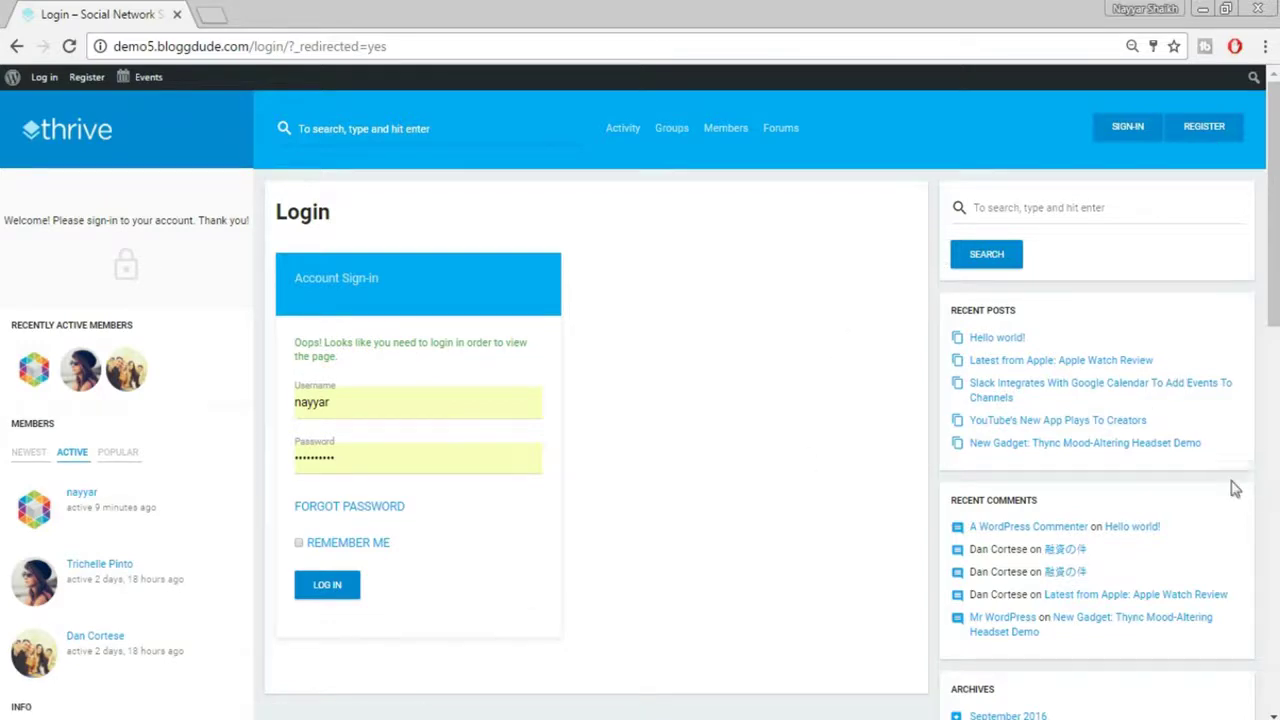
Sign in to Thrive with the entered account username and password
scroll(900, 507, "down", 2)
scroll(809, 500, "up", 2)
left_click(347, 597)
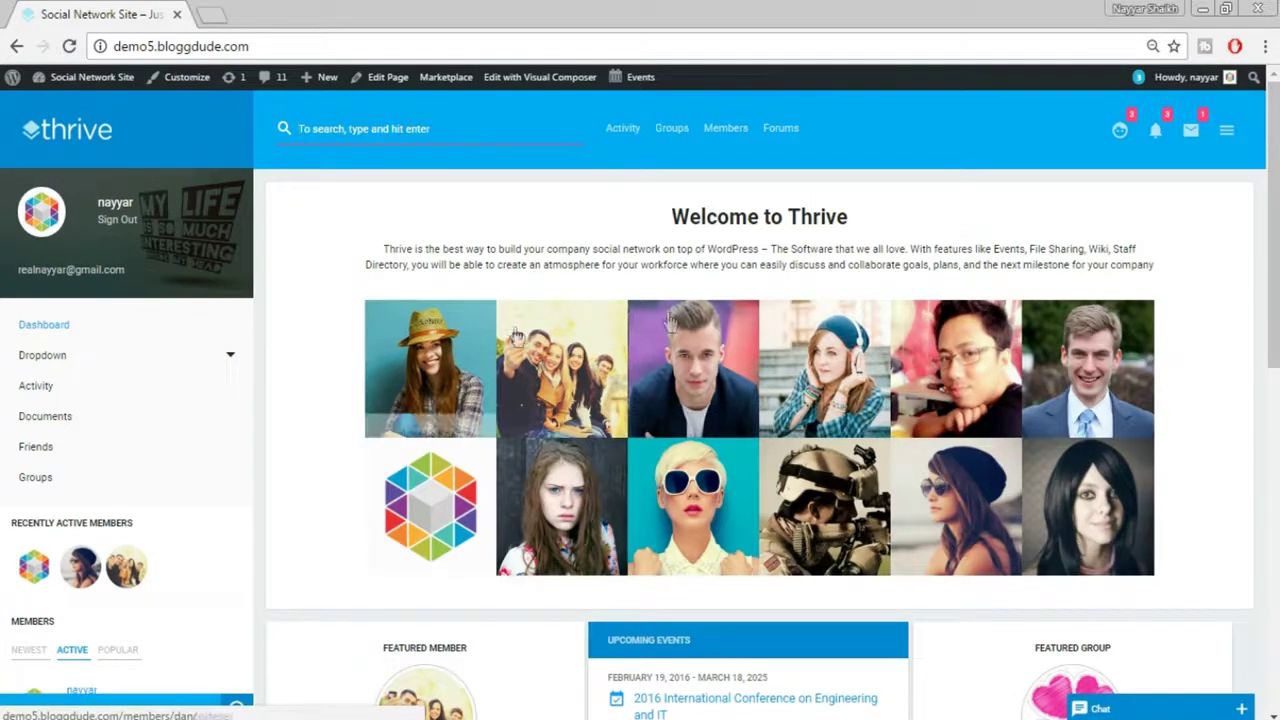
Highlight and then deselect the Thrive intro paragraph on the Welcome dashboard
left_click_drag(378, 248, 1196, 270)
left_click(857, 245)
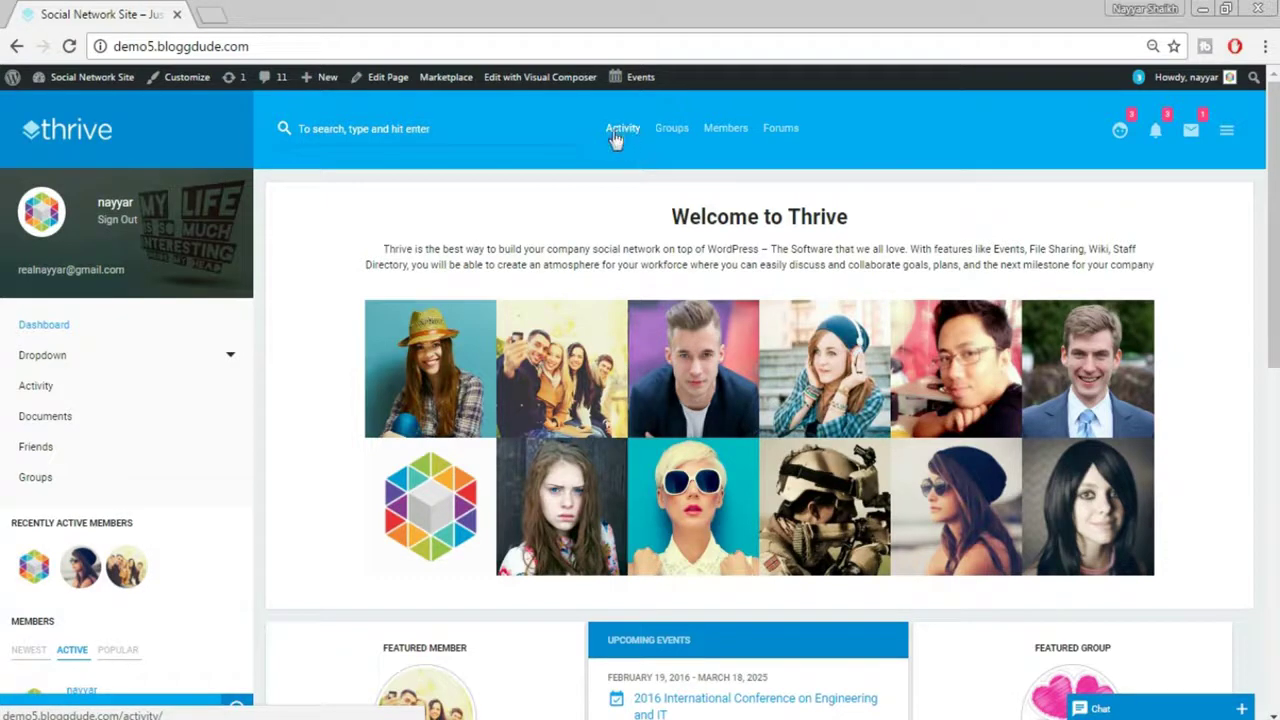
mouse_move(690, 135)
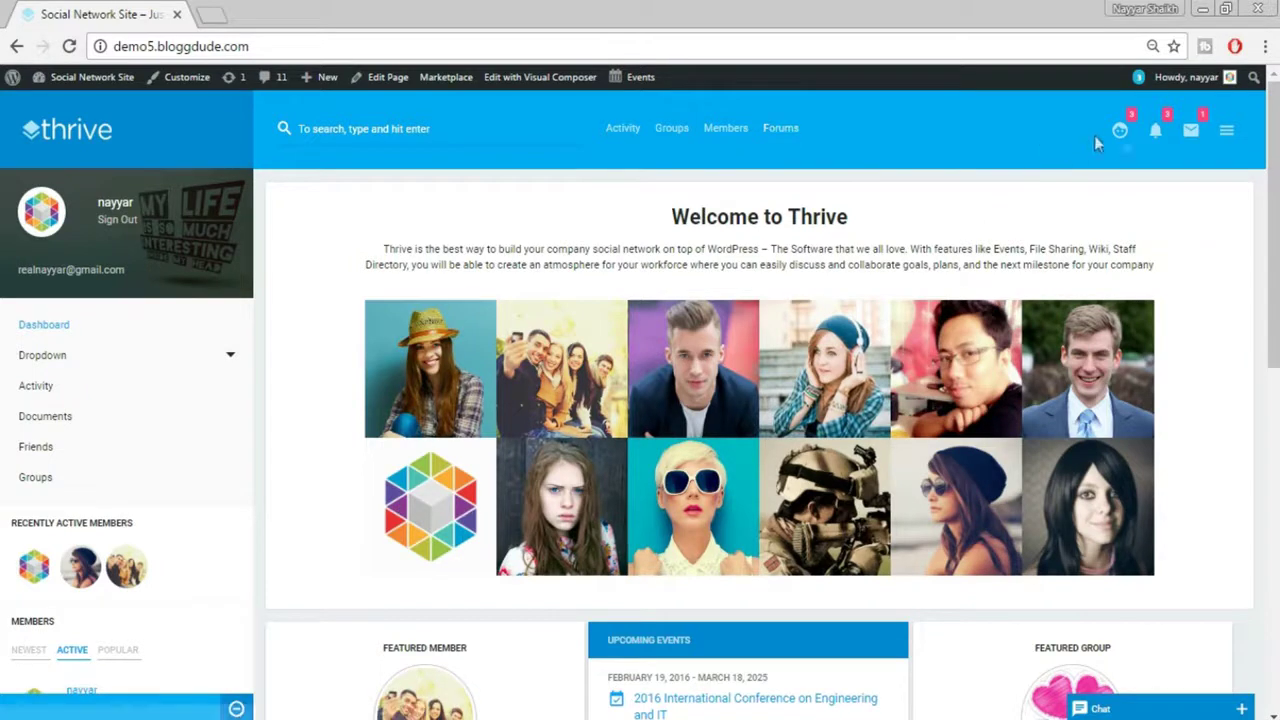
Reveal the account menu with its Friends, Settings and Messages entries from the header
mouse_move(1121, 143)
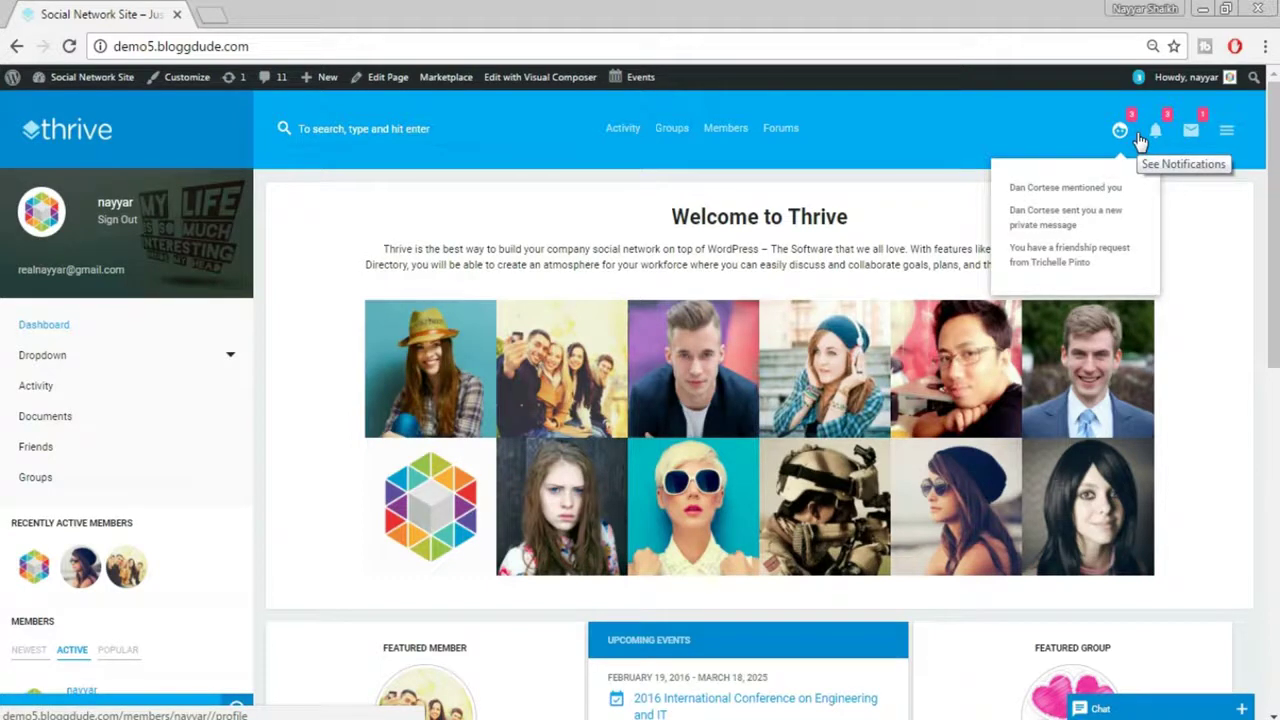
mouse_move(1225, 135)
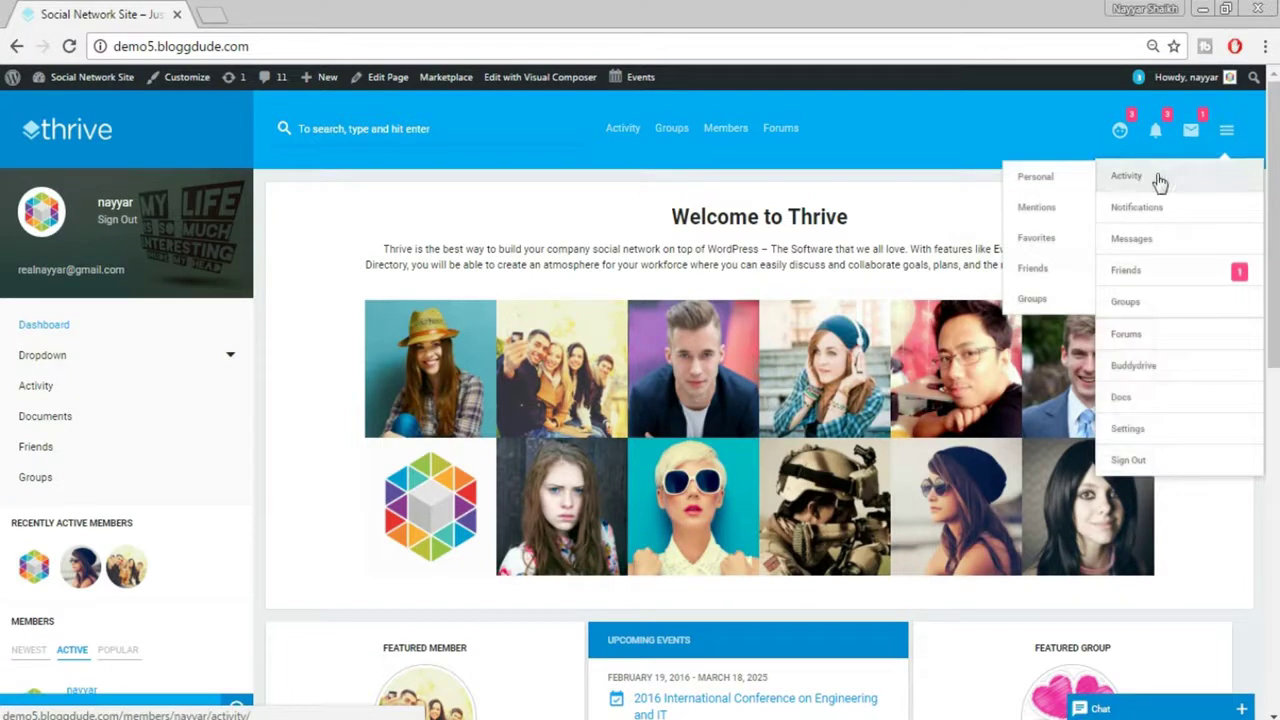
mouse_move(1168, 283)
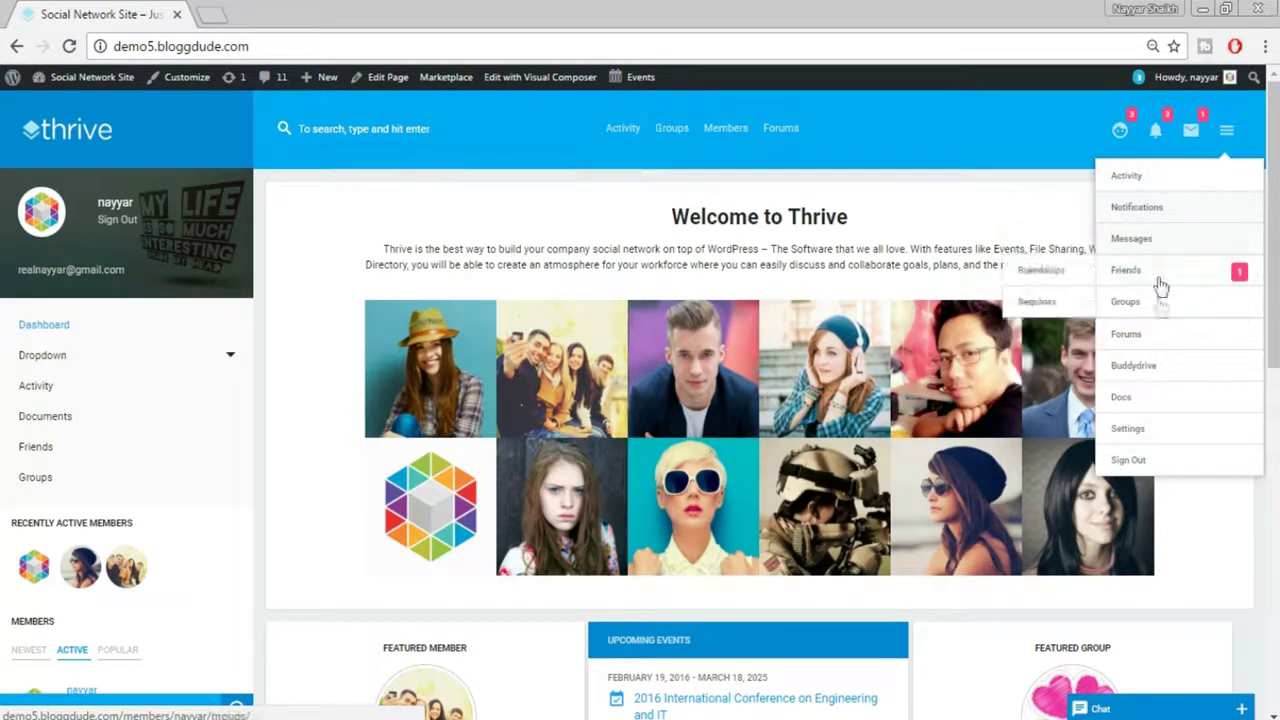
mouse_move(1167, 427)
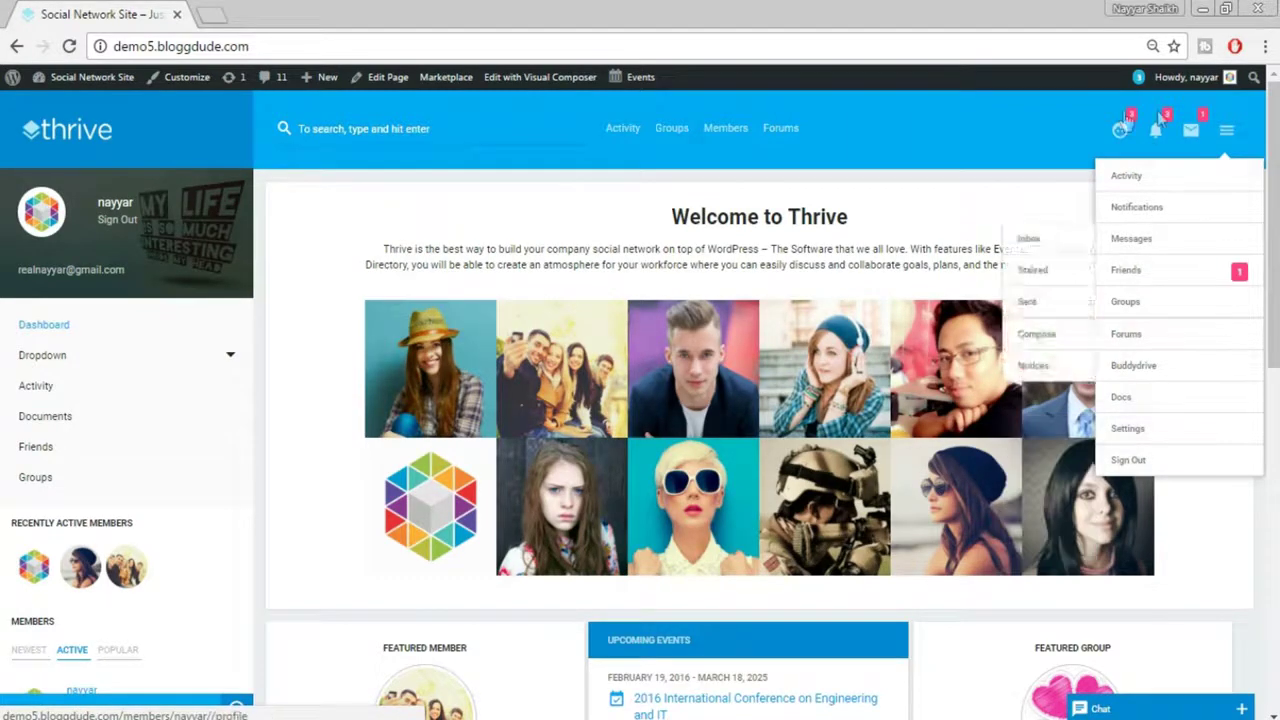
Highlight the FEATURED GROUP heading and poll question, then switch Staff from NEWEST to POPULAR
scroll(1260, 206, "down", 3)
scroll(905, 90, "down", 5)
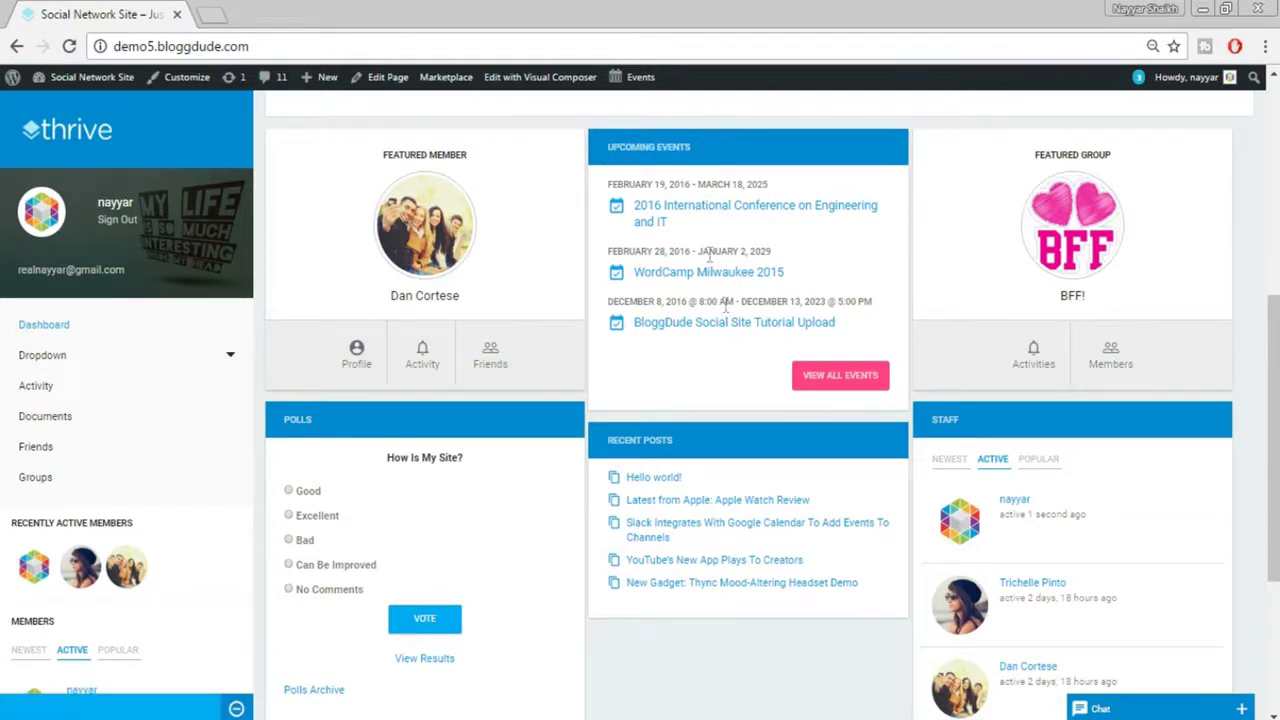
triple_click(1055, 152)
left_click(1134, 157)
scroll(1276, 444, "down", 2)
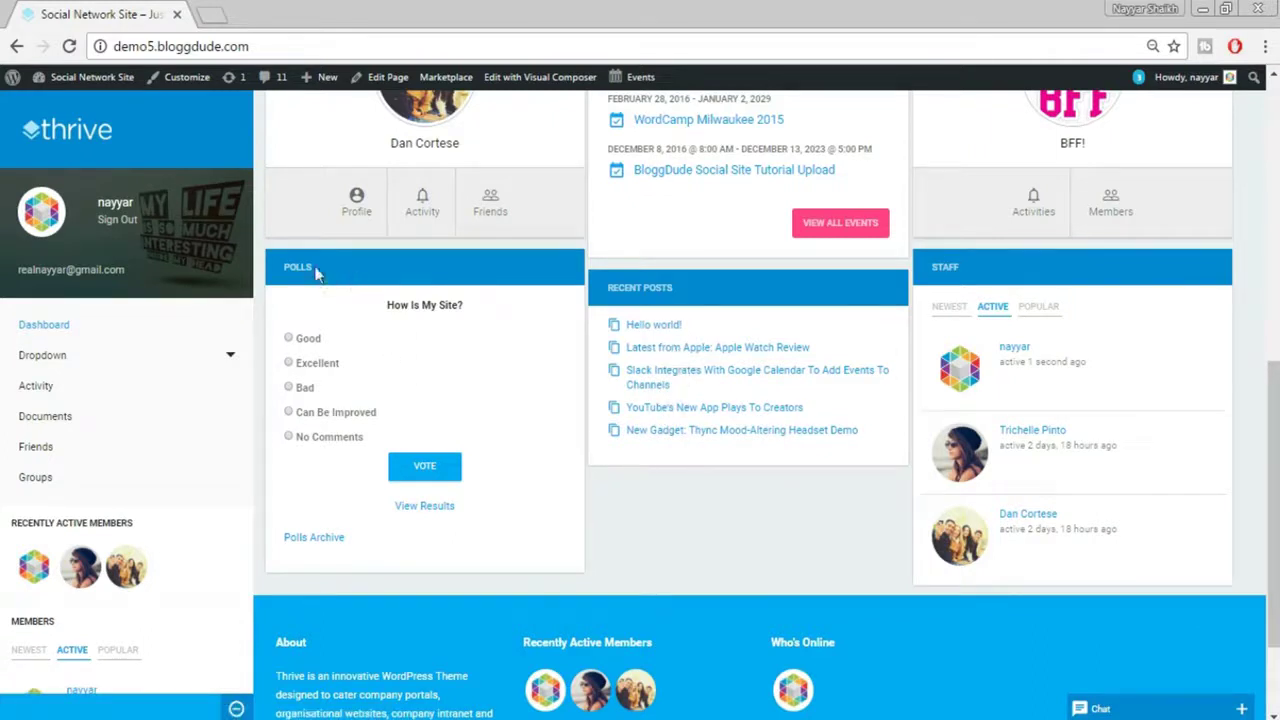
left_click_drag(389, 307, 484, 305)
left_click(487, 306)
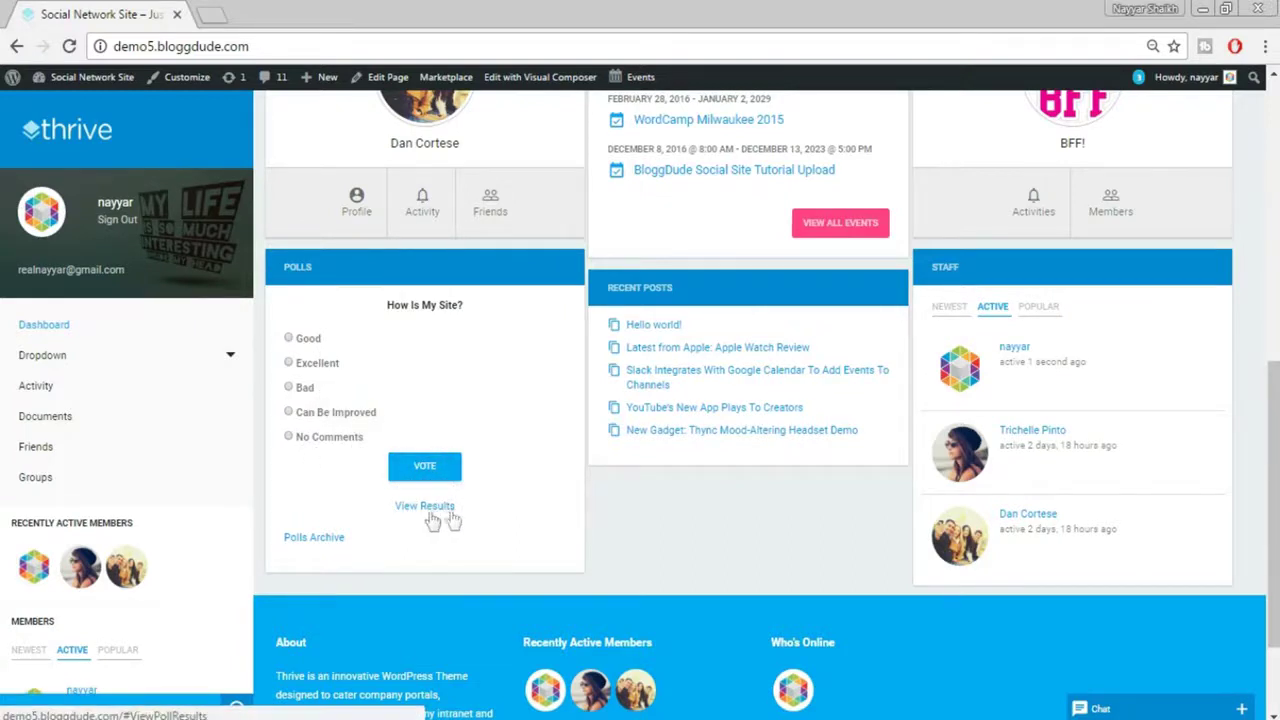
left_click(950, 306)
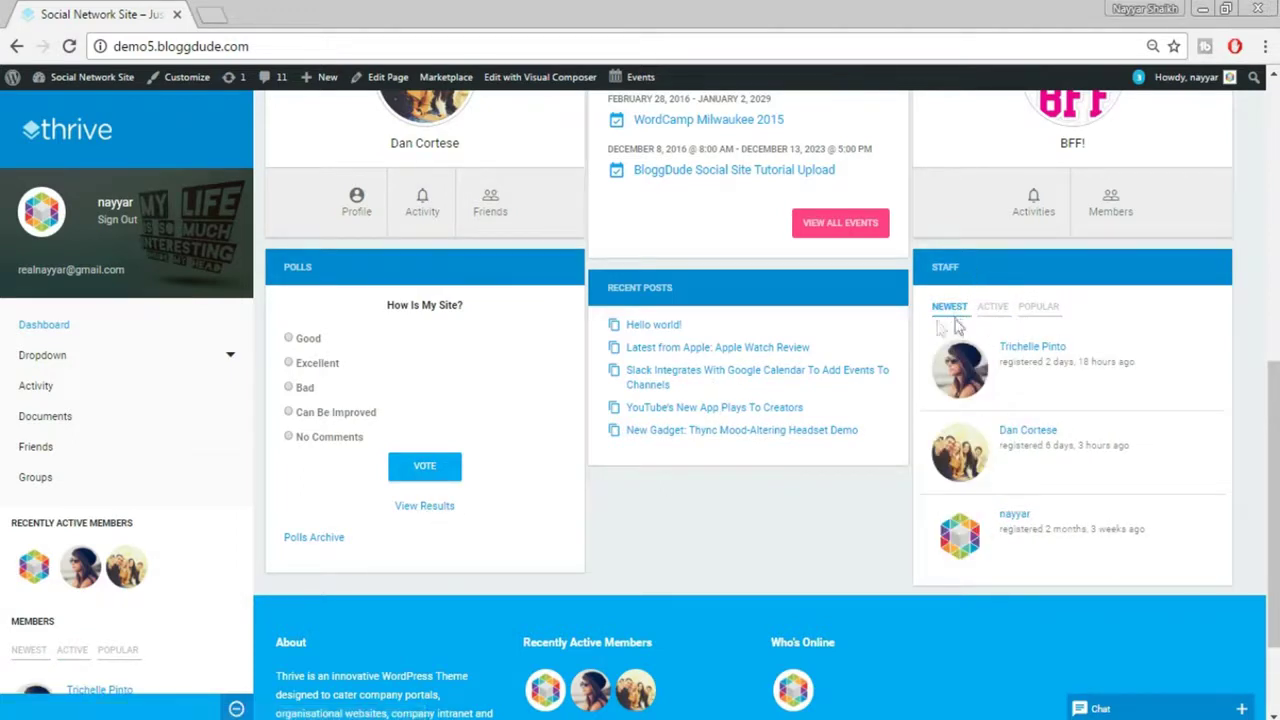
left_click(1042, 313)
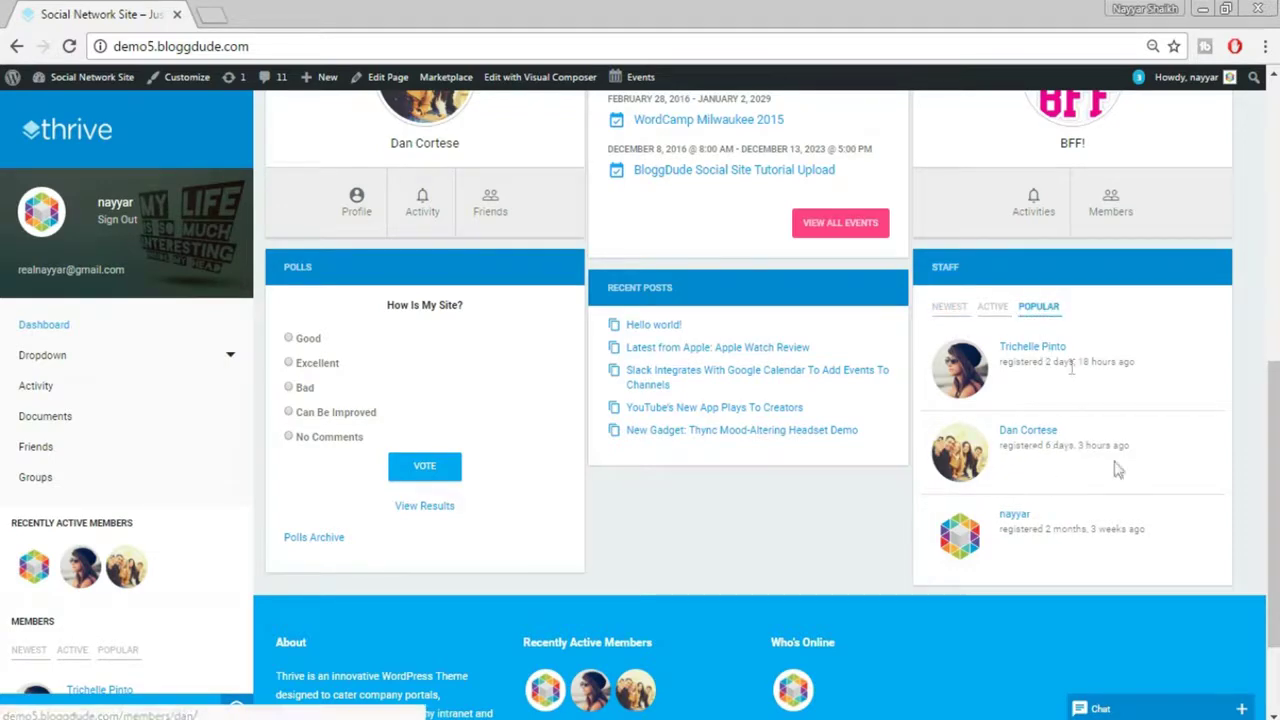
Highlight the footer About text twice, then open the site chat panel
scroll(1063, 457, "down", 2)
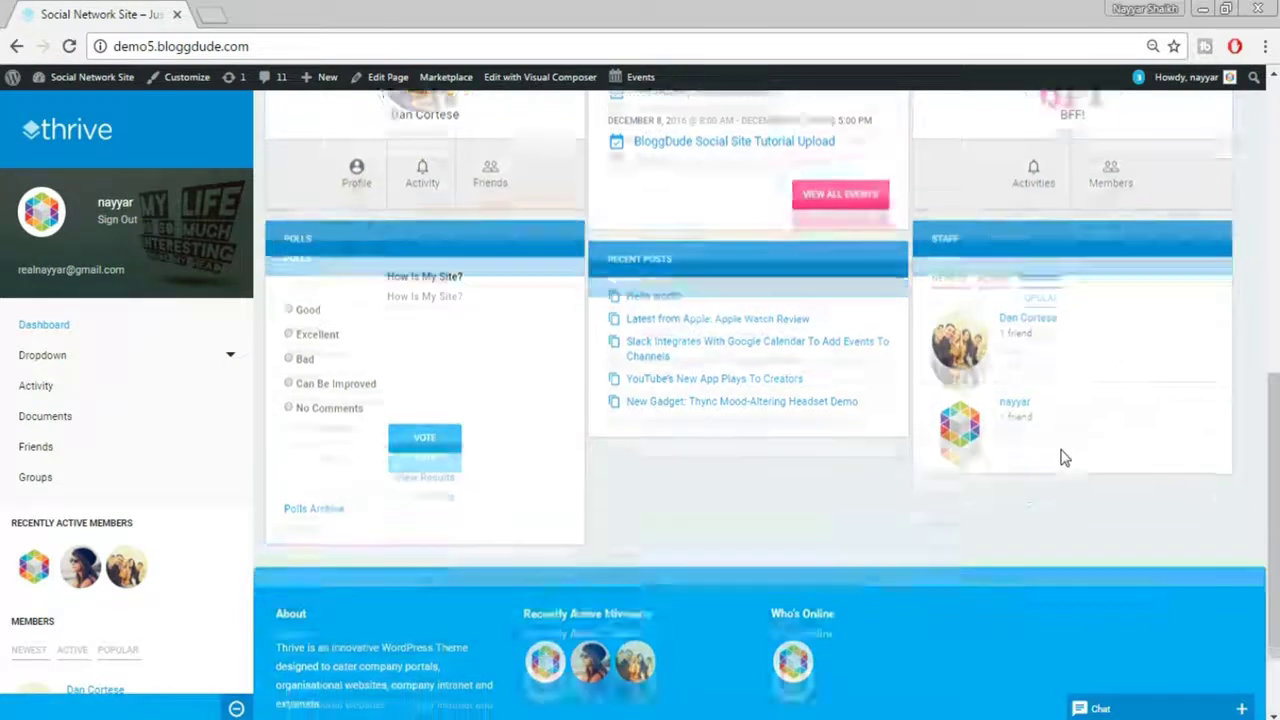
left_click_drag(277, 499, 409, 598)
left_click(408, 594)
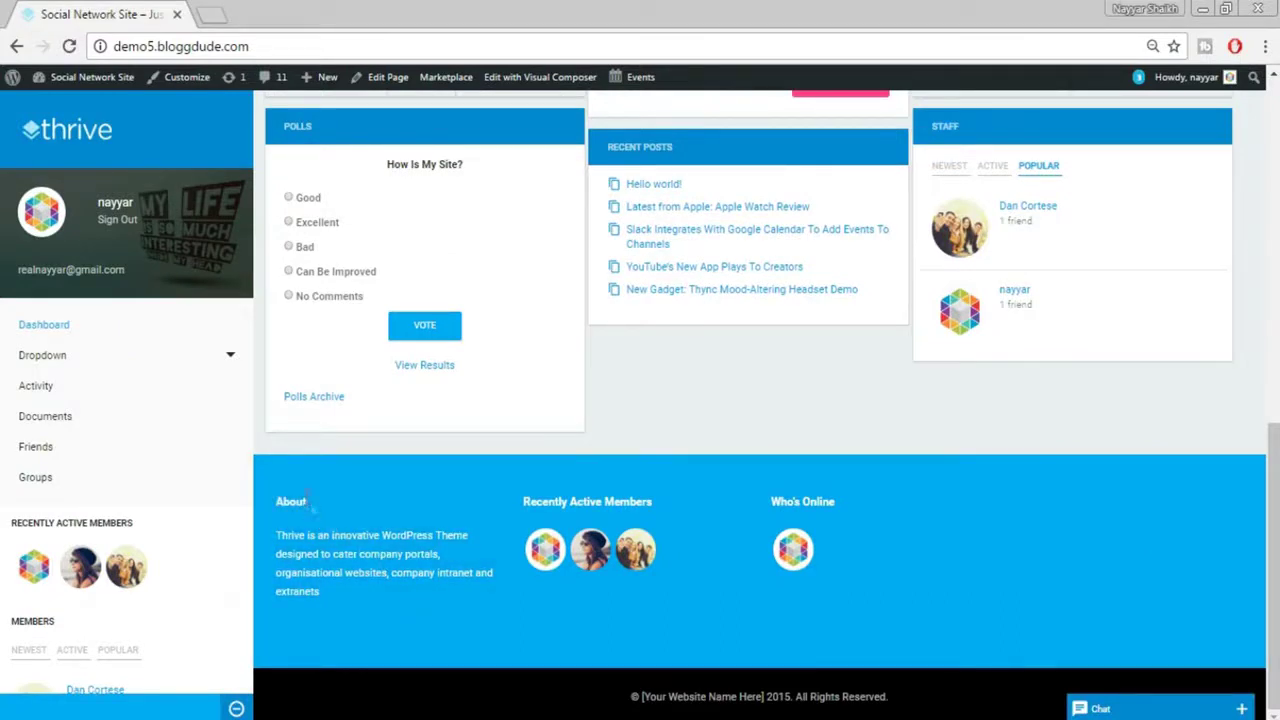
left_click_drag(283, 500, 363, 586)
left_click(363, 586)
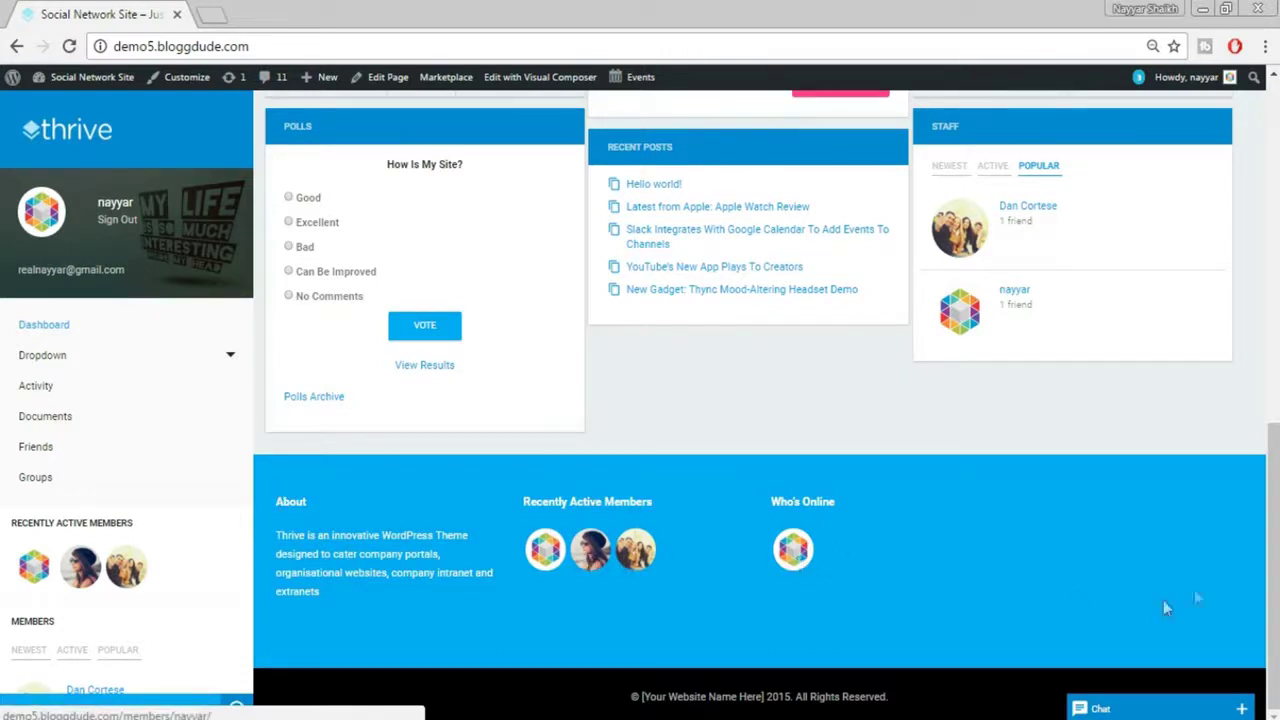
left_click(1137, 712)
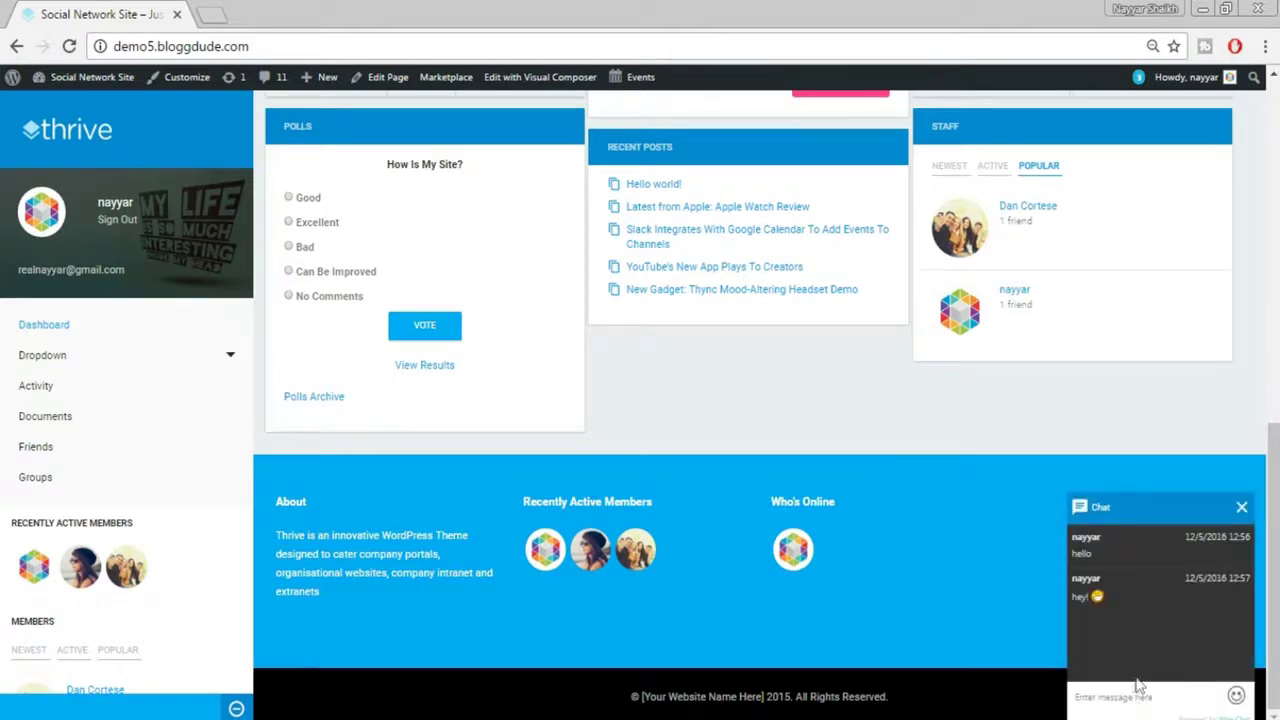
Write 'H' in the chat message and add an in-love emoji
type("H")
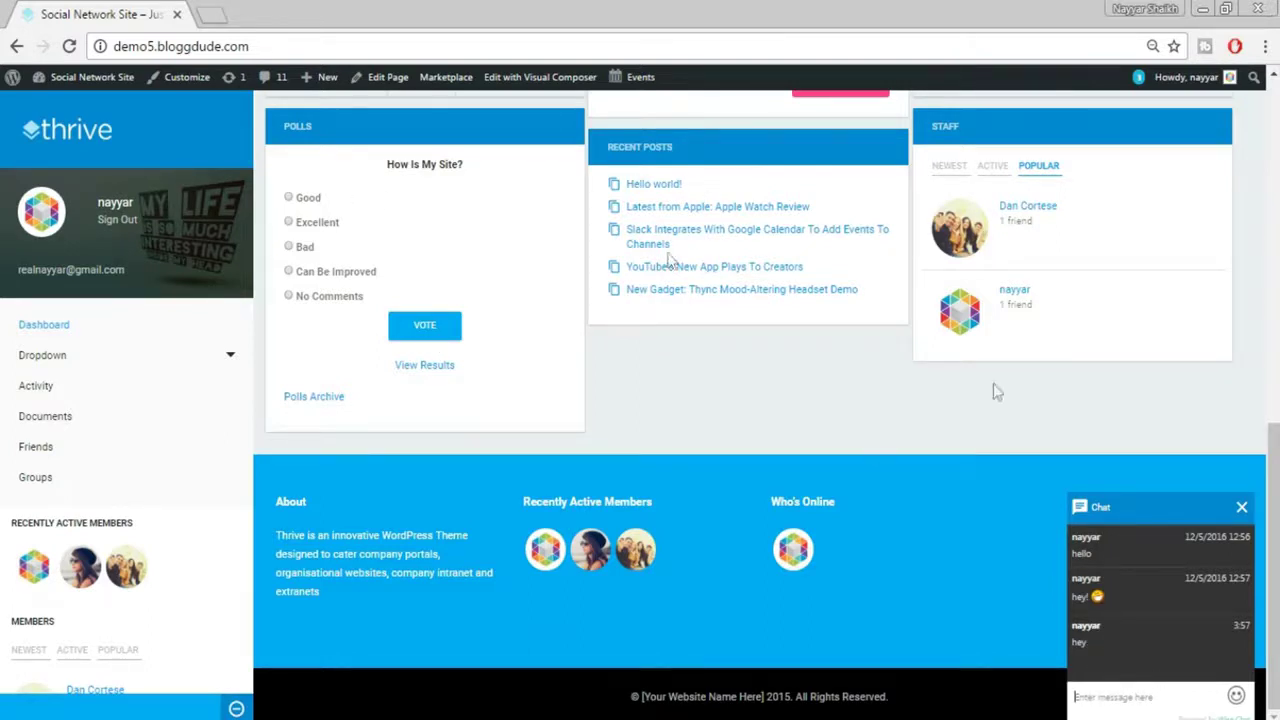
left_click(1236, 695)
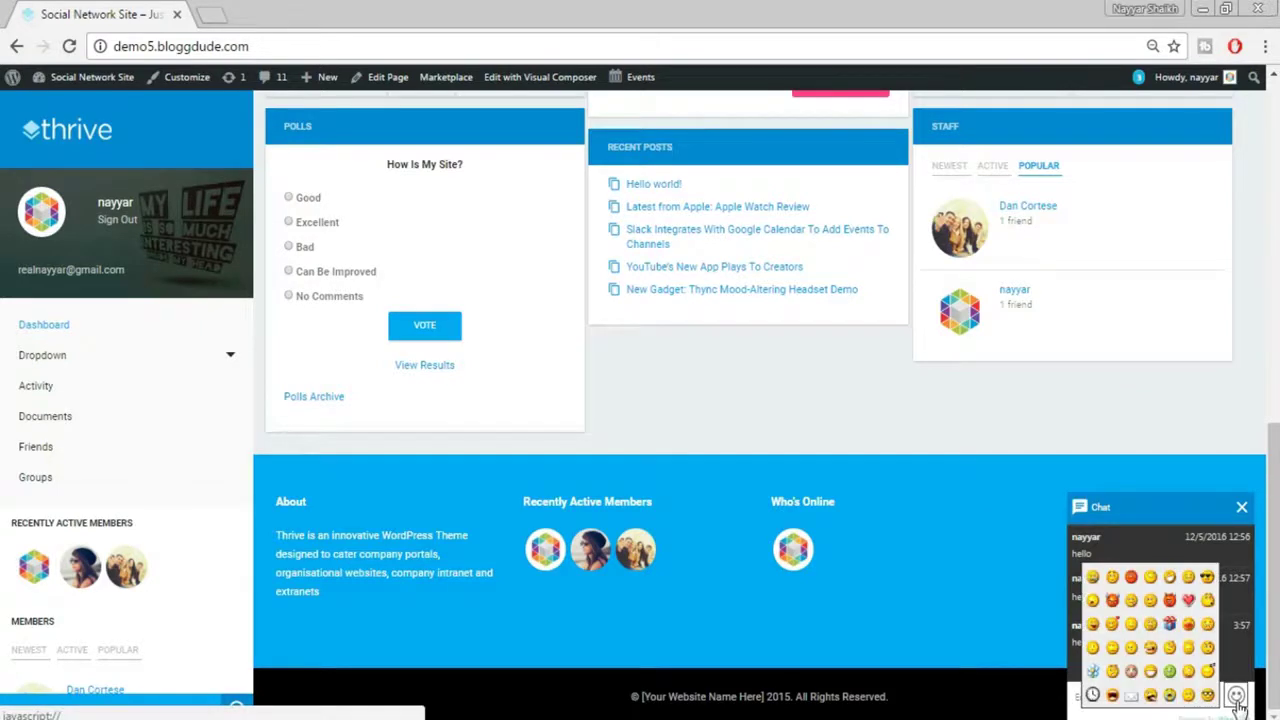
left_click(1132, 628)
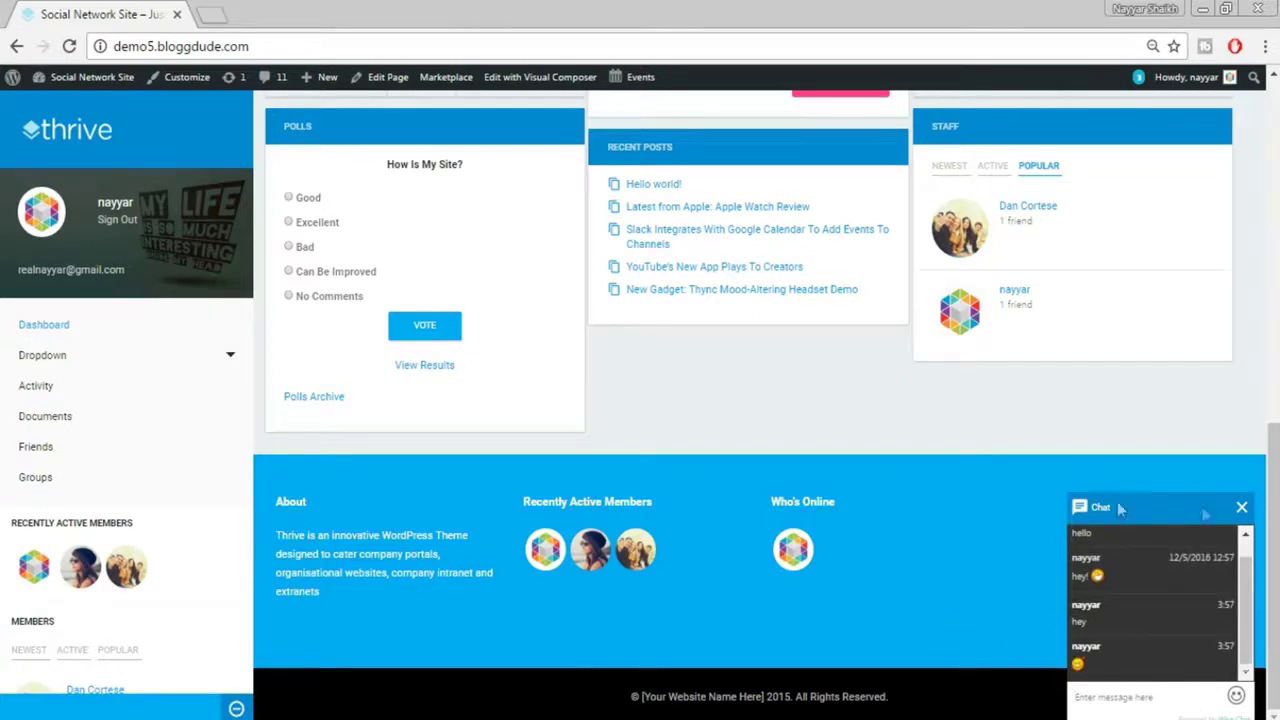
Open your own profile page from the home page member grid
scroll(106, 340, "down", 2)
scroll(92, 400, "up", 2)
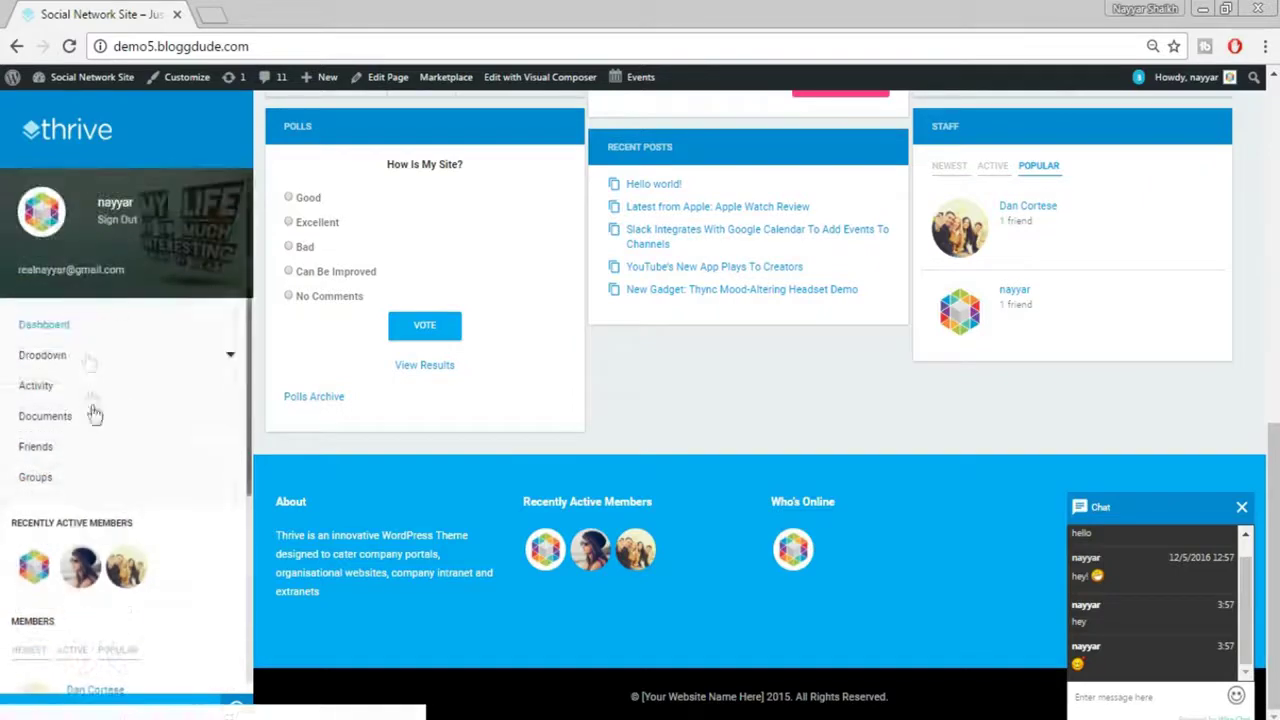
scroll(92, 400, "down", 3)
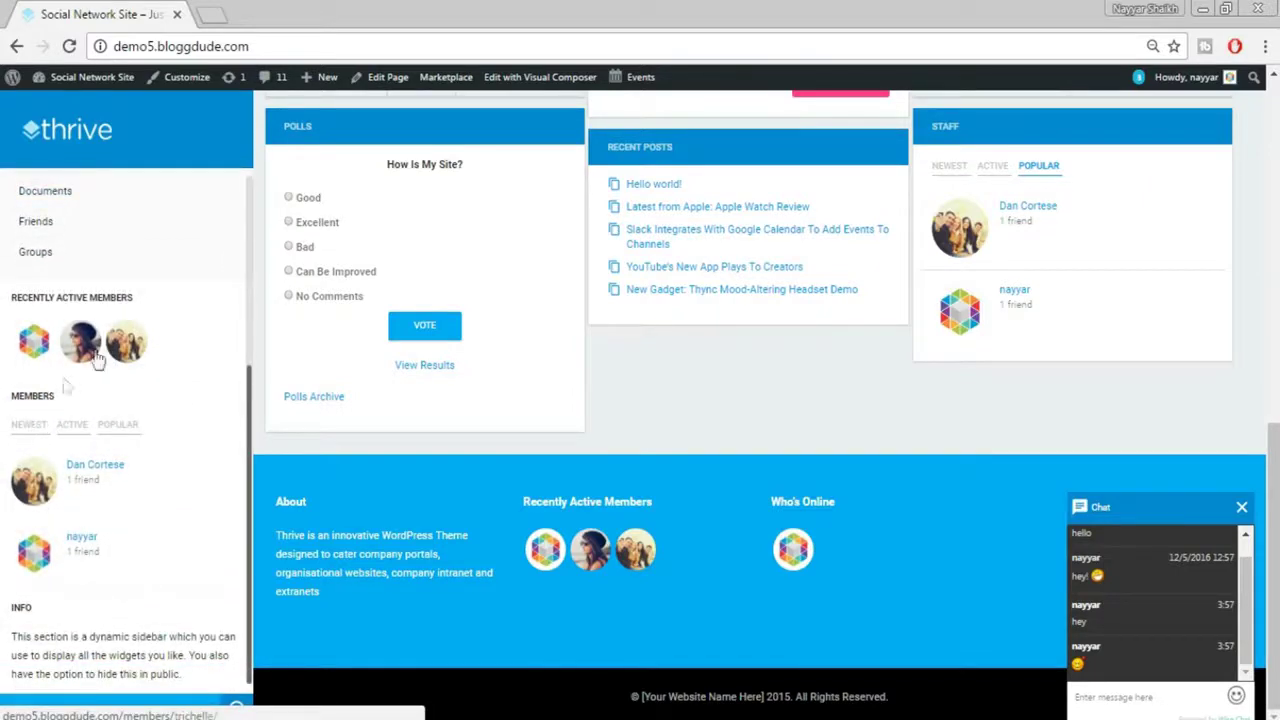
scroll(95, 360, "up", 5)
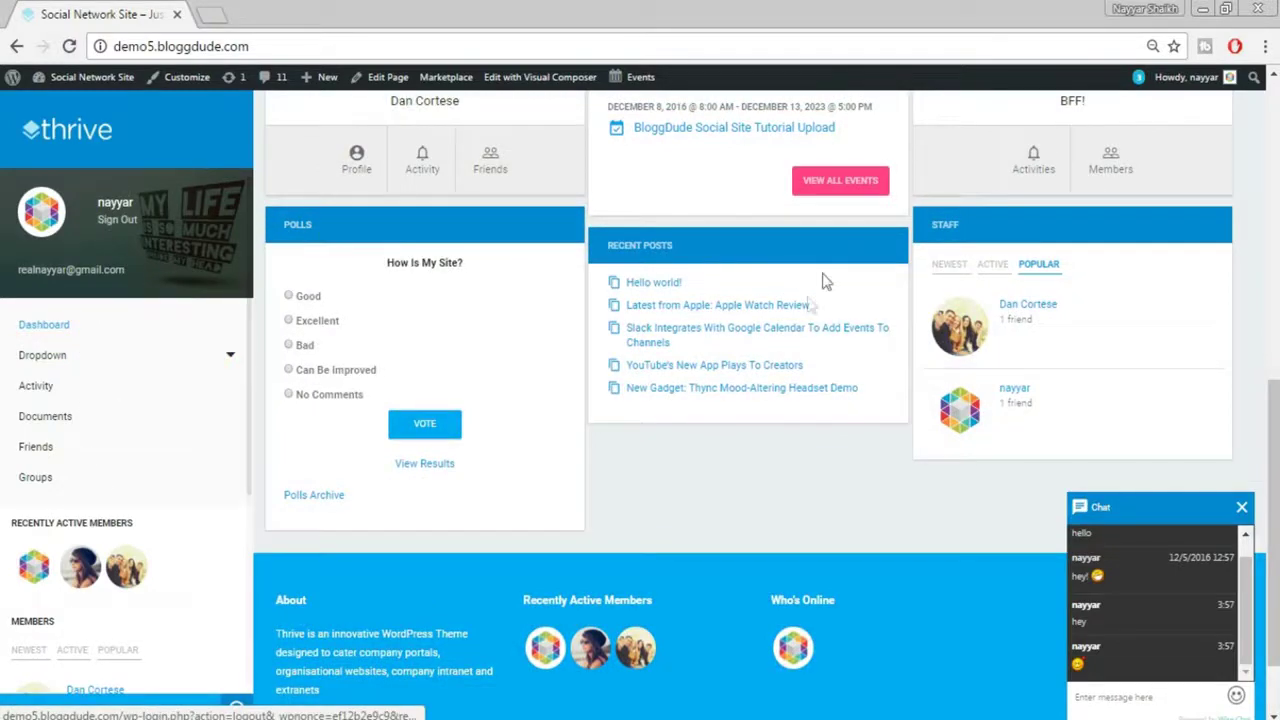
scroll(823, 281, "up", 7)
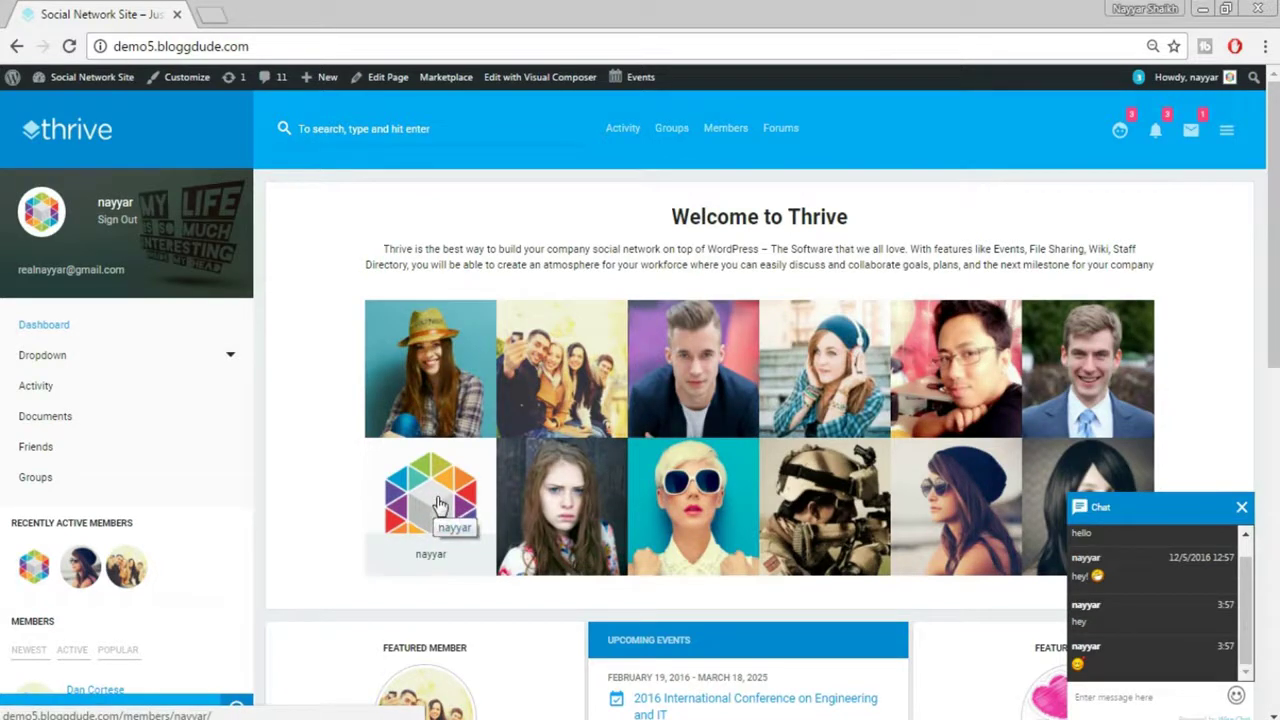
left_click(440, 501)
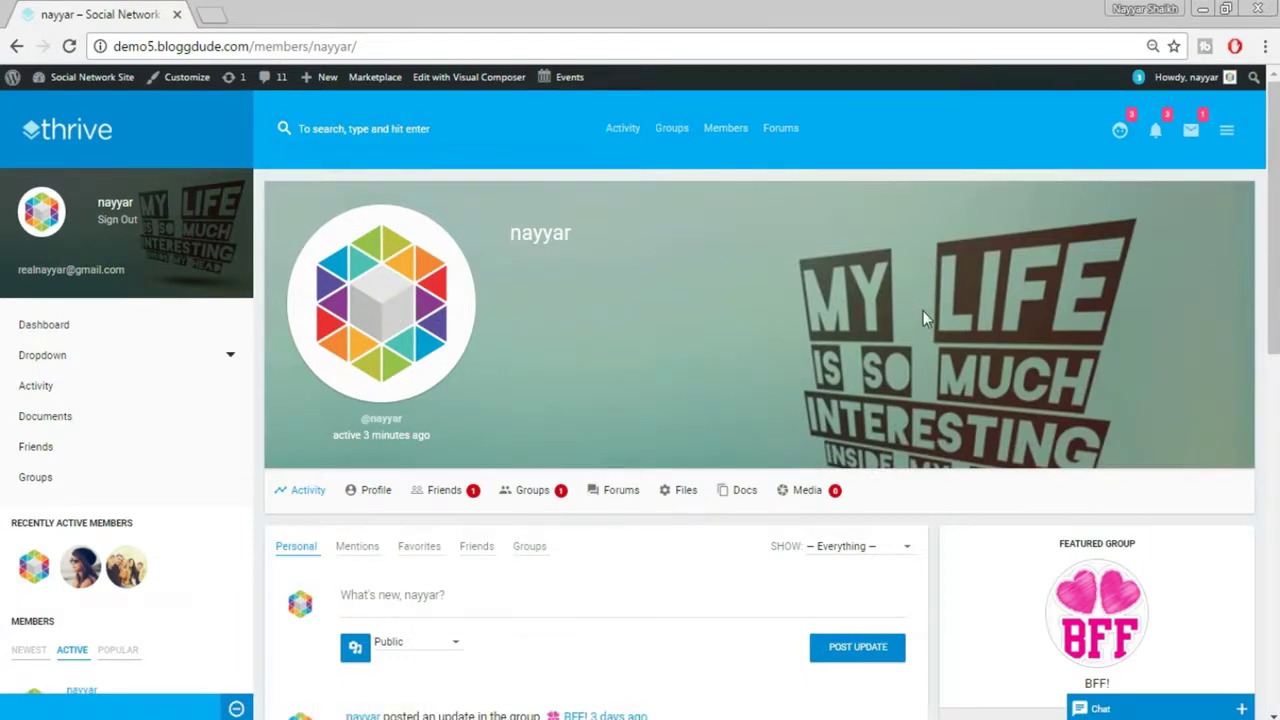
Mark the BFF! group image post in the profile activity feed as a favourite
scroll(923, 318, "down", 2)
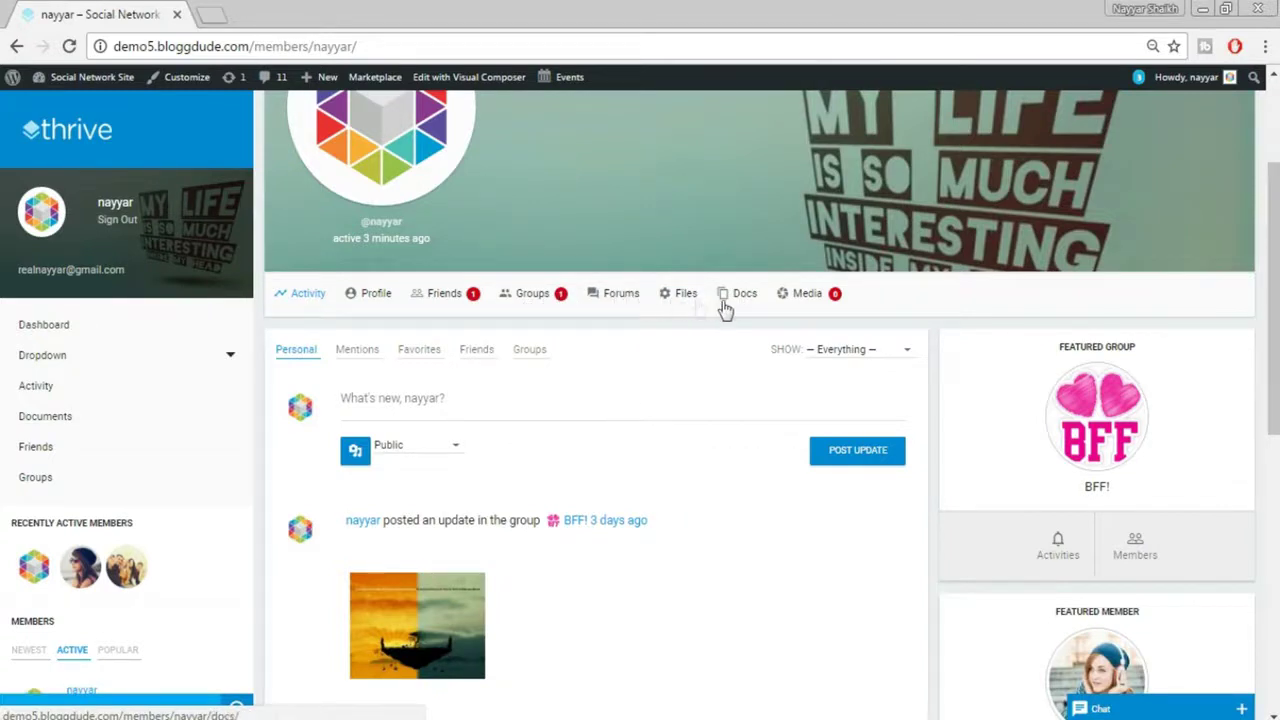
scroll(709, 372, "down", 2)
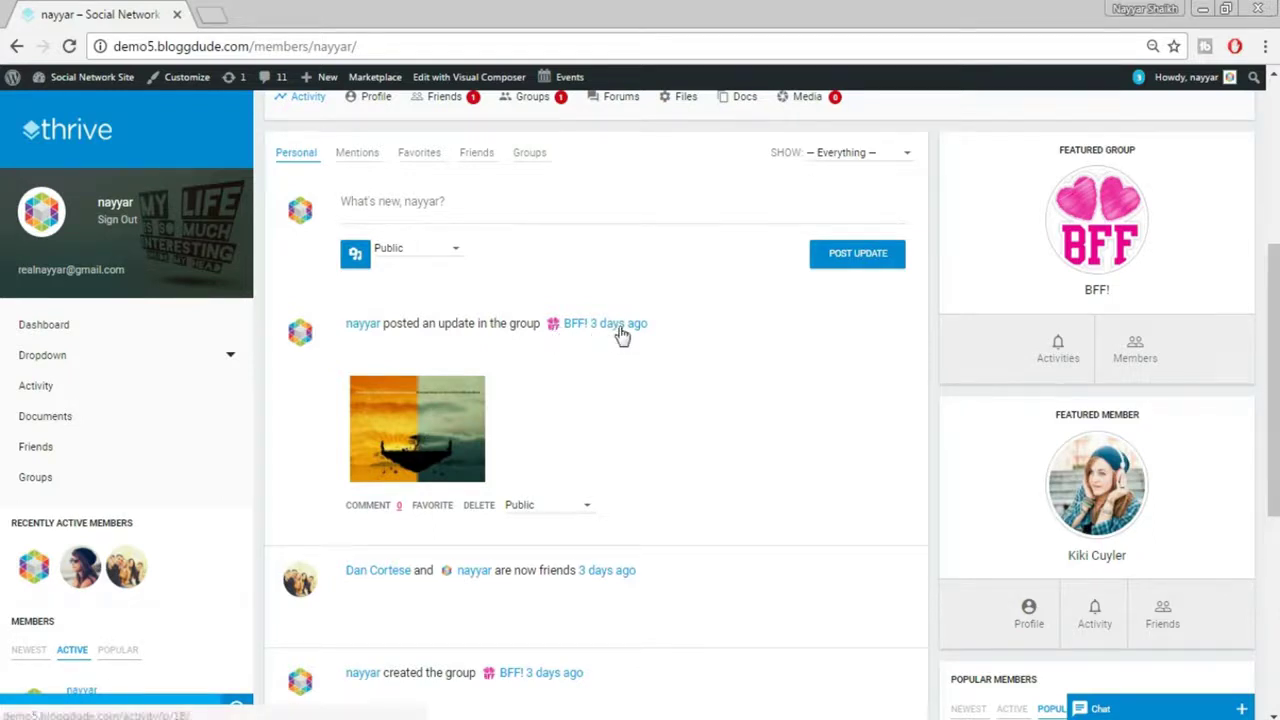
scroll(670, 420, "down", 2)
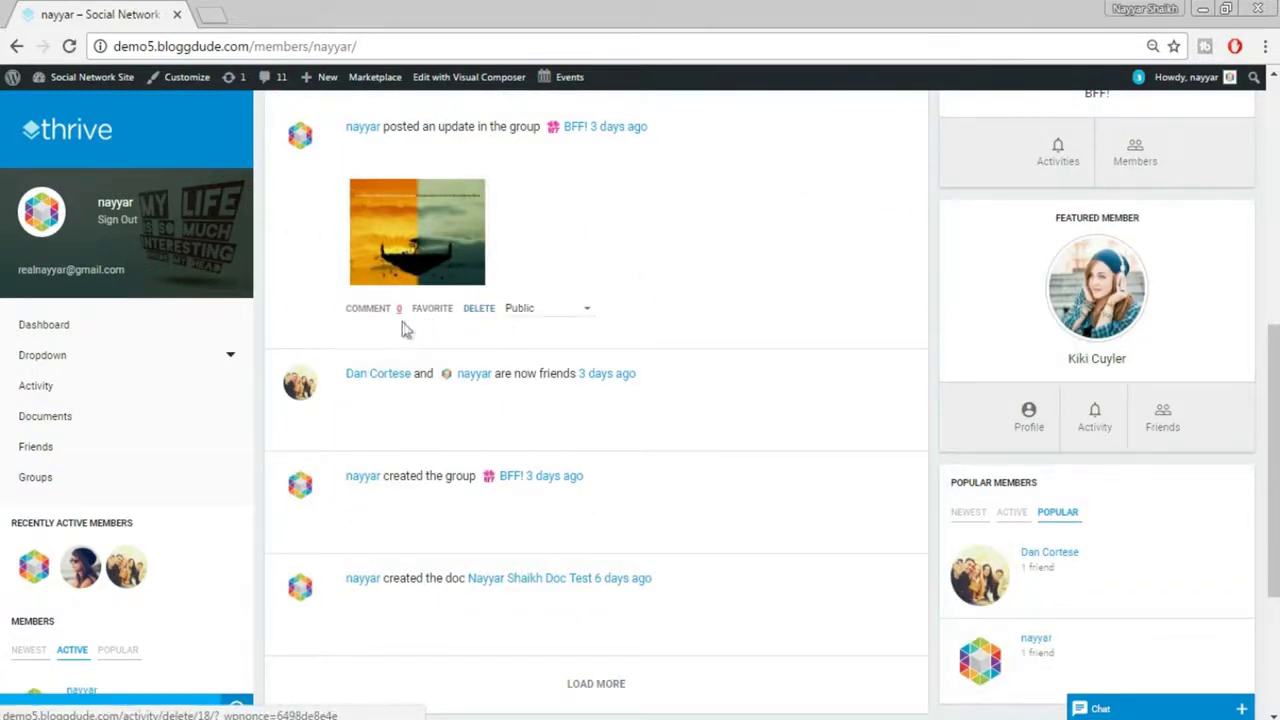
left_click(430, 312)
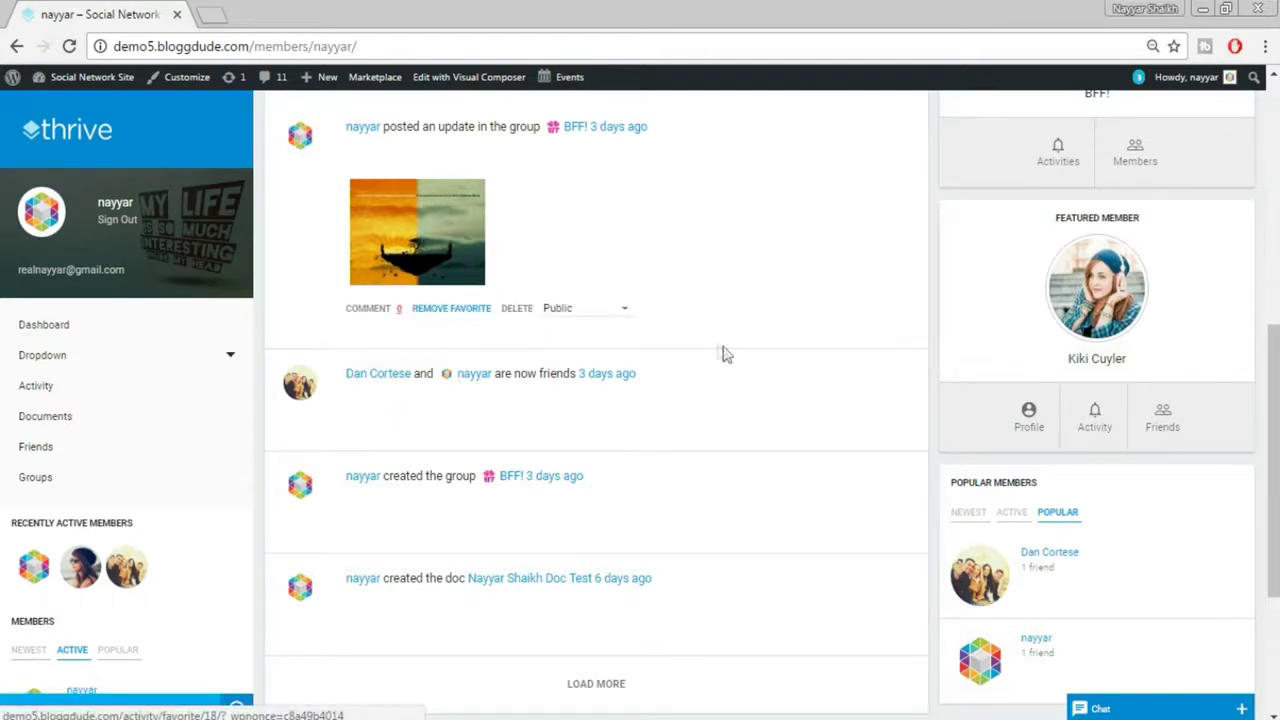
Scroll back through the profile activity feed toward the top
scroll(722, 360, "down", 1)
scroll(606, 363, "up", 1)
scroll(600, 380, "down", 1)
scroll(900, 450, "up", 4)
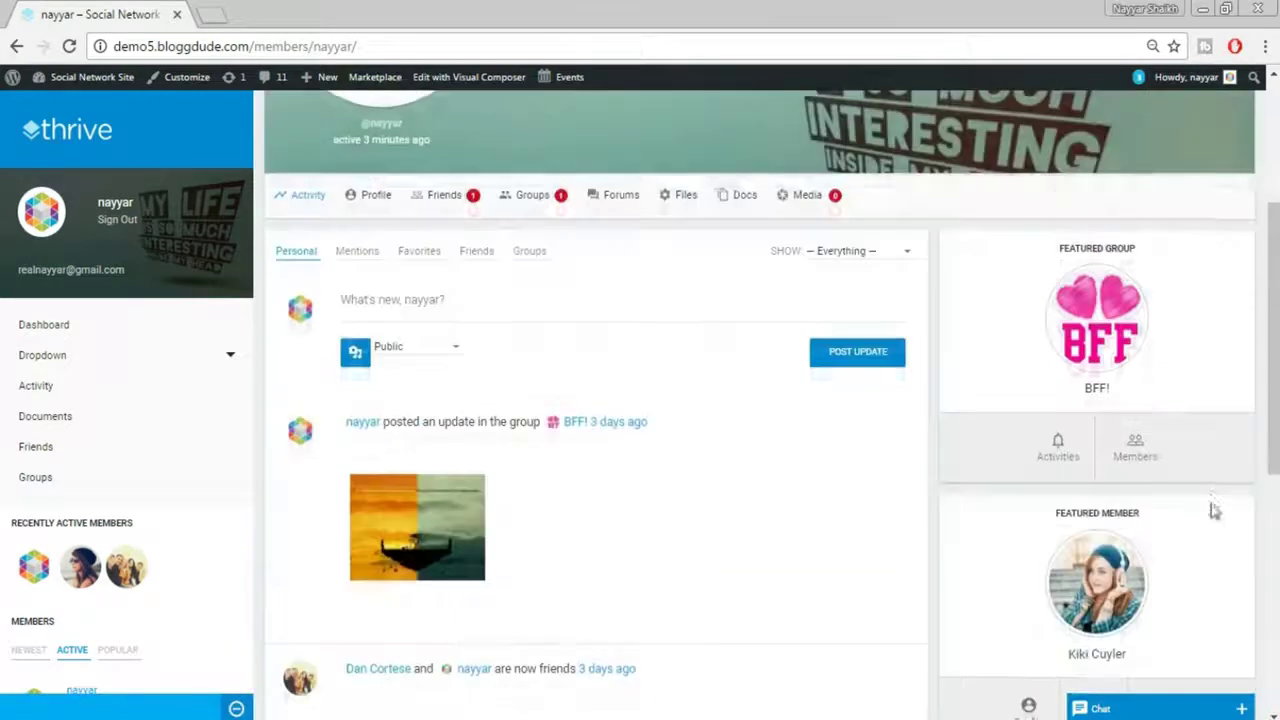
scroll(1212, 506, "up", 3)
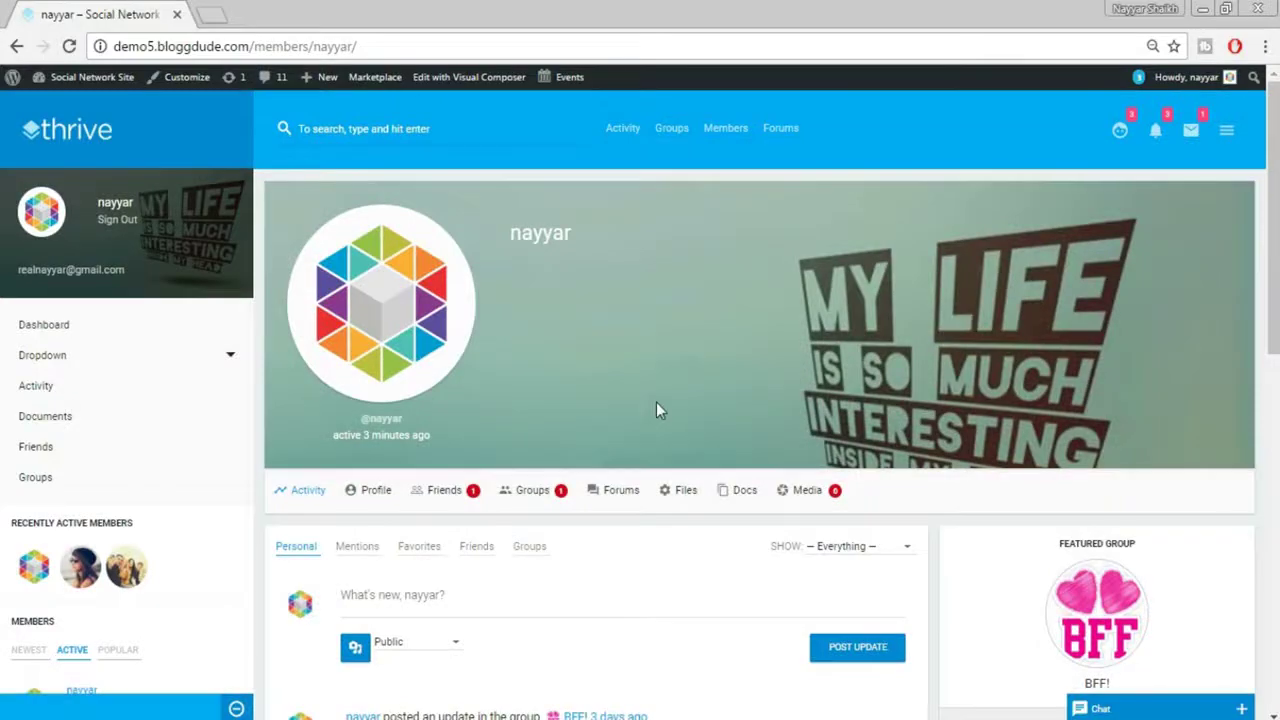
scroll(656, 402, "down", 2)
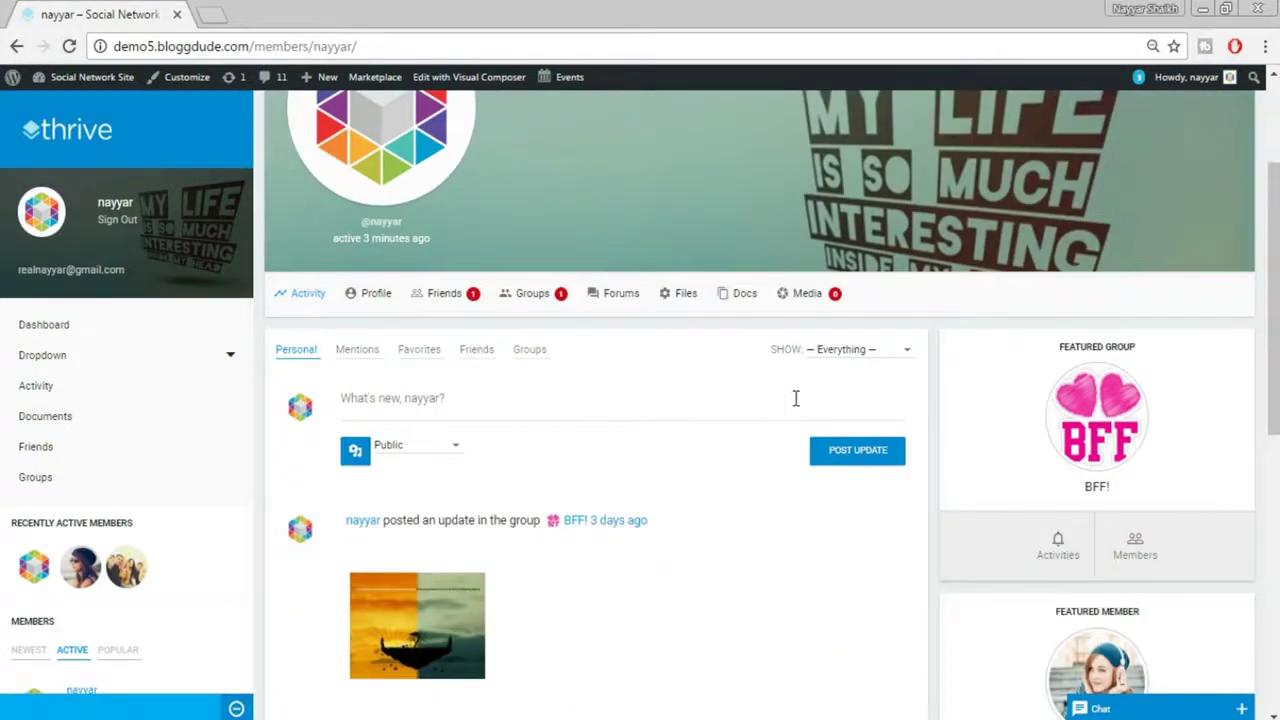
scroll(1211, 403, "down", 5)
scroll(1234, 446, "up", 3)
scroll(1234, 446, "up", 3)
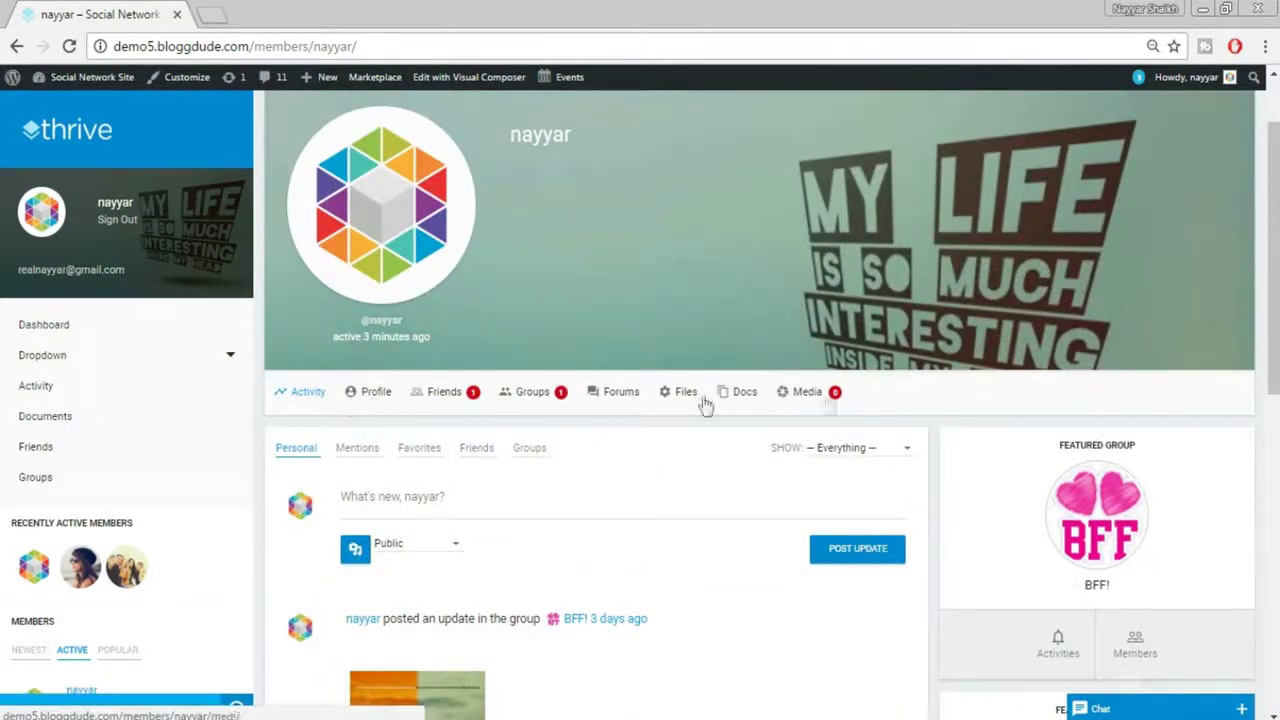
scroll(717, 416, "up", 1)
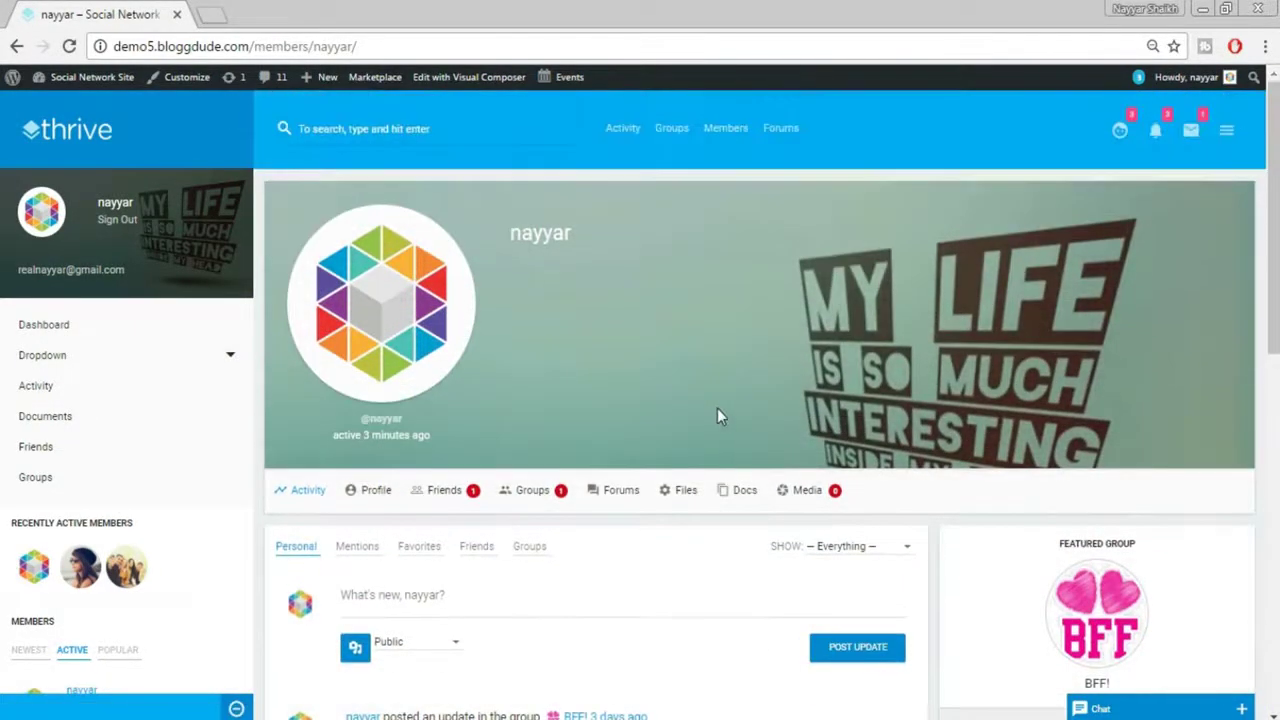
scroll(1006, 490, "down", 1)
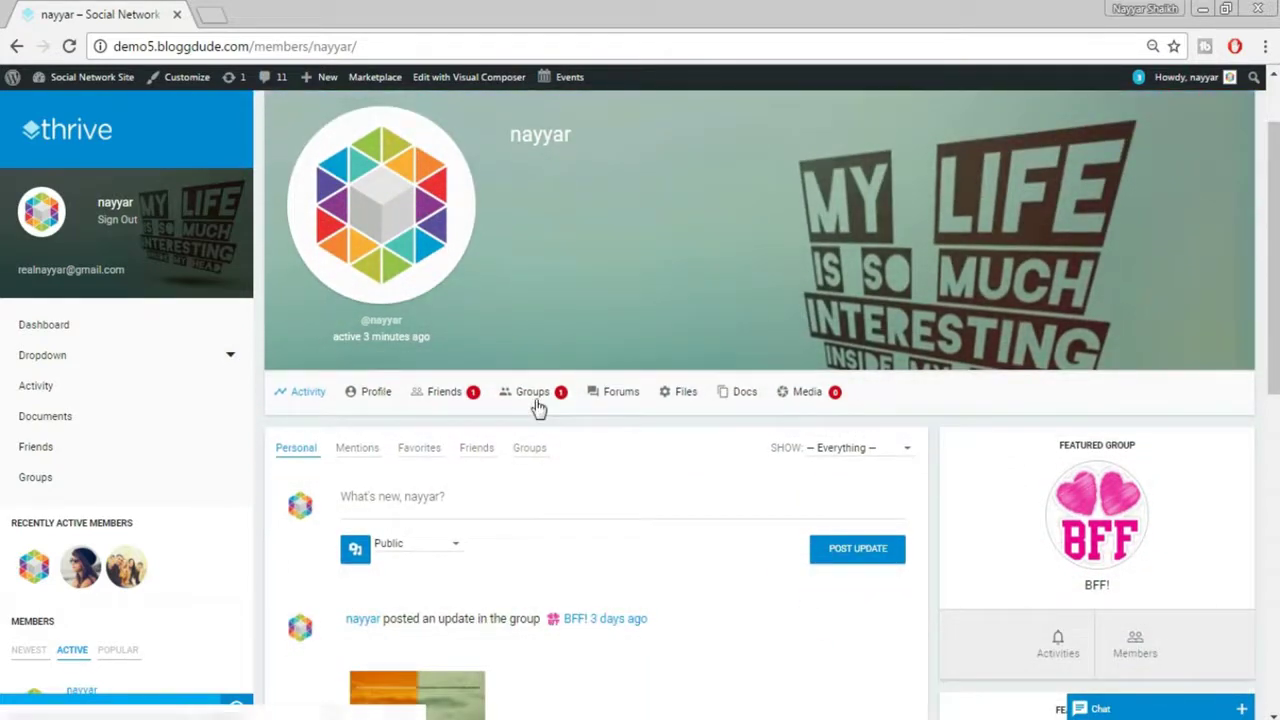
Open the BFF! group from the member's Groups list
left_click(535, 399)
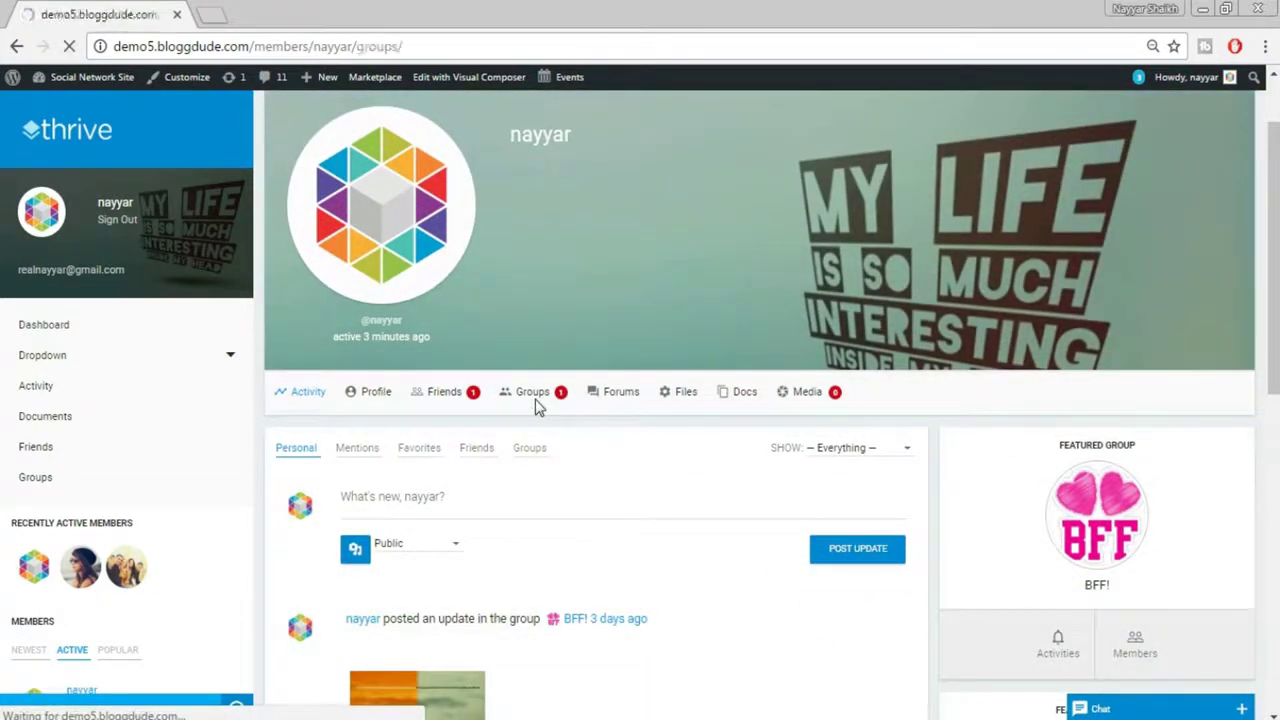
scroll(535, 399, "down", 3)
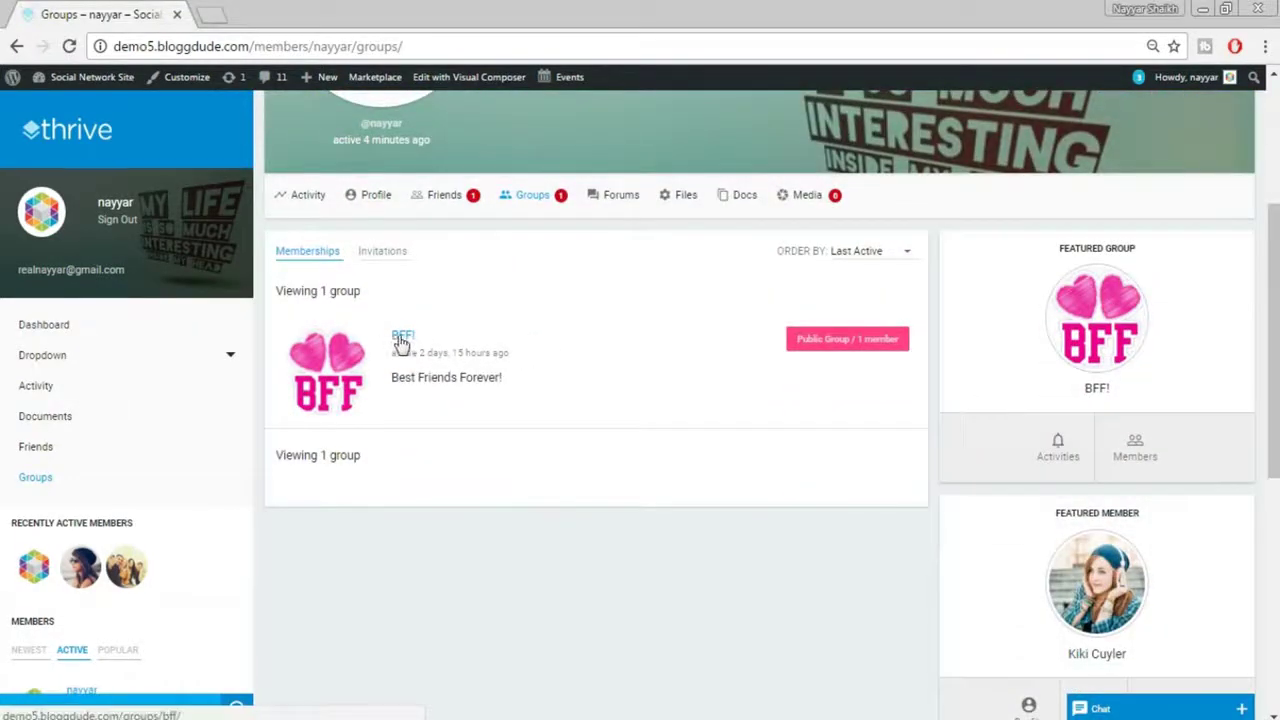
left_click(400, 336)
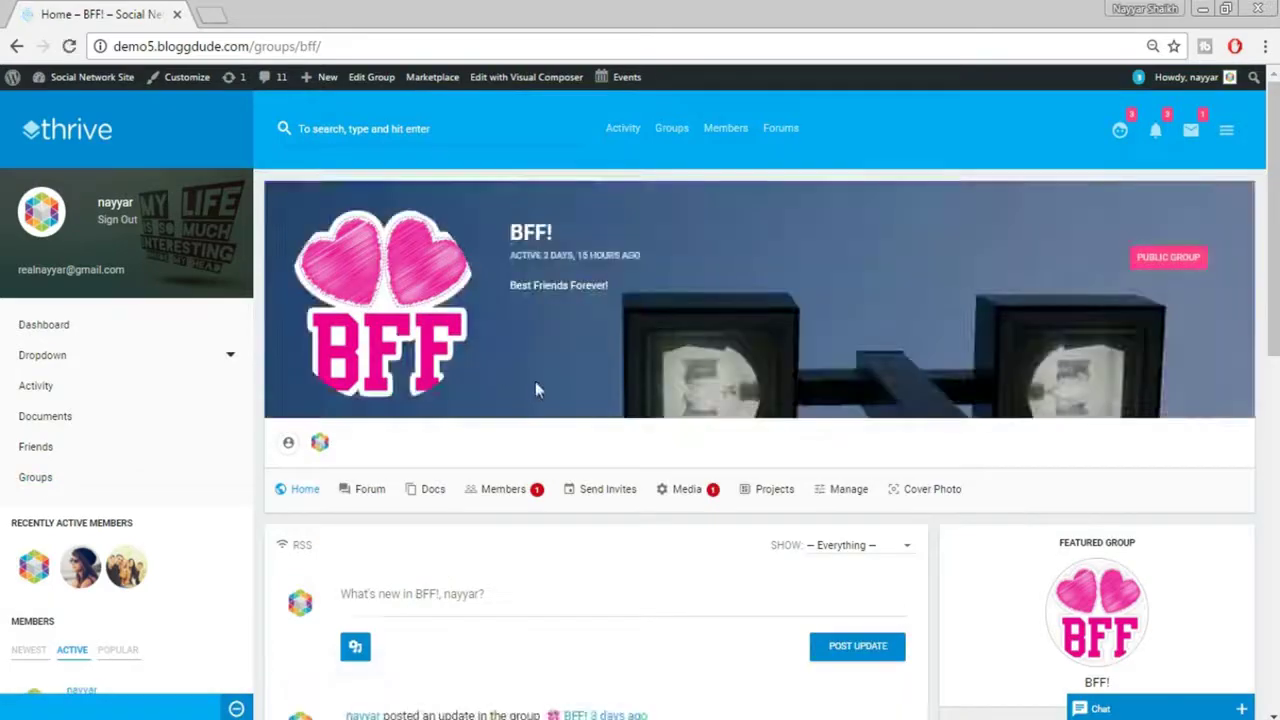
scroll(540, 391, "down", 5)
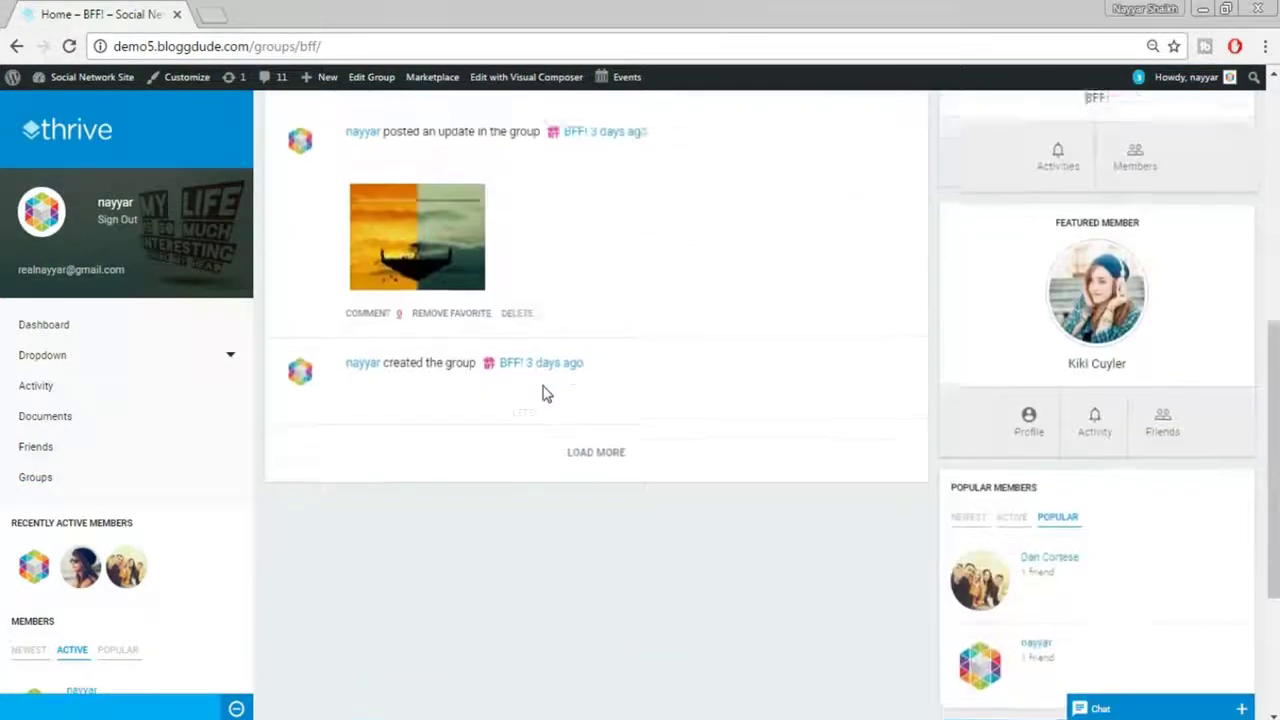
scroll(543, 391, "up", 5)
Post a 'status' update with an attached image to the BFF! group feed
left_click(400, 496)
type("sta")
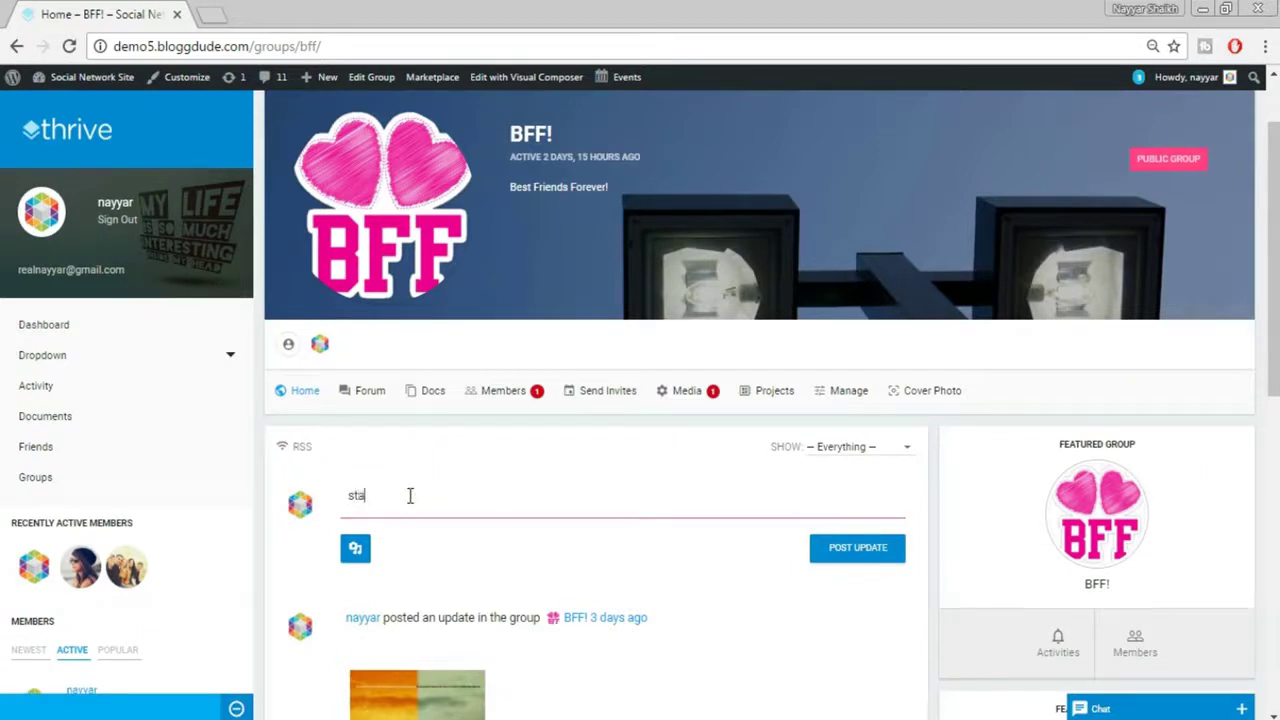
type("tus")
key("Return")
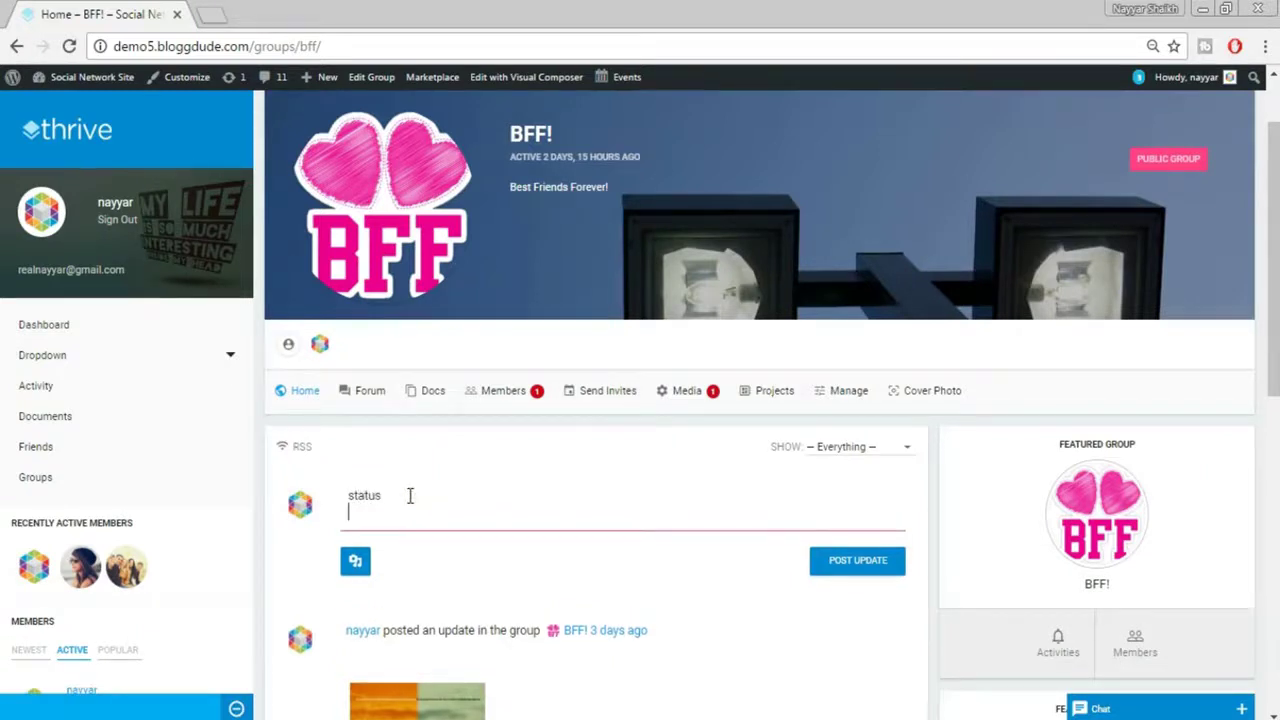
left_click(358, 564)
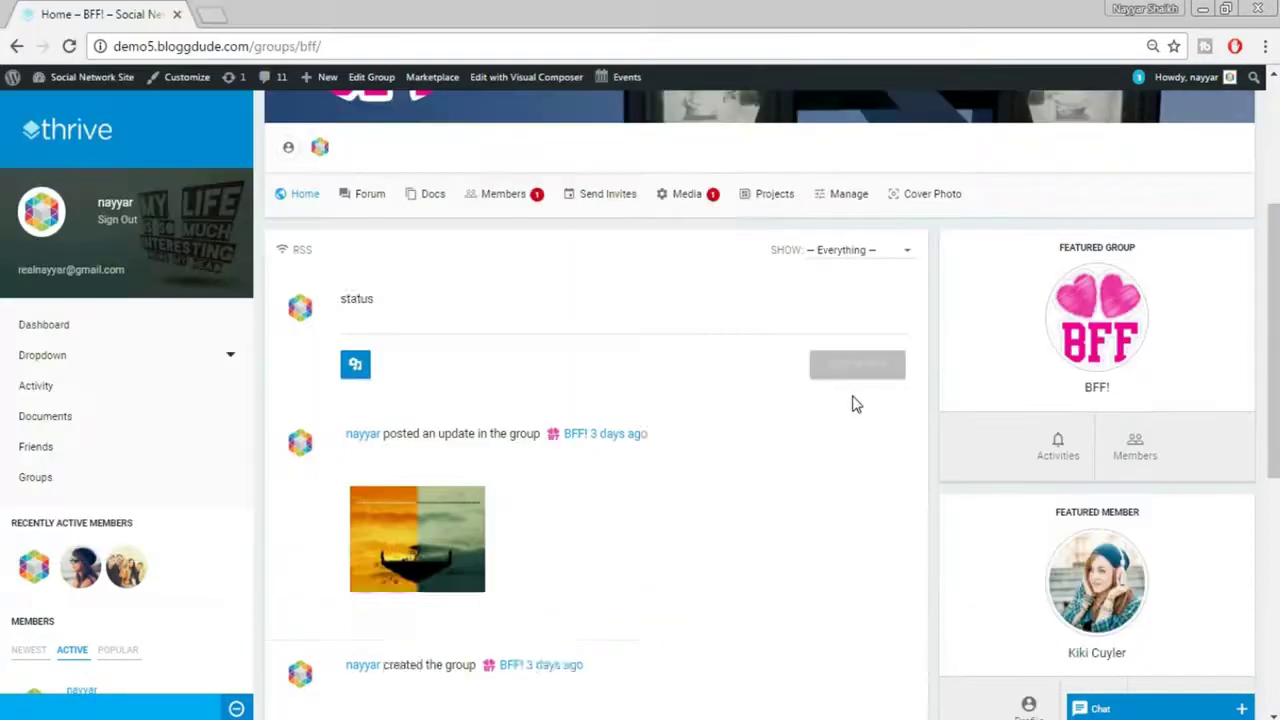
left_click(857, 363)
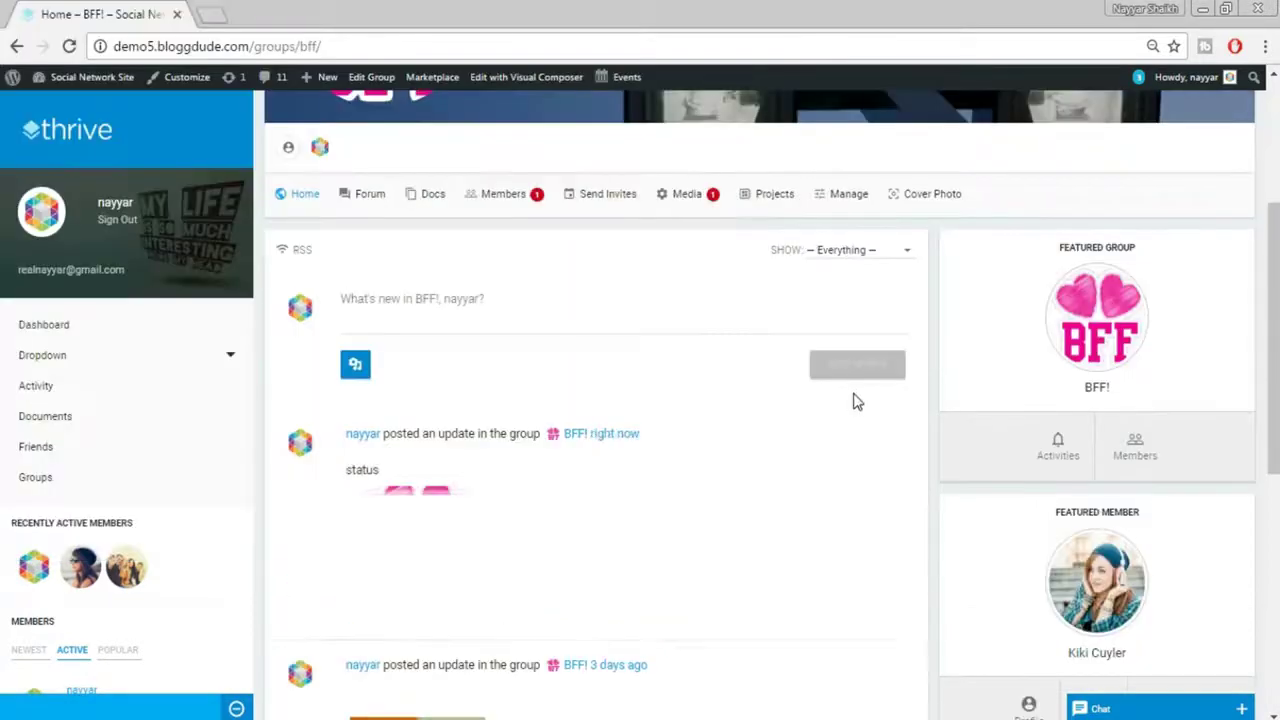
left_click_drag(340, 471, 480, 580)
left_click(640, 552)
scroll(630, 522, "up", 3)
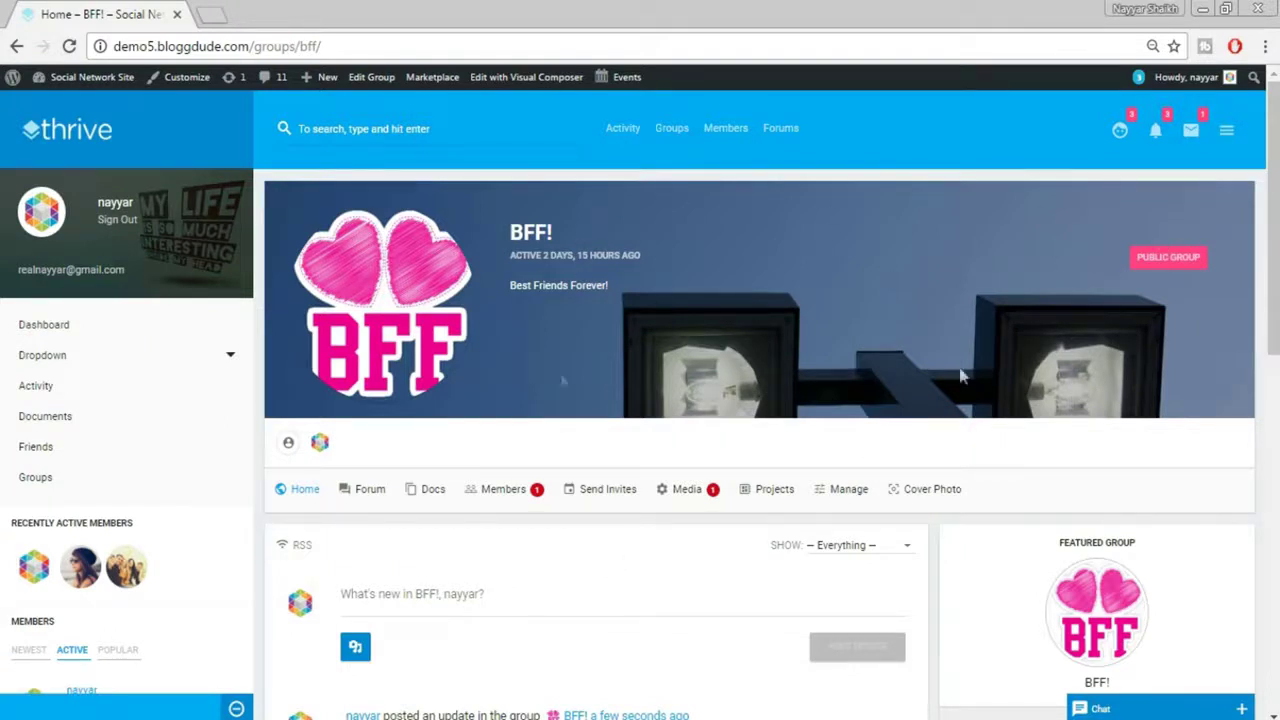
scroll(866, 386, "down", 2)
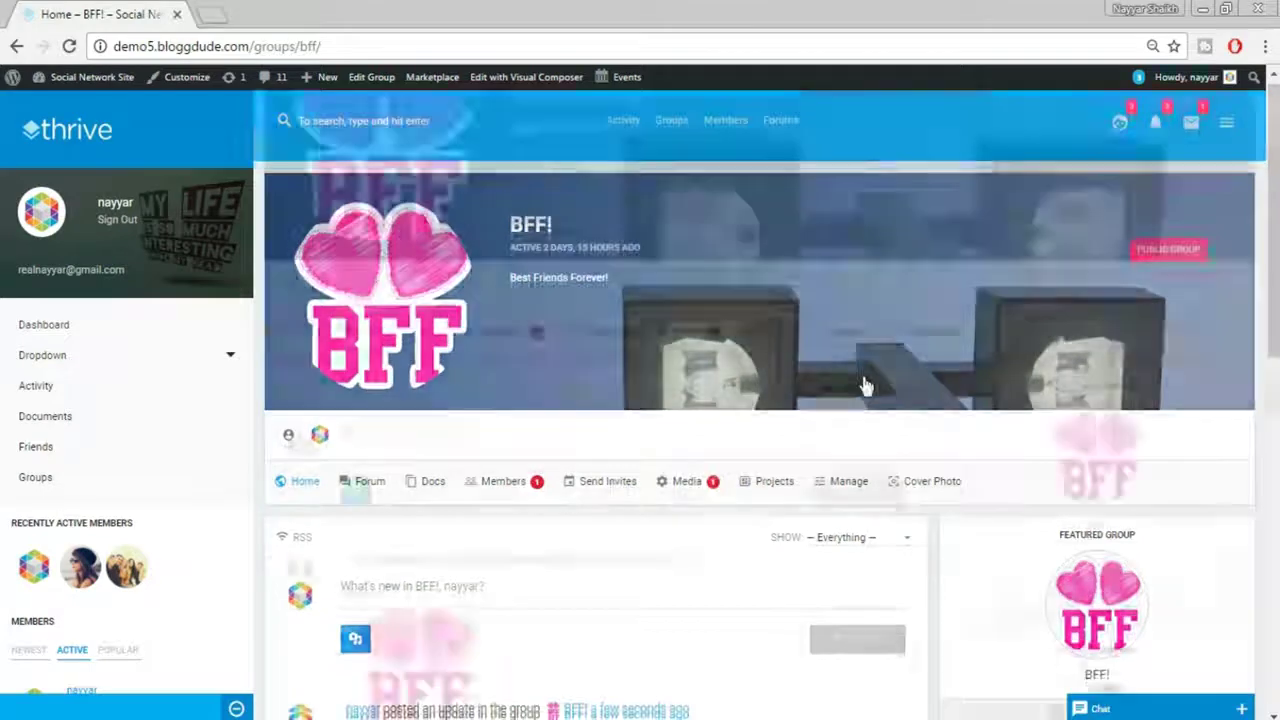
scroll(883, 474, "up", 2)
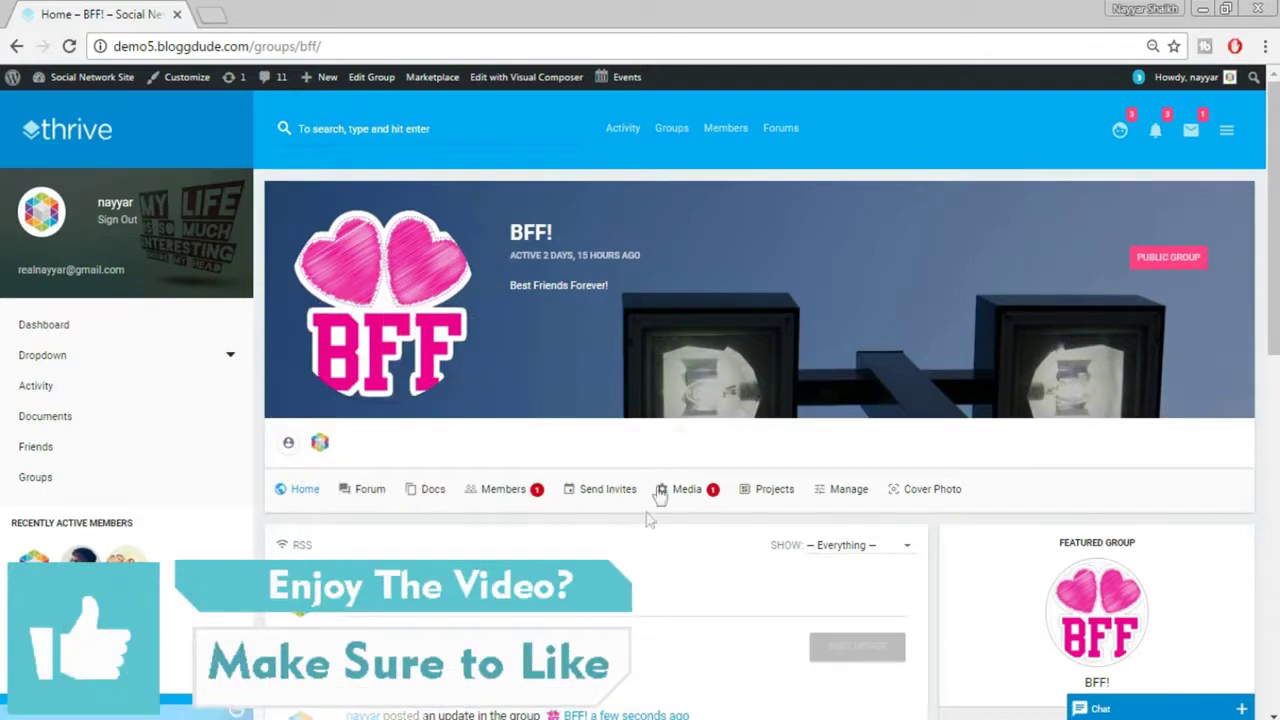
scroll(645, 525, "down", 10)
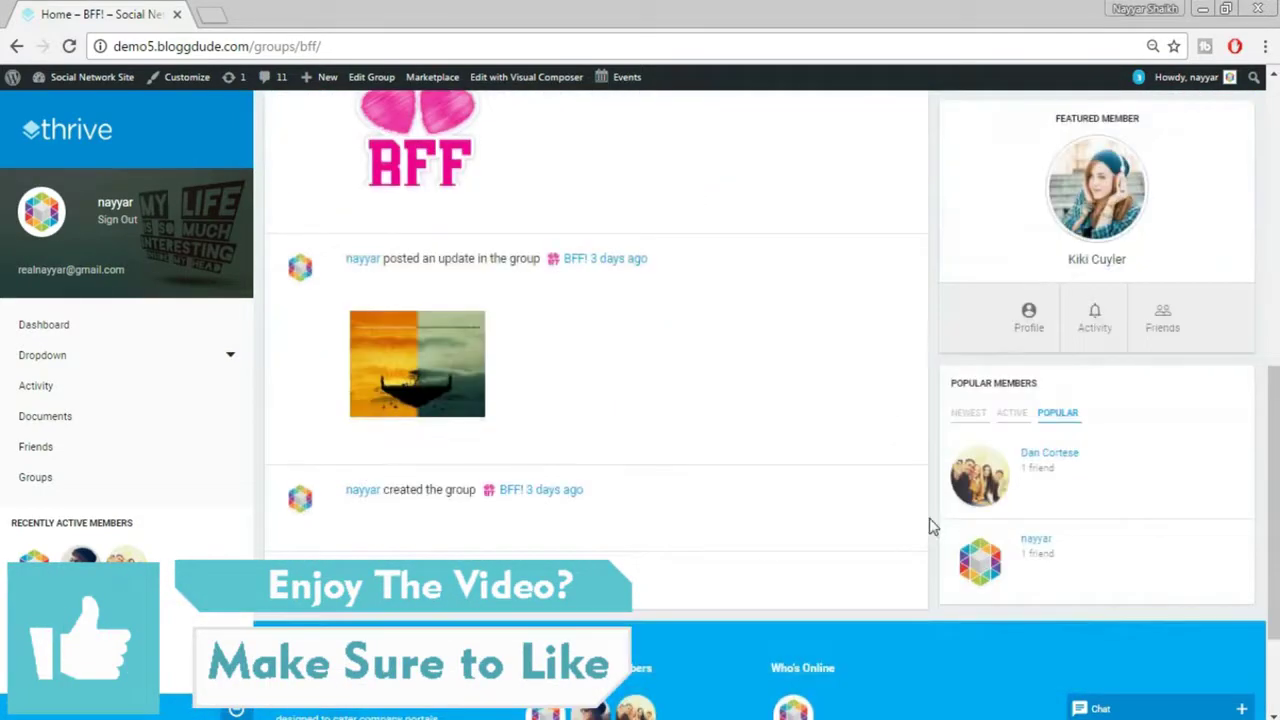
scroll(932, 540, "up", 10)
left_click(93, 133)
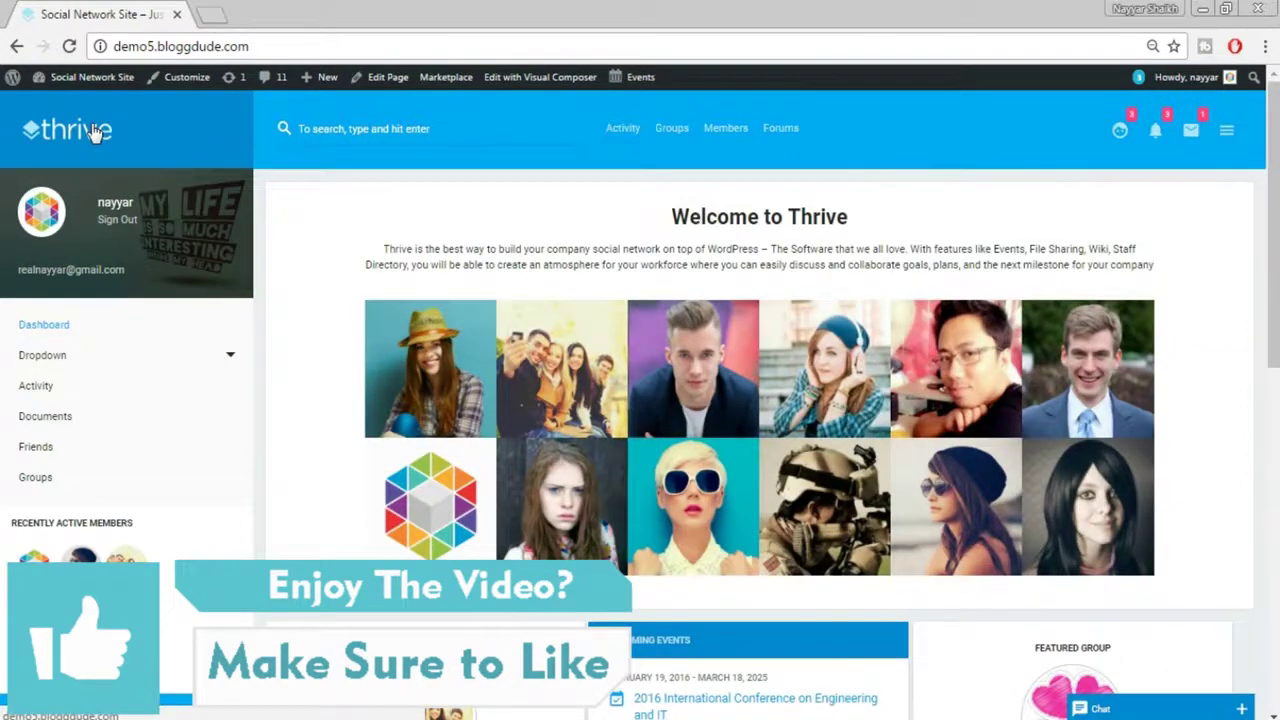
Scroll through the dashboard widgets and return to the top of the page
scroll(1275, 390, "down", 3)
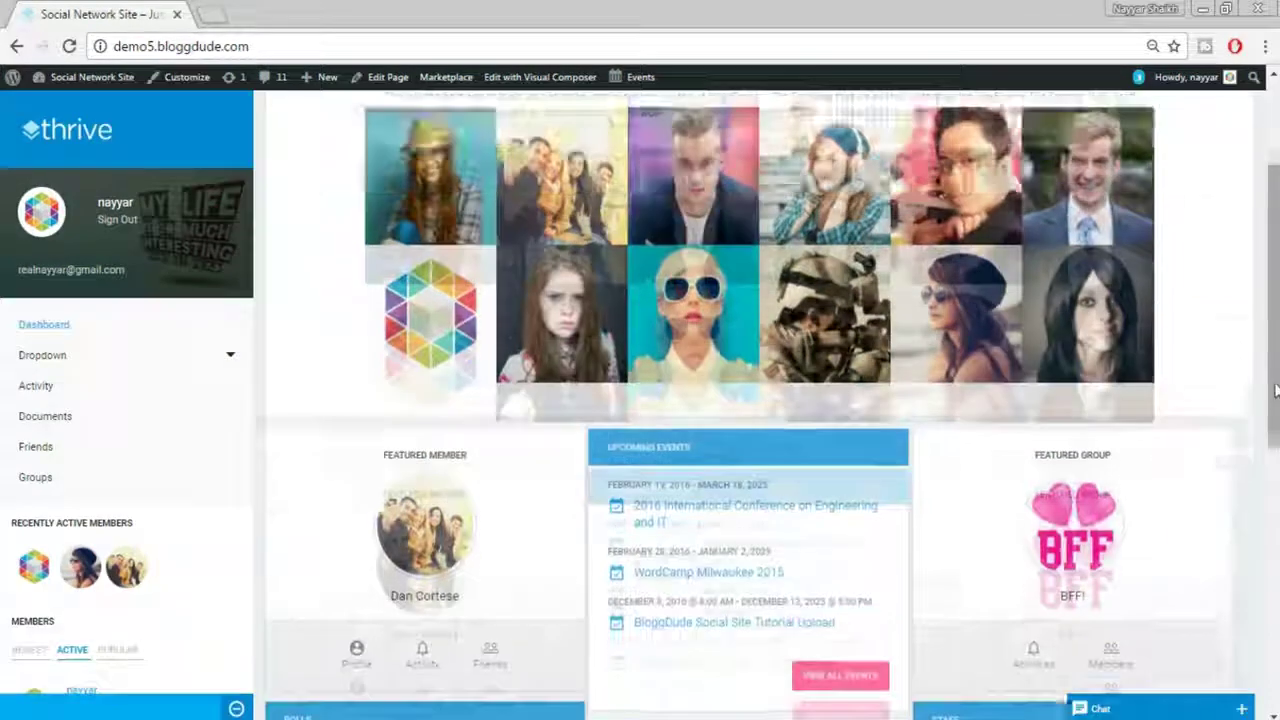
scroll(1275, 390, "down", 1)
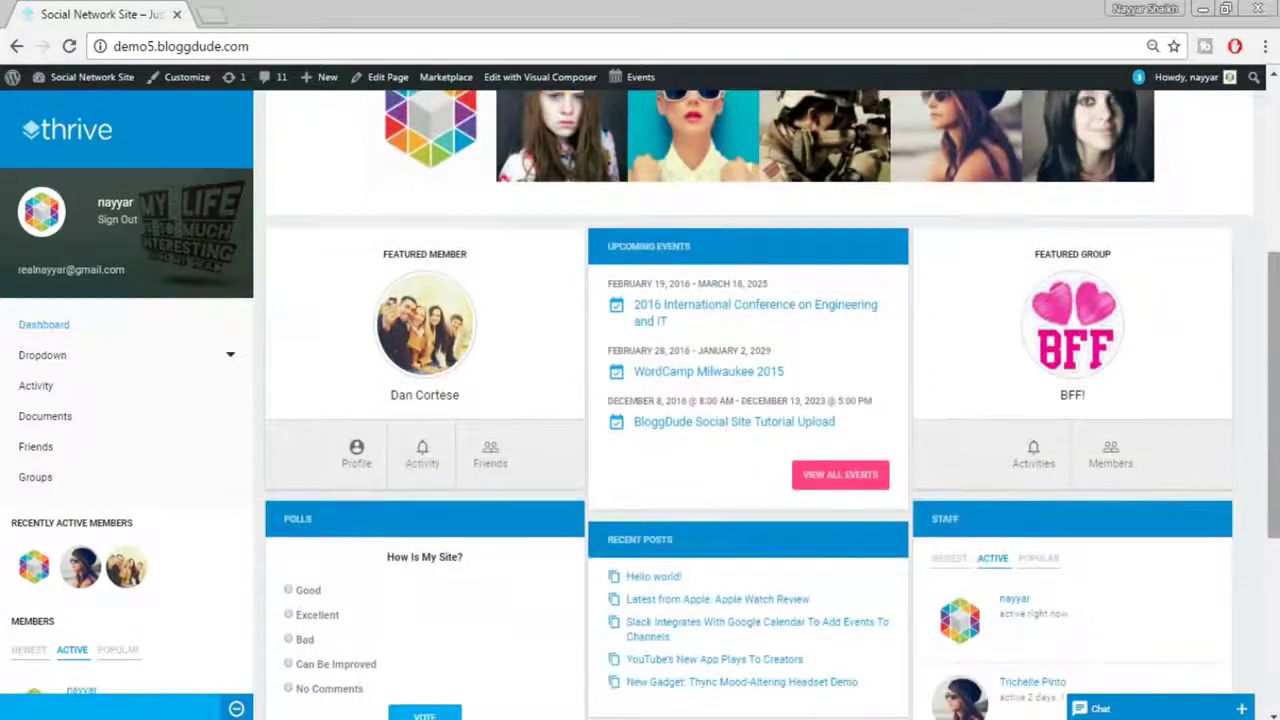
scroll(1275, 390, "down", 4)
scroll(1275, 393, "up", 2)
scroll(1275, 393, "up", 1)
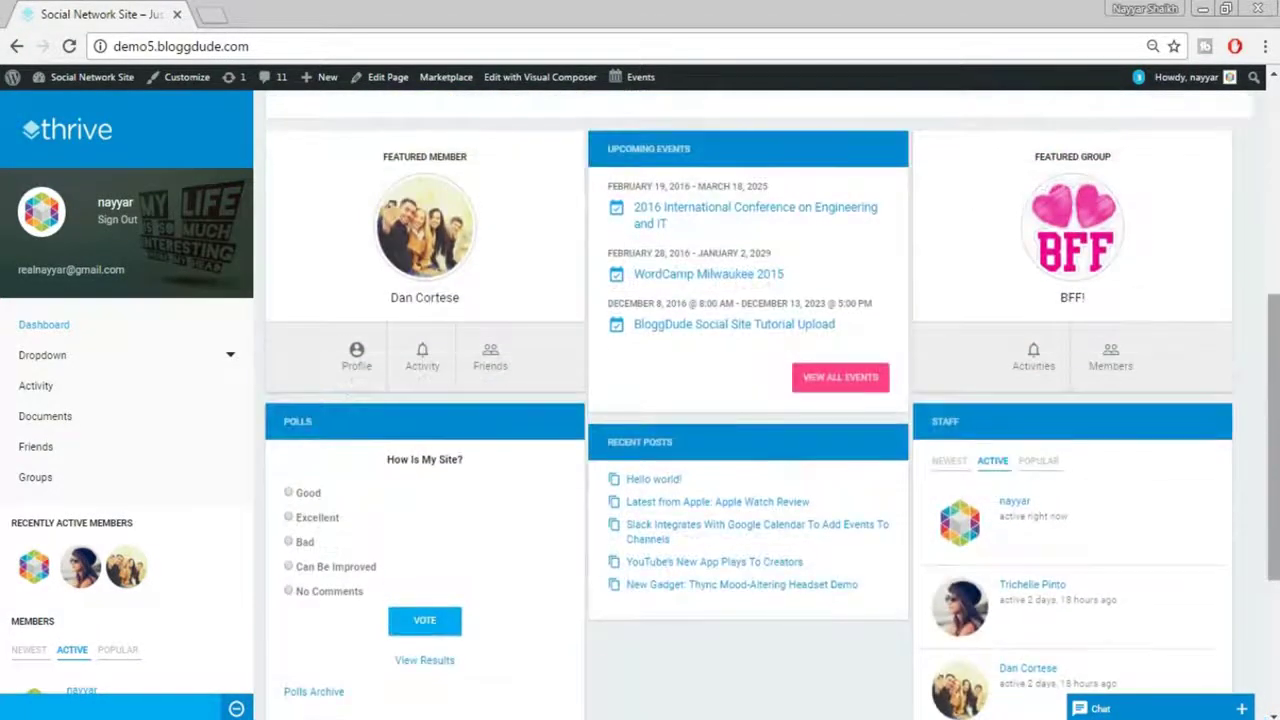
scroll(1275, 393, "up", 1)
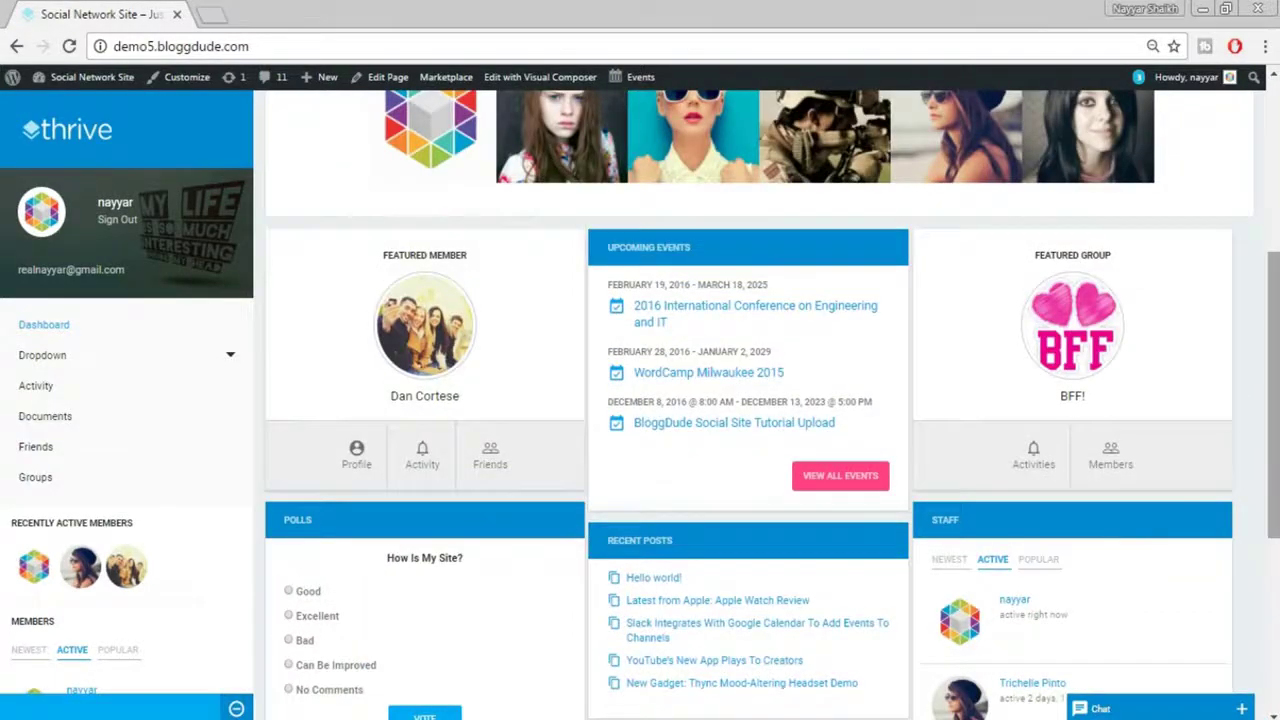
scroll(1105, 396, "down", 1)
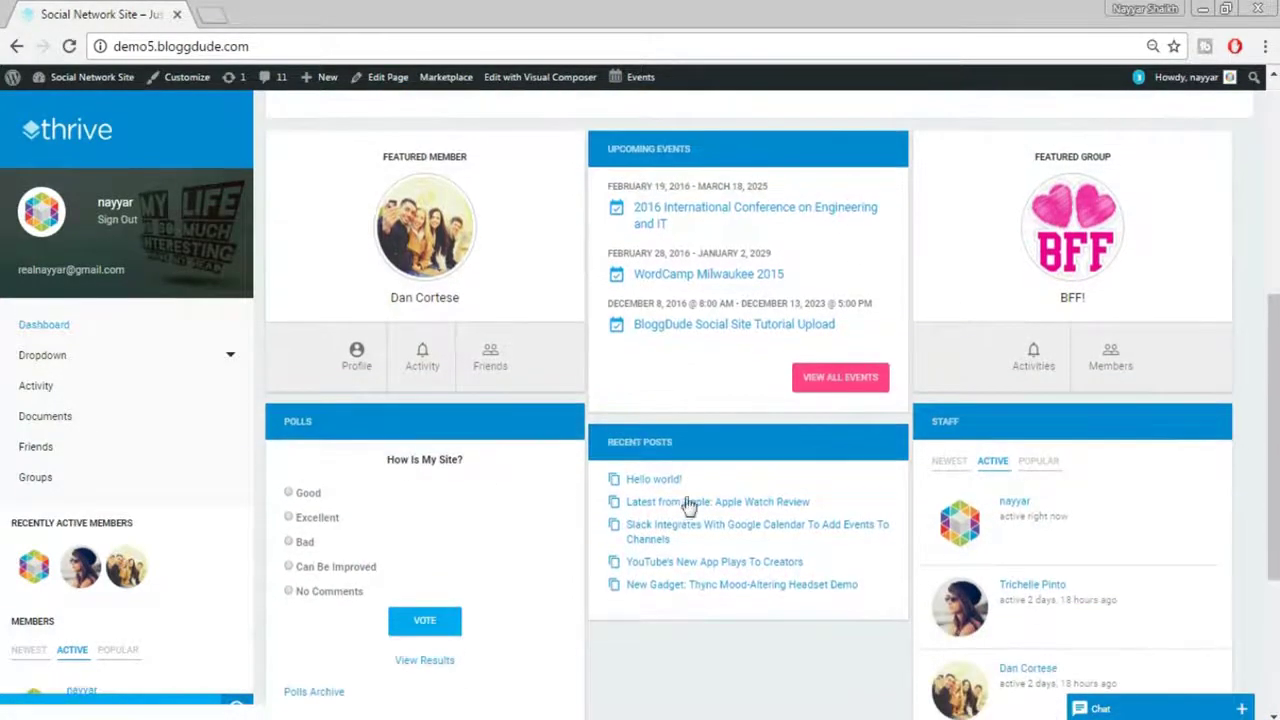
scroll(1198, 440, "up", 5)
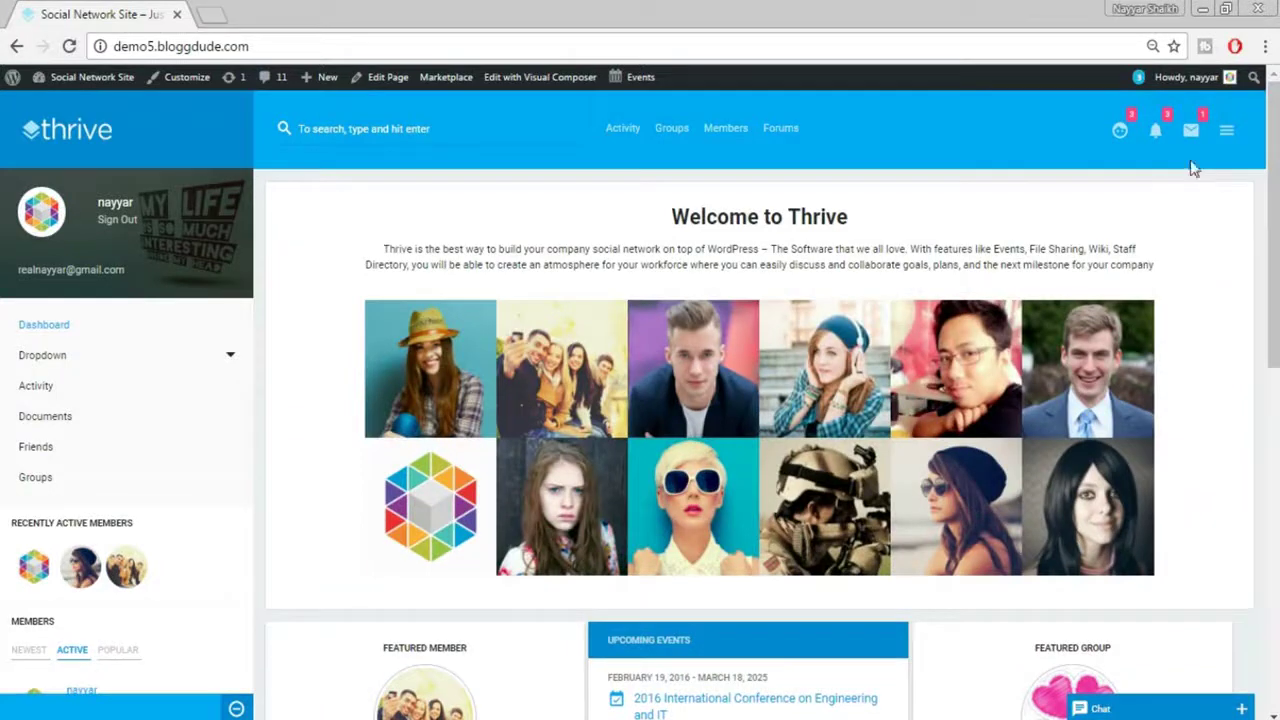
Show the unread messages, recent notifications and other activity alerts dropdowns
left_click(1199, 136)
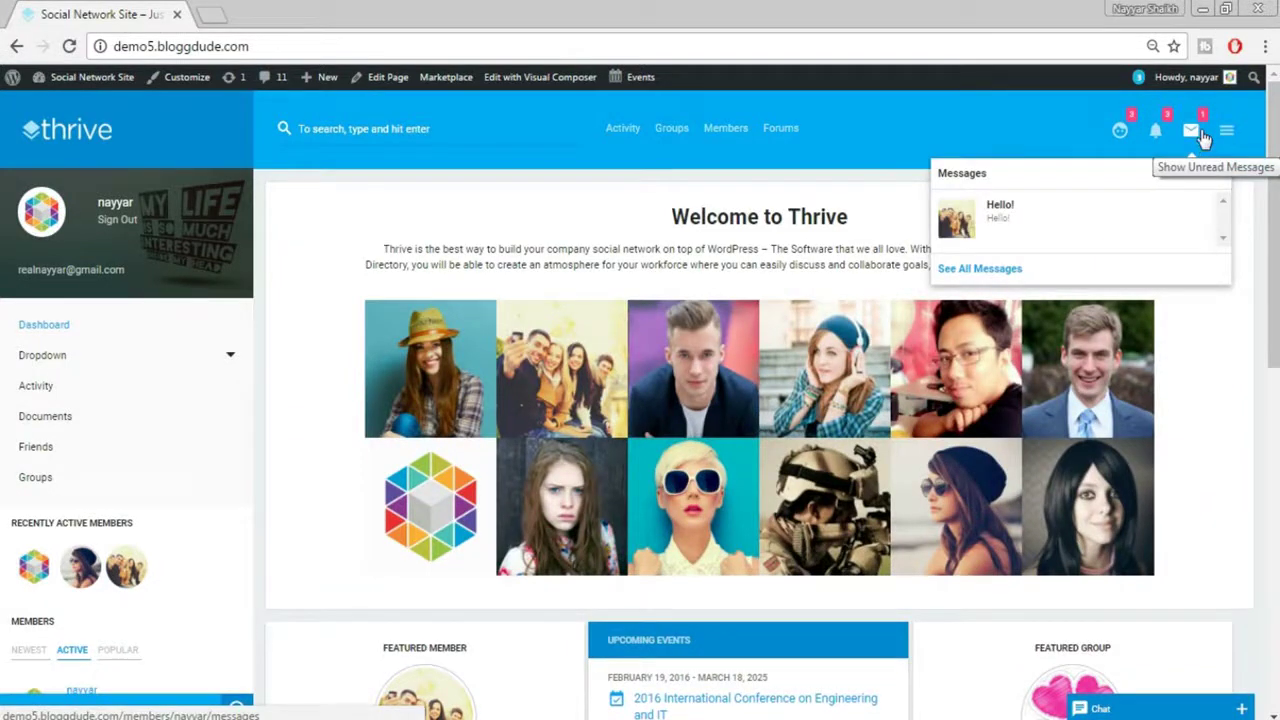
left_click(1152, 134)
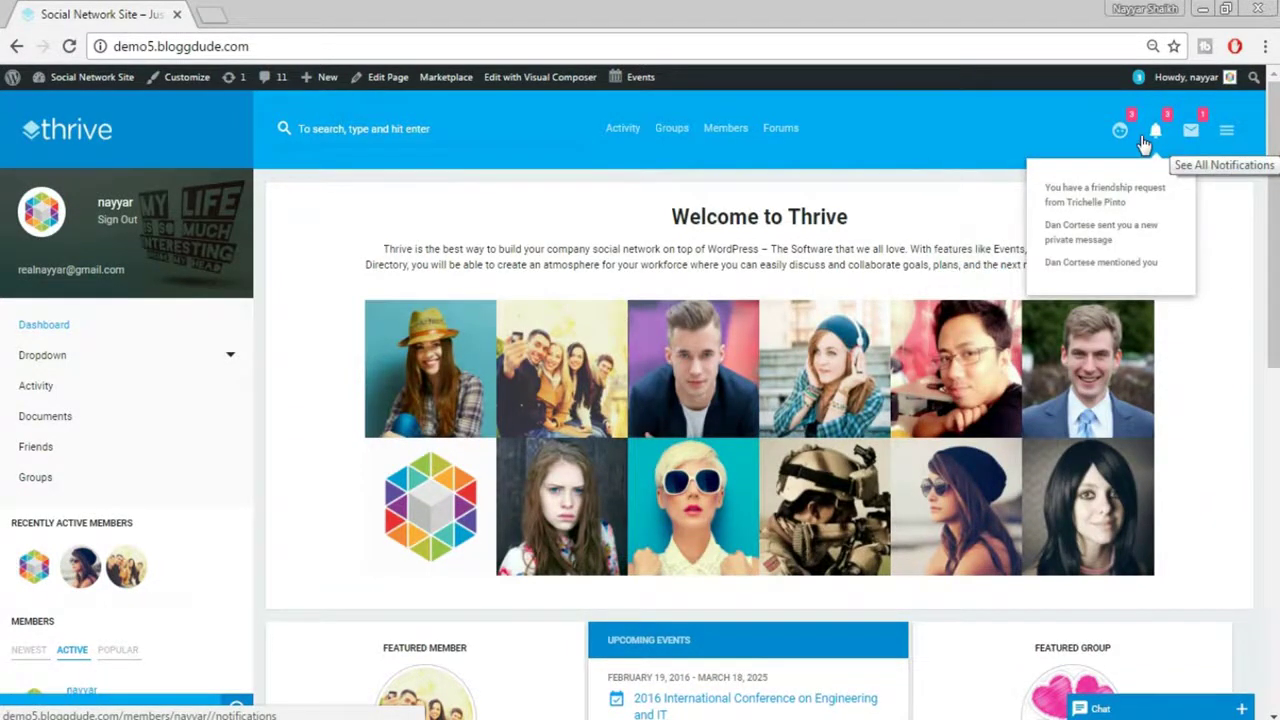
left_click(1120, 140)
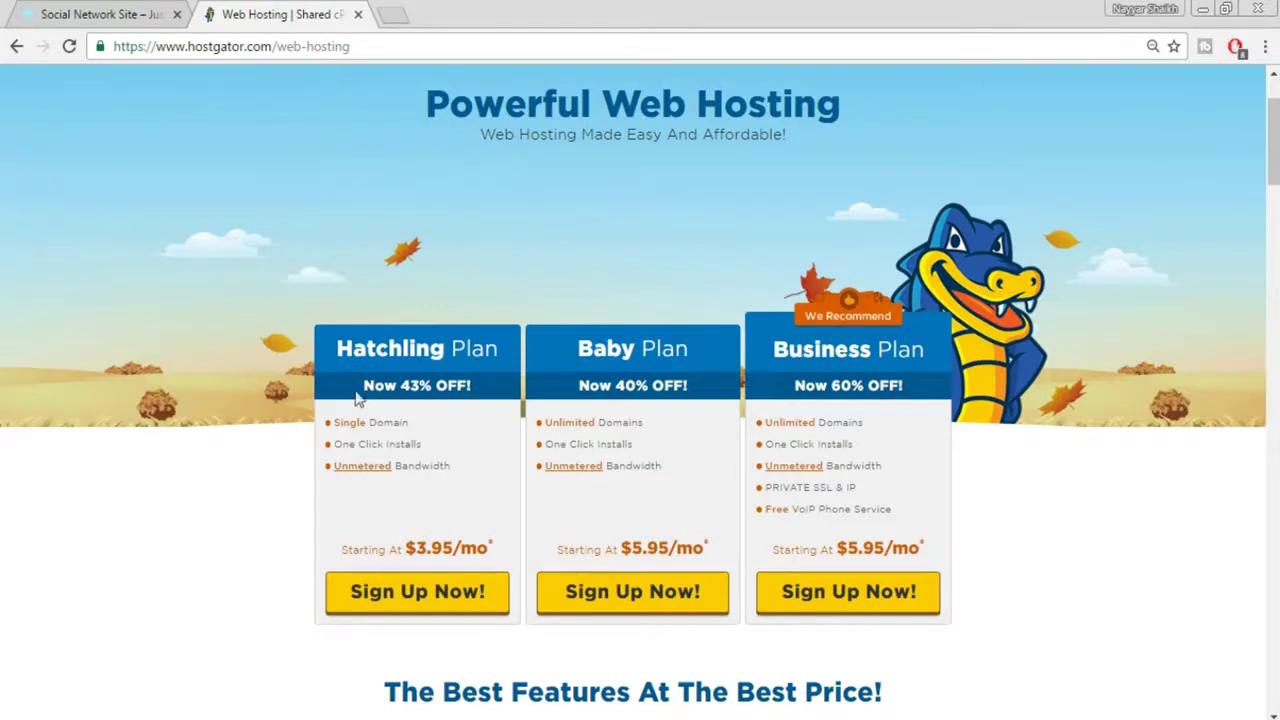
left_click_drag(335, 425, 414, 424)
left_click(418, 427)
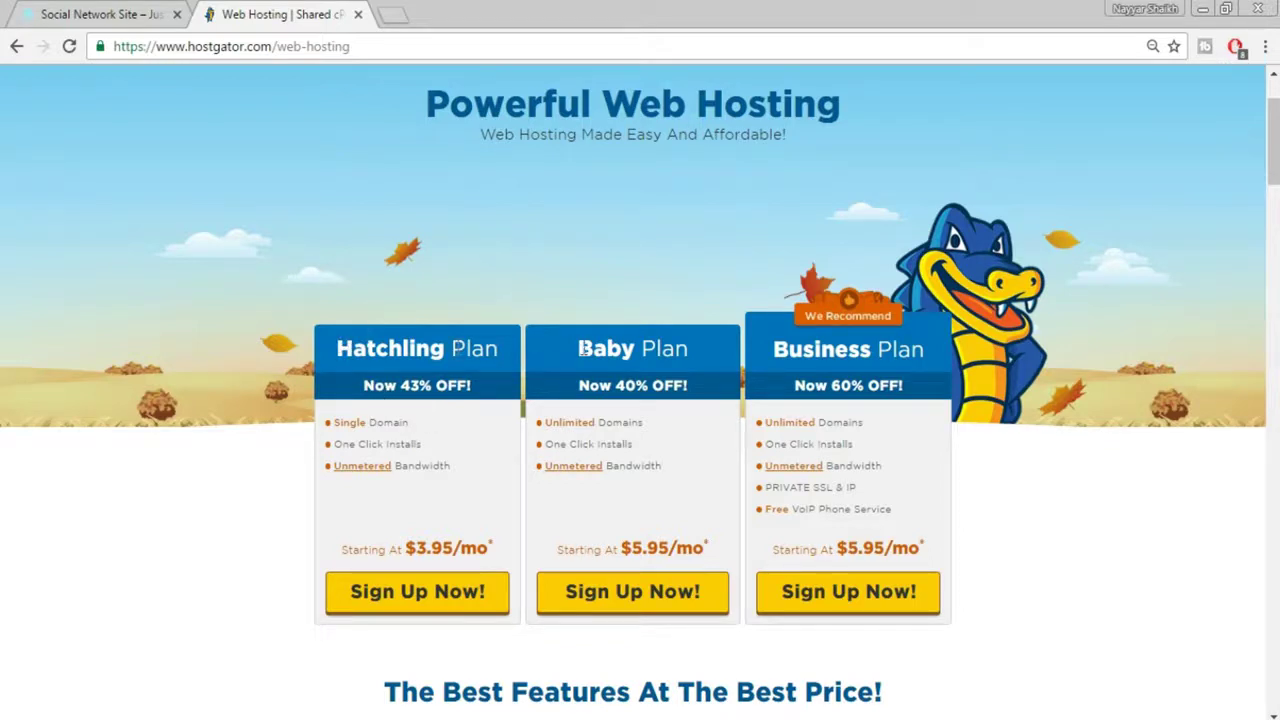
left_click_drag(645, 428, 544, 424)
left_click(652, 449)
Start the Baby Plan order, search bloggdude.com, then switch to an already-owned domain
left_click(640, 597)
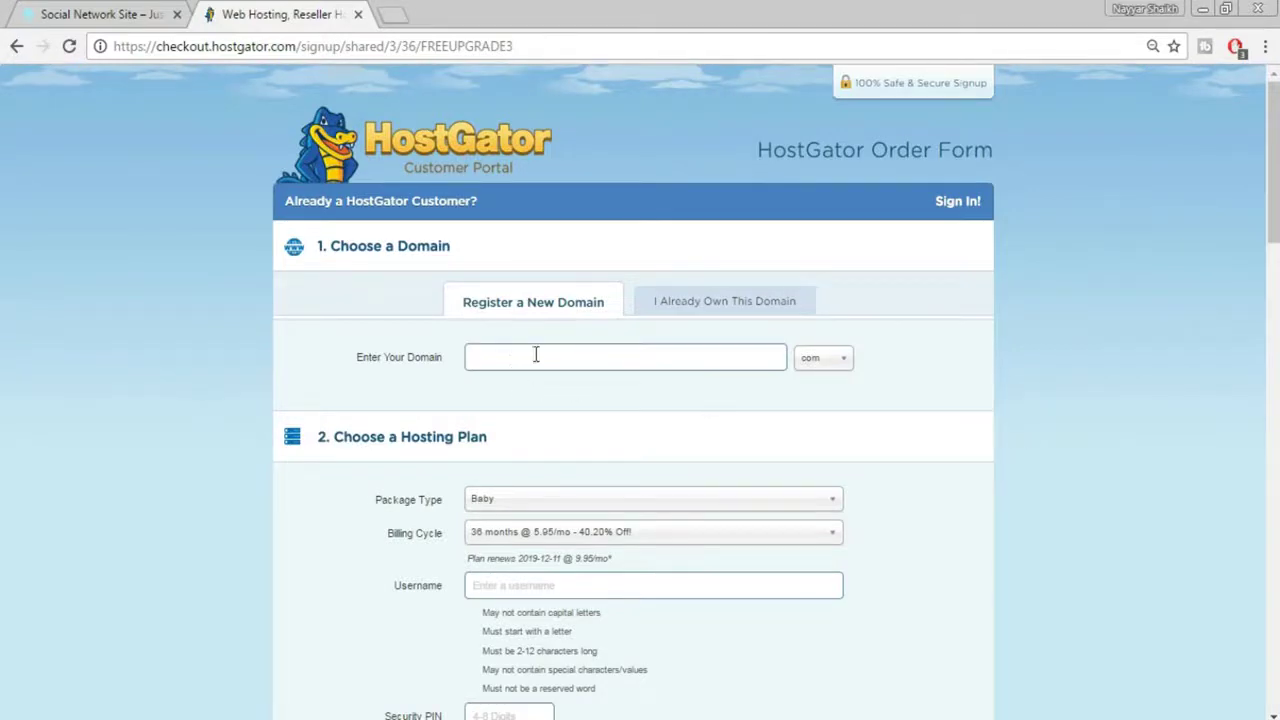
type("bloggduni")
type("e")
key("Tab")
type("com")
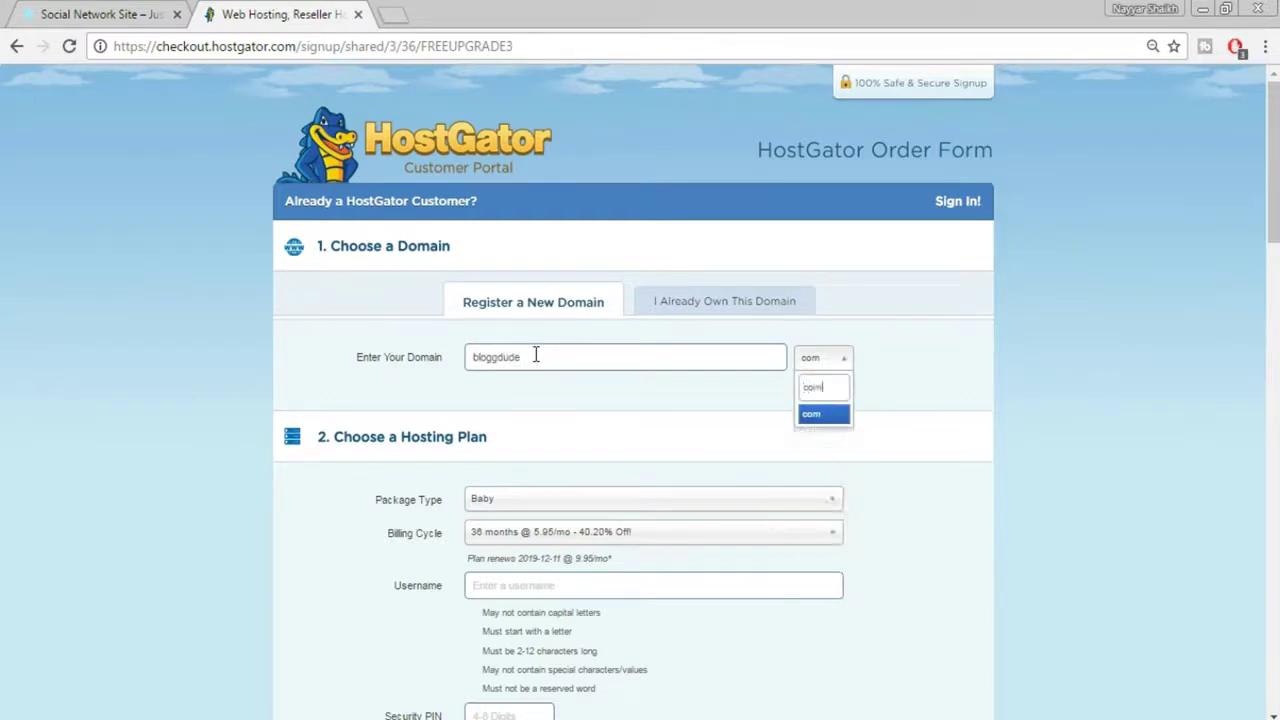
left_click(832, 414)
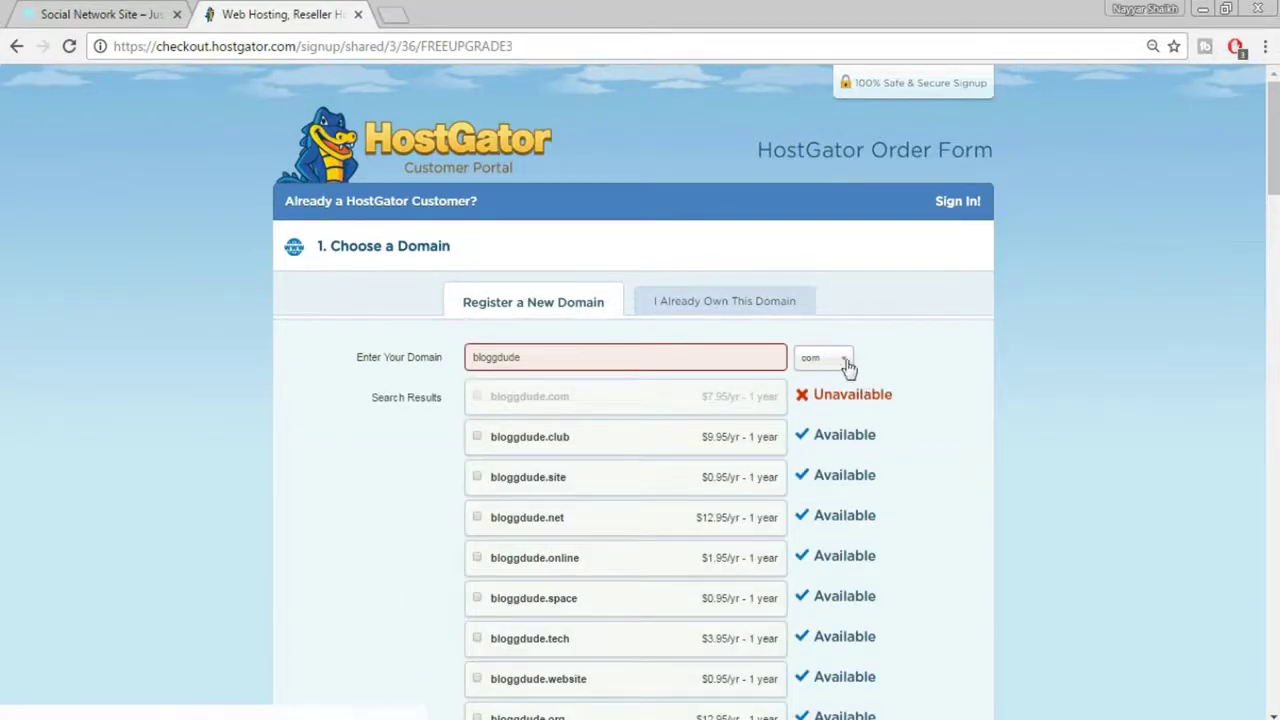
left_click(704, 310)
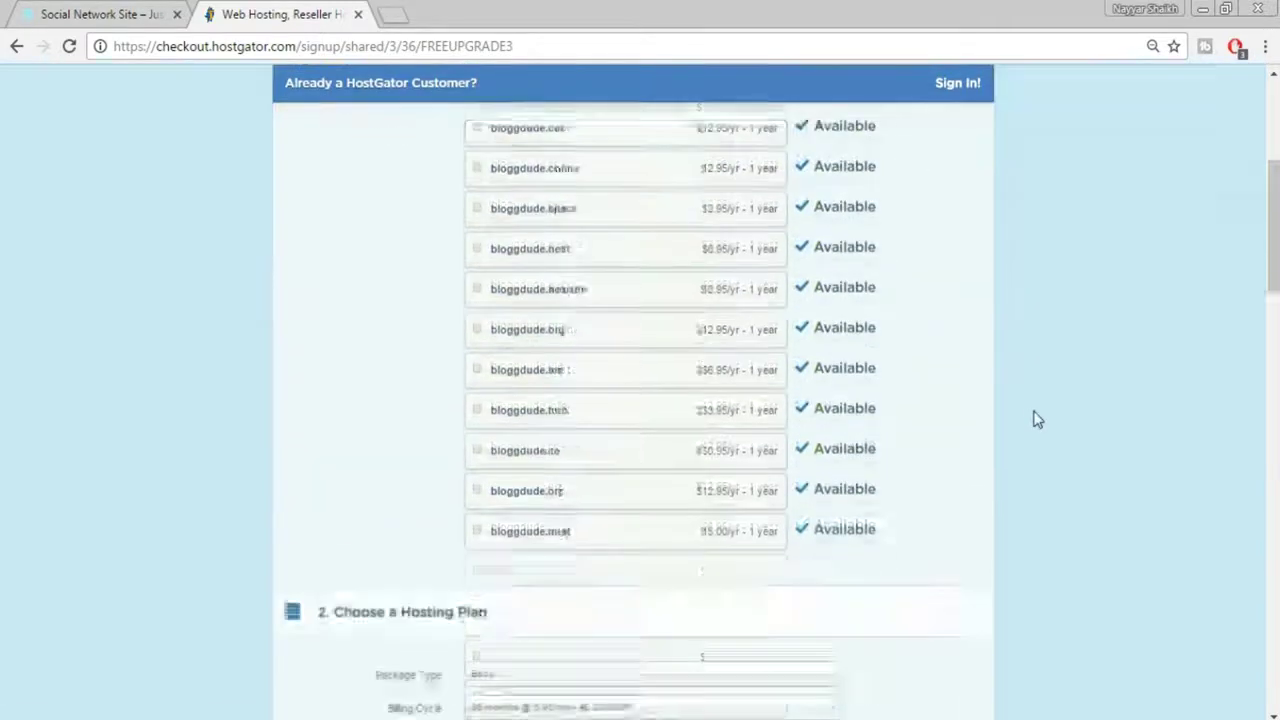
scroll(1036, 420, "down", 5)
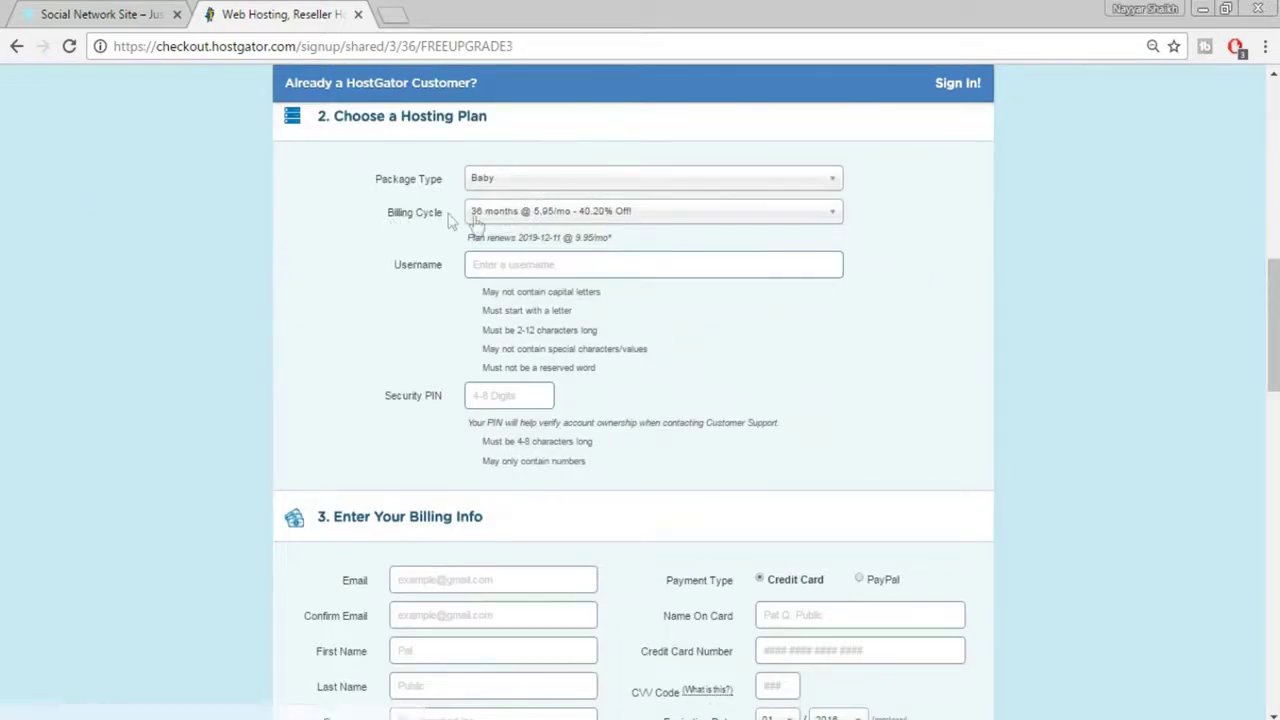
Choose the 12-month billing cycle, then enter the account username and a security PIN
left_click(597, 216)
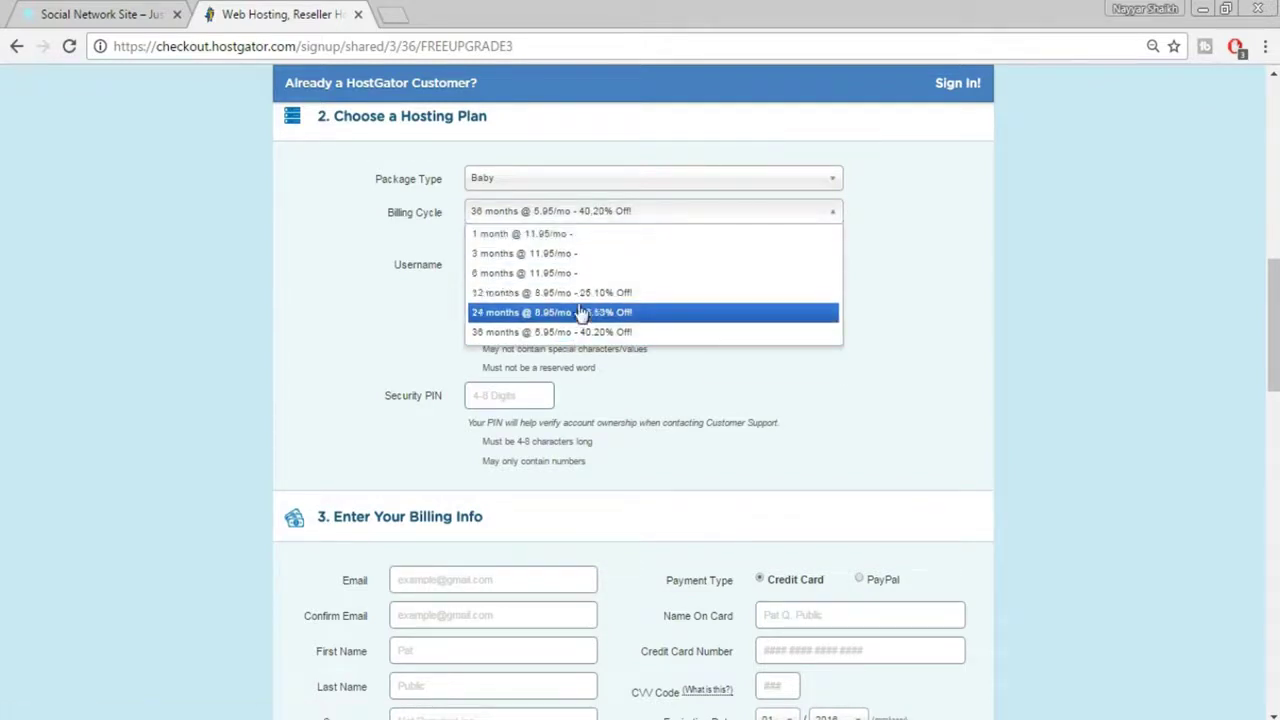
left_click(541, 293)
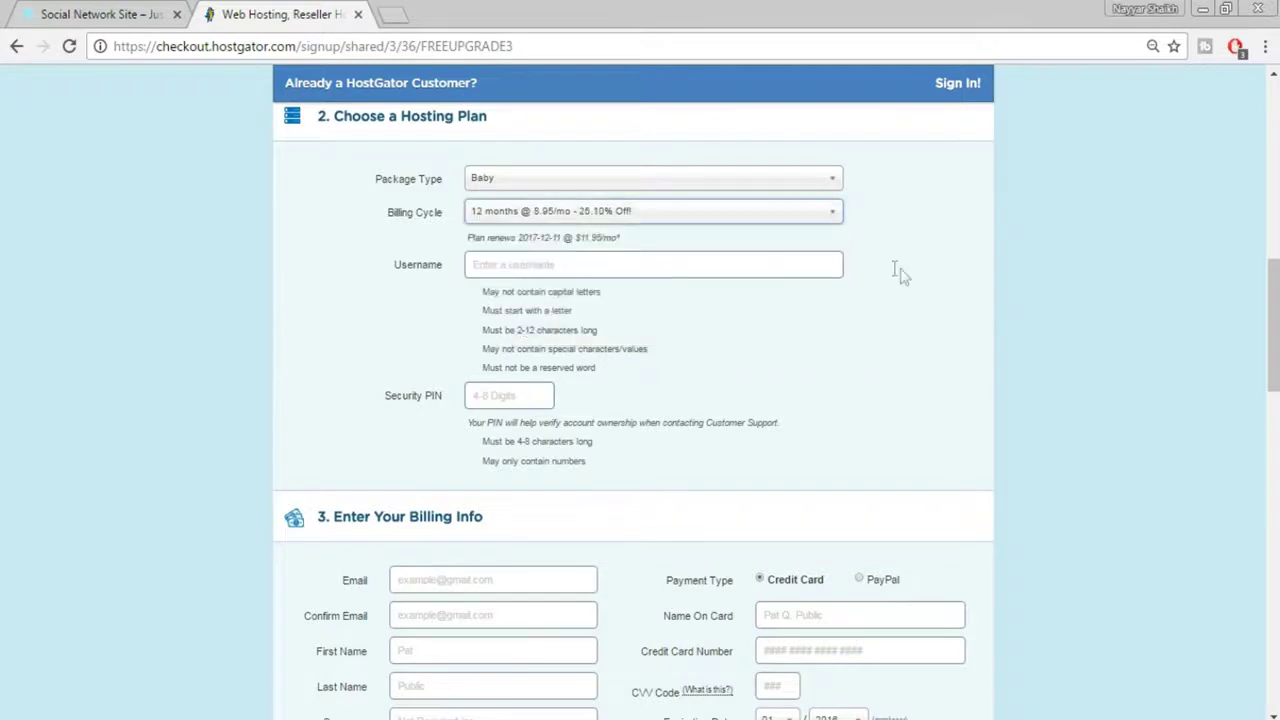
left_click(653, 262)
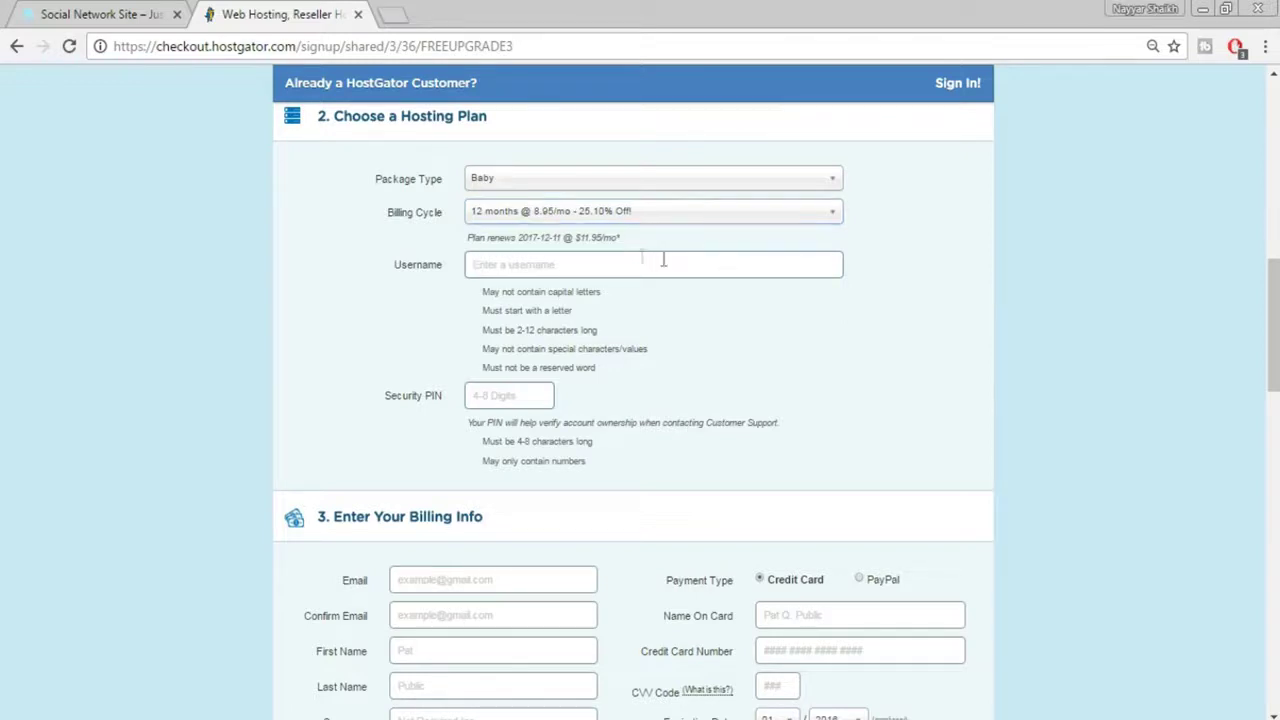
type("admi")
key("Tab")
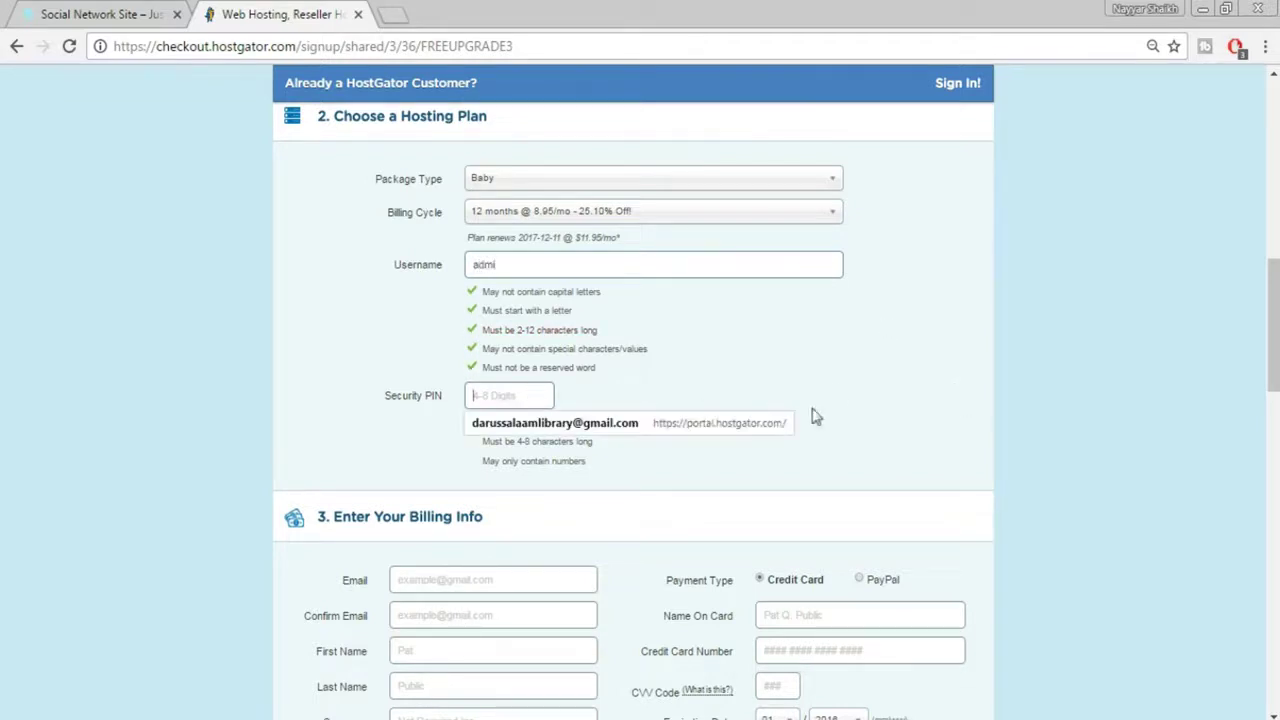
left_click(510, 398)
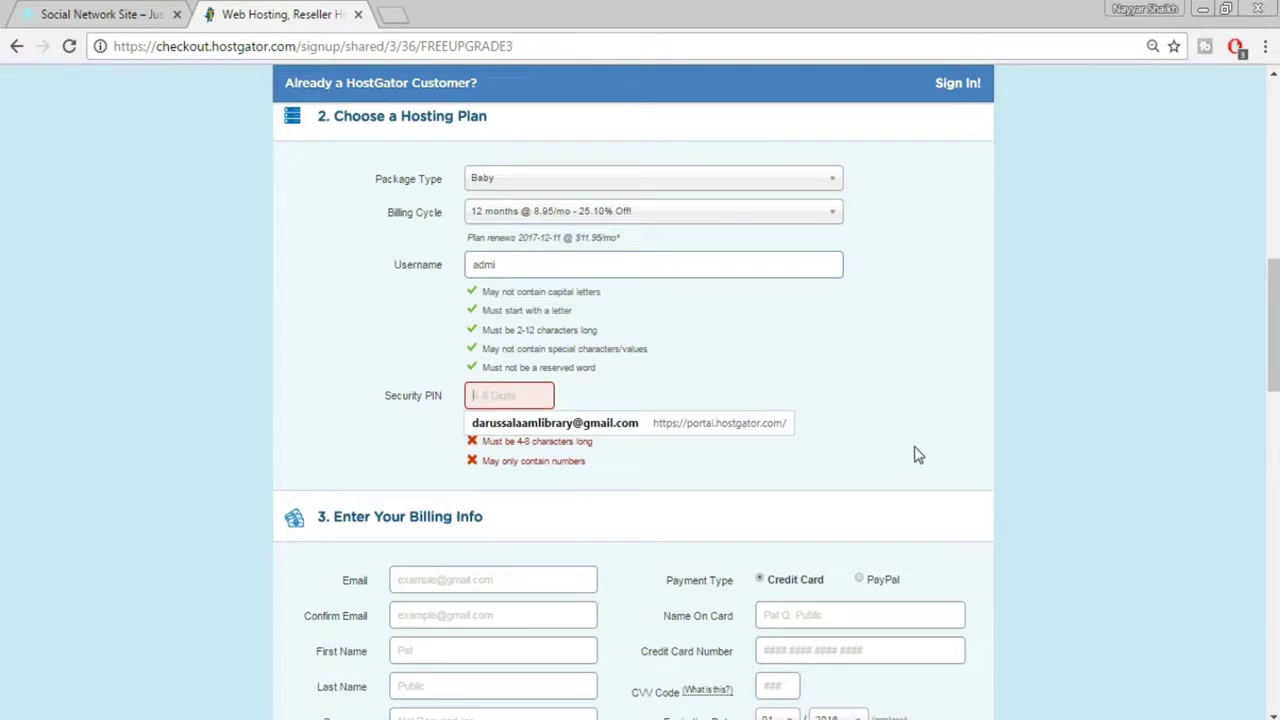
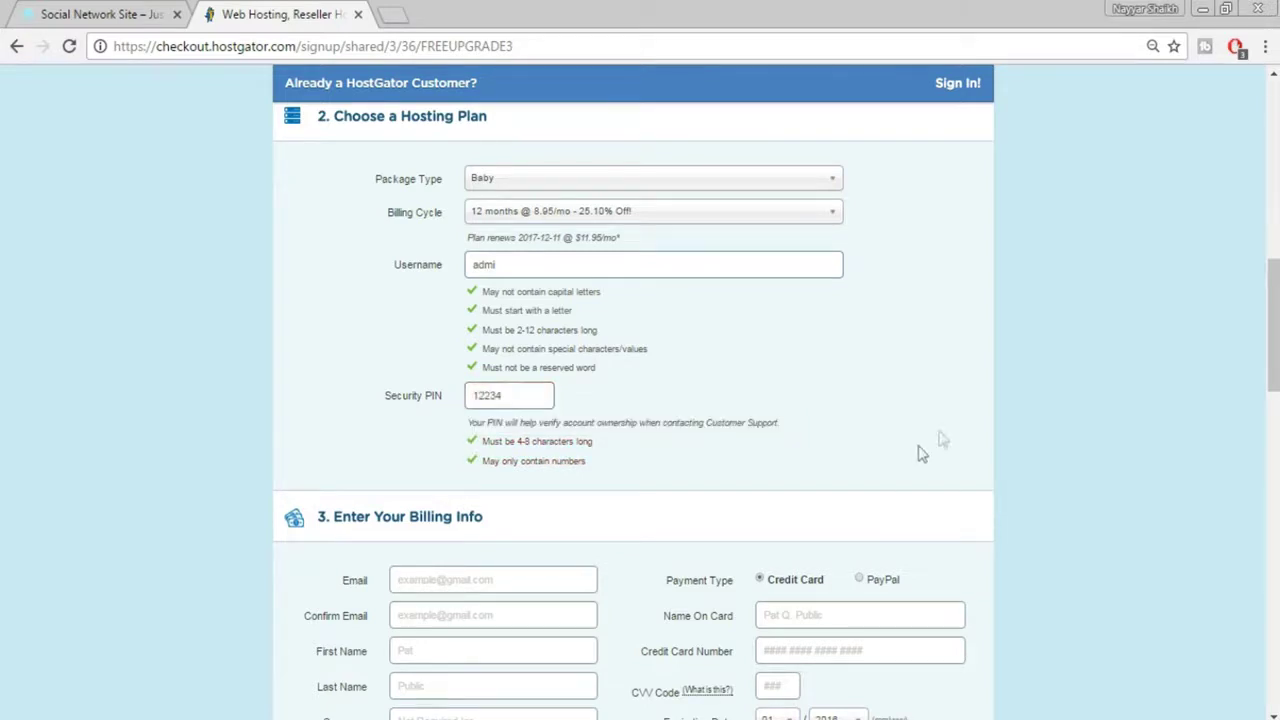
scroll(930, 455, "down", 3)
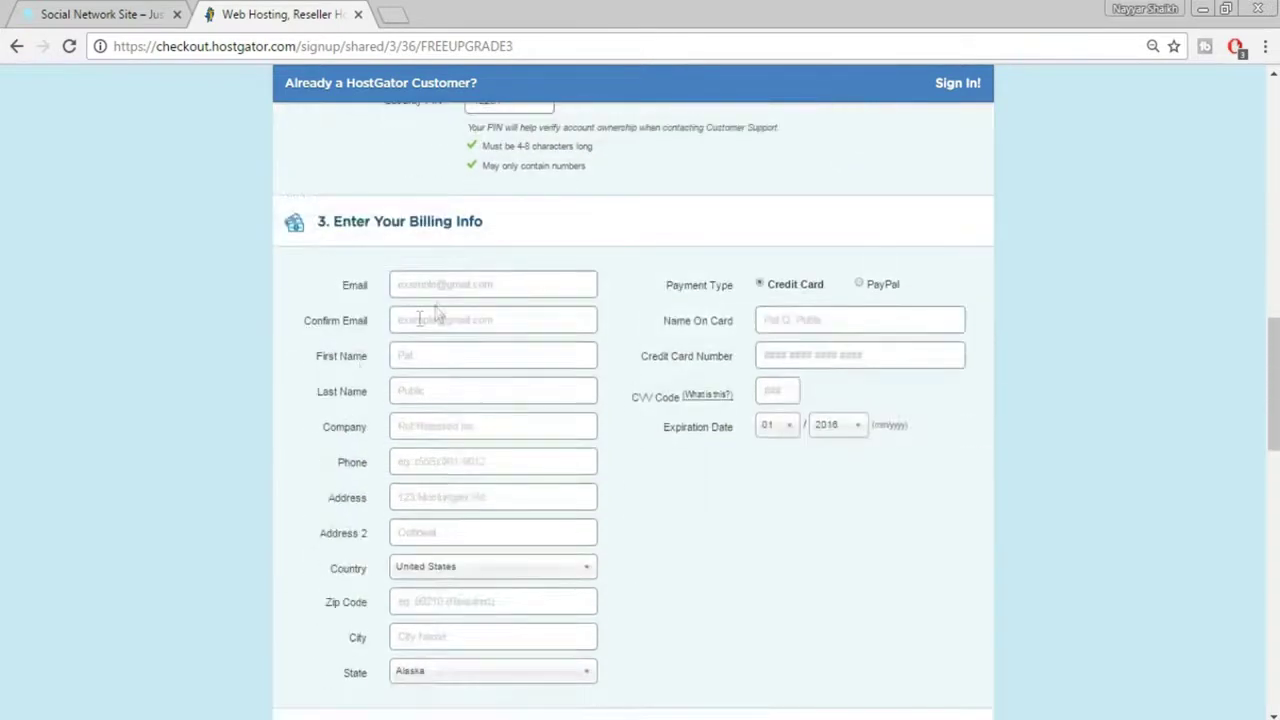
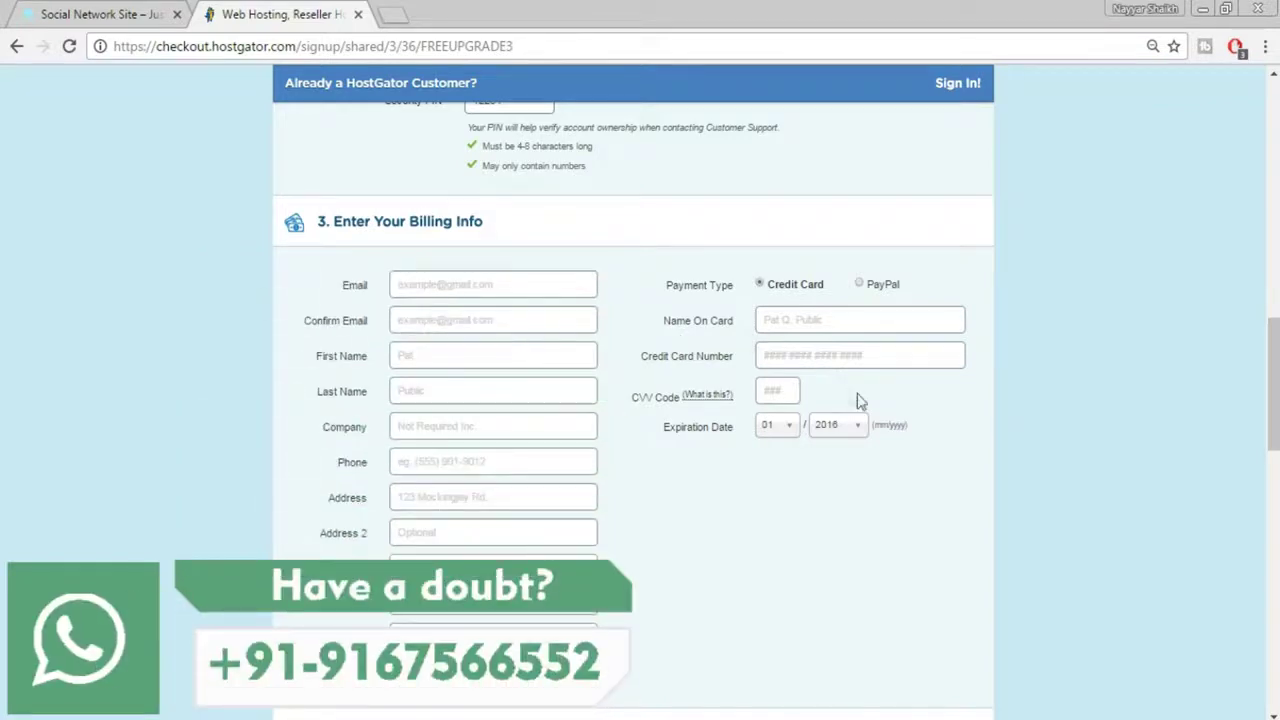
Remove the HackAlert and CodeGuard site backup add-ons from the HostGator order
scroll(860, 405, "down", 5)
scroll(863, 420, "up", 1)
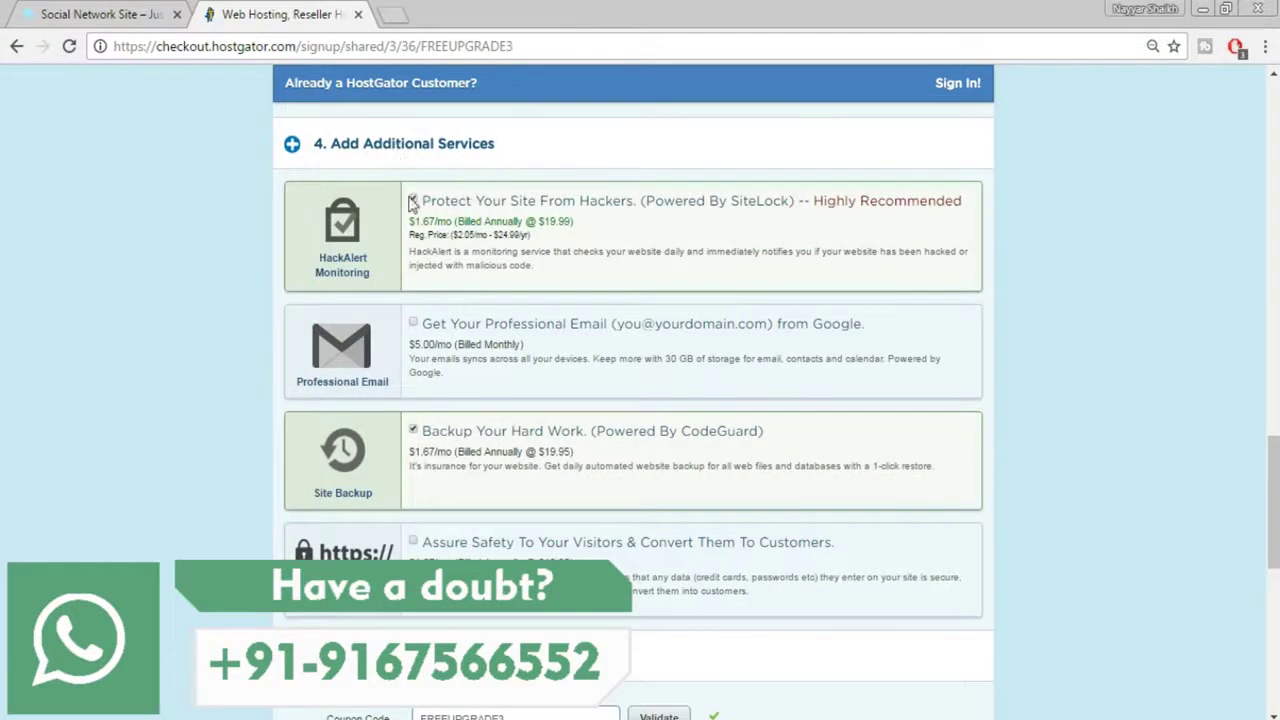
left_click(413, 201)
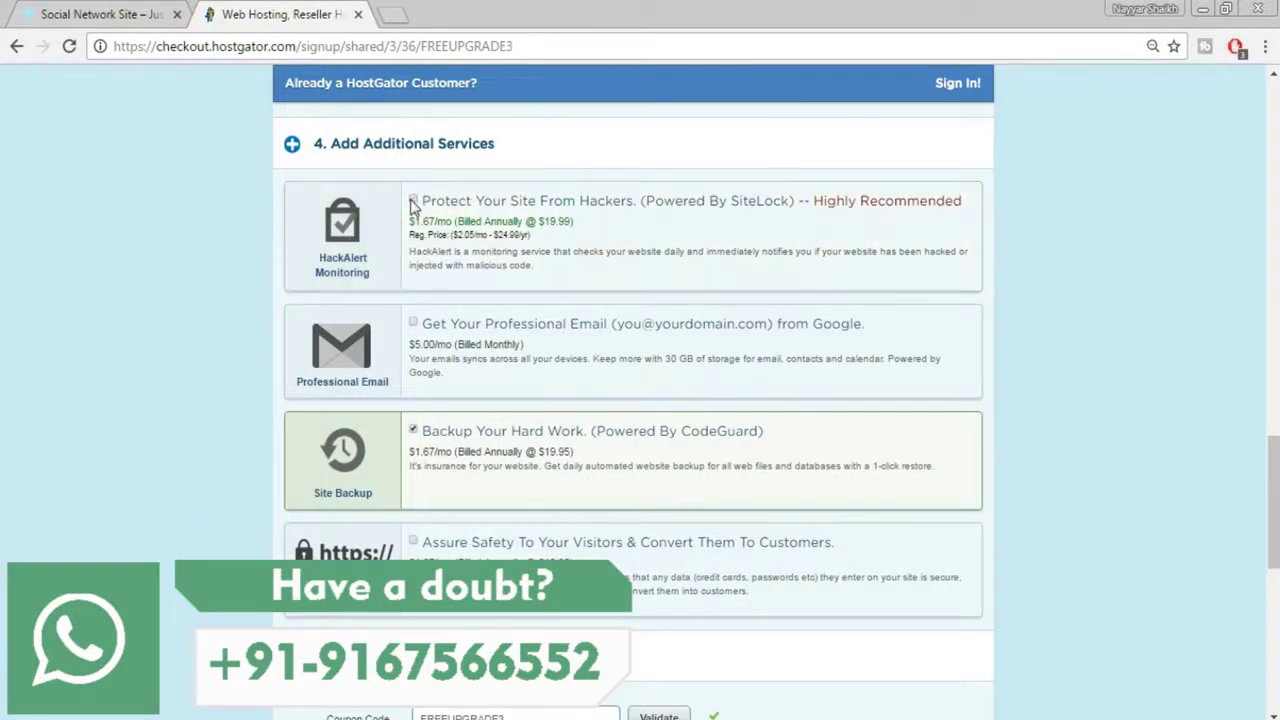
left_click(413, 430)
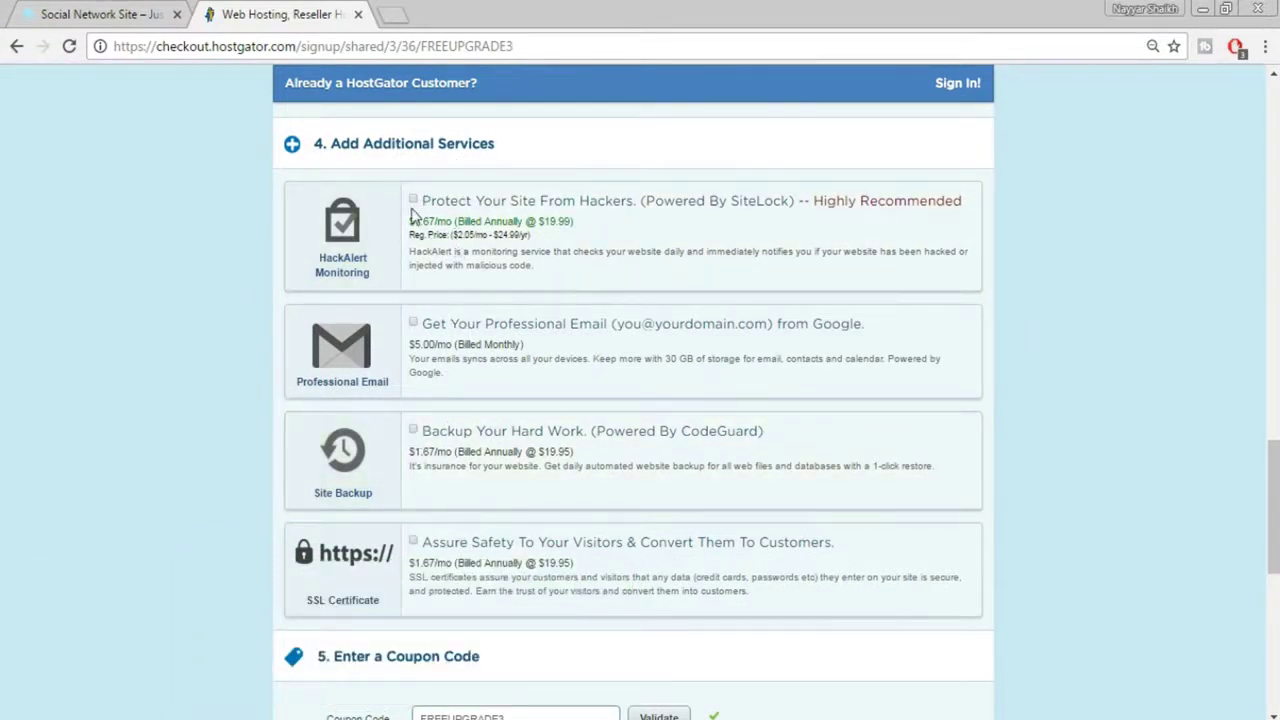
Paste and validate the WEBBDUDE45 coupon code
scroll(638, 263, "down", 4)
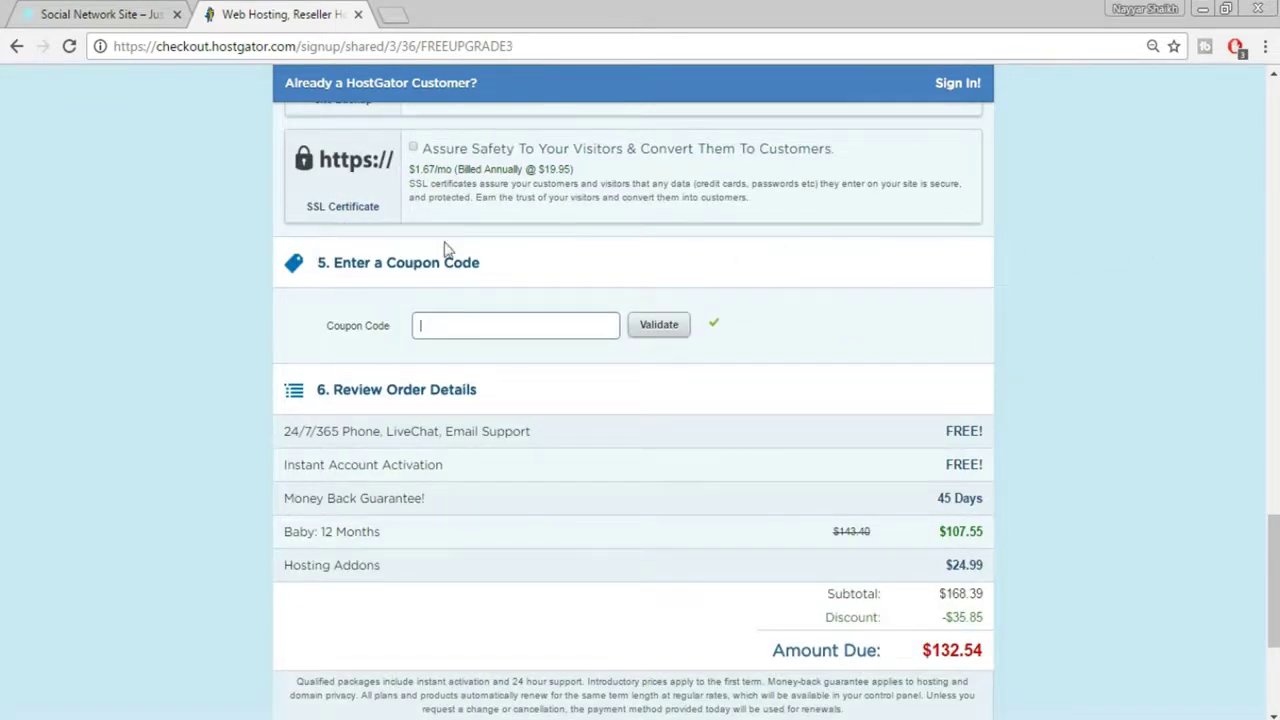
left_click_drag(338, 265, 503, 263)
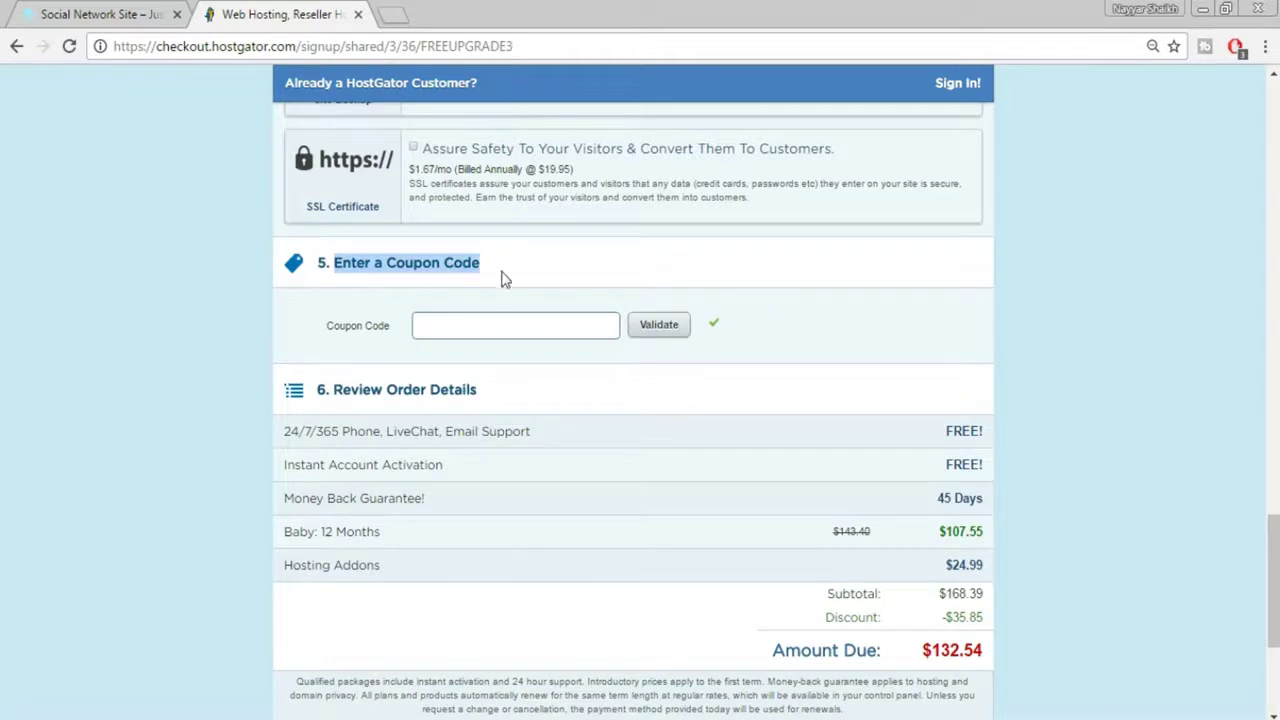
left_click(480, 321)
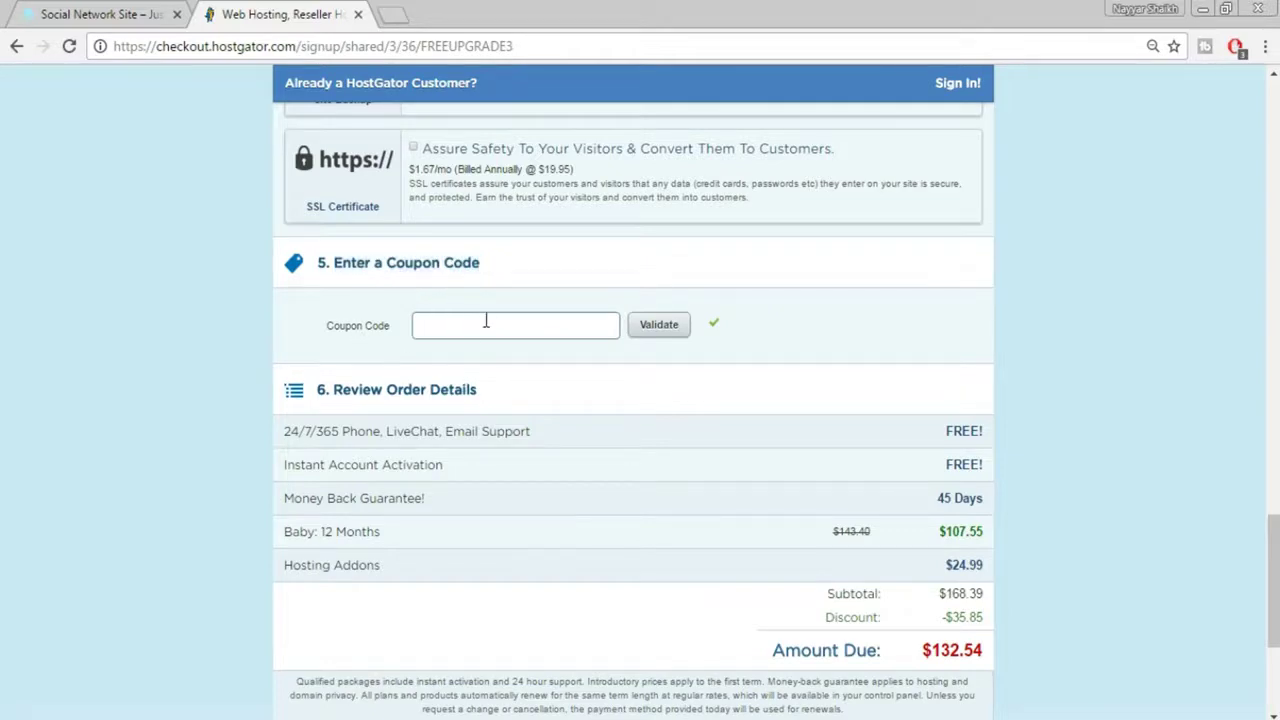
type("WEBBDUDE45")
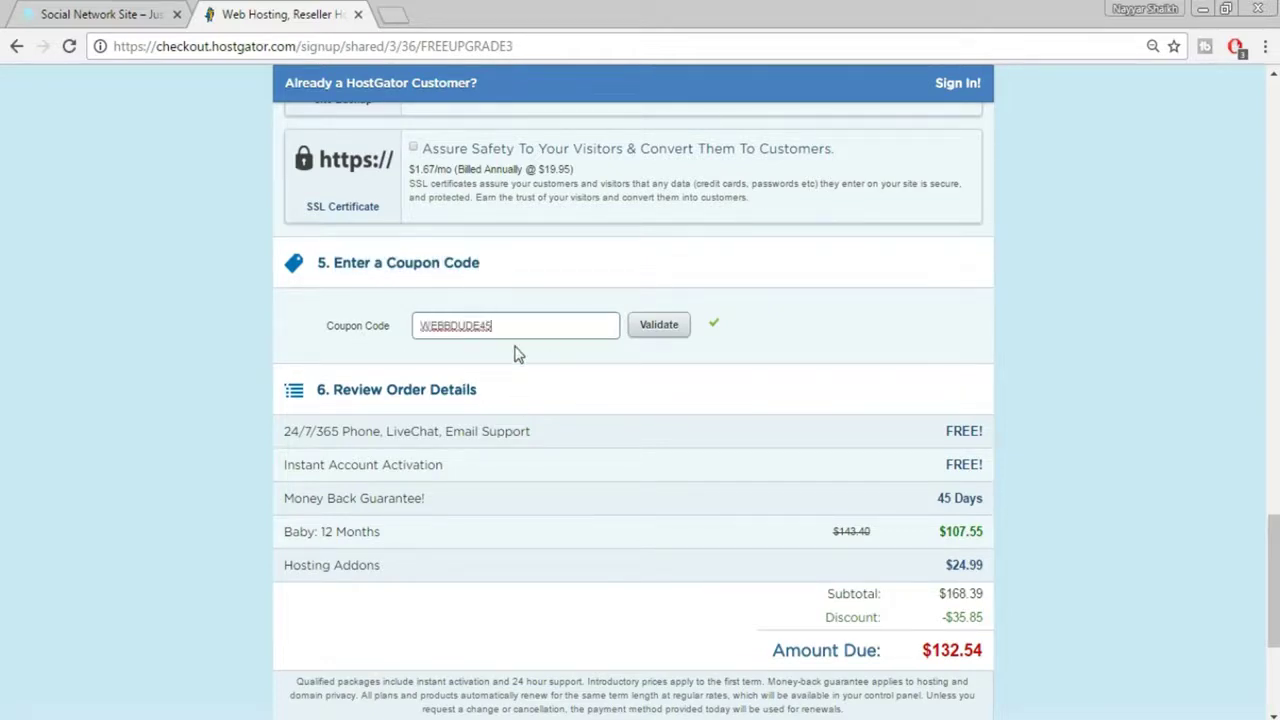
left_click(655, 330)
Agree to the terms of service, leaving $132.54 due after the discount
scroll(1018, 345, "down", 2)
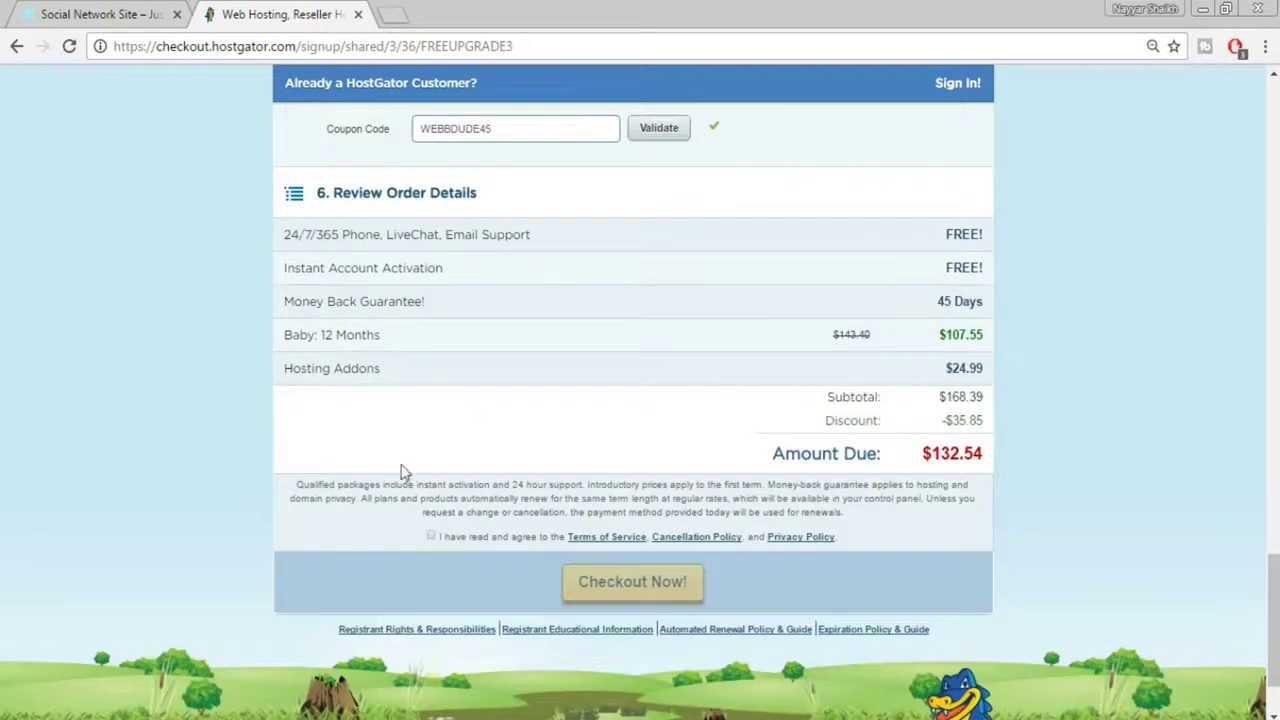
left_click(431, 537)
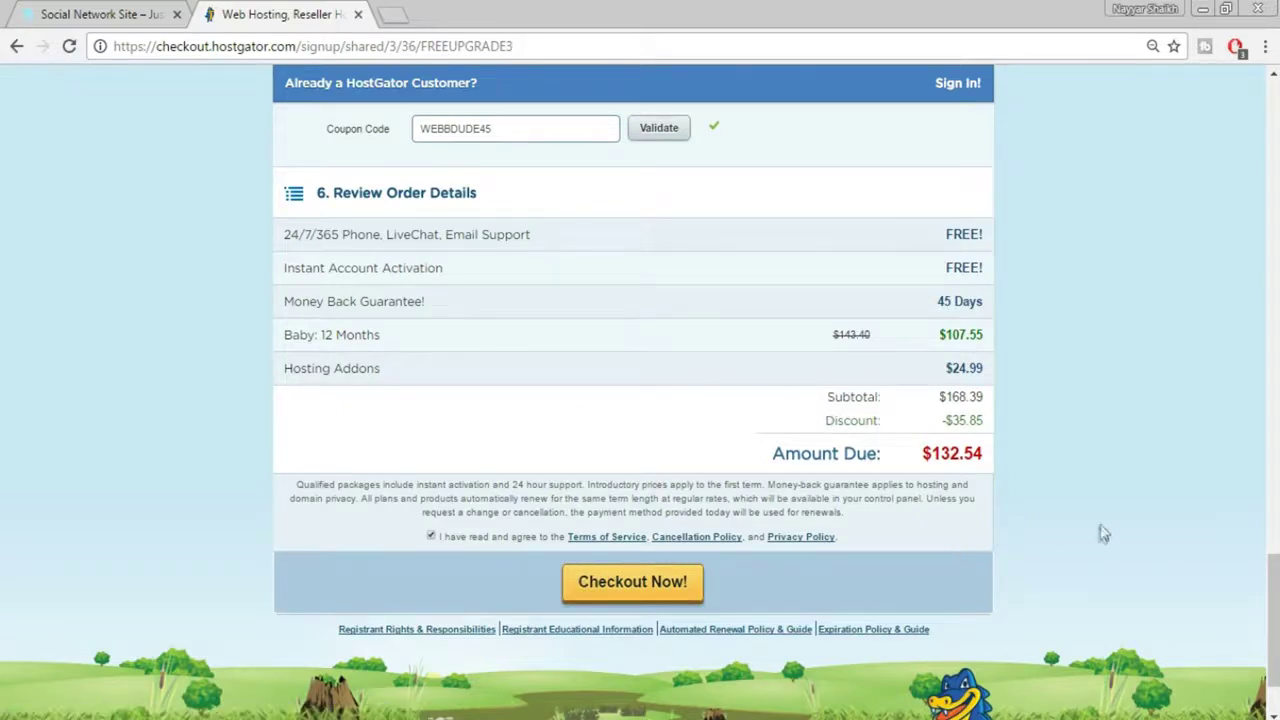
scroll(1100, 530, "up", 2)
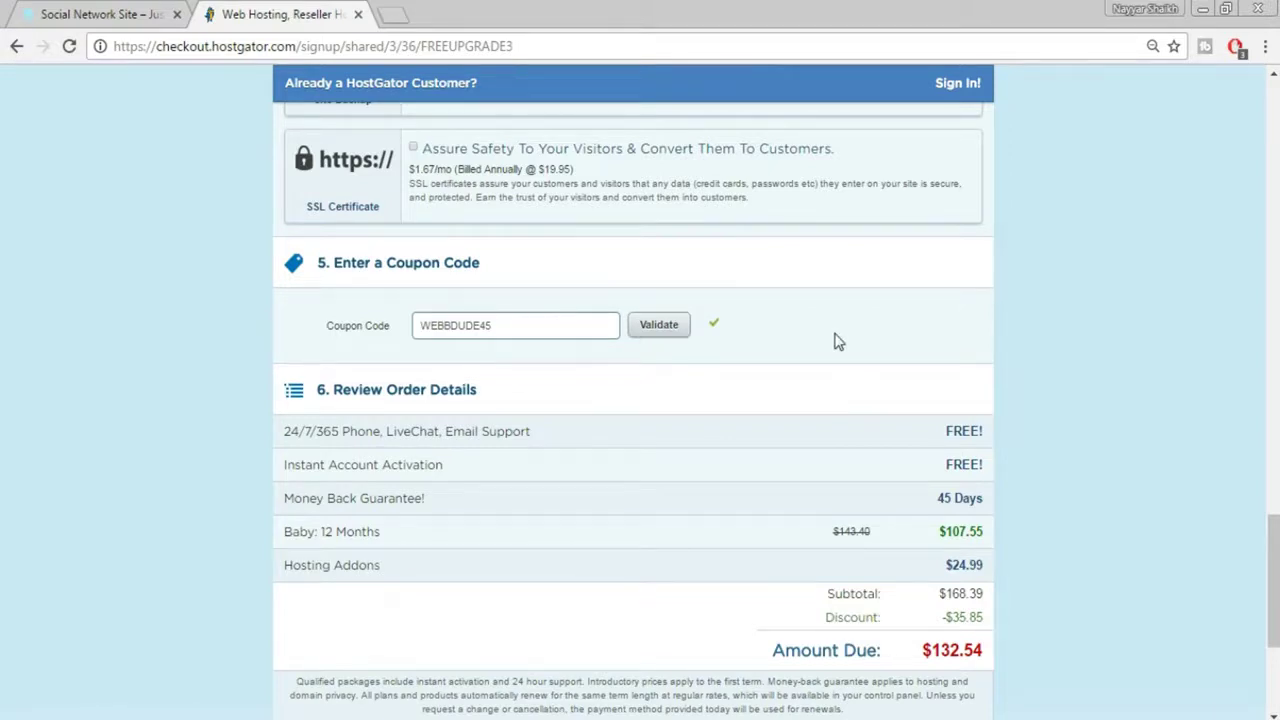
left_click_drag(560, 326, 380, 323)
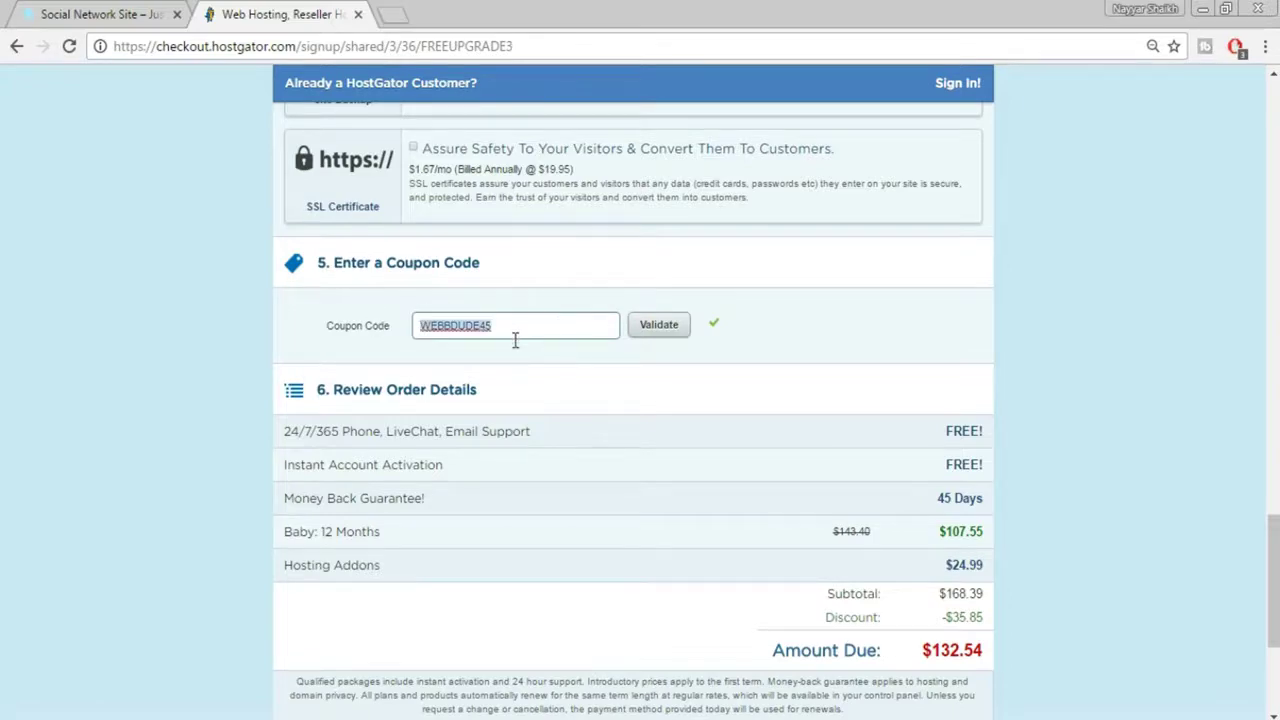
scroll(1089, 426, "down", 3)
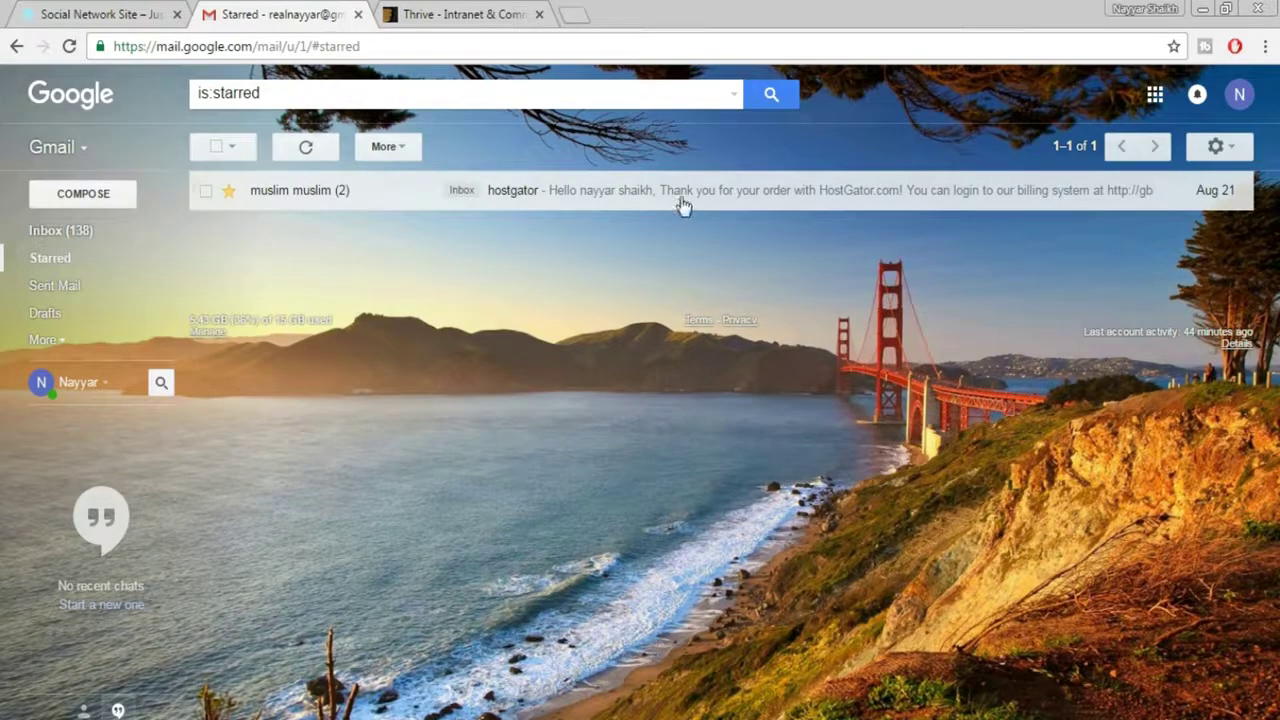
Open the starred HostGator order email and launch its Control Panel link in a new tab
left_click(684, 198)
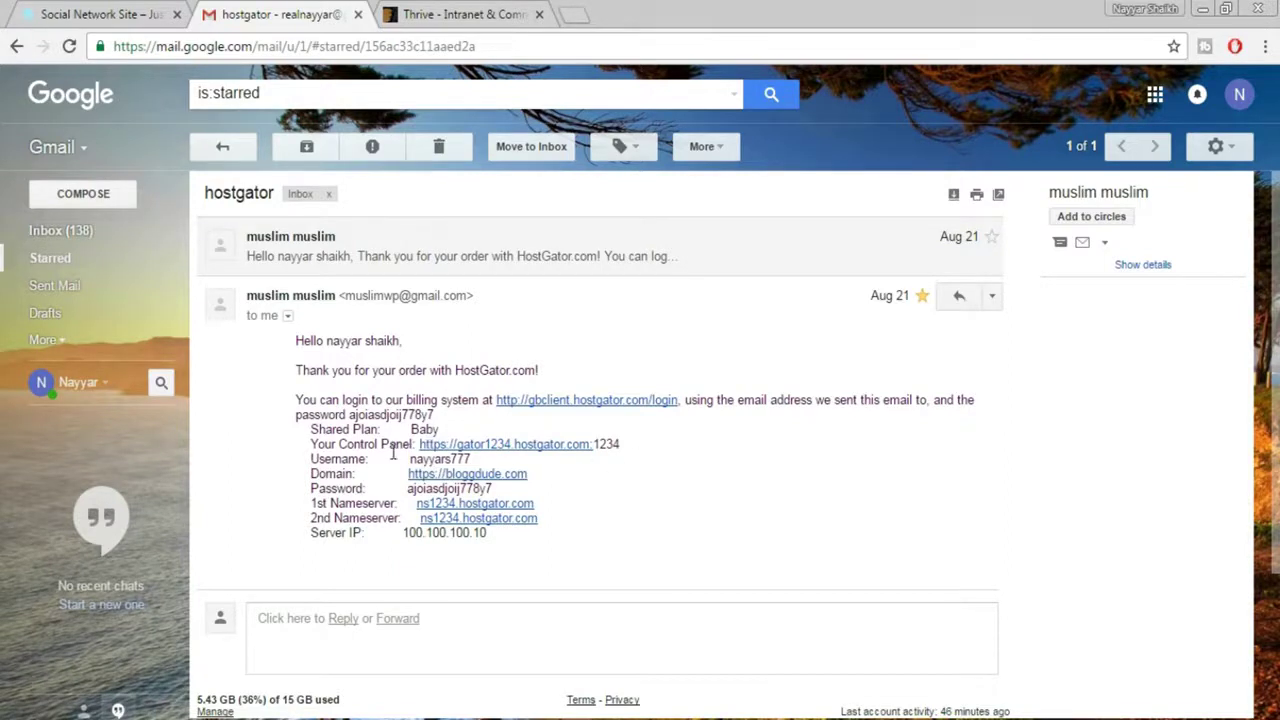
right_click(508, 446)
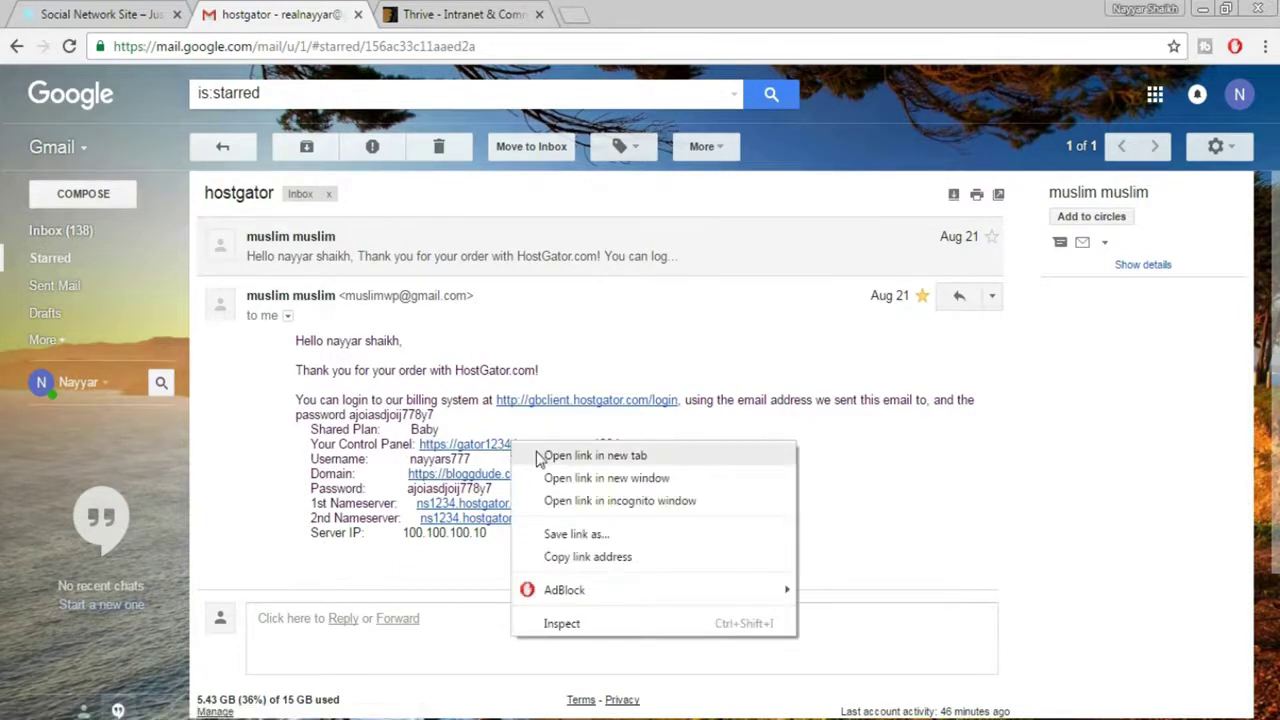
left_click(545, 456)
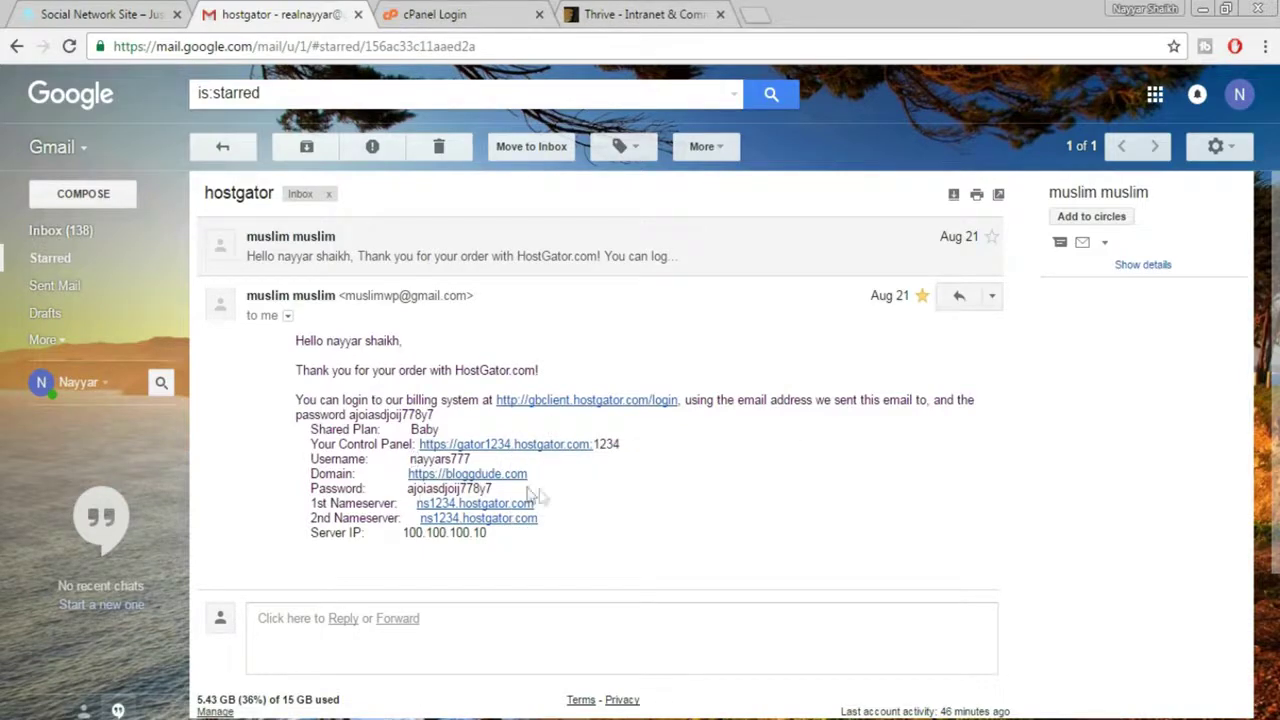
left_click(425, 12)
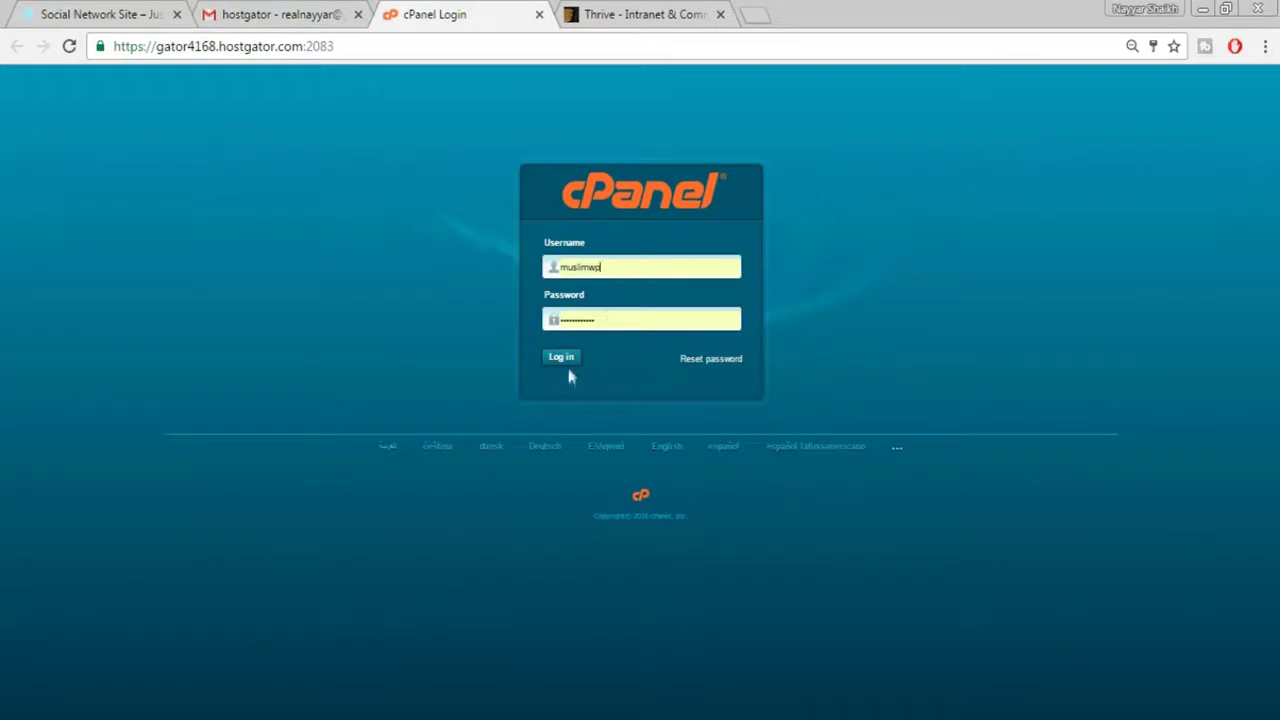
Log in to cPanel and scroll the dashboard back up to Popular Links
left_click(563, 360)
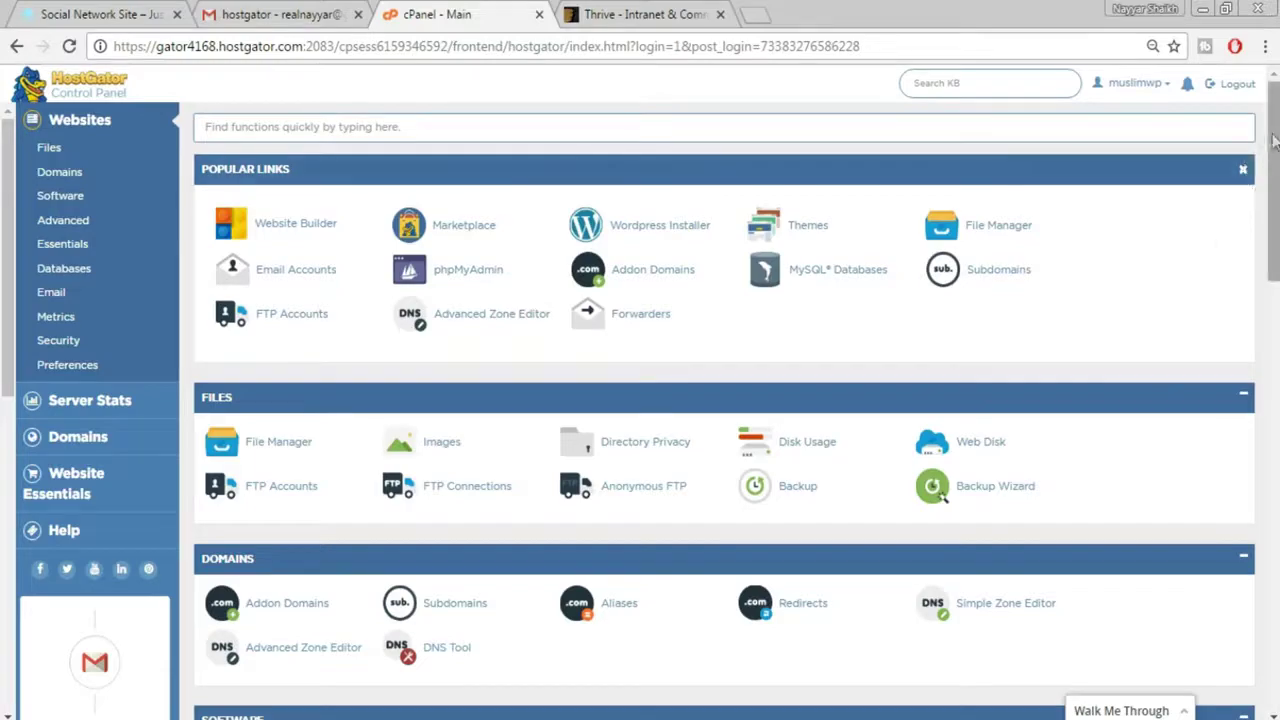
scroll(1272, 190, "down", 1)
scroll(726, 409, "down", 9)
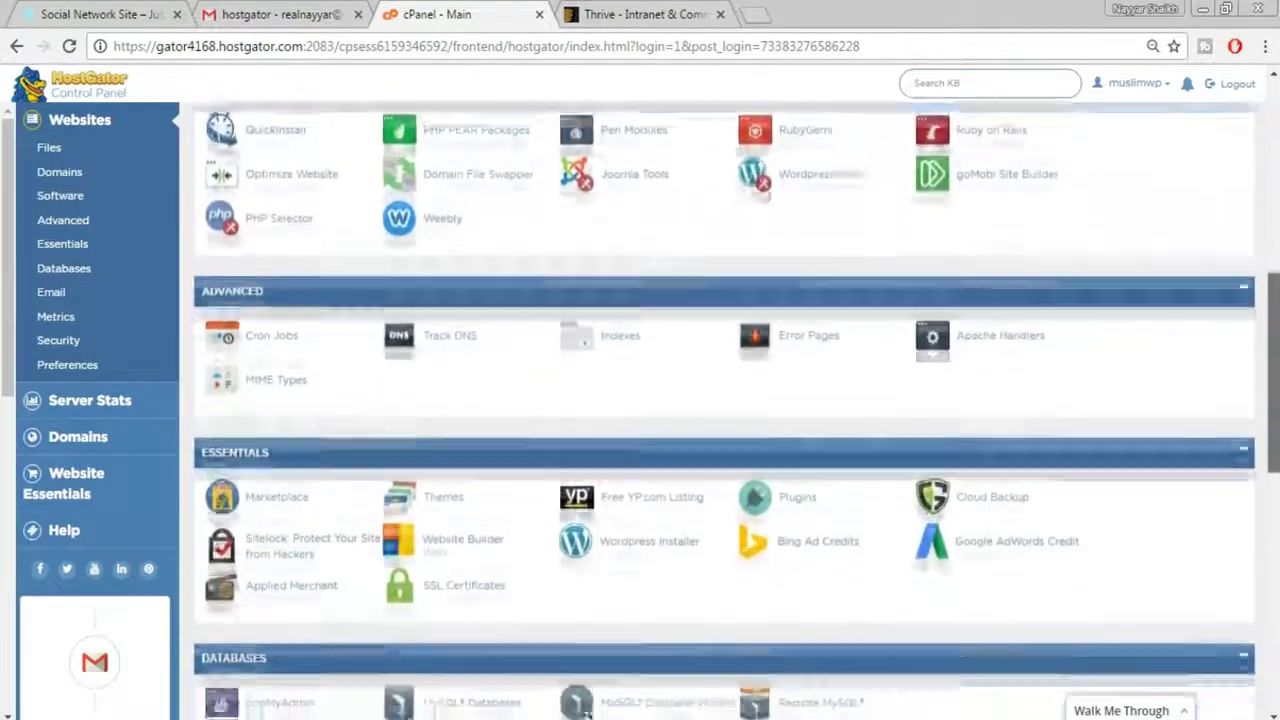
scroll(587, 412, "up", 10)
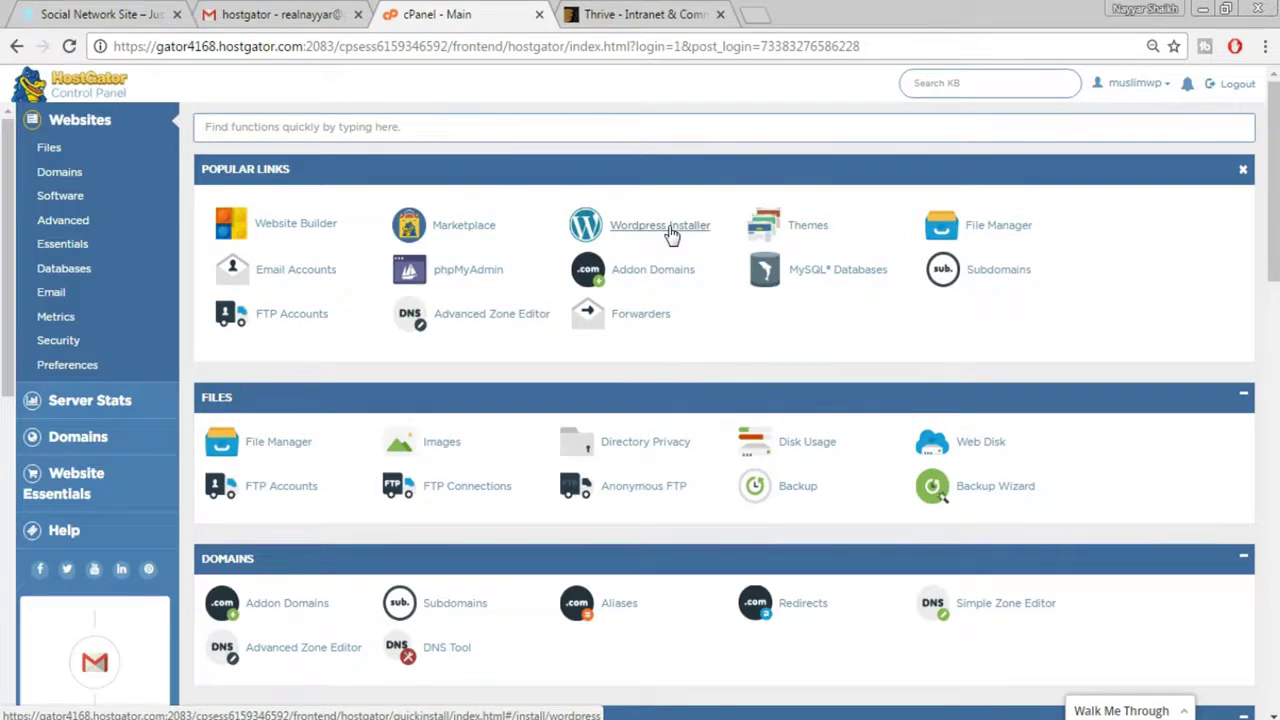
Install WordPress on thrivetheme.bloggdude.com titled 'Social Network SIte', accepting the terms
left_click(670, 228)
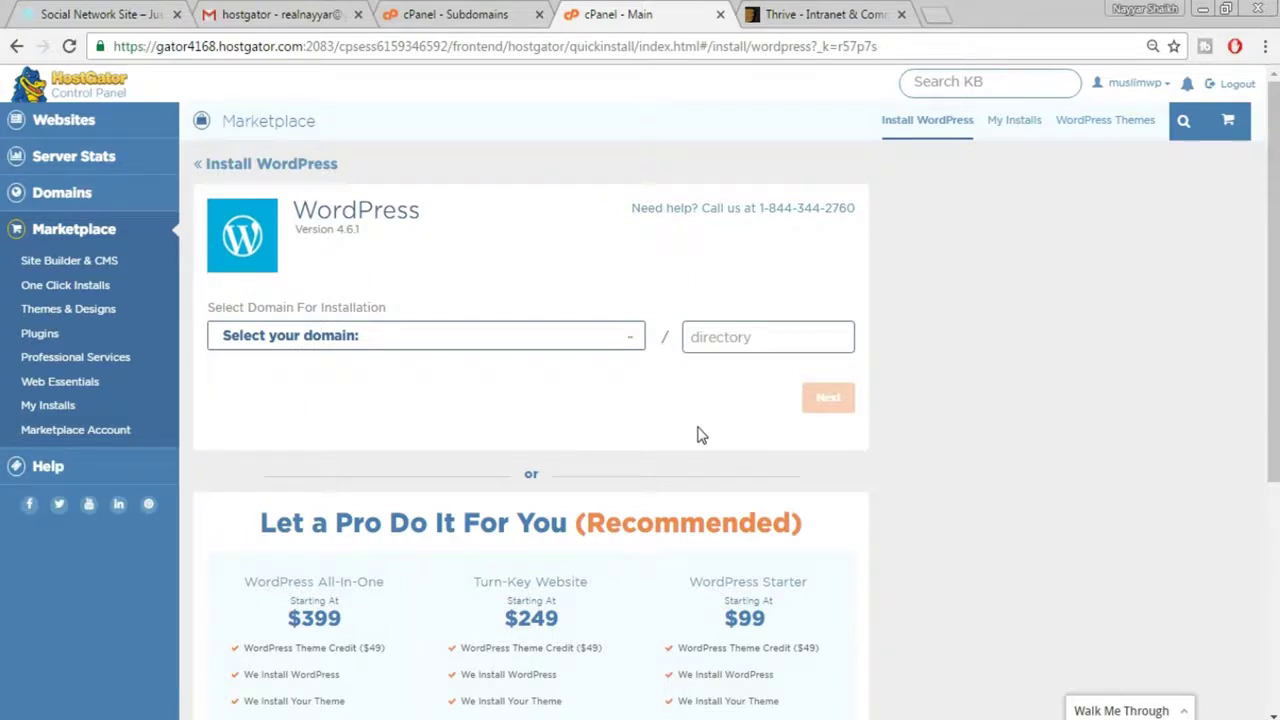
left_click(561, 340)
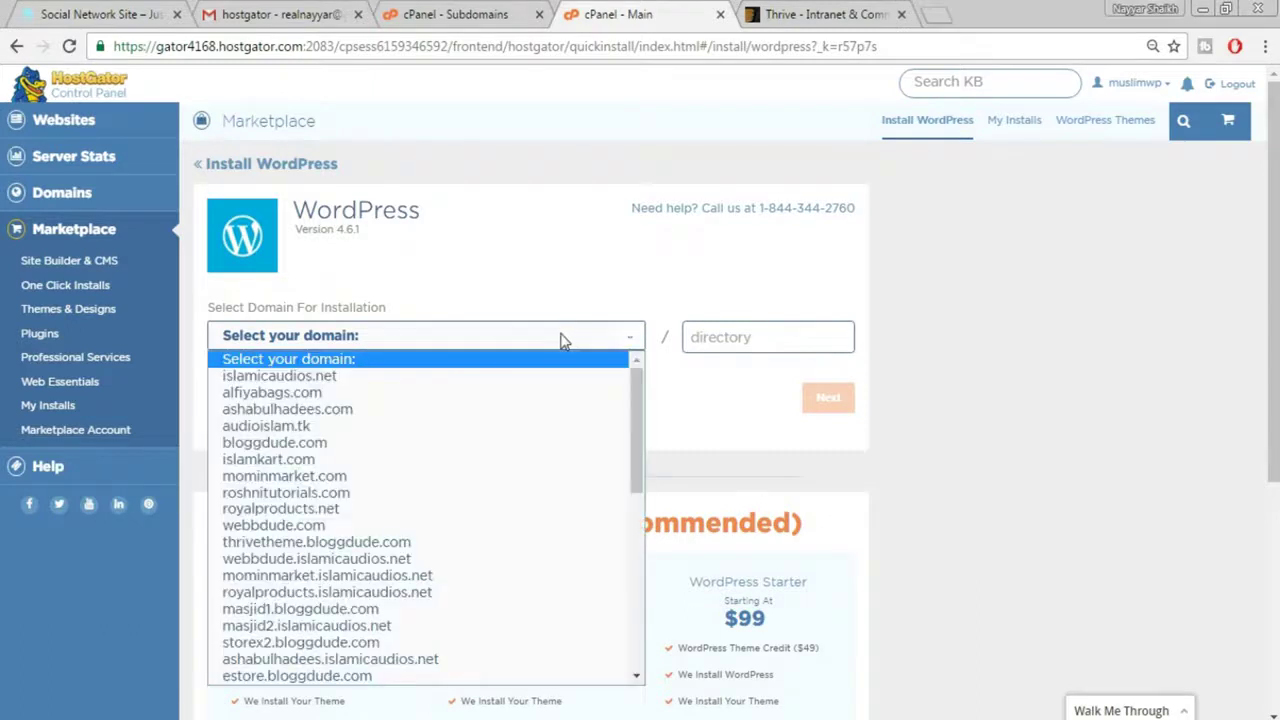
left_click(410, 541)
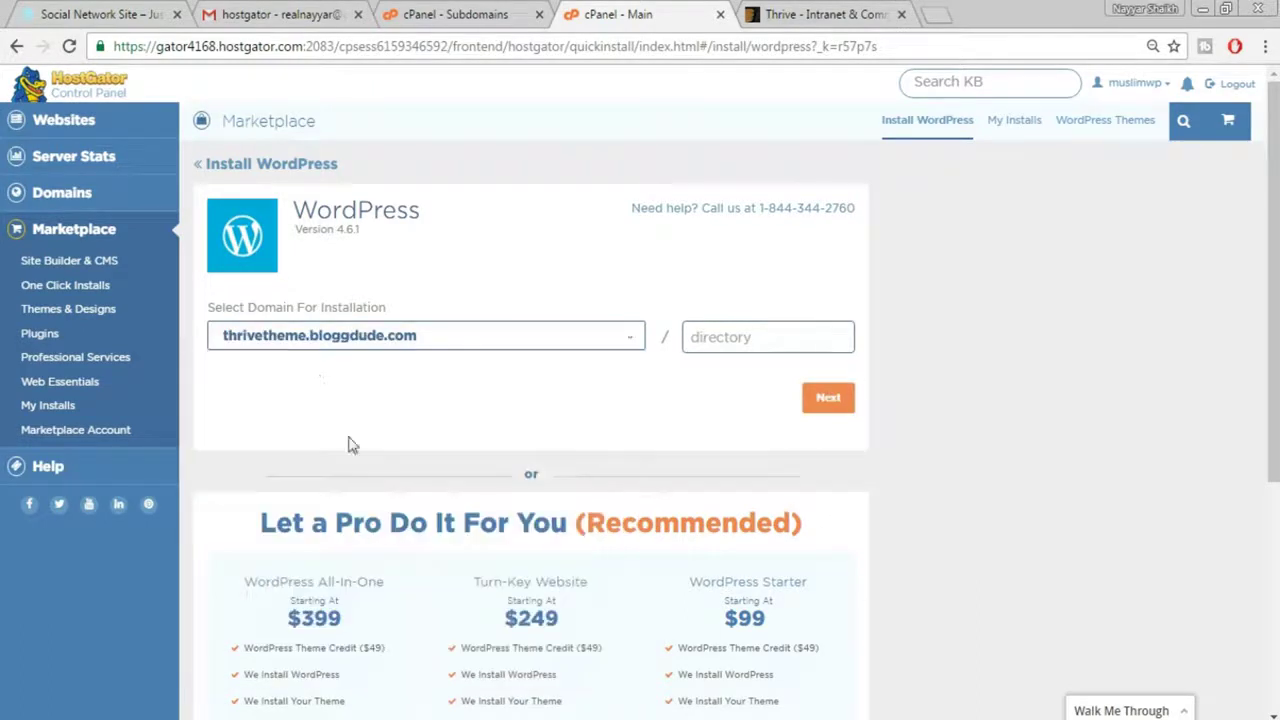
left_click(711, 340)
left_click(837, 405)
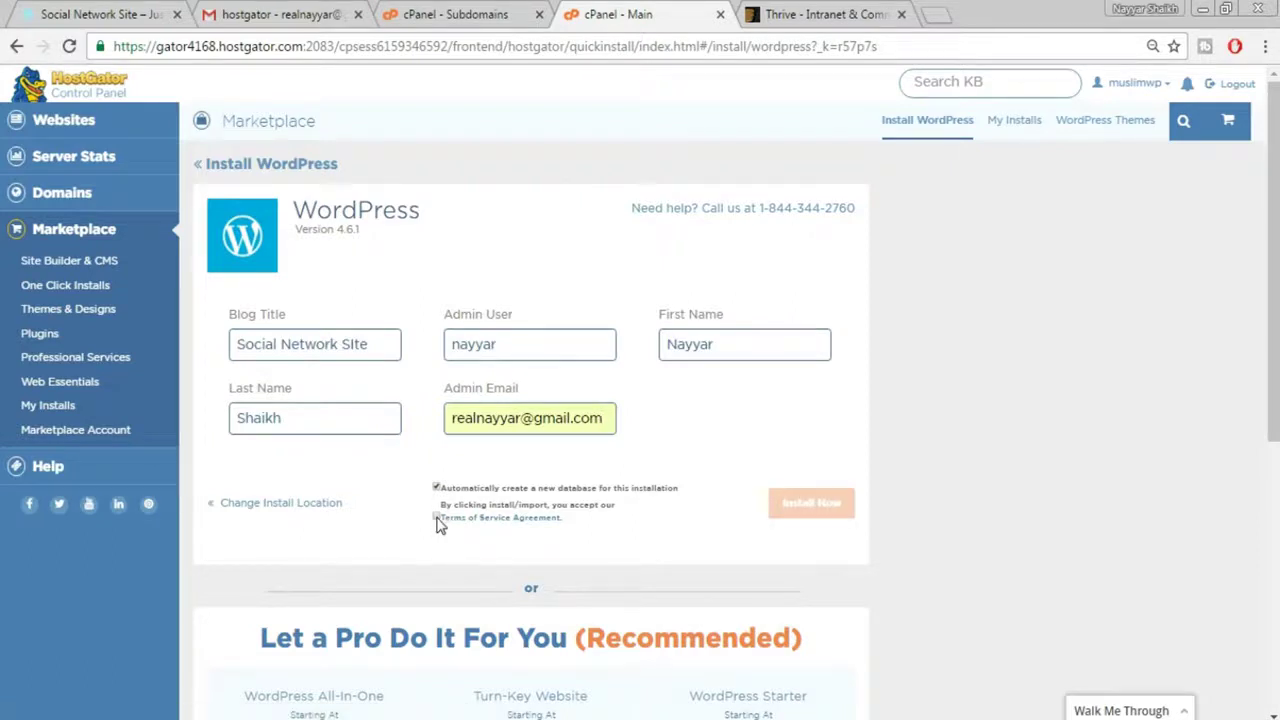
left_click(437, 519)
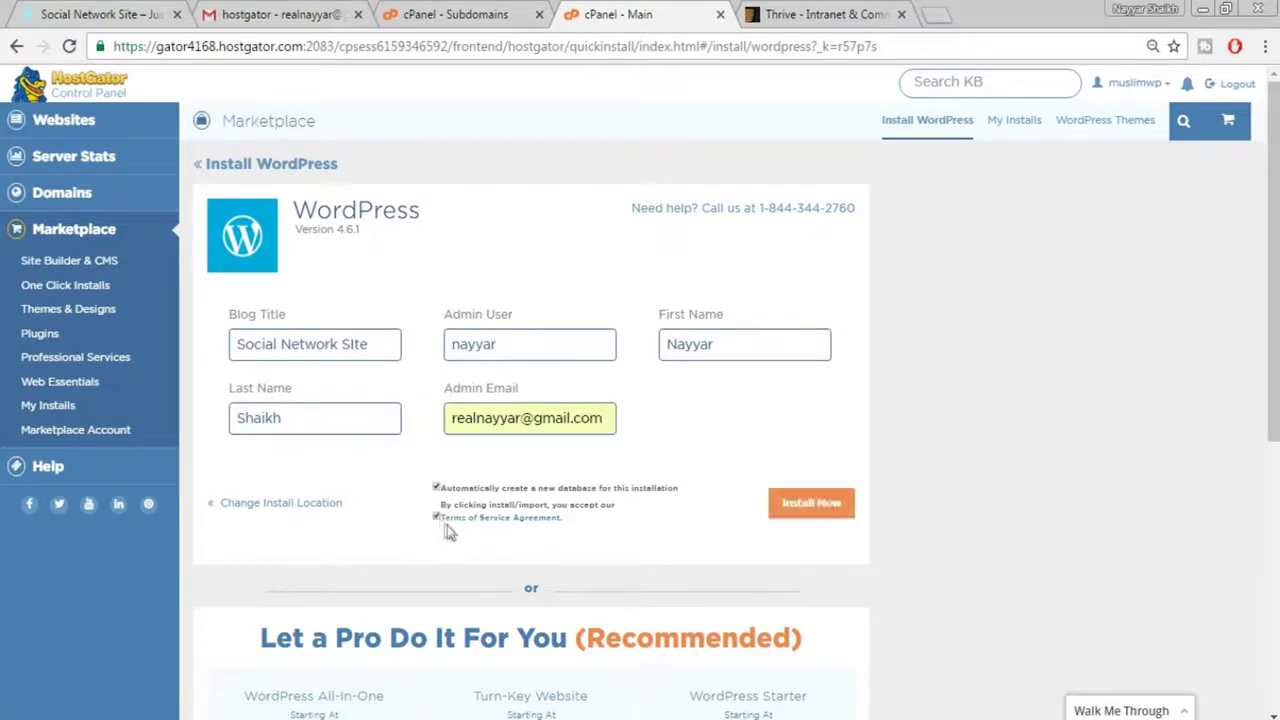
left_click(810, 505)
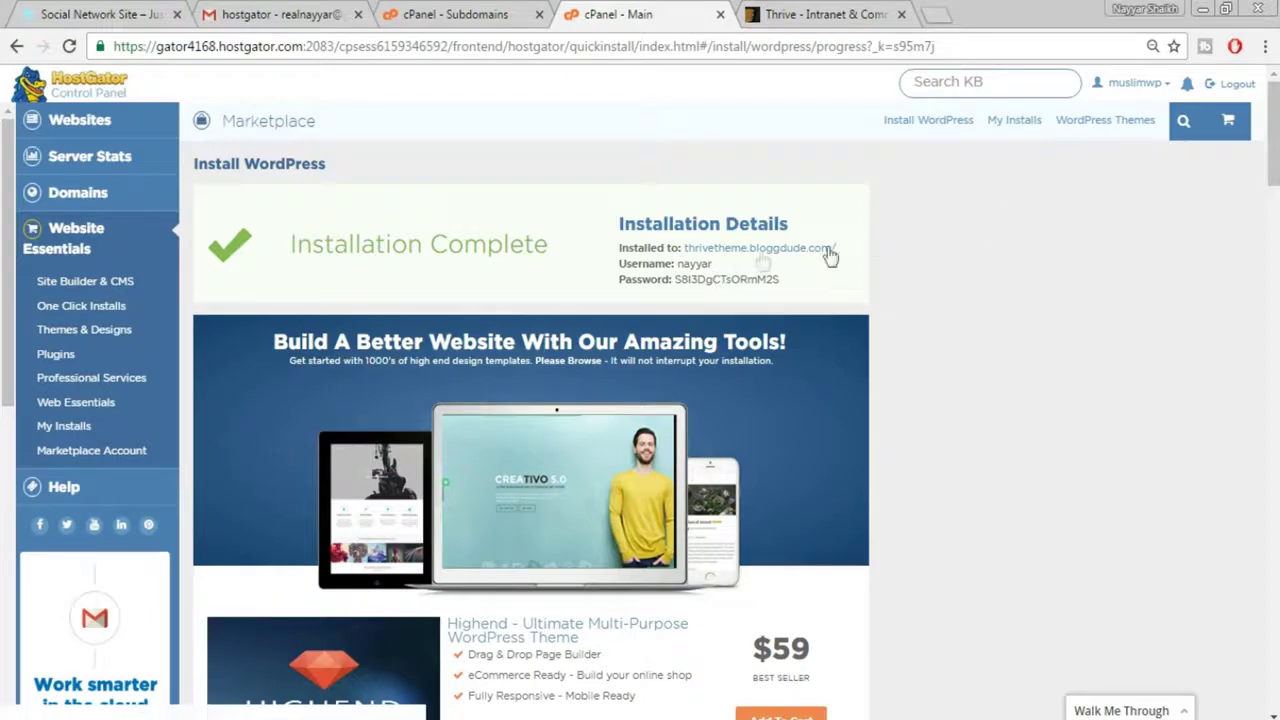
Open thrivetheme.bloggdude.com in a new tab and reload until 'Website Coming Soon' appears
right_click(758, 250)
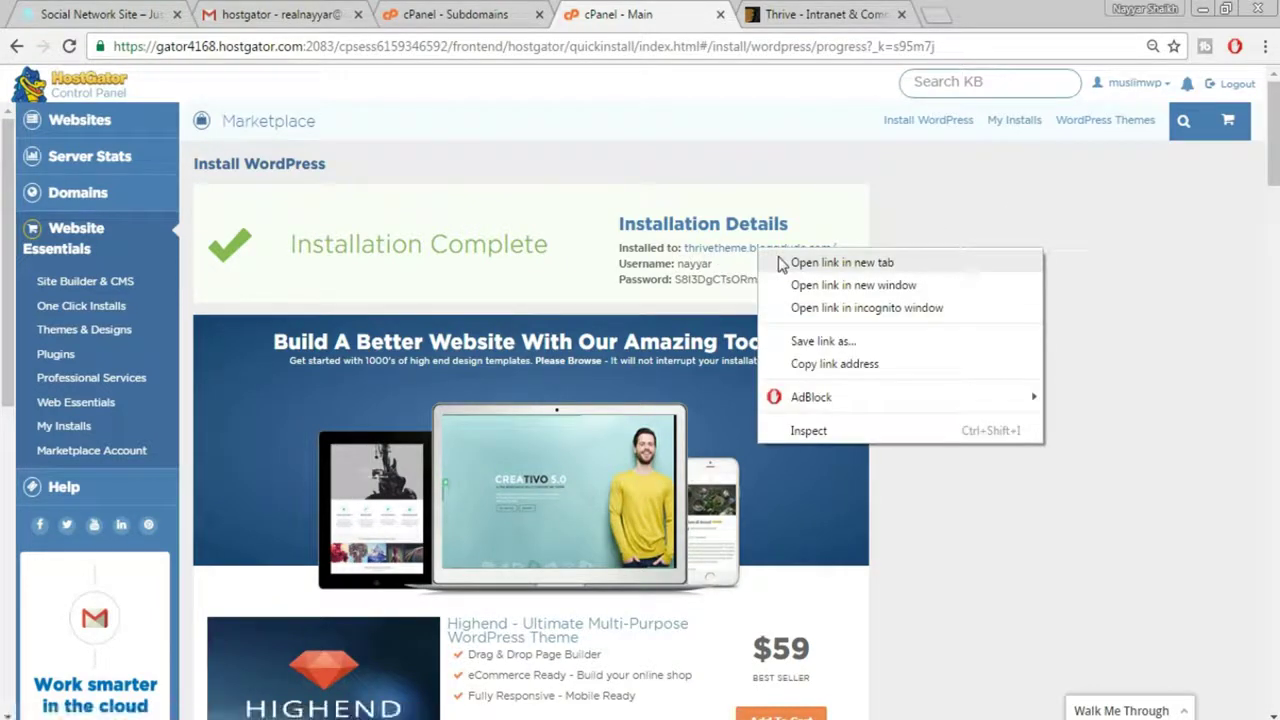
left_click(781, 263)
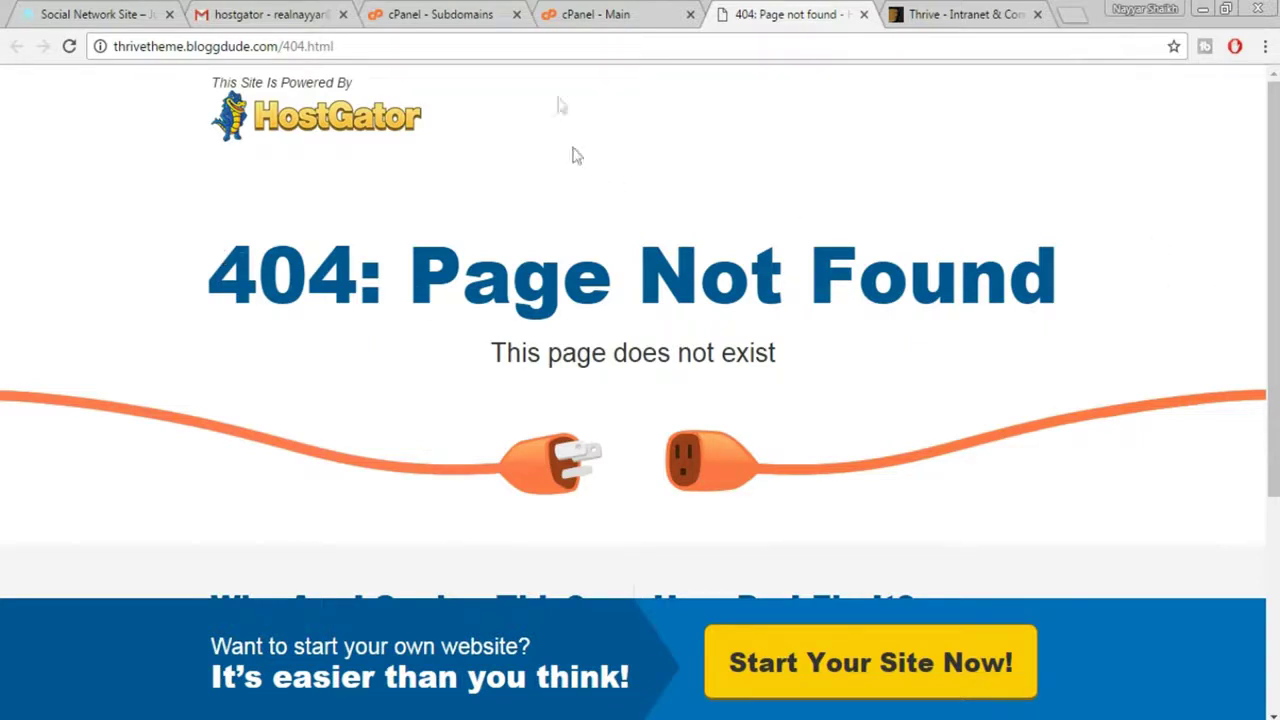
left_click(594, 52)
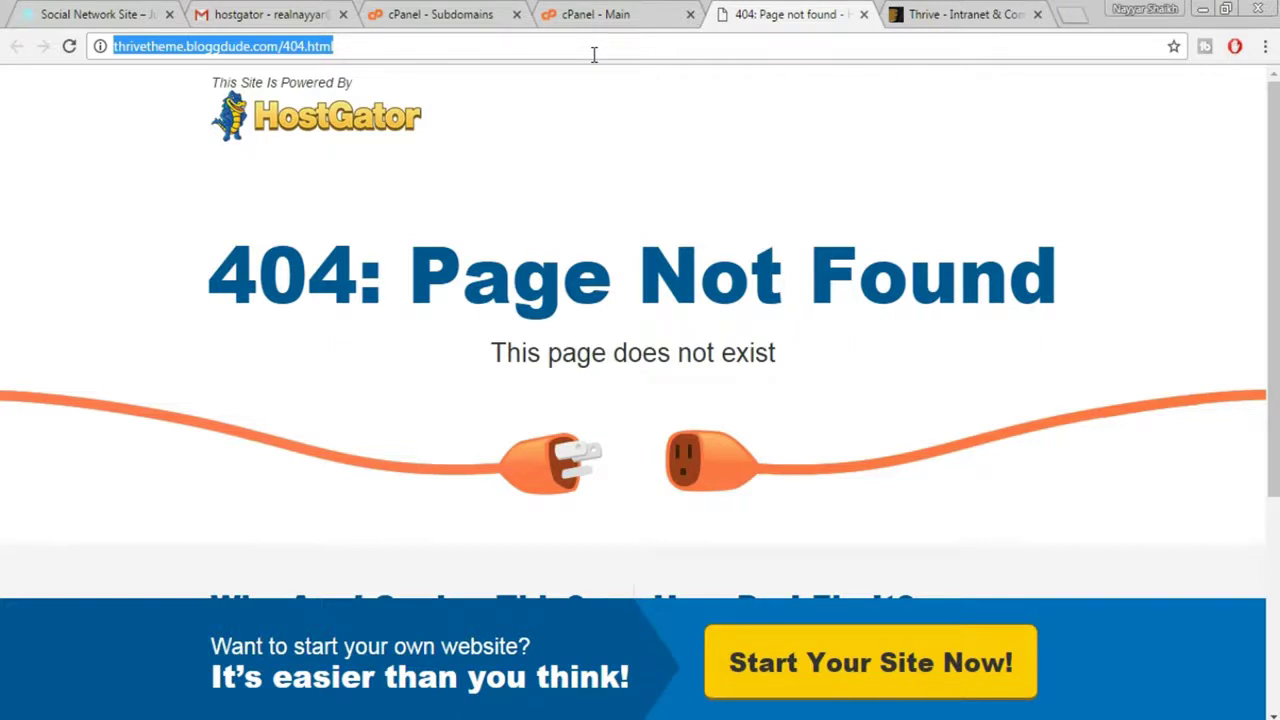
key("Return")
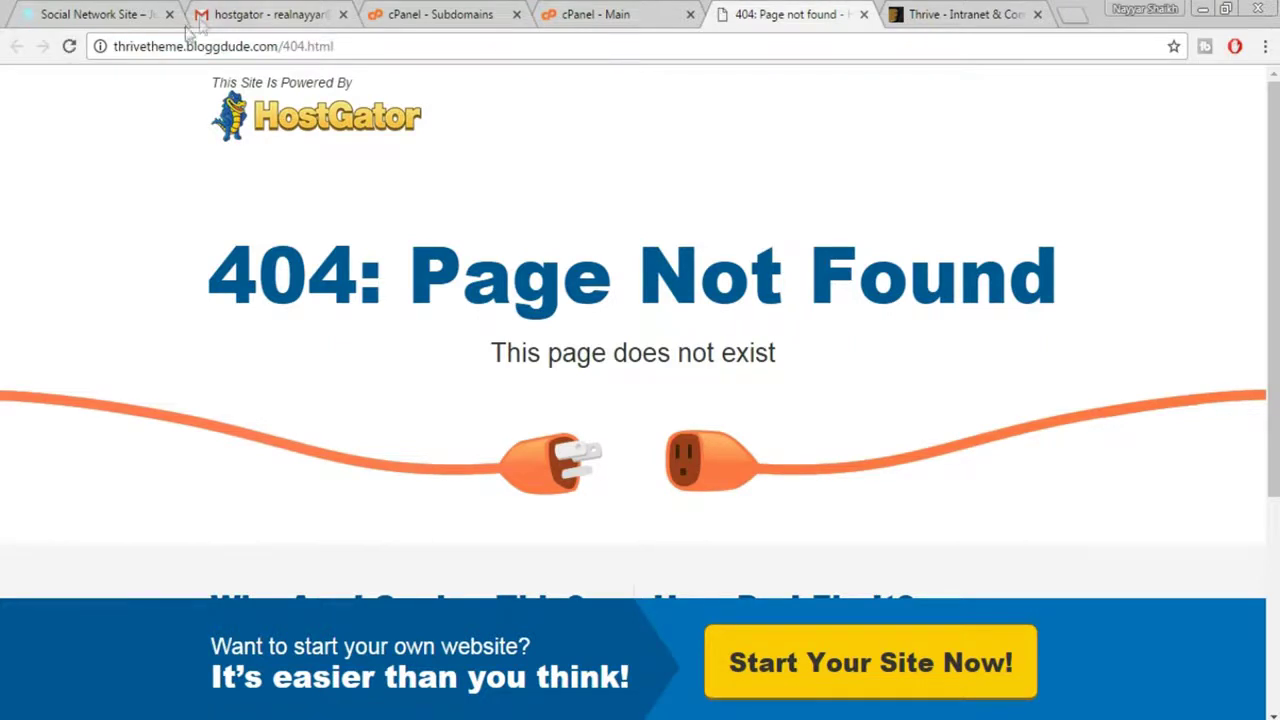
left_click(70, 47)
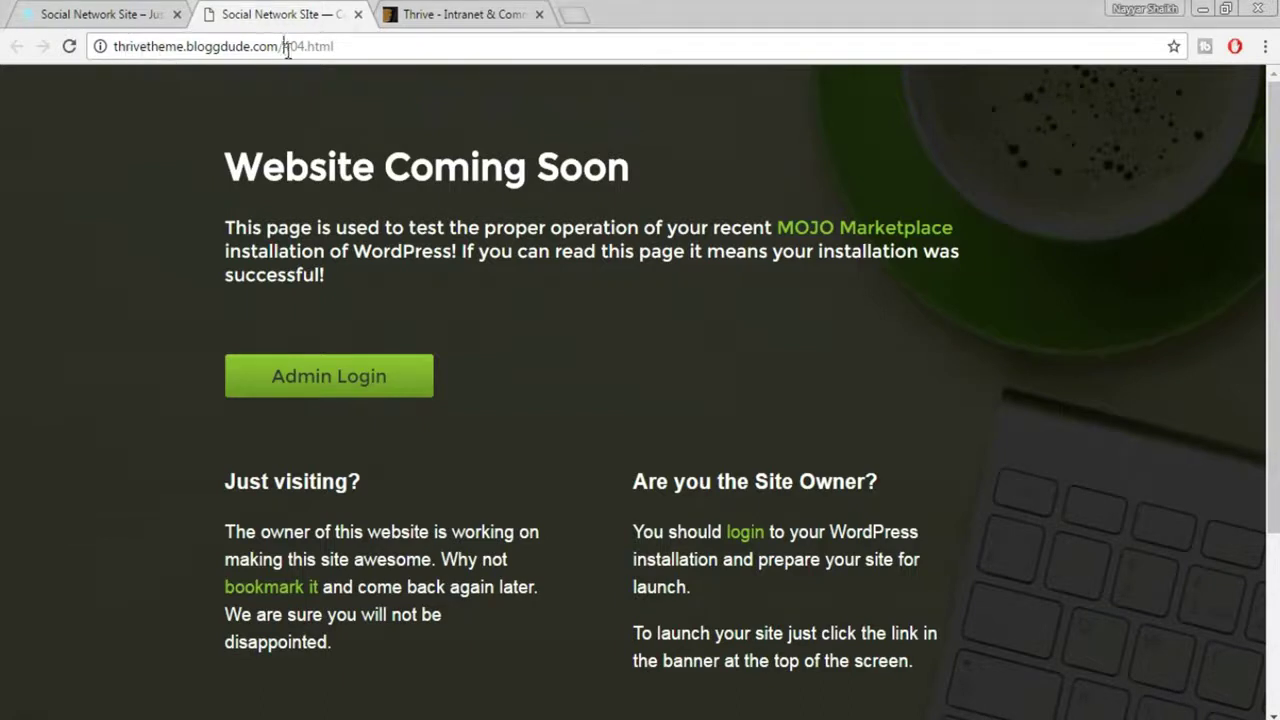
Replace 404.html with wp-admin in the address and log in with the admin credentials
left_click_drag(283, 48, 363, 55)
key("BackSpace")
type("wp-admin")
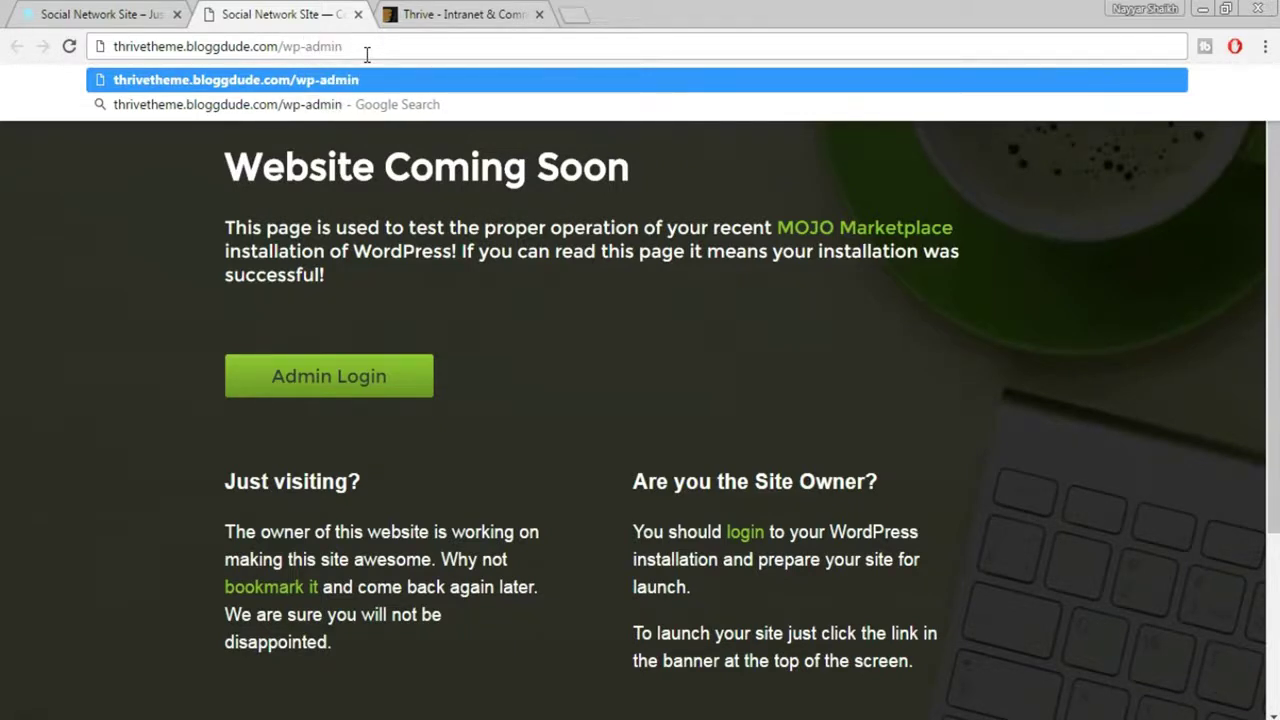
key("Return")
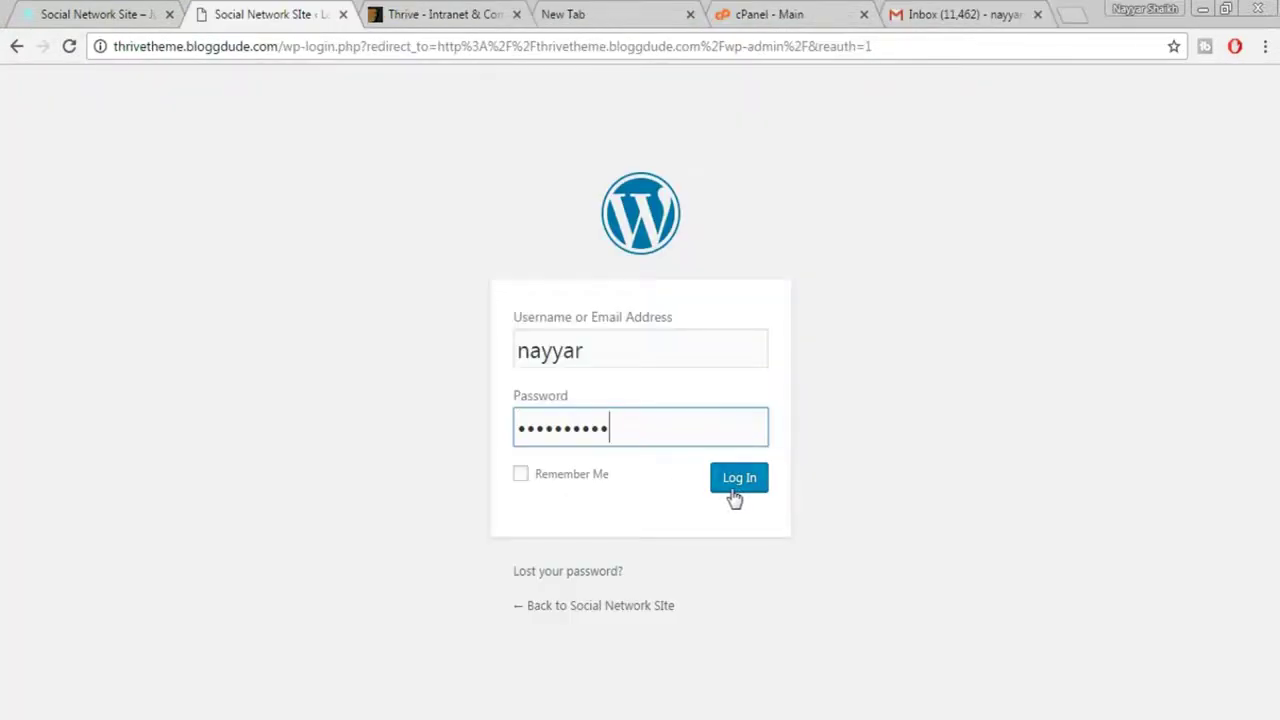
left_click(737, 485)
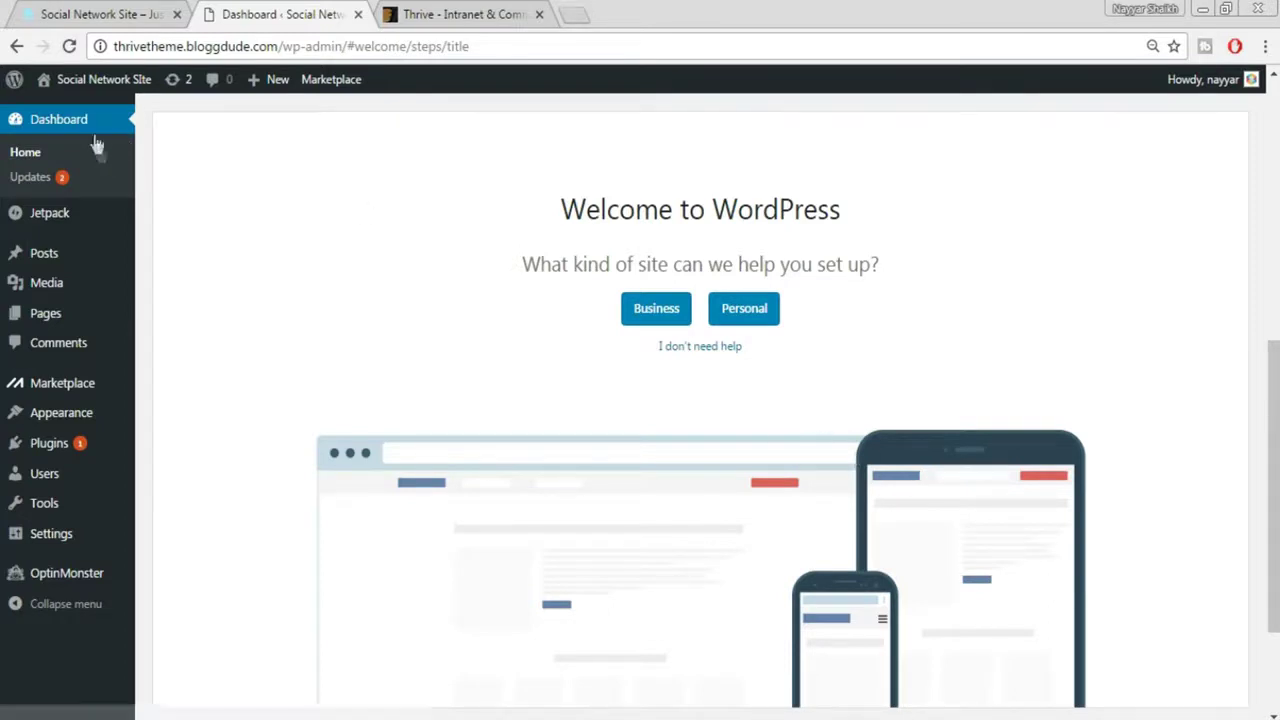
Open the new site's front page via Visit Site in a new tab and scroll through it
mouse_move(88, 86)
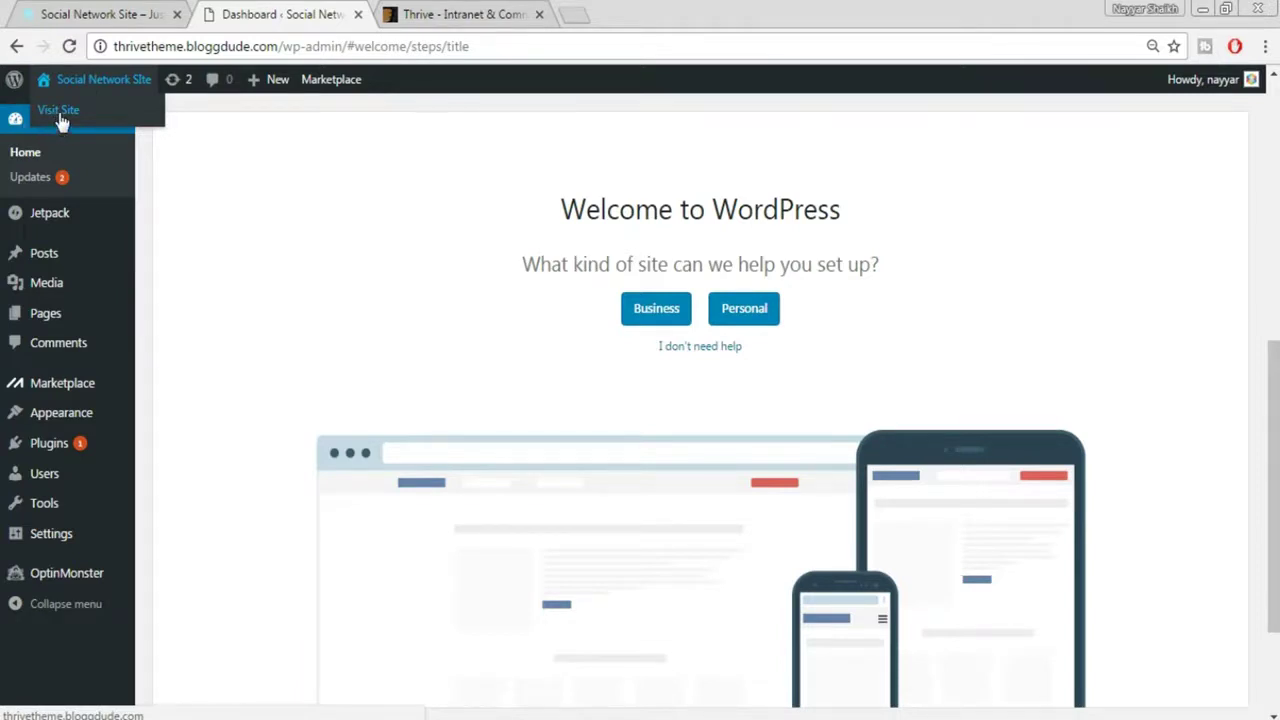
right_click(60, 120)
left_click(91, 128)
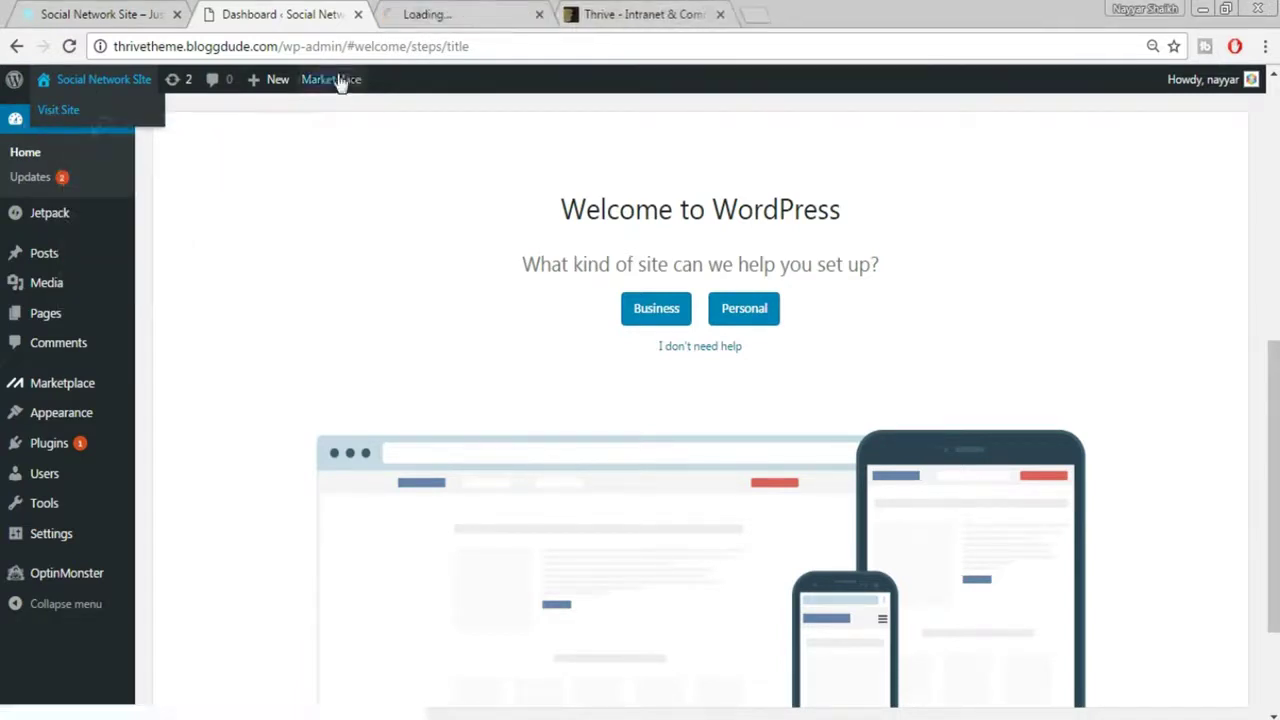
left_click(480, 12)
scroll(1128, 330, "down", 5)
scroll(1131, 356, "down", 2)
scroll(1134, 443, "up", 10)
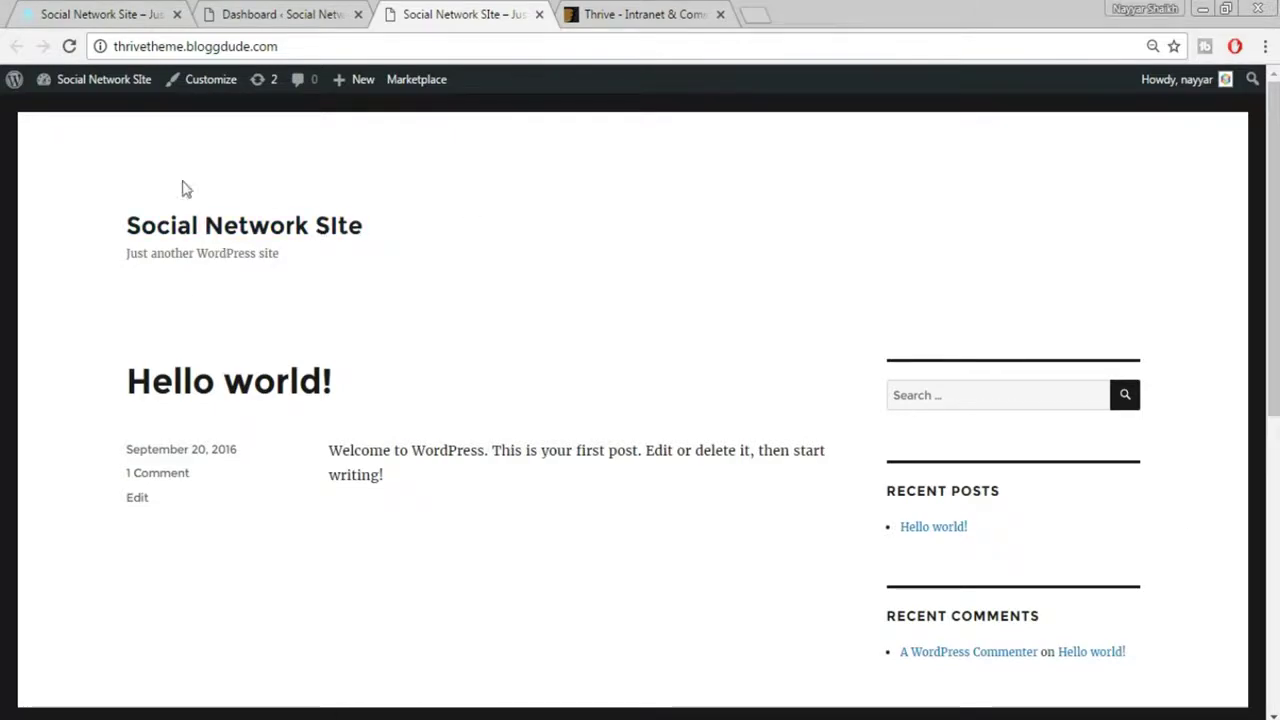
Compare the Thrive demo with the new site, then bring up the Thrive ThemeForest listing
left_click(50, 14)
scroll(1217, 346, "down", 10)
scroll(1200, 430, "up", 10)
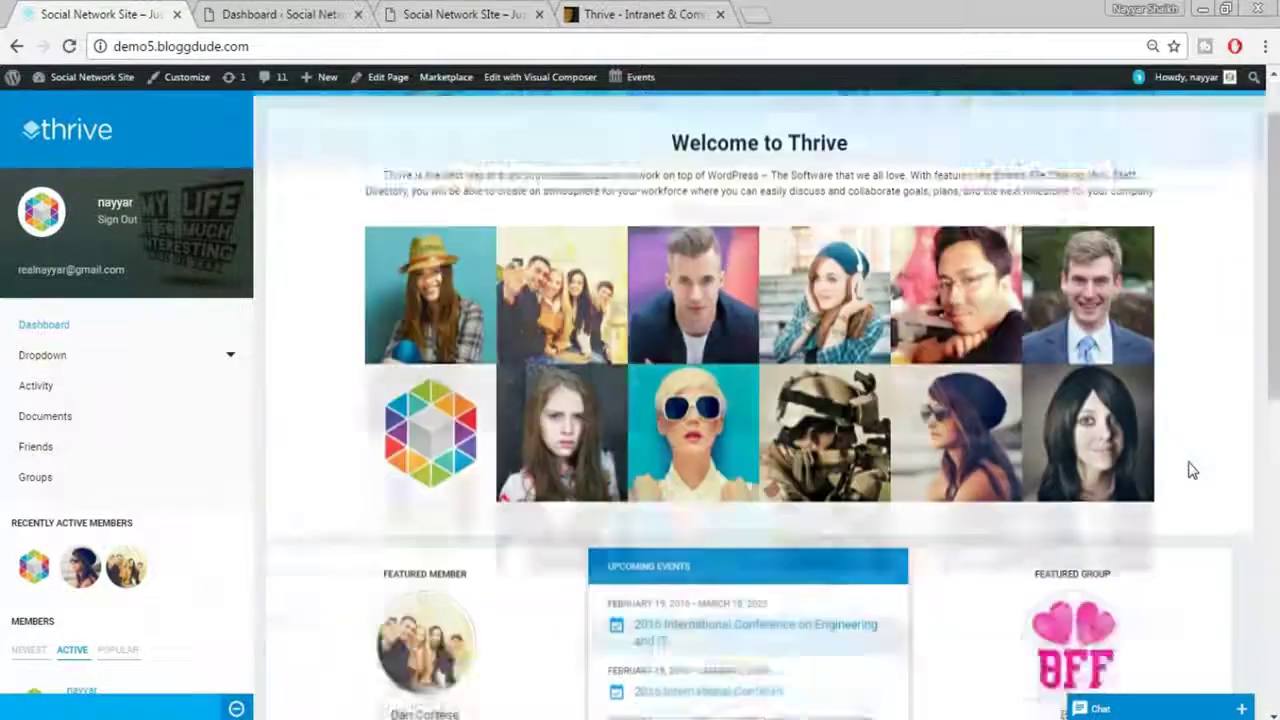
left_click(447, 13)
scroll(1262, 374, "down", 3)
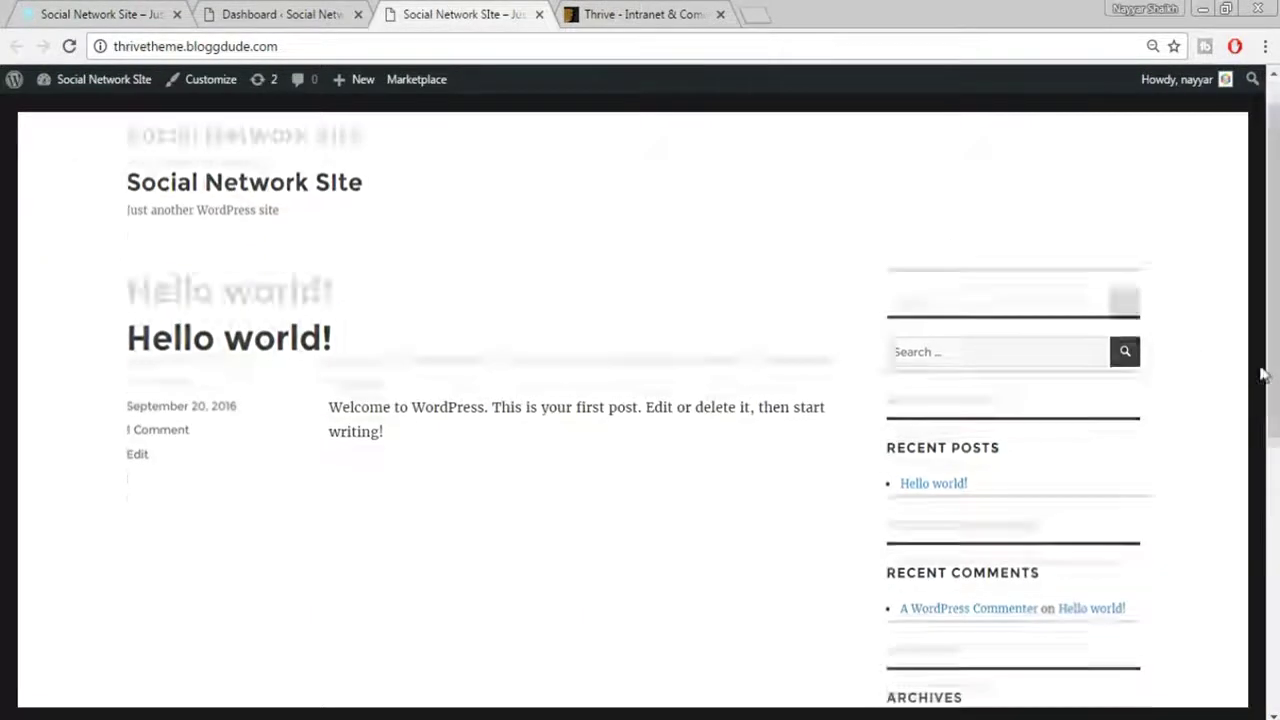
left_click(100, 14)
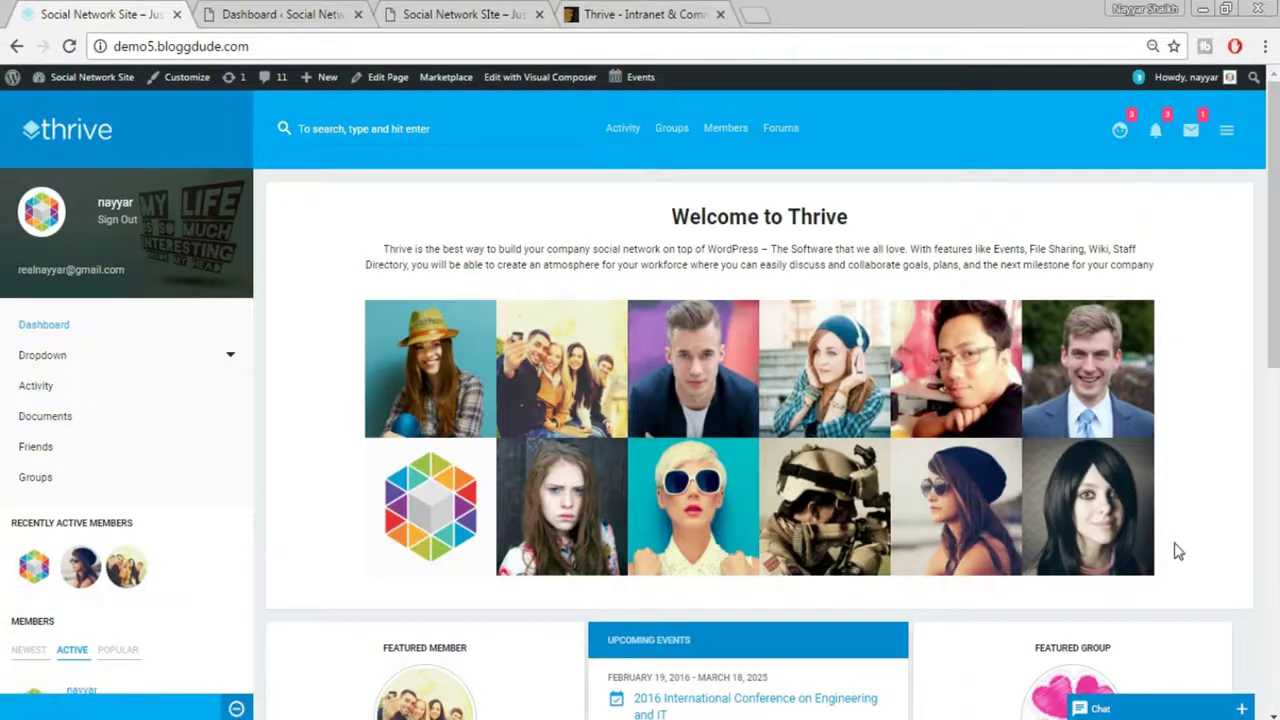
scroll(1176, 550, "down", 6)
scroll(443, 557, "up", 3)
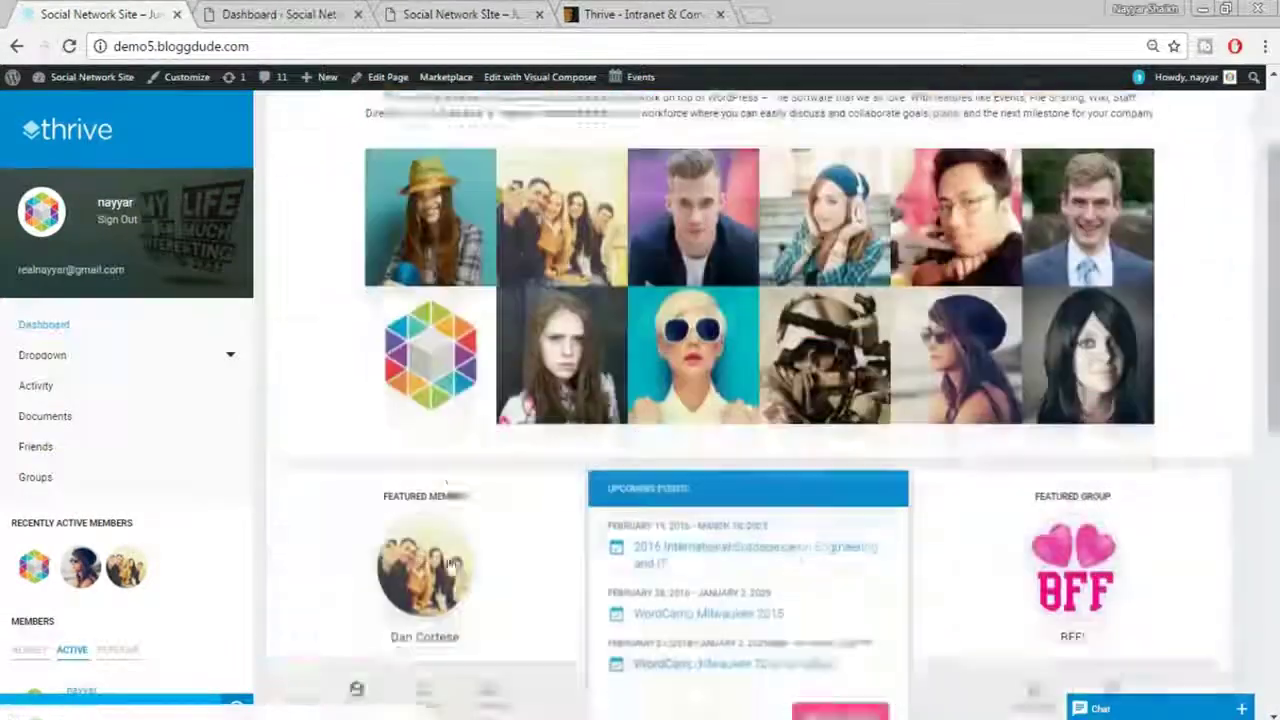
left_click(645, 14)
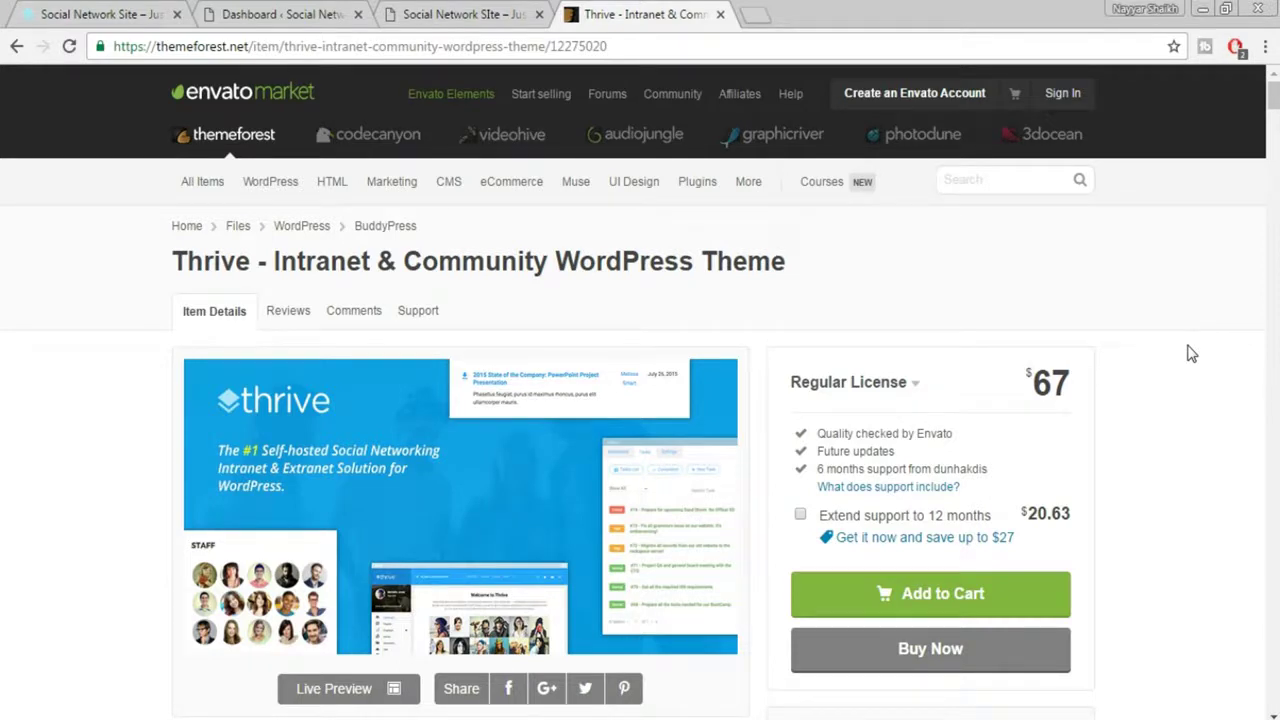
Scroll the Thrive item page, noting the $67 Regular License price, then return to the demo tab
scroll(1104, 318, "down", 1)
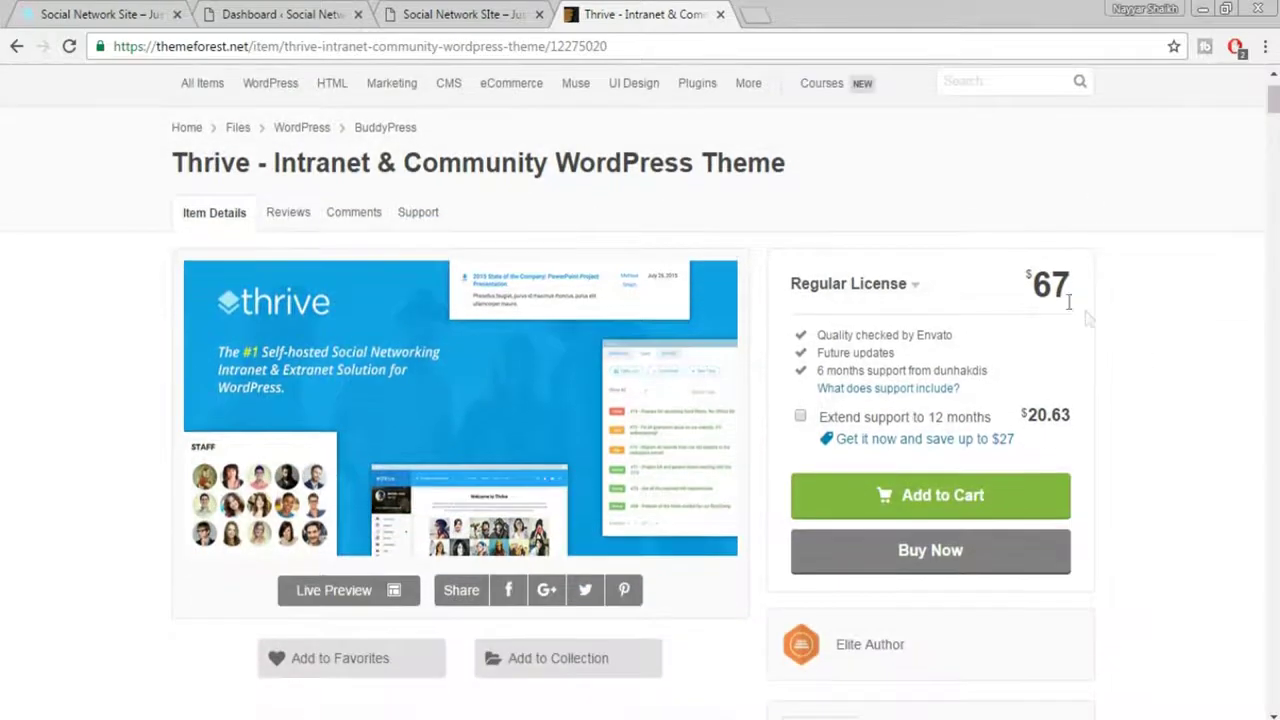
left_click_drag(1046, 290, 1068, 290)
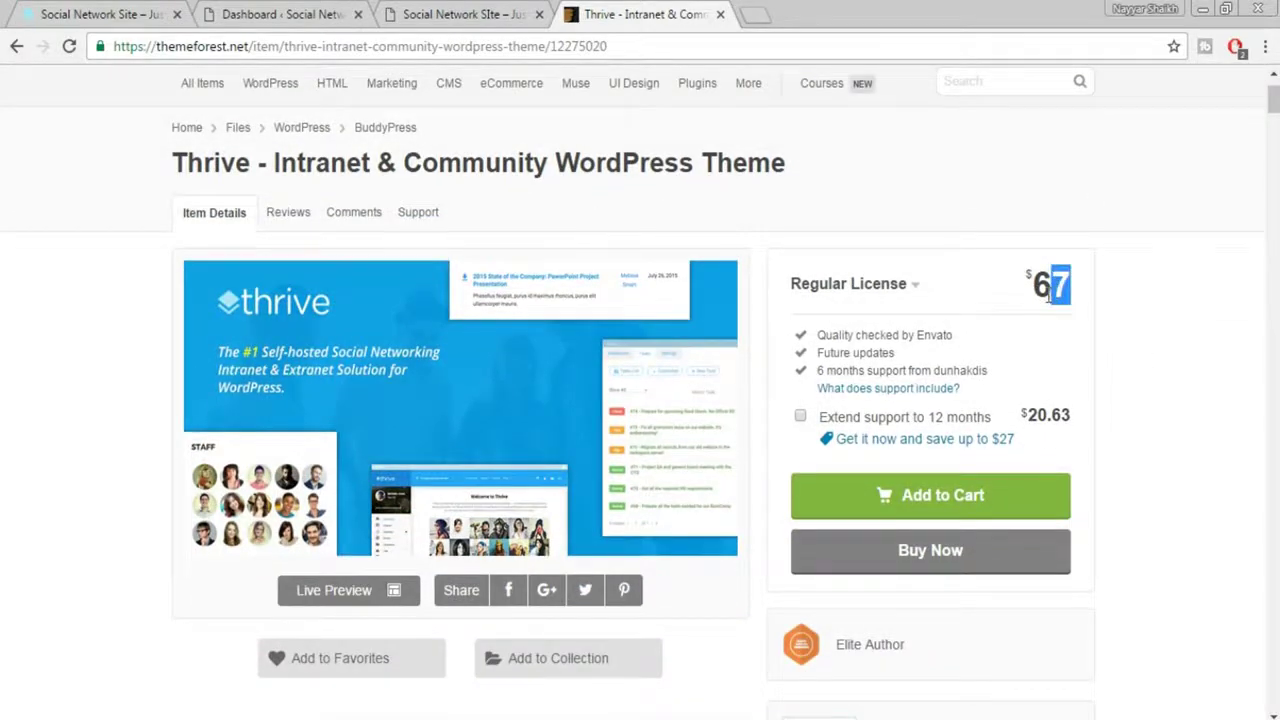
left_click(1037, 290)
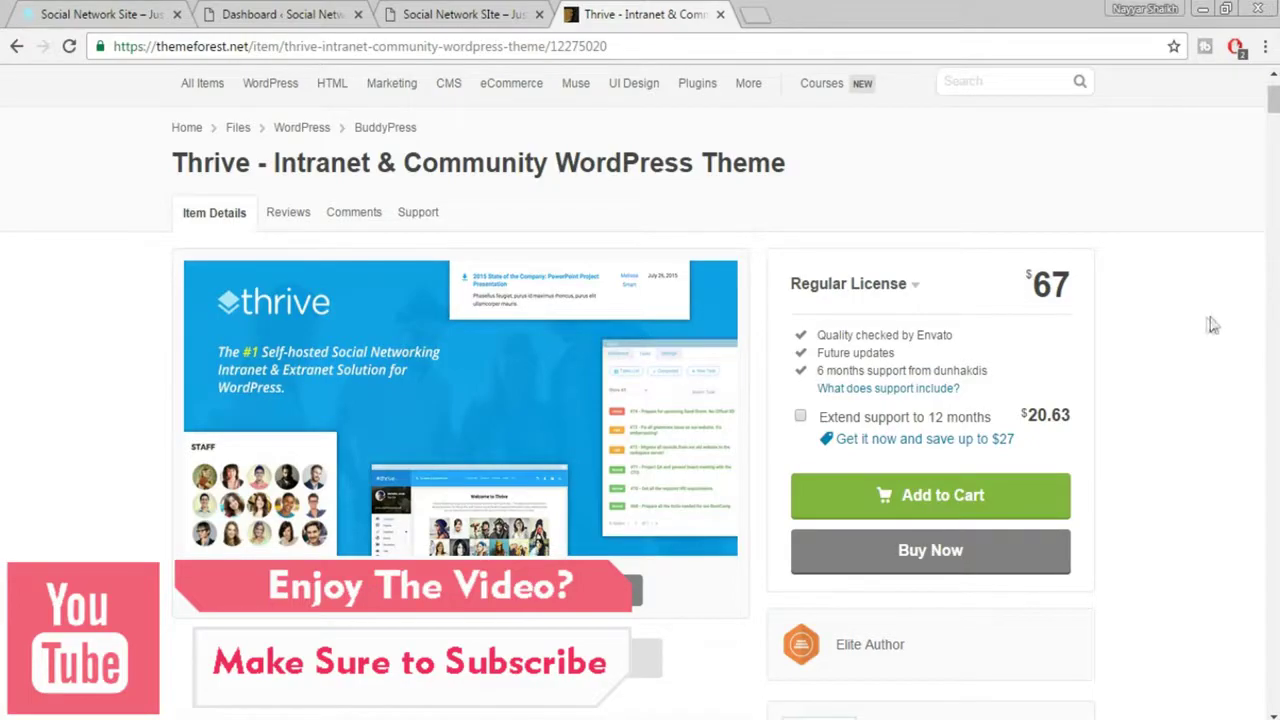
scroll(1218, 372, "down", 6)
scroll(1220, 400, "up", 8)
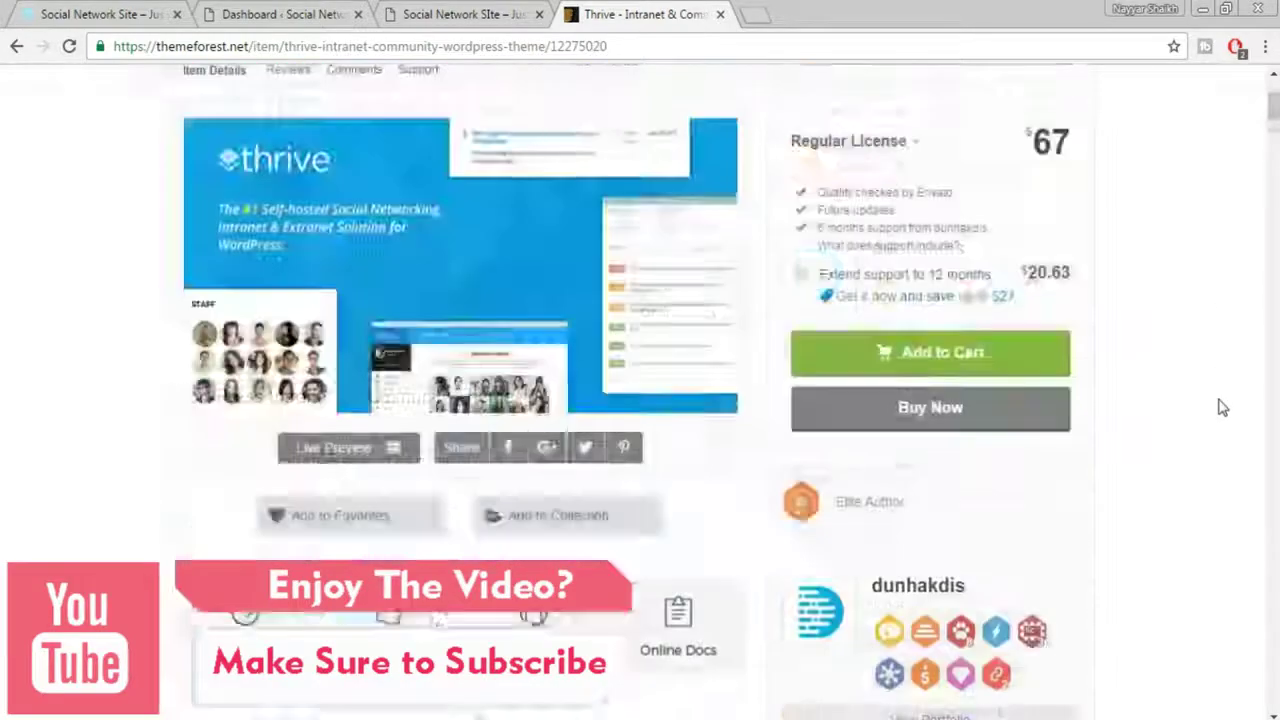
scroll(1222, 410, "down", 9)
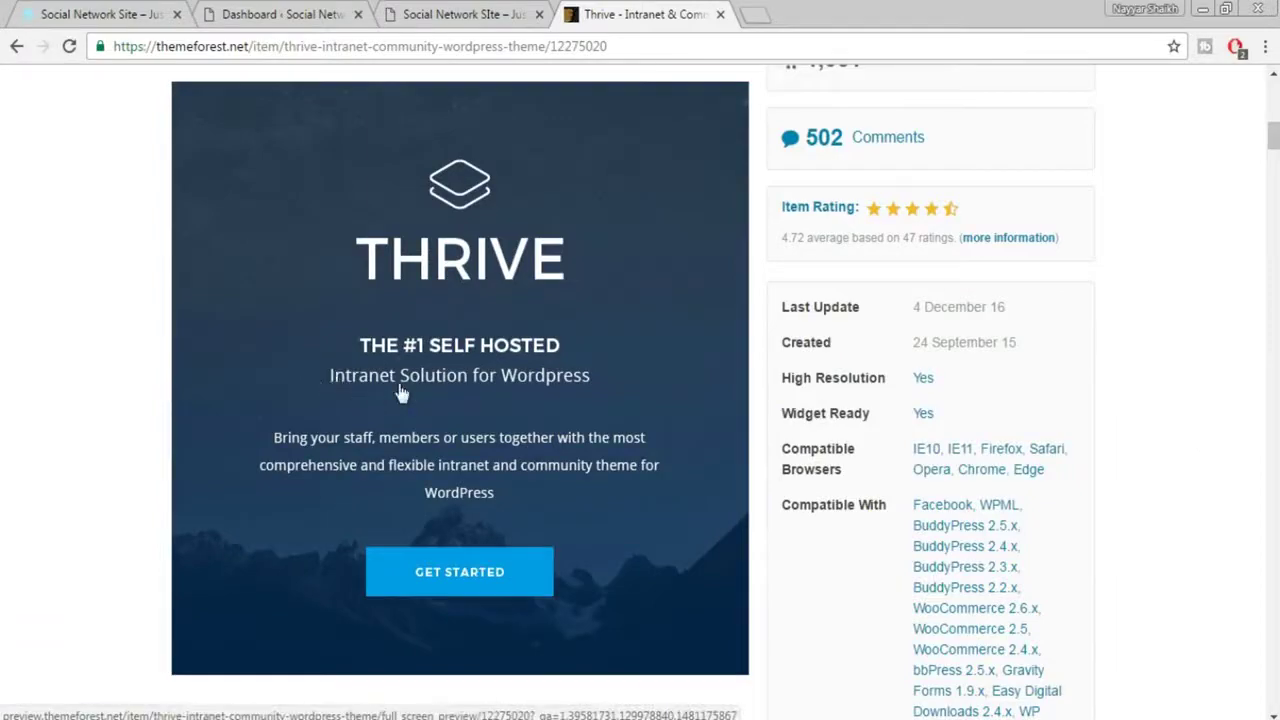
scroll(666, 523, "up", 8)
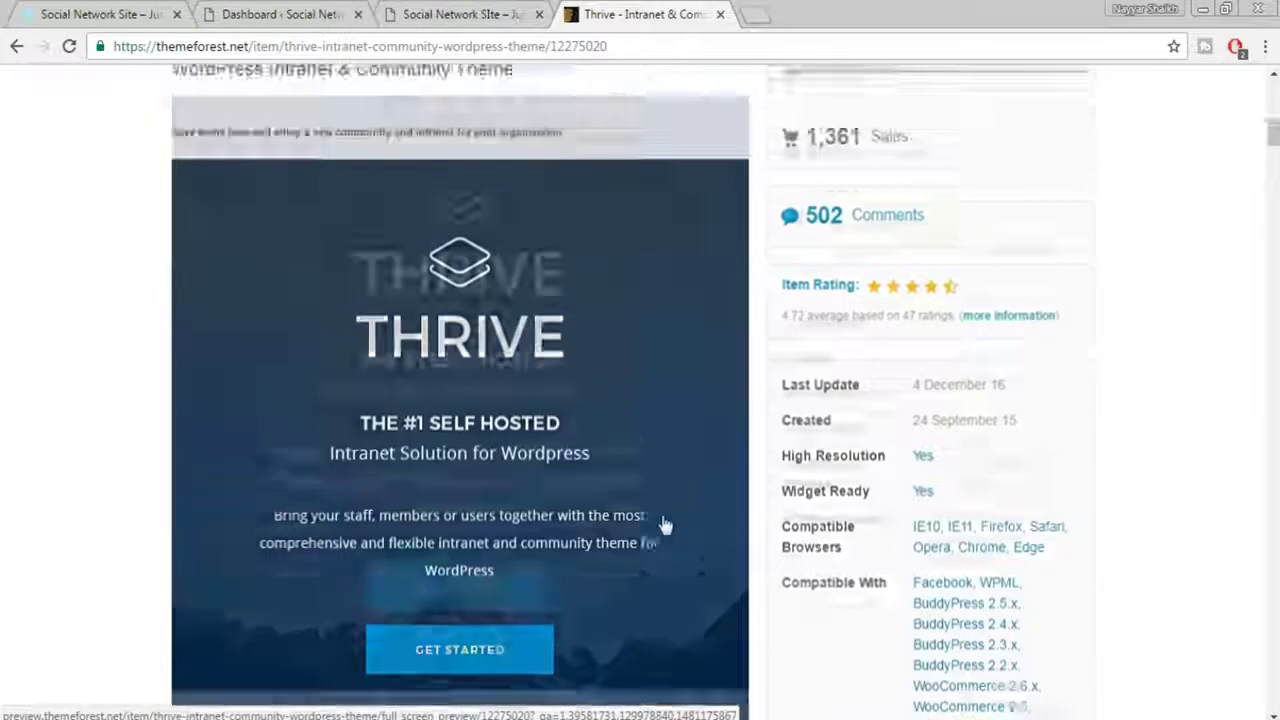
scroll(1160, 500, "down", 3)
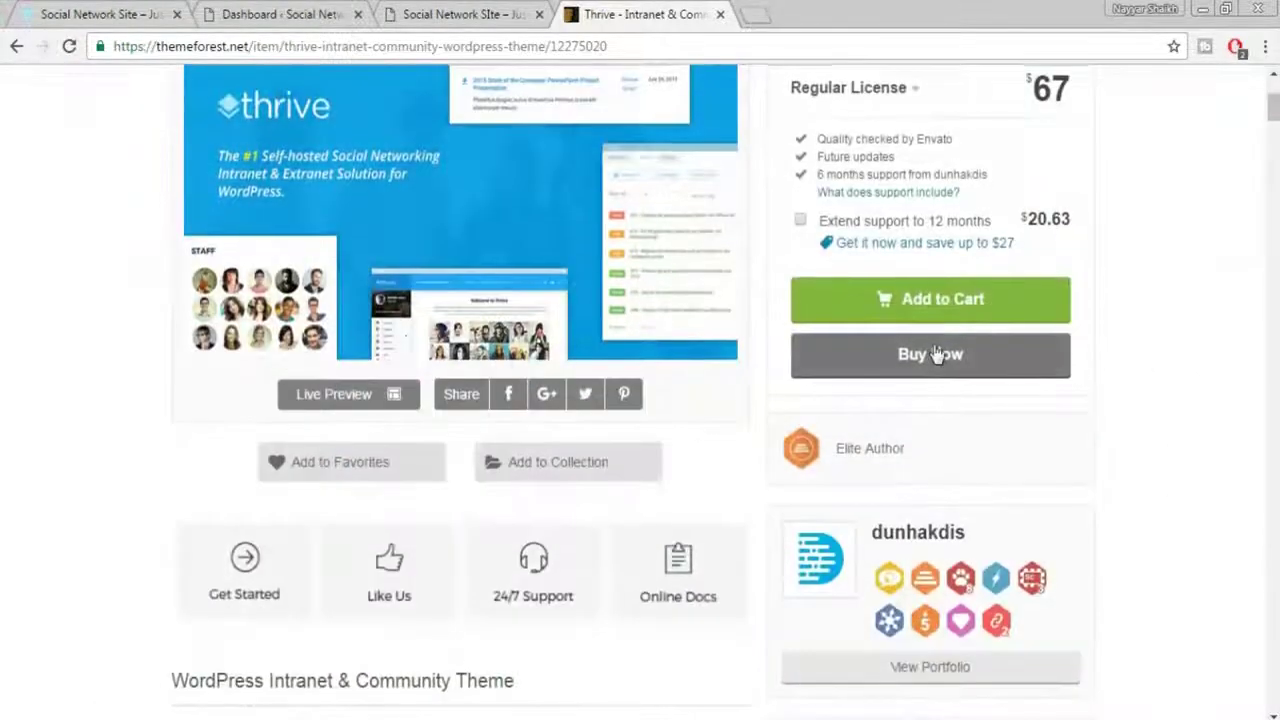
scroll(946, 354, "up", 3)
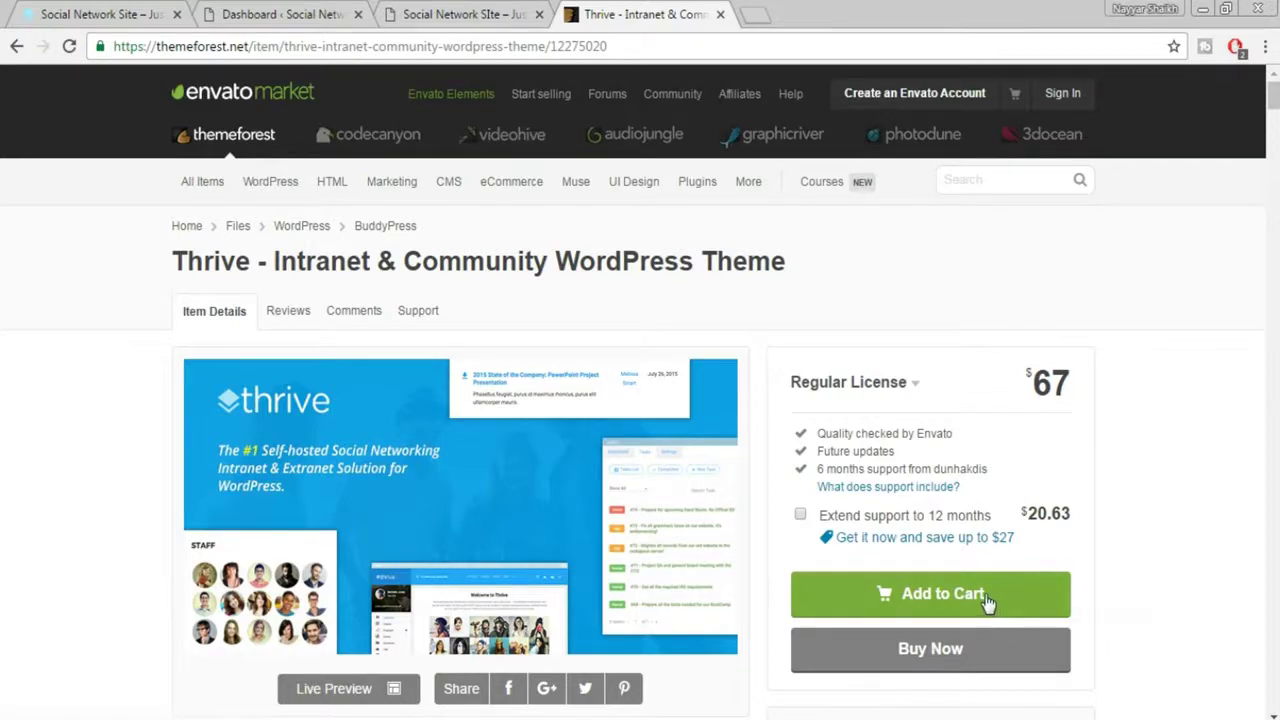
left_click(140, 14)
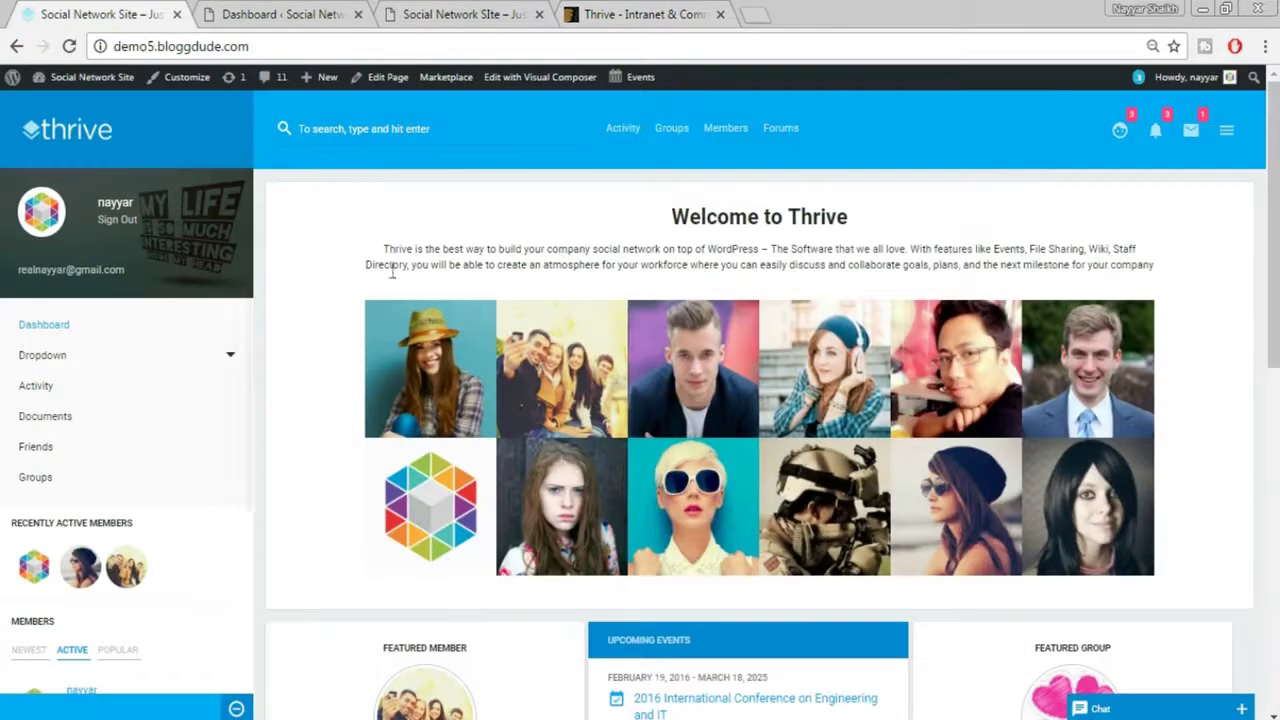
Close the ThemeForest tab and go to Appearance > Themes in the WordPress dashboard
scroll(1134, 486, "down", 5)
scroll(1127, 550, "up", 5)
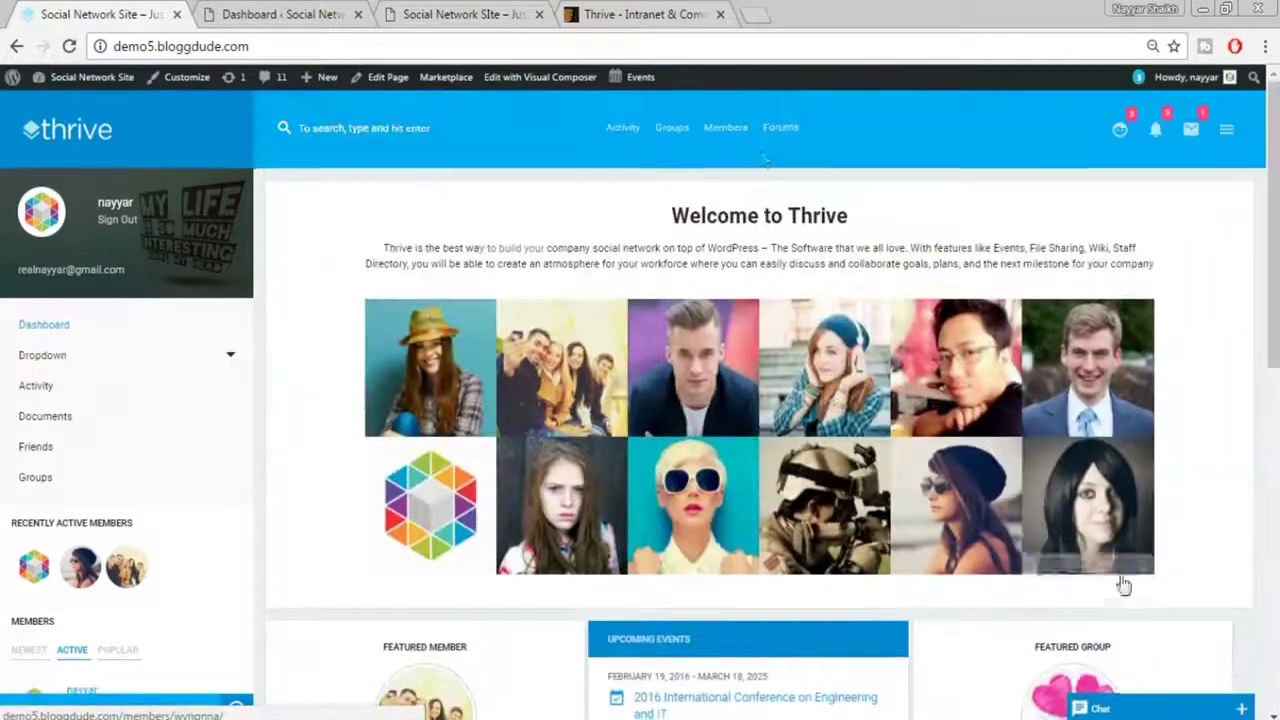
left_click(712, 22)
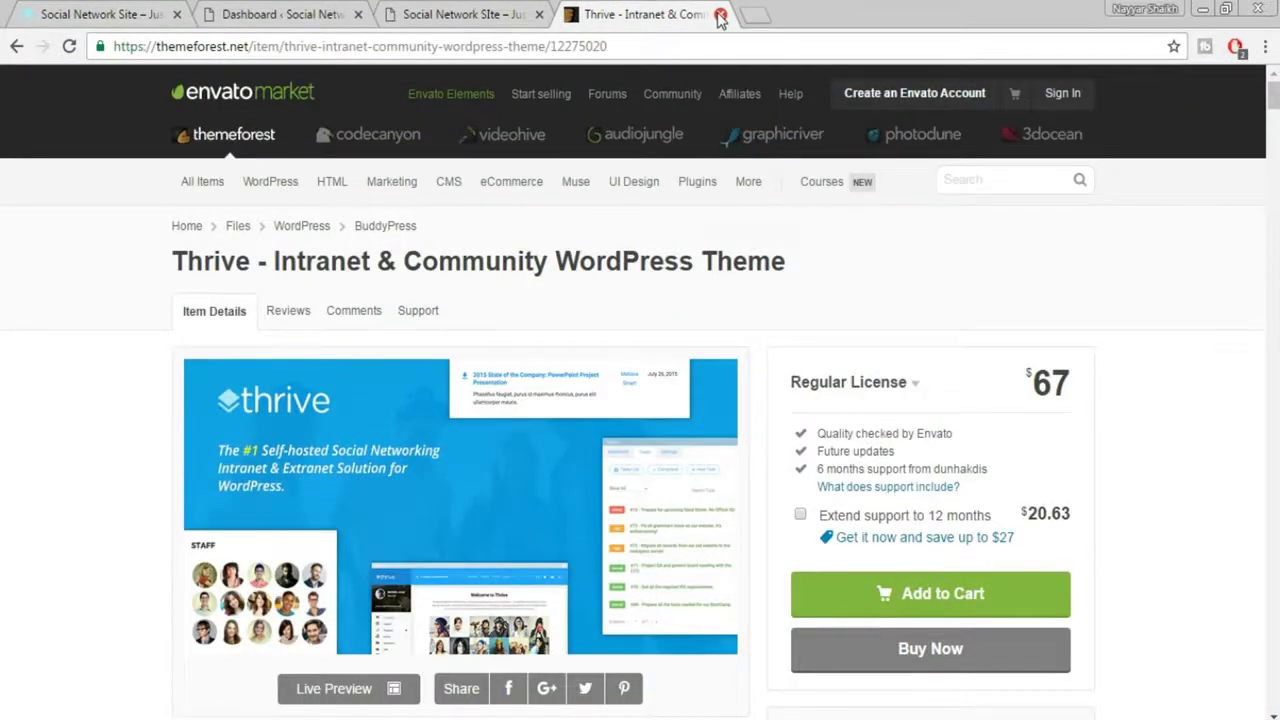
left_click(720, 15)
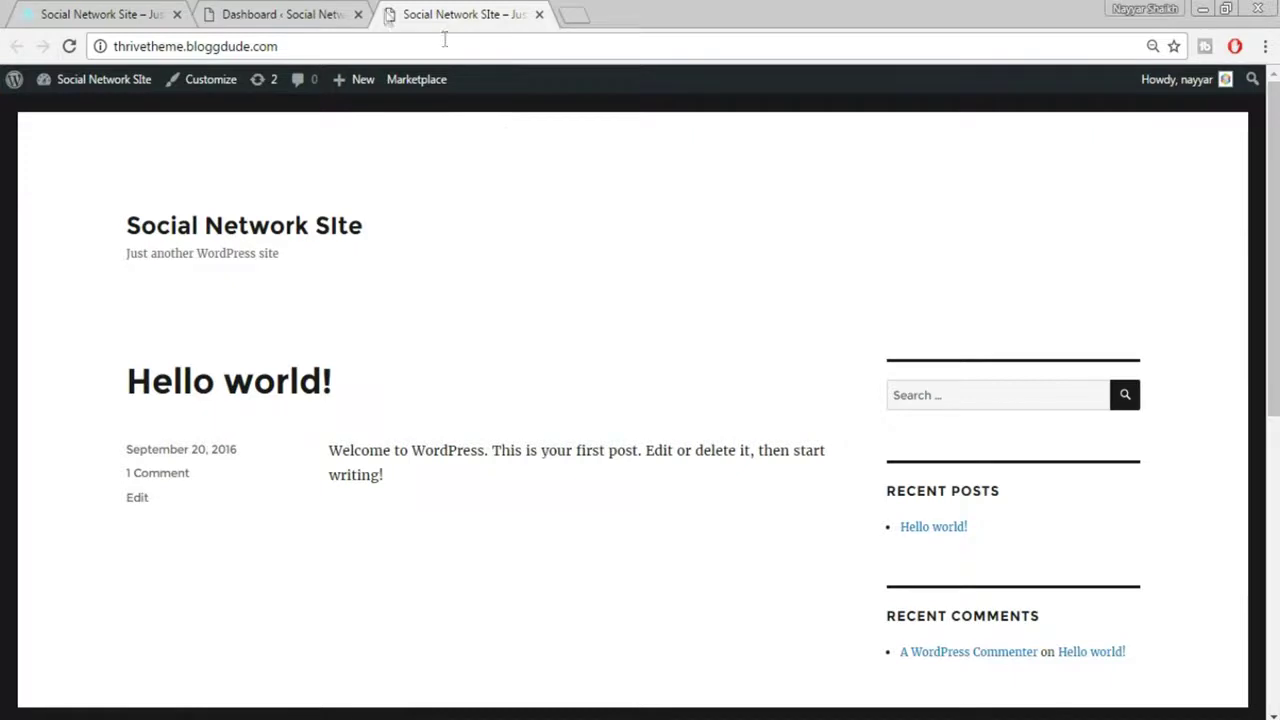
left_click(270, 15)
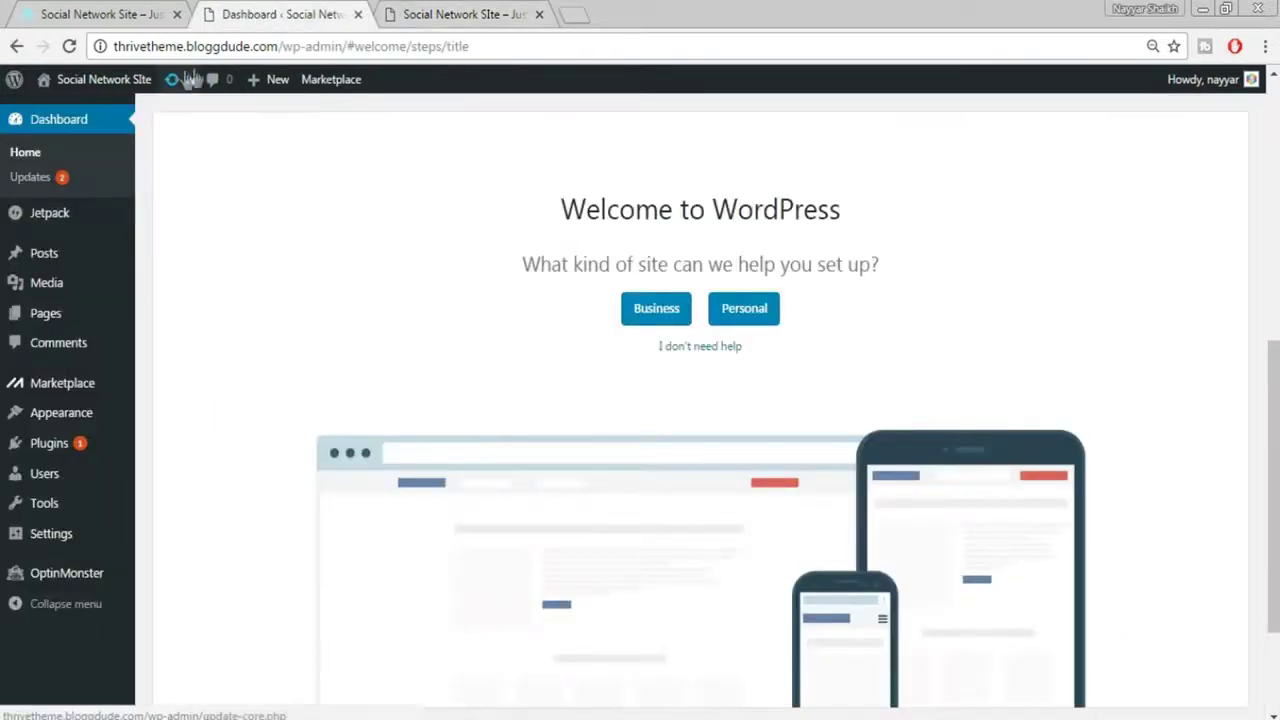
mouse_move(80, 418)
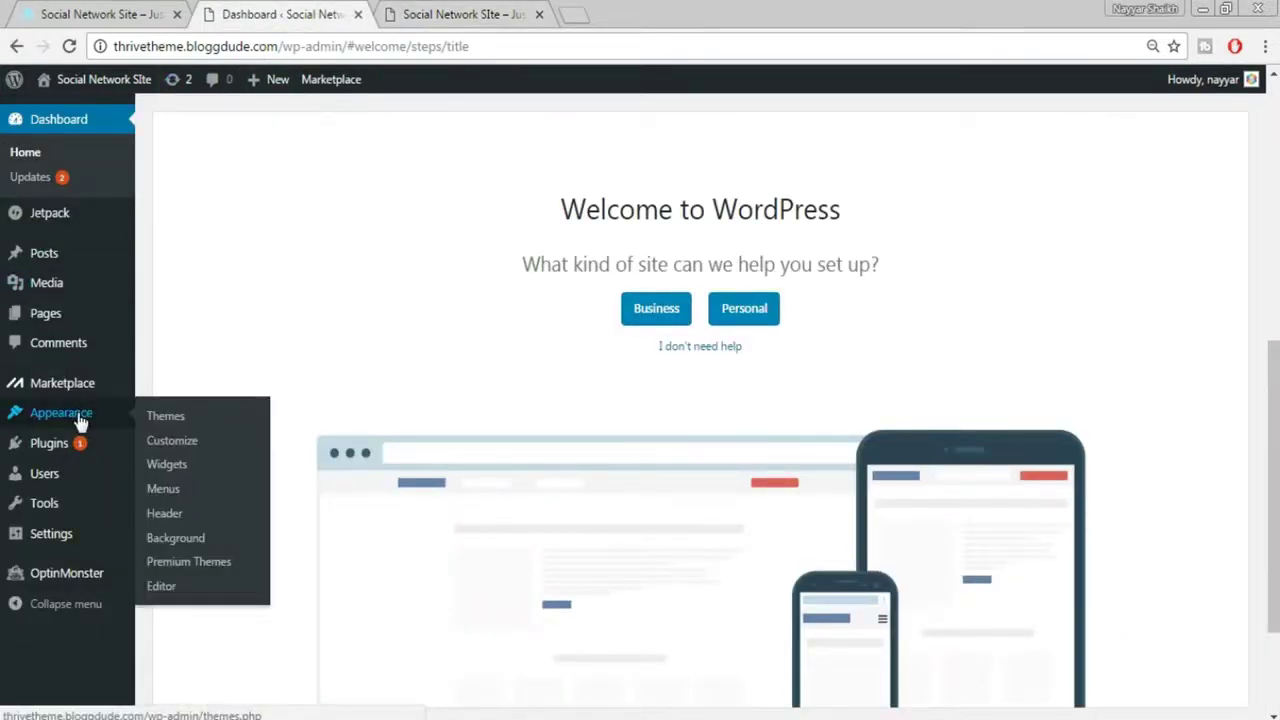
left_click(202, 419)
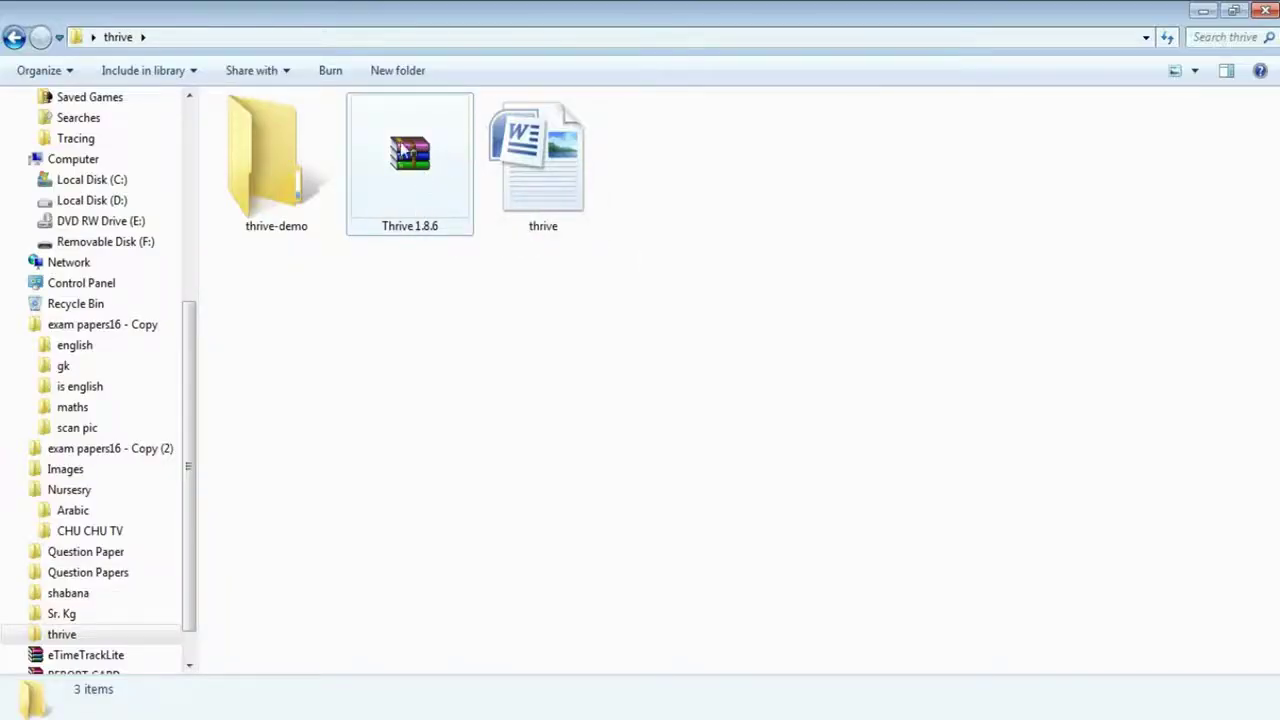
Extract the Thrive 1.8.6 archive with WinRAR into the thrive folder, keeping the default destination
left_click(406, 190)
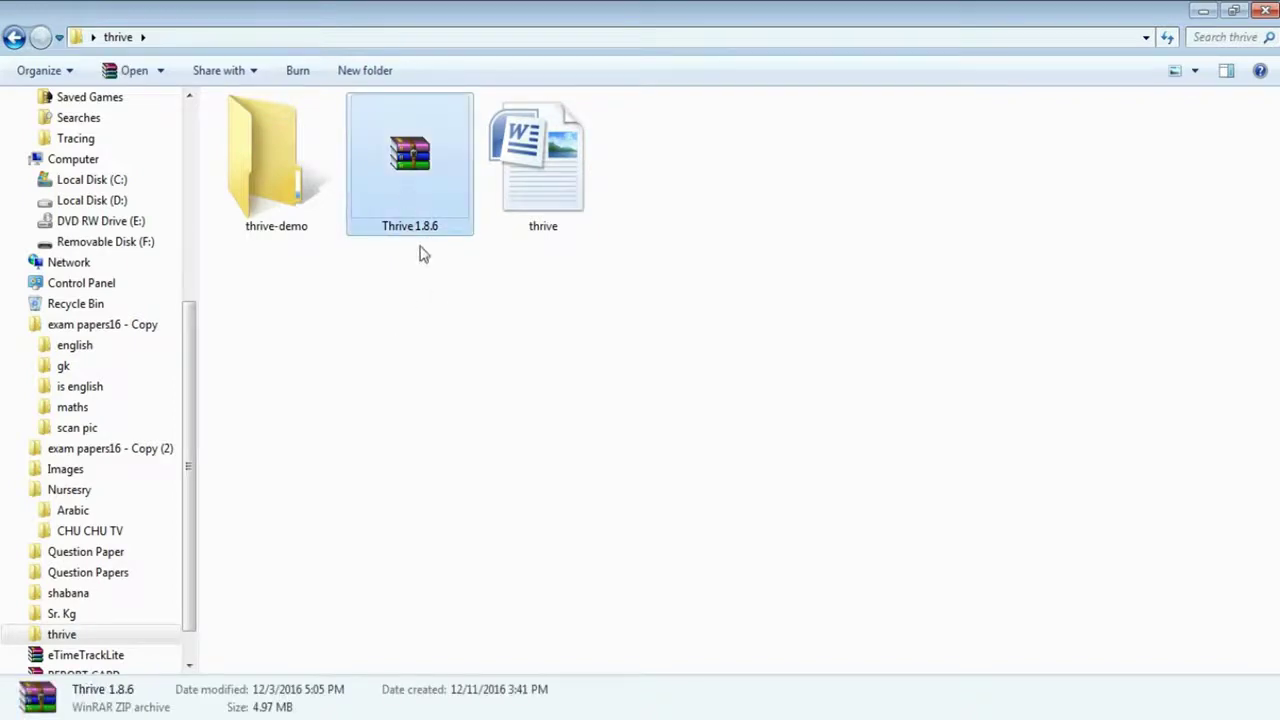
right_click(403, 160)
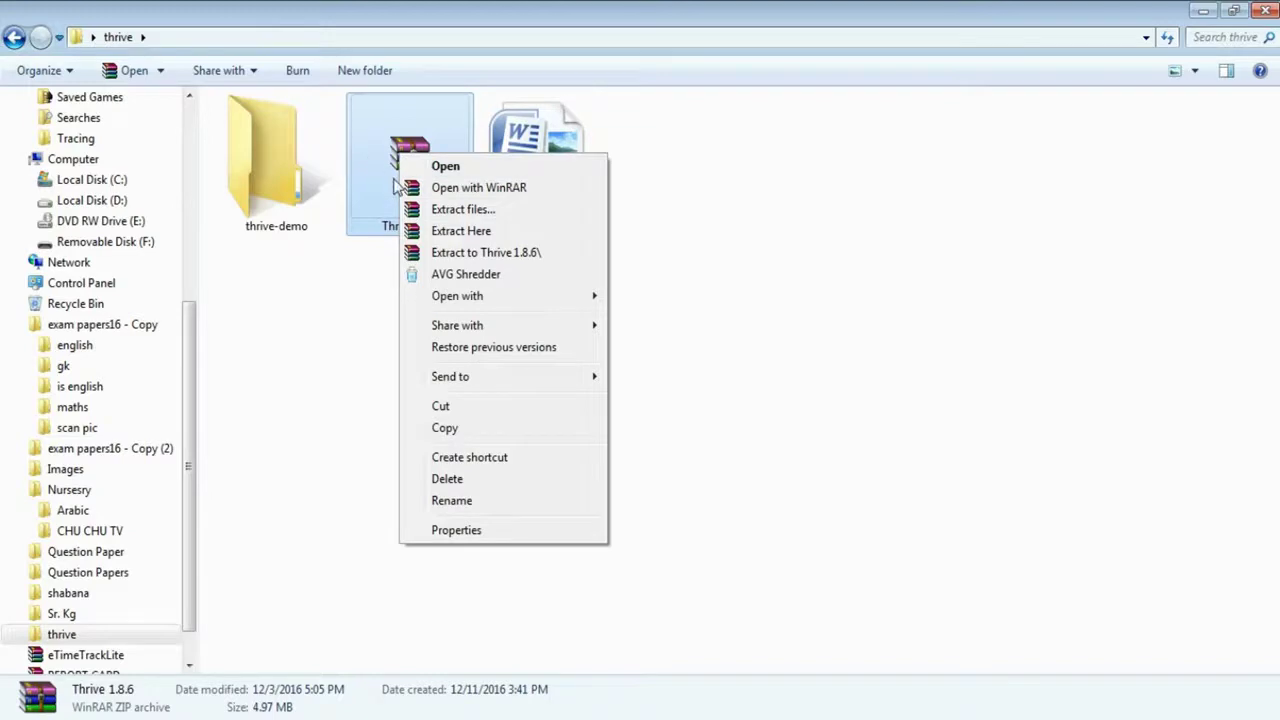
right_click(355, 157)
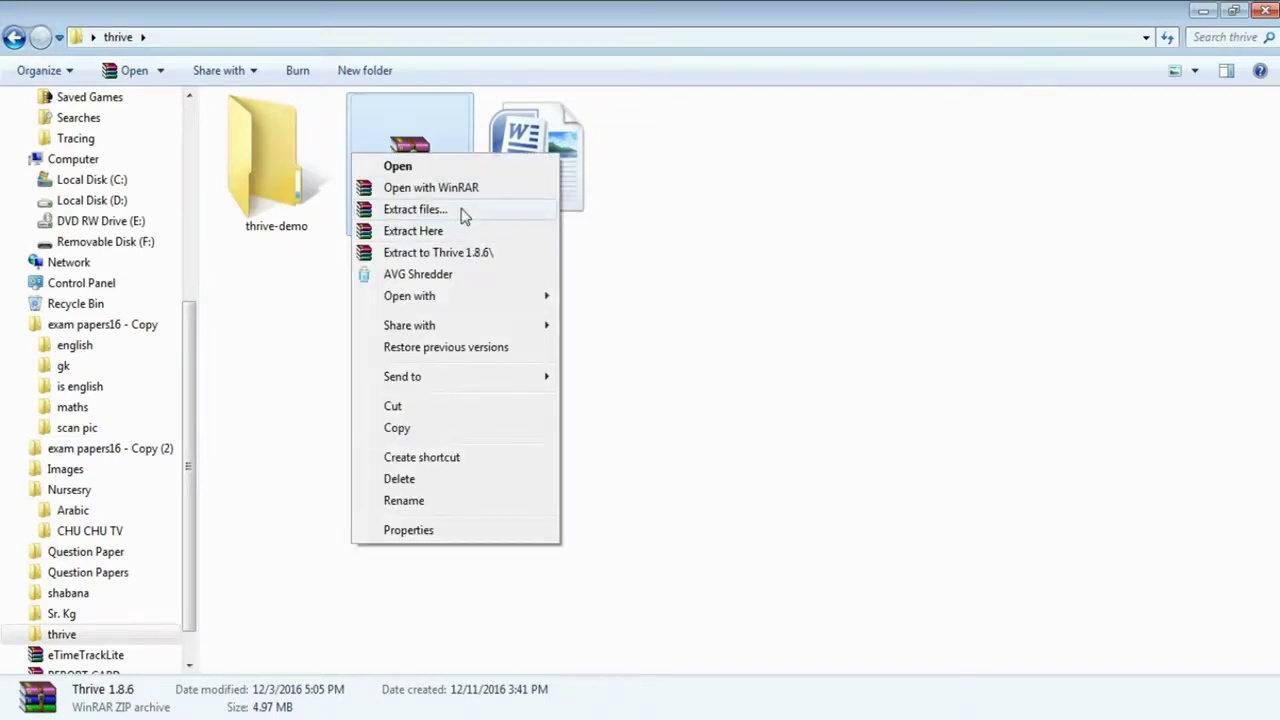
left_click(463, 212)
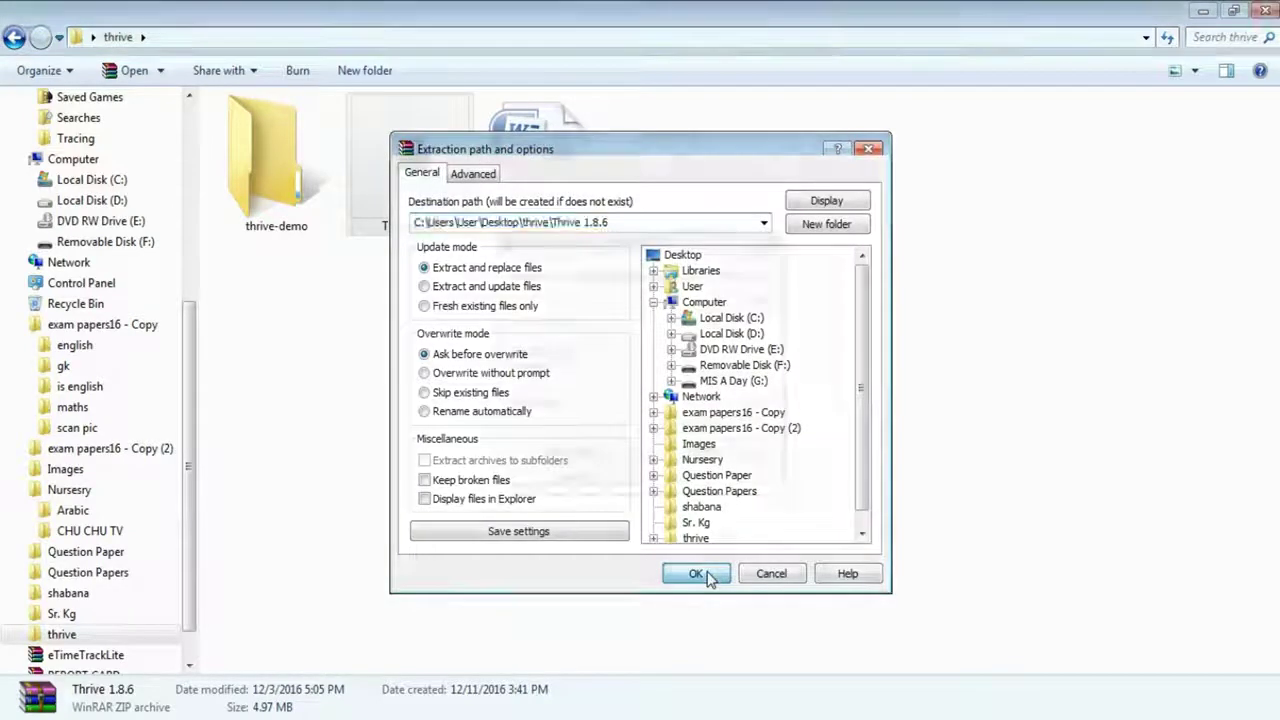
left_click(705, 577)
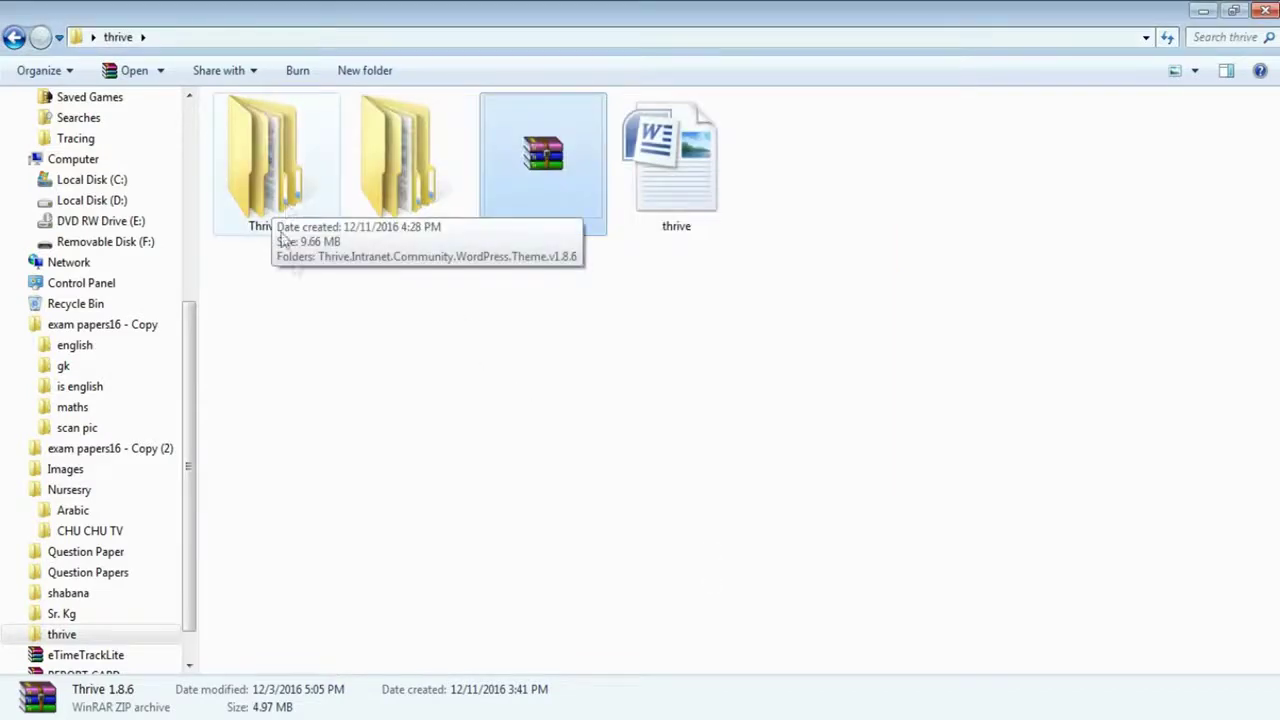
left_click(518, 366)
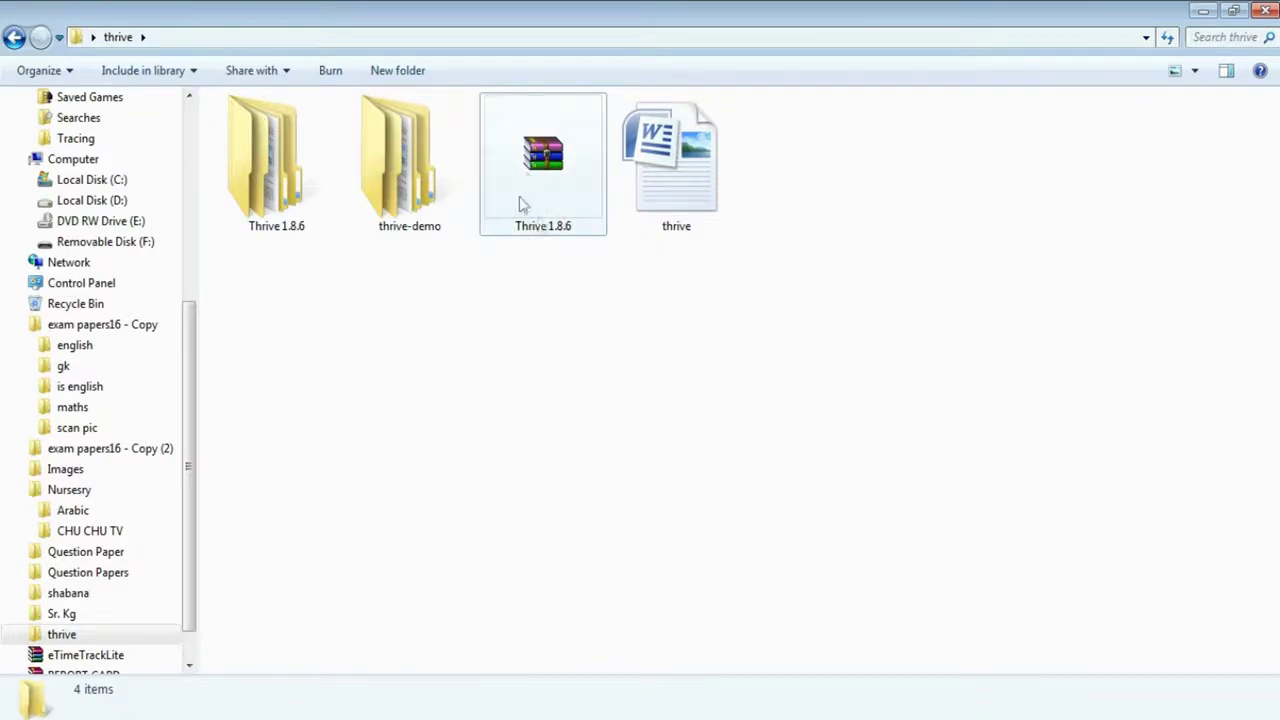
Go into Thrive 1.8.6 > Thrive.Intranet...v1.8.6 > WordPress Theme in Explorer
double_click(290, 183)
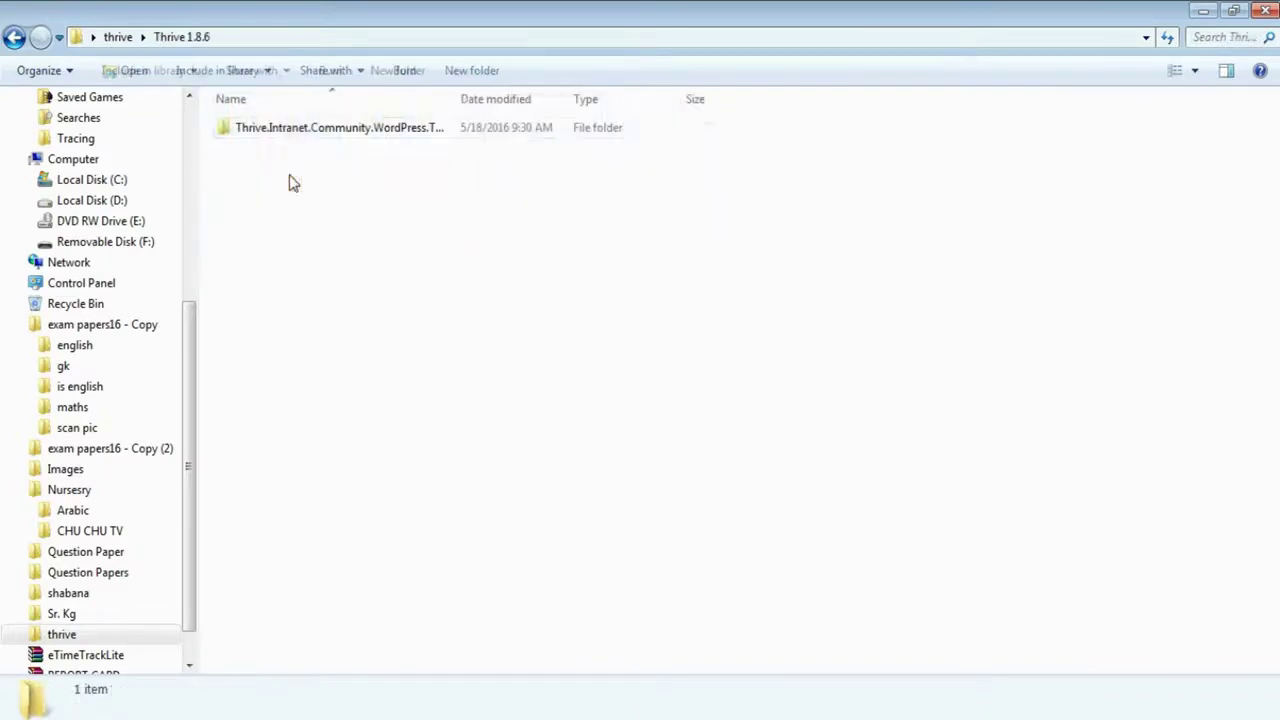
double_click(302, 127)
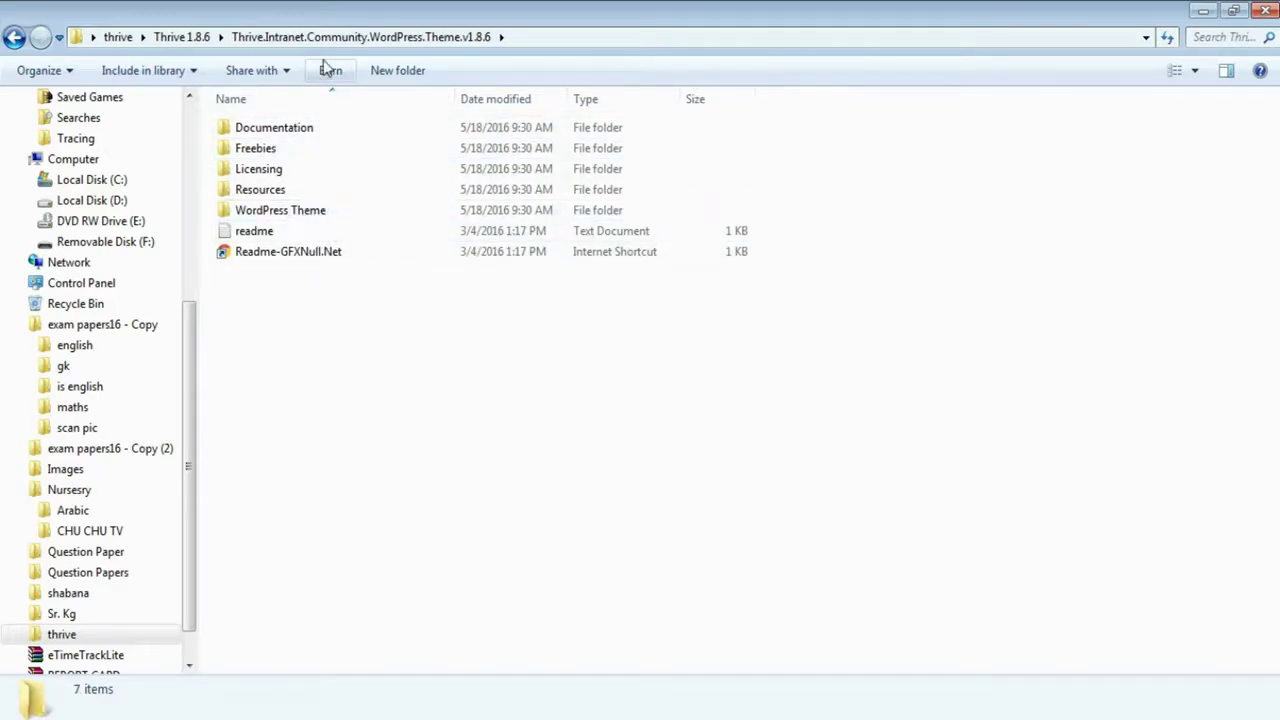
double_click(289, 217)
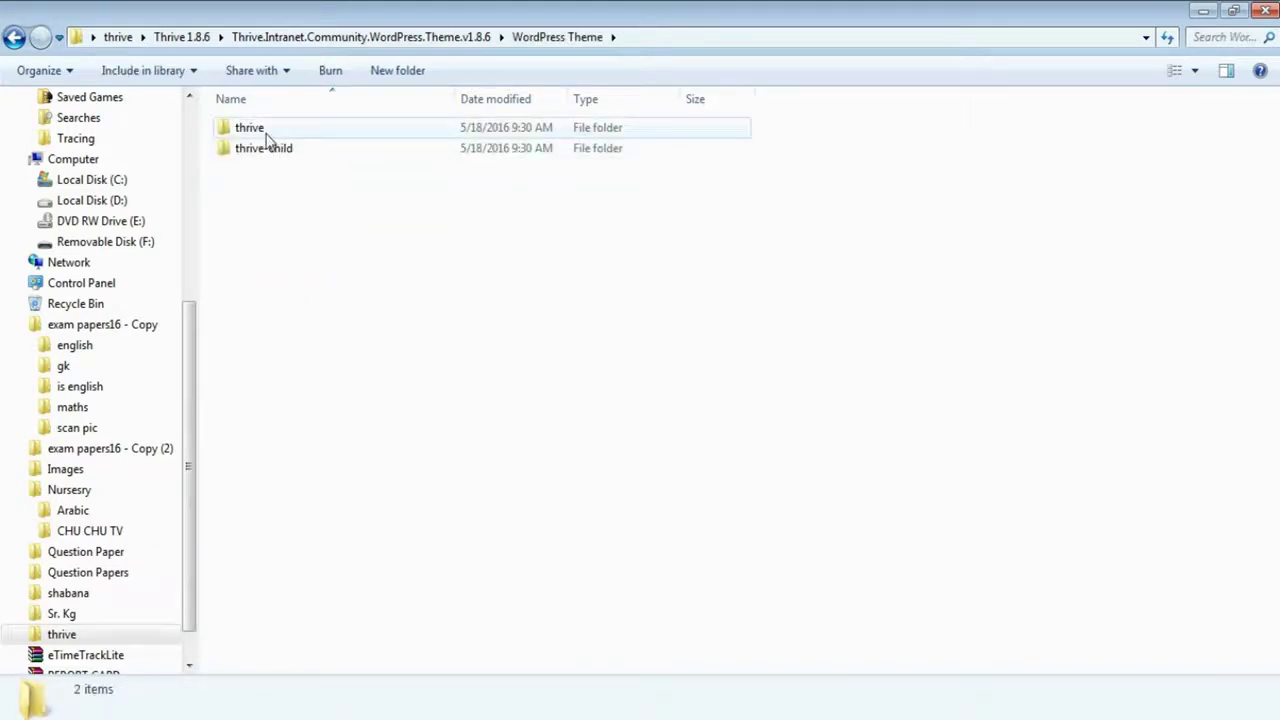
Archive the thrive folder as a ZIP, creating thrive.zip beside it
left_click(265, 135)
right_click(265, 135)
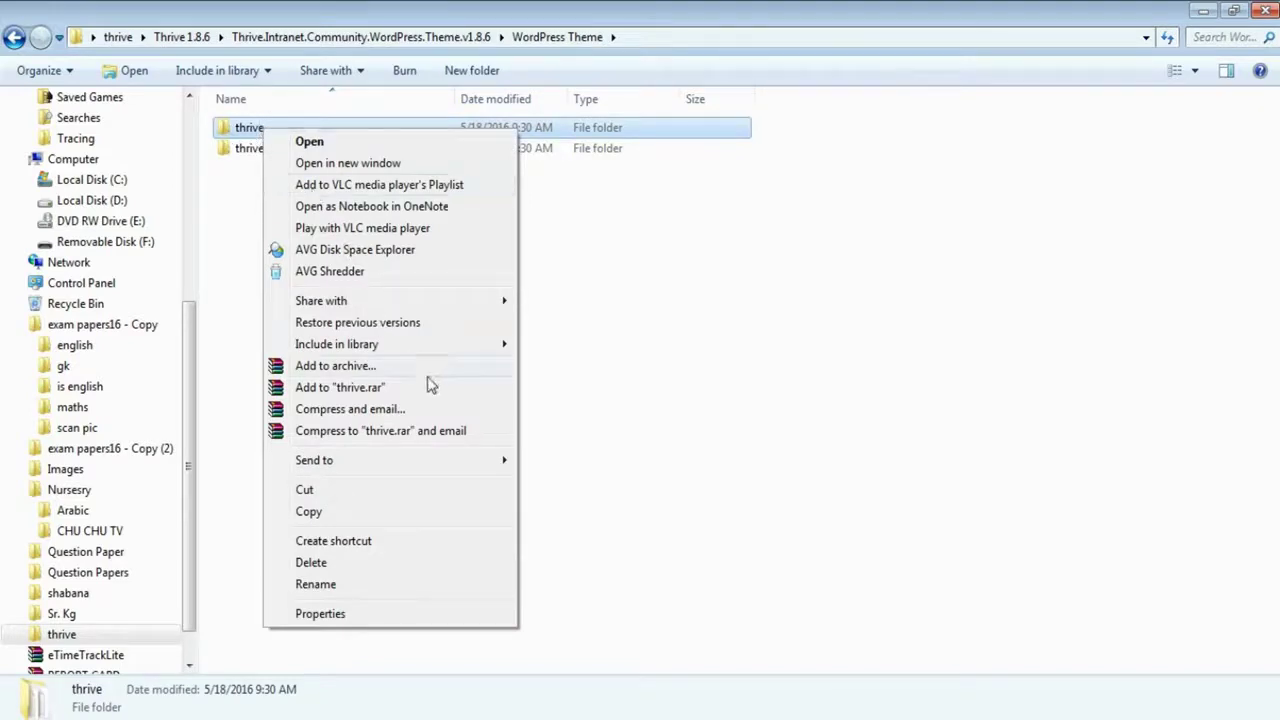
left_click(232, 240)
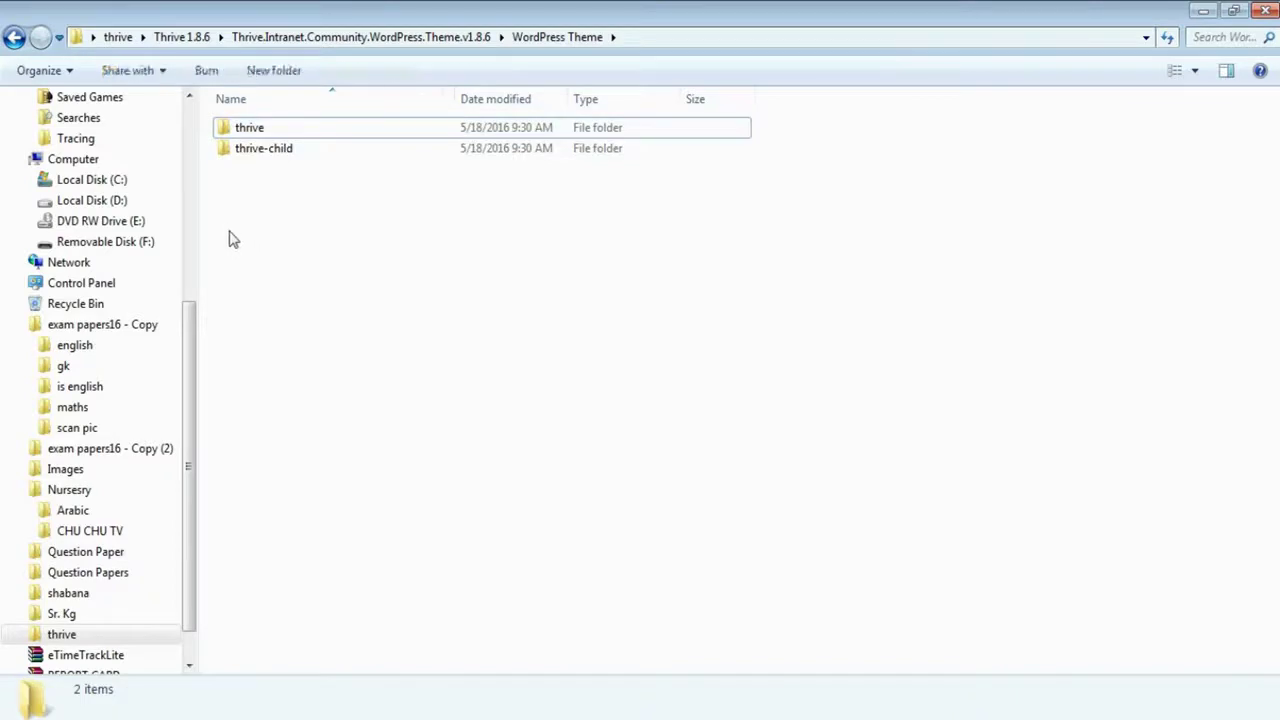
right_click(245, 130)
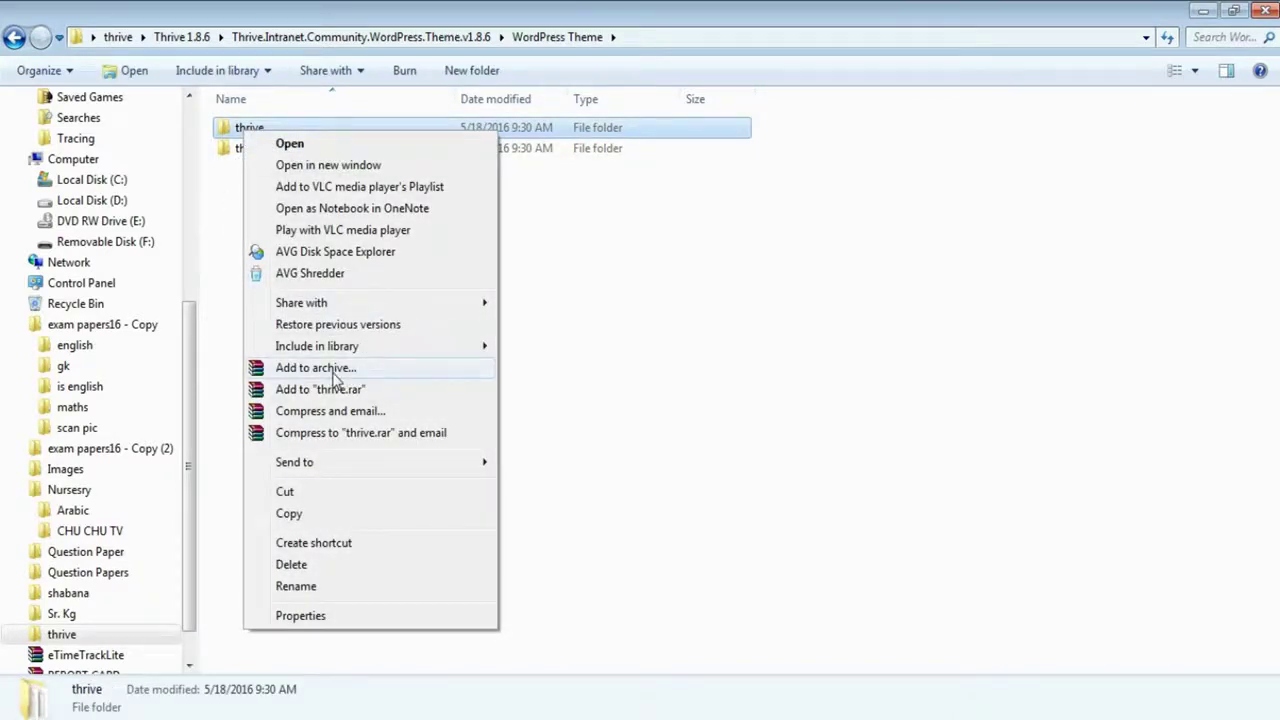
left_click(334, 370)
left_click(569, 349)
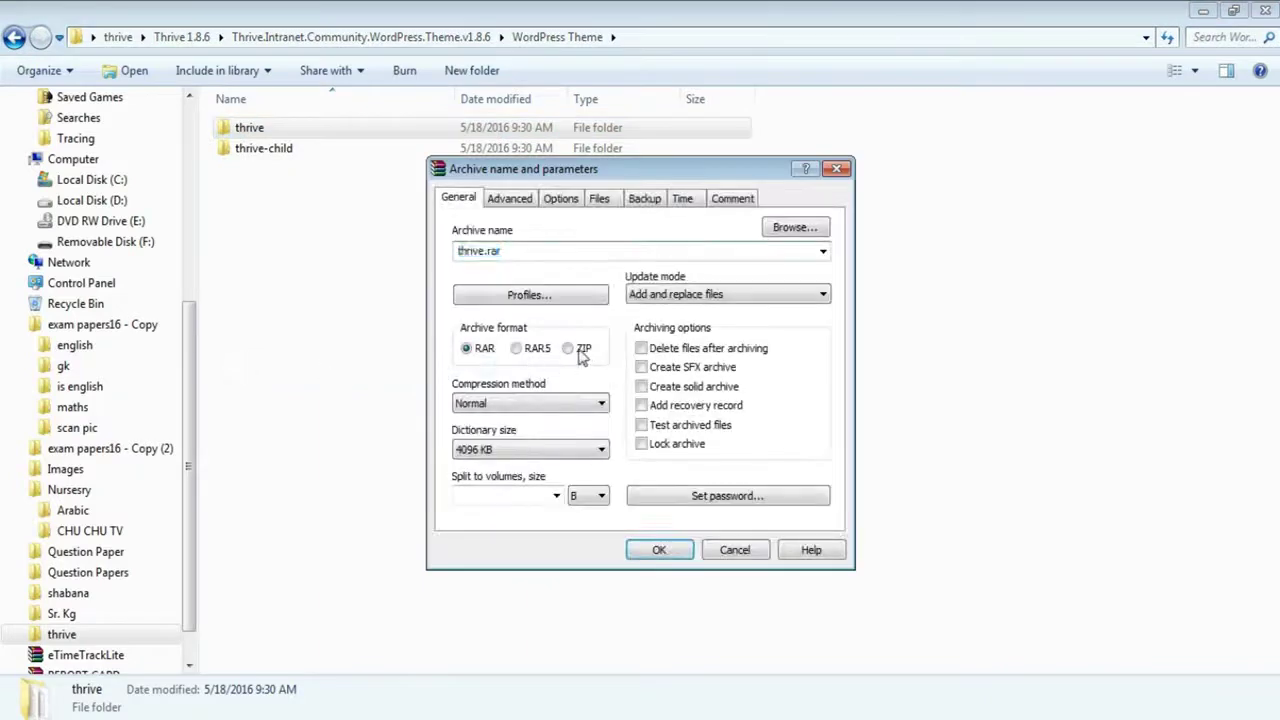
left_click(658, 552)
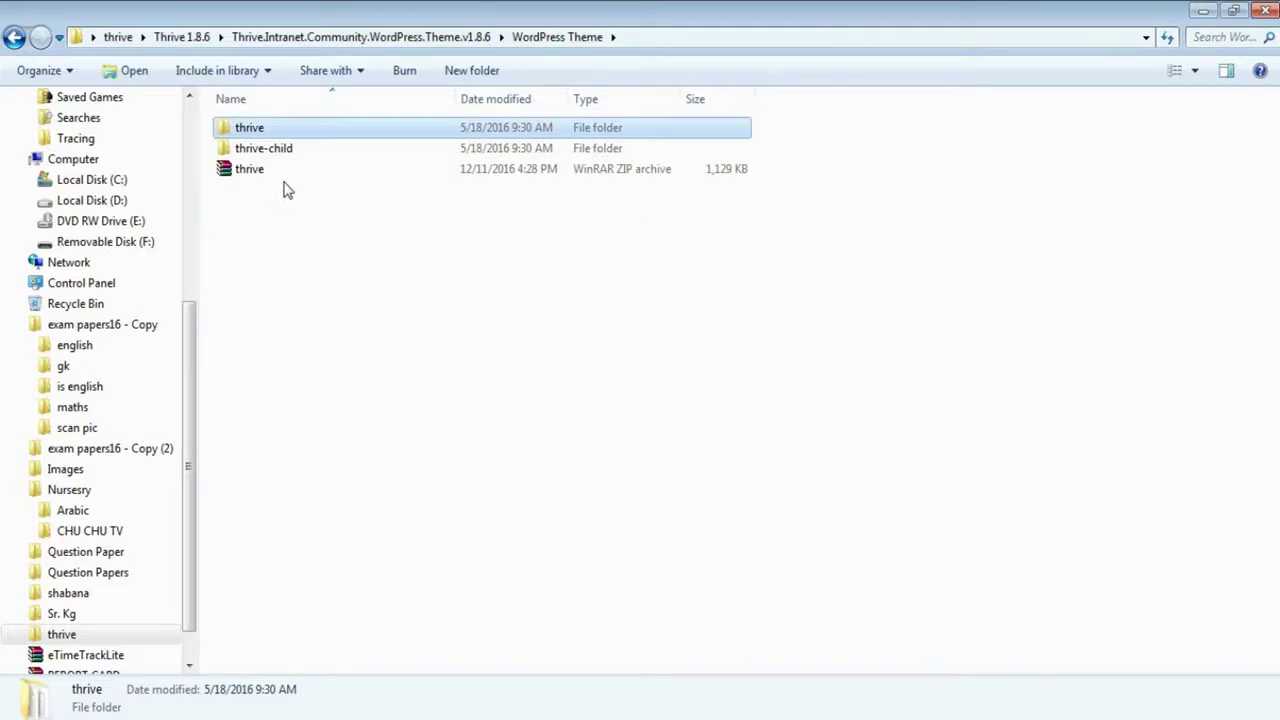
left_click(283, 190)
left_click(278, 173)
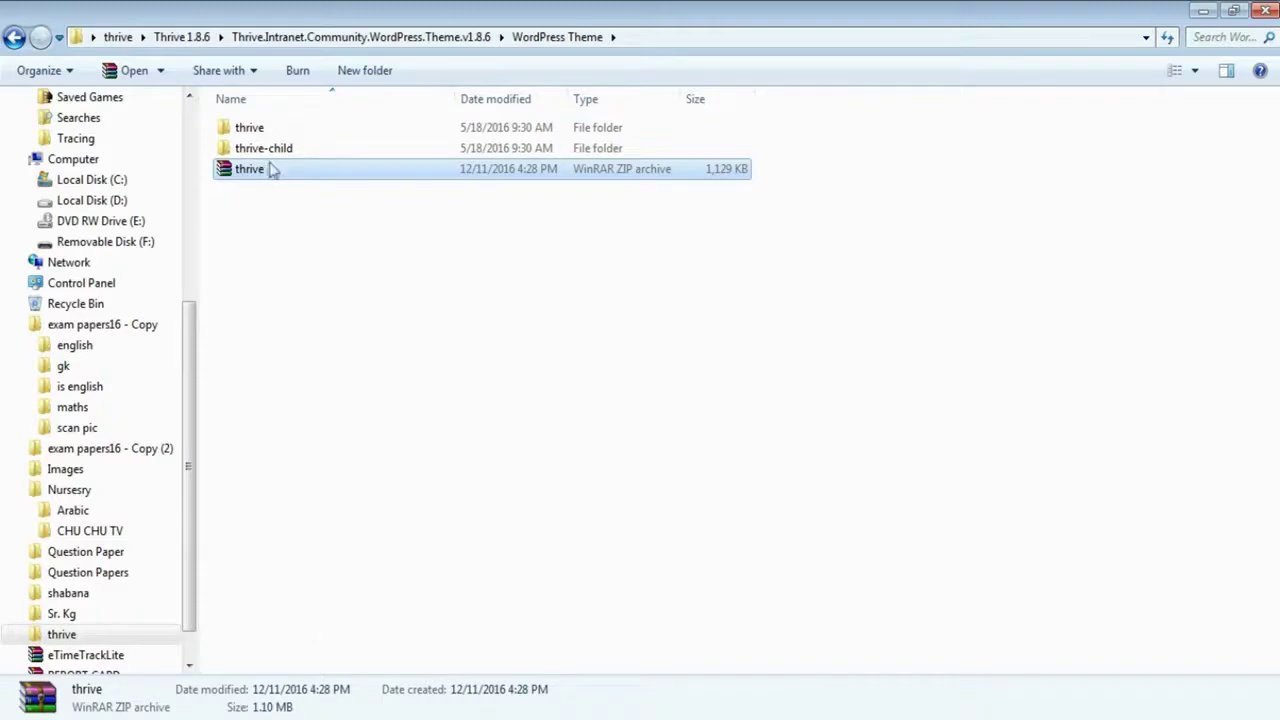
left_click_drag(257, 180, 378, 300)
On Add Themes > Upload Theme, choose thrive.zip as the file to upload
left_click(414, 668)
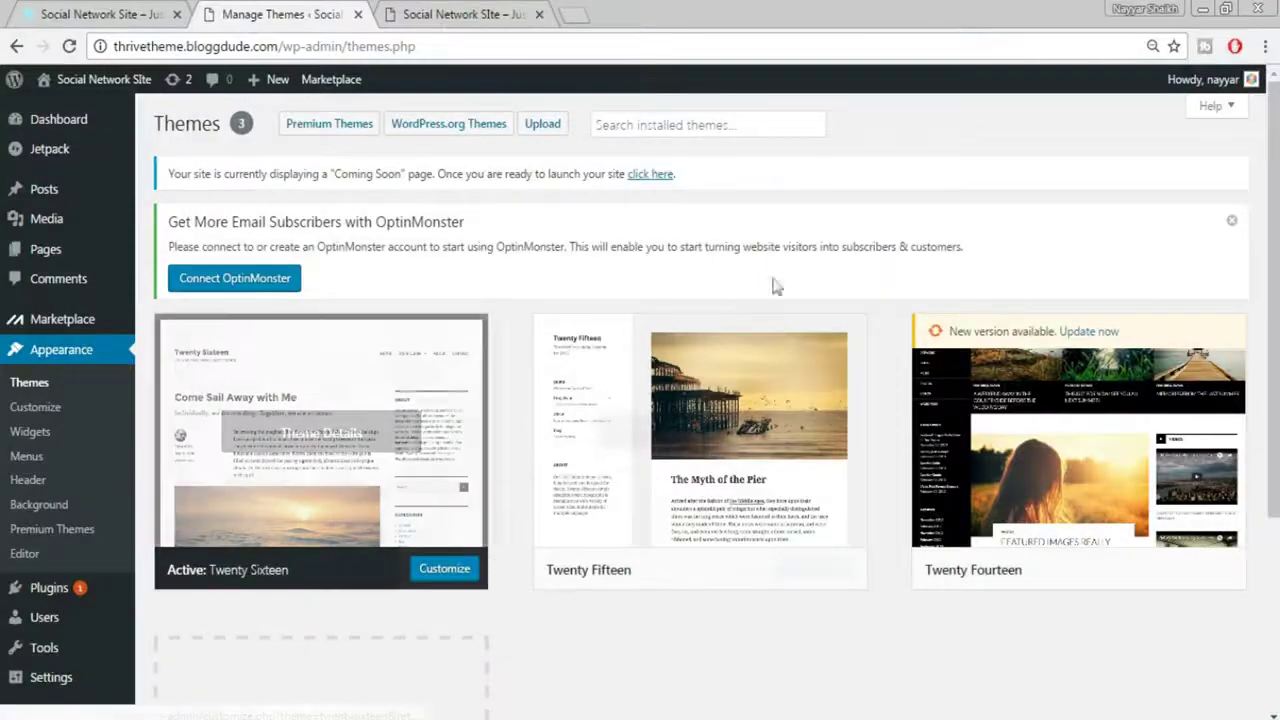
left_click(545, 126)
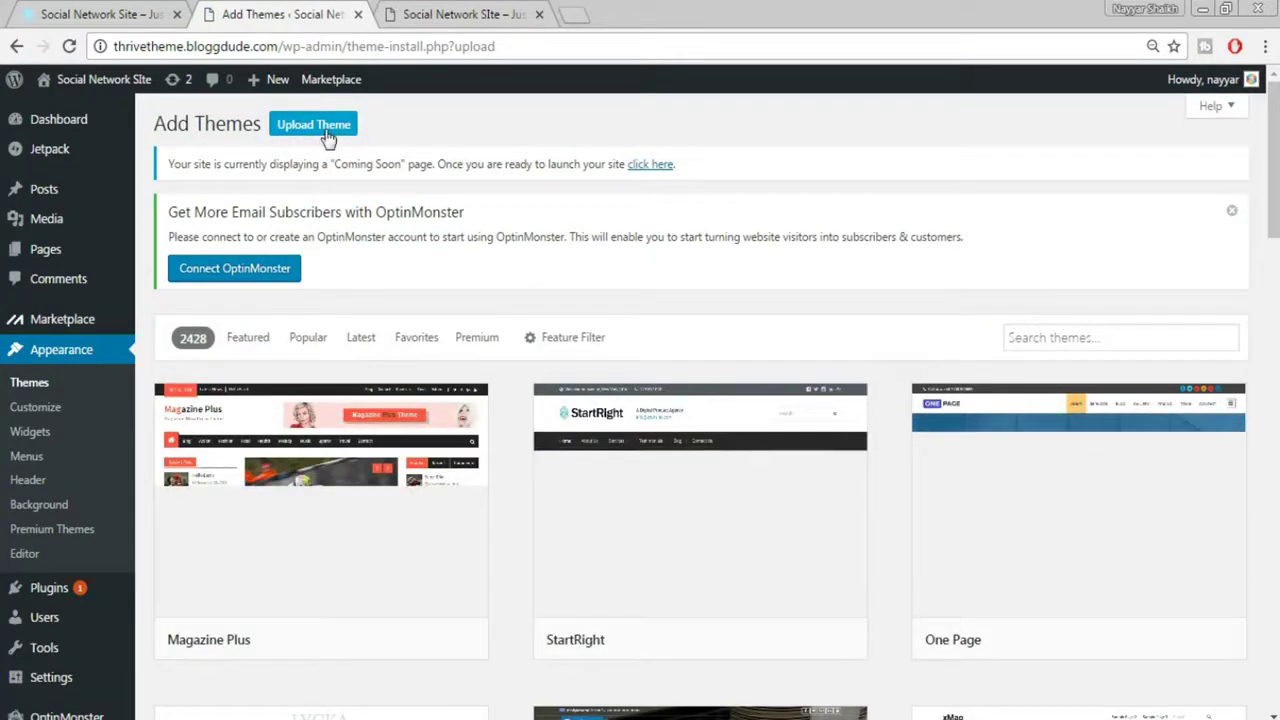
left_click(323, 132)
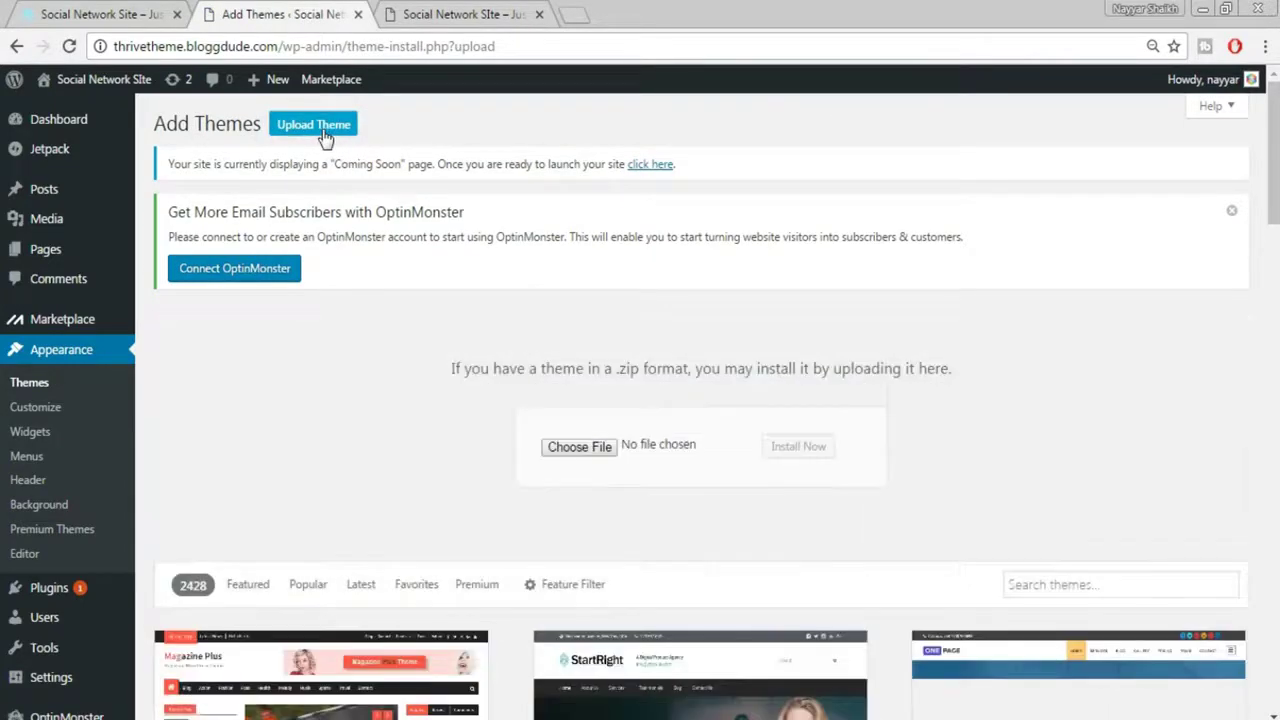
left_click(588, 455)
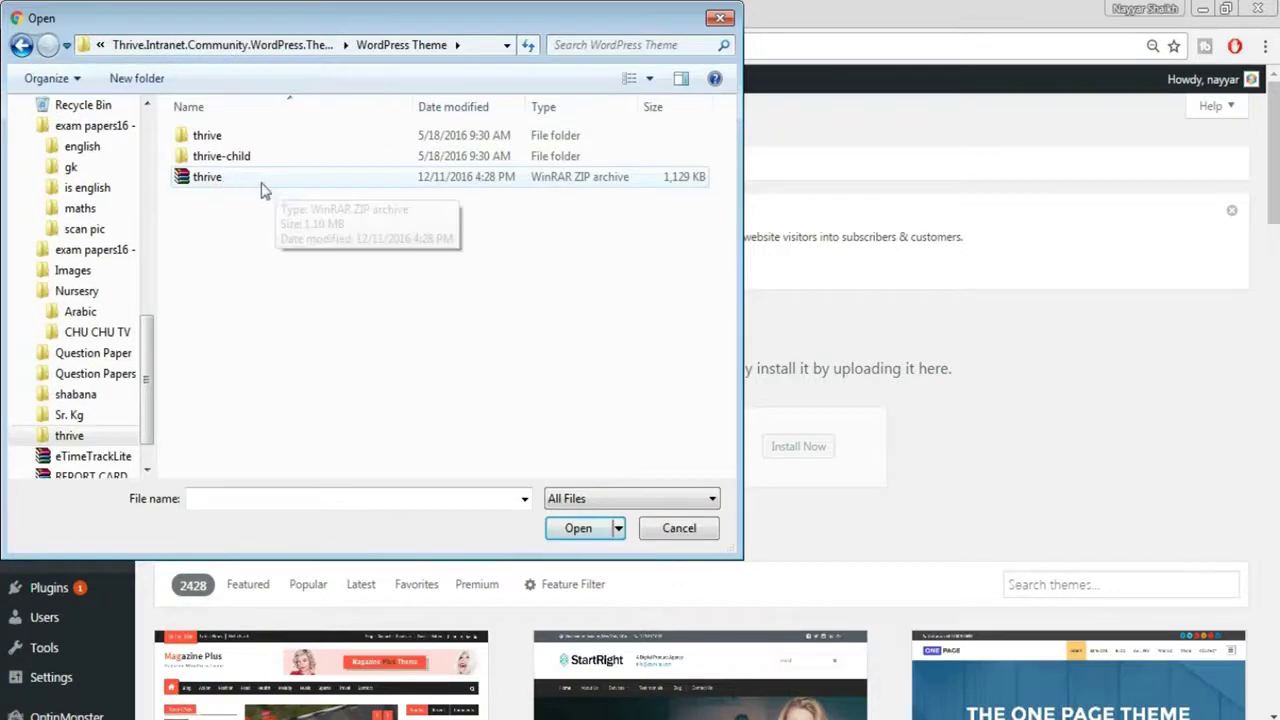
left_click(256, 184)
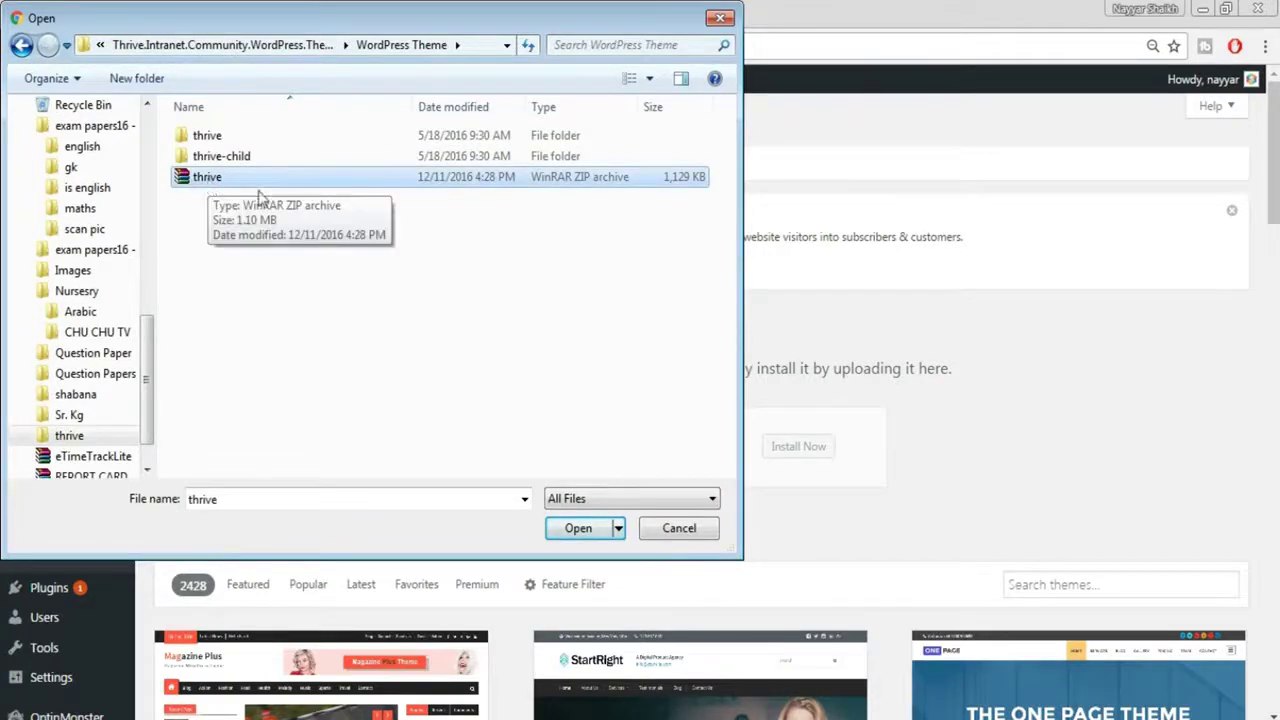
left_click(572, 533)
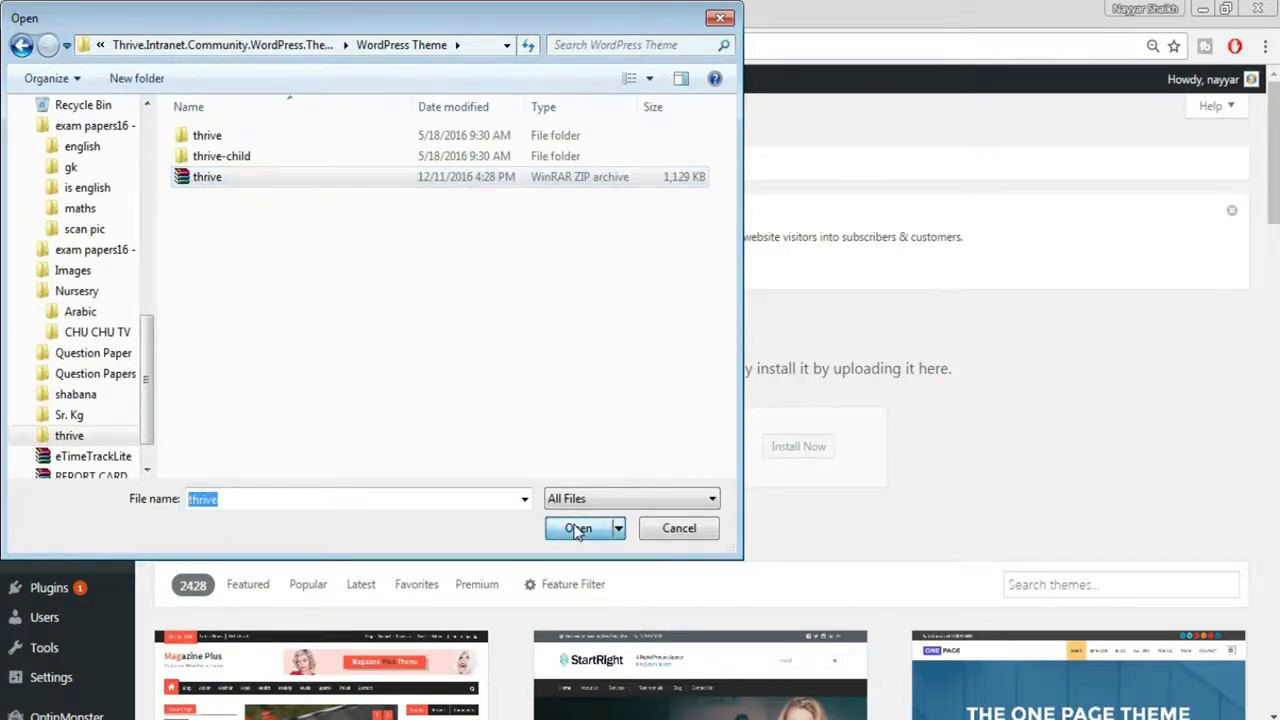
Install the uploaded thrive.zip theme, reading the demo's 'Welcome to Thrive' text meanwhile
left_click(806, 457)
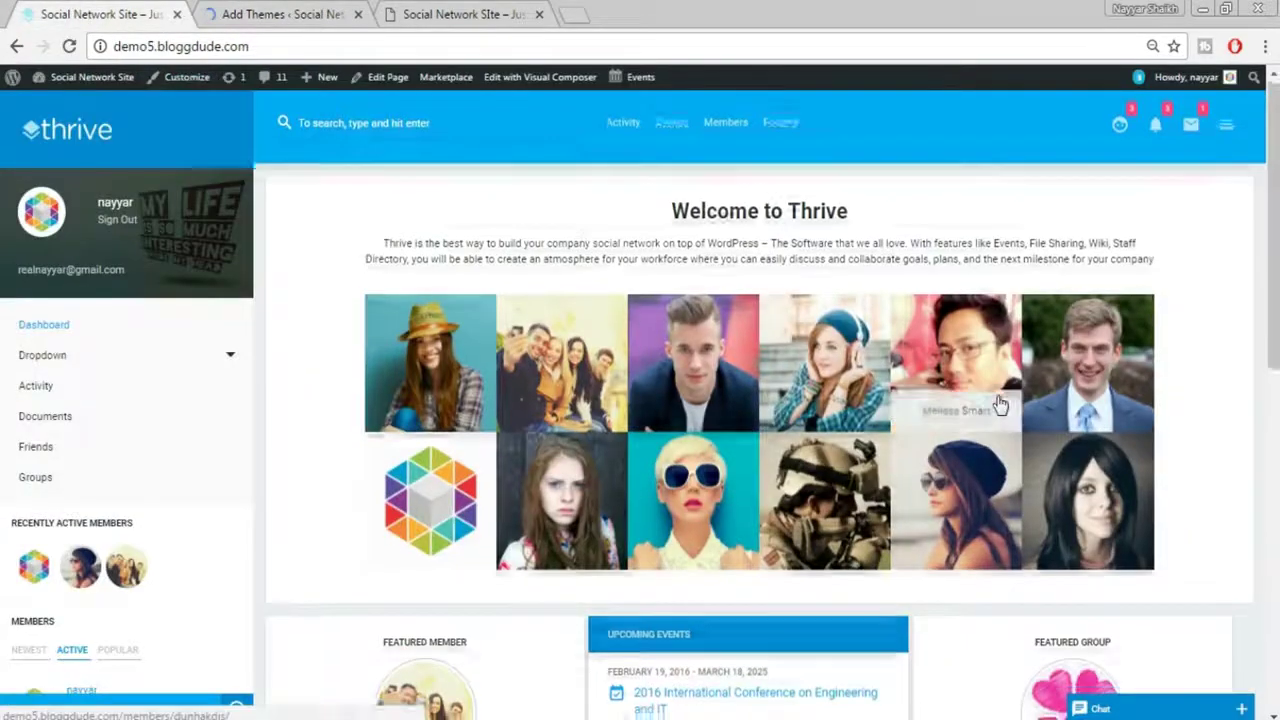
scroll(943, 400, "down", 2)
scroll(1201, 491, "up", 2)
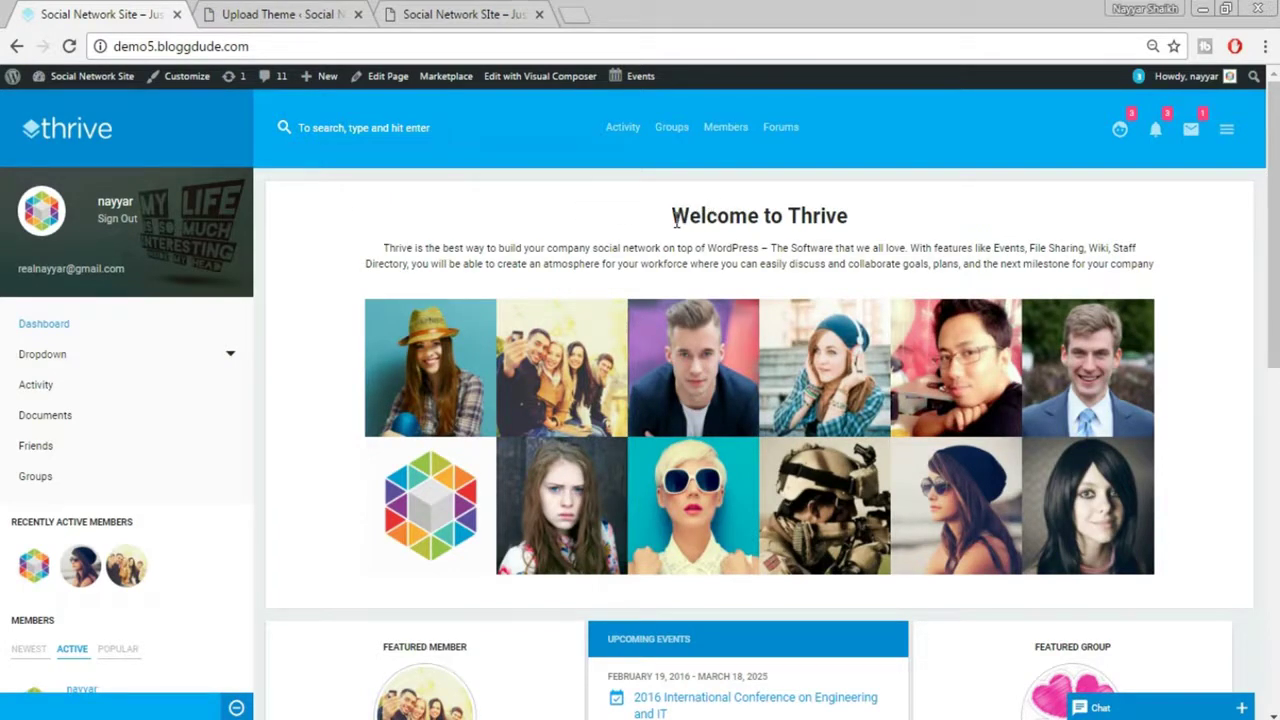
left_click_drag(670, 222, 1154, 268)
left_click(793, 237)
left_click_drag(682, 208, 1171, 270)
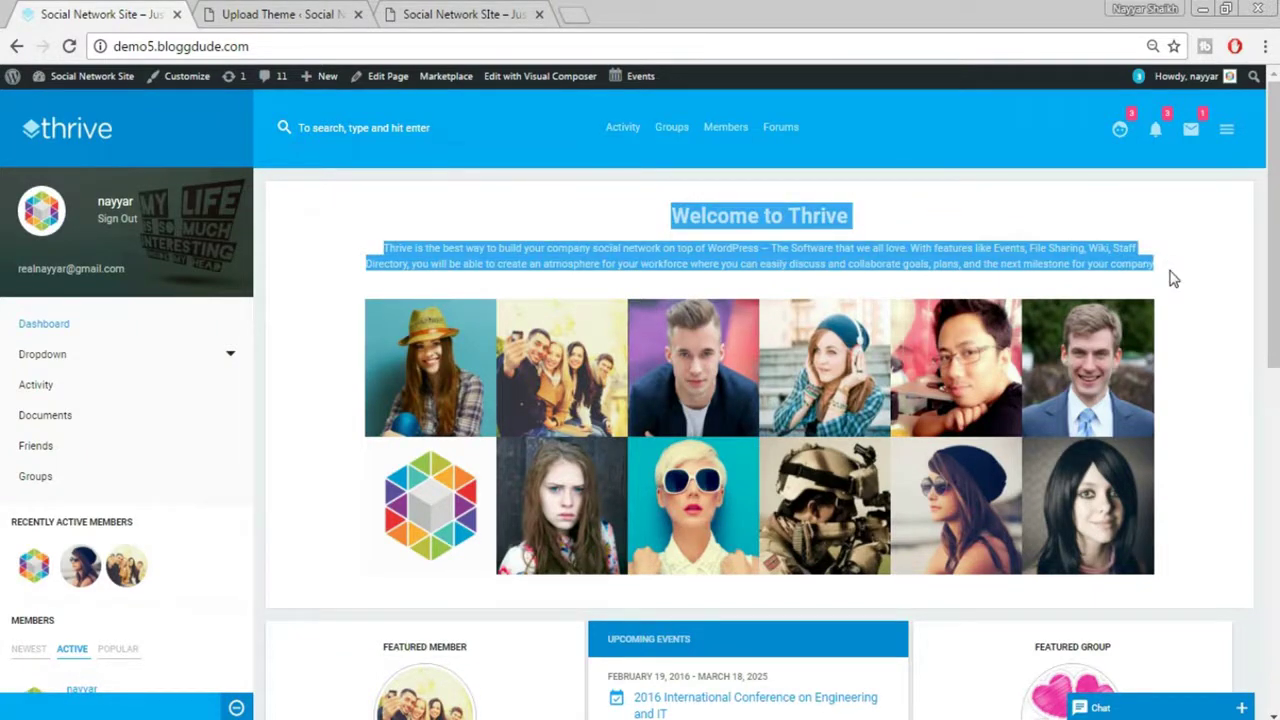
left_click(1124, 250)
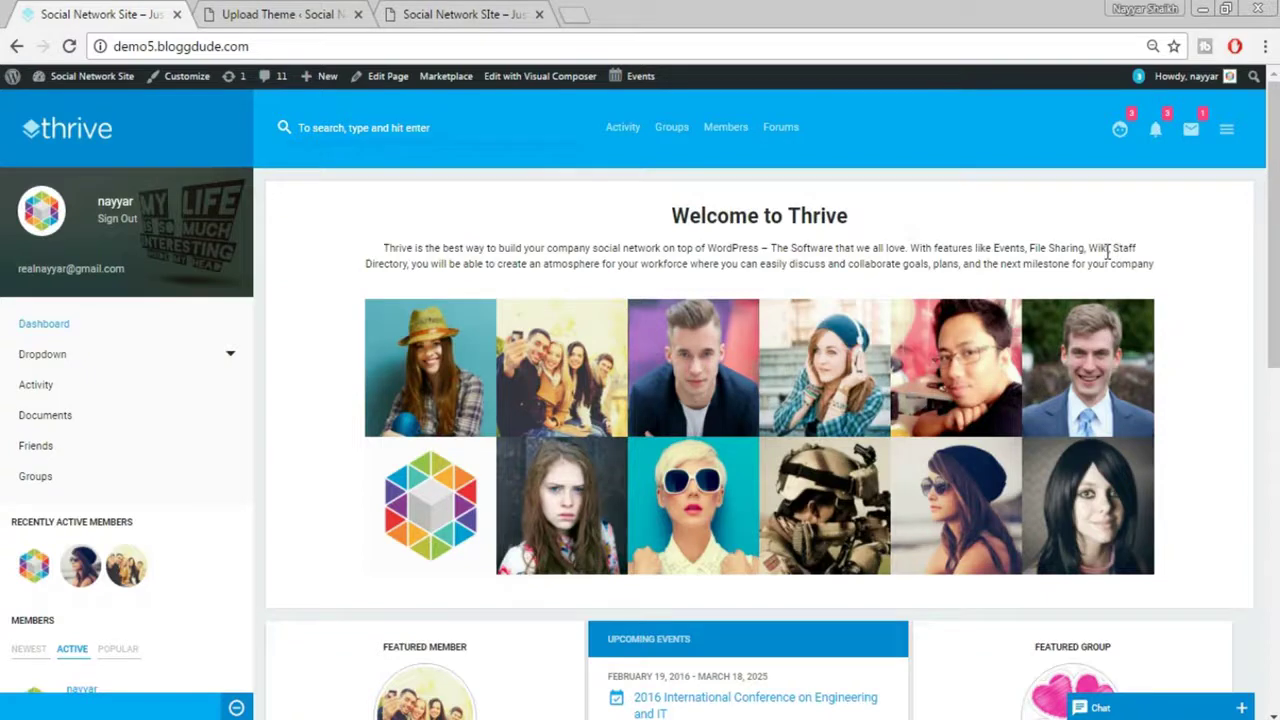
left_click(318, 14)
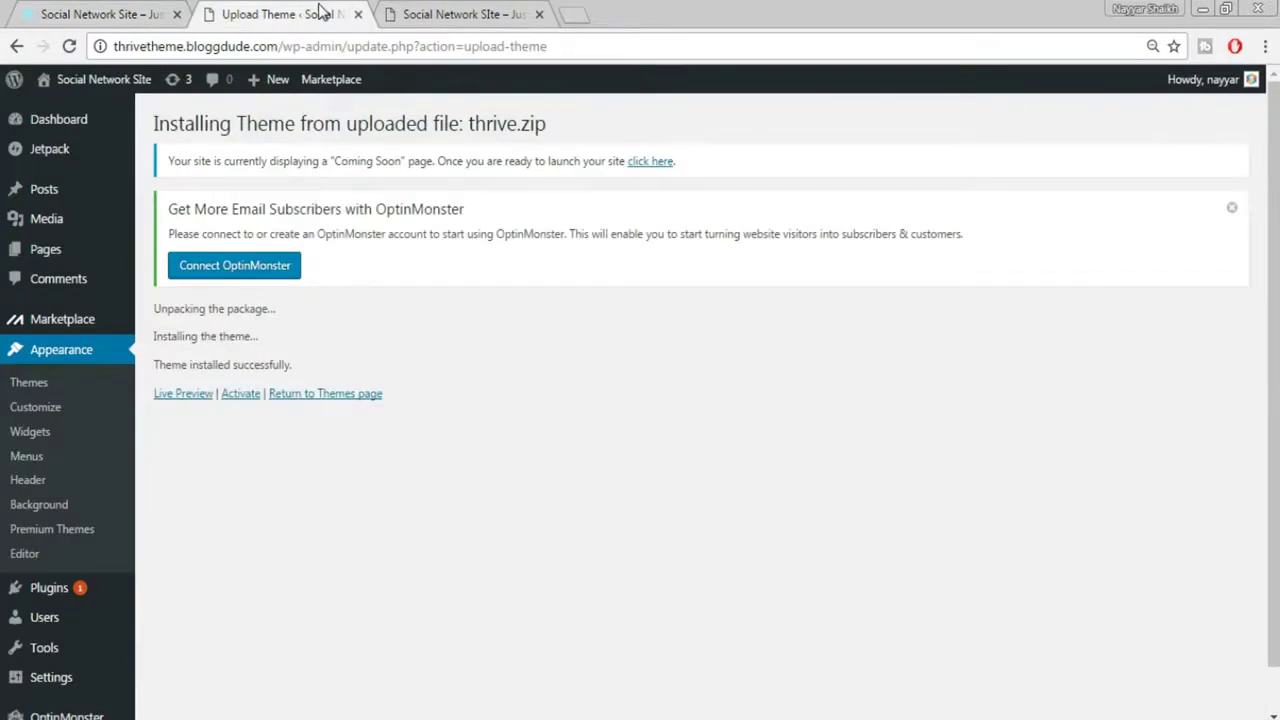
Review the install success messages and activate the Thrive theme
left_click_drag(148, 347, 286, 340)
left_click(300, 360)
left_click_drag(150, 366, 329, 363)
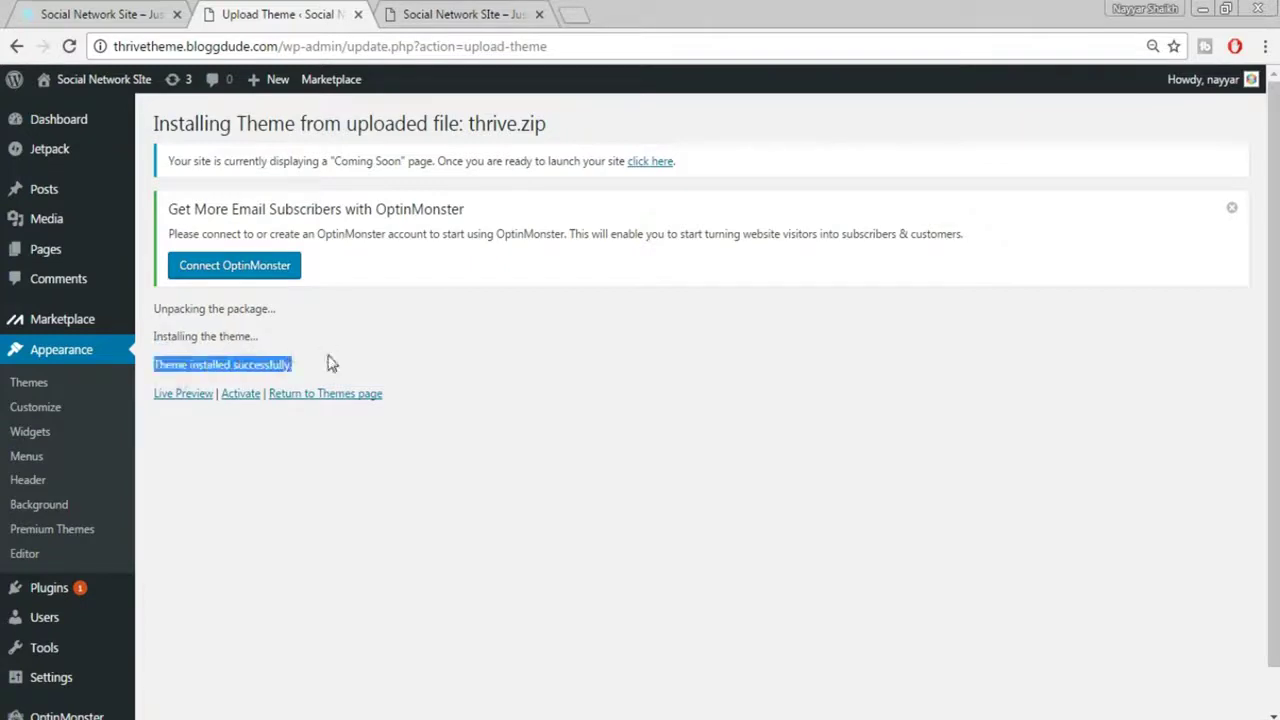
left_click(329, 363)
left_click(242, 396)
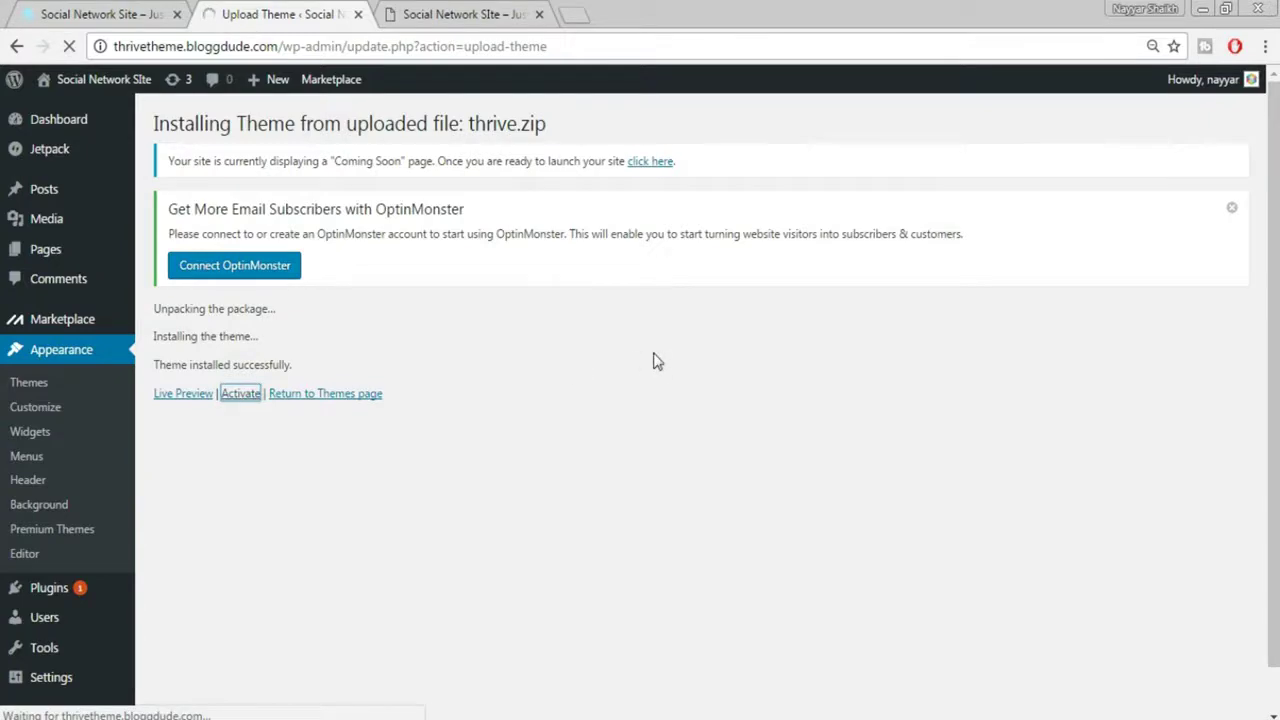
Switch to the site's front-page tab and select its address
scroll(655, 365, "down", 1)
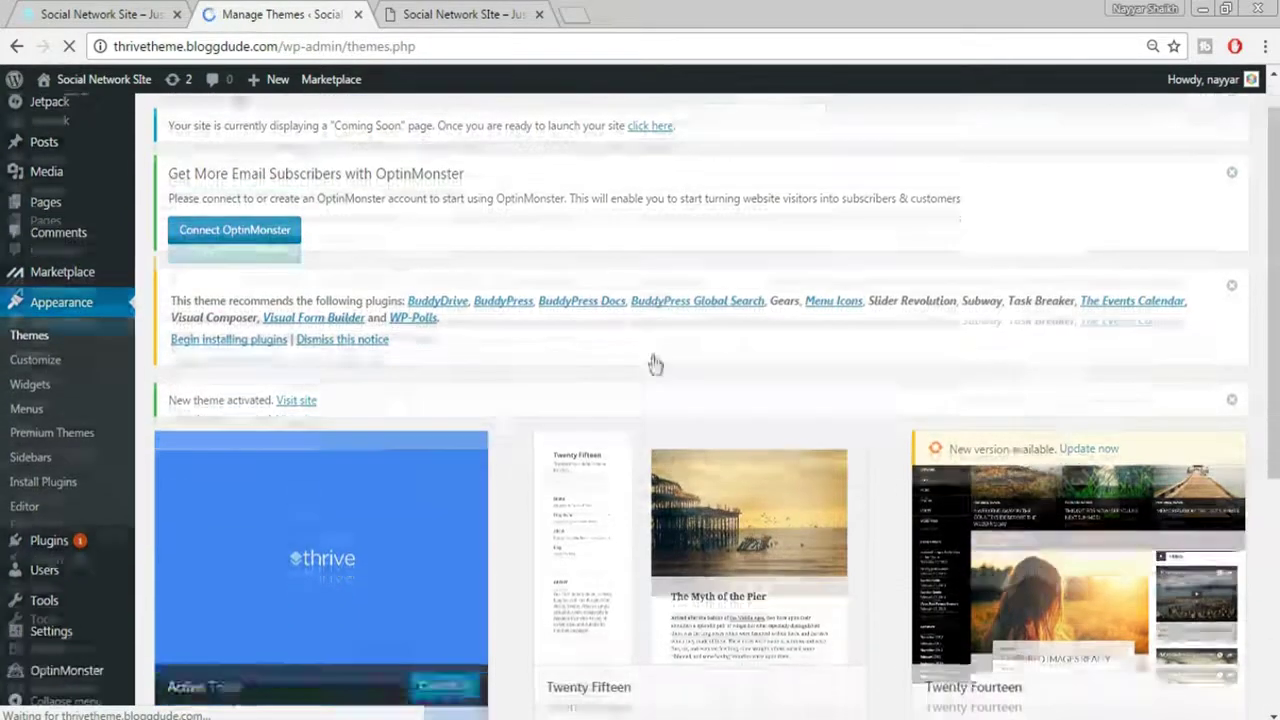
scroll(655, 365, "down", 1)
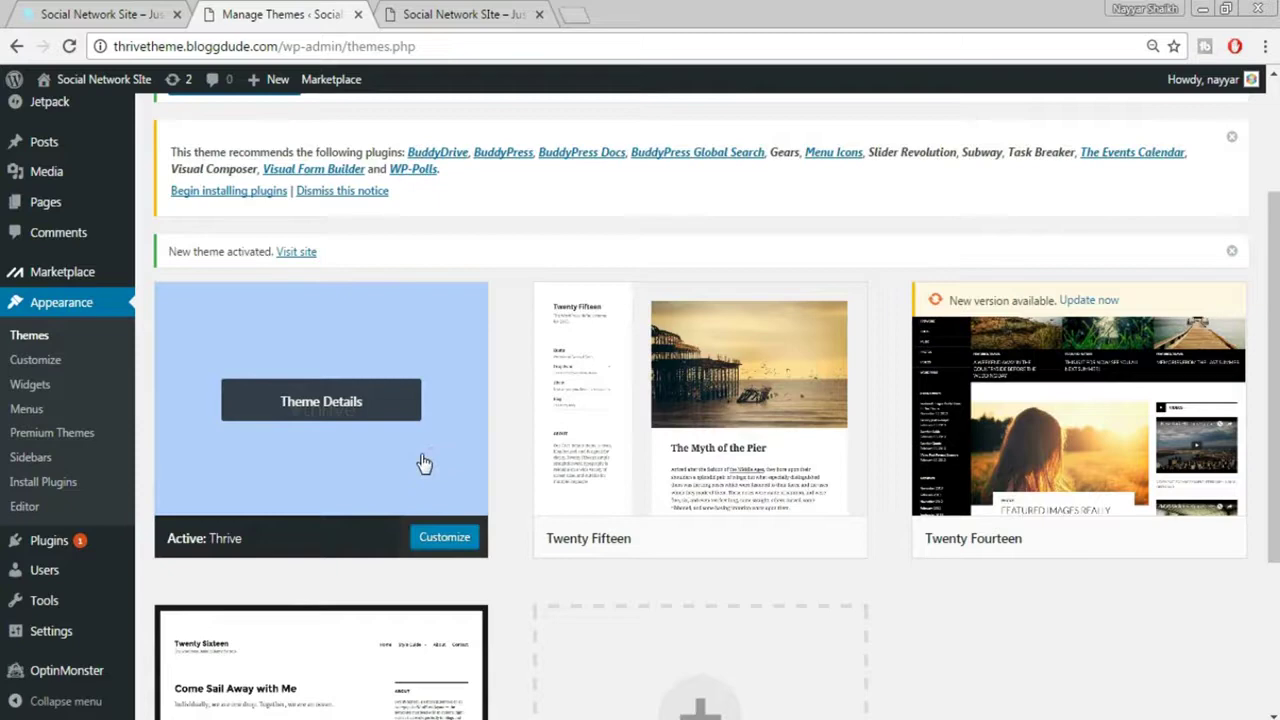
left_click(476, 15)
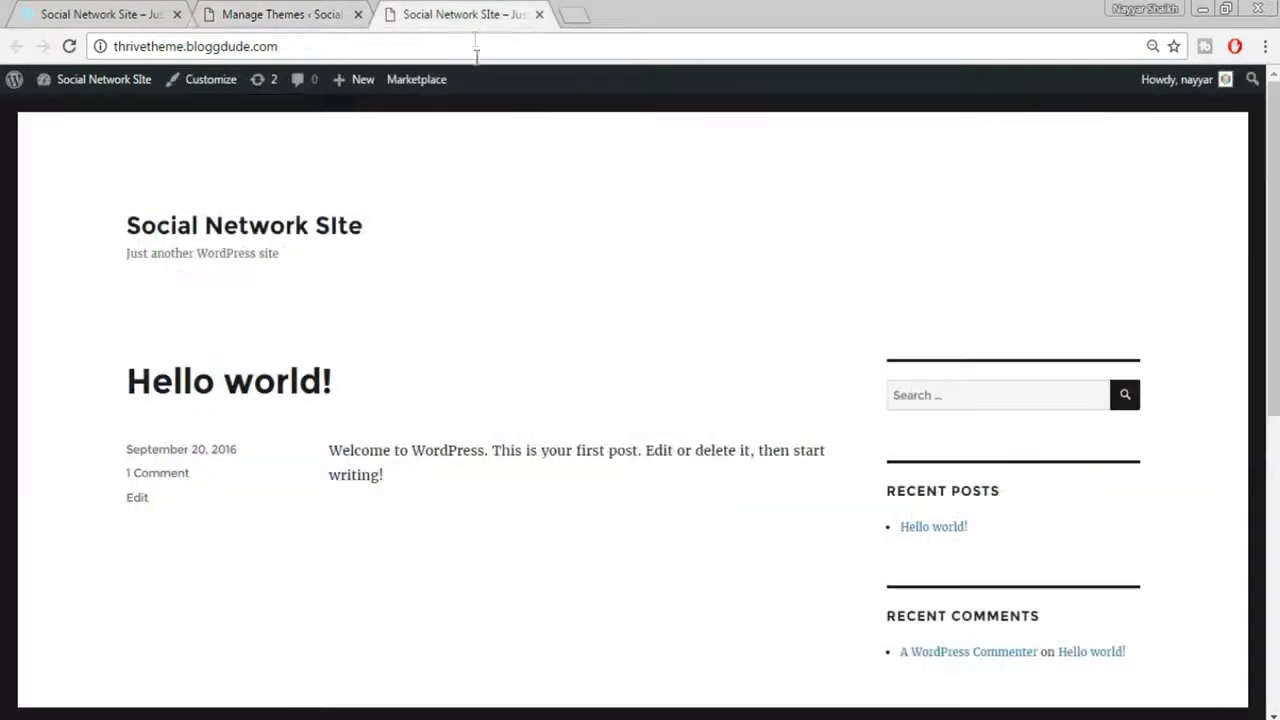
left_click(476, 47)
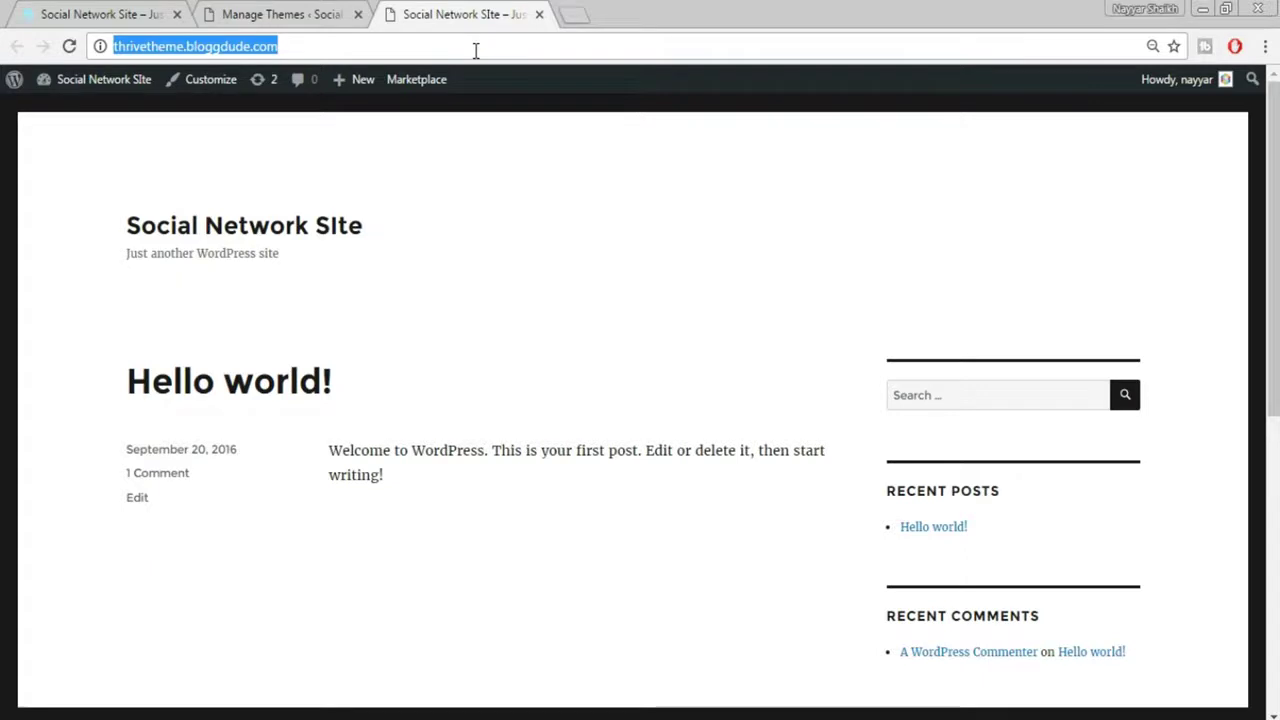
Reload the front page with Thrive, then return to the Themes admin page's plugin notice
key("Return")
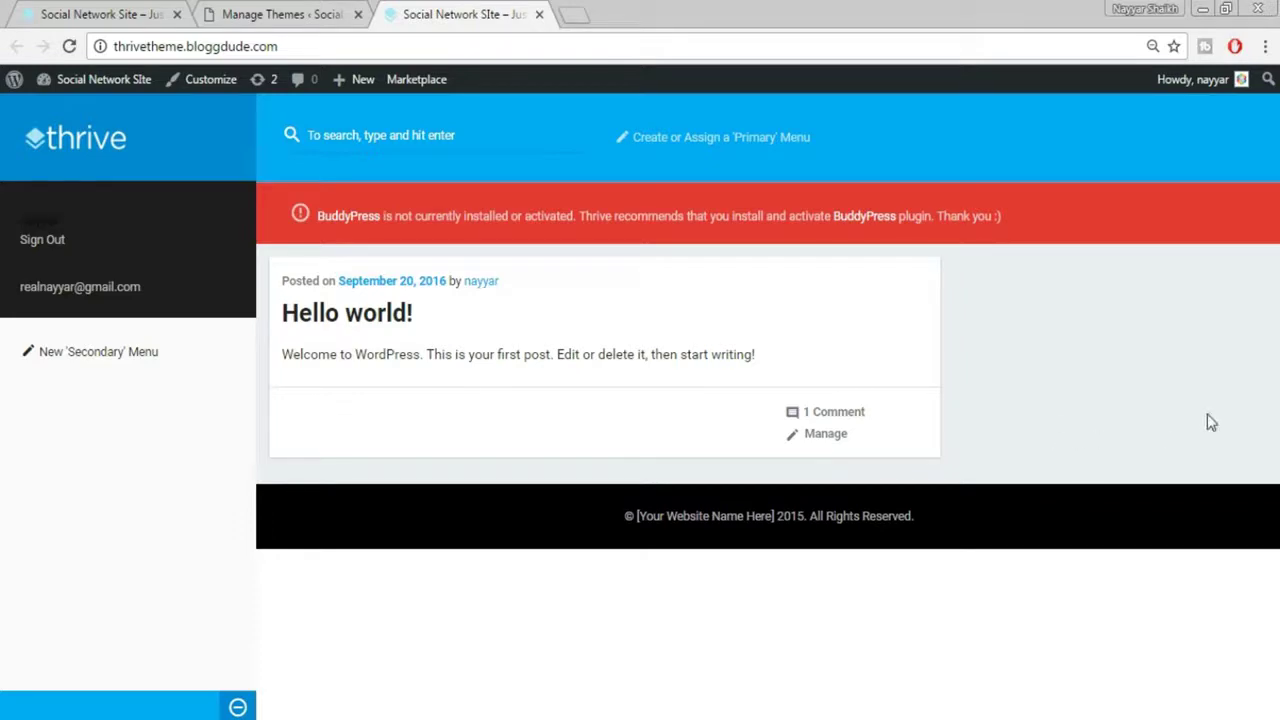
left_click(92, 14)
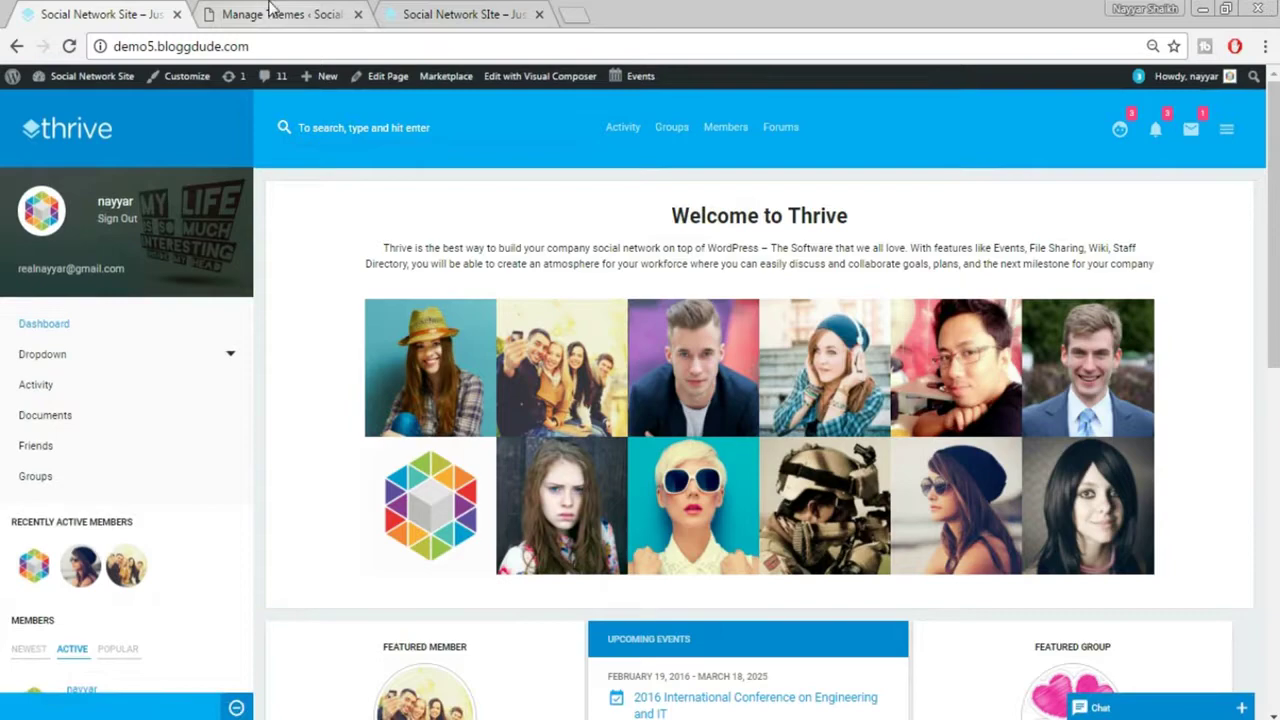
left_click(285, 14)
scroll(565, 293, "up", 2)
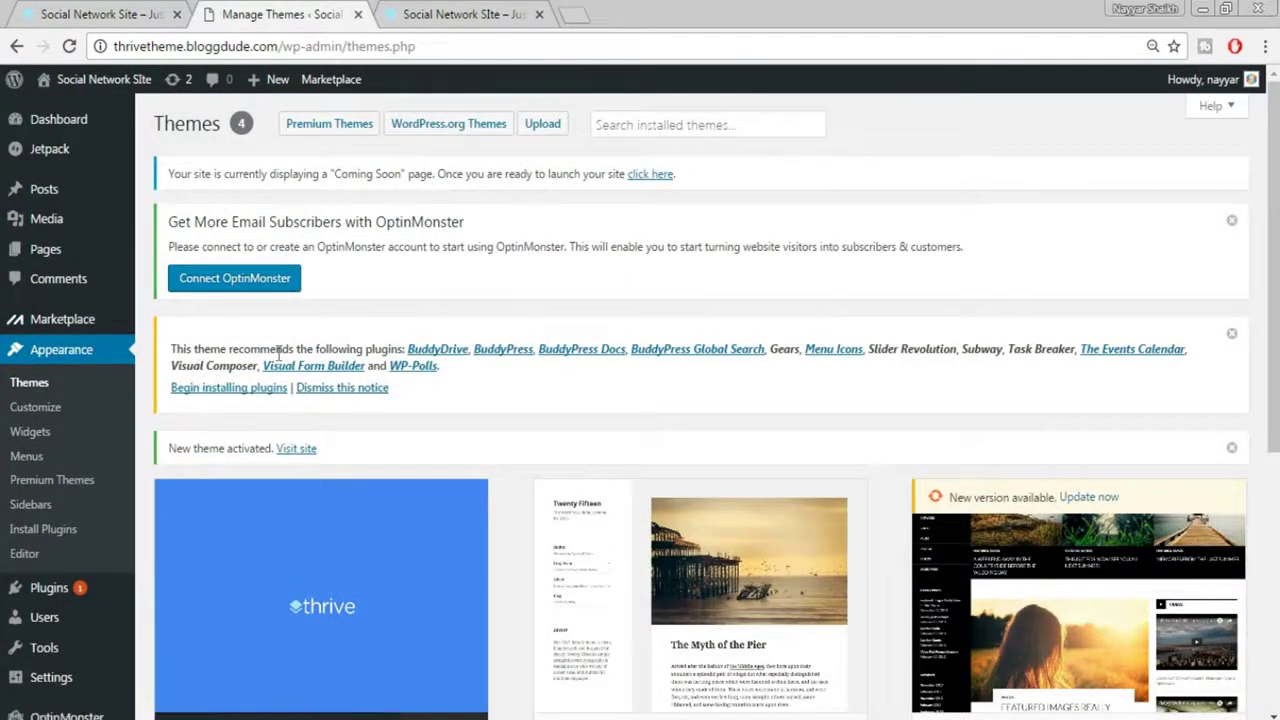
Bulk-install all 13 Thrive-recommended plugins, including BuddyPress and Visual Composer
left_click(230, 390)
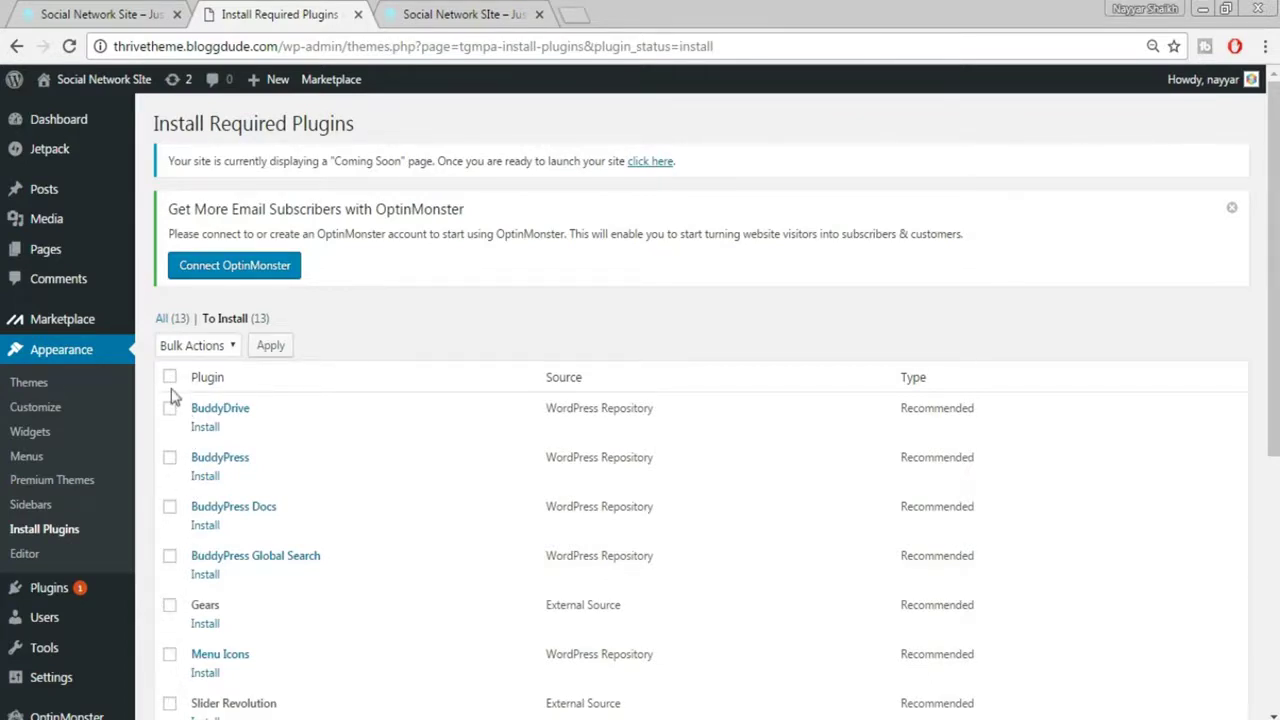
left_click(170, 378)
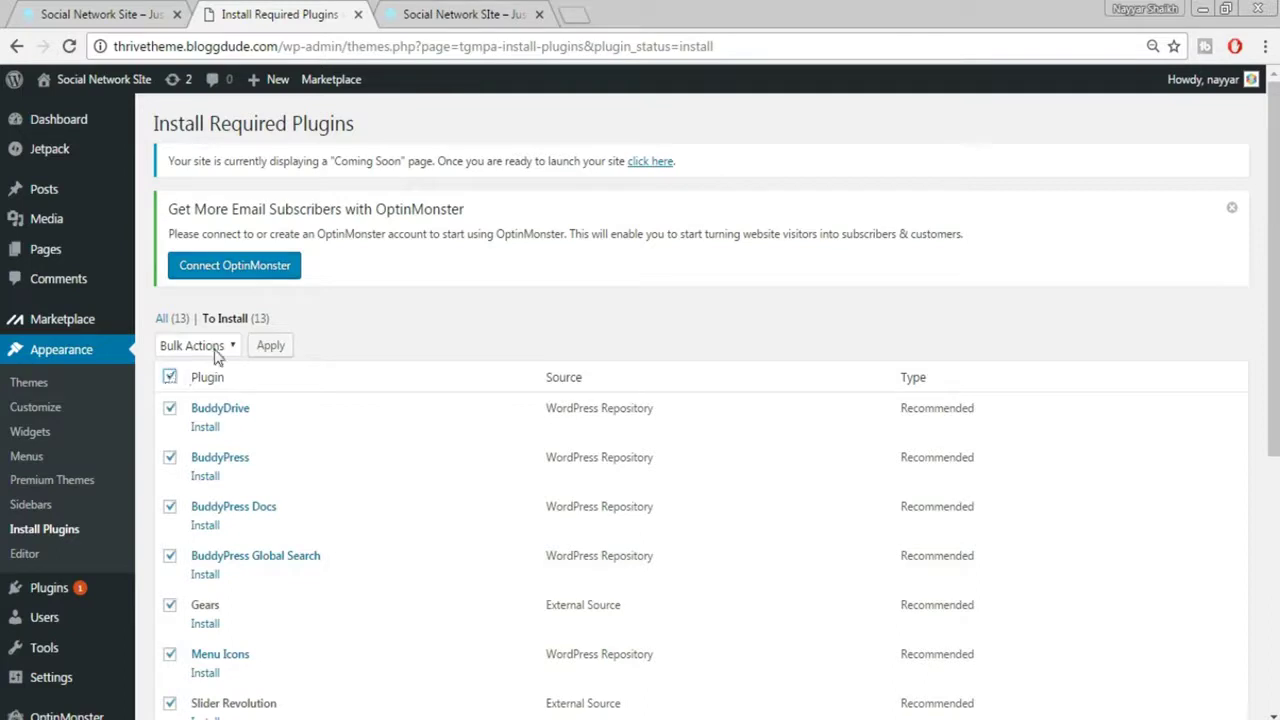
left_click(212, 352)
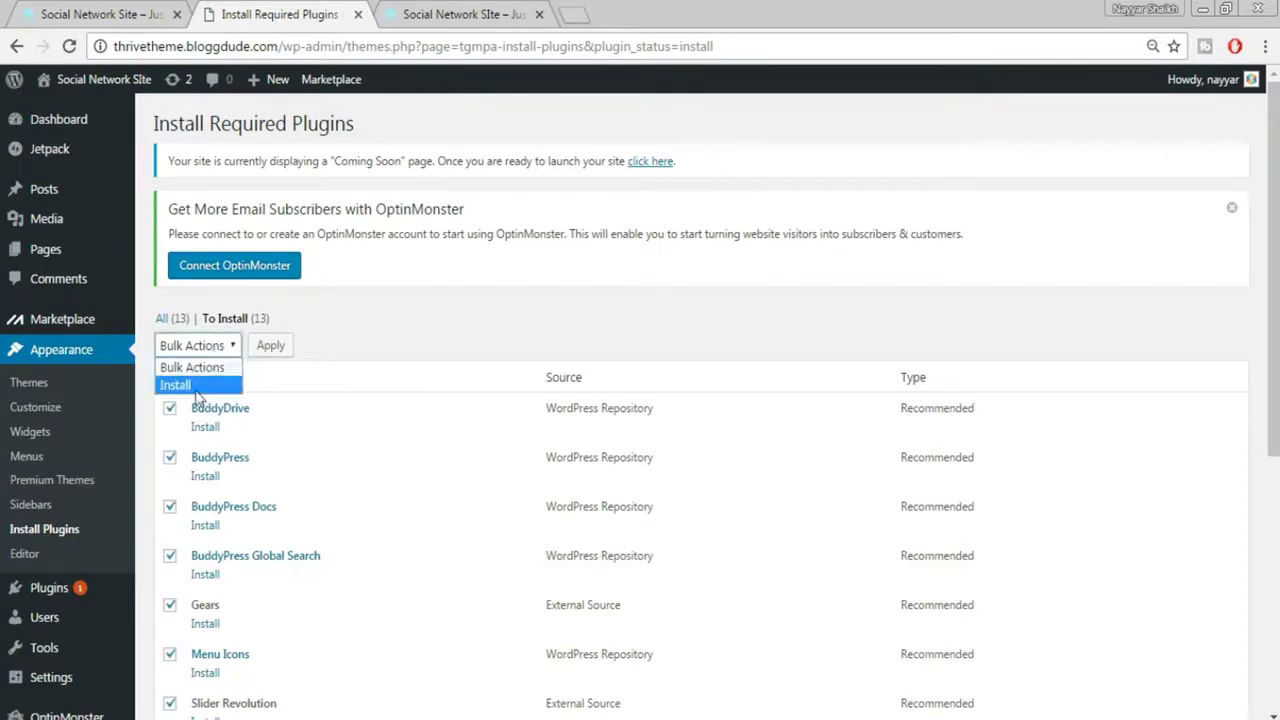
left_click(180, 386)
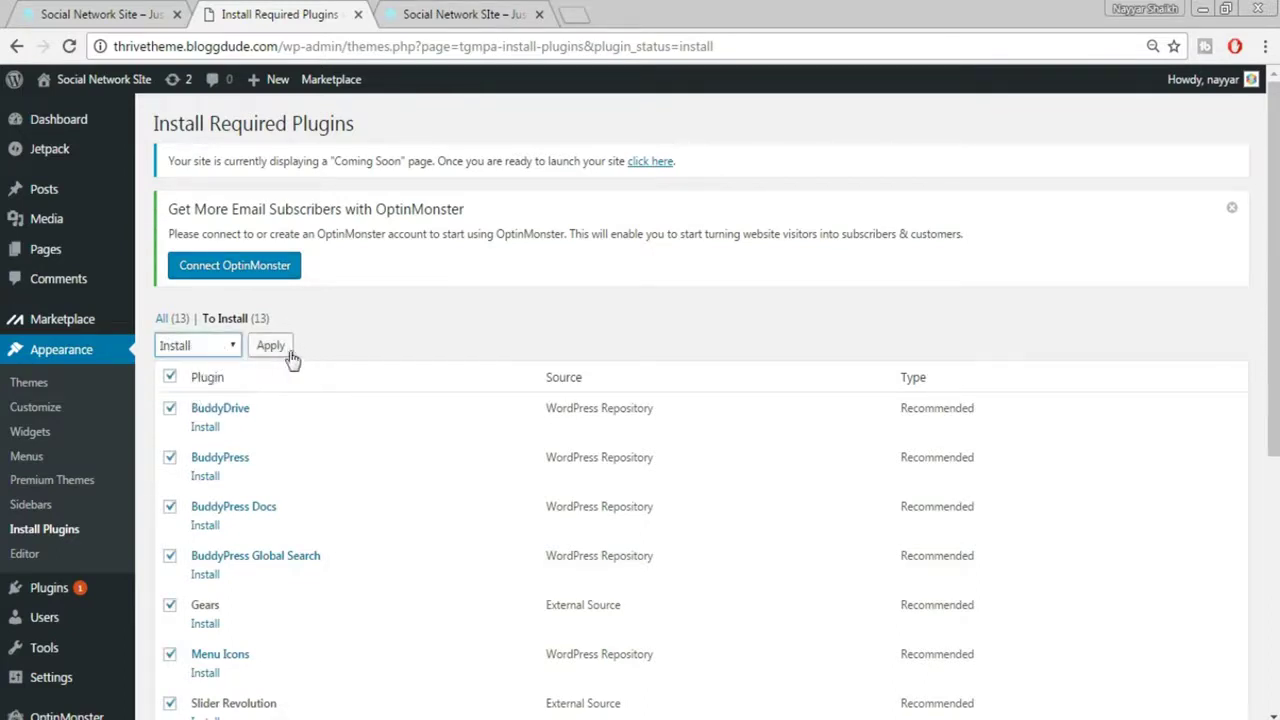
left_click(282, 352)
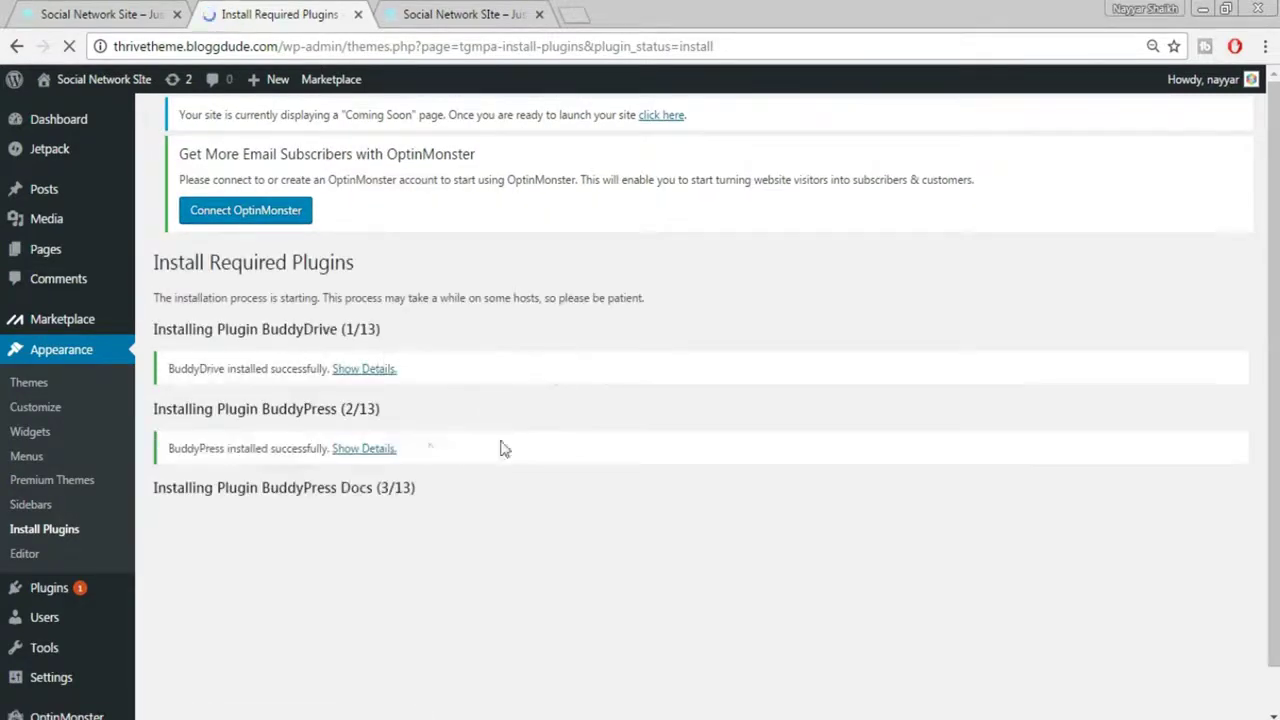
scroll(553, 513, "down", 1)
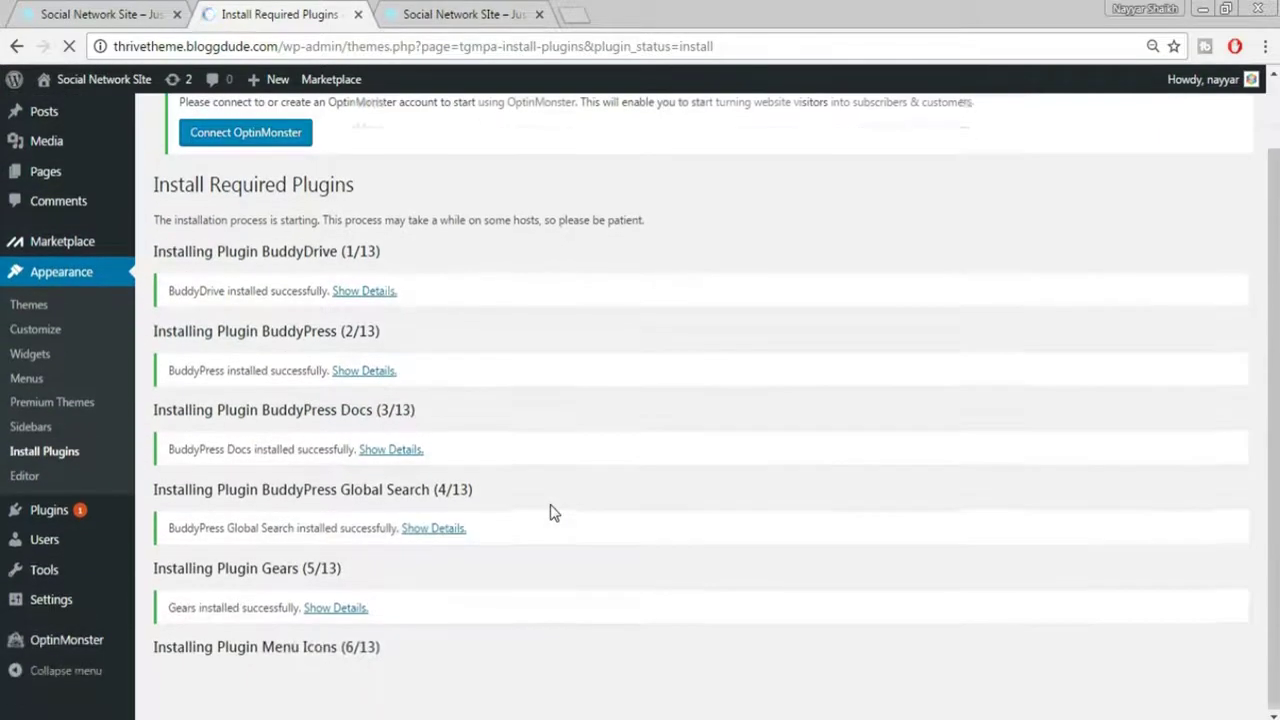
scroll(553, 513, "down", 1)
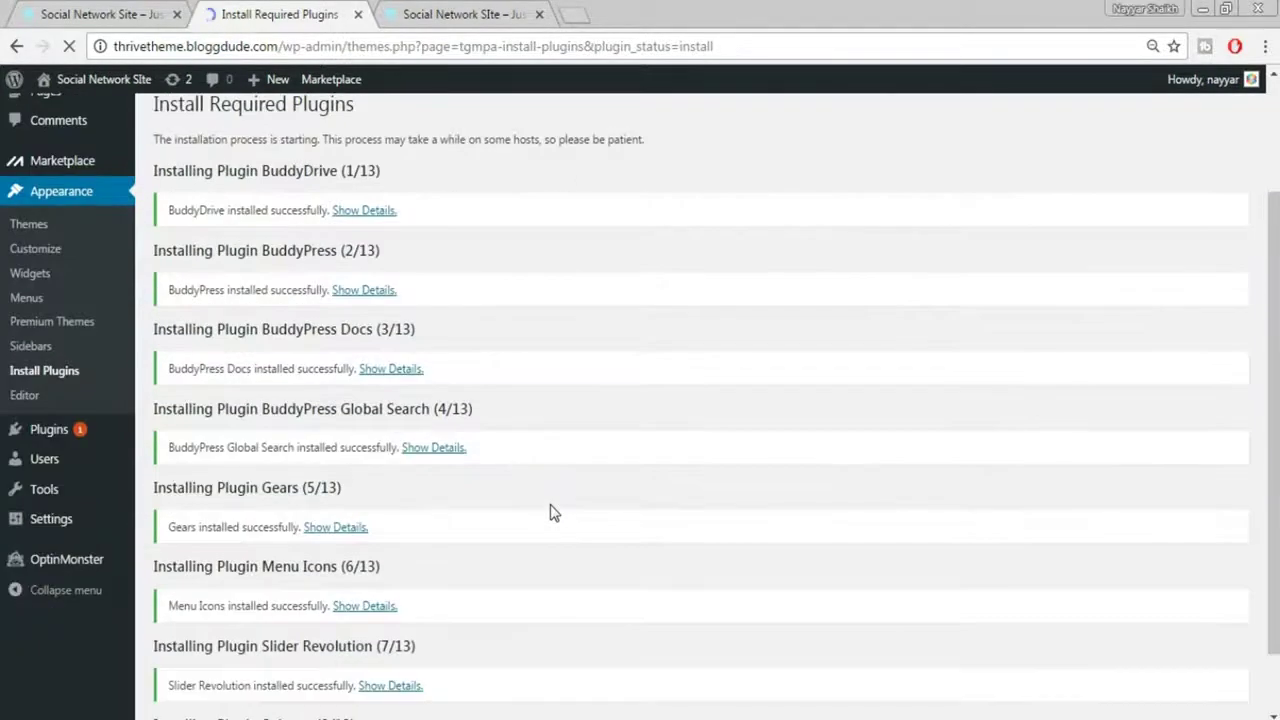
scroll(551, 511, "down", 2)
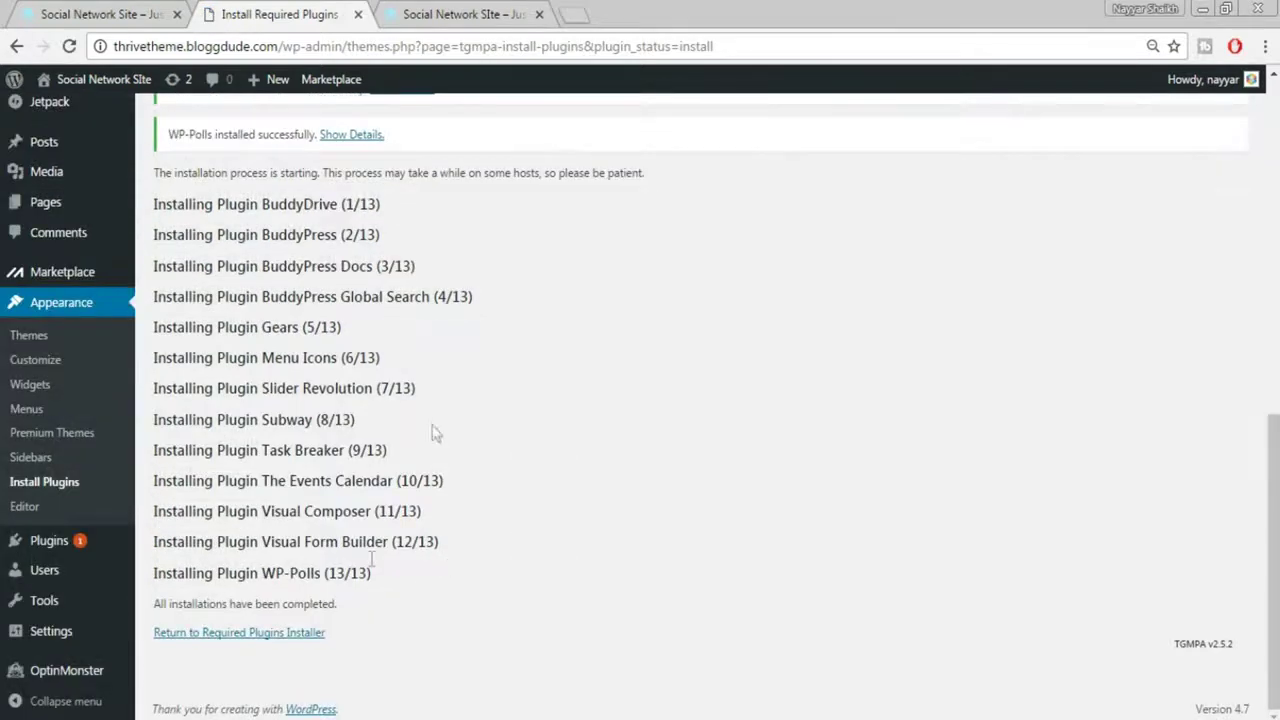
left_click(266, 633)
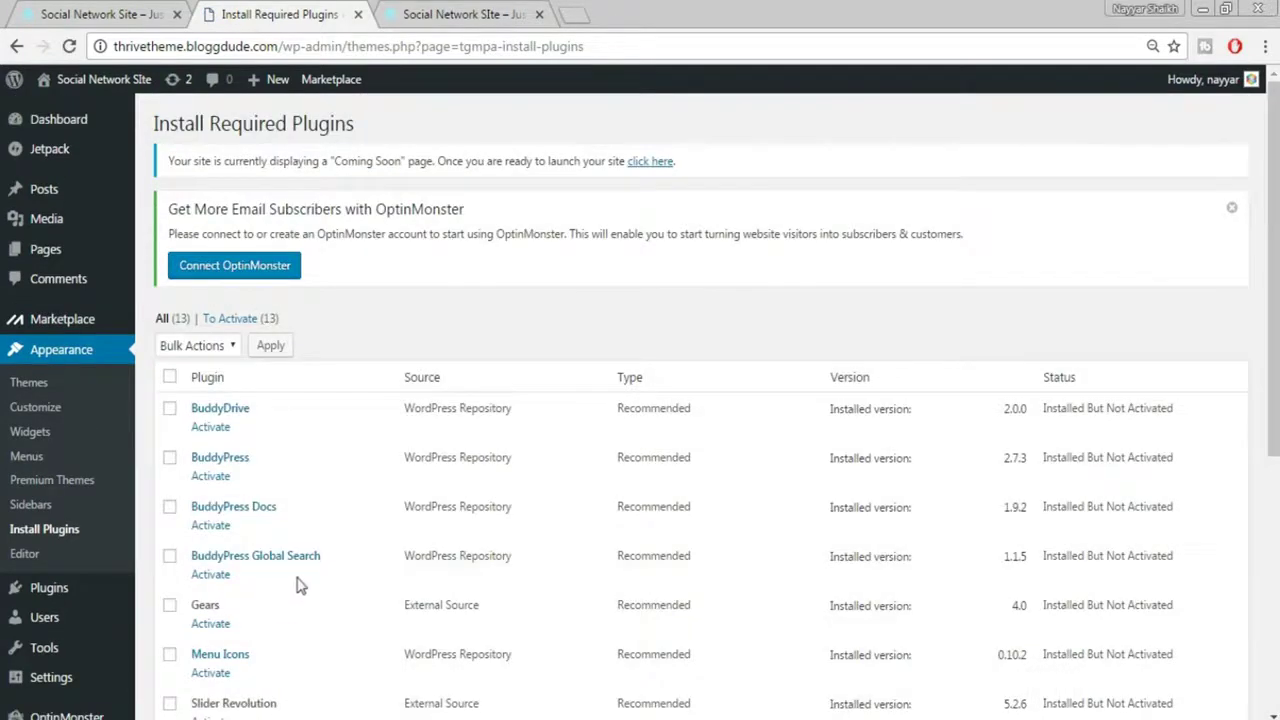
Bulk-activate all 13 installed plugins, BuddyDrive through WP-Polls, then go to the Dashboard
left_click(170, 379)
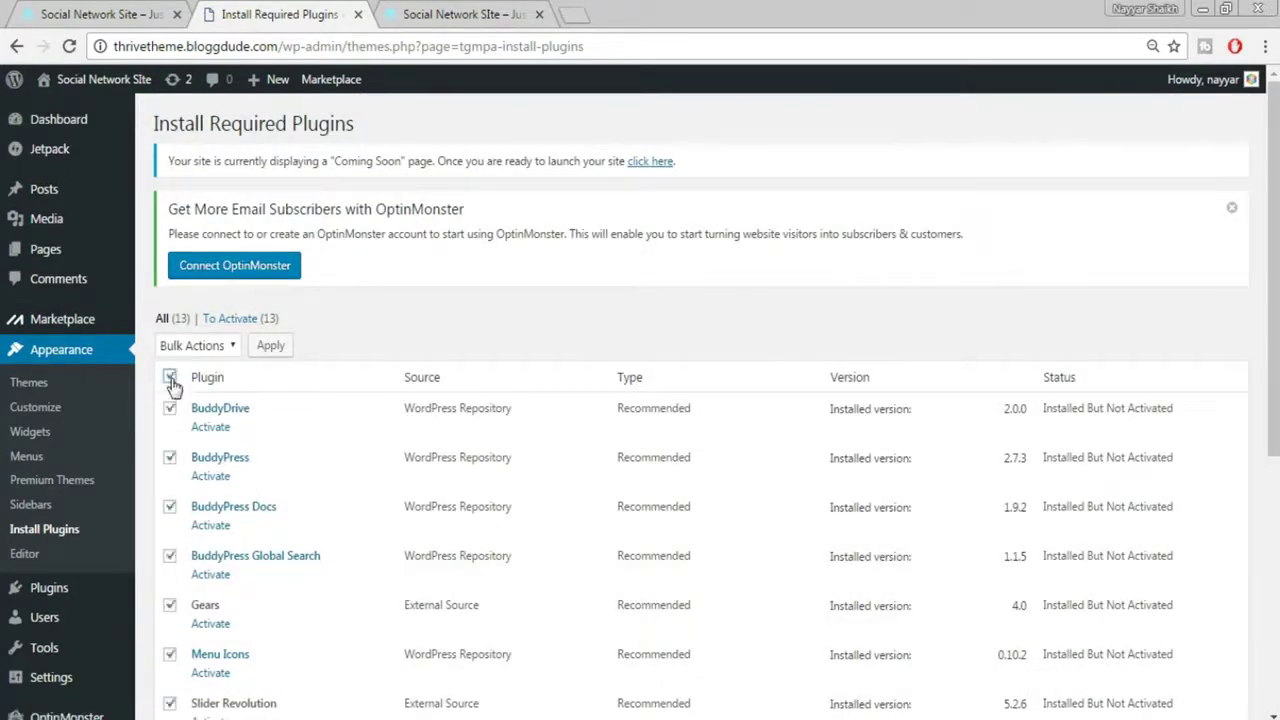
left_click(213, 346)
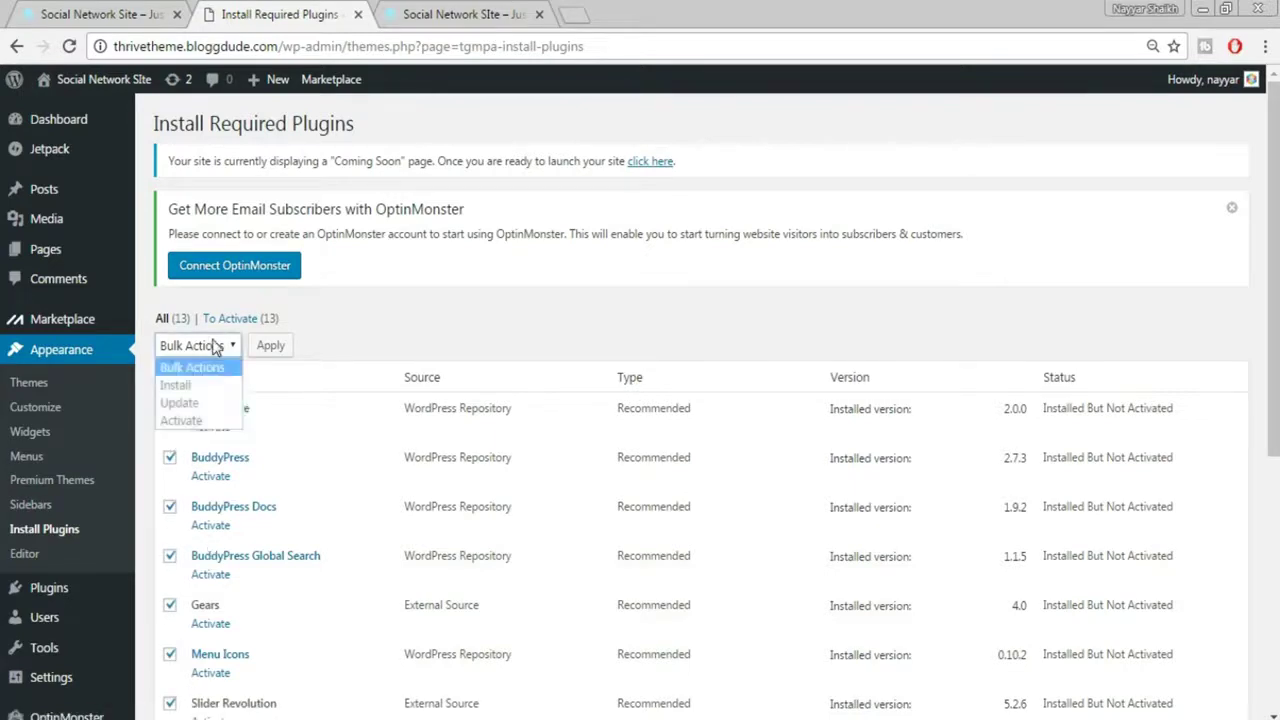
left_click(185, 421)
left_click(270, 346)
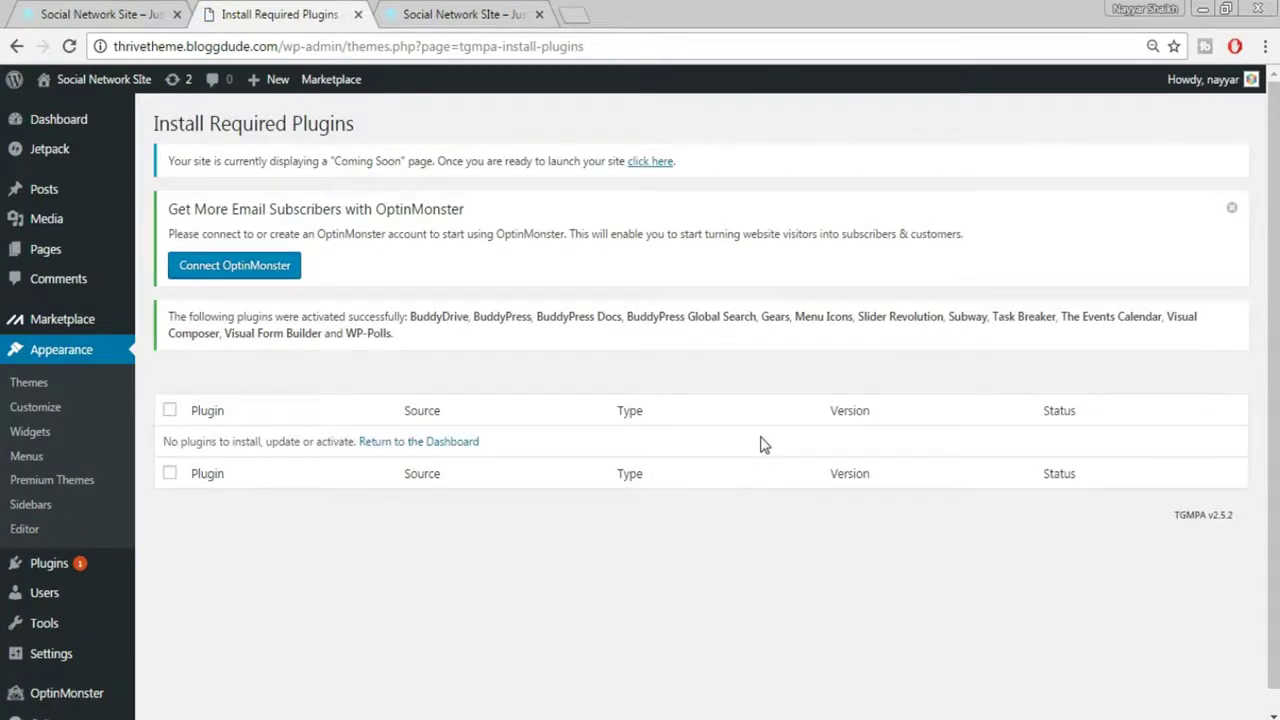
left_click(72, 119)
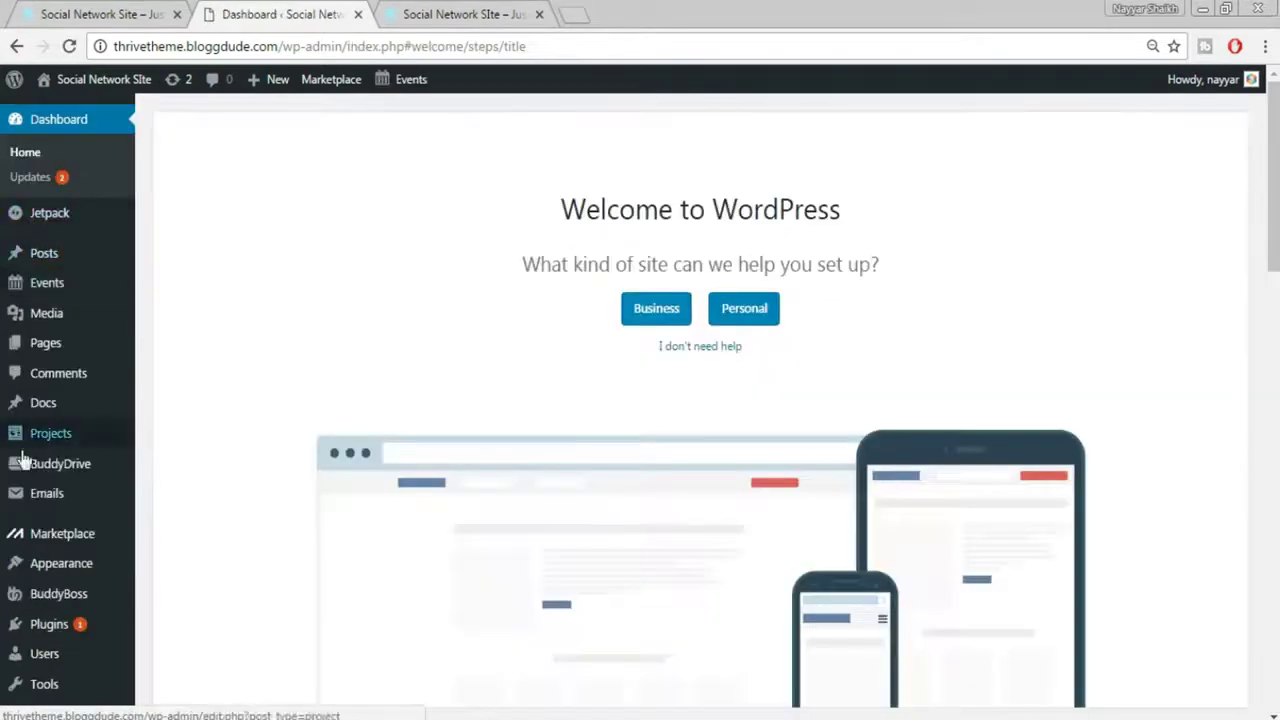
Install the WordPress importer from Tools > Import and run it
mouse_move(48, 655)
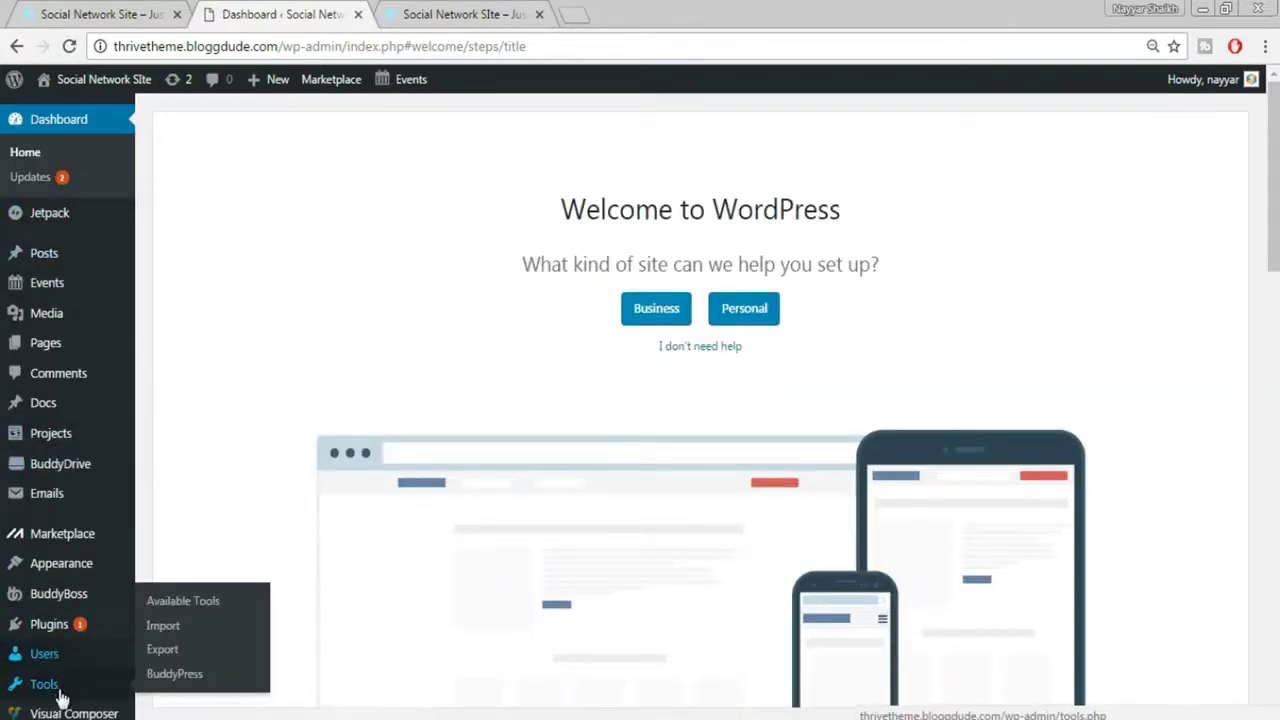
scroll(1189, 343, "down", 2)
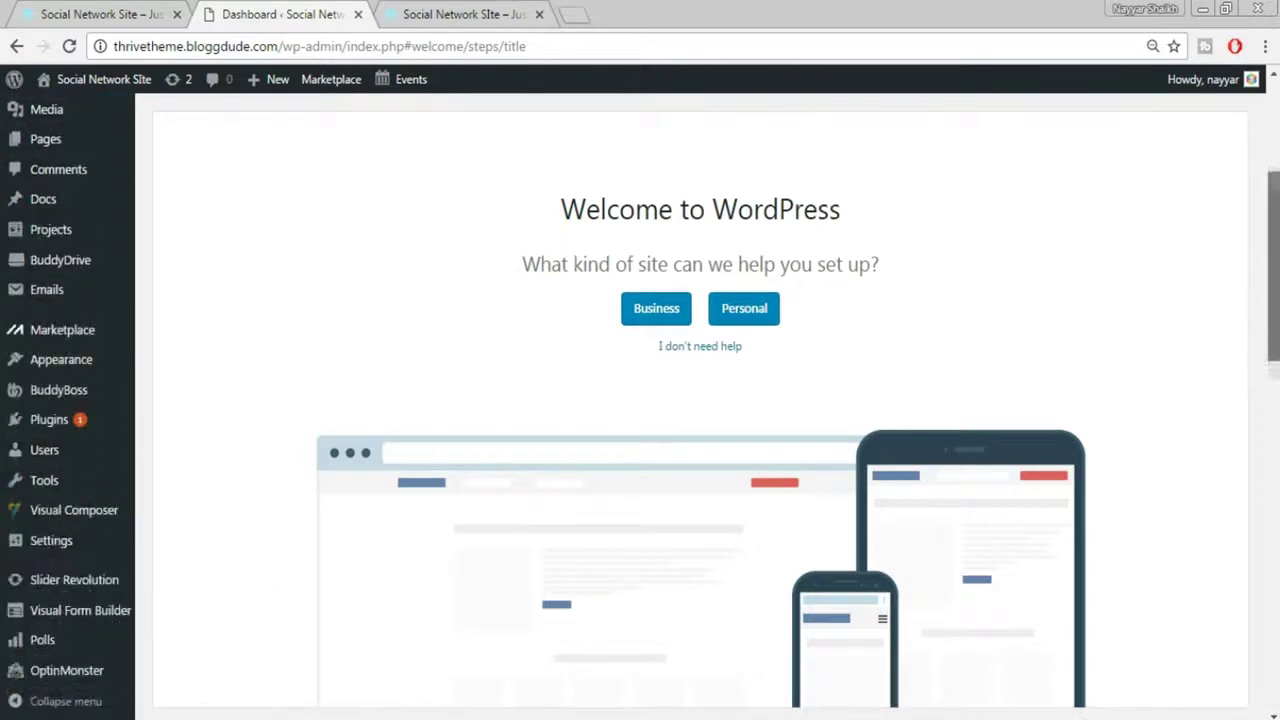
mouse_move(38, 493)
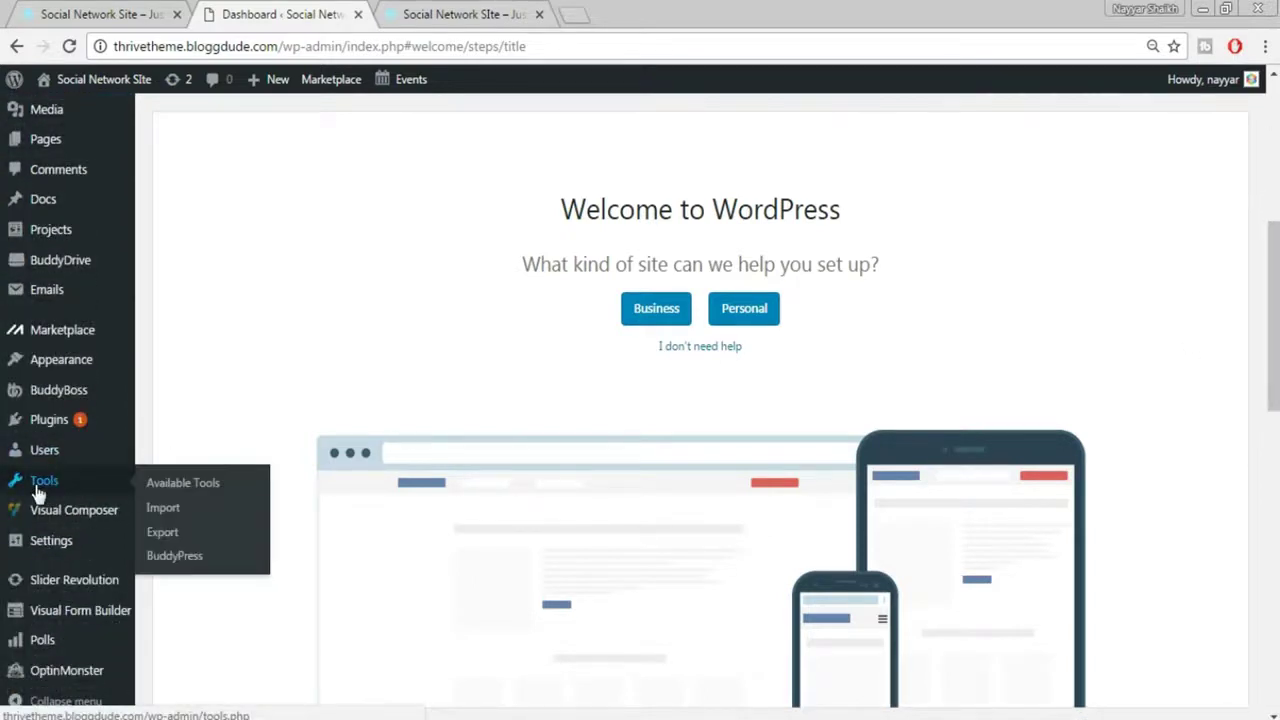
left_click(162, 514)
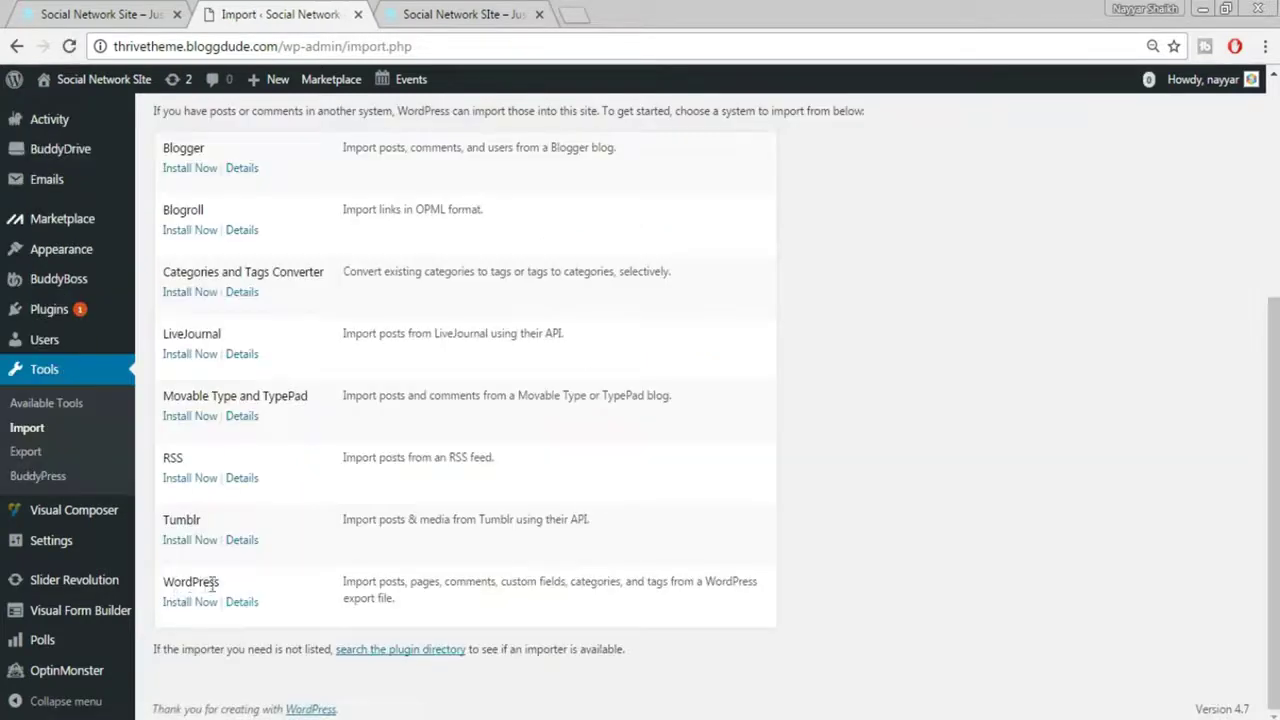
left_click(189, 603)
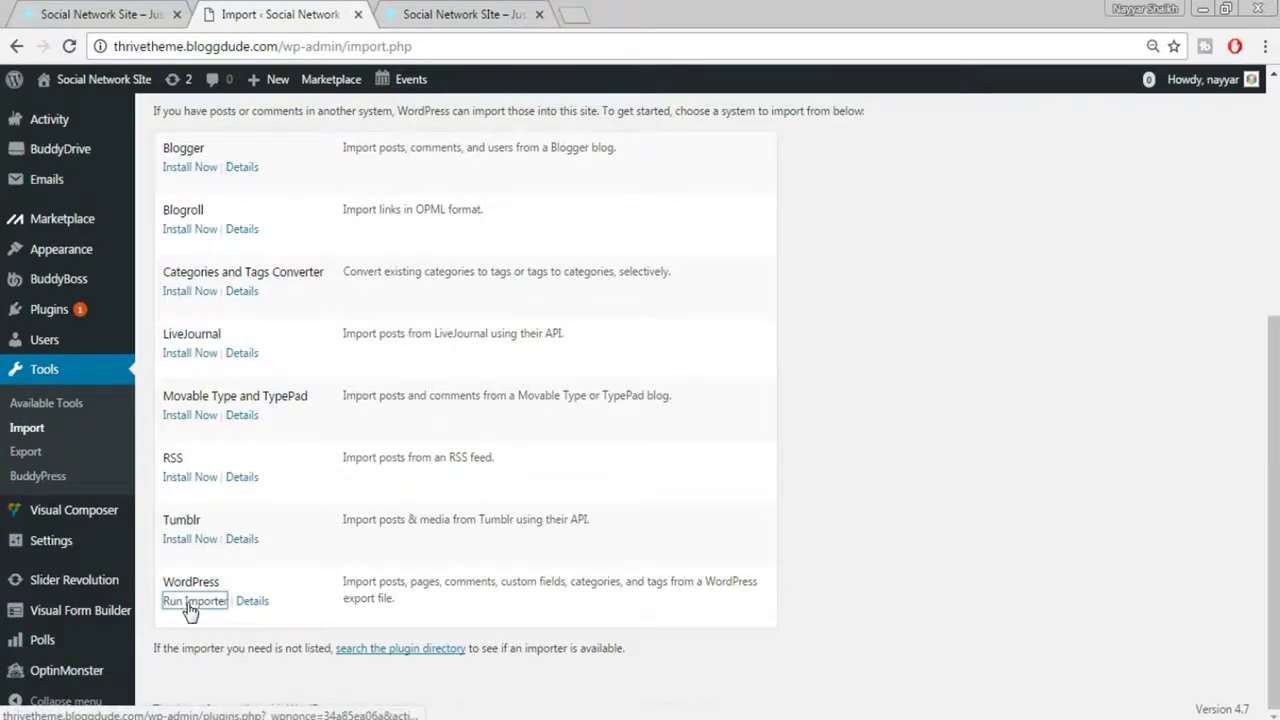
left_click(190, 604)
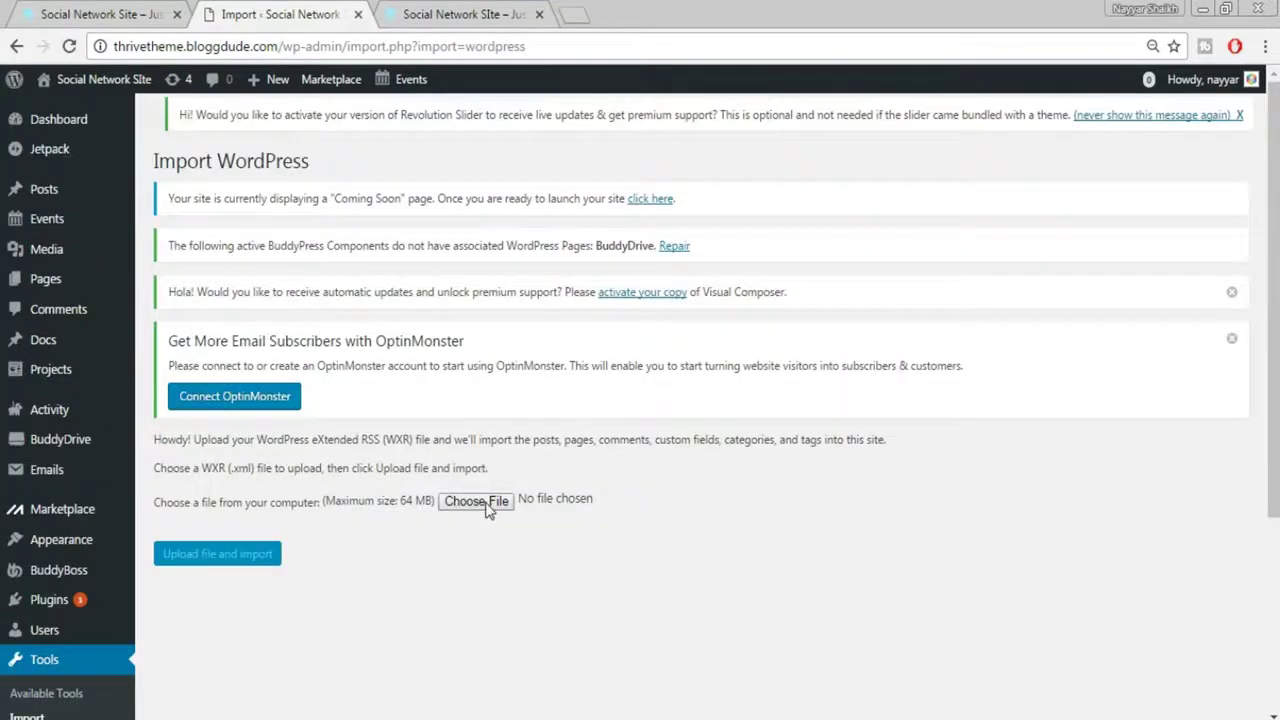
Browse to the Thrive 1.8.6 package's Resources > default folder for an export file
left_click(476, 501)
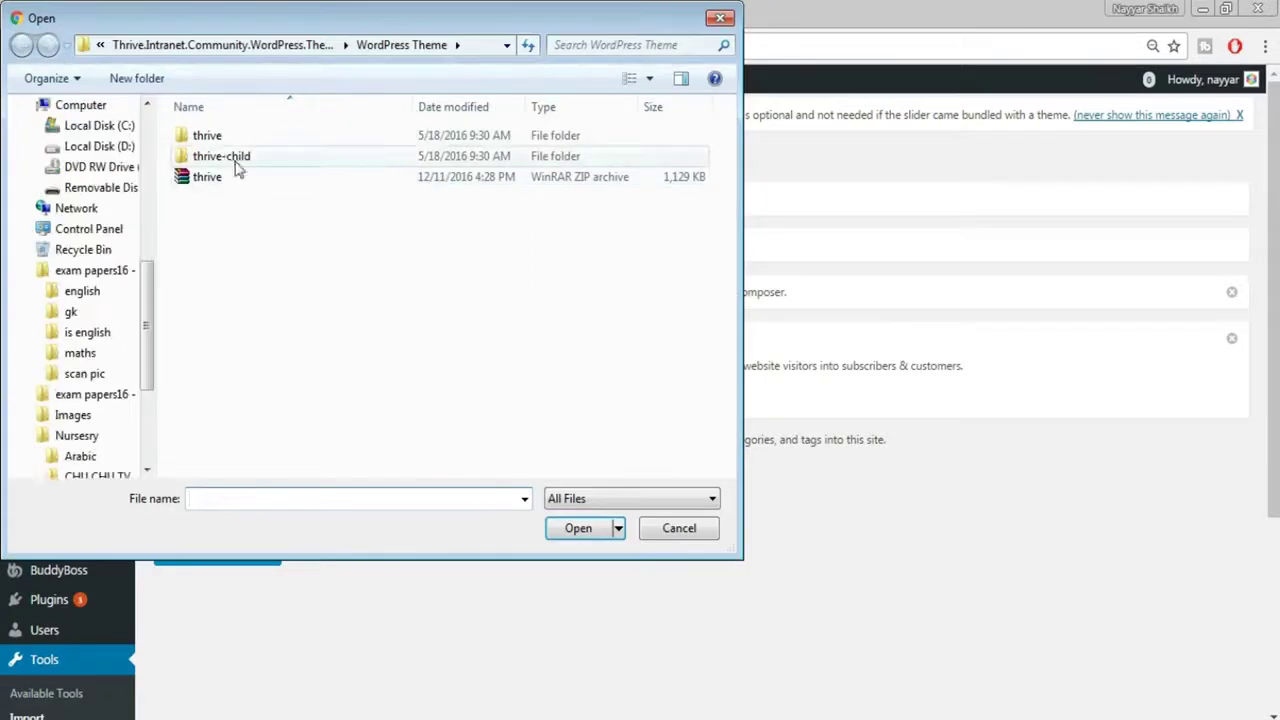
left_click(222, 45)
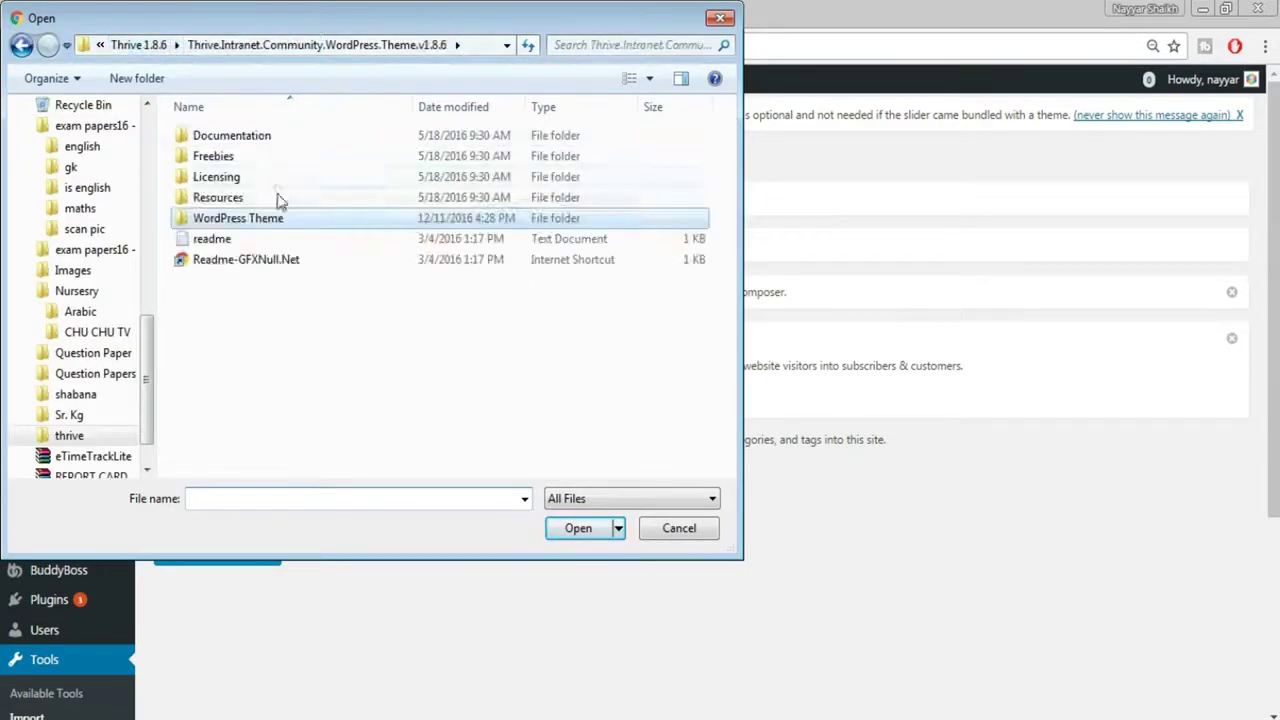
left_click(158, 45)
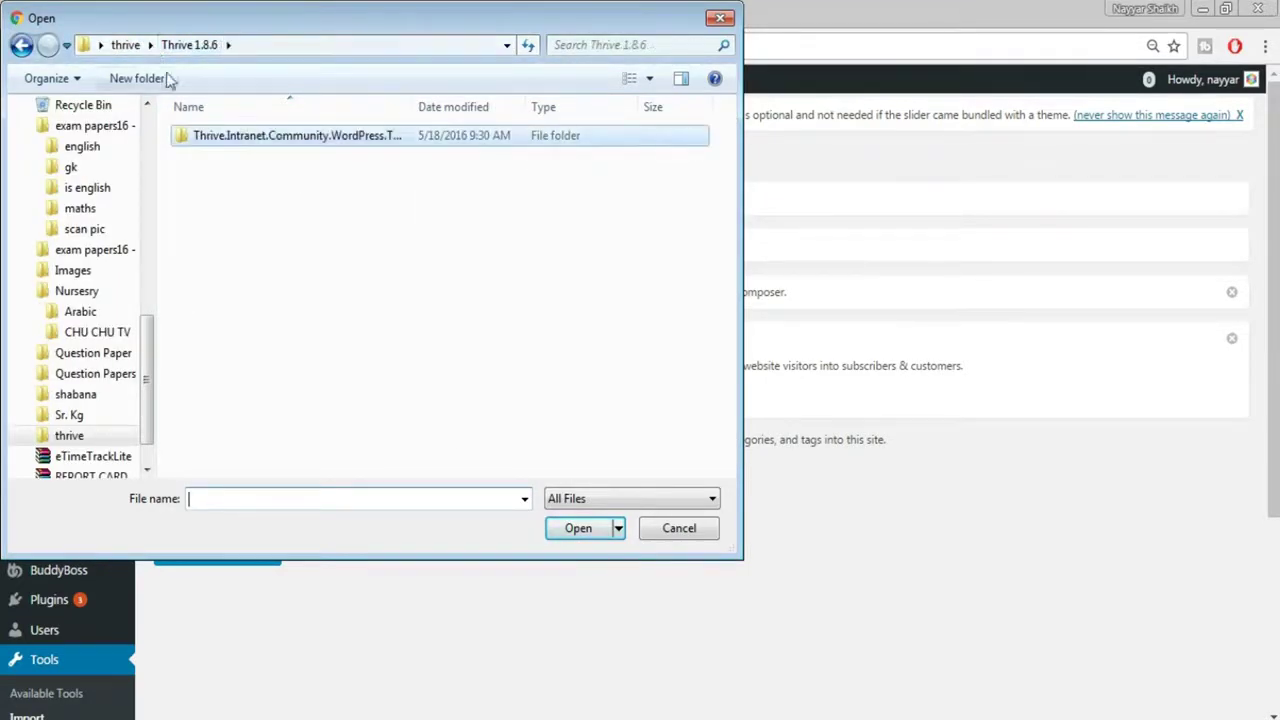
left_click(125, 45)
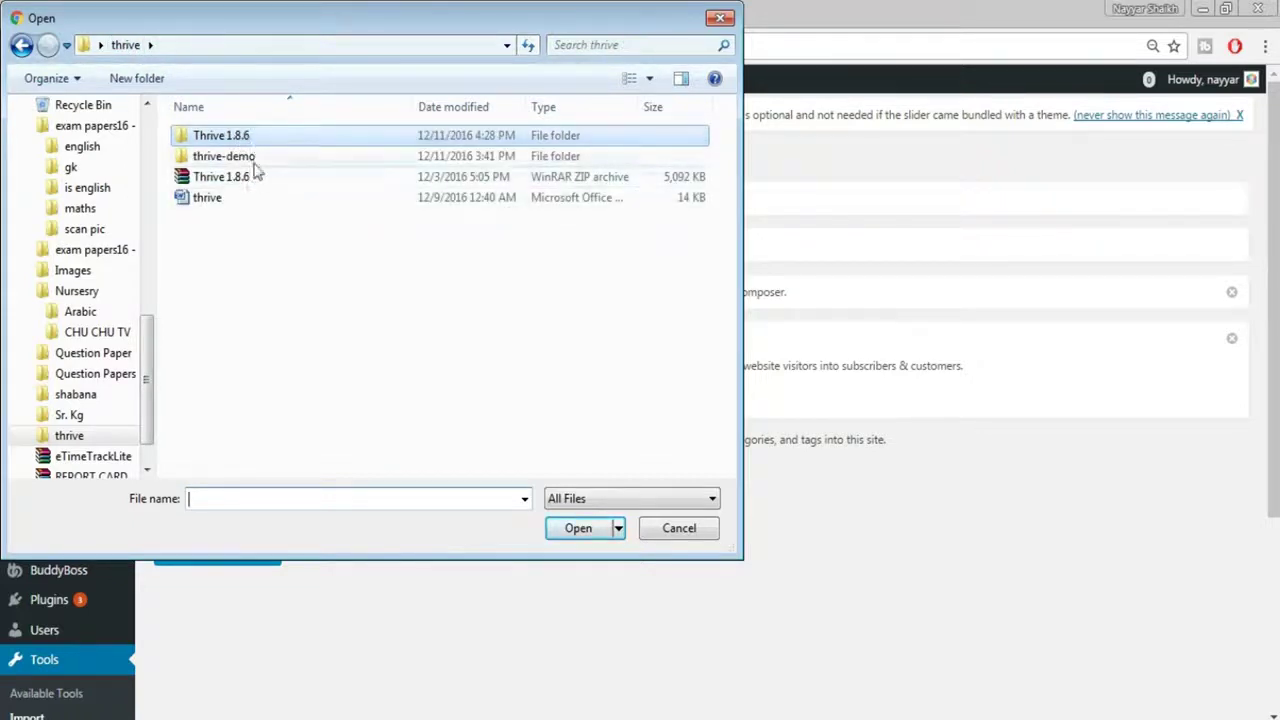
left_click(248, 180)
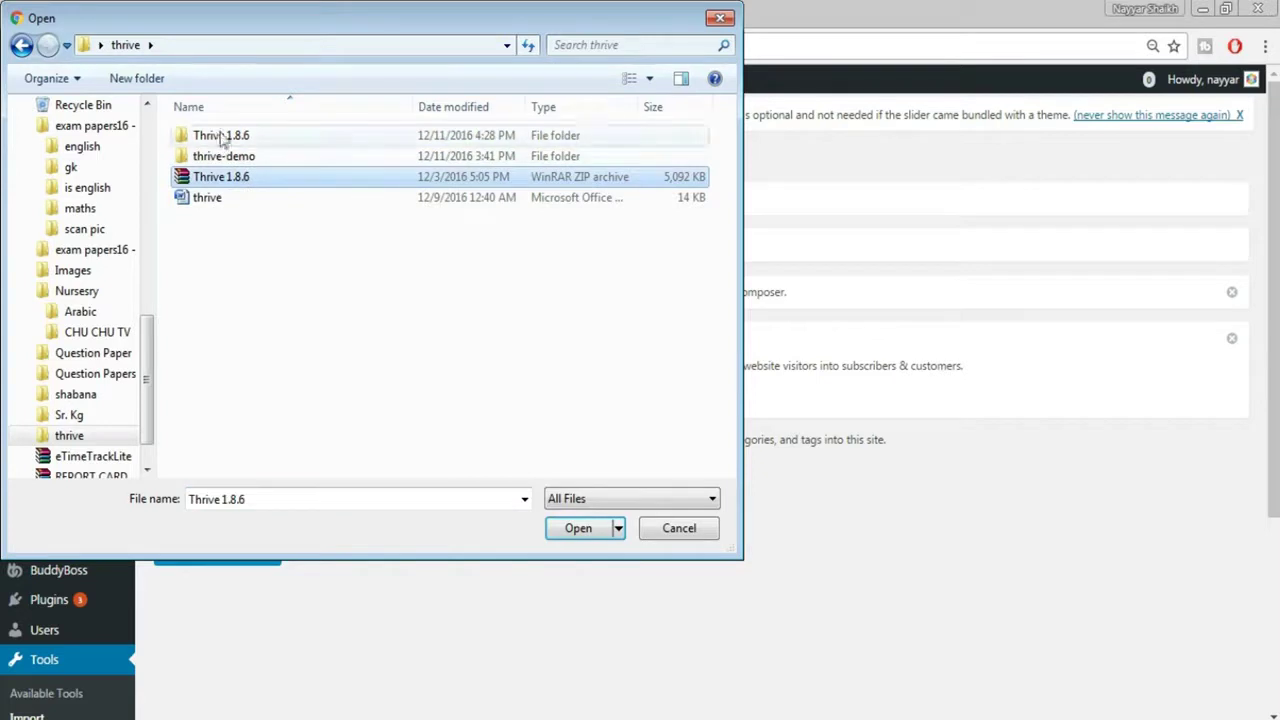
double_click(245, 137)
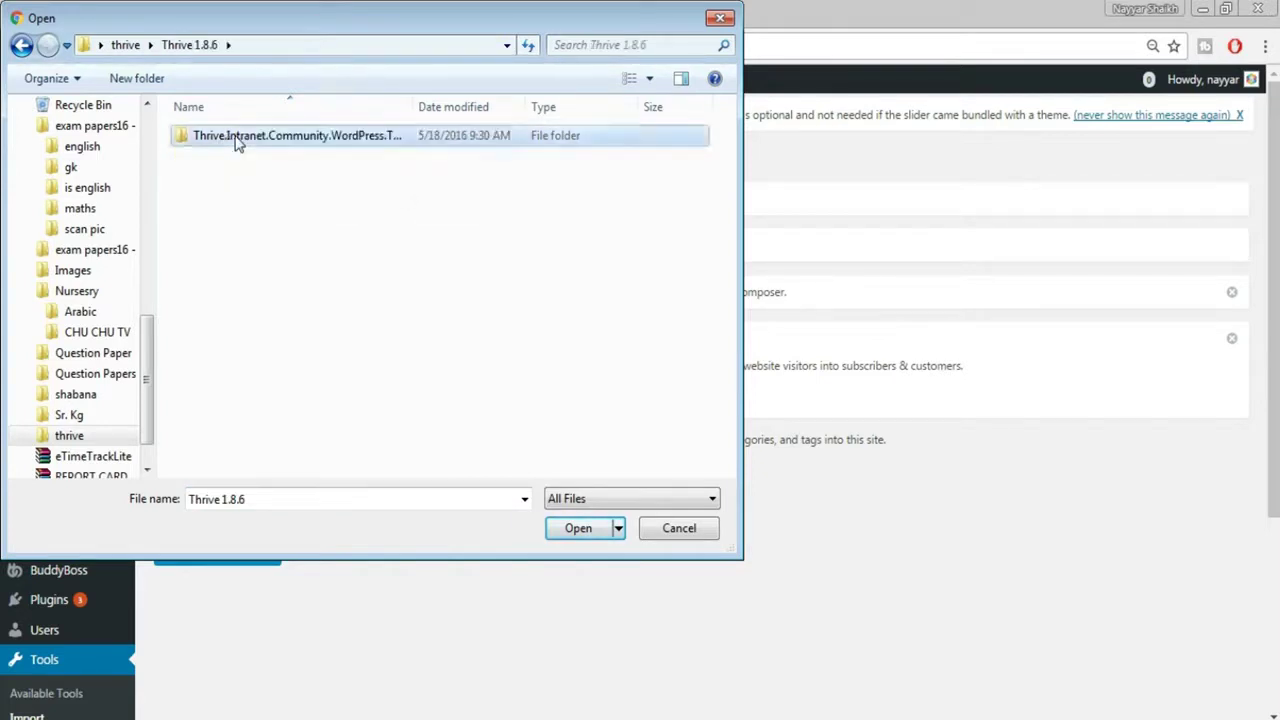
double_click(237, 140)
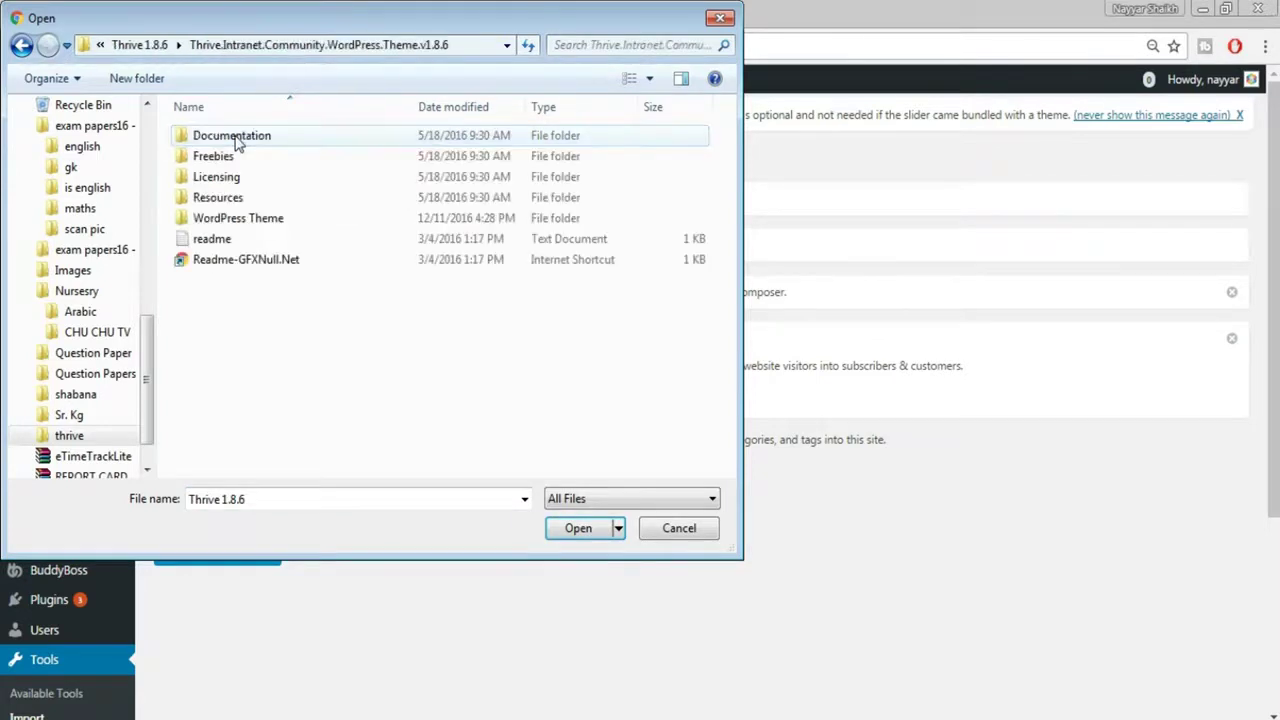
double_click(254, 200)
double_click(248, 157)
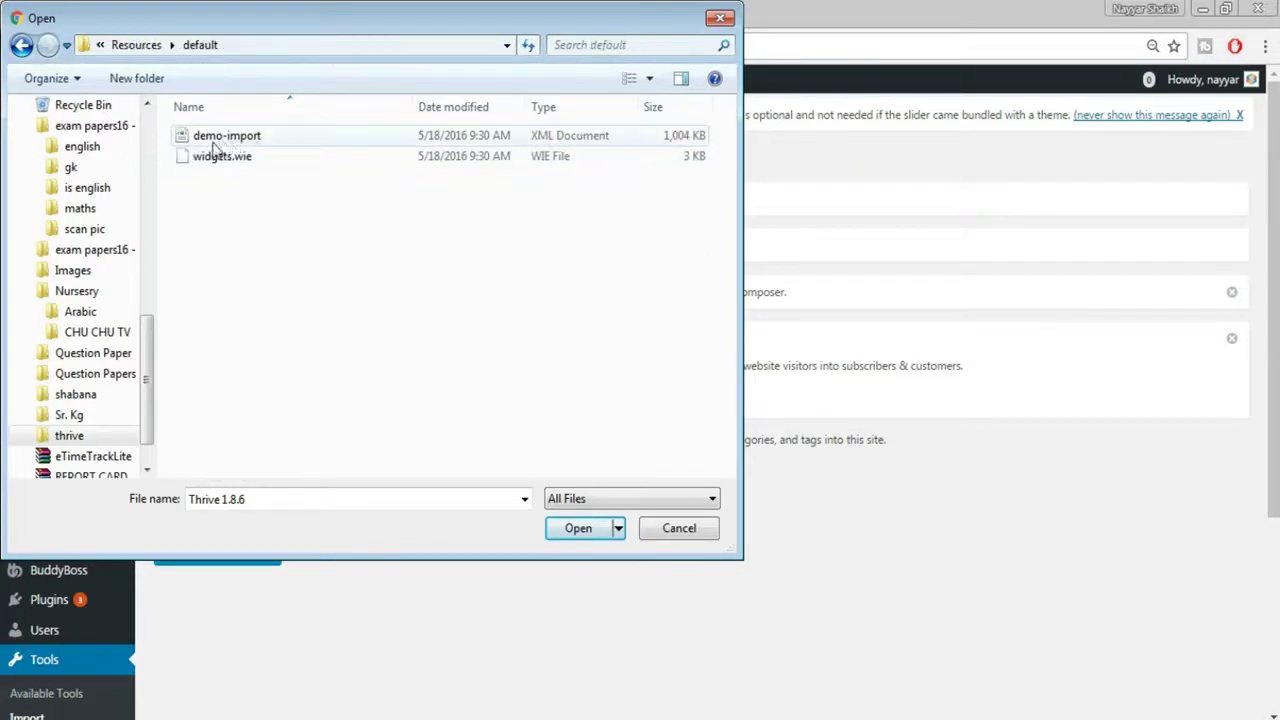
Select demo-import.xml and upload it to the WordPress importer
left_click(246, 137)
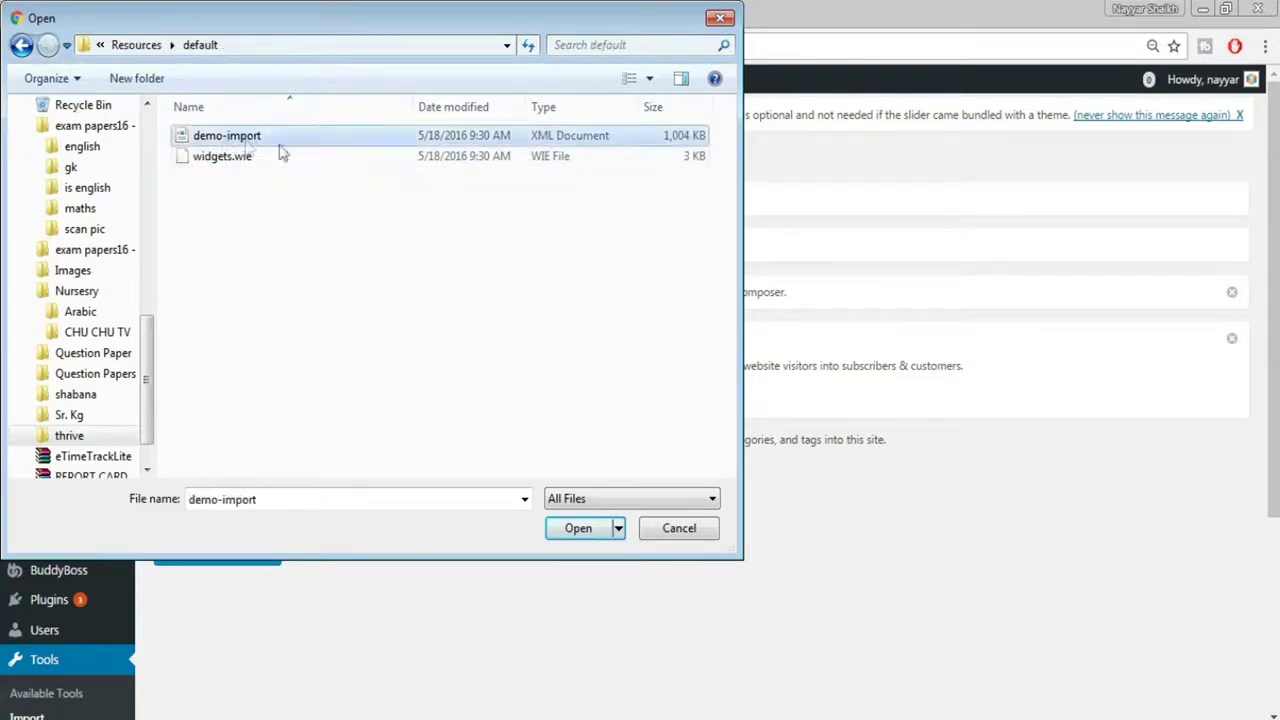
left_click(580, 530)
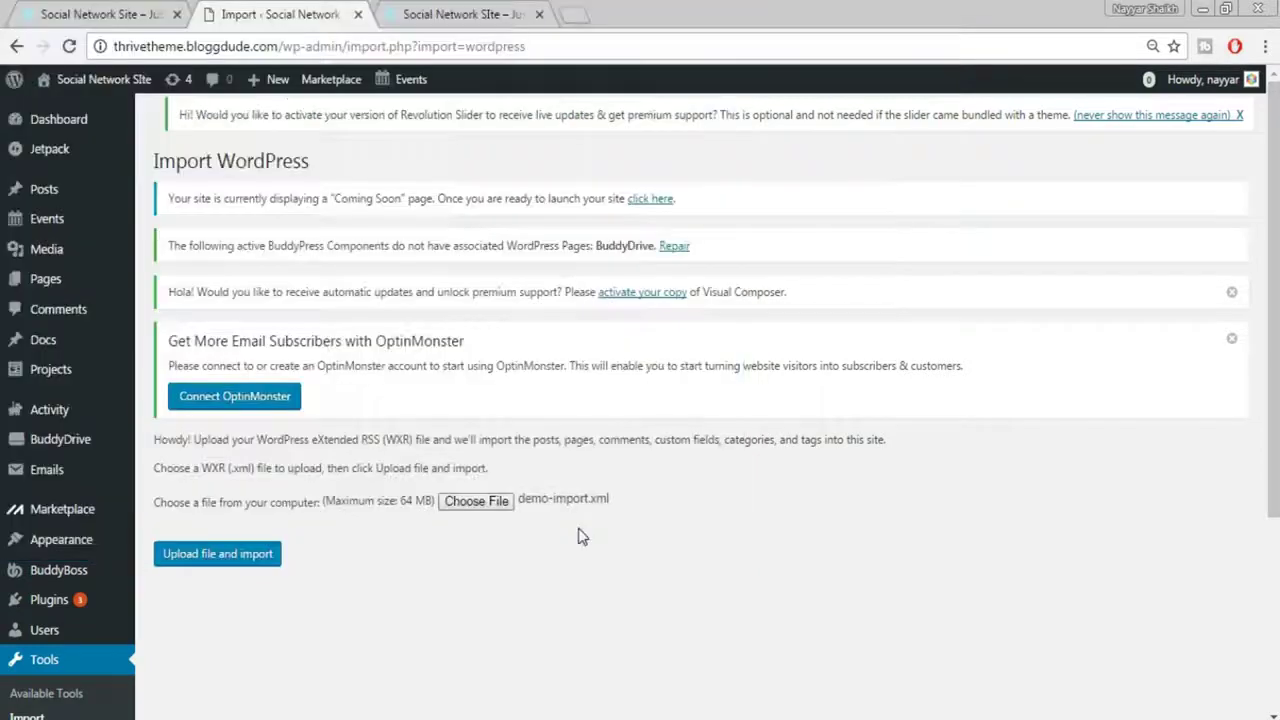
left_click(217, 560)
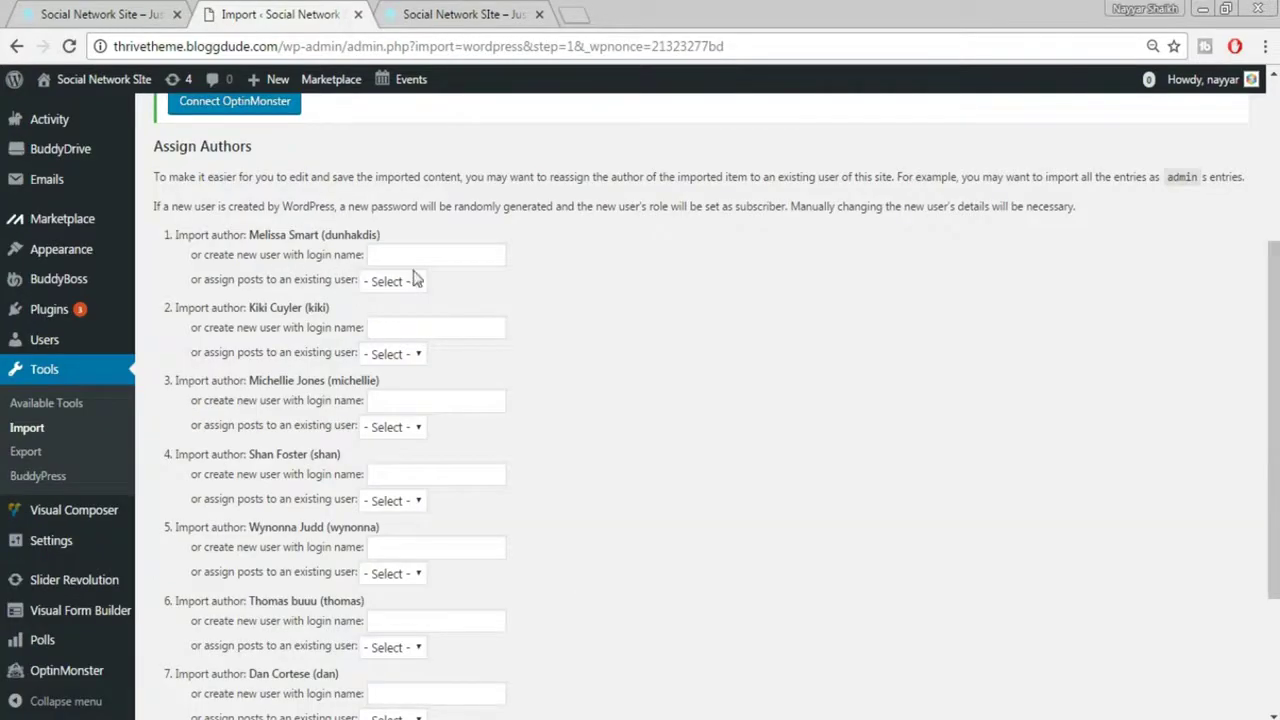
Import the demo content with file attachments downloaded, then go to the Dashboard
scroll(543, 340, "down", 3)
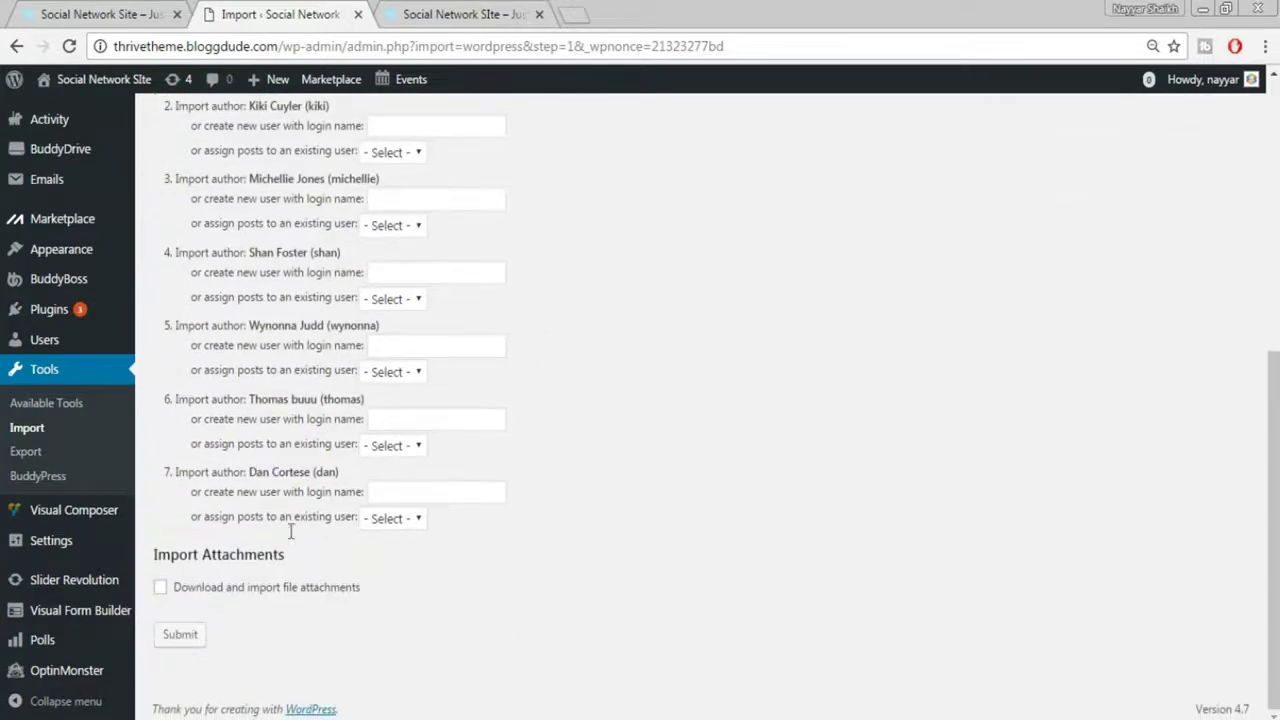
left_click(162, 592)
left_click(180, 636)
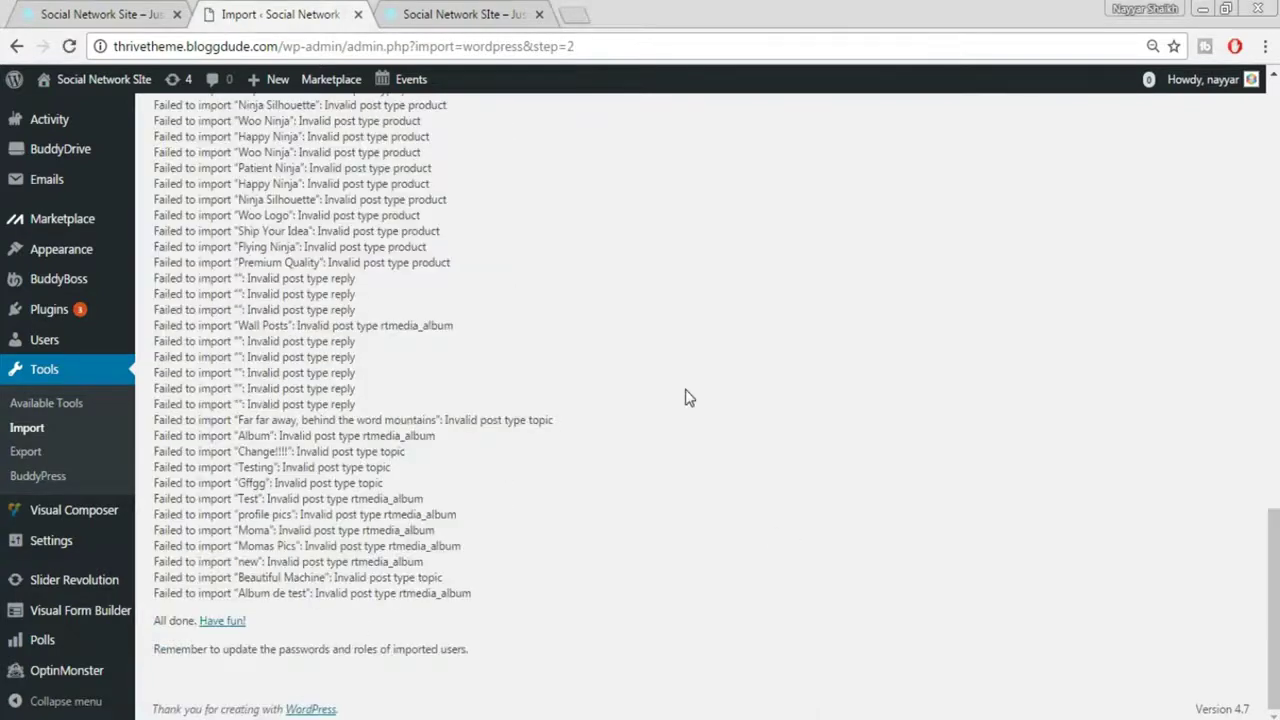
left_click(220, 622)
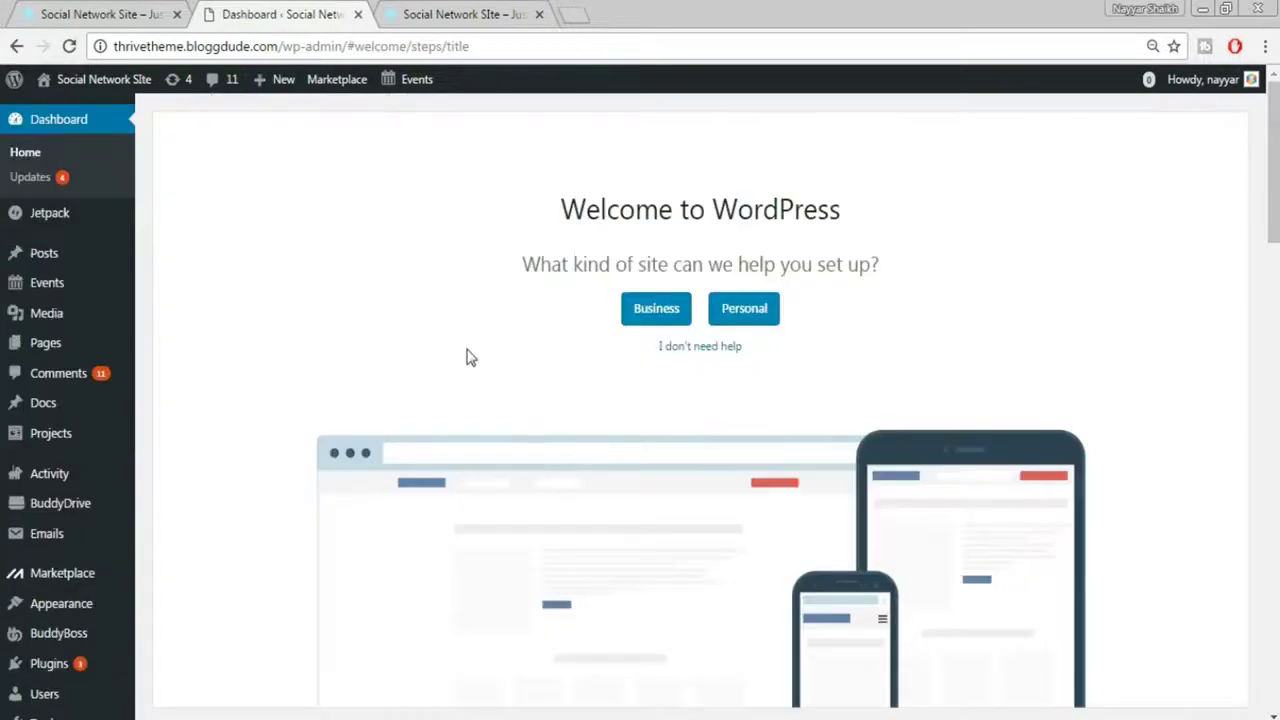
scroll(100, 470, "down", 3)
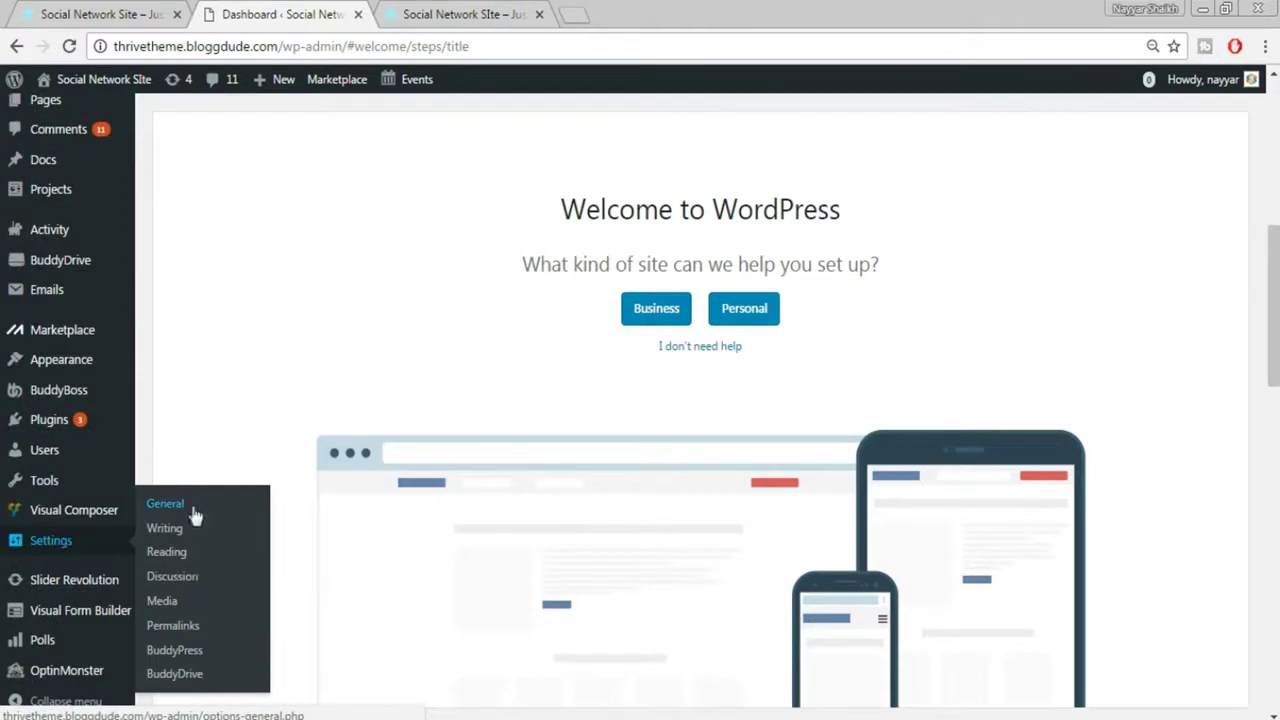
Replace the site tagline with 'Facebook' in General Settings and save the changes
left_click(186, 505)
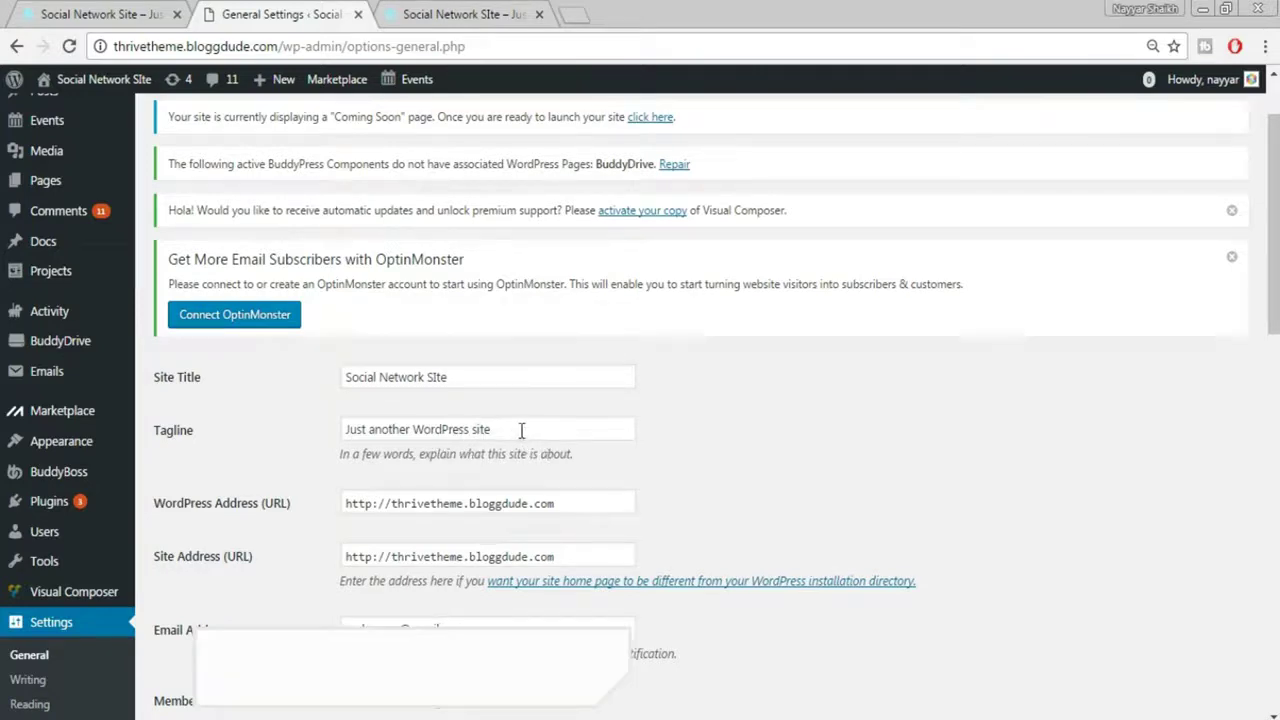
left_click(507, 427)
key("ctrl+a")
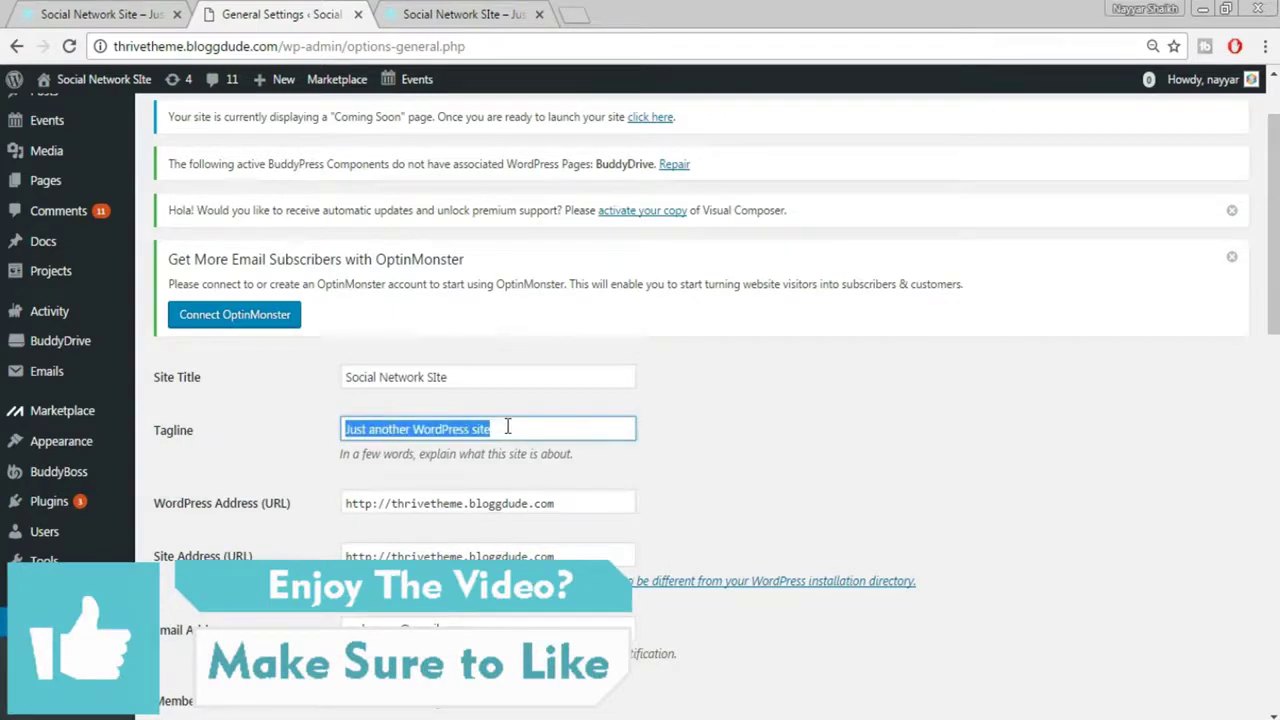
type("Facebook")
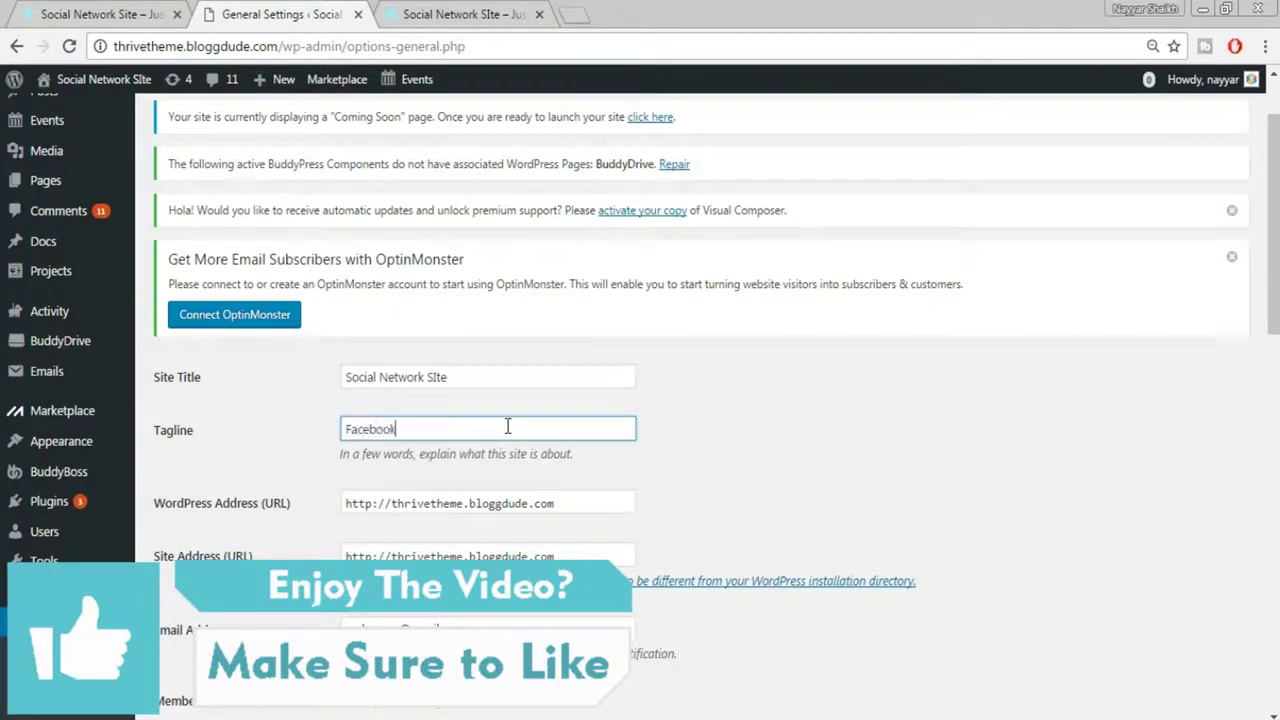
scroll(788, 490, "down", 4)
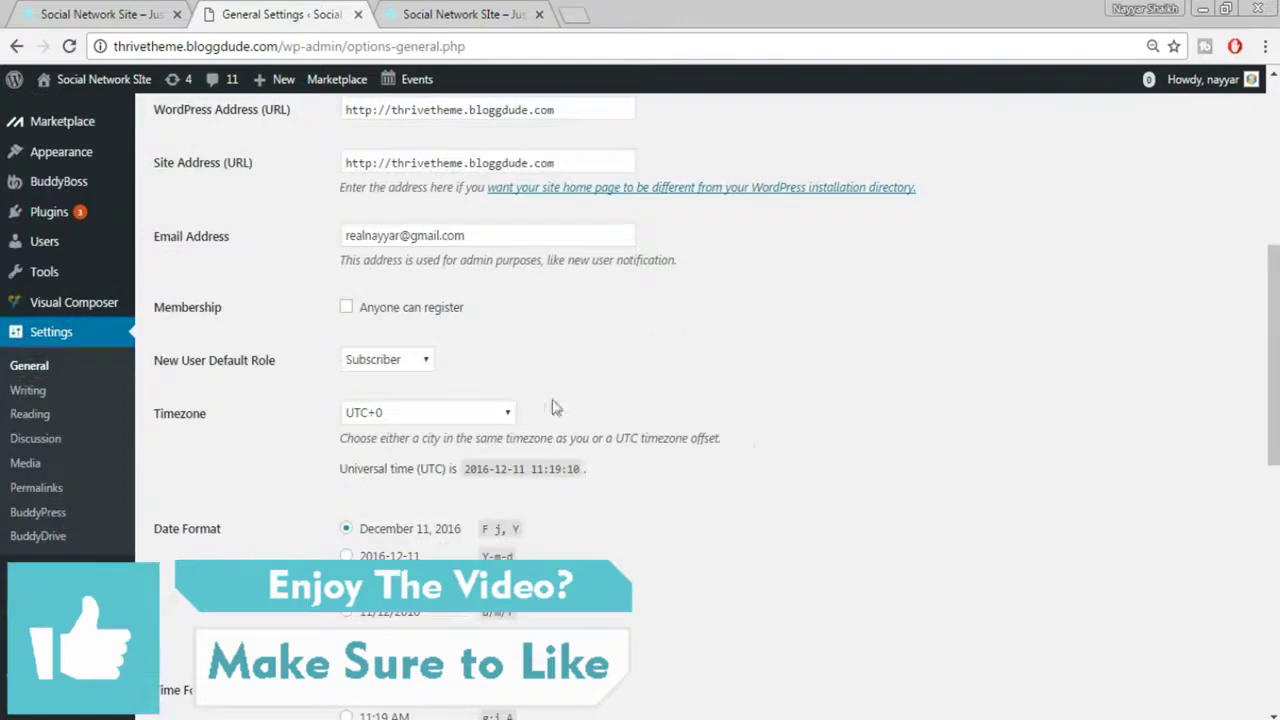
scroll(640, 409, "down", 2)
scroll(568, 378, "down", 5)
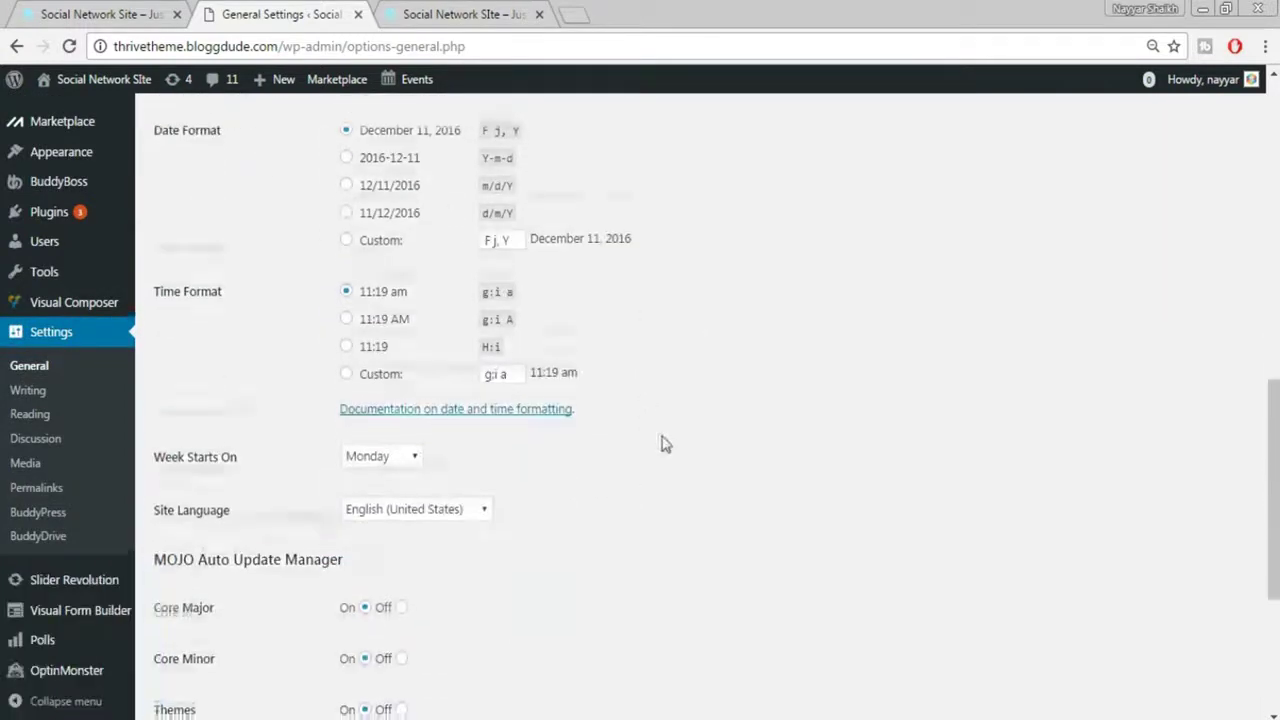
scroll(562, 513, "up", 10)
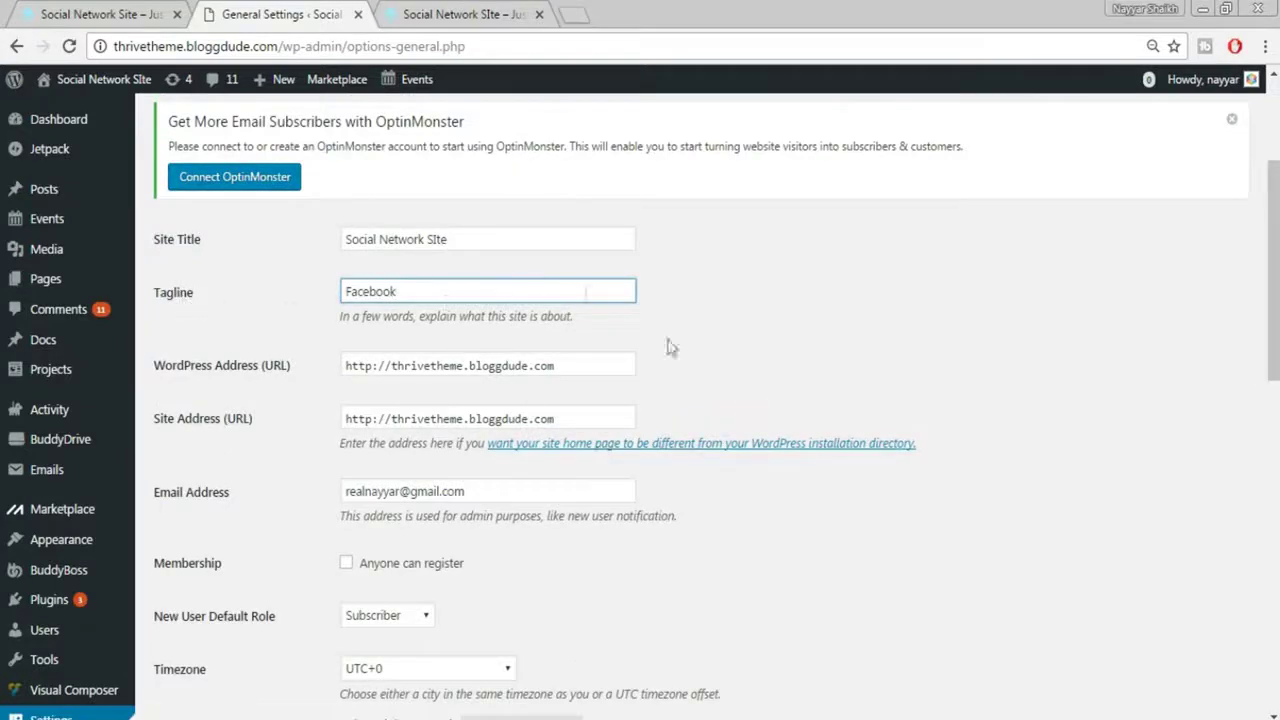
scroll(790, 440, "down", 4)
scroll(808, 460, "down", 6)
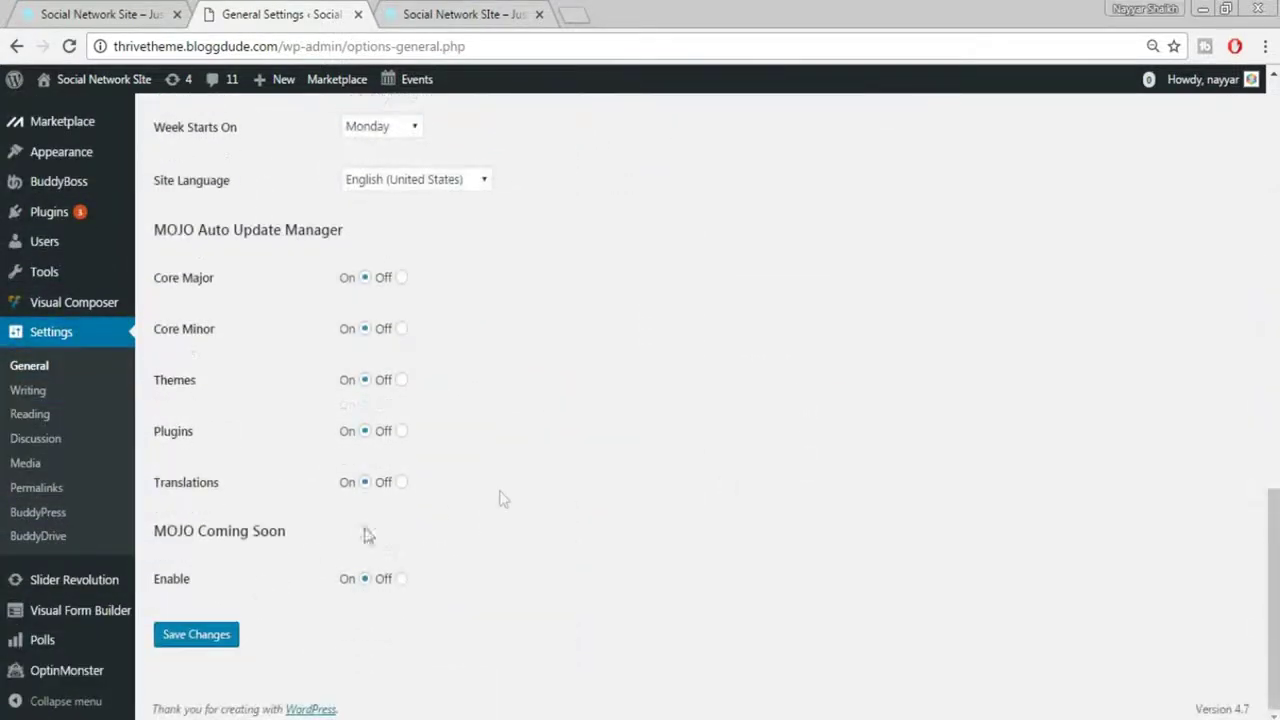
left_click(217, 638)
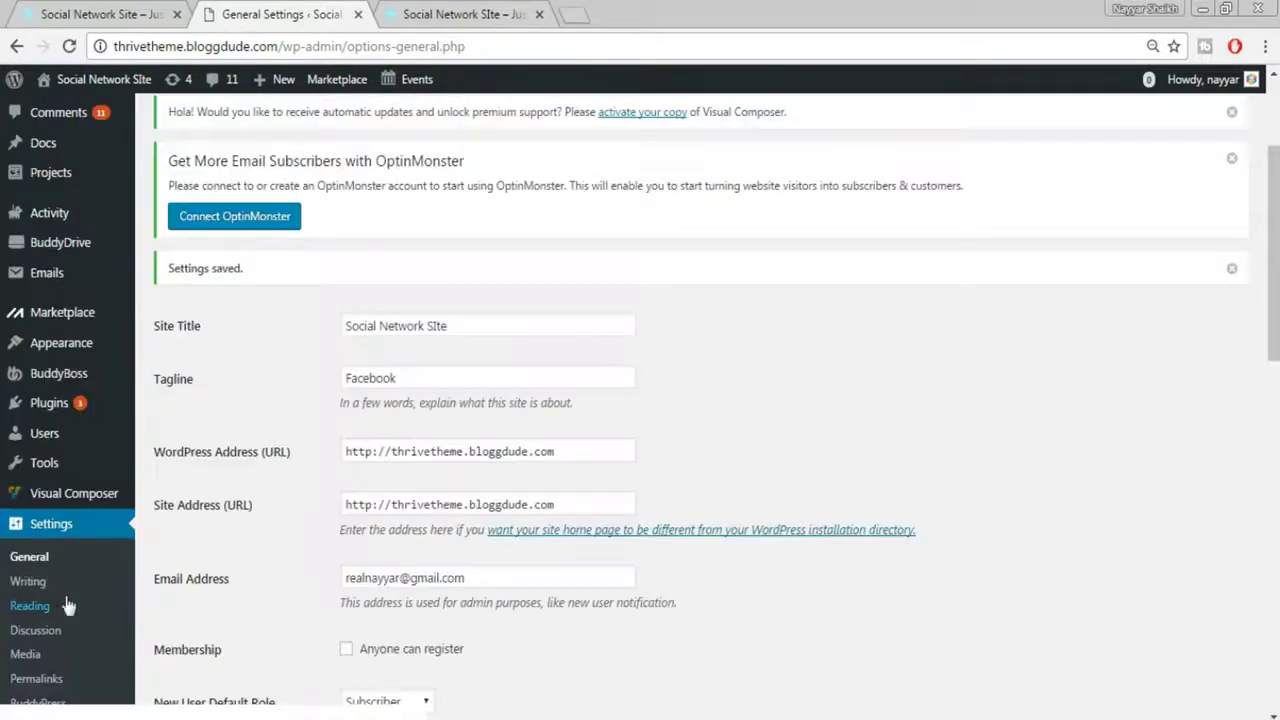
scroll(40, 565, "down", 1)
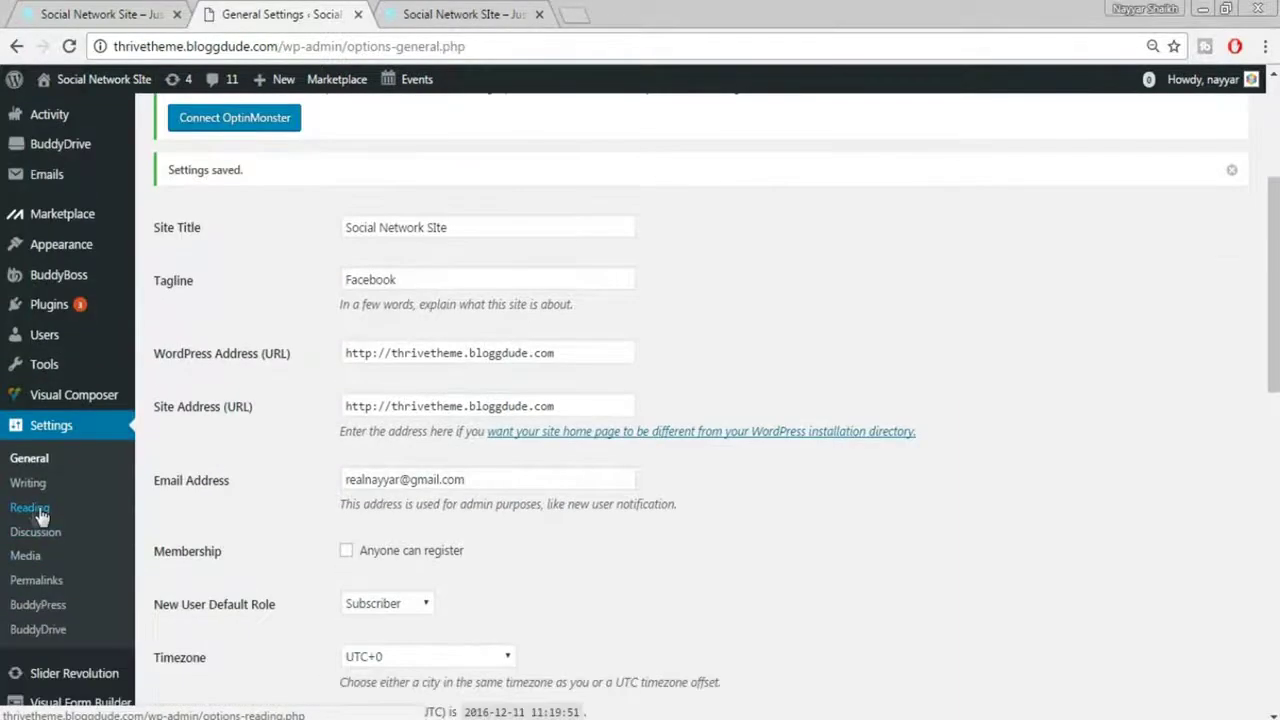
In Reading Settings, switch to a static front page and choose Dashboard as the front page
left_click(38, 515)
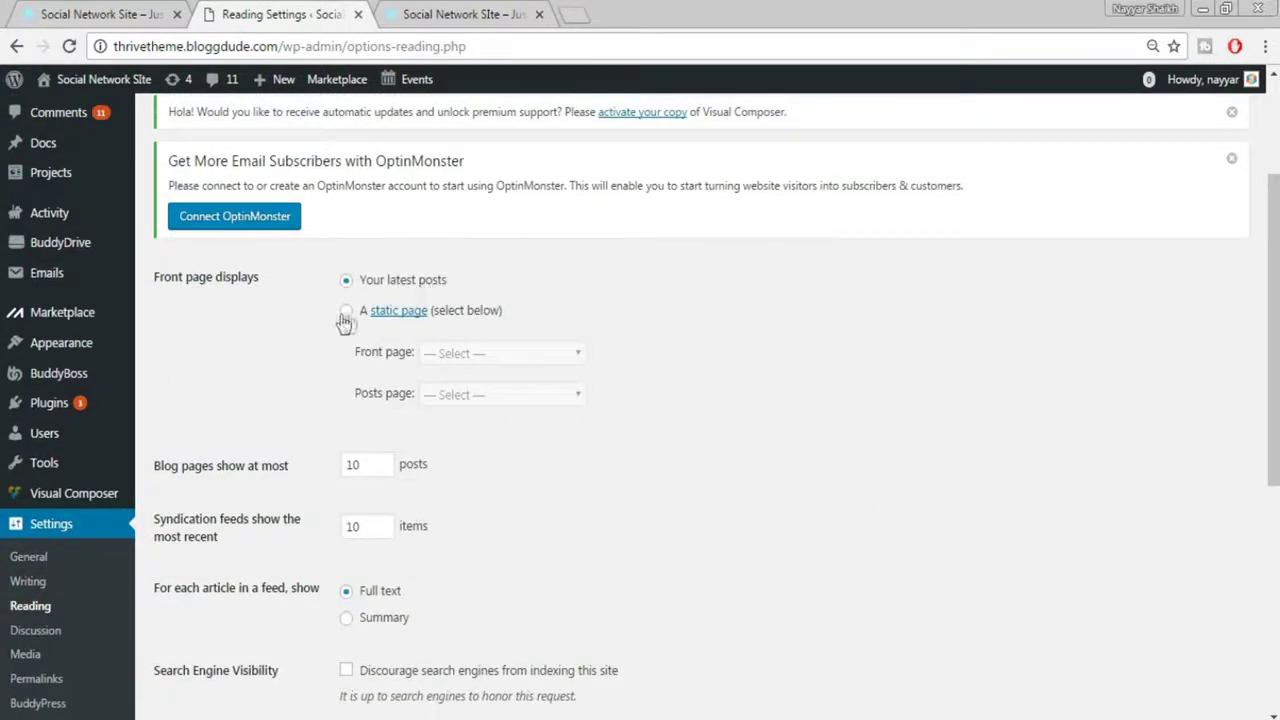
left_click(347, 313)
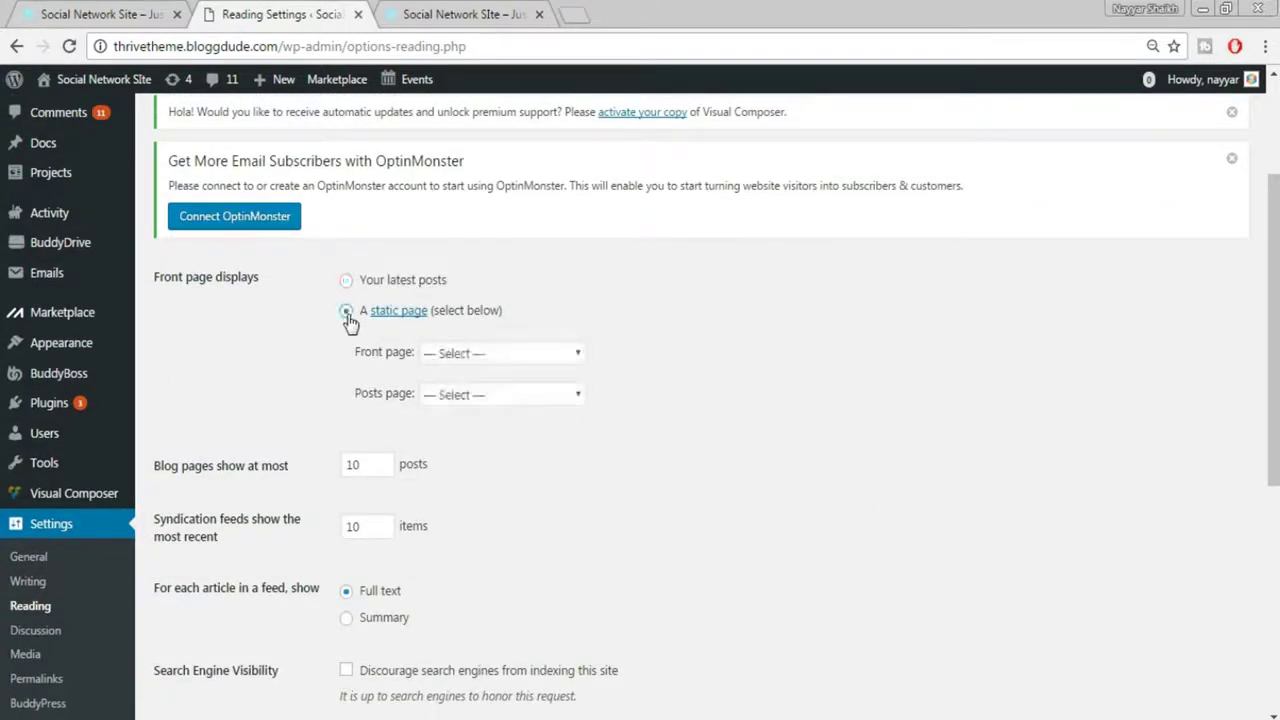
left_click(510, 356)
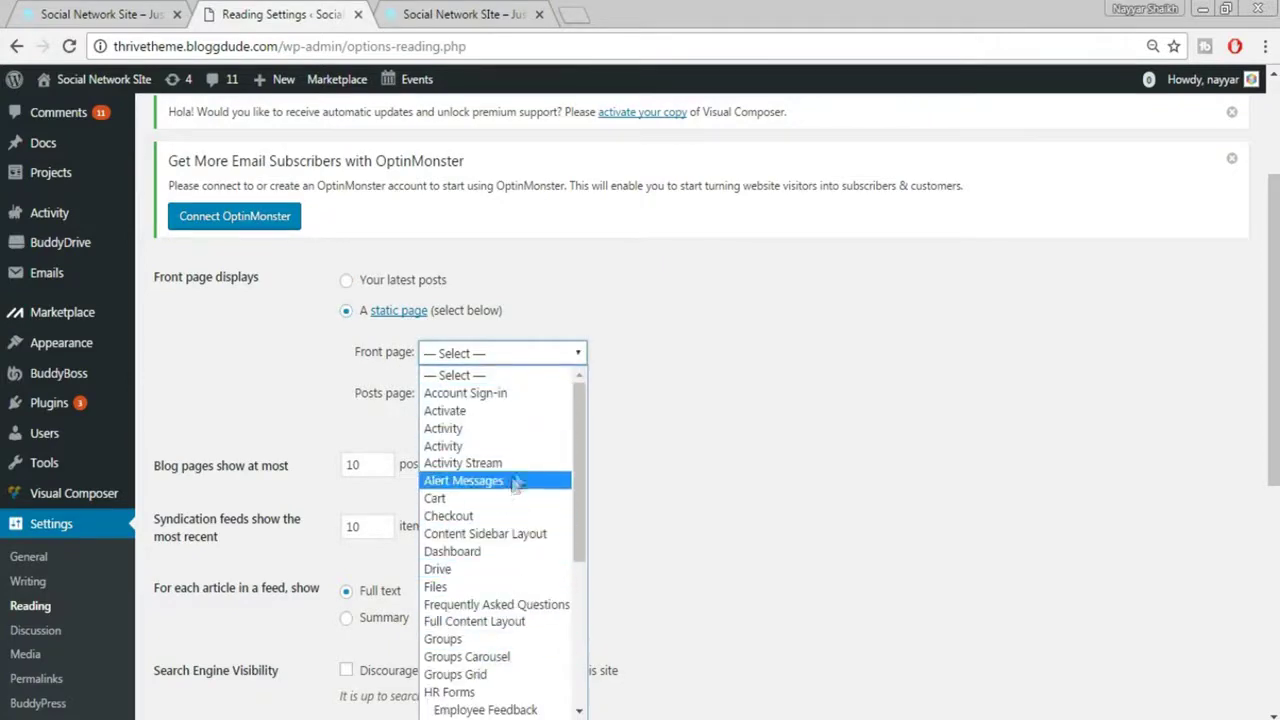
scroll(514, 540, "down", 5)
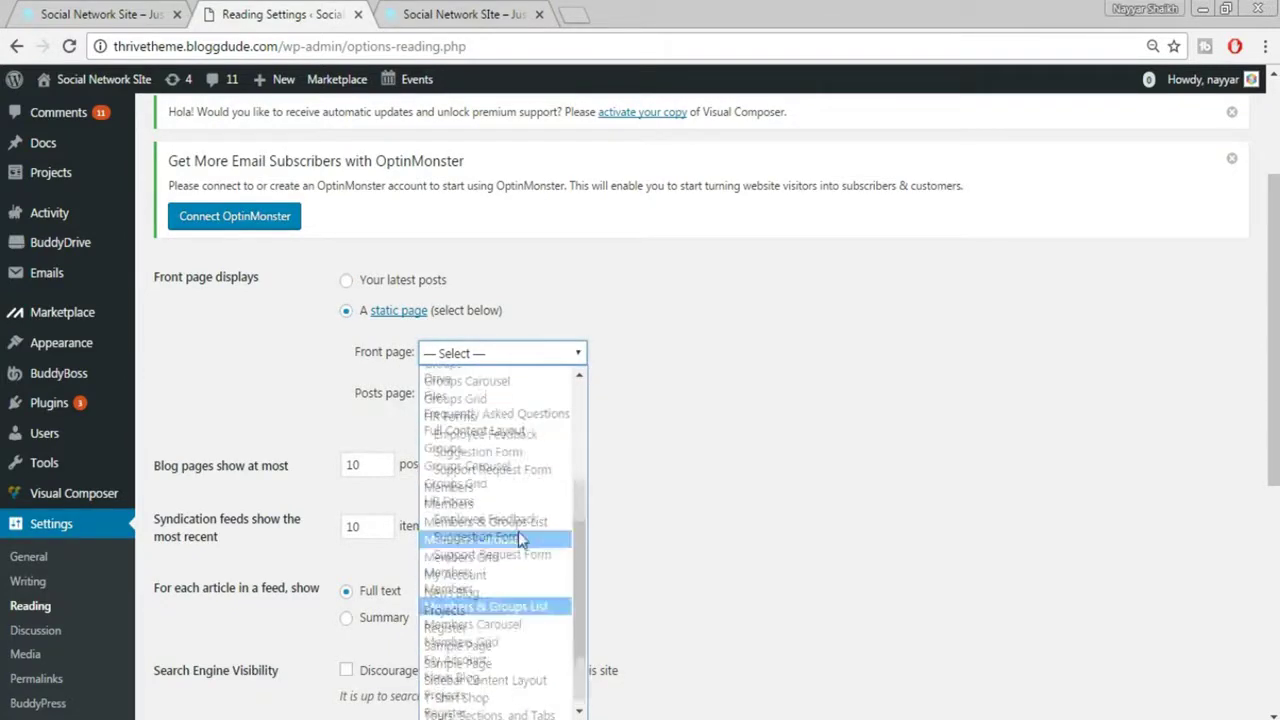
scroll(514, 531, "up", 4)
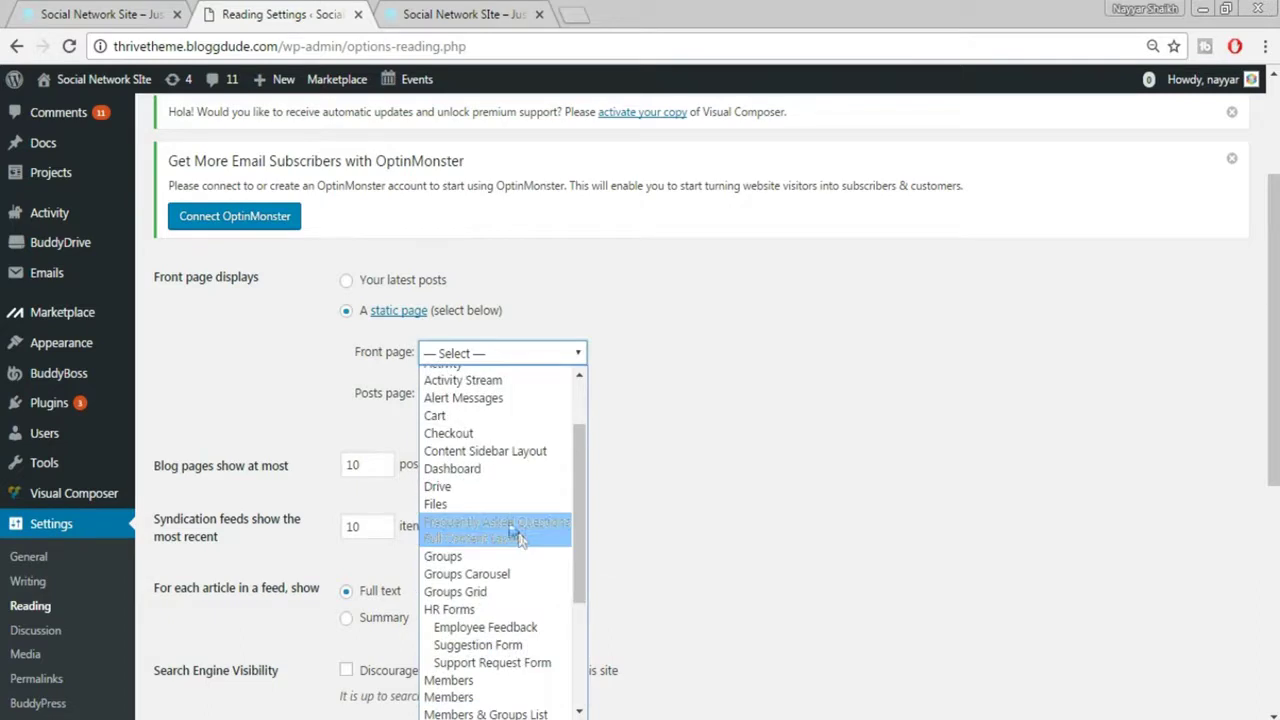
left_click(492, 470)
Set News Blog as the posts page and save the Reading settings
left_click(499, 398)
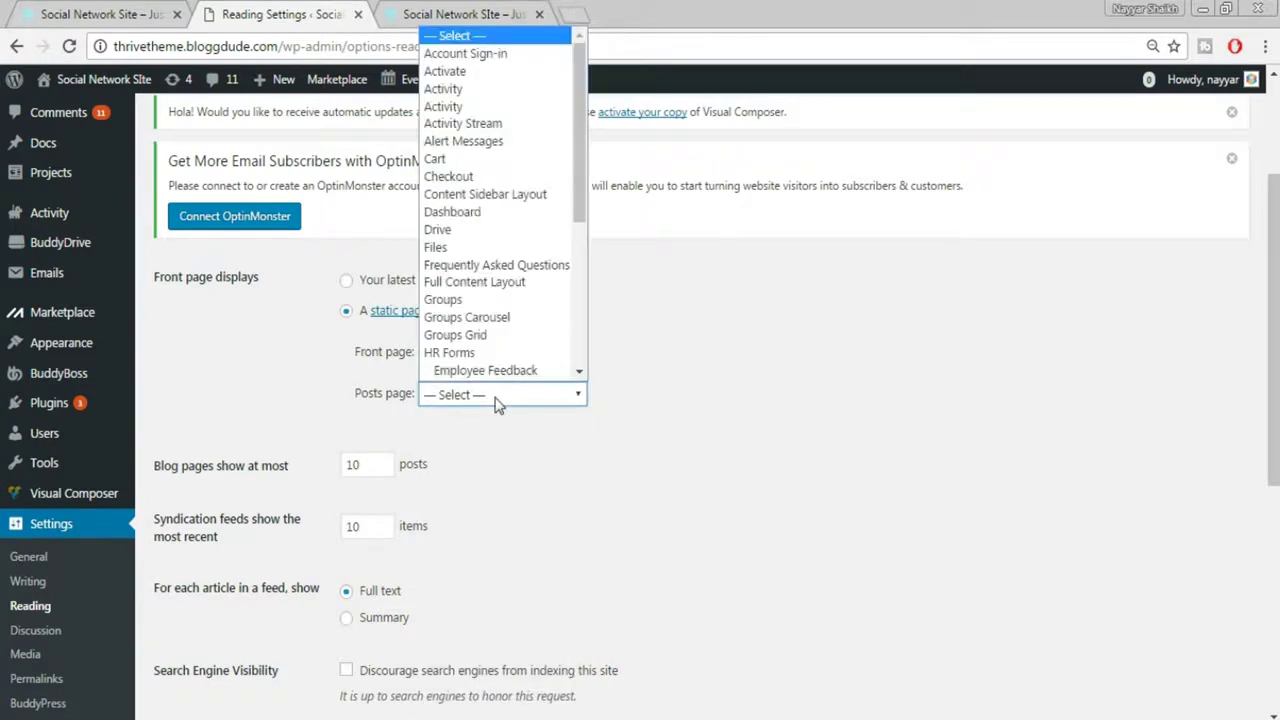
scroll(520, 306, "down", 5)
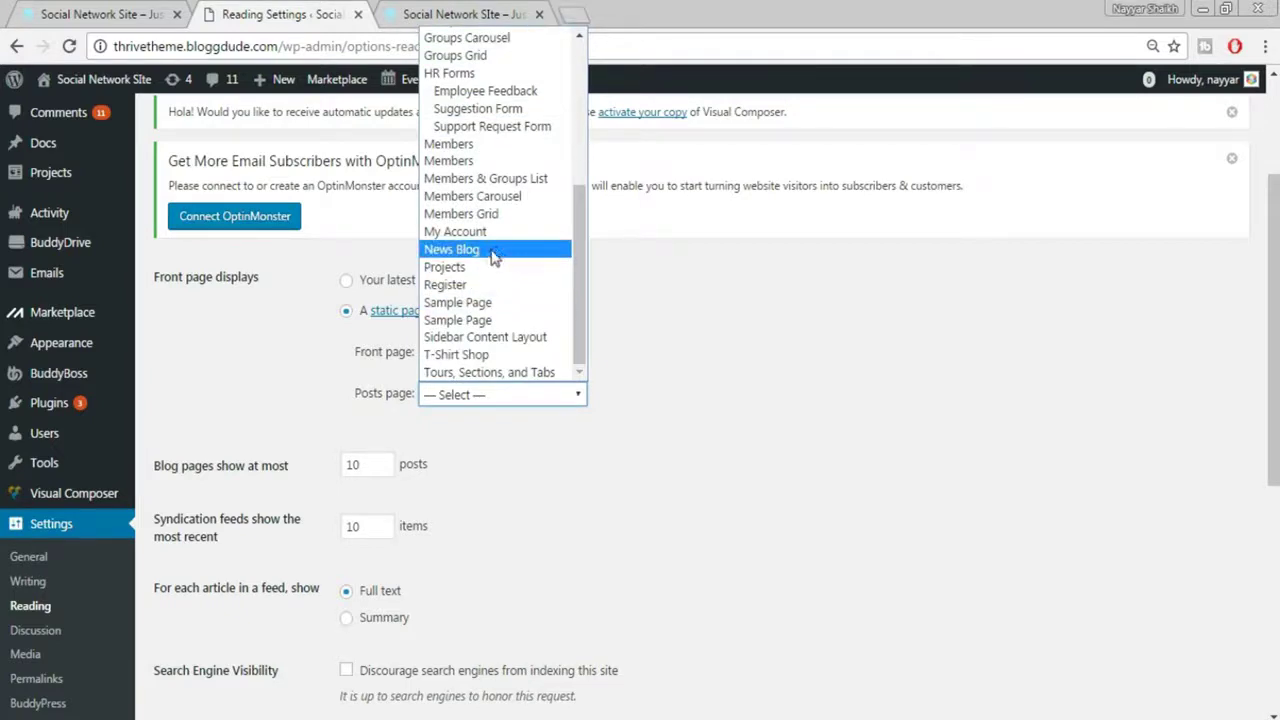
left_click(494, 252)
left_click(843, 388)
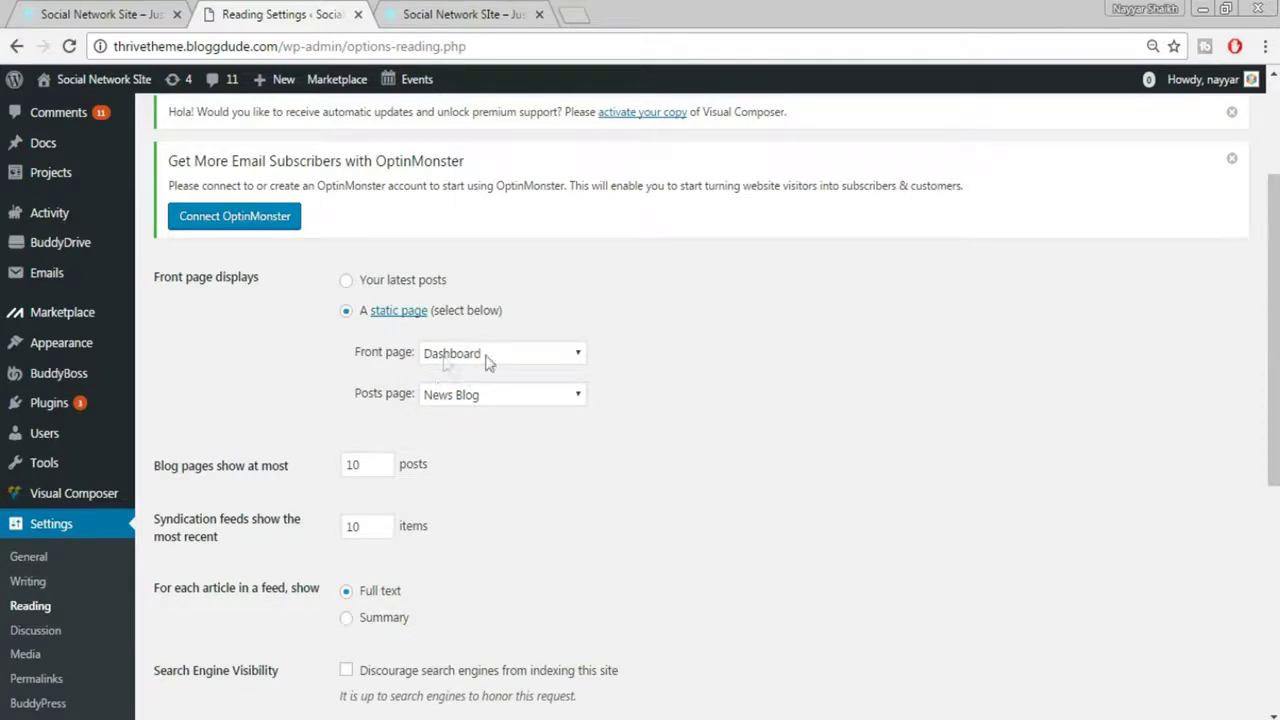
scroll(700, 446, "down", 5)
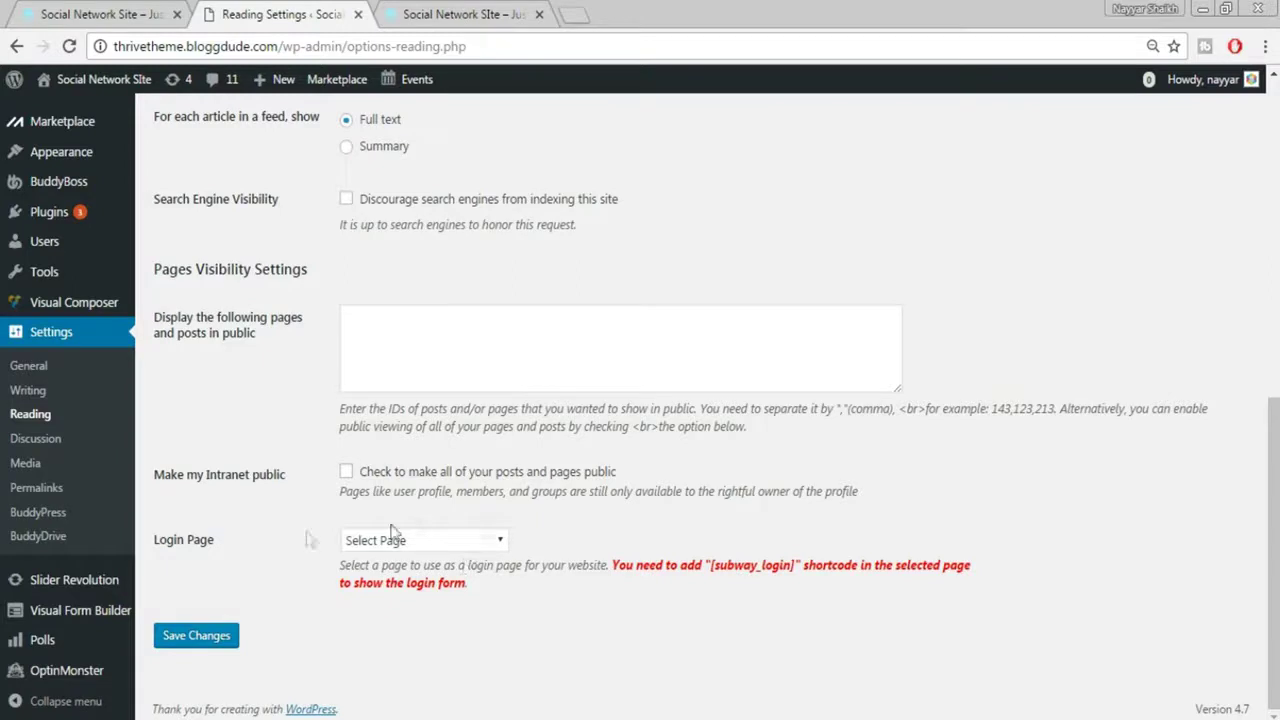
left_click(207, 643)
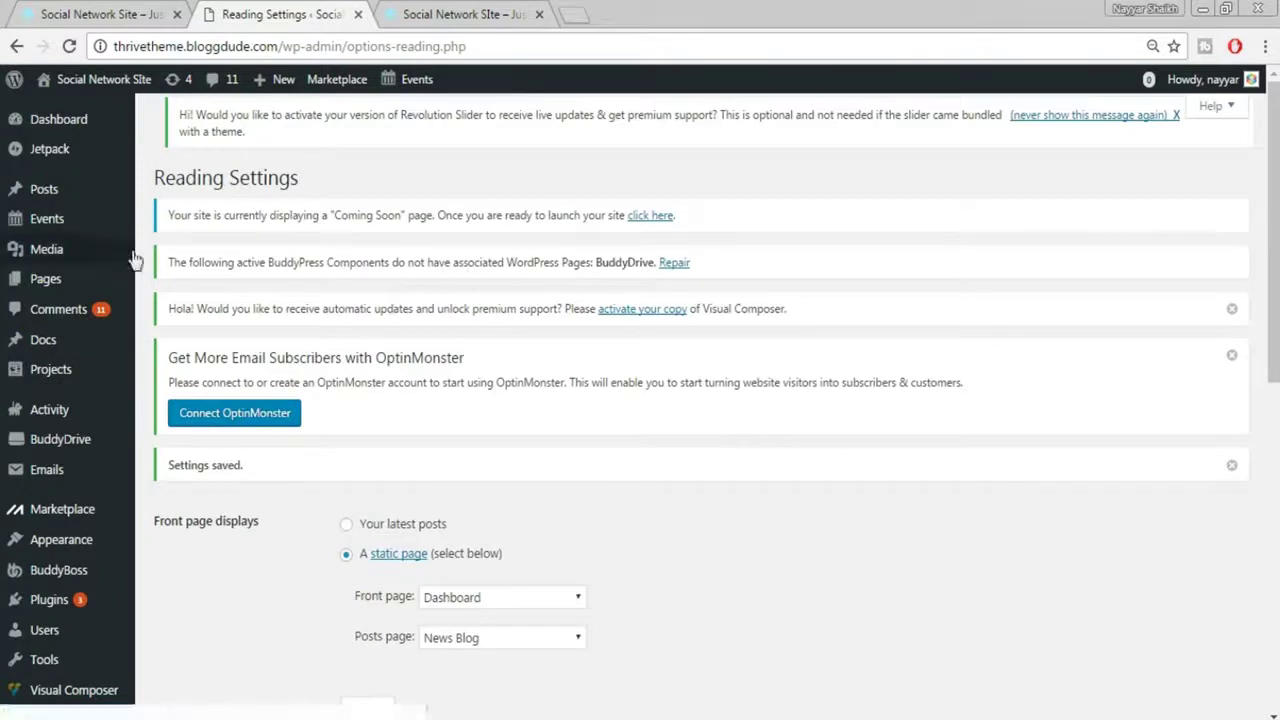
mouse_move(57, 545)
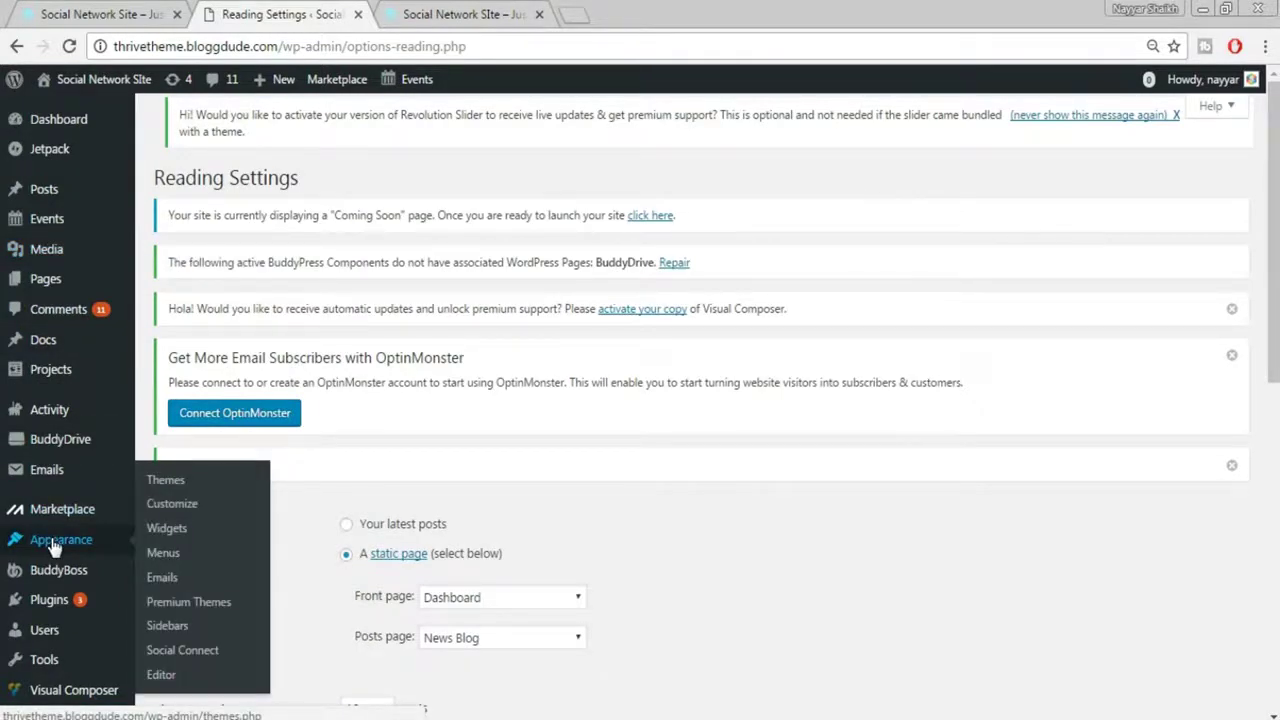
Under Manage Locations, assign Header to Primary Menu and Sidenav to Secondary Menu, then save
left_click(183, 564)
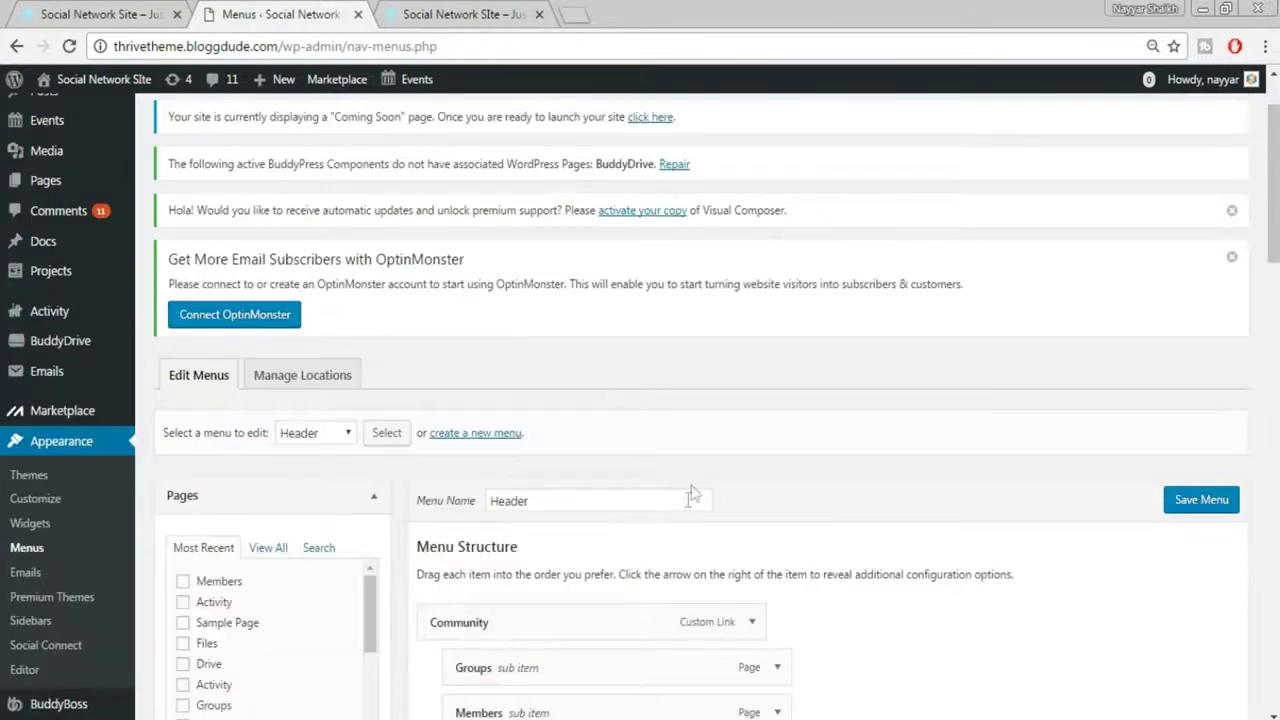
left_click(303, 387)
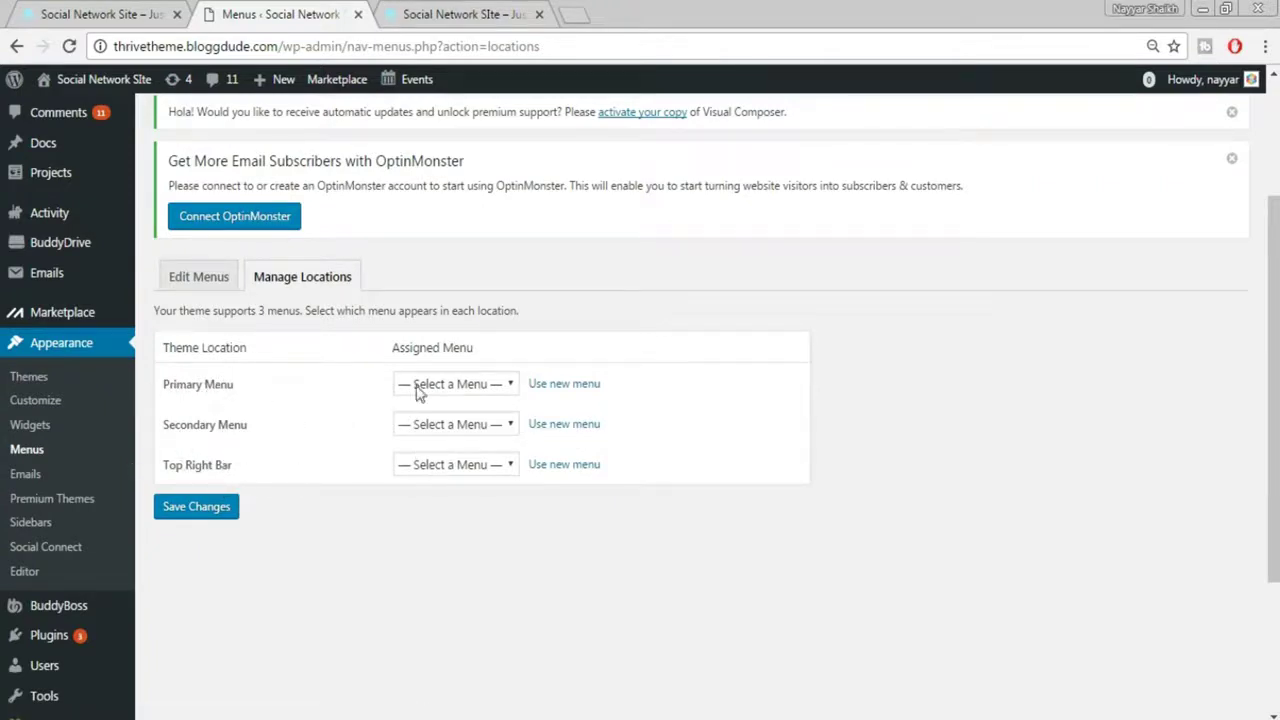
left_click(447, 388)
left_click(474, 426)
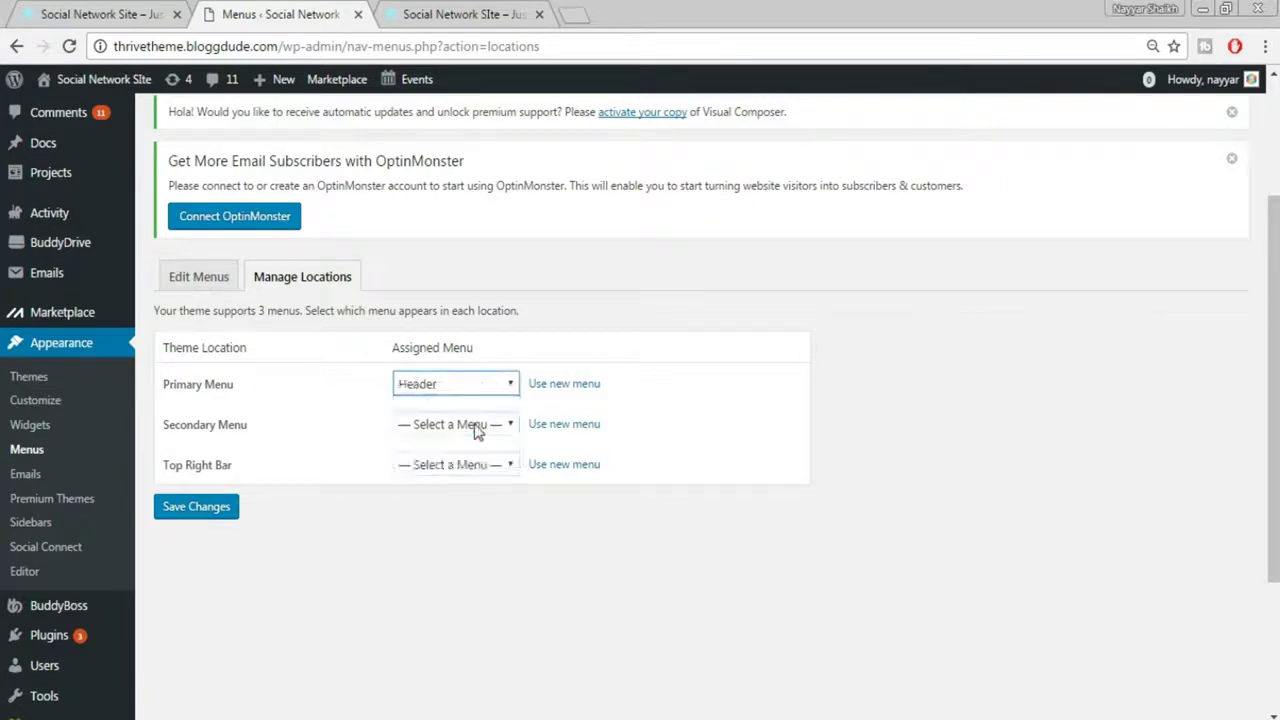
left_click(462, 428)
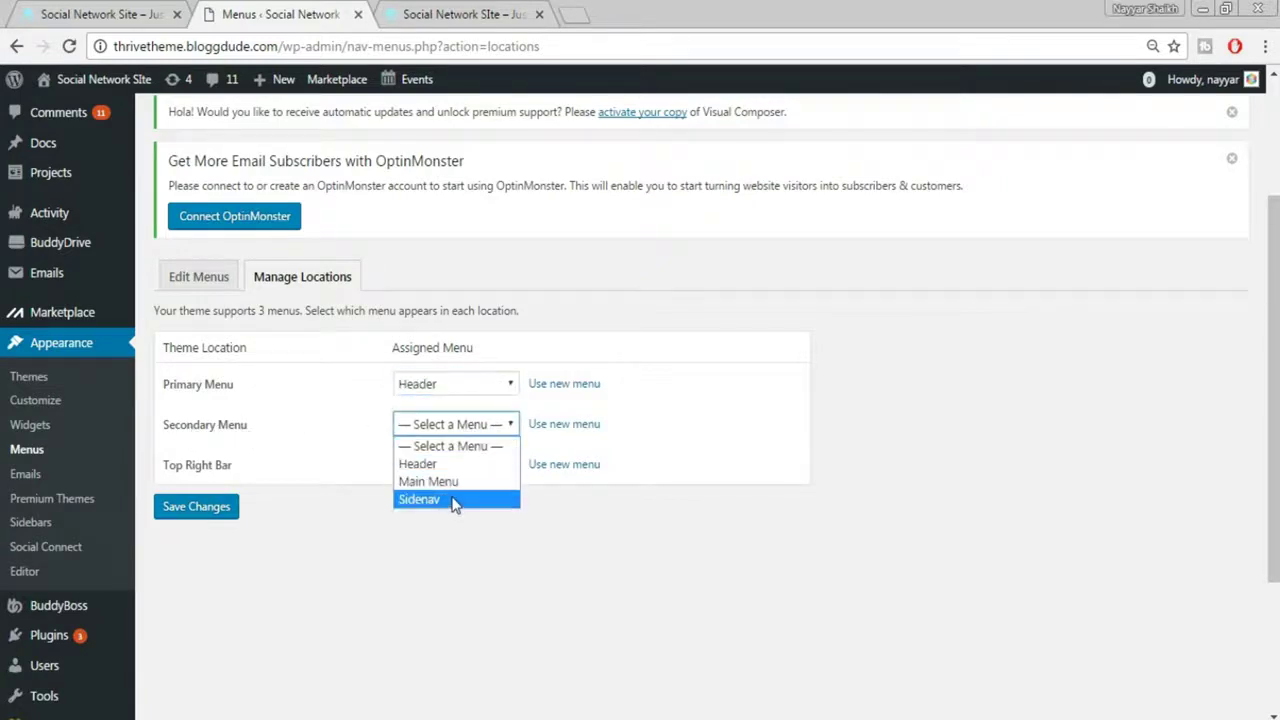
left_click(444, 500)
left_click(212, 509)
mouse_move(54, 545)
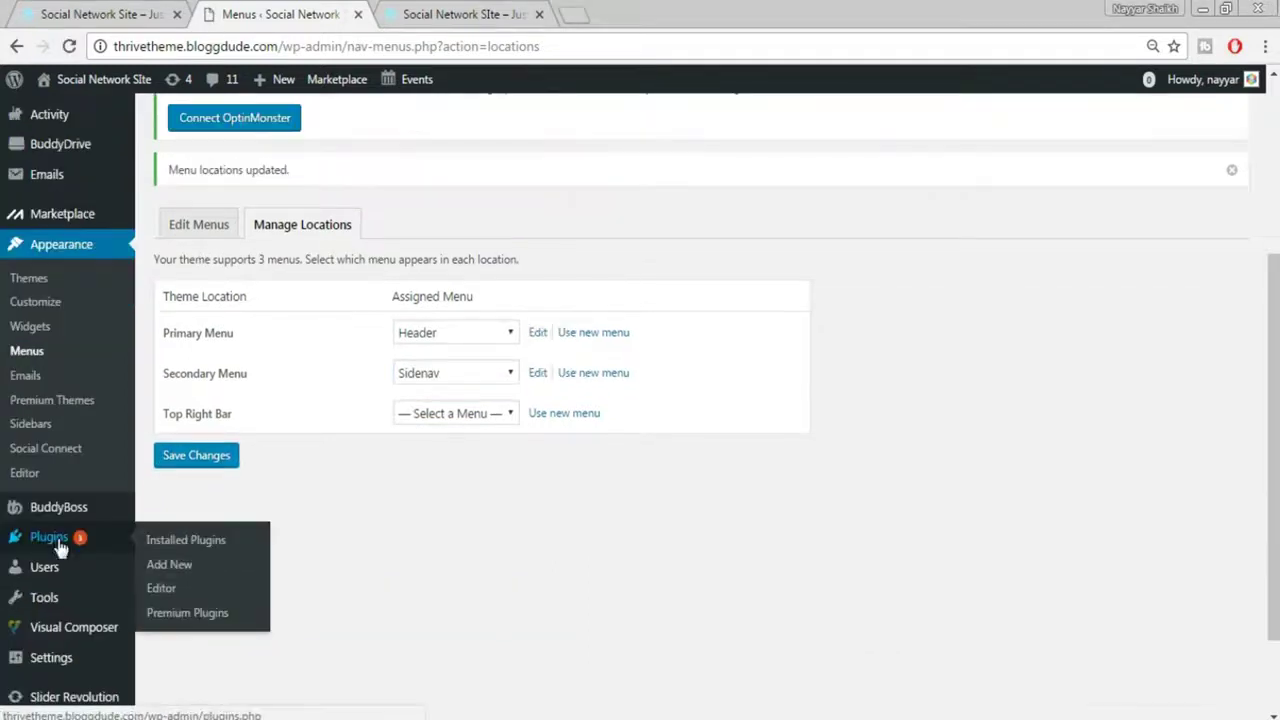
Search for, install and activate Widget Importer & Exporter, then go to its Tools page
left_click(170, 565)
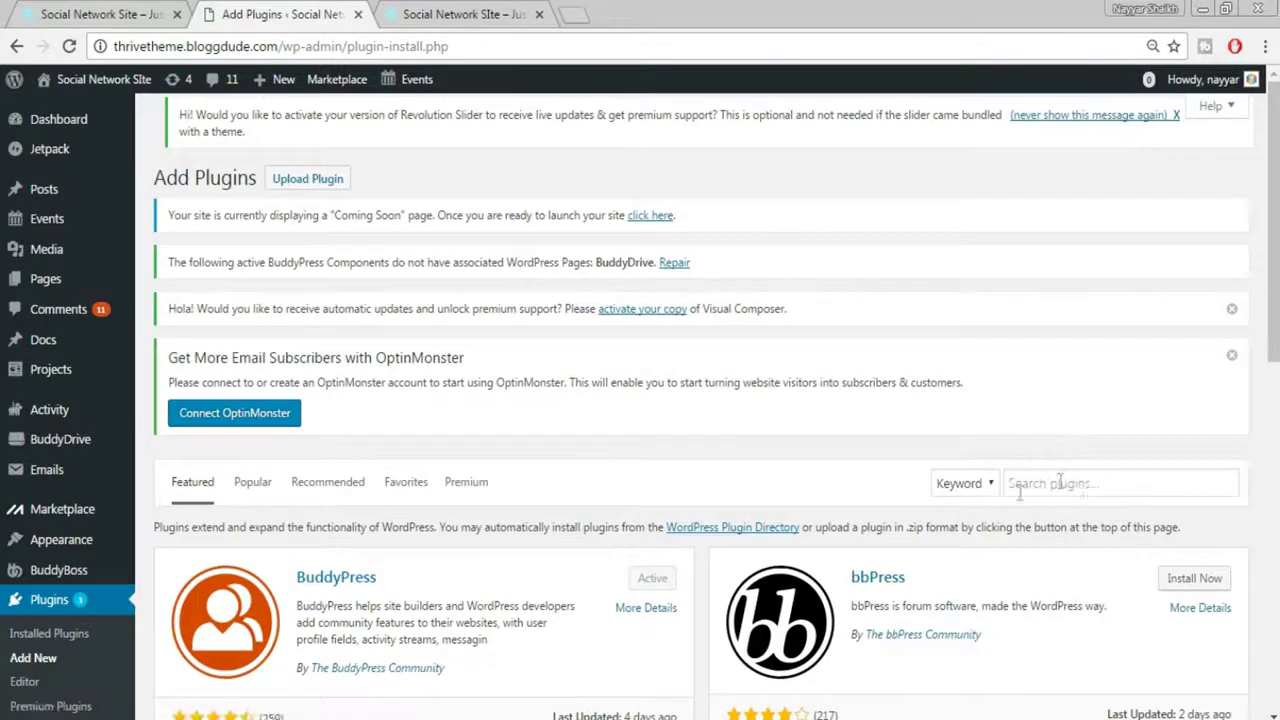
left_click(1150, 485)
type("Widget Importer & Exporter")
scroll(1150, 490, "down", 2)
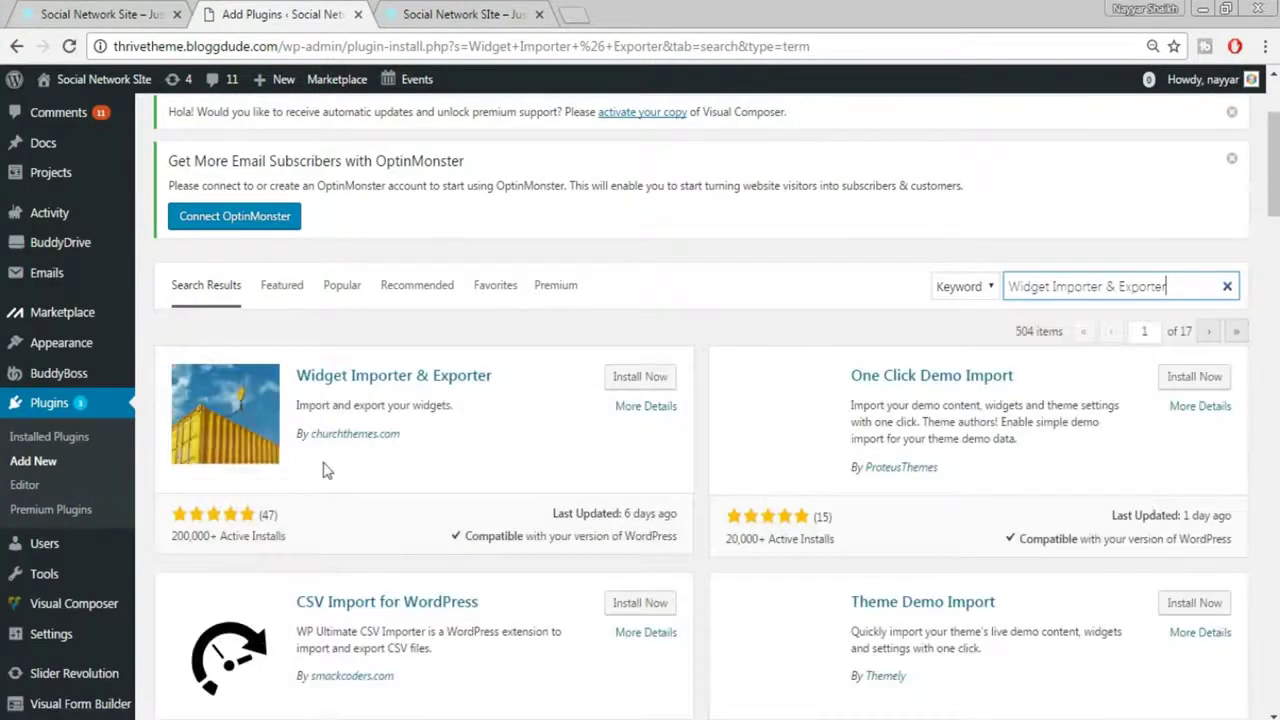
left_click(650, 380)
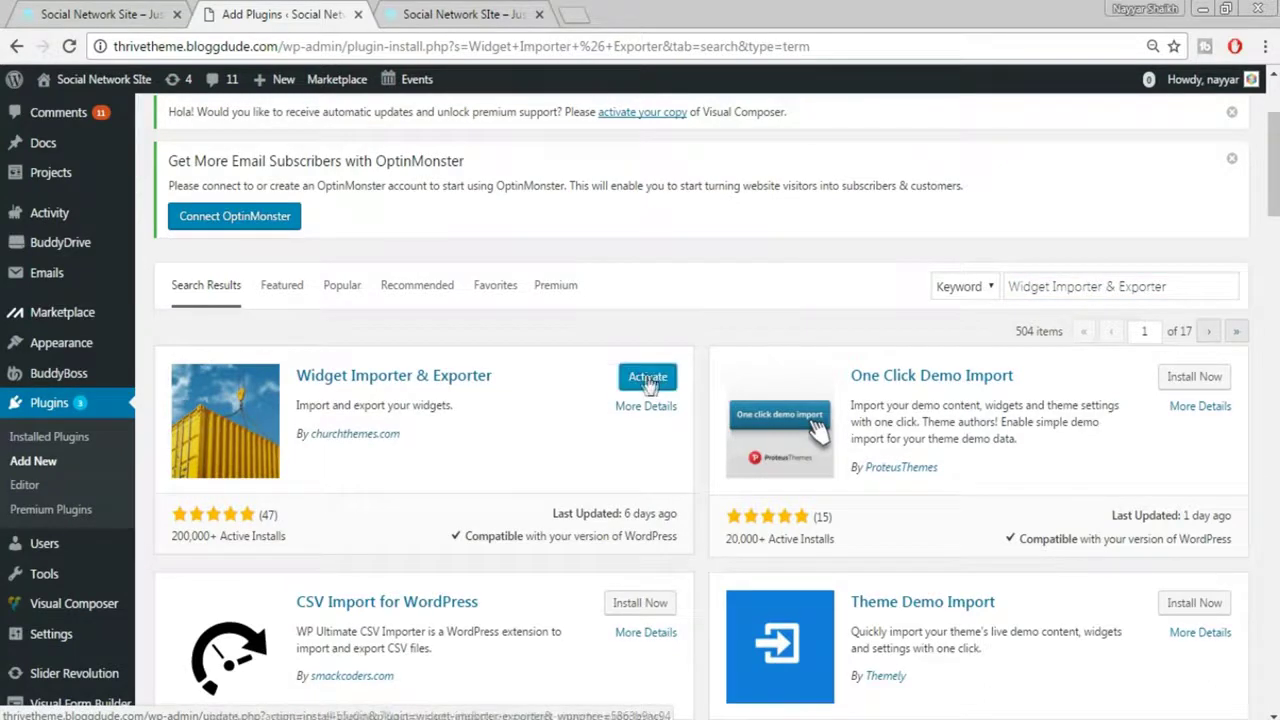
left_click(652, 380)
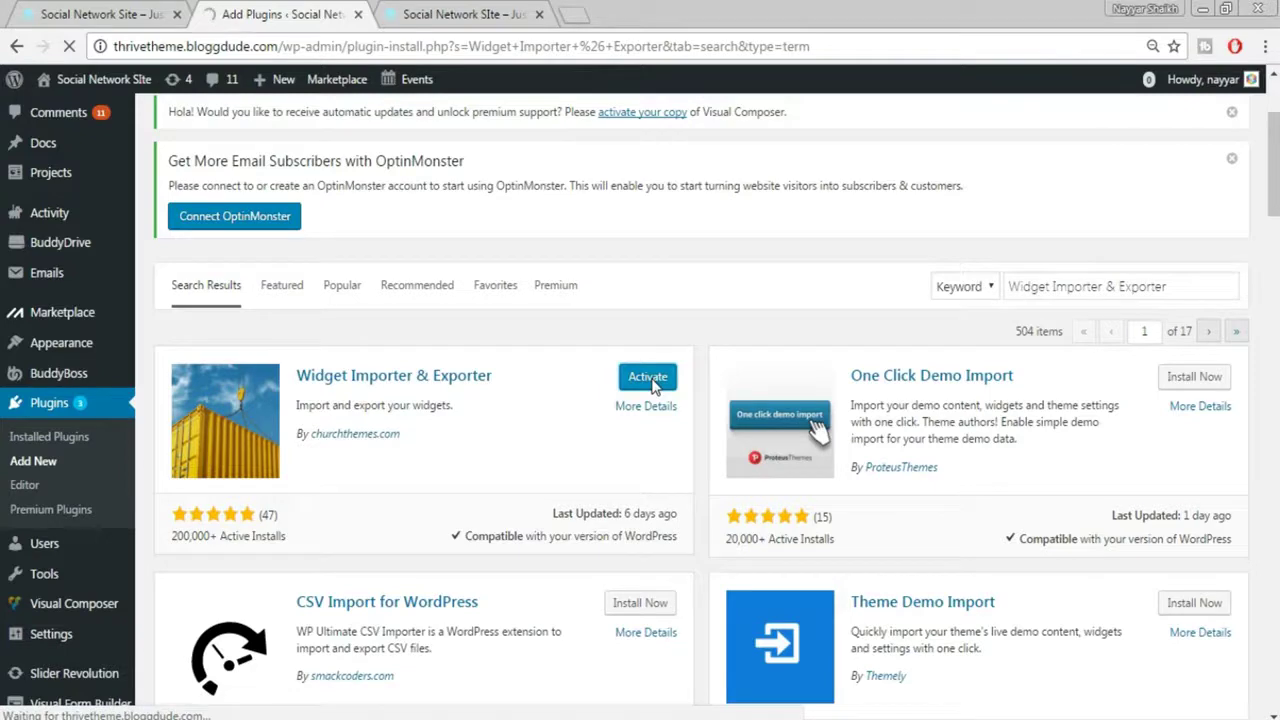
mouse_move(44, 481)
left_click(195, 596)
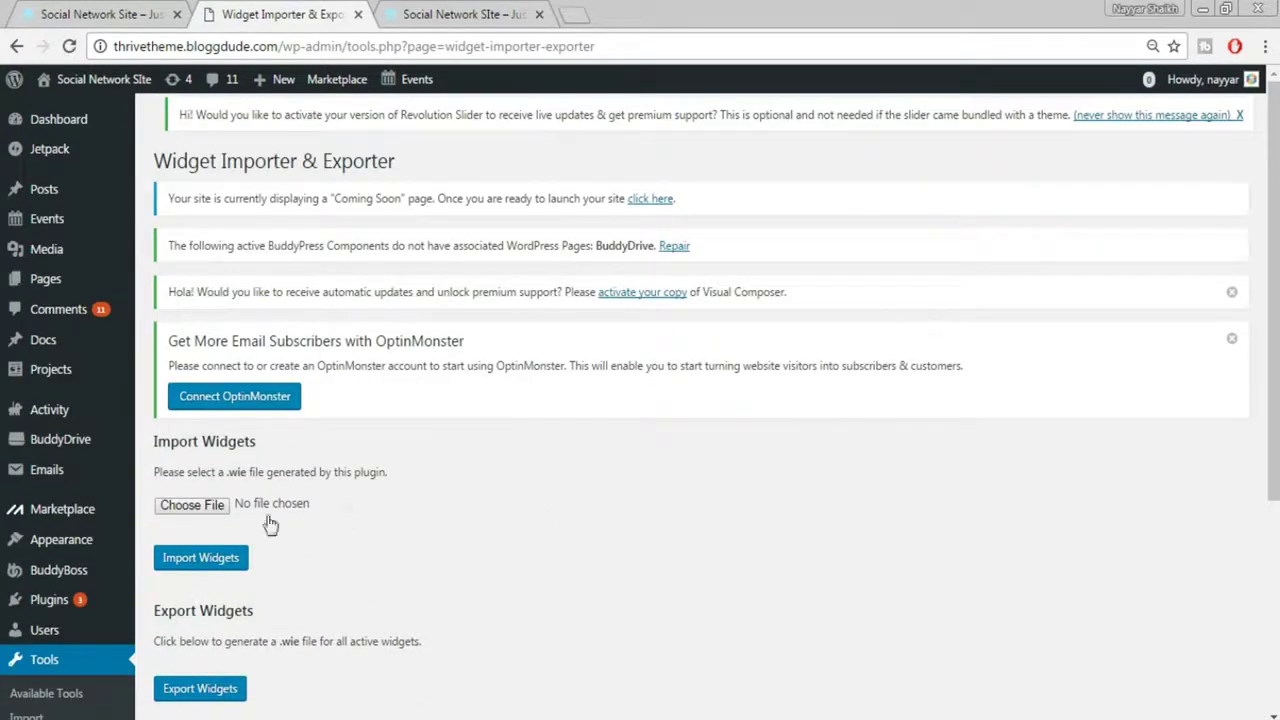
Choose the widgets.wie file and import its widgets
left_click(190, 505)
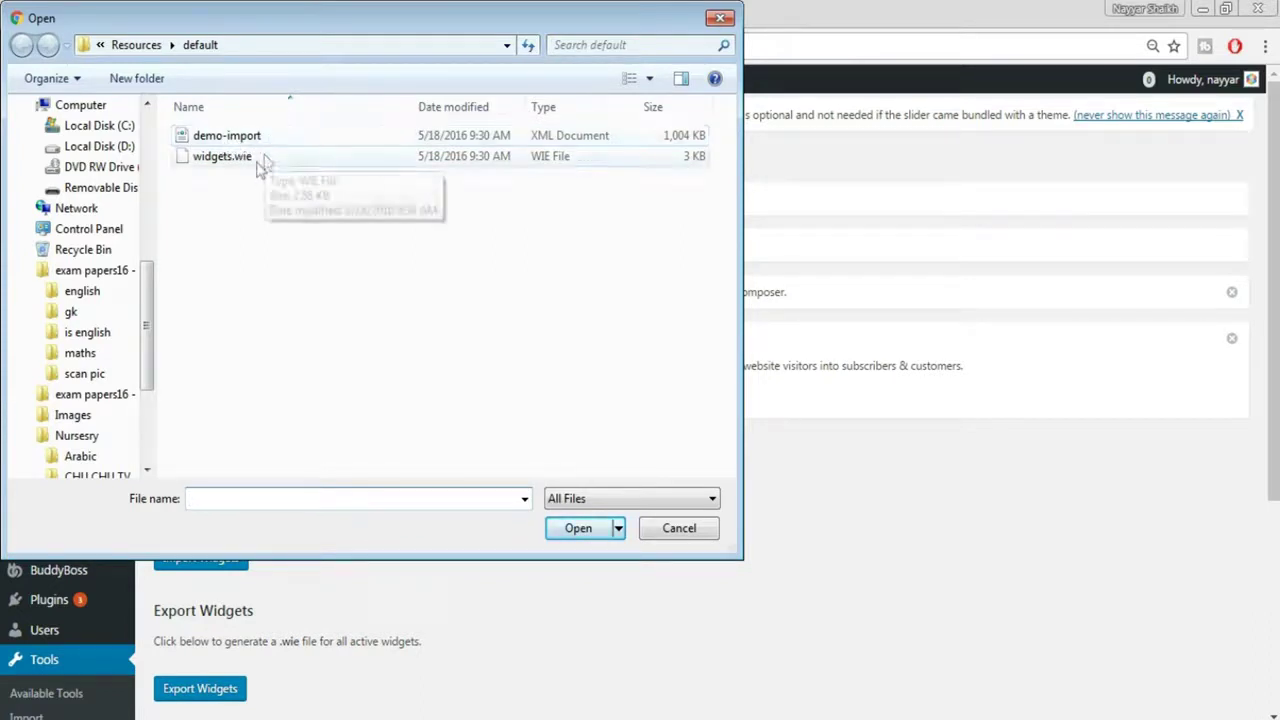
left_click(233, 165)
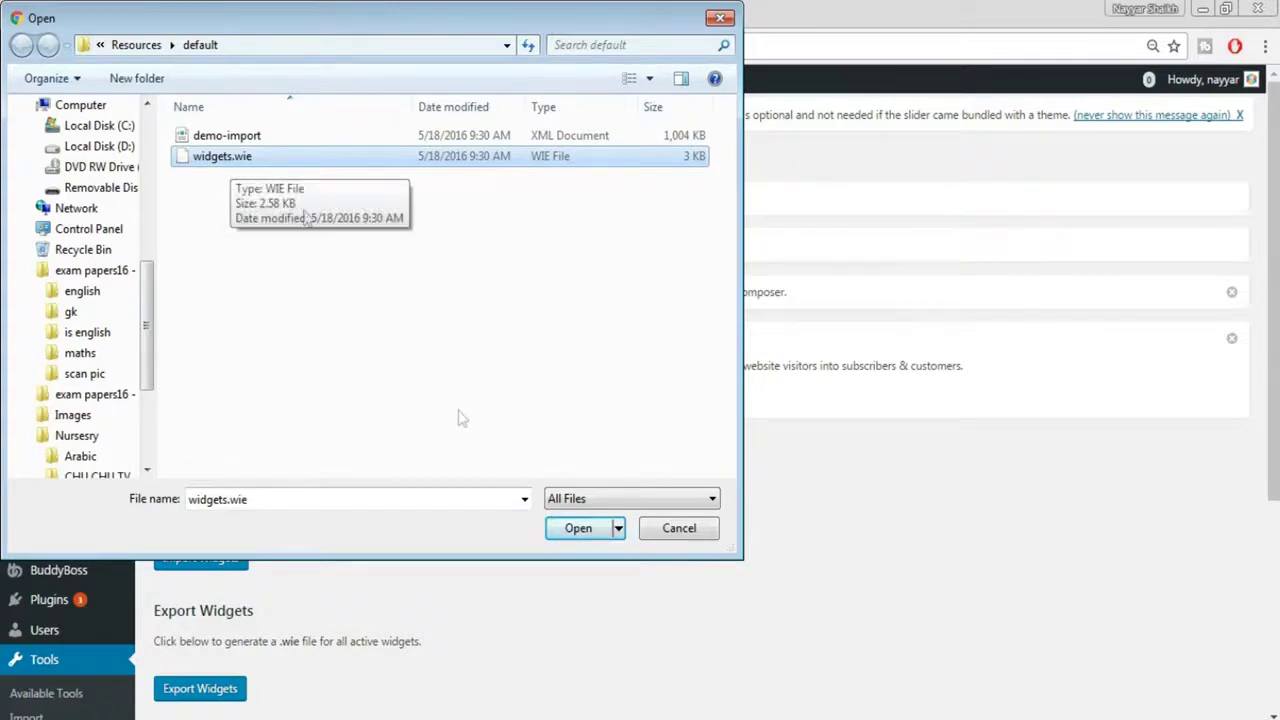
left_click(562, 532)
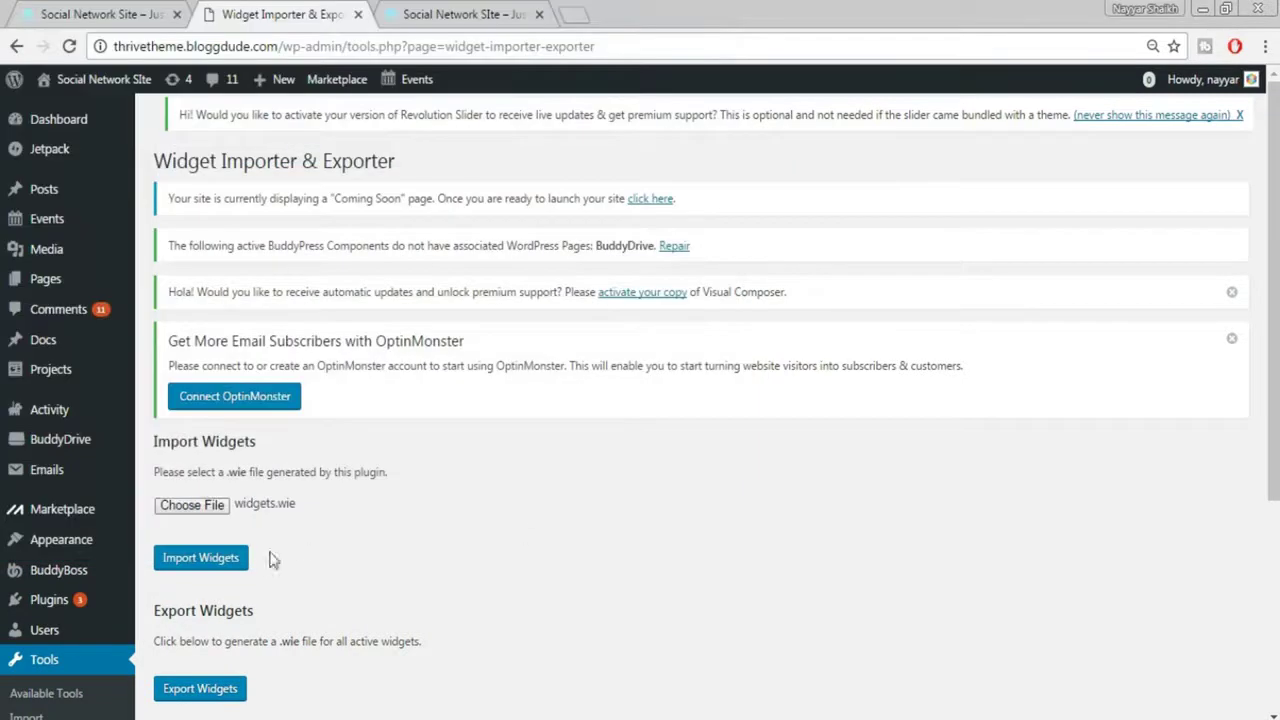
left_click(214, 568)
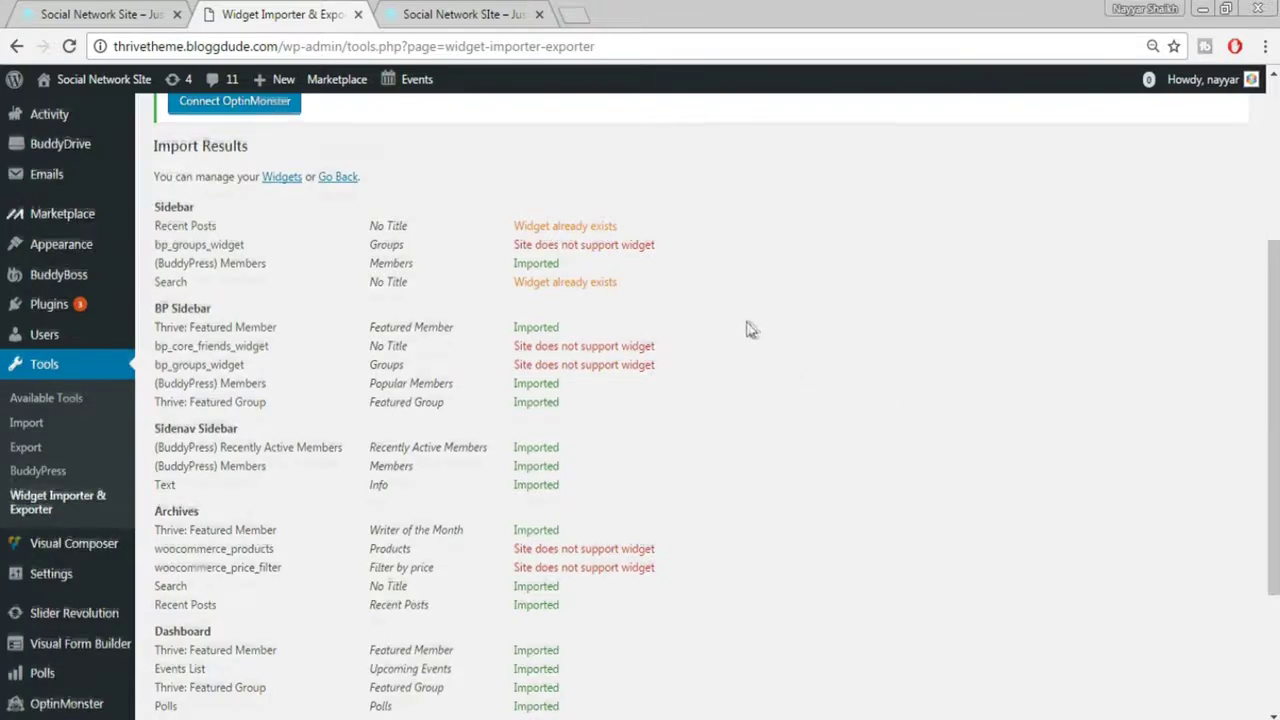
Review the widget import results and open the Dashboard in a new tab
scroll(748, 330, "down", 2)
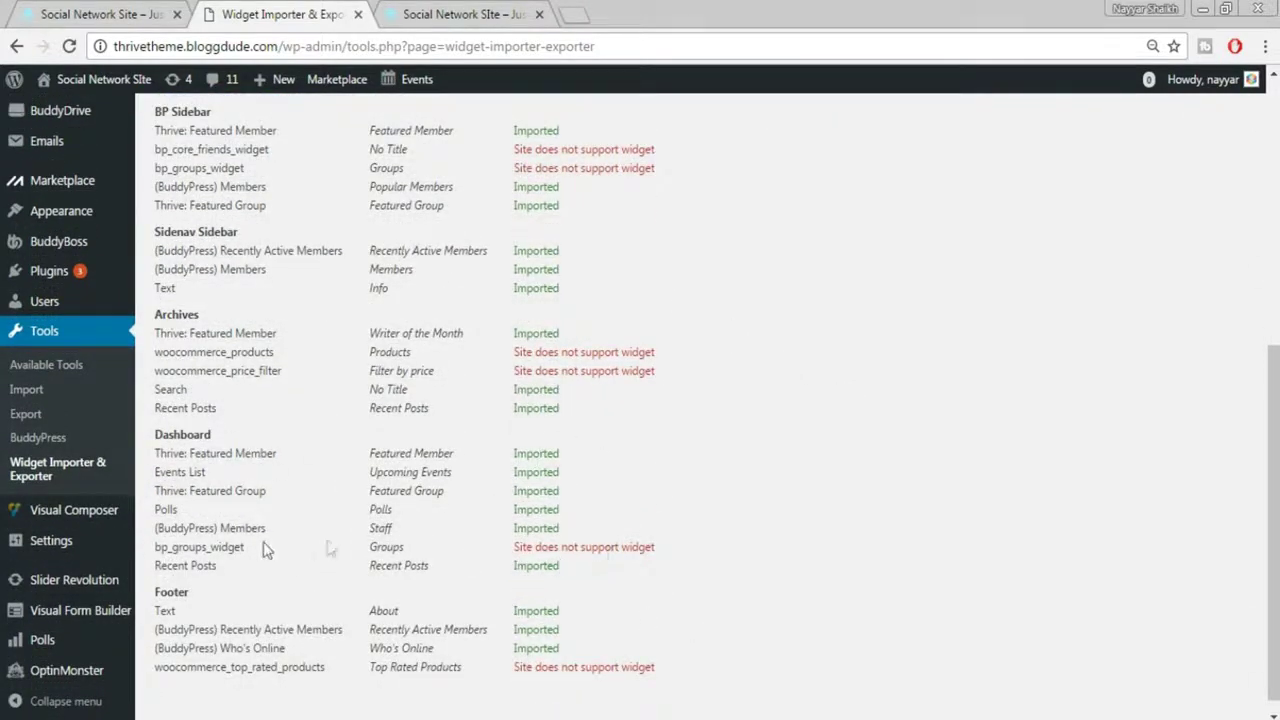
scroll(713, 447, "up", 2)
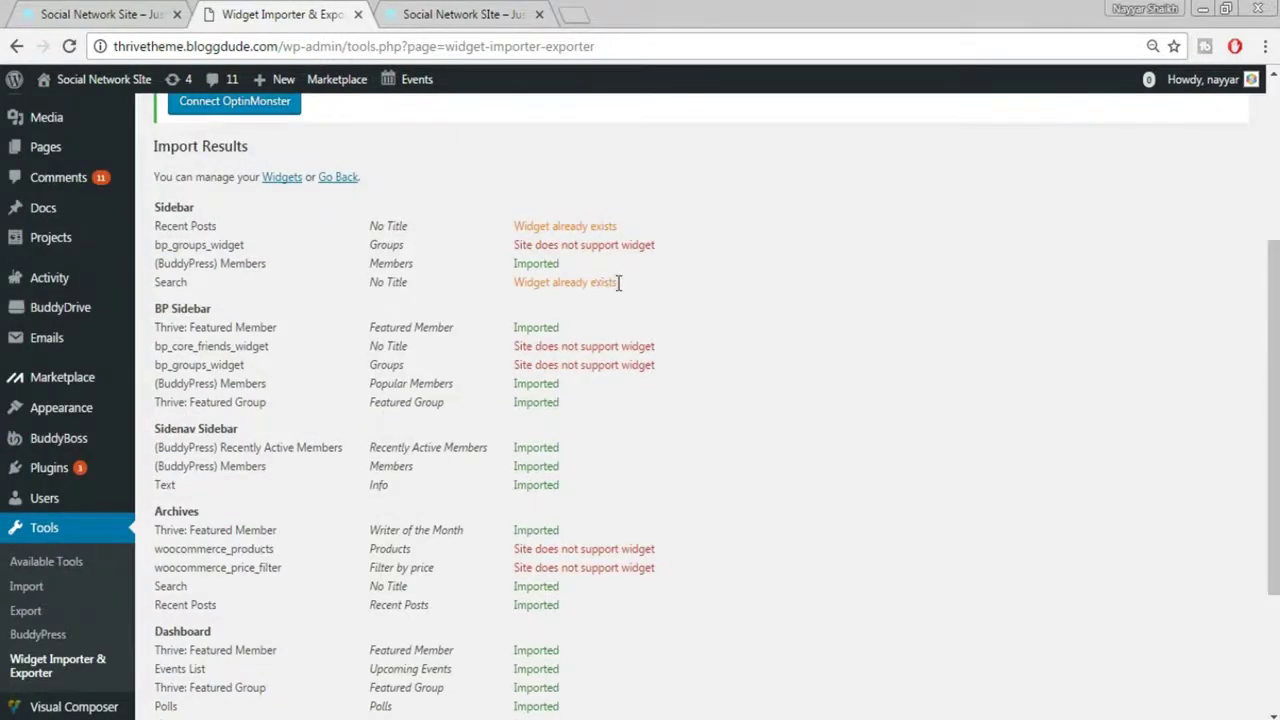
left_click_drag(619, 283, 520, 283)
left_click(564, 220)
scroll(677, 286, "up", 3)
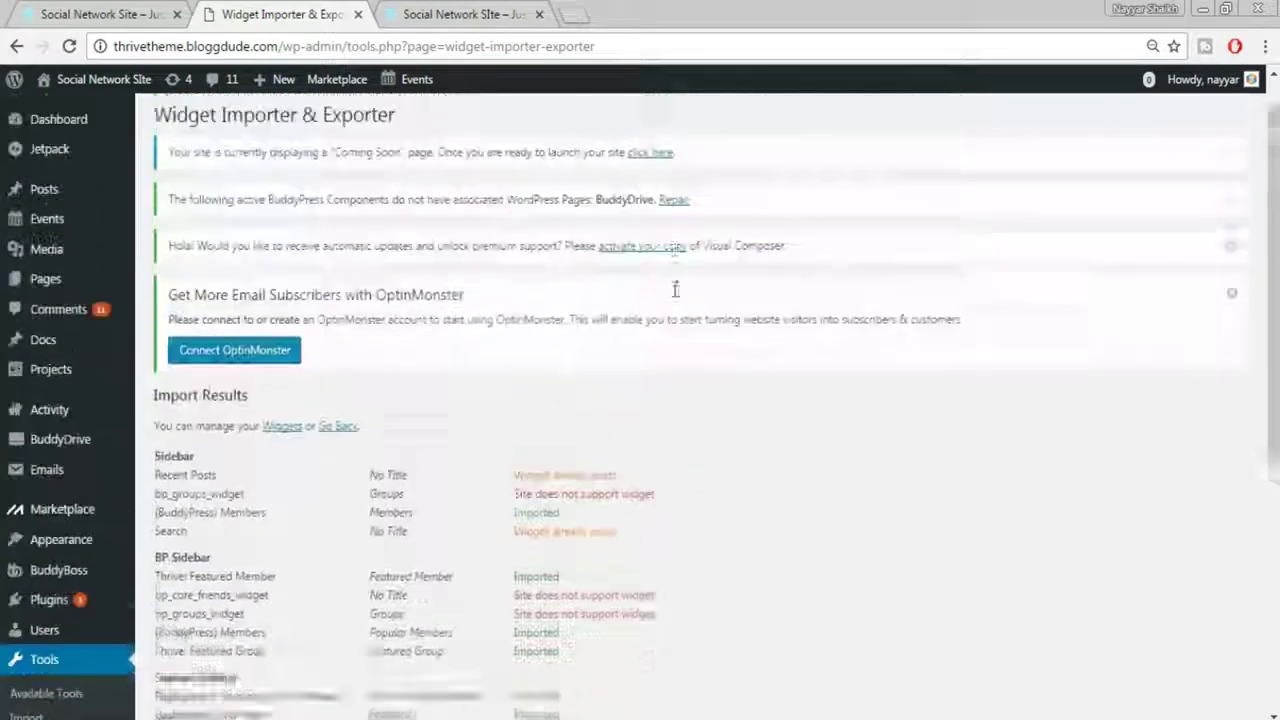
right_click(68, 127)
left_click(160, 129)
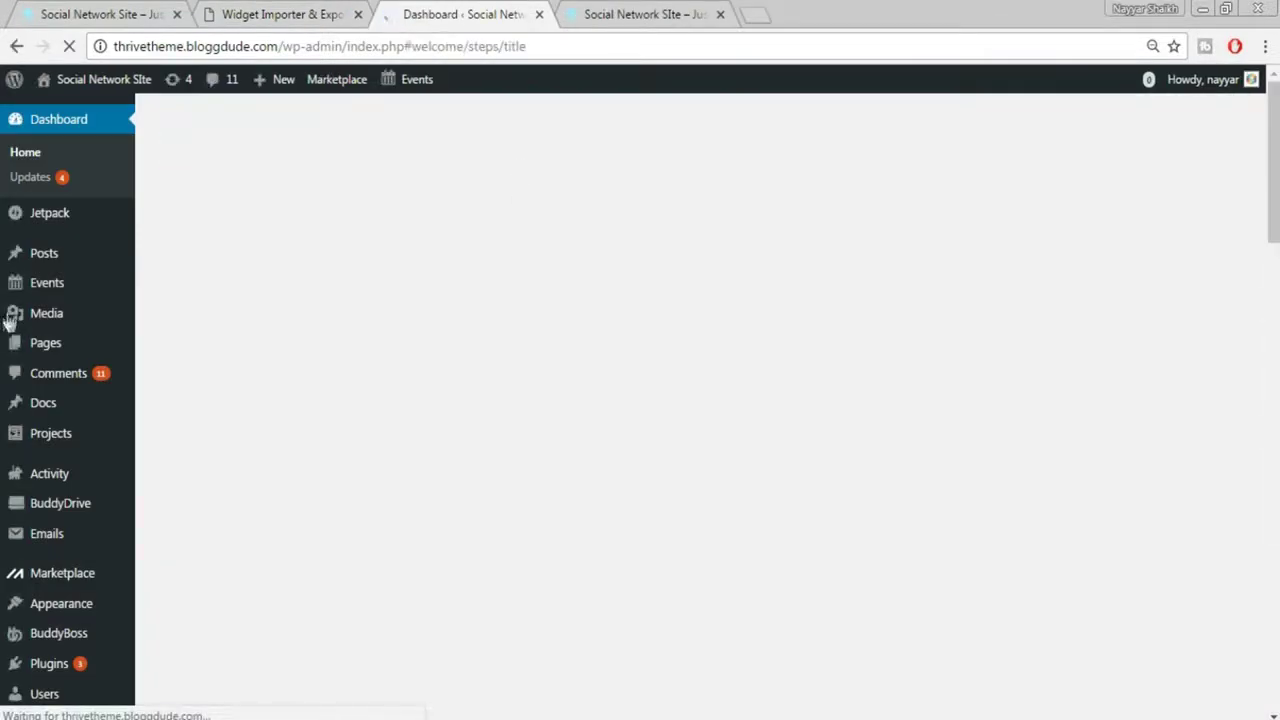
In BuddyPress settings, tick the Friend Connections and Private Messaging components
scroll(70, 330, "down", 3)
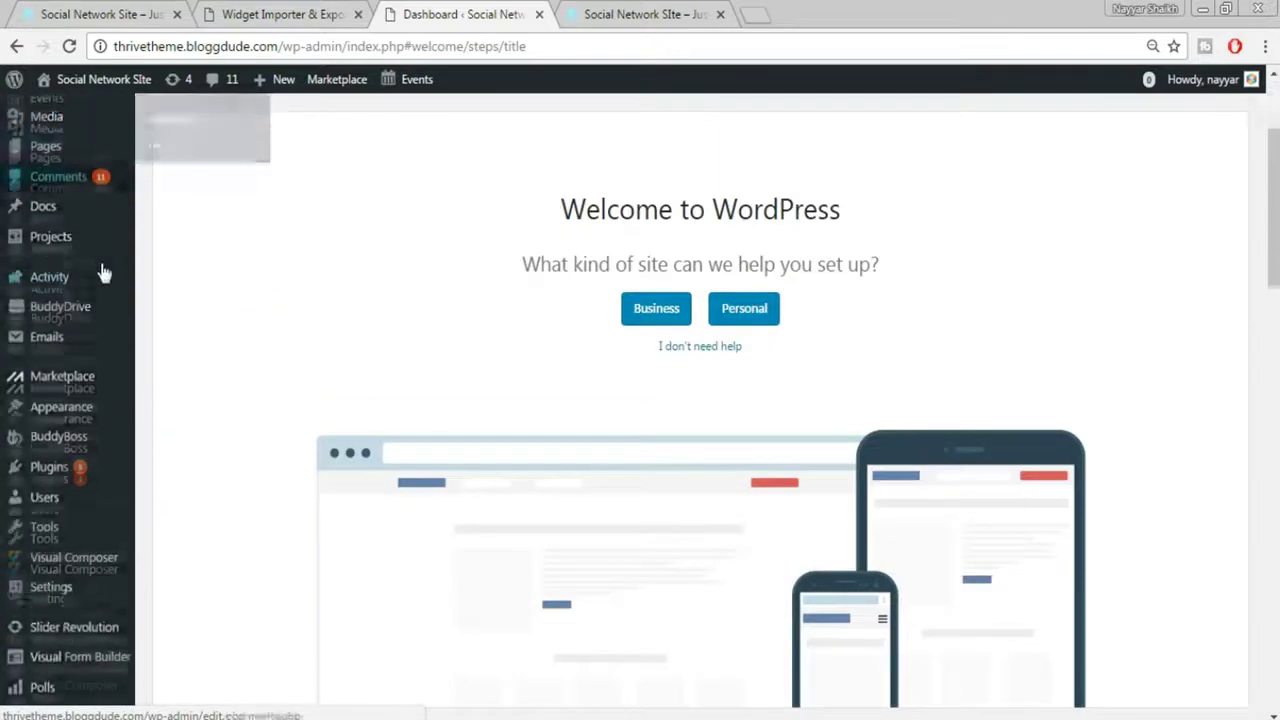
left_click(197, 650)
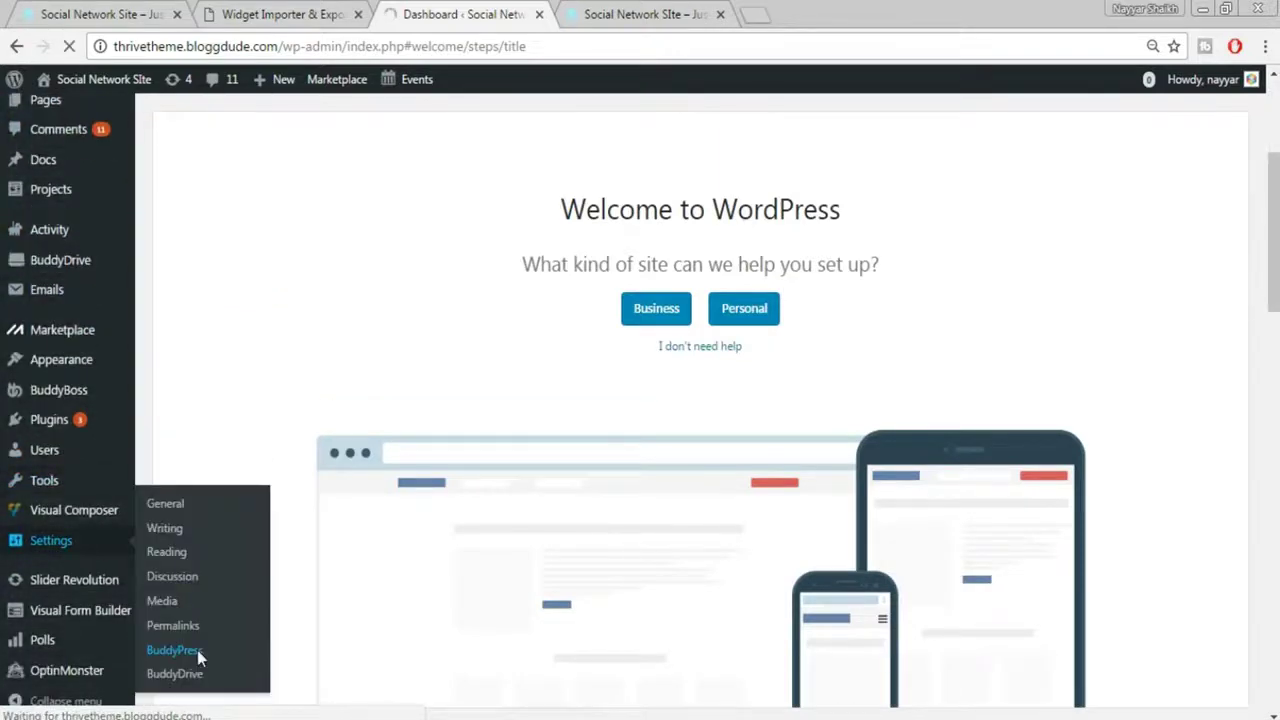
scroll(850, 557, "down", 2)
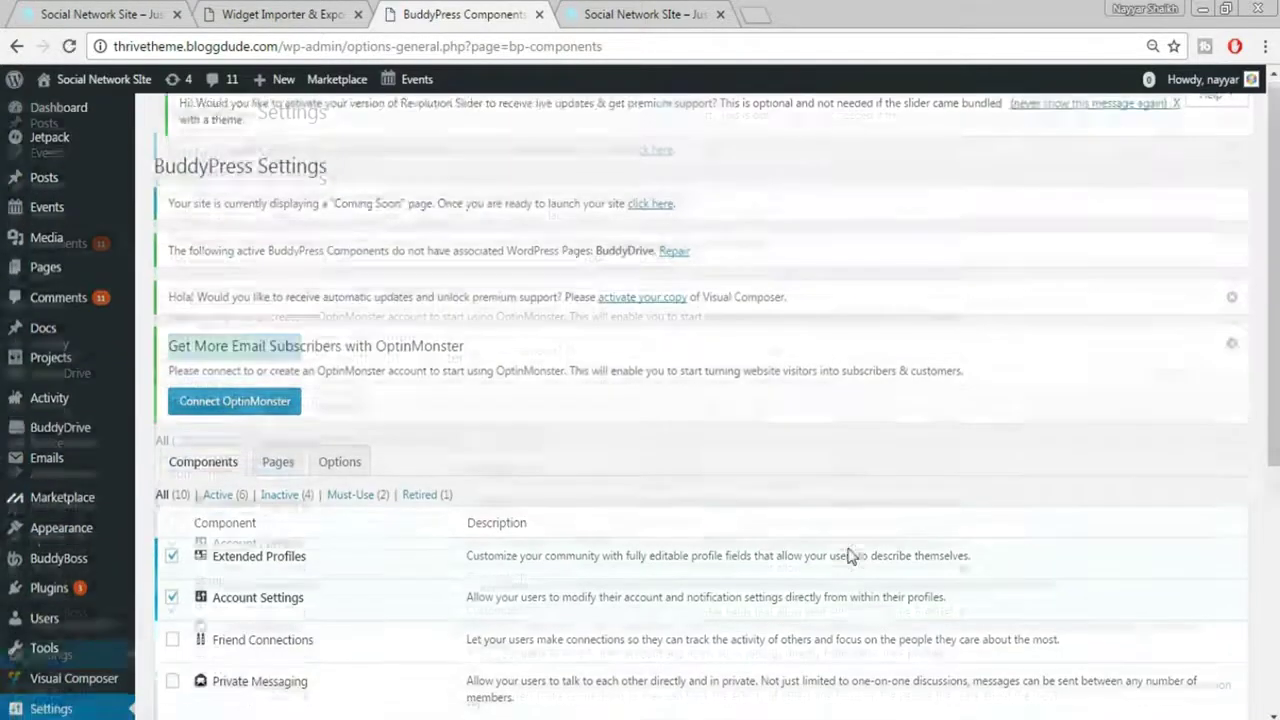
scroll(850, 557, "down", 2)
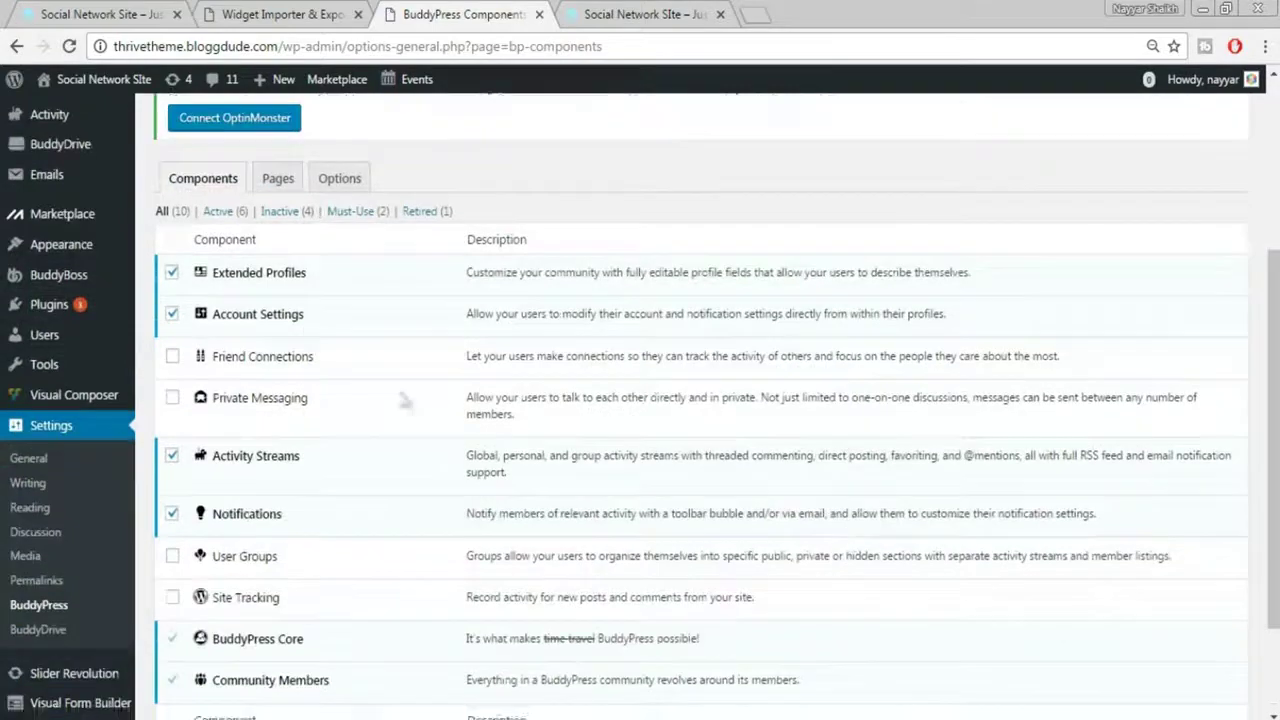
left_click(172, 358)
left_click(172, 400)
scroll(318, 415, "down", 3)
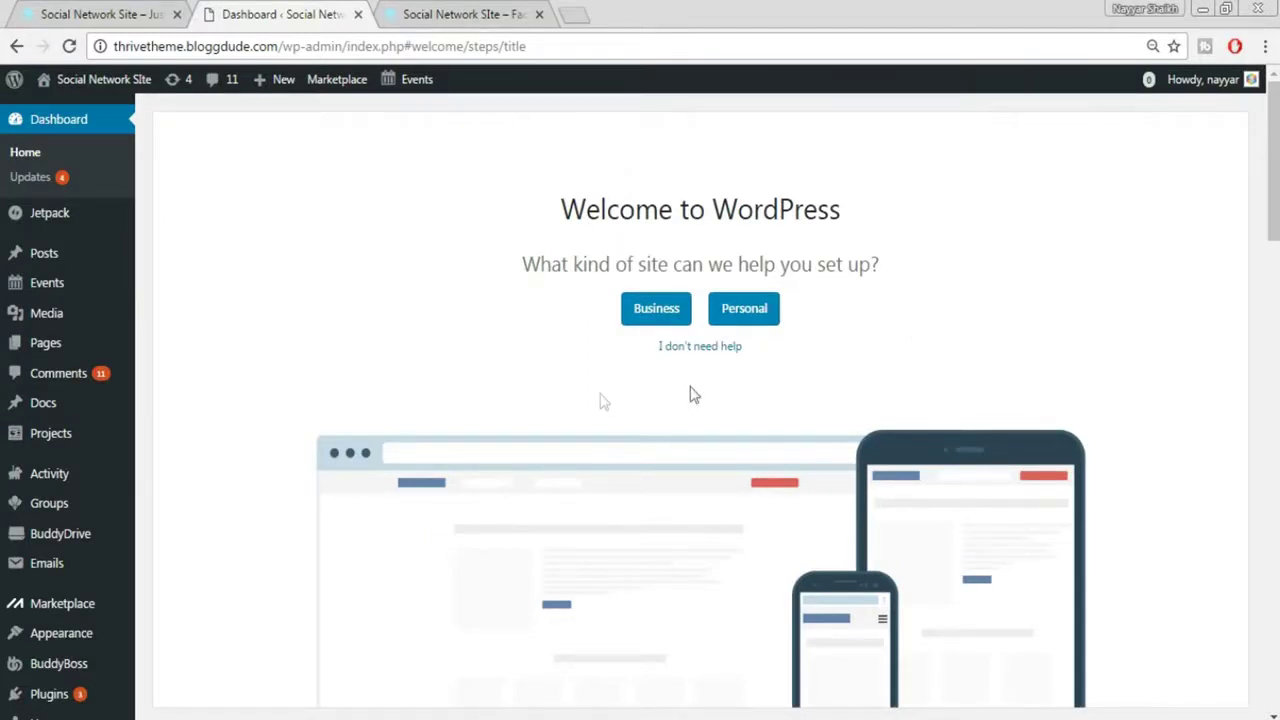
Expand and collapse the chat panel on the live Thrive site, then go to Plugins > Add New
scroll(477, 288, "down", 2)
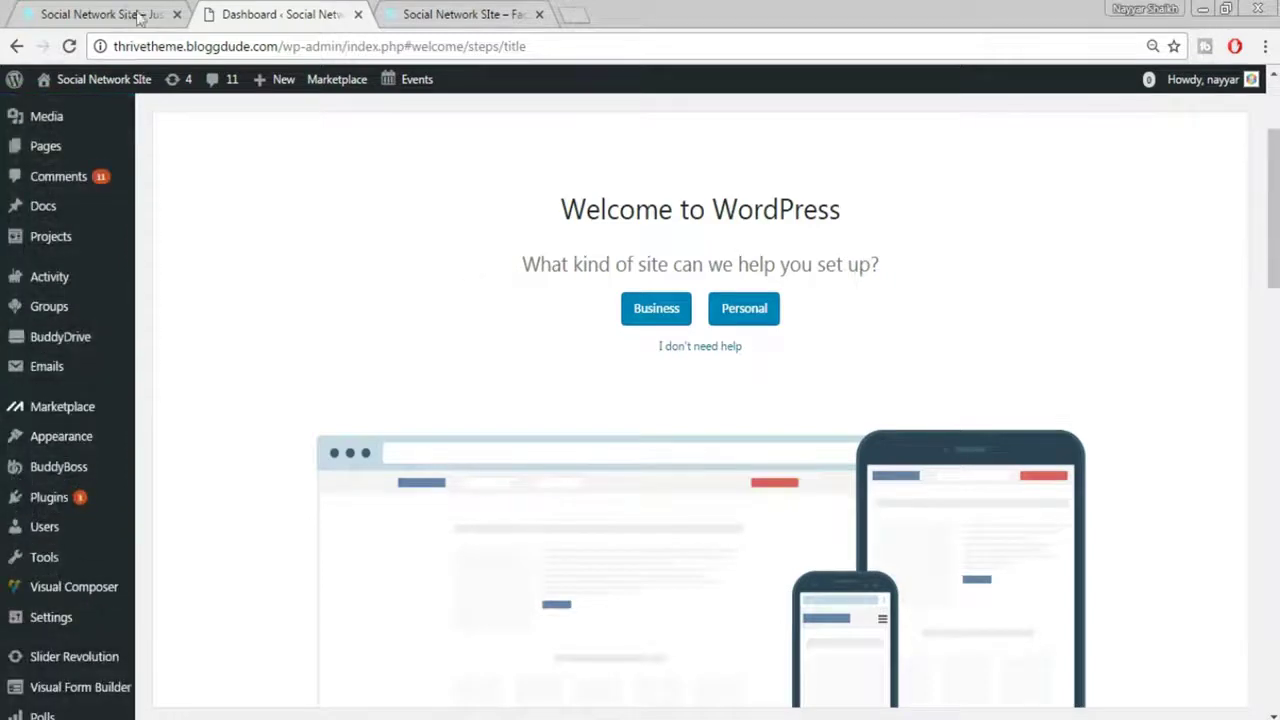
left_click(140, 16)
left_click(1173, 710)
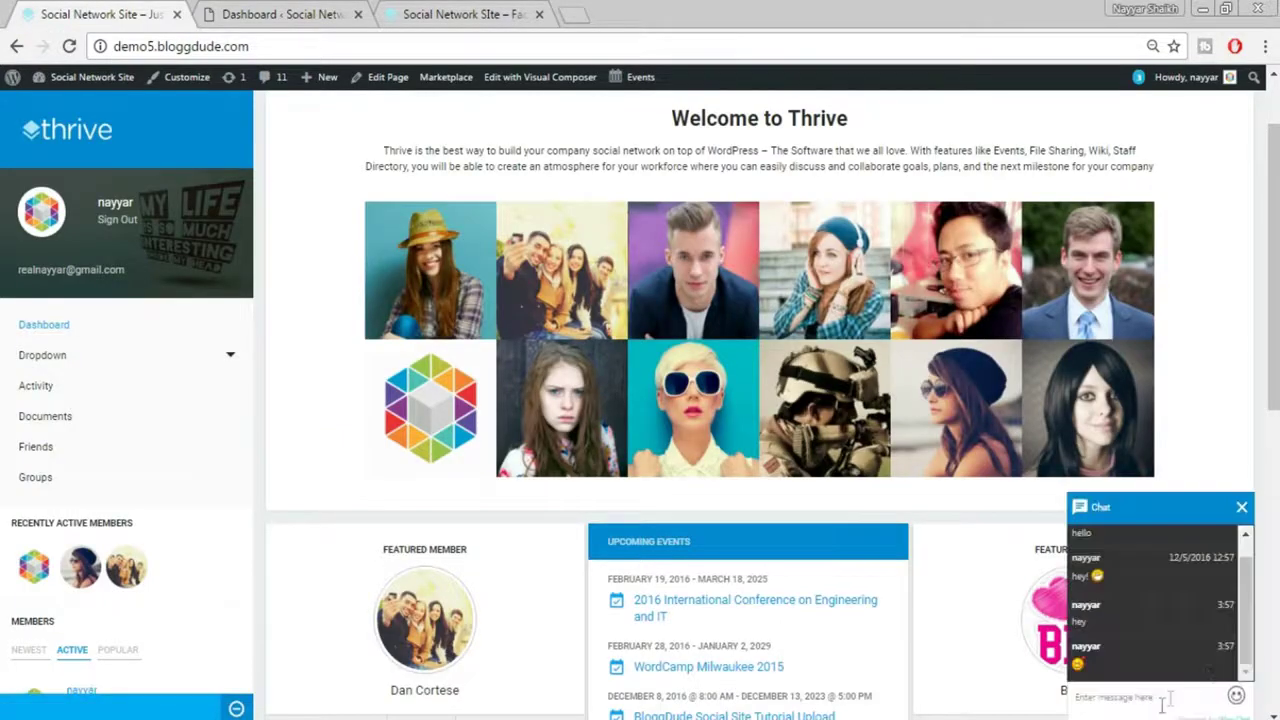
left_click(1241, 508)
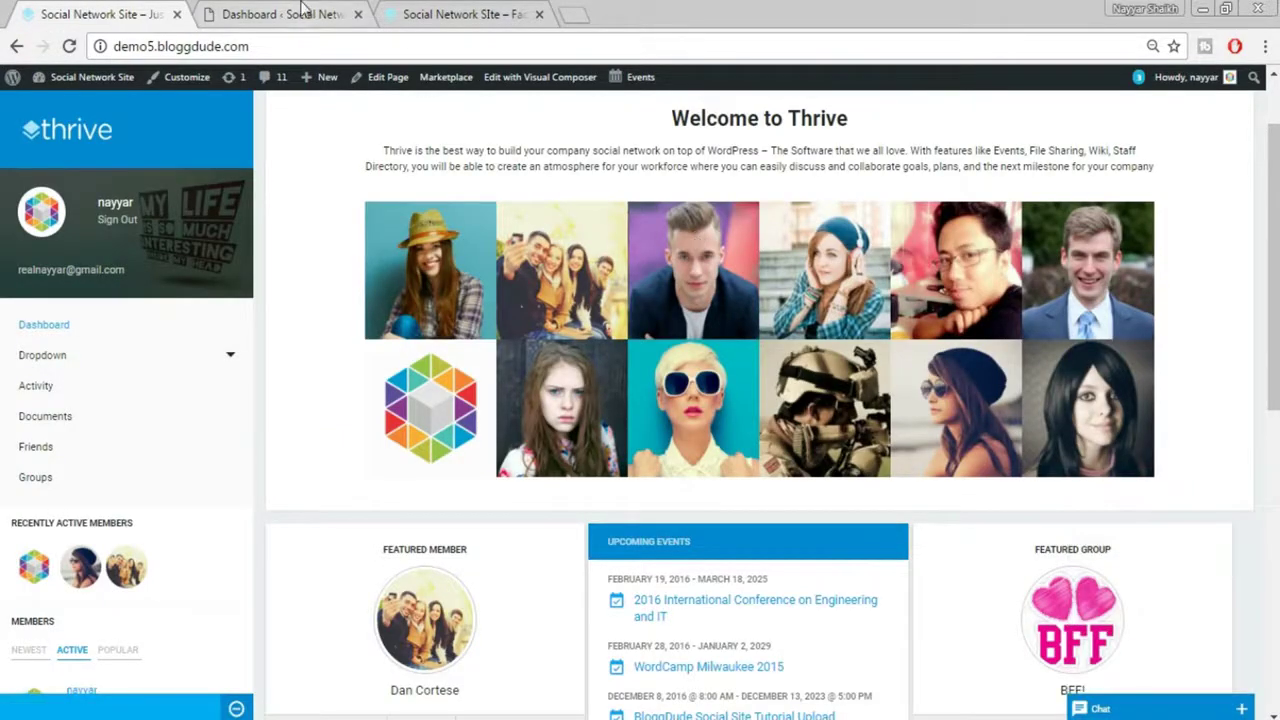
left_click(285, 14)
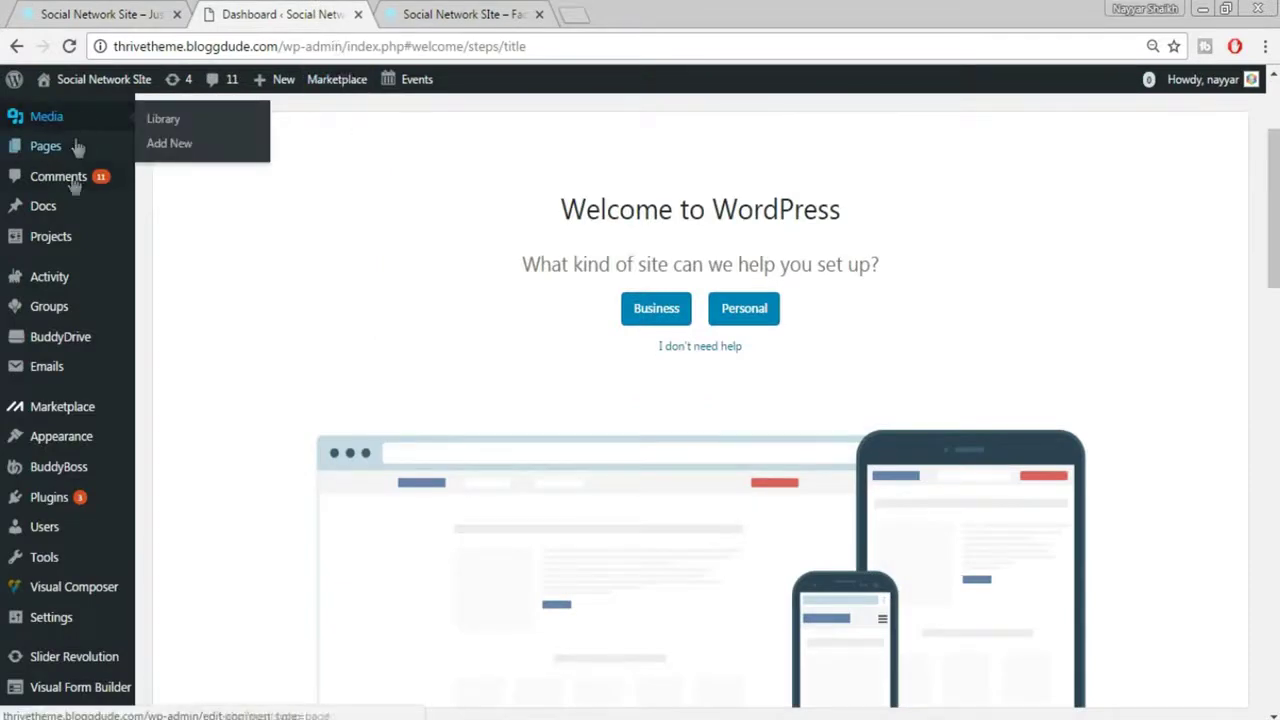
mouse_move(60, 527)
mouse_move(70, 500)
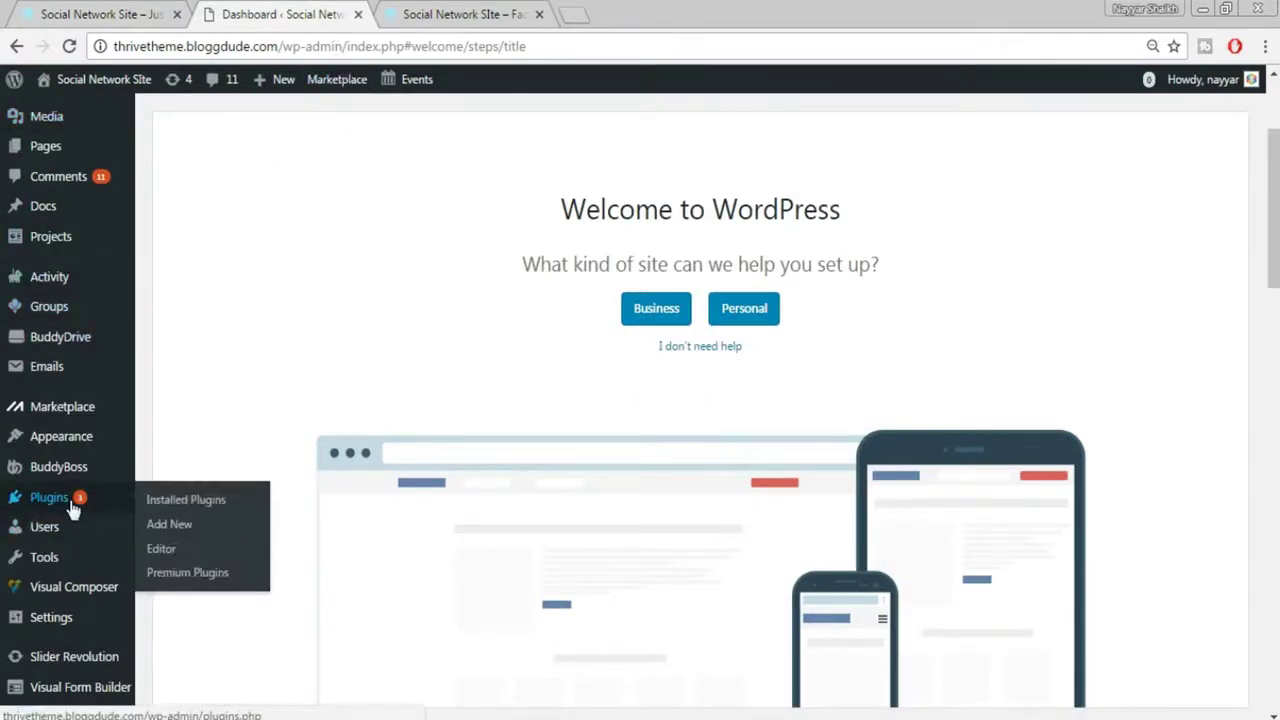
left_click(183, 527)
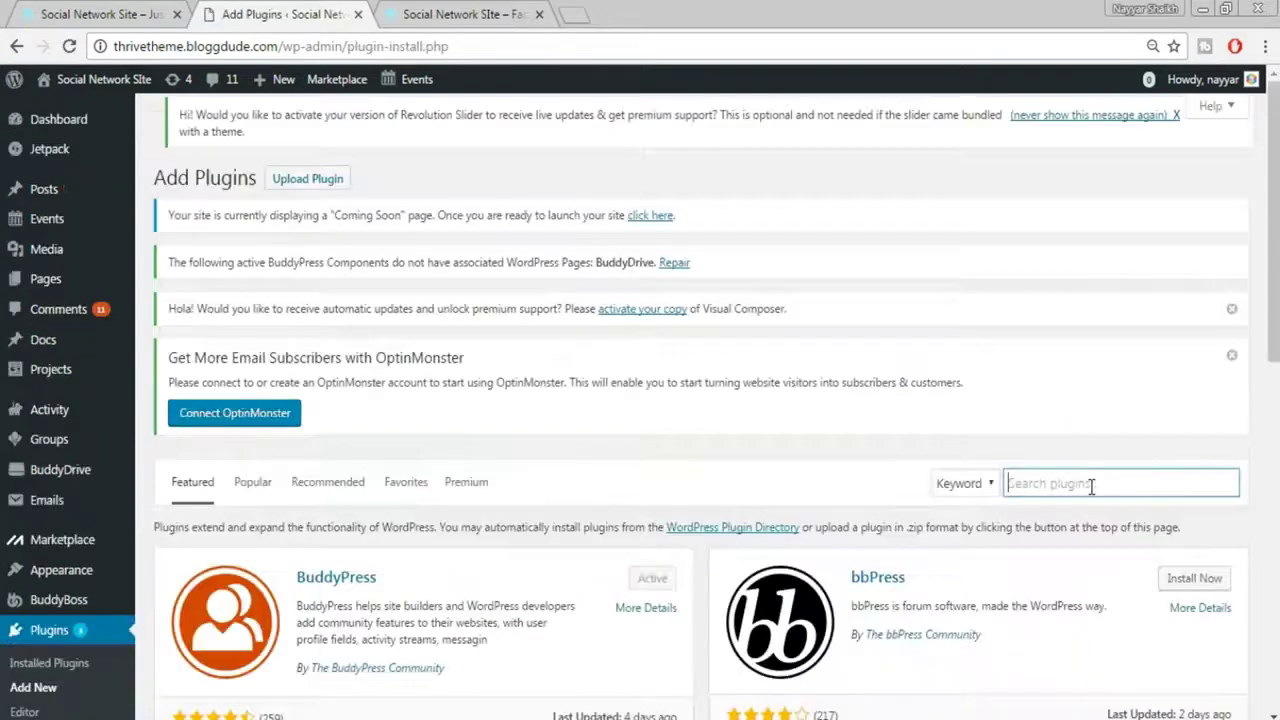
Search for the Wise Chat plugin, install it and activate it
left_click(1091, 484)
key("Down")
key("Down")
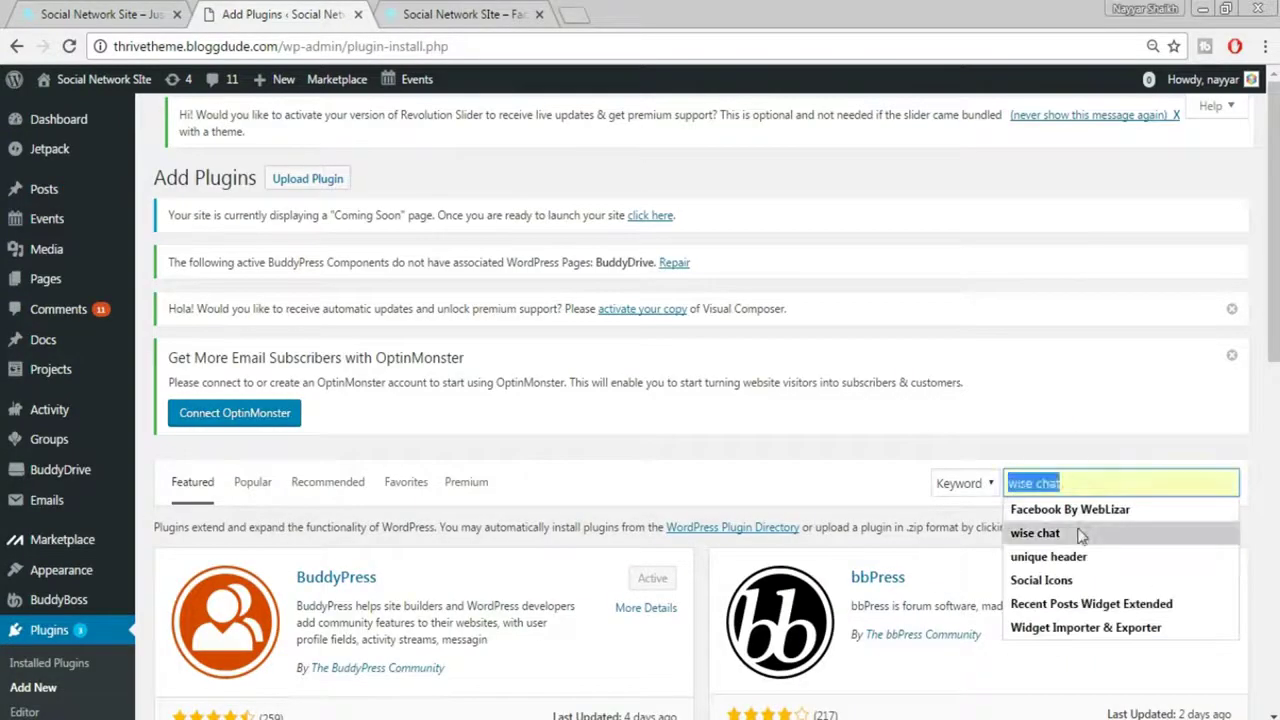
key("Return")
scroll(318, 405, "down", 2)
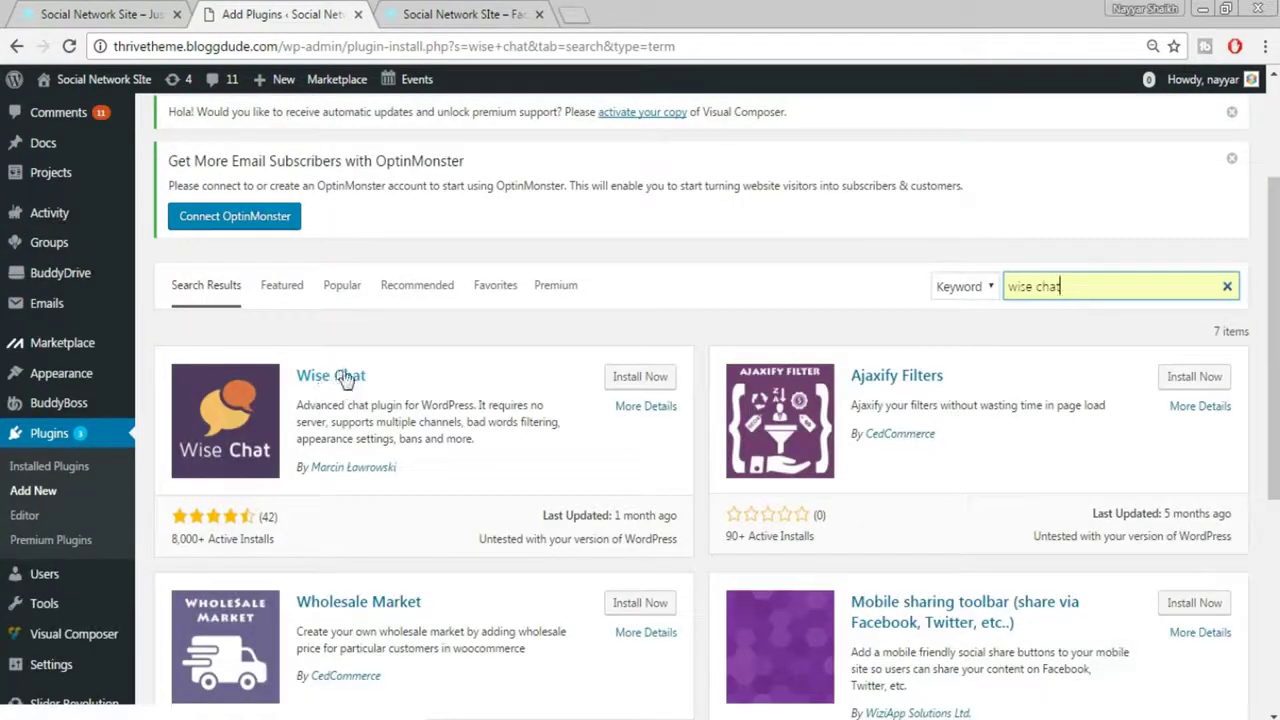
left_click(640, 377)
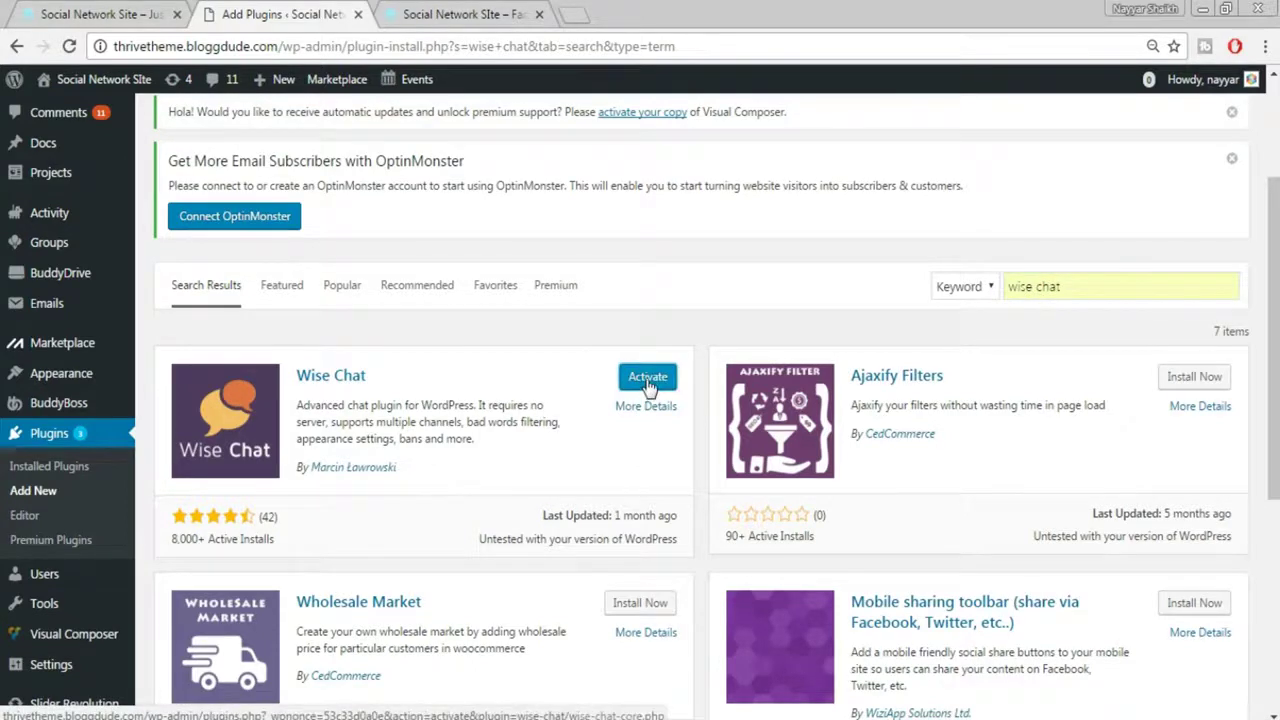
left_click(646, 379)
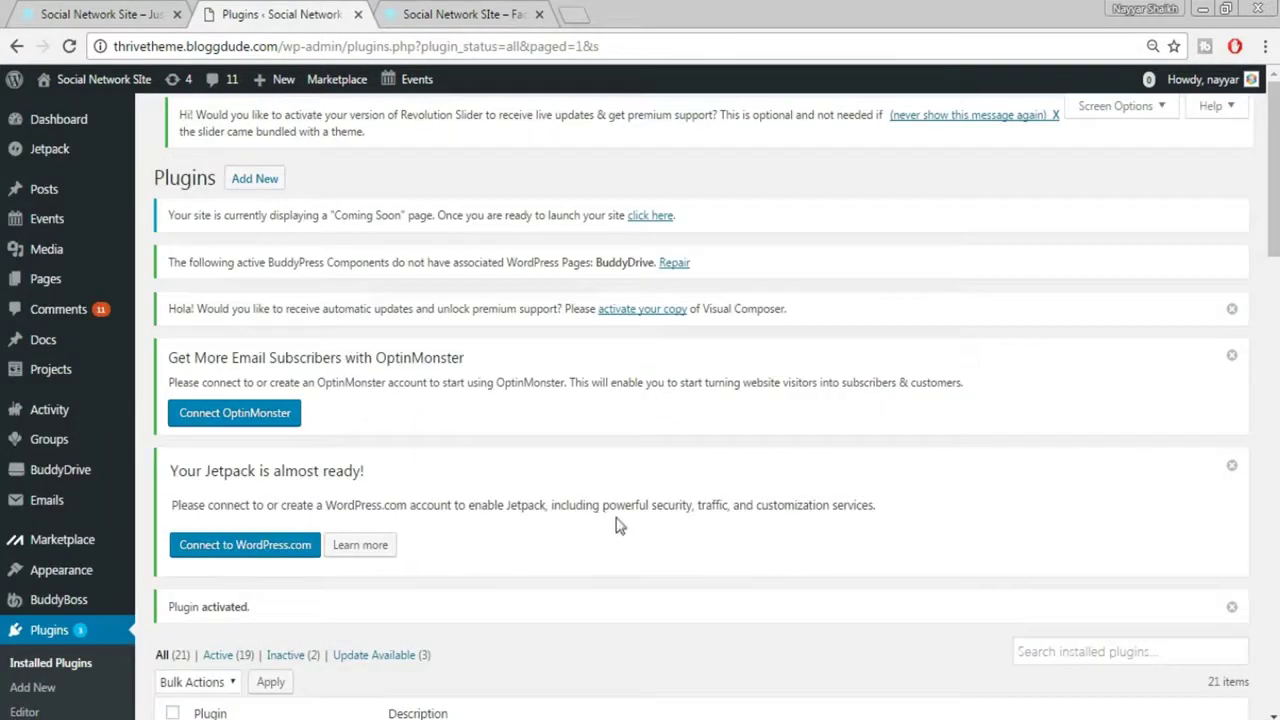
scroll(60, 405, "down", 3)
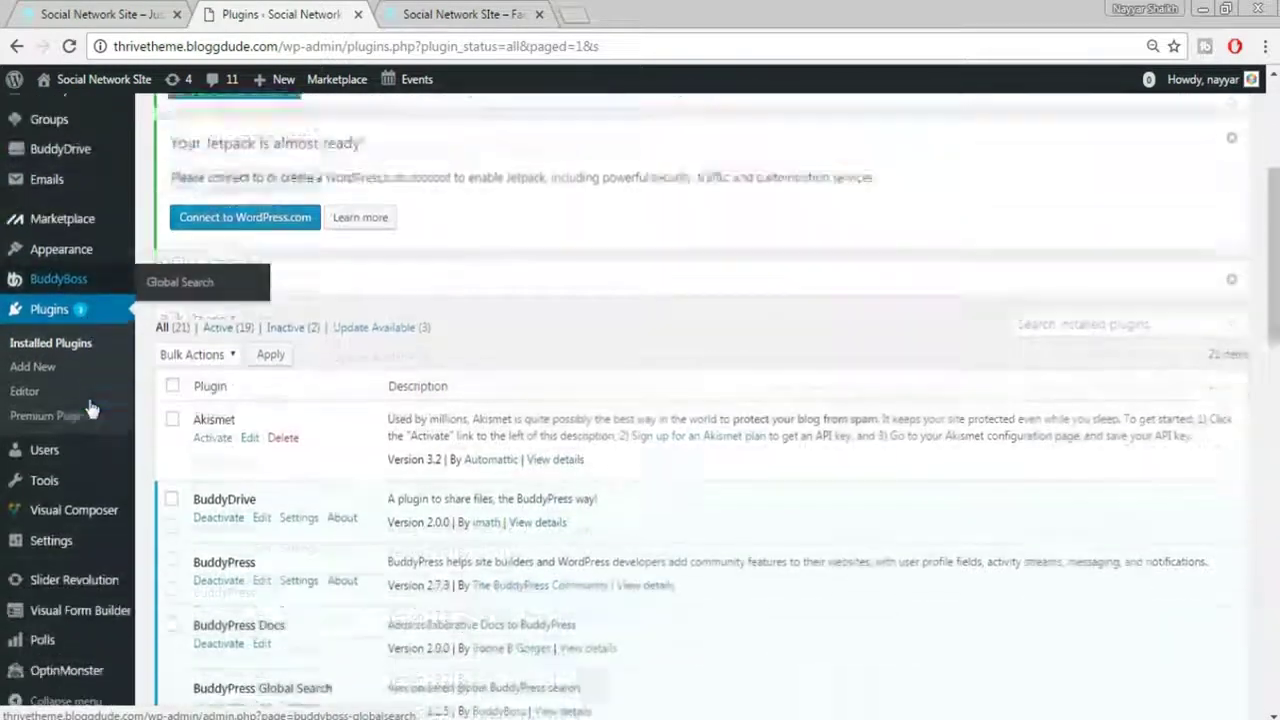
mouse_move(85, 565)
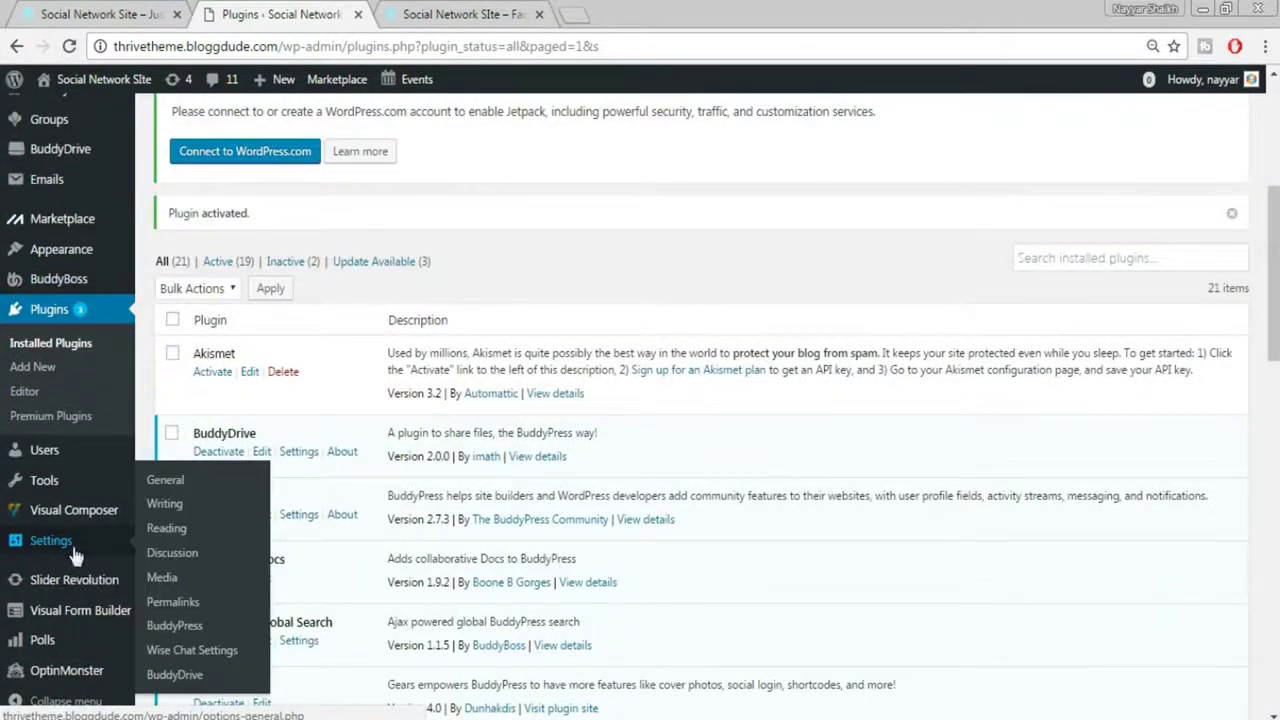
Enable Disable Anonymous Users in Wise Chat settings, check the site chat, and save
left_click(208, 652)
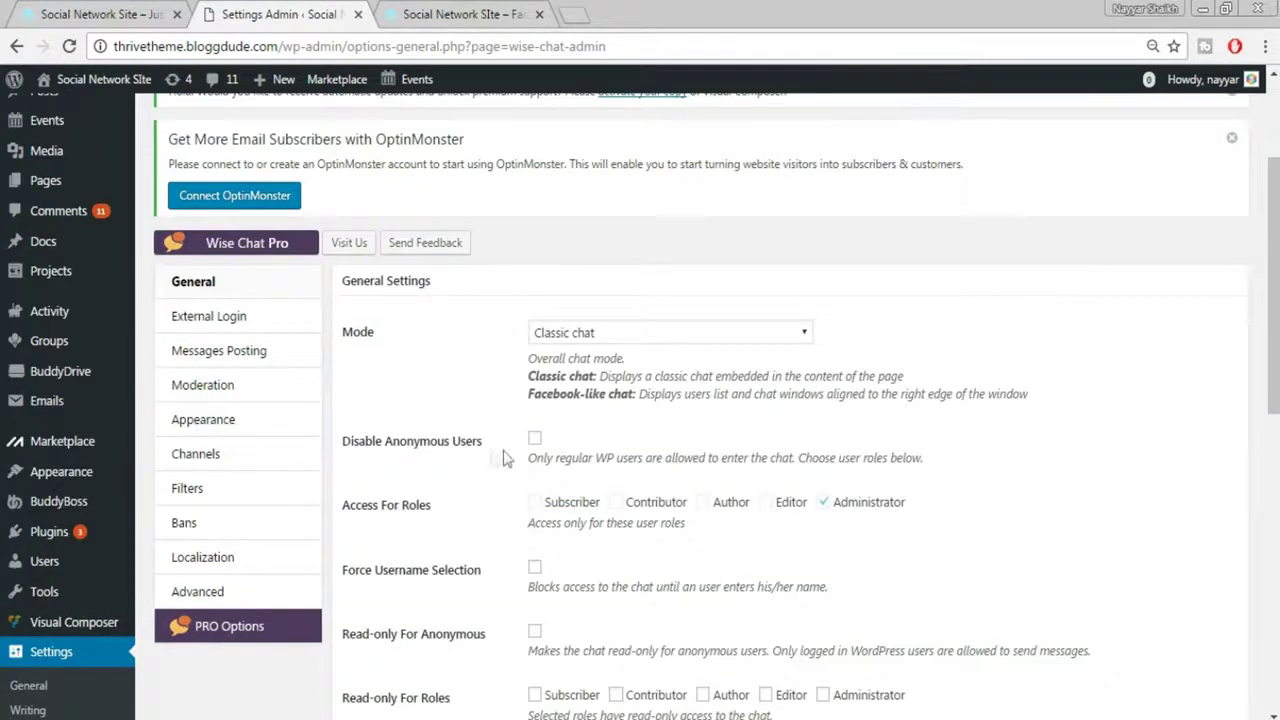
left_click(535, 442)
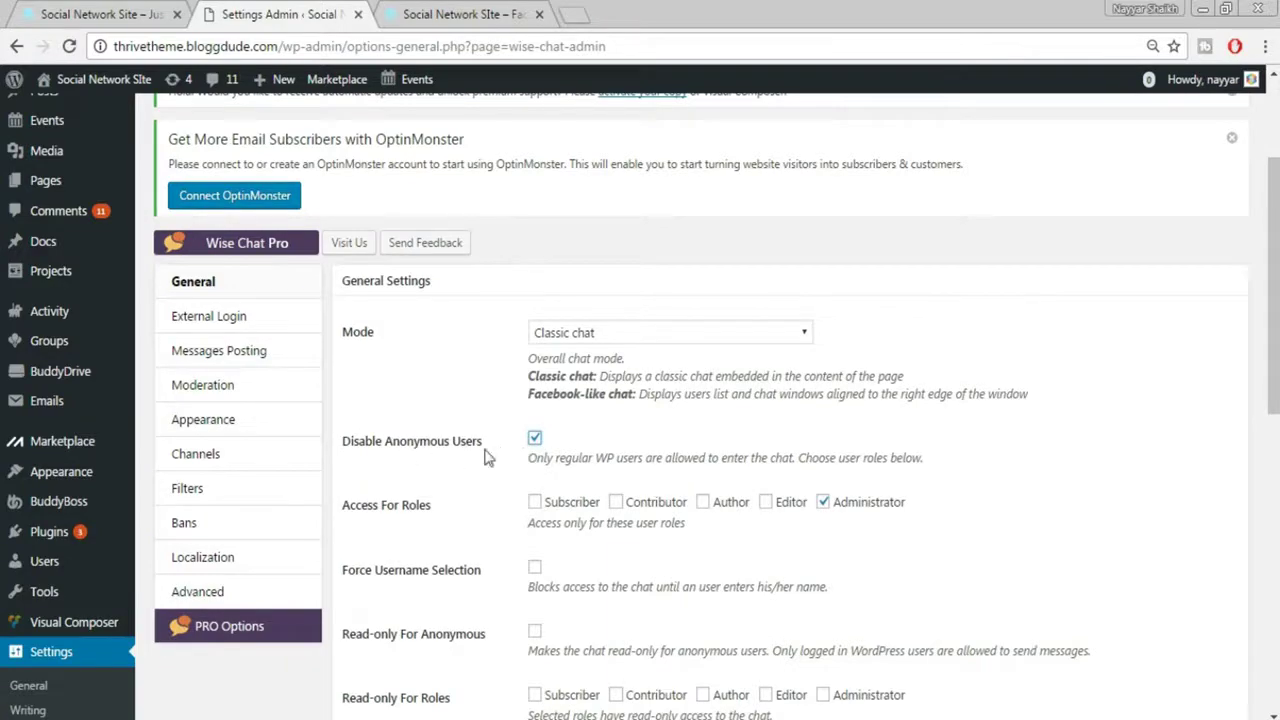
left_click(100, 14)
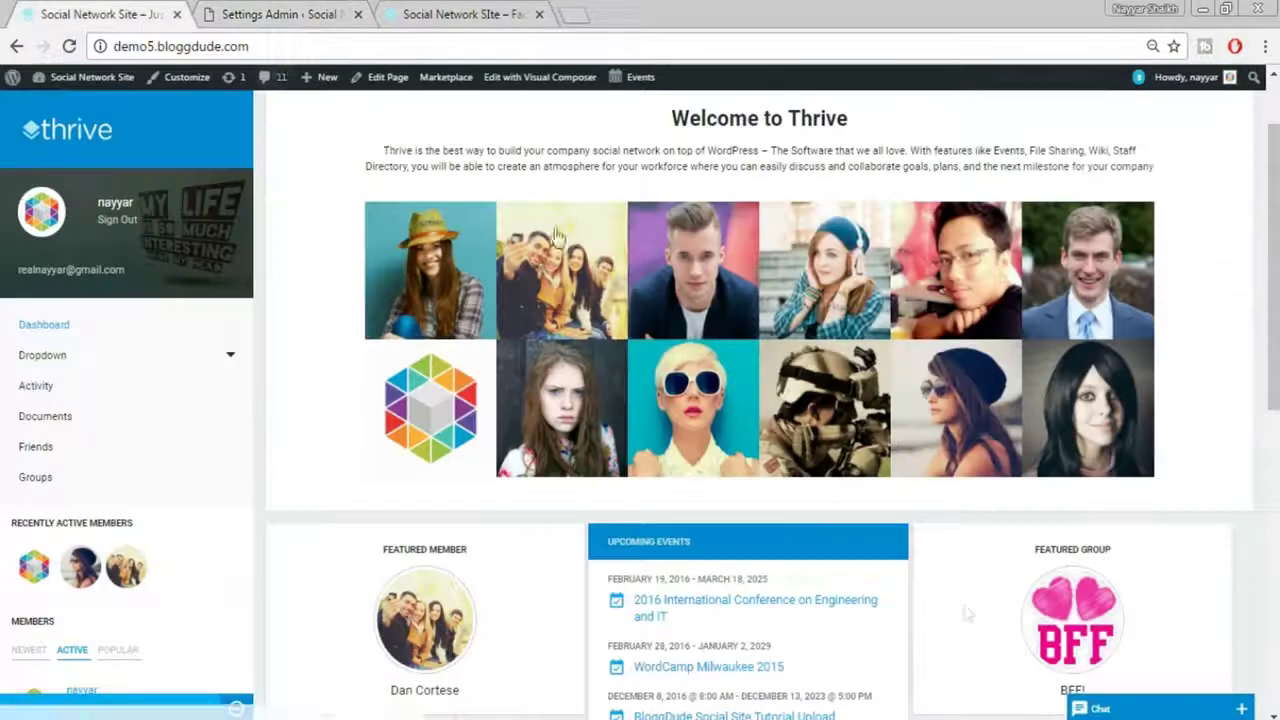
left_click(1133, 708)
scroll(1150, 640, "down", 2)
scroll(1155, 630, "up", 3)
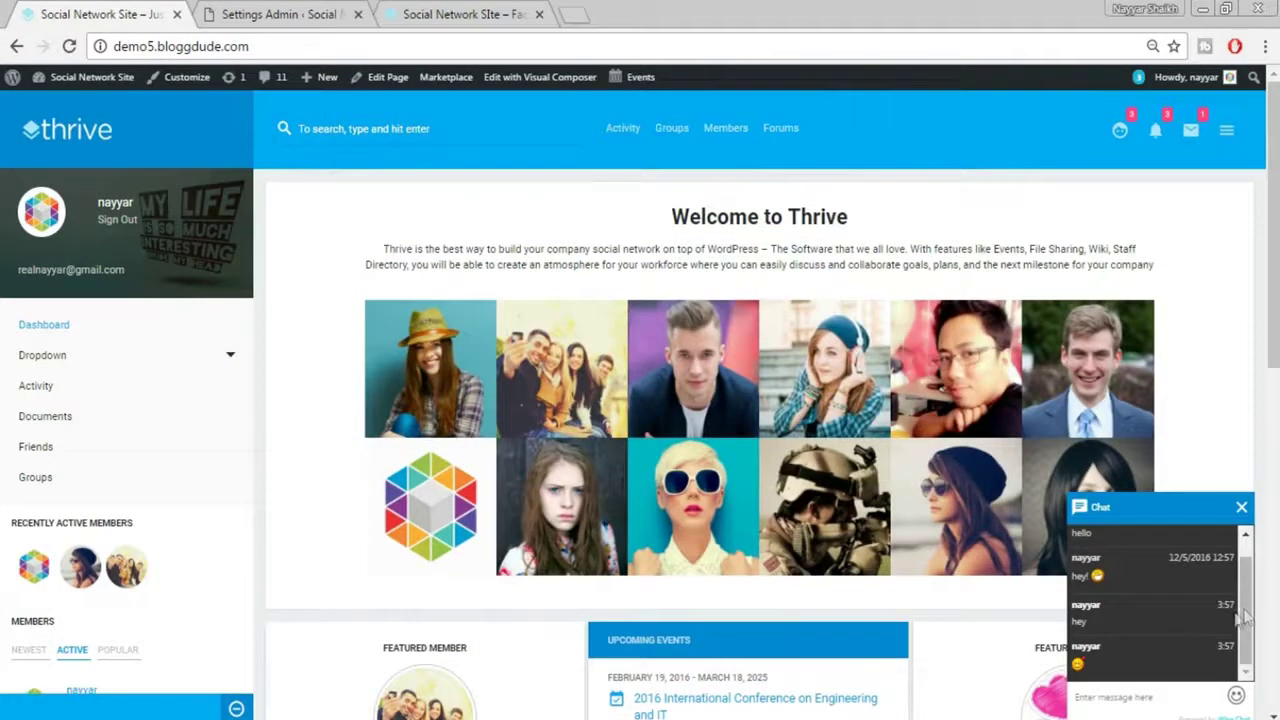
left_click(1241, 512)
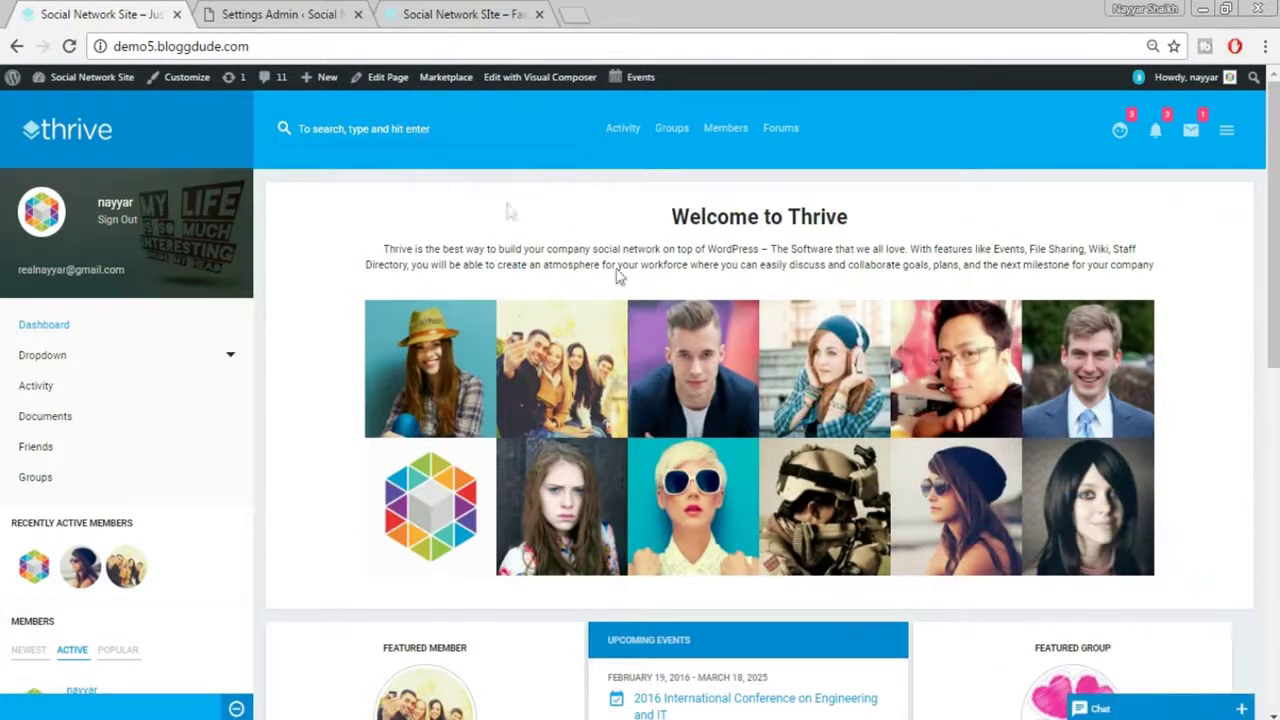
left_click(415, 10)
left_click(282, 12)
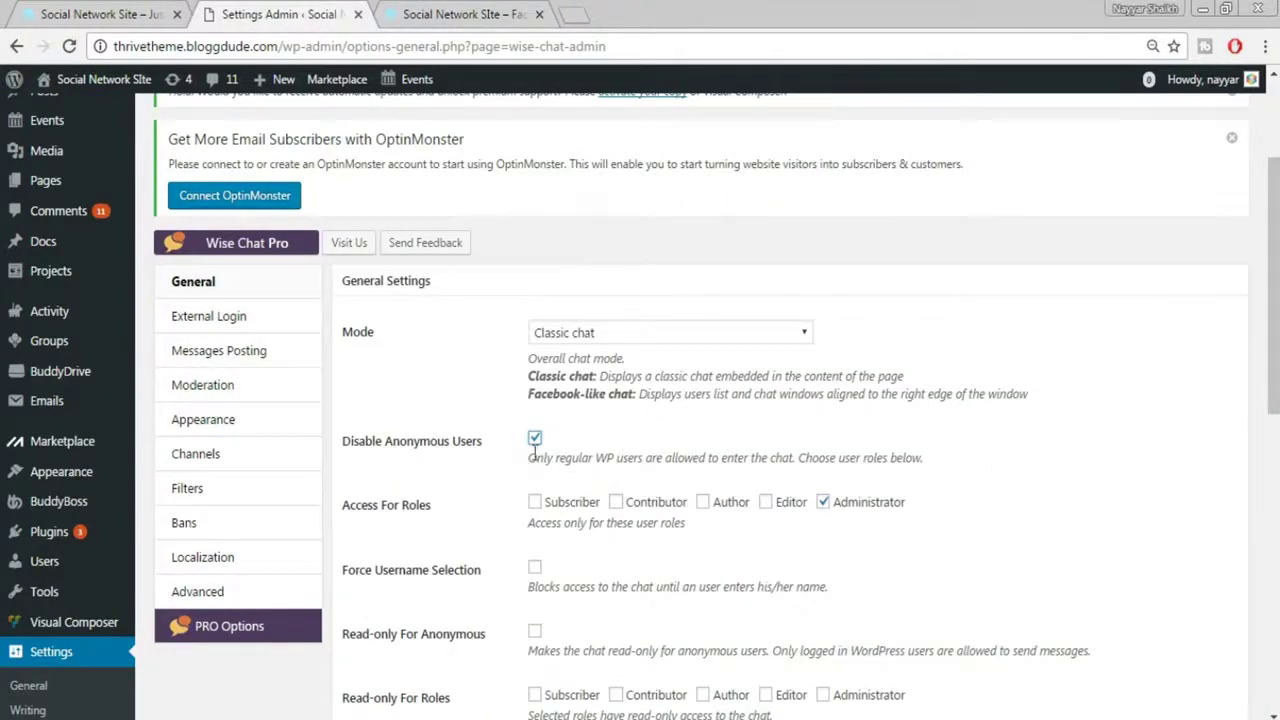
scroll(560, 540, "down", 6)
left_click(418, 400)
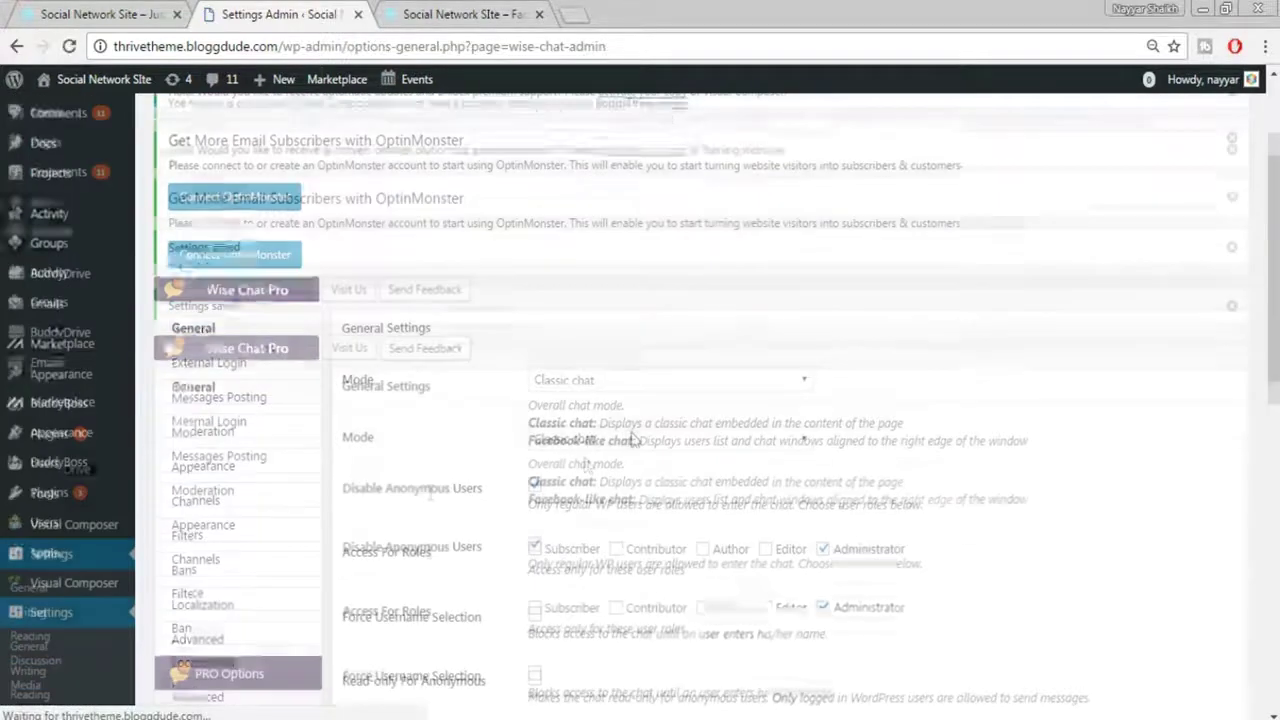
Set the Wise Chat appearance theme to Cold Dark and save
left_click(226, 470)
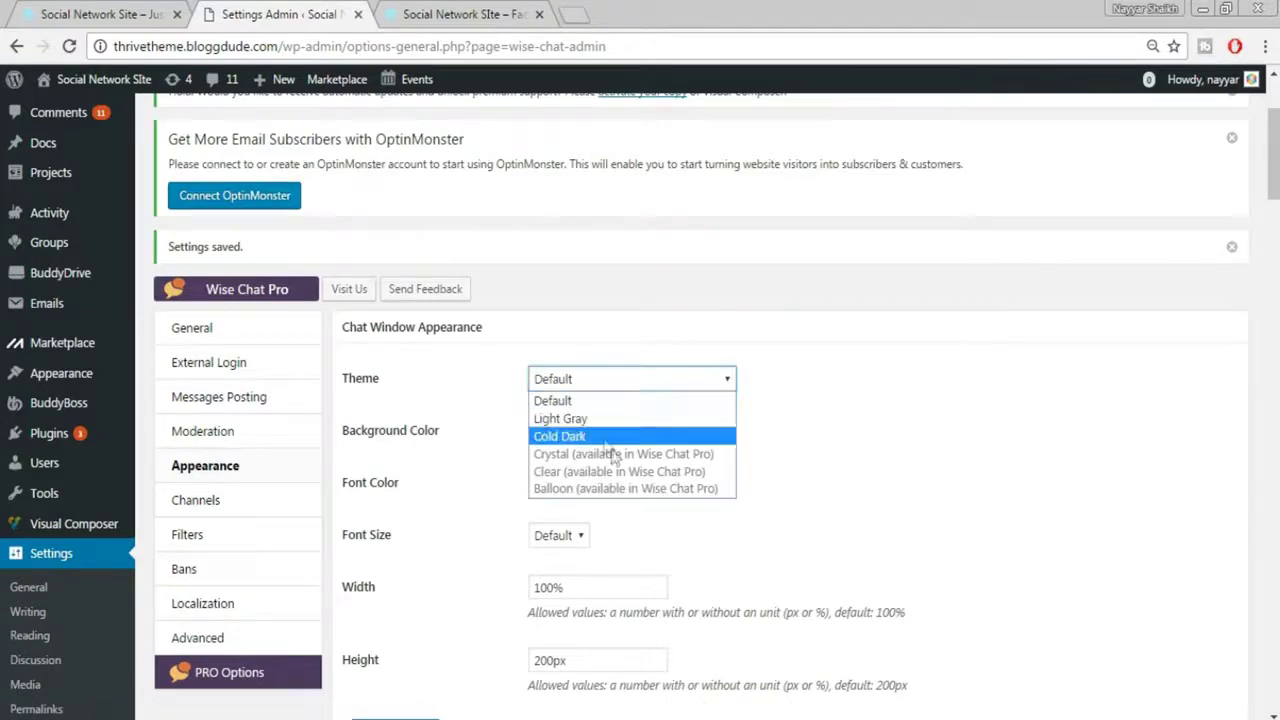
left_click(613, 447)
scroll(700, 470, "down", 5)
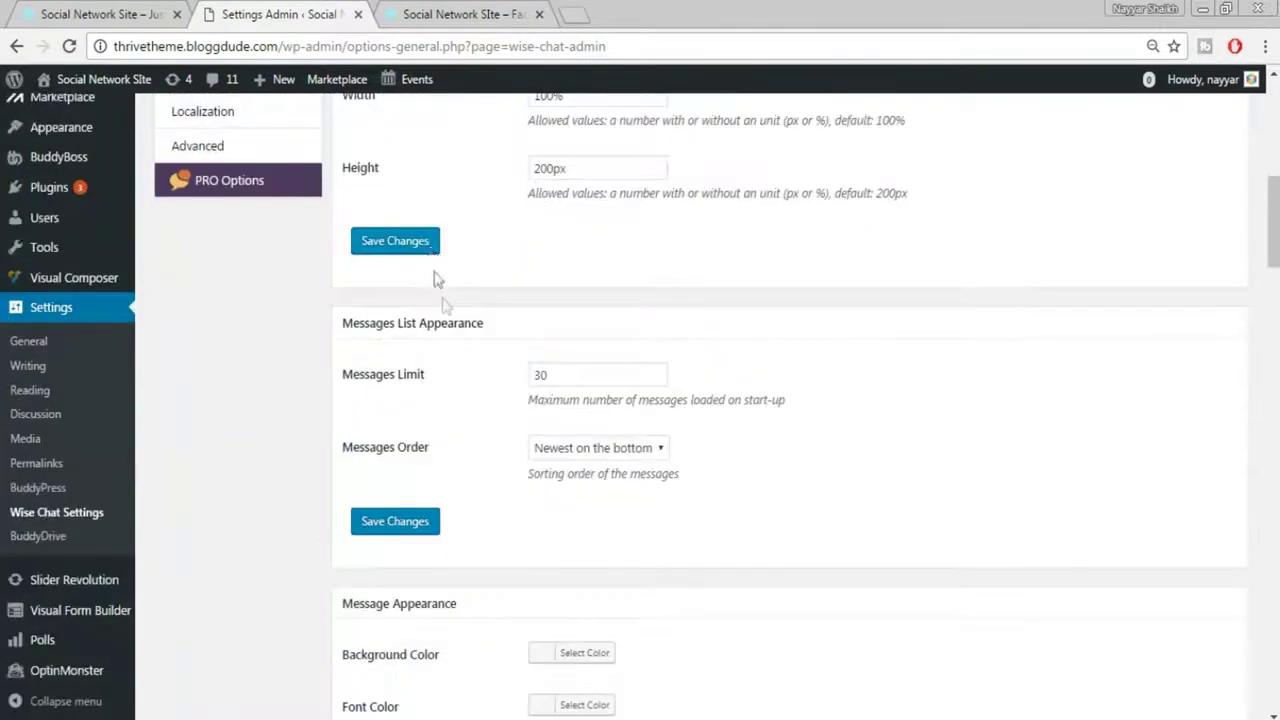
left_click(420, 243)
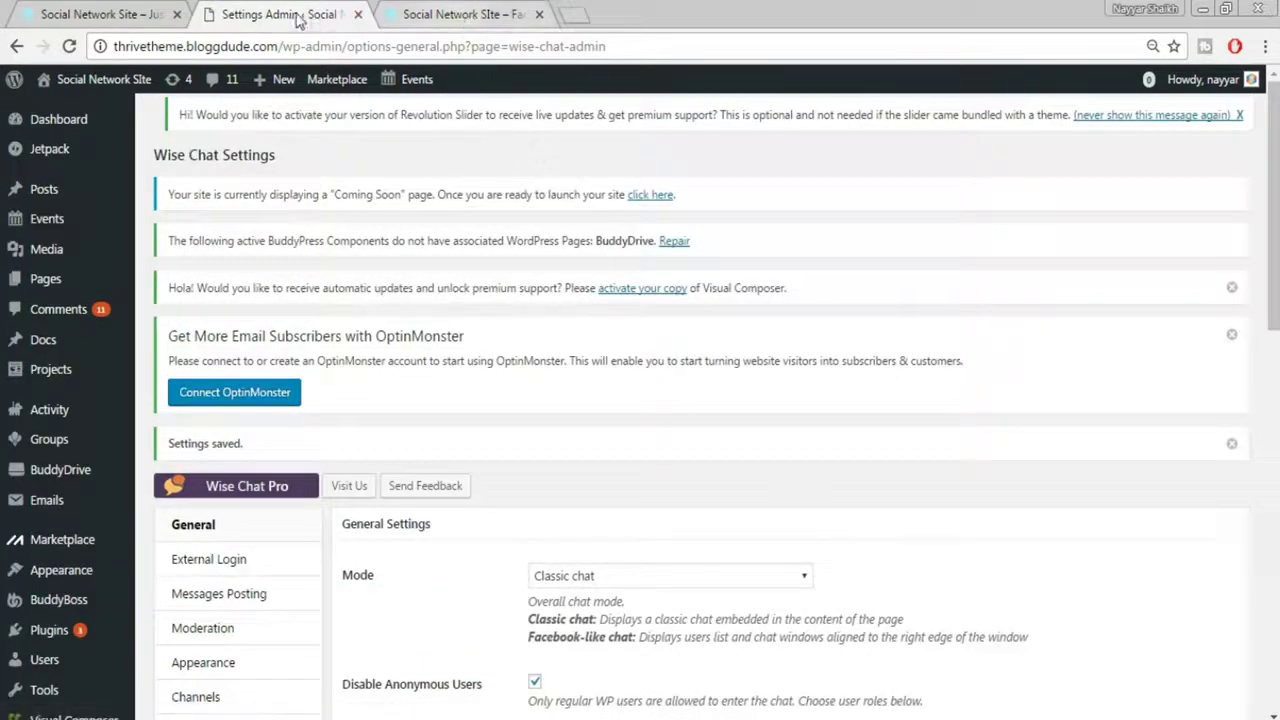
left_click(460, 14)
Reload the Thrive site and post the message 'chat' in the chat panel
left_click(457, 45)
key("Return")
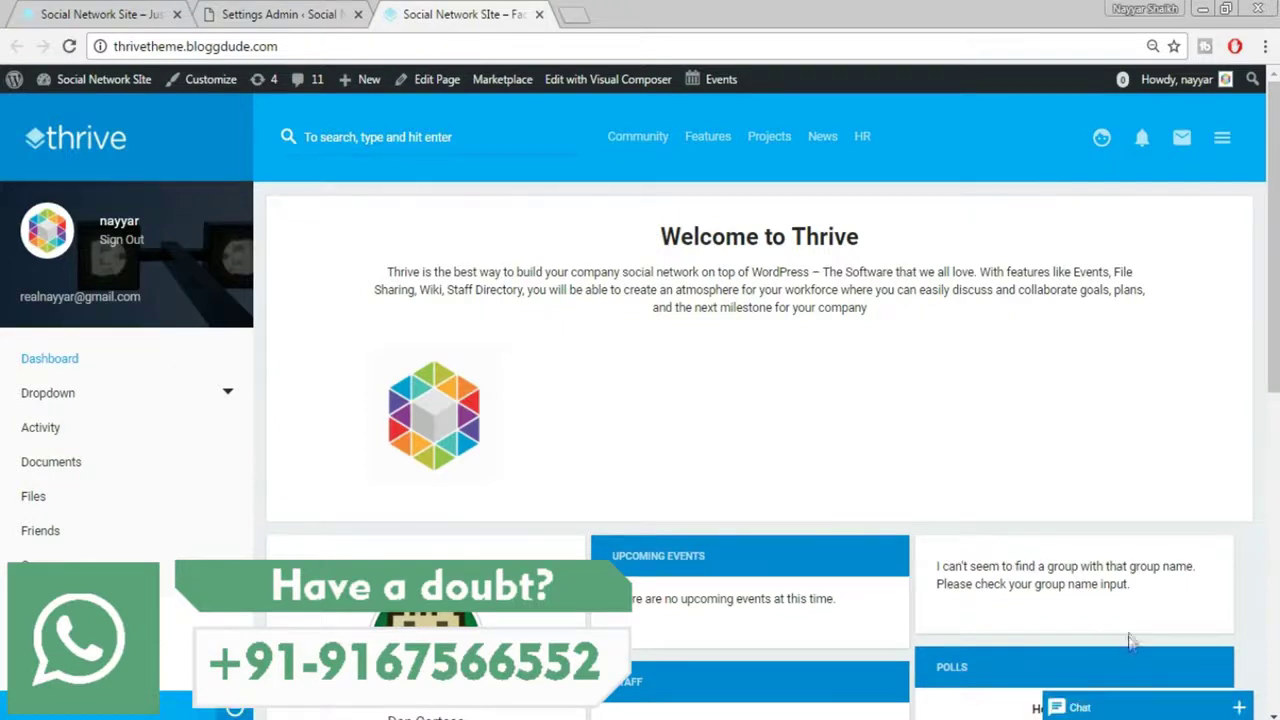
left_click(1145, 710)
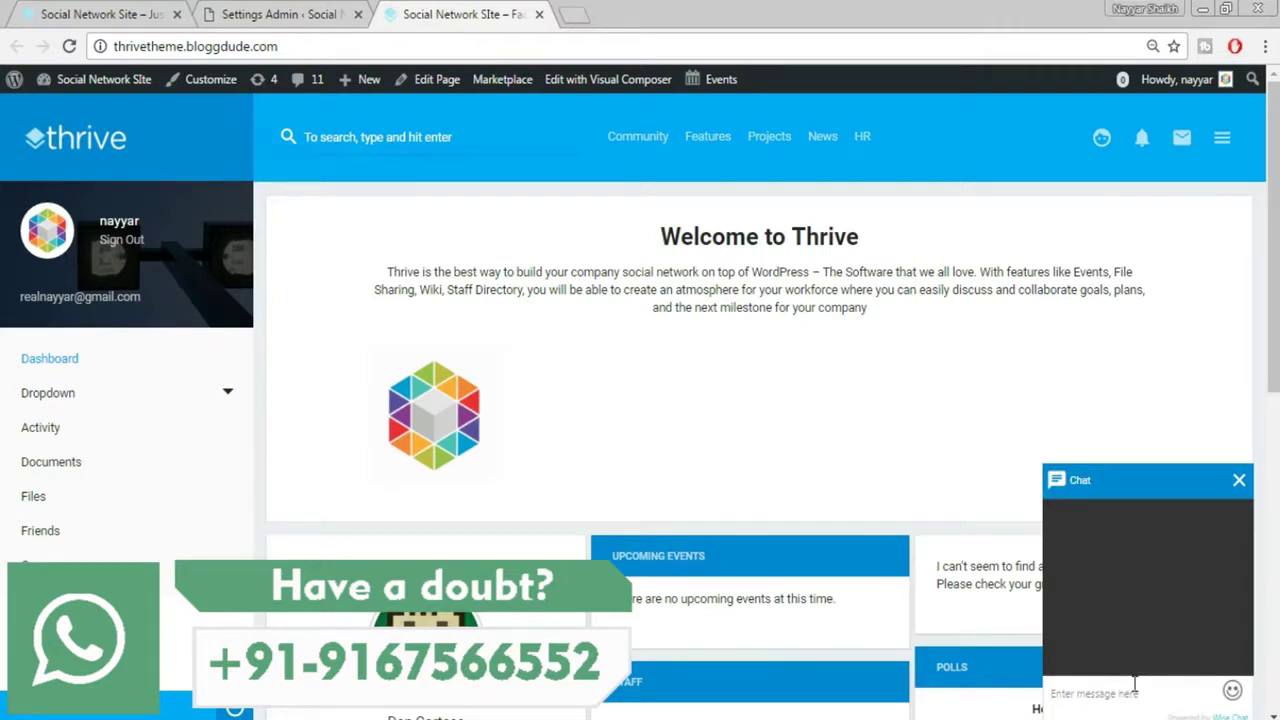
type("chat")
key("Return")
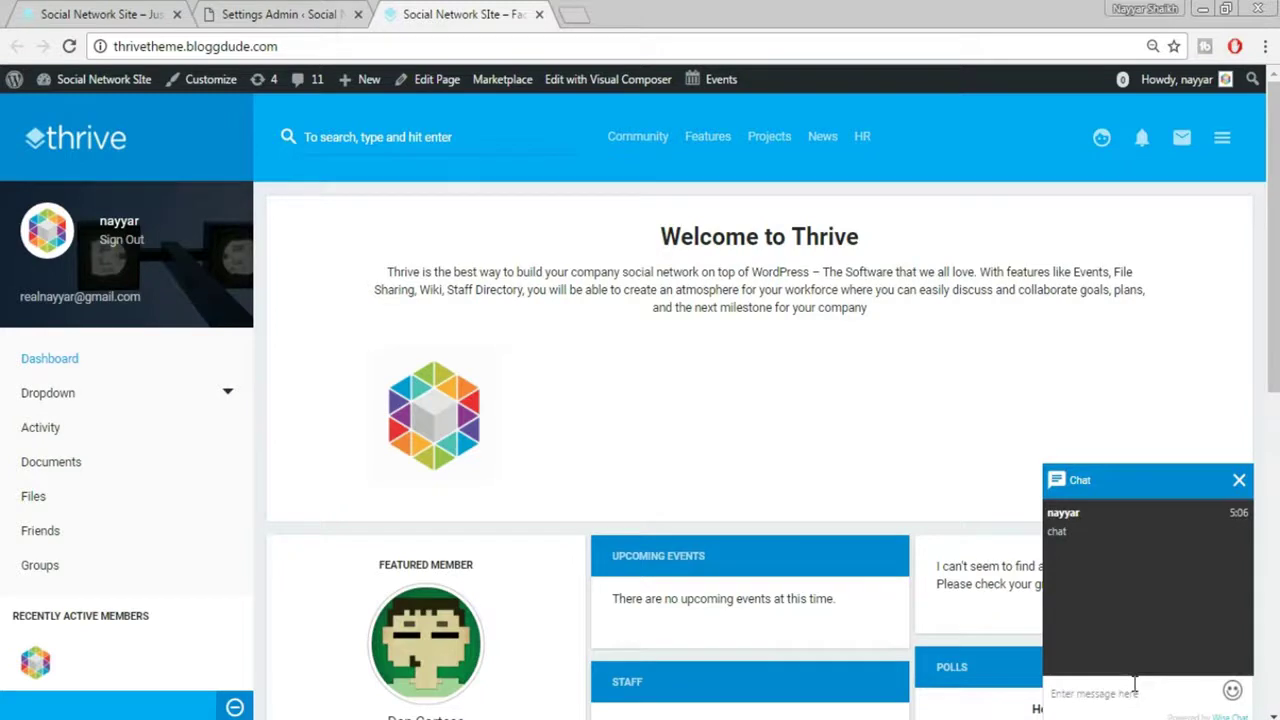
Send a gift emoji in the chat, then collapse it and return to the admin tab
left_click(1232, 690)
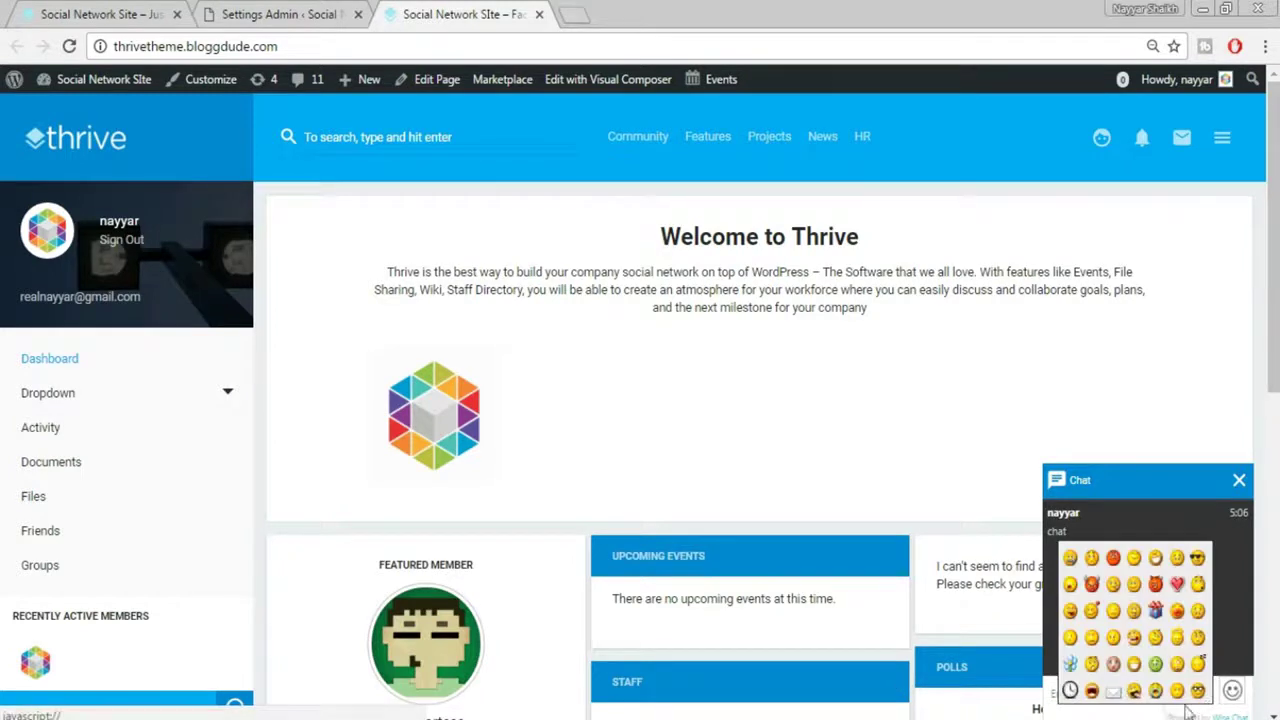
left_click(1157, 612)
key("Return")
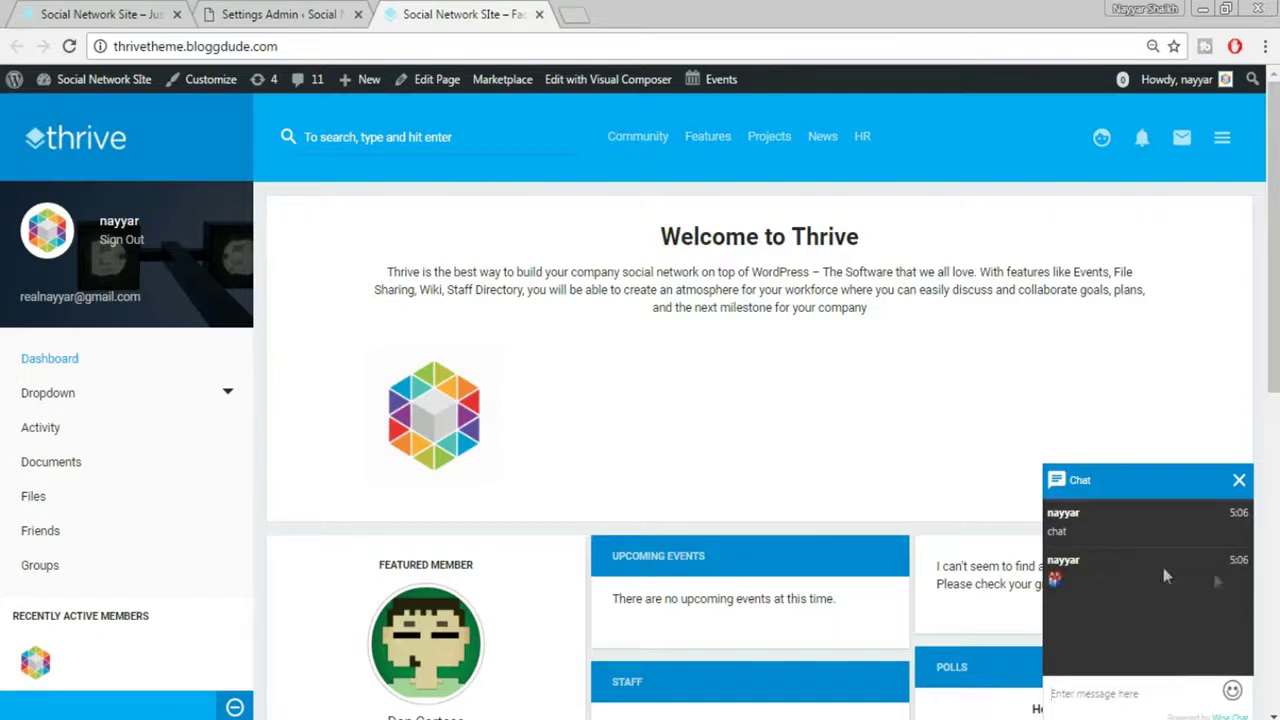
left_click(1239, 483)
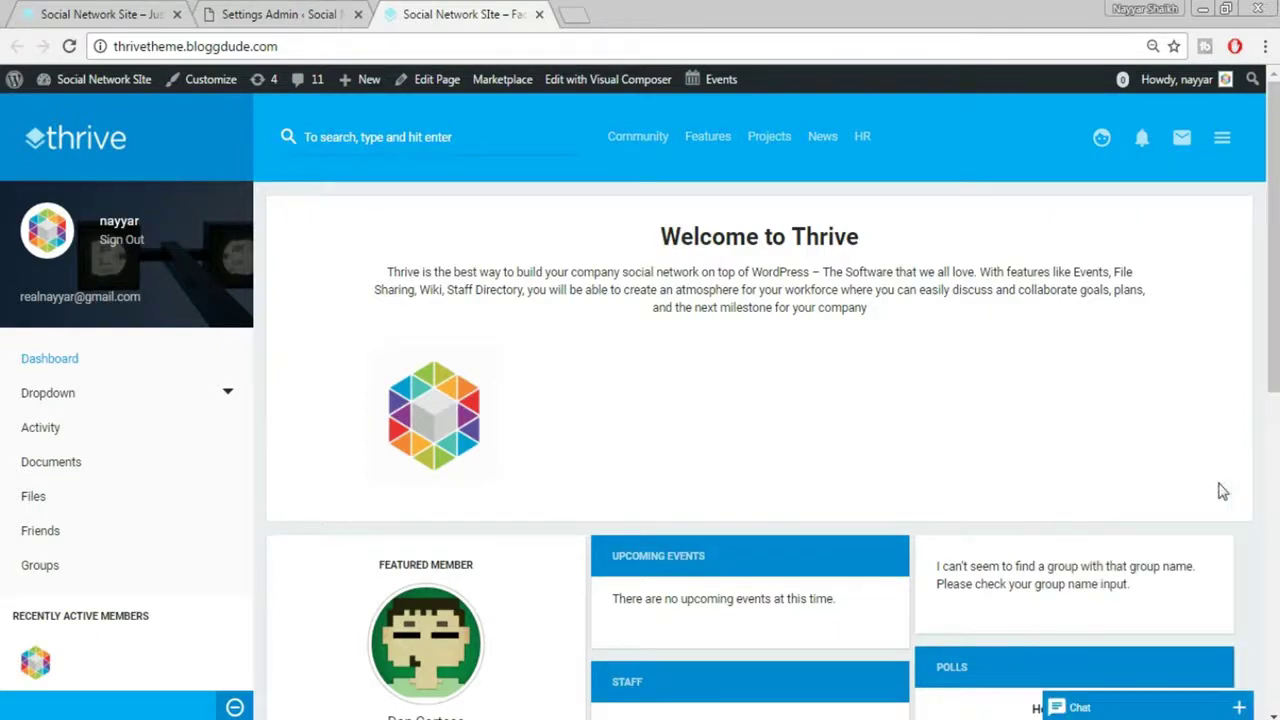
key("ctrl+shift+Tab")
mouse_move(105, 131)
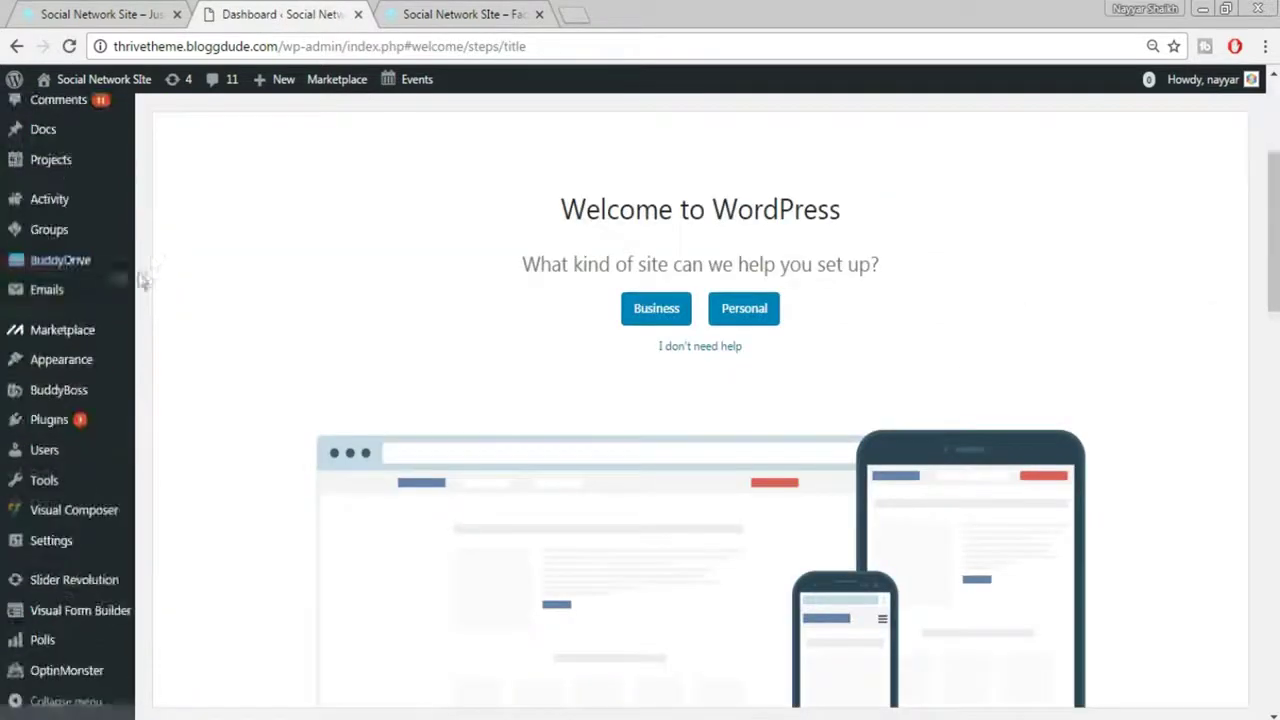
Switch permalinks to the Post name structure and save until 'Permalink structure updated.' appears
mouse_move(60, 563)
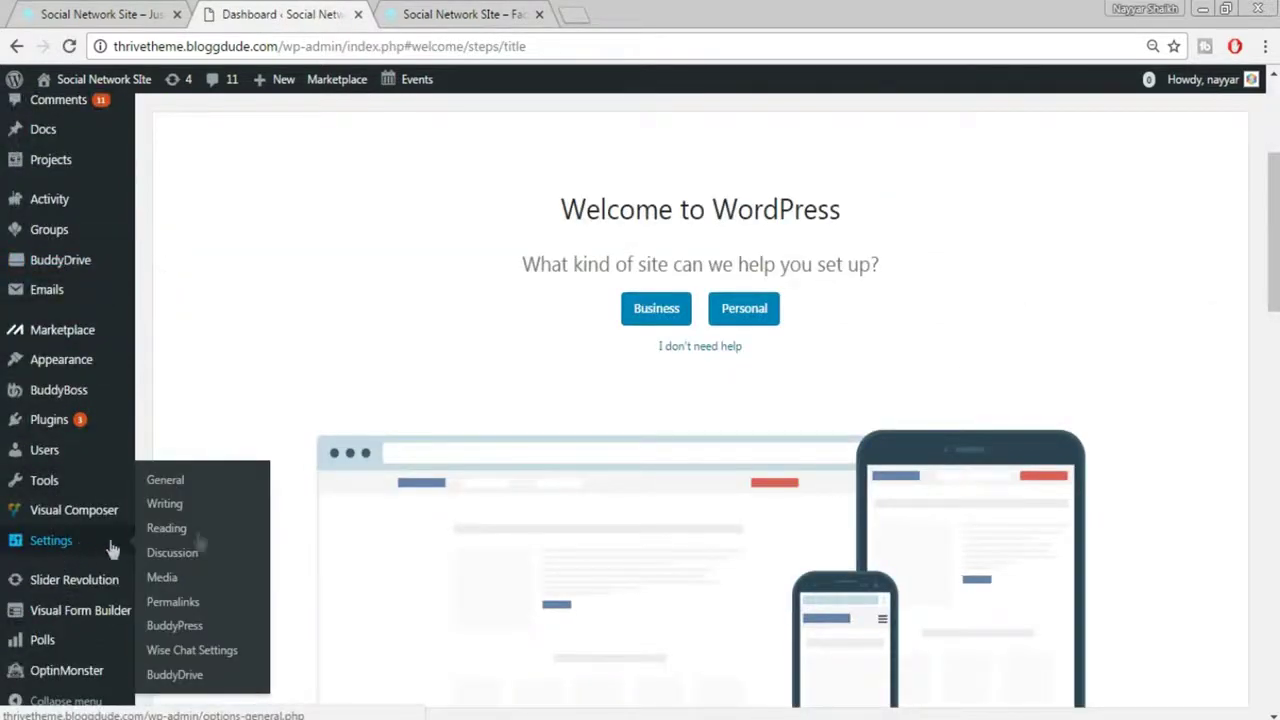
left_click(200, 602)
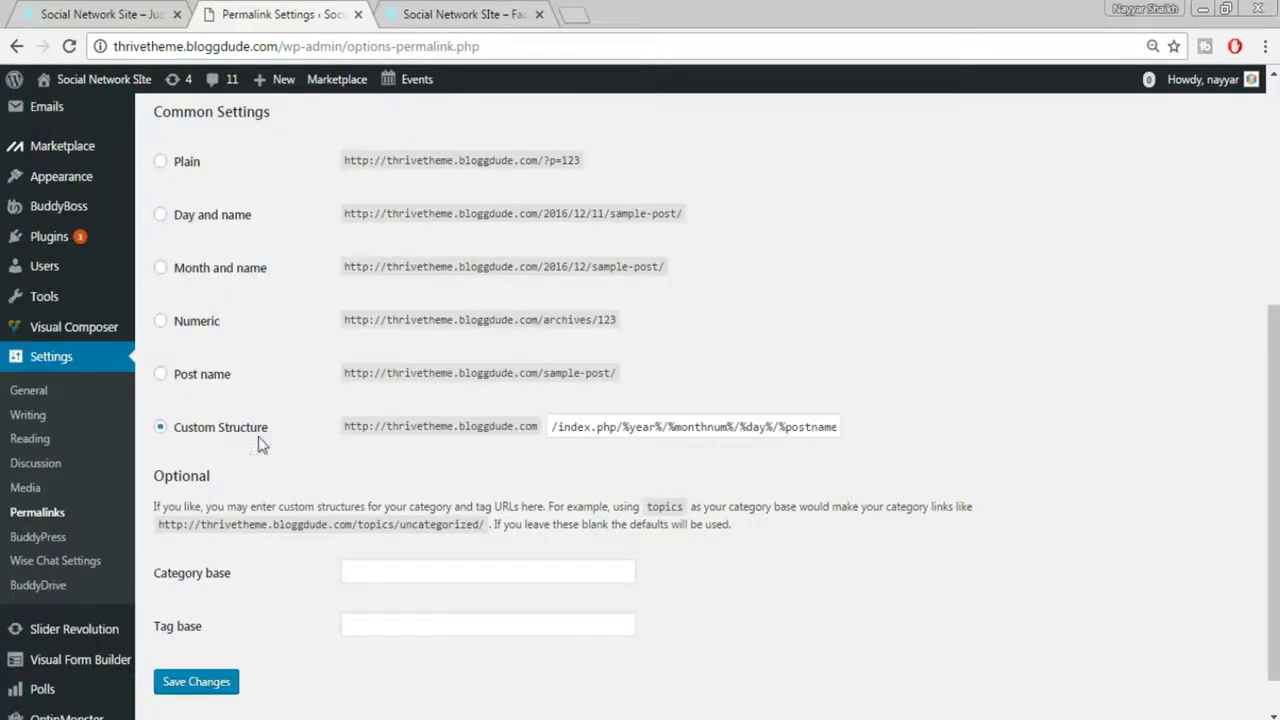
left_click(196, 380)
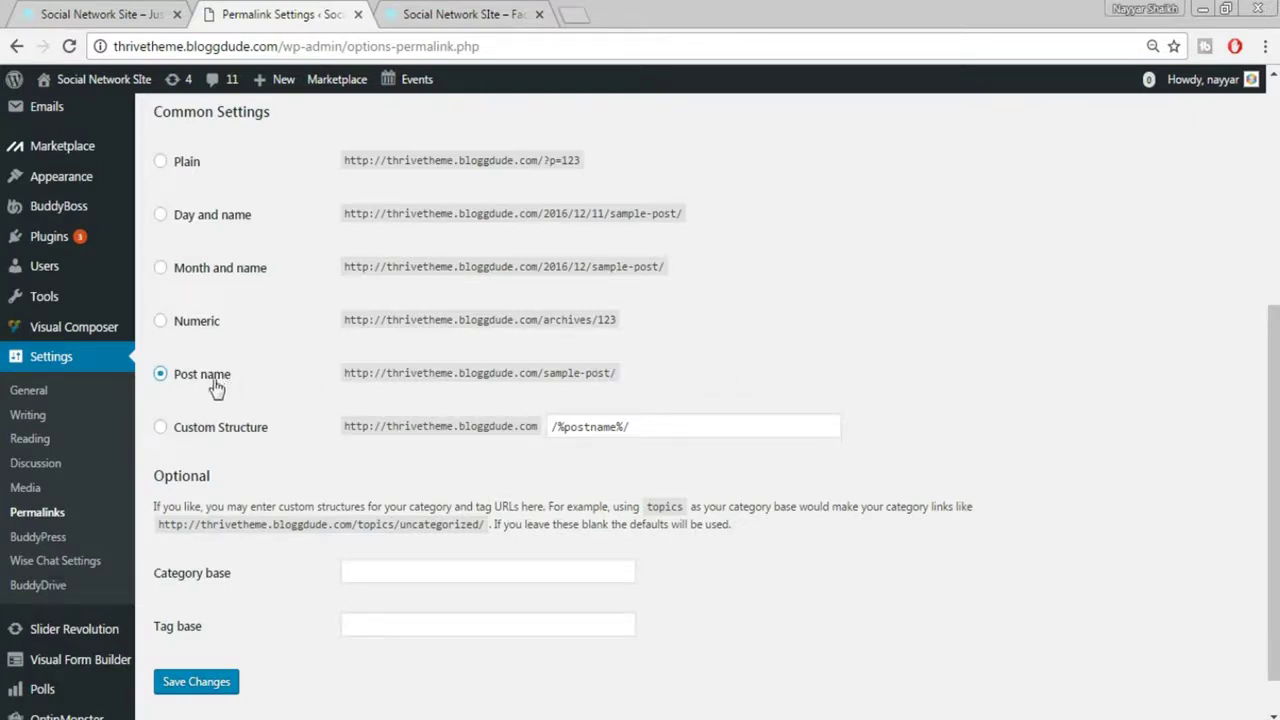
left_click(234, 690)
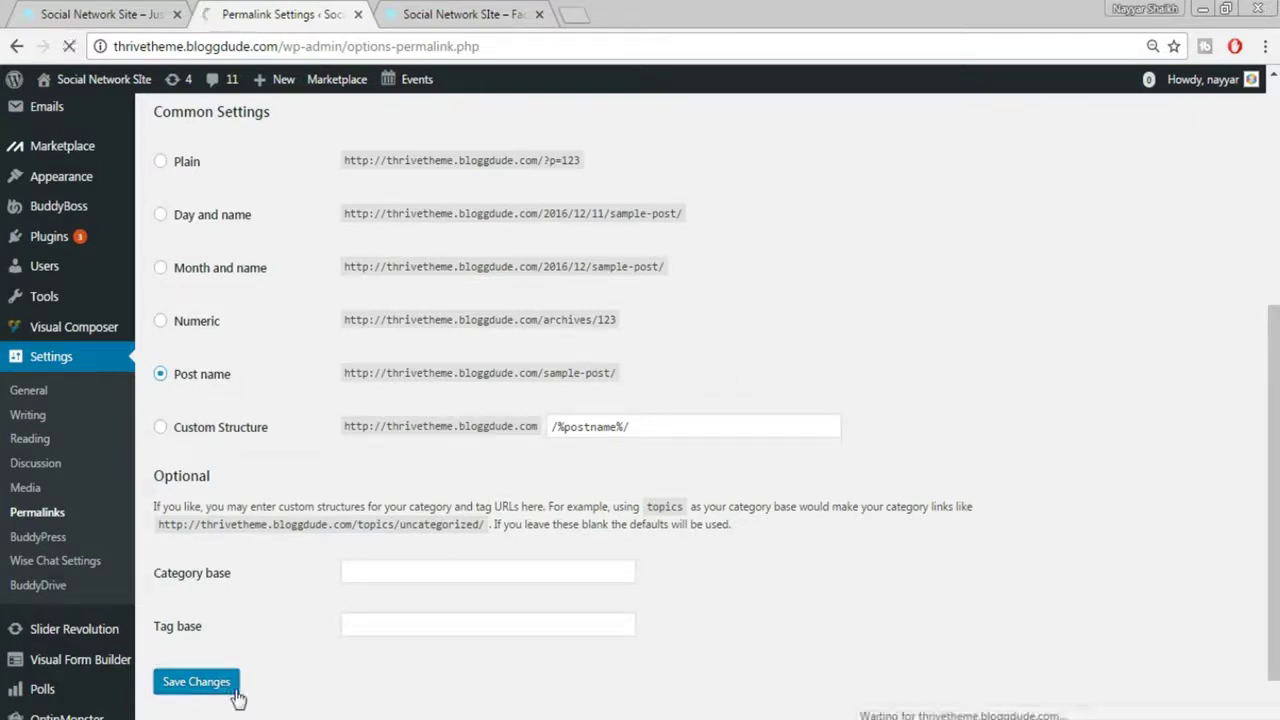
scroll(257, 497, "down", 3)
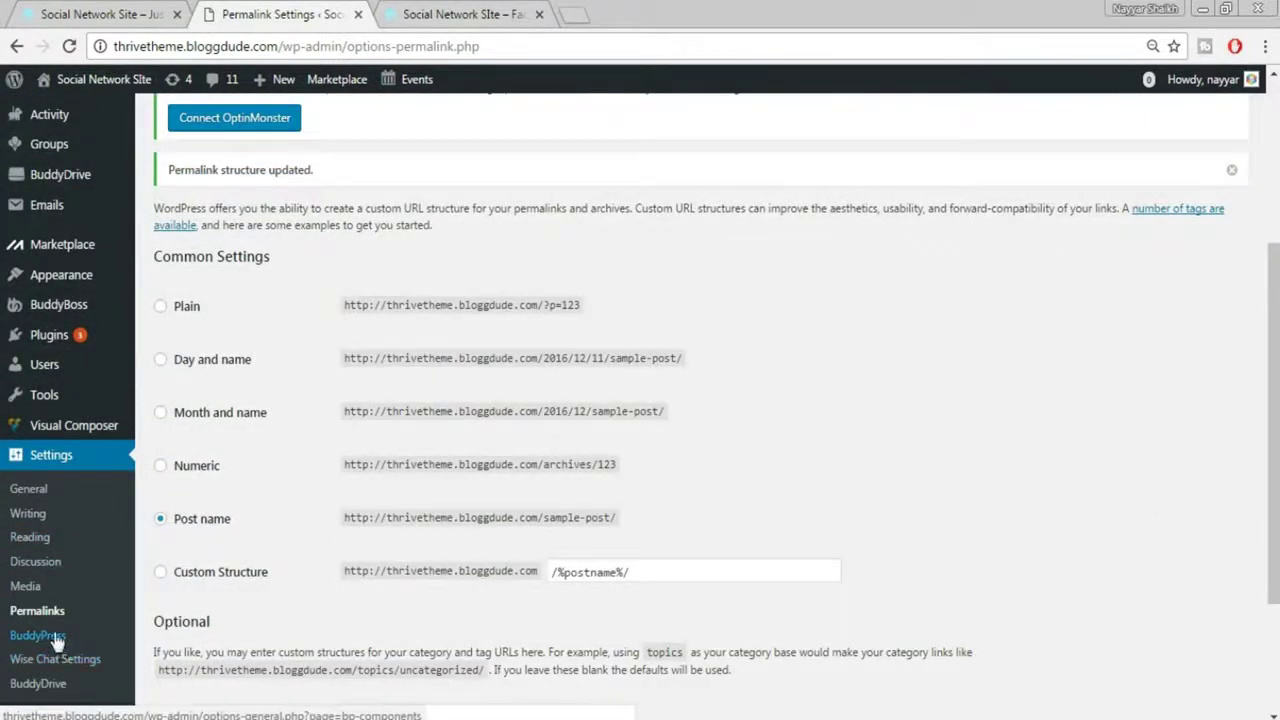
Open BuddyPress settings and show the Pages tab with directory and registration assignments
left_click(37, 636)
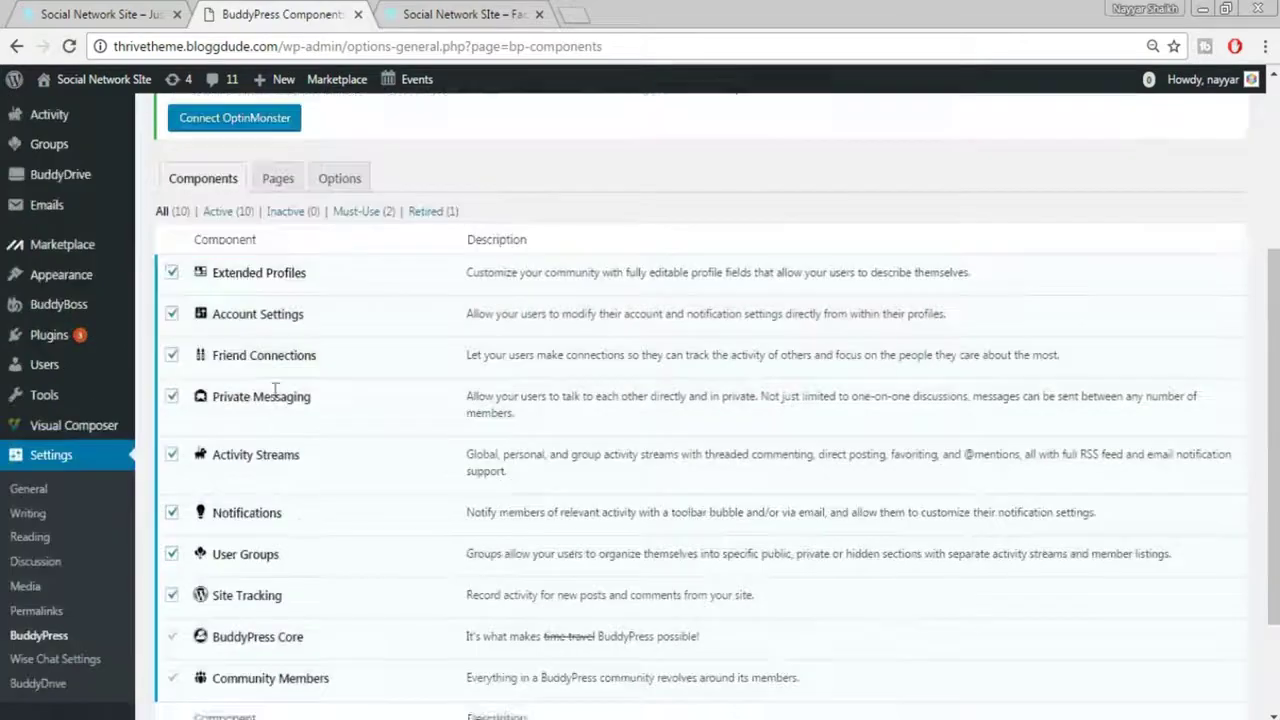
scroll(270, 400, "down", 3)
scroll(256, 307, "up", 1)
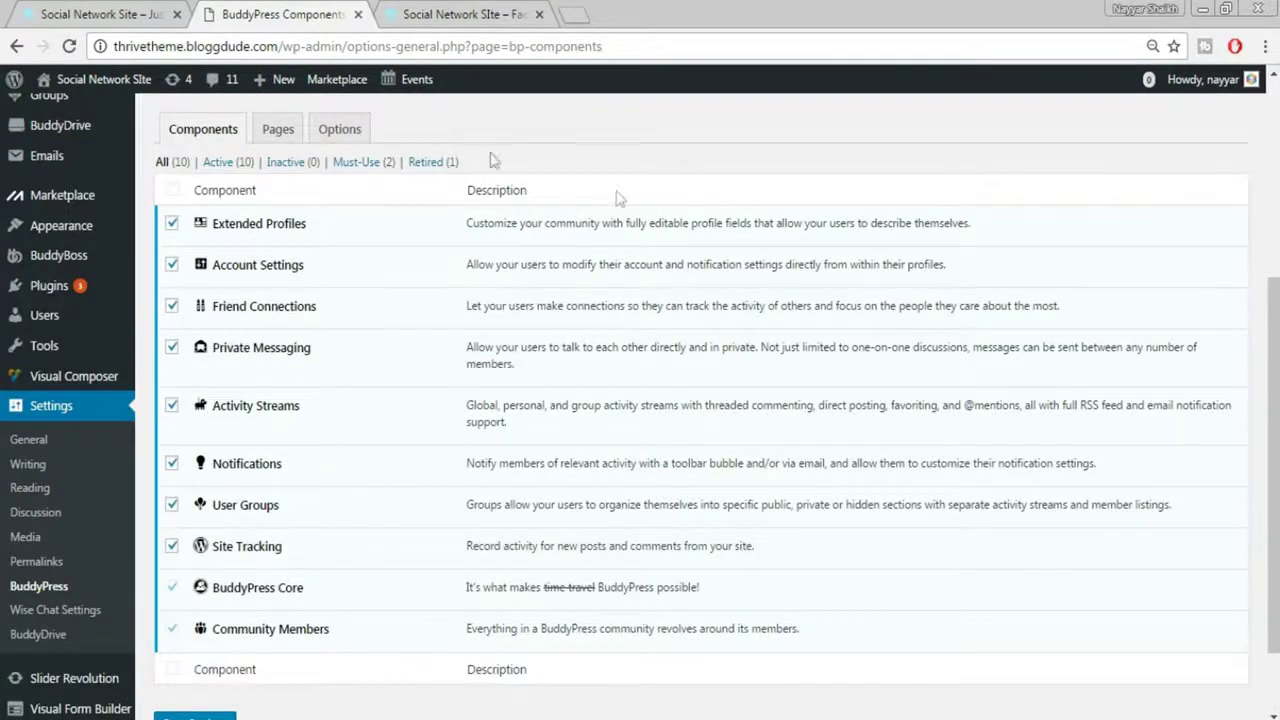
scroll(293, 137, "up", 1)
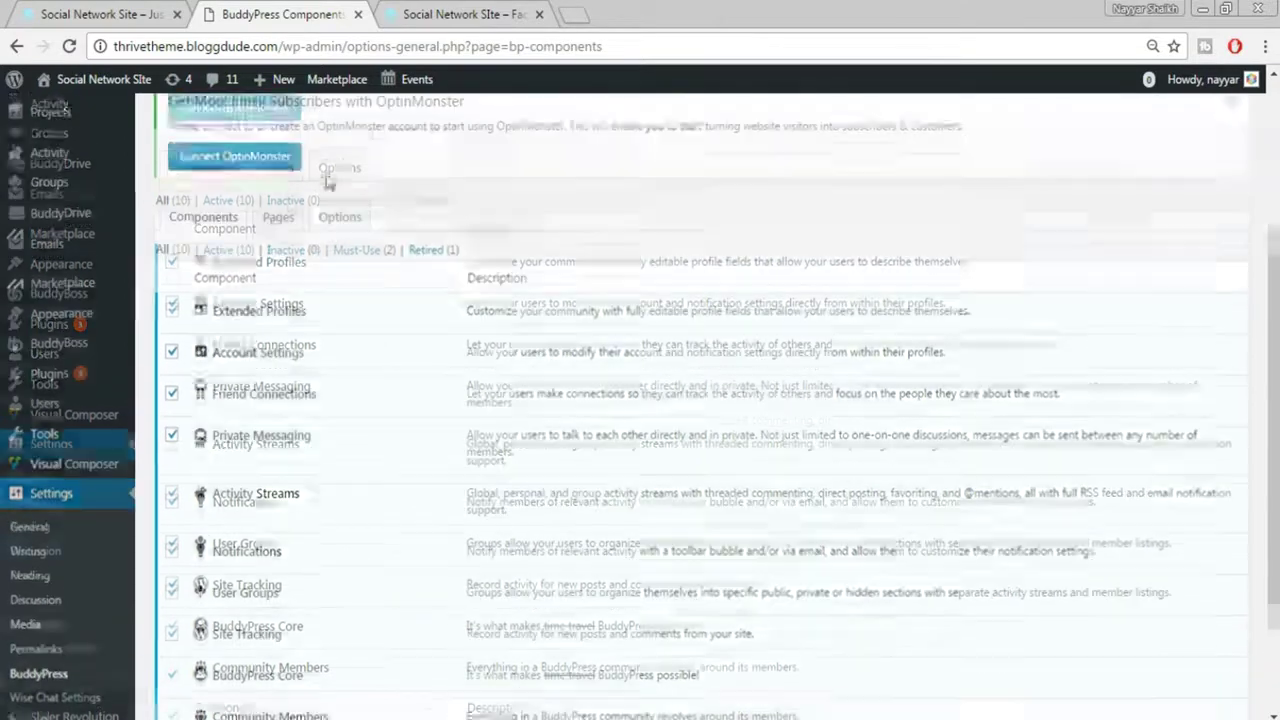
left_click(279, 229)
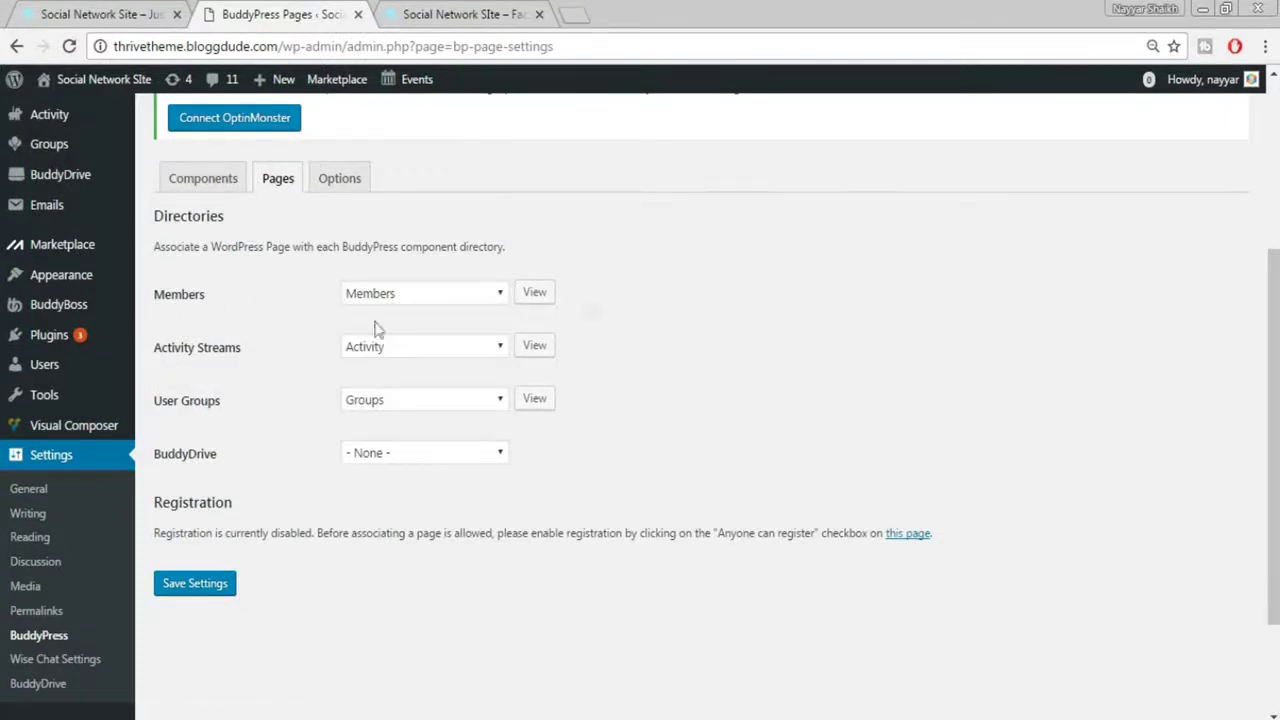
Preview the Members and Activity directory pages in new tabs, then close them
right_click(531, 300)
left_click(556, 306)
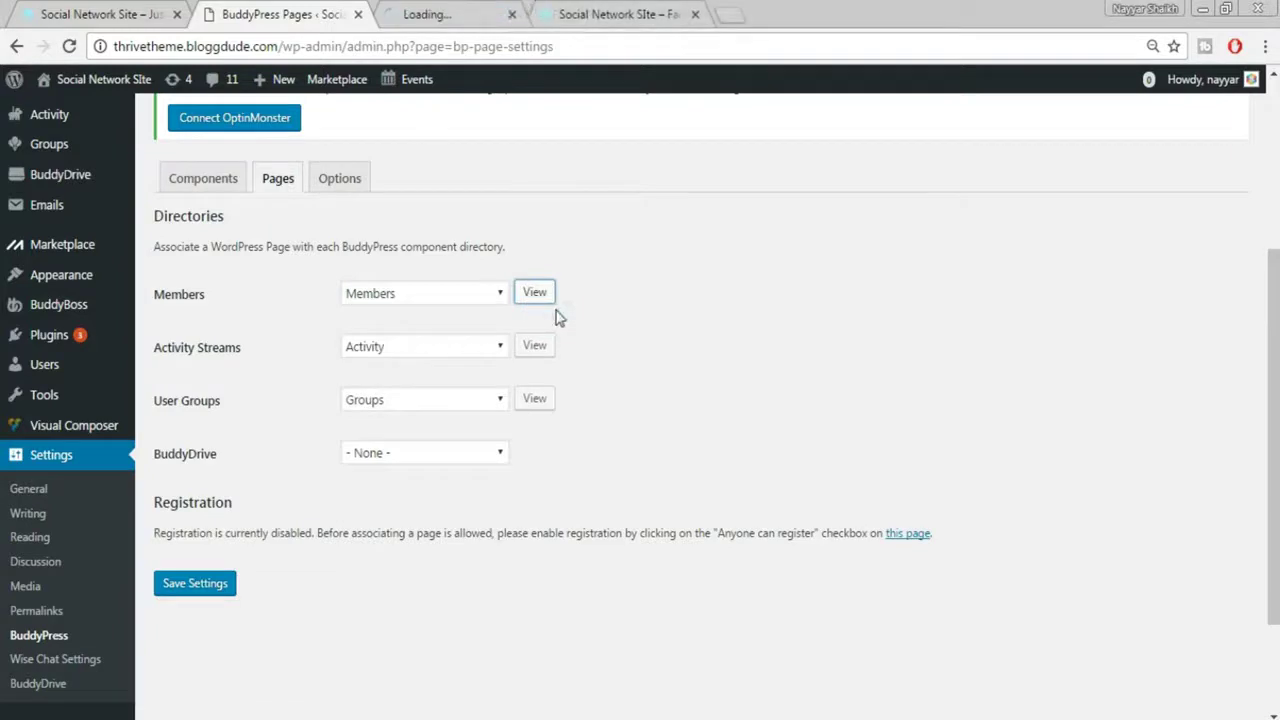
left_click(478, 12)
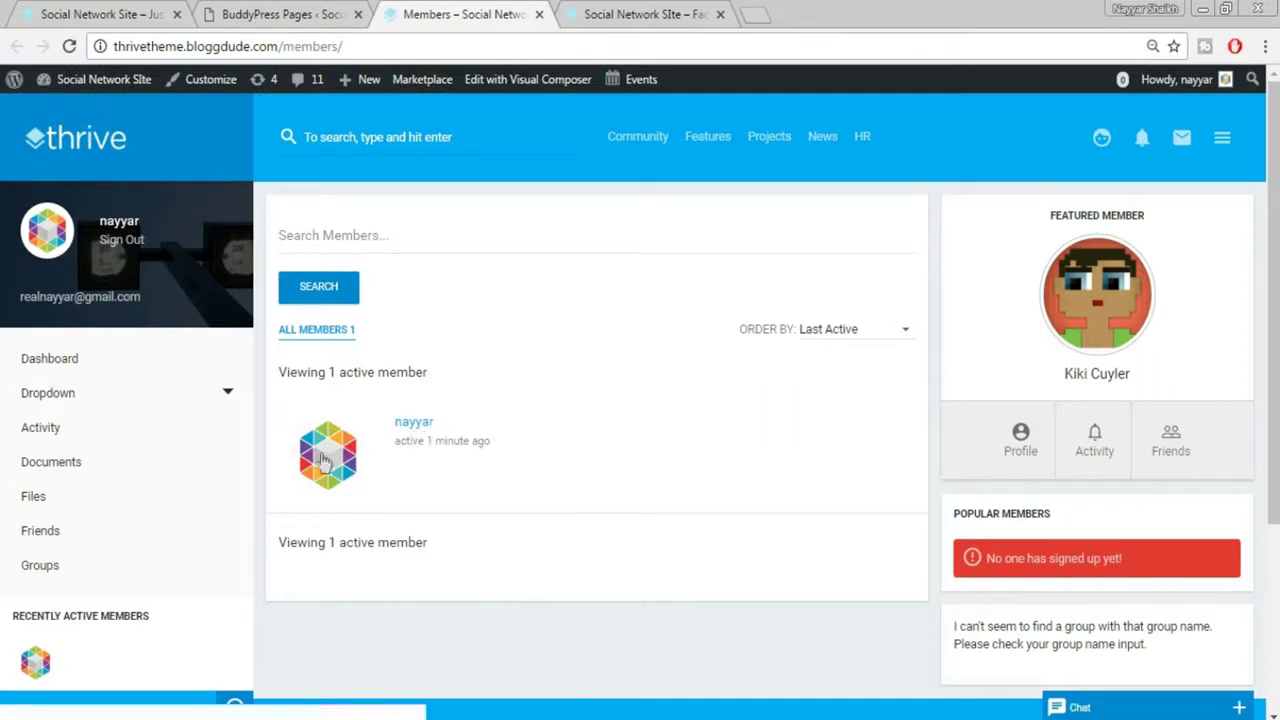
left_click(539, 15)
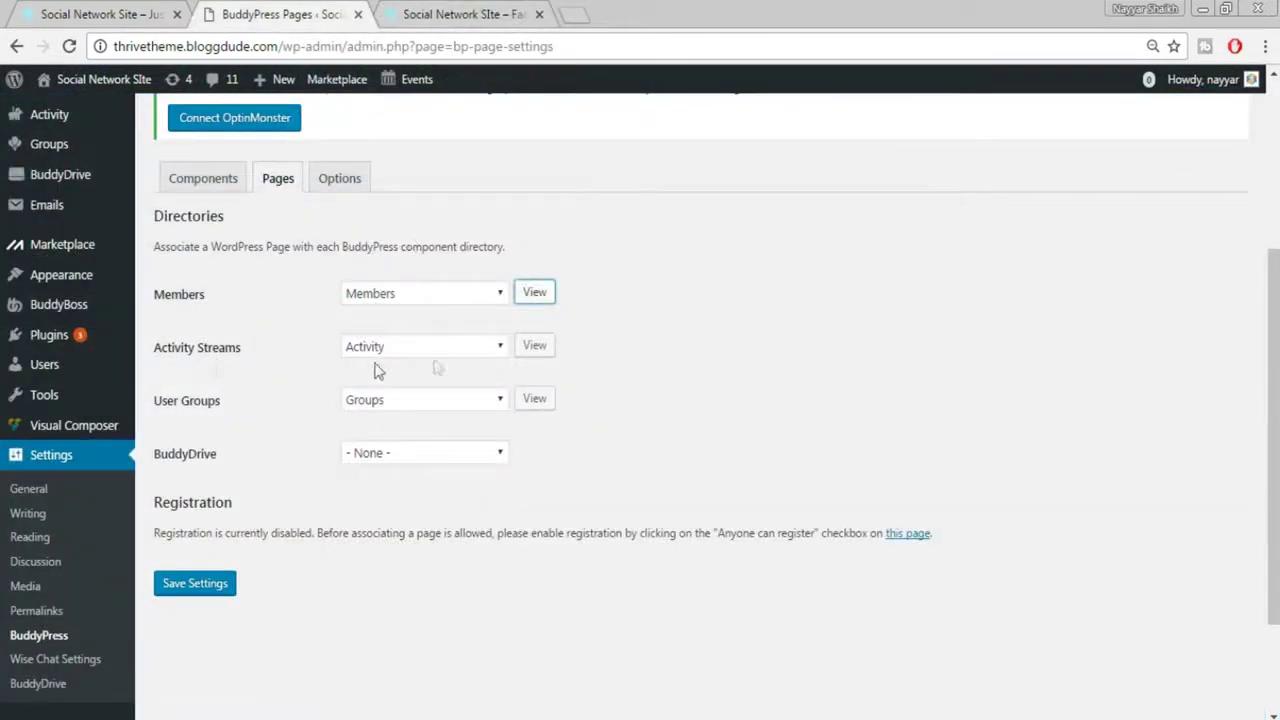
right_click(549, 350)
left_click(580, 358)
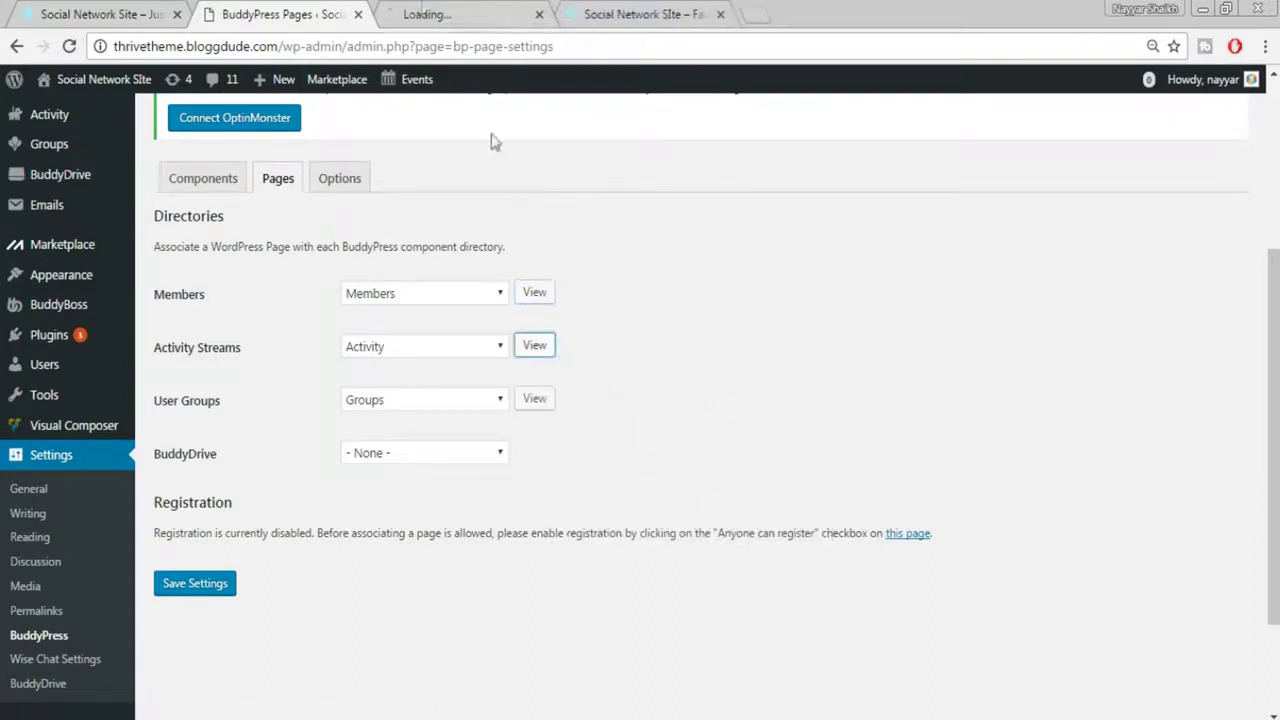
left_click(460, 14)
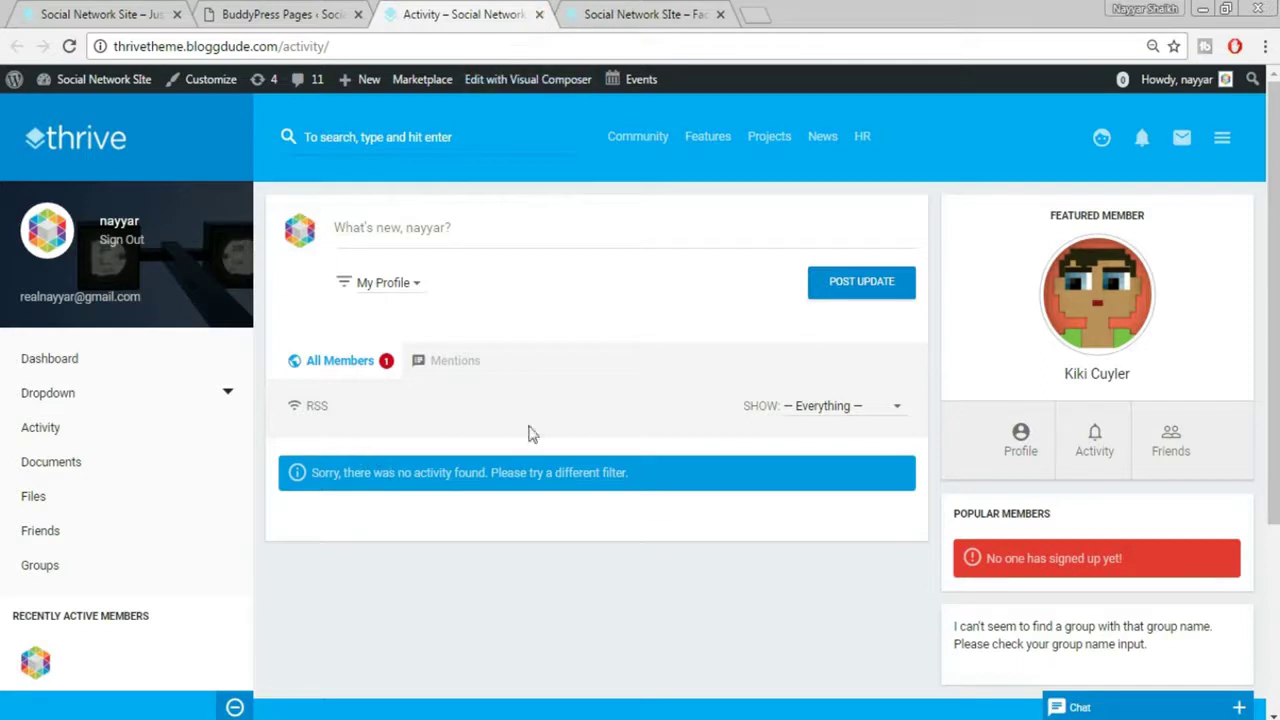
left_click(539, 15)
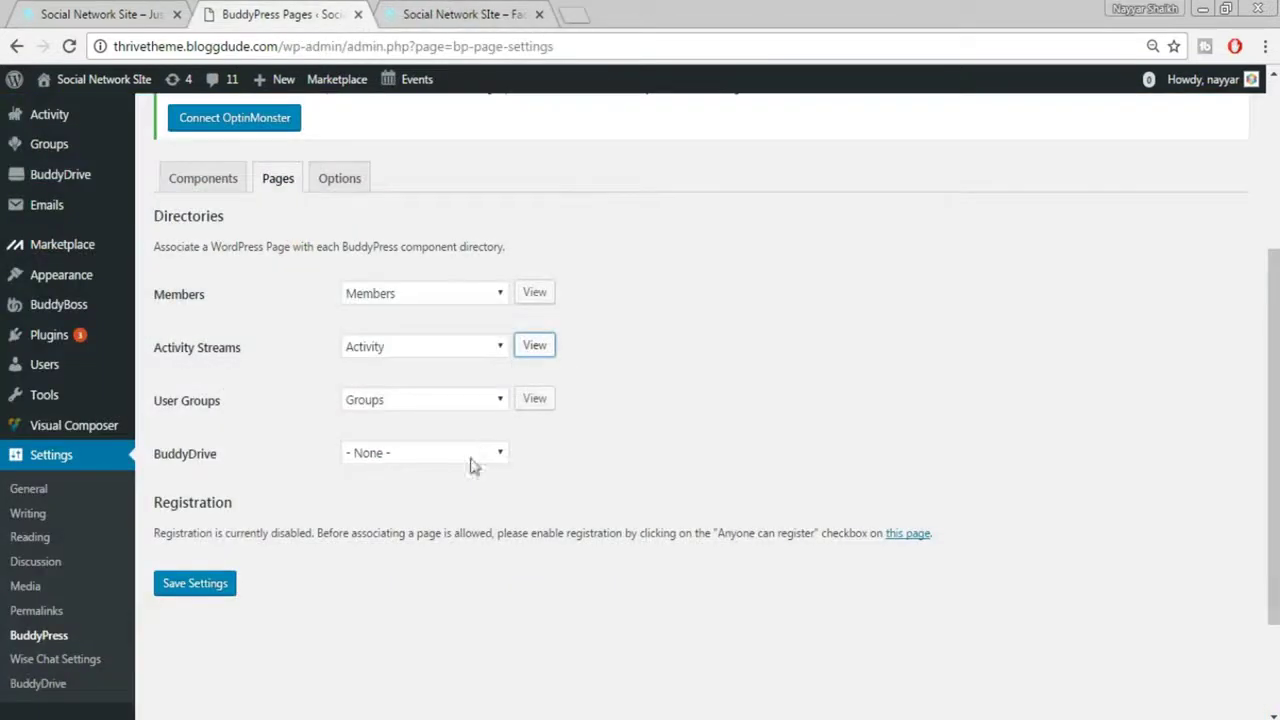
Preview the Groups directory page in a new tab and close it
right_click(553, 399)
left_click(585, 412)
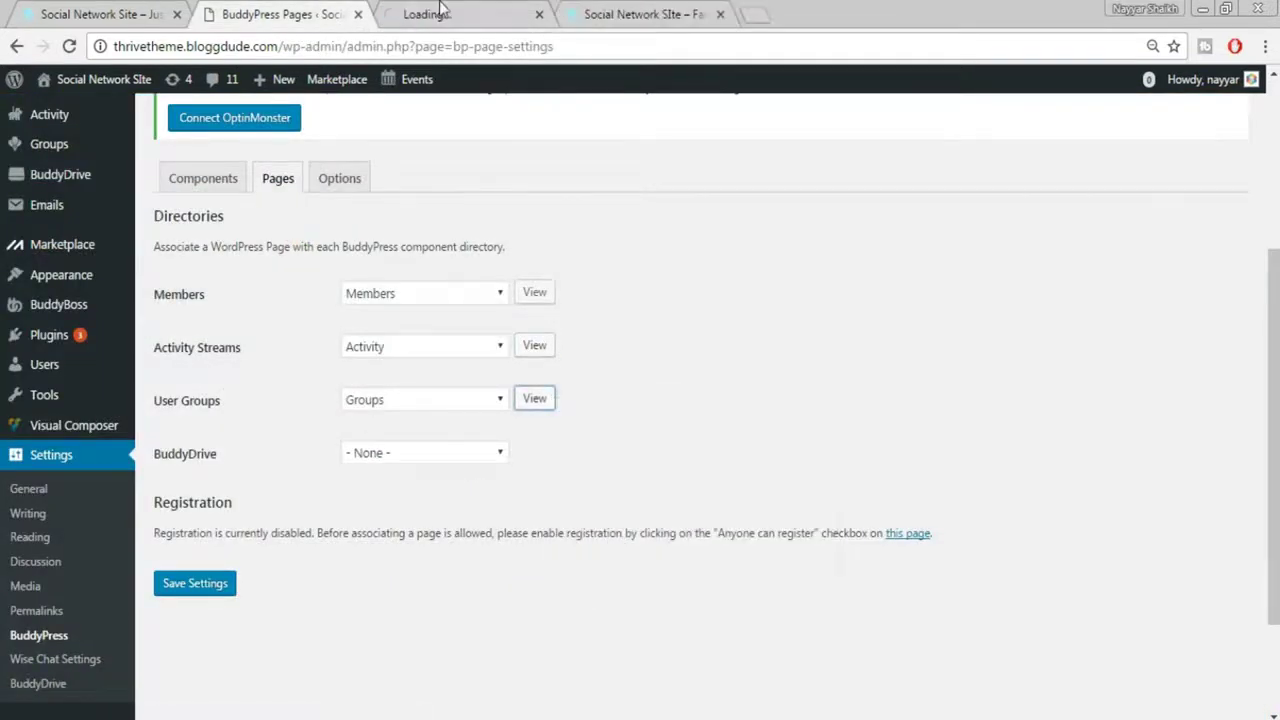
left_click(437, 12)
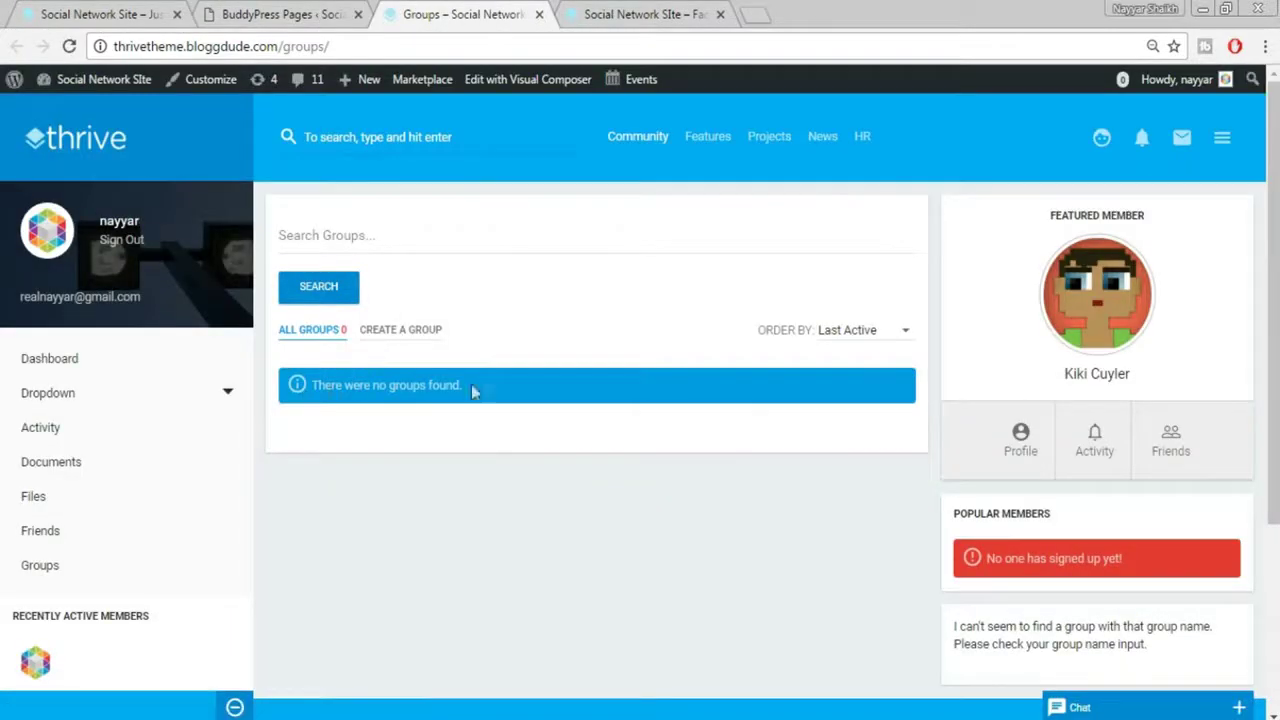
left_click(539, 14)
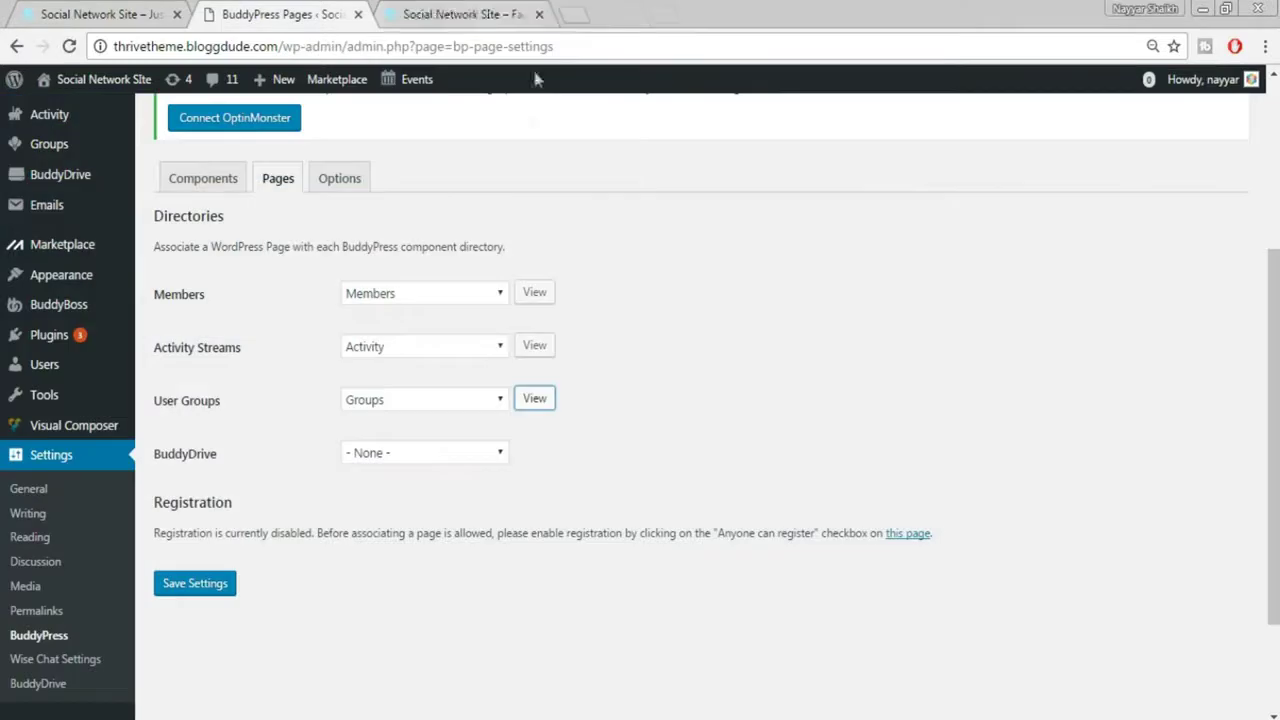
Assign the Drive page to the BuddyDrive directory and save the page settings
scroll(409, 446, "up", 3)
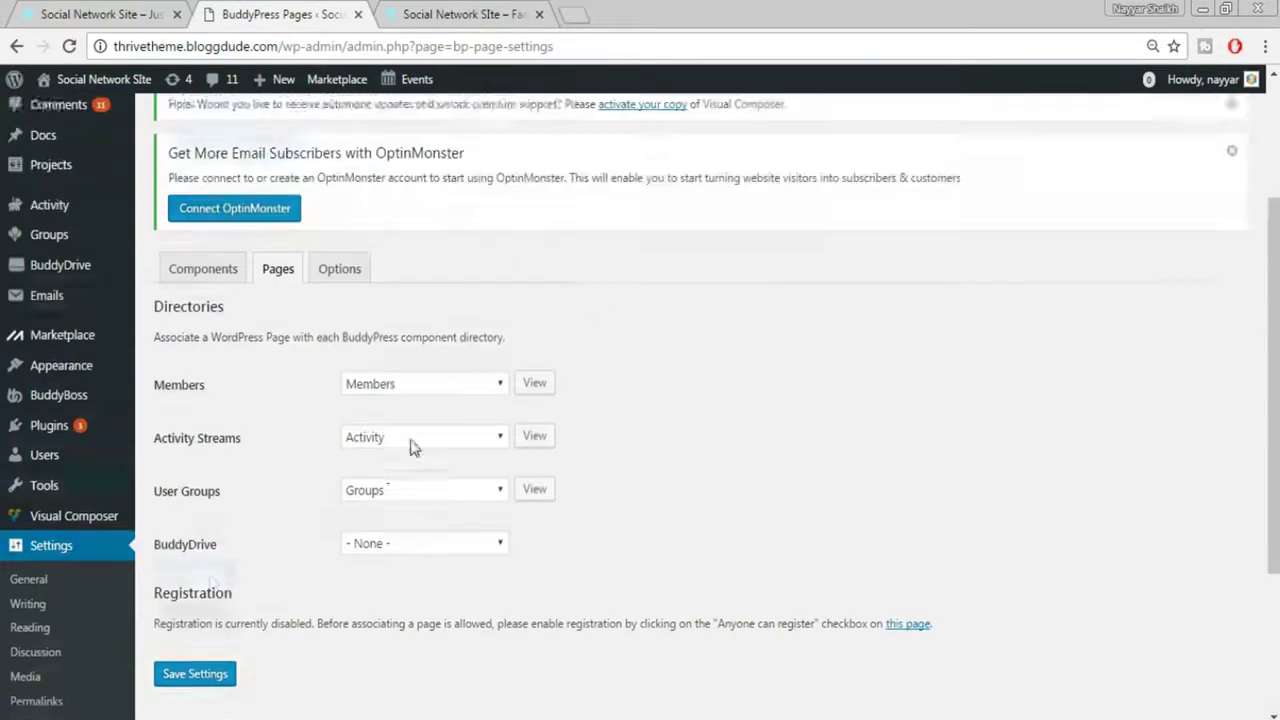
scroll(251, 623, "down", 1)
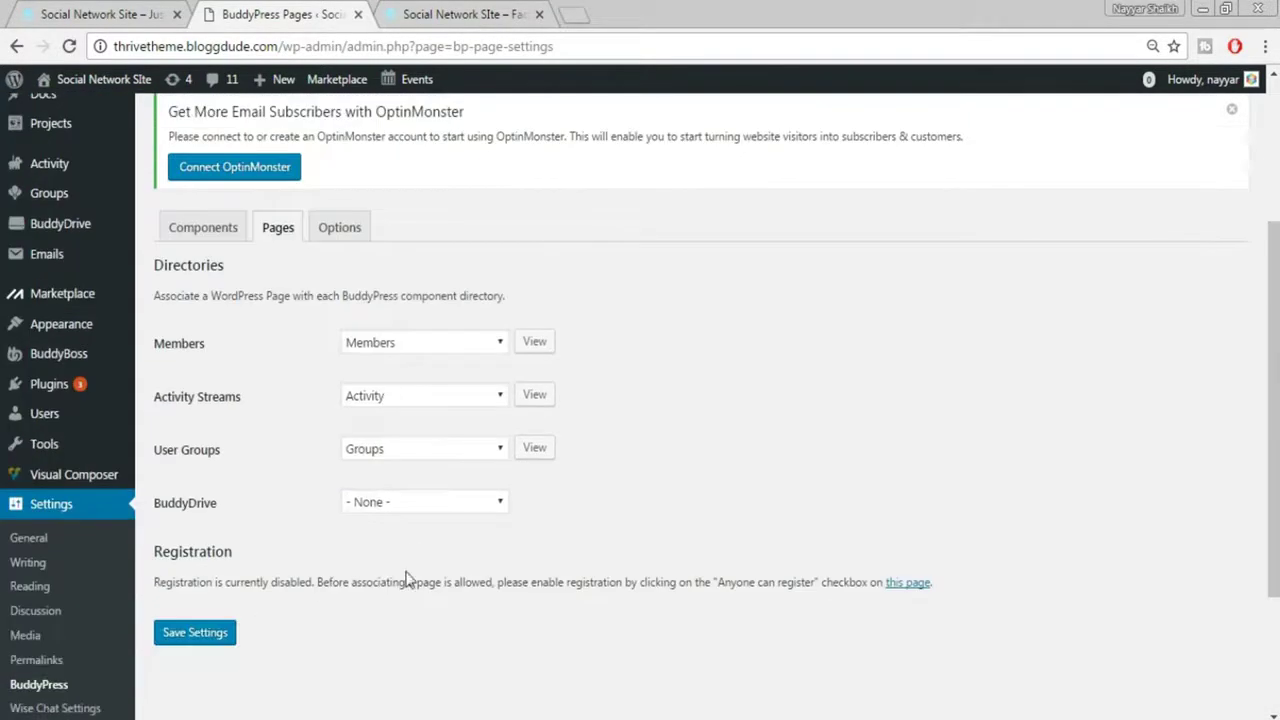
left_click(412, 510)
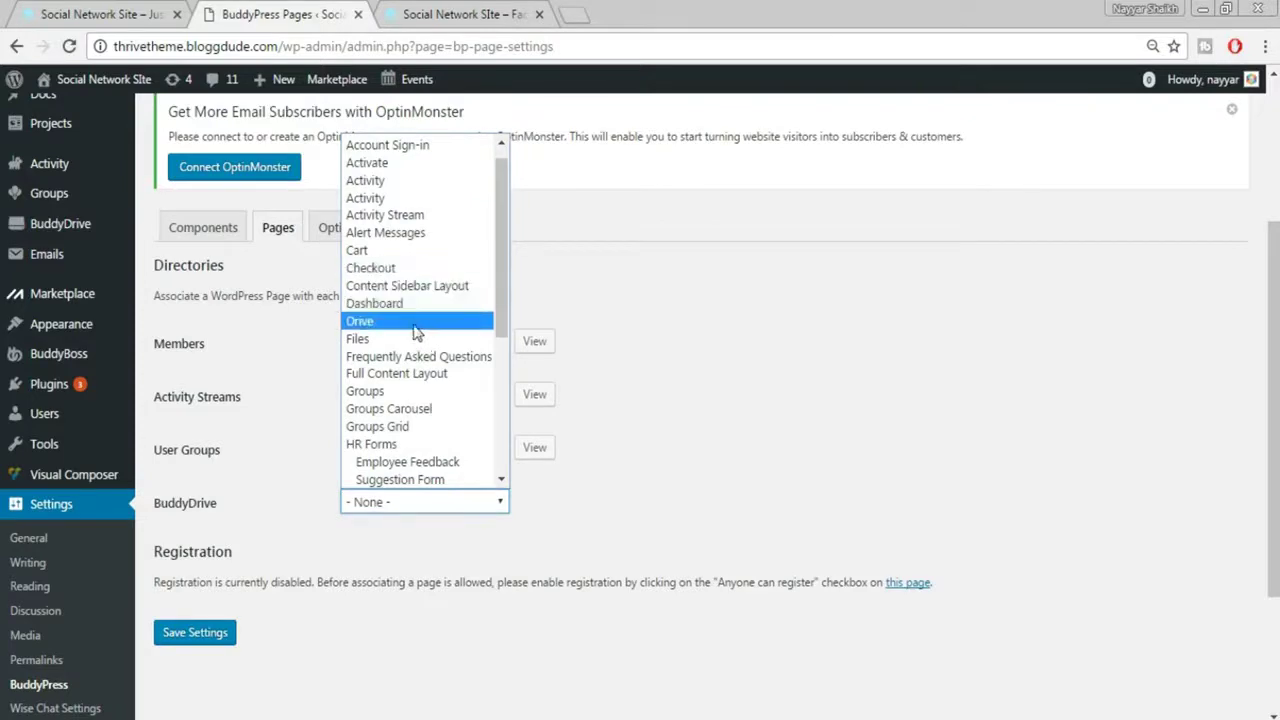
left_click(417, 322)
left_click(224, 634)
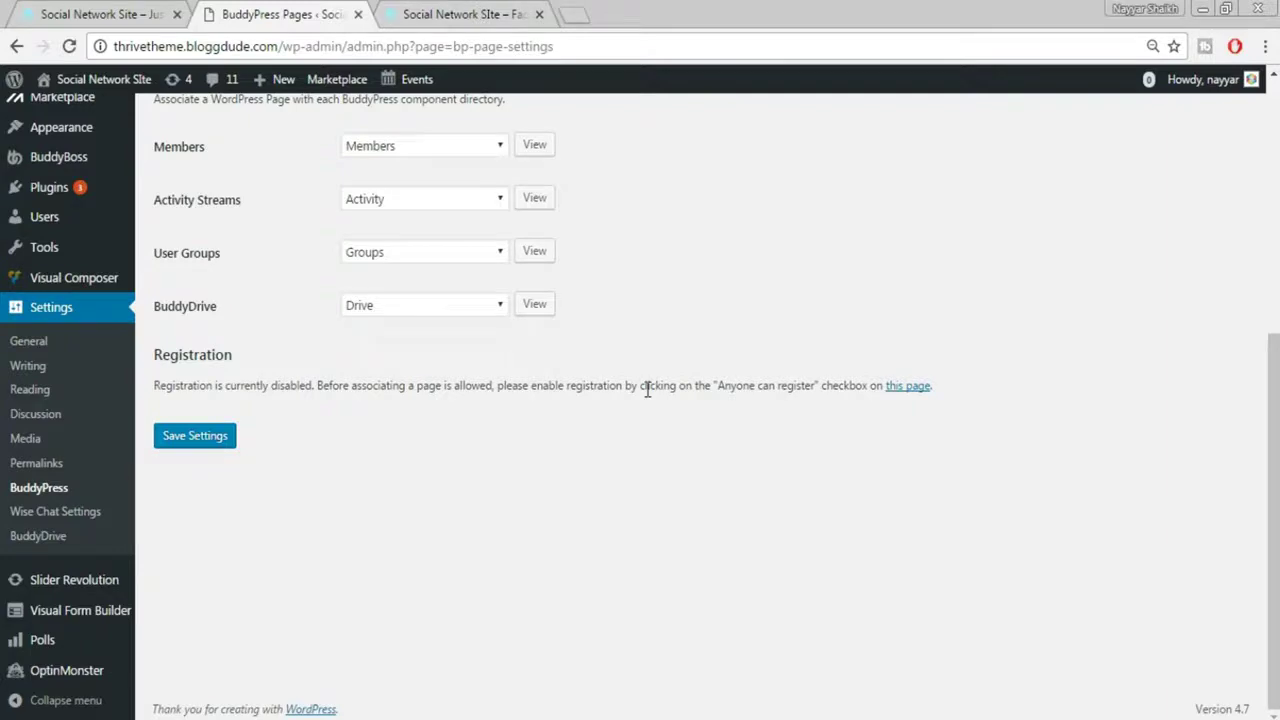
scroll(680, 451, "up", 1)
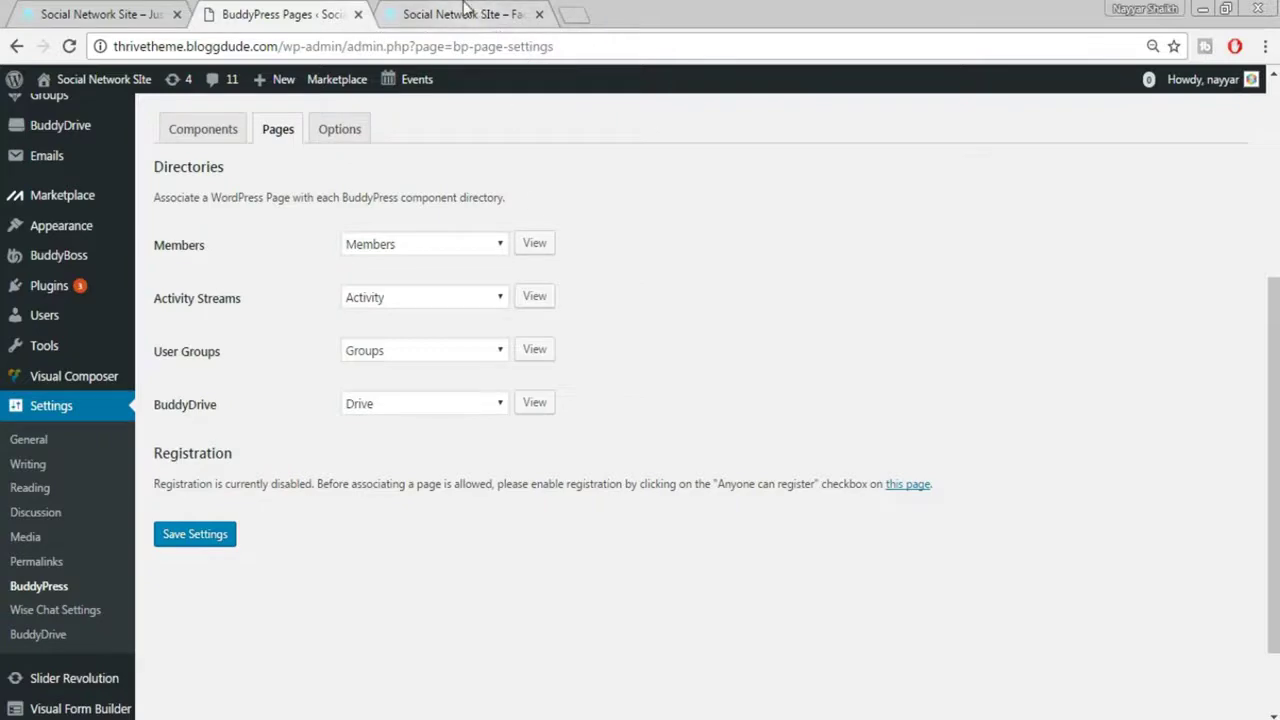
left_click(460, 14)
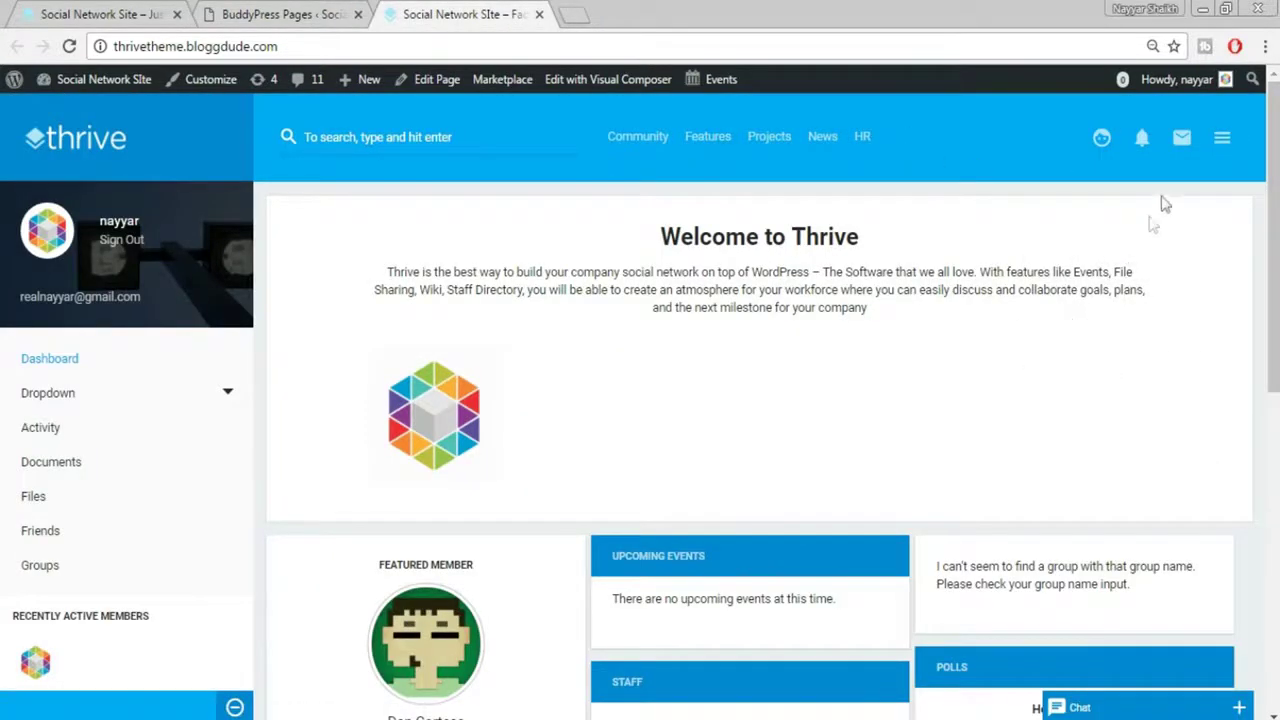
left_click(281, 9)
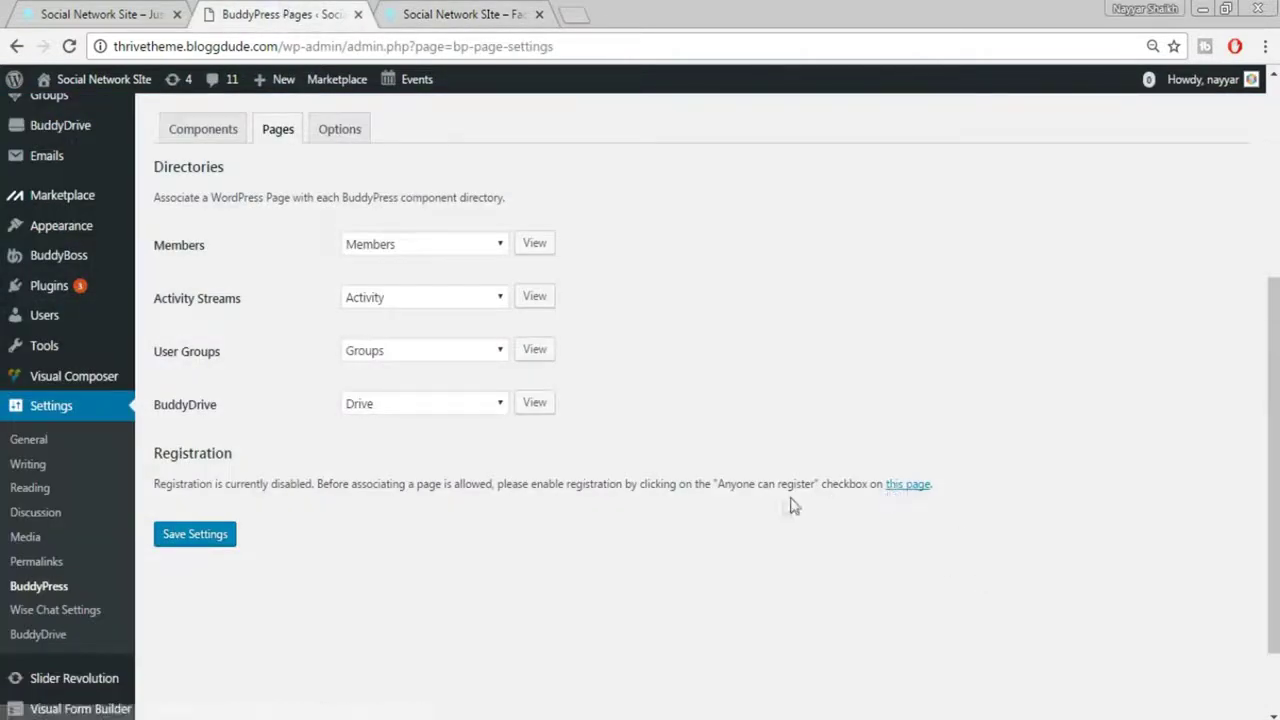
Tick 'Anyone can register' in General Settings, save, and reload the BuddyPress Pages tab
right_click(912, 490)
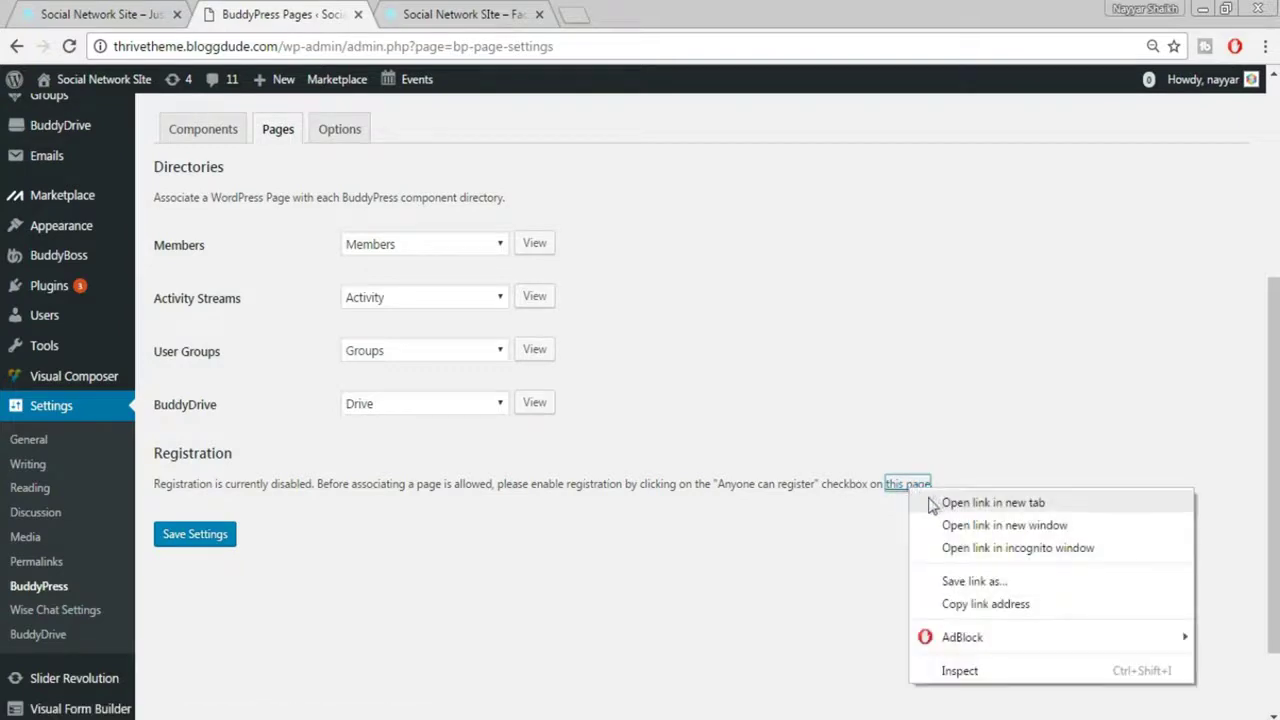
left_click(965, 503)
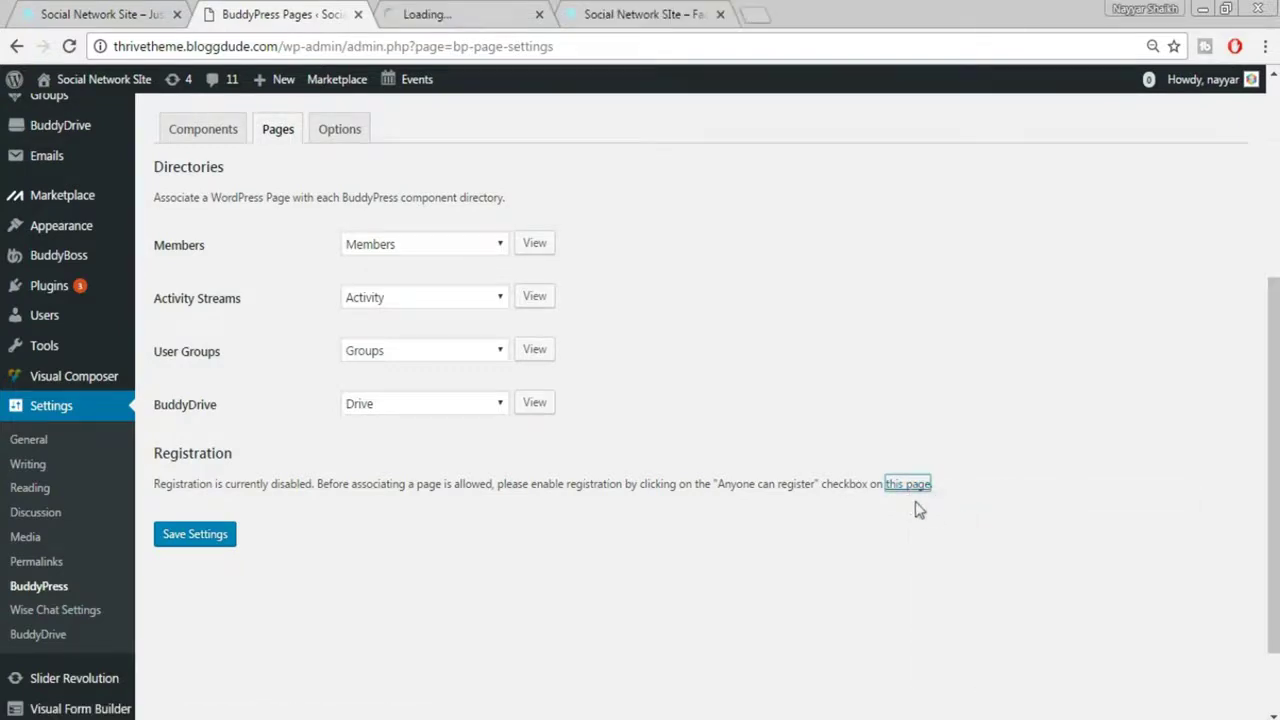
left_click(425, 12)
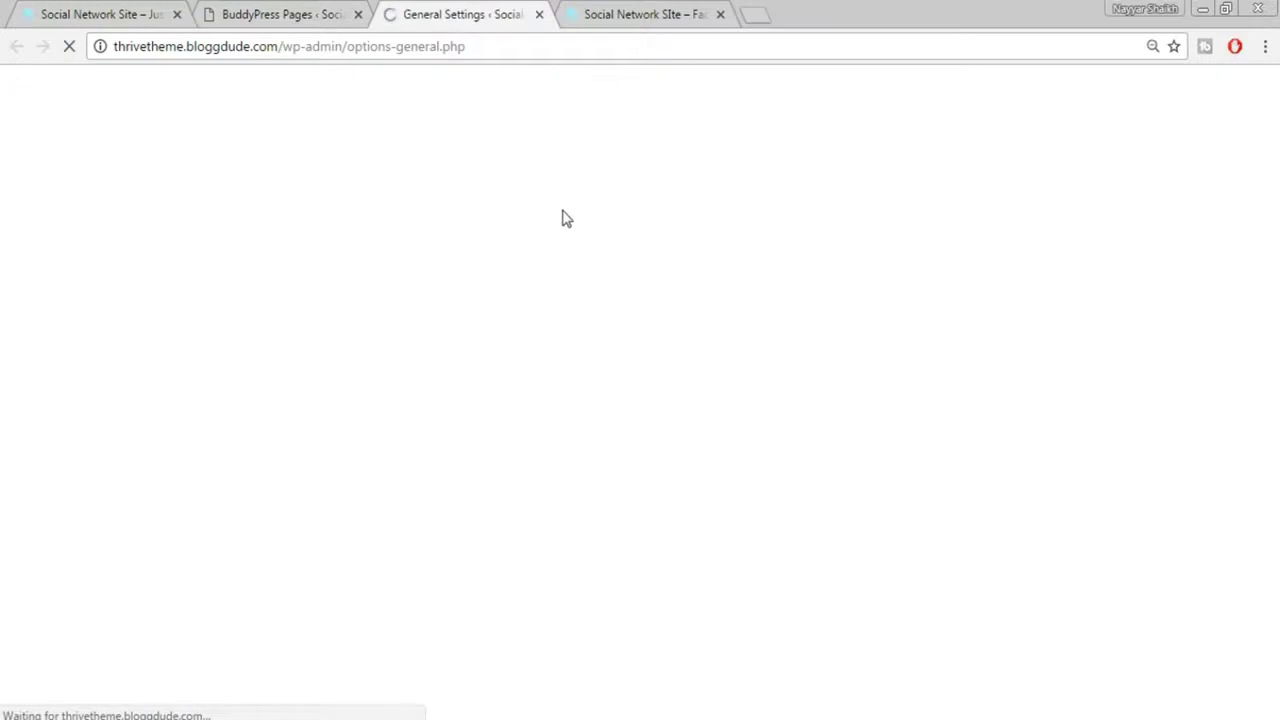
scroll(896, 405, "down", 3)
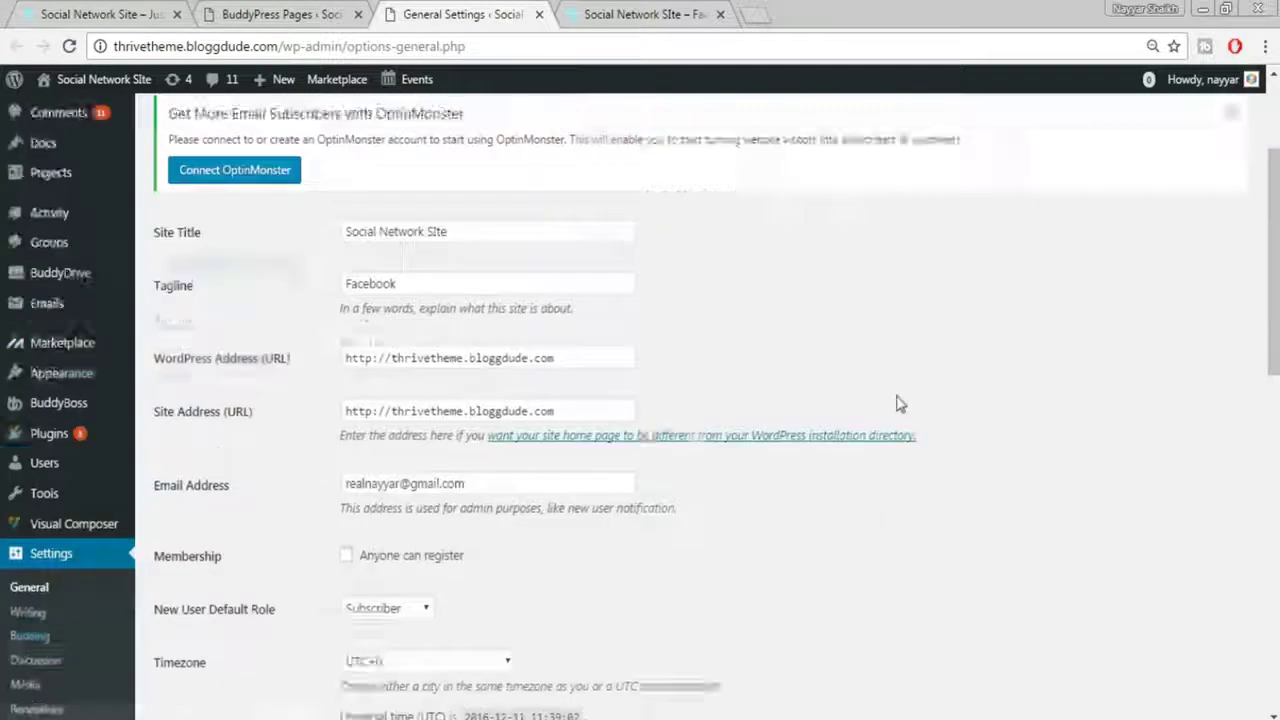
left_click_drag(158, 458, 485, 468)
left_click(493, 483)
left_click(346, 457)
scroll(523, 466, "down", 8)
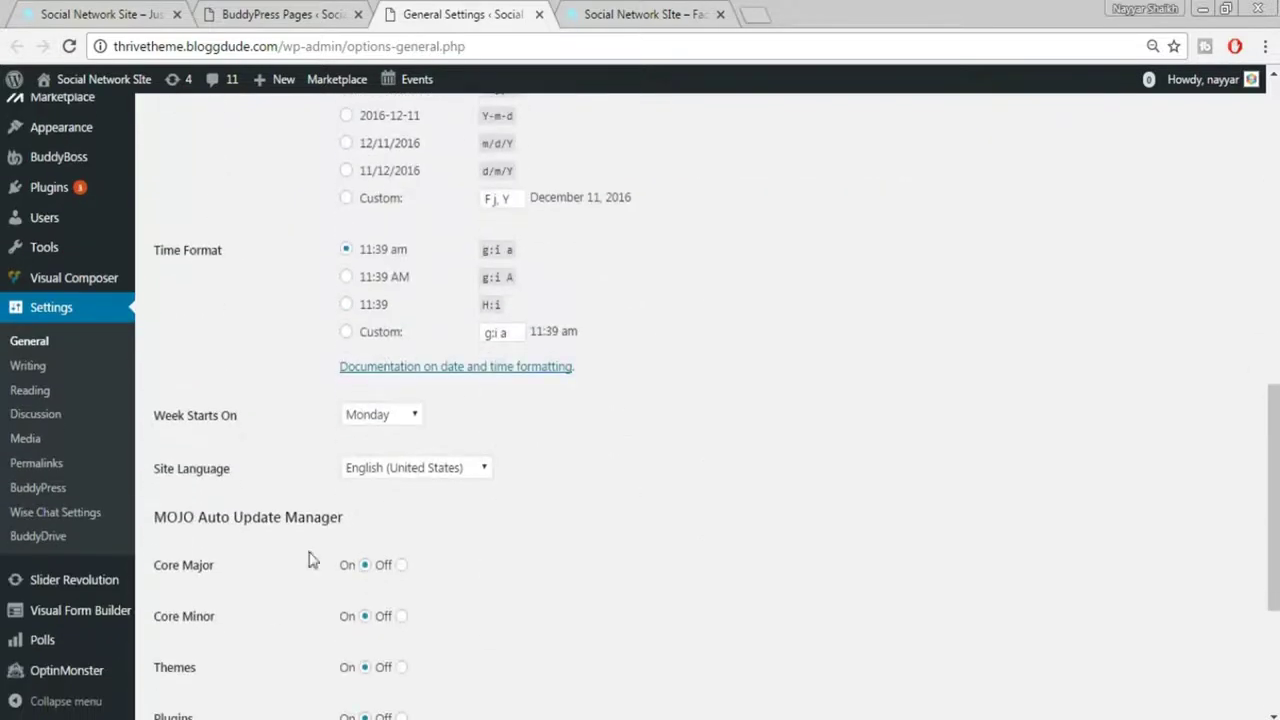
left_click(220, 650)
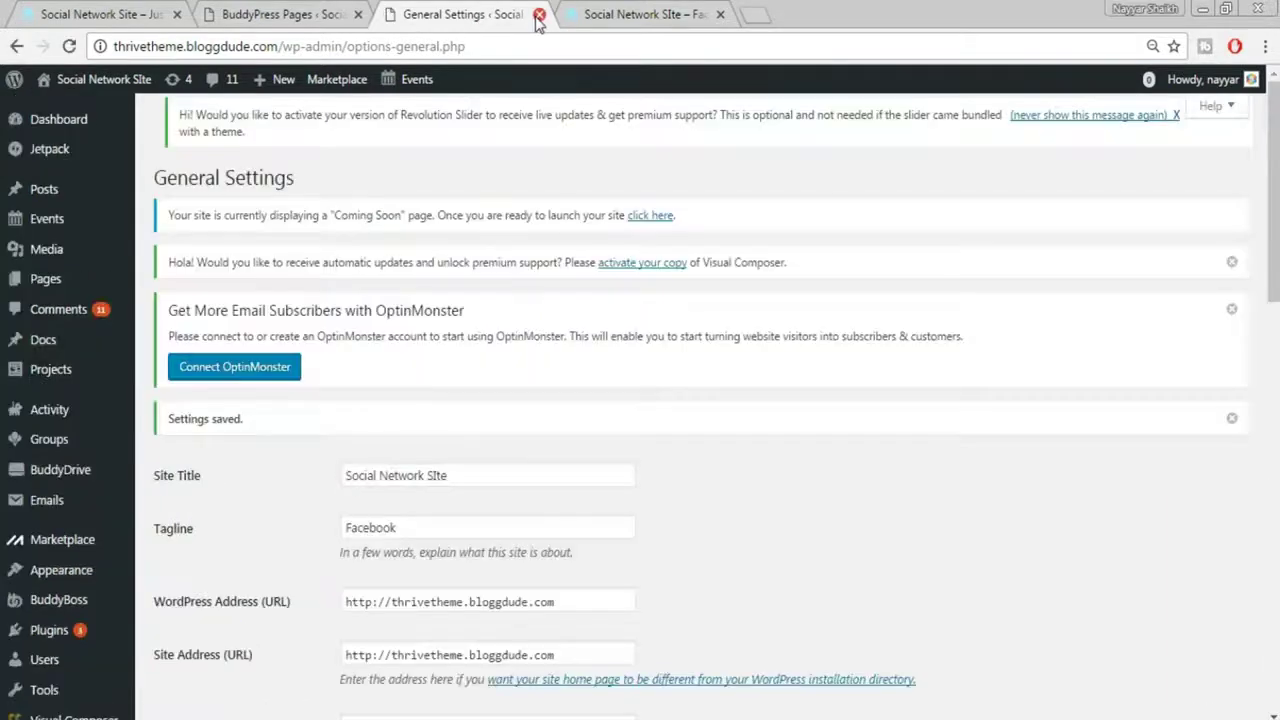
left_click(539, 15)
left_click(67, 47)
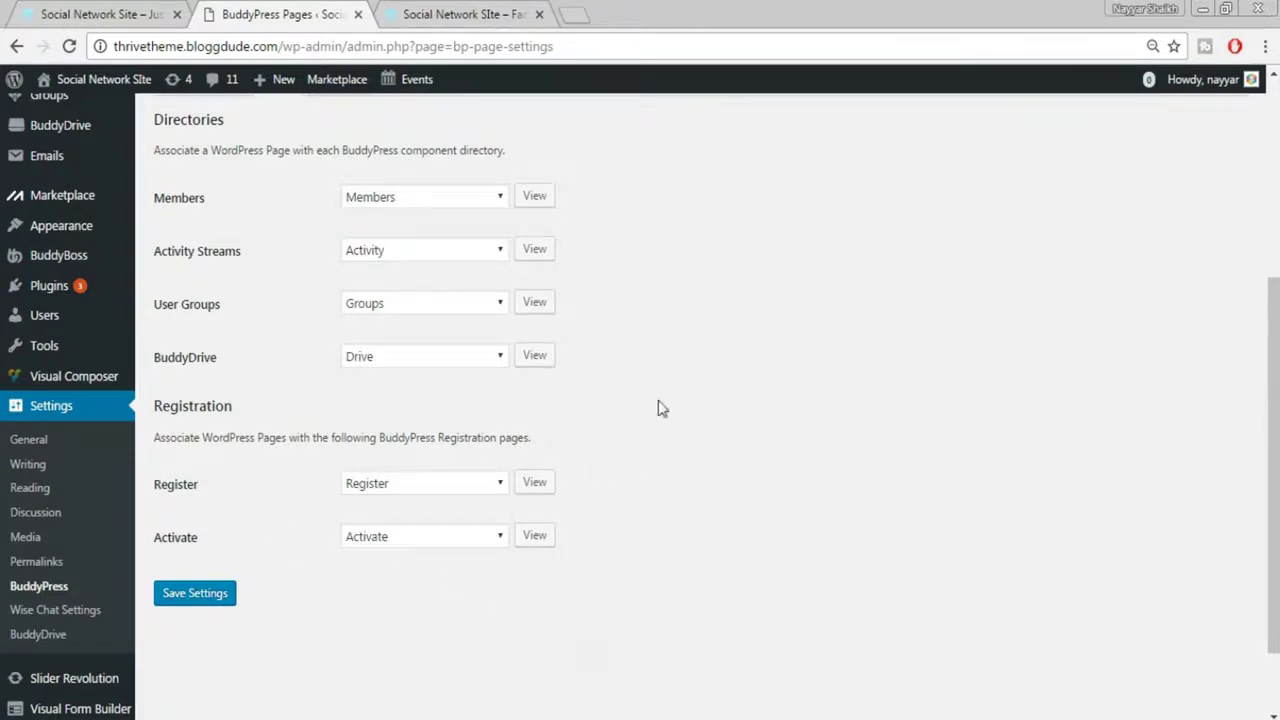
Preview the Register page in a new tab, then save the Register and Activate page assignments
right_click(532, 480)
left_click(560, 493)
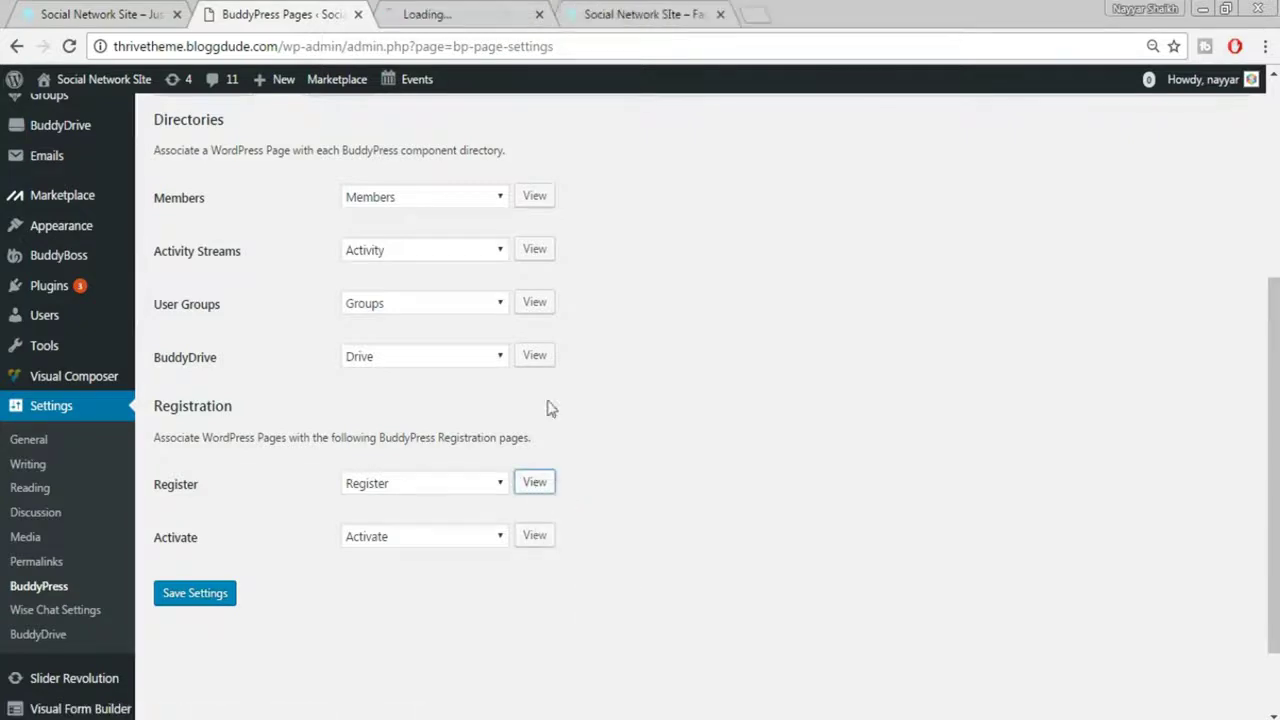
left_click(424, 12)
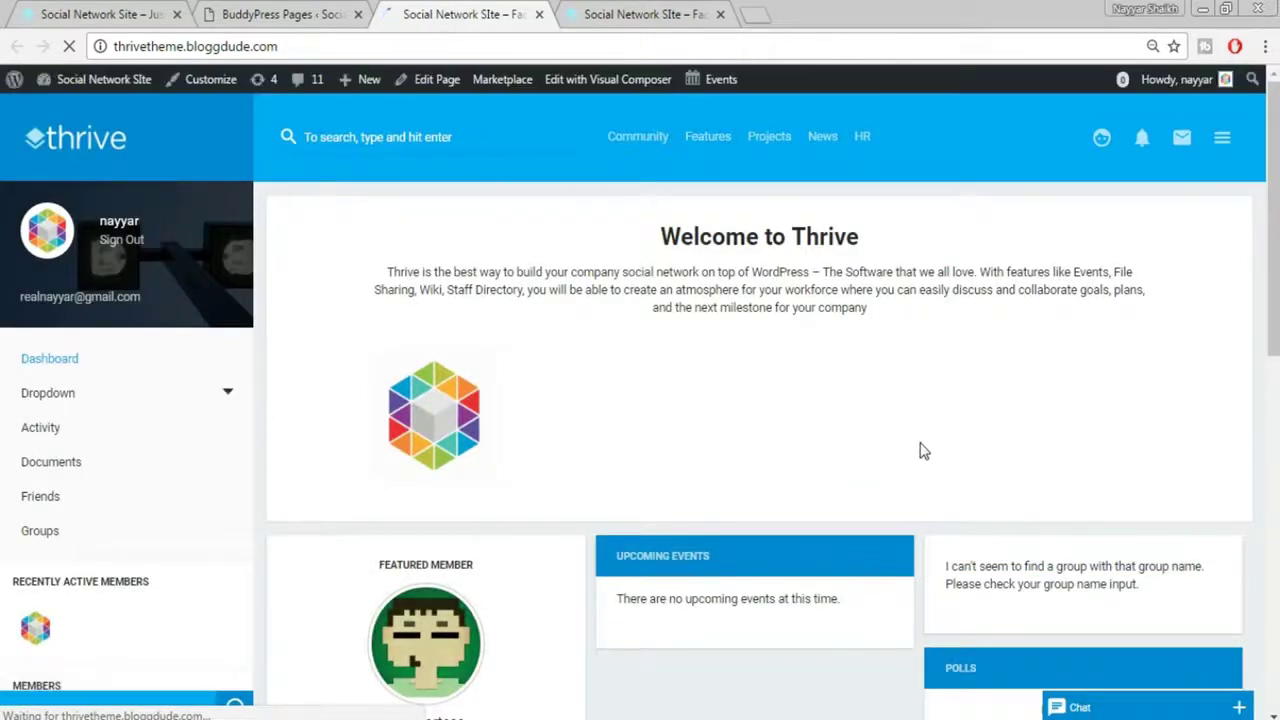
scroll(917, 451, "down", 4)
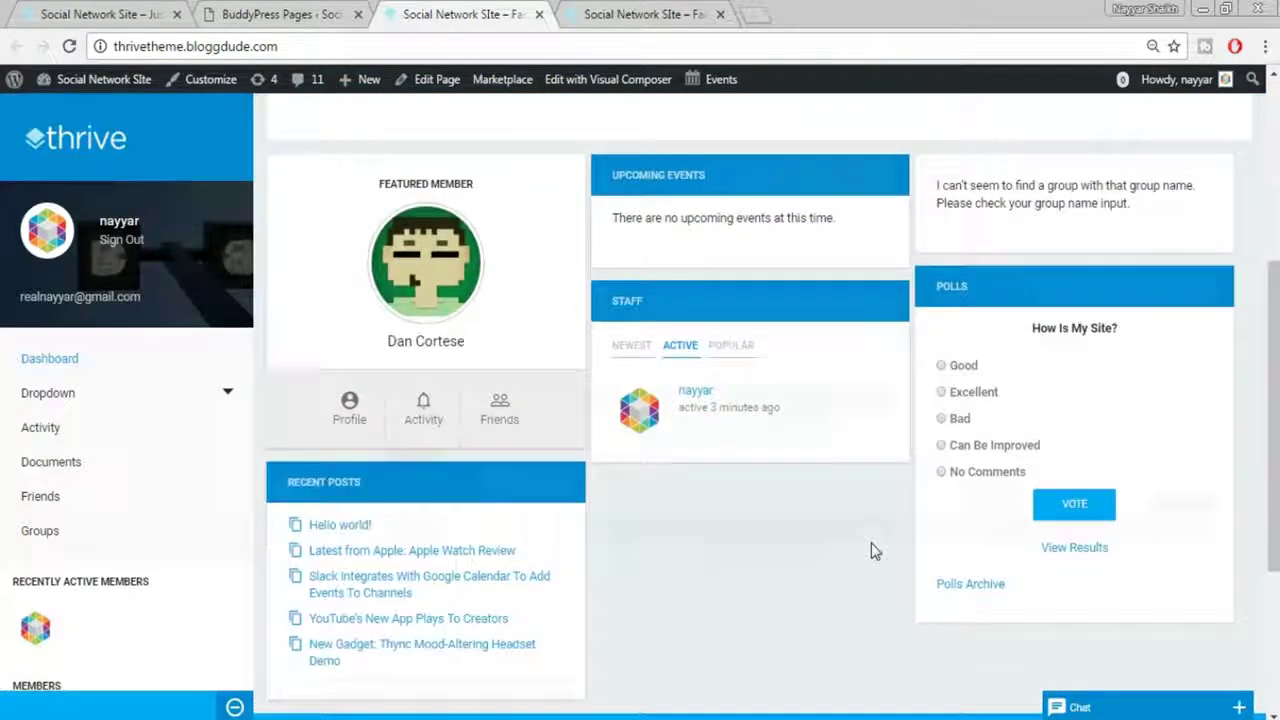
scroll(675, 280, "up", 4)
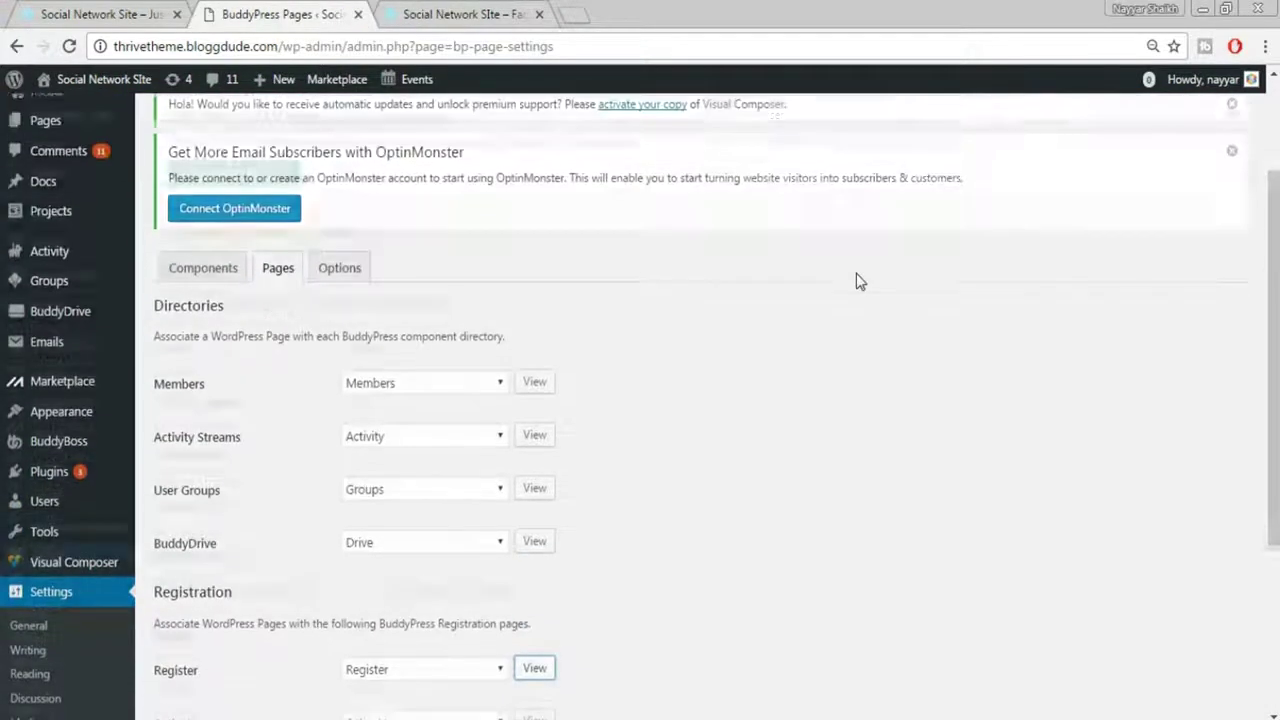
scroll(266, 296, "down", 3)
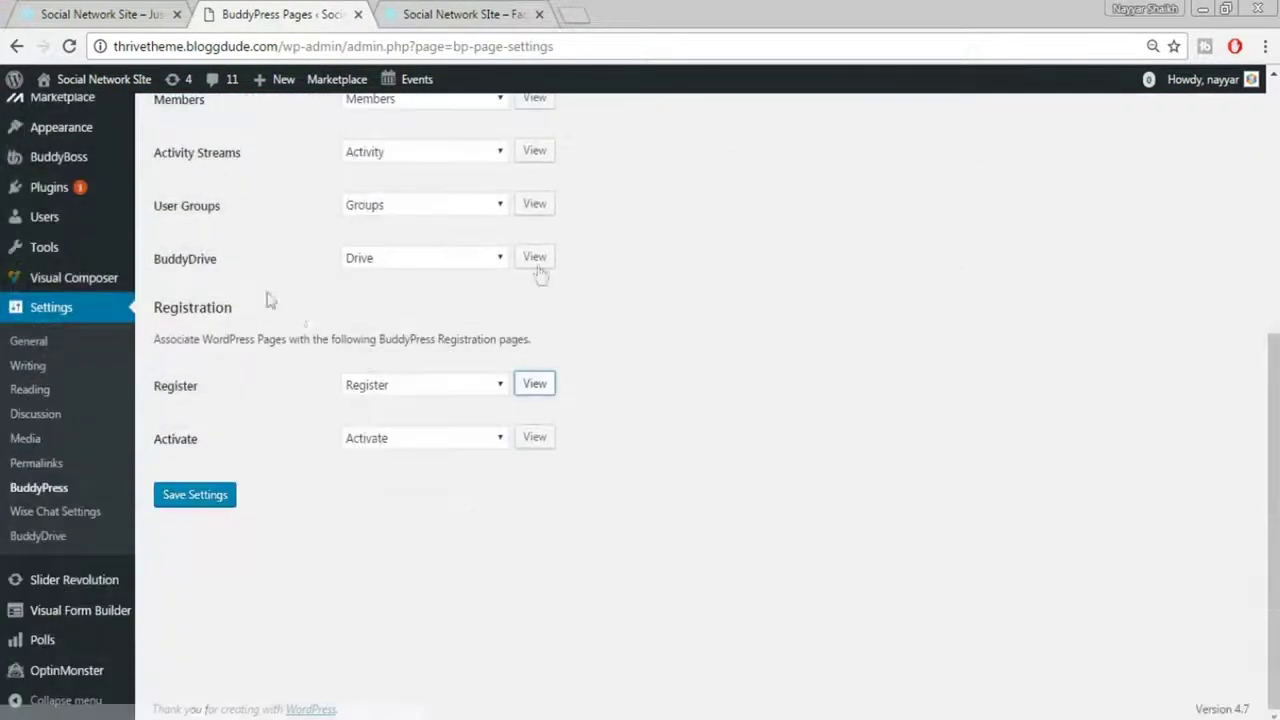
left_click(207, 502)
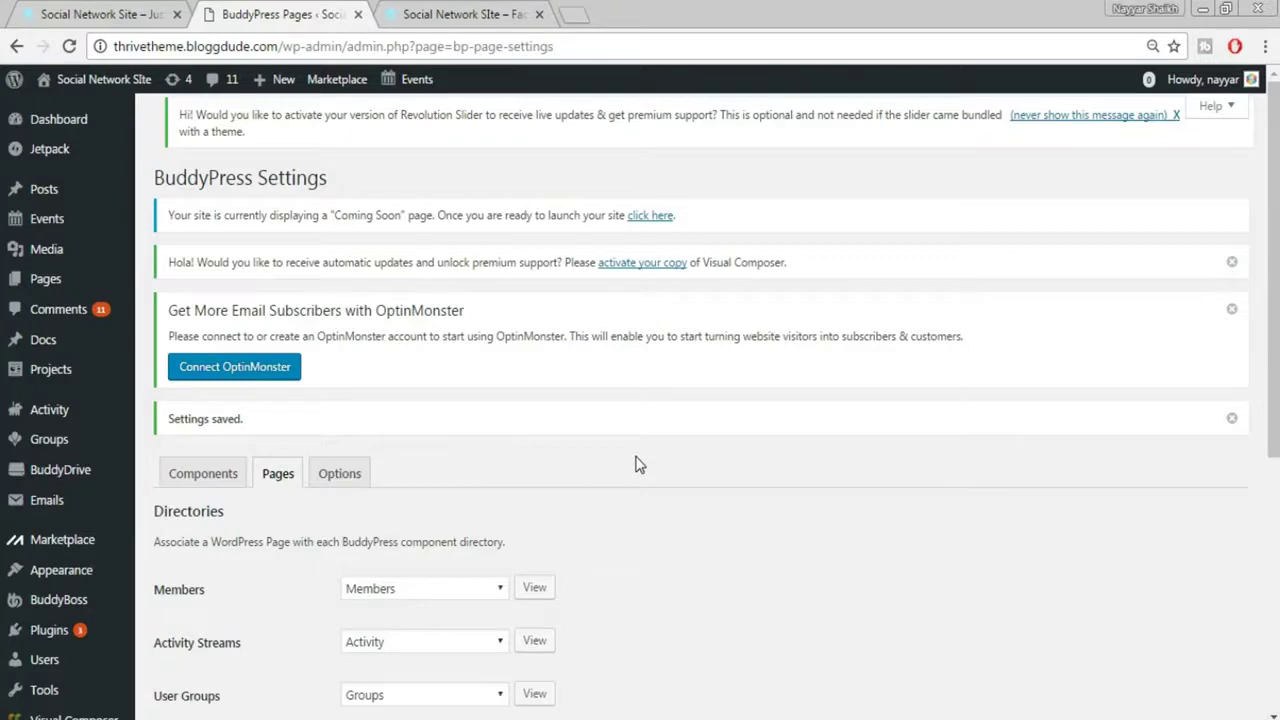
scroll(637, 463, "down", 2)
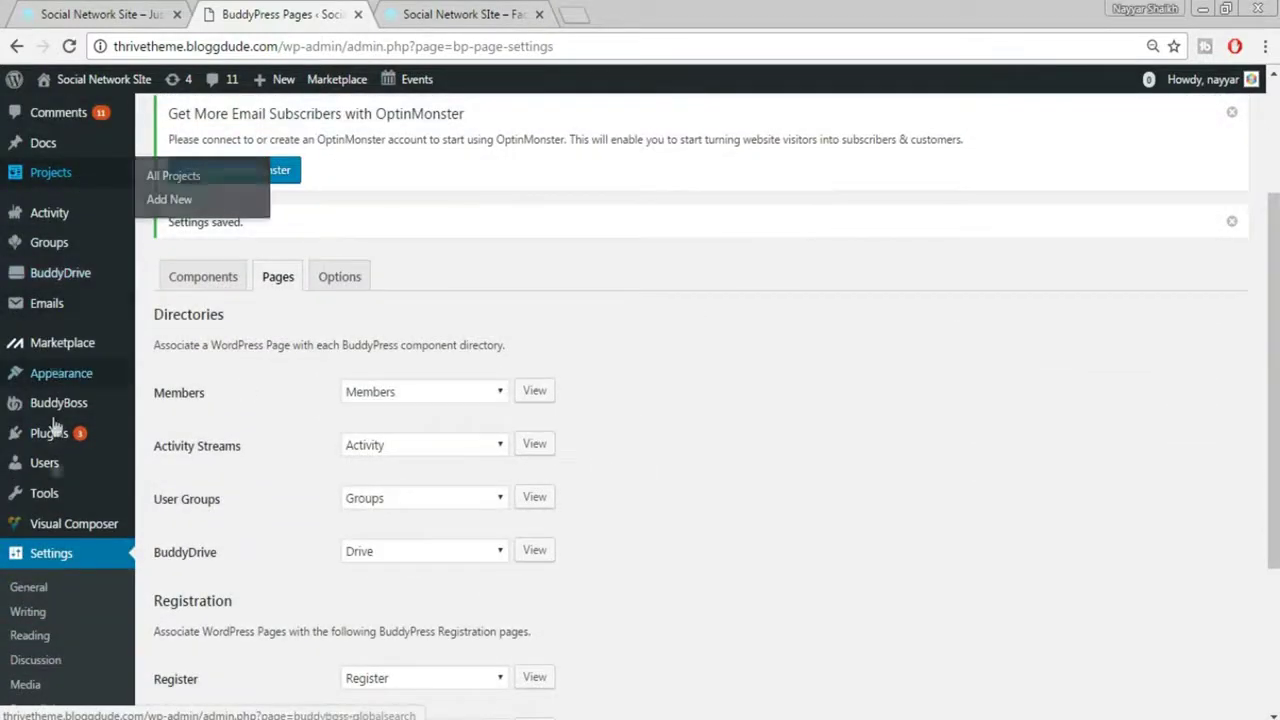
Search Add Plugins for 'rtmedia', then install and activate the rtMedia plugin
mouse_move(50, 458)
mouse_move(72, 440)
left_click(168, 460)
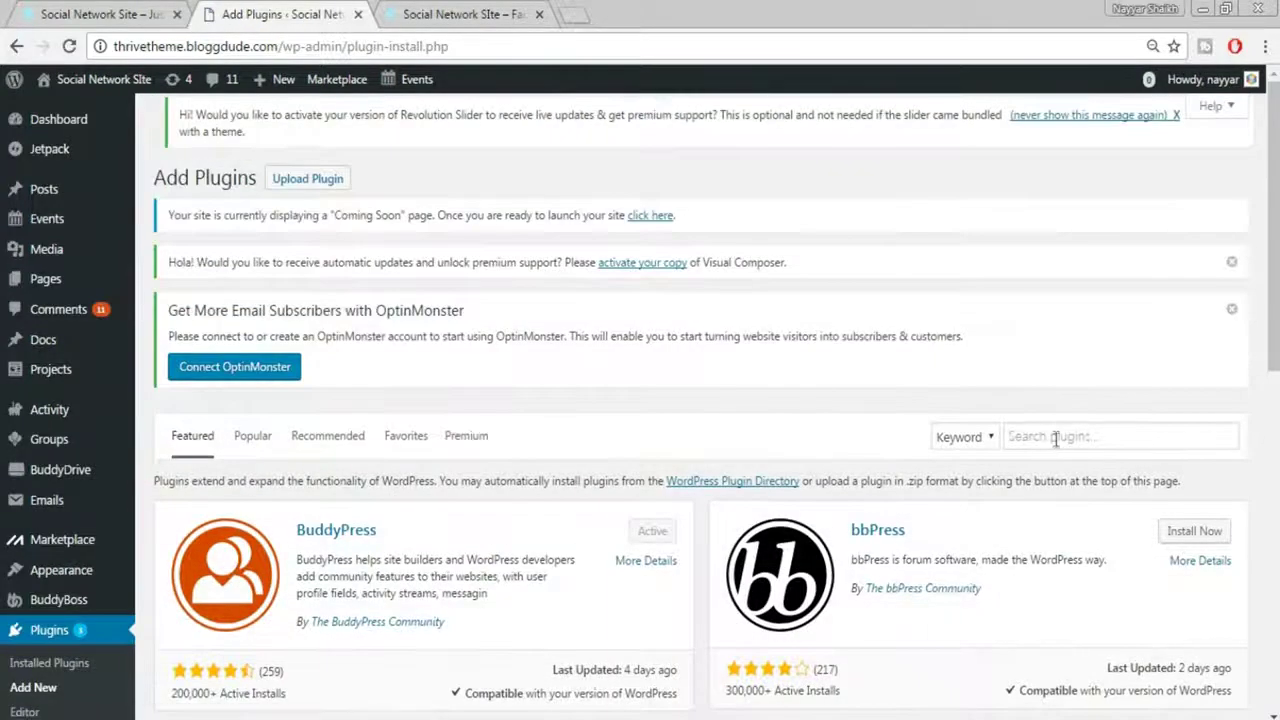
left_click(1057, 436)
type("rt")
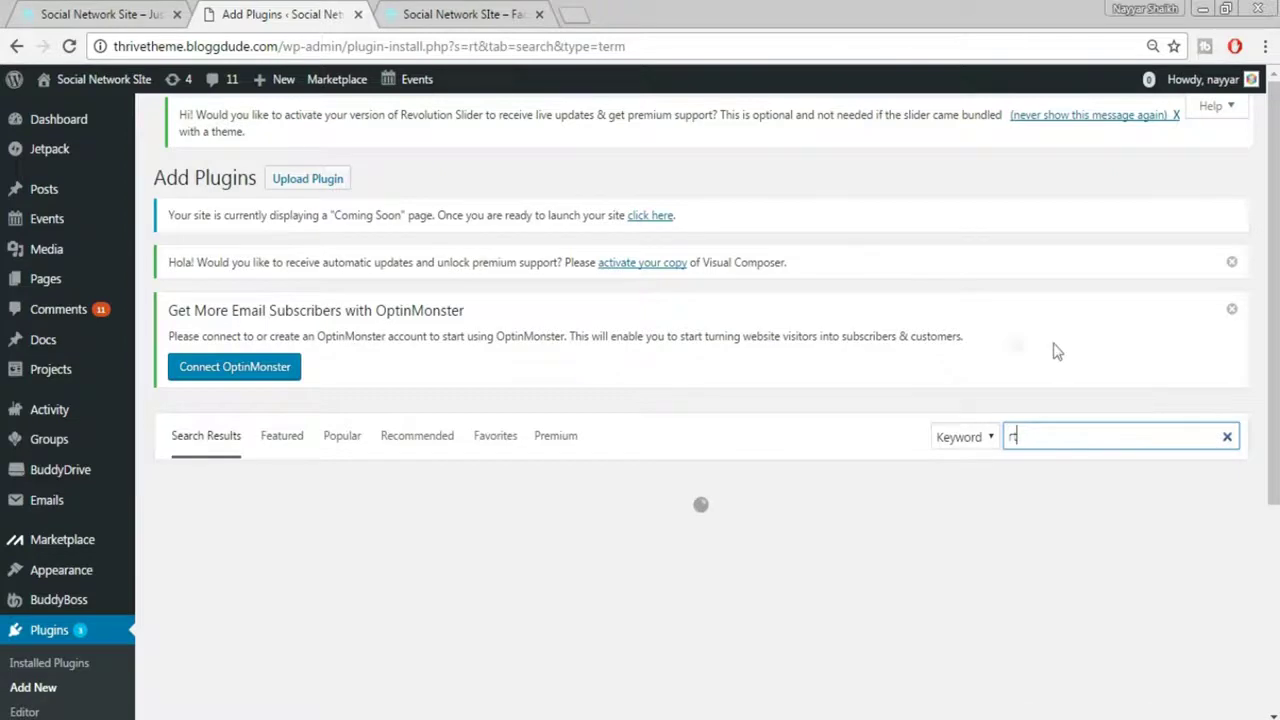
type("media")
scroll(1057, 460, "down", 1)
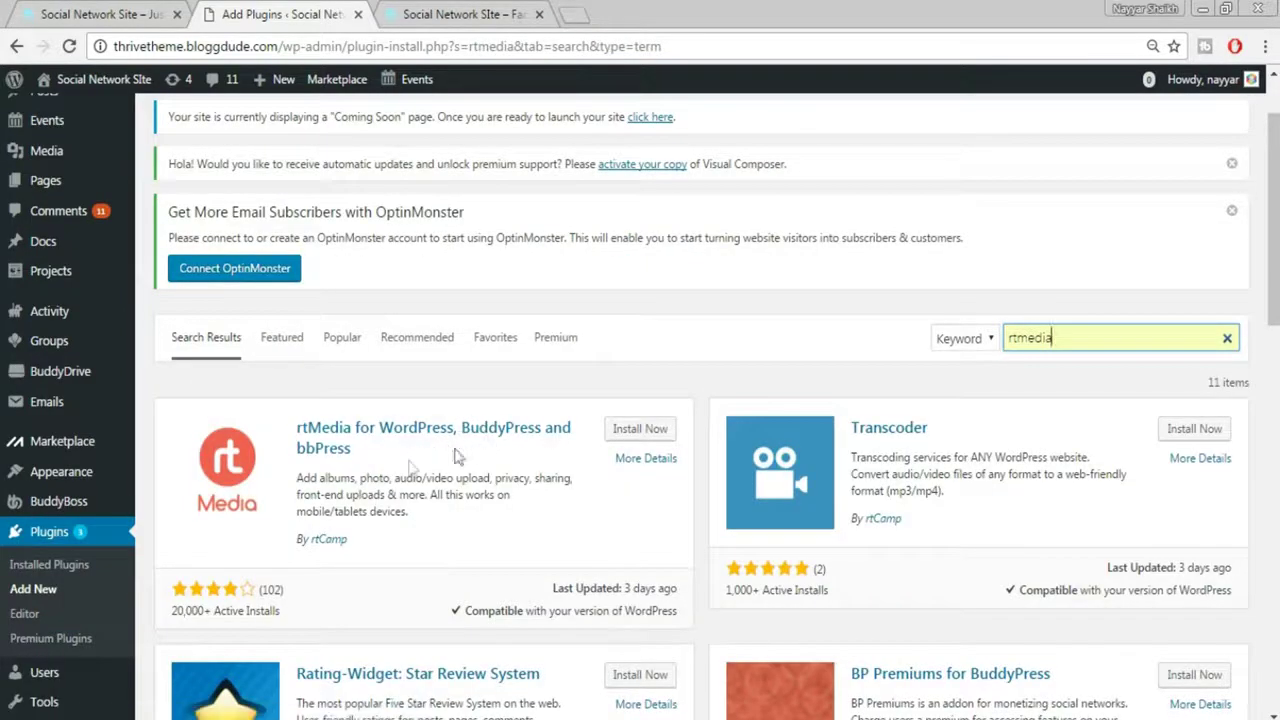
left_click(630, 438)
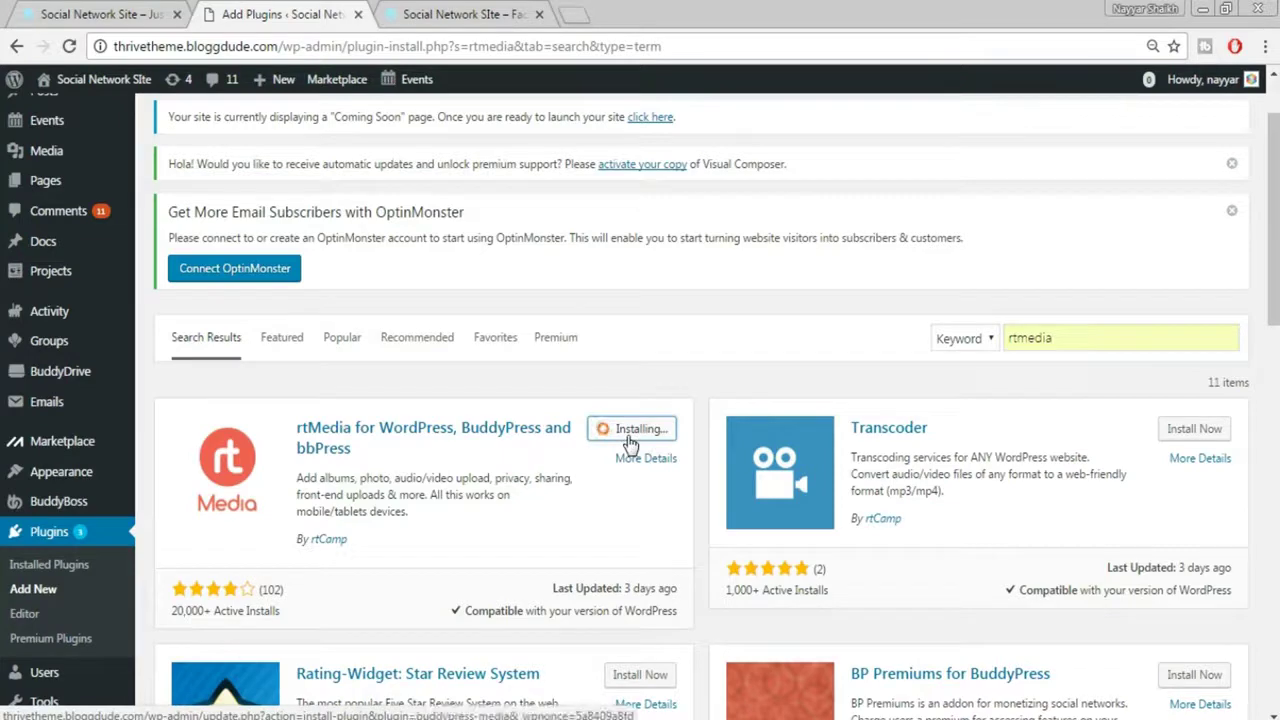
left_click(647, 438)
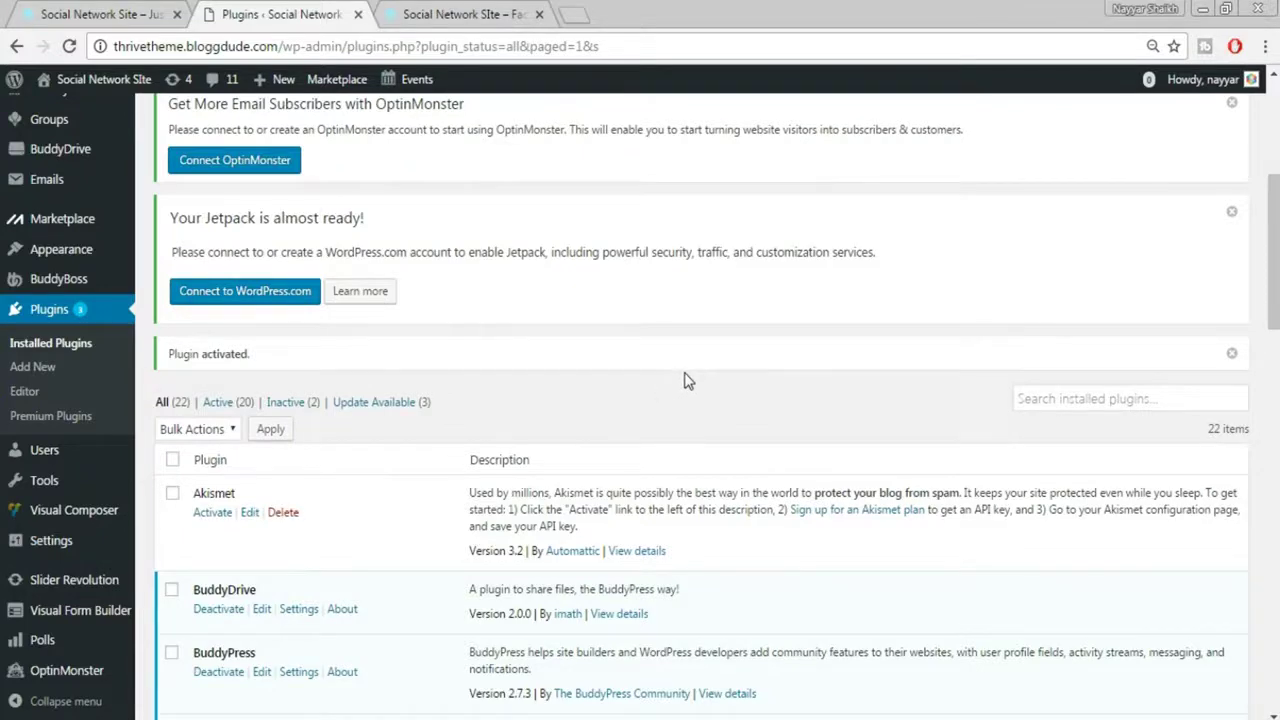
scroll(687, 380, "up", 4)
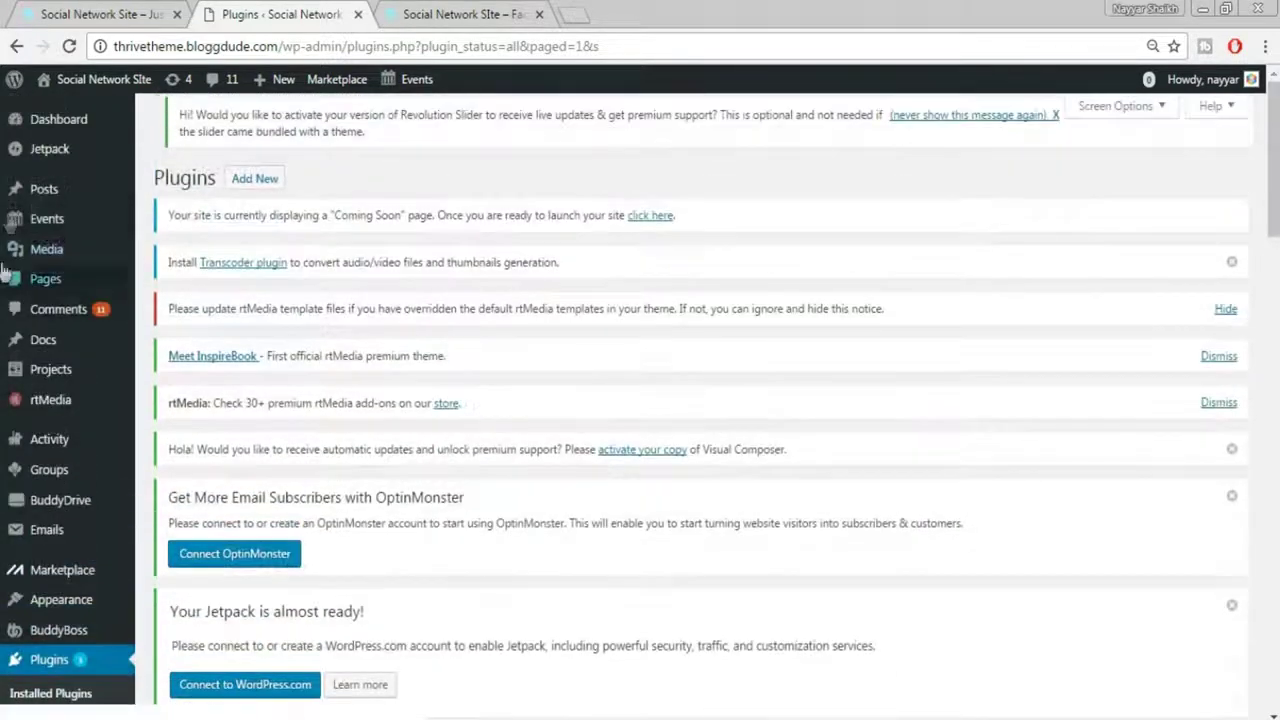
mouse_move(64, 412)
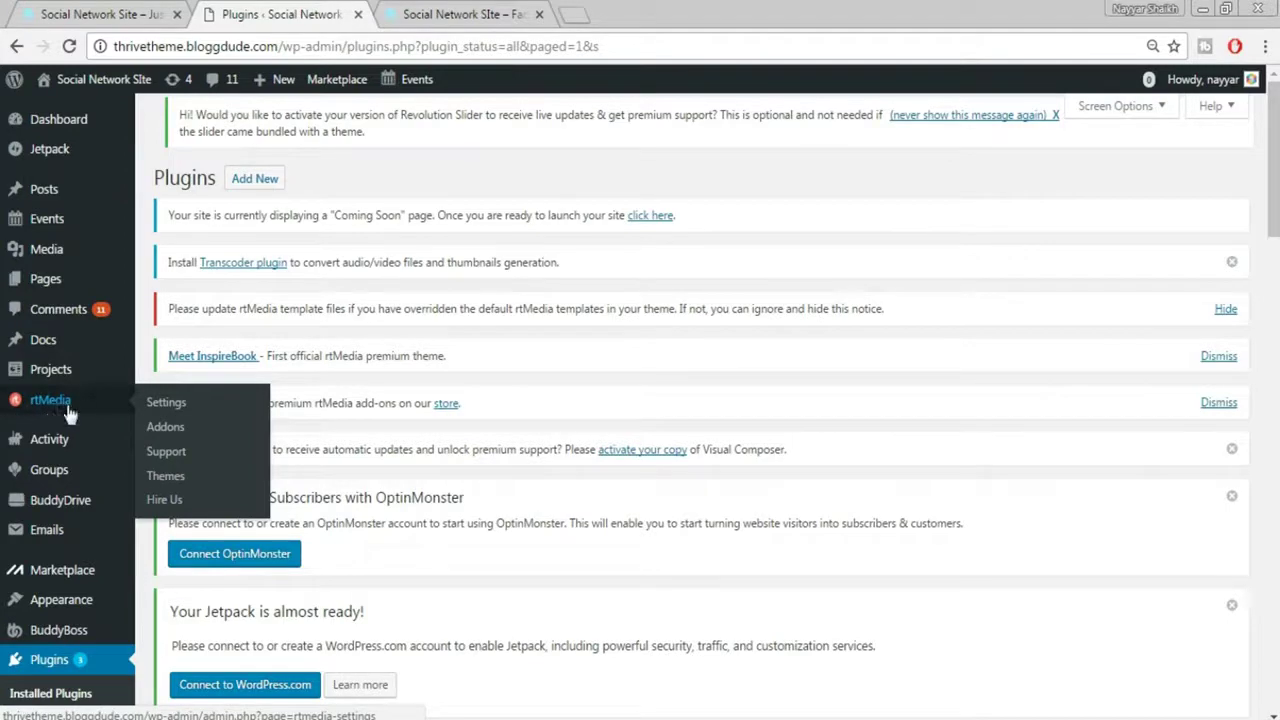
Turn on 'Allow user to comment on uploaded media' and 'Enable Direct Upload' in rtMedia, then save
left_click(59, 405)
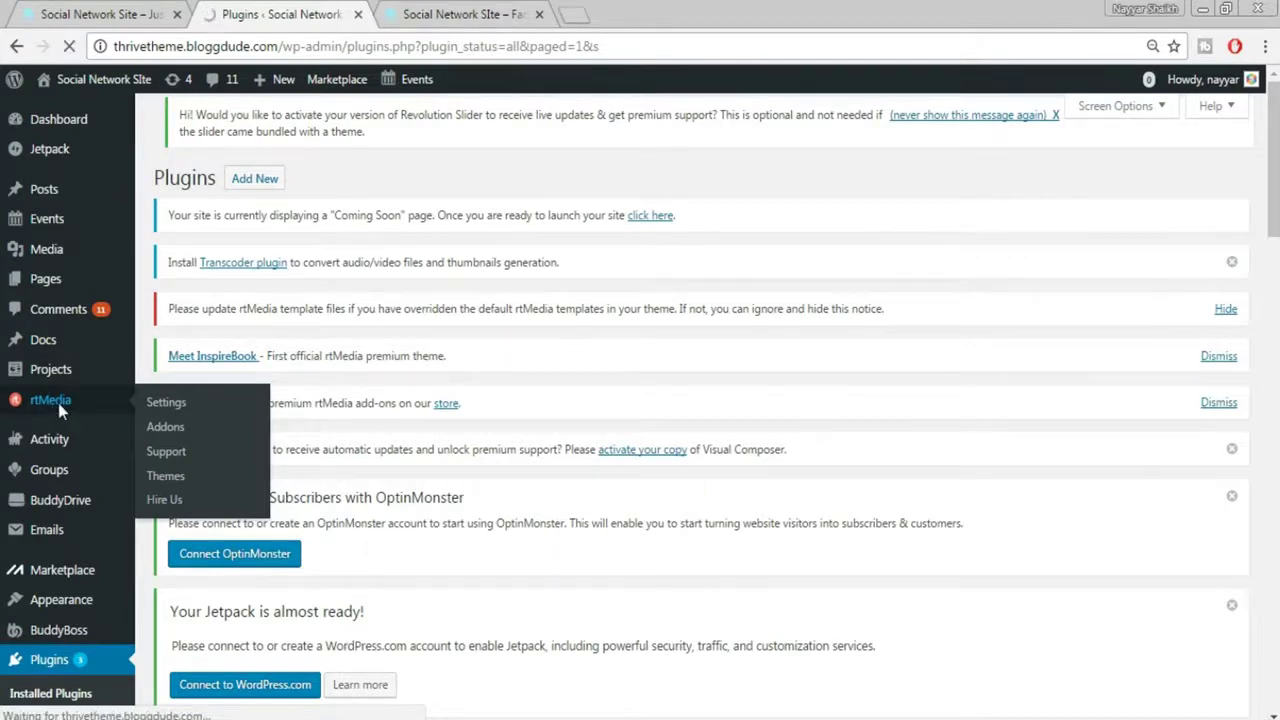
scroll(680, 370, "down", 2)
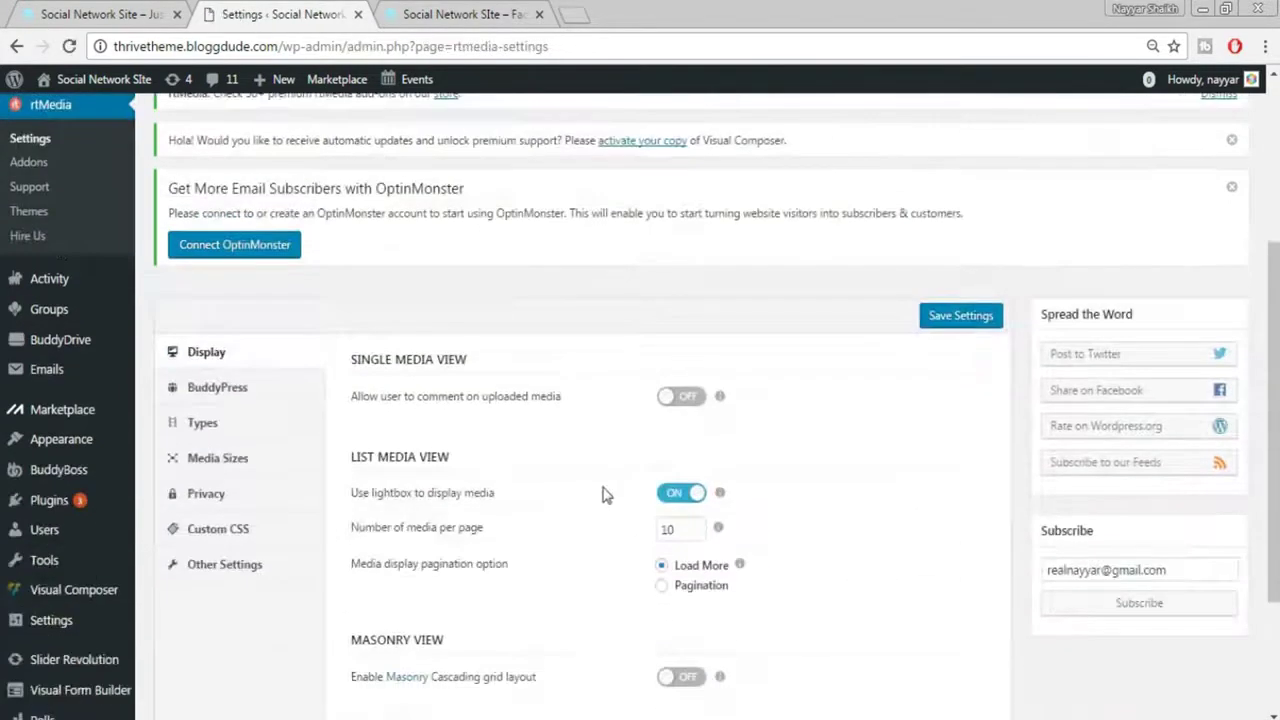
left_click(682, 398)
scroll(857, 415, "down", 1)
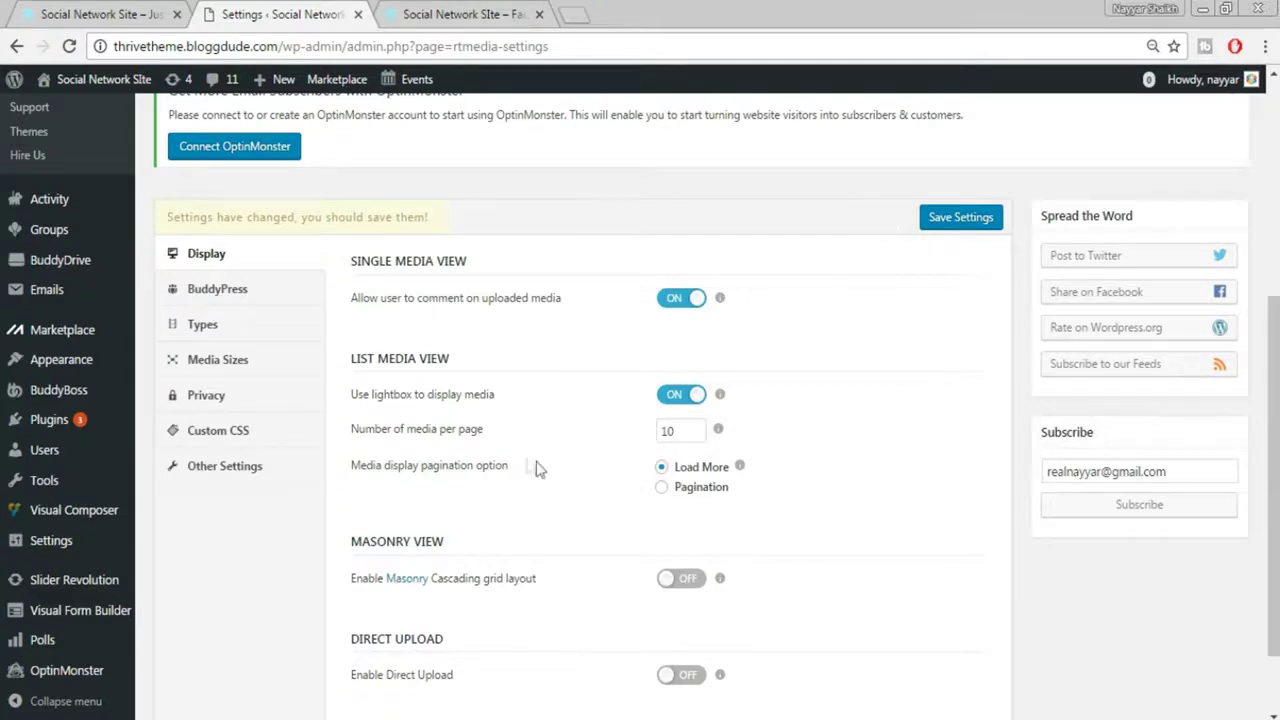
scroll(827, 422, "down", 1)
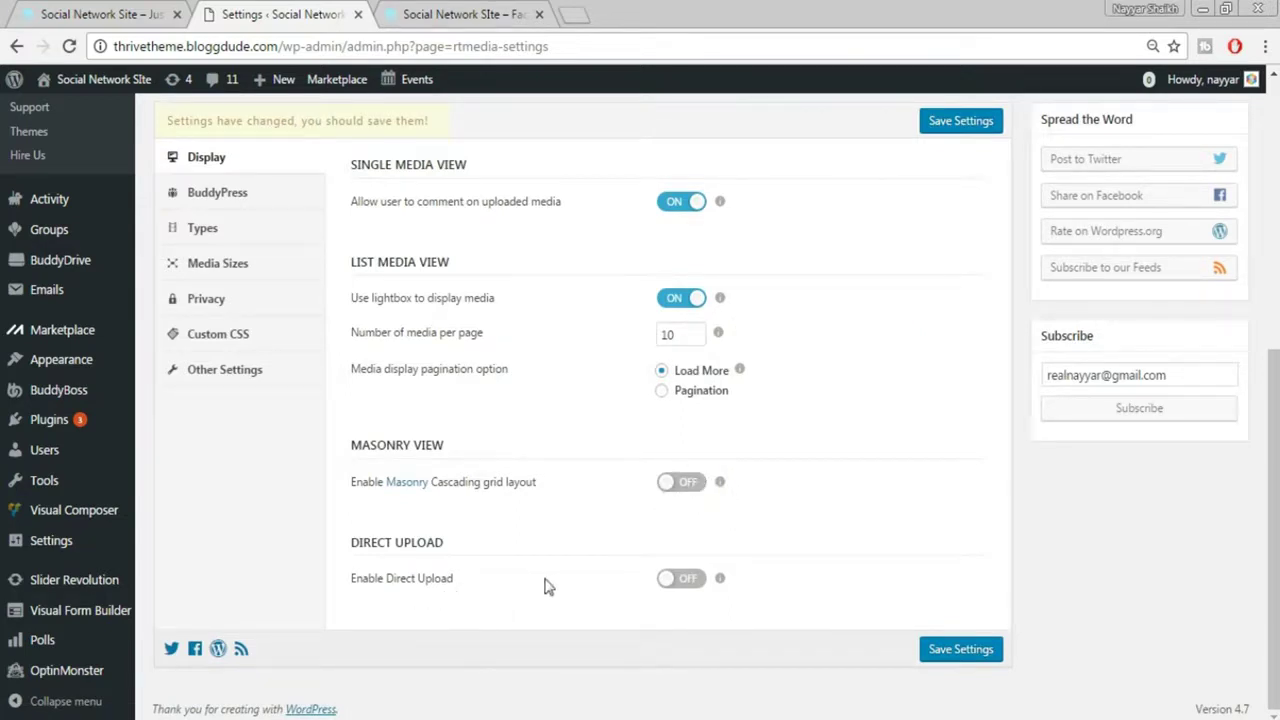
left_click(688, 580)
left_click(968, 652)
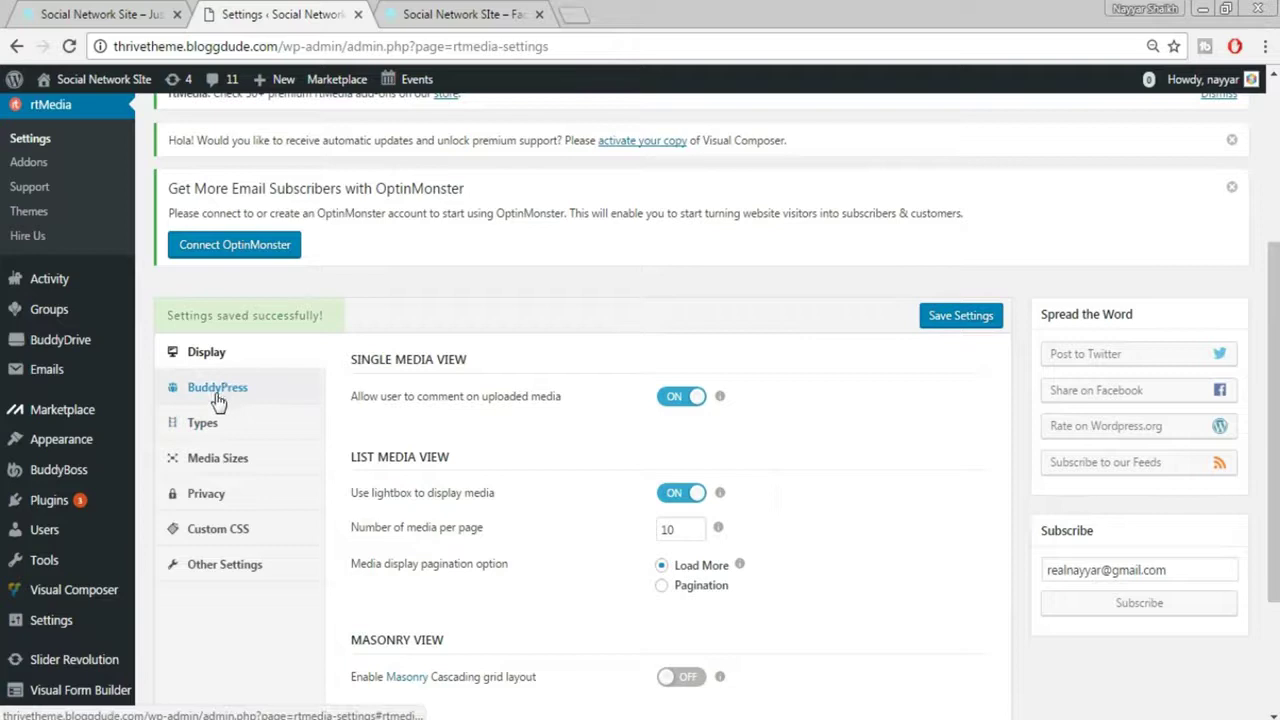
On rtMedia's BuddyPress tab, enable media notifications plus activity for likes and comments, then save
left_click(218, 398)
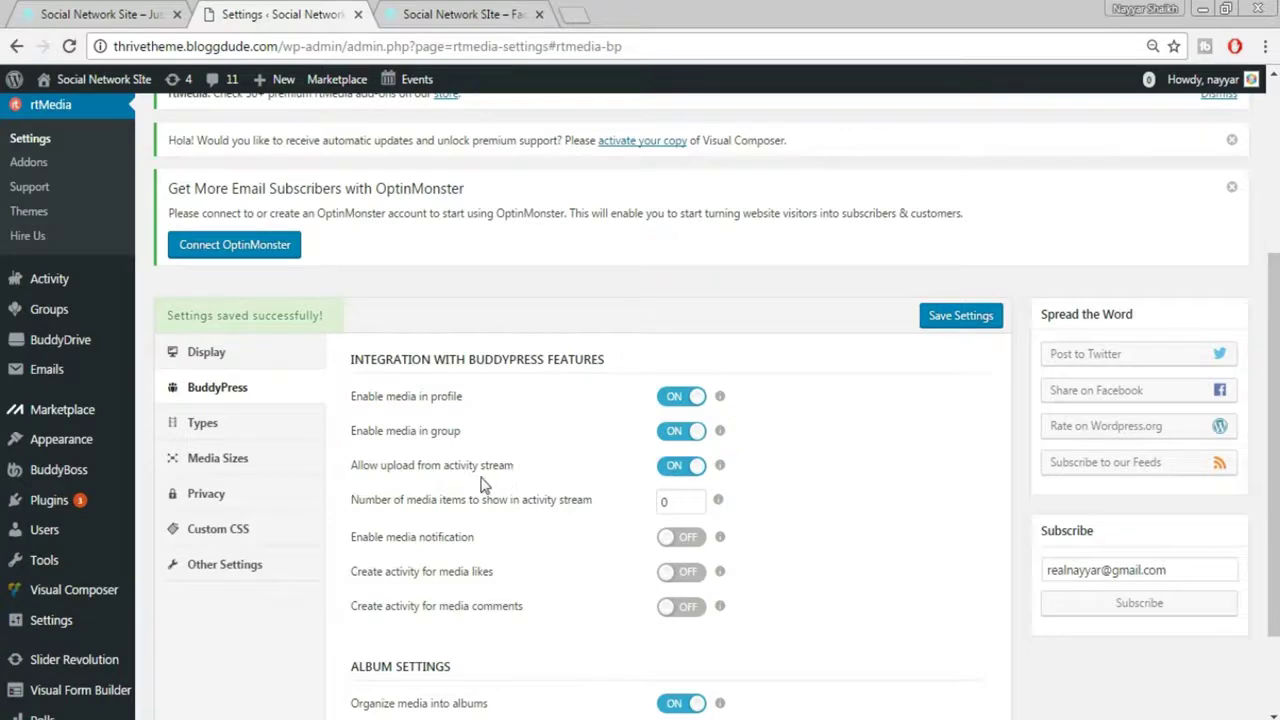
scroll(890, 490, "down", 2)
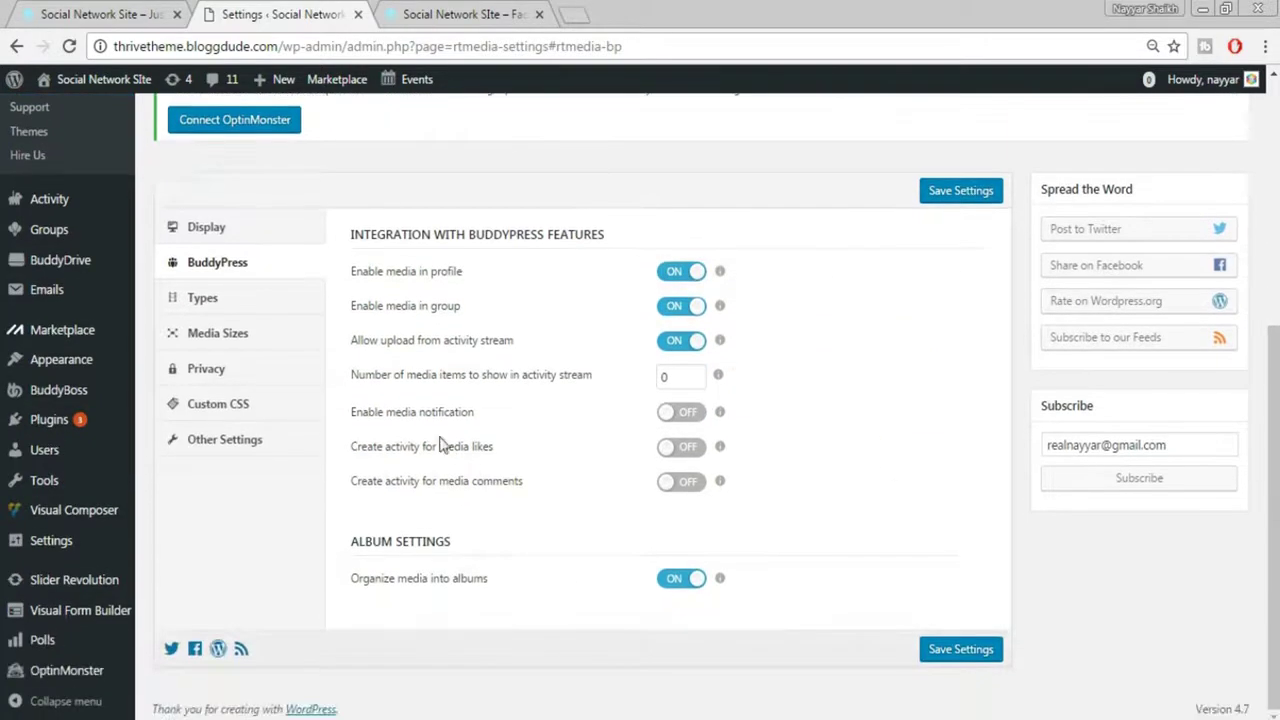
left_click(681, 414)
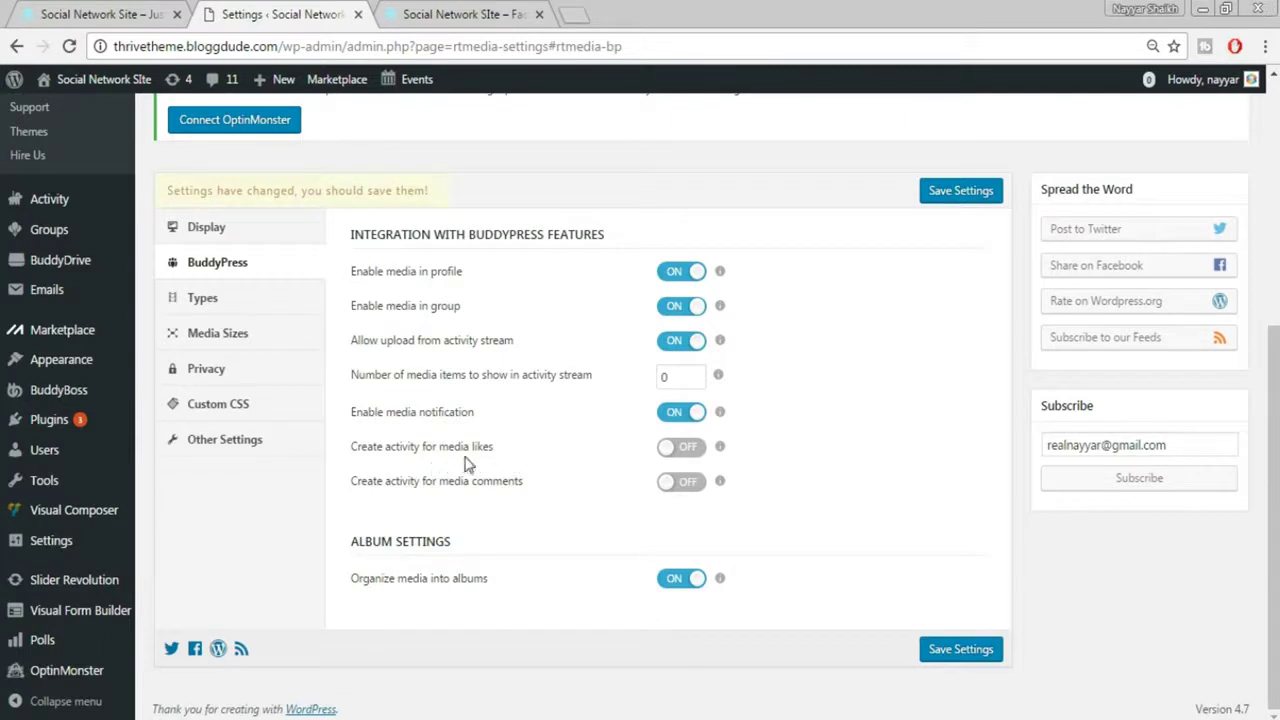
left_click(681, 447)
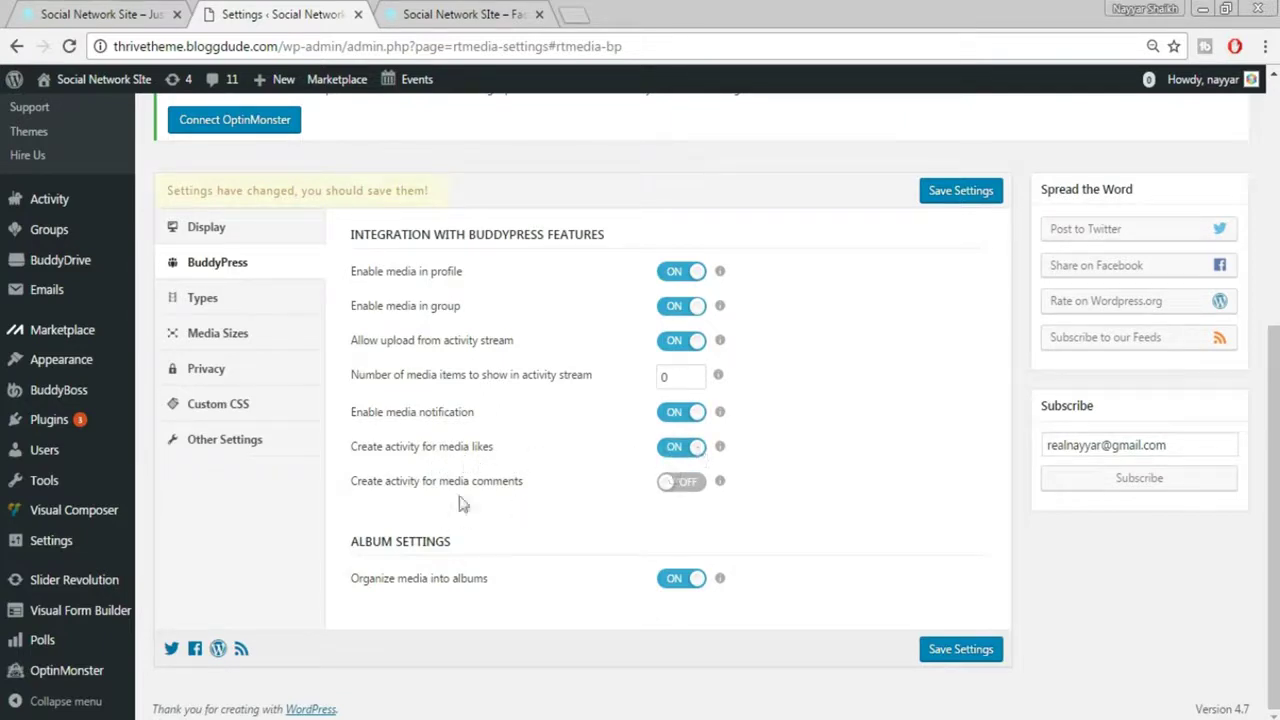
left_click(684, 482)
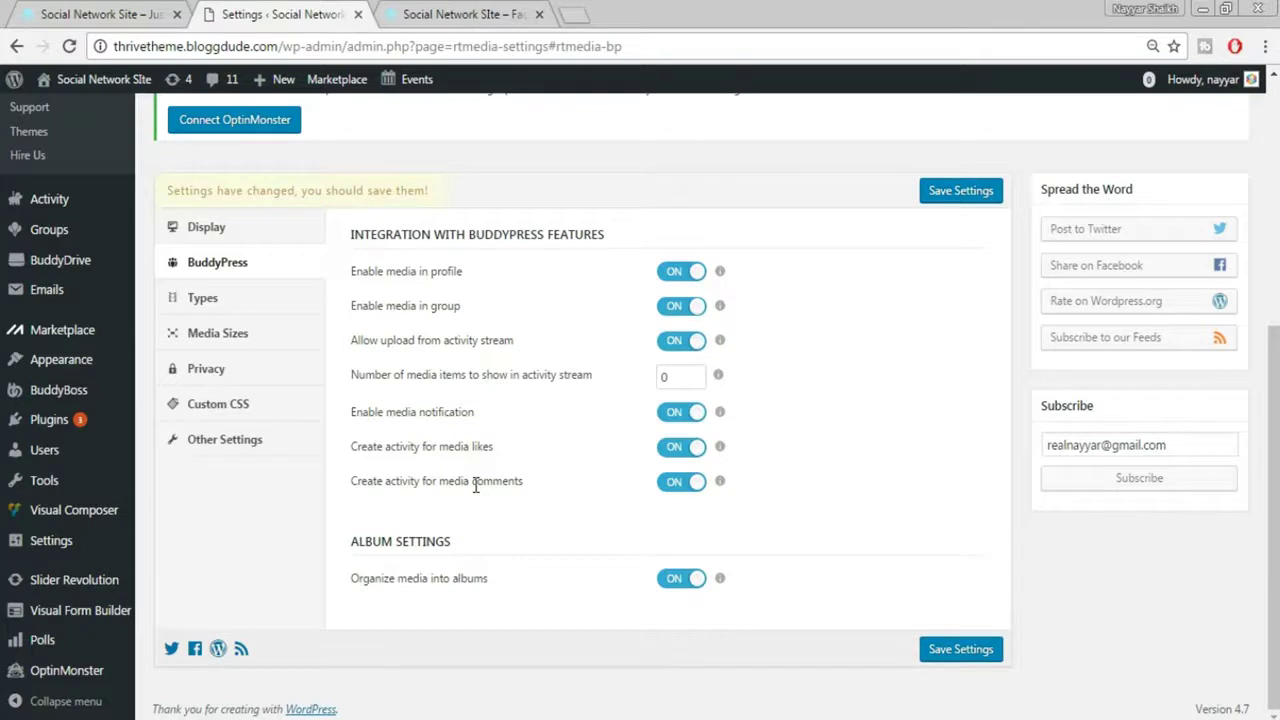
mouse_move(719, 411)
left_click(966, 652)
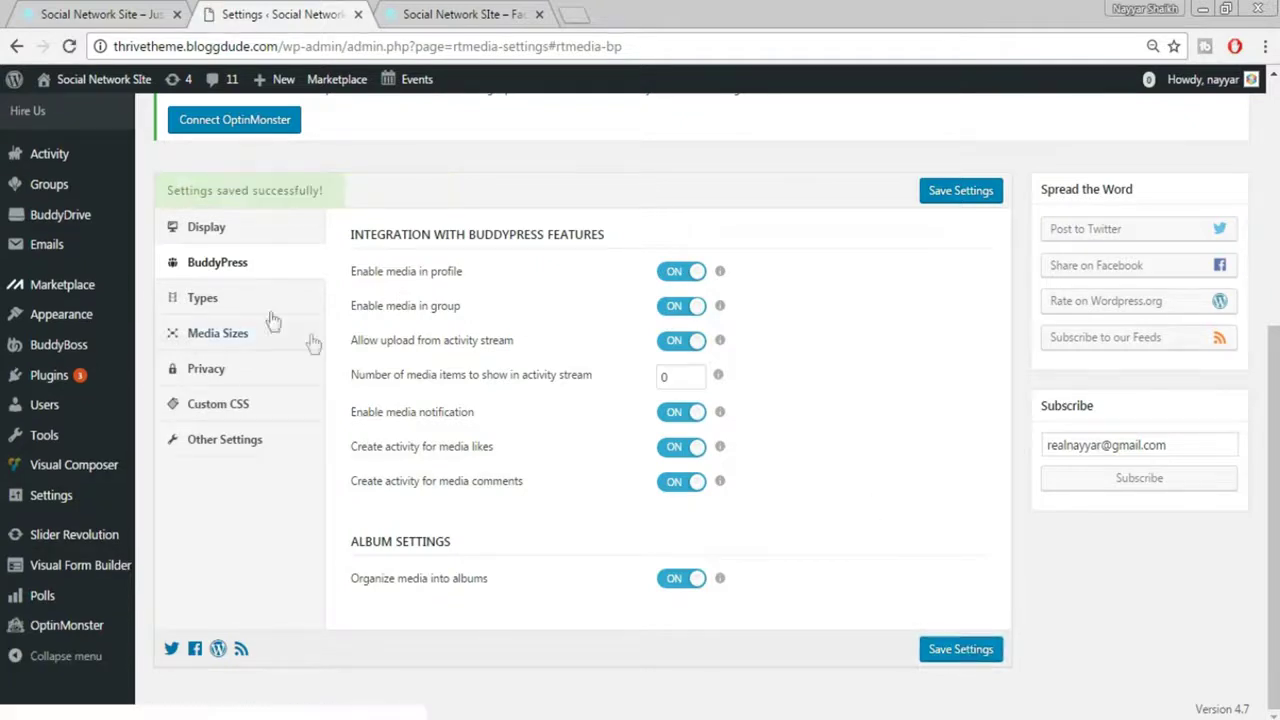
Look over rtMedia's Types and Media Sizes settings
left_click(206, 300)
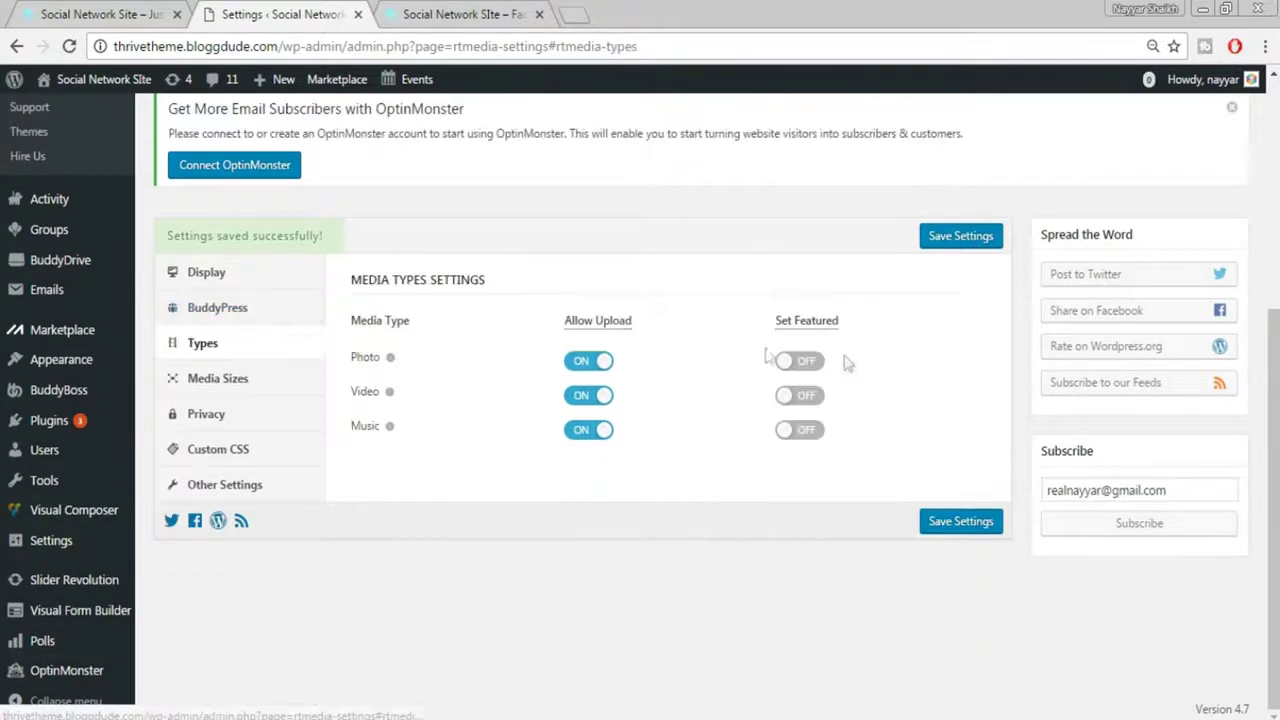
left_click(256, 383)
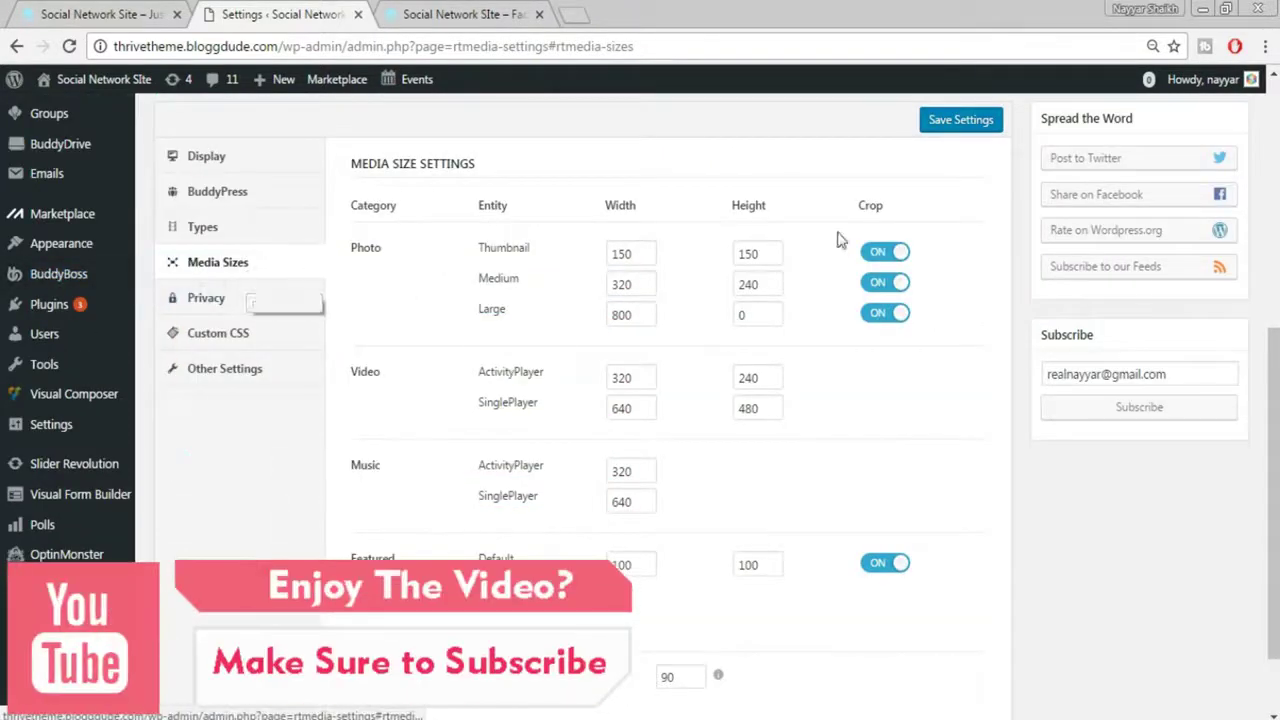
scroll(960, 460, "down", 1)
scroll(960, 467, "up", 3)
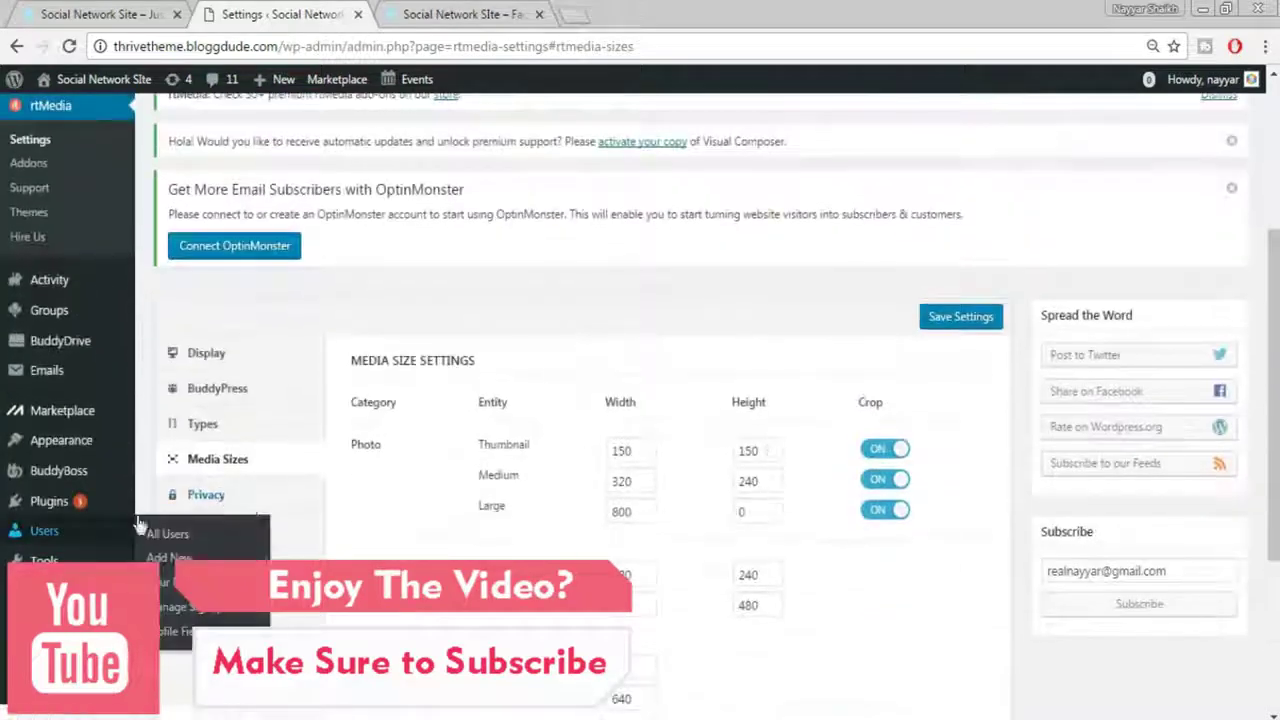
Enable rtMedia privacy with Public default and let users set privacy for their content
left_click(243, 497)
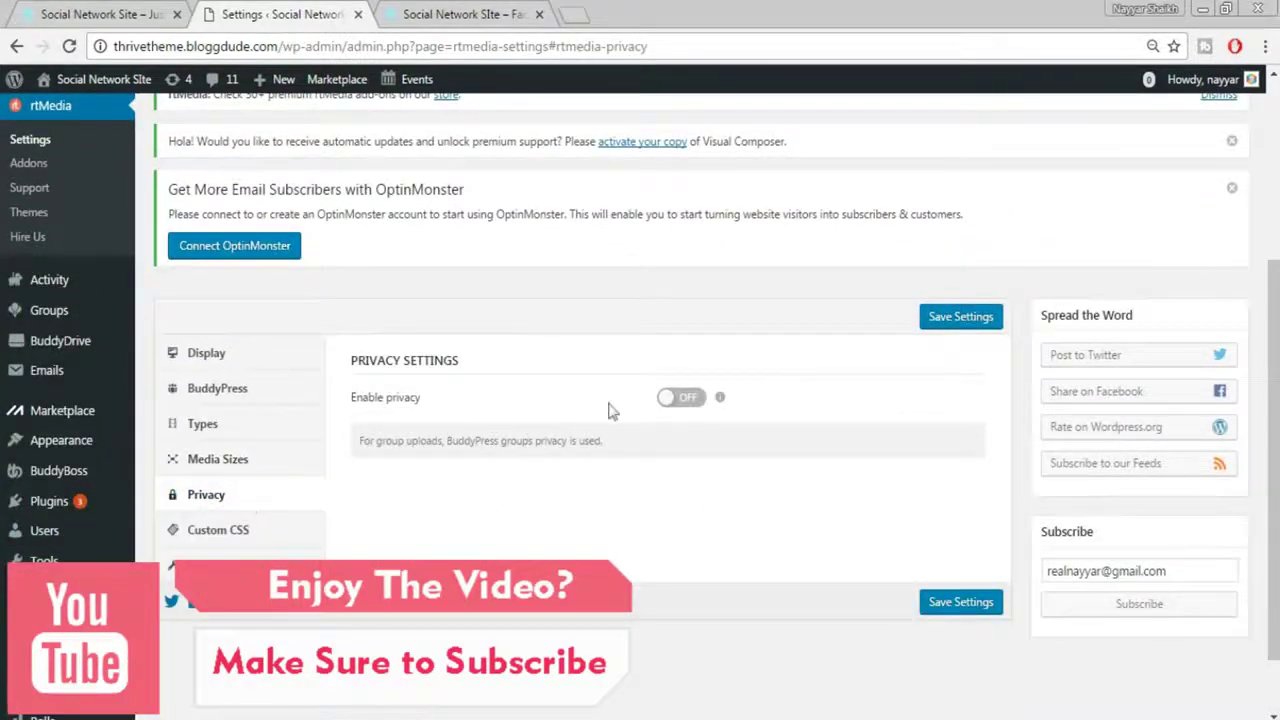
left_click(701, 397)
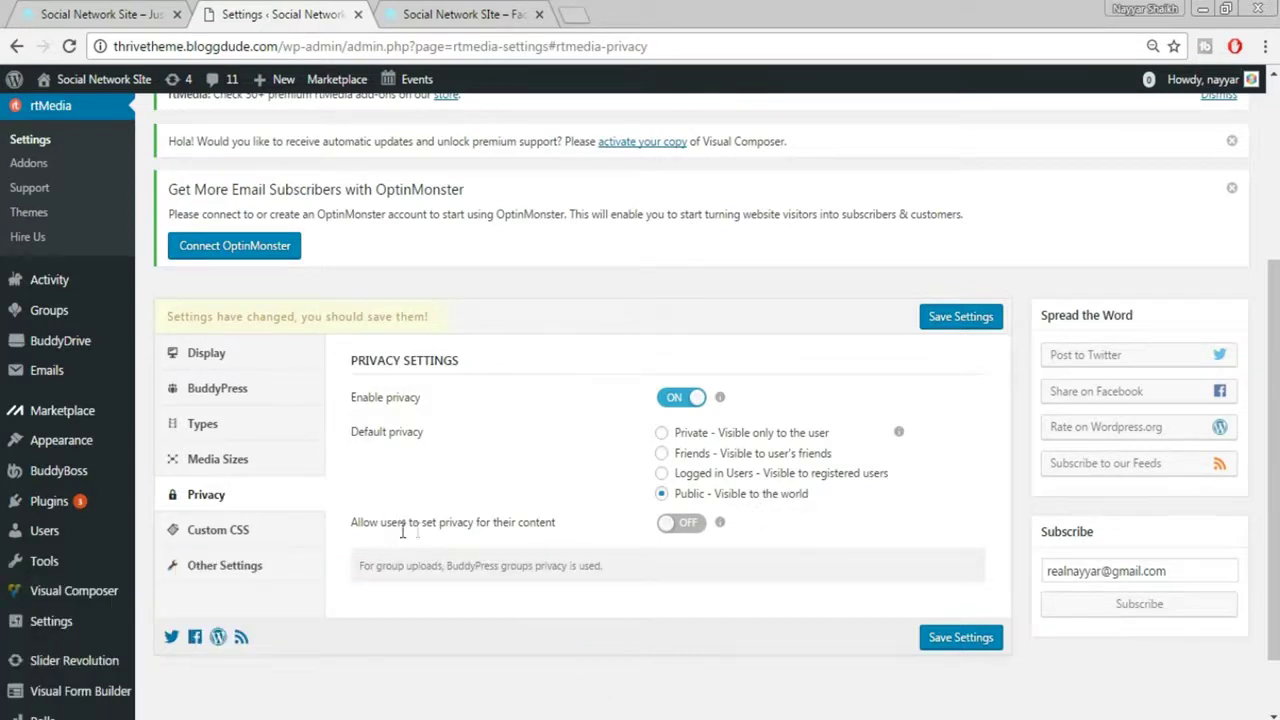
left_click_drag(361, 526, 527, 530)
left_click(530, 527)
left_click(684, 527)
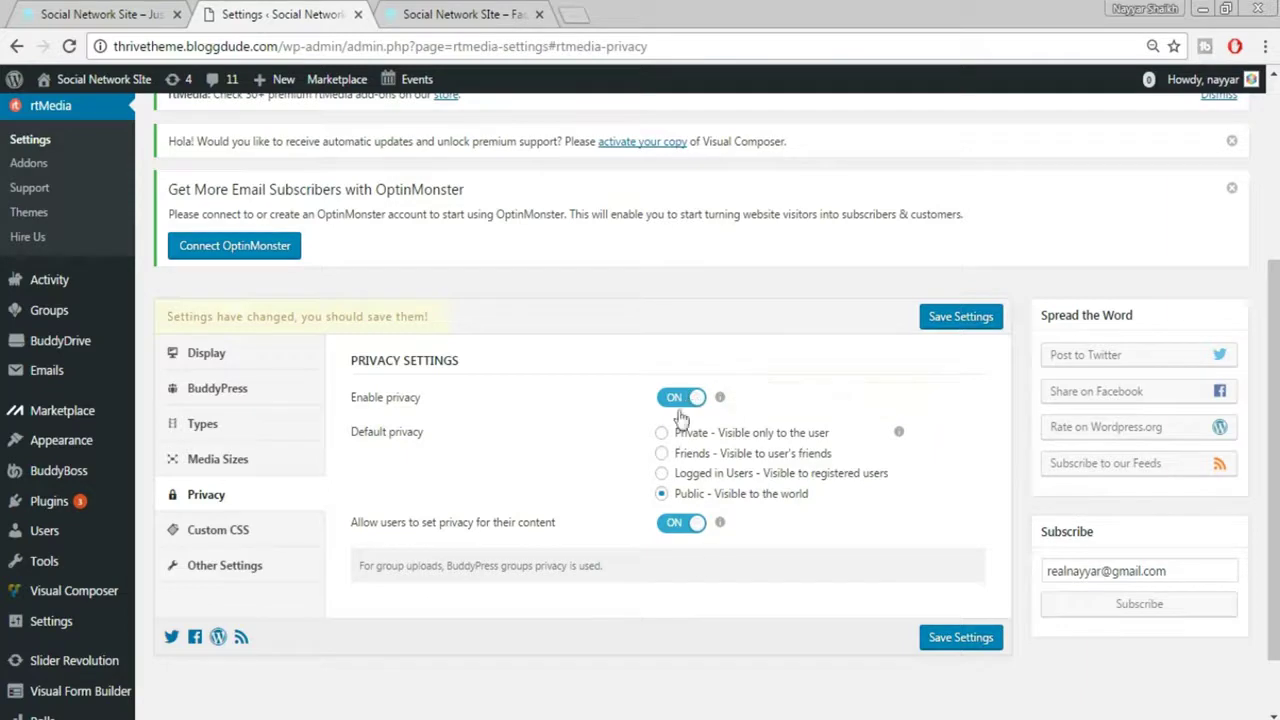
Save the rtMedia privacy settings, then go to Settings > Reading
left_click(951, 649)
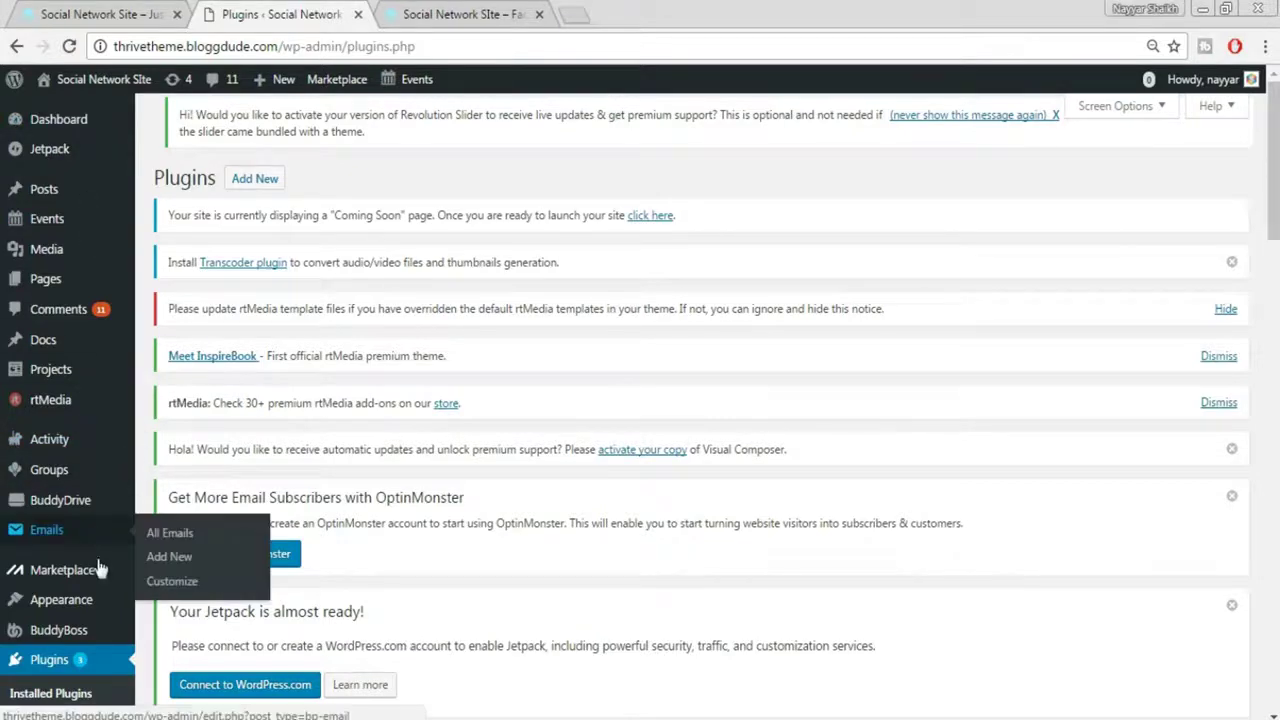
mouse_move(96, 578)
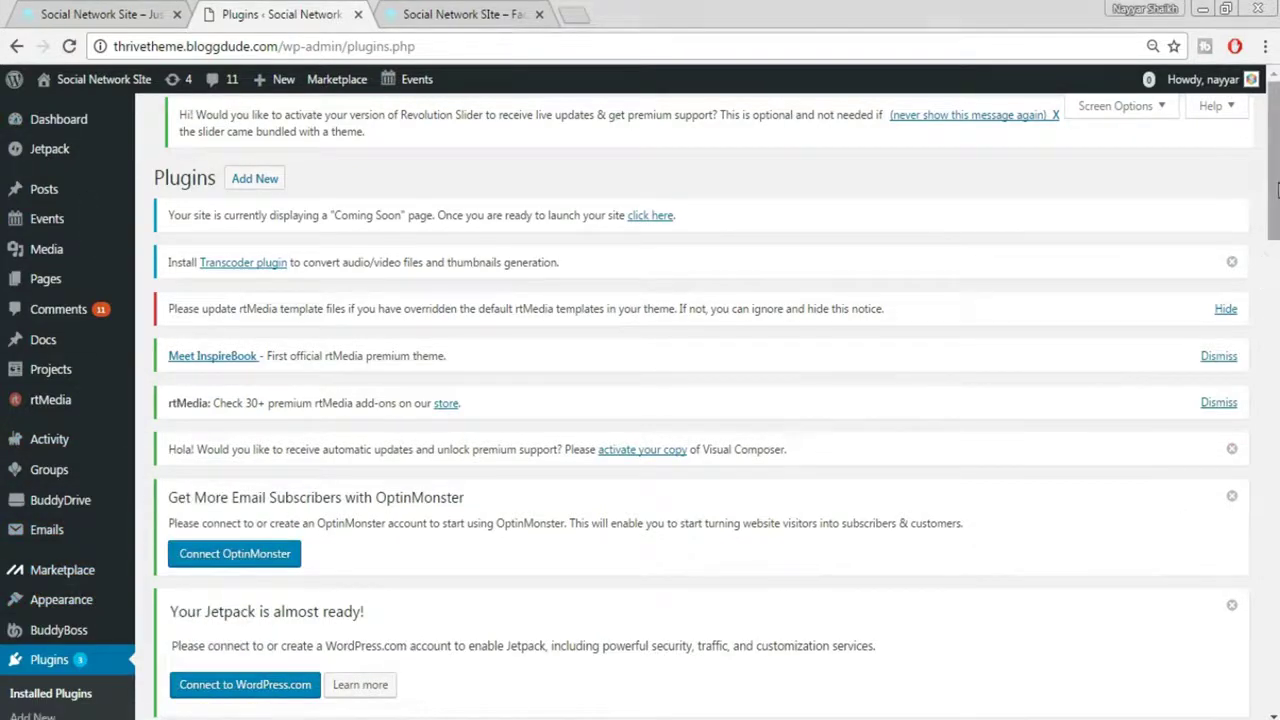
scroll(560, 608, "down", 1)
scroll(560, 500, "down", 5)
mouse_move(45, 553)
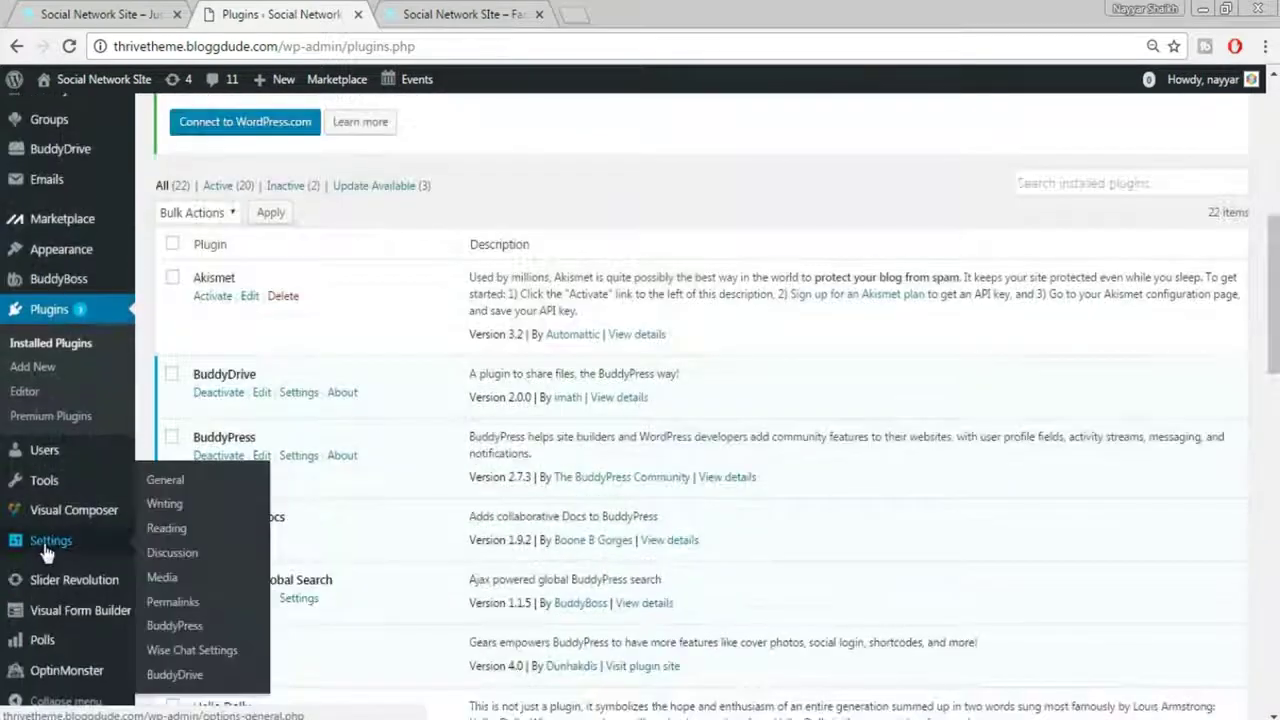
left_click(192, 535)
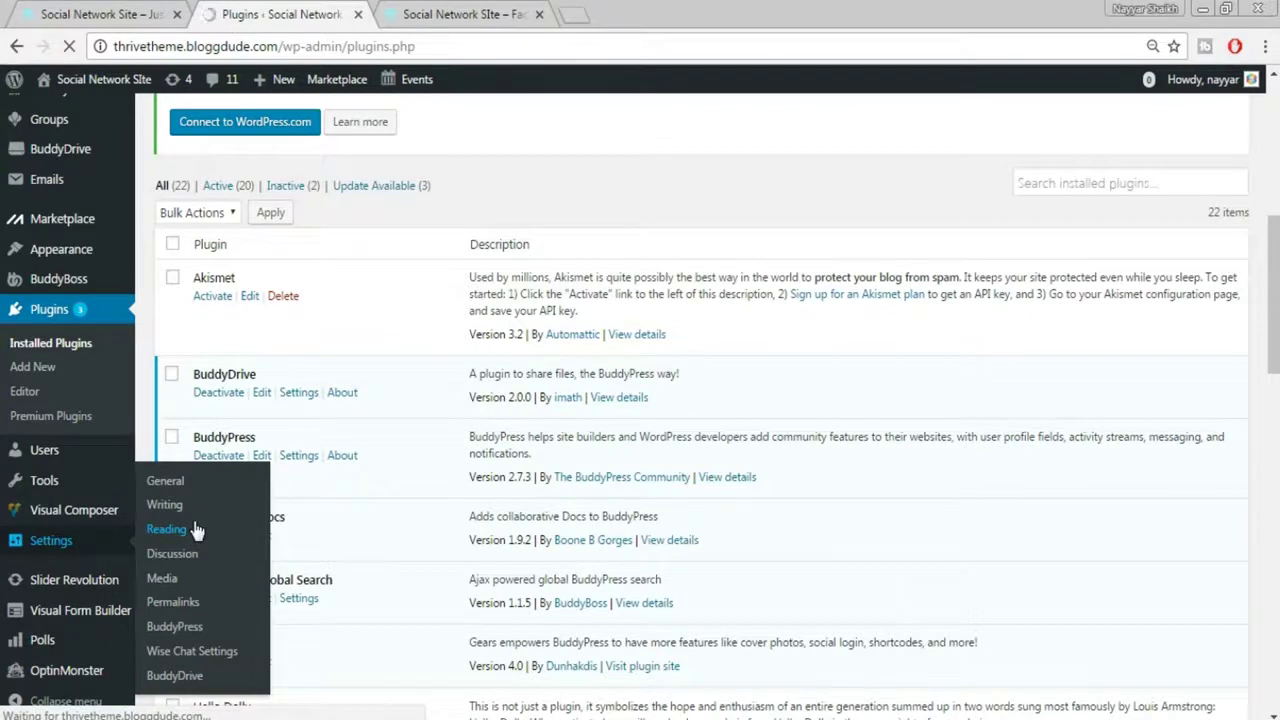
Review the Login Page dropdown in Reading settings, finding no Login page yet, and close it
scroll(812, 510, "down", 3)
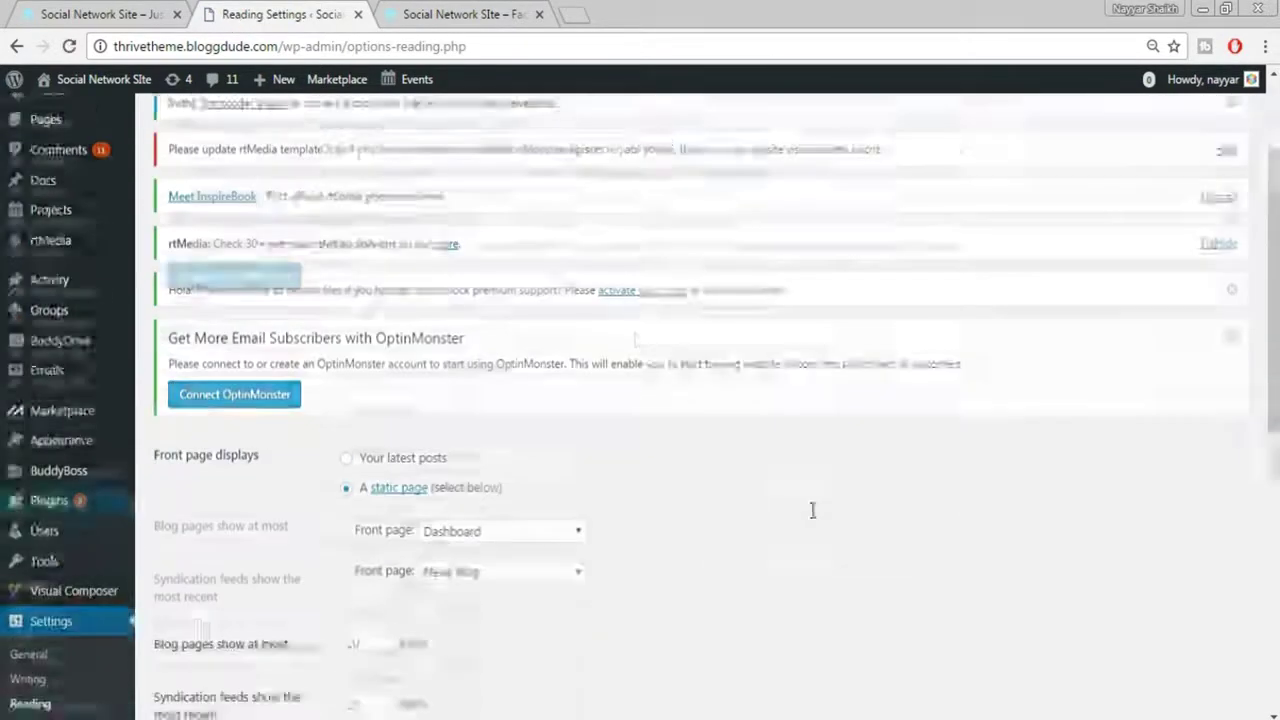
scroll(812, 510, "down", 8)
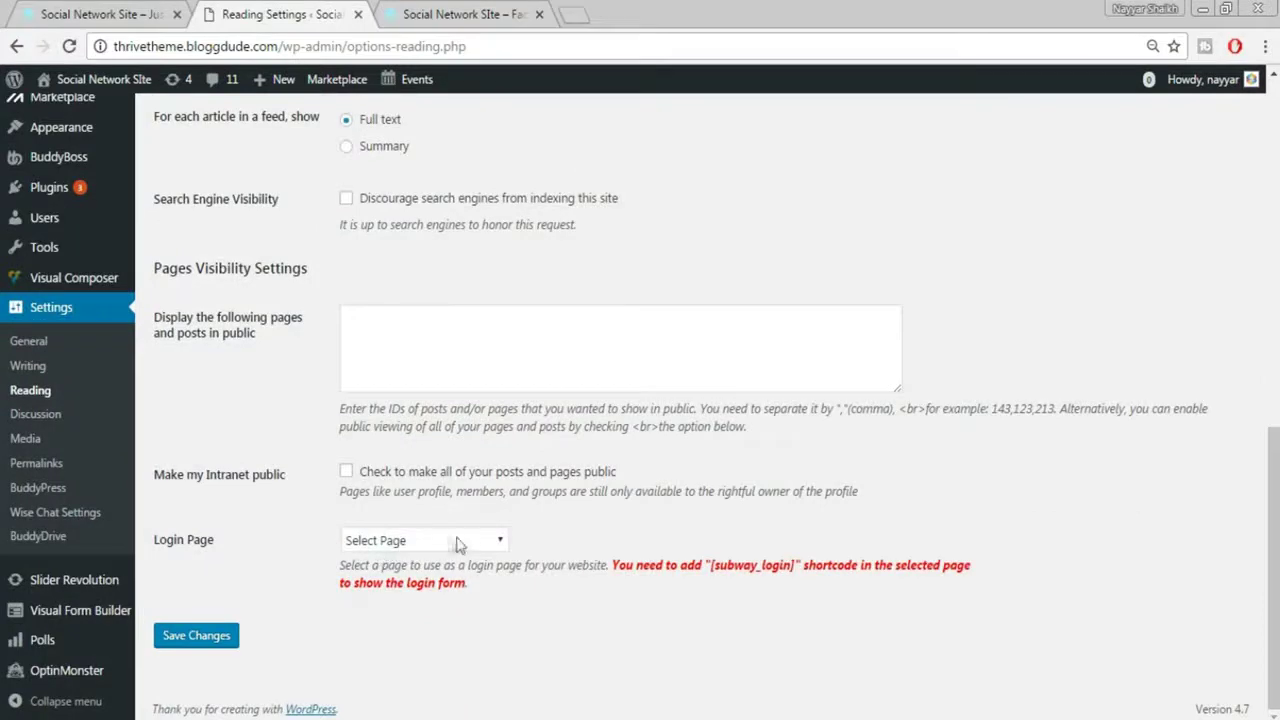
left_click_drag(157, 540, 212, 541)
left_click(279, 556)
left_click(423, 540)
scroll(420, 472, "down", 5)
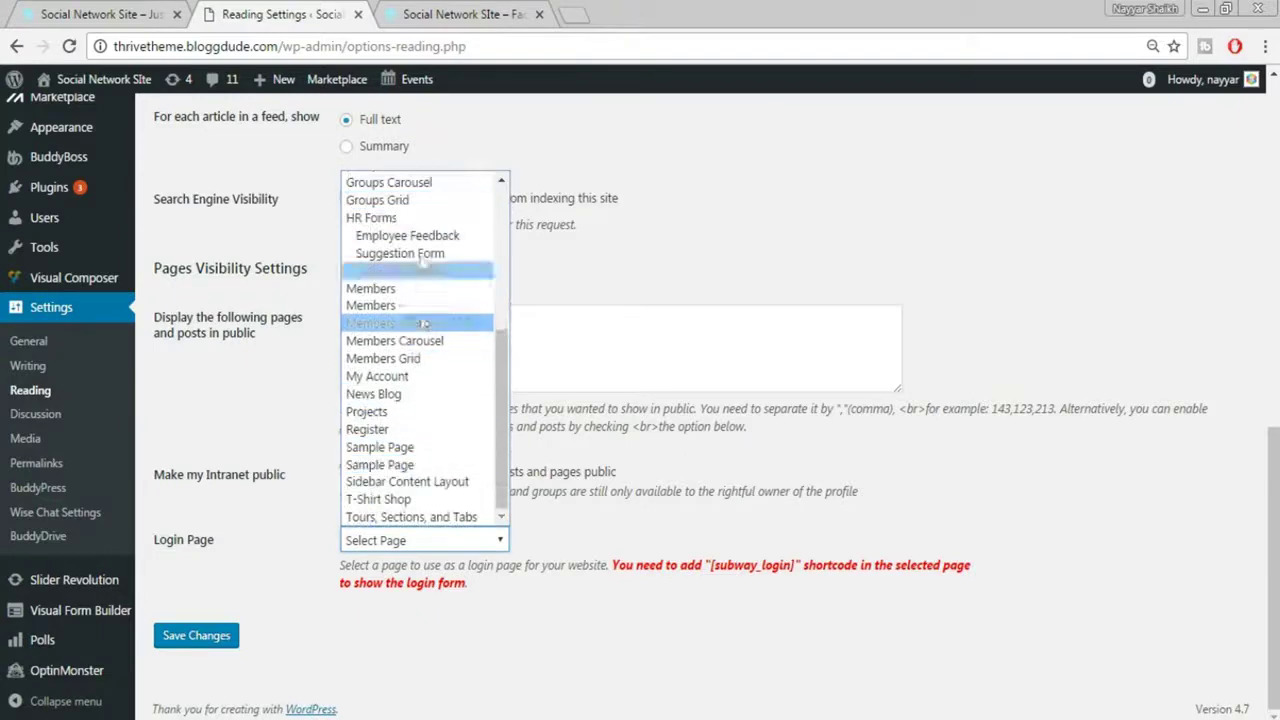
scroll(415, 505, "up", 2)
scroll(414, 498, "up", 5)
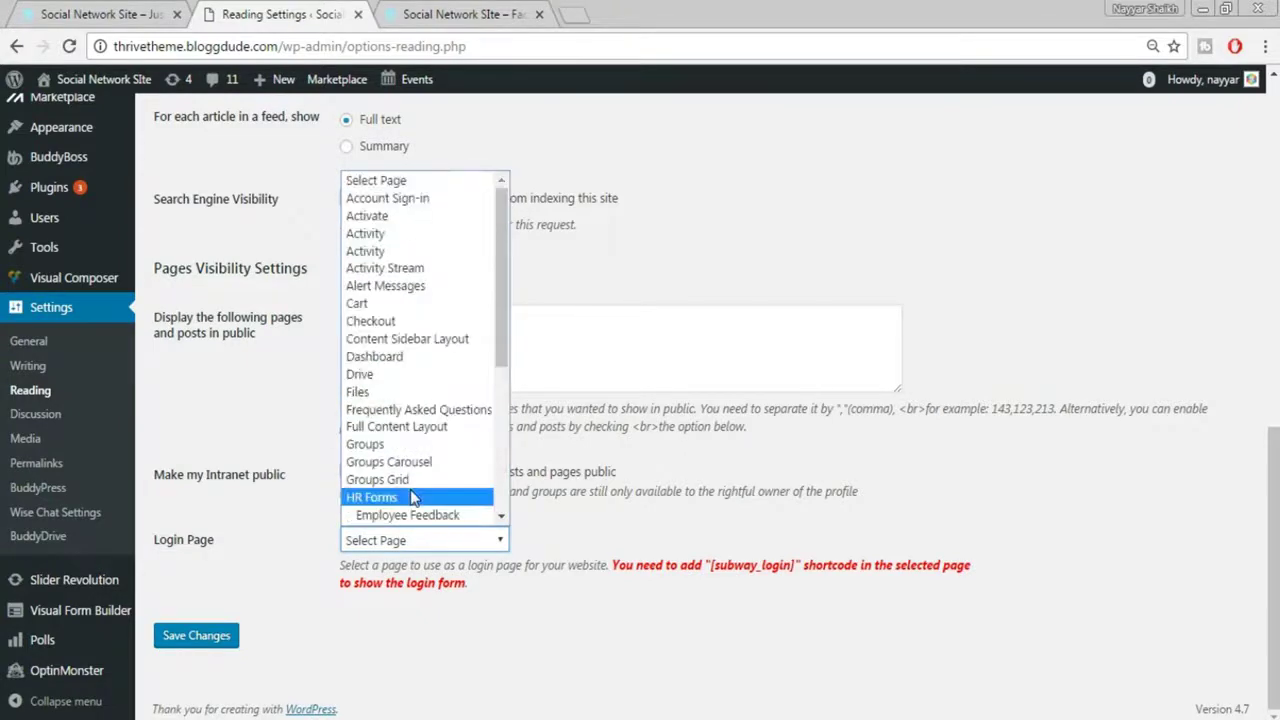
left_click(700, 218)
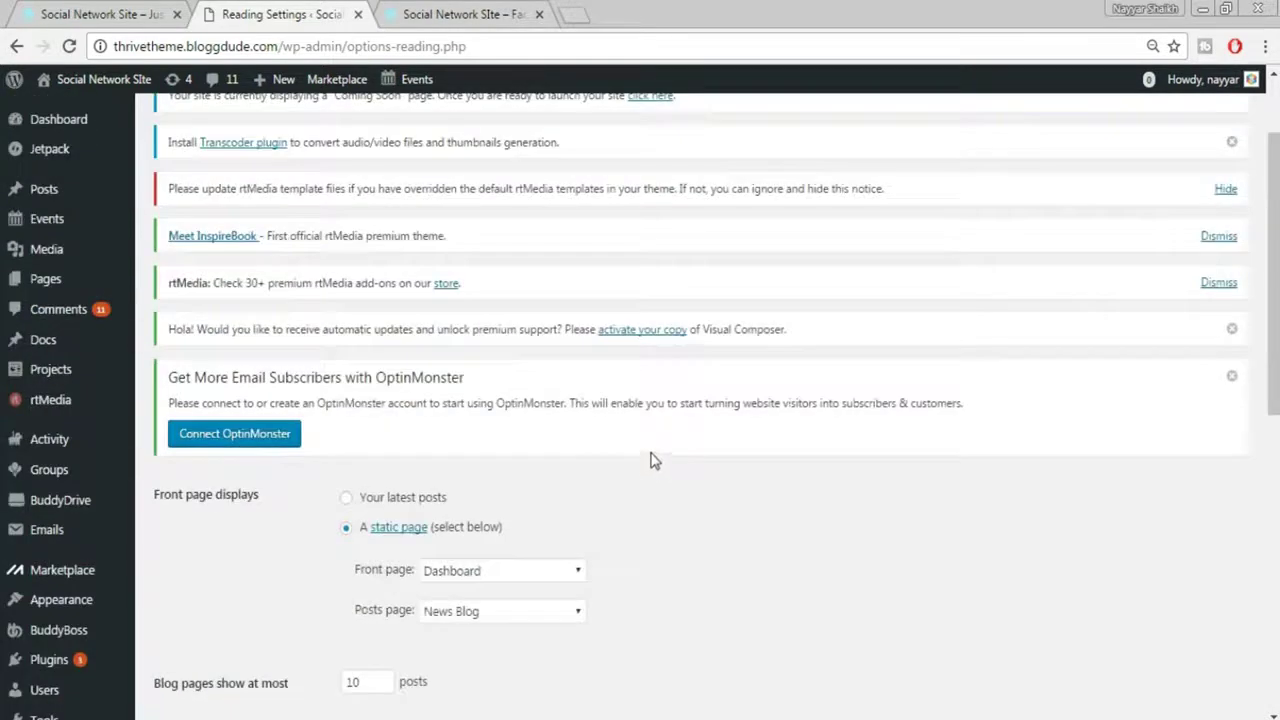
mouse_move(30, 280)
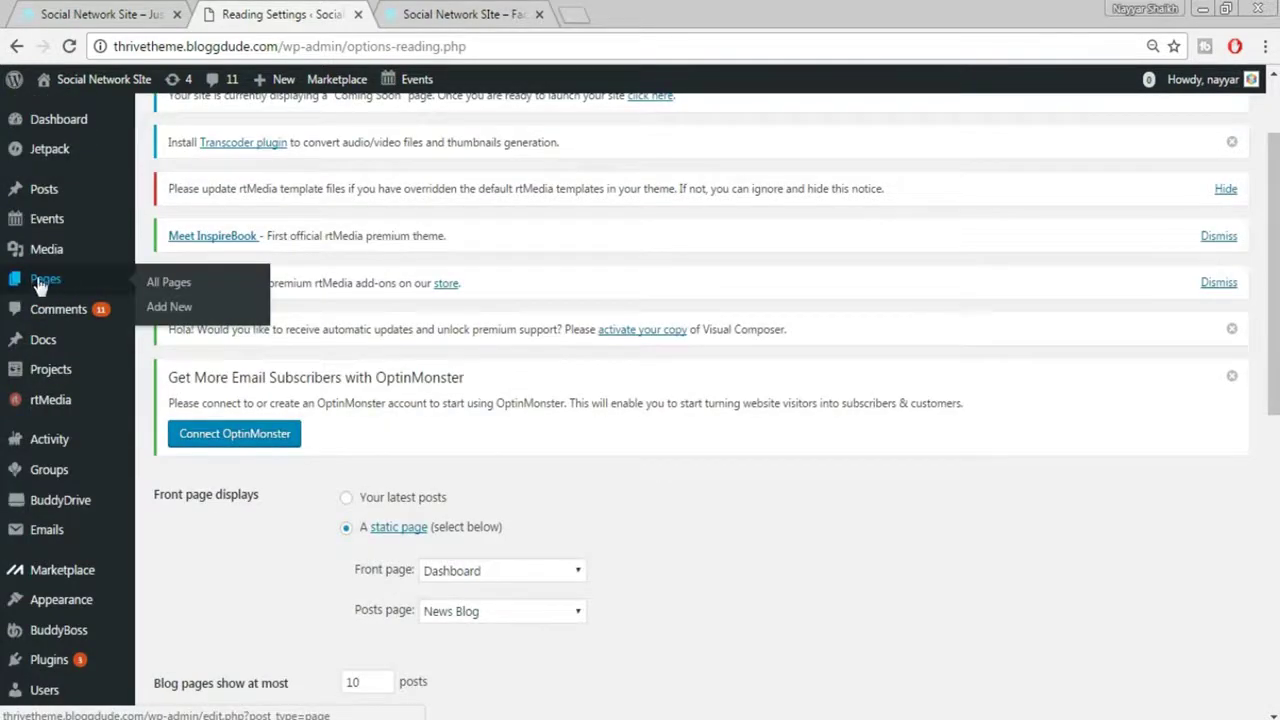
Publish a new page titled 'Login' in a separate tab, then close that tab
right_click(175, 309)
left_click(232, 326)
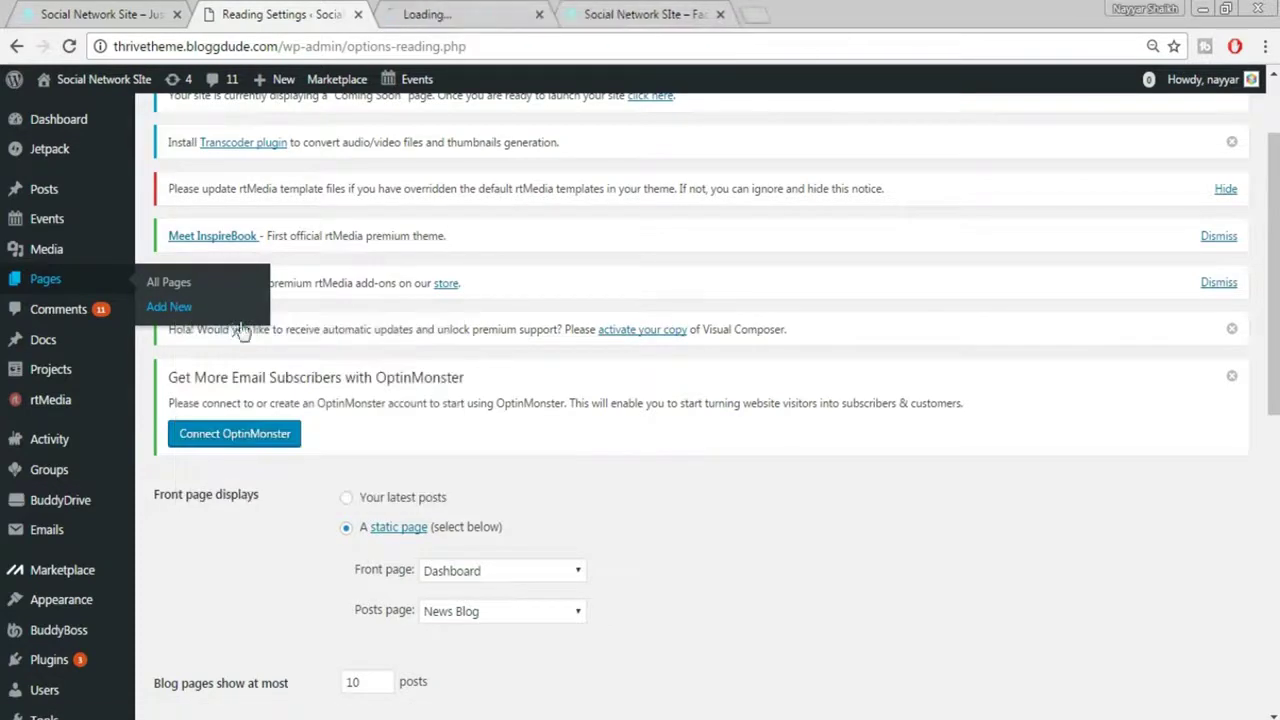
left_click(457, 12)
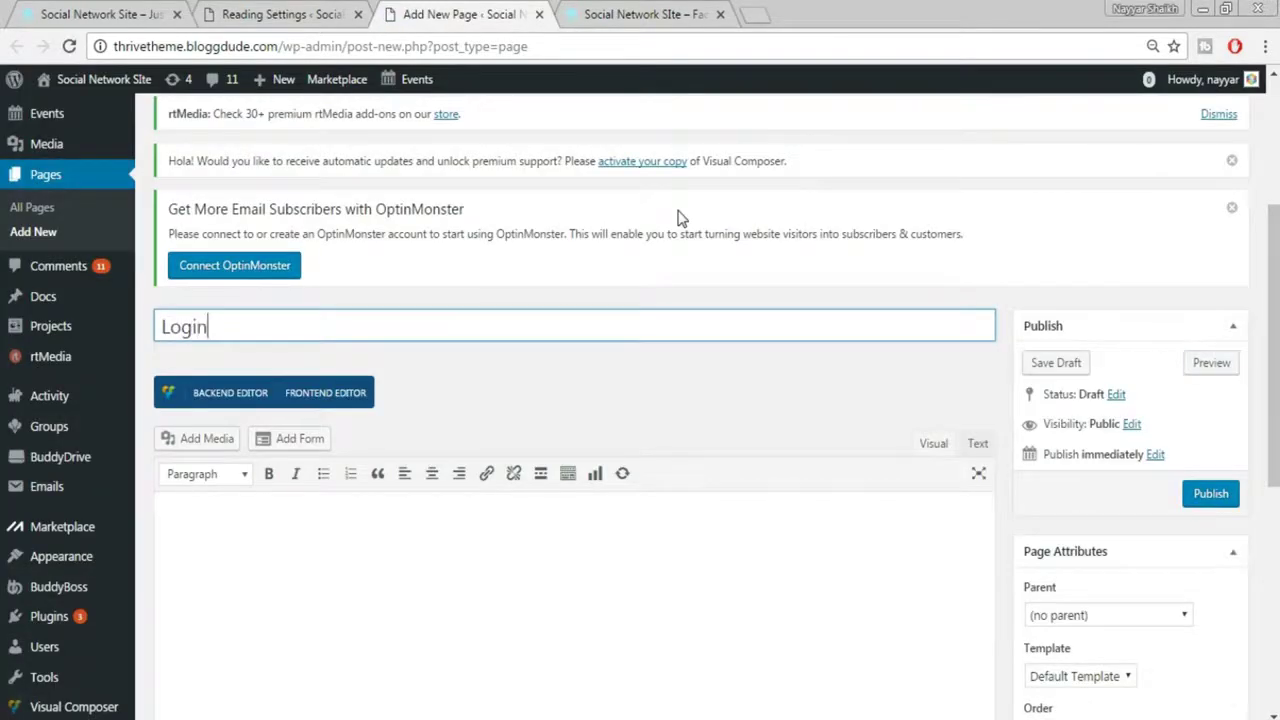
left_click(1210, 493)
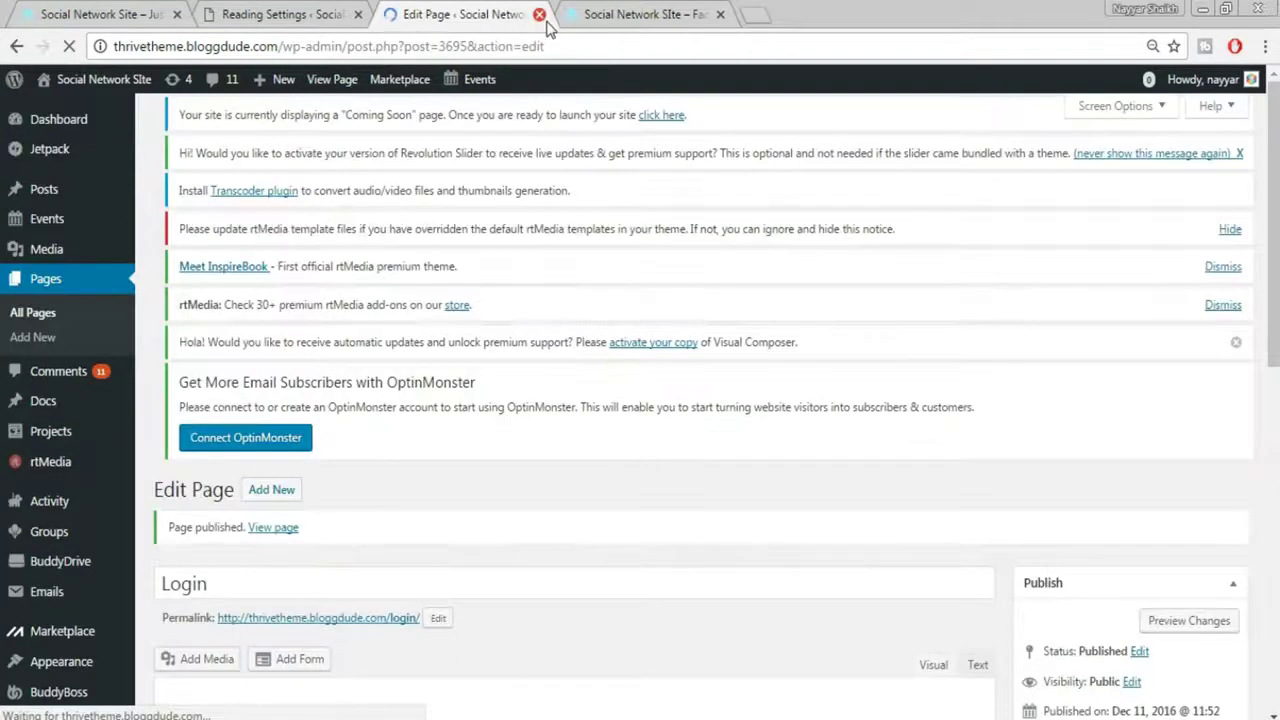
left_click(540, 15)
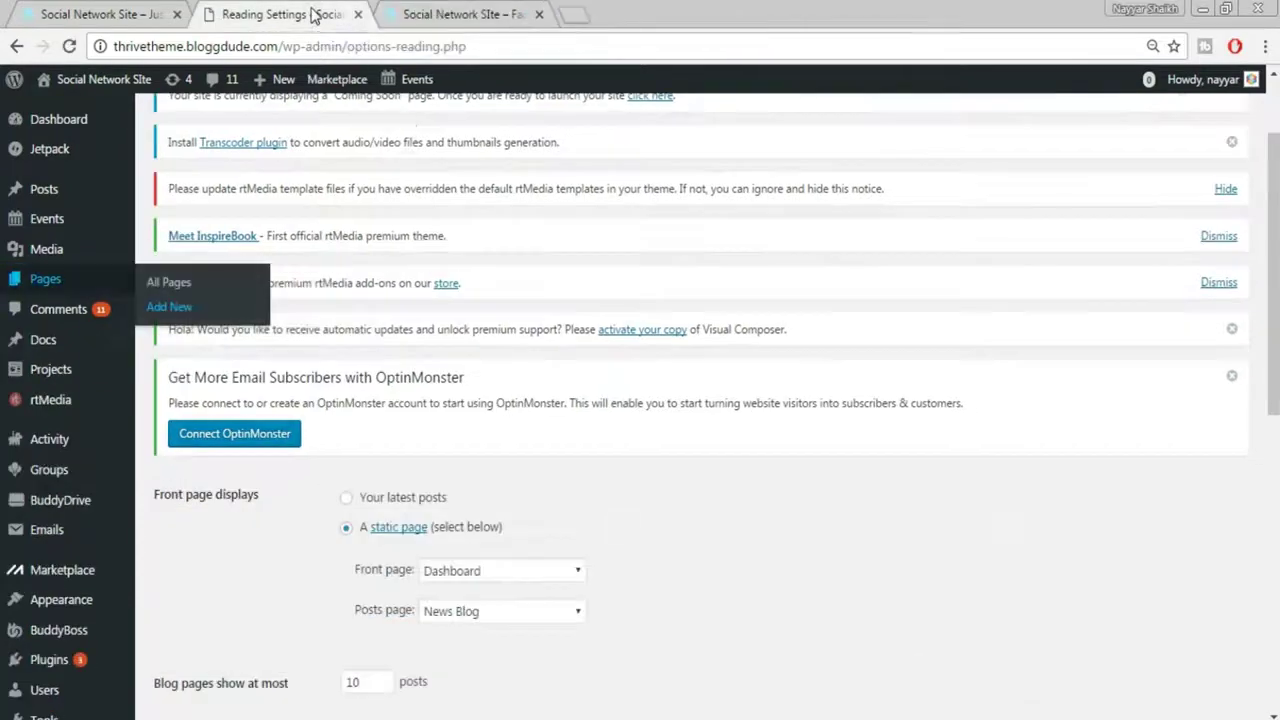
Choose Login as the Login Page in Reading settings and save the changes
scroll(660, 500, "down", 4)
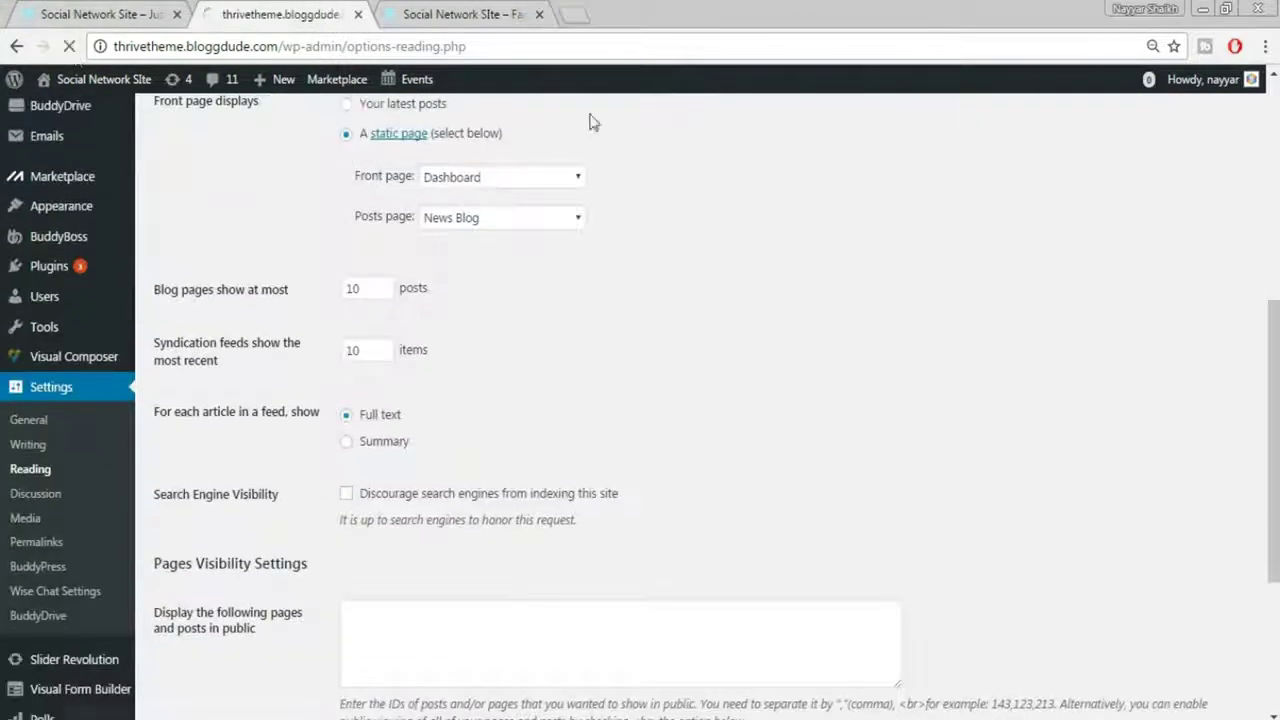
scroll(793, 193, "down", 3)
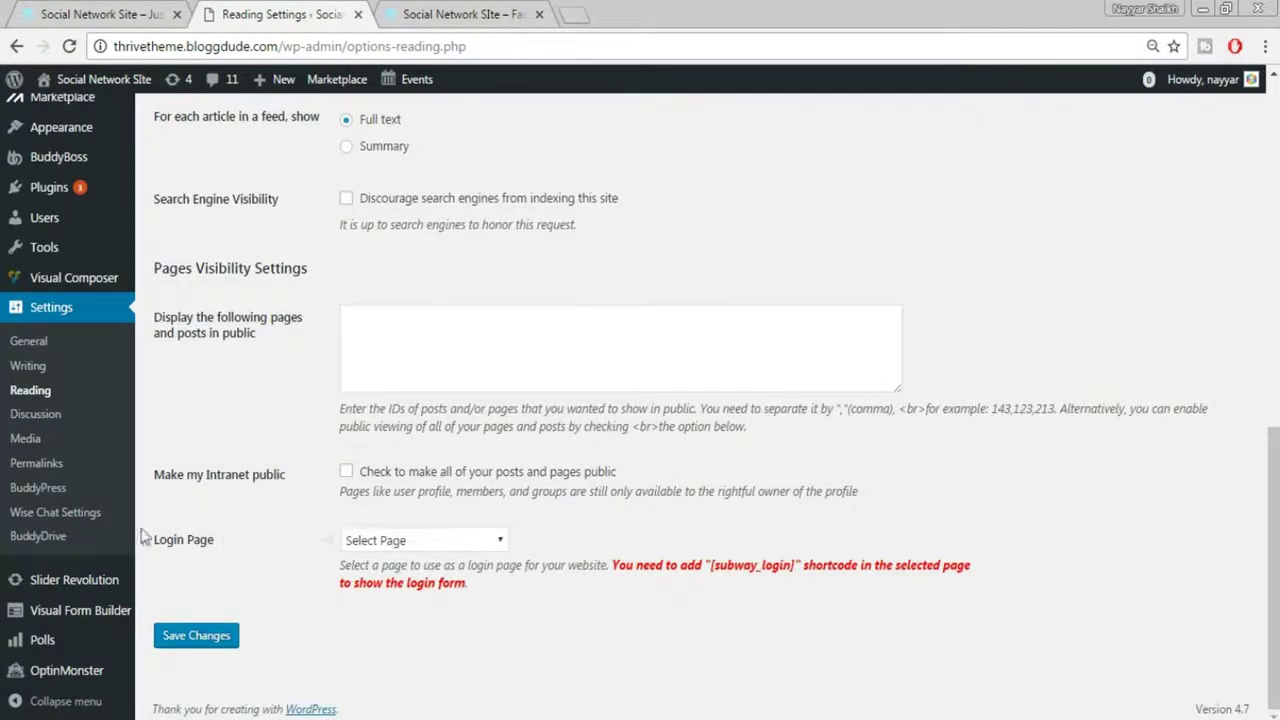
left_click(475, 550)
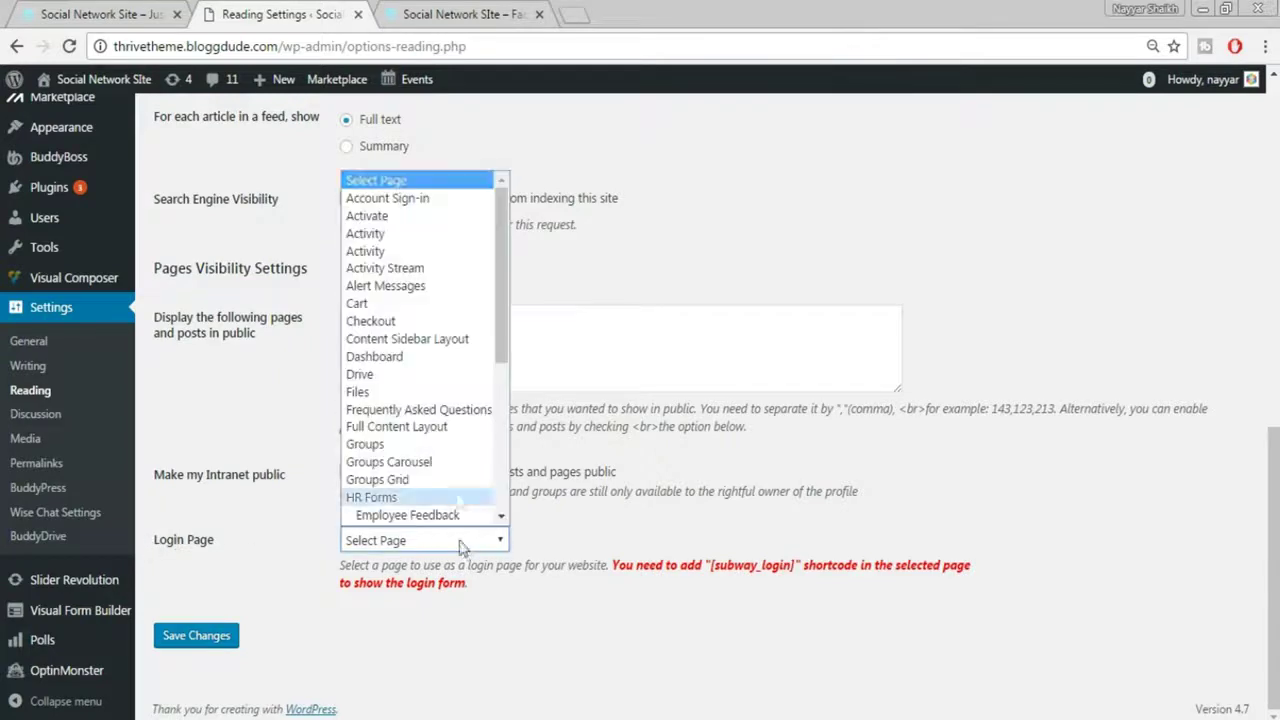
scroll(458, 405, "down", 2)
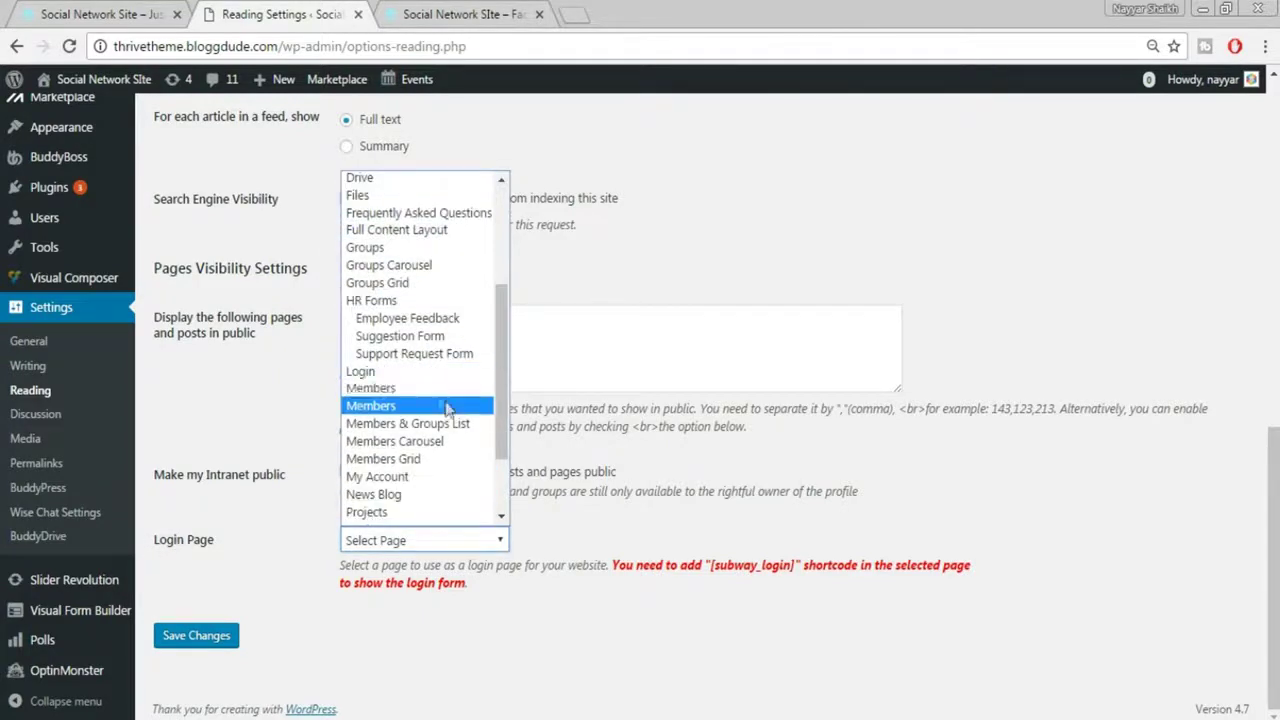
left_click(374, 372)
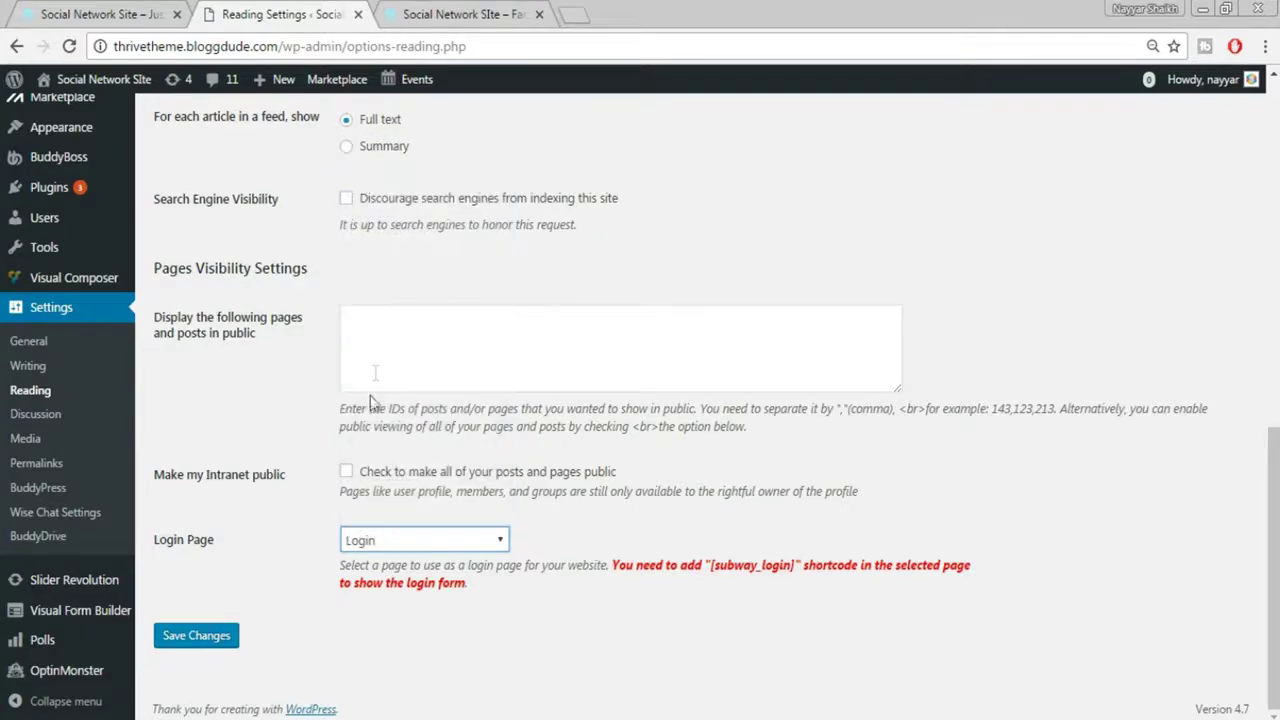
left_click(196, 636)
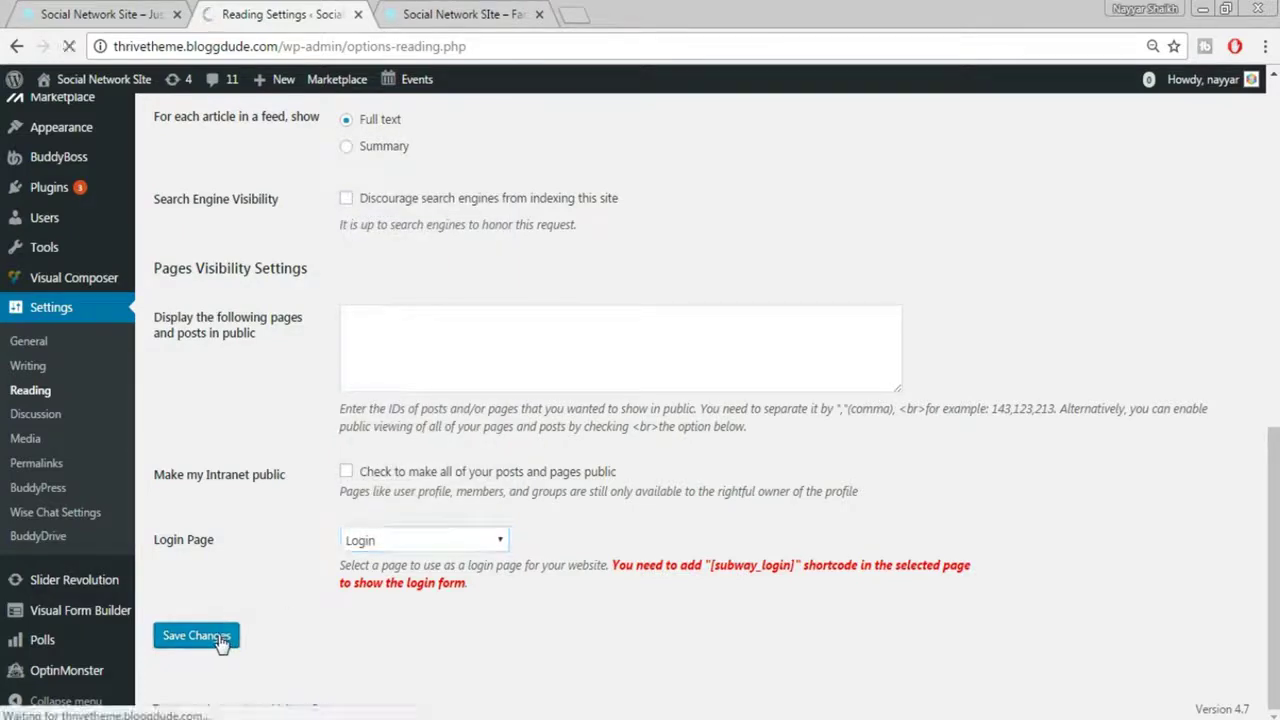
scroll(651, 537, "down", 15)
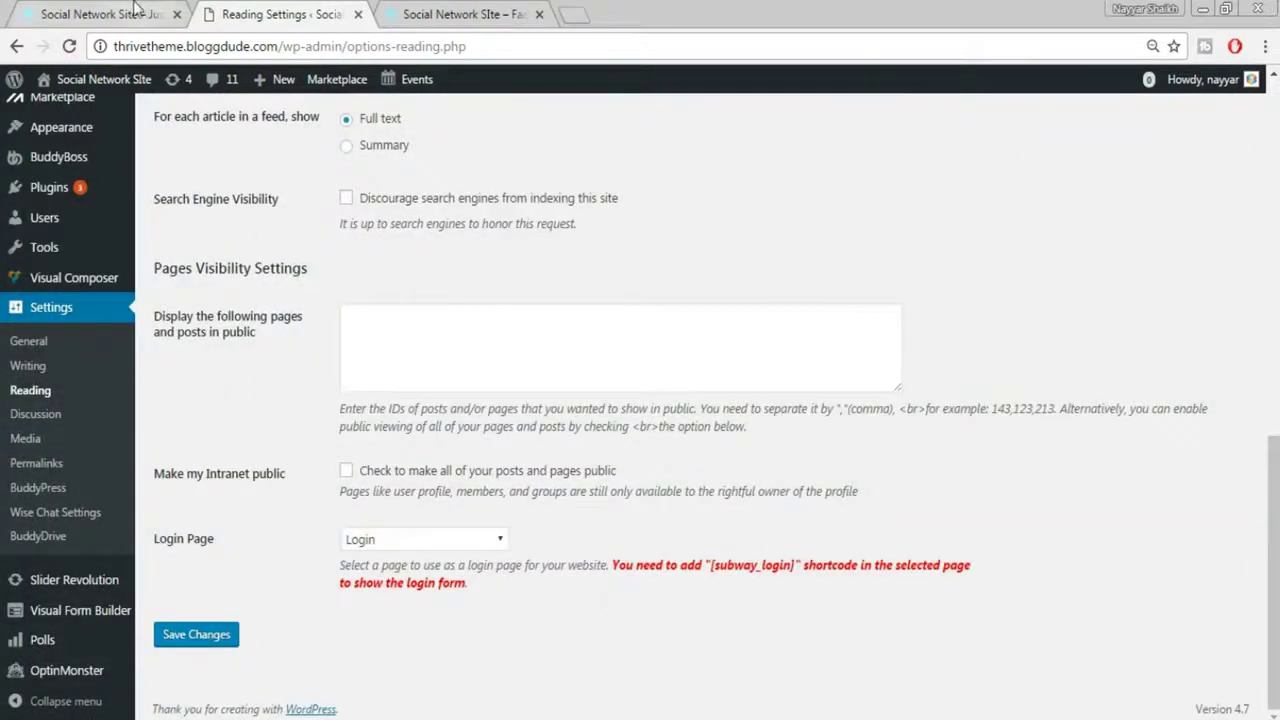
left_click(100, 14)
Scroll through the Thrive front page, then load the public site address showing Website Coming Soon
scroll(1134, 286, "down", 4)
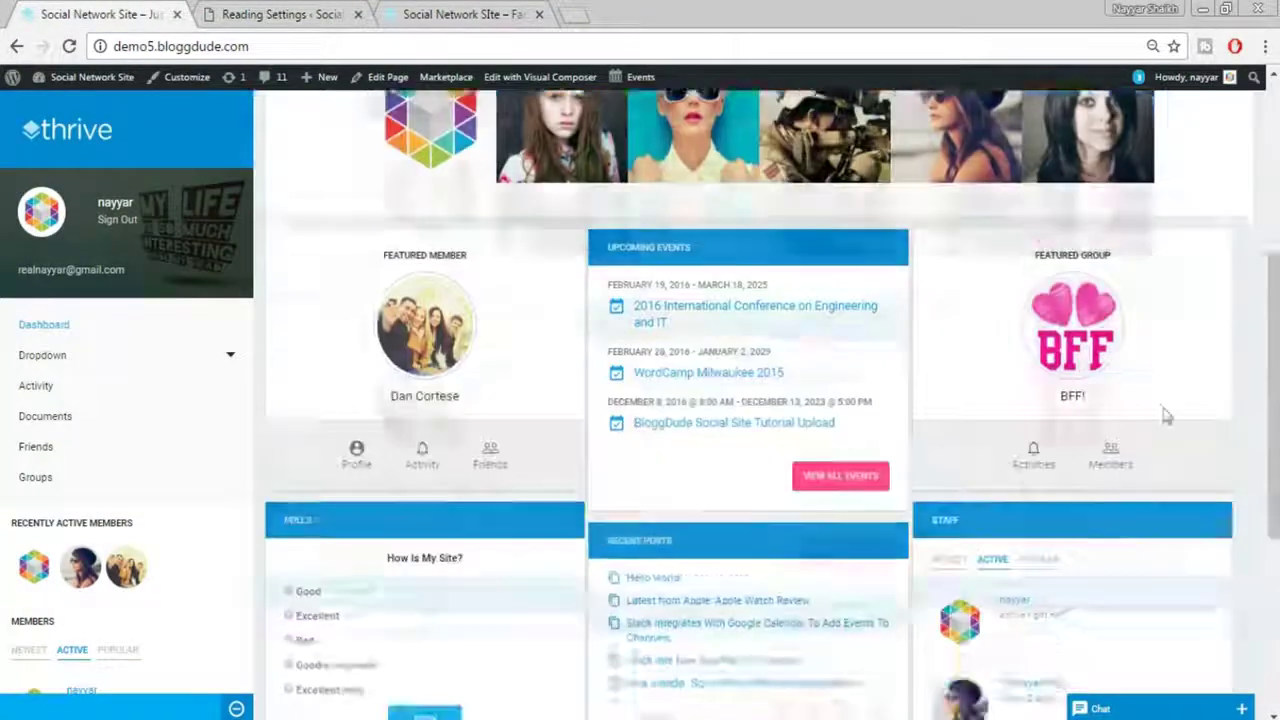
scroll(1163, 414, "up", 4)
scroll(1165, 412, "down", 5)
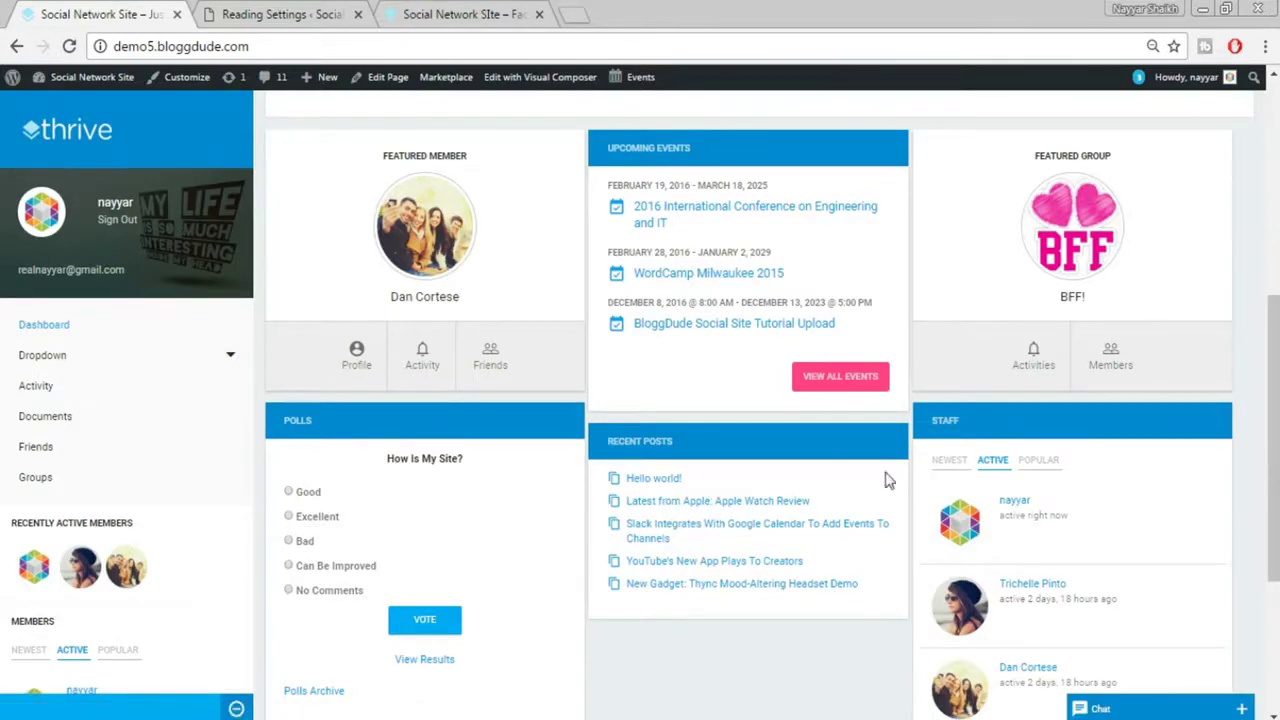
scroll(1150, 472, "up", 5)
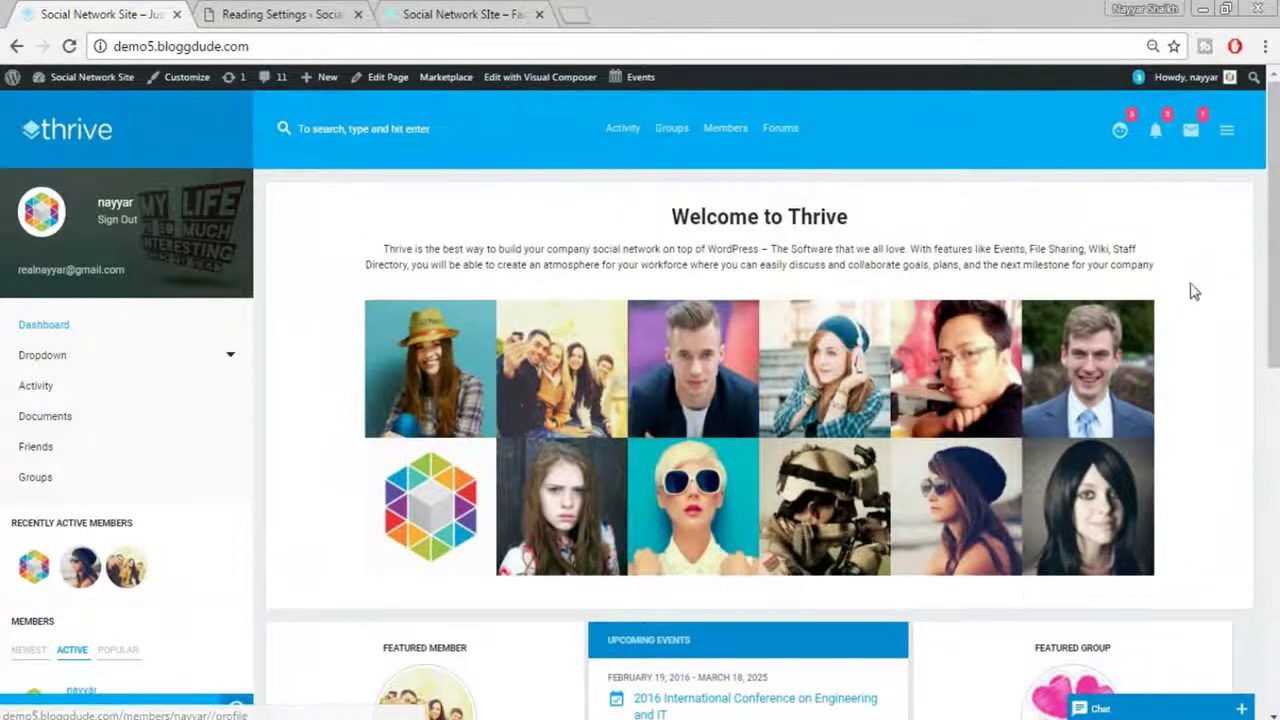
scroll(1198, 326, "down", 5)
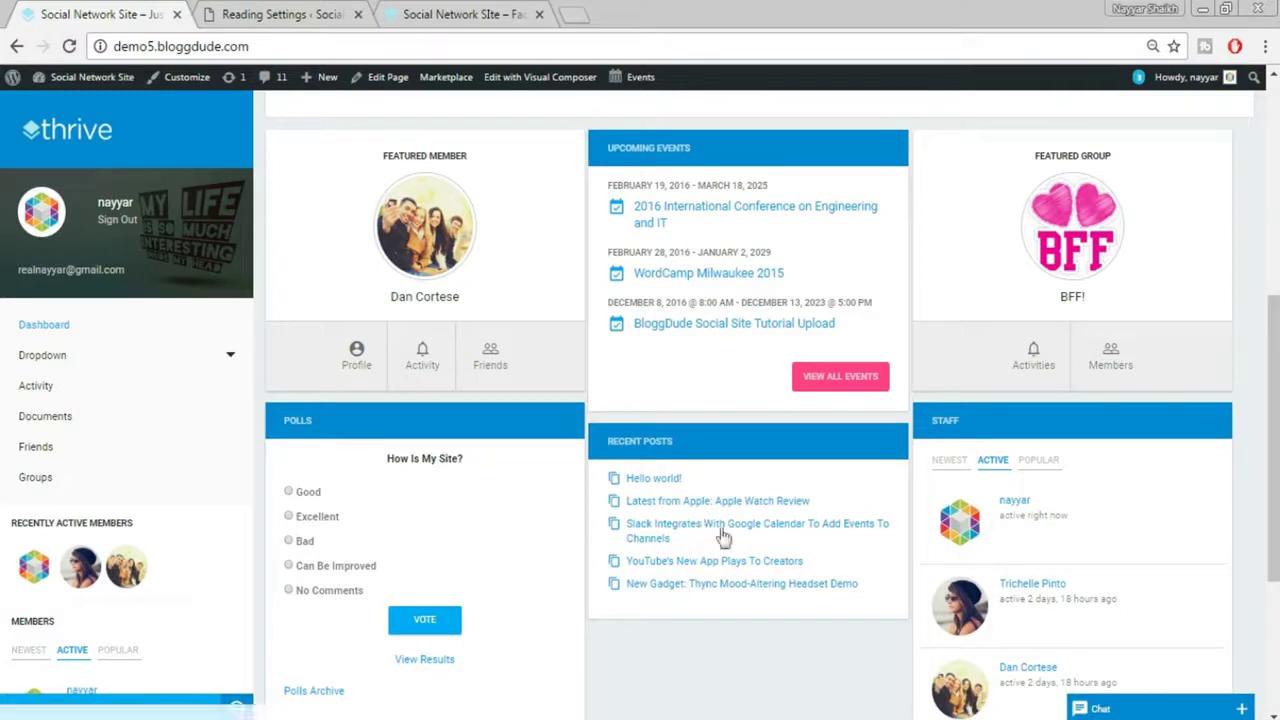
scroll(679, 497, "up", 1)
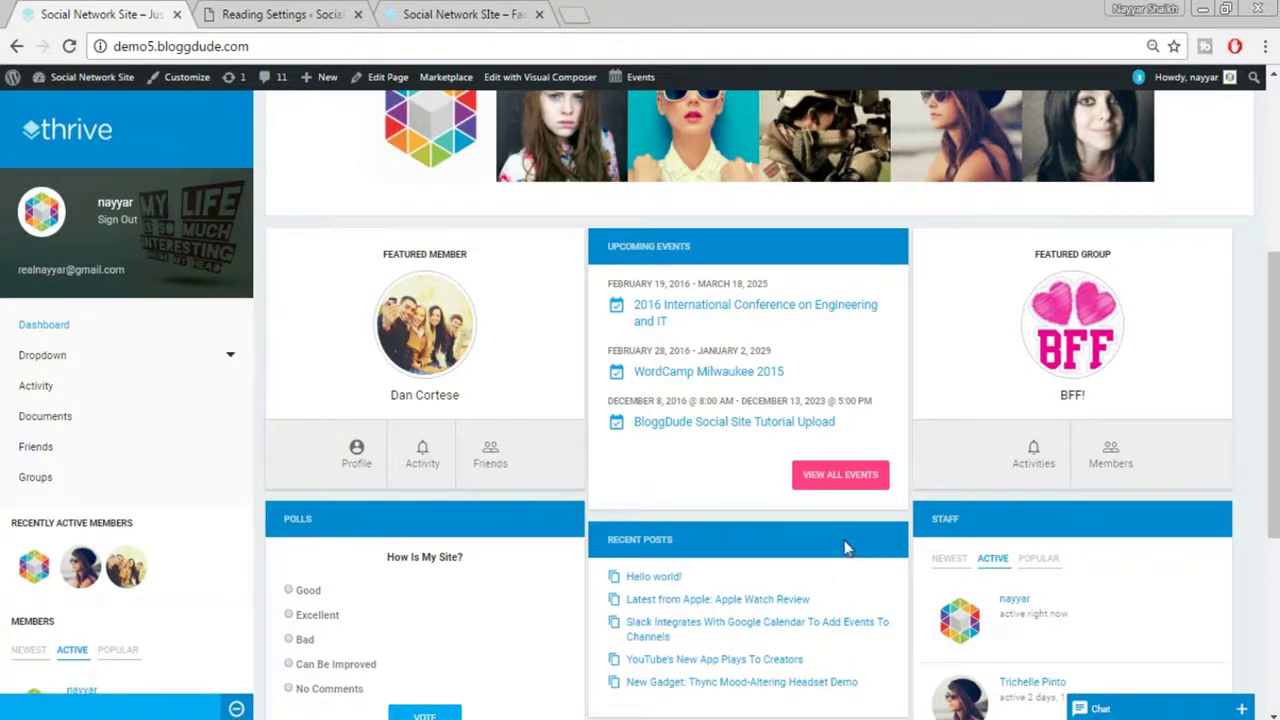
scroll(815, 545, "down", 2)
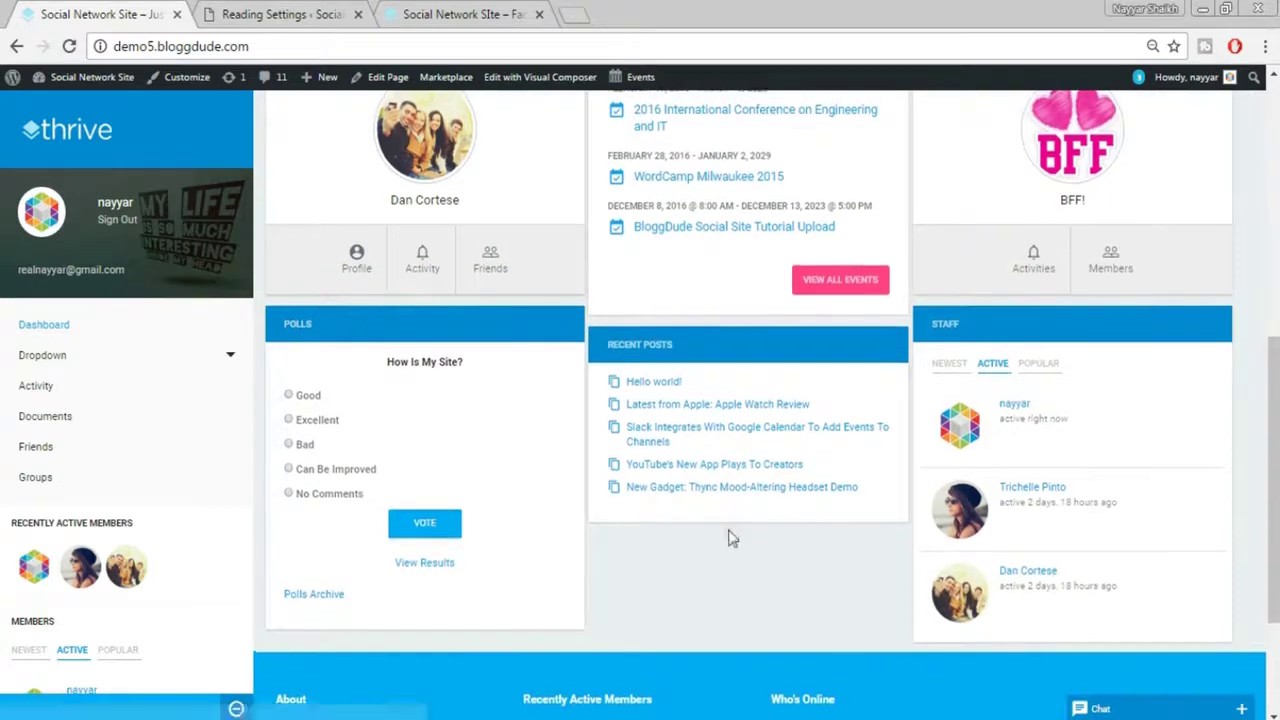
scroll(728, 540, "up", 6)
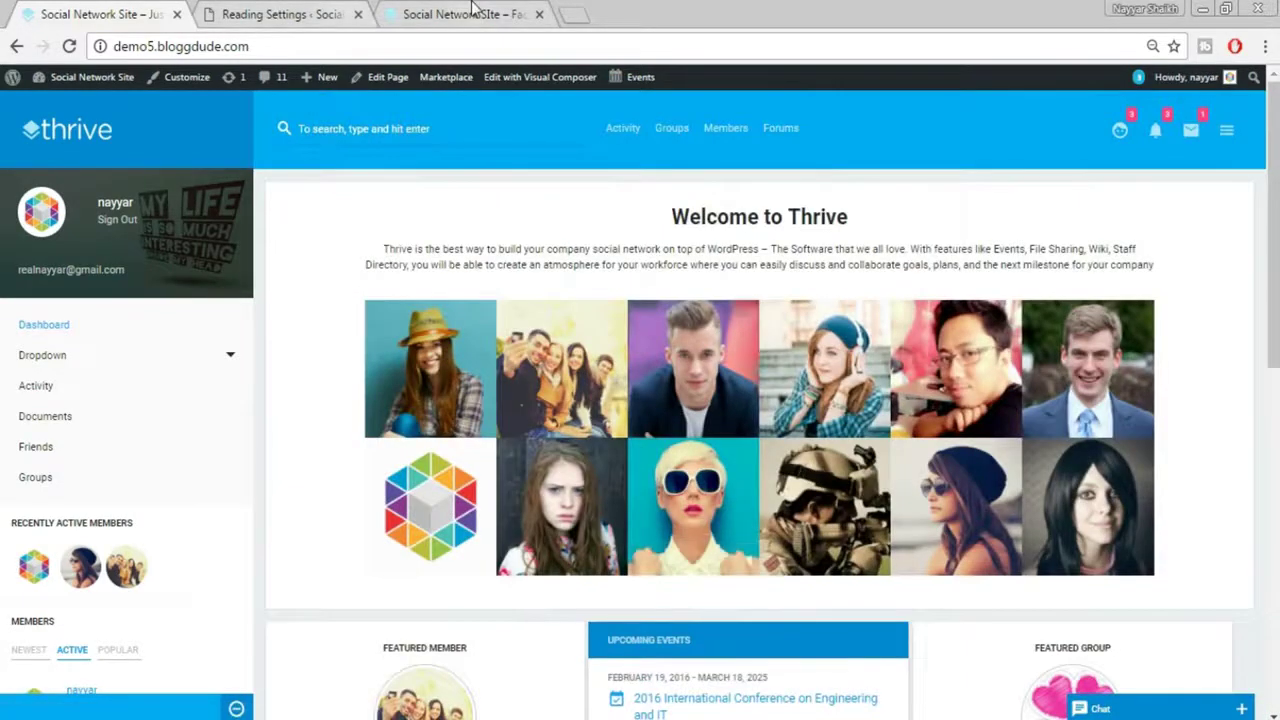
left_click(470, 14)
left_click(313, 42)
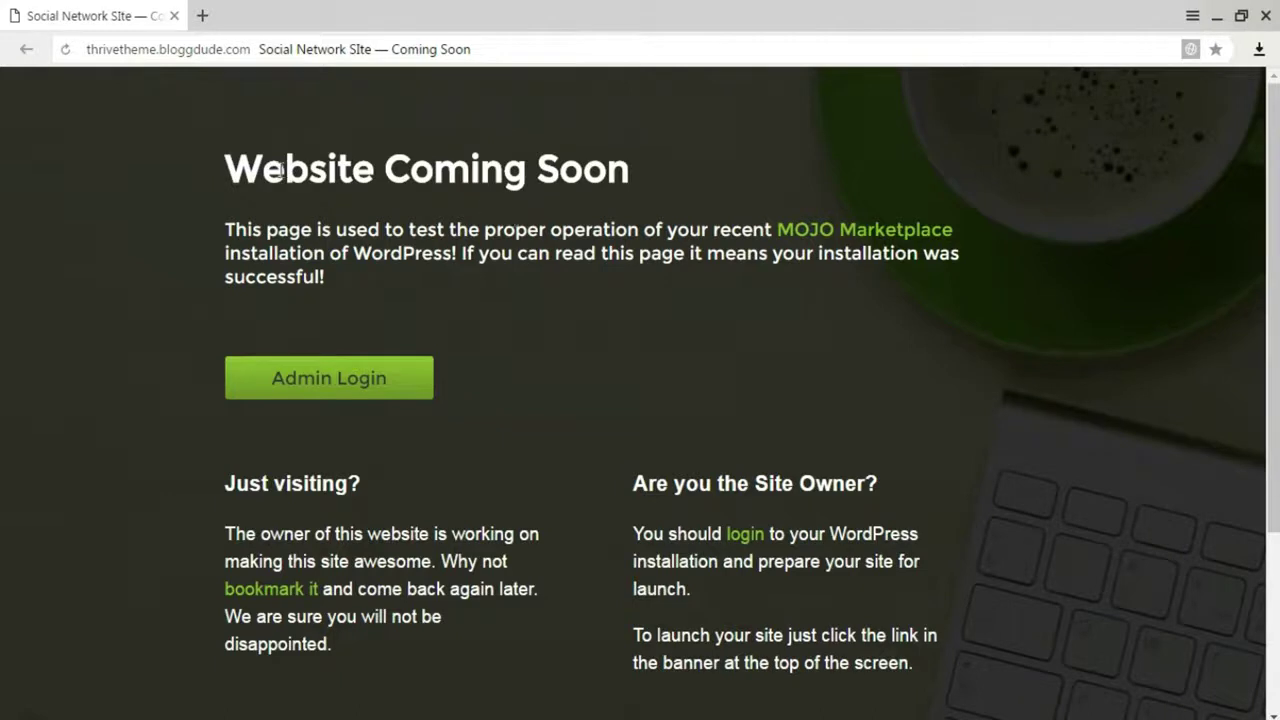
Launch the site from the Coming Soon notice on Reading Settings so it goes live
left_click_drag(219, 168, 662, 165)
left_click(662, 165)
left_click(389, 672)
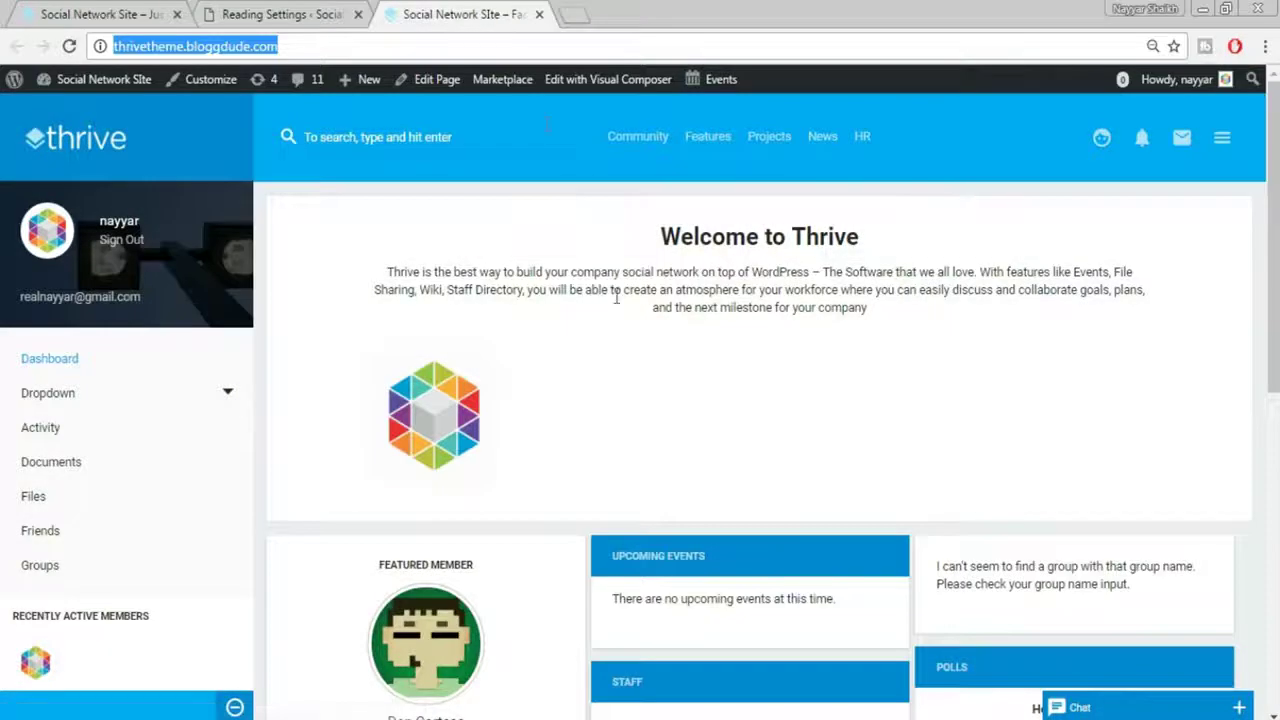
scroll(771, 466, "down", 10)
scroll(923, 514, "up", 10)
key("ctrl+shift+Tab")
scroll(705, 460, "up", 10)
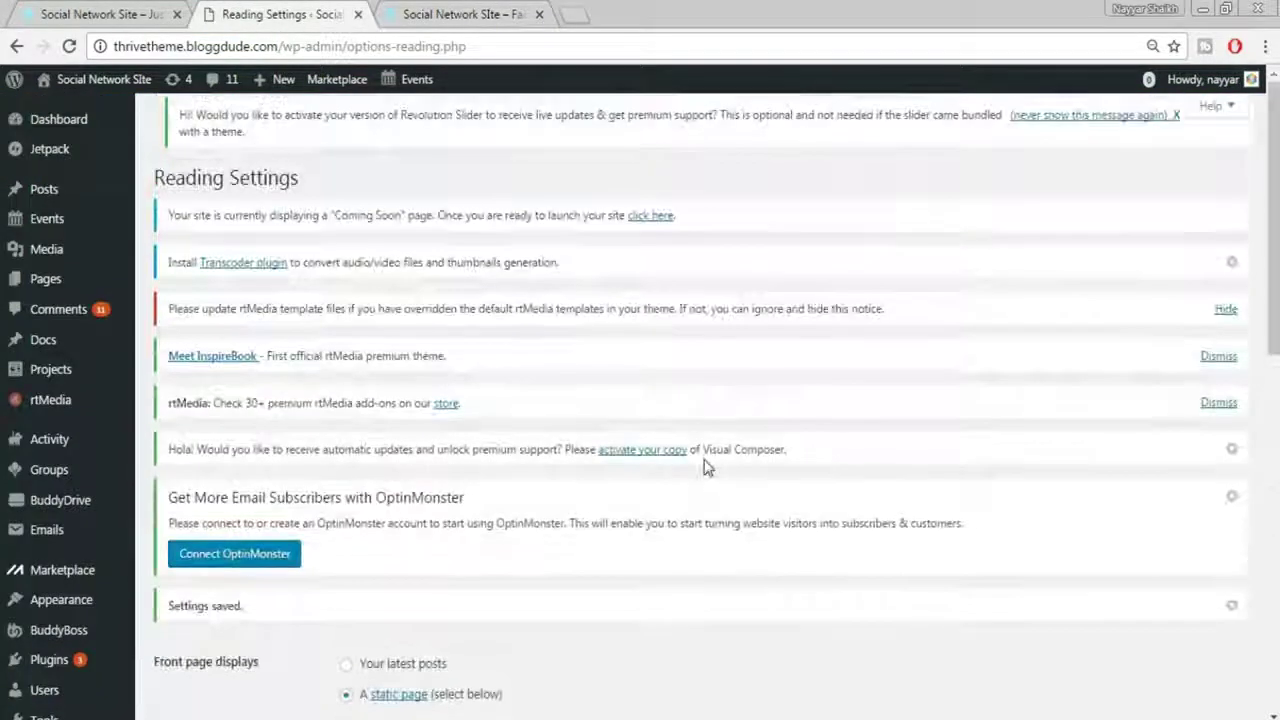
left_click_drag(166, 224, 505, 221)
left_click(404, 233)
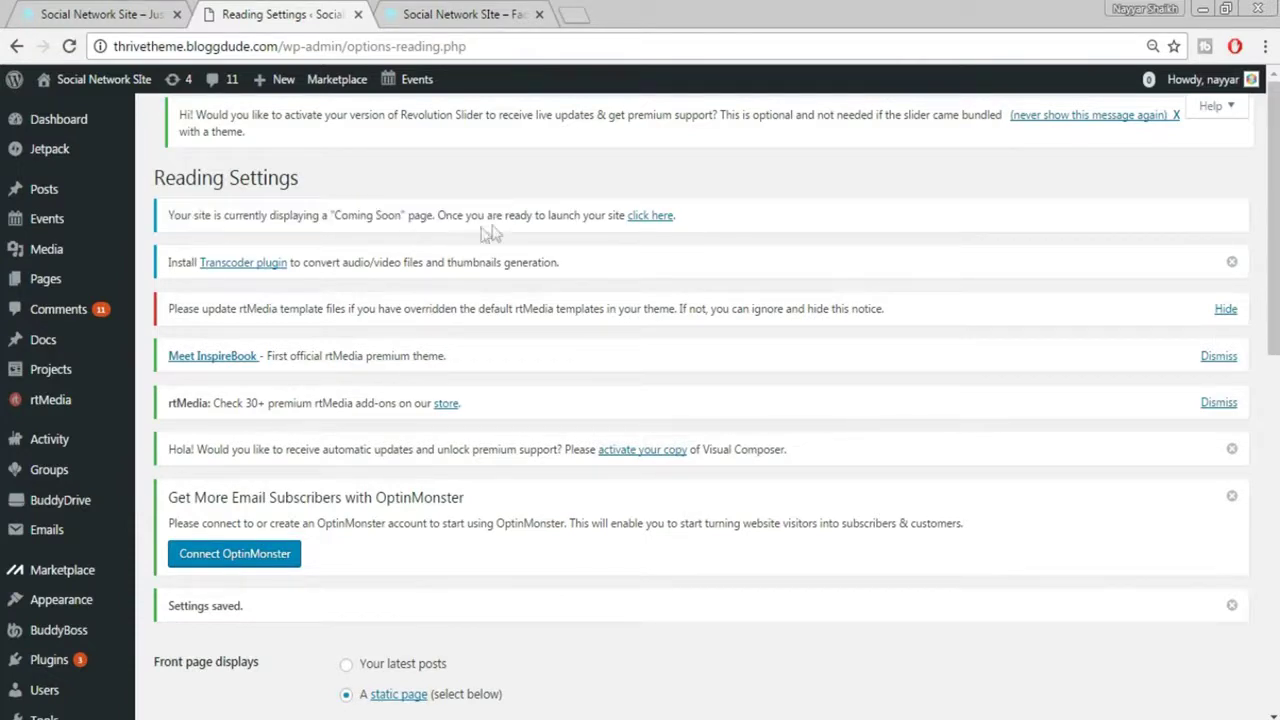
left_click(646, 219)
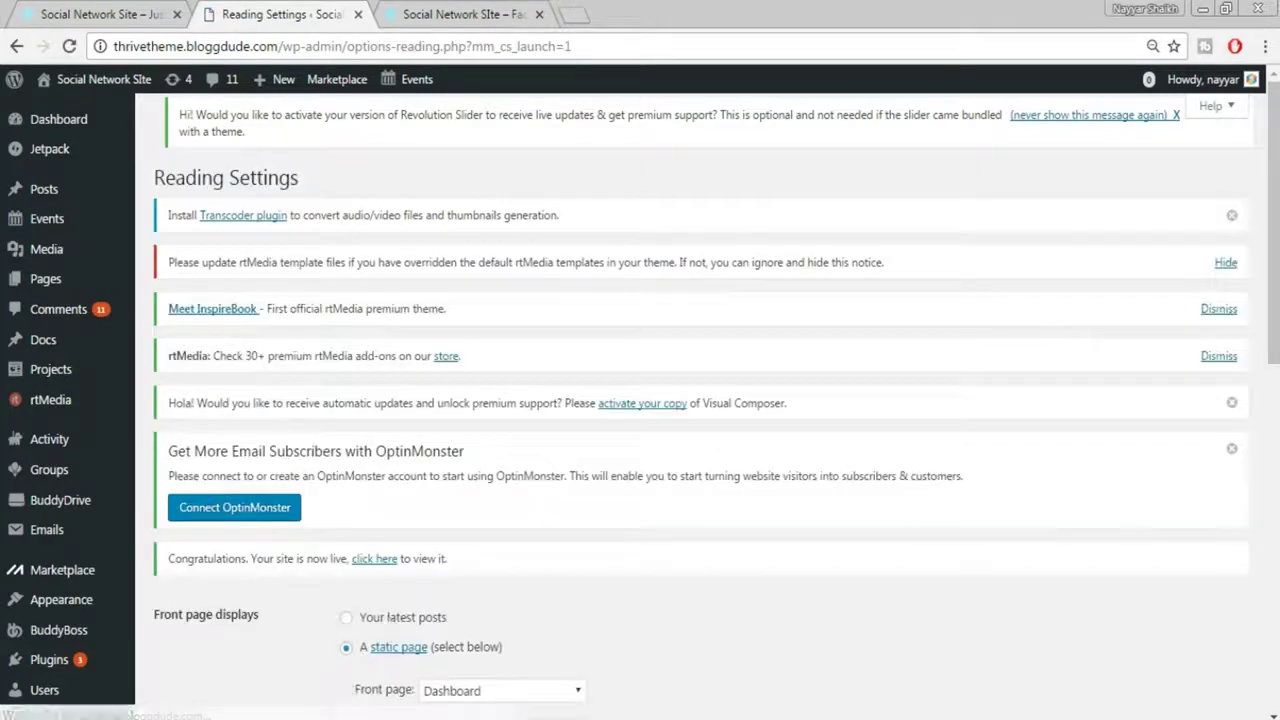
Reload the public site address, which now shows the Thrive login page
left_click(383, 254)
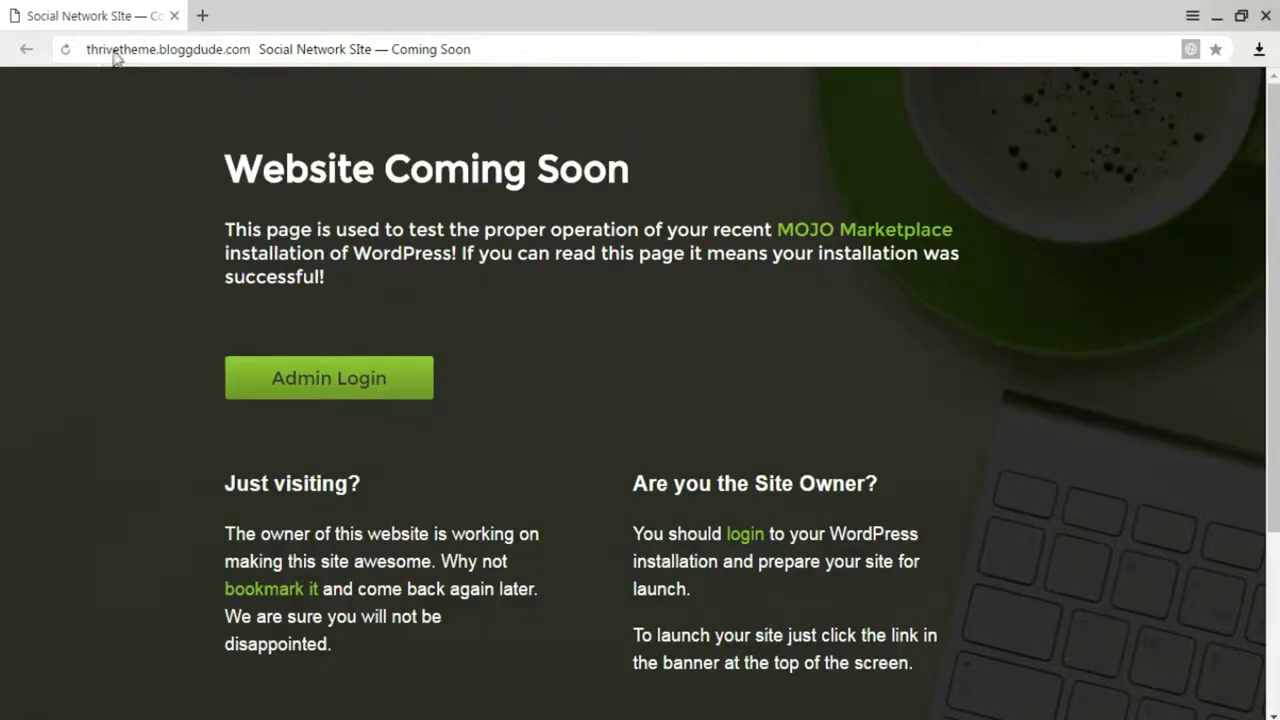
left_click(690, 50)
key("Return")
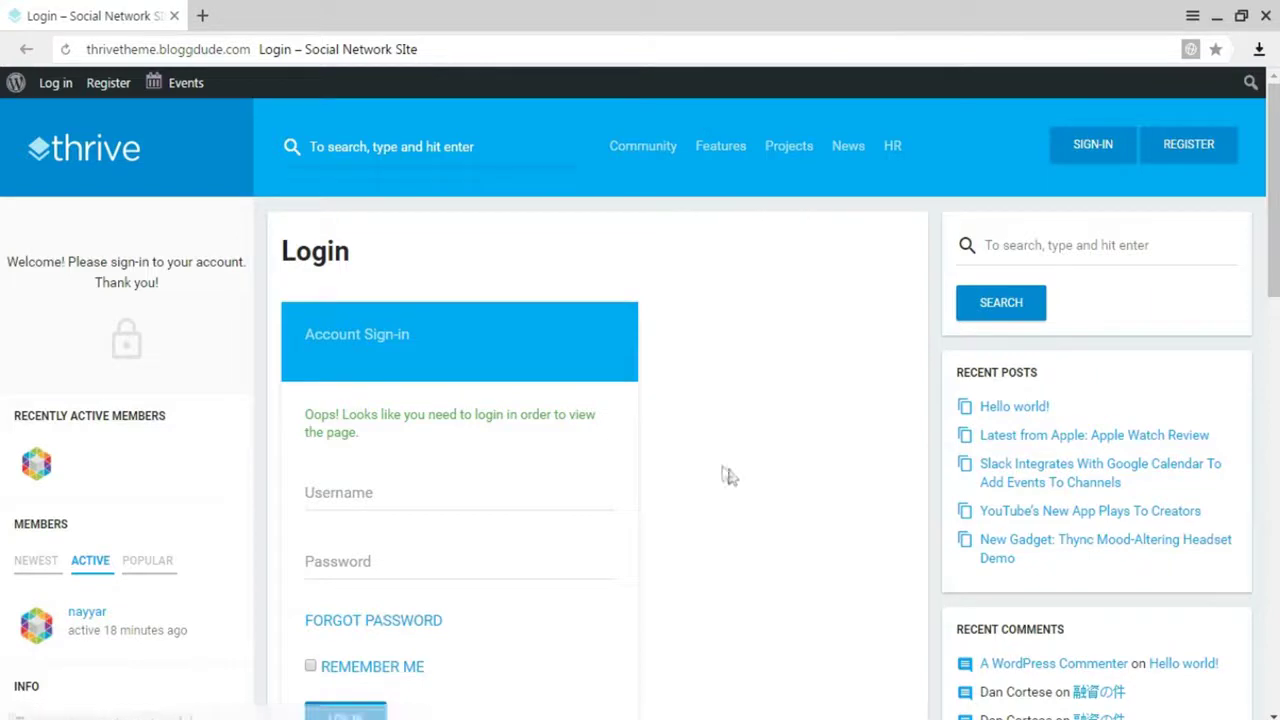
Test the Apple Watch Review post link to confirm visitors must log in
scroll(785, 432, "down", 2)
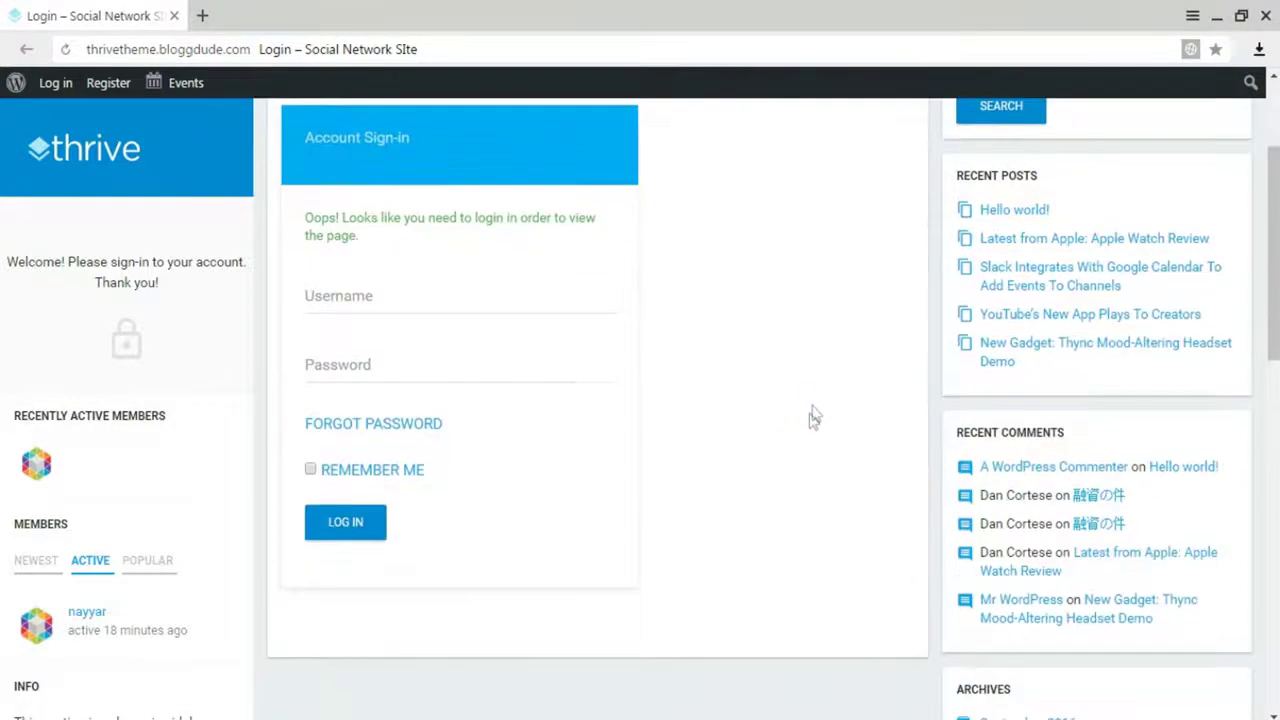
scroll(774, 380, "up", 1)
scroll(400, 287, "up", 1)
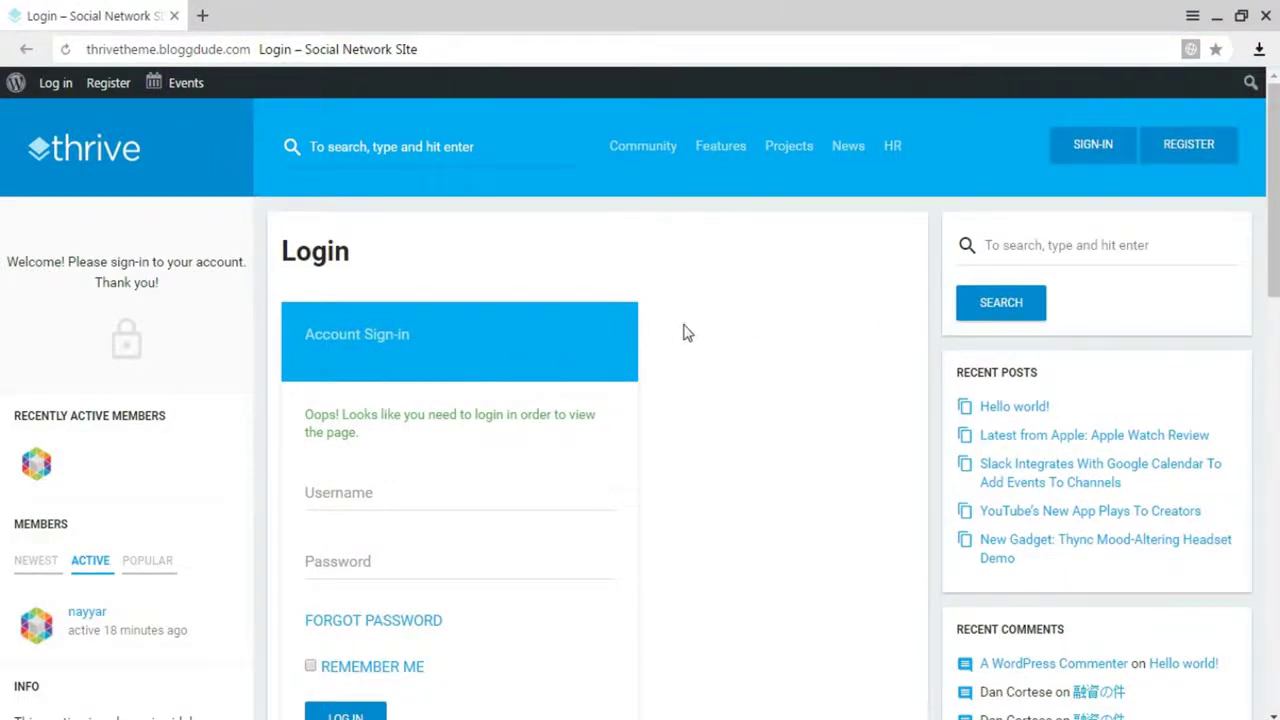
scroll(683, 333, "down", 2)
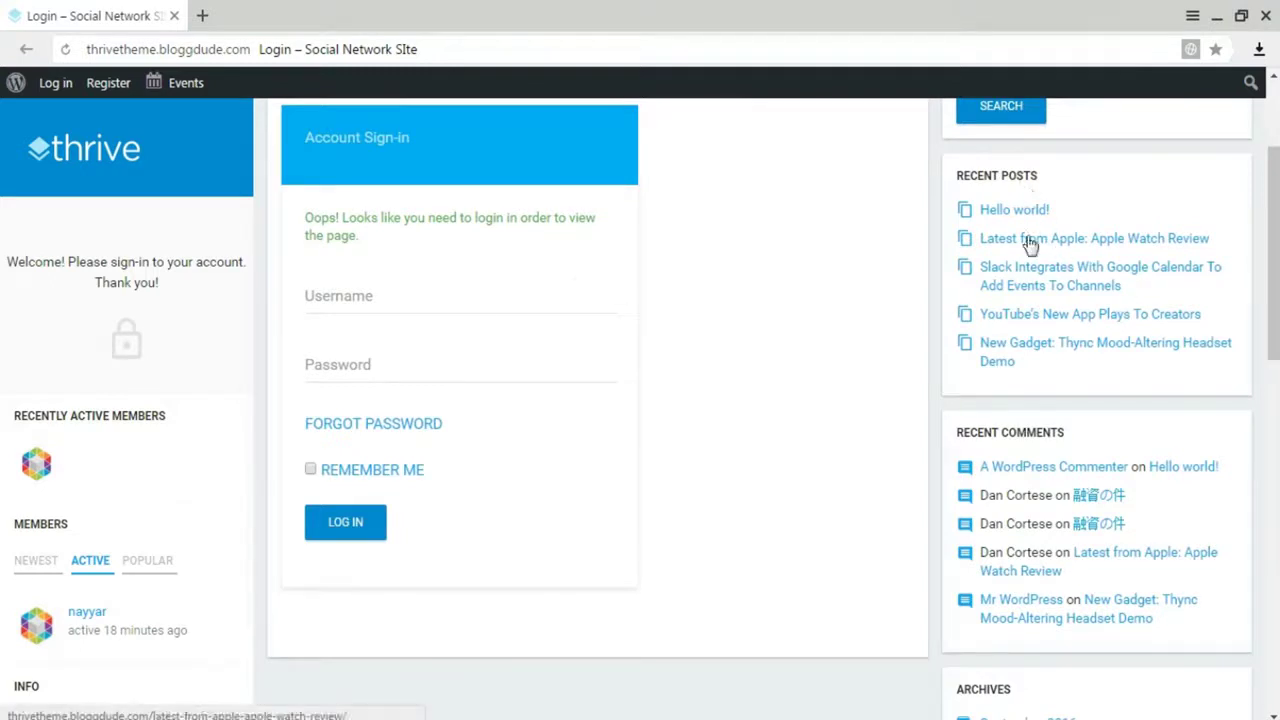
left_click(1059, 243)
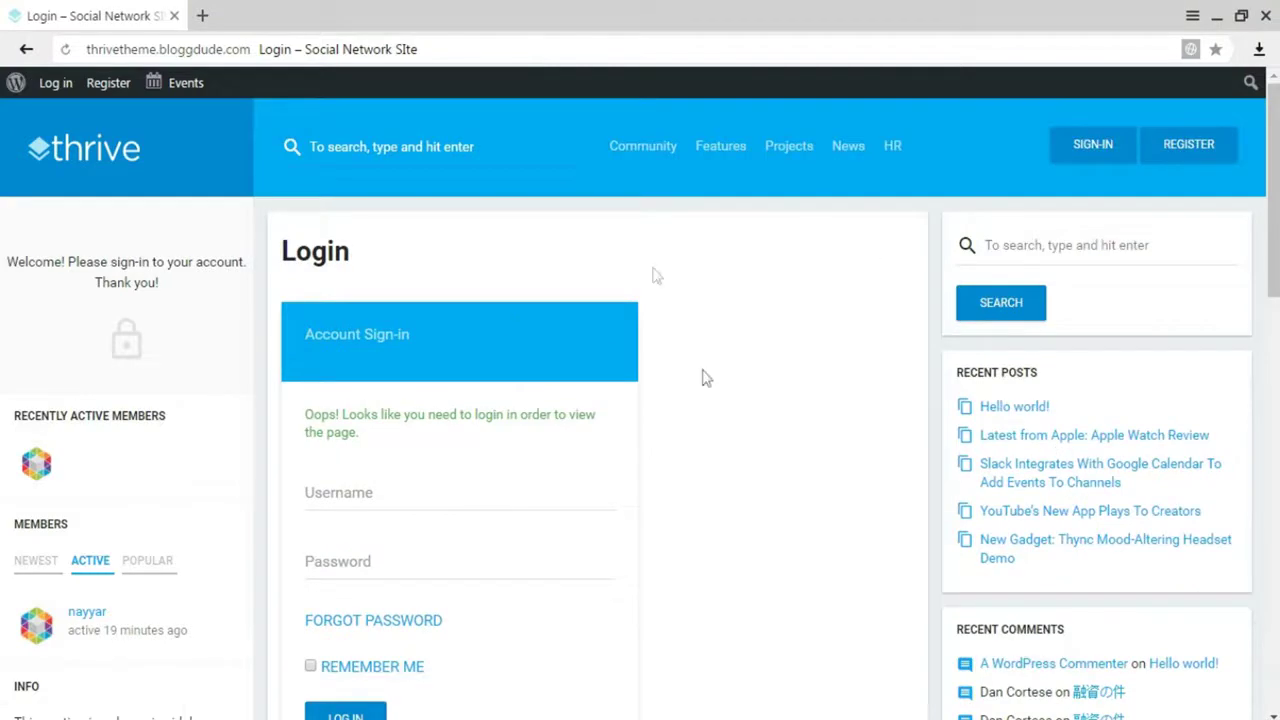
scroll(551, 406, "down", 2)
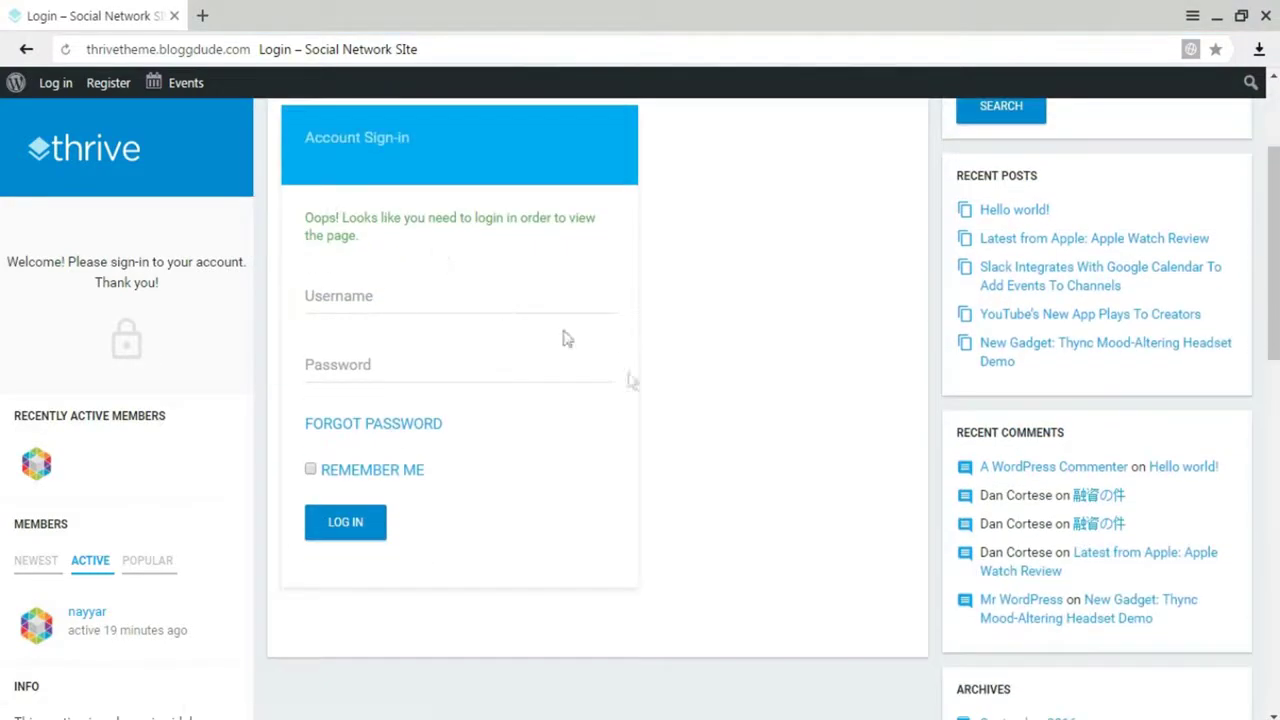
scroll(697, 423, "up", 2)
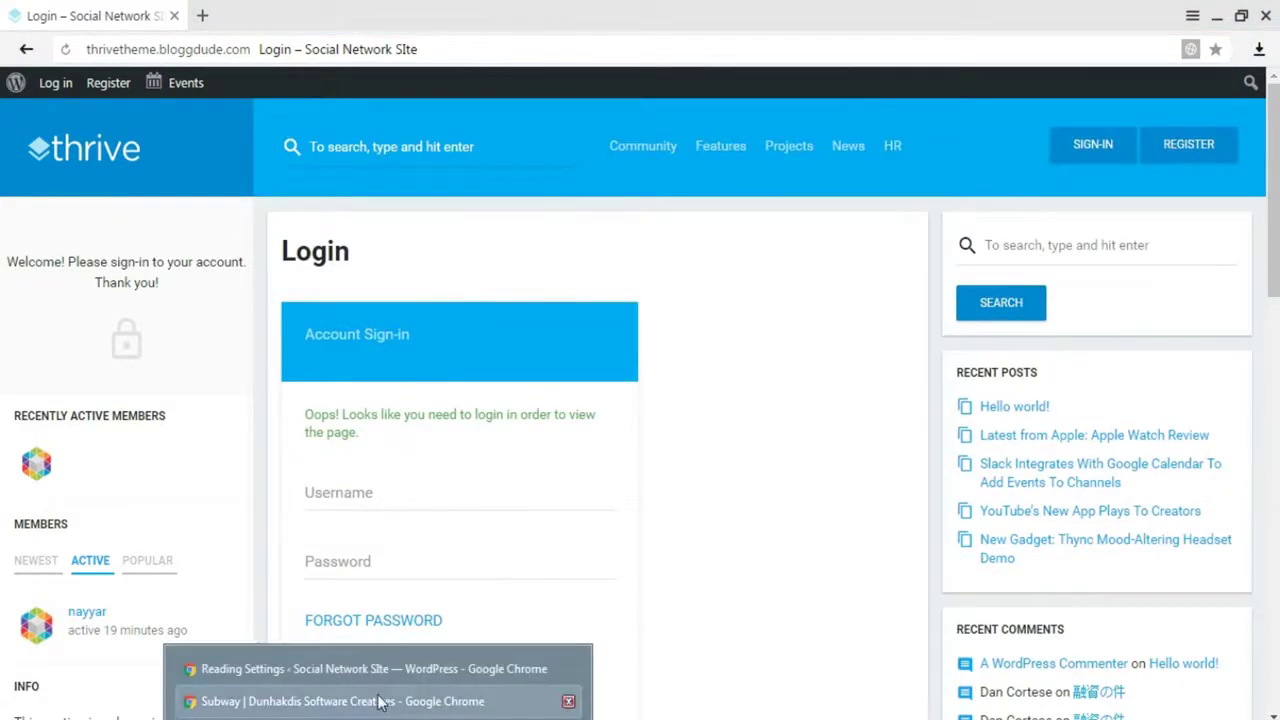
Return to Reading Settings, look over the page, and bring up options for the Pages link
left_click(391, 663)
scroll(758, 438, "down", 8)
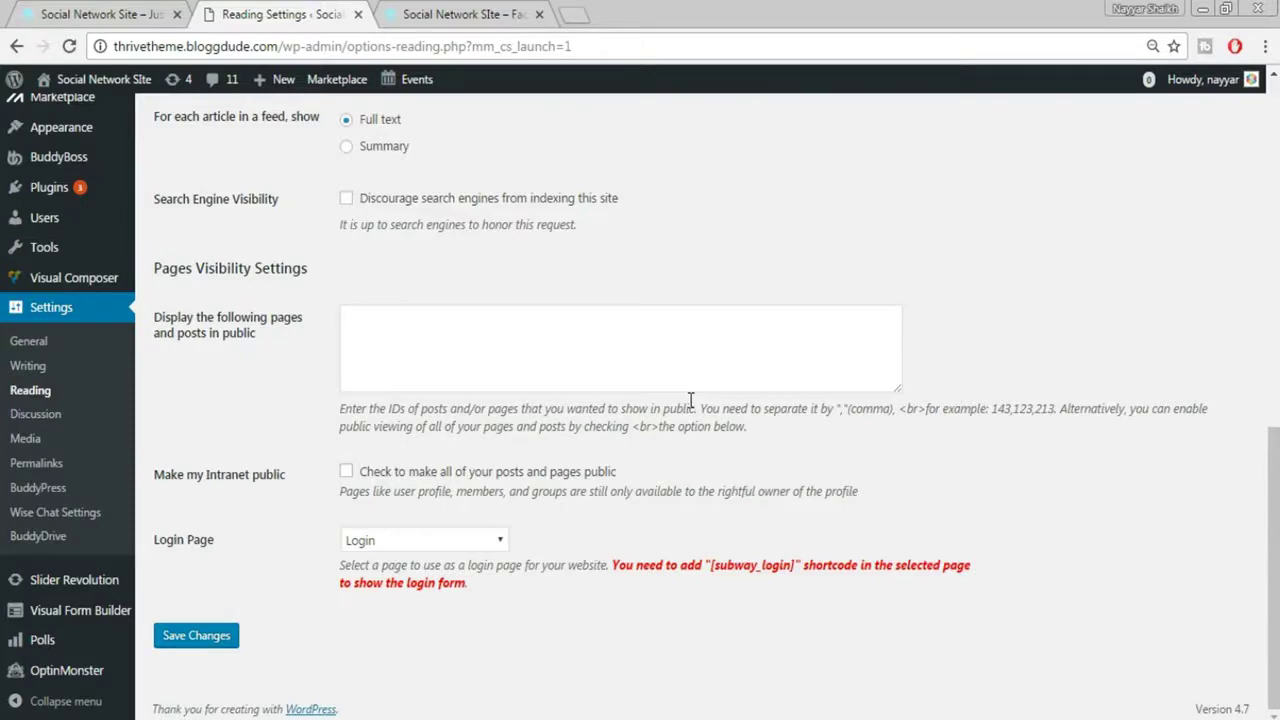
scroll(1000, 370, "up", 5)
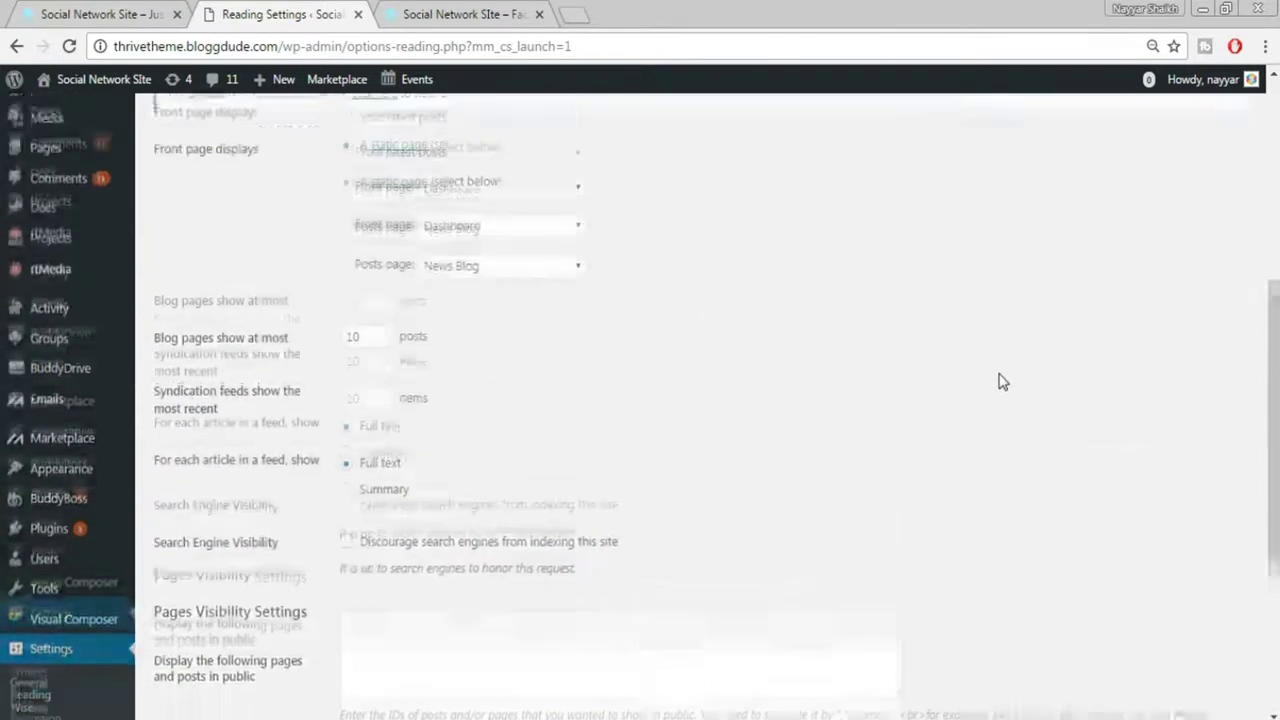
scroll(998, 372, "down", 1)
scroll(997, 378, "up", 4)
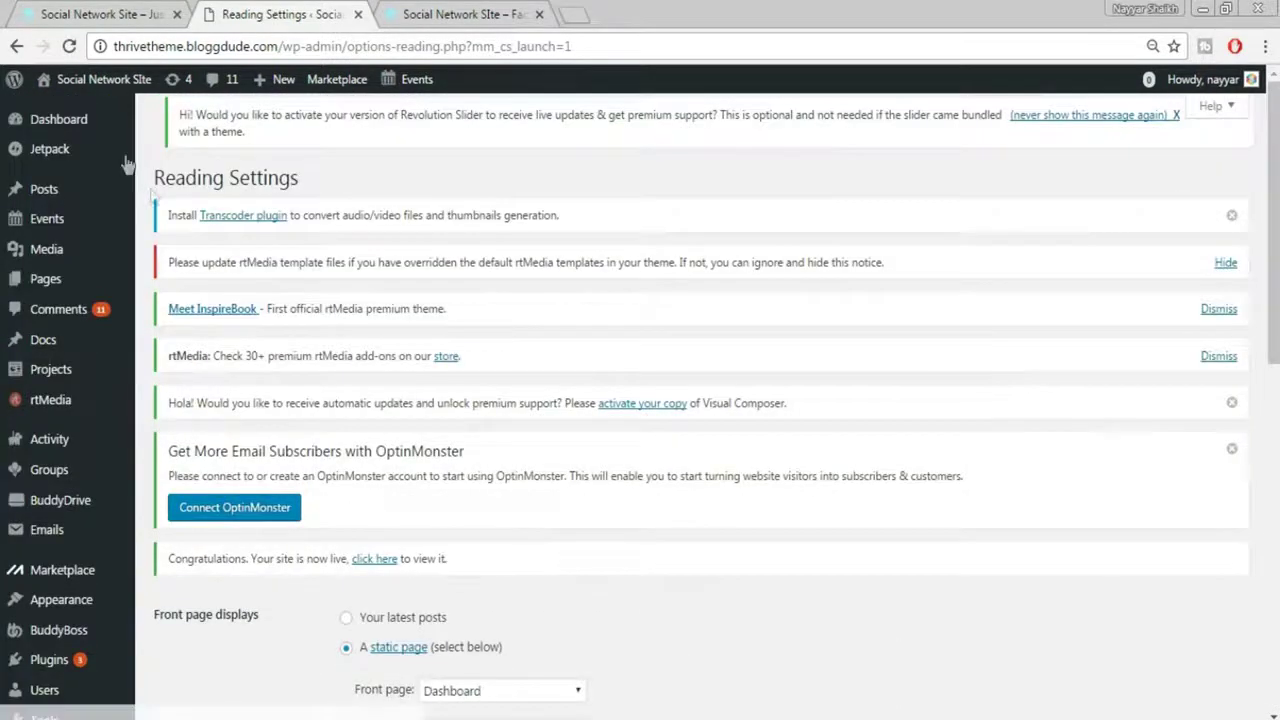
right_click(65, 280)
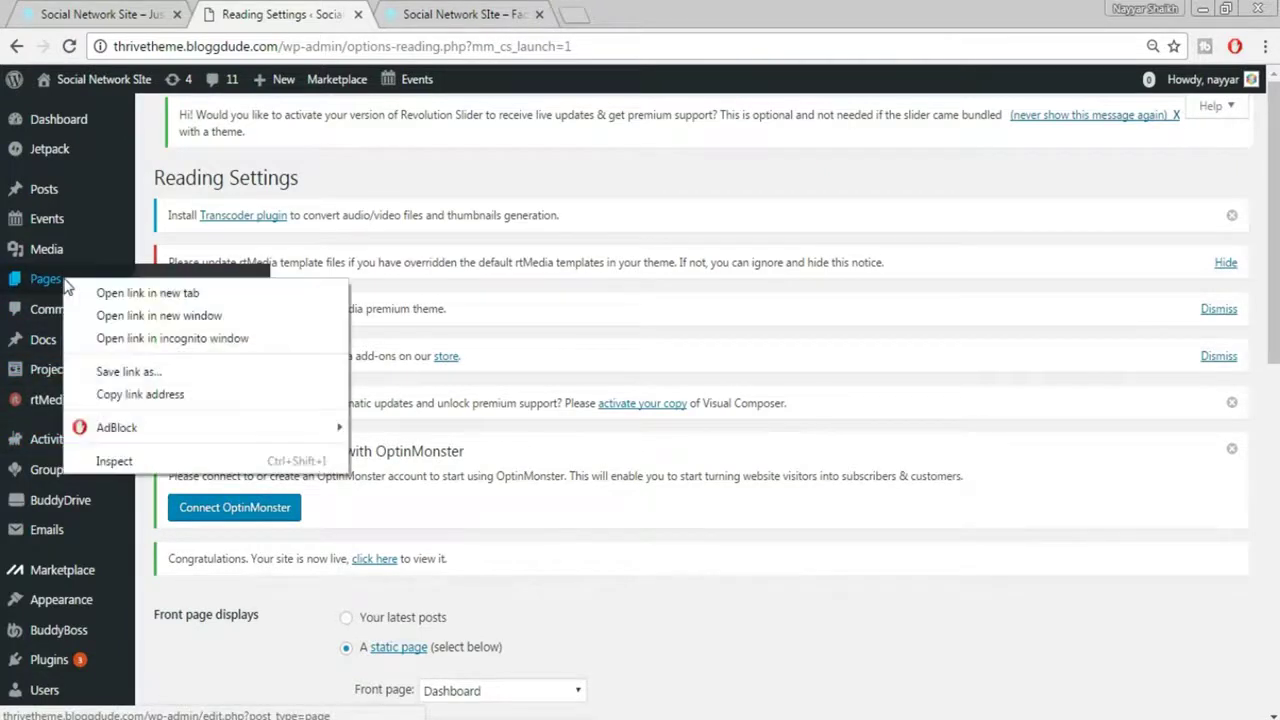
Open the Pages list in a new tab and scroll through it
left_click(126, 293)
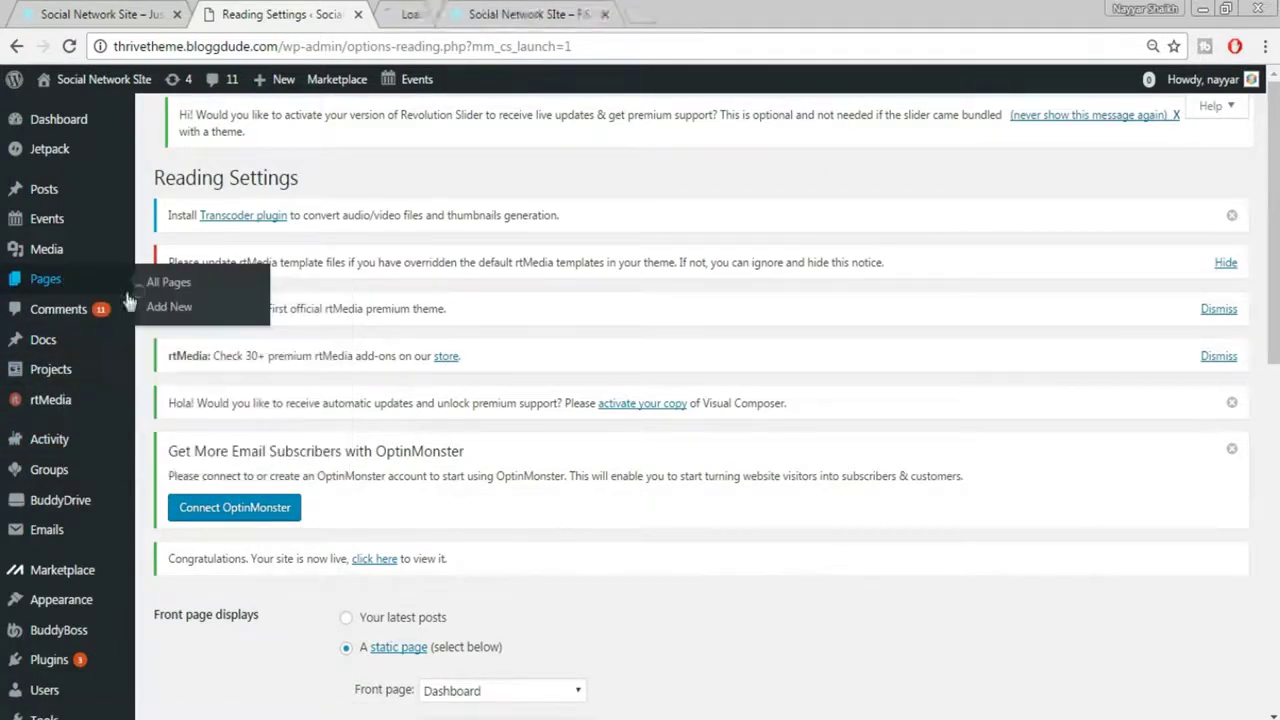
scroll(686, 505, "down", 2)
scroll(686, 505, "down", 5)
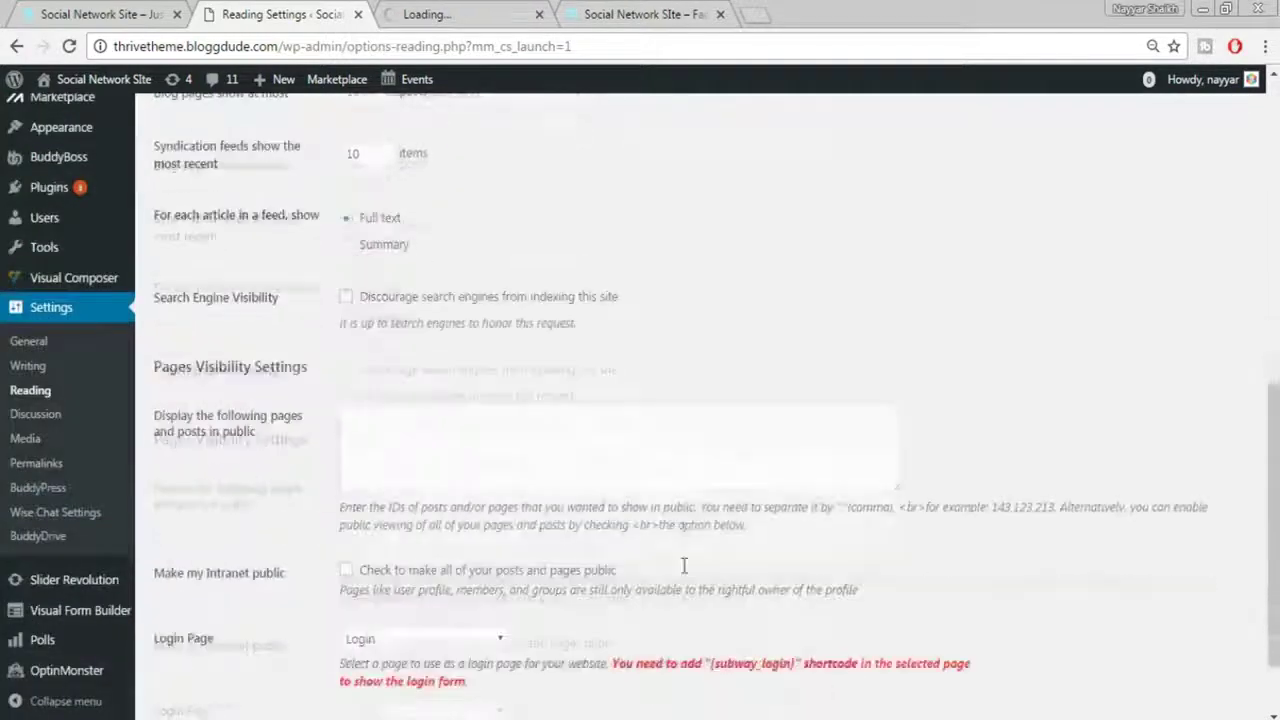
scroll(680, 629, "up", 6)
left_click(450, 12)
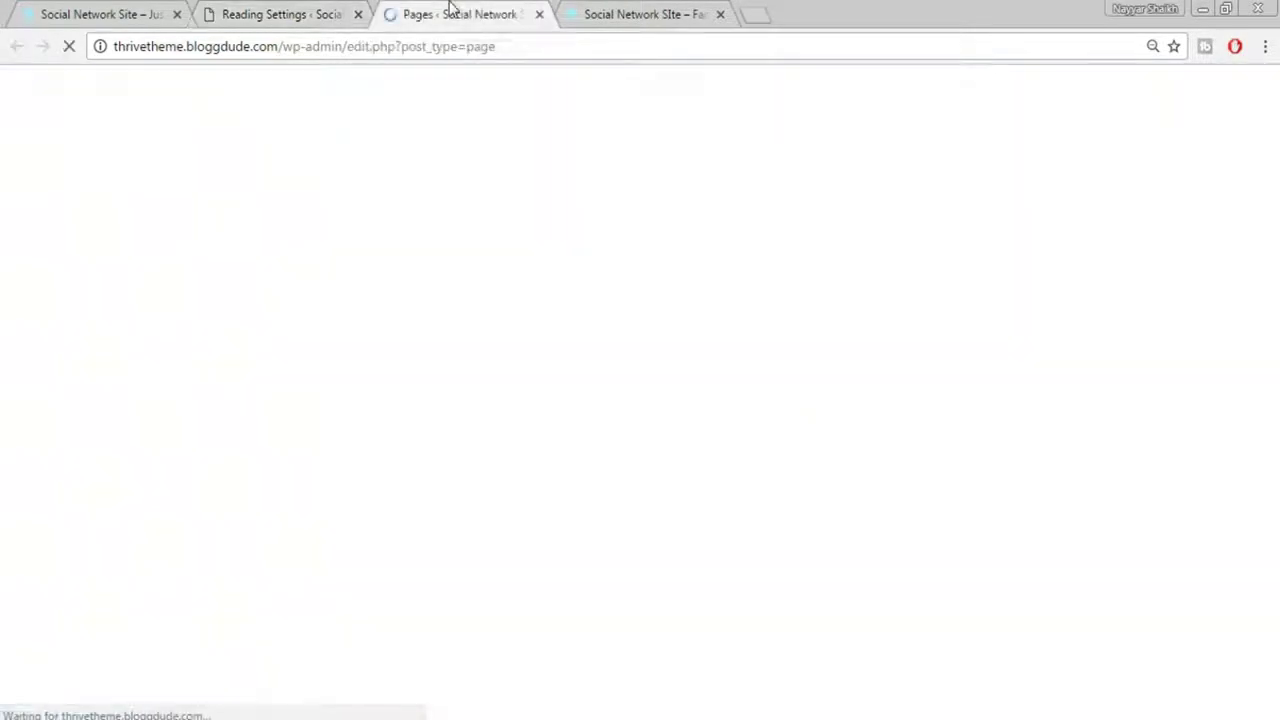
scroll(320, 363, "down", 3)
scroll(348, 343, "down", 5)
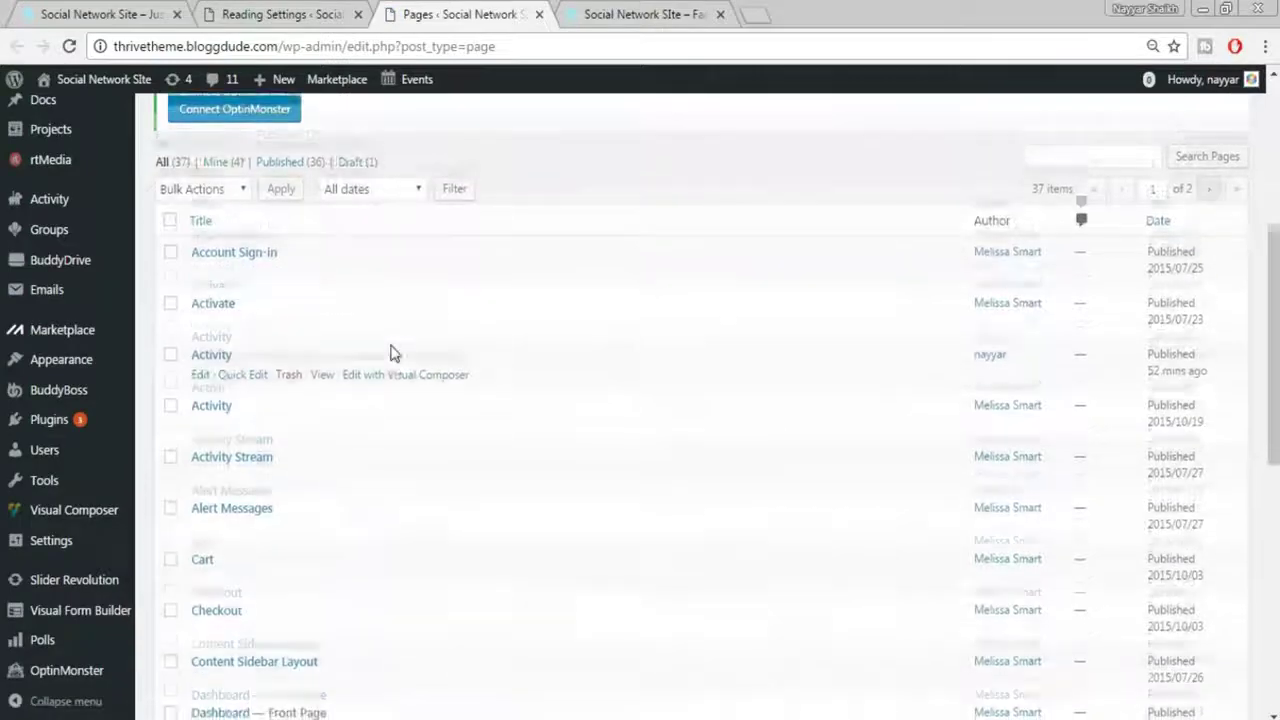
scroll(613, 396, "down", 2)
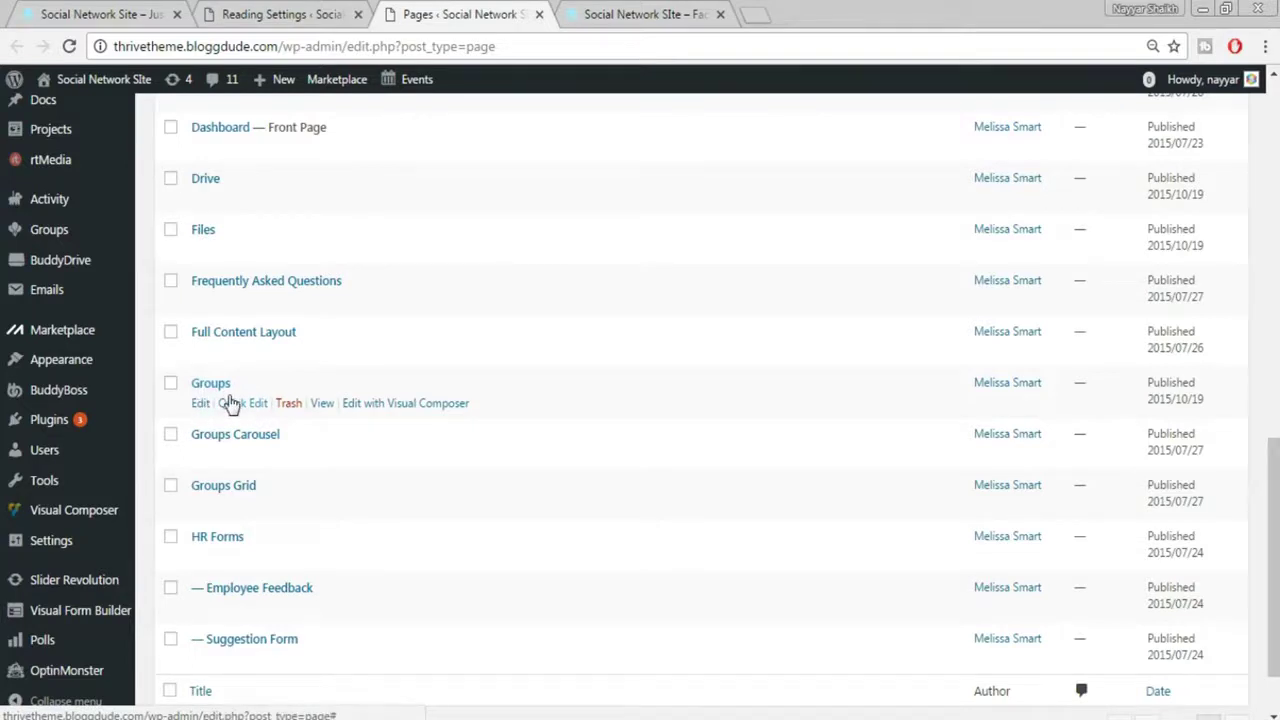
Edit the Groups page, read its post ID 3669 from the address, and return to Reading Settings
left_click(200, 404)
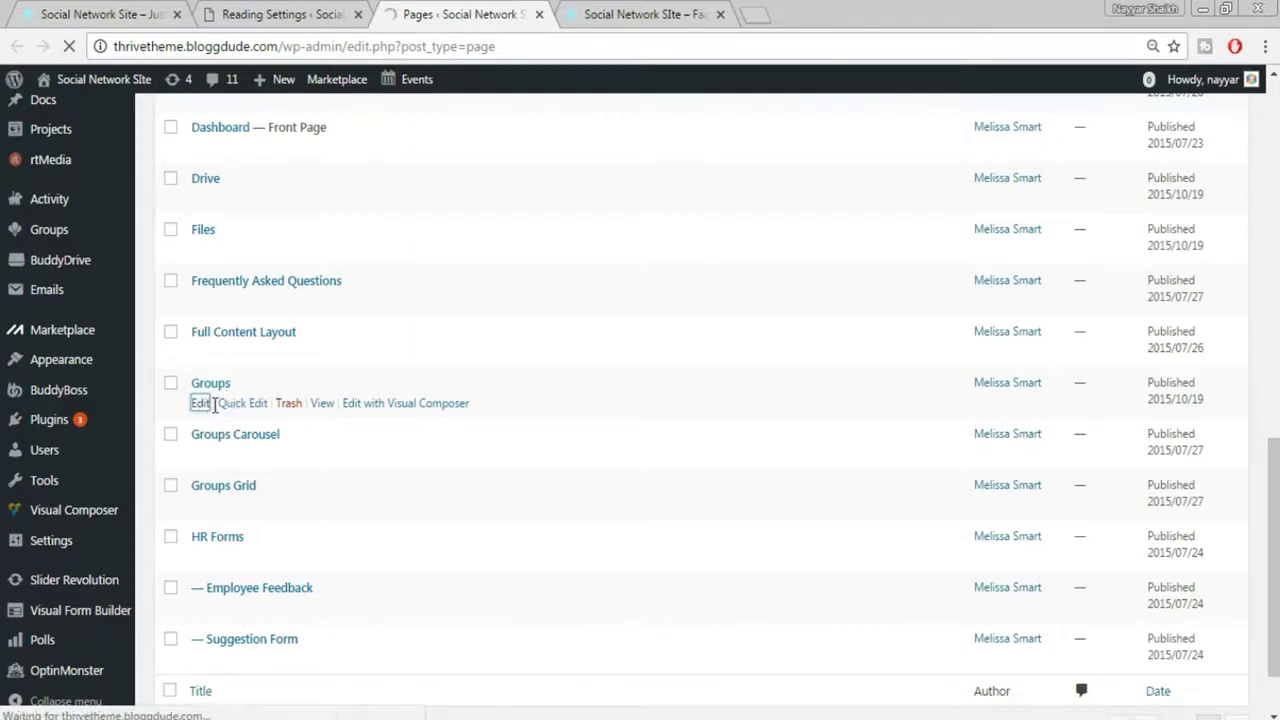
left_click(495, 46)
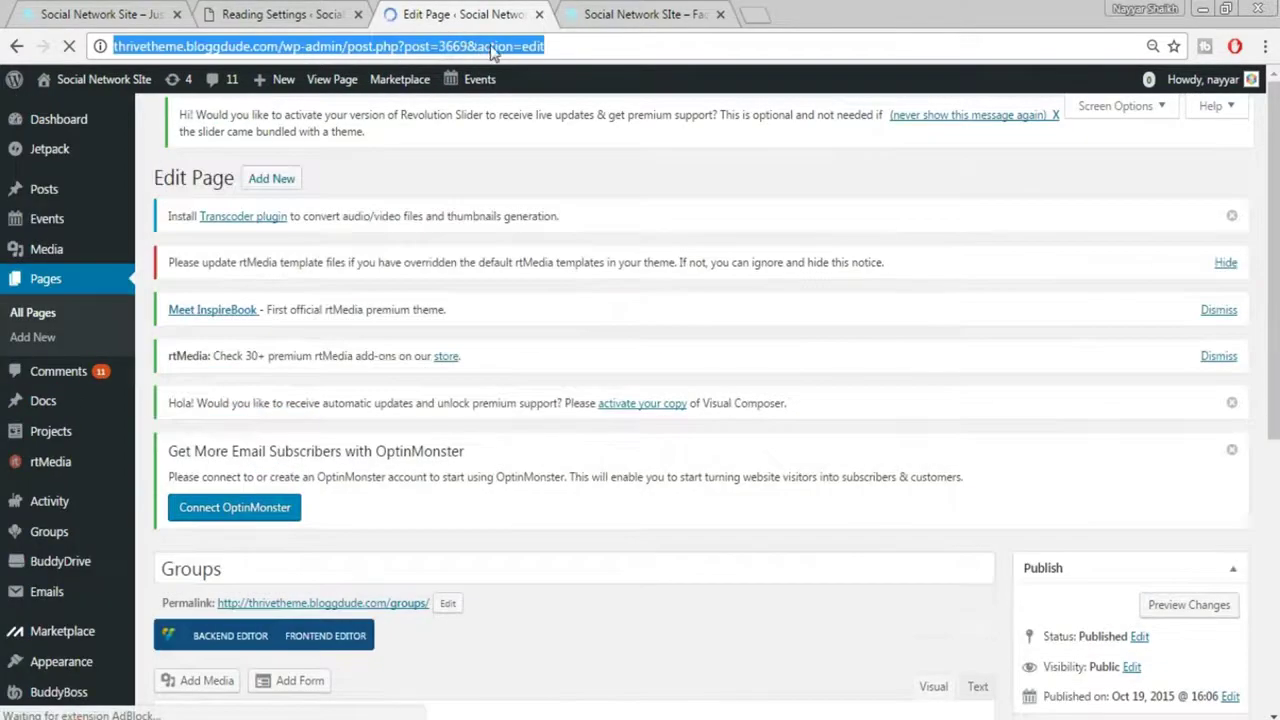
left_click(491, 46)
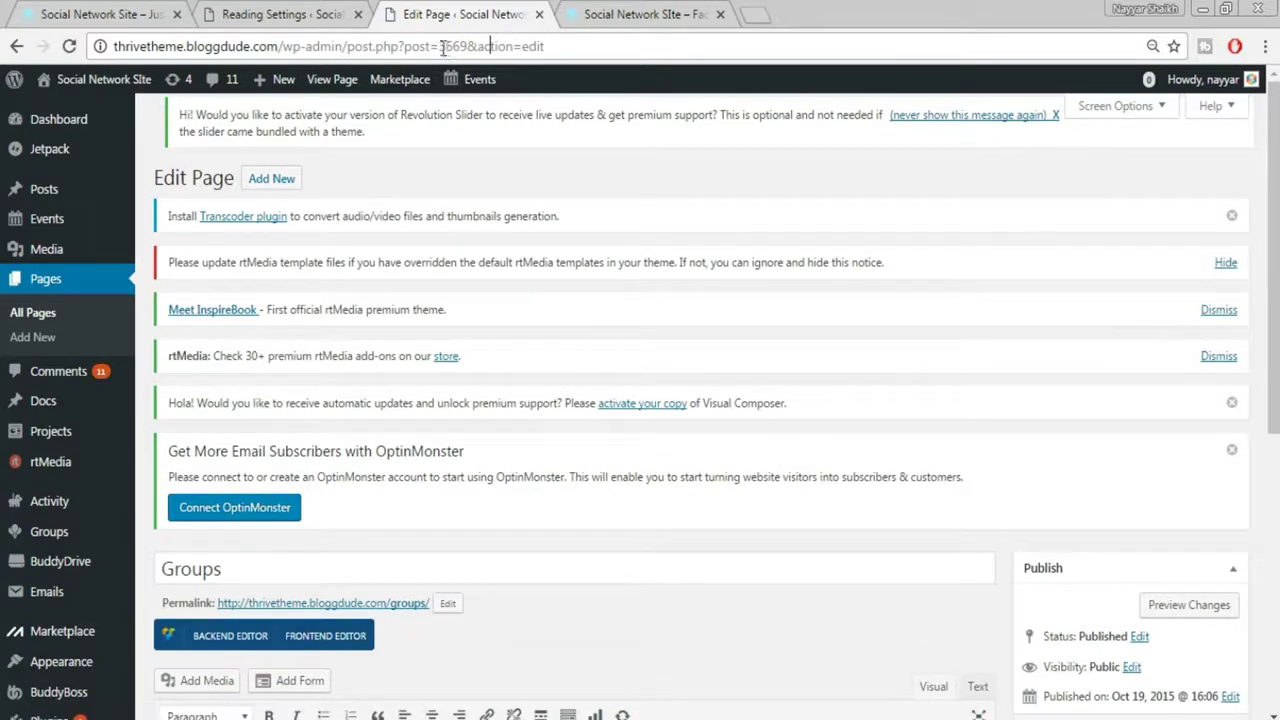
left_click_drag(440, 46, 461, 50)
left_click(300, 14)
scroll(817, 437, "down", 5)
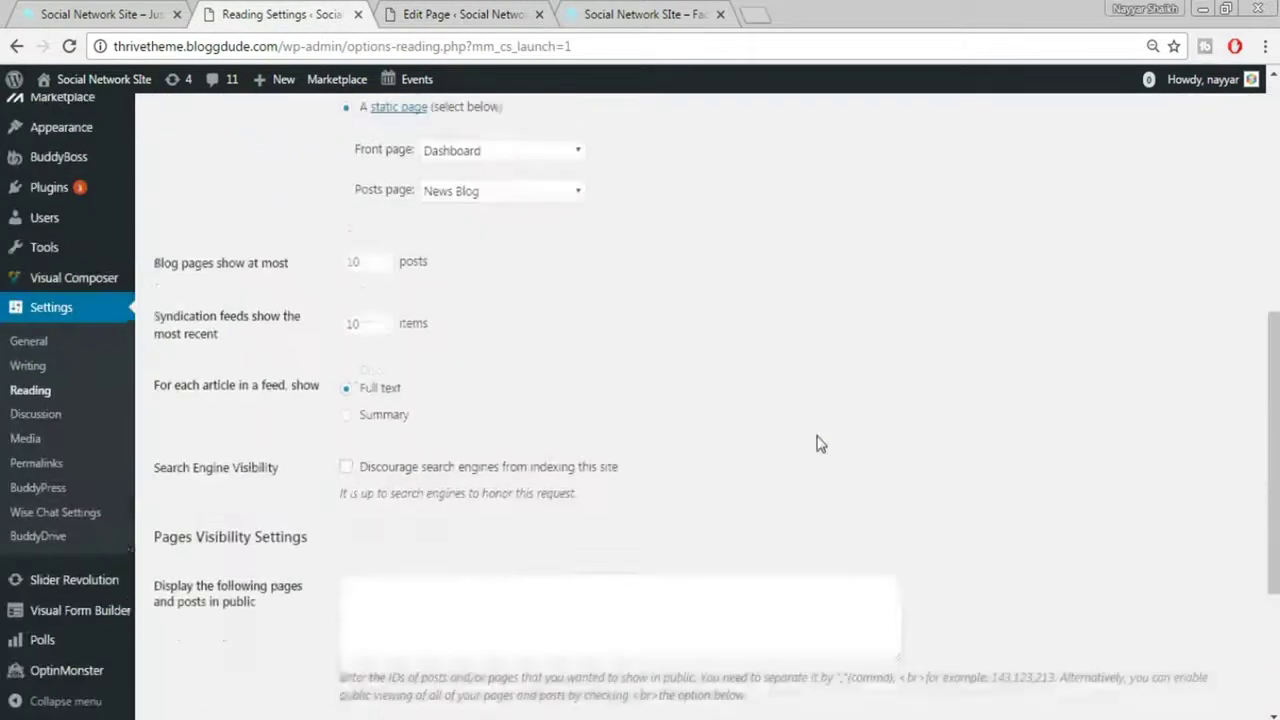
Save Reading settings with the public pages field filled, then check the Groups editor
scroll(817, 444, "down", 3)
left_click(591, 387)
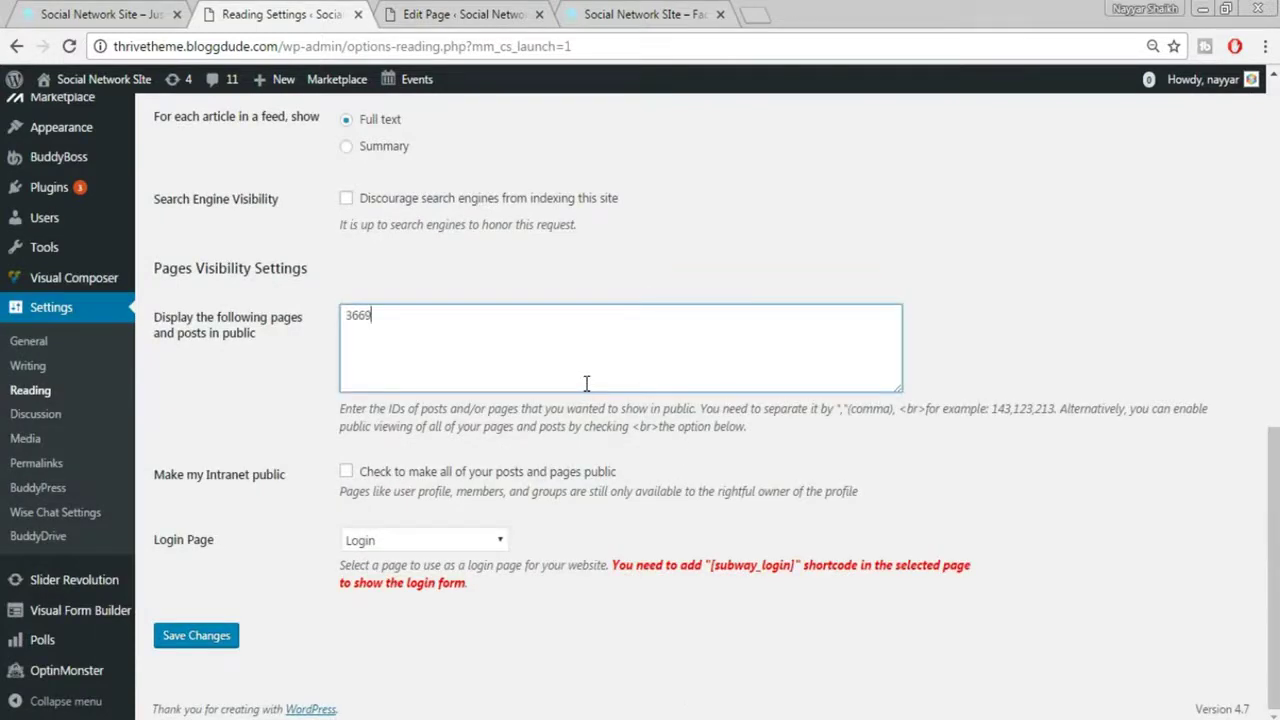
left_click(207, 645)
left_click(490, 15)
scroll(500, 309, "down", 2)
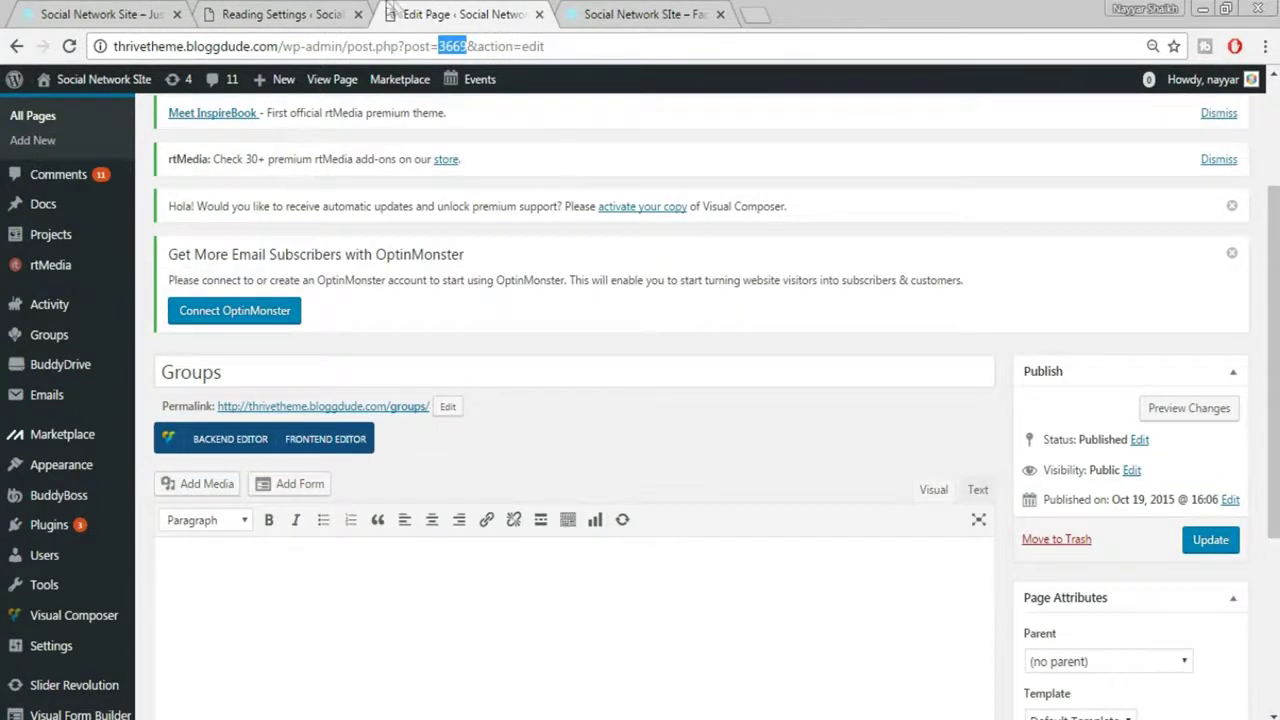
left_click(283, 14)
Delete ID 3669 from the public pages field and save Reading settings again
double_click(383, 324)
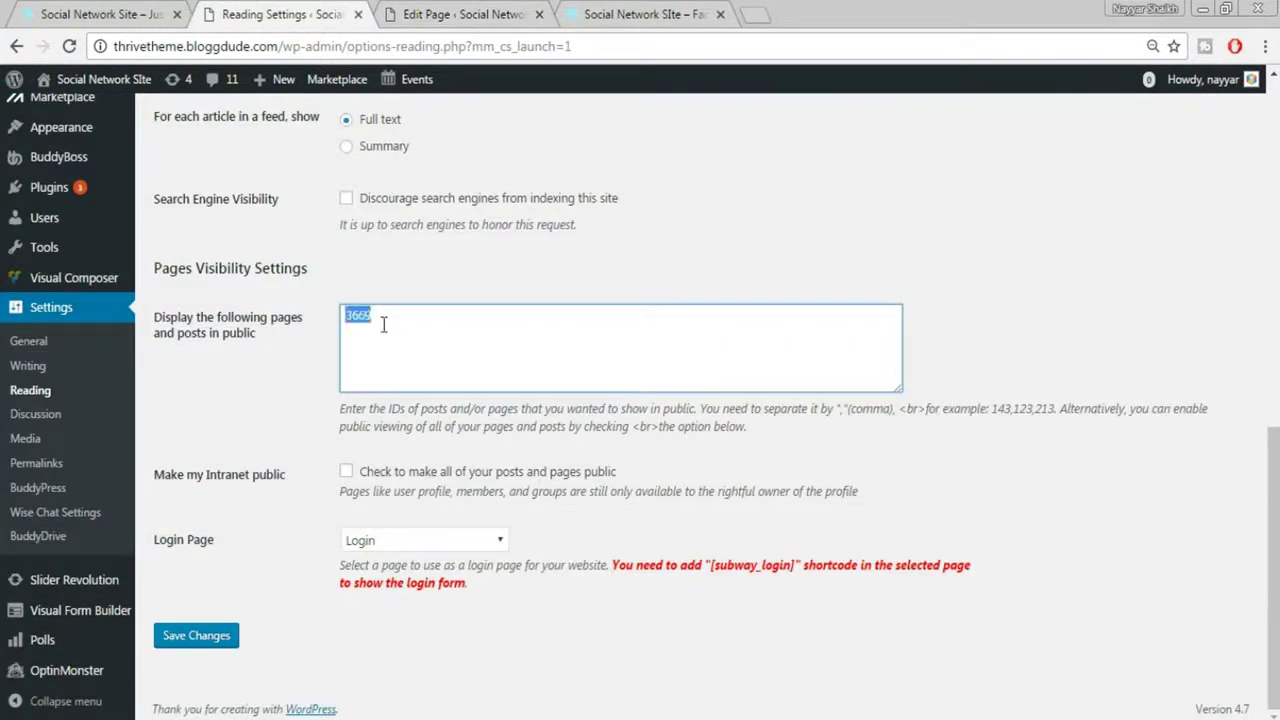
key("BackSpace")
left_click(194, 650)
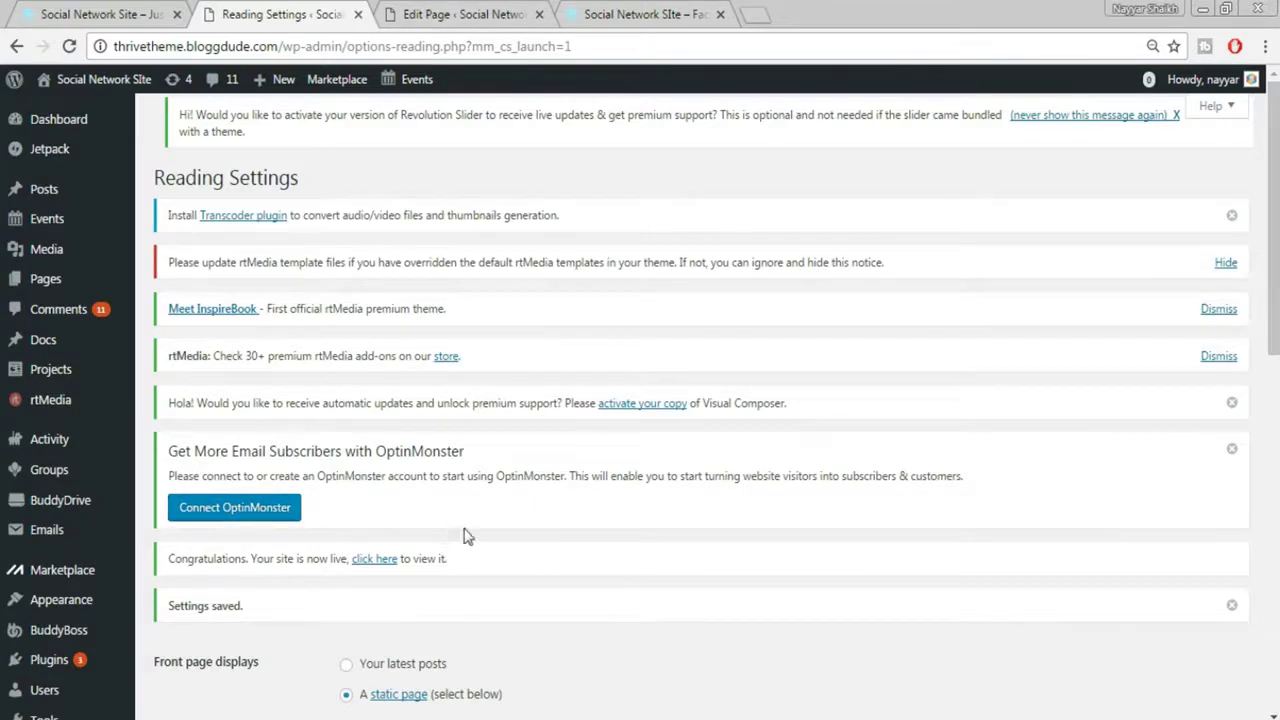
left_click(640, 14)
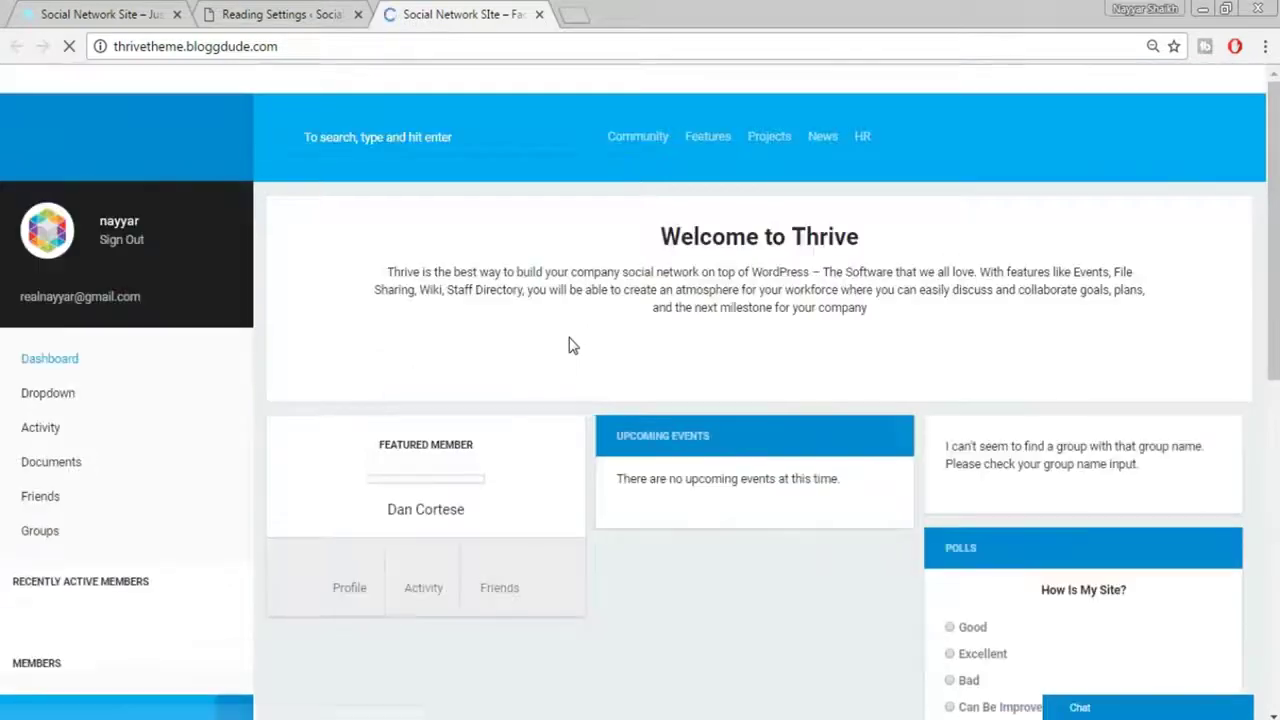
scroll(1097, 349, "down", 3)
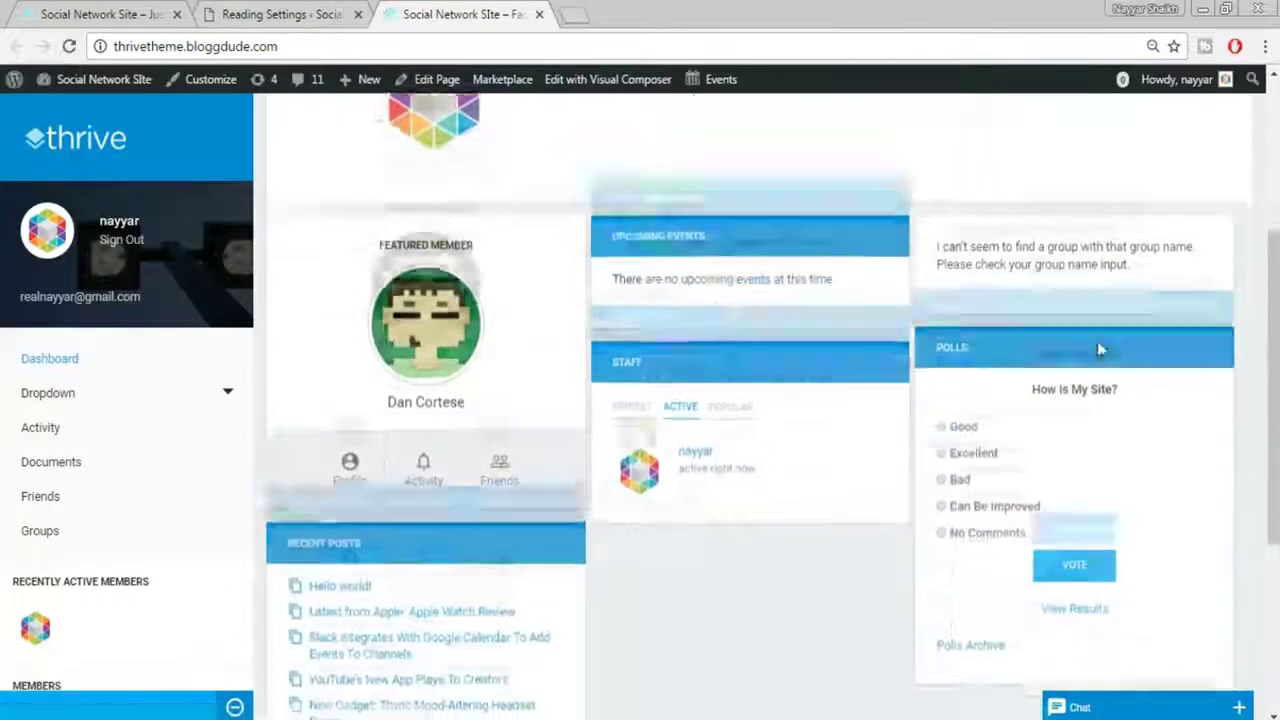
scroll(1048, 420, "up", 4)
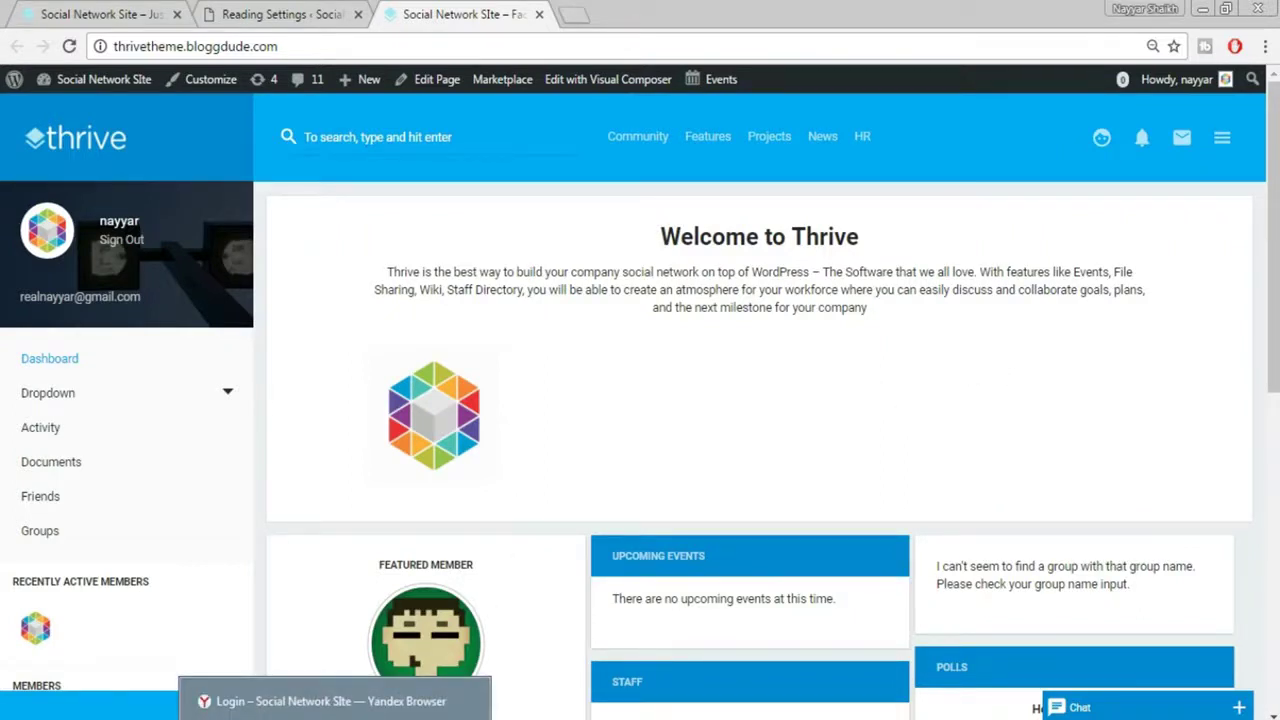
left_click(335, 701)
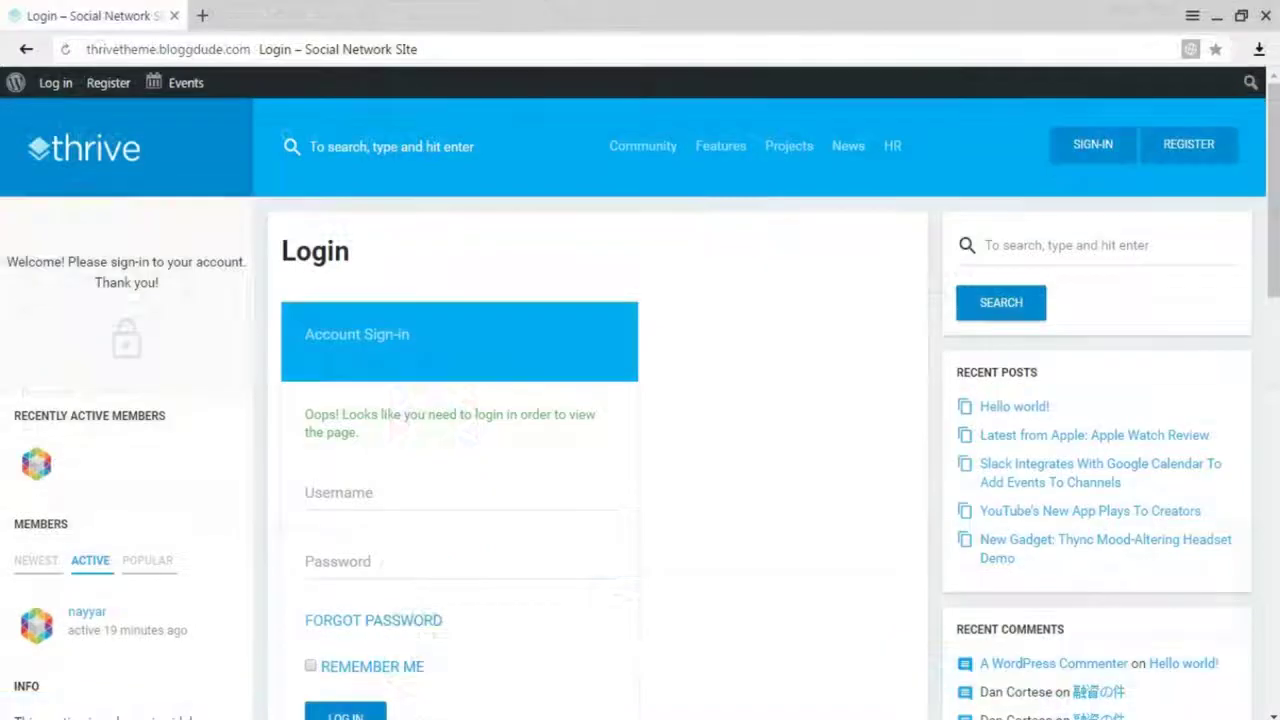
left_click(1189, 146)
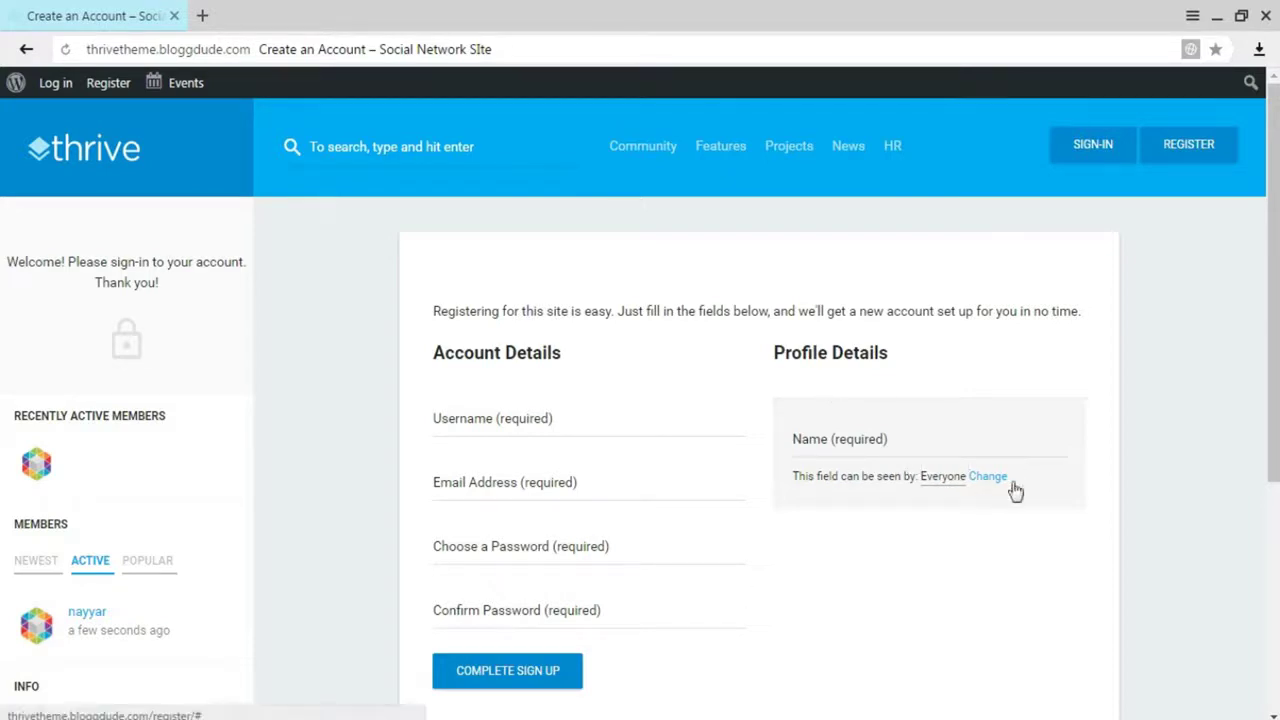
left_click(843, 450)
left_click(903, 585)
scroll(908, 480, "down", 1)
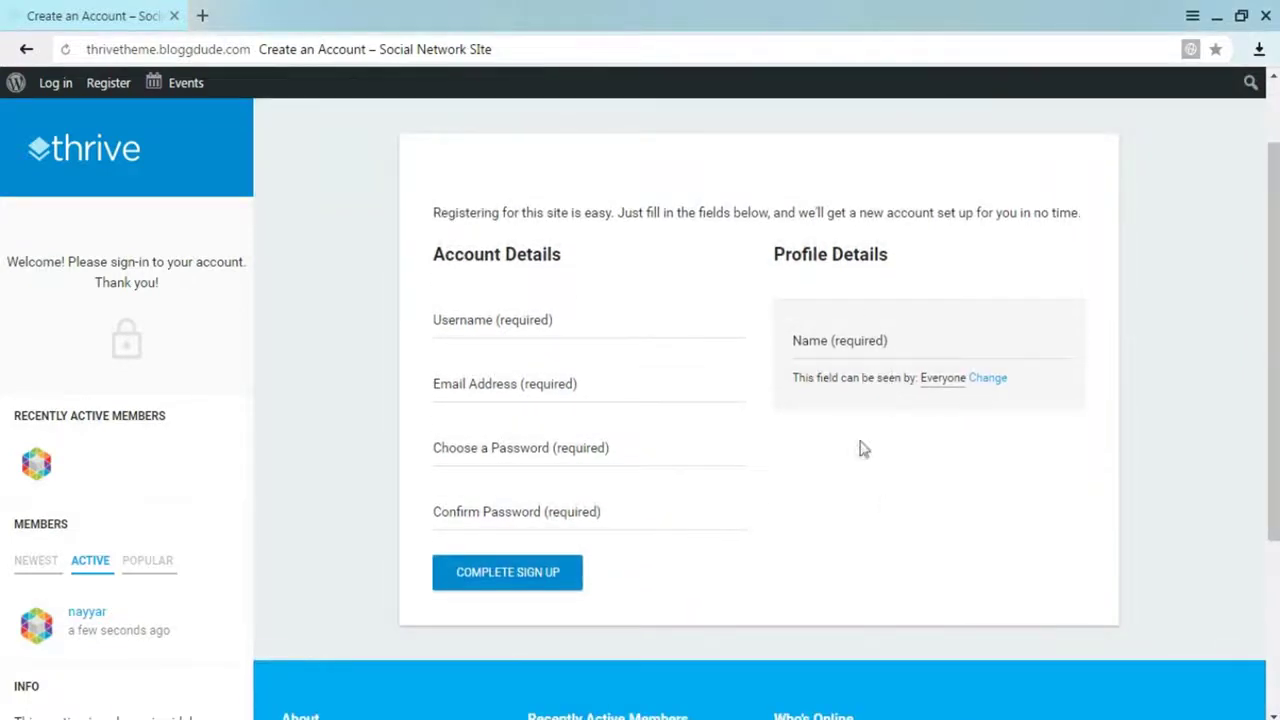
left_click(843, 332)
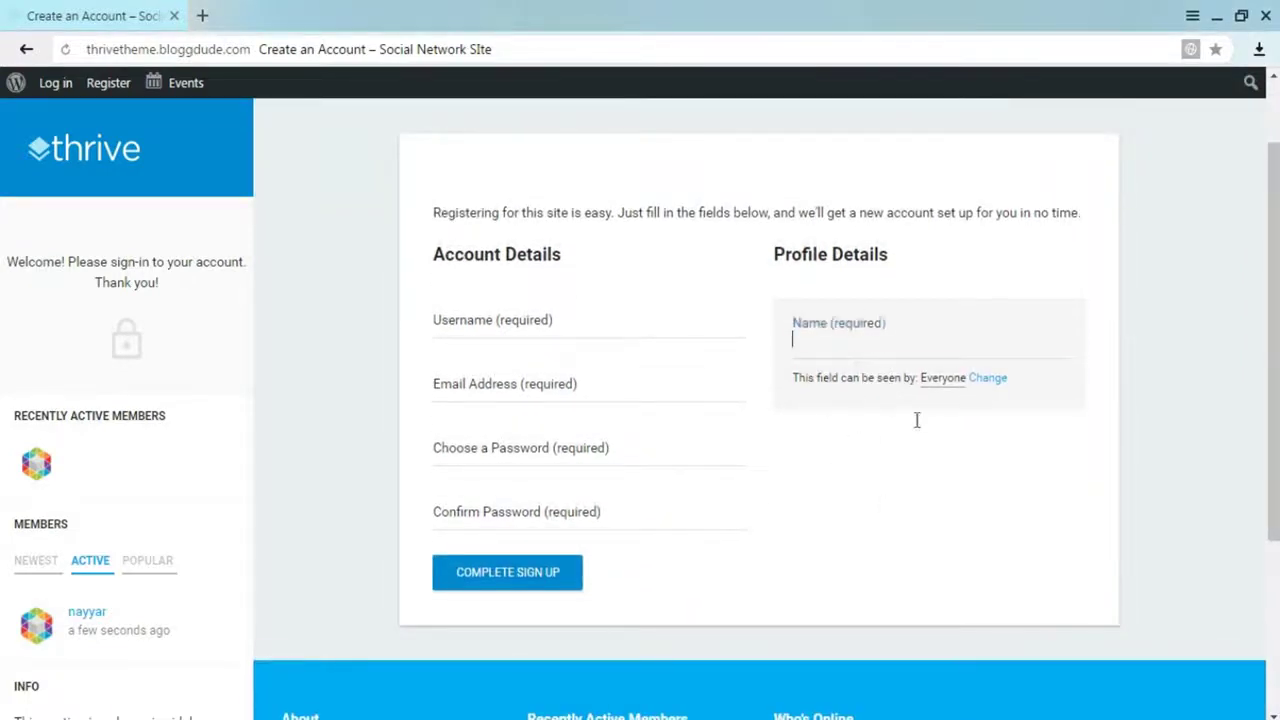
left_click(1016, 479)
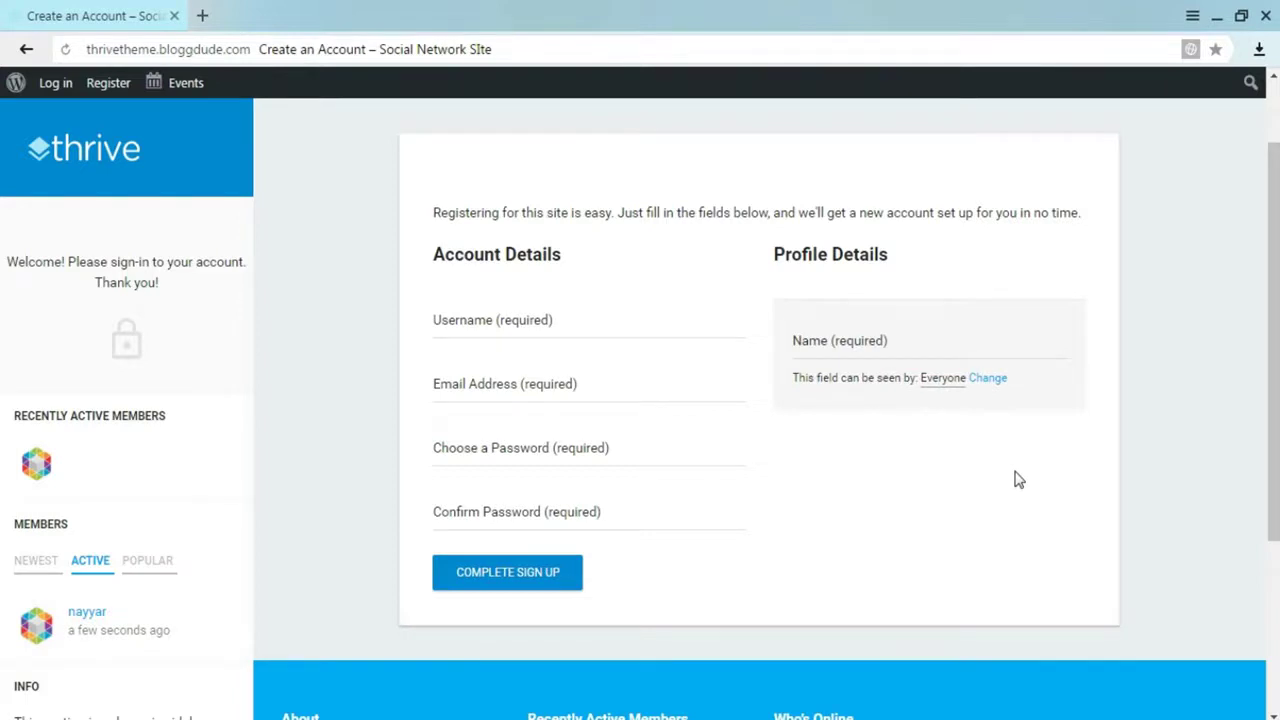
left_click(870, 343)
left_click(878, 437)
mouse_move(378, 716)
left_click(356, 670)
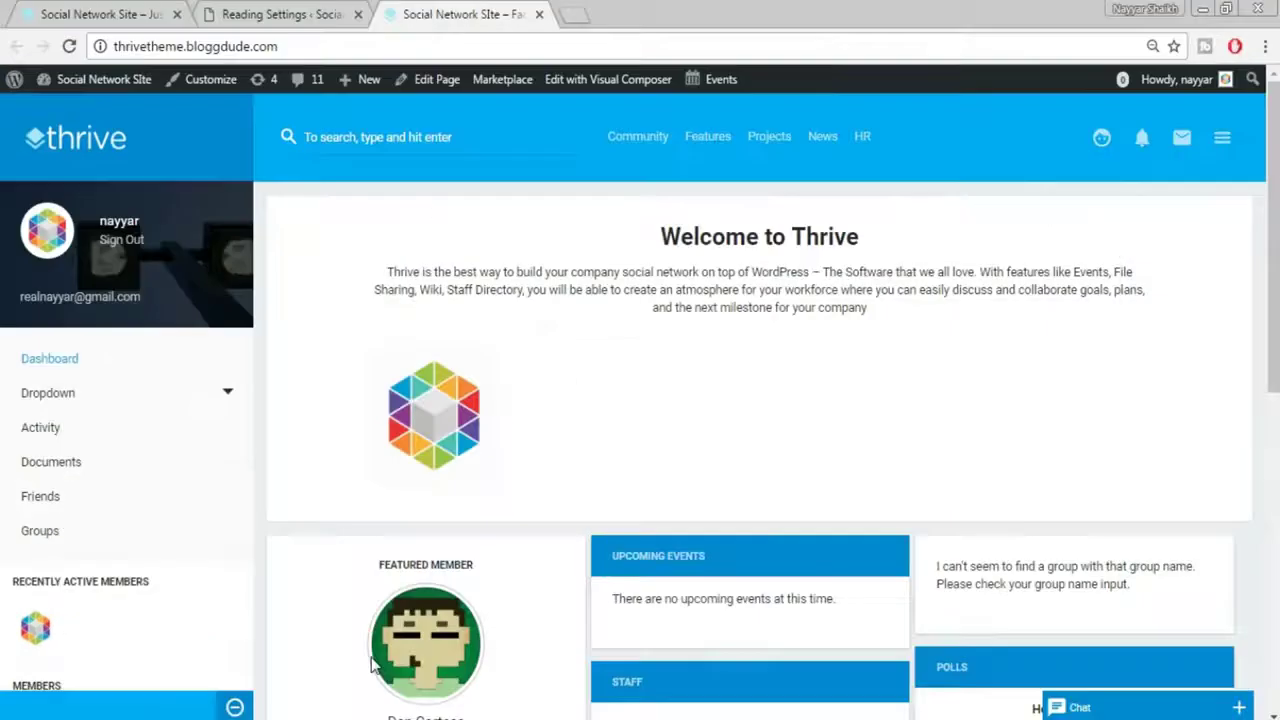
Go to Users > Profile Fields and start adding a new field to the Base (Primary) group
left_click(212, 14)
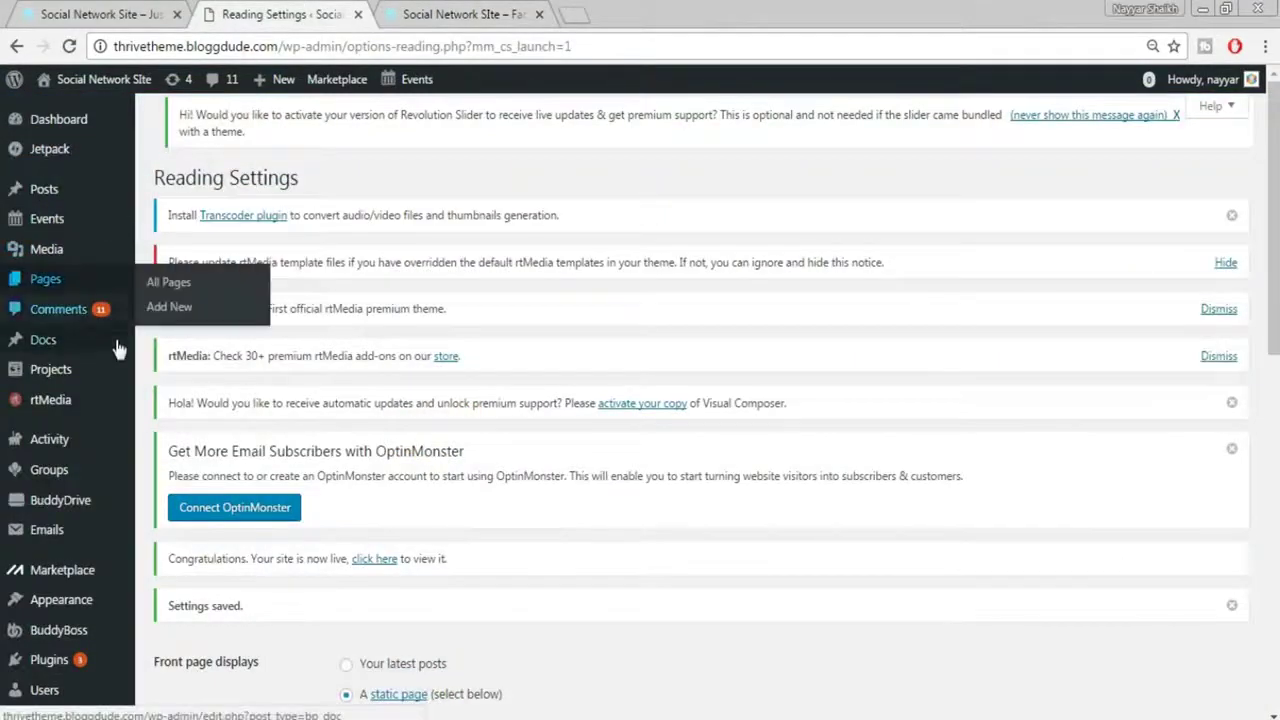
scroll(114, 346, "down", 3)
mouse_move(70, 403)
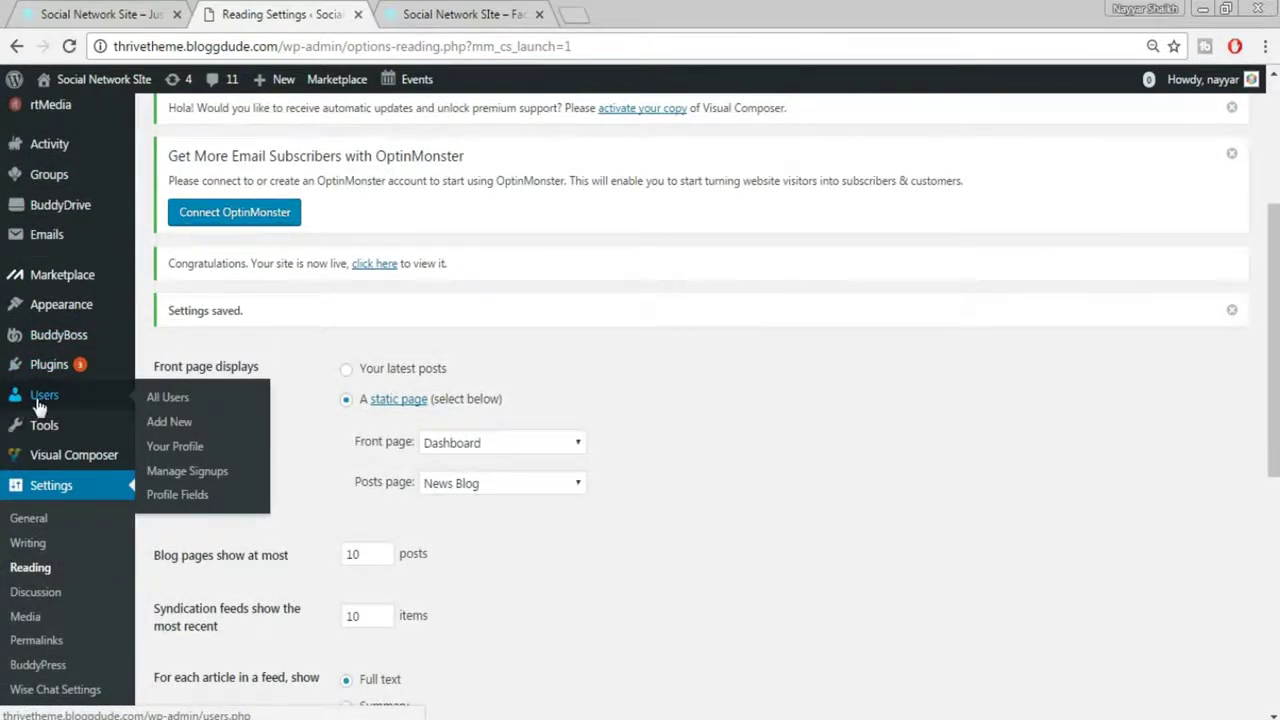
left_click(43, 398)
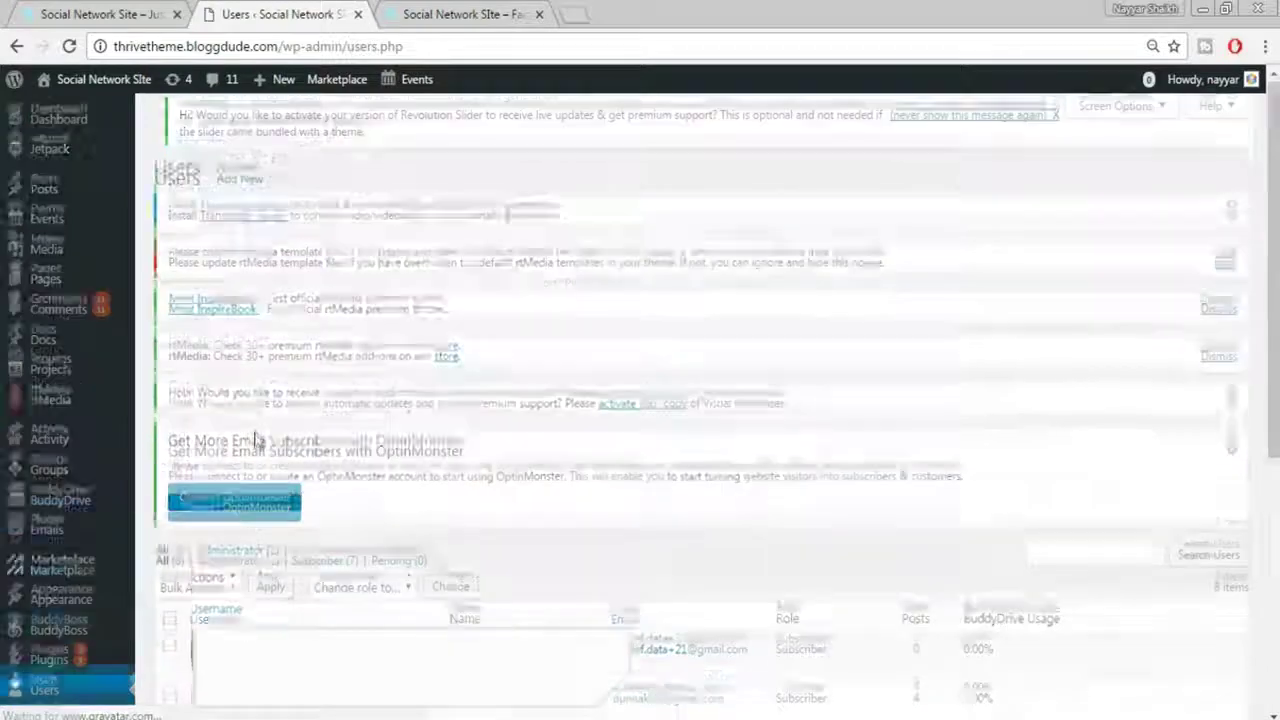
scroll(250, 445, "down", 3)
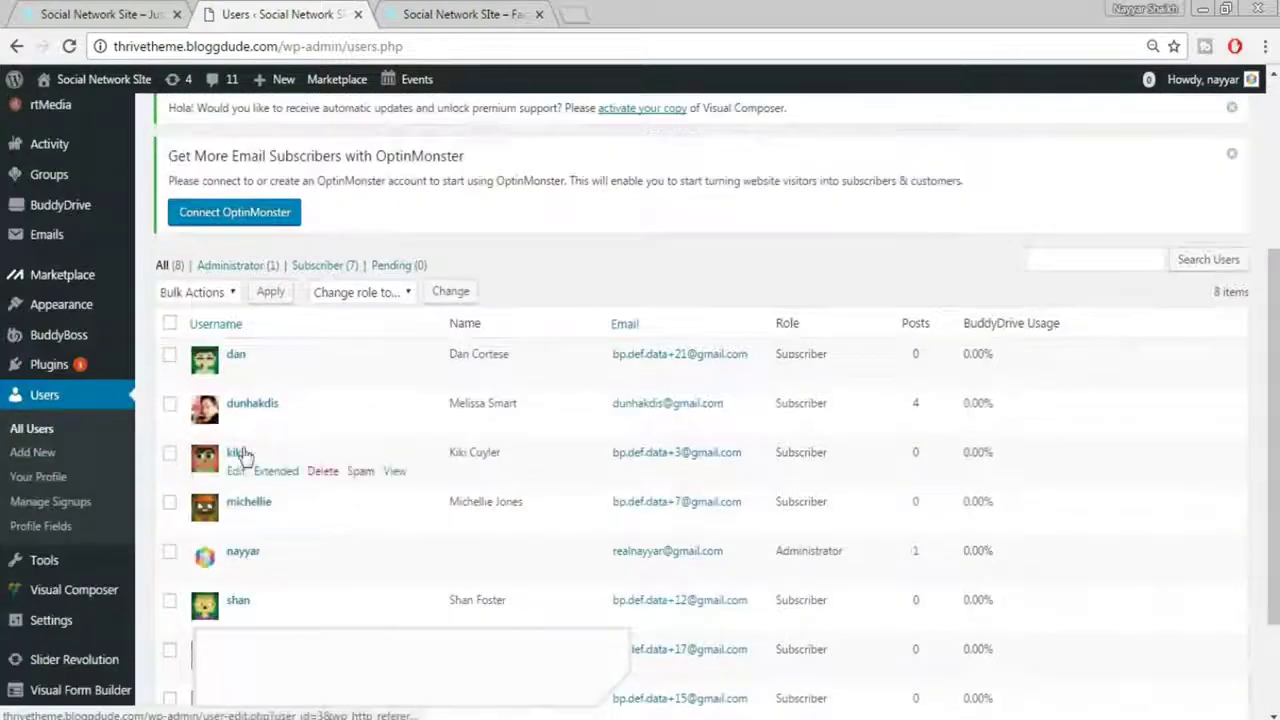
left_click(42, 526)
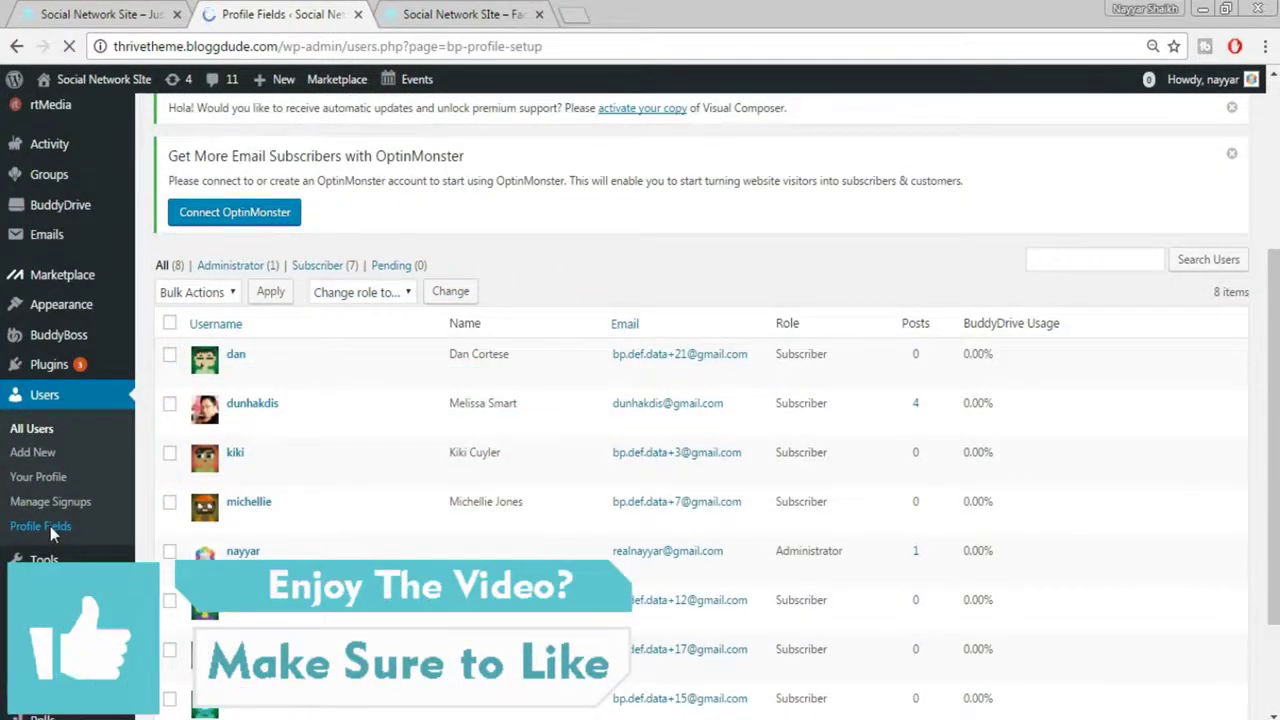
scroll(572, 488, "down", 2)
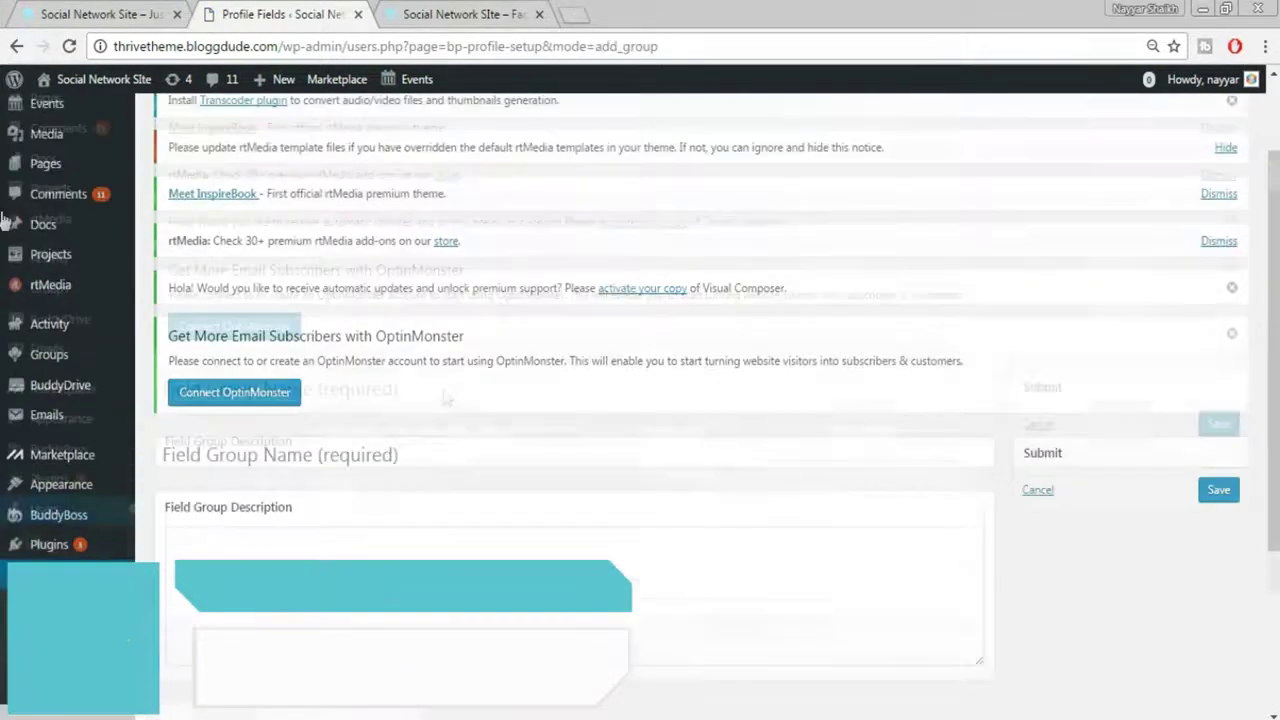
scroll(700, 400, "up", 2)
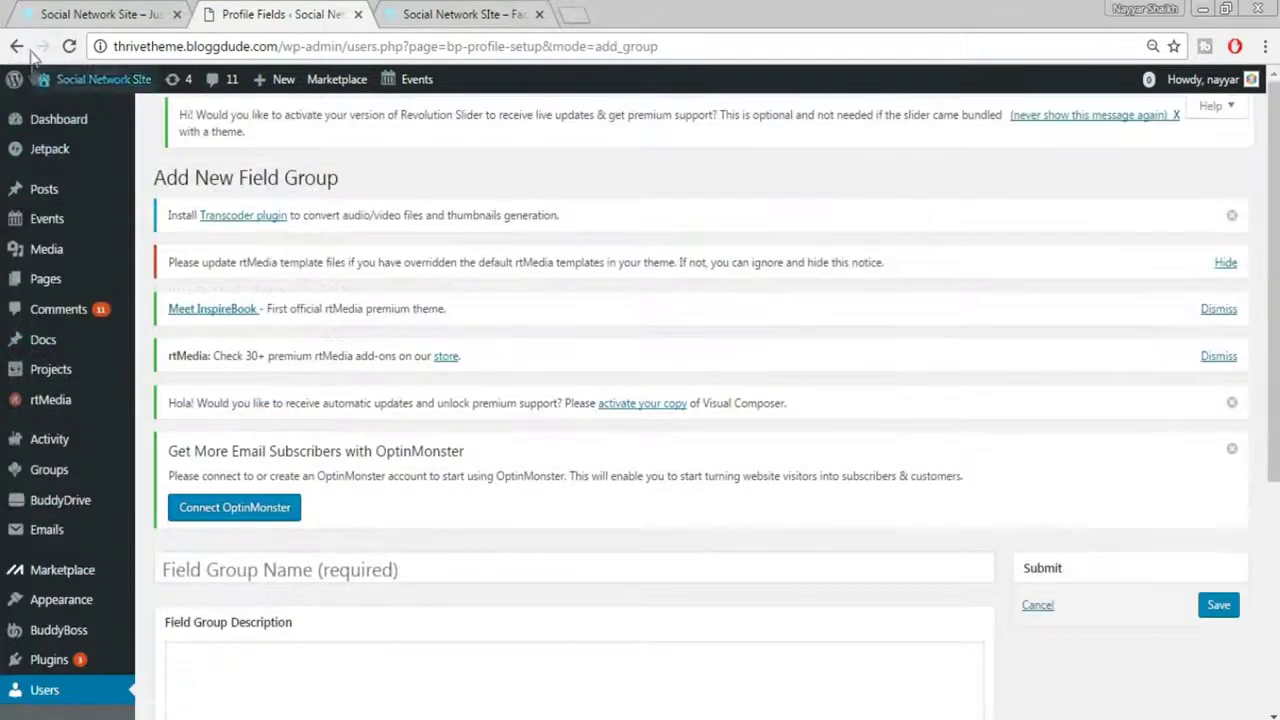
left_click(16, 46)
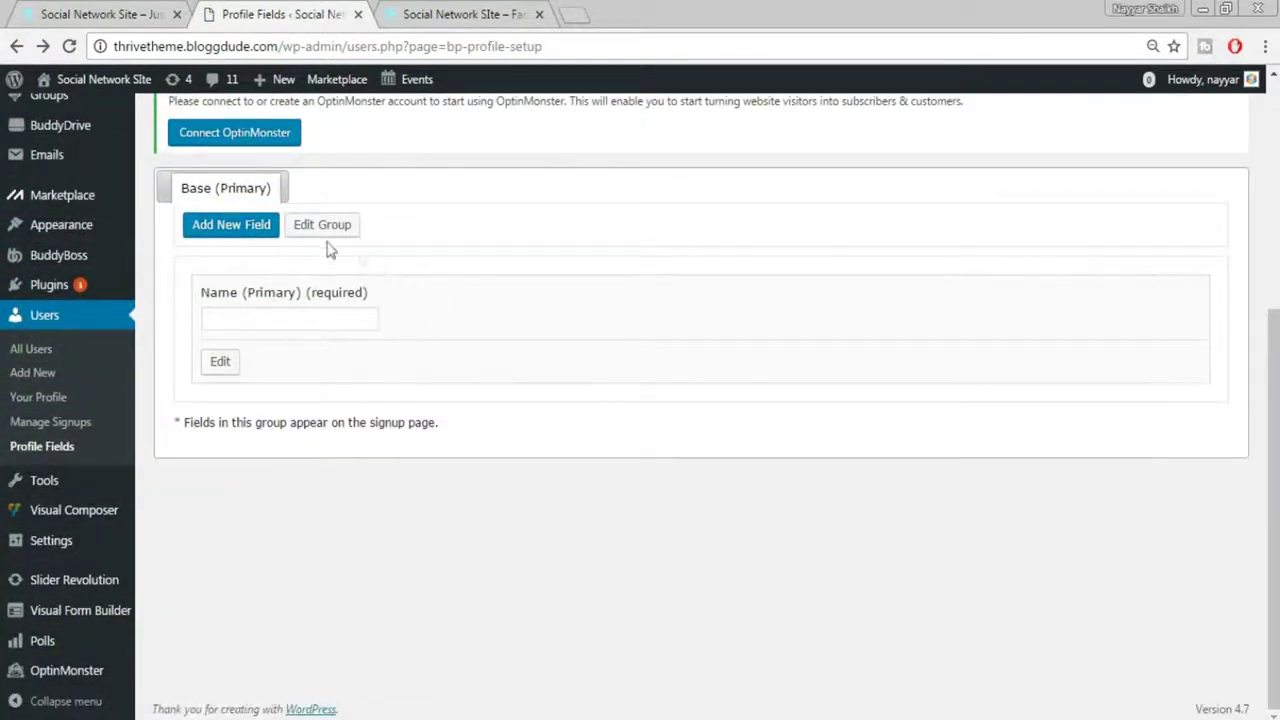
left_click(232, 226)
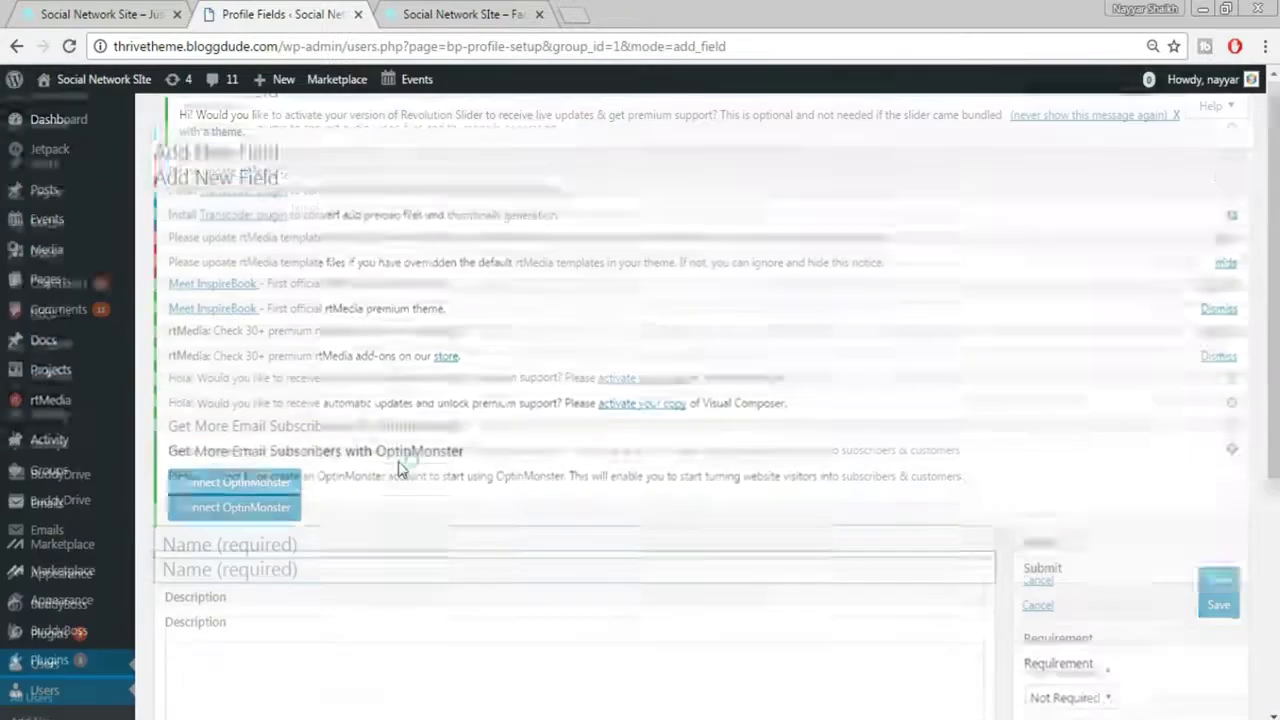
Name the field 'Date of Birth' with a description asking for the user's date of birth
left_click(322, 466)
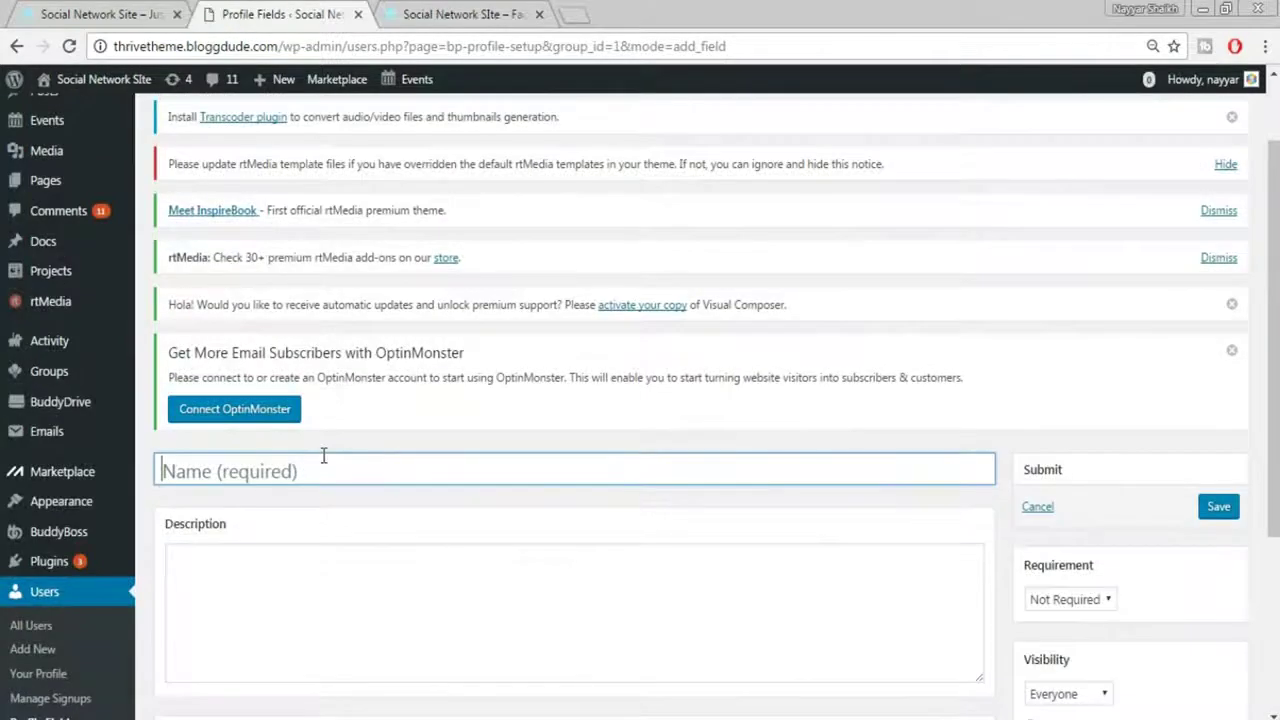
type("Date of Birth")
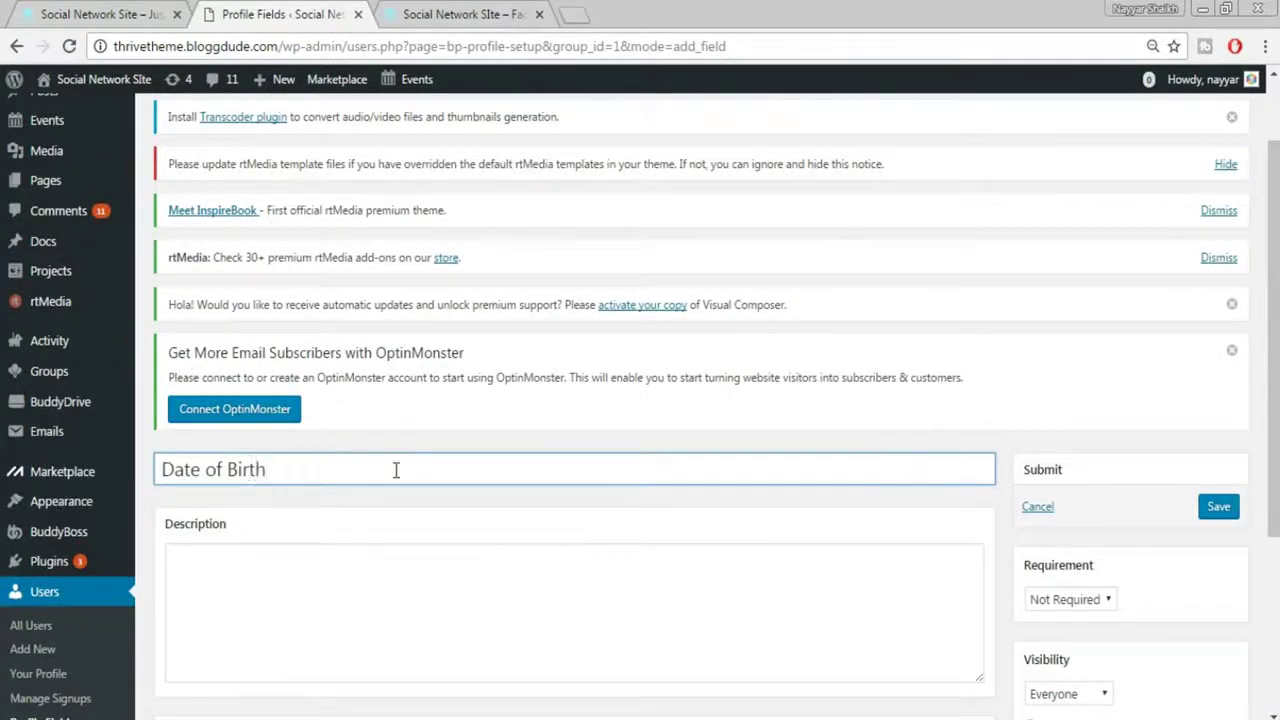
scroll(357, 557, "down", 2)
left_click(334, 457)
type("Please provide your date of birth.")
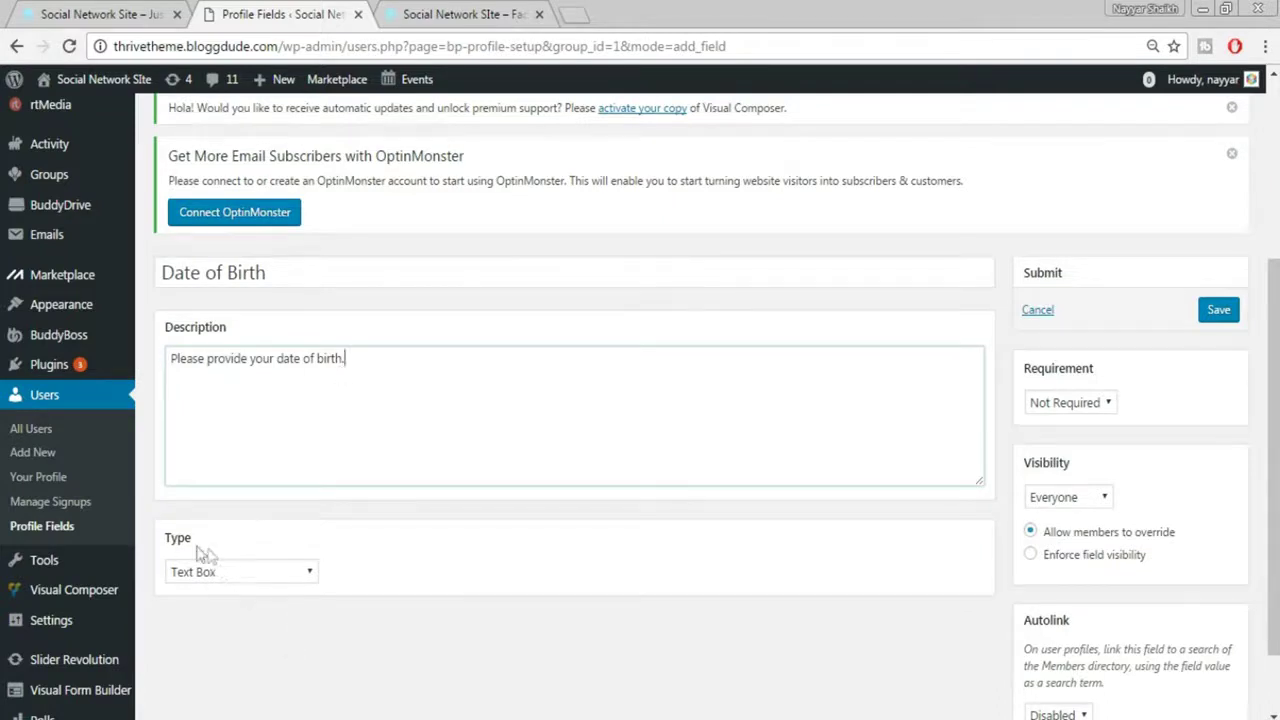
left_click_drag(170, 538, 192, 540)
Make the field a required Date Selector
left_click(238, 578)
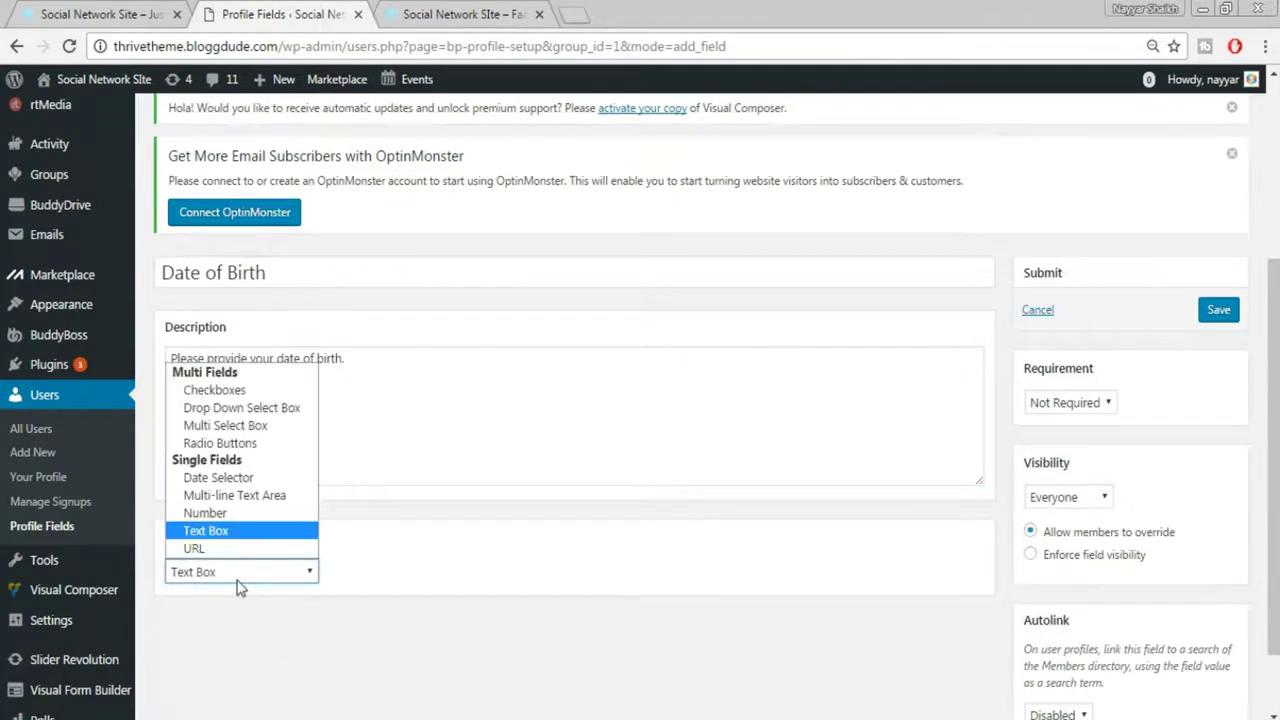
left_click(243, 480)
scroll(486, 528, "down", 2)
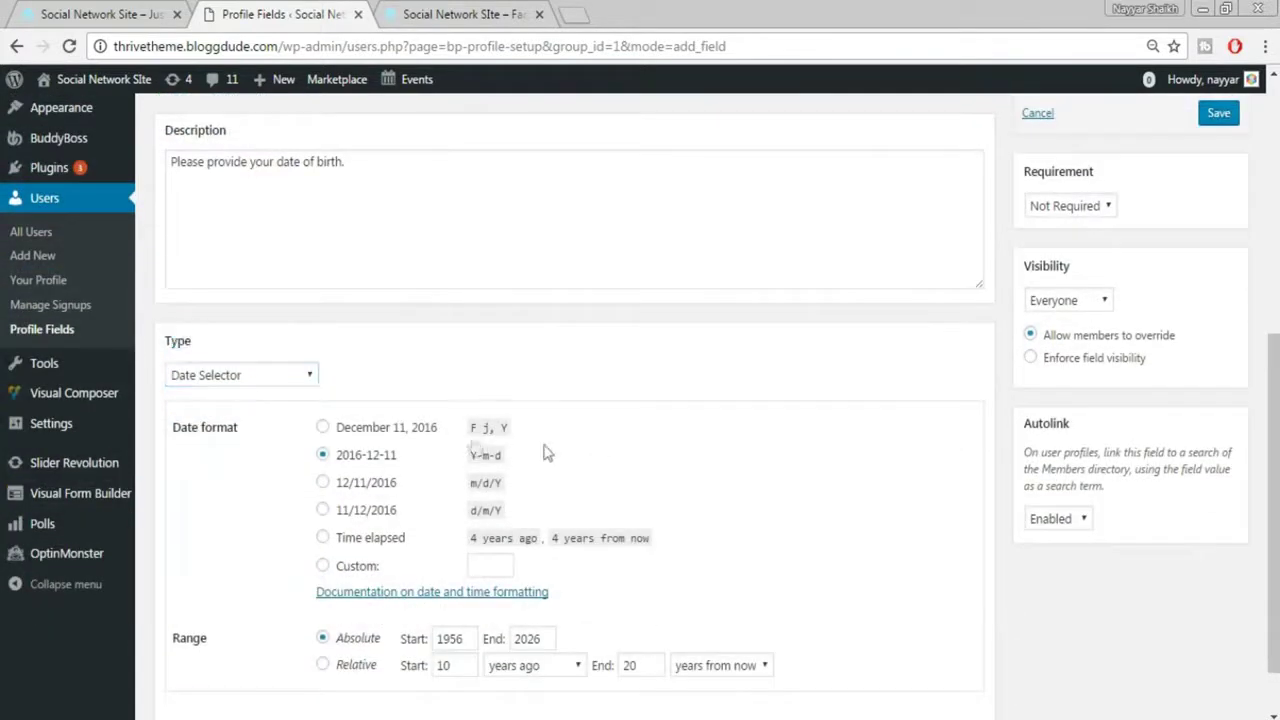
scroll(398, 487, "down", 2)
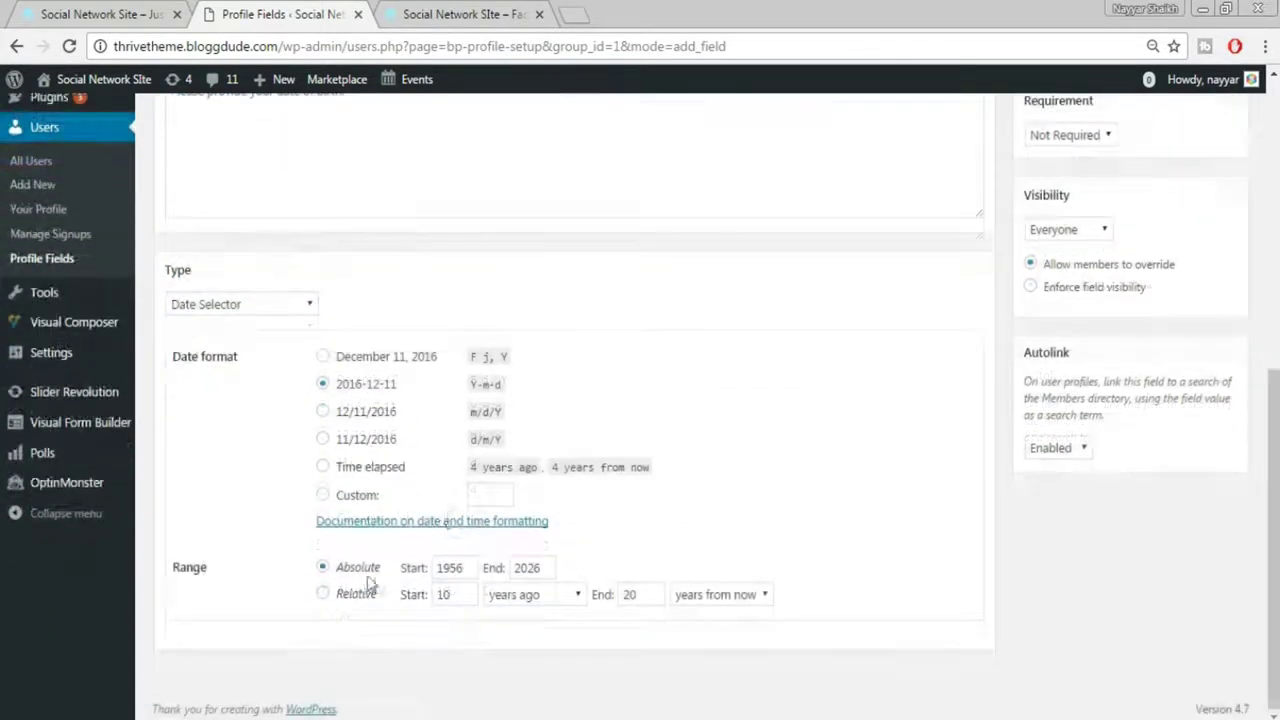
scroll(565, 560, "up", 1)
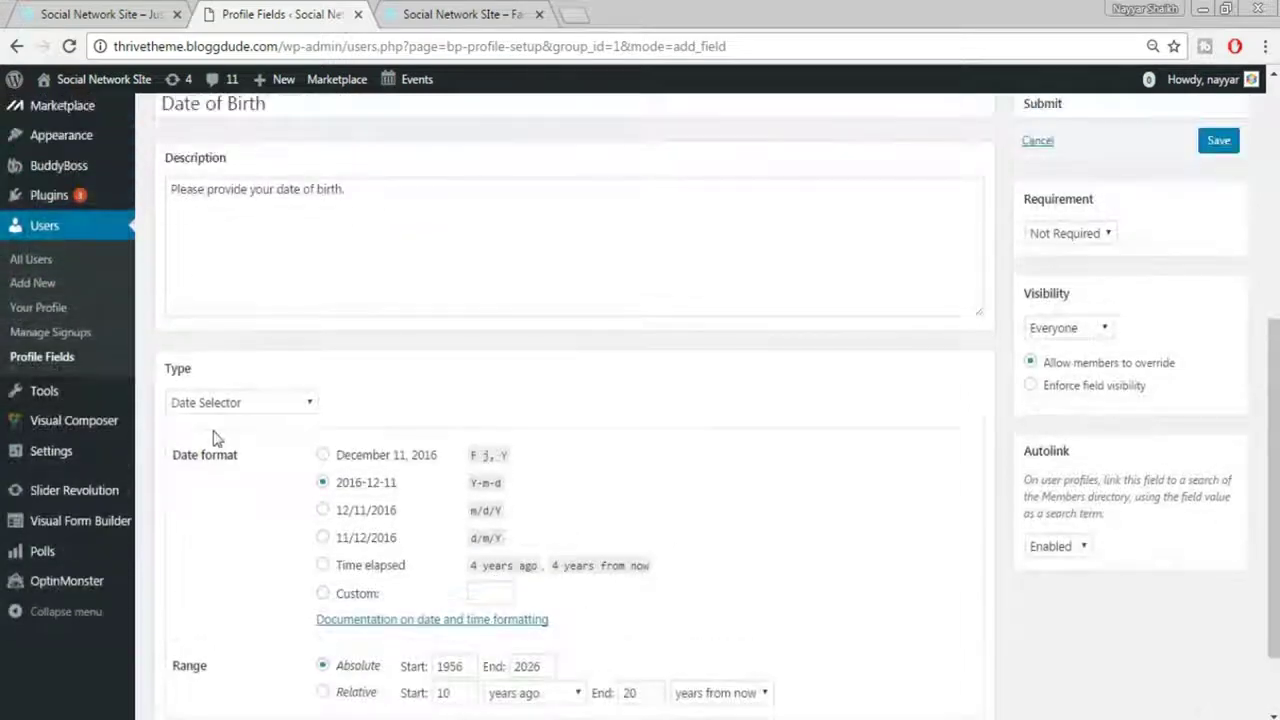
scroll(250, 480, "up", 2)
left_click(1080, 432)
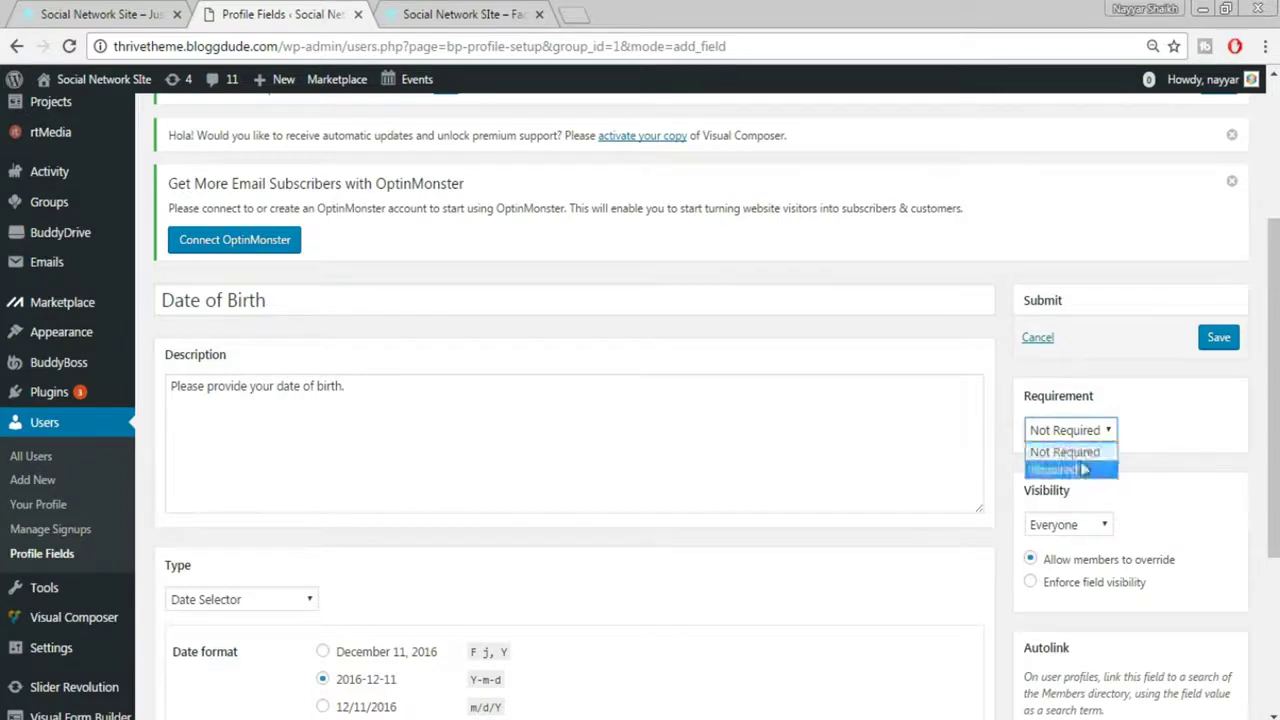
left_click(1086, 469)
Keep visibility at Everyone and save the Date of Birth field
scroll(1237, 508, "down", 2)
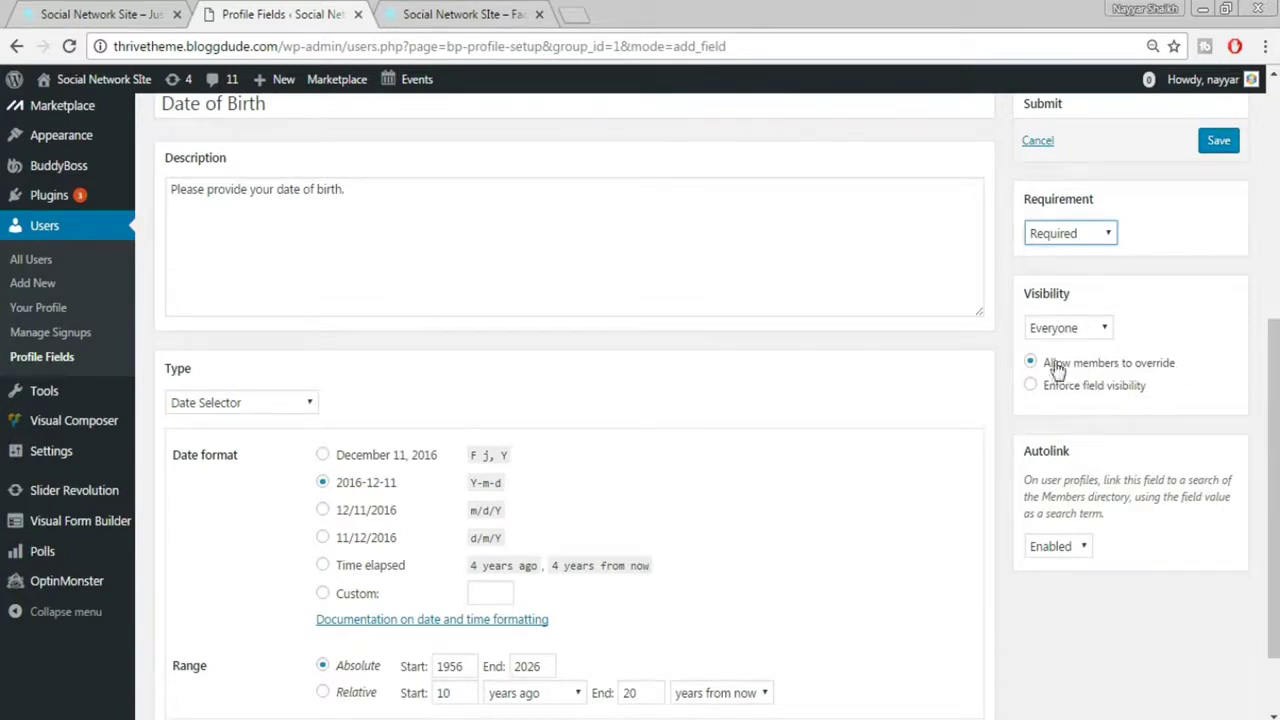
left_click(1067, 328)
left_click(1067, 327)
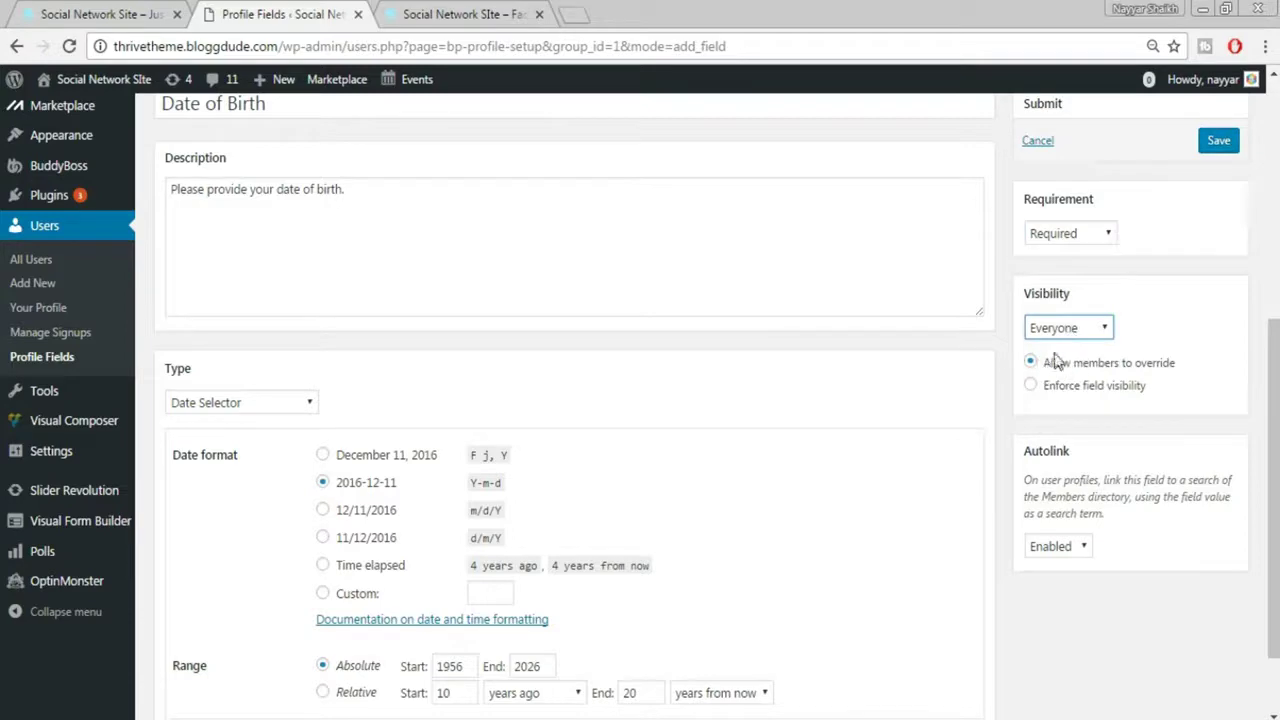
left_click(1064, 330)
left_click(1070, 328)
scroll(1150, 500, "down", 1)
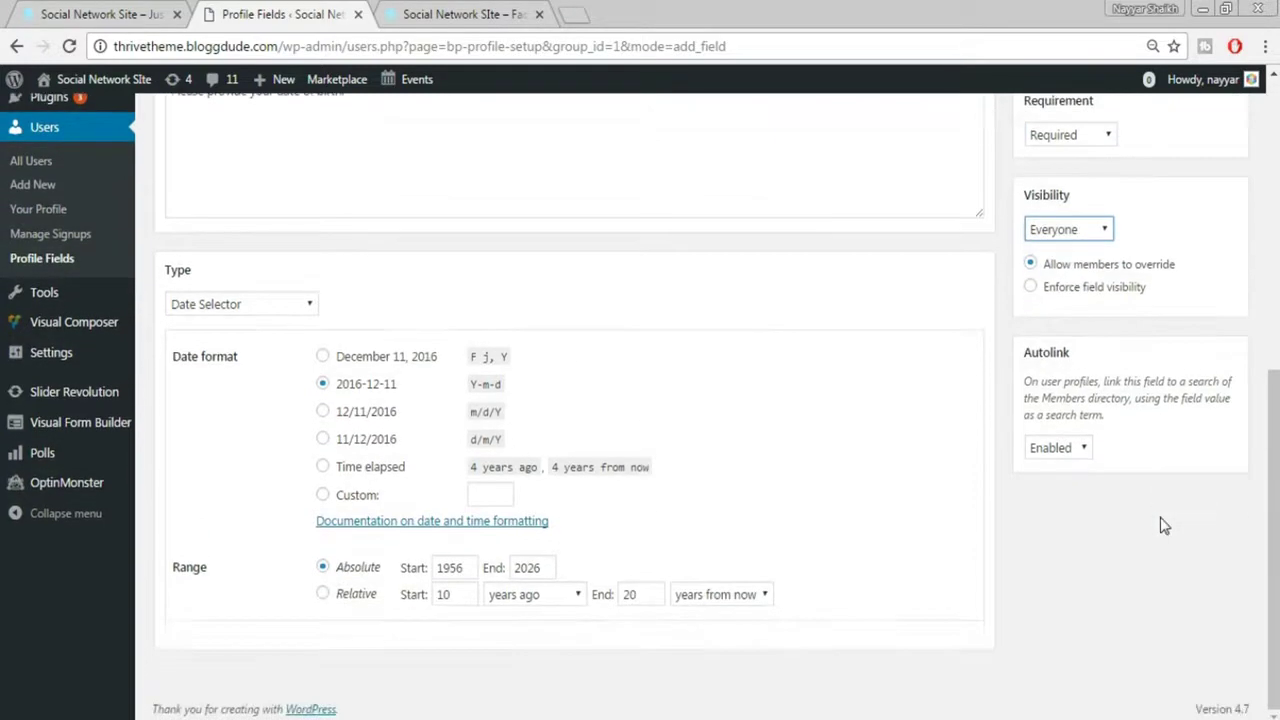
scroll(1180, 560, "up", 5)
left_click(1220, 612)
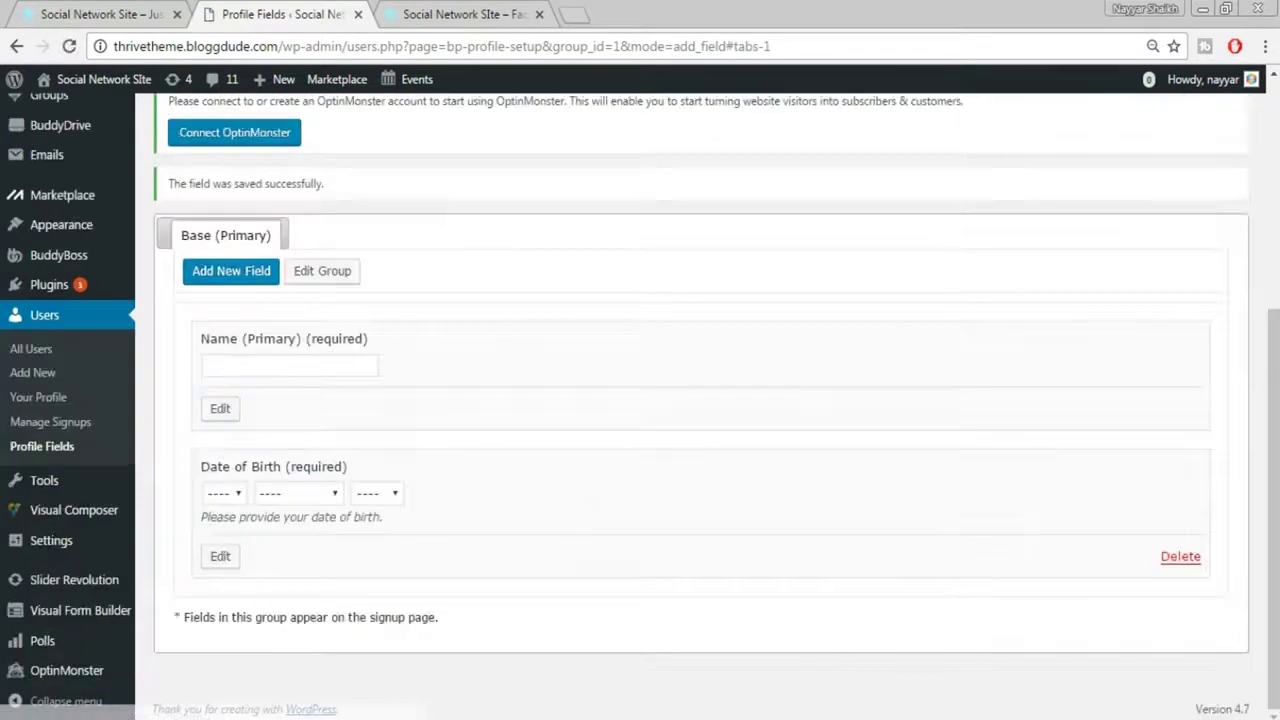
Reload the sign-up page and register an account with a name and birth date 7 June 1994
key("alt+Tab")
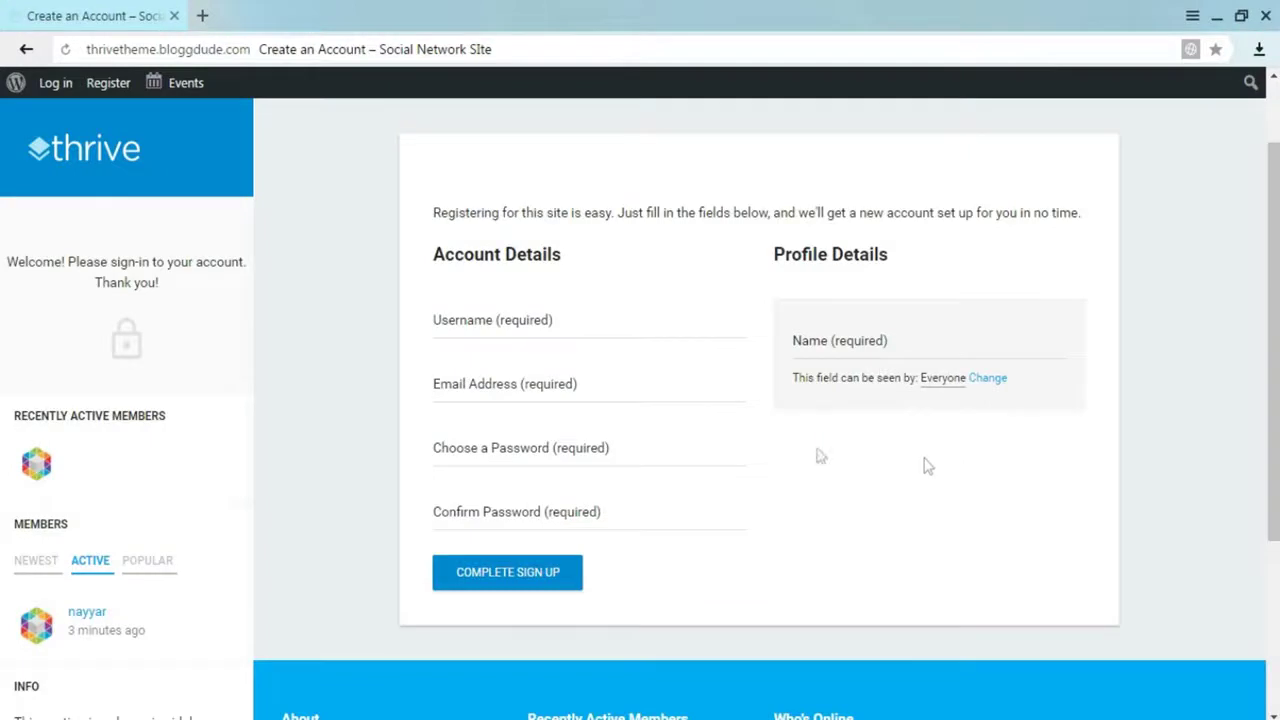
left_click(64, 49)
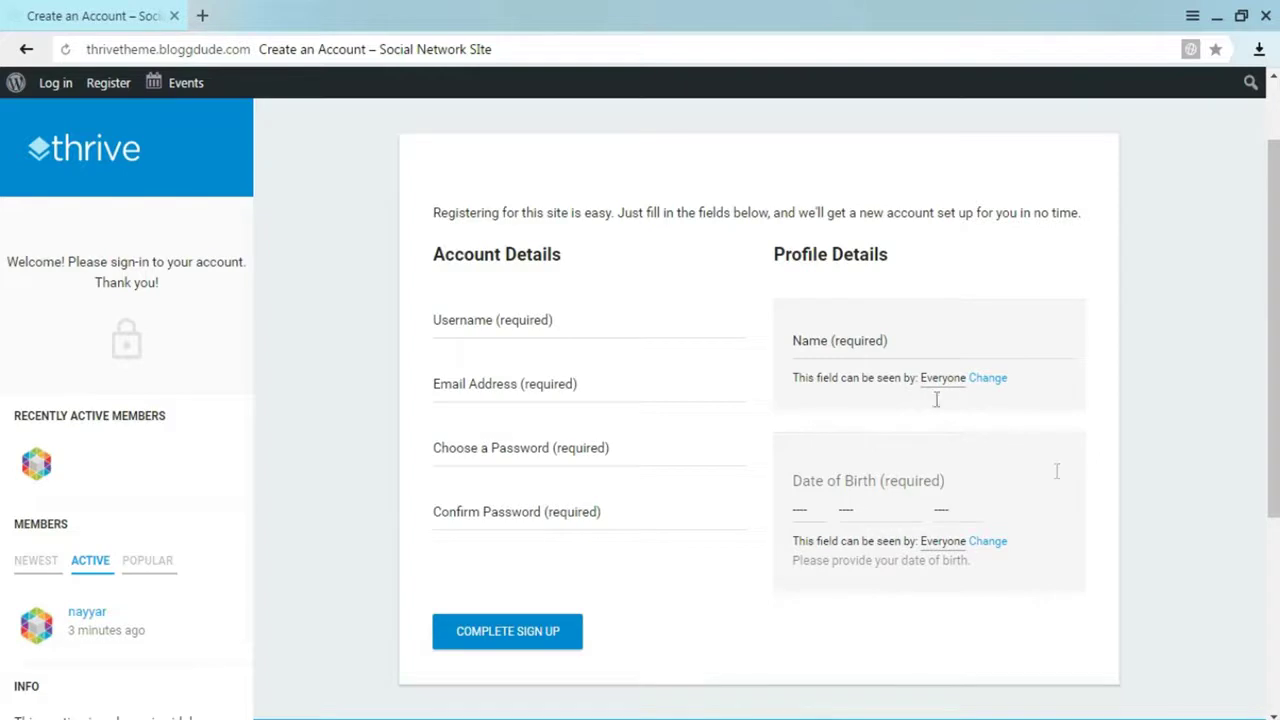
left_click(586, 314)
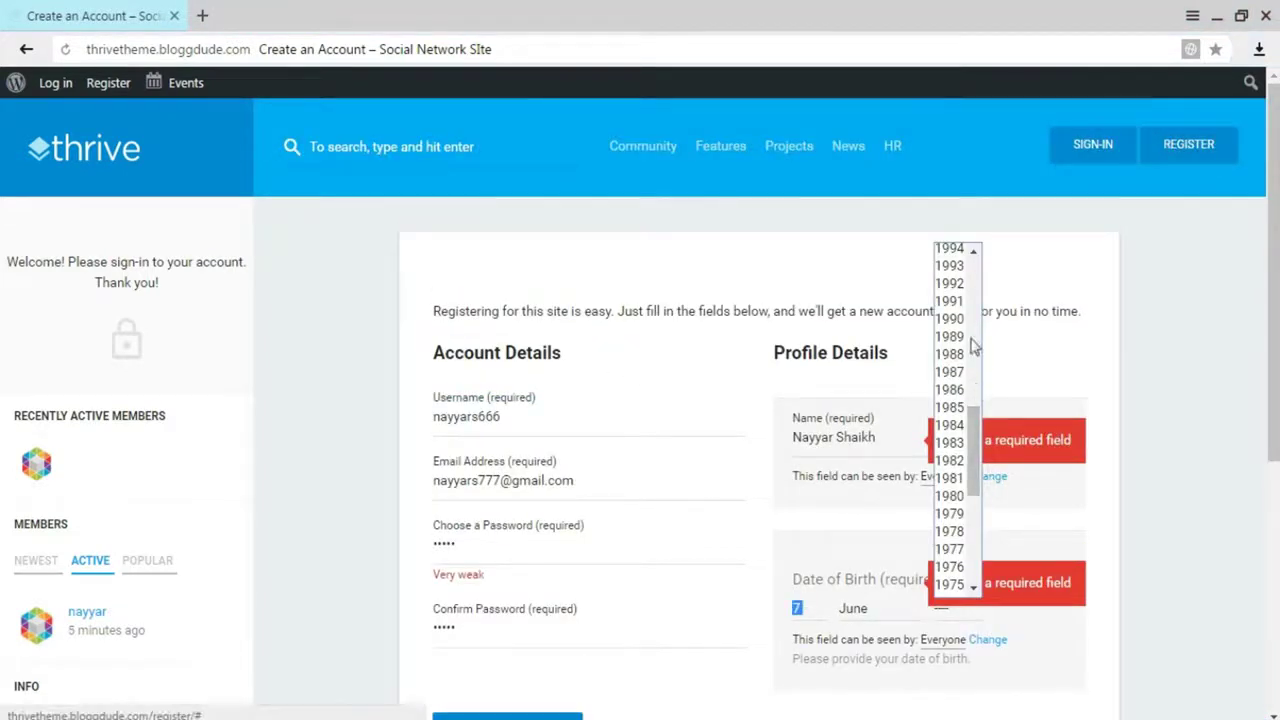
left_click(950, 252)
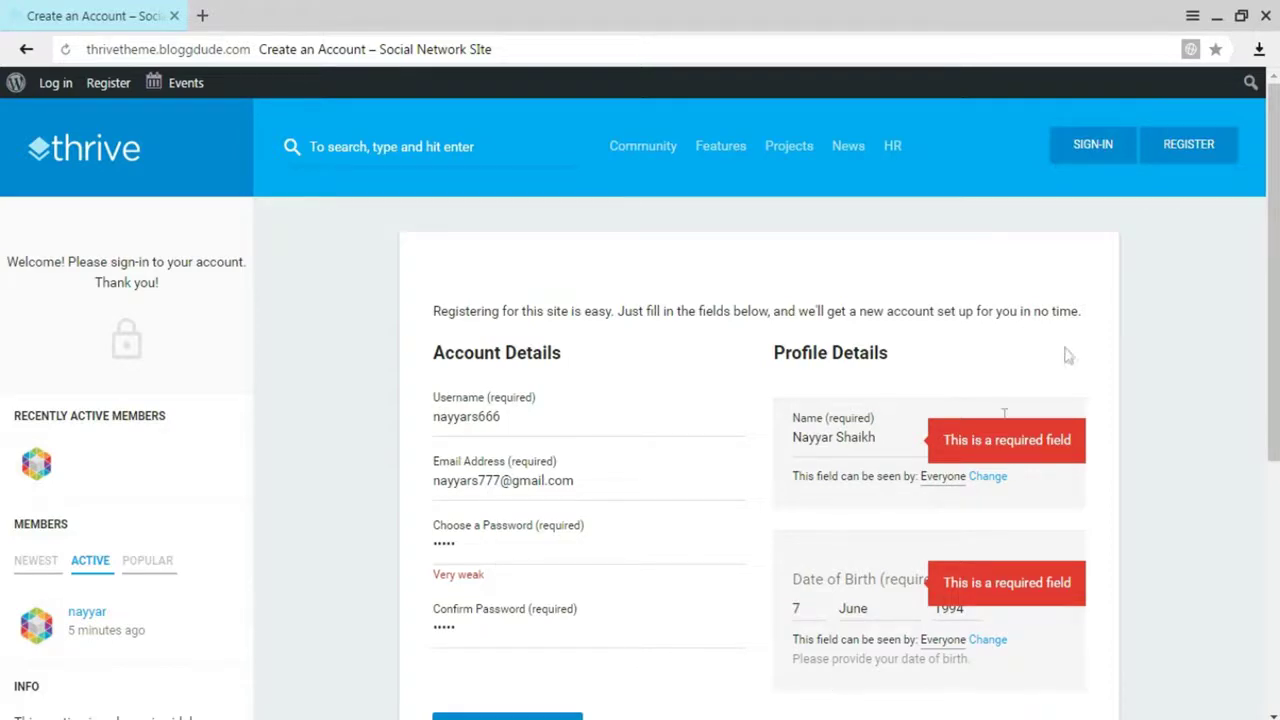
scroll(1272, 262, "down", 2)
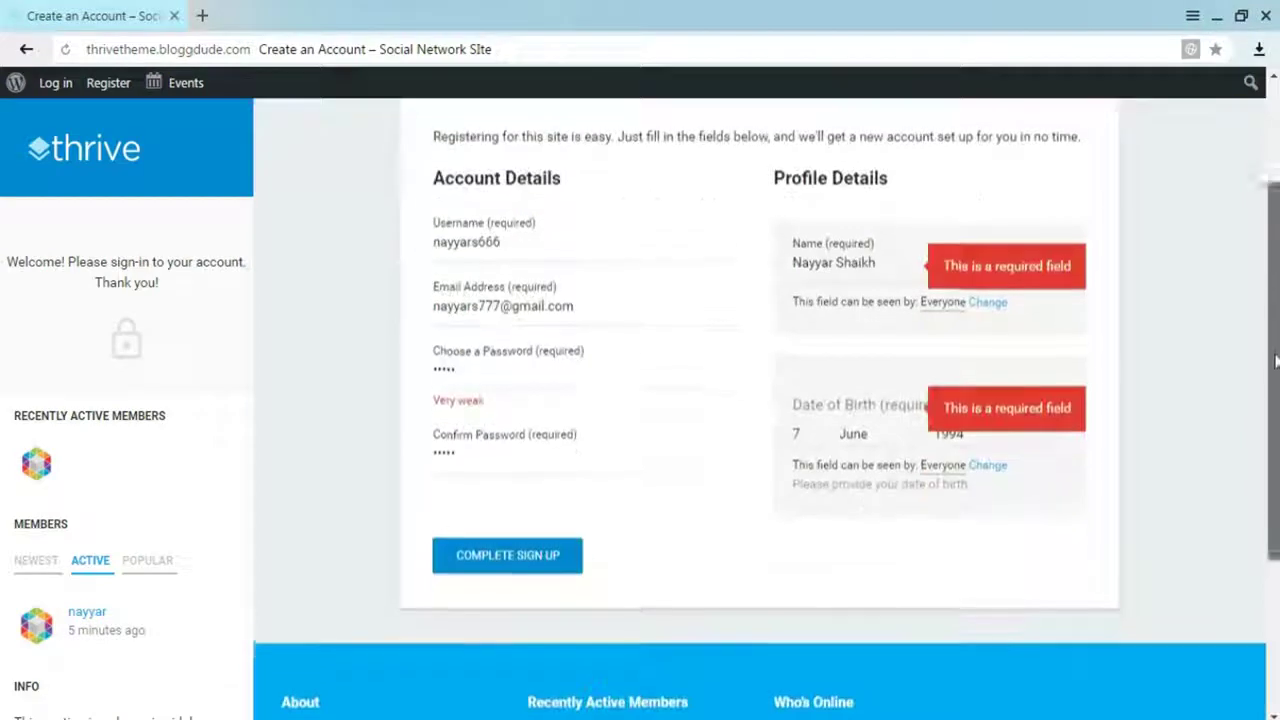
left_click(502, 563)
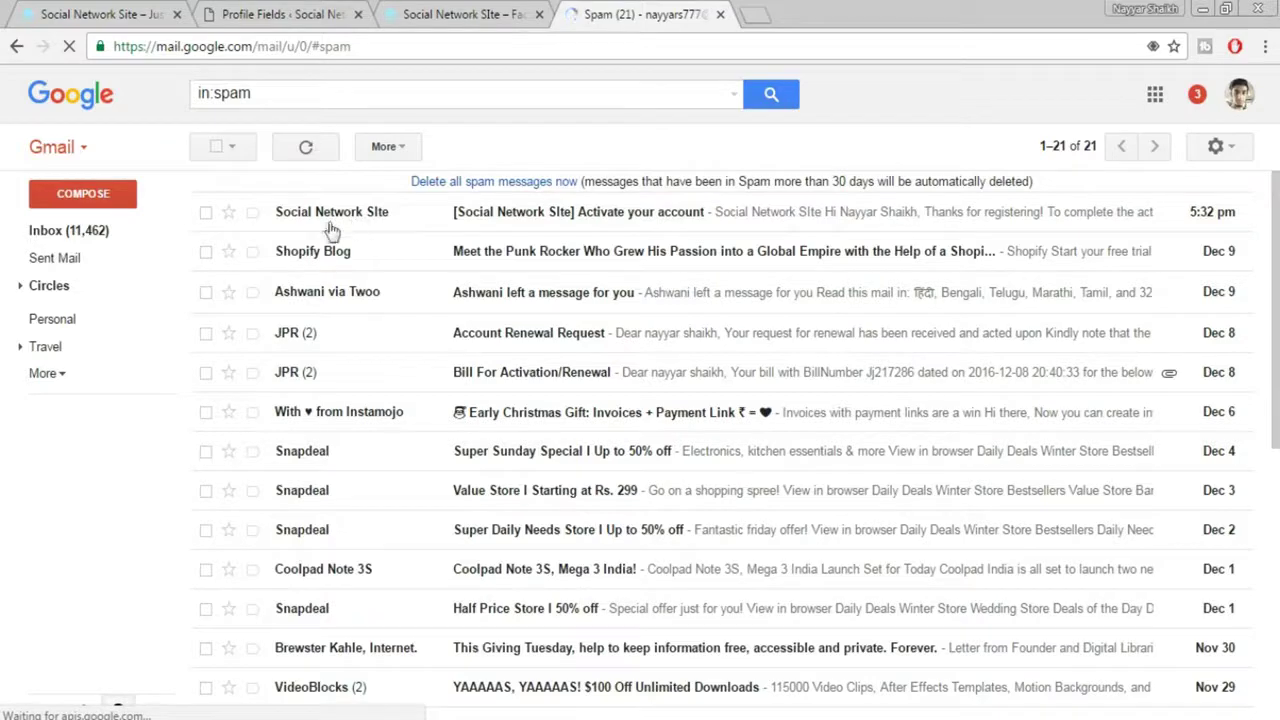
Open the Activate your account email in Spam and try its activation link
left_click(565, 216)
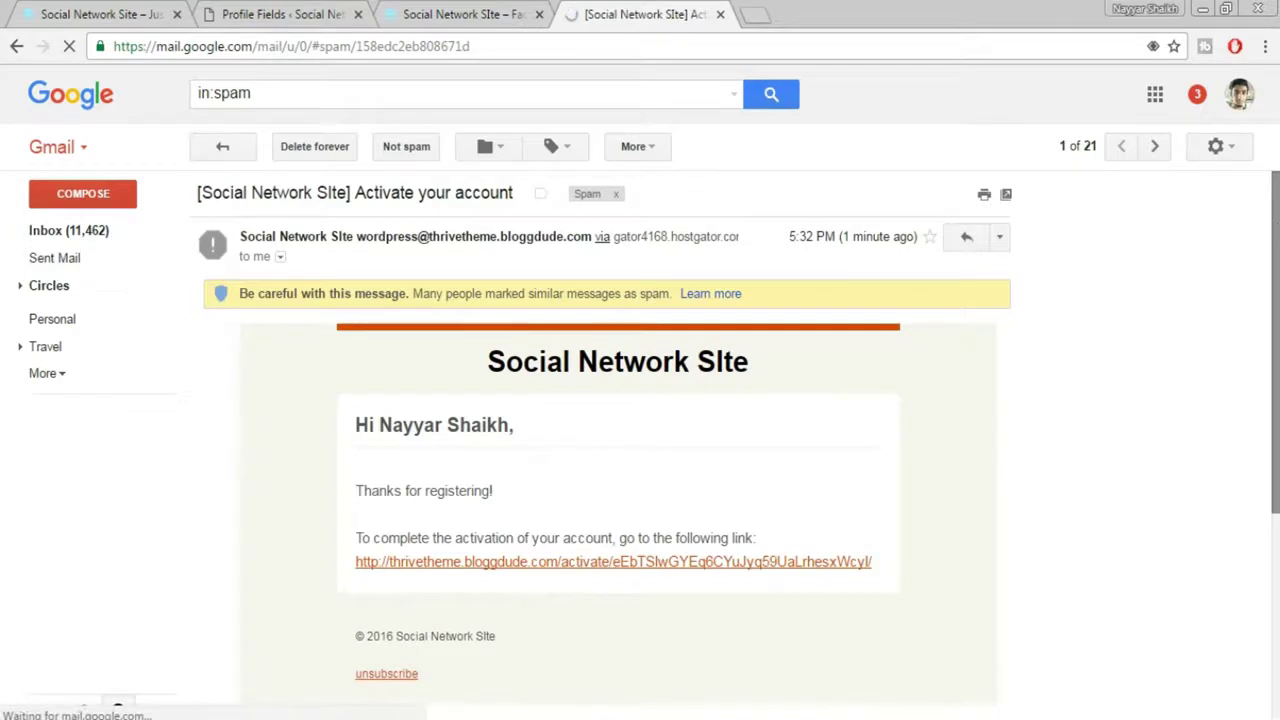
scroll(811, 429, "down", 2)
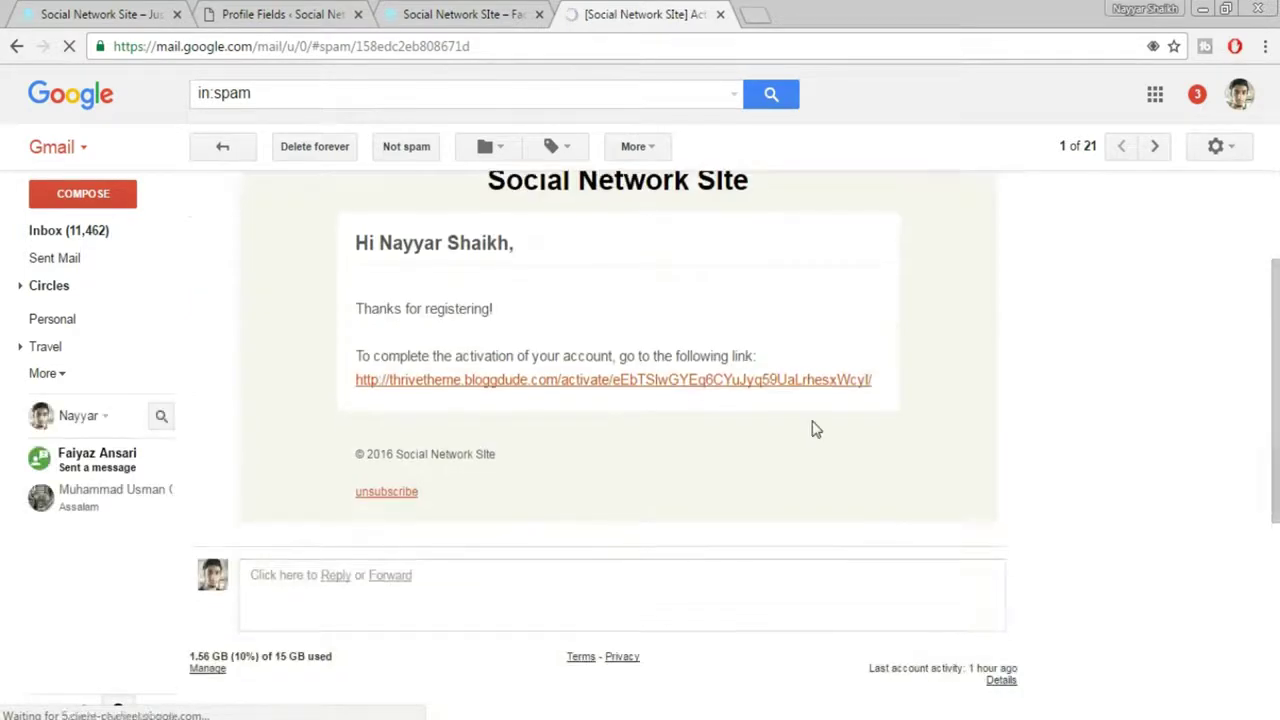
left_click(712, 387)
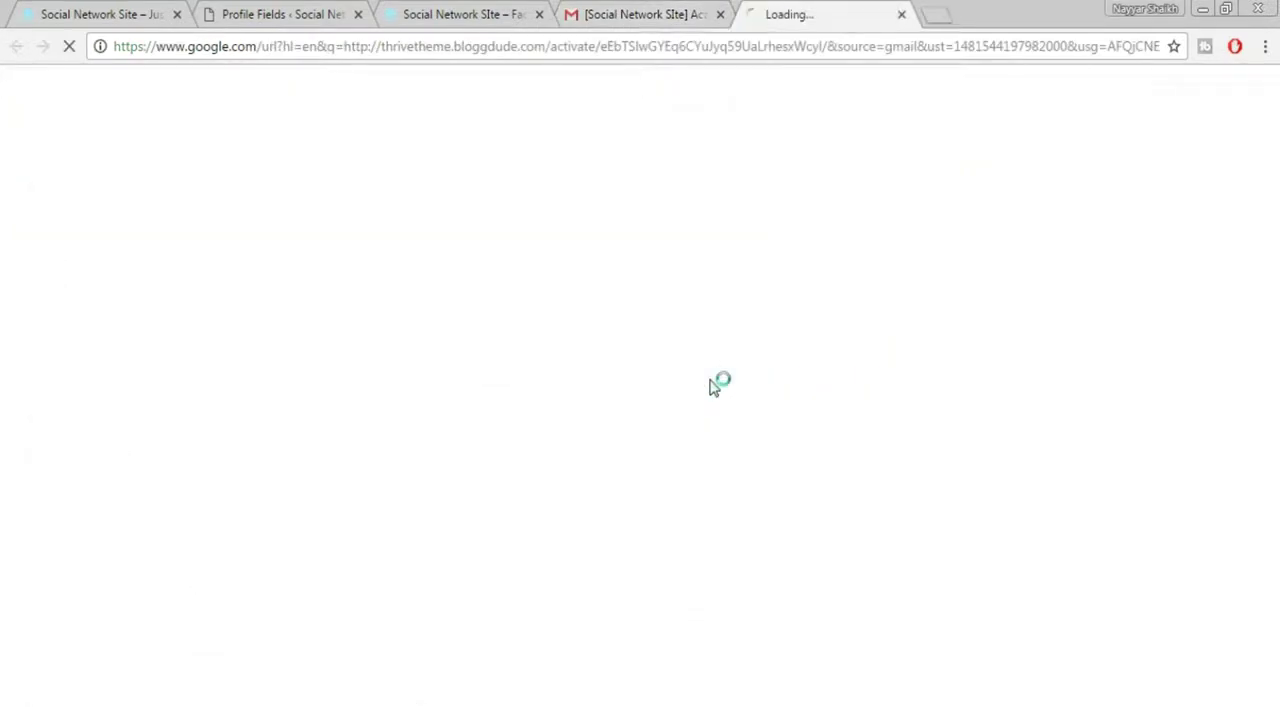
left_click(900, 16)
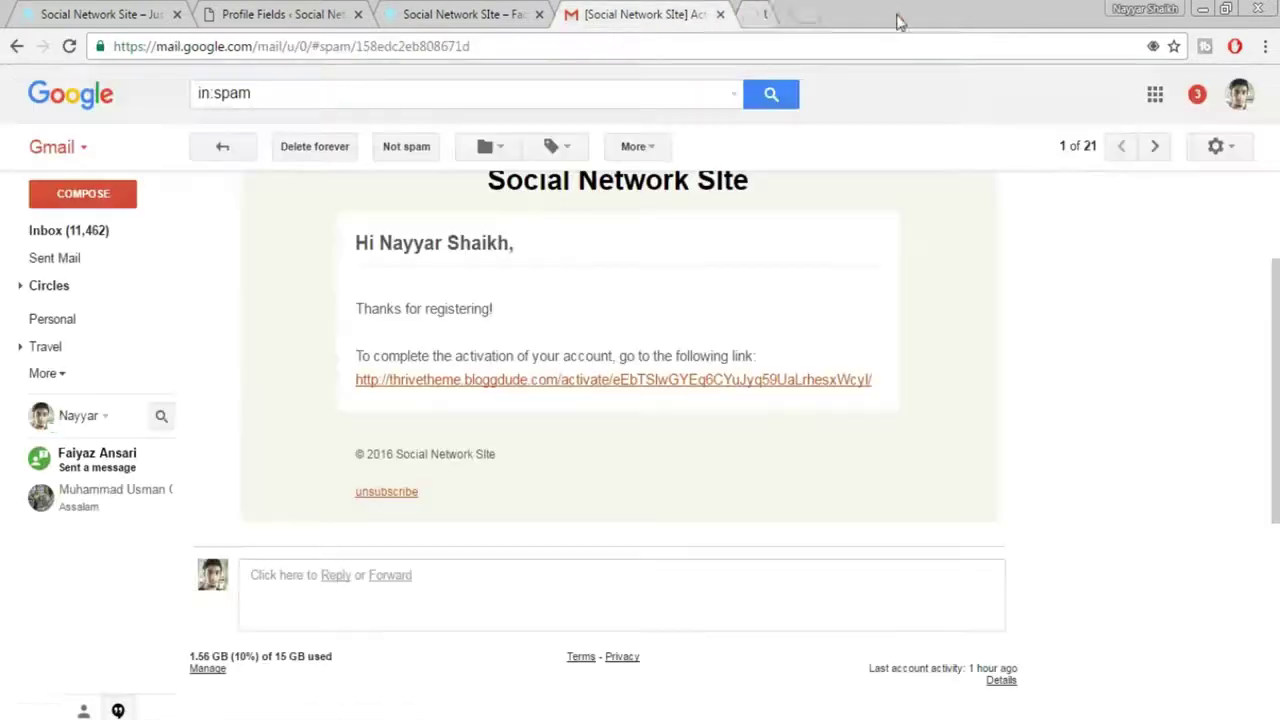
Copy the activation link address and load it in a new tab to activate the account
right_click(659, 388)
left_click(714, 502)
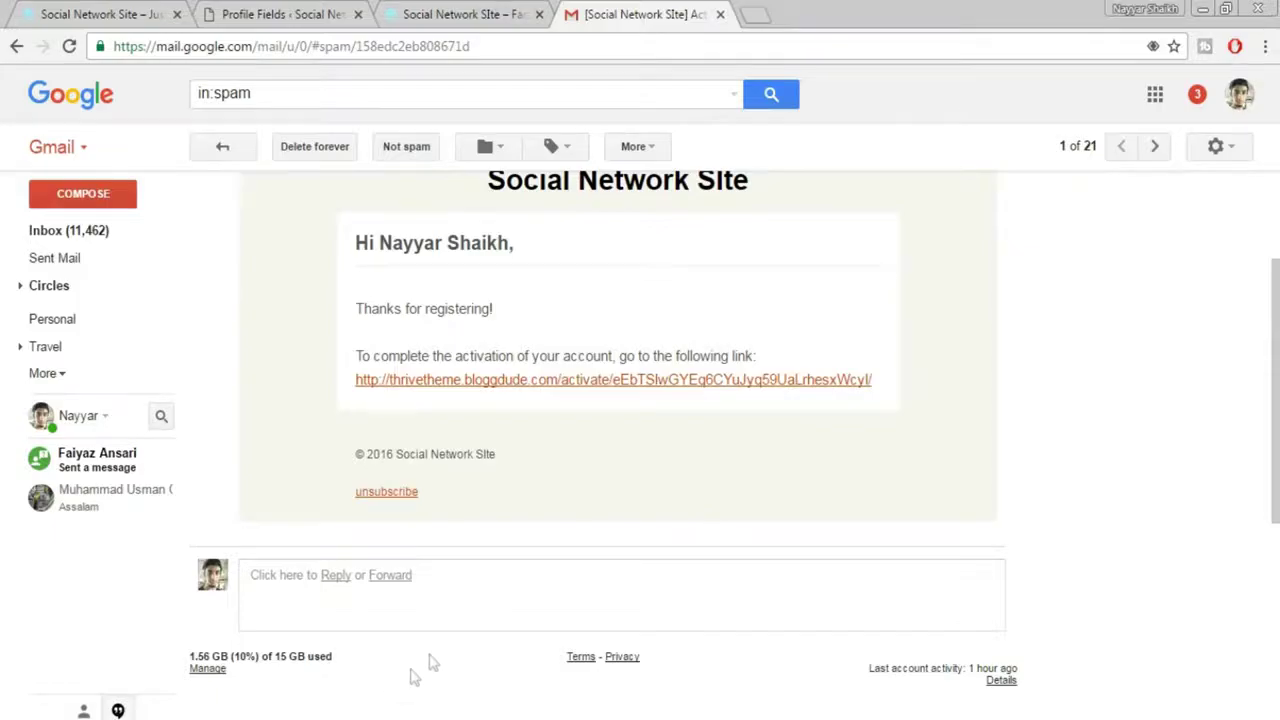
key("alt+Tab")
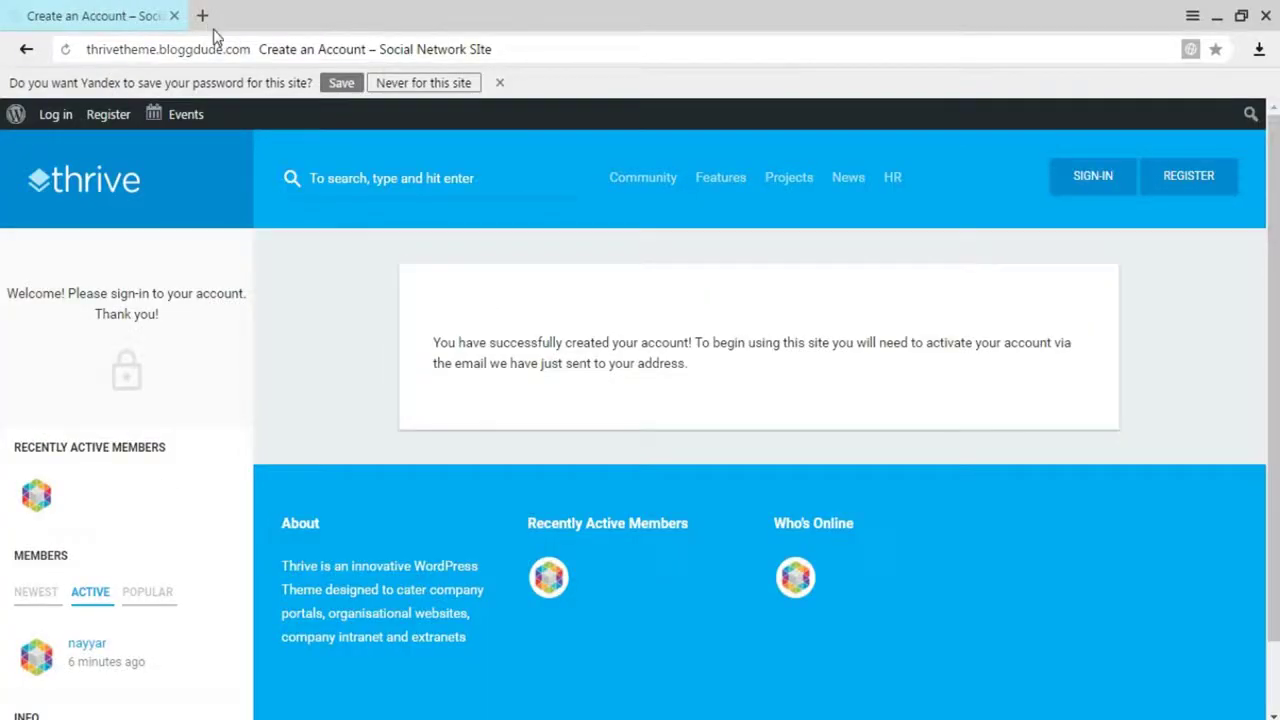
left_click(202, 16)
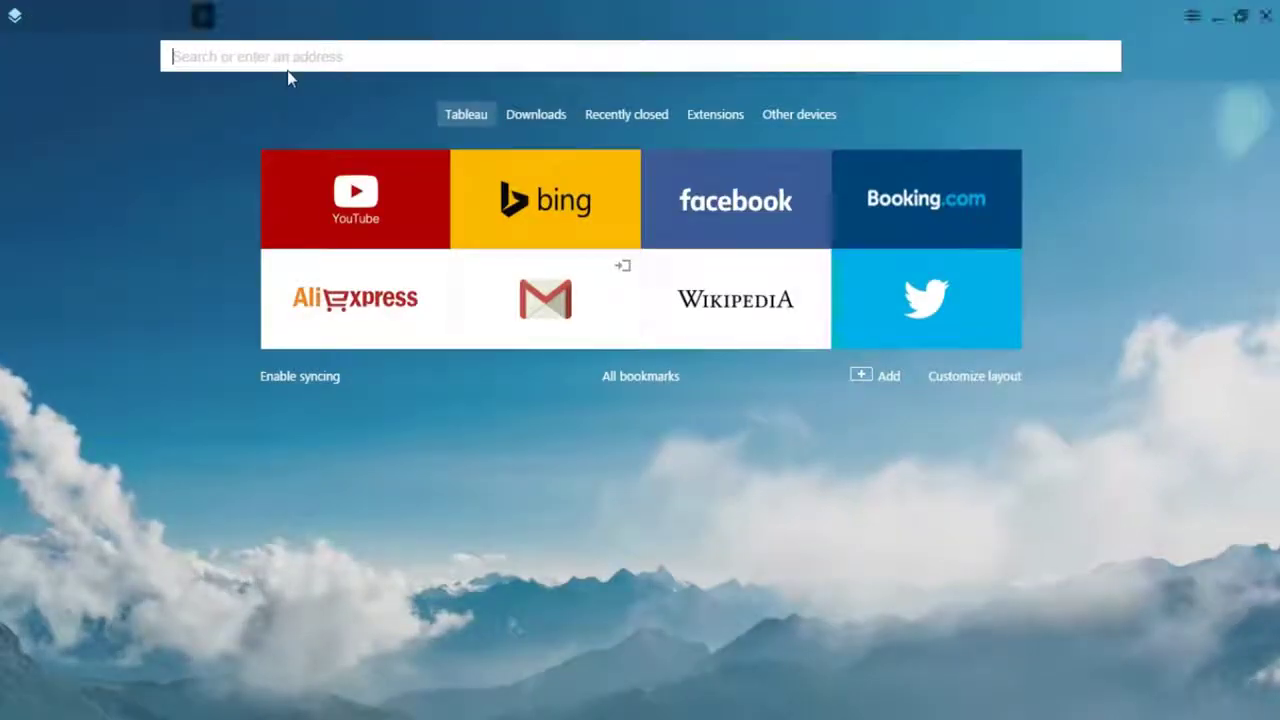
key("ctrl+v")
key("Return")
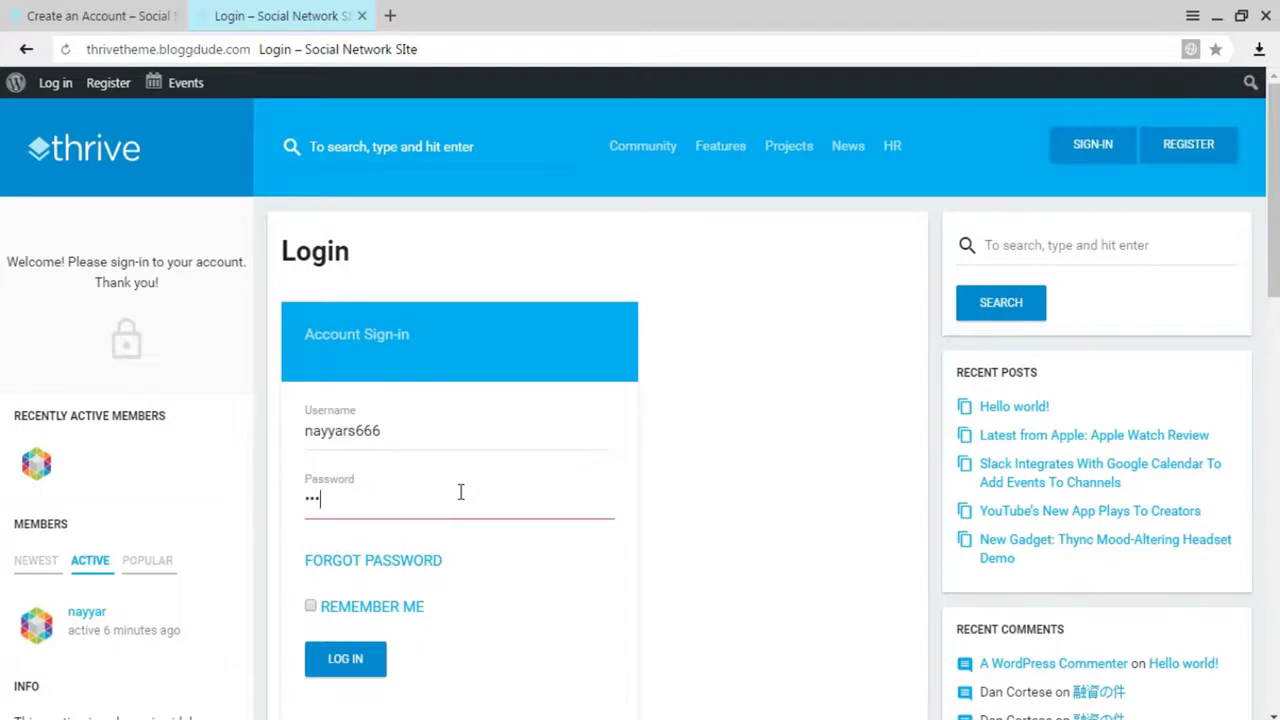
Log in with the new account and dismiss the Yandex save-password bar
left_click(364, 661)
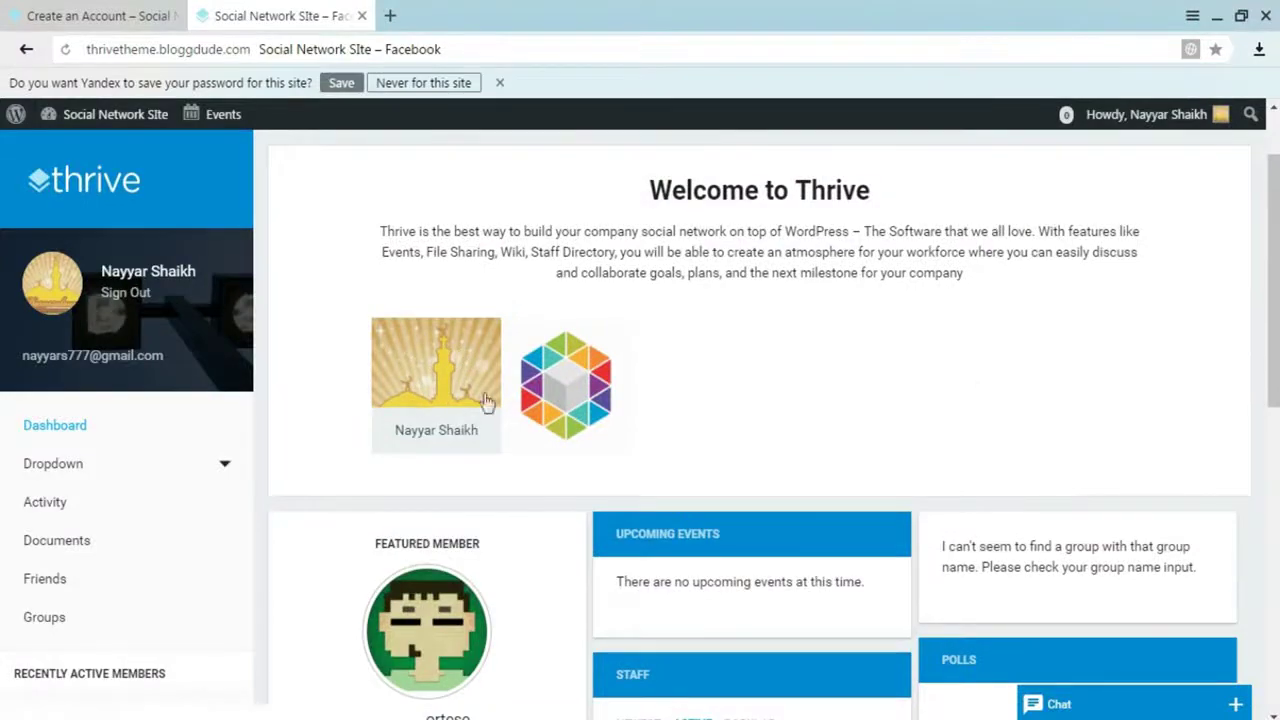
scroll(1240, 380, "down", 5)
scroll(1214, 457, "up", 3)
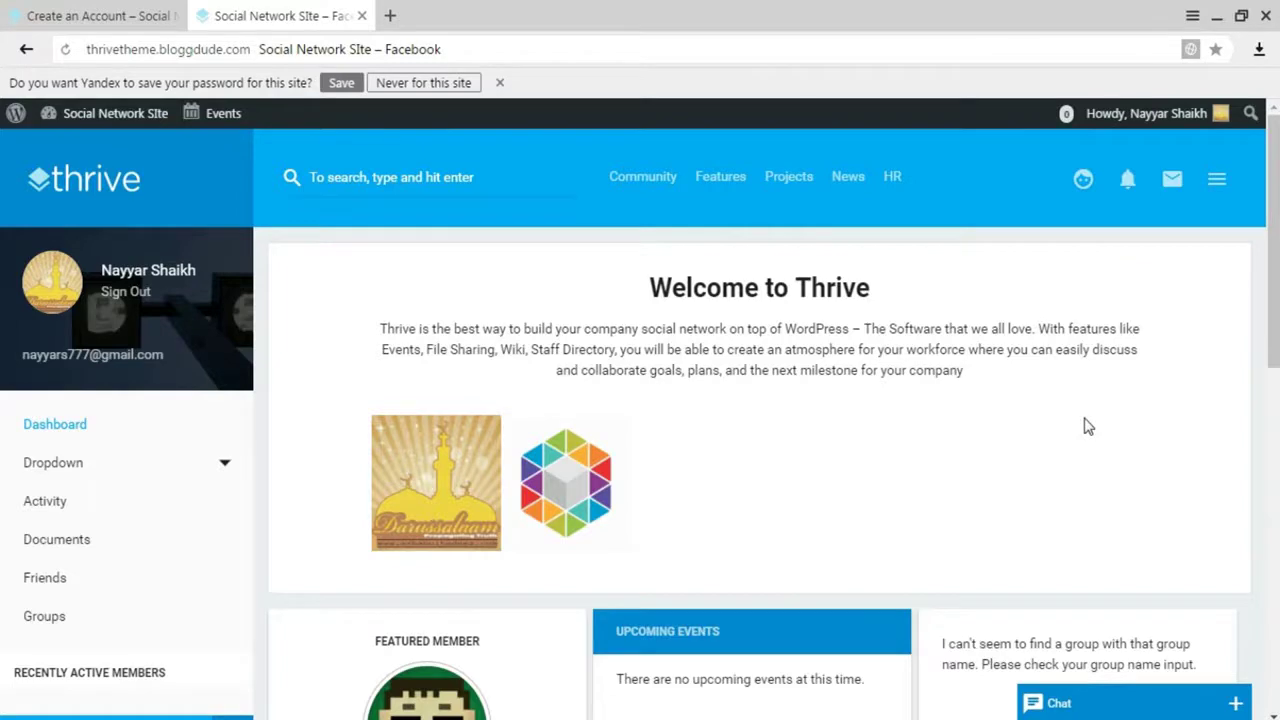
left_click(501, 83)
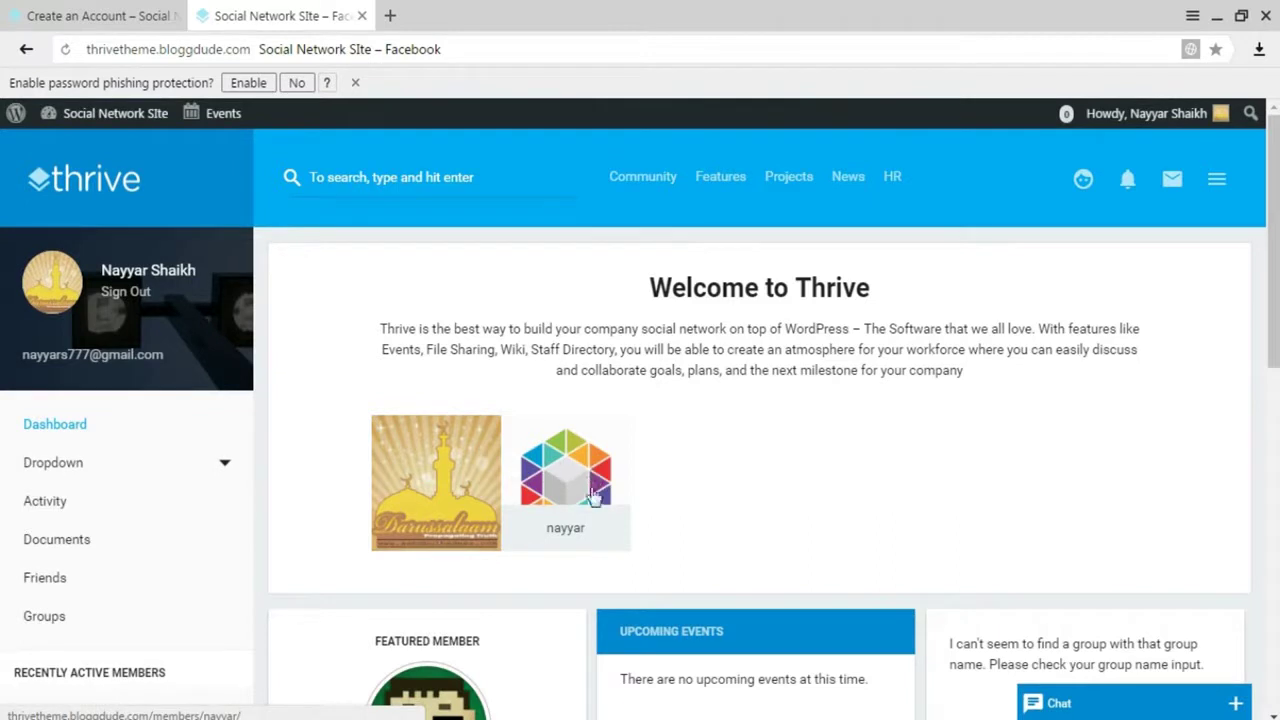
left_click(566, 486)
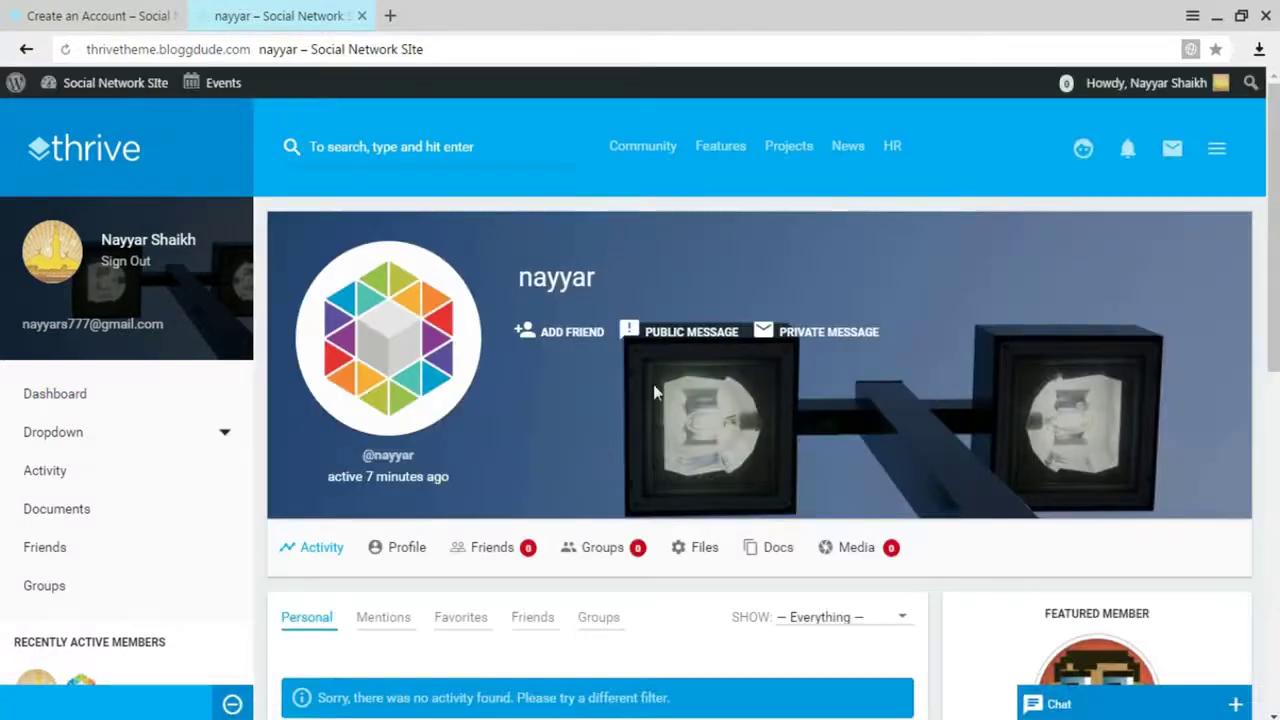
scroll(829, 351, "down", 6)
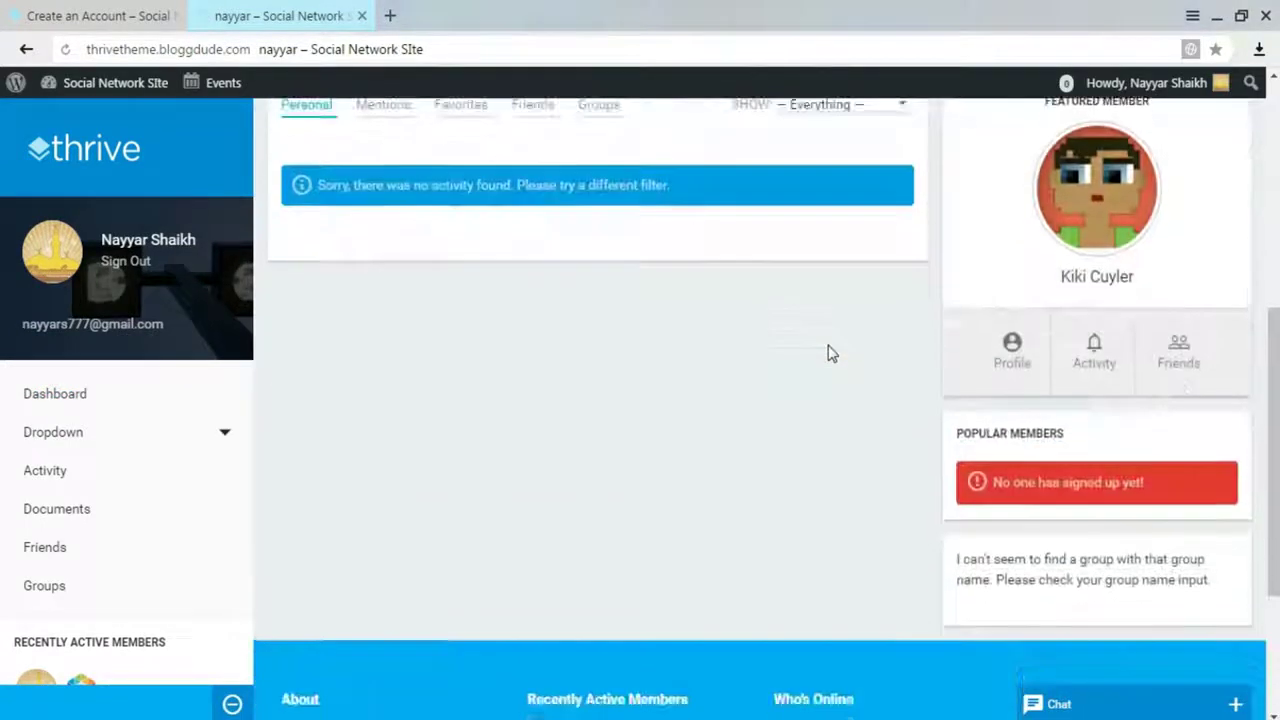
scroll(832, 362, "up", 6)
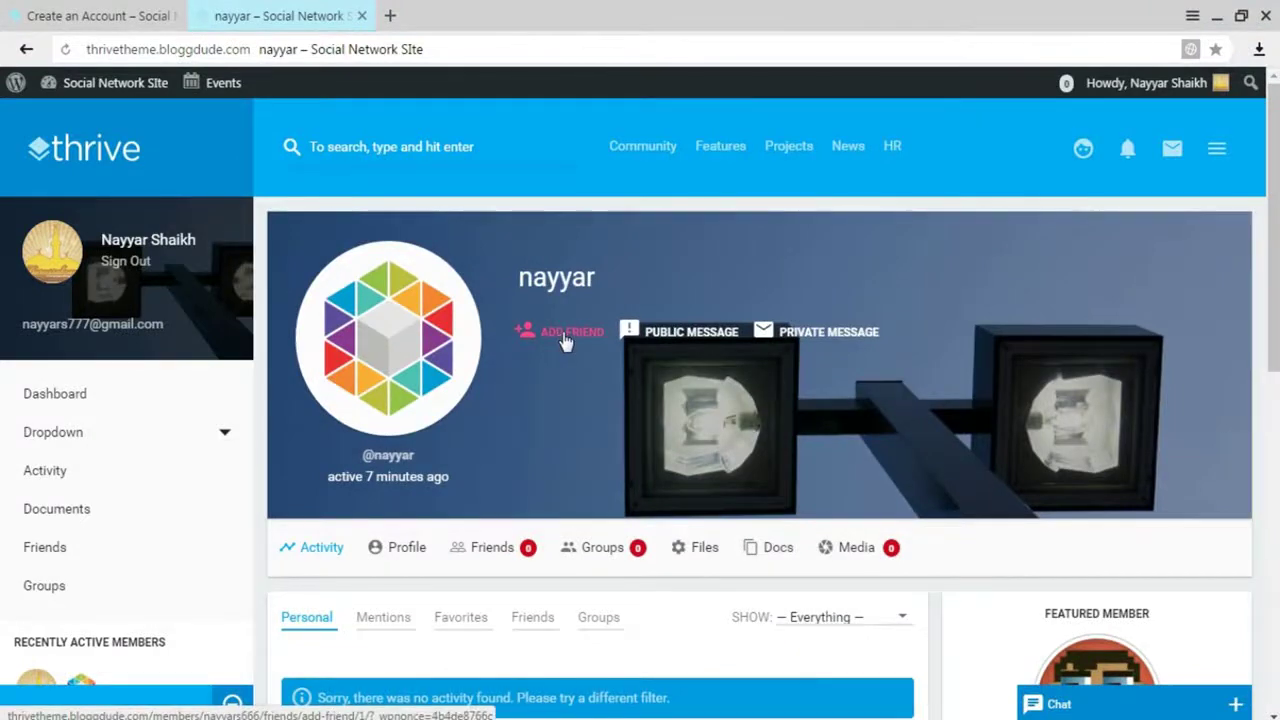
left_click(565, 338)
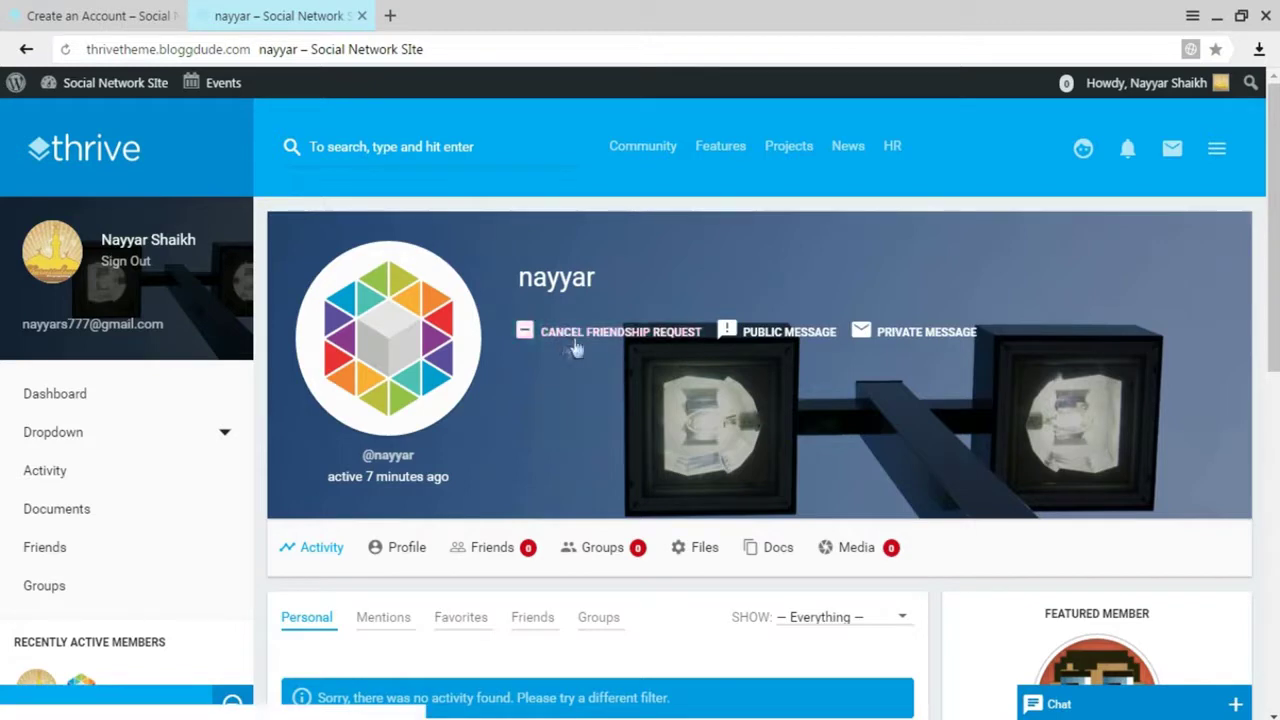
left_click(795, 335)
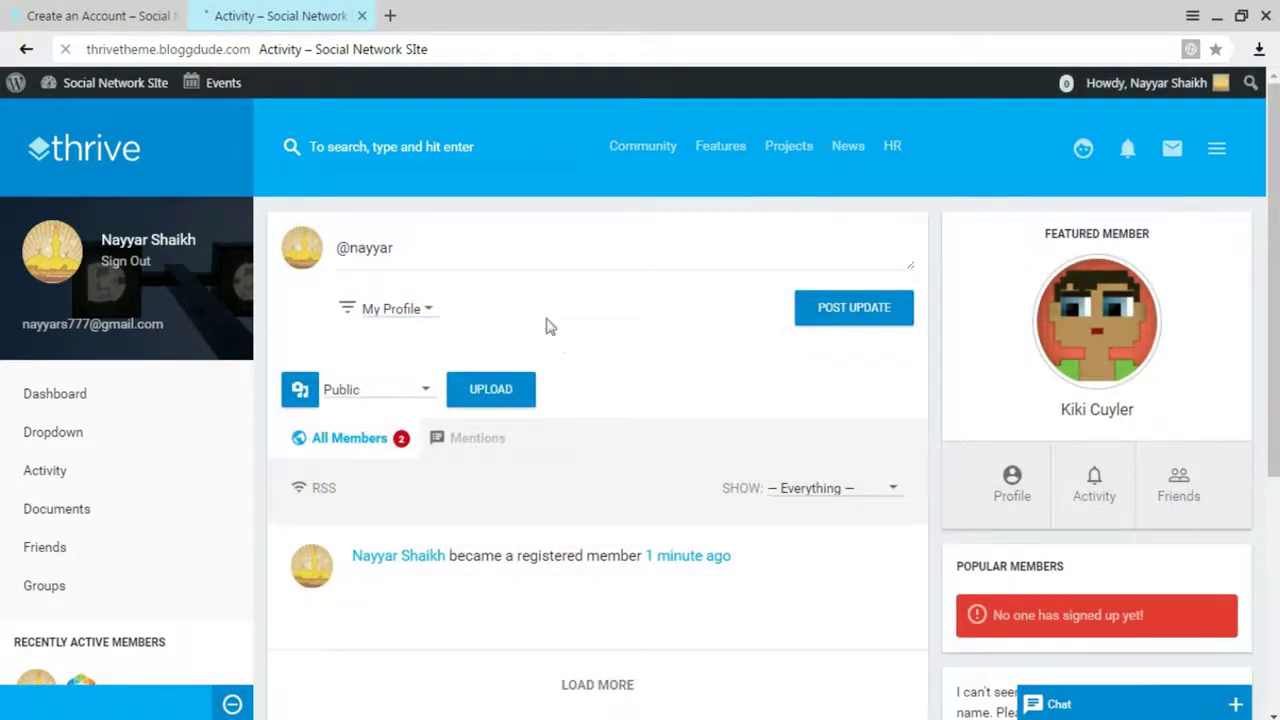
left_click_drag(347, 247, 415, 246)
left_click(420, 245)
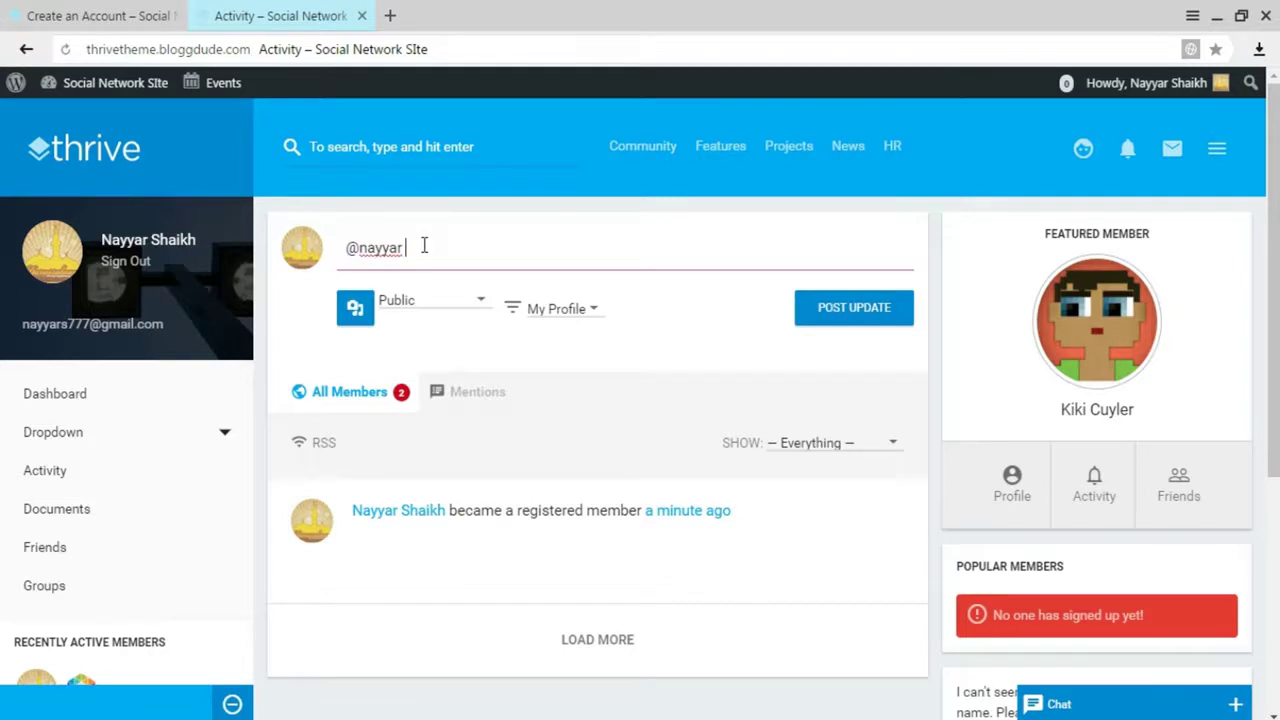
left_click_drag(345, 248, 358, 249)
left_click(358, 248)
left_click_drag(417, 248, 360, 252)
left_click(470, 251)
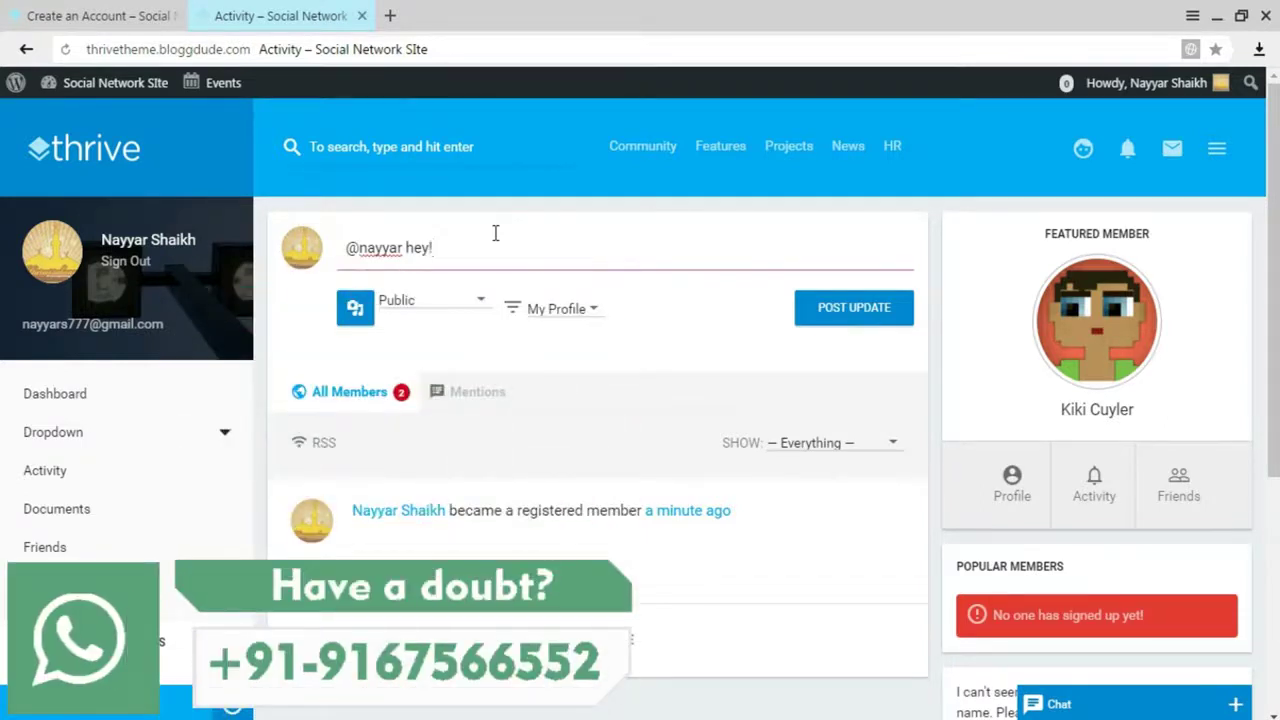
left_click(829, 312)
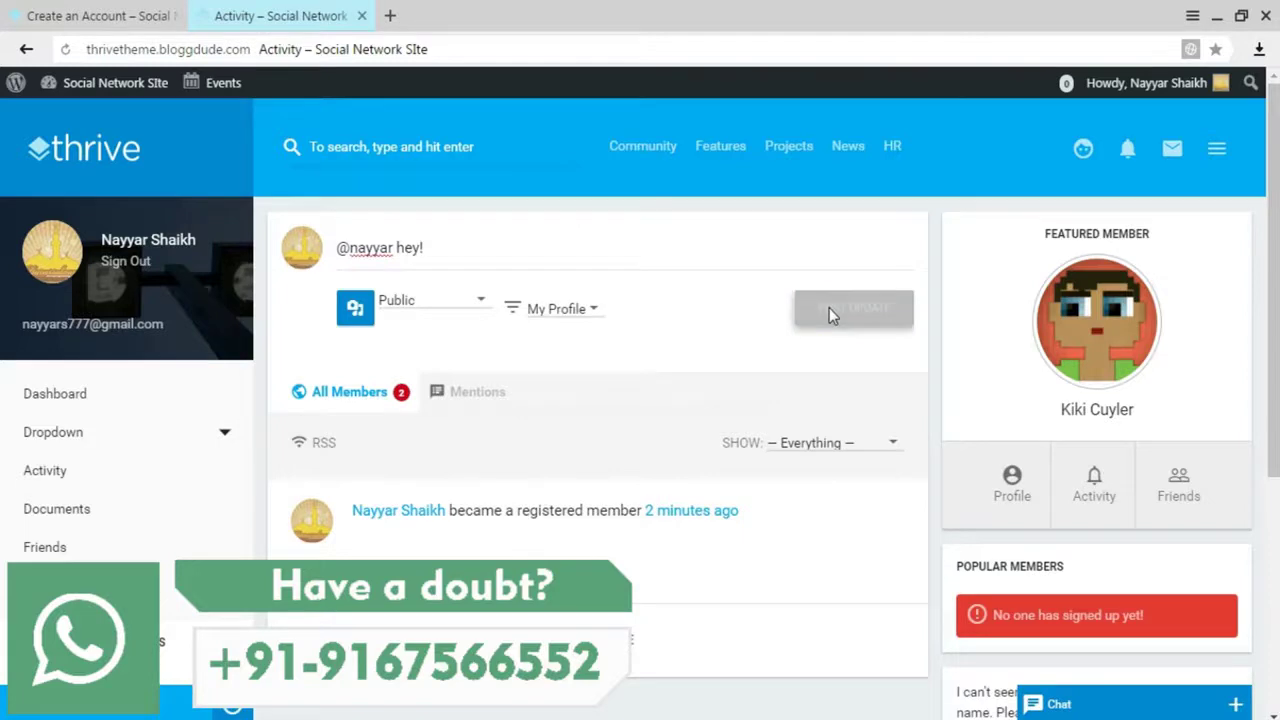
scroll(545, 470, "down", 1)
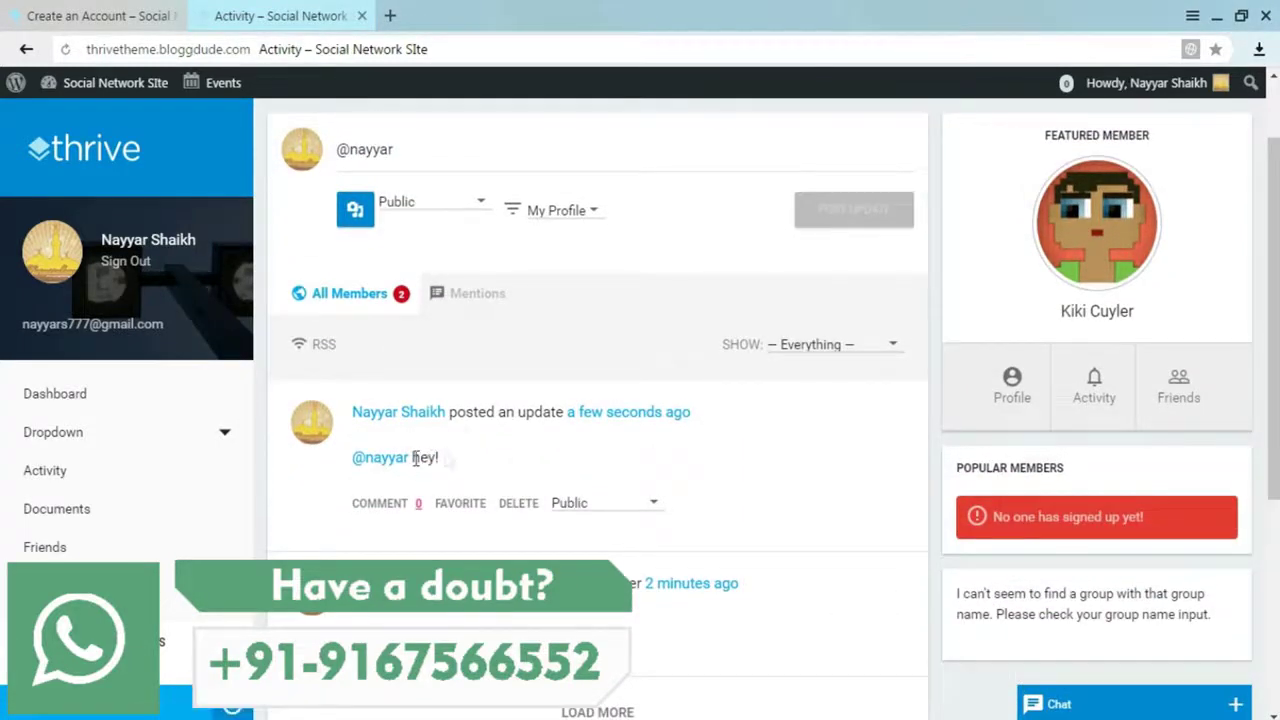
left_click(380, 457)
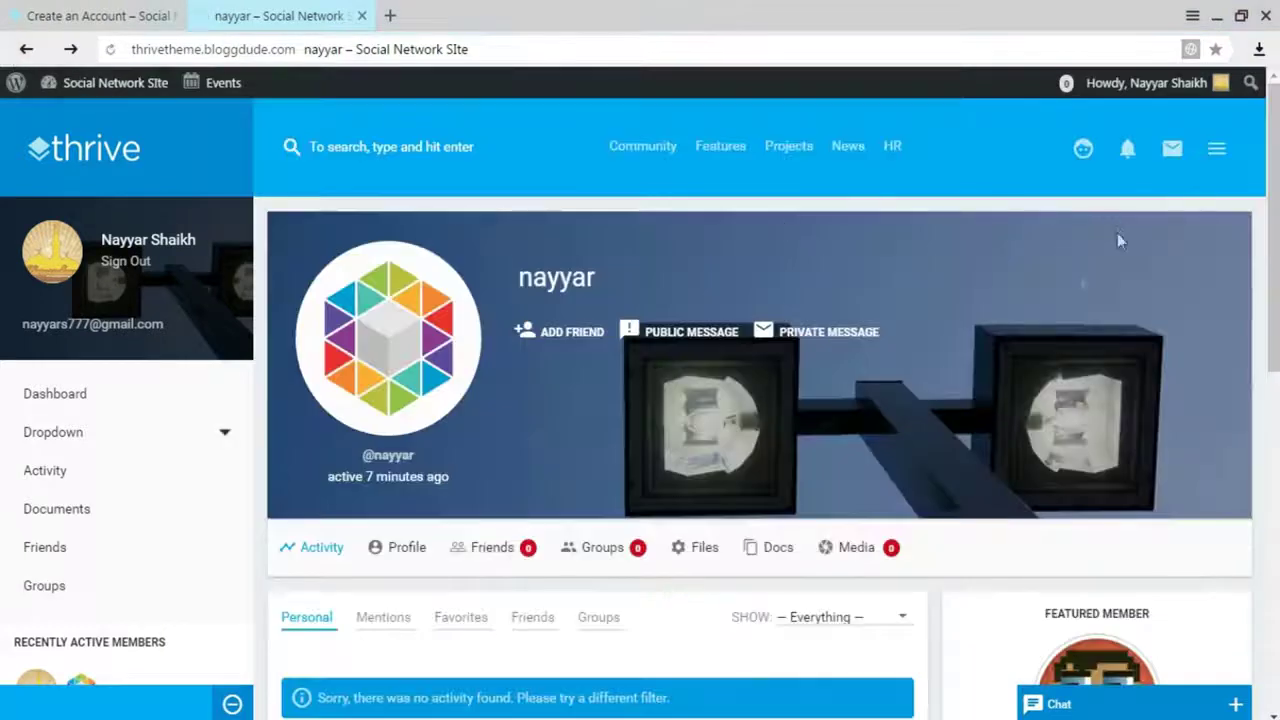
Send the member a private message with subject 'hey' and body 'hey hey'
left_click(808, 335)
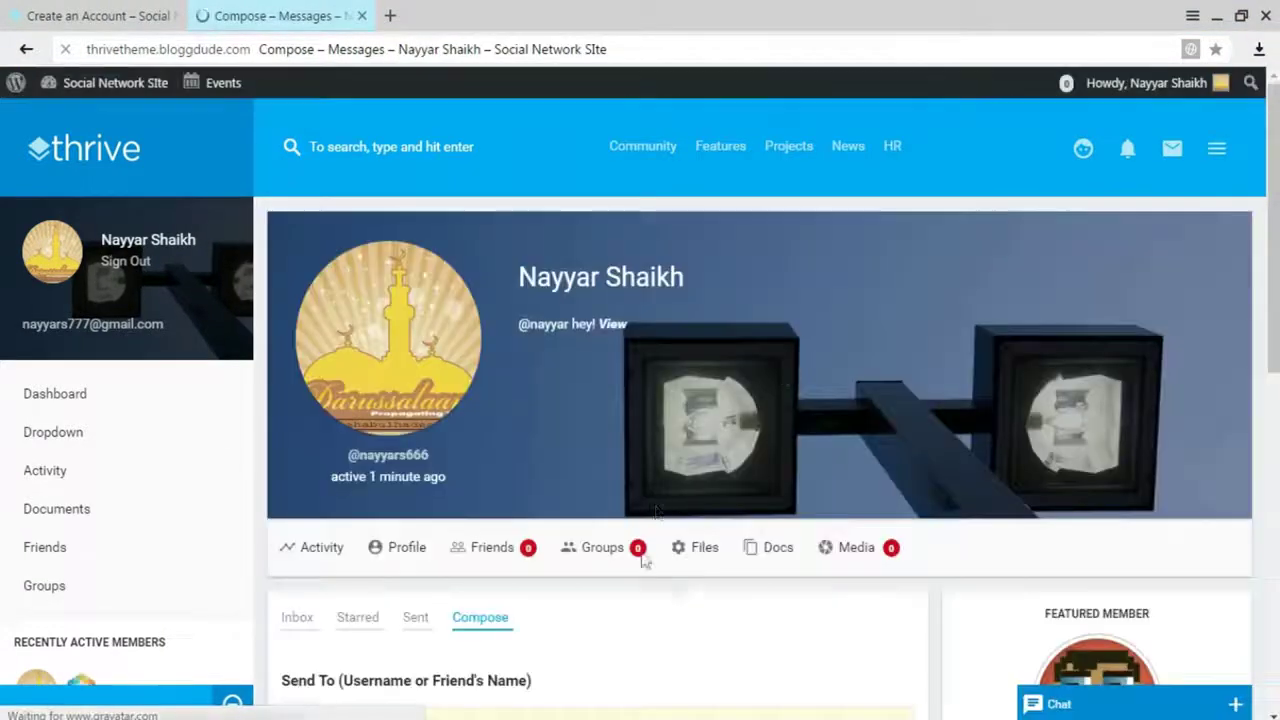
scroll(645, 560, "down", 4)
key("Return")
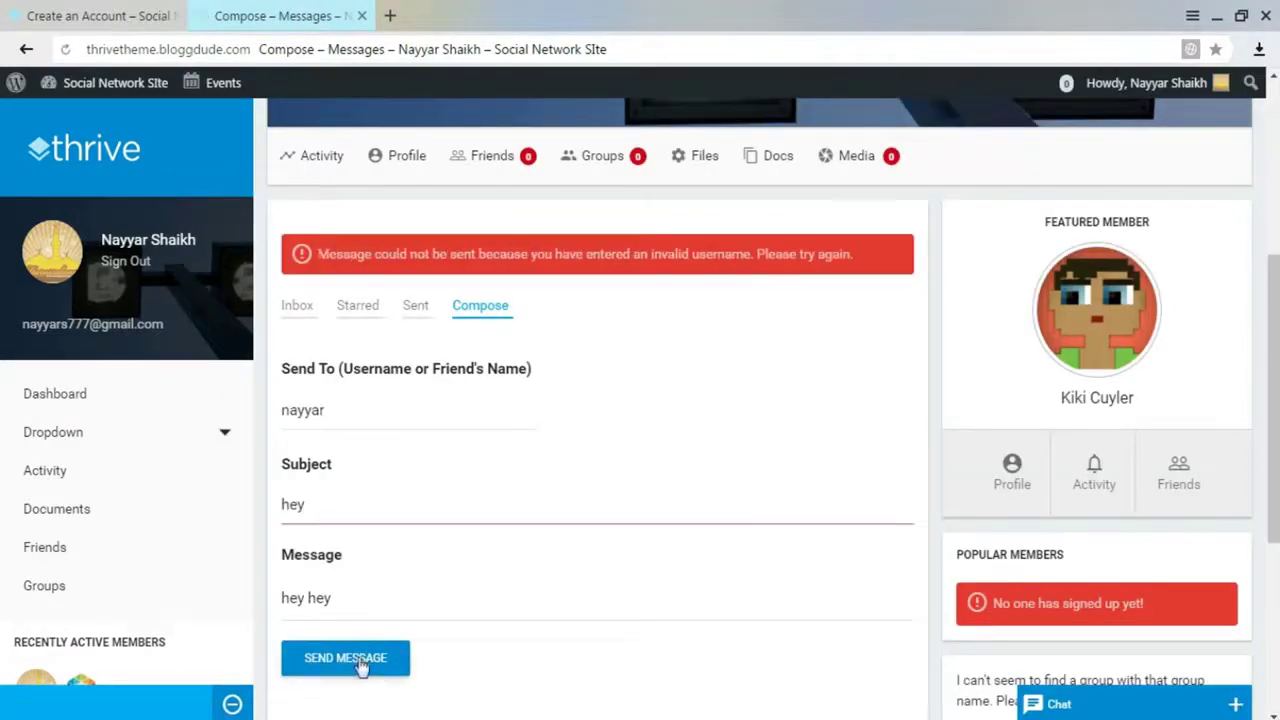
left_click(356, 660)
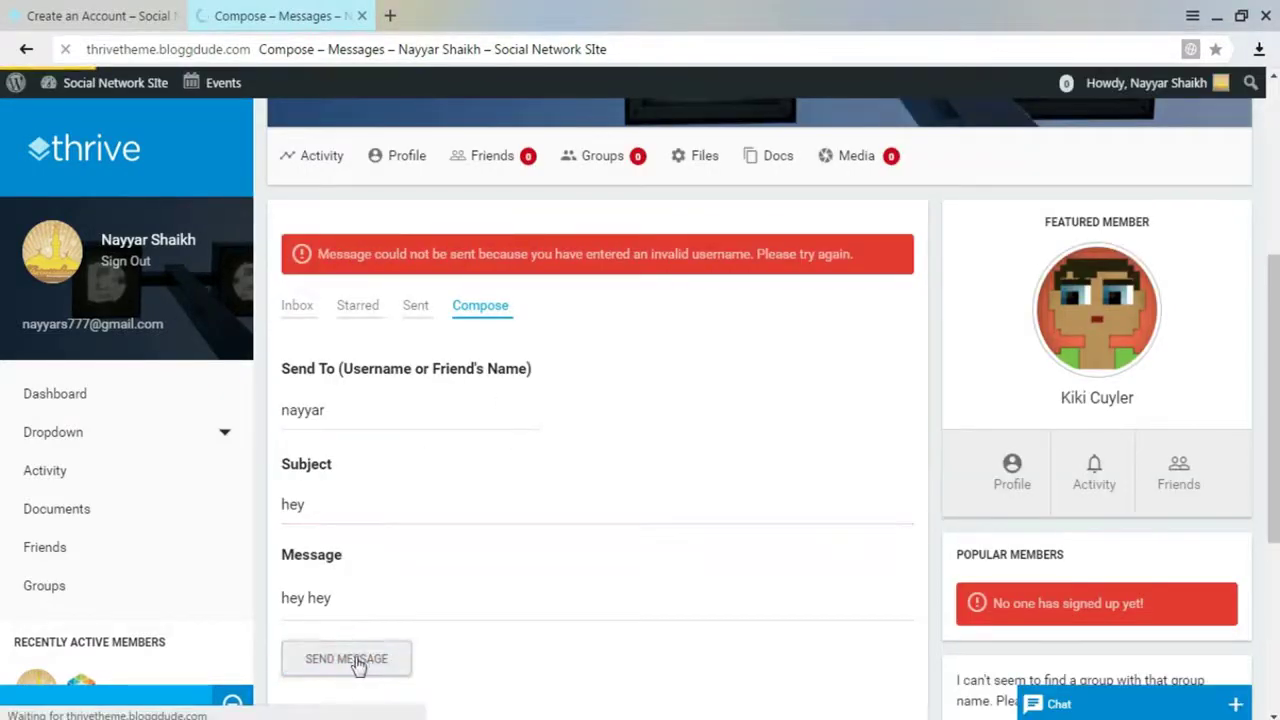
scroll(594, 571, "down", 3)
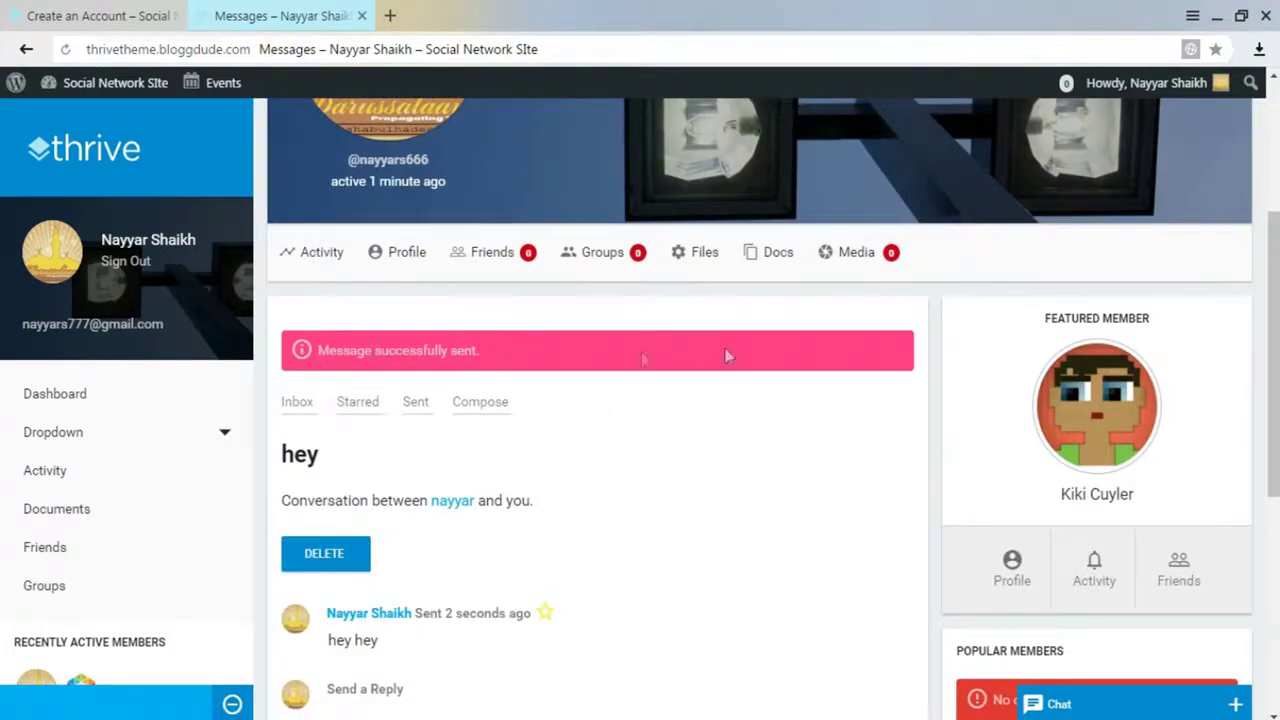
scroll(612, 480, "down", 2)
scroll(617, 500, "up", 5)
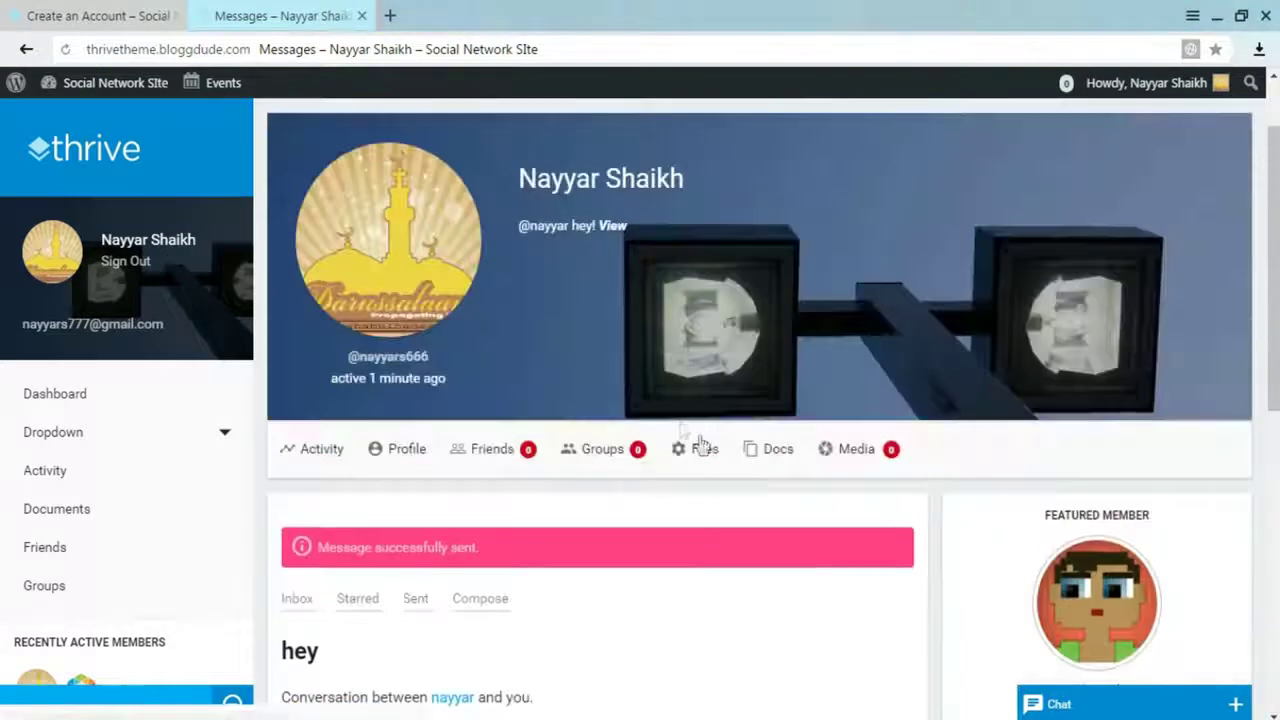
scroll(700, 445, "up", 2)
mouse_move(378, 719)
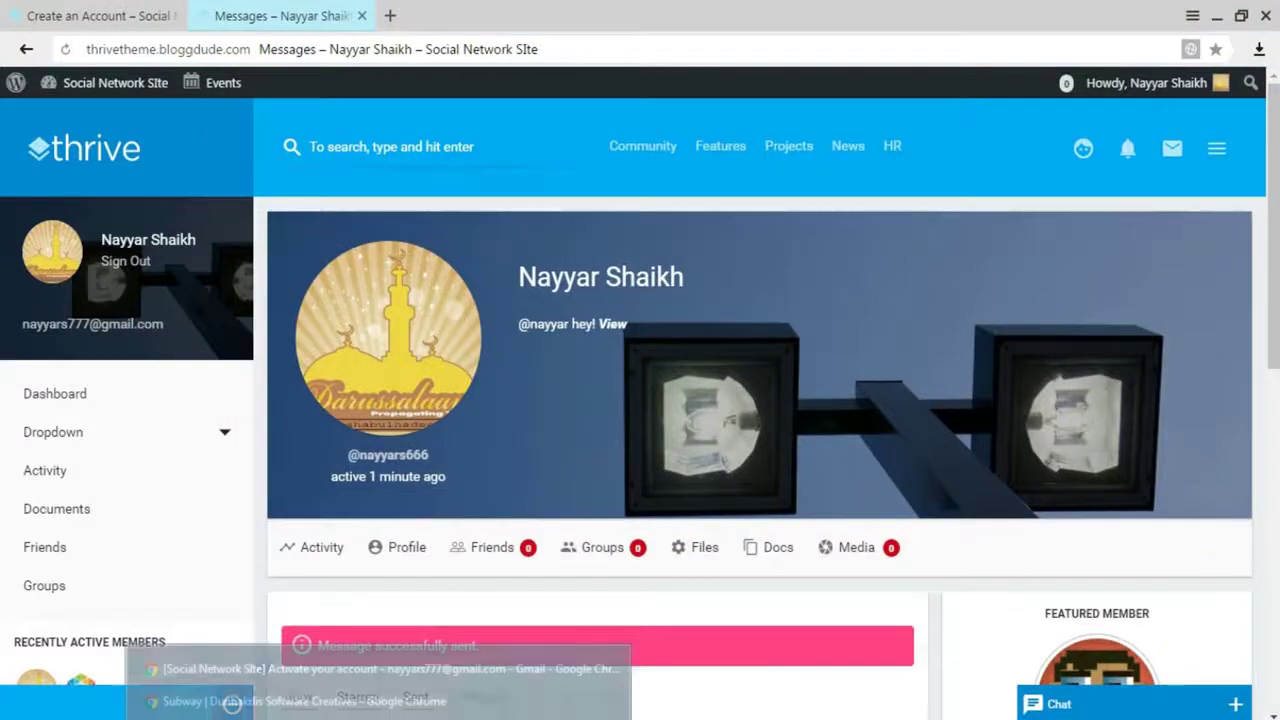
Reload the Thrive home page on the second account, close Gmail, and check the friends notification
left_click(390, 668)
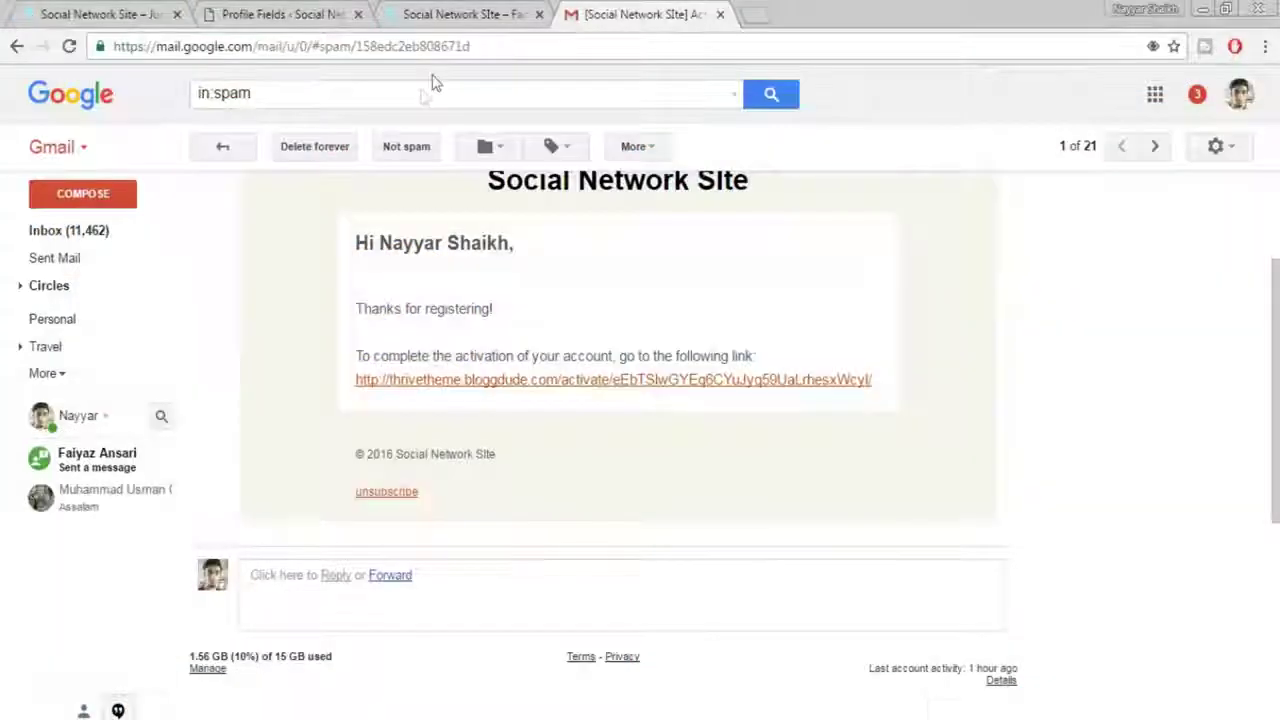
left_click(465, 12)
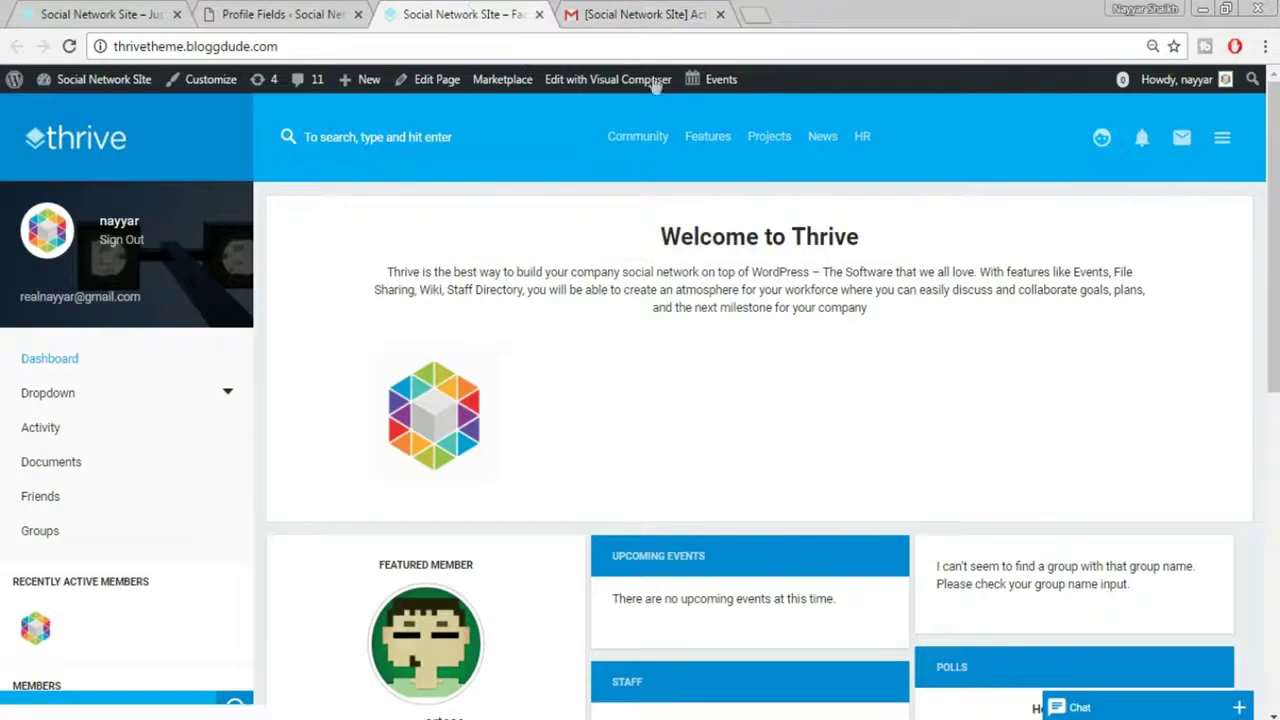
left_click(424, 50)
key("Return")
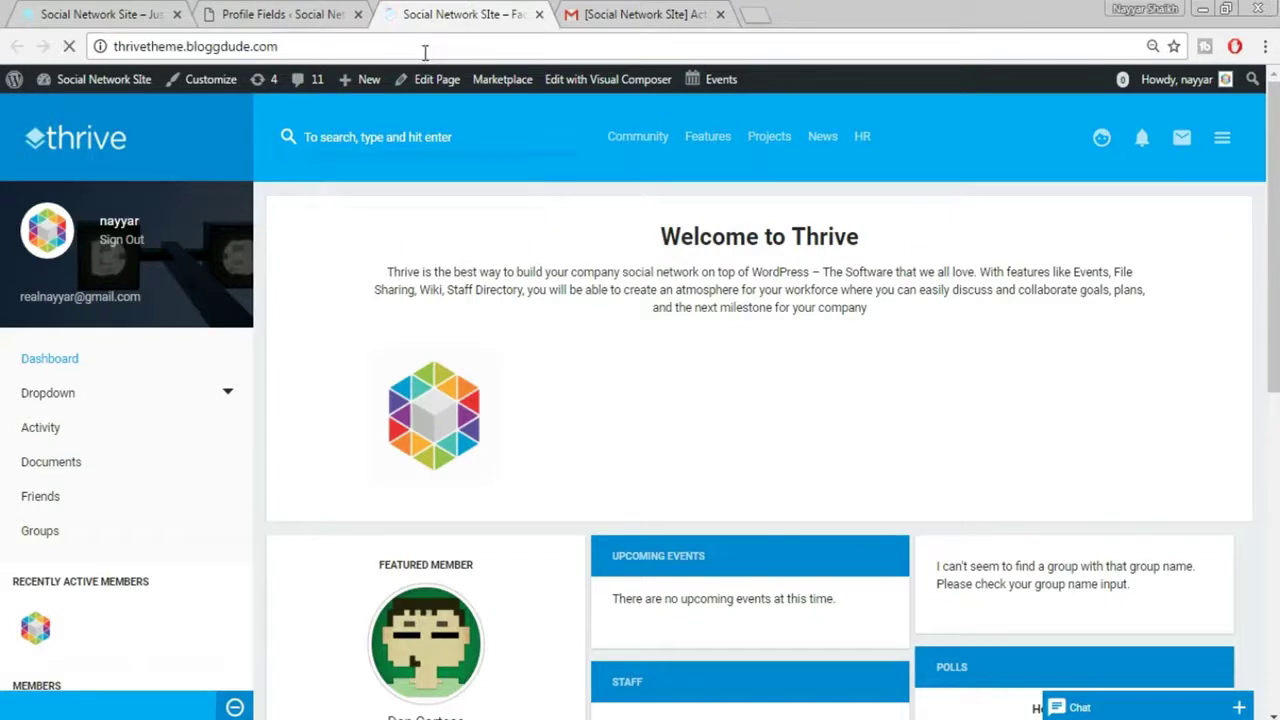
left_click(720, 15)
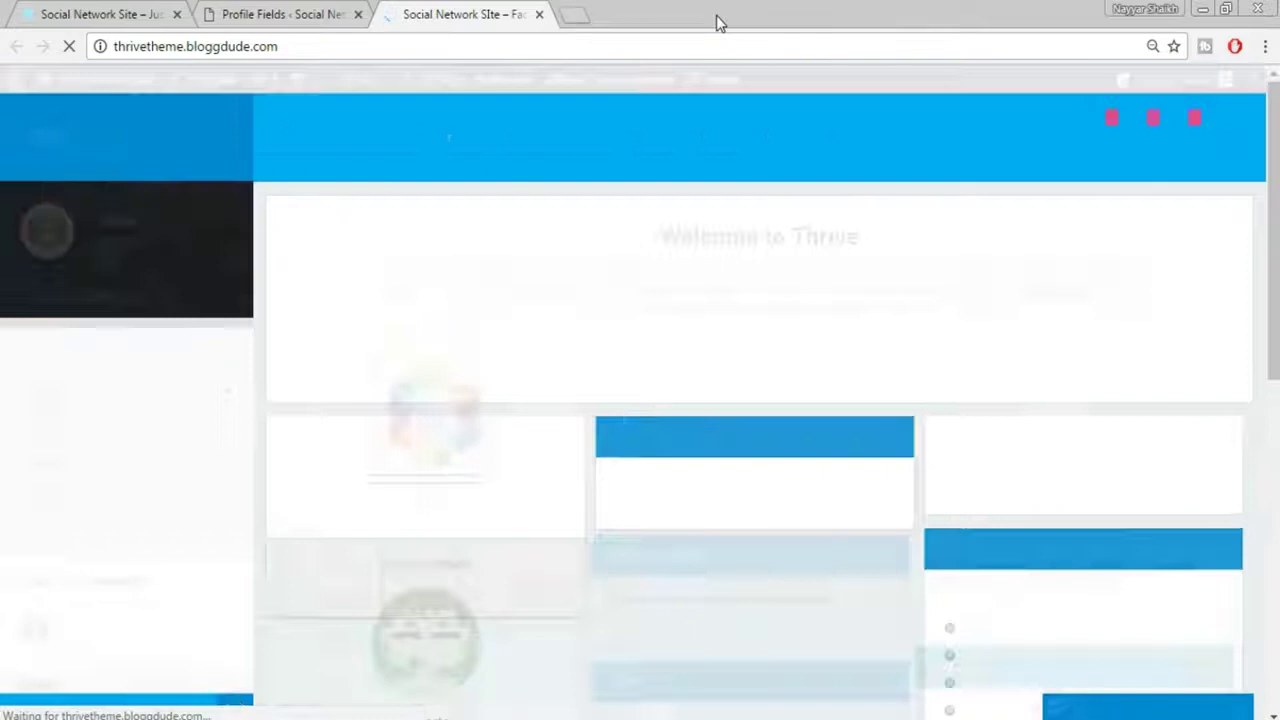
mouse_move(1108, 140)
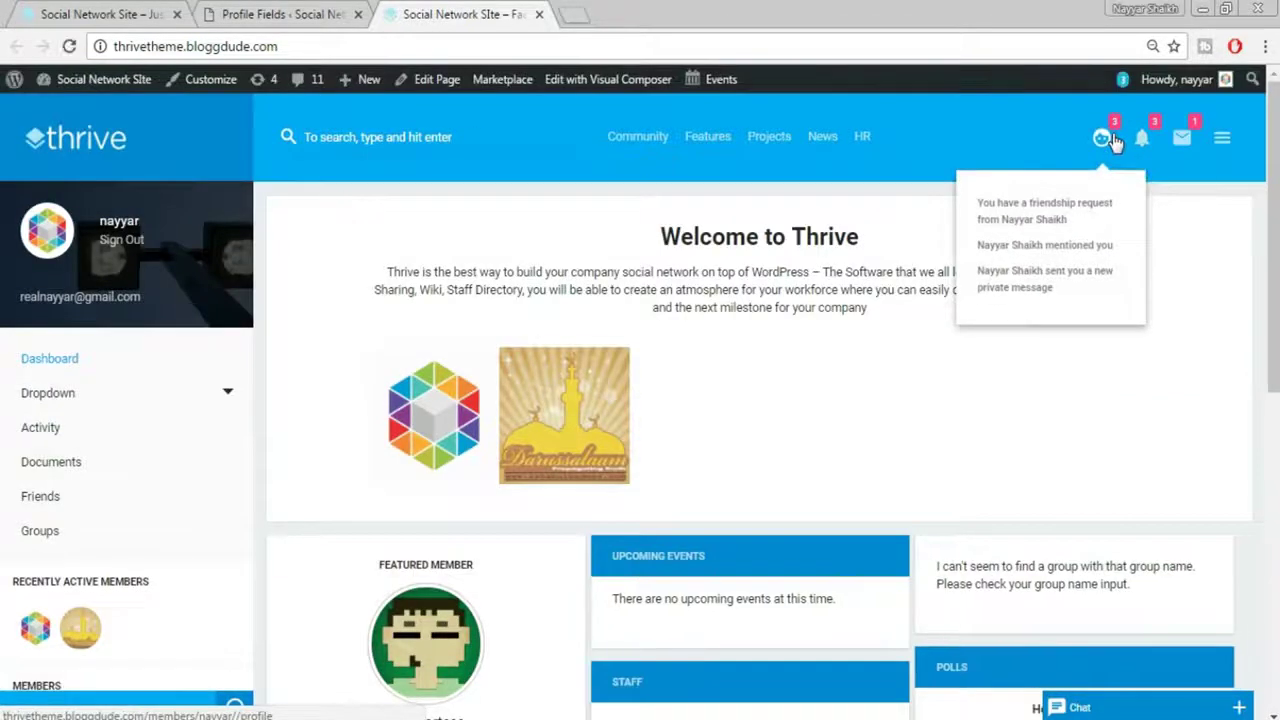
mouse_move(1183, 138)
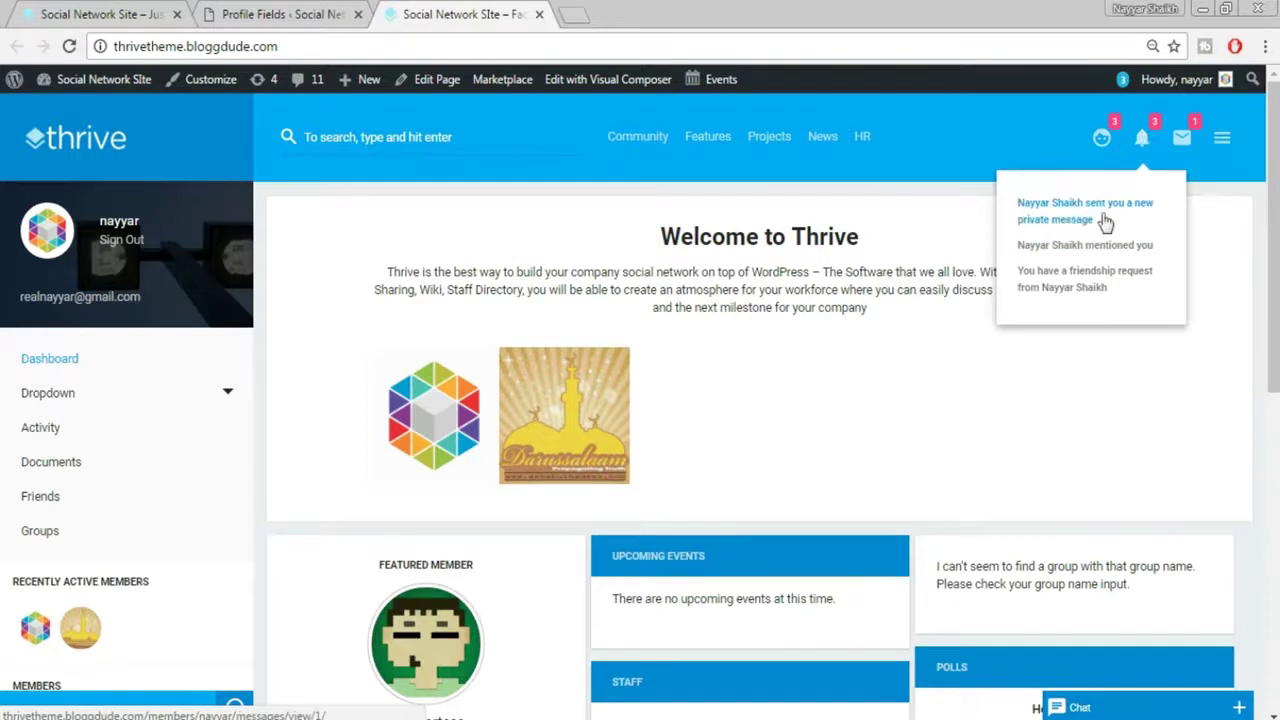
Accept the pending friendship request from its notification
left_click(1082, 287)
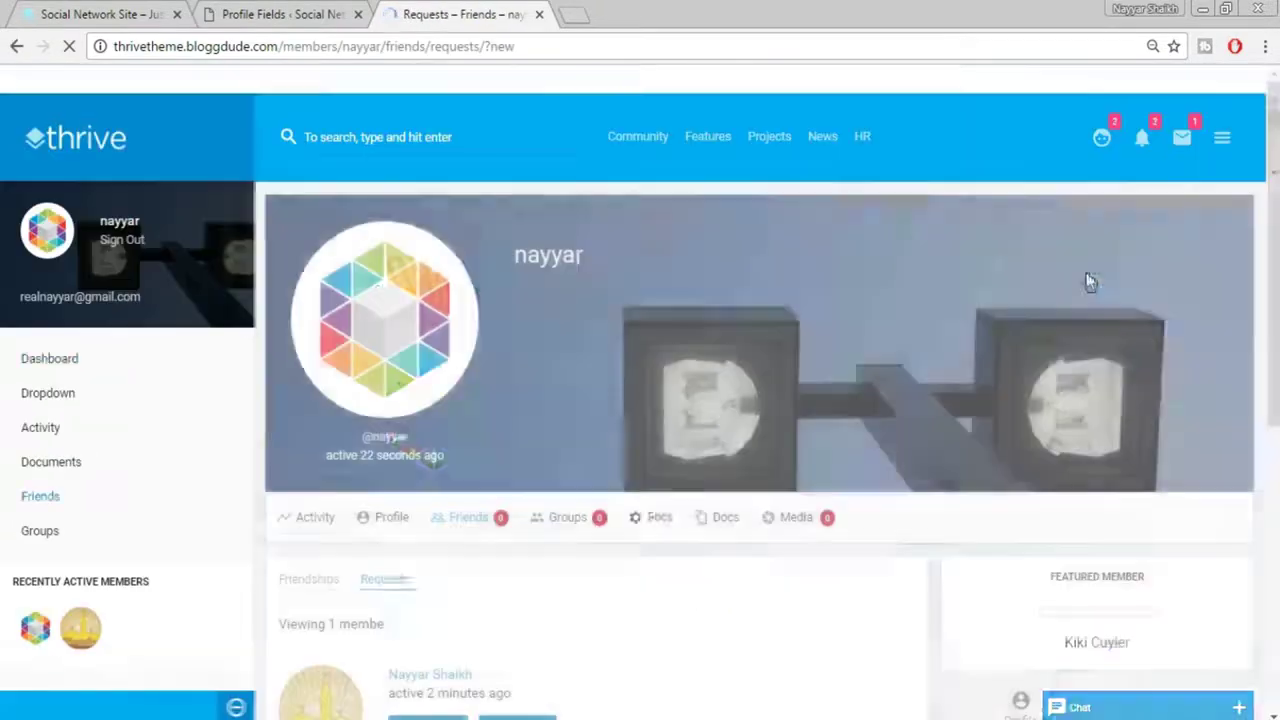
scroll(1072, 287, "down", 4)
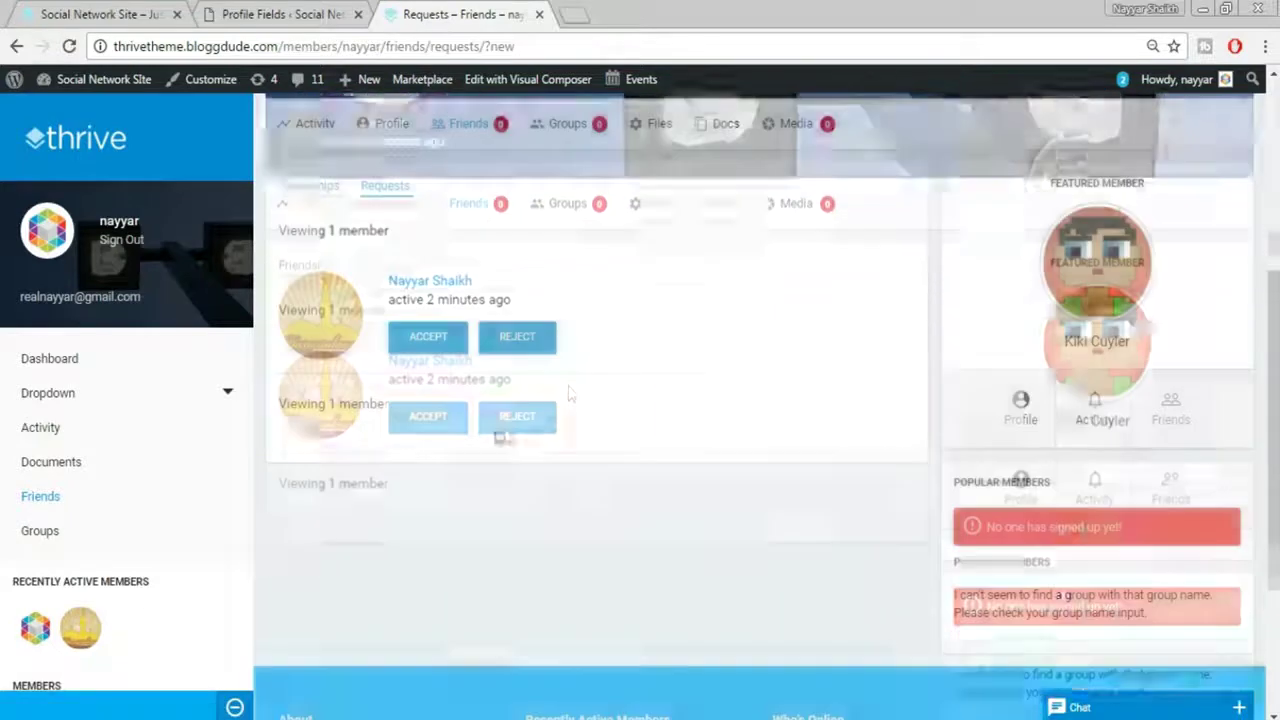
left_click(435, 347)
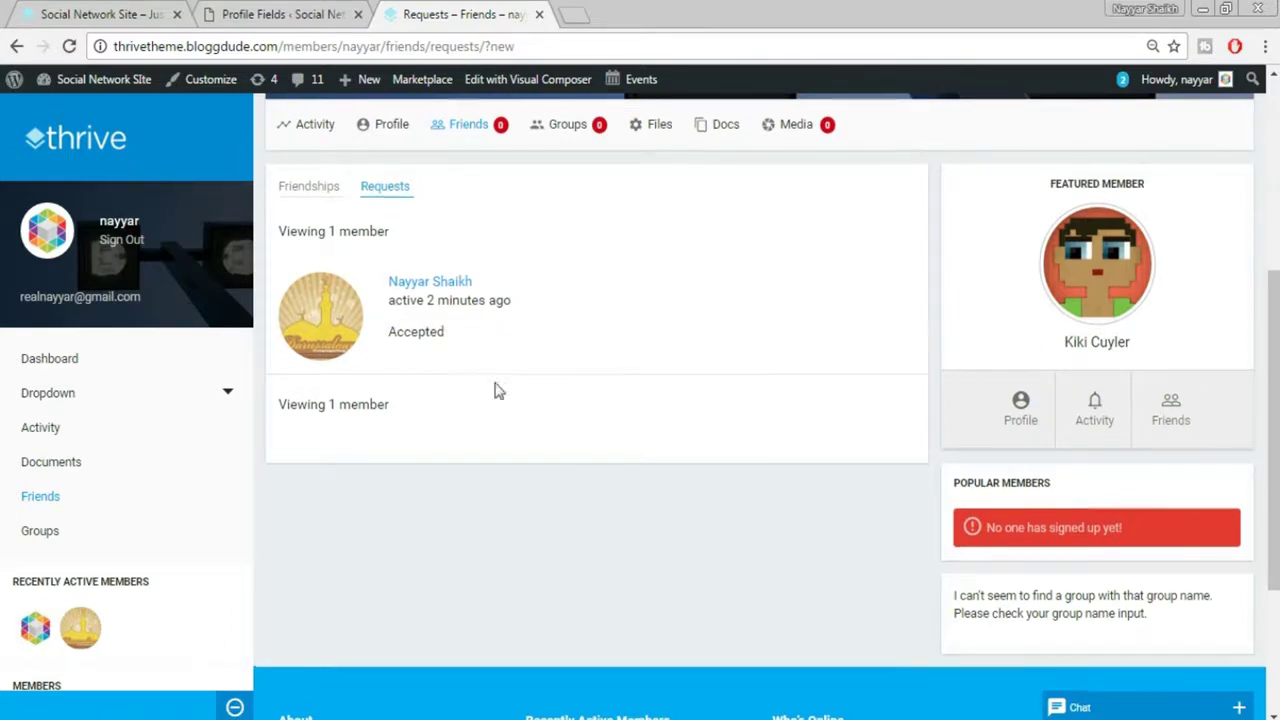
scroll(494, 389, "up", 3)
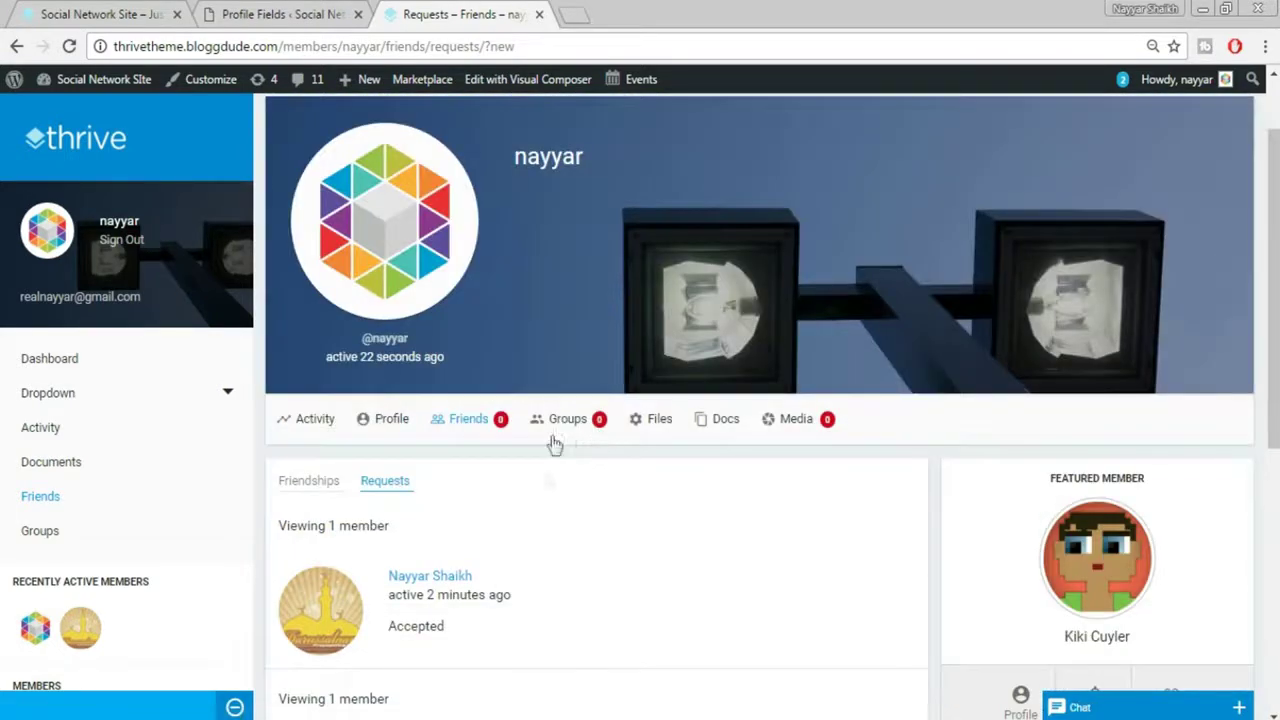
scroll(592, 436, "down", 2)
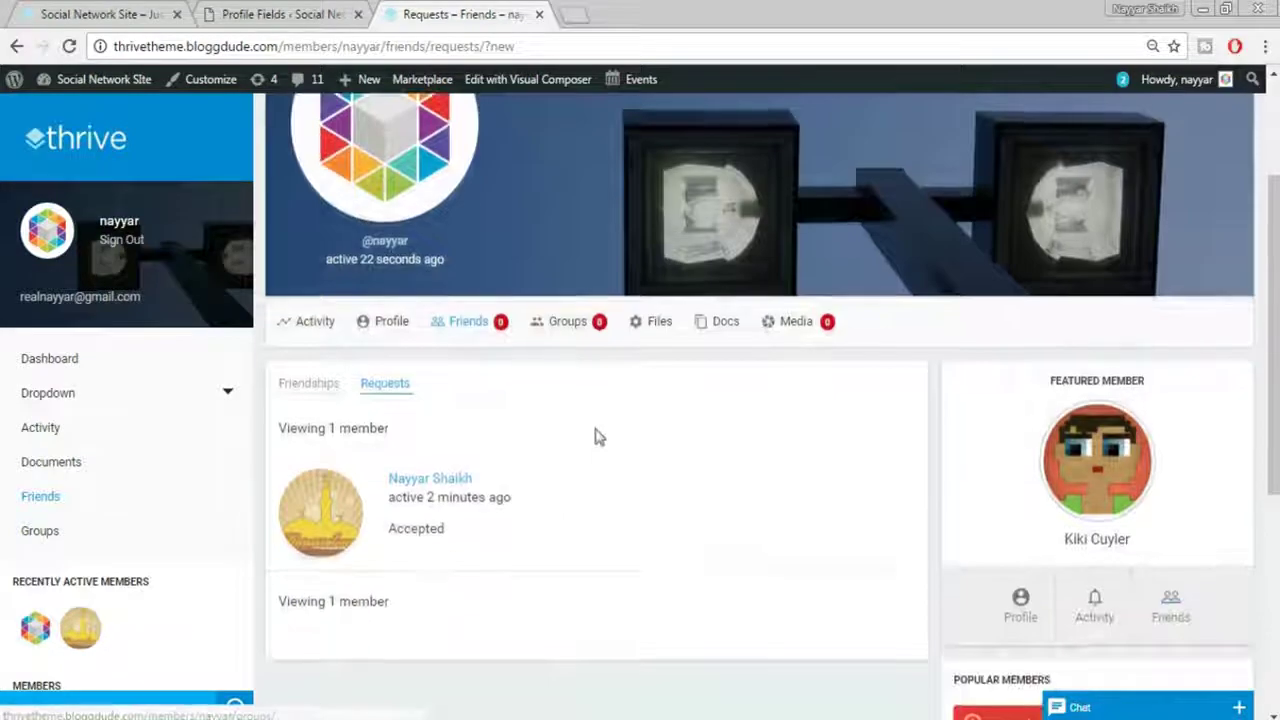
Open the profile's Groups page, which lists no groups yet
scroll(594, 440, "up", 3)
scroll(570, 450, "down", 1)
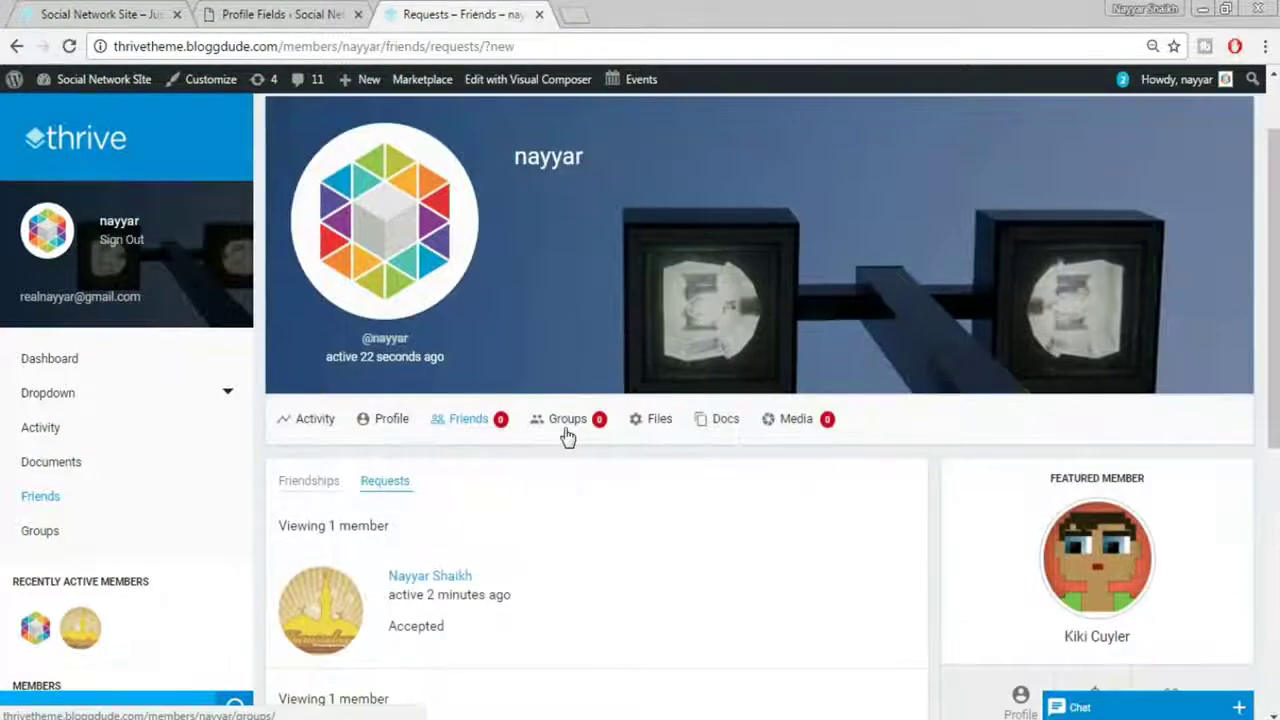
left_click(565, 435)
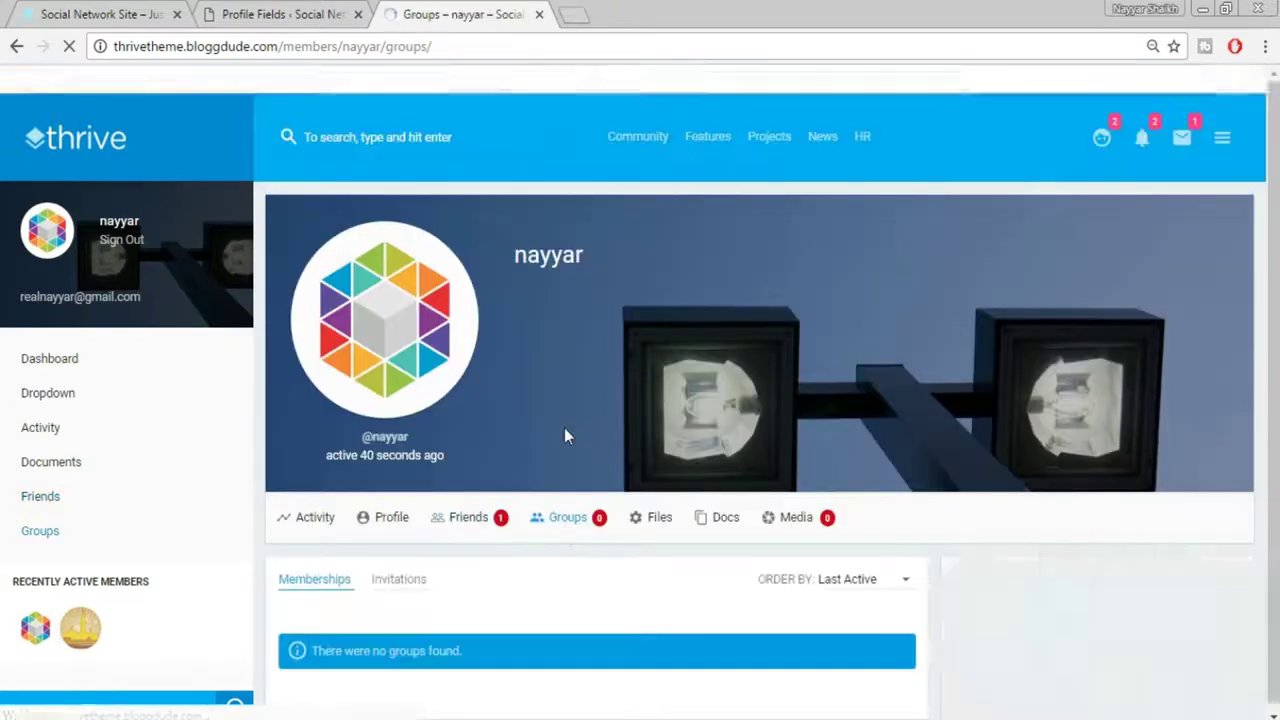
scroll(604, 478, "down", 2)
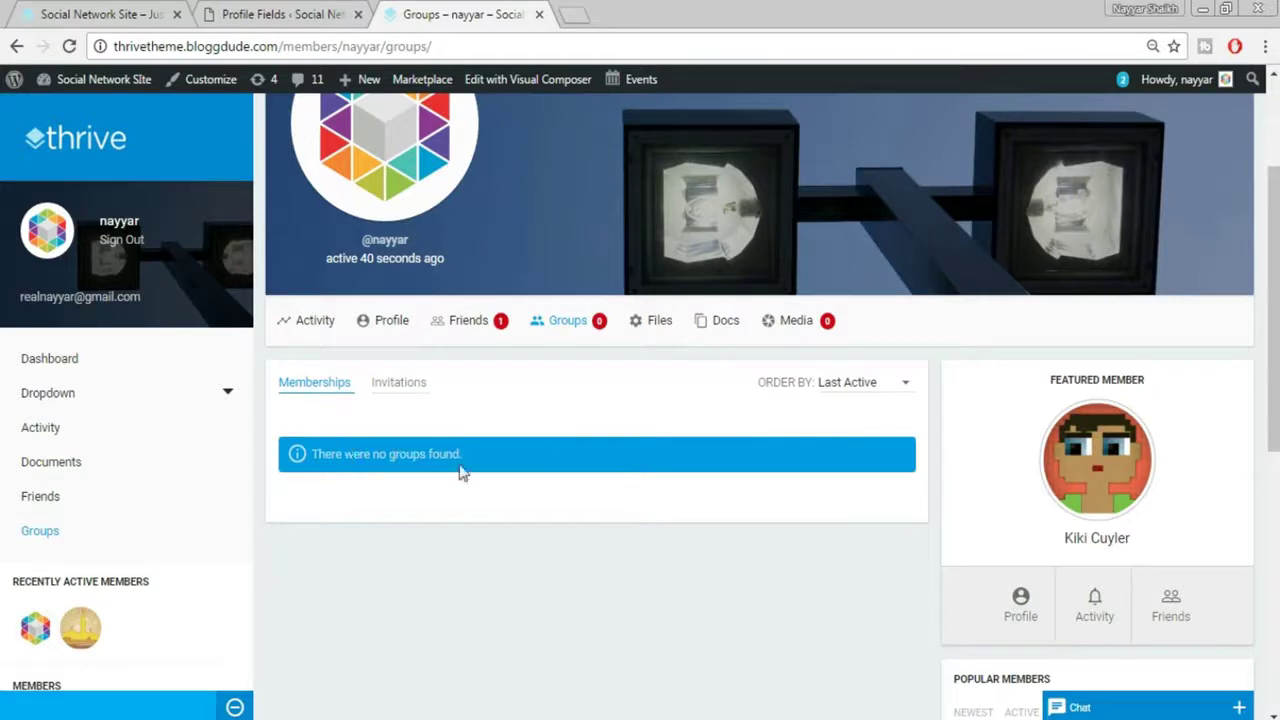
scroll(460, 473, "up", 1)
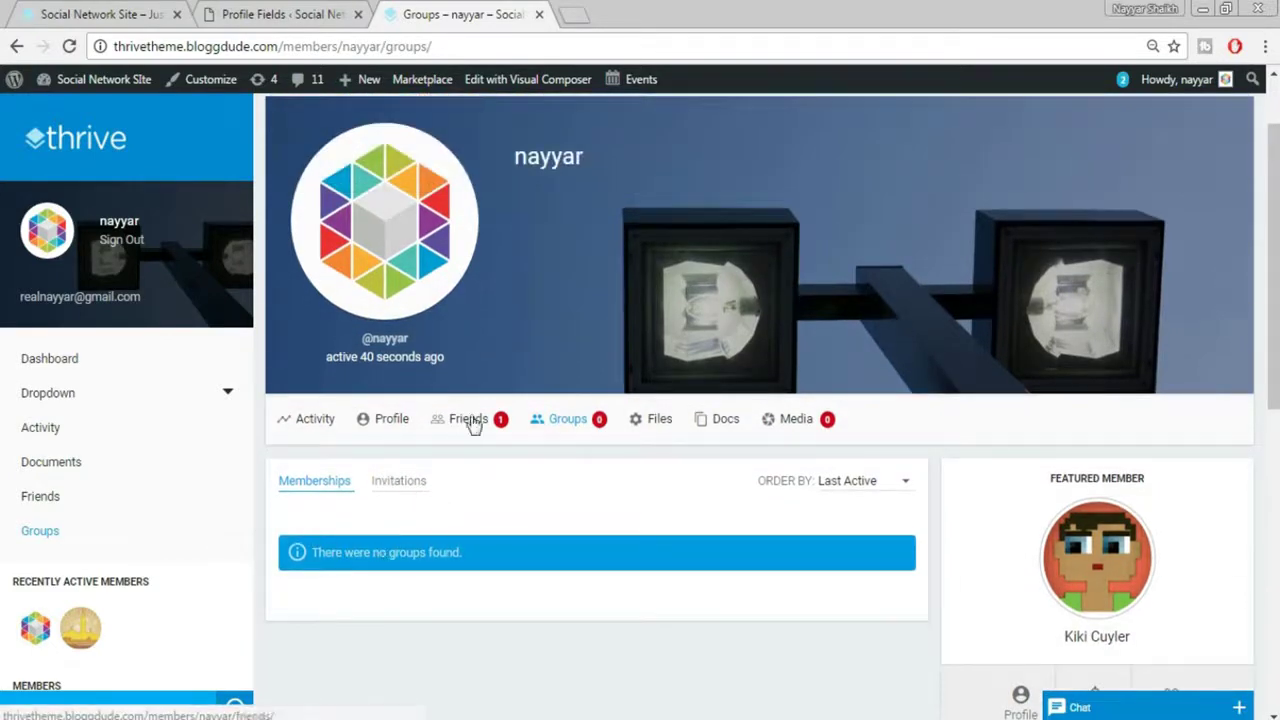
Go from the Profile Fields admin page to the Appearance > Menus screen
left_click(282, 12)
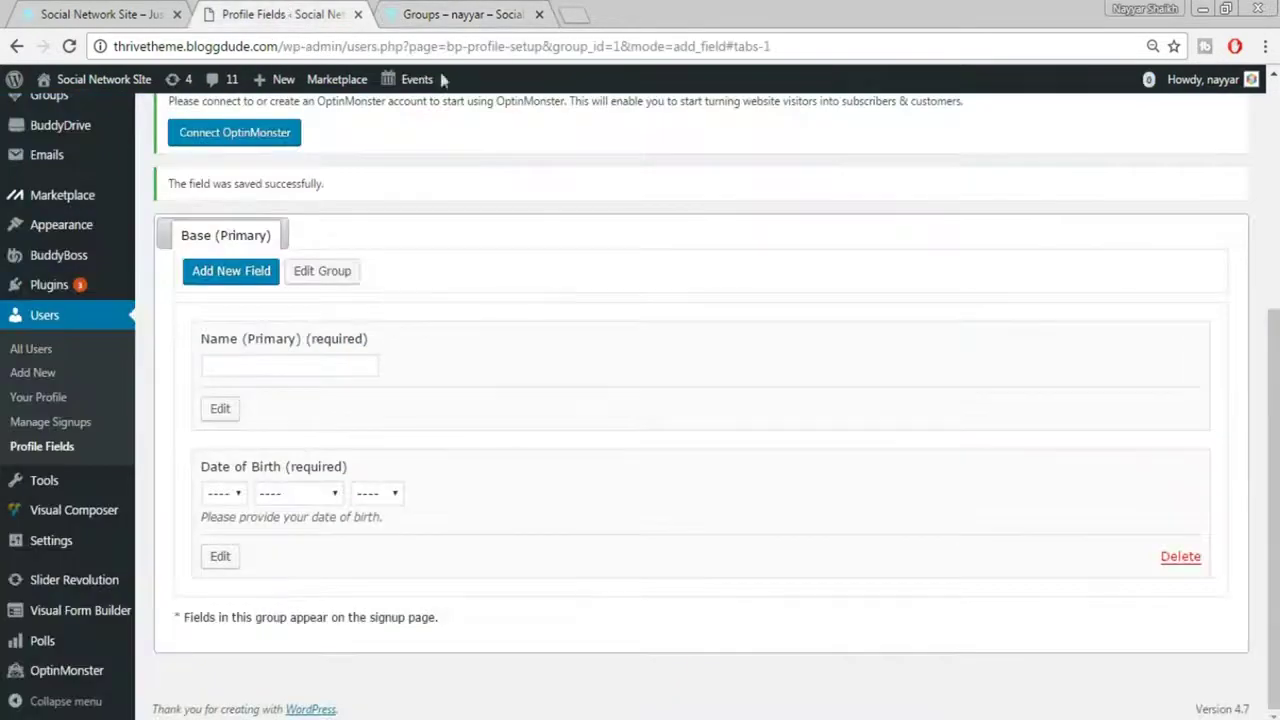
scroll(502, 385, "up", 4)
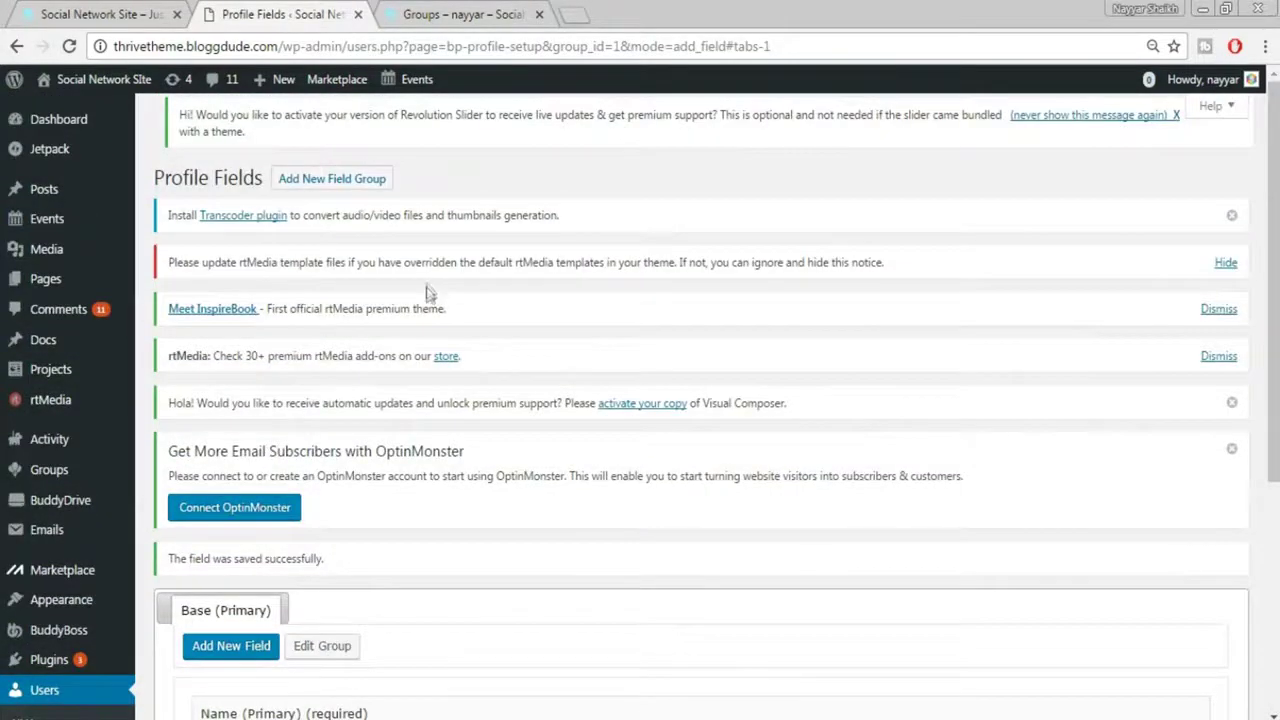
scroll(252, 340, "down", 4)
mouse_move(100, 535)
scroll(100, 520, "up", 1)
mouse_move(88, 328)
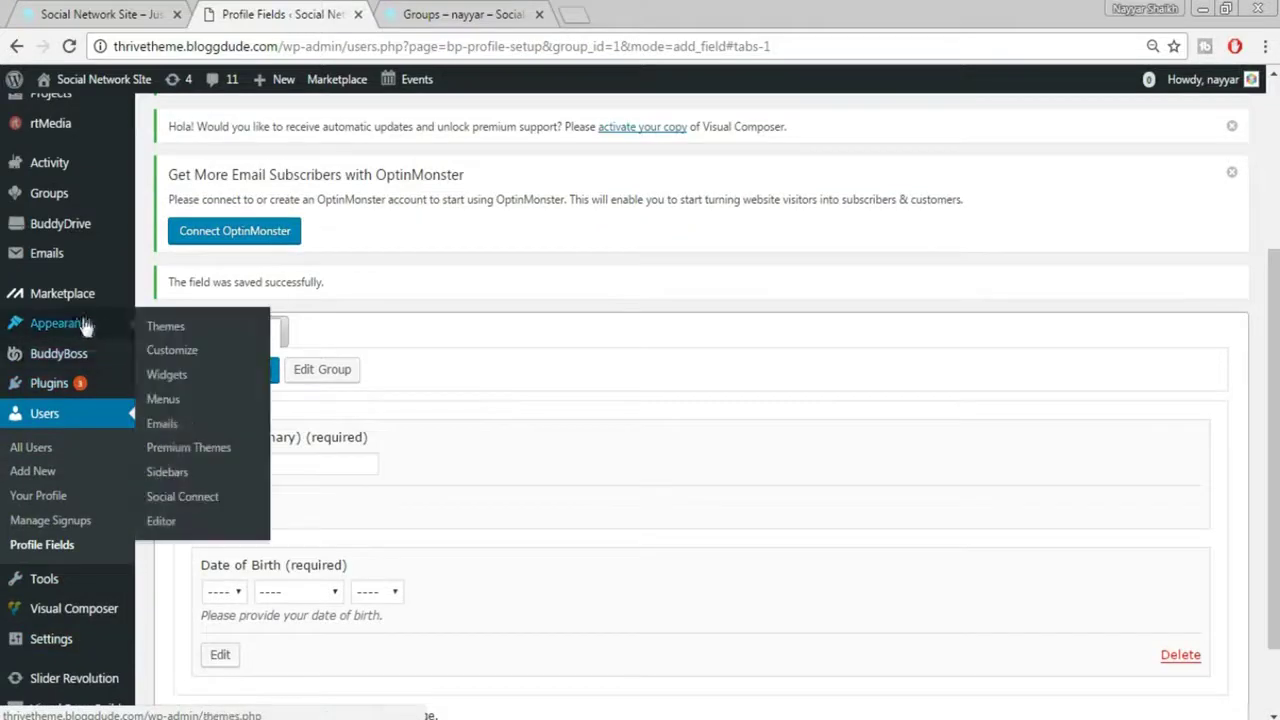
left_click(176, 405)
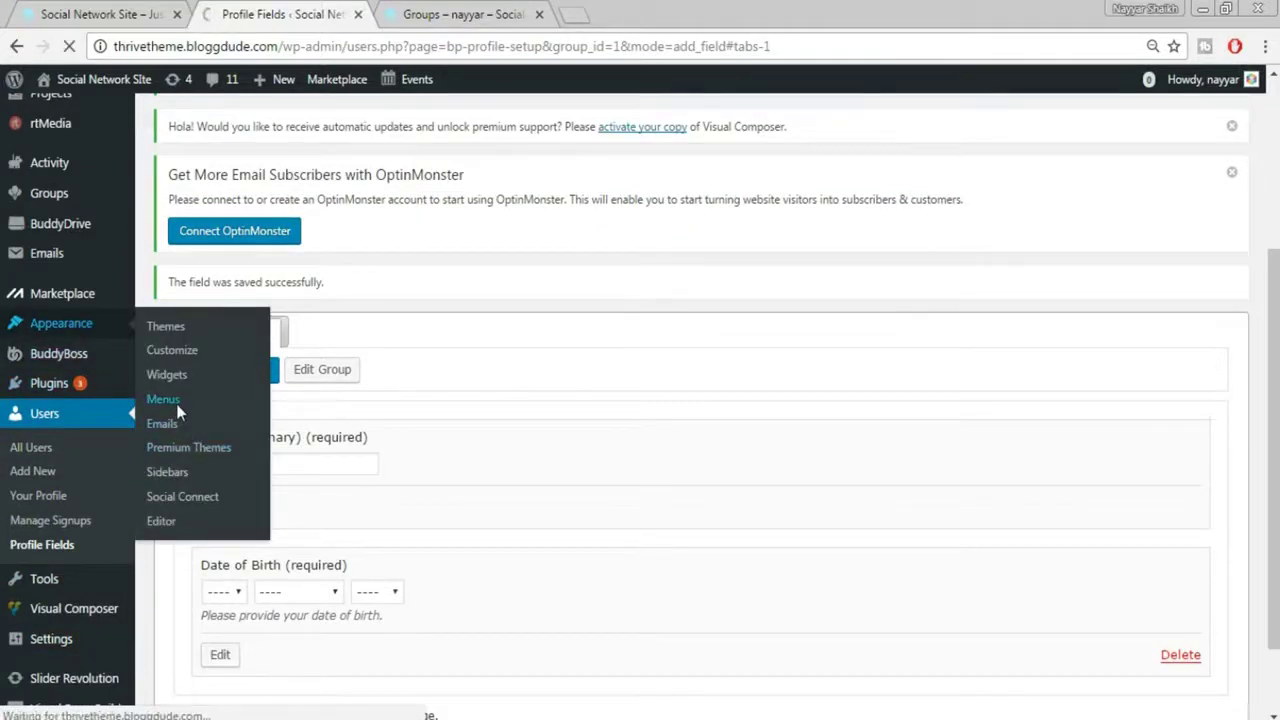
scroll(920, 428, "down", 15)
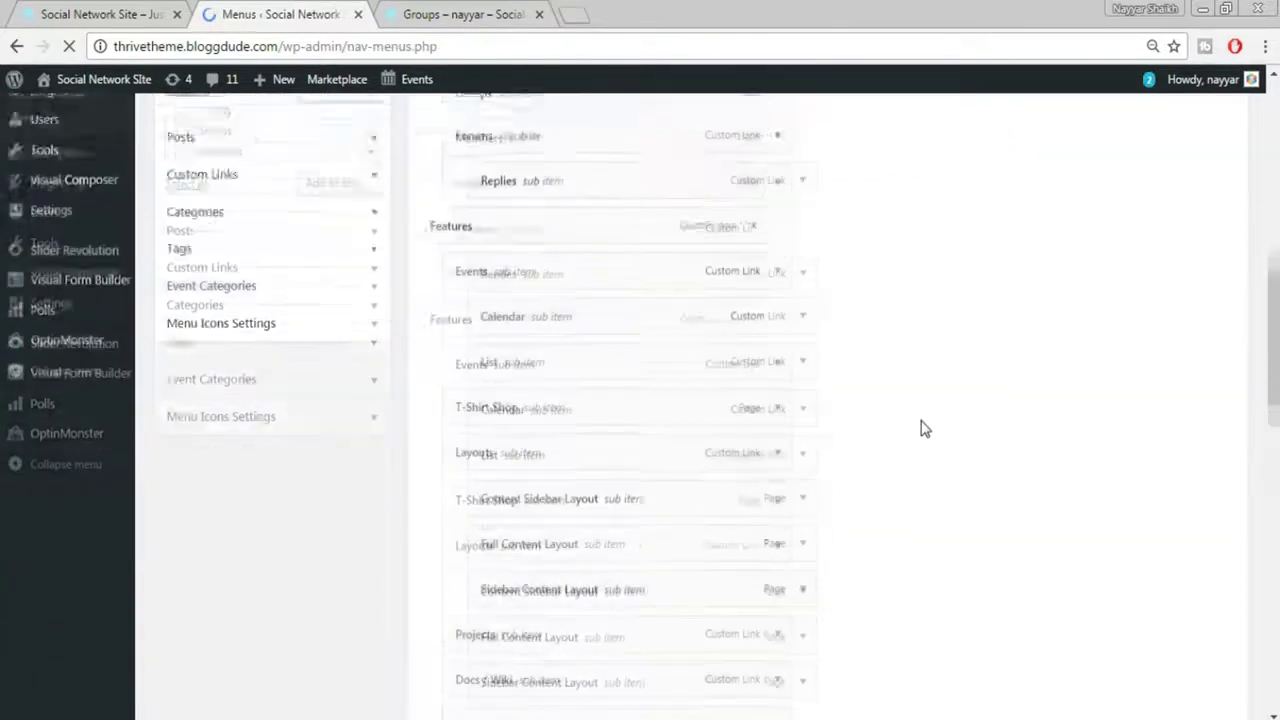
scroll(634, 446, "down", 2)
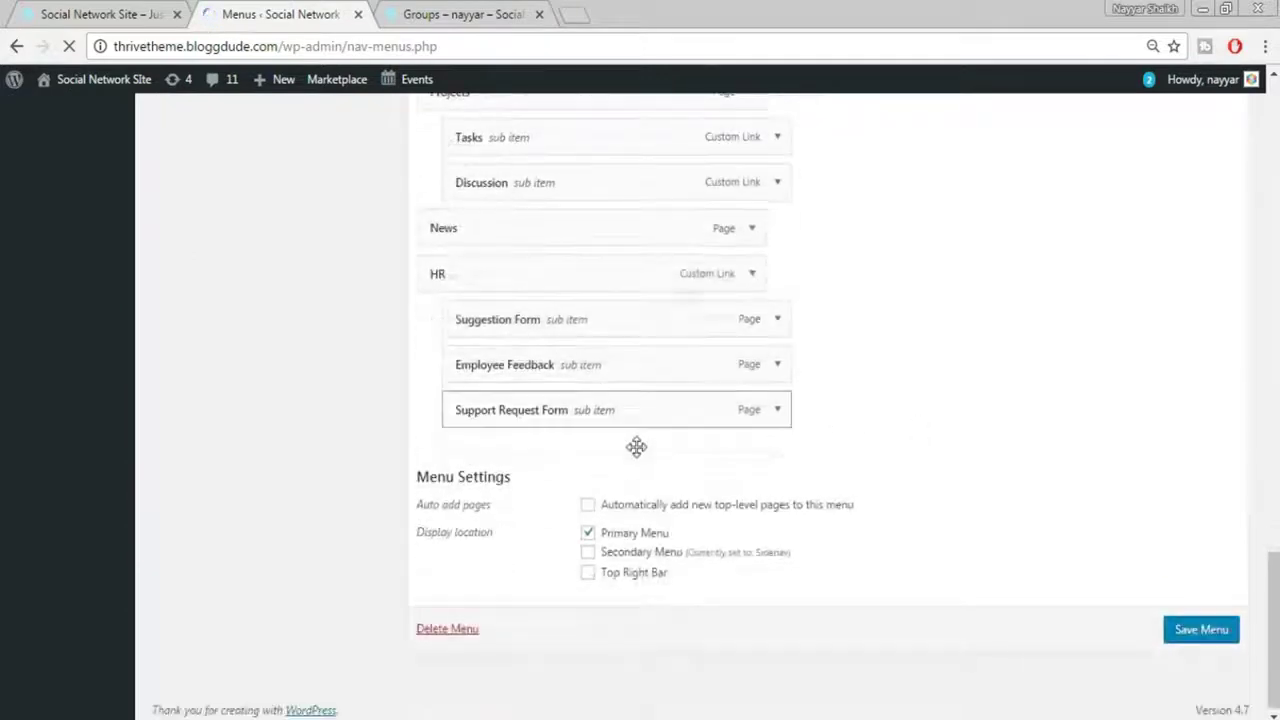
scroll(634, 420, "up", 20)
scroll(638, 410, "down", 3)
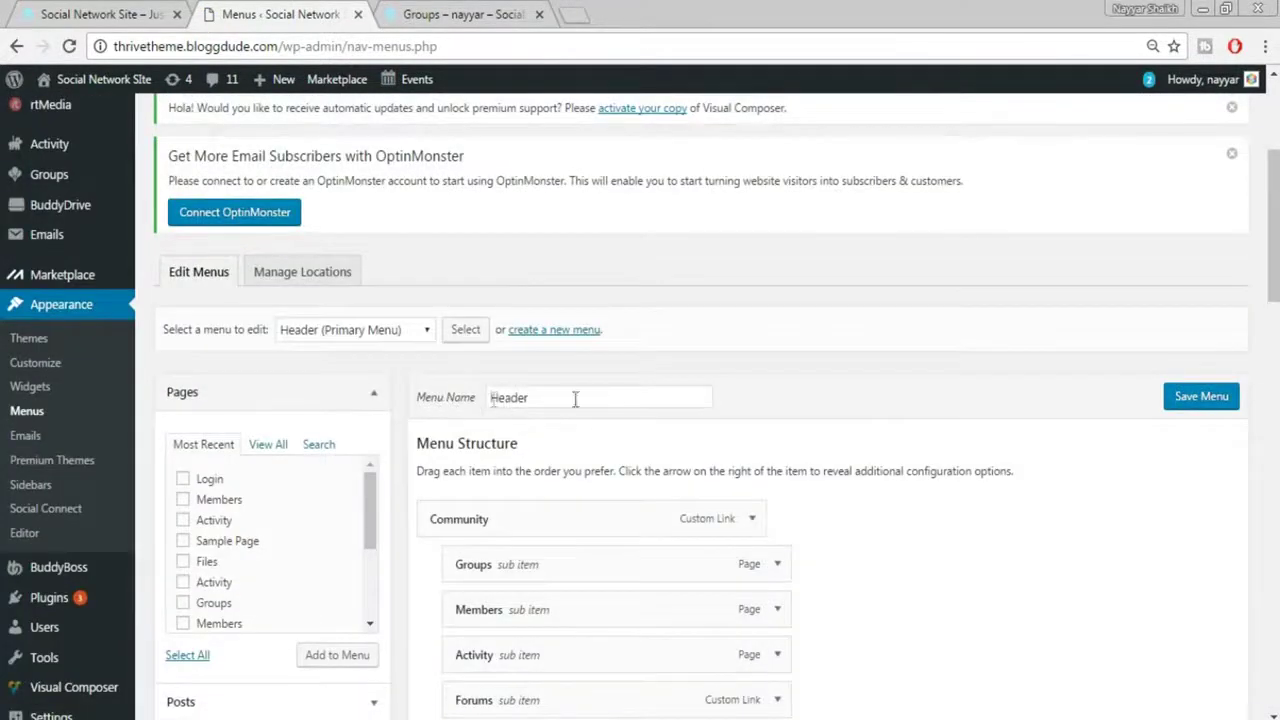
Create a new empty navigation menu named 'Main'
left_click(567, 335)
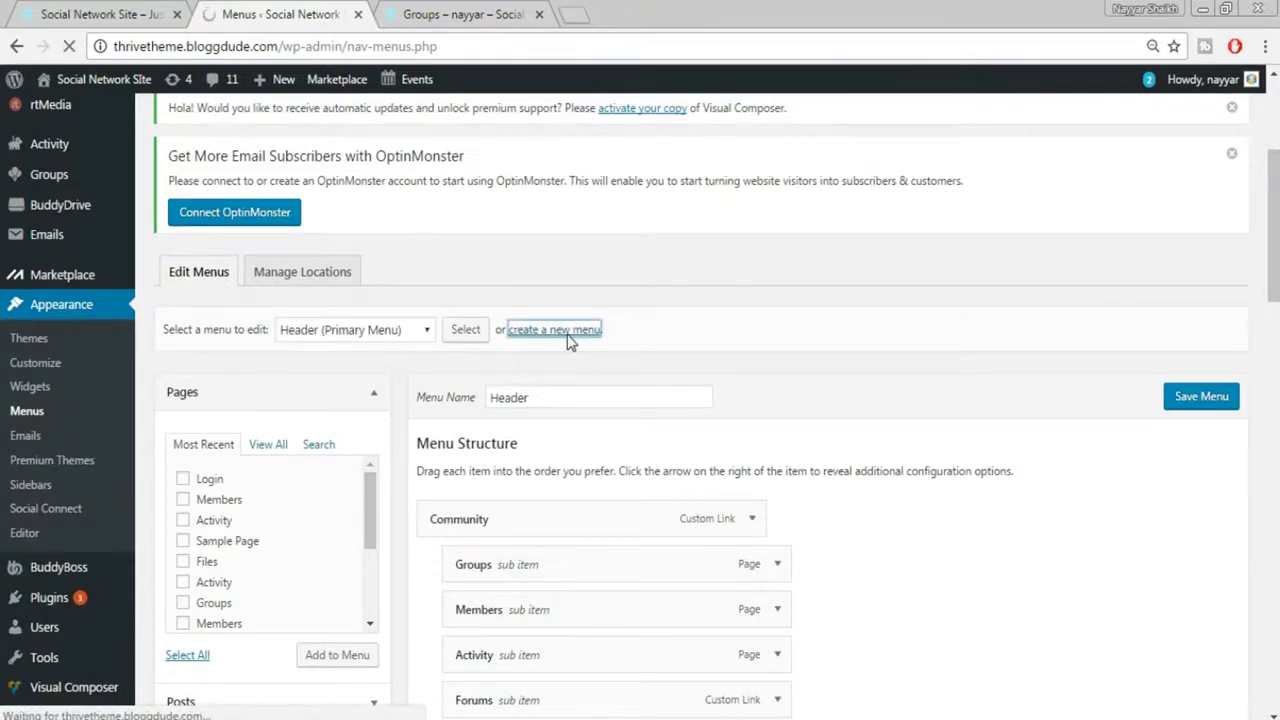
left_click(549, 395)
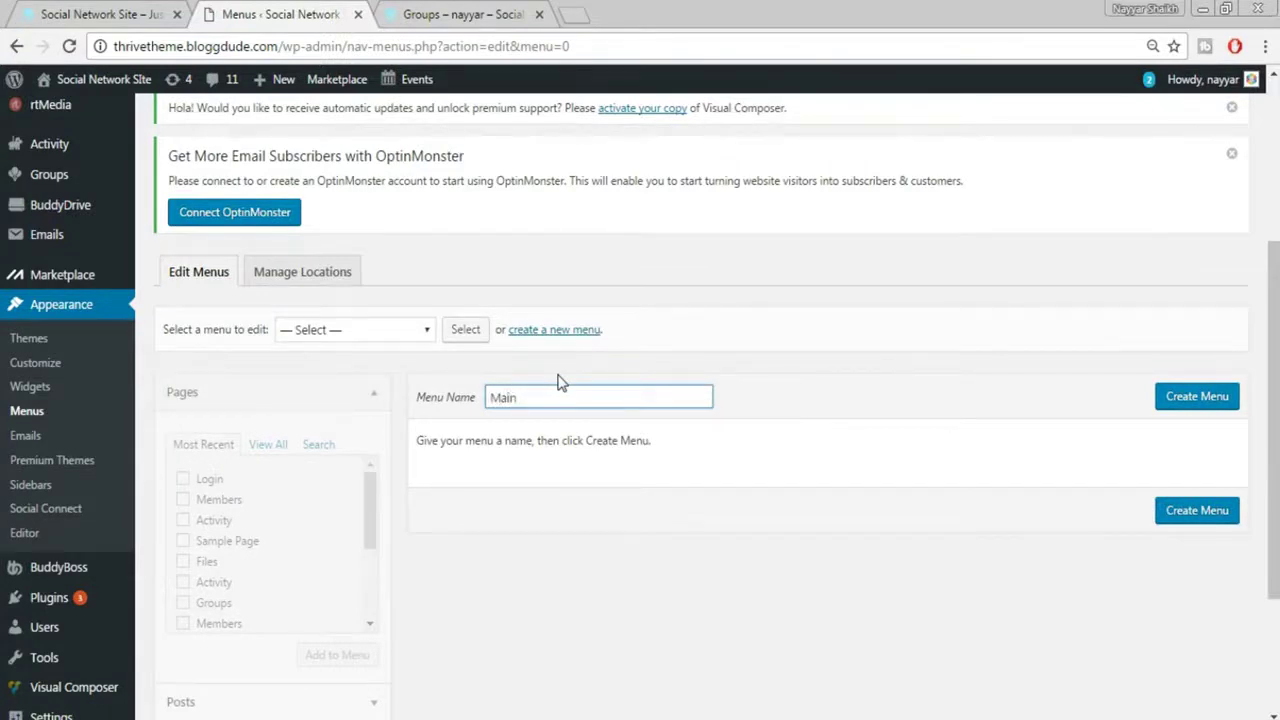
left_click(1193, 398)
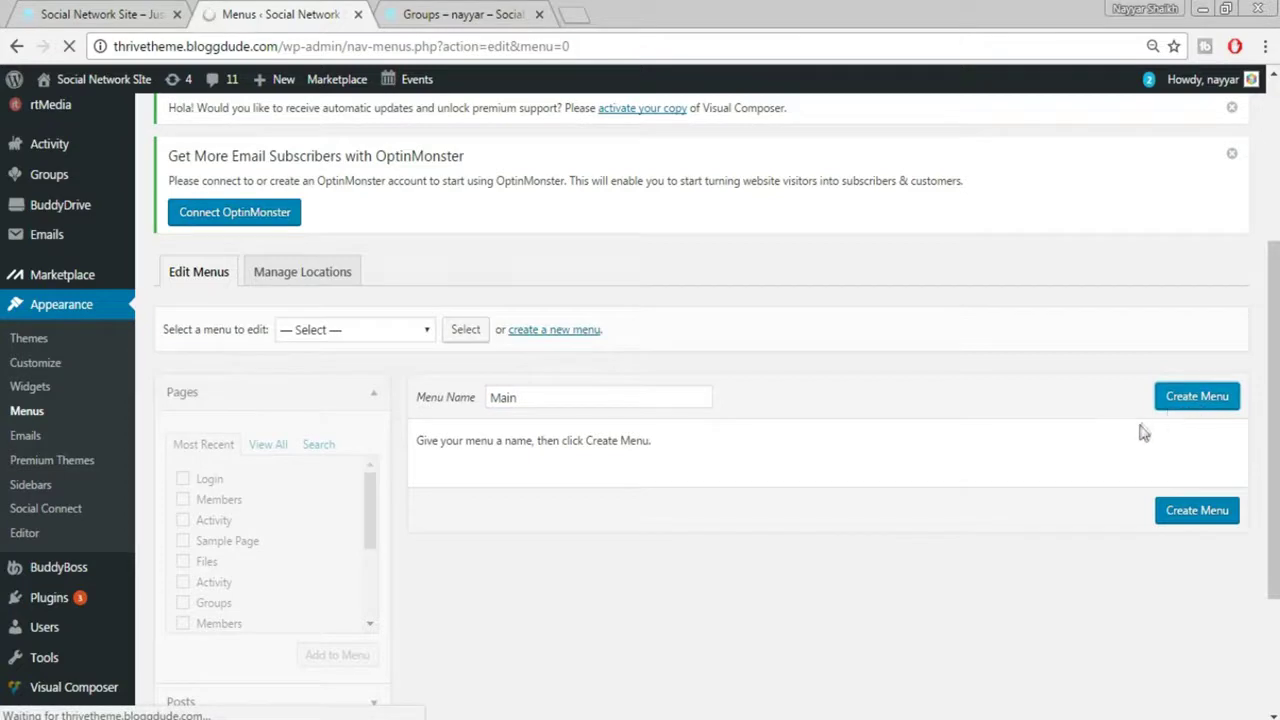
scroll(271, 509, "down", 2)
scroll(340, 510, "up", 2)
Add the Members, Activity and Groups pages to the Main menu
left_click(202, 501)
left_click(213, 522)
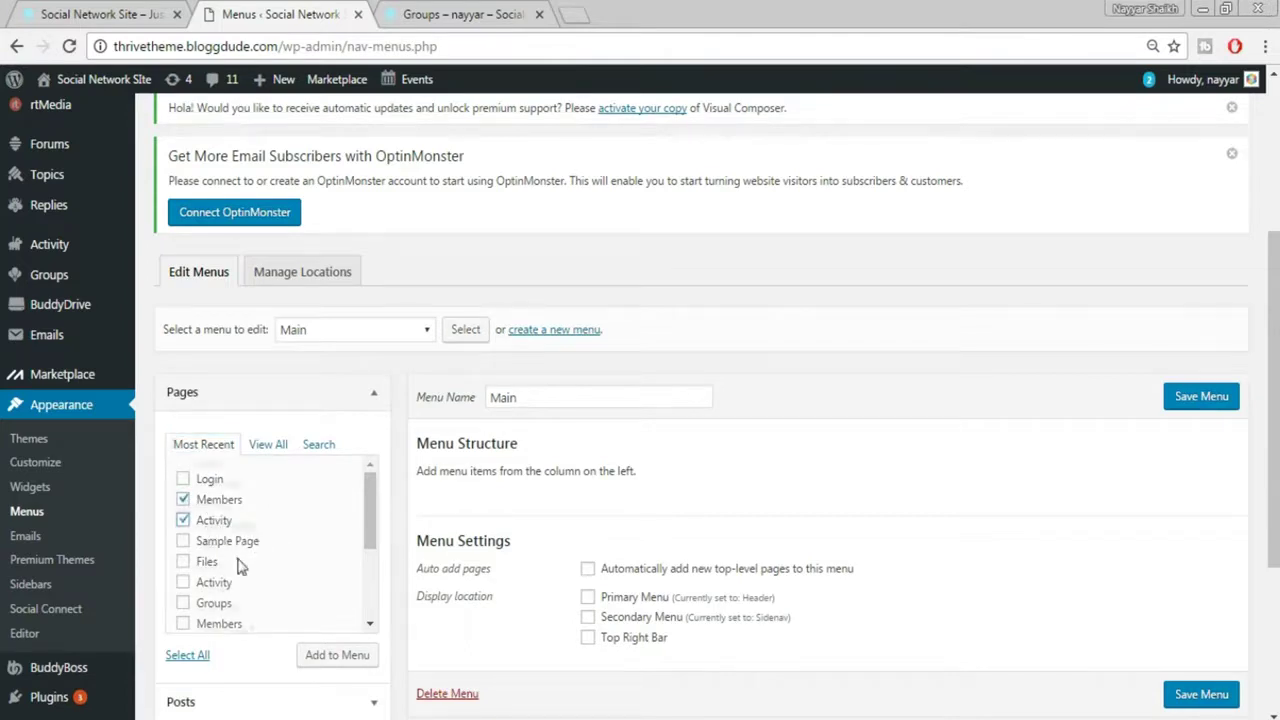
scroll(240, 567, "down", 2)
left_click(224, 510)
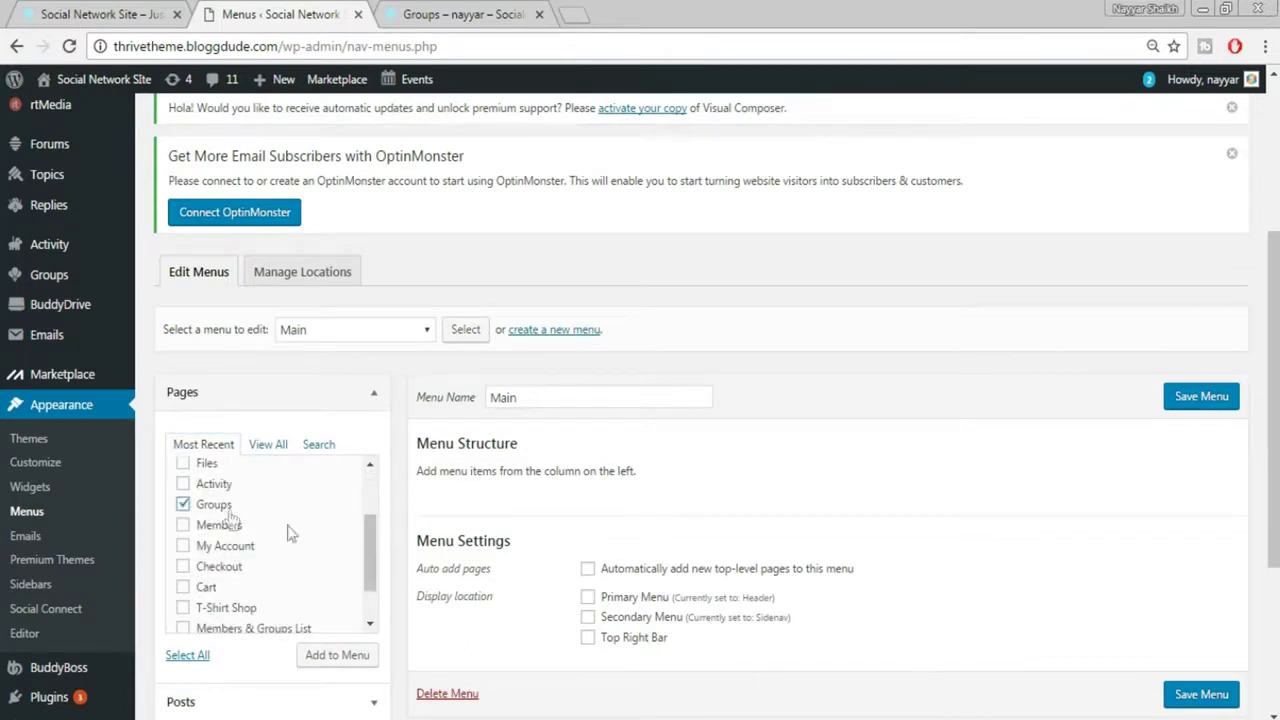
double_click(362, 553)
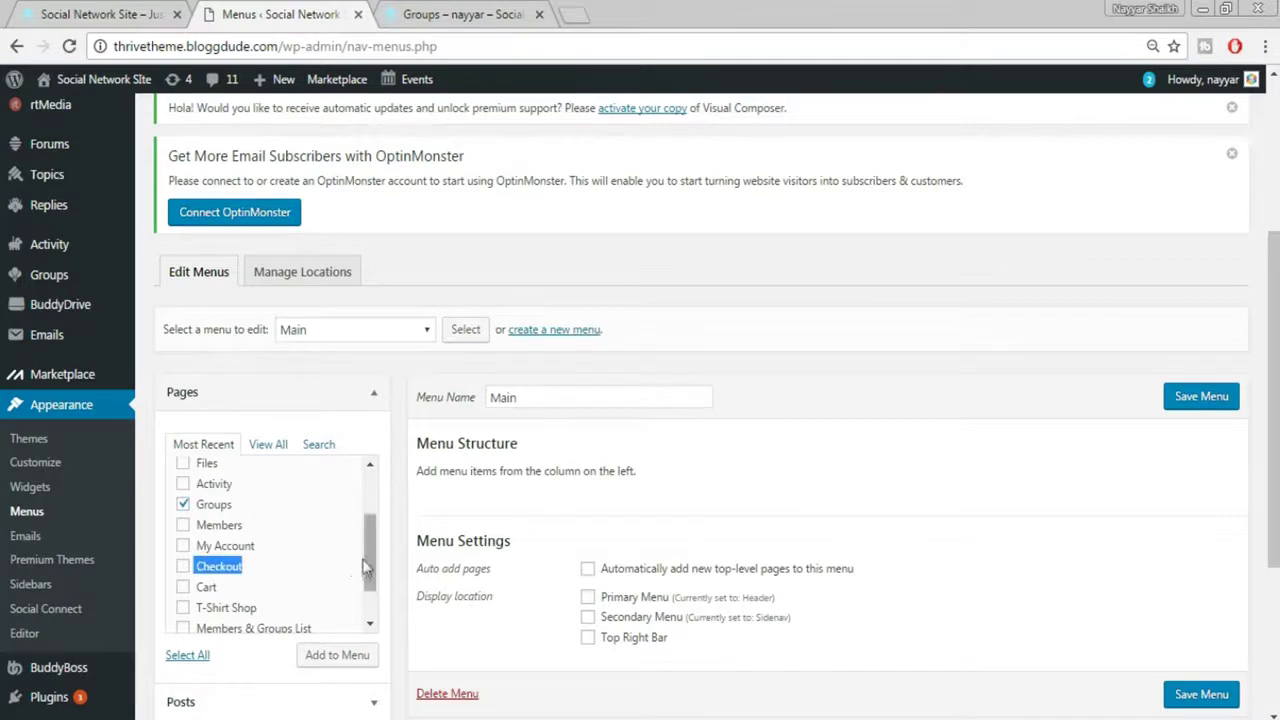
left_click(350, 566)
left_click_drag(370, 562, 378, 592)
left_click(335, 657)
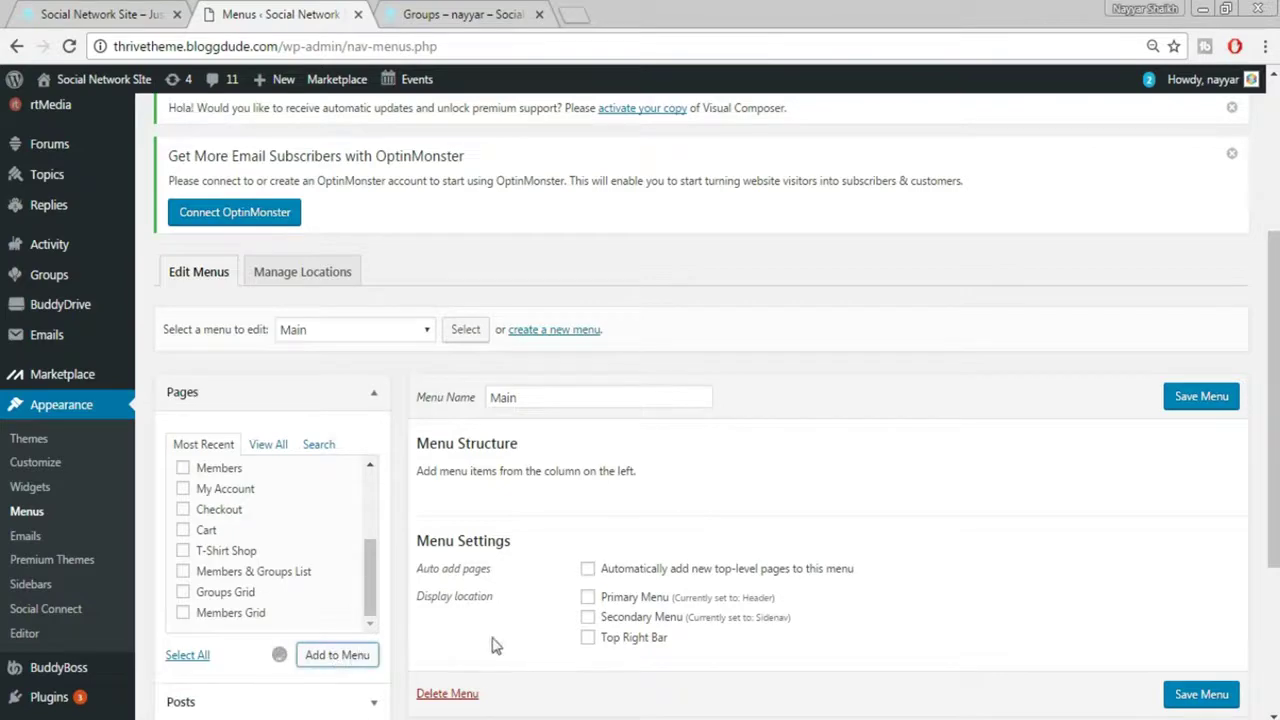
Reorder the menu items to Activity, Groups, Members, all as top-level items
scroll(600, 470, "down", 1)
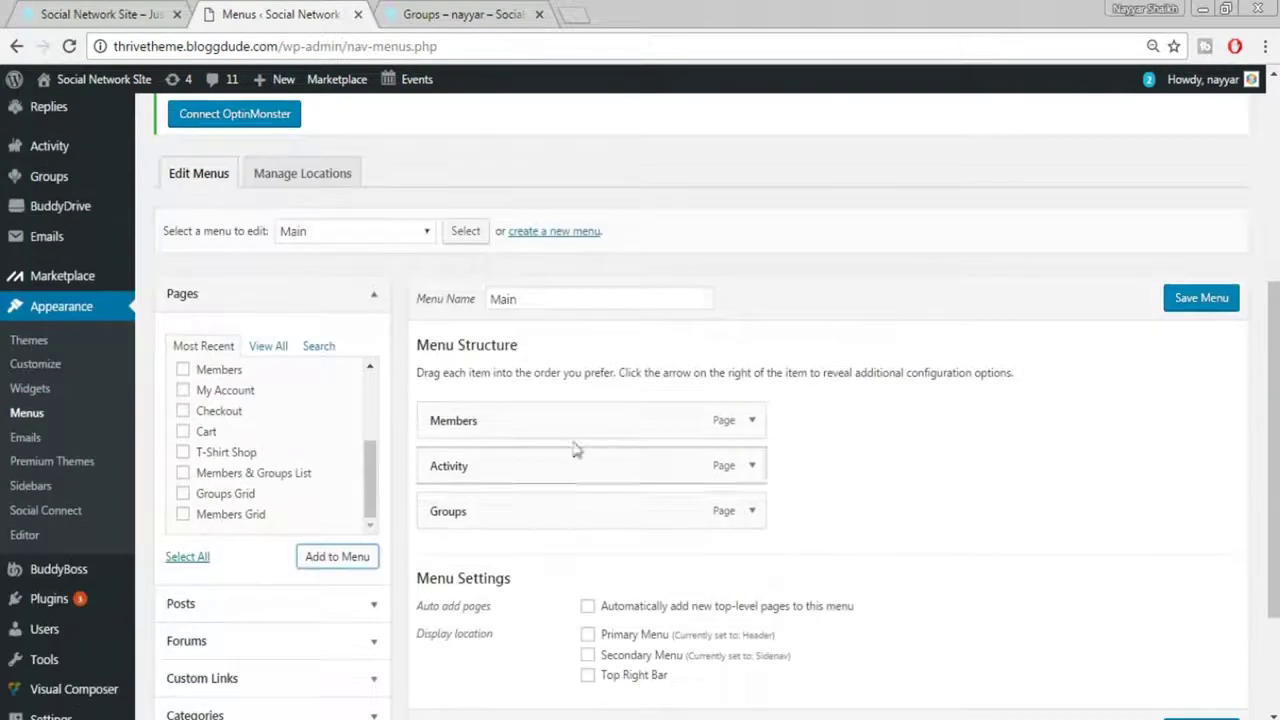
left_click_drag(523, 466, 520, 405)
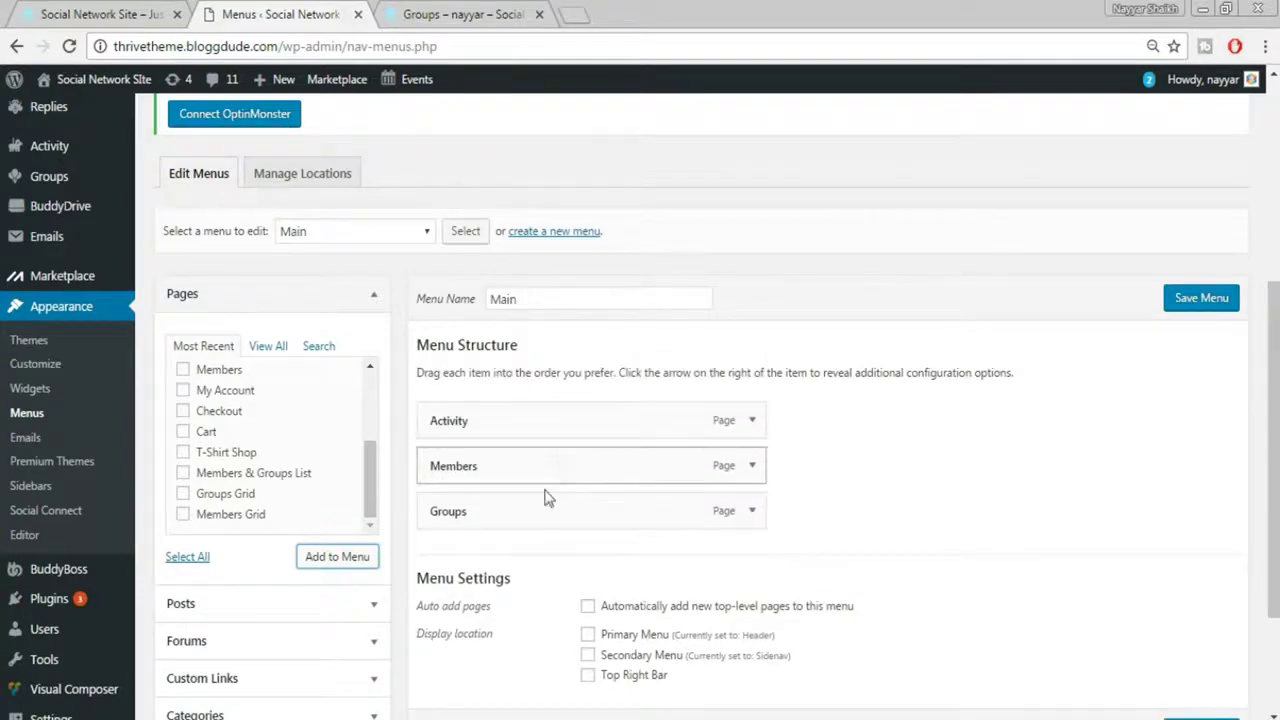
scroll(546, 497, "down", 1)
left_click_drag(523, 409, 520, 380)
left_click(837, 389)
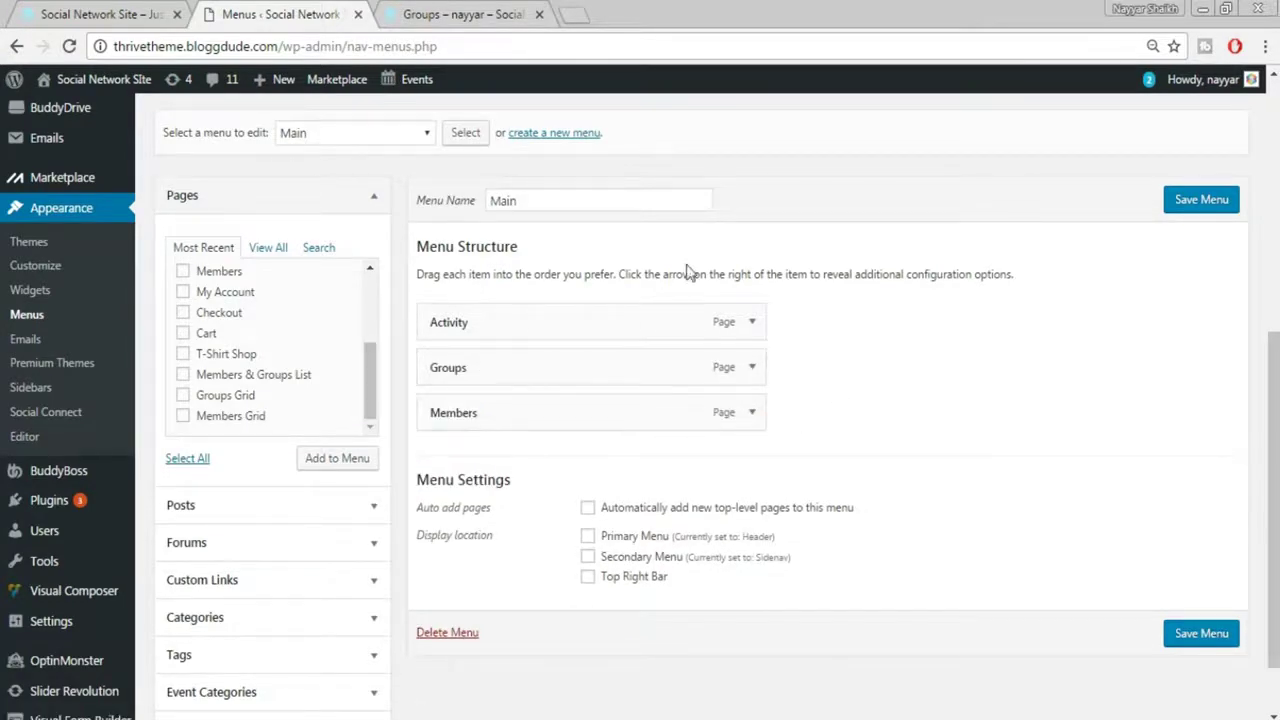
left_click(133, 10)
Copy the link address of Groups > Create Group on the live site, then return to Menus
mouse_move(677, 143)
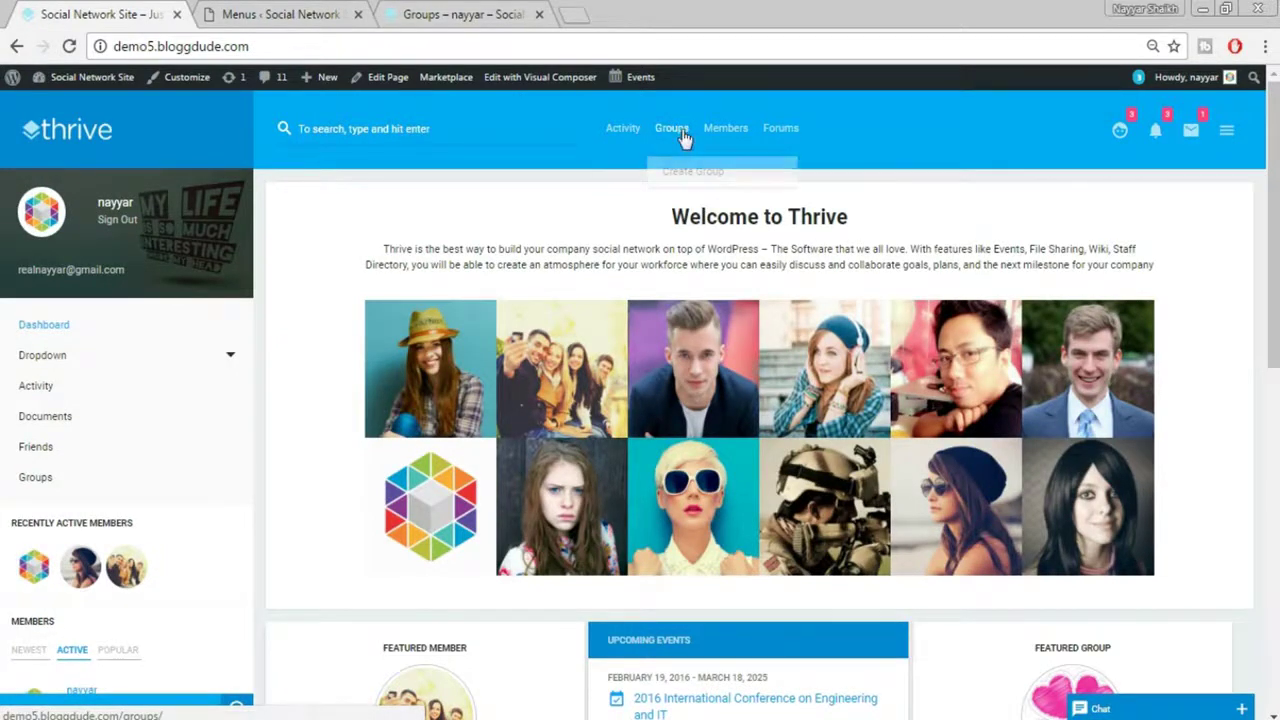
right_click(680, 176)
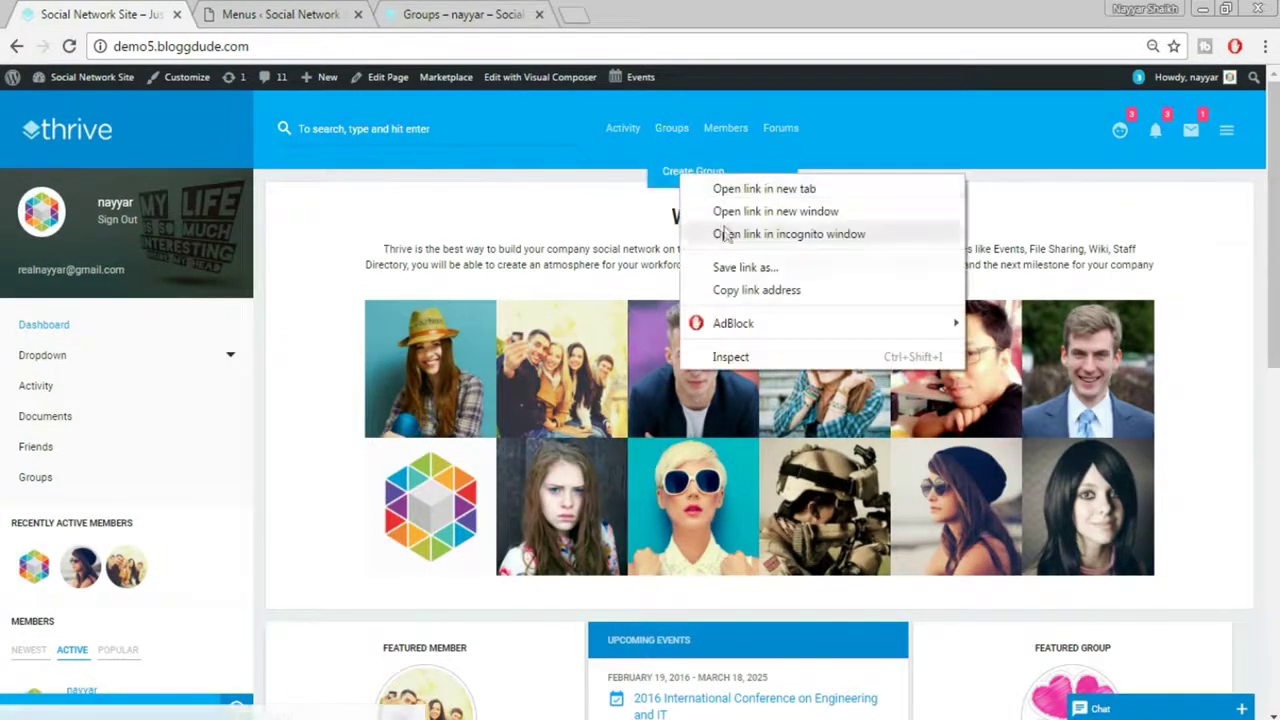
left_click(757, 290)
left_click(393, 12)
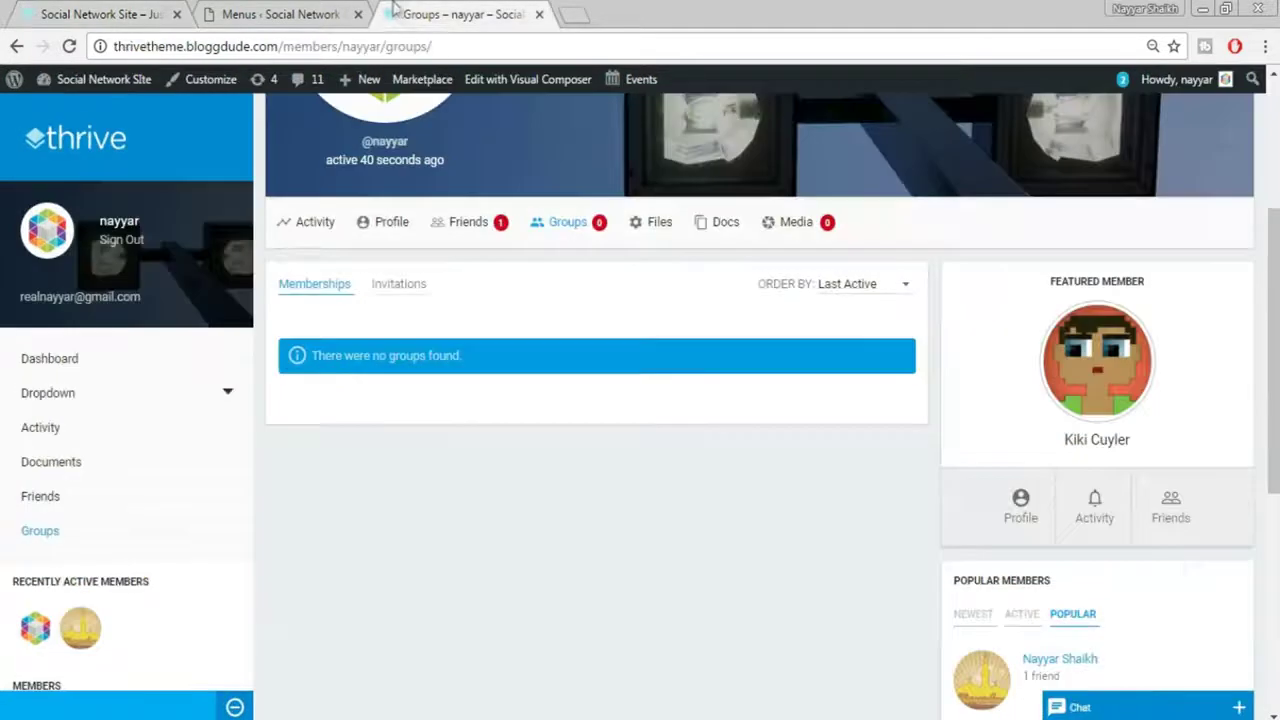
left_click(284, 12)
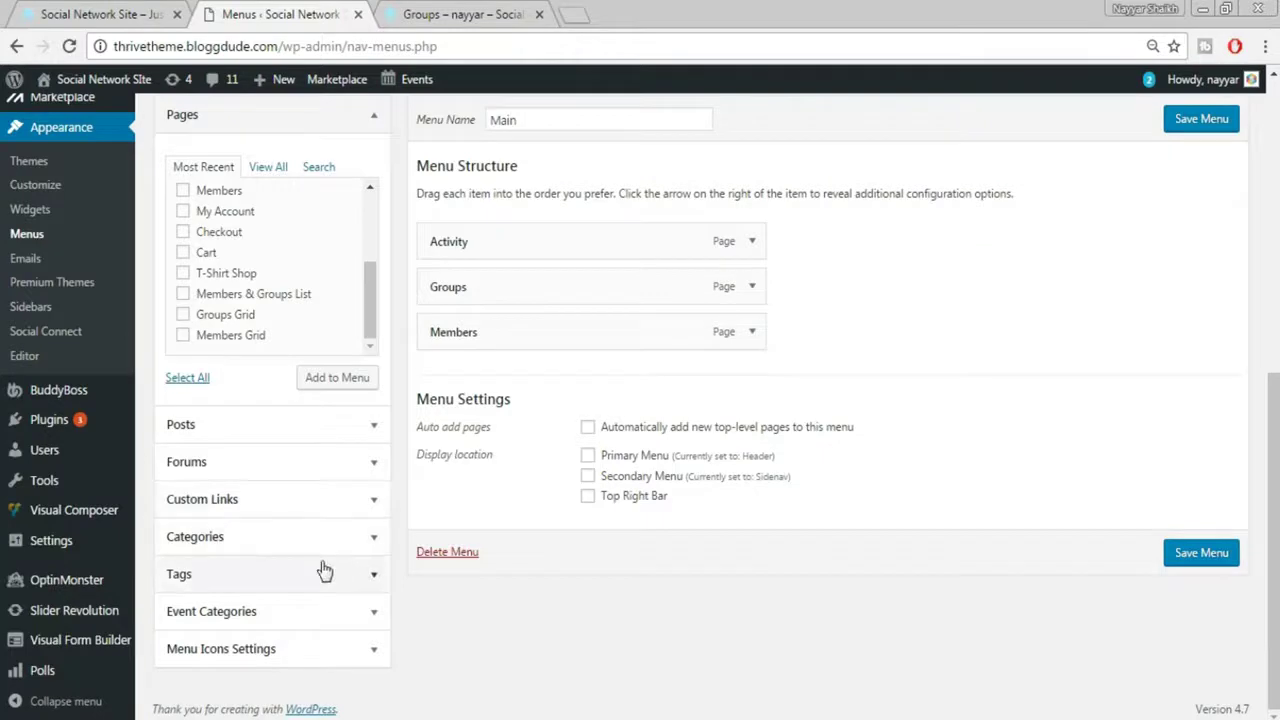
Add a 'Create' custom link with the pasted Create Group URL under Groups, and save
left_click(307, 510)
left_click(300, 285)
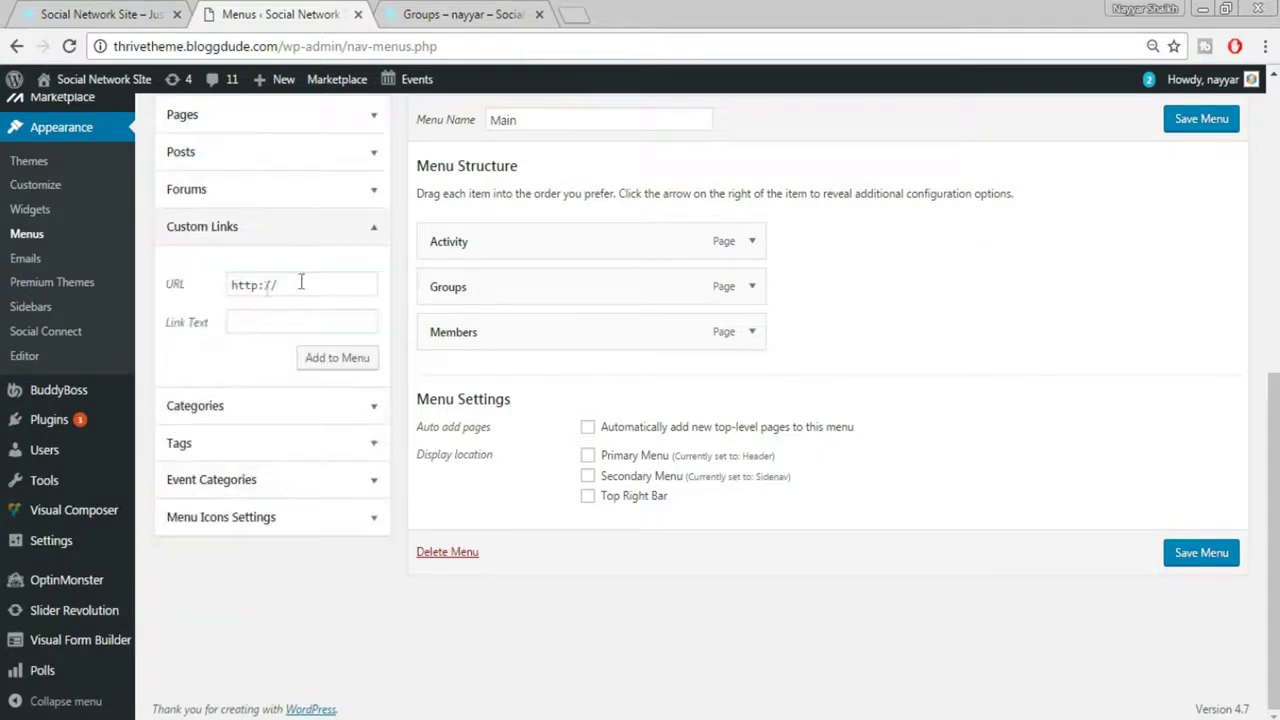
key("ctrl+v")
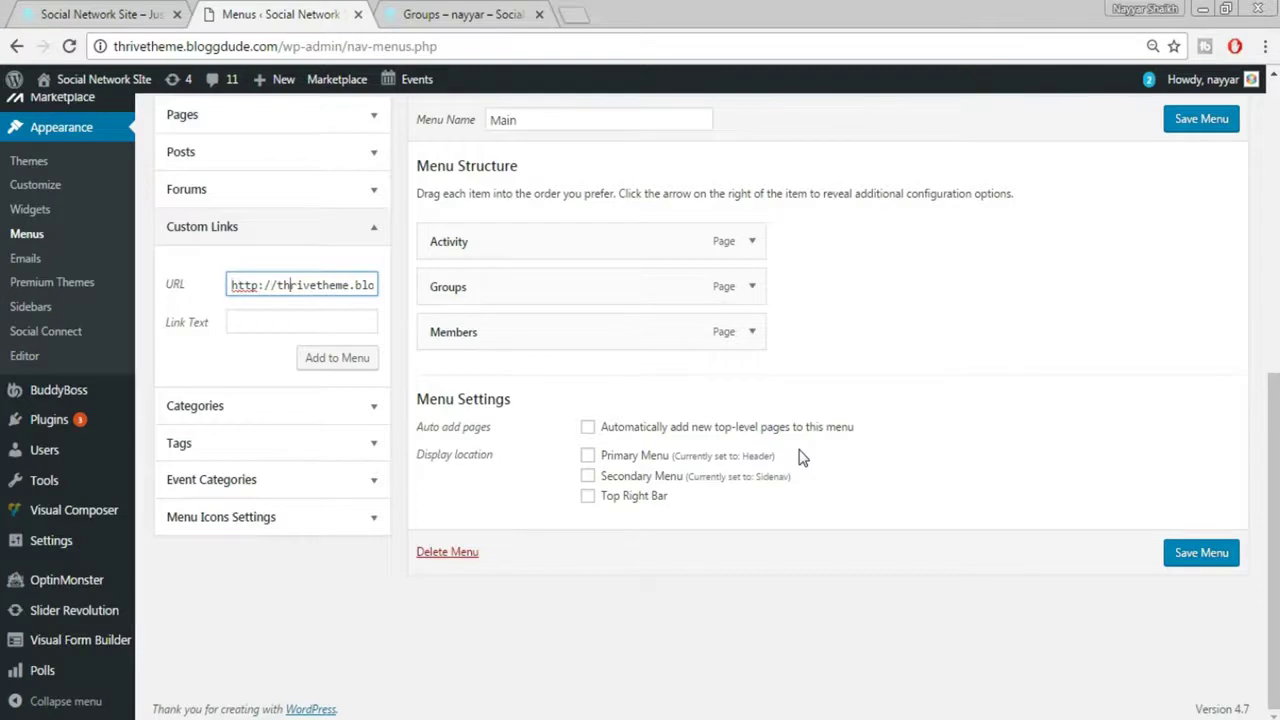
key("Right")
key("Right")
key("Right")
key("Right")
key("Right")
key("Right")
key("Right")
key("Right")
key("Right")
key("Right")
key("Right")
key("Right")
key("Right")
key("Right")
key("Right")
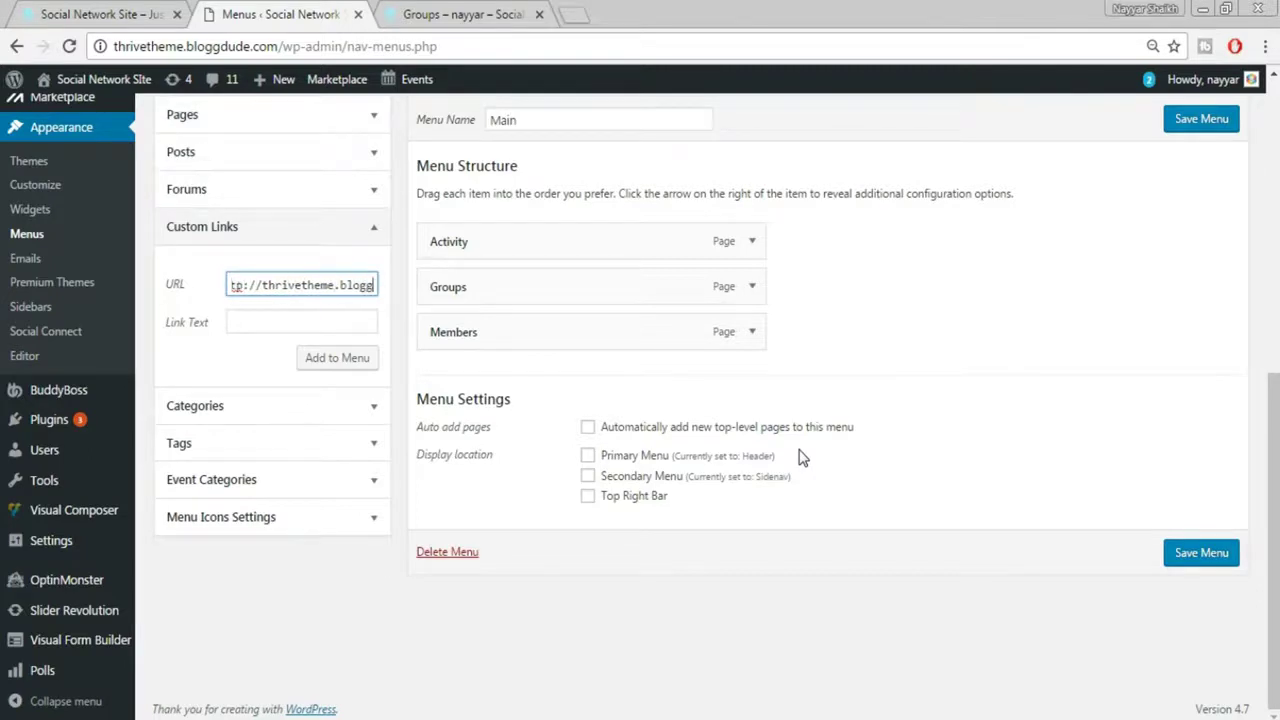
key("Right")
key("Right")
key("Right")
key("Right")
key("Right")
key("Right")
key("Right")
key("Right")
key("Right")
key("Right")
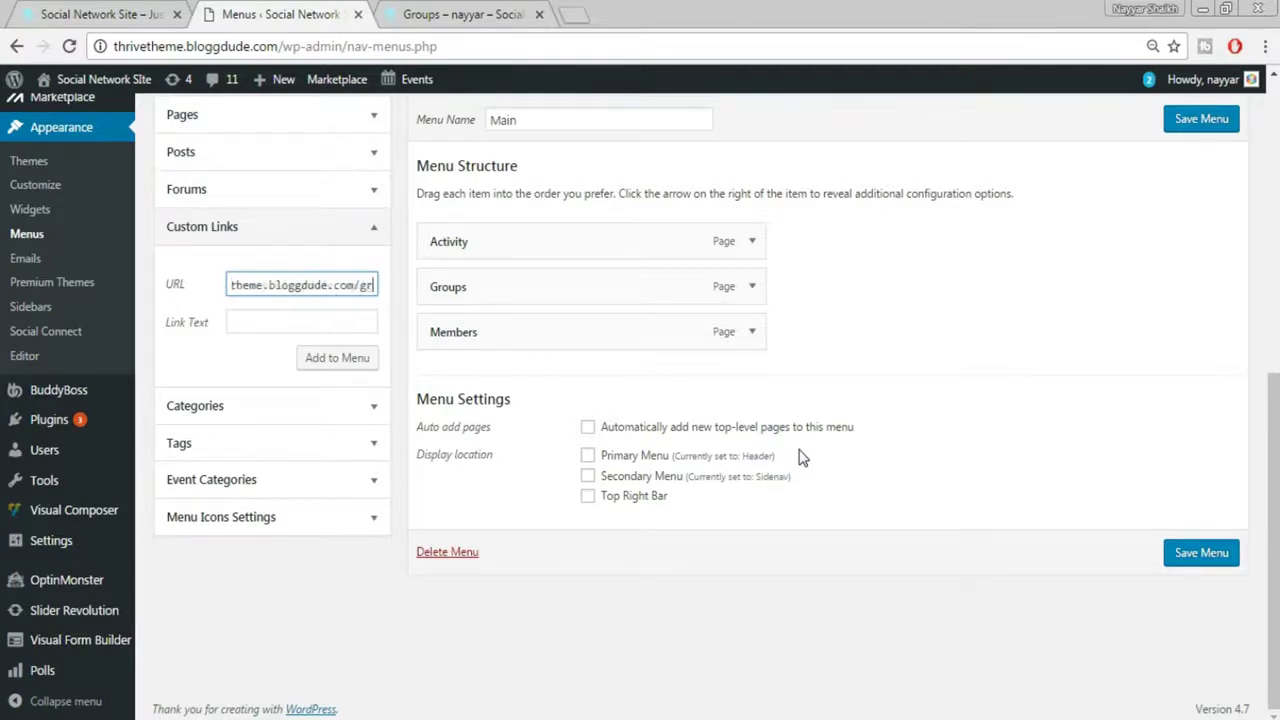
key("Right")
key("Right")
key("Right")
key("Right")
key("Right")
key("Right")
key("Right")
key("Right")
key("Right")
key("Right")
key("Right")
key("Right")
key("Right")
key("Right")
key("Right")
key("Right")
key("Right")
key("Right")
key("Right")
key("Right")
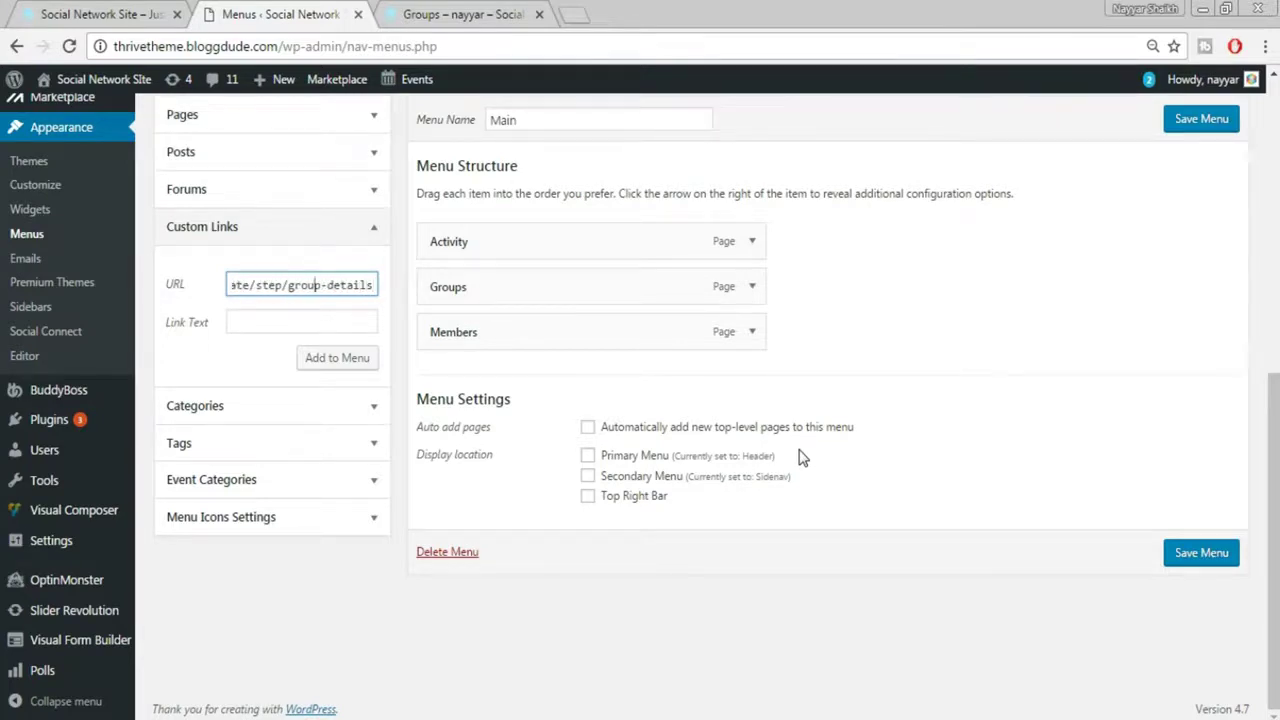
key("Right")
key("Right")
key("Right")
key("Right")
key("Right")
key("Right")
key("Right")
key("Right")
key("Right")
key("Right")
key("Right")
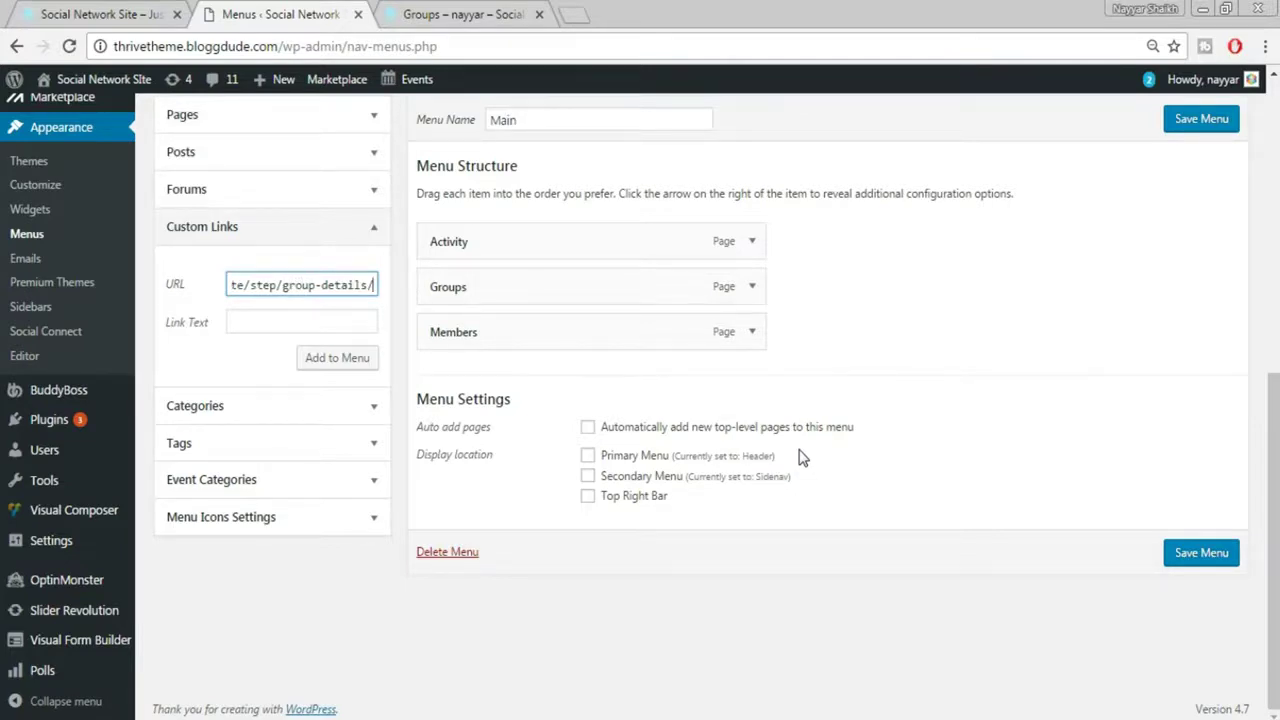
left_click(281, 318)
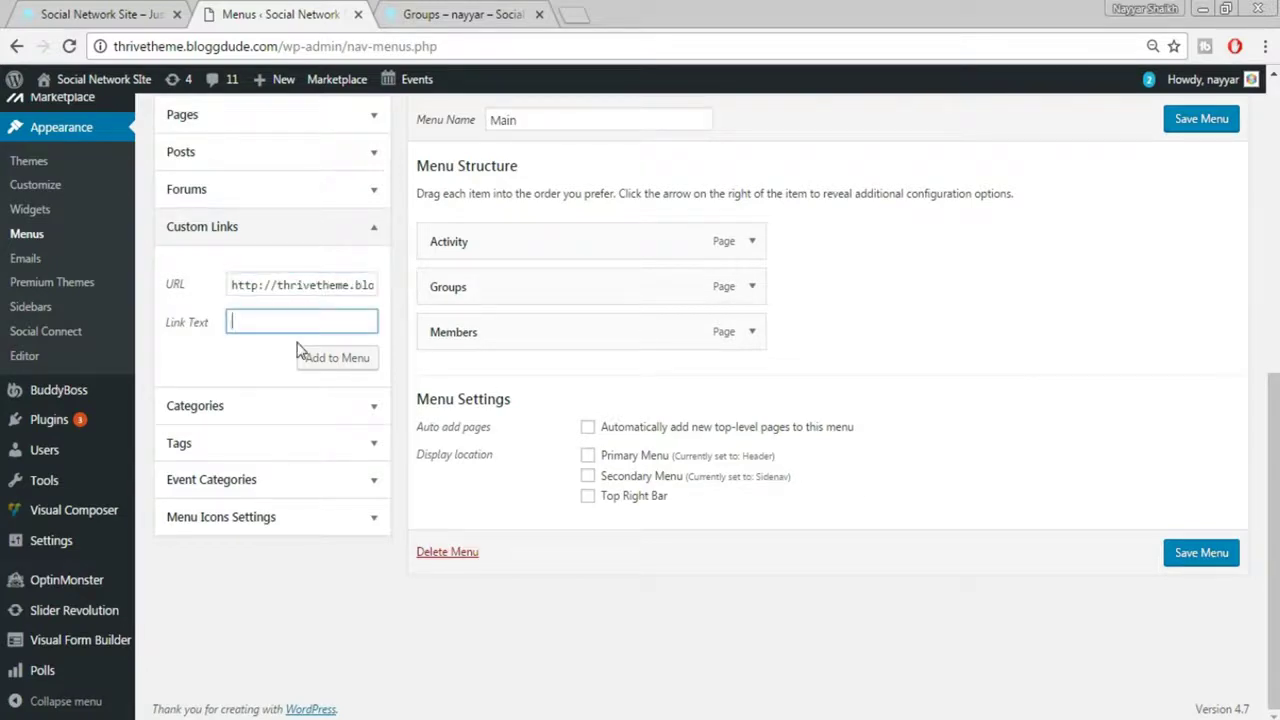
type("Create")
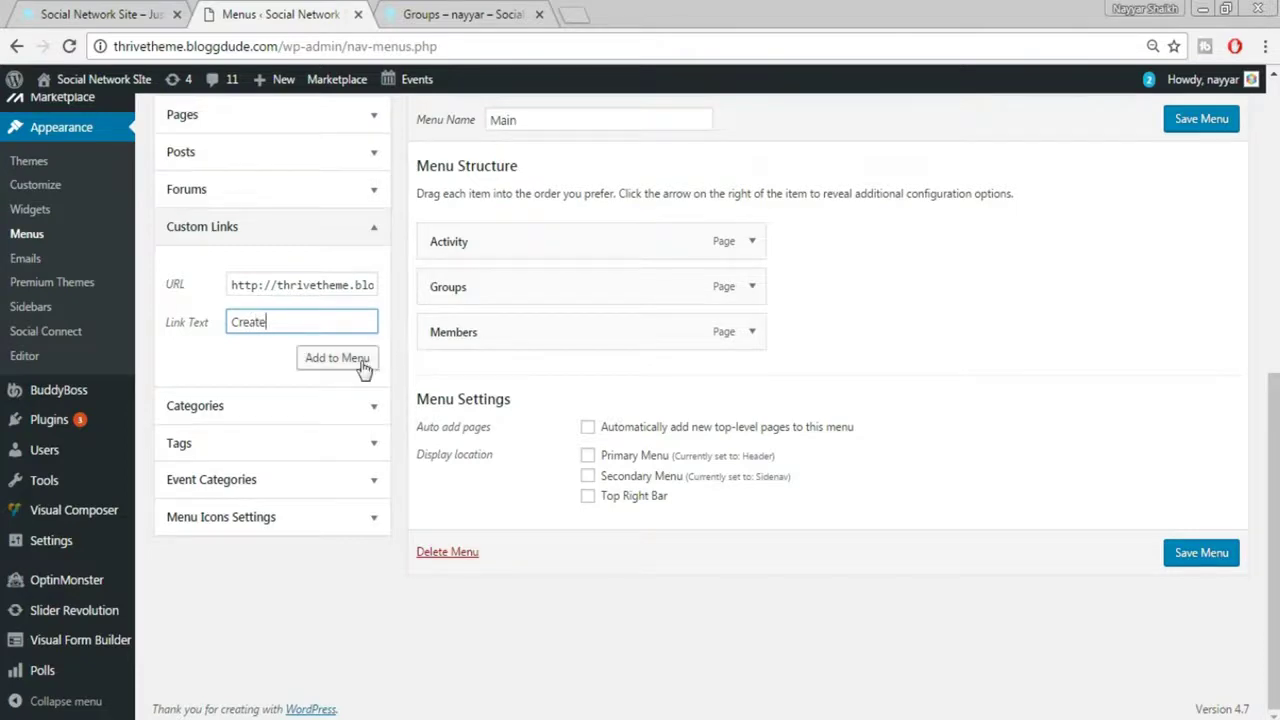
left_click(359, 369)
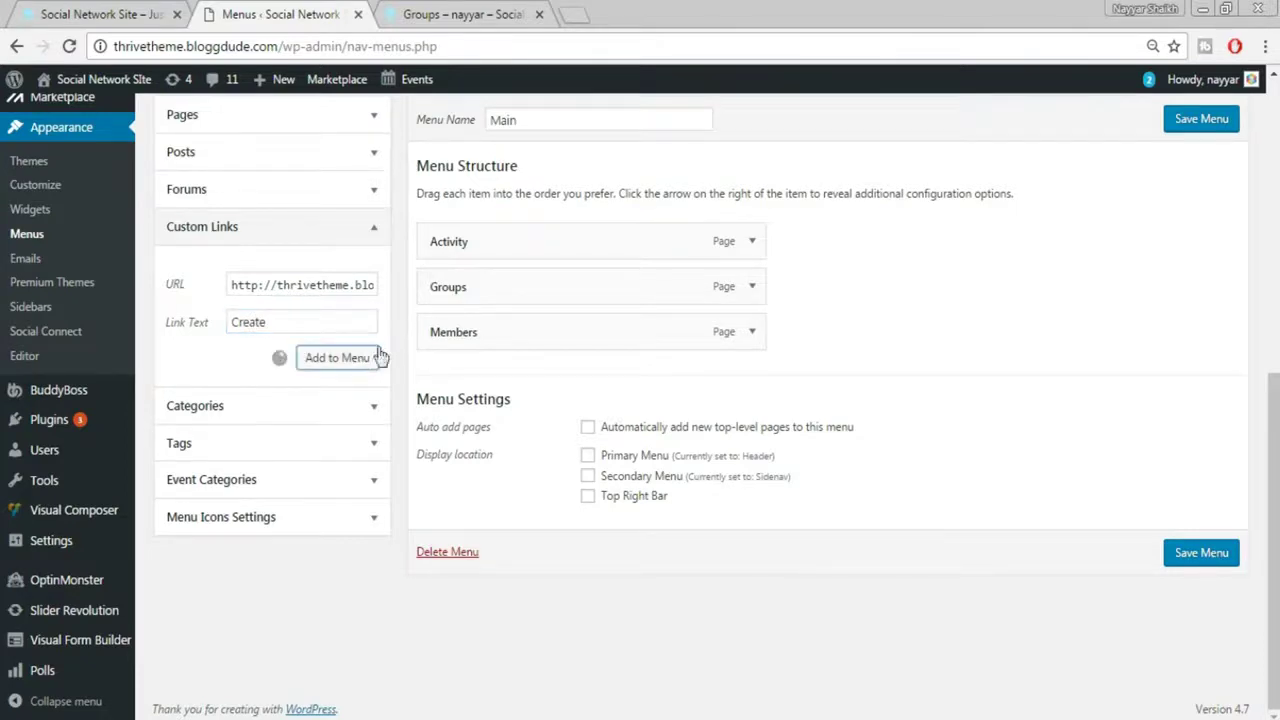
left_click_drag(462, 380, 481, 322)
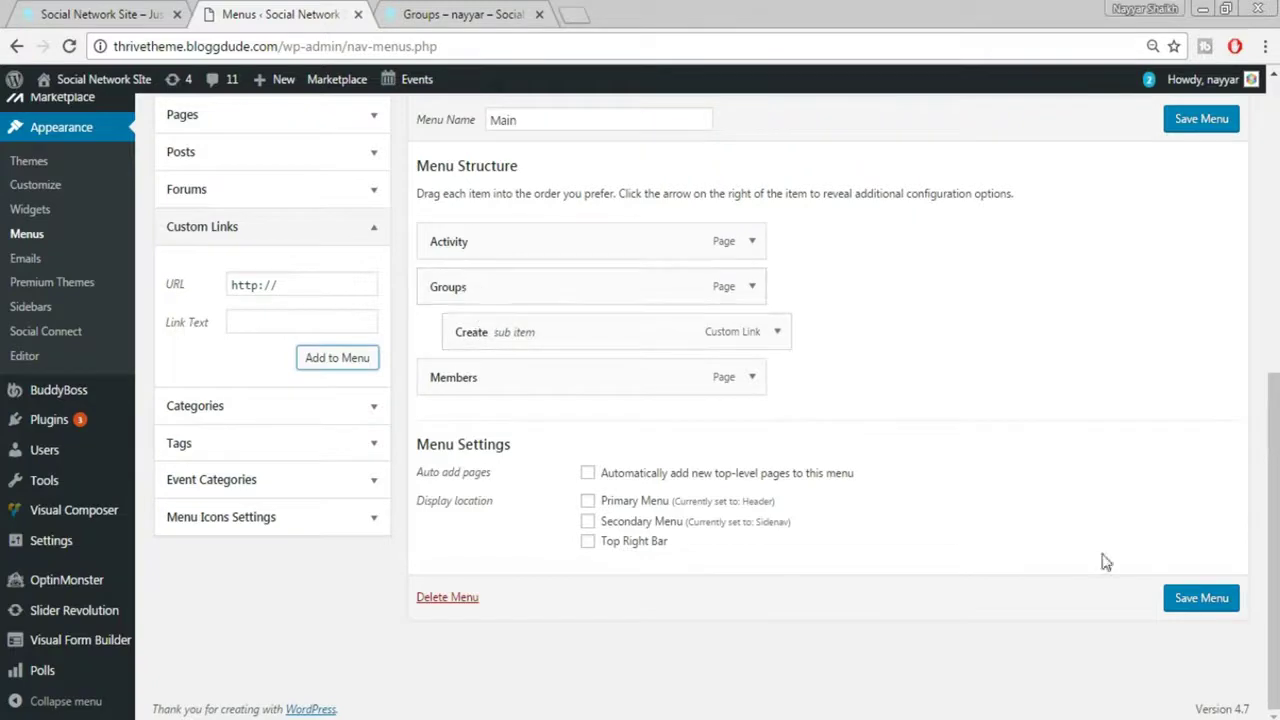
left_click(1188, 603)
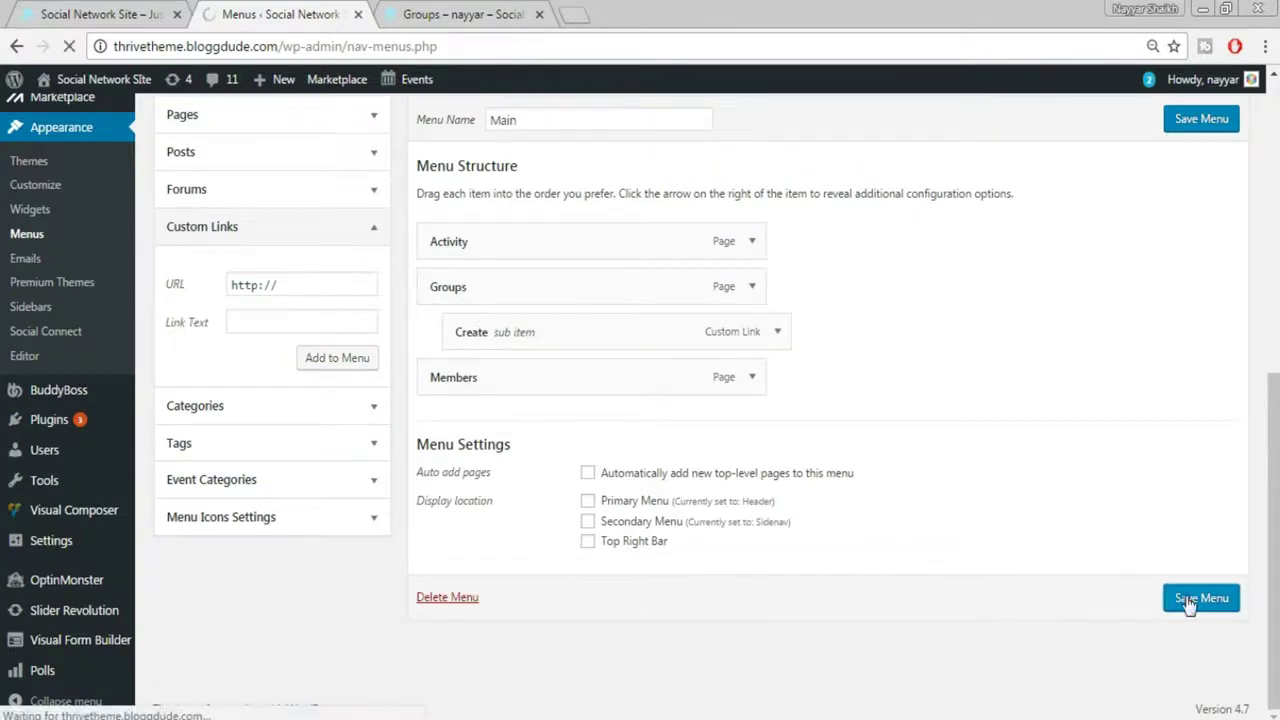
Tick Primary Menu as Main's display location, save, and reselect the Groups page address
key("ctrl+Tab")
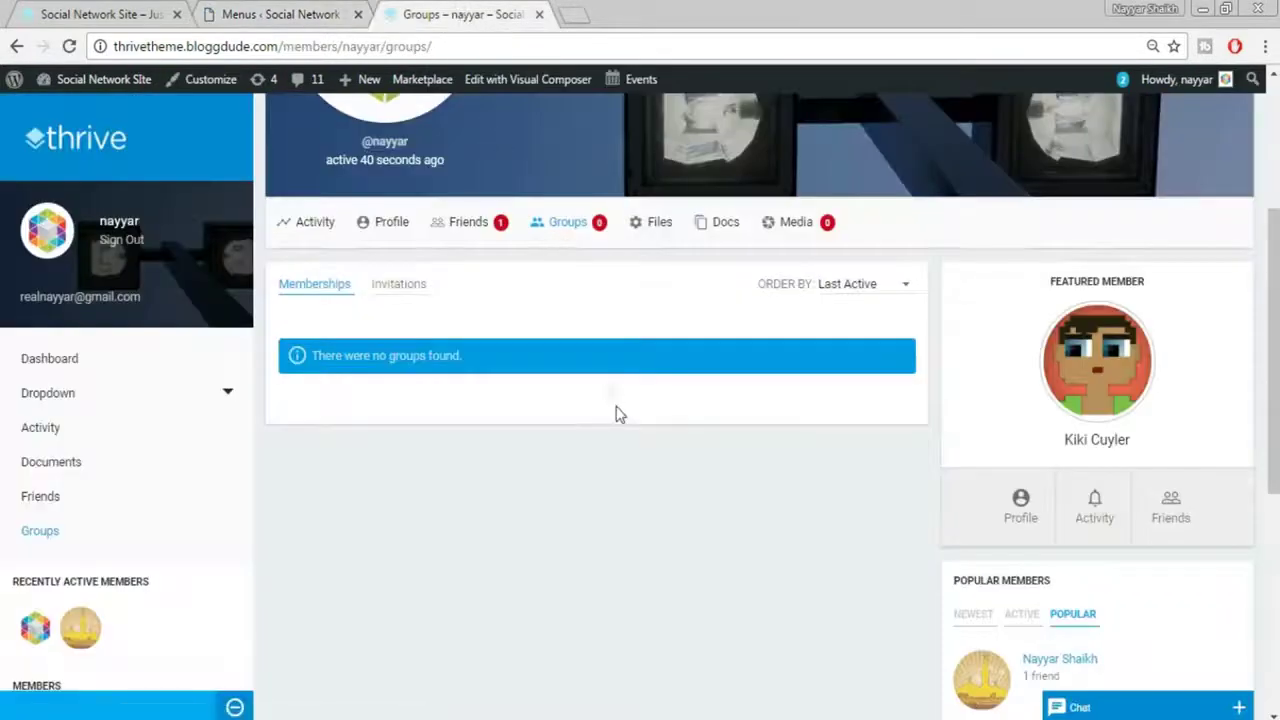
scroll(623, 431, "up", 3)
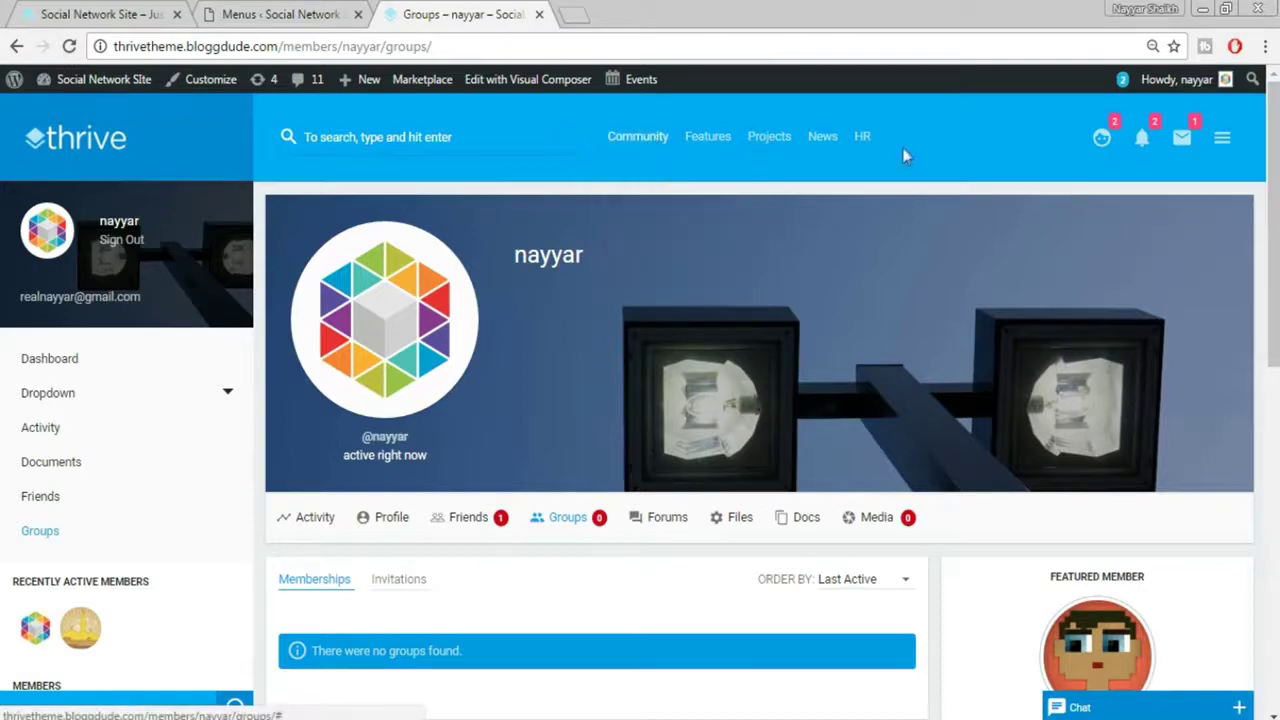
left_click(250, 14)
scroll(1028, 300, "down", 8)
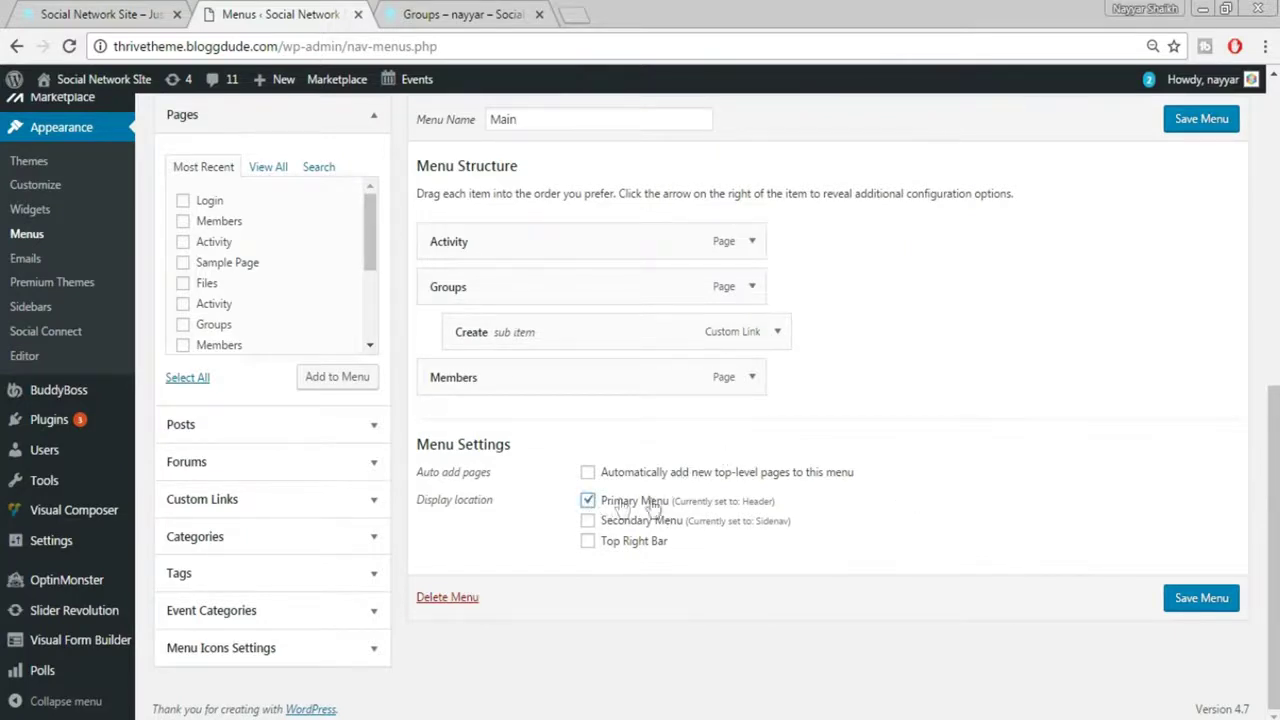
left_click(1197, 600)
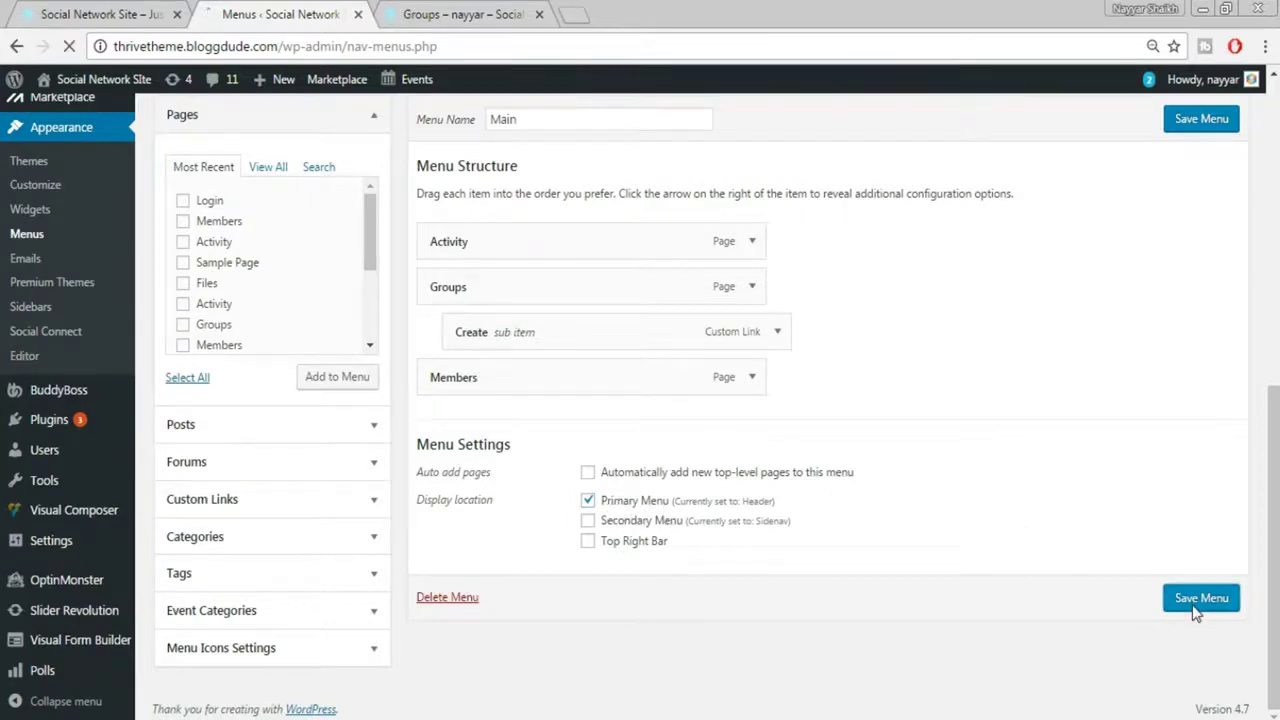
left_click(466, 12)
left_click(449, 48)
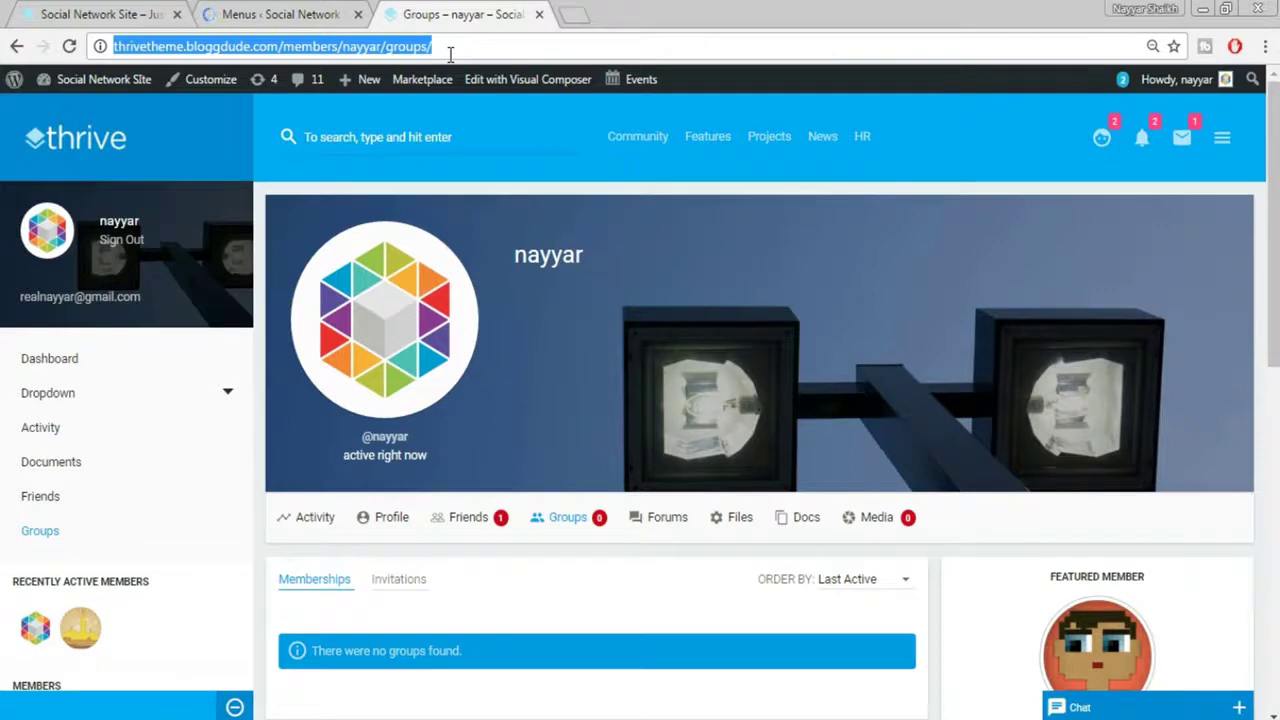
Reload the site and start a group named 'Name' with description 'description'
key("Return")
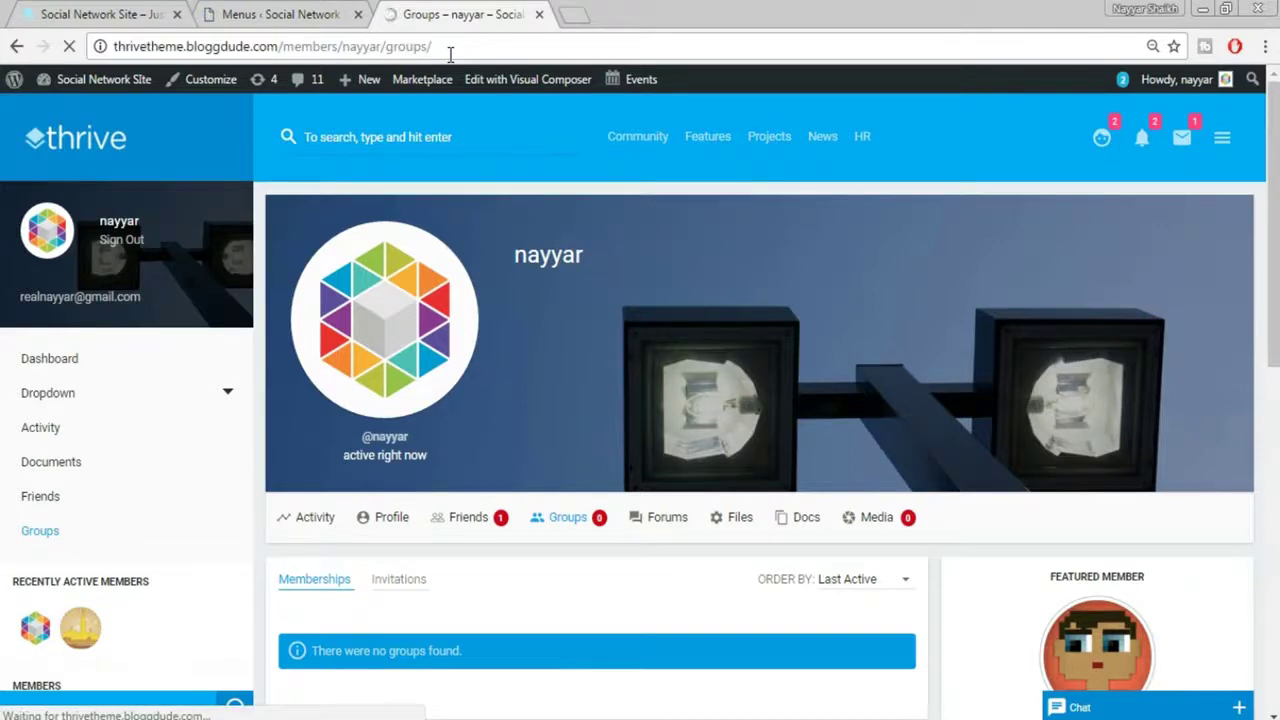
mouse_move(693, 148)
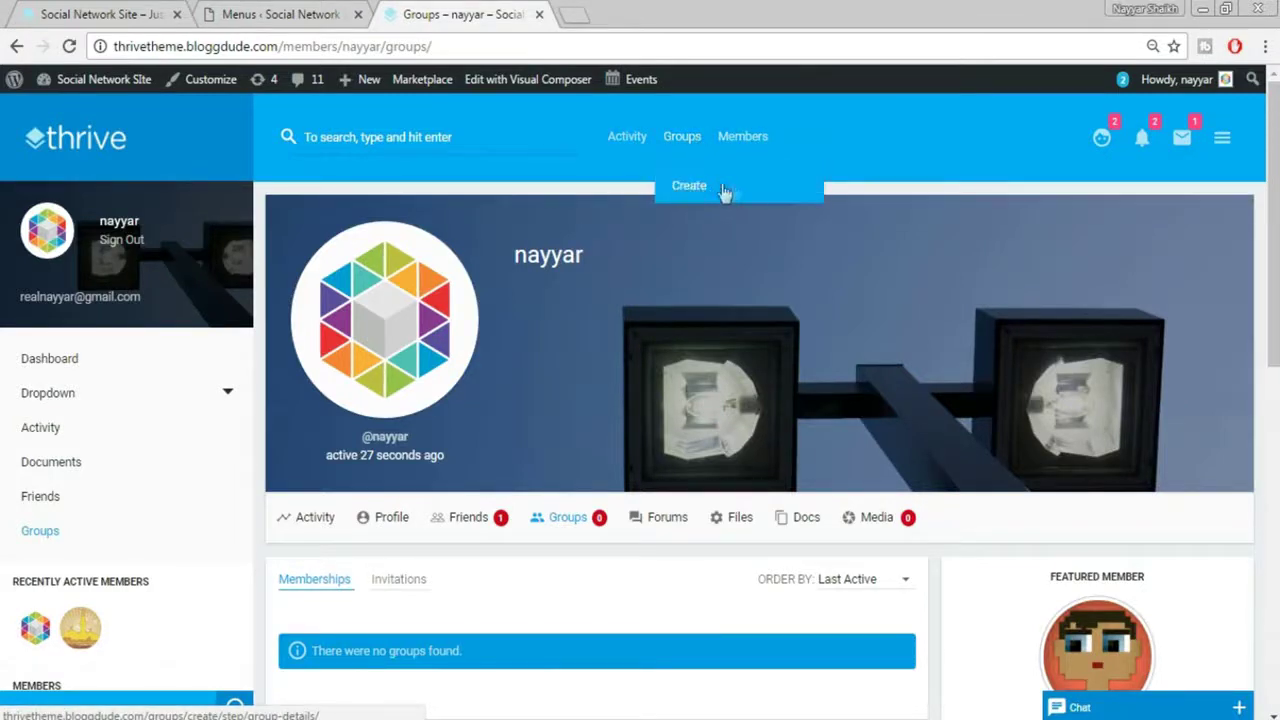
left_click(700, 192)
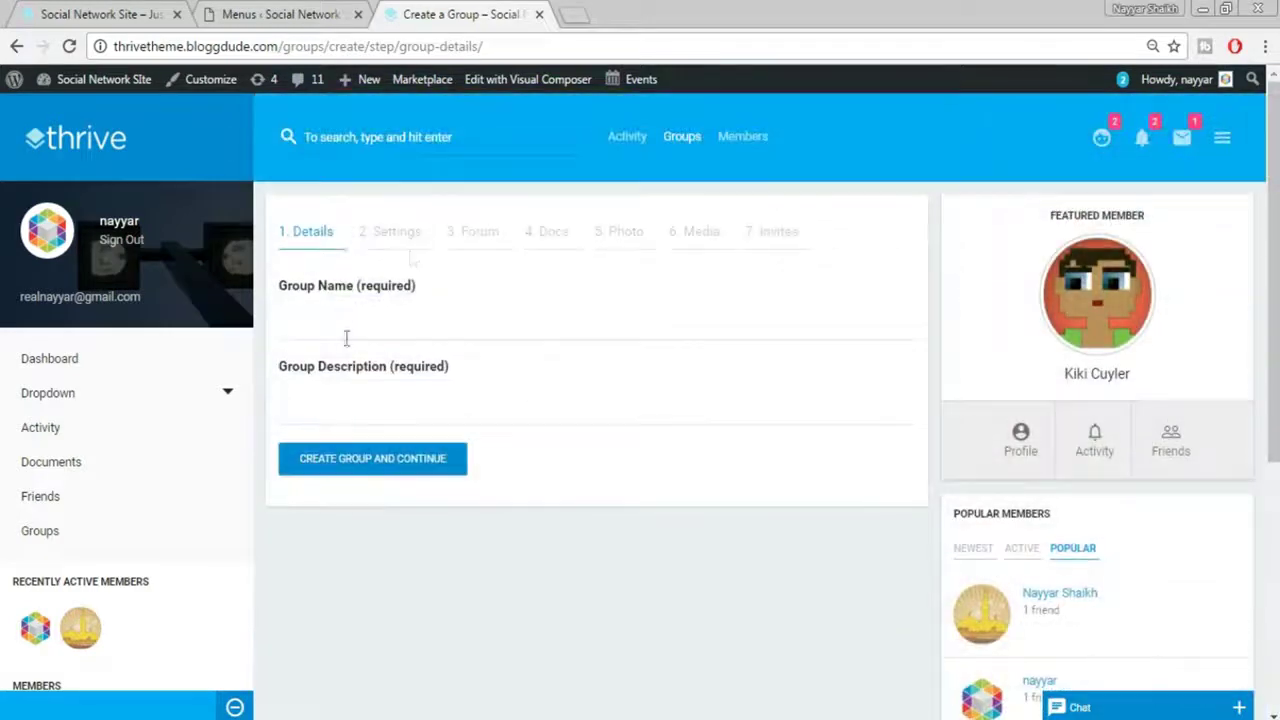
left_click(352, 310)
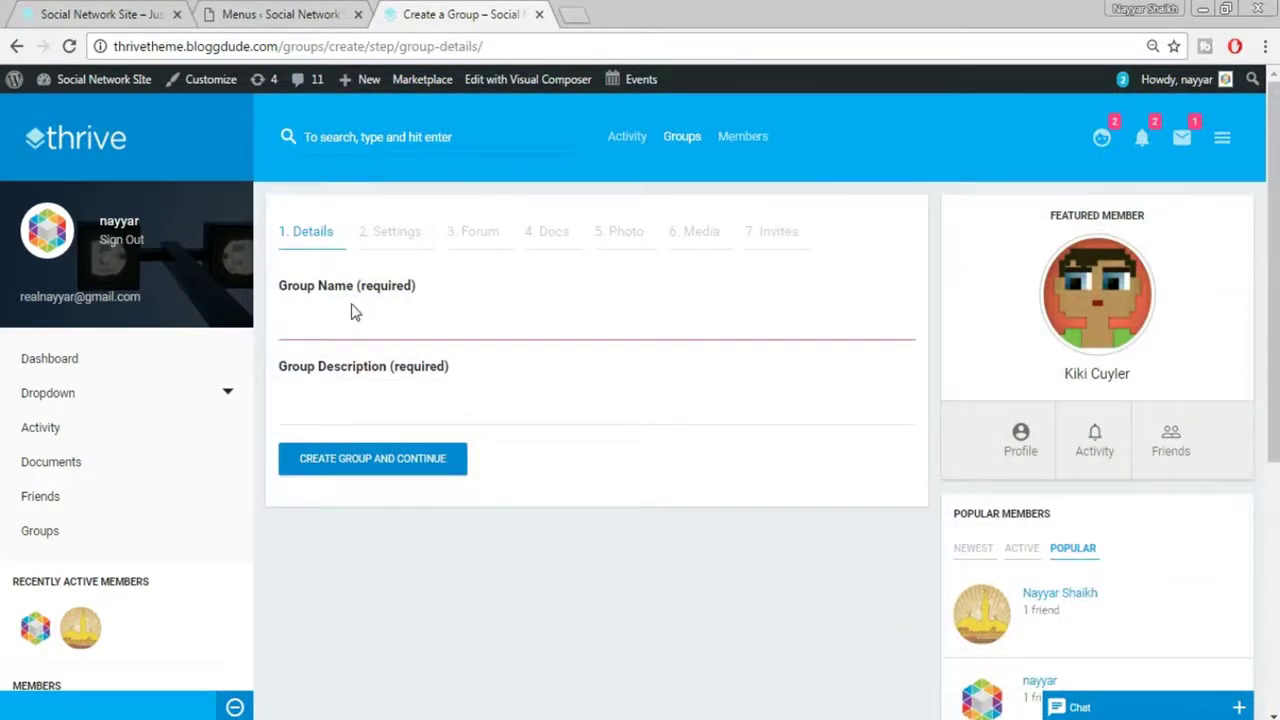
type("Name")
key("Tab")
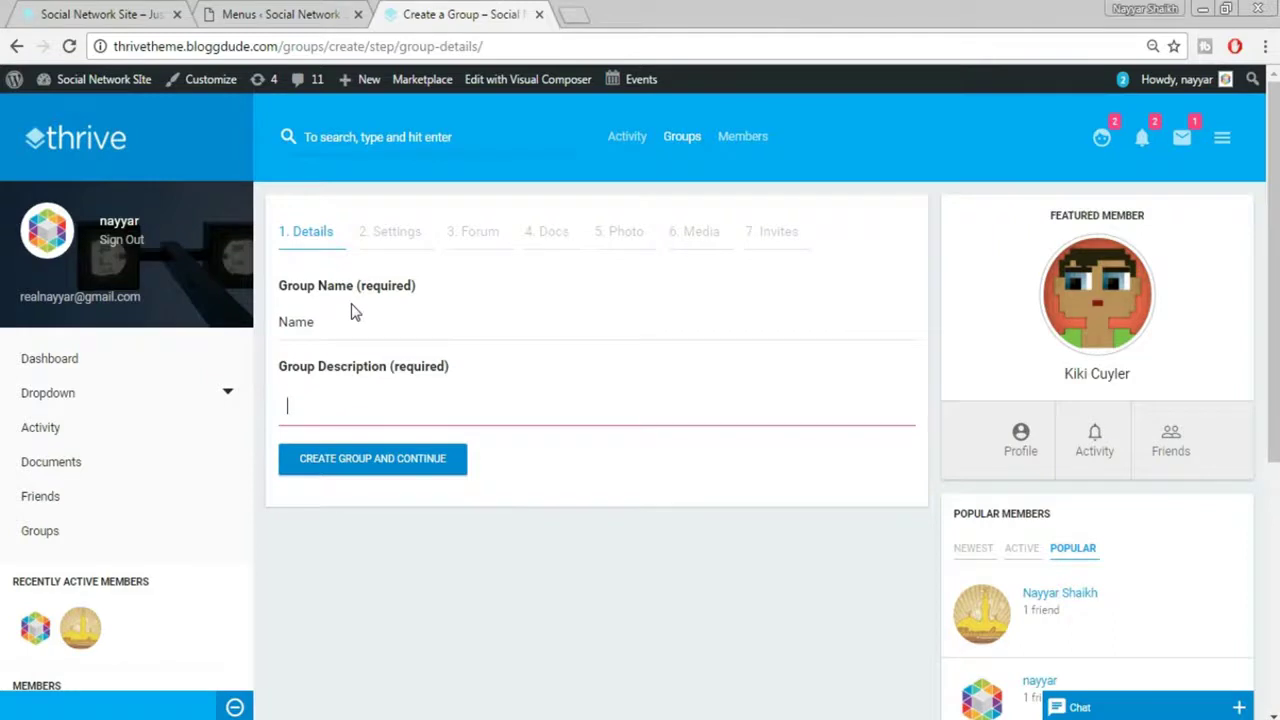
type("description")
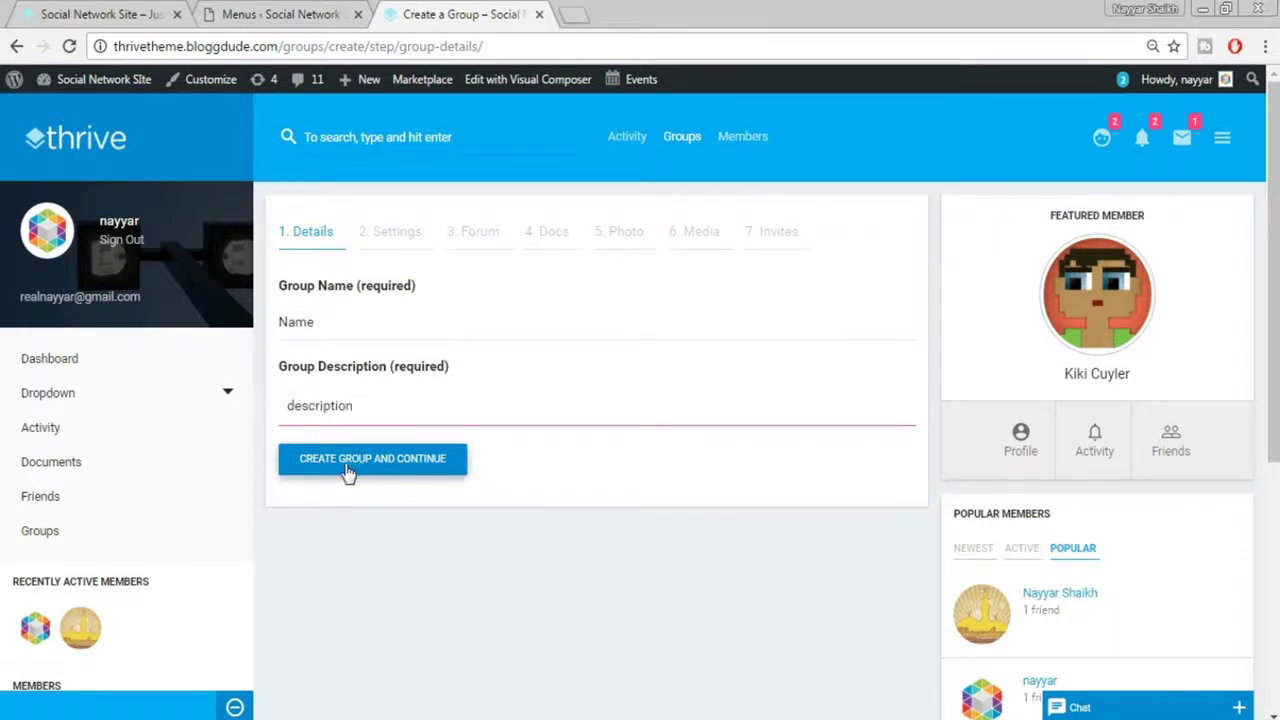
left_click(347, 470)
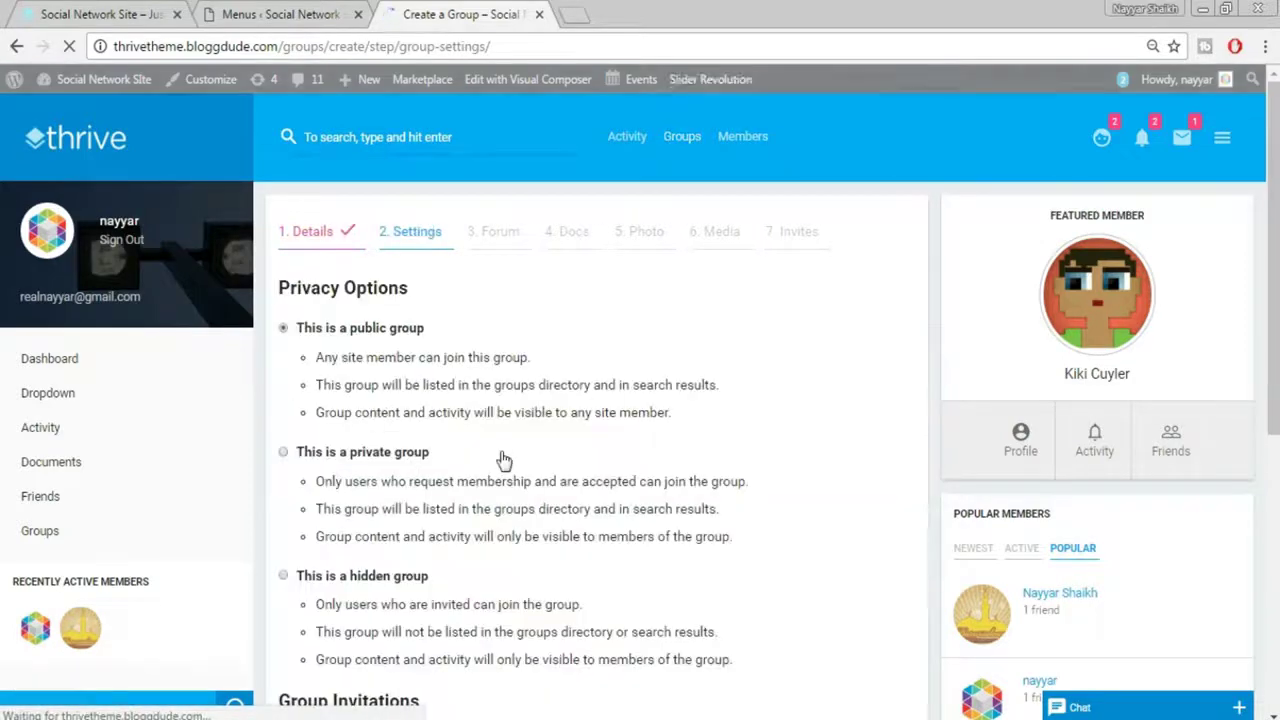
Keep the group public, give it a forum, and keep Group member as the minimum Docs role
scroll(415, 286, "down", 1)
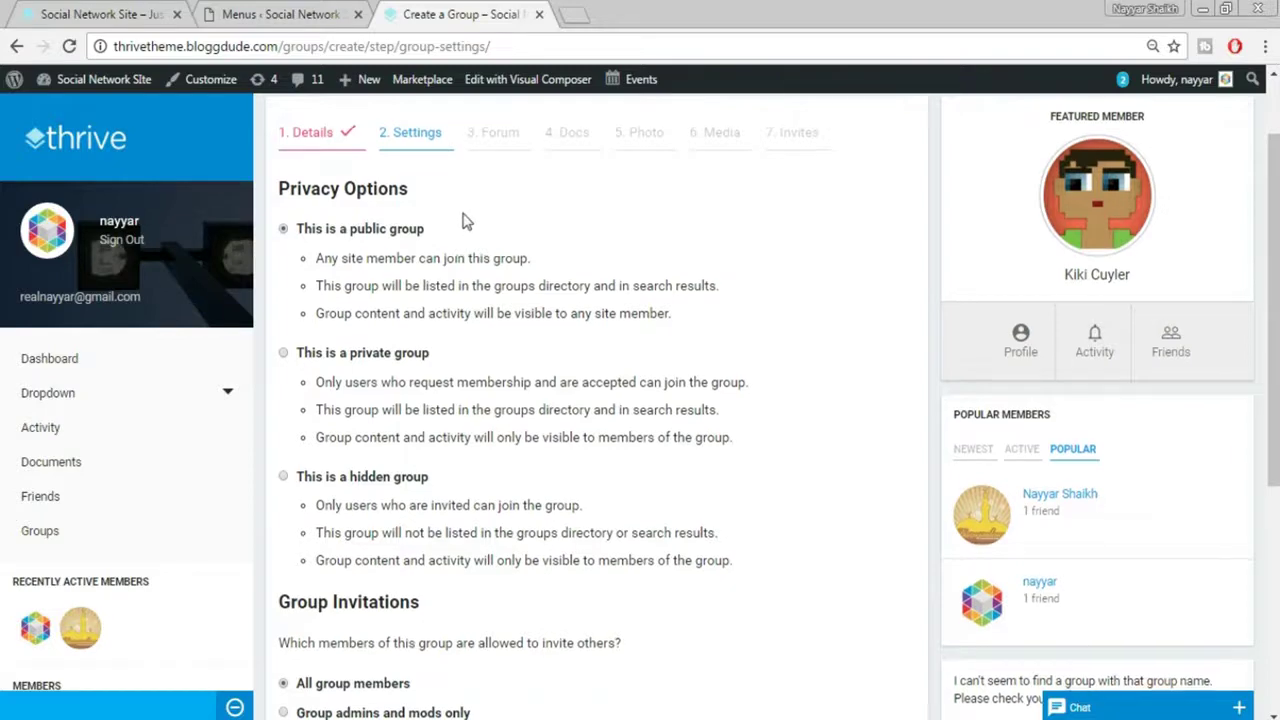
scroll(465, 216, "down", 1)
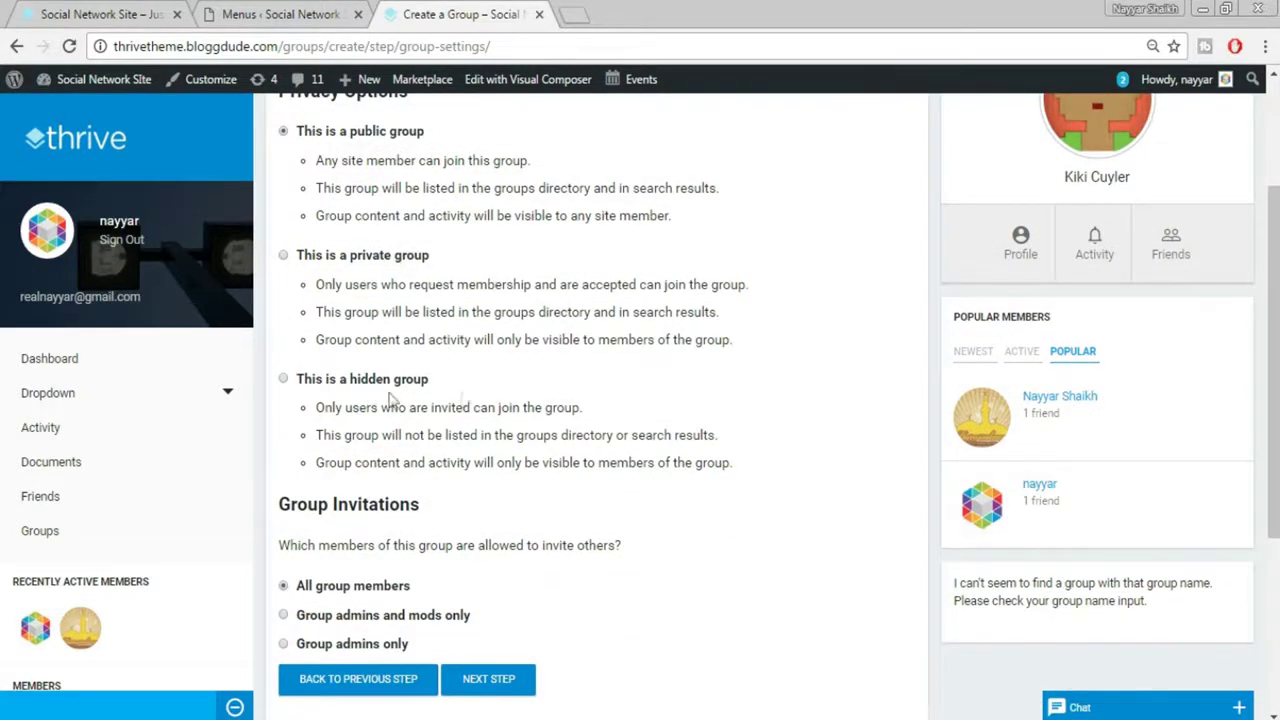
scroll(500, 480, "down", 1)
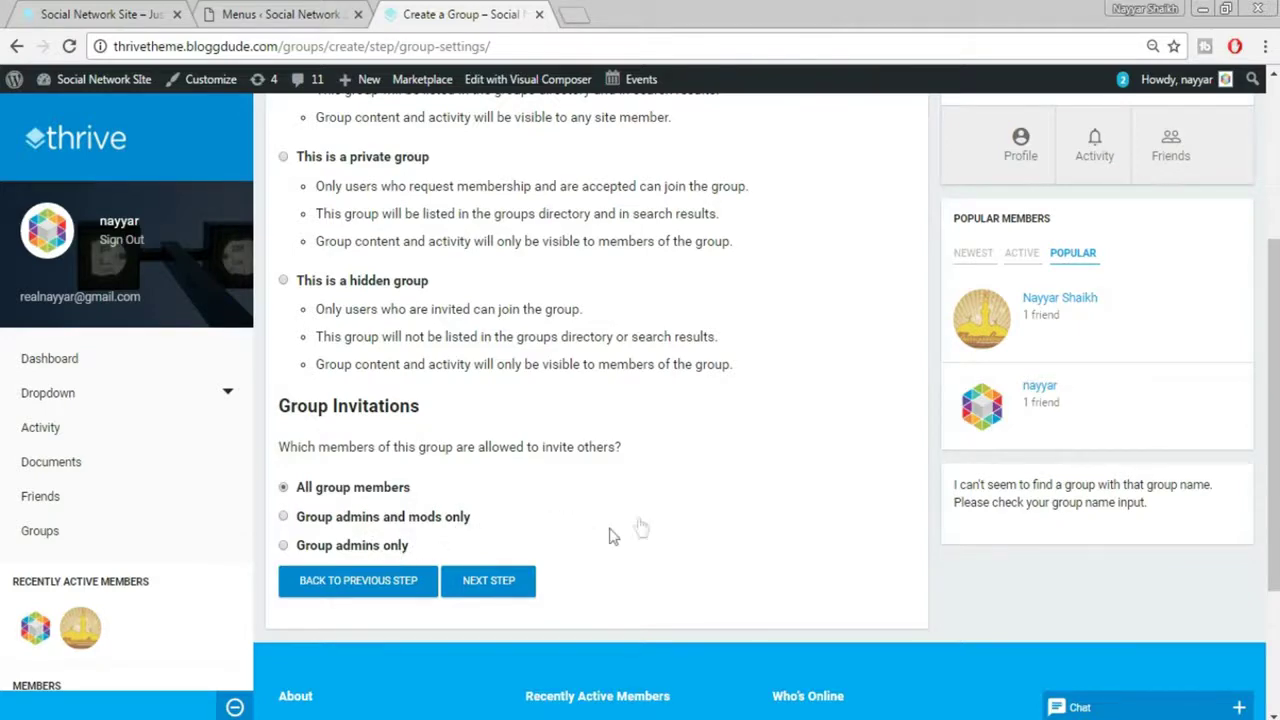
scroll(455, 510, "up", 2)
scroll(490, 514, "down", 3)
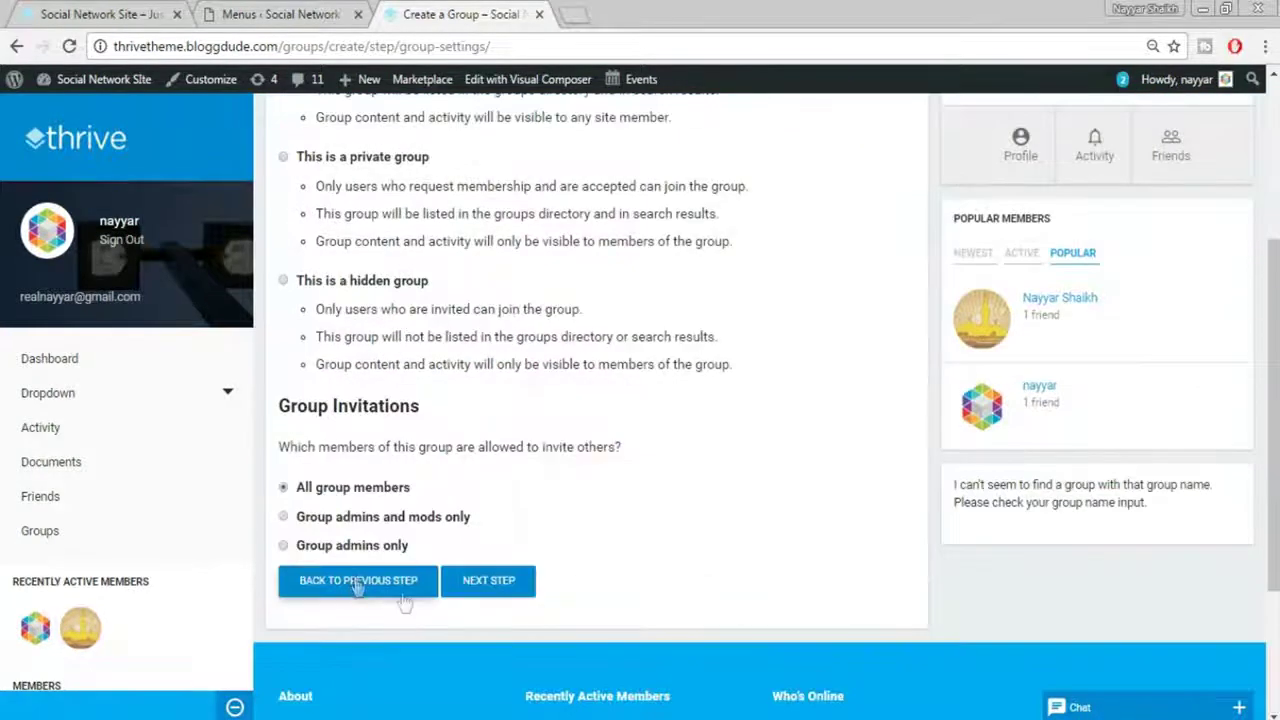
left_click(505, 589)
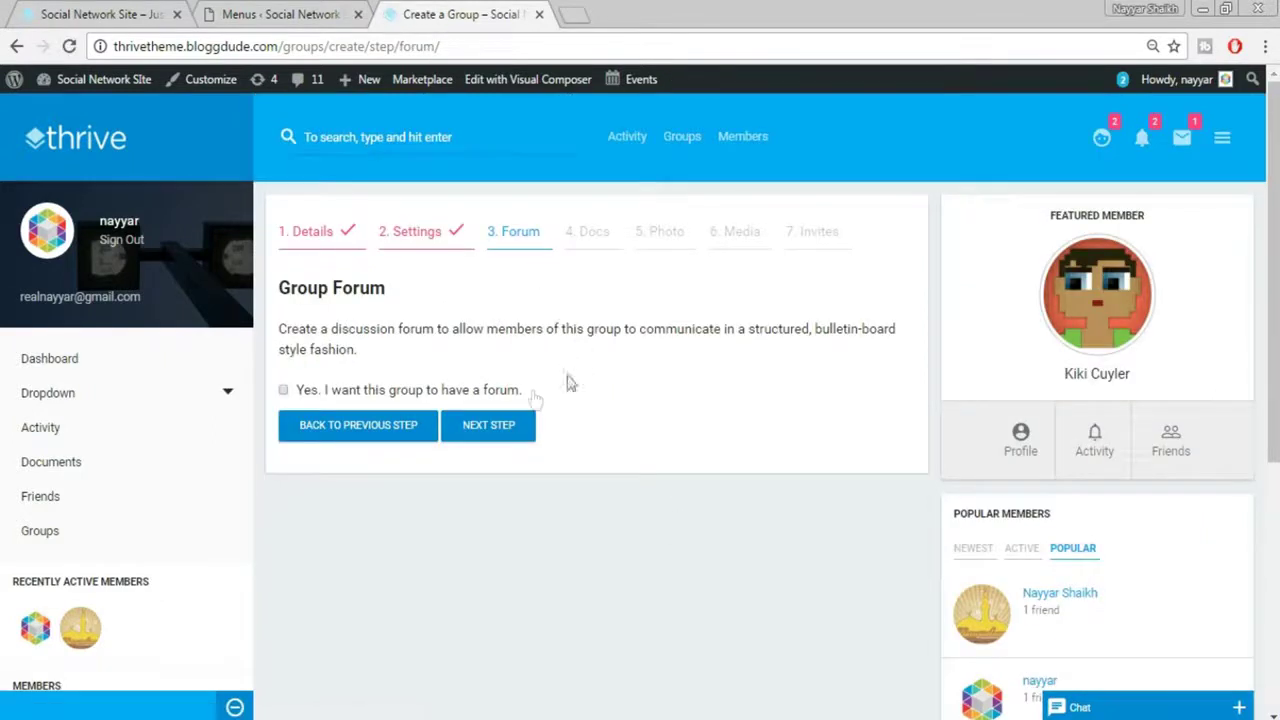
left_click(284, 392)
left_click(489, 426)
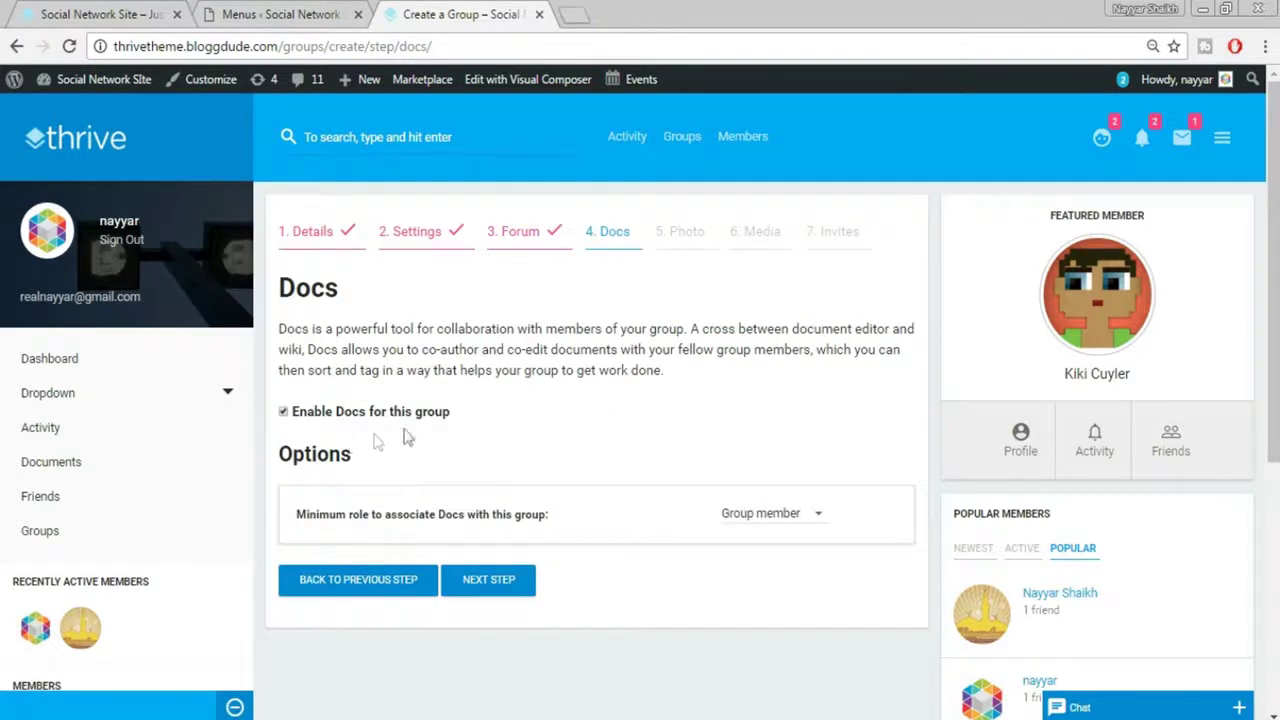
left_click(771, 525)
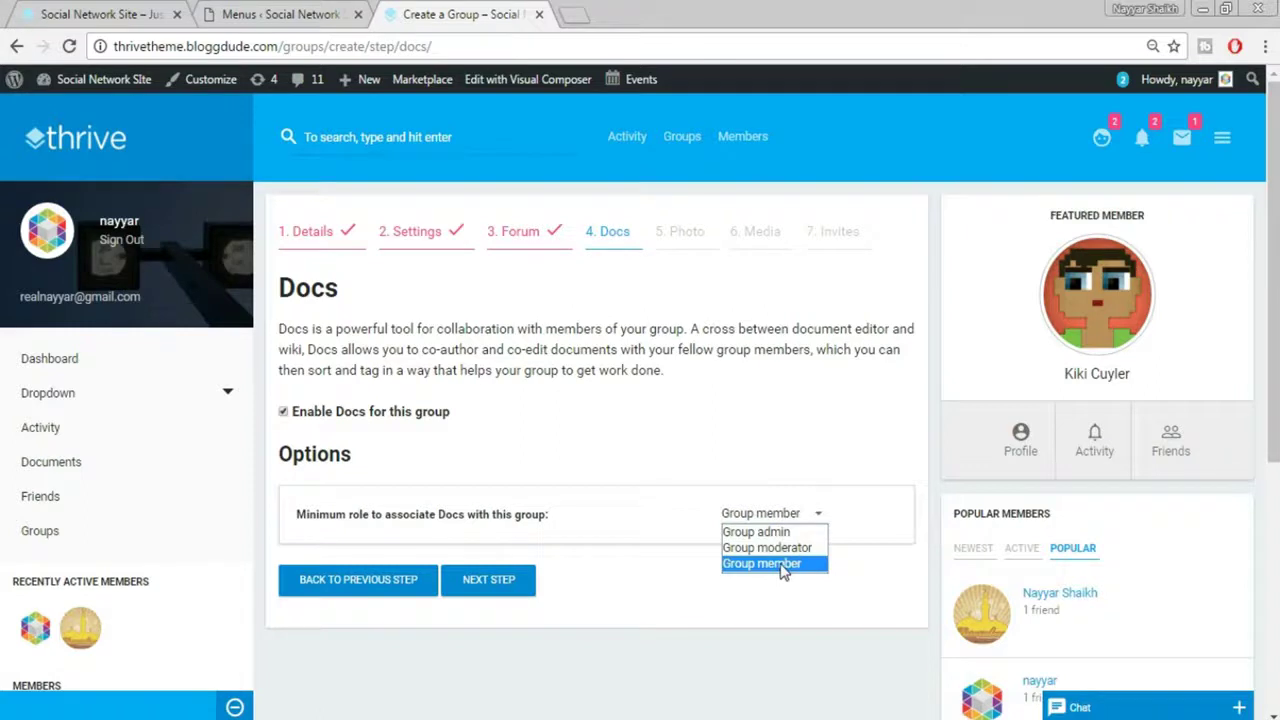
left_click(784, 564)
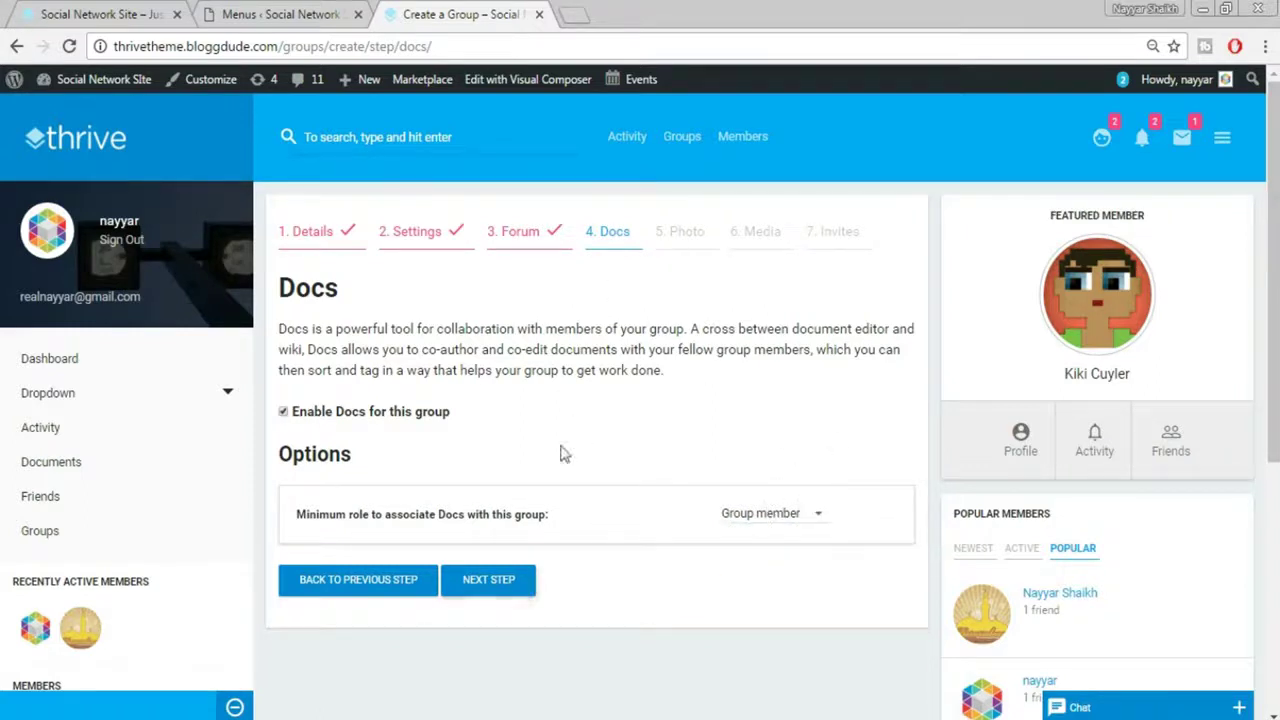
left_click(502, 582)
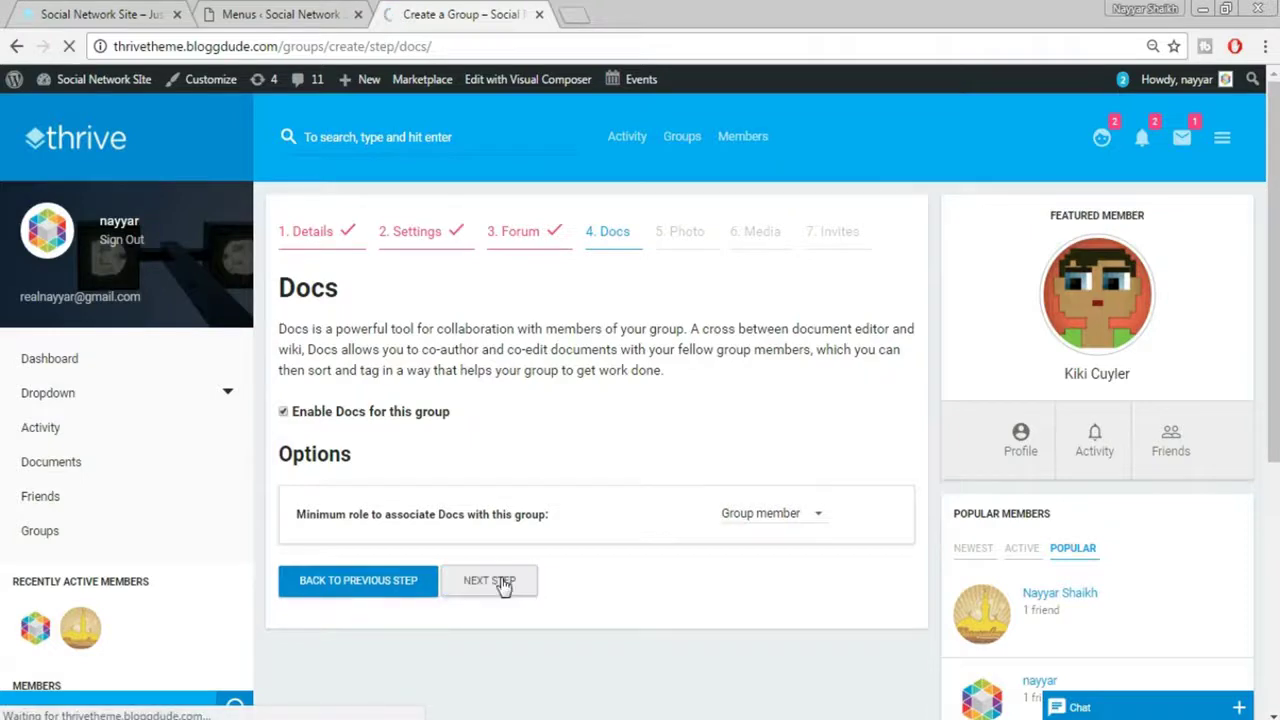
scroll(363, 414, "down", 1)
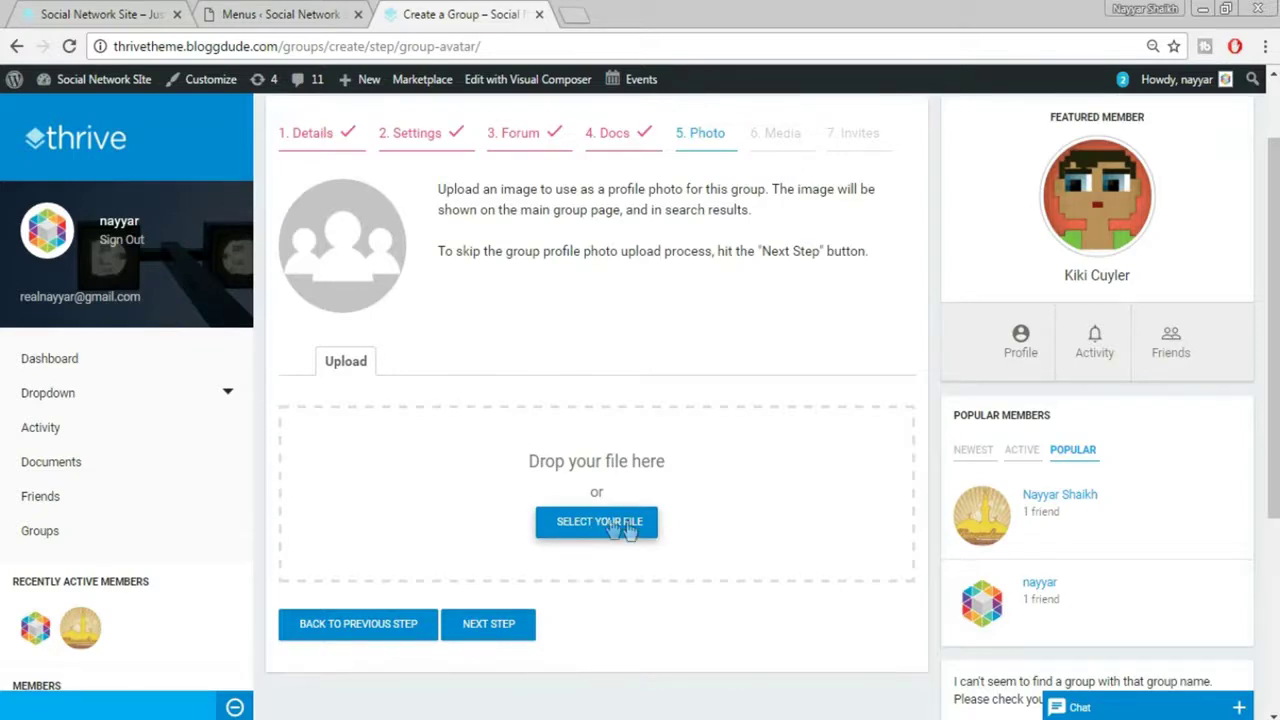
Upload the BFF png, crop it to cover the whole image, and continue to Media
scroll(520, 480, "up", 1)
left_click(591, 618)
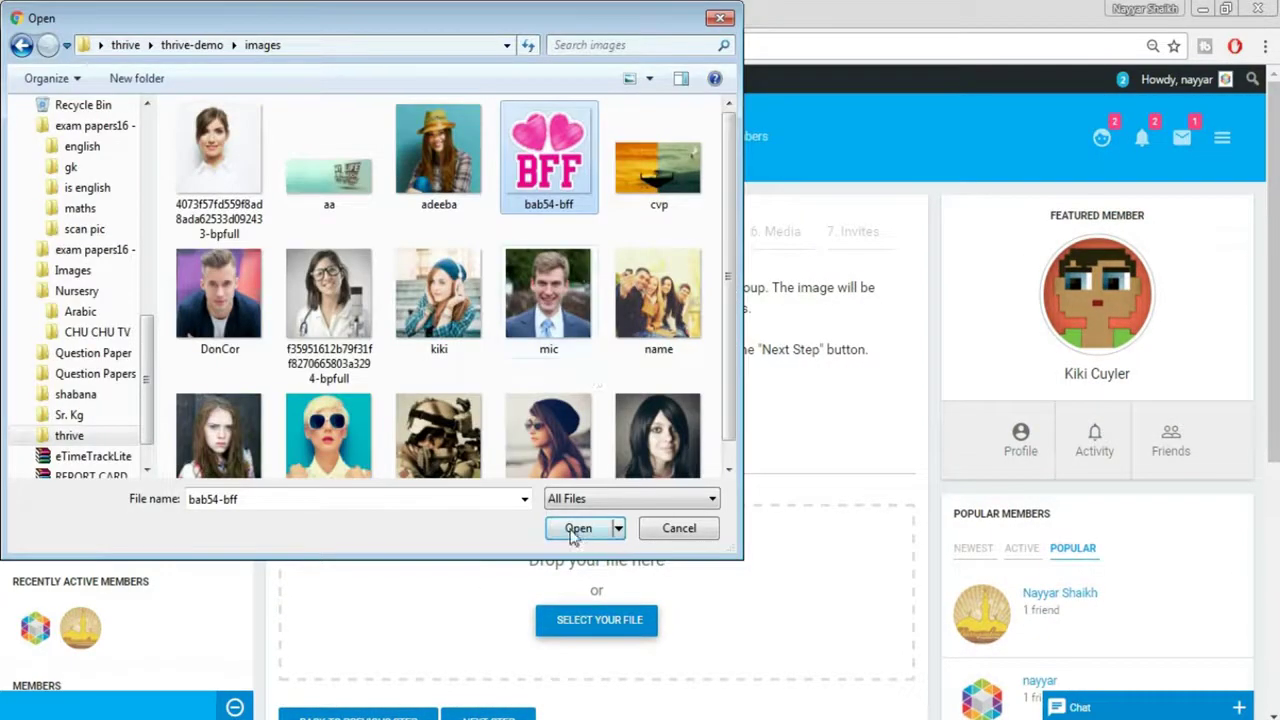
left_click(577, 530)
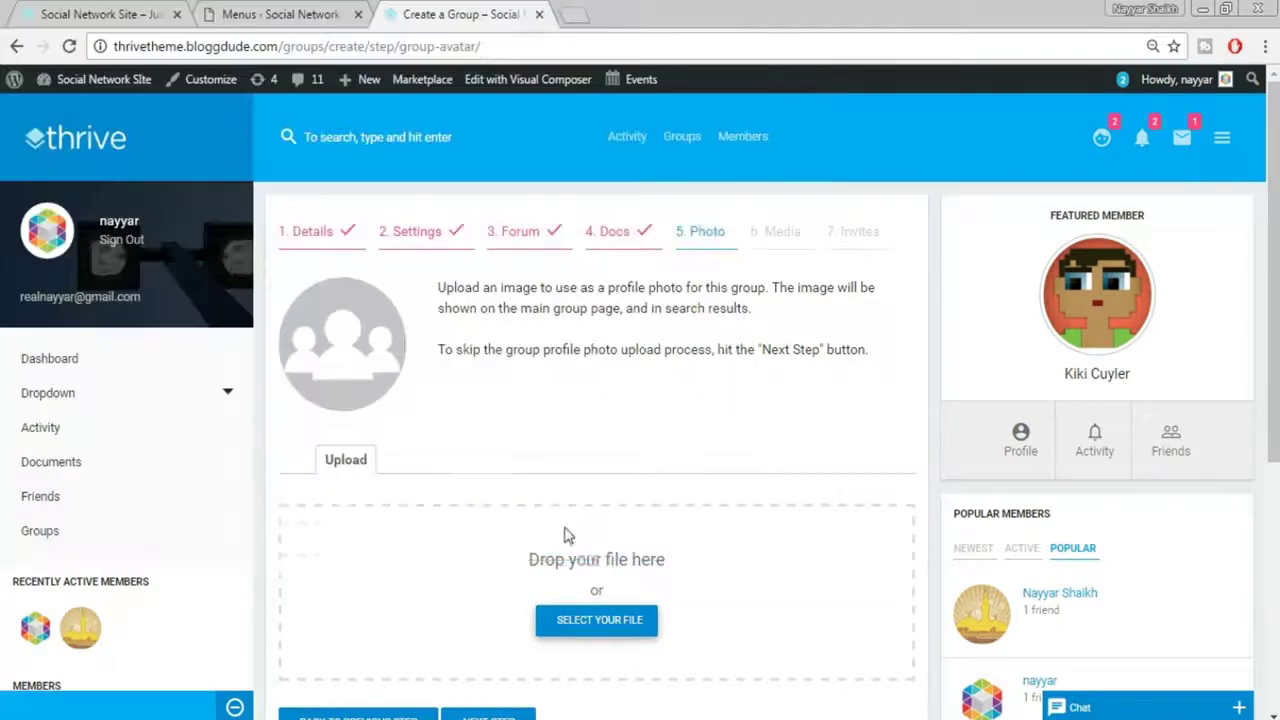
scroll(606, 543, "down", 2)
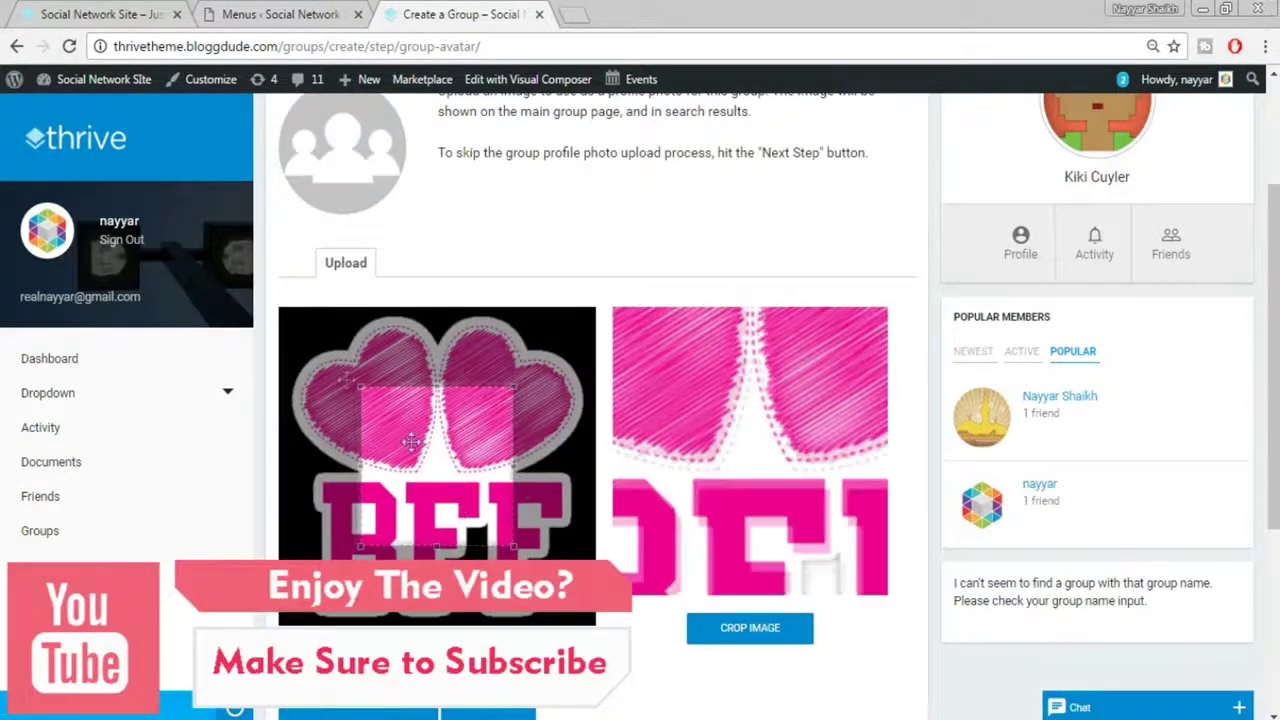
left_click_drag(411, 443, 280, 323)
left_click_drag(436, 472, 596, 626)
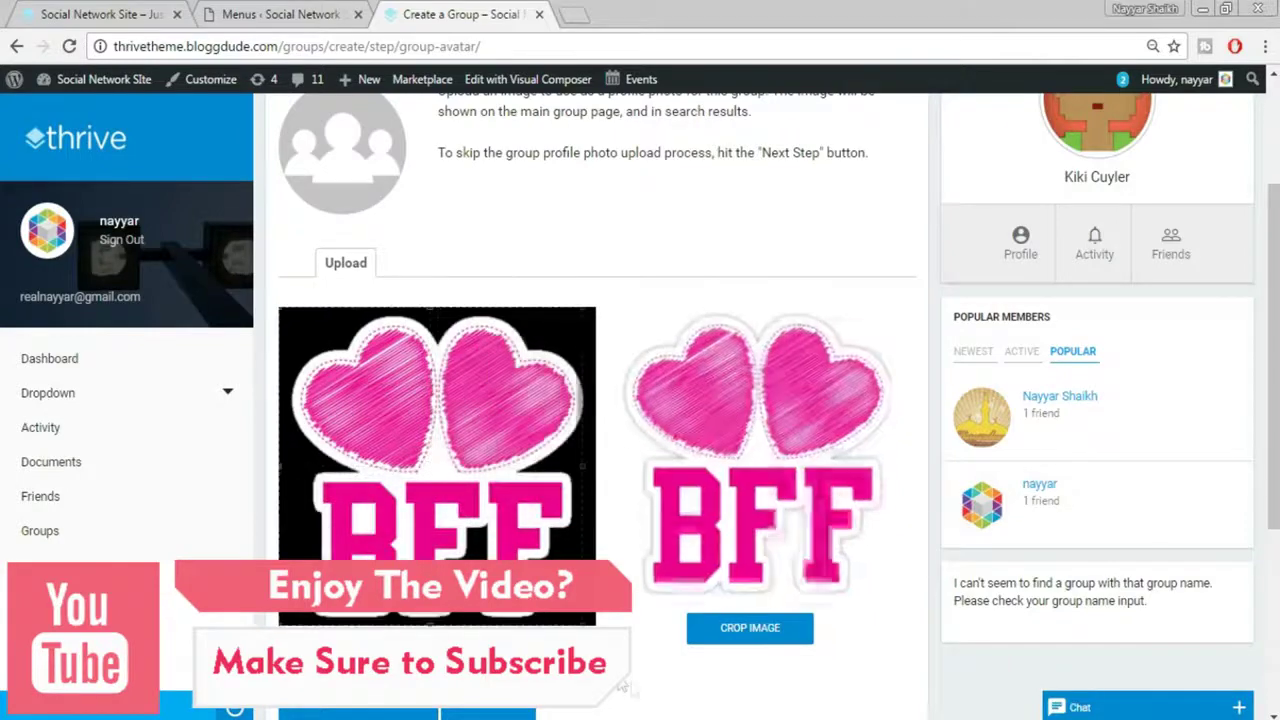
scroll(666, 677, "down", 1)
scroll(751, 650, "up", 1)
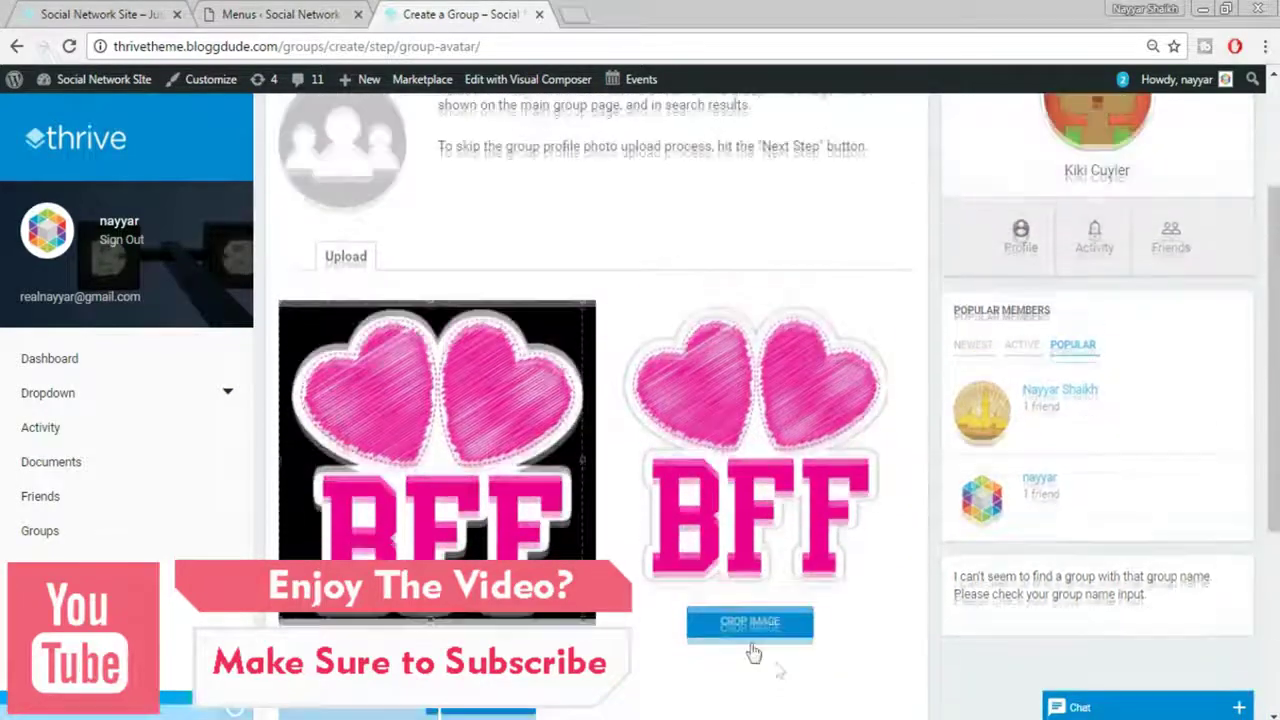
left_click(750, 632)
scroll(740, 630, "up", 1)
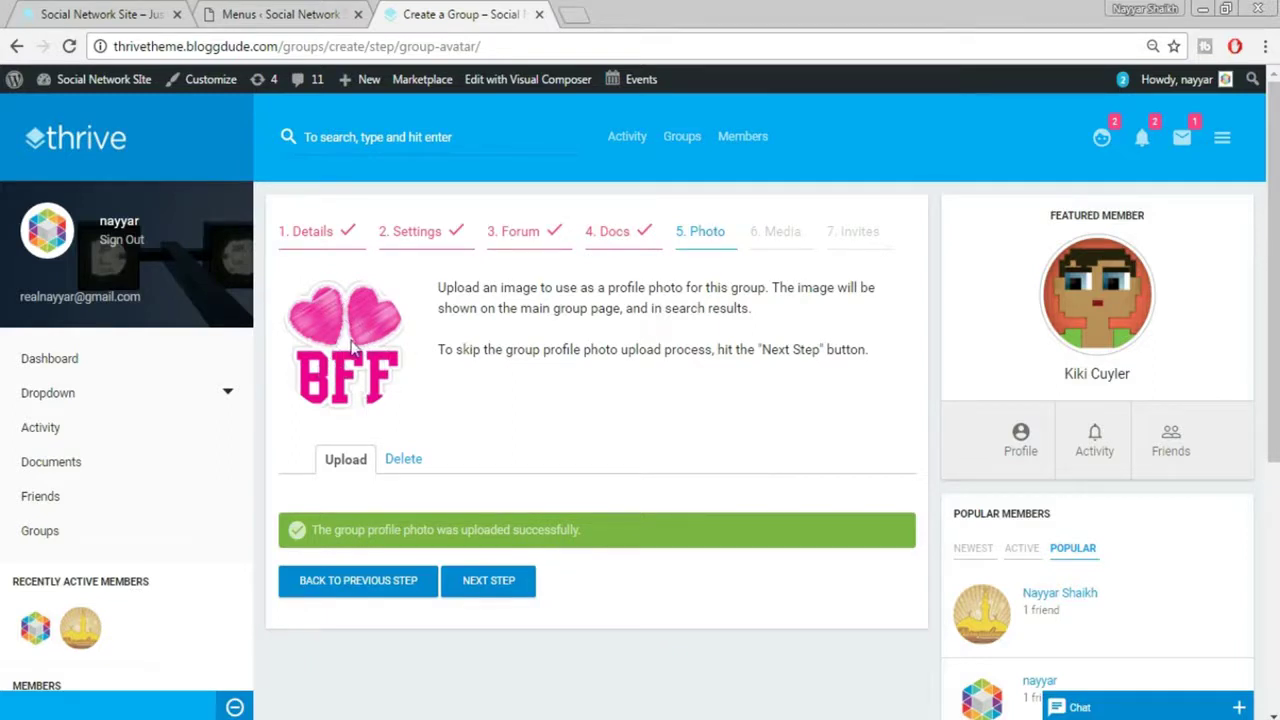
left_click(503, 585)
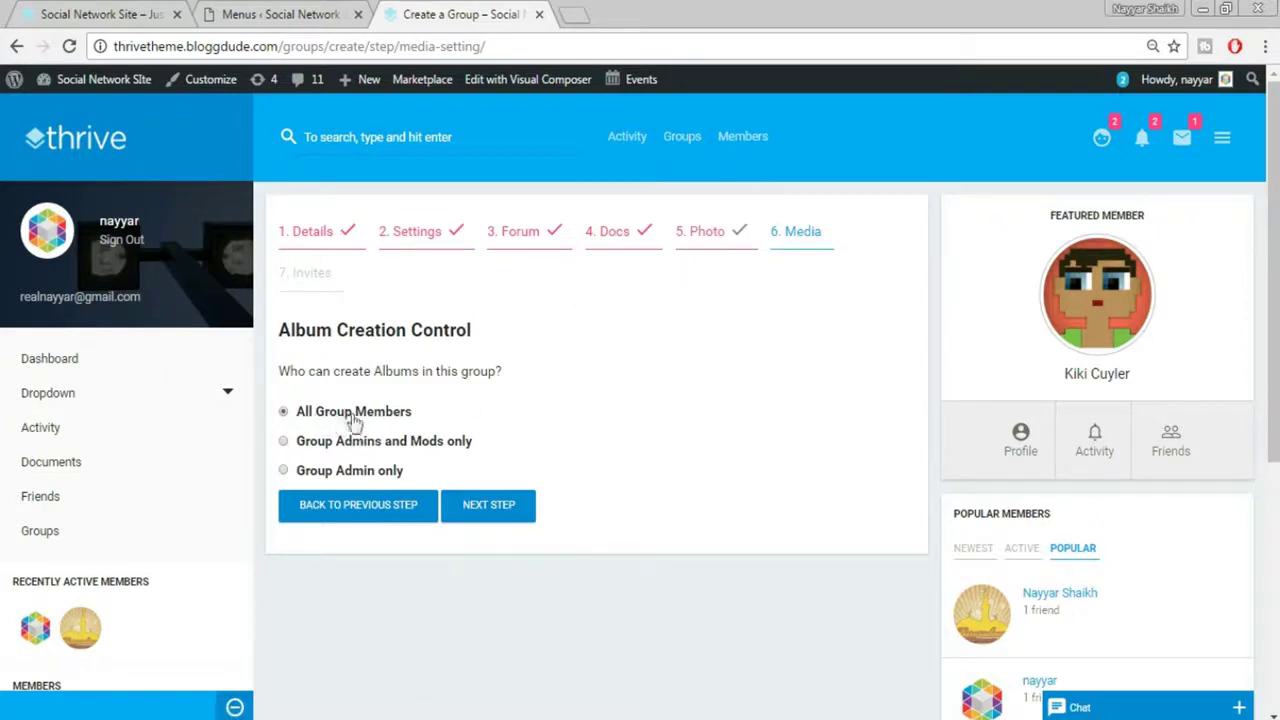
Keep album creation open to all members, invite the listed friend, and finish
left_click(490, 520)
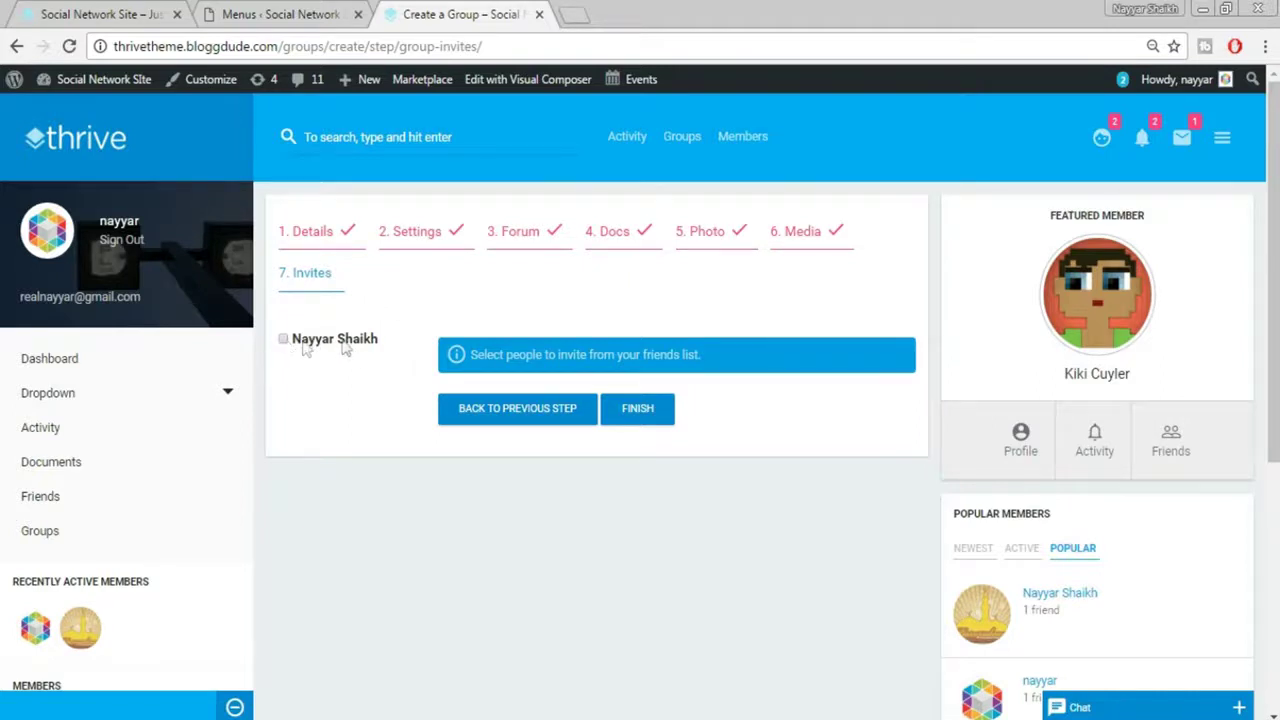
left_click(284, 341)
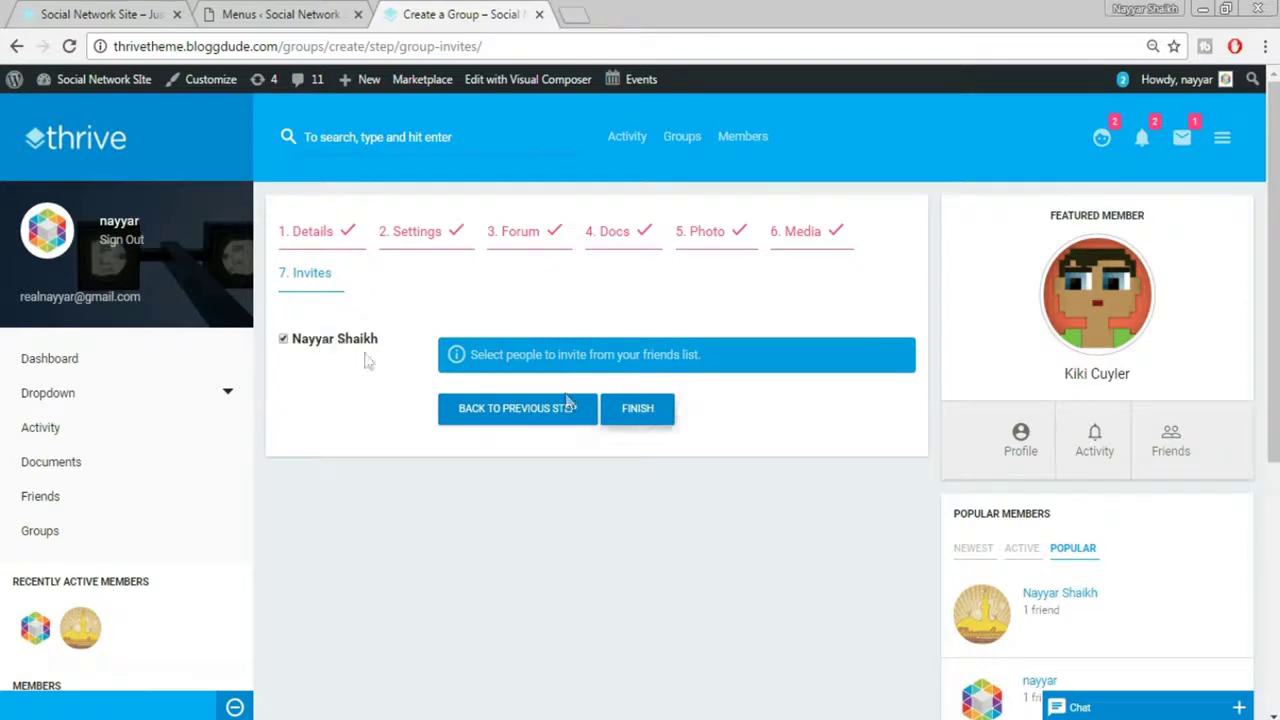
left_click(664, 406)
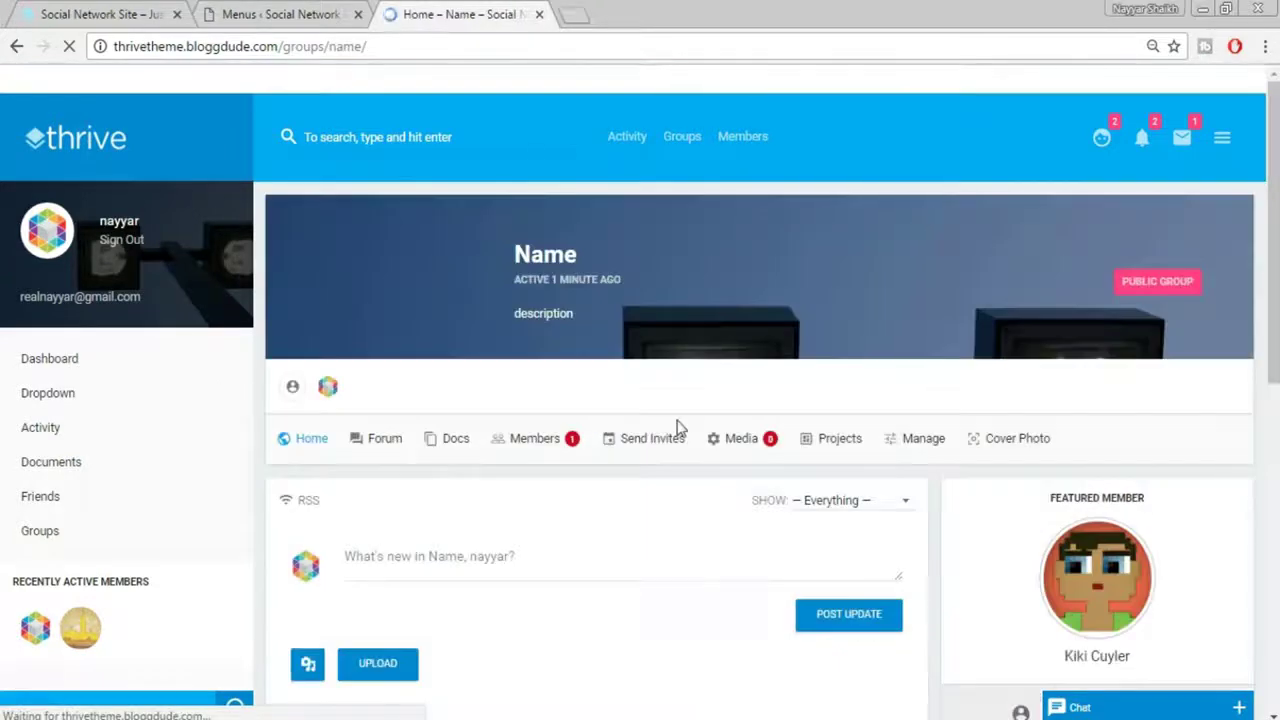
Go to the Name group's Manage > Photo settings, then the Cover Photo tab
scroll(623, 366, "down", 1)
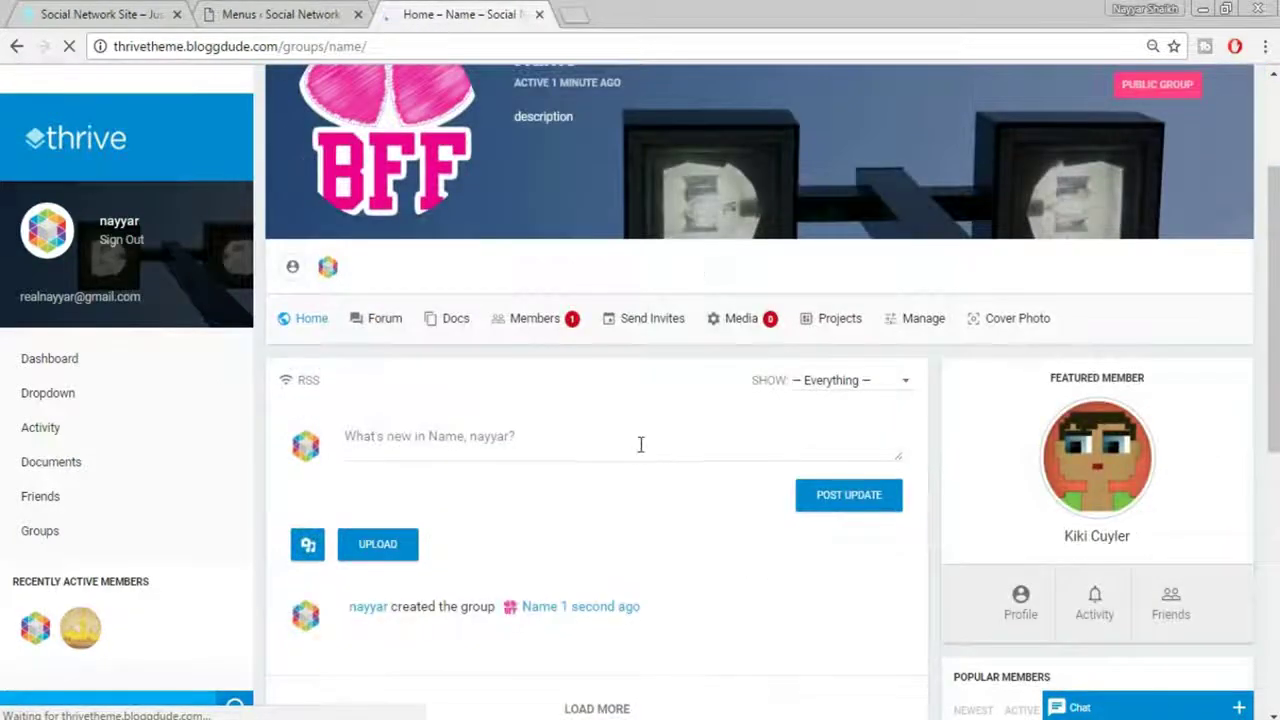
scroll(640, 444, "up", 2)
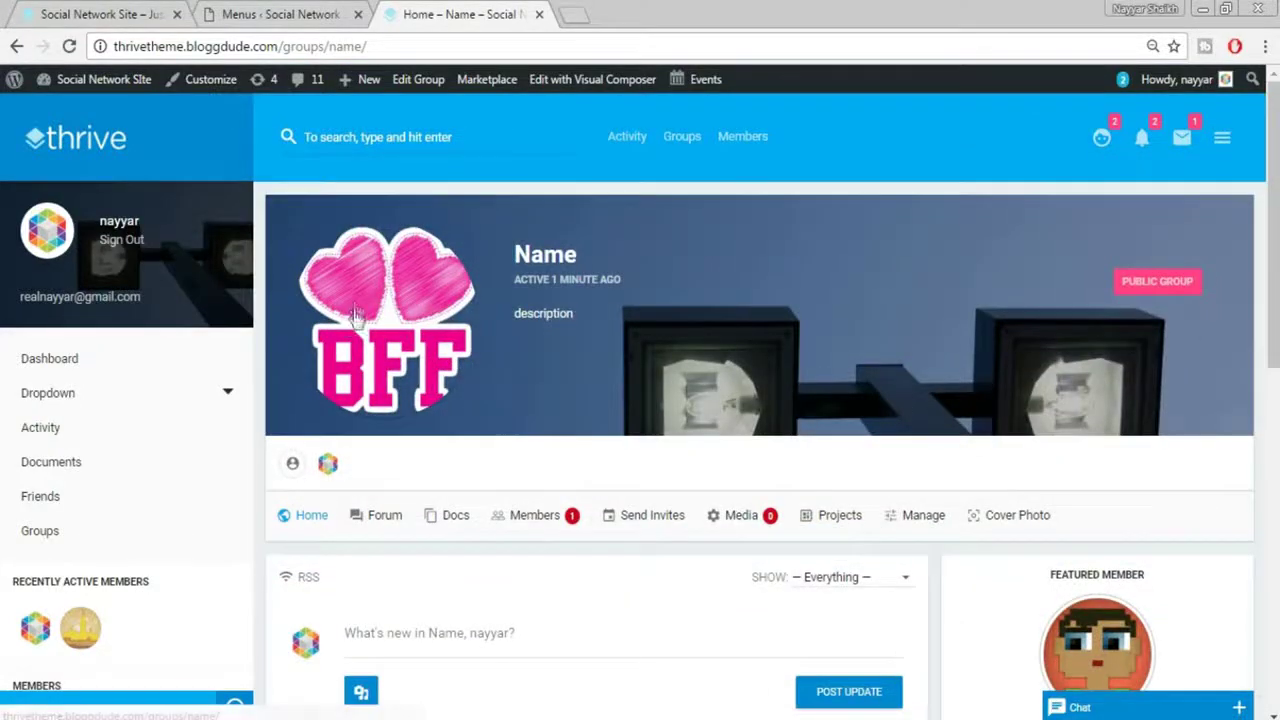
scroll(447, 337, "down", 1)
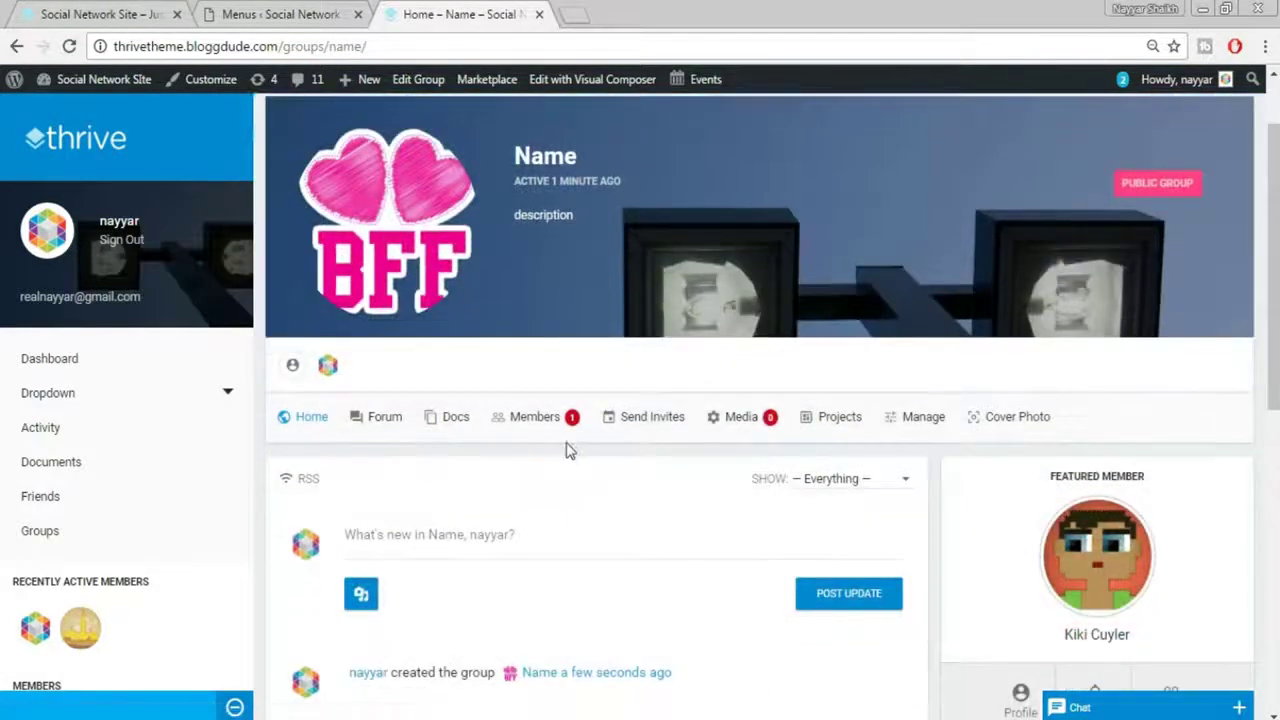
scroll(566, 450, "down", 1)
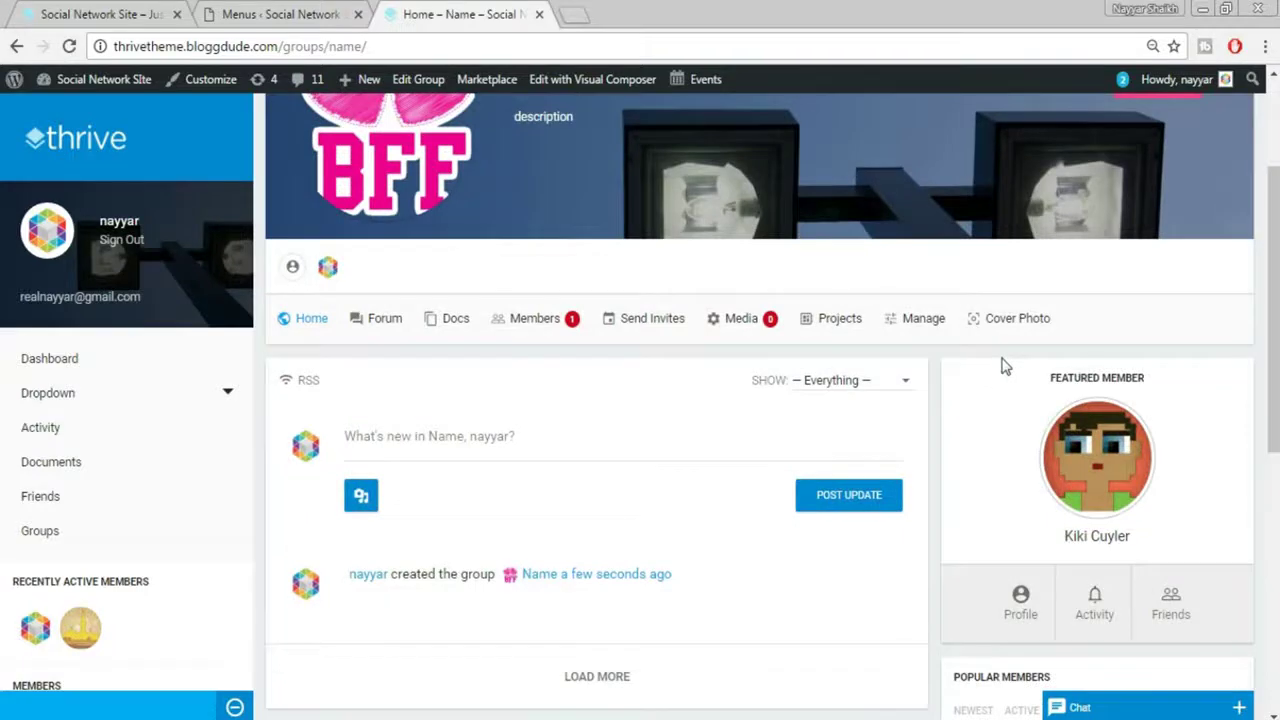
left_click(920, 328)
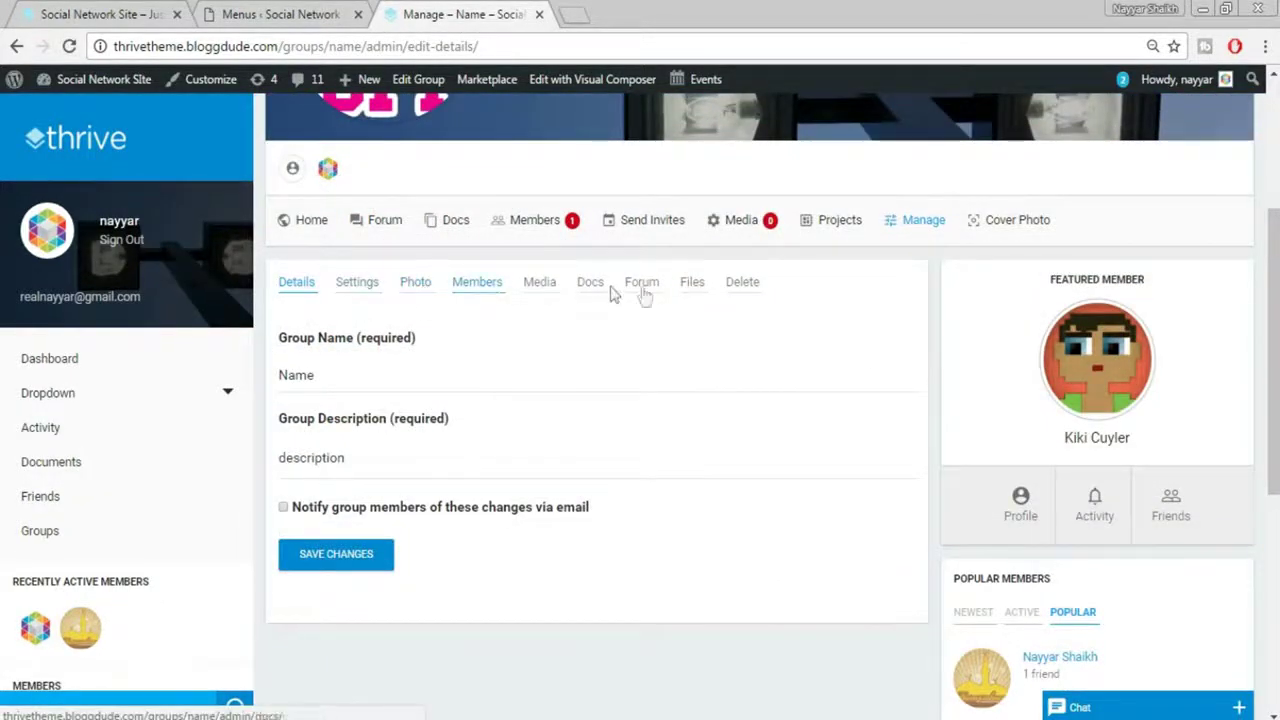
left_click(416, 288)
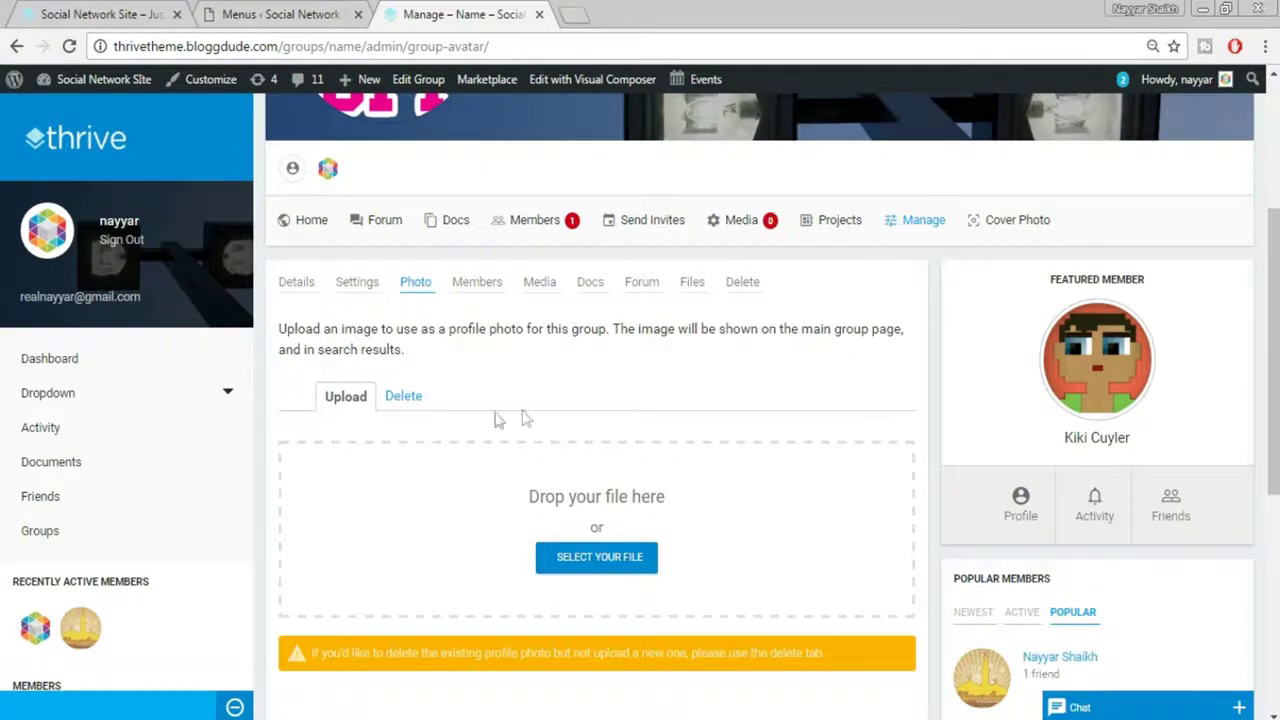
scroll(520, 417, "down", 4)
scroll(490, 441, "up", 2)
scroll(490, 441, "up", 5)
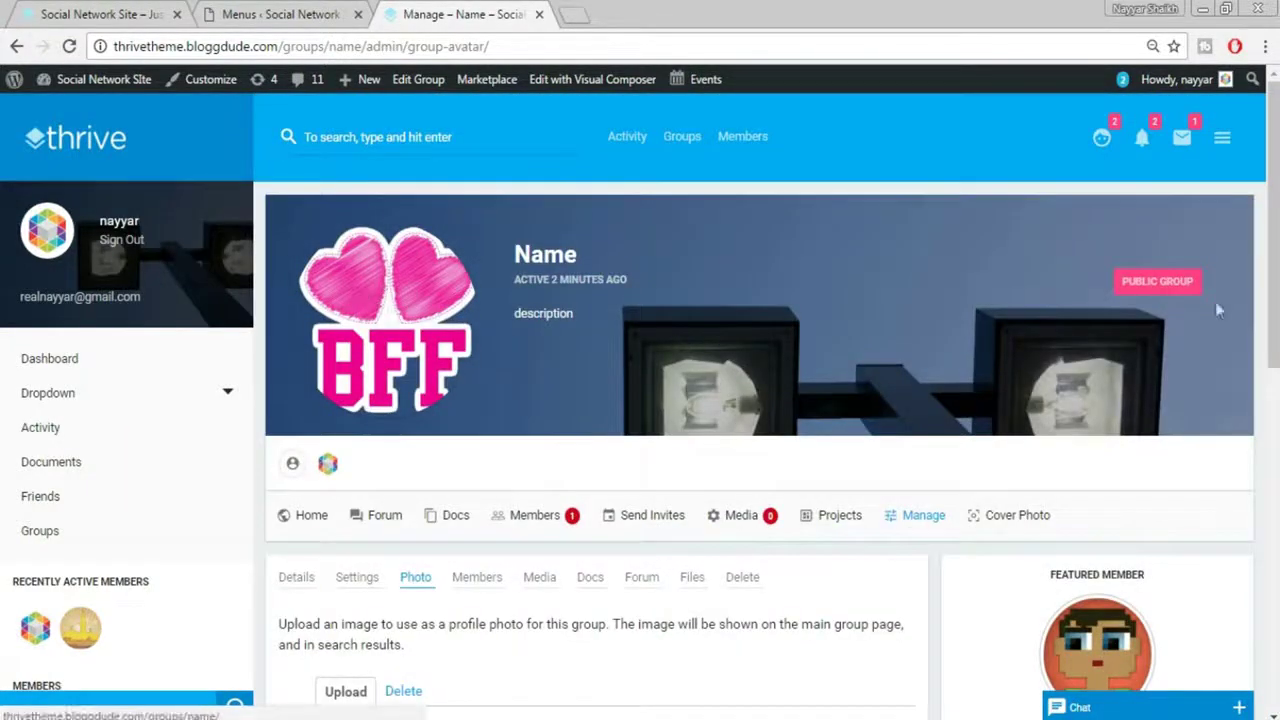
left_click_drag(510, 261, 850, 250)
scroll(1140, 418, "down", 1)
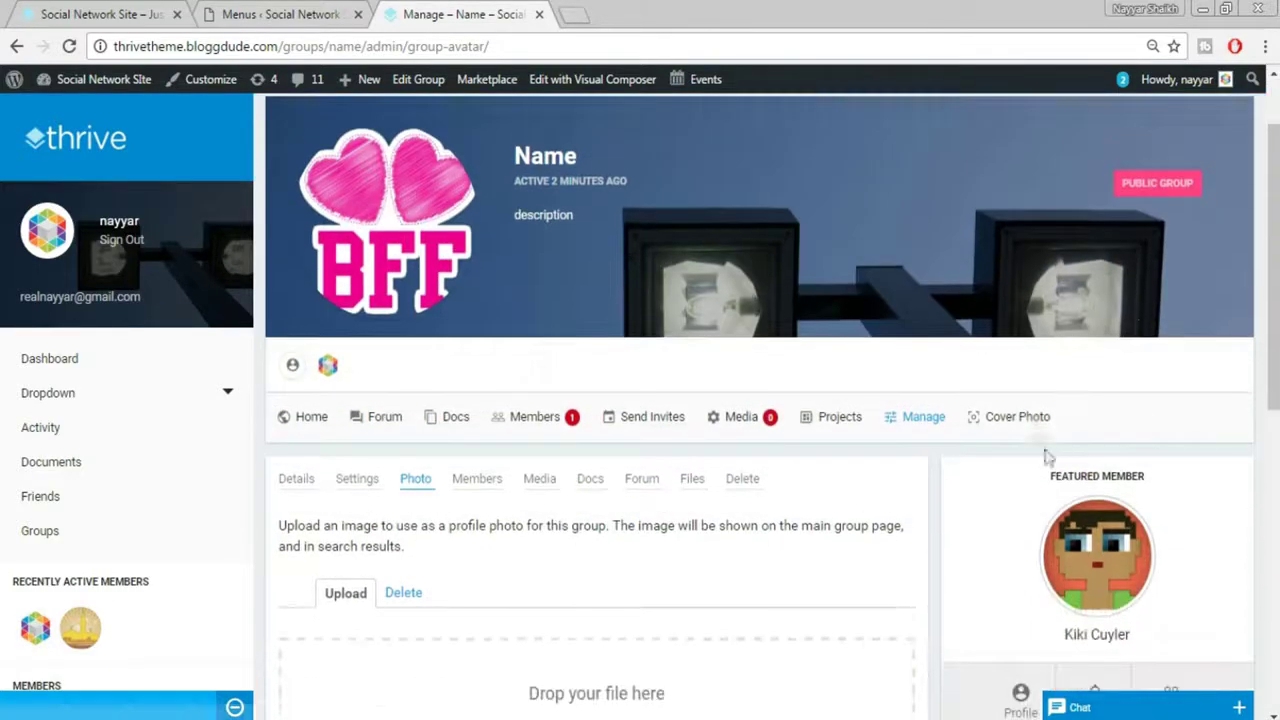
left_click(1027, 422)
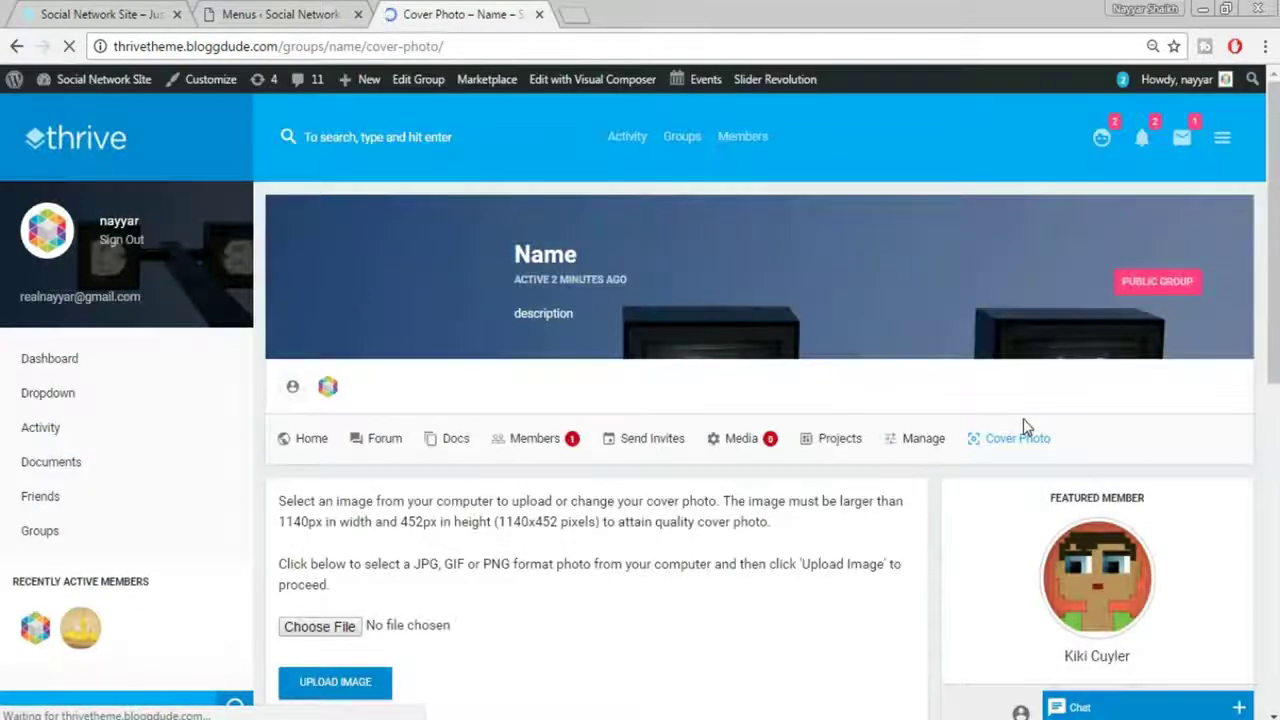
Choose aa.jpg and upload it as the Name group's cover photo
scroll(323, 512, "down", 2)
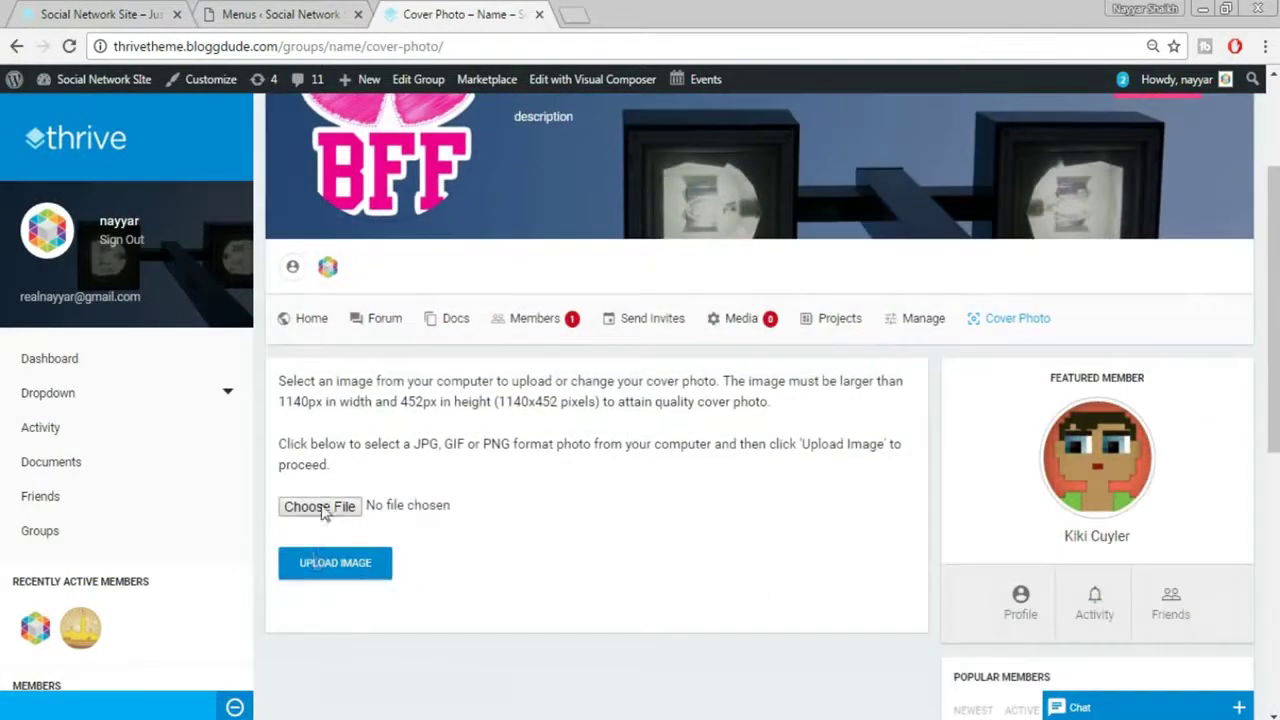
left_click(320, 507)
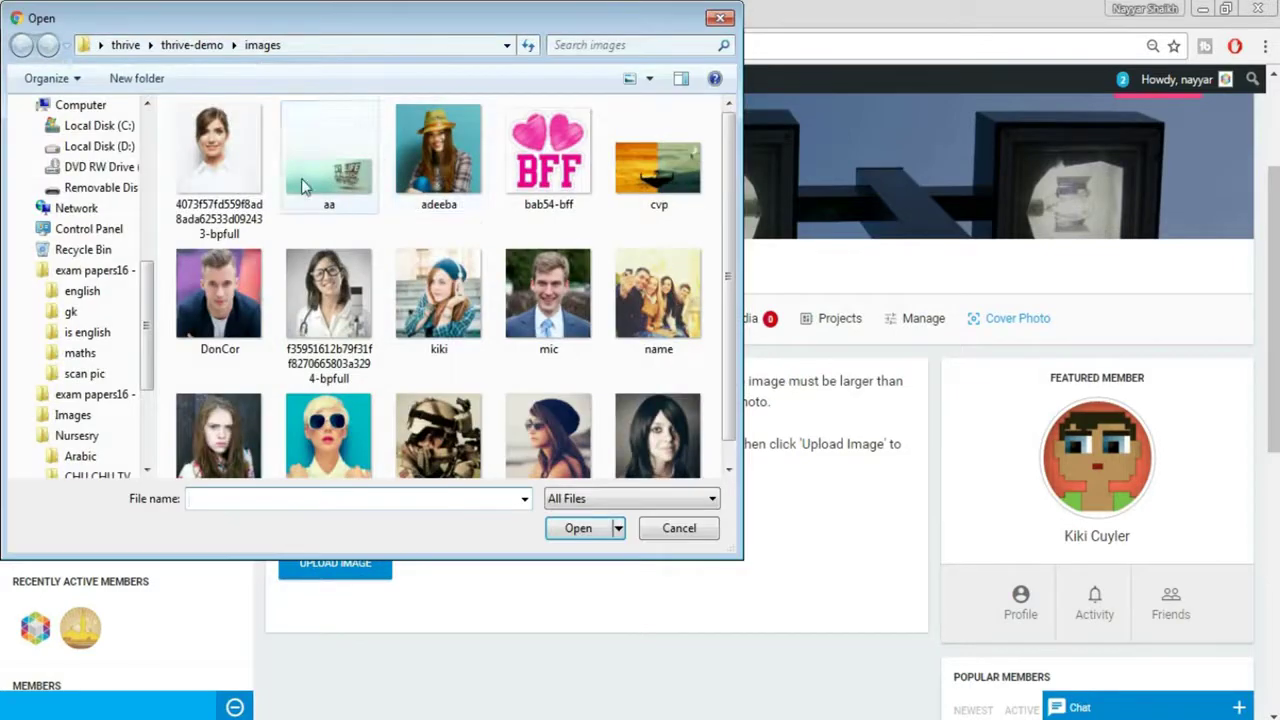
left_click(305, 185)
left_click(590, 530)
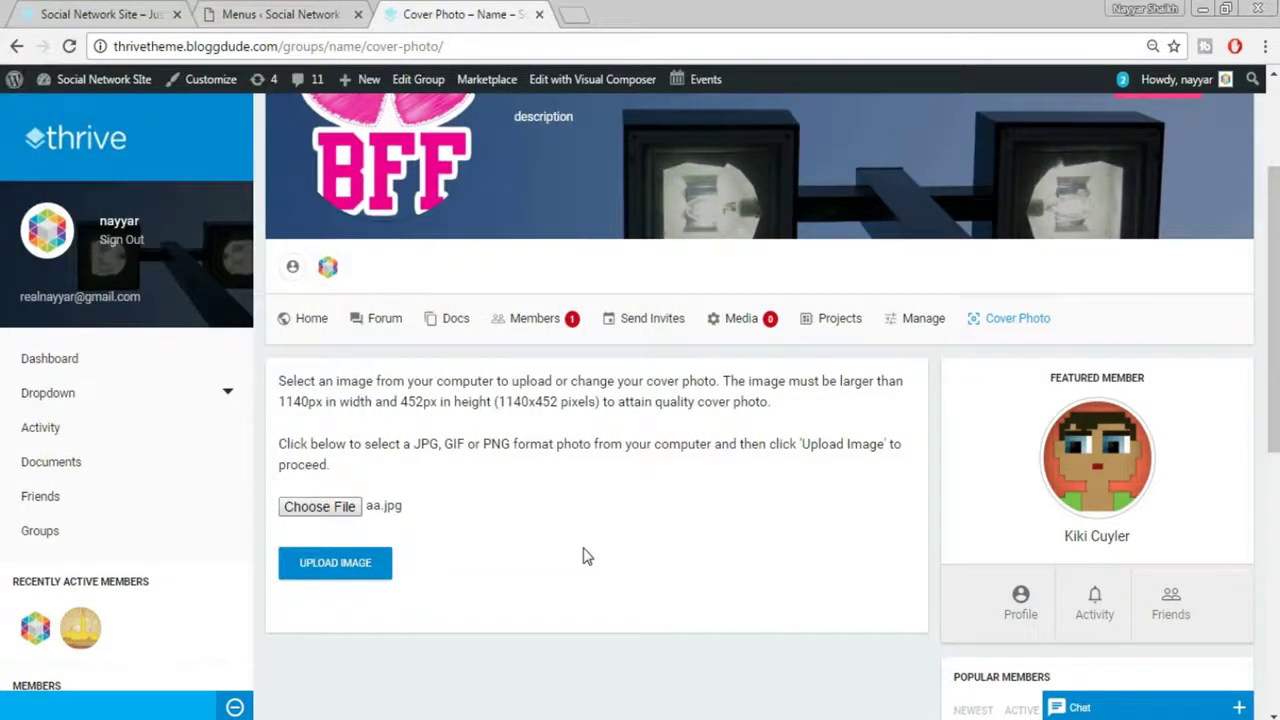
left_click(336, 564)
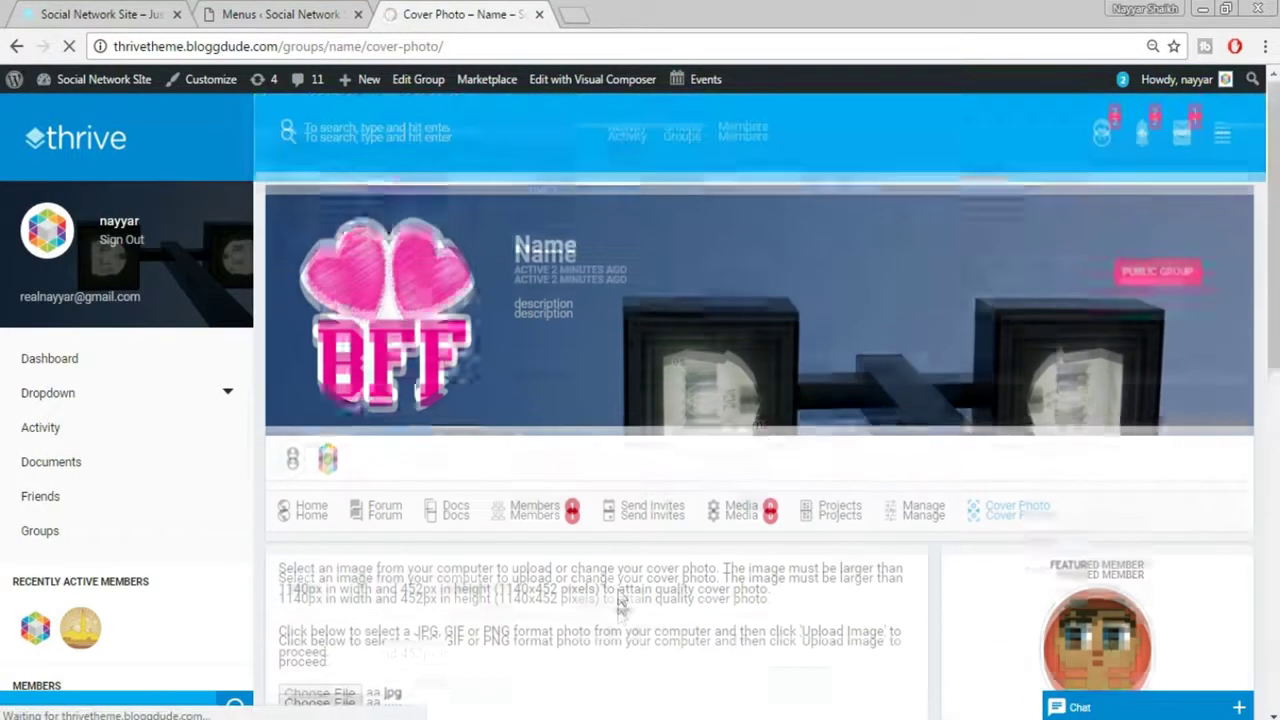
scroll(1033, 388, "down", 1)
scroll(1033, 388, "up", 1)
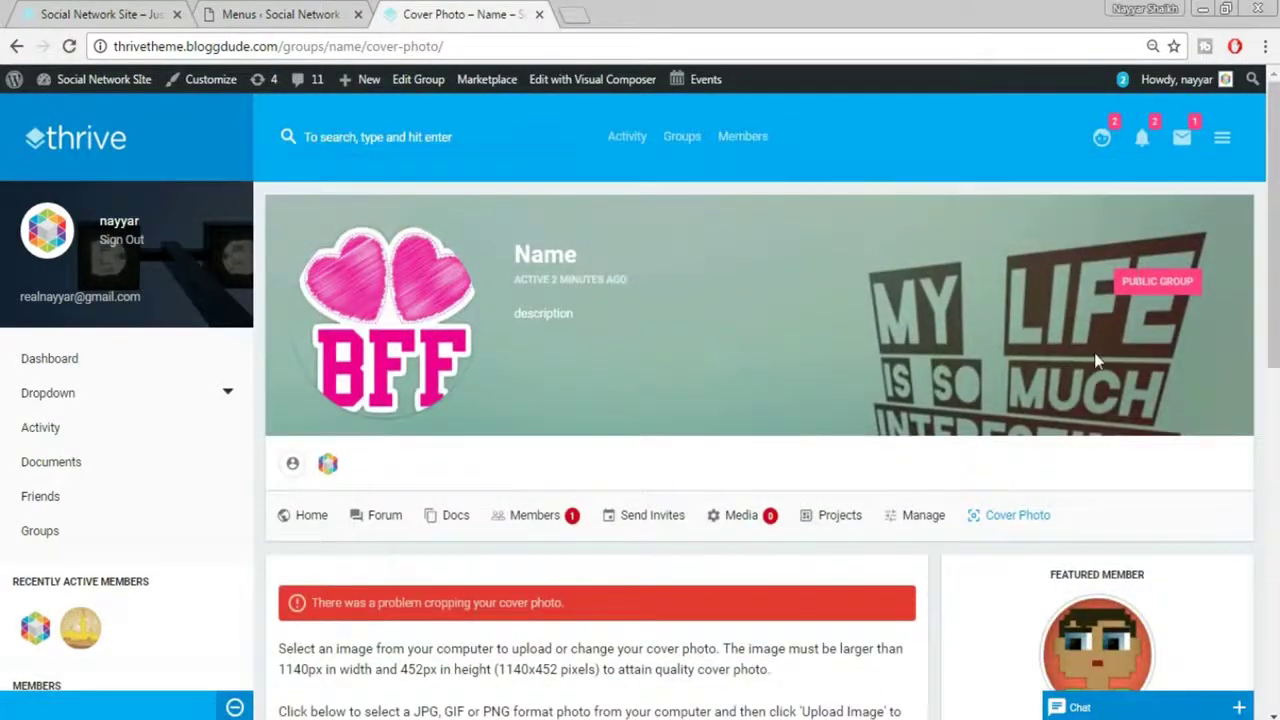
scroll(1029, 443, "down", 1)
scroll(1023, 449, "up", 1)
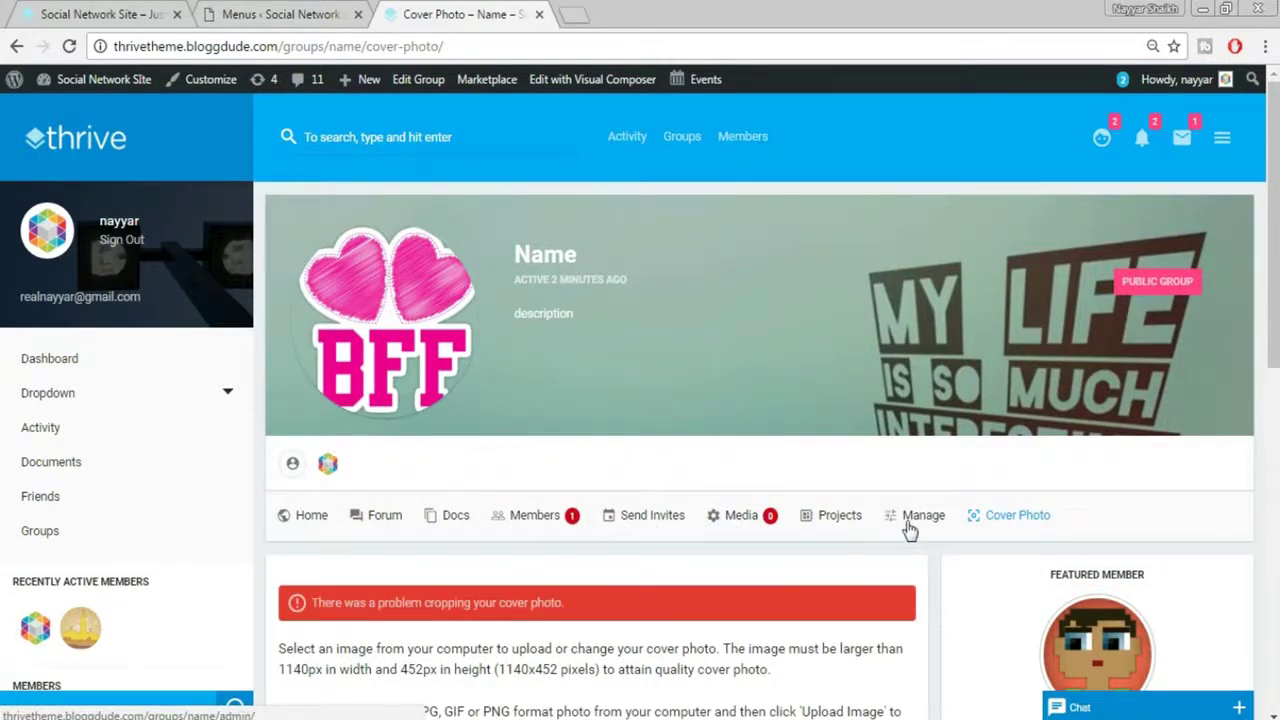
scroll(905, 530, "down", 5)
scroll(650, 510, "up", 5)
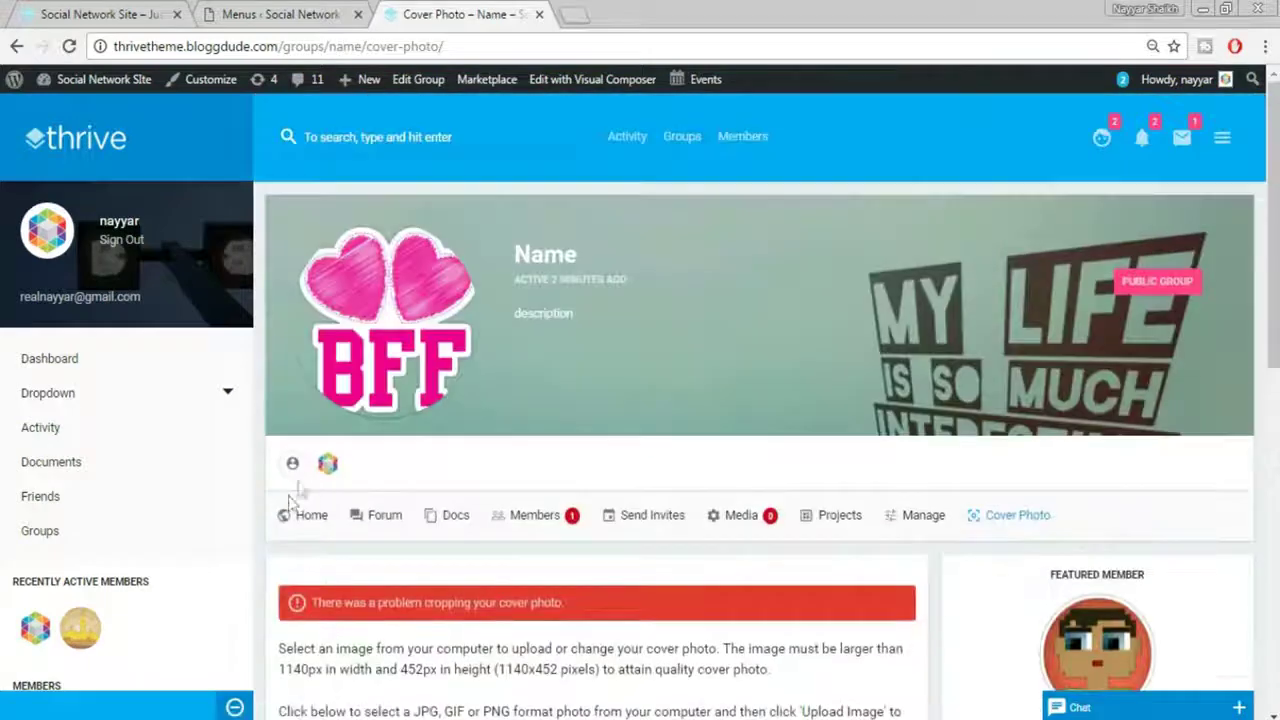
Return to the group's Home tab and then the site's home page
left_click(288, 518)
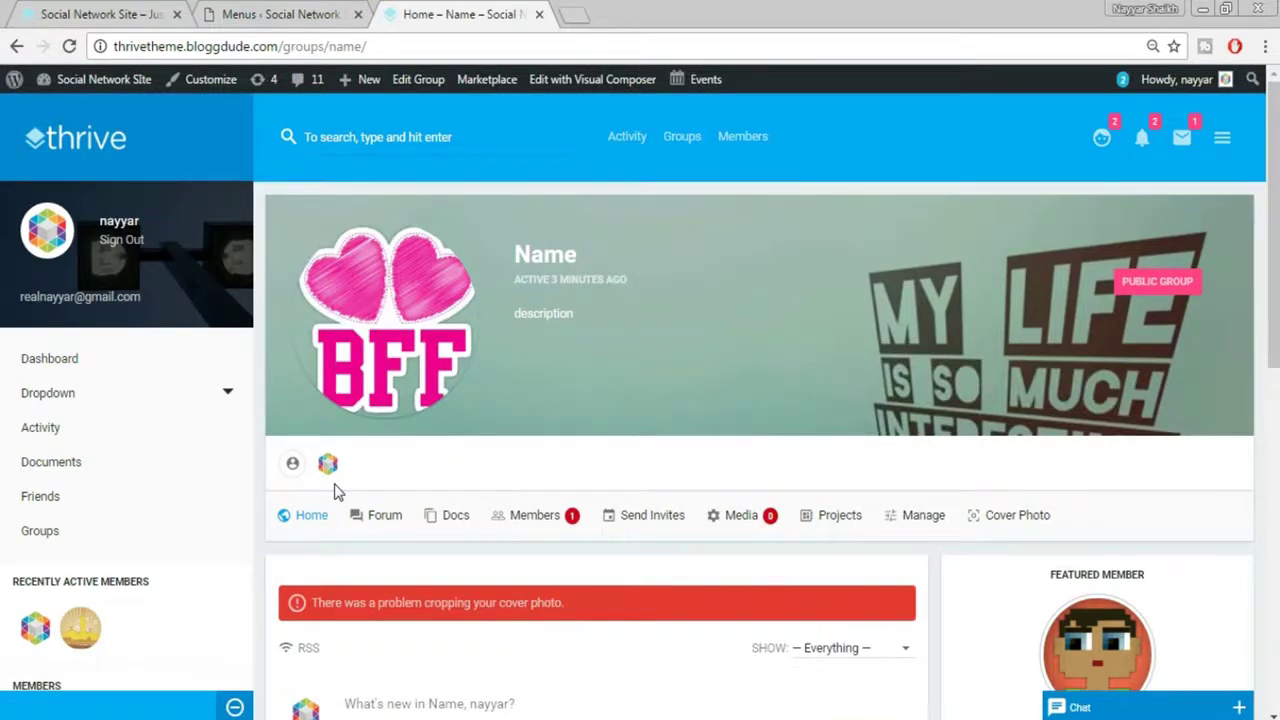
scroll(603, 457, "down", 4)
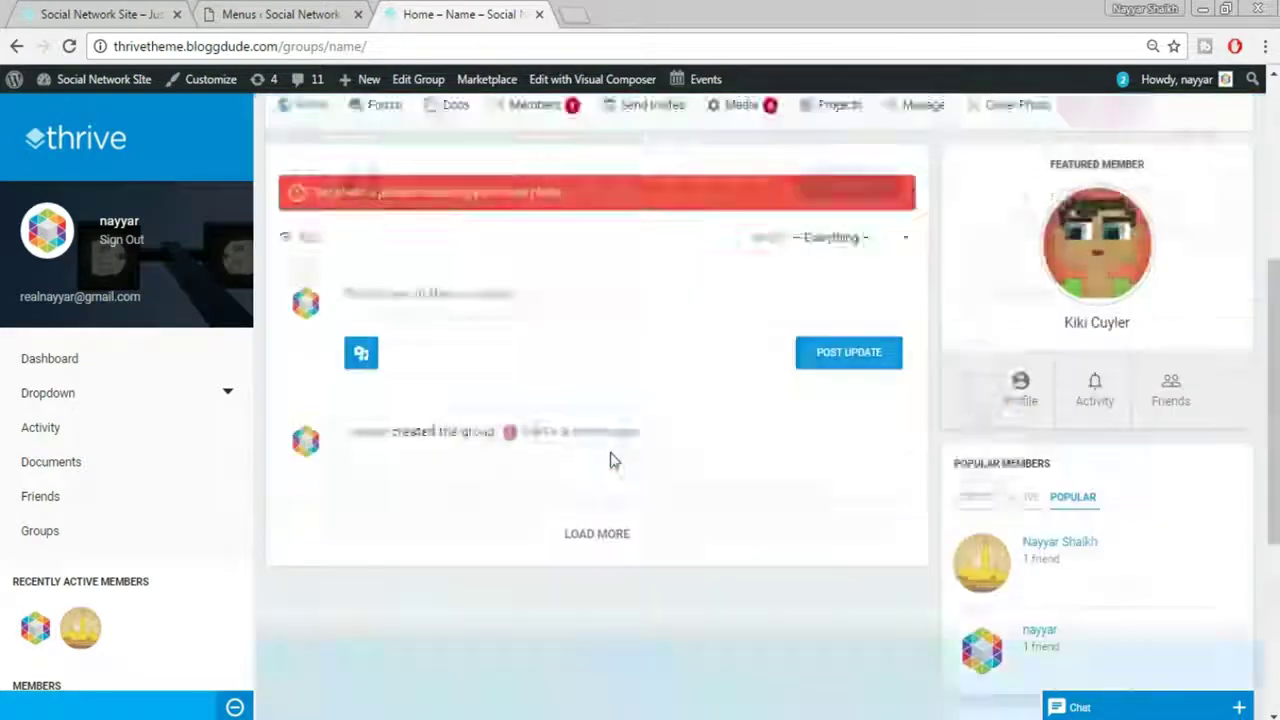
scroll(609, 457, "up", 4)
left_click(90, 138)
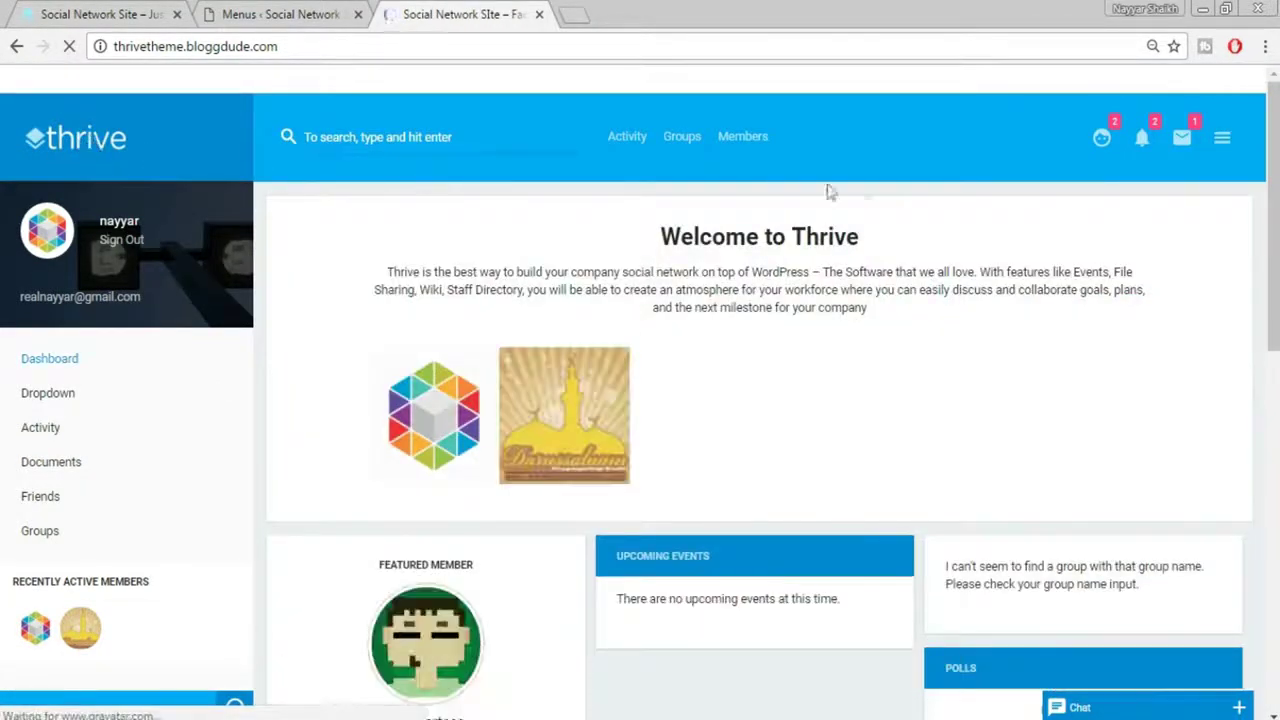
Check the demo site, then review the Thrive front page listing both members and the poll
scroll(850, 371, "down", 4)
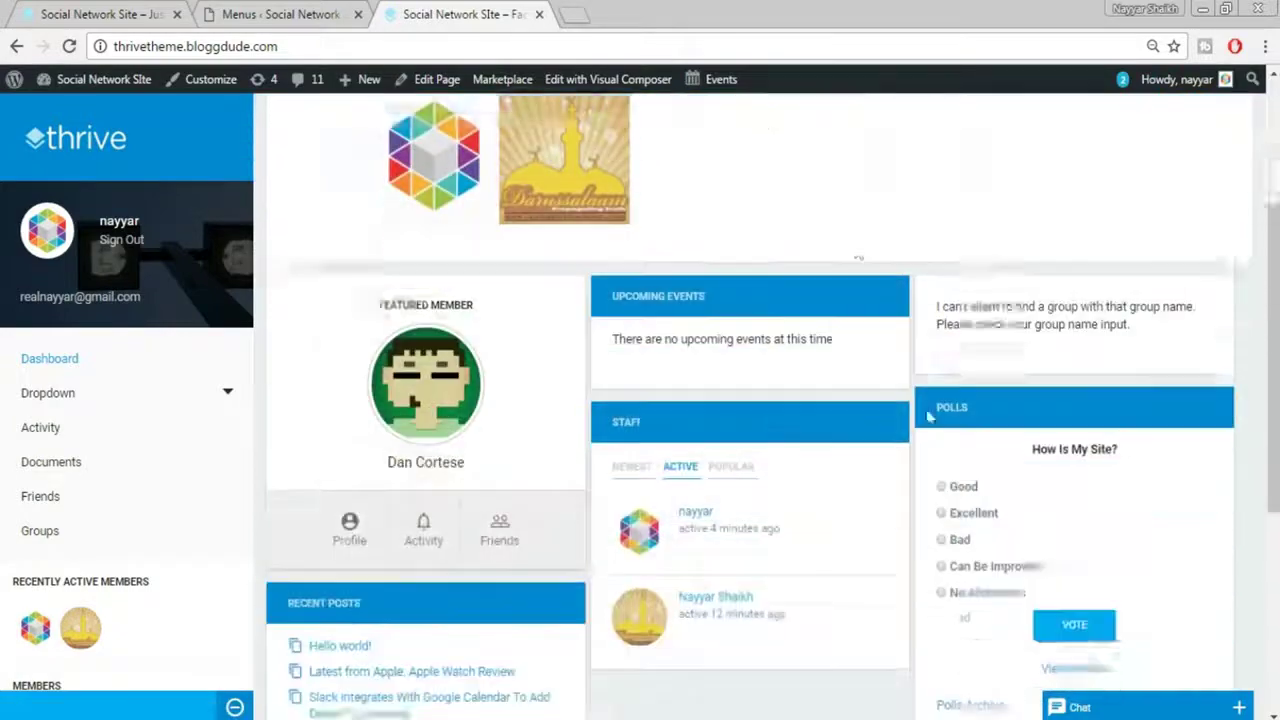
scroll(953, 432, "up", 4)
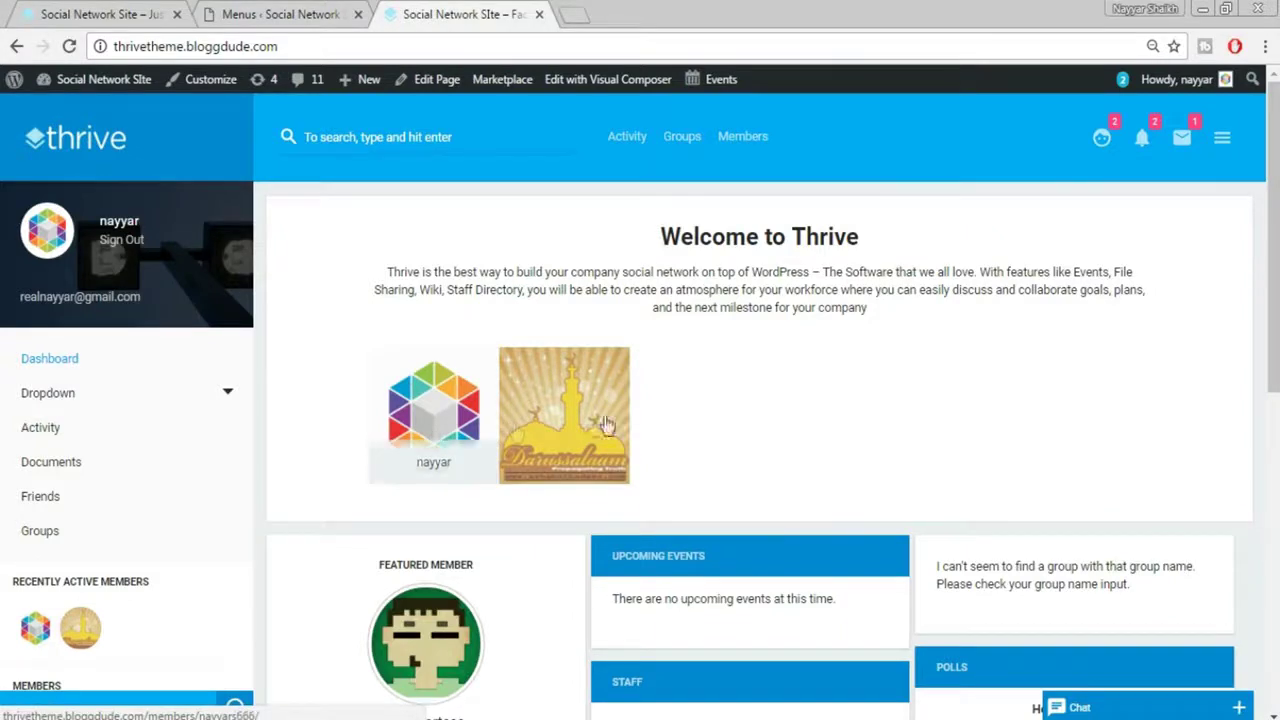
key("ctrl+1")
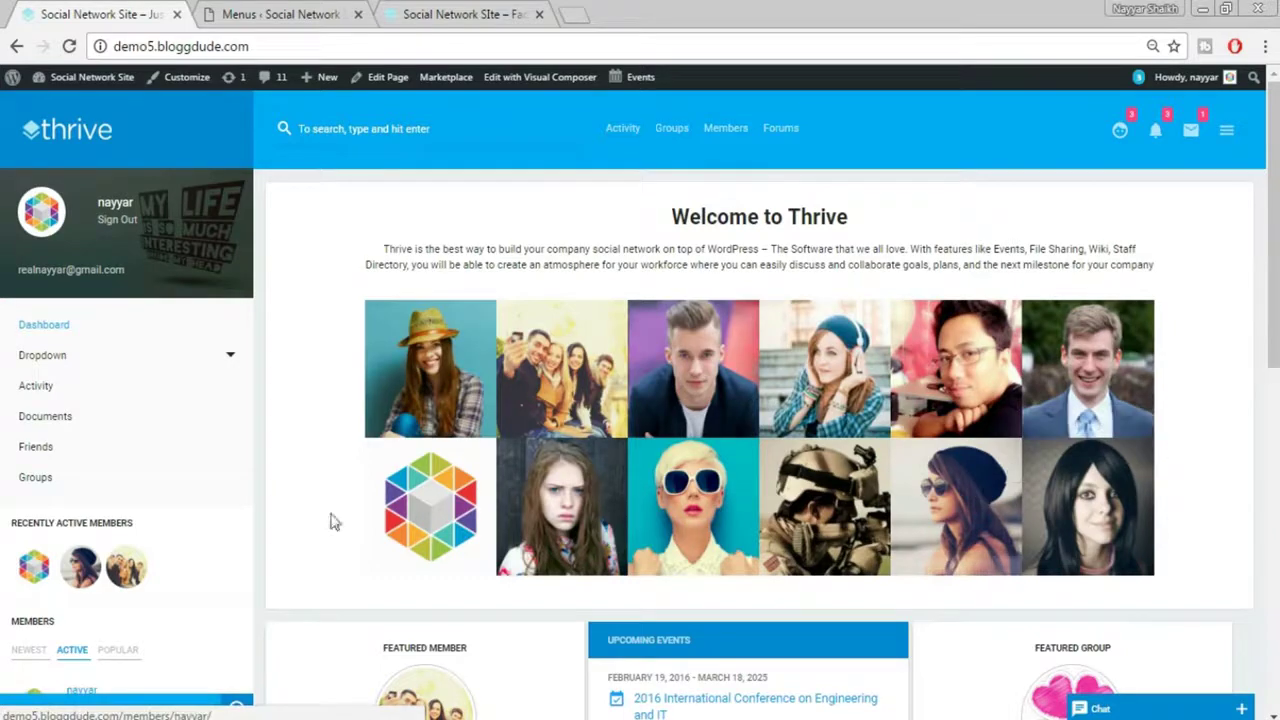
left_click(491, 14)
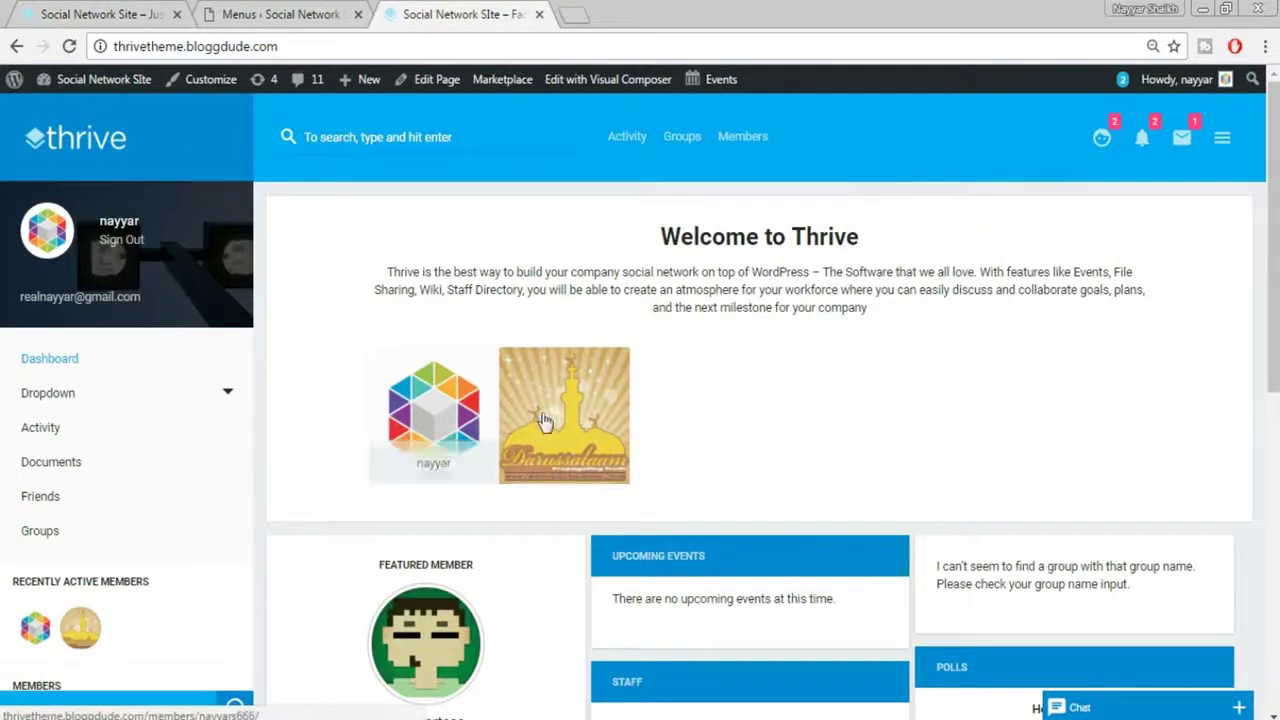
scroll(697, 440, "down", 1)
scroll(697, 440, "down", 2)
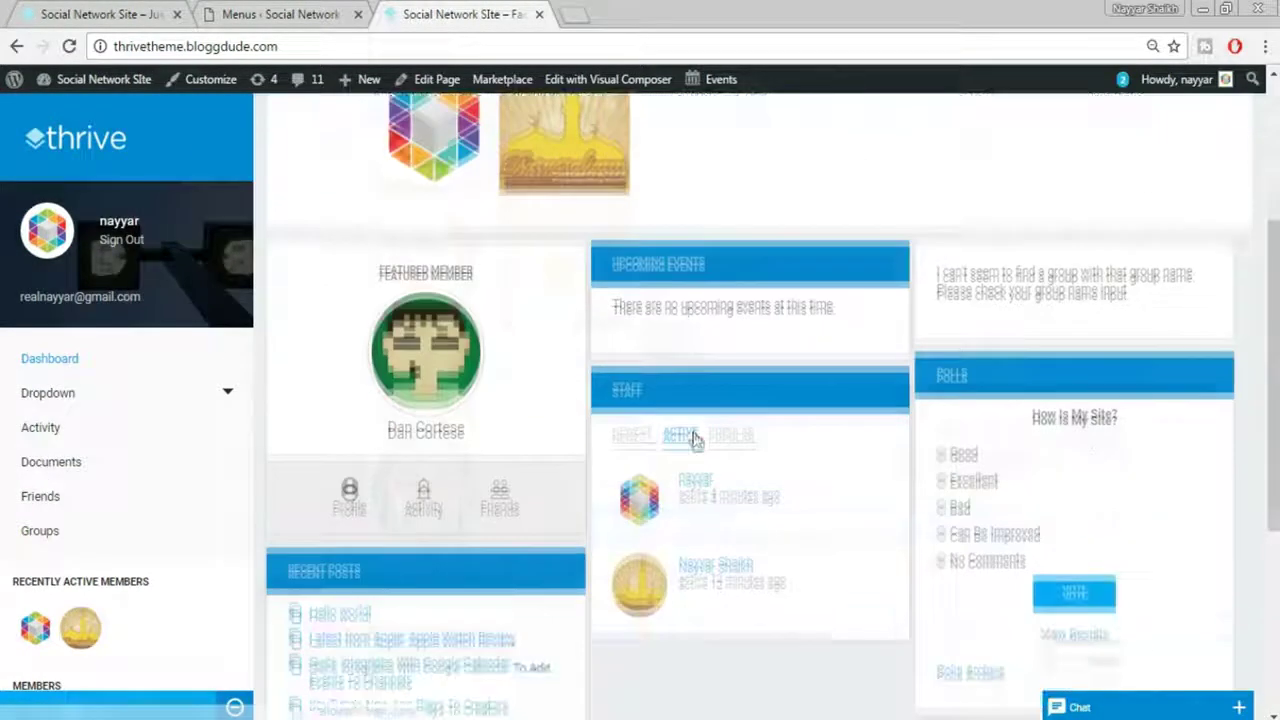
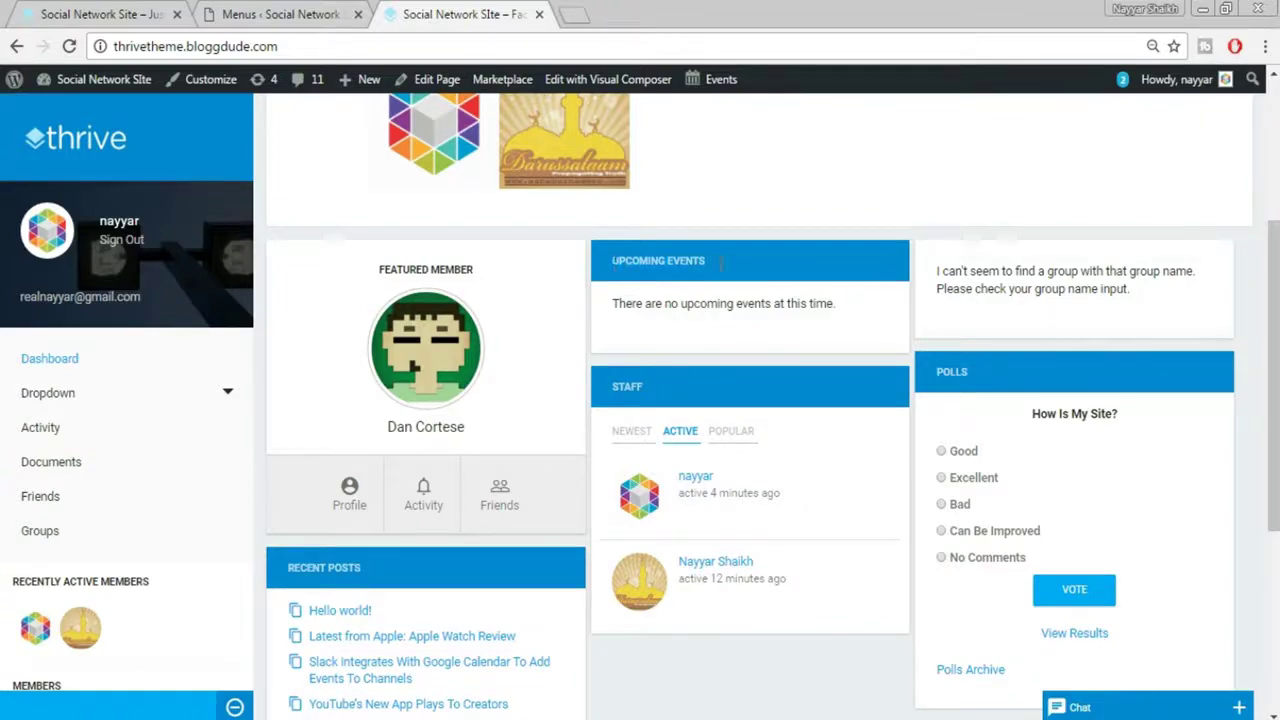
Switch to the admin Menus tab and begin a new event from Events > Add New
scroll(719, 345, "up", 2)
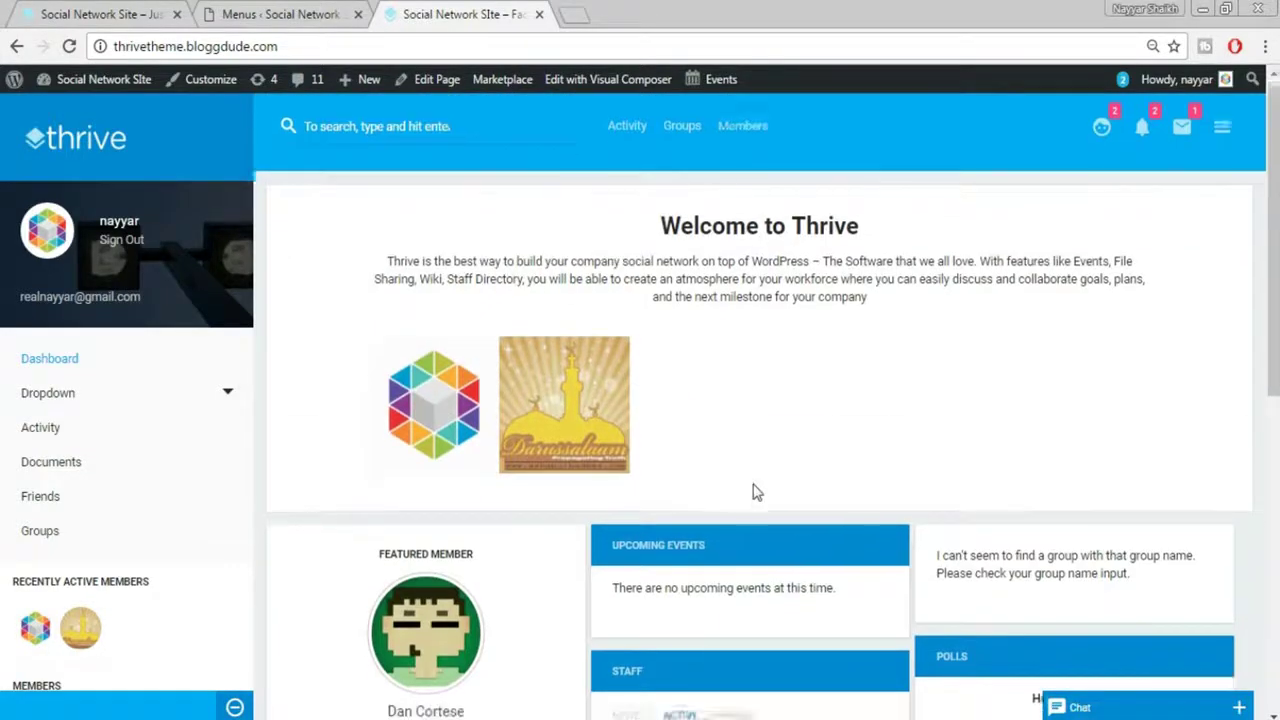
scroll(755, 491, "down", 2)
left_click(280, 14)
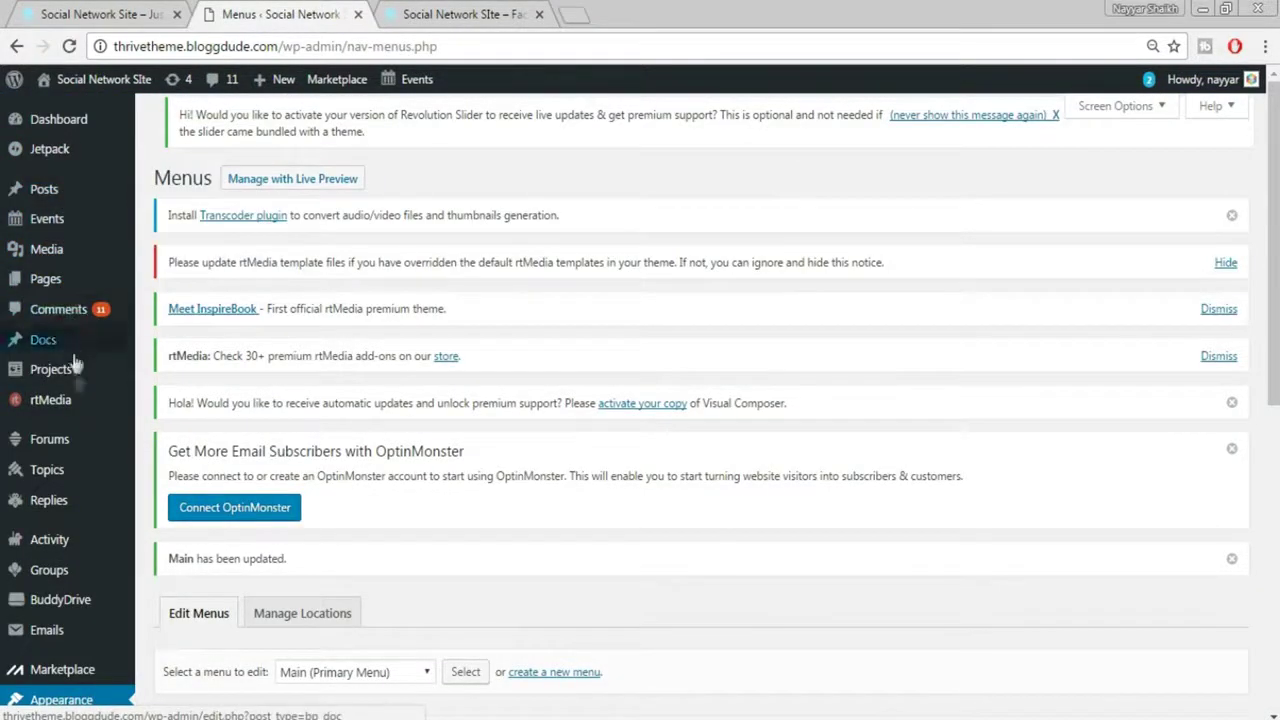
mouse_move(77, 508)
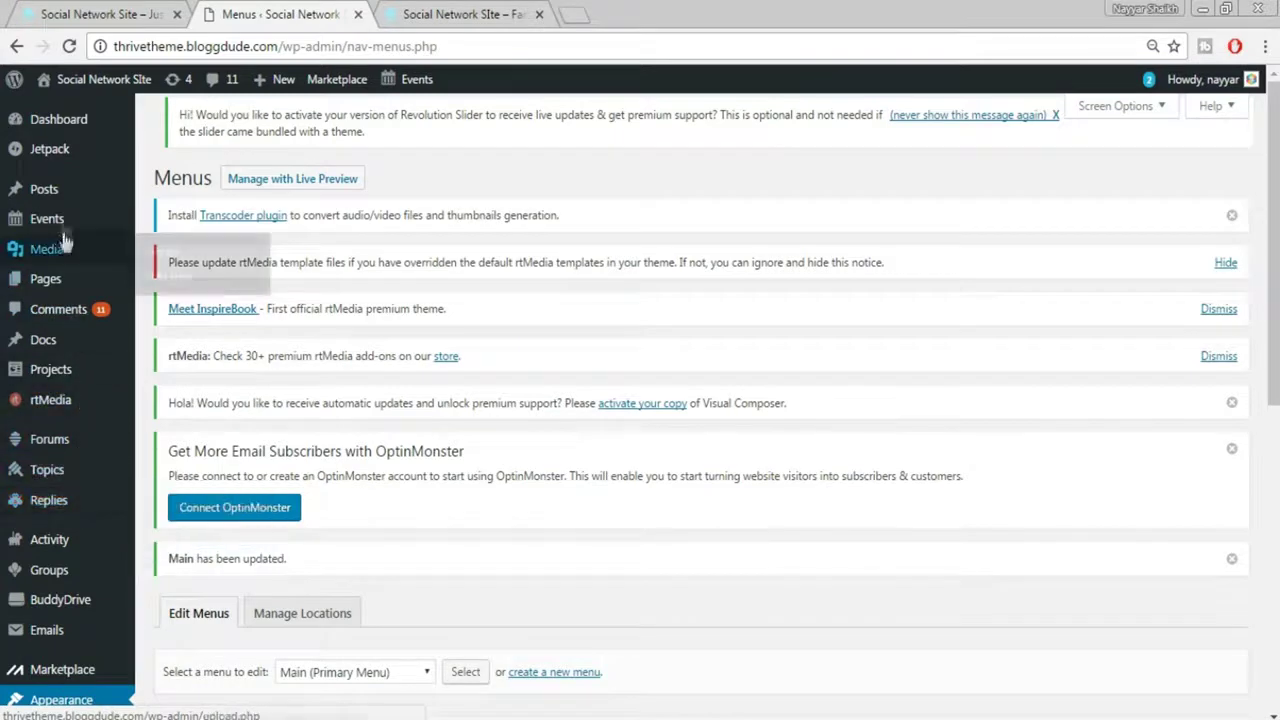
mouse_move(57, 224)
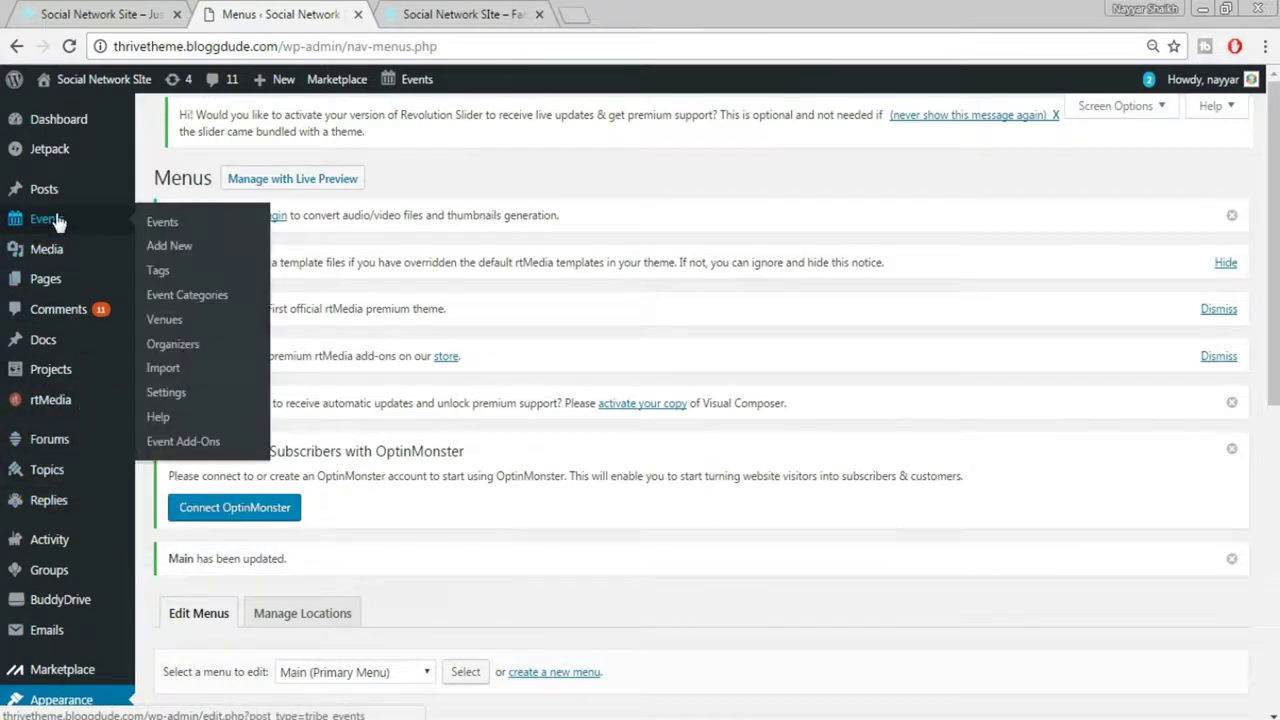
left_click(182, 245)
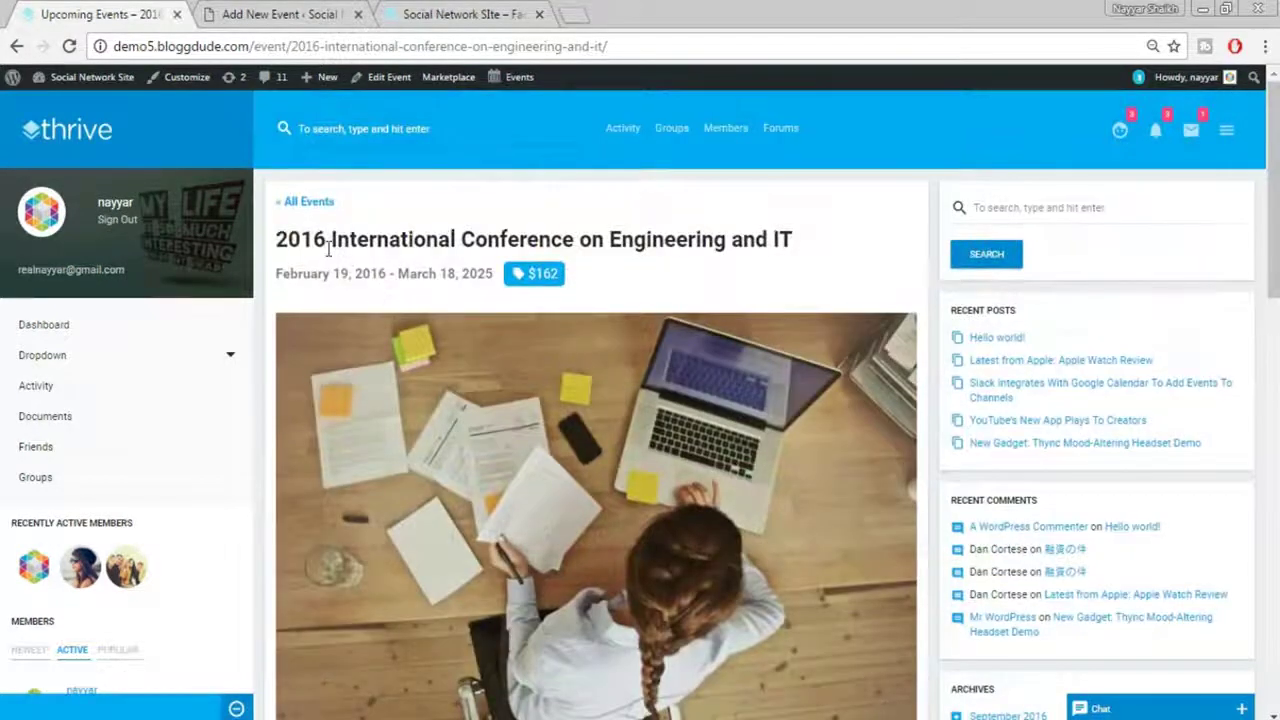
Review the demo event's title and date line on its page
triple_click(328, 249)
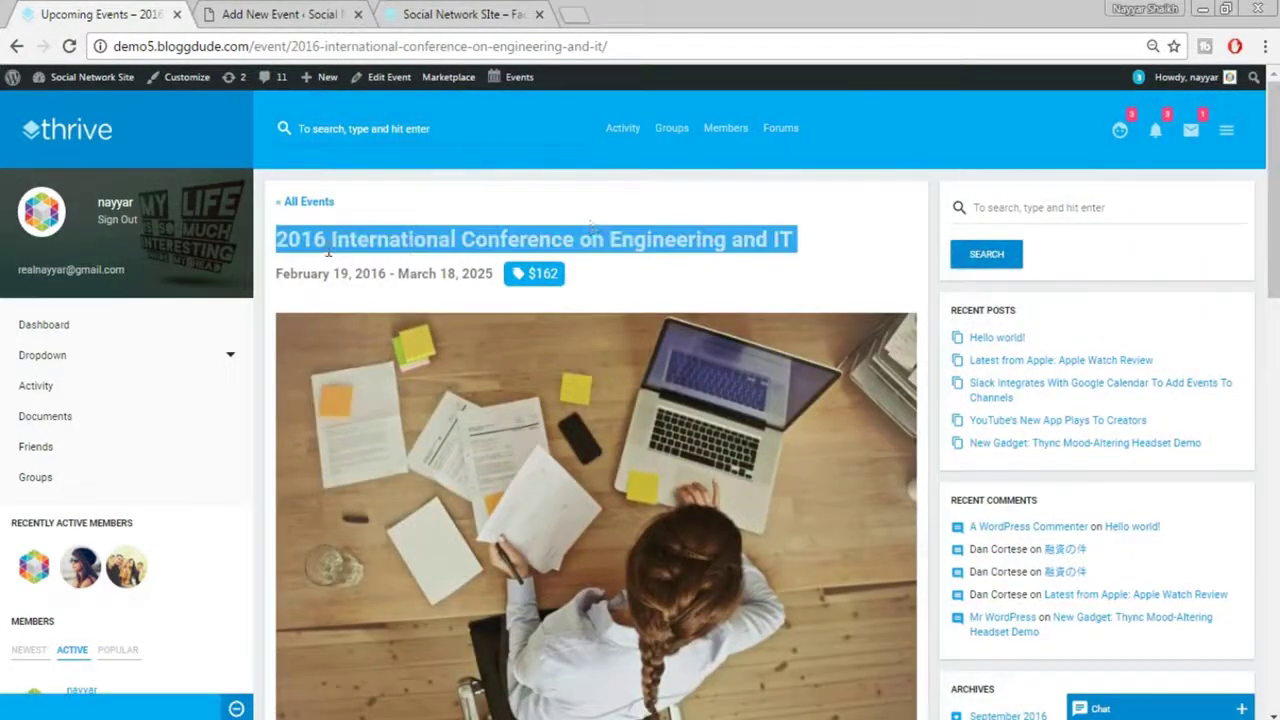
left_click(601, 235)
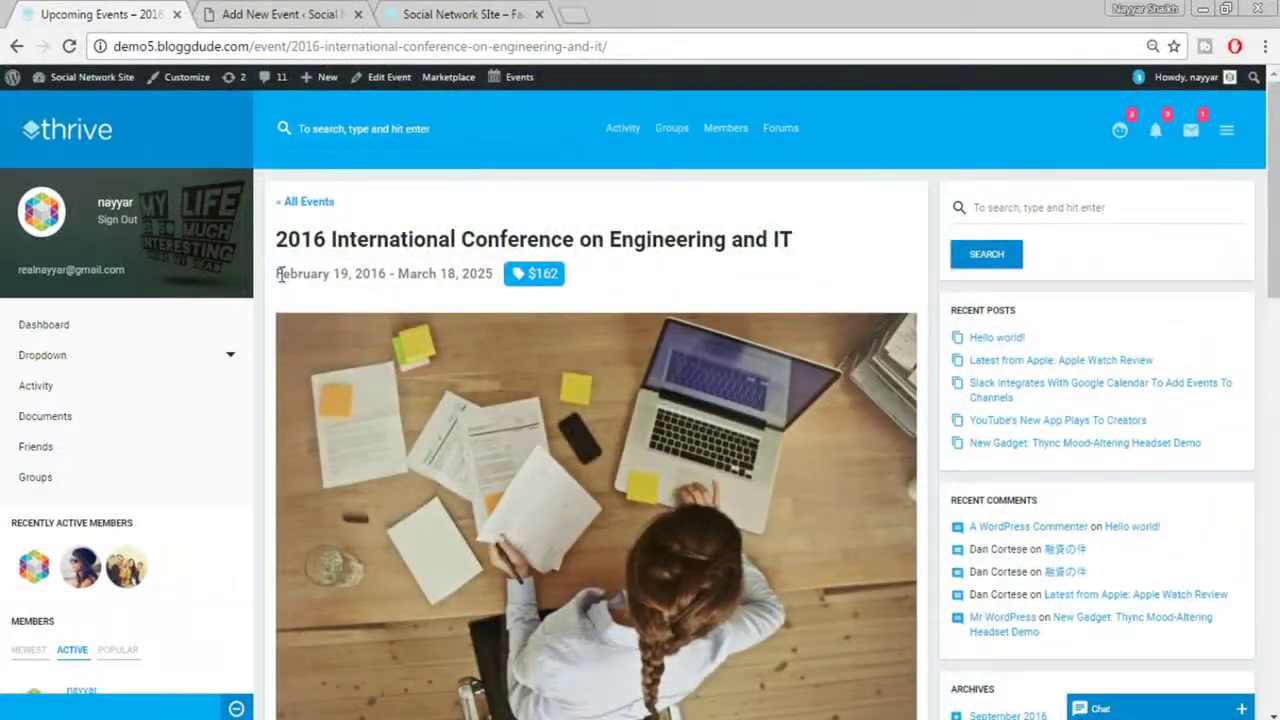
left_click_drag(281, 276, 403, 261)
left_click(399, 273)
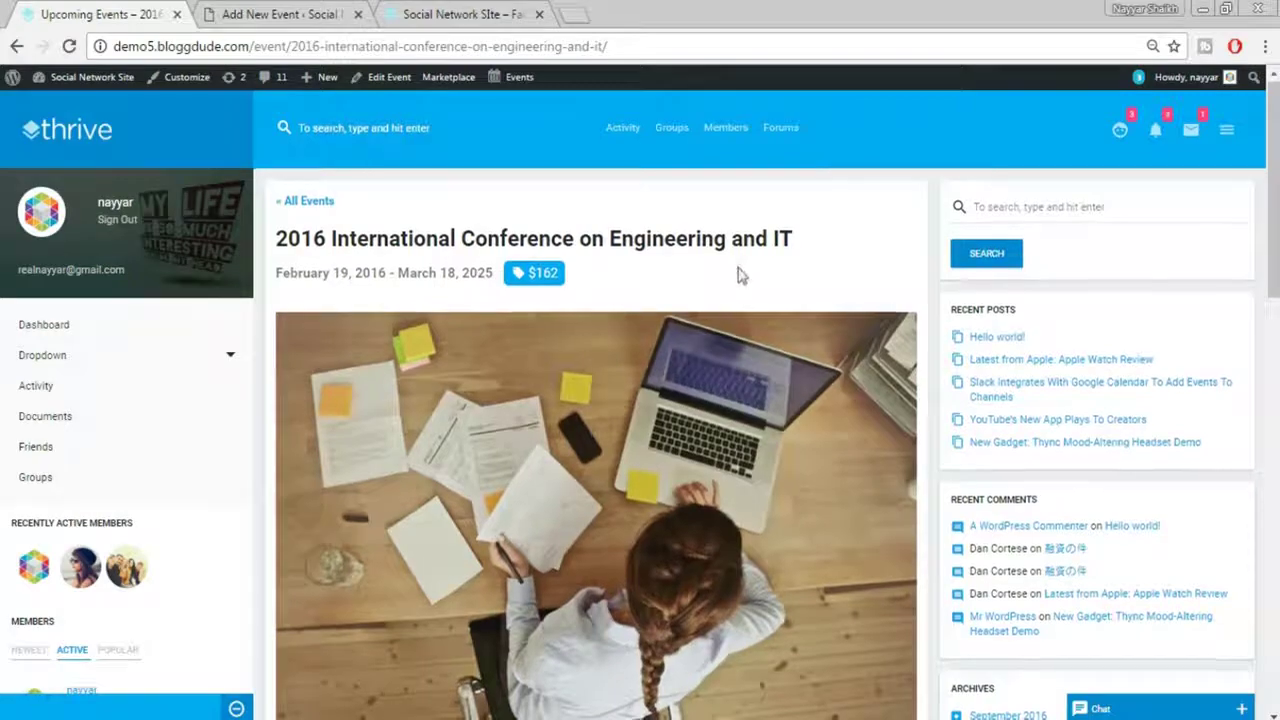
scroll(737, 274, "down", 6)
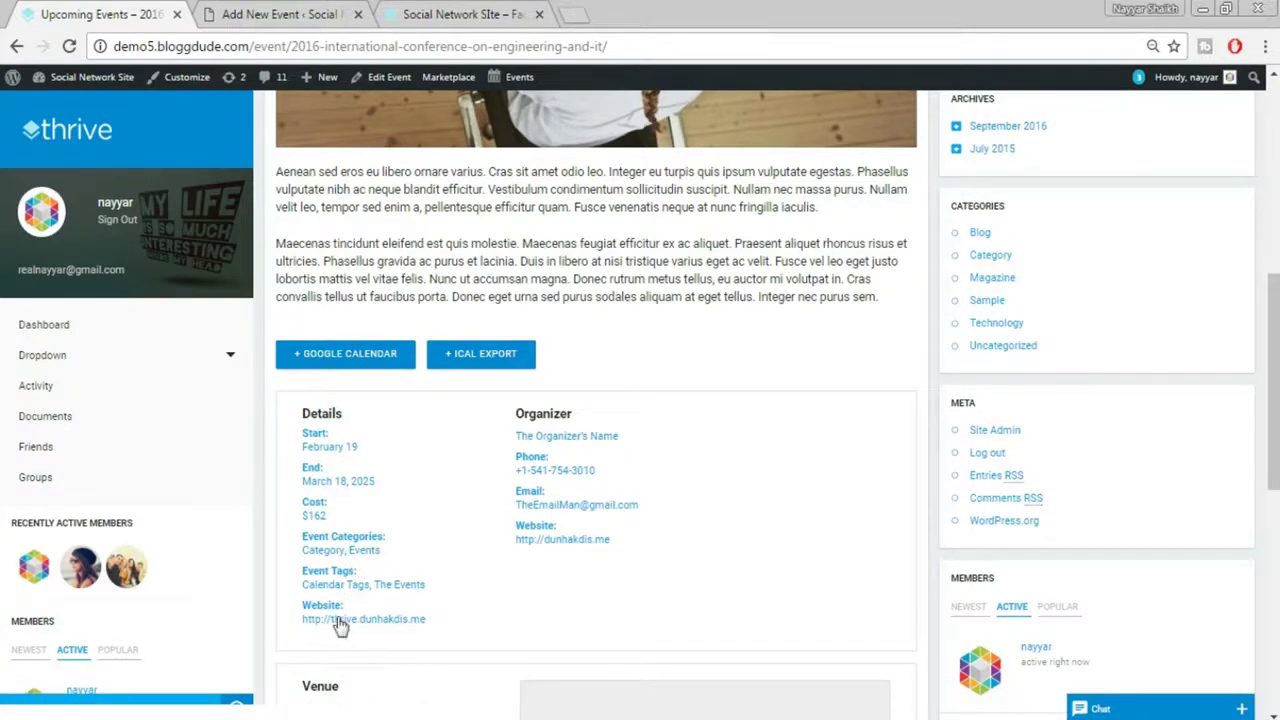
scroll(600, 457, "down", 3)
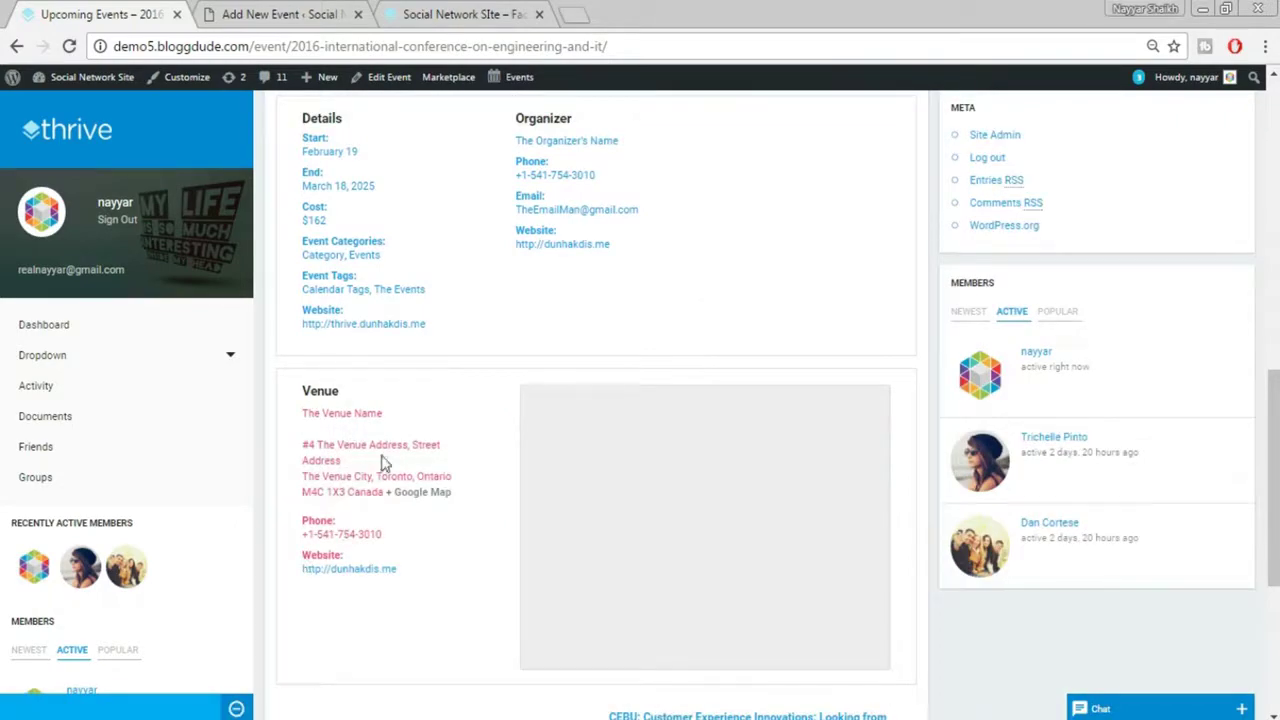
scroll(507, 590, "up", 7)
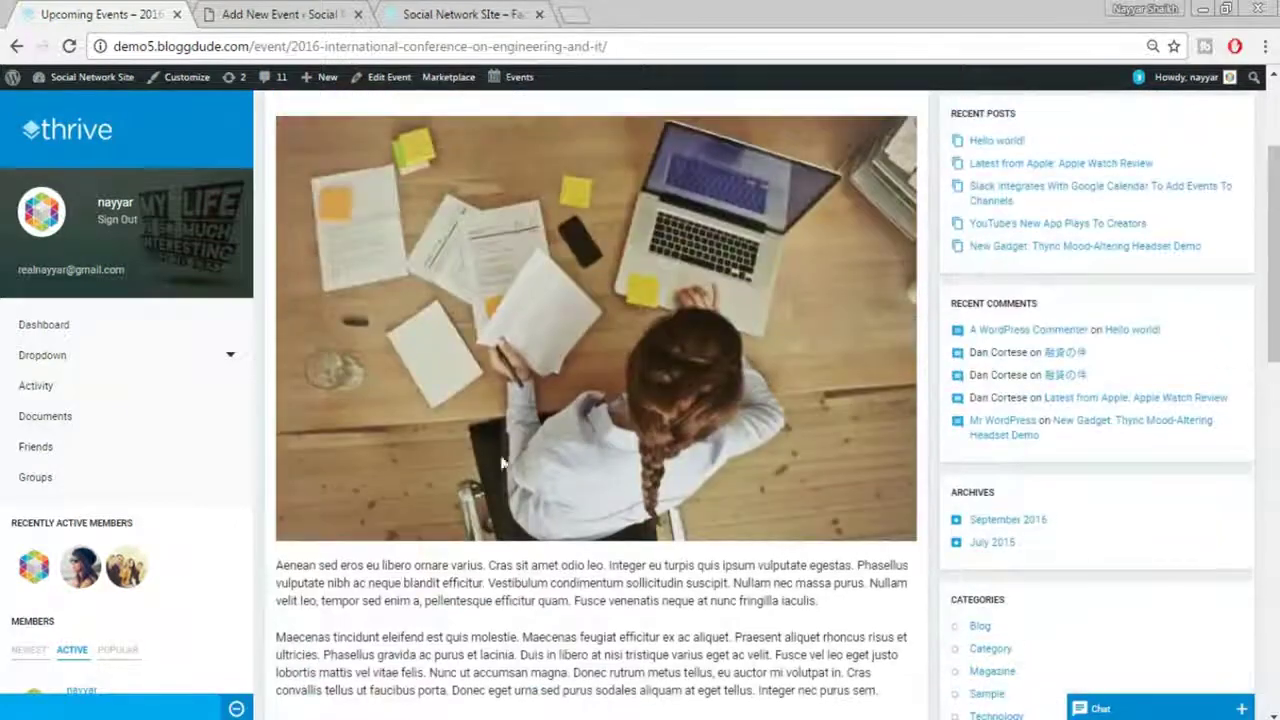
key("ctrl+Tab")
key("ctrl+shift+Tab")
scroll(278, 230, "up", 2)
Copy the title '2016 International Conference on Engineering and IT' into the new event
left_click_drag(278, 230, 794, 230)
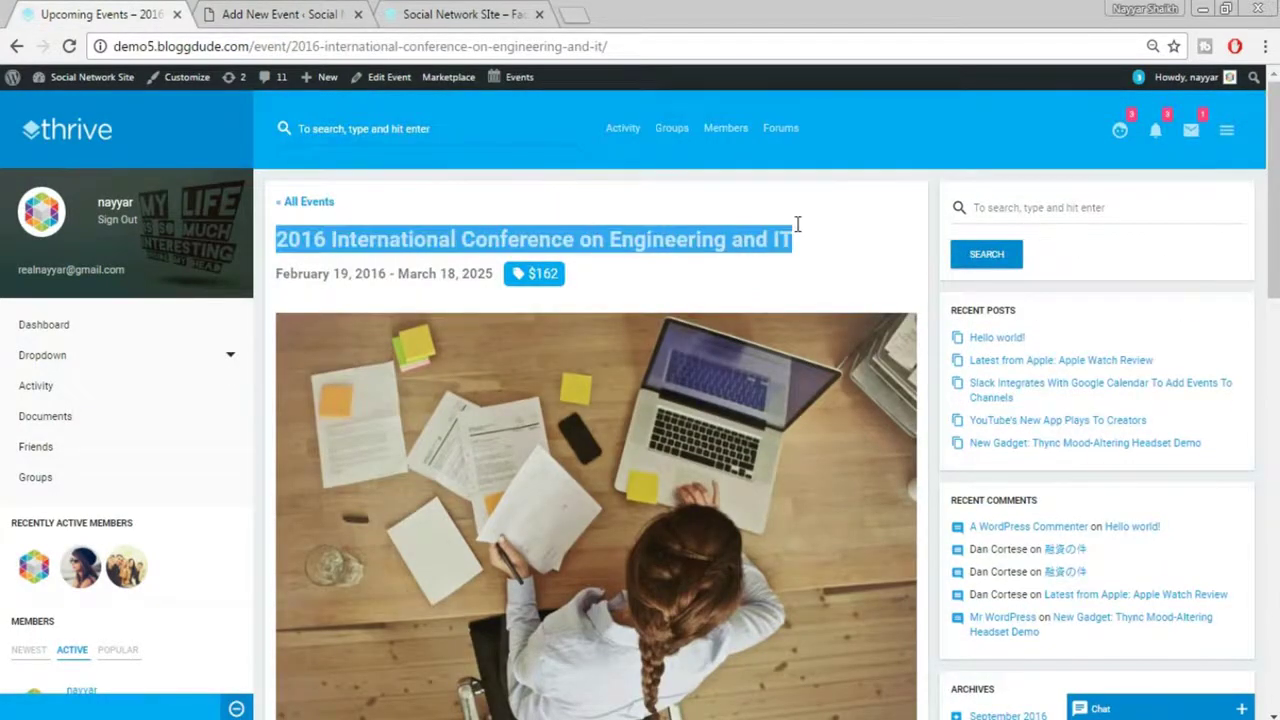
right_click(726, 240)
left_click(810, 256)
left_click(216, 14)
right_click(472, 280)
left_click(516, 392)
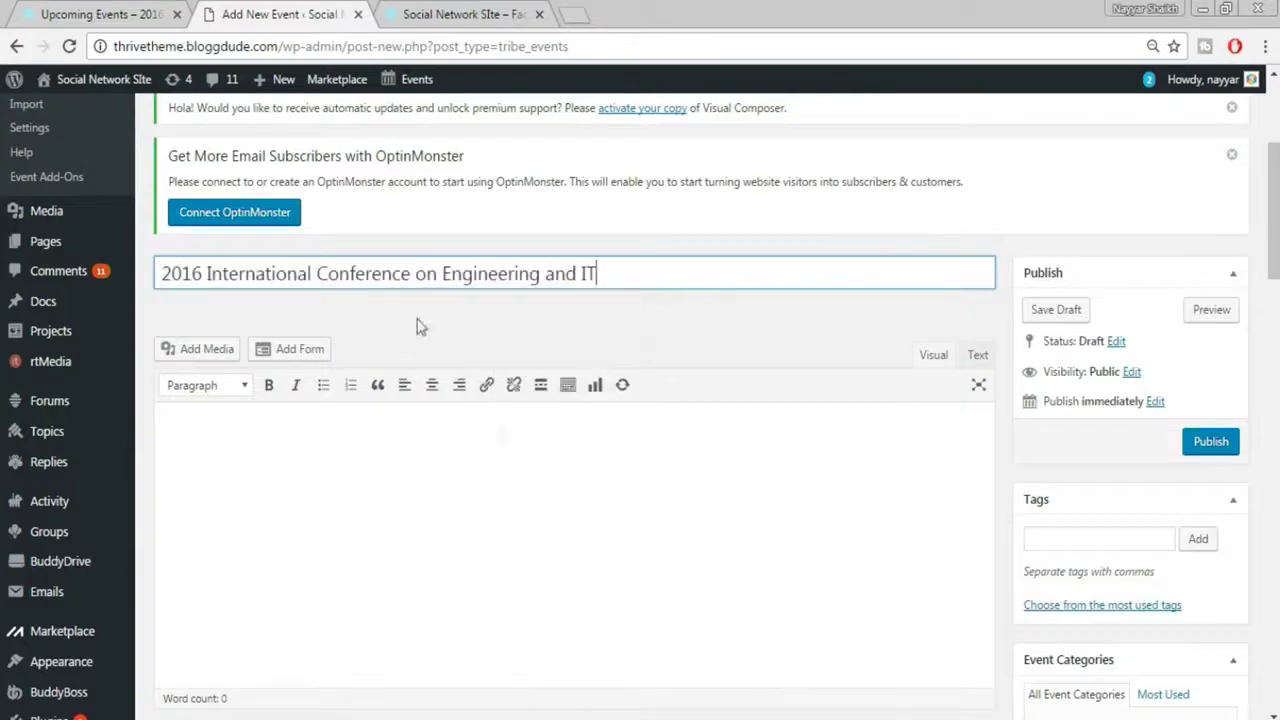
Copy the demo's two description paragraphs into the new event's description
left_click(127, 12)
scroll(461, 386, "down", 5)
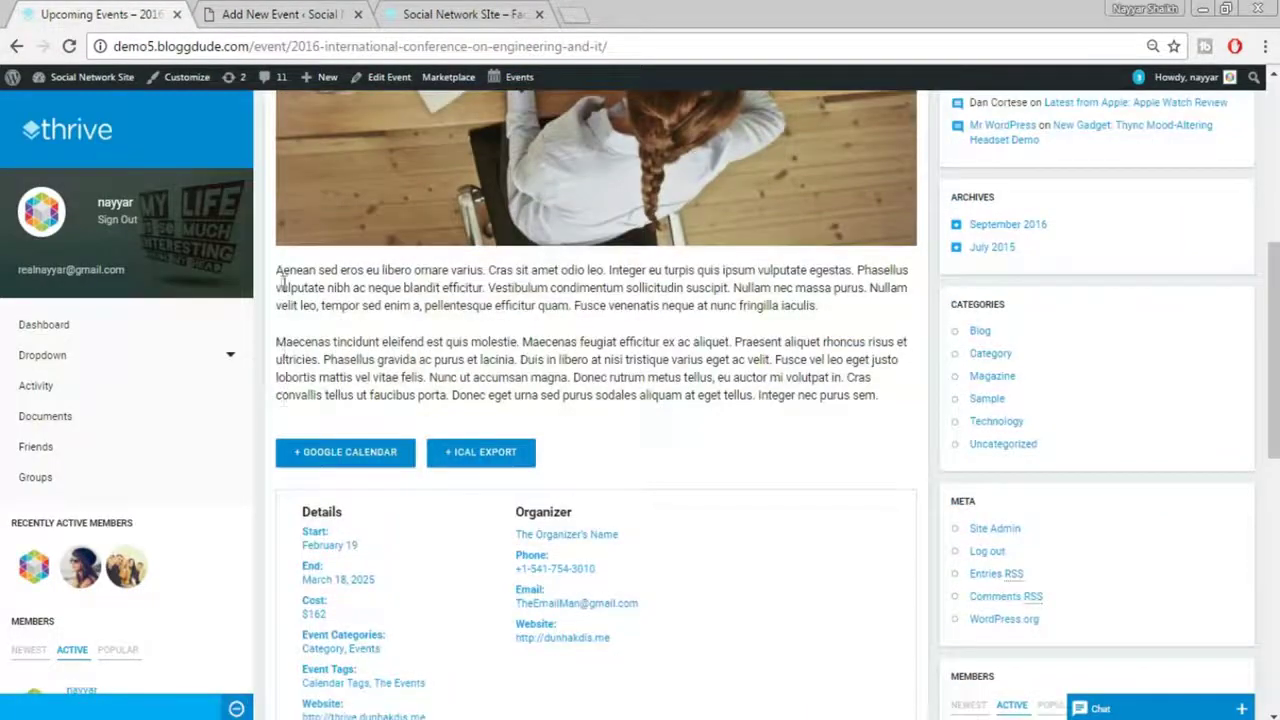
left_click_drag(275, 277, 870, 397)
right_click(674, 334)
left_click(709, 354)
left_click(283, 14)
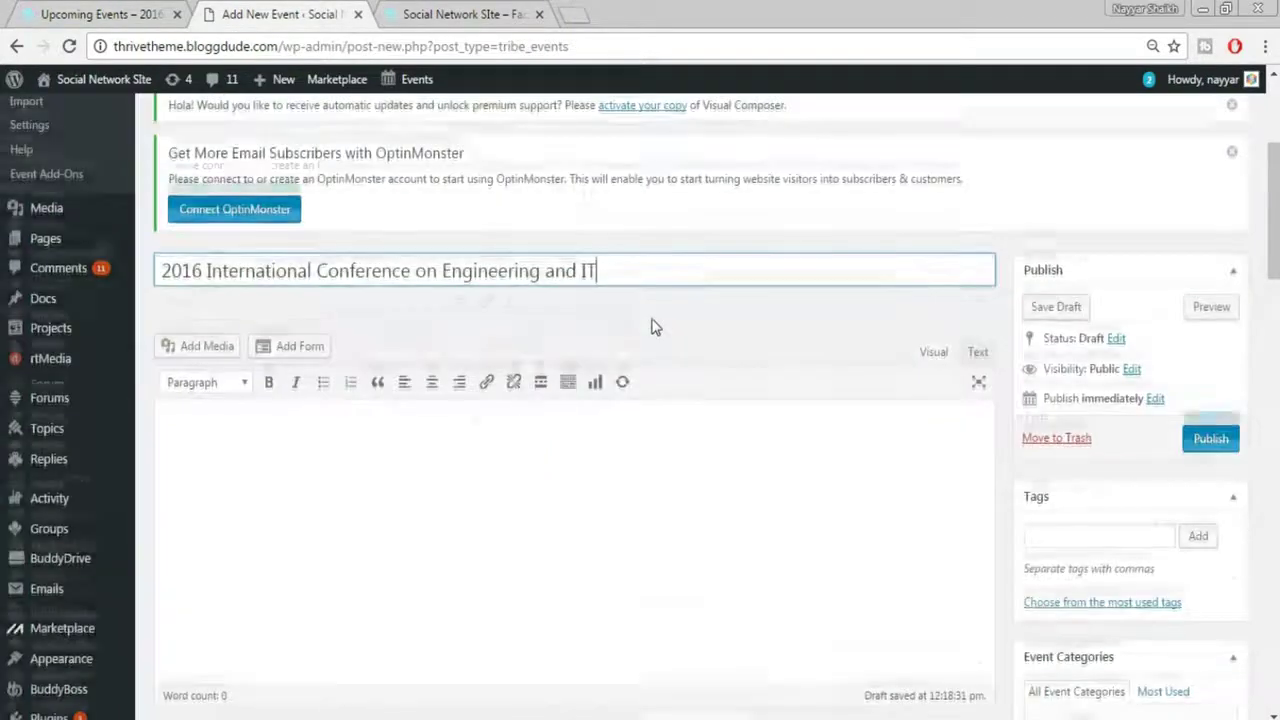
scroll(655, 327, "down", 1)
left_click(469, 380)
right_click(468, 380)
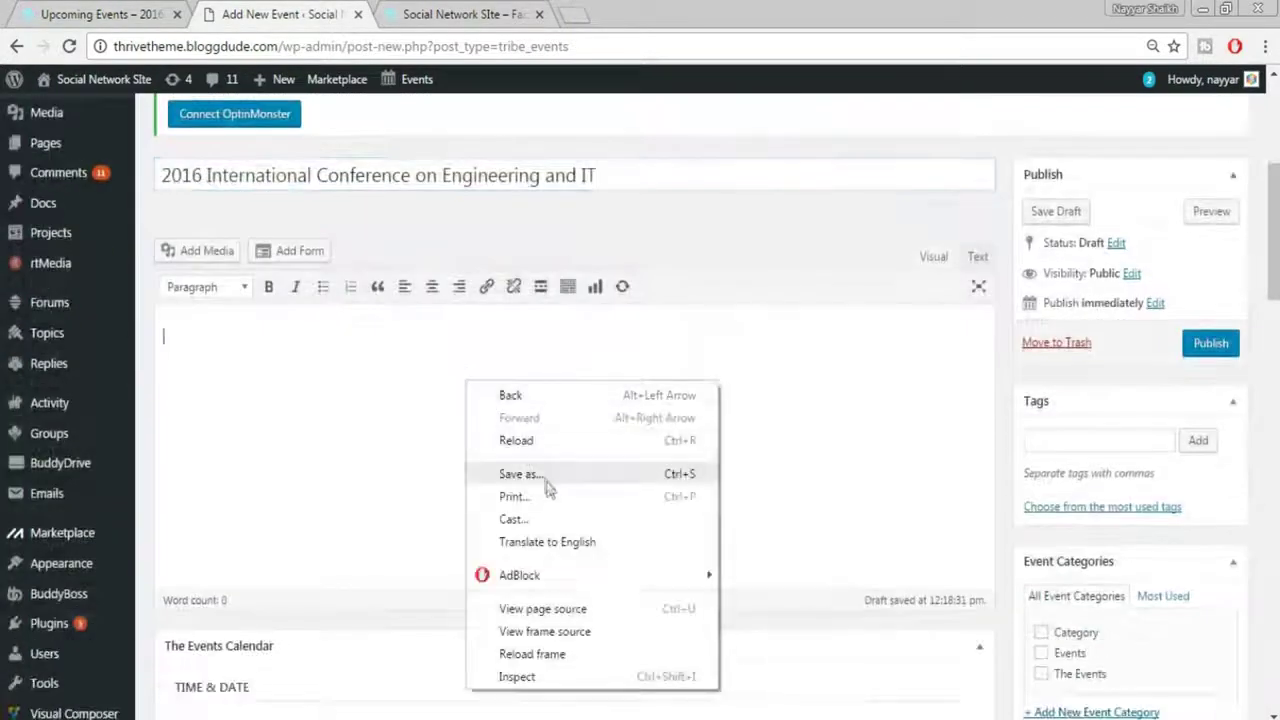
left_click(422, 486)
key("ctrl+v")
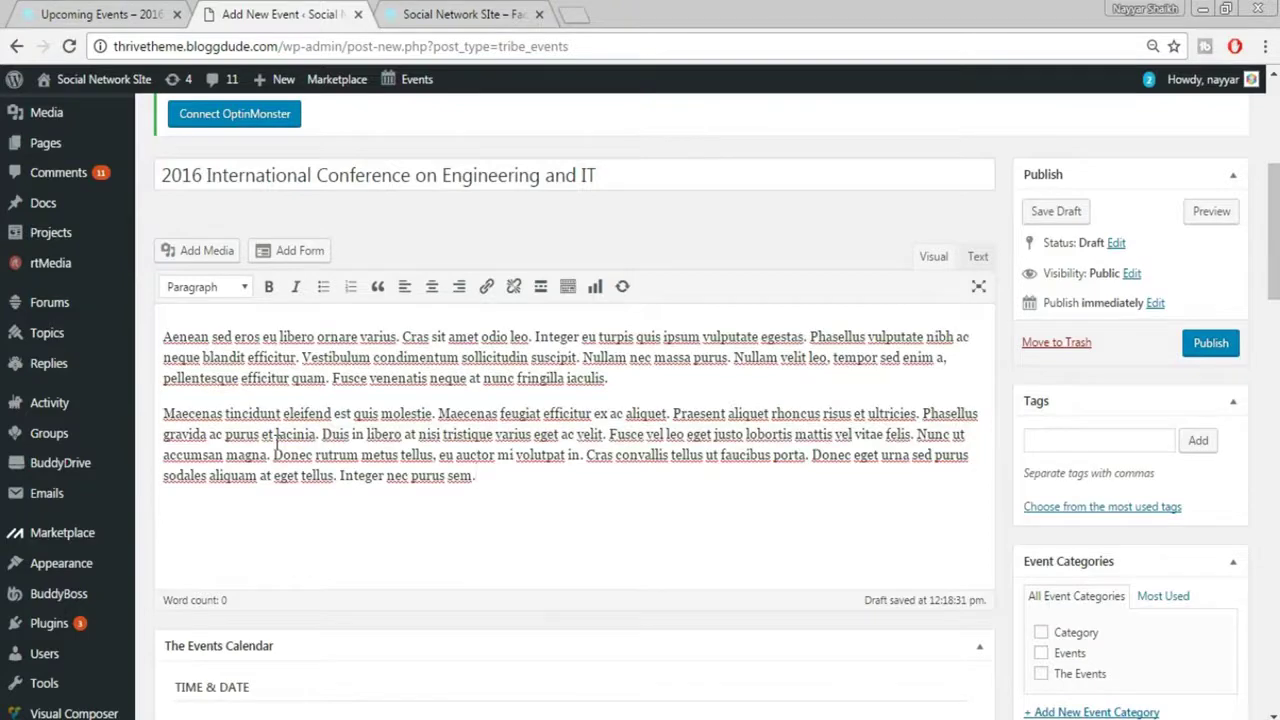
Set the event to start 2017-01-04 and end 2025-02-04
scroll(1160, 400, "down", 1)
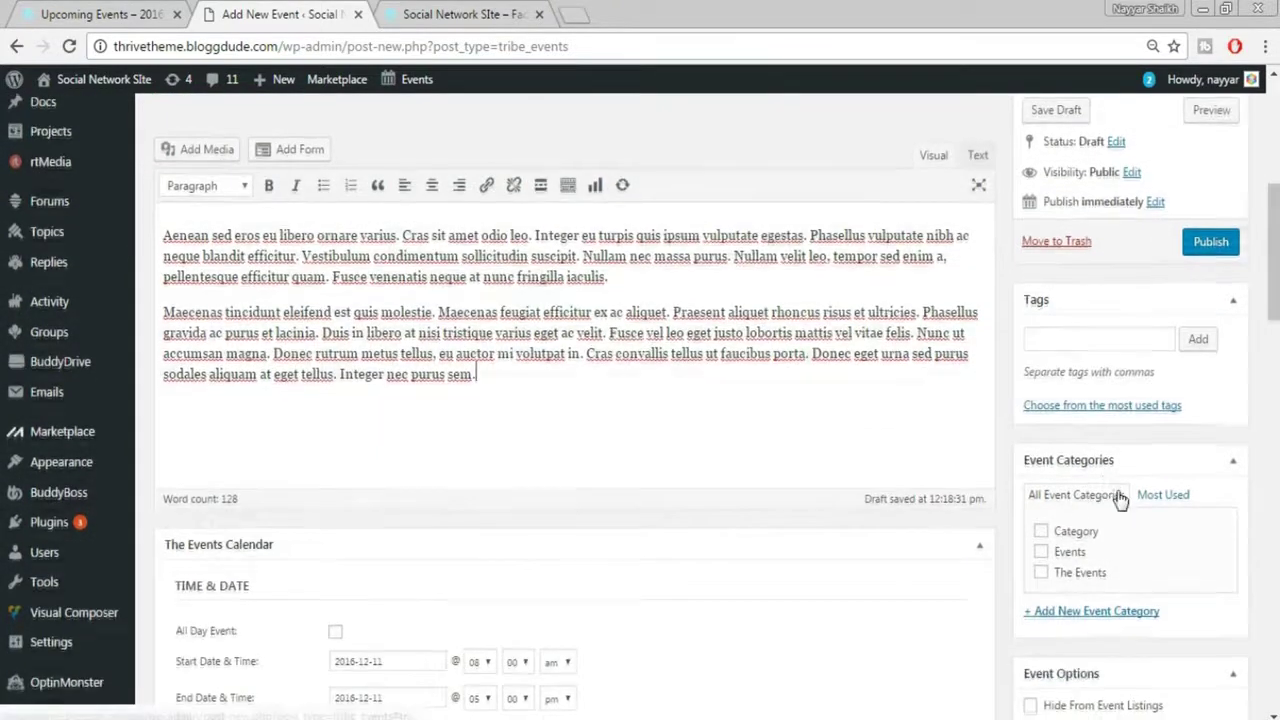
scroll(1110, 470, "down", 2)
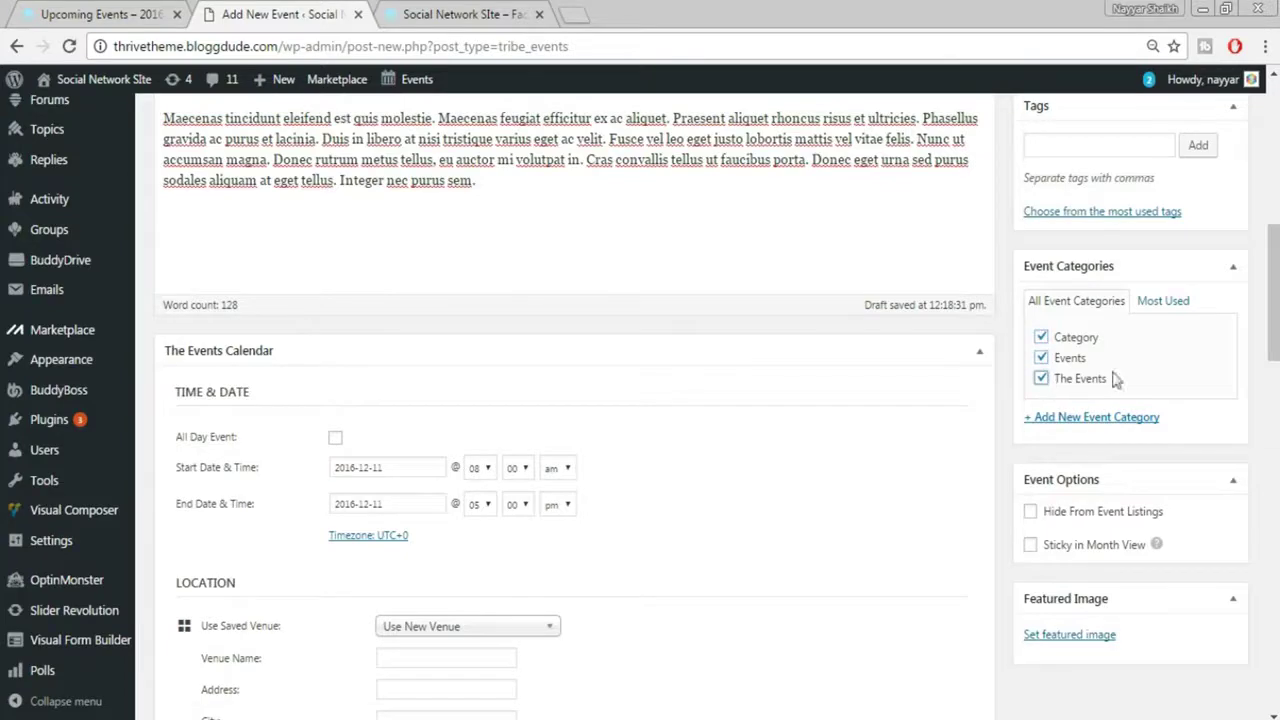
scroll(1083, 430, "down", 1)
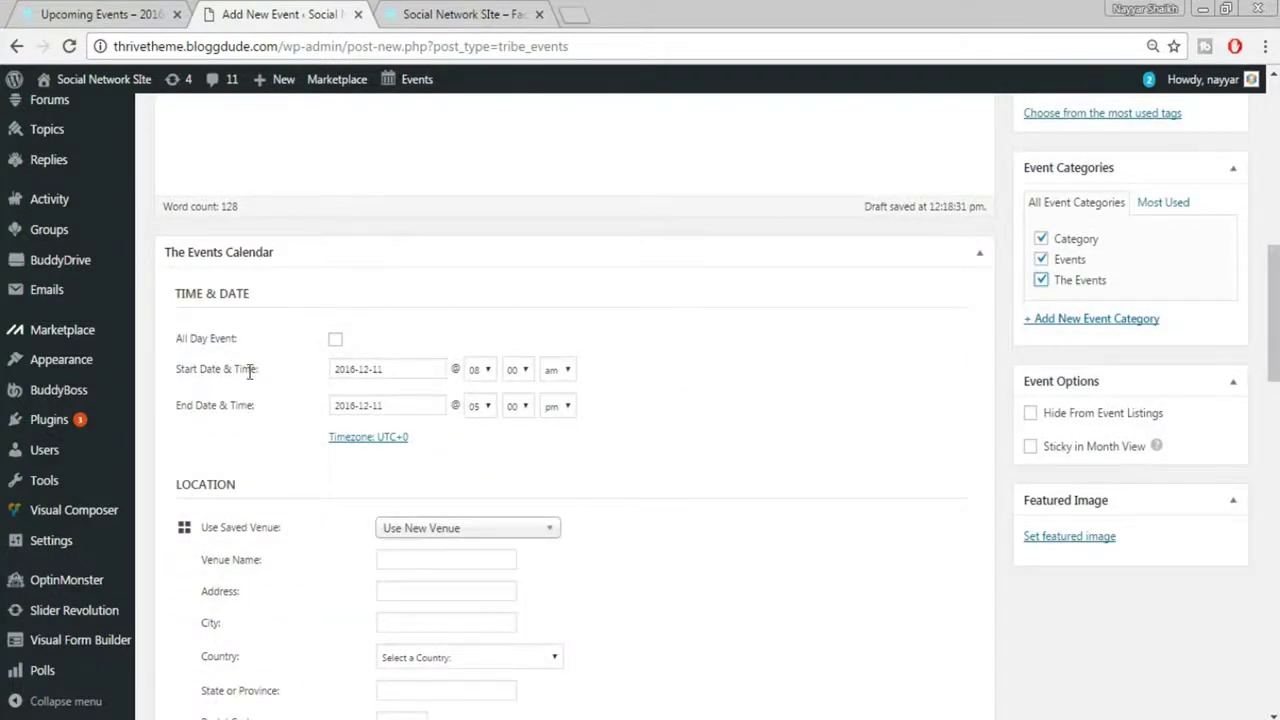
left_click(403, 358)
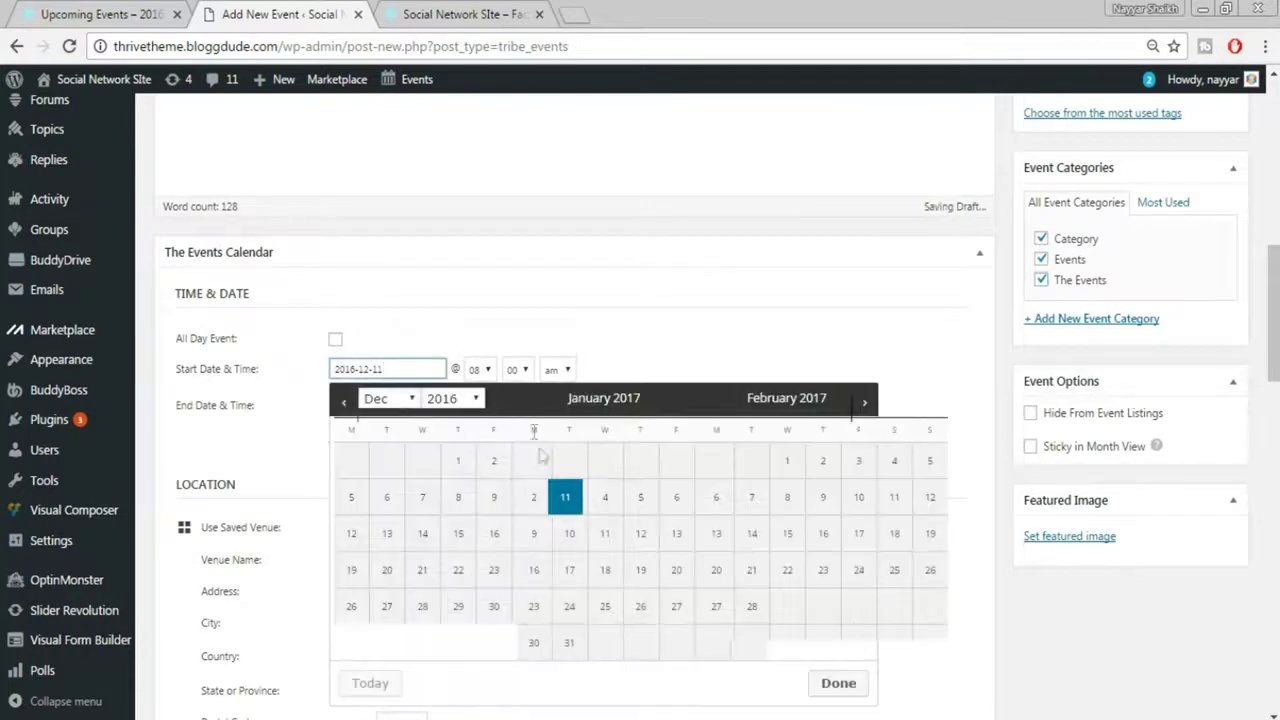
left_click(606, 499)
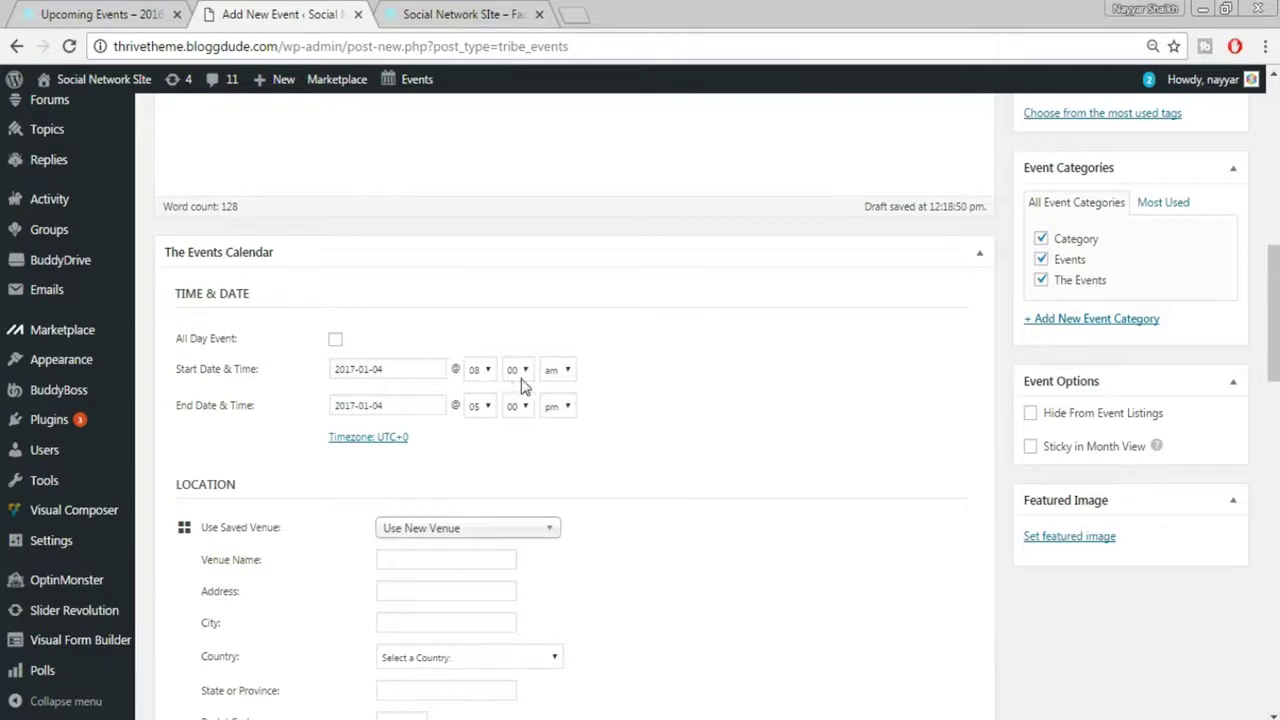
left_click(422, 410)
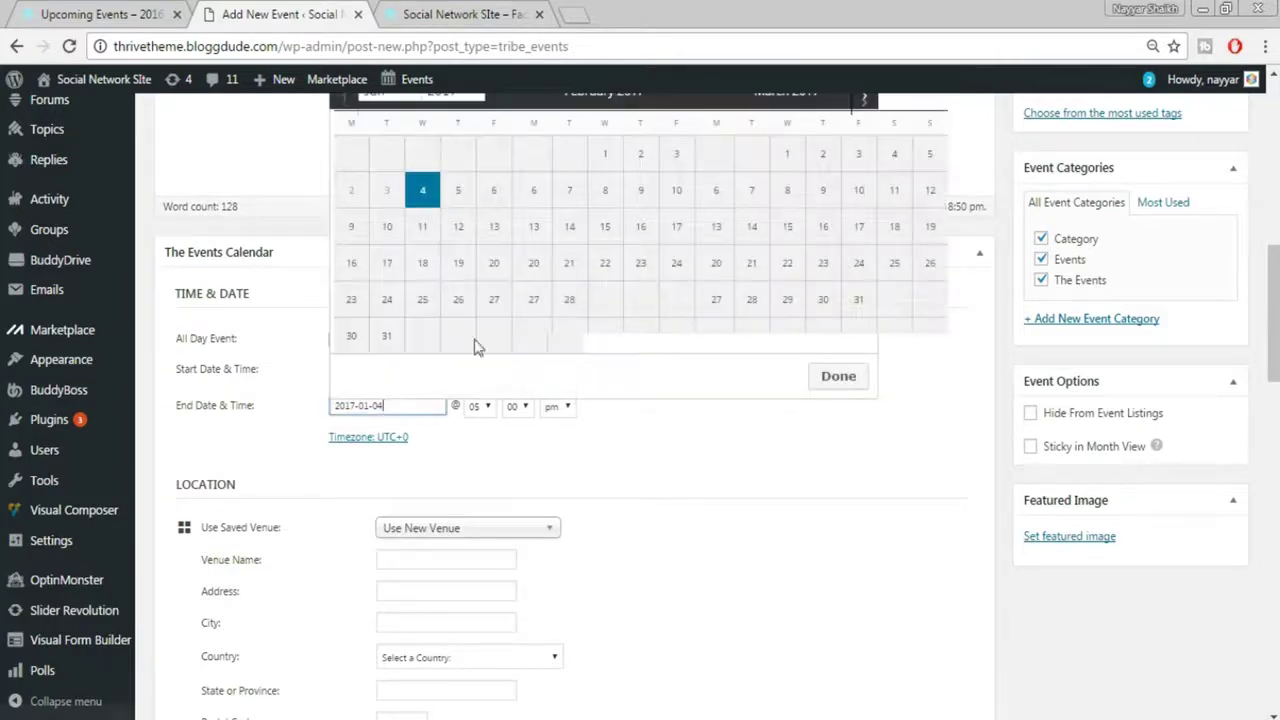
scroll(677, 351, "up", 1)
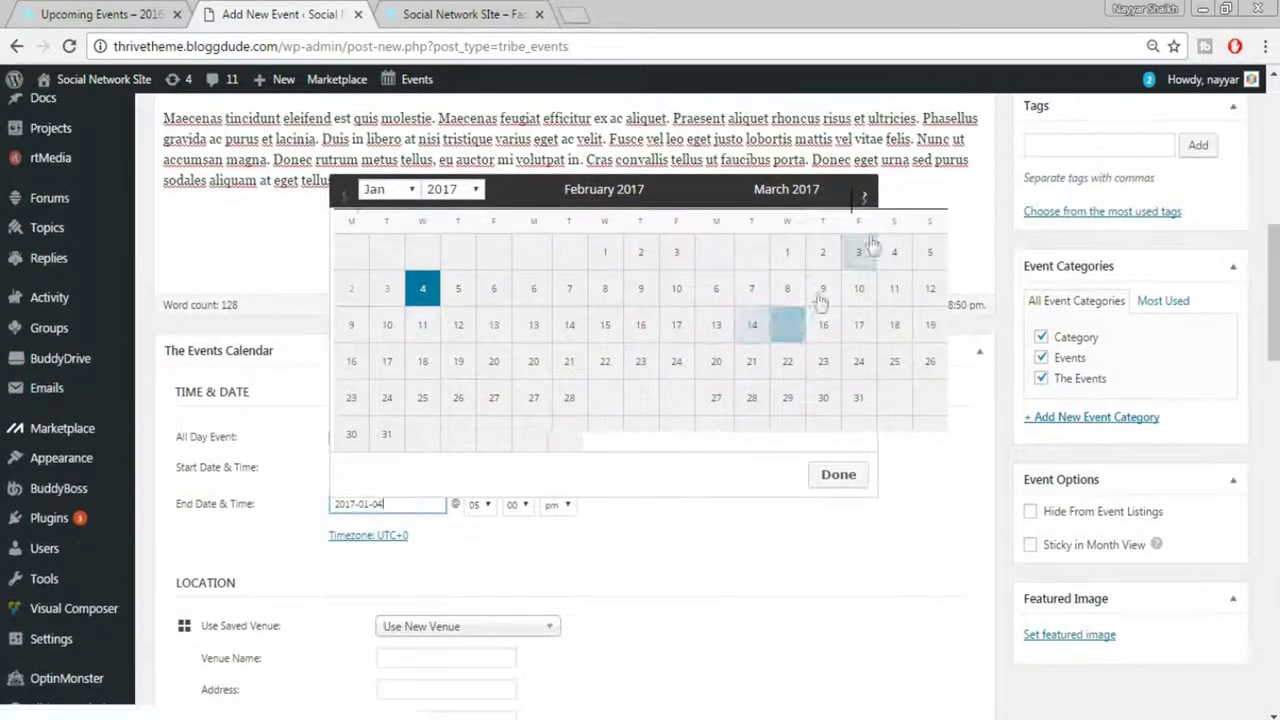
left_click(476, 192)
left_click(443, 346)
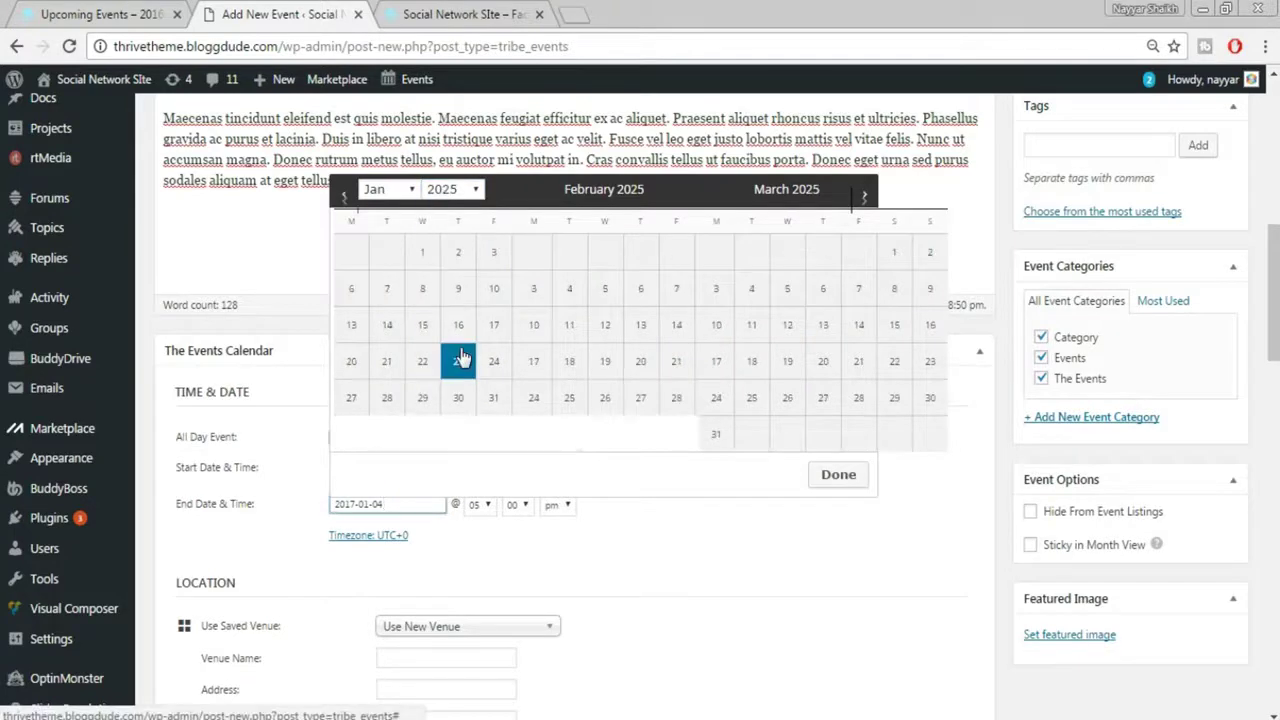
left_click(569, 288)
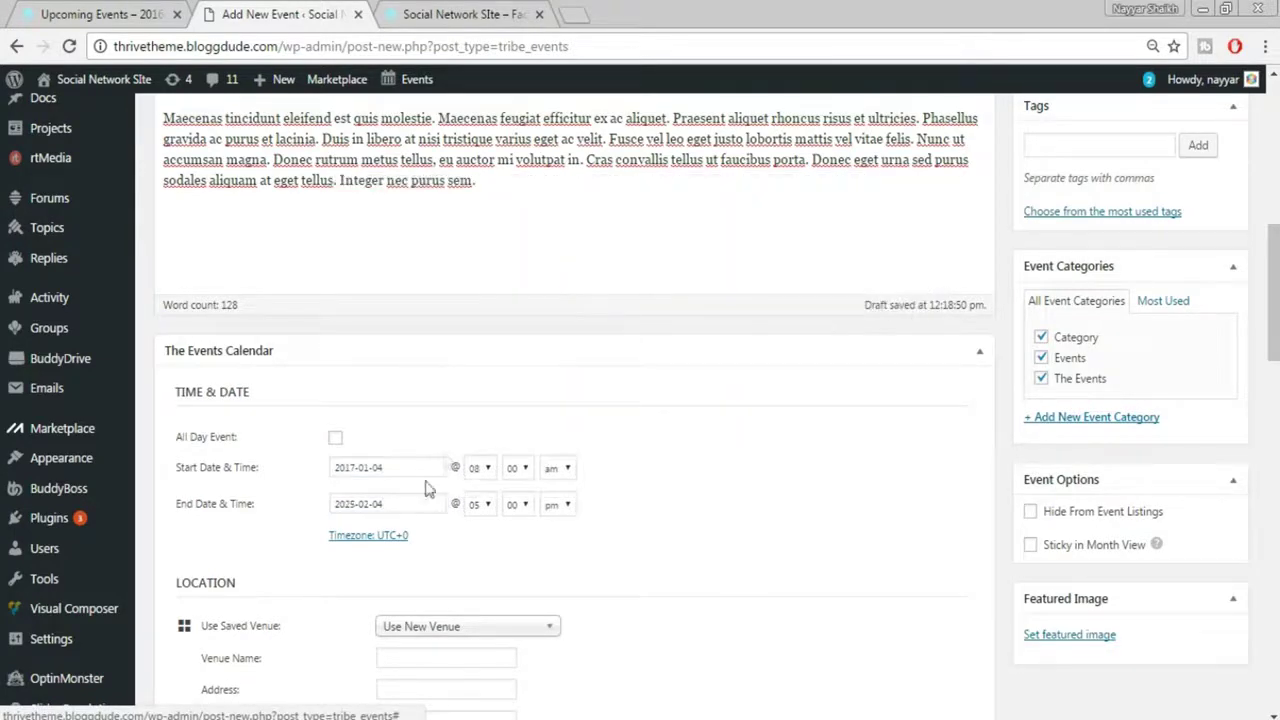
Step through the venue, organizer and event website fields without entering details
scroll(843, 491, "down", 3)
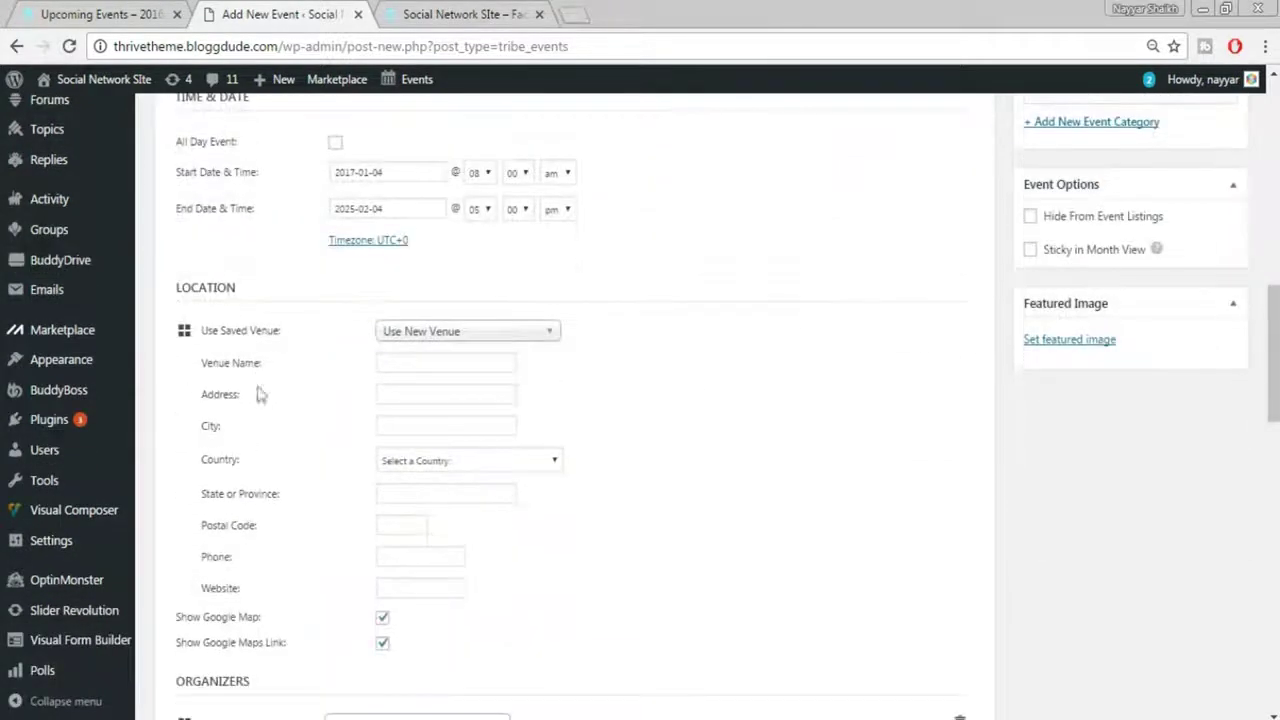
left_click(443, 362)
left_click(434, 395)
left_click(434, 424)
left_click(478, 457)
left_click(605, 468)
scroll(457, 400, "down", 1)
left_click(398, 428)
left_click(427, 489)
scroll(694, 457, "down", 3)
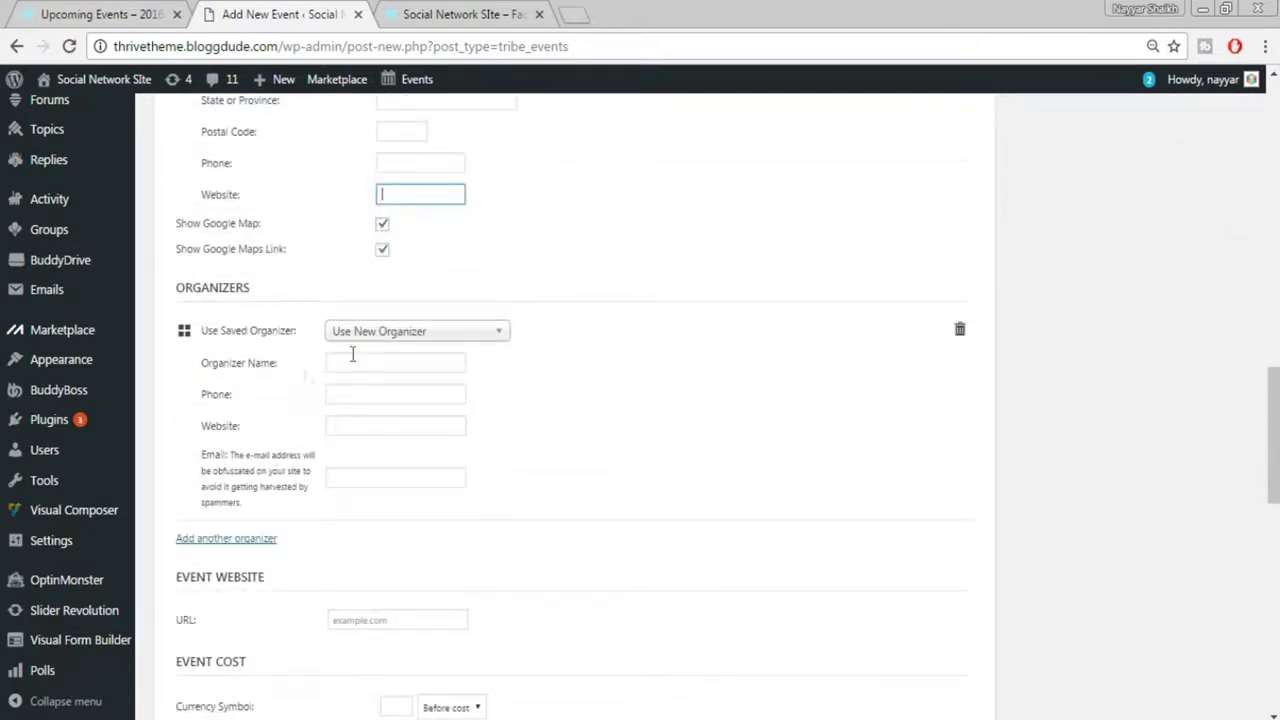
left_click(362, 367)
left_click(367, 398)
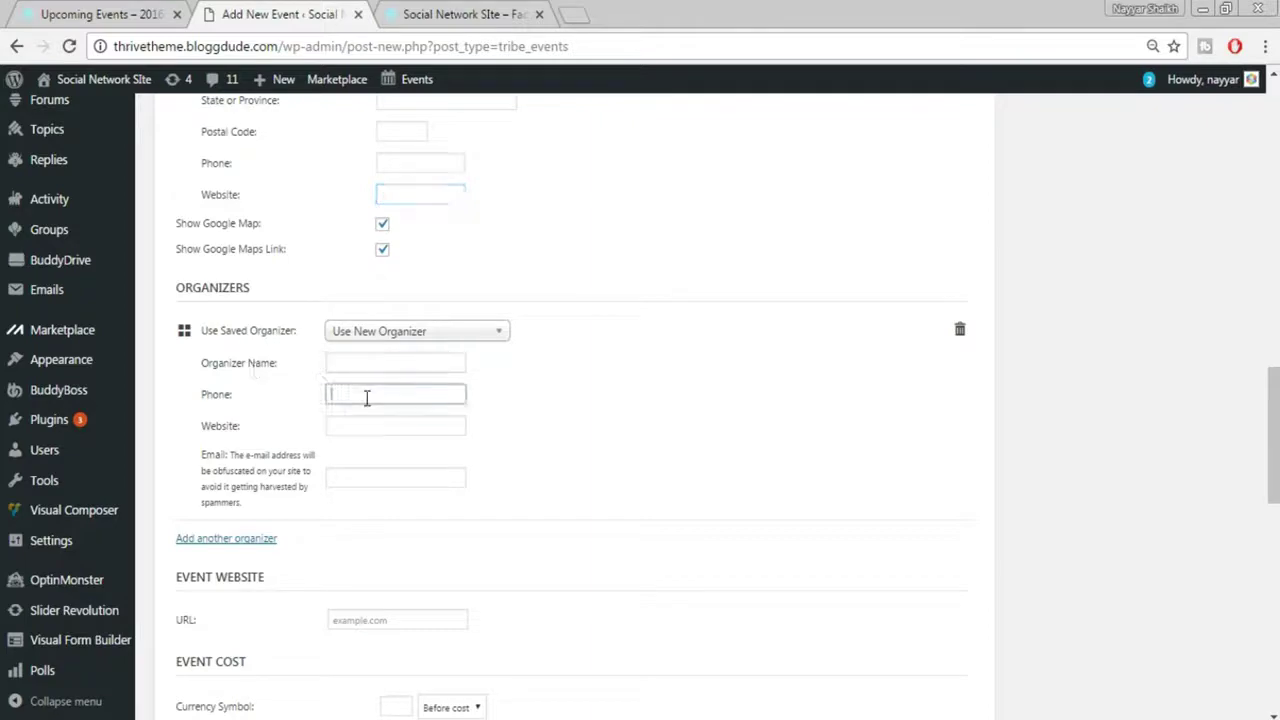
left_click(372, 420)
scroll(540, 445, "down", 2)
left_click(397, 420)
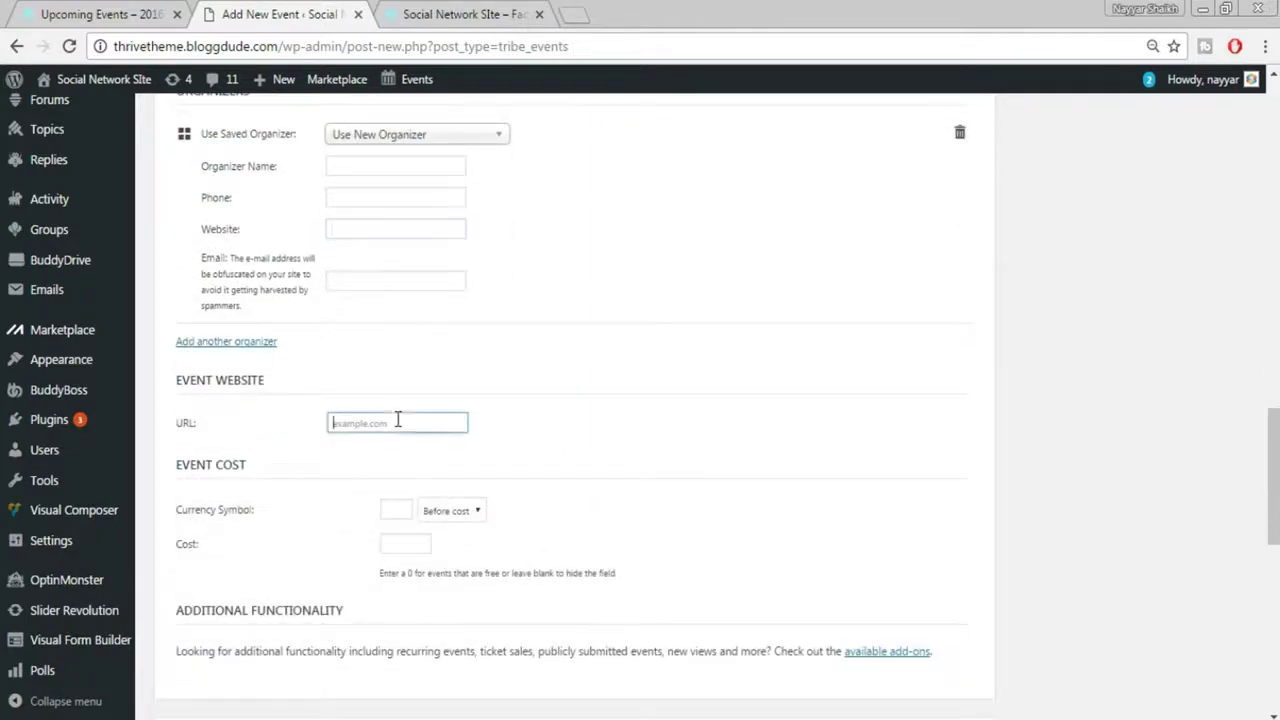
scroll(645, 430, "down", 1)
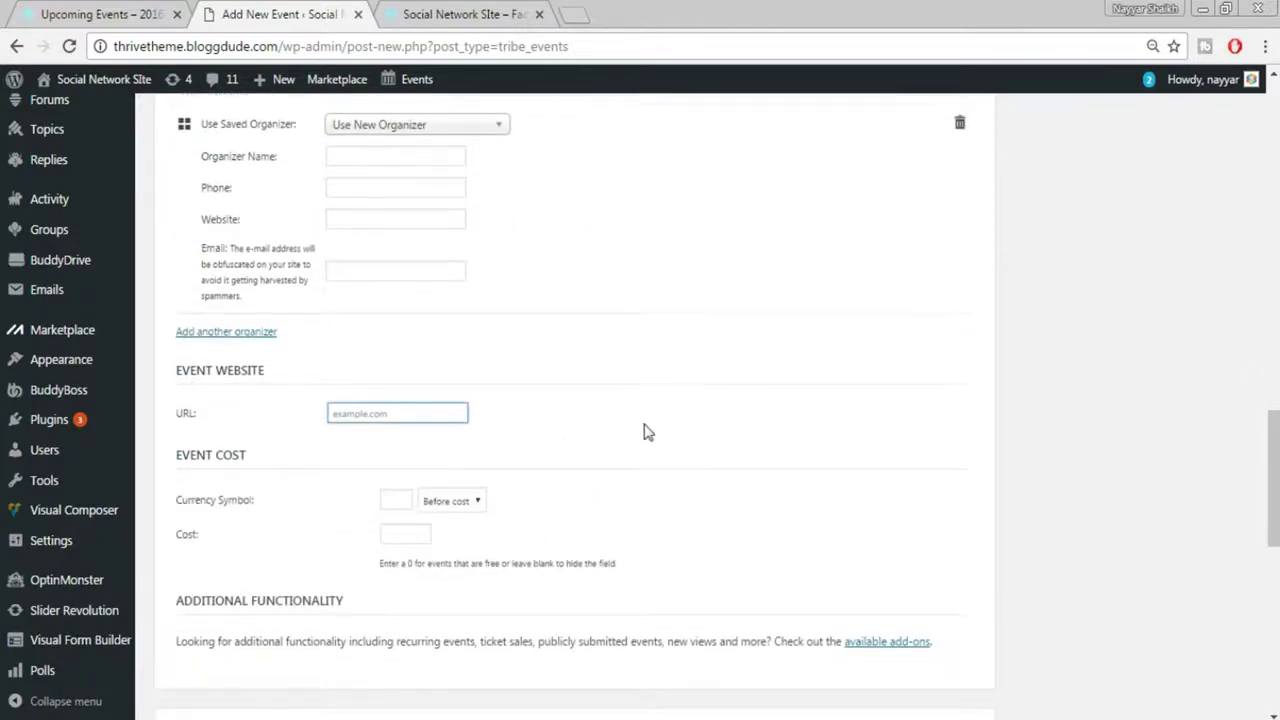
Set the event cost to $20 with the currency symbol before the amount
left_click(447, 418)
left_click(474, 427)
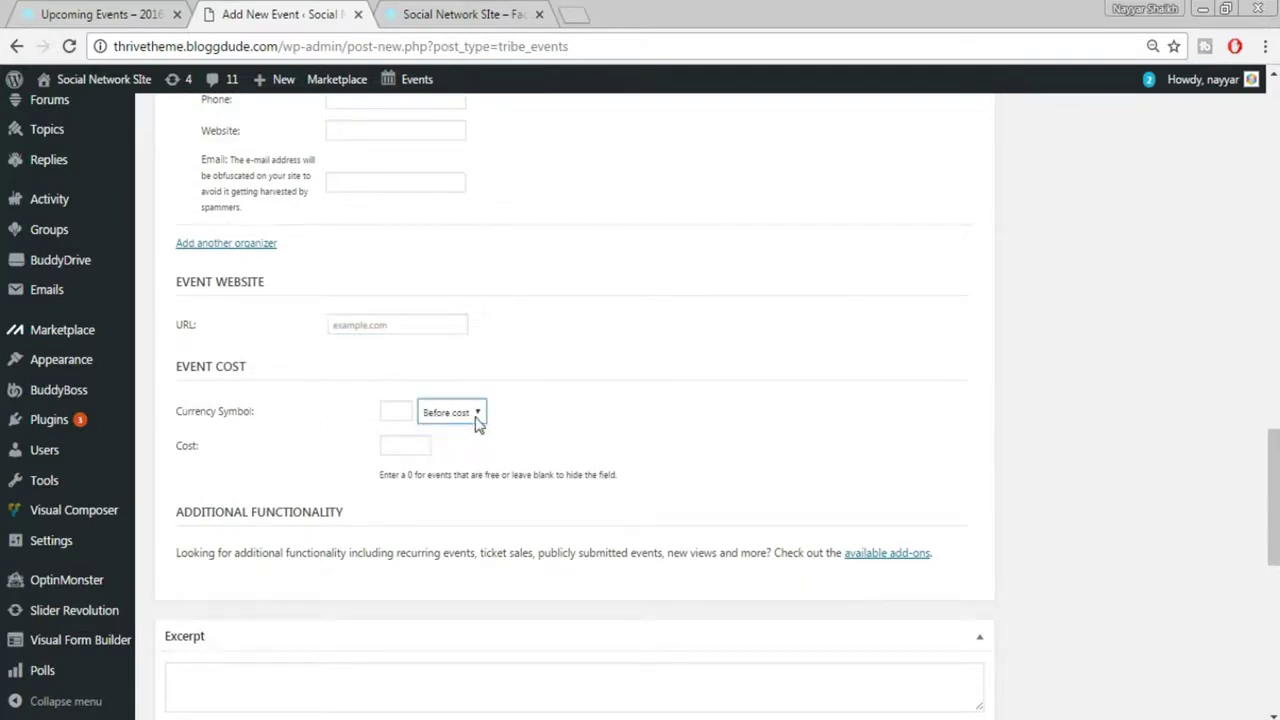
left_click(396, 413)
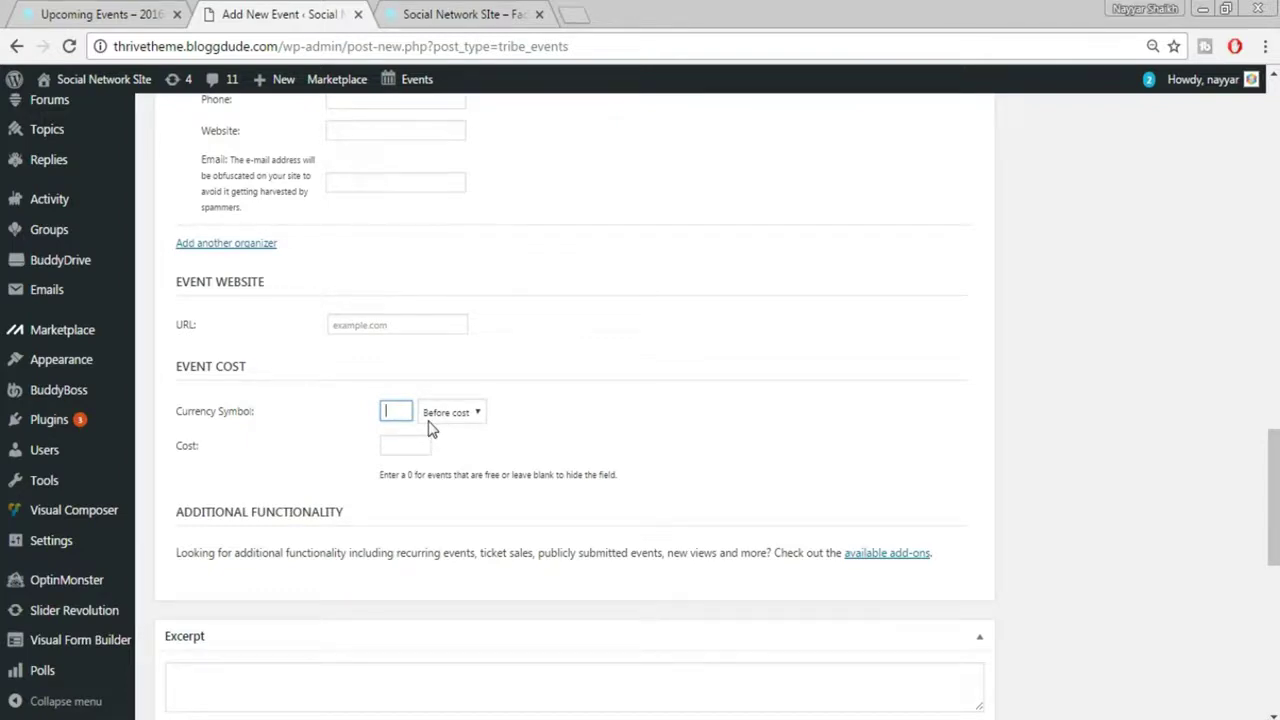
type("$")
left_click(395, 434)
left_click(428, 447)
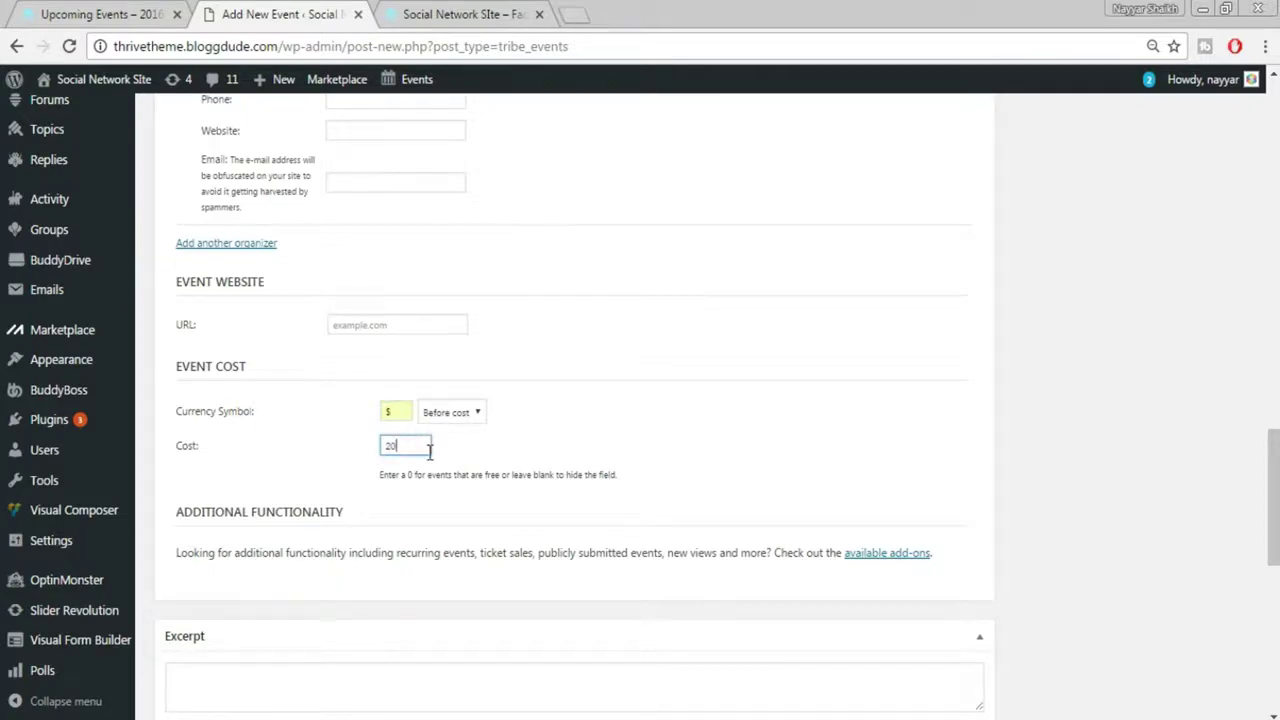
scroll(650, 548, "up", 10)
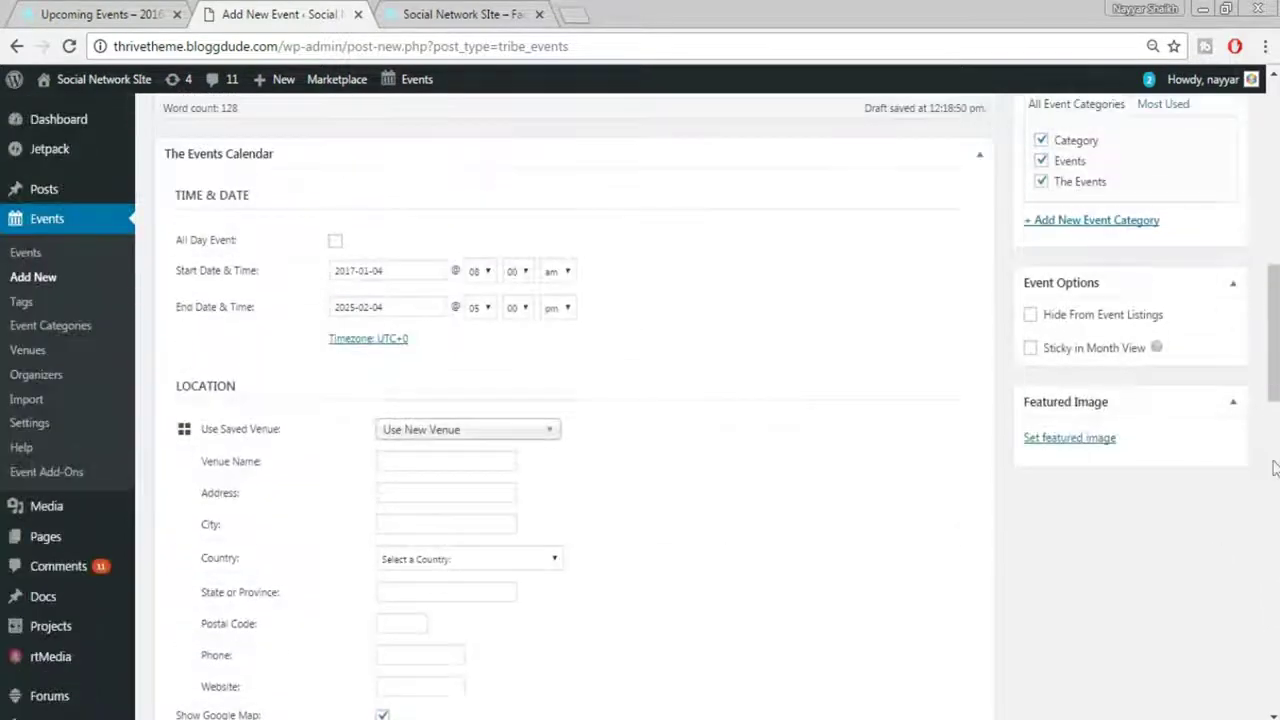
View the existing conference event page
left_click(100, 14)
scroll(740, 285, "up", 3)
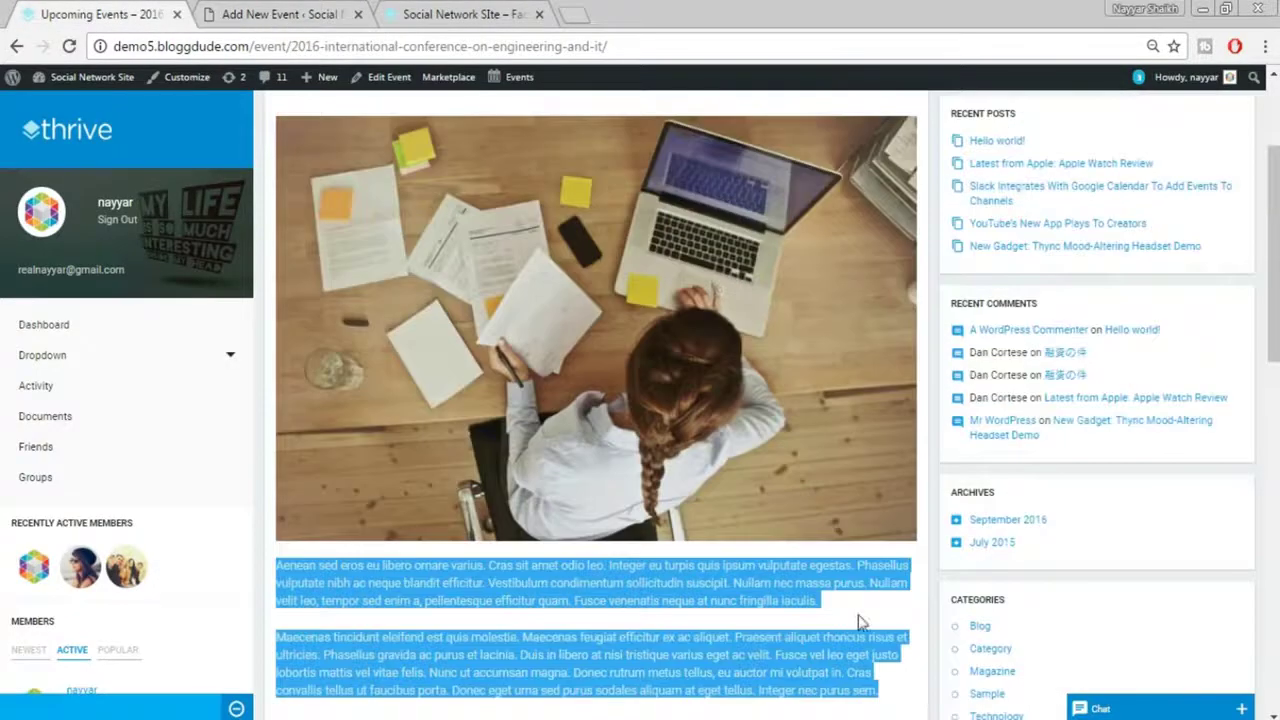
left_click(855, 623)
scroll(843, 600, "up", 1)
Upload cvp.jpg from the computer and assign it as the event's featured image
left_click(318, 12)
scroll(1130, 420, "down", 1)
left_click(1063, 341)
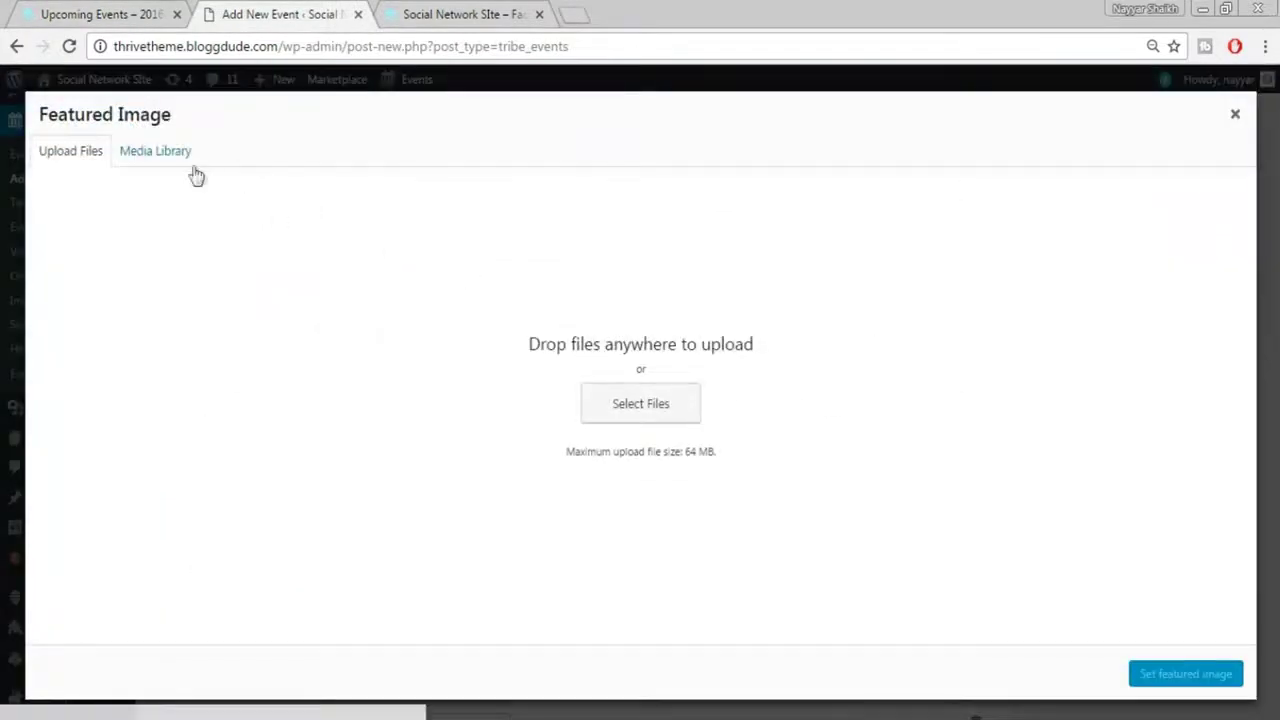
left_click(153, 153)
left_click(67, 160)
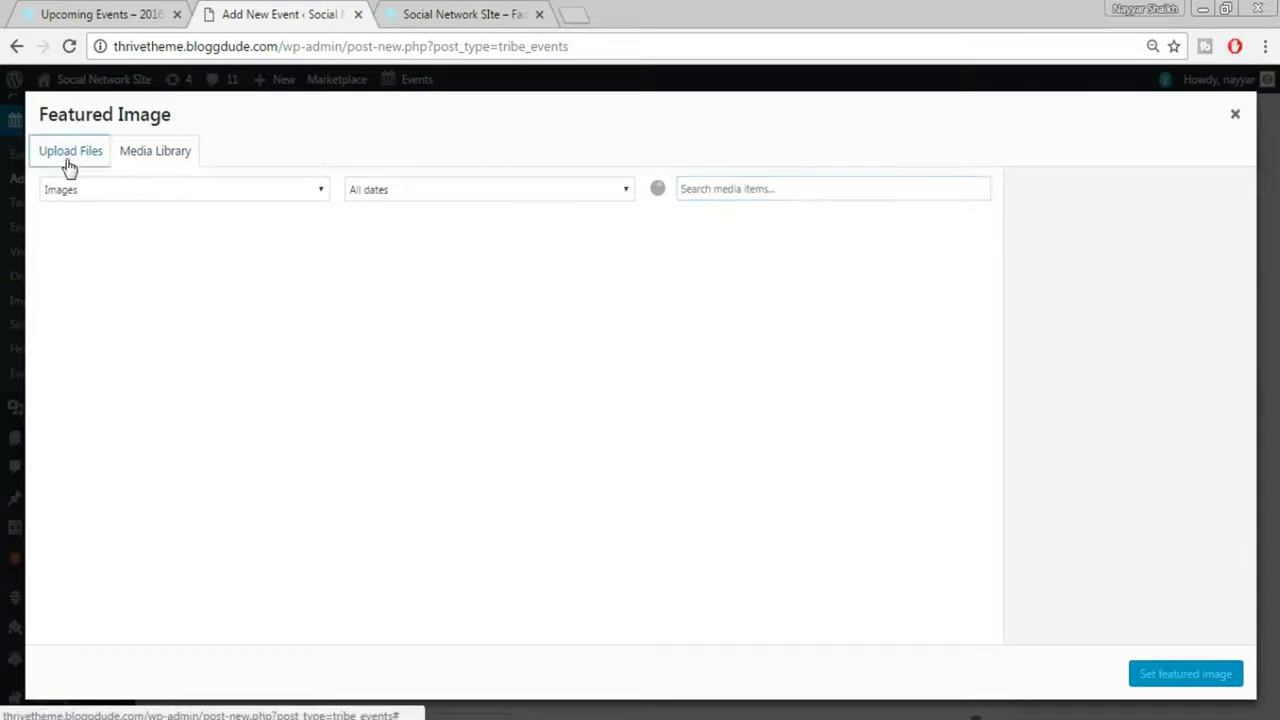
left_click(651, 405)
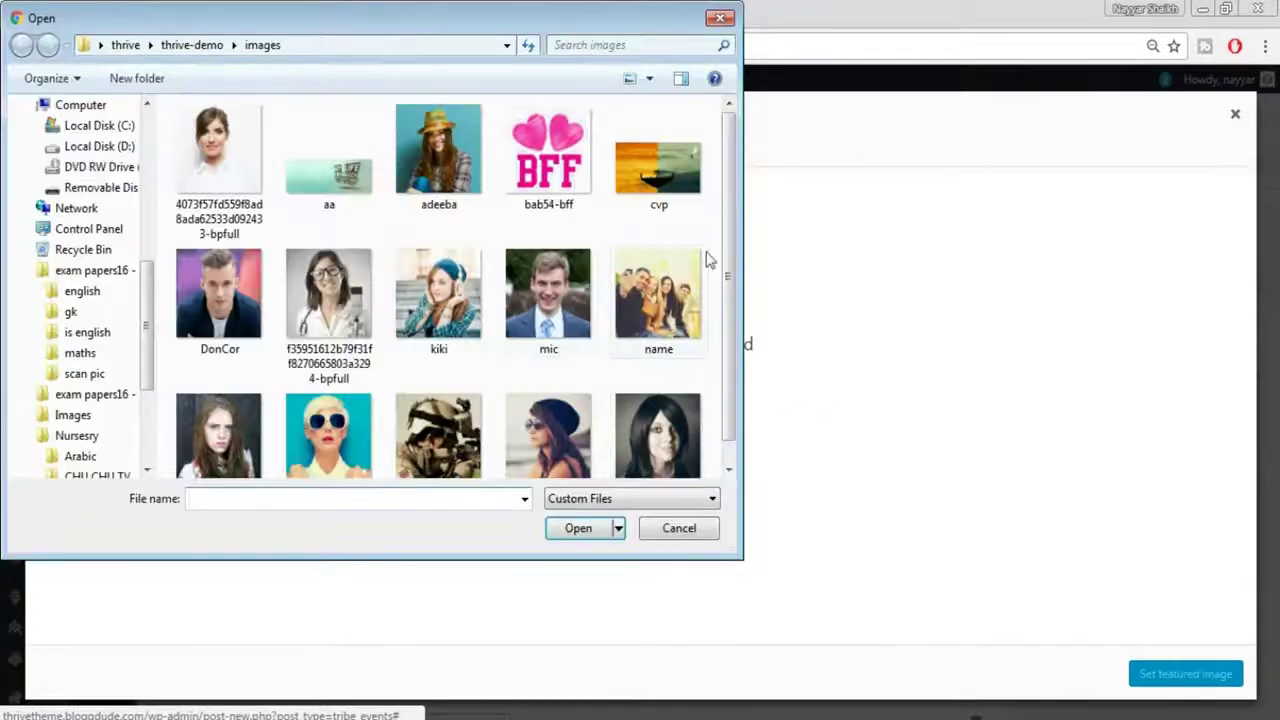
scroll(740, 385, "down", 1)
scroll(714, 285, "up", 1)
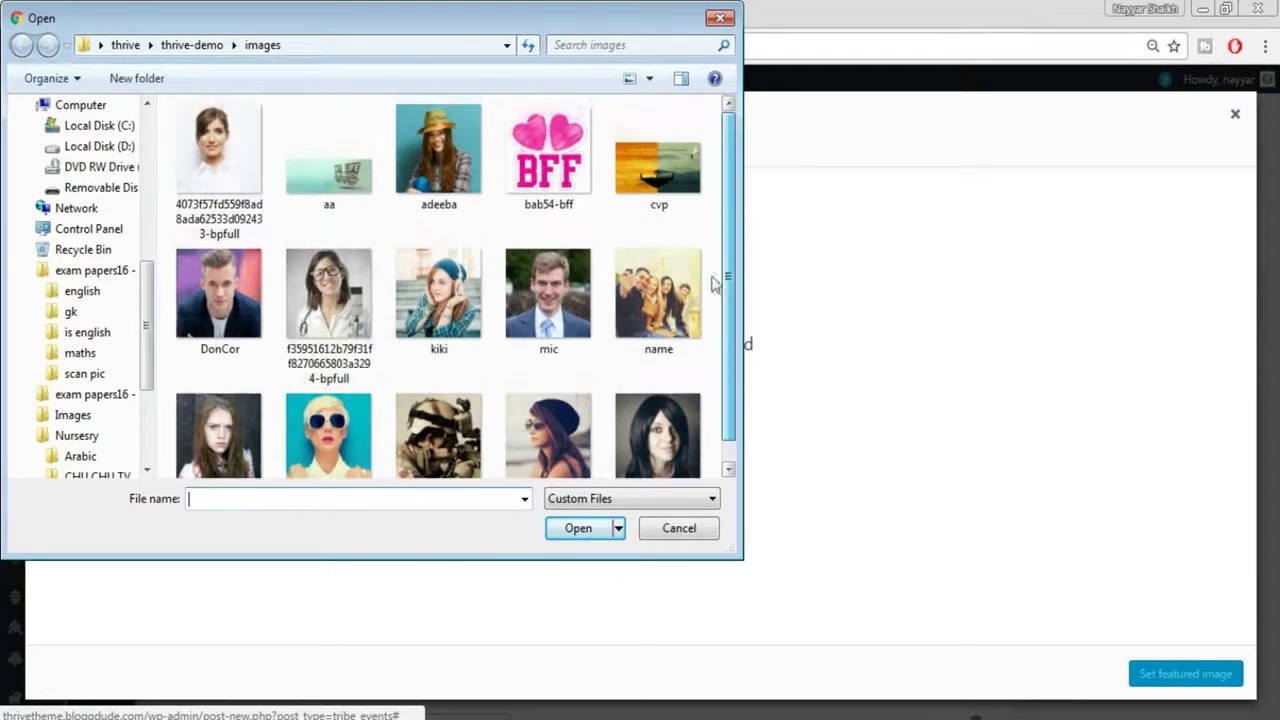
scroll(722, 310, "down", 1)
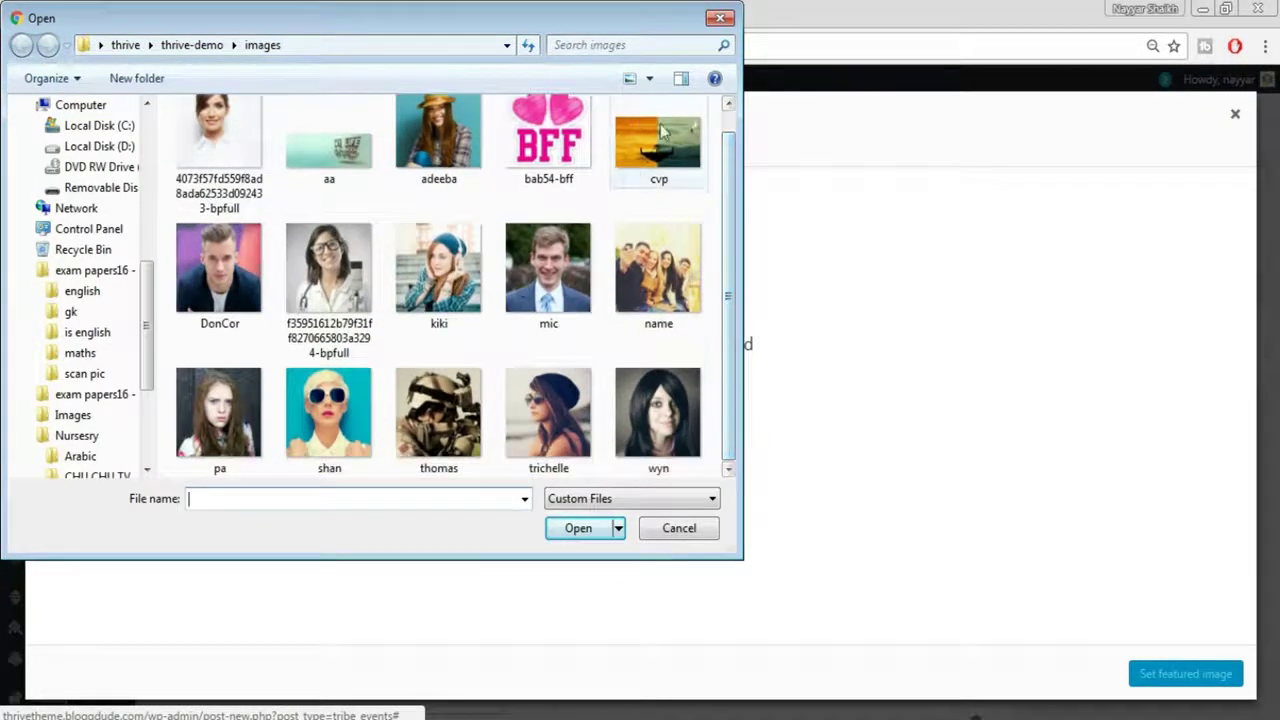
left_click(645, 125)
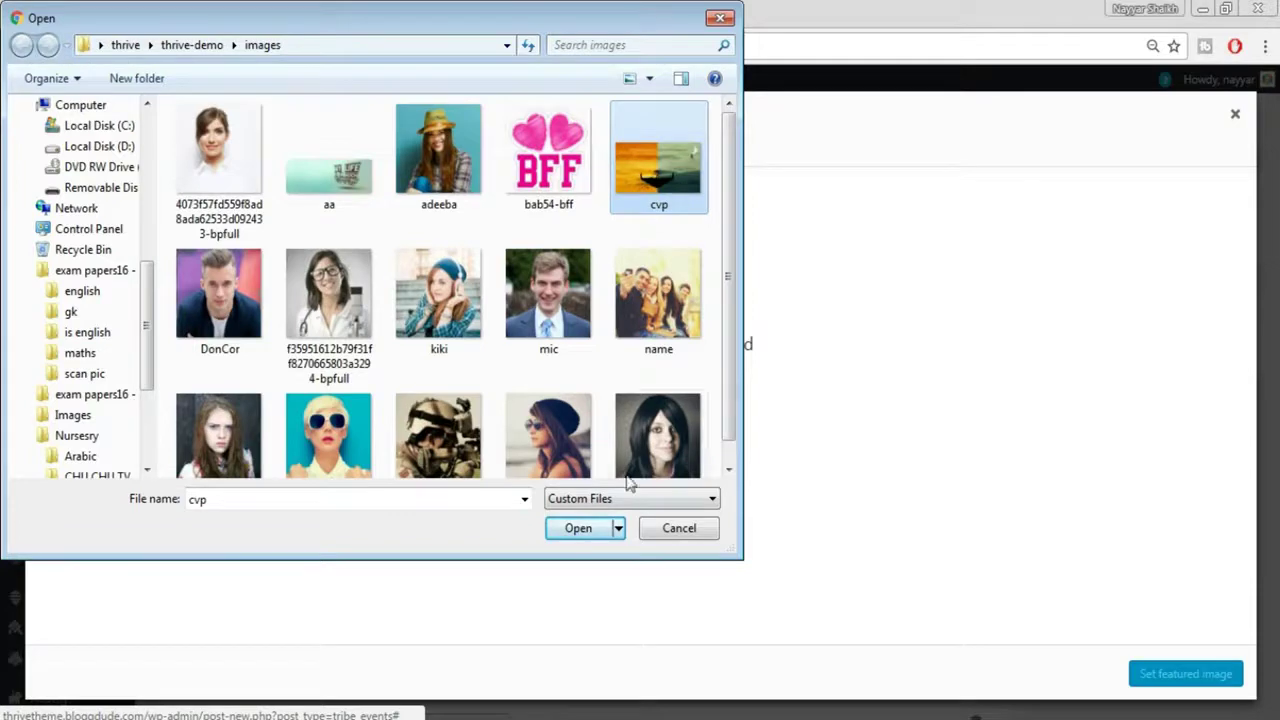
left_click(595, 532)
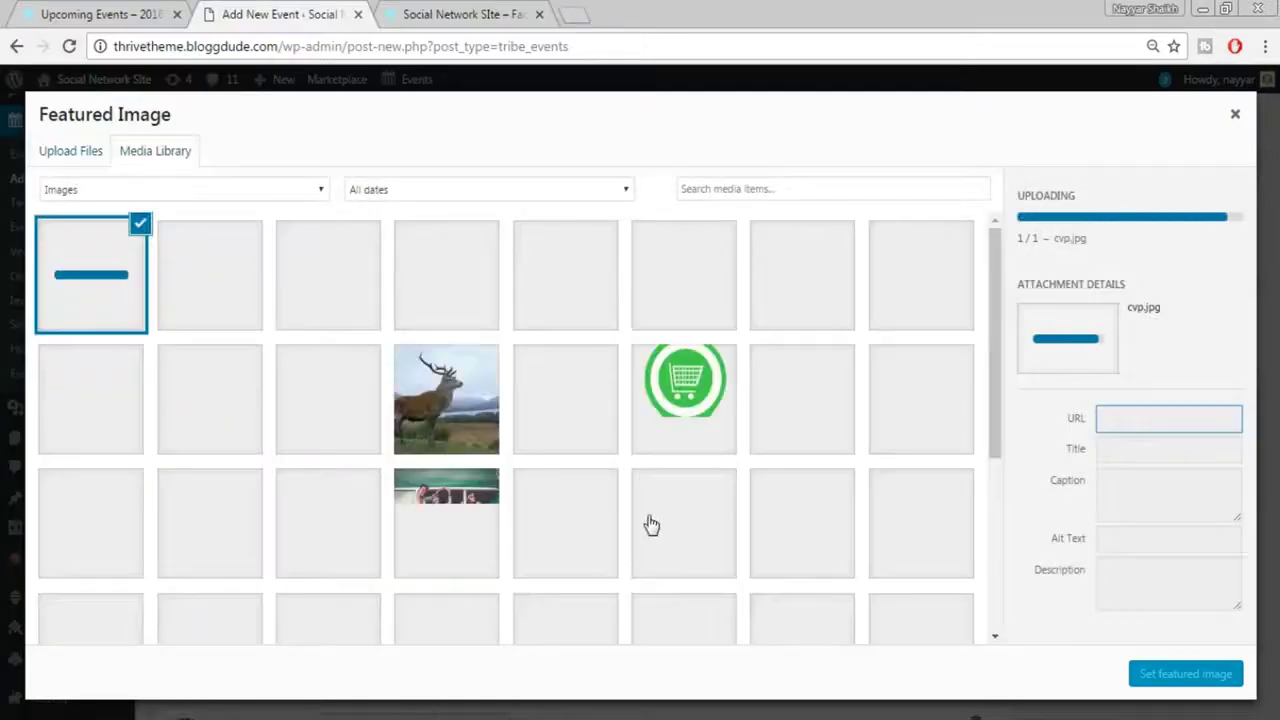
left_click(1178, 690)
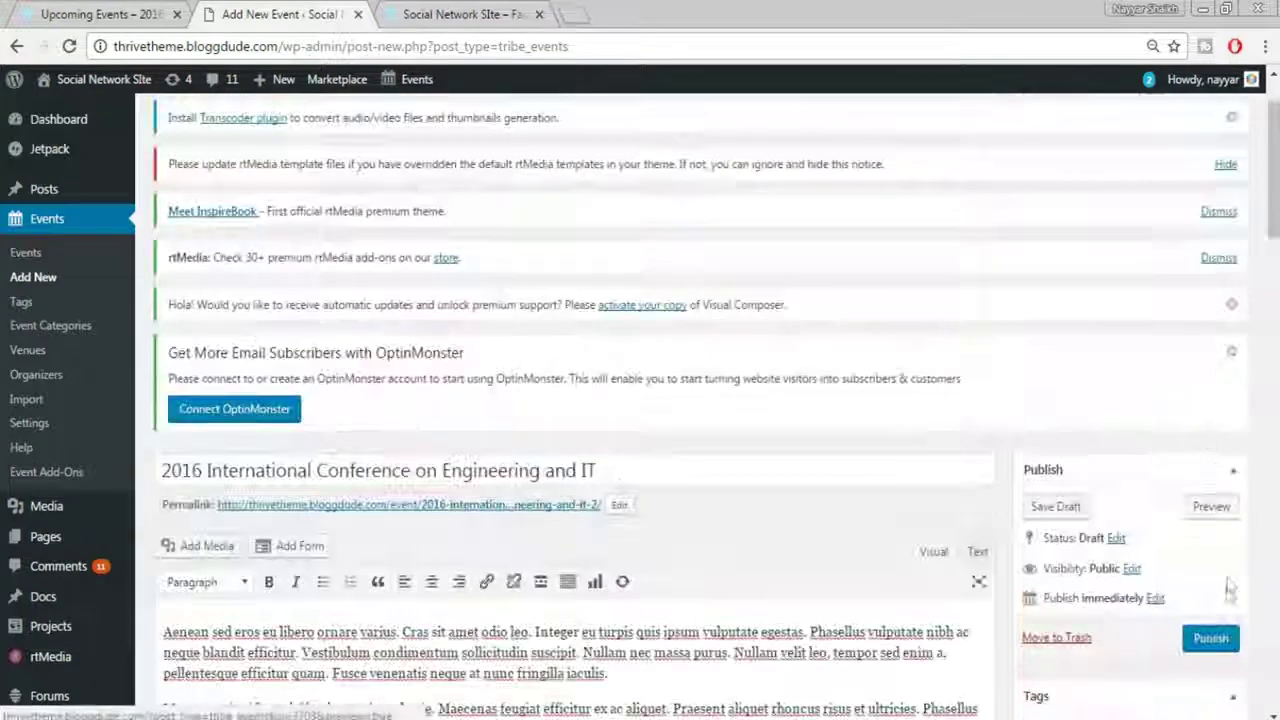
Publish the event, reload the home page, and open the newly listed conference event
left_click(1208, 638)
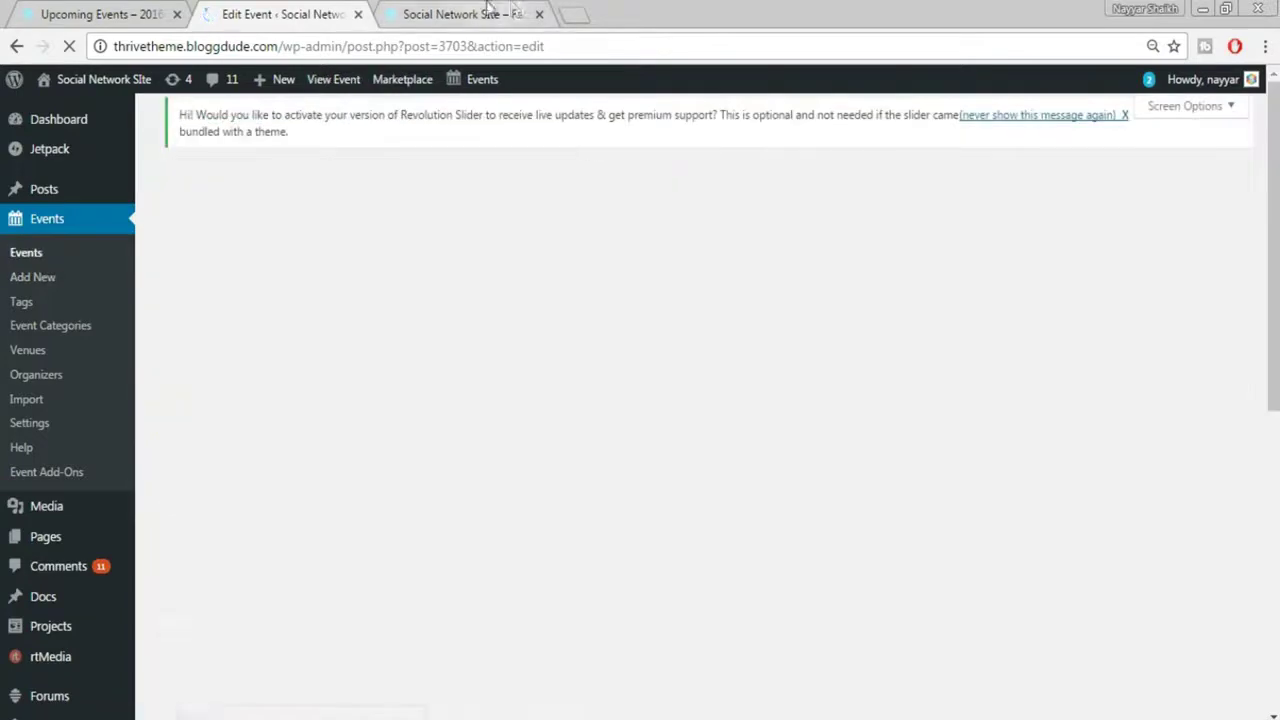
left_click(478, 15)
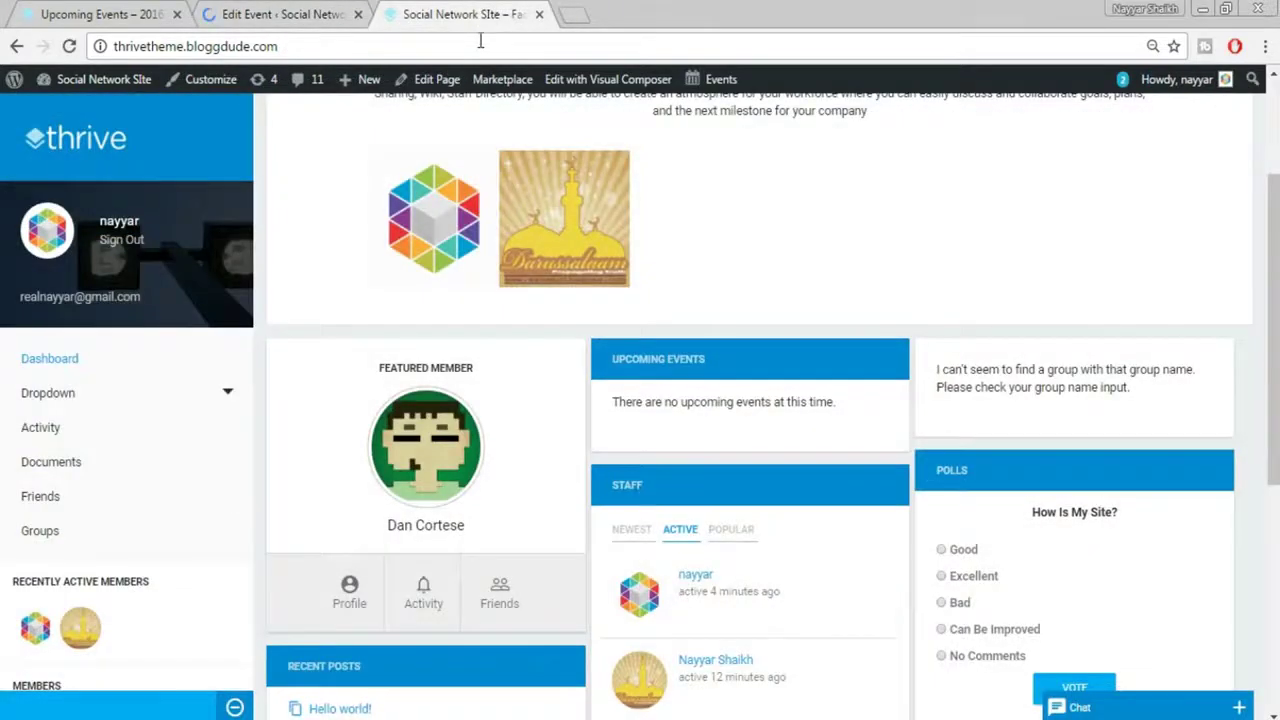
left_click(480, 44)
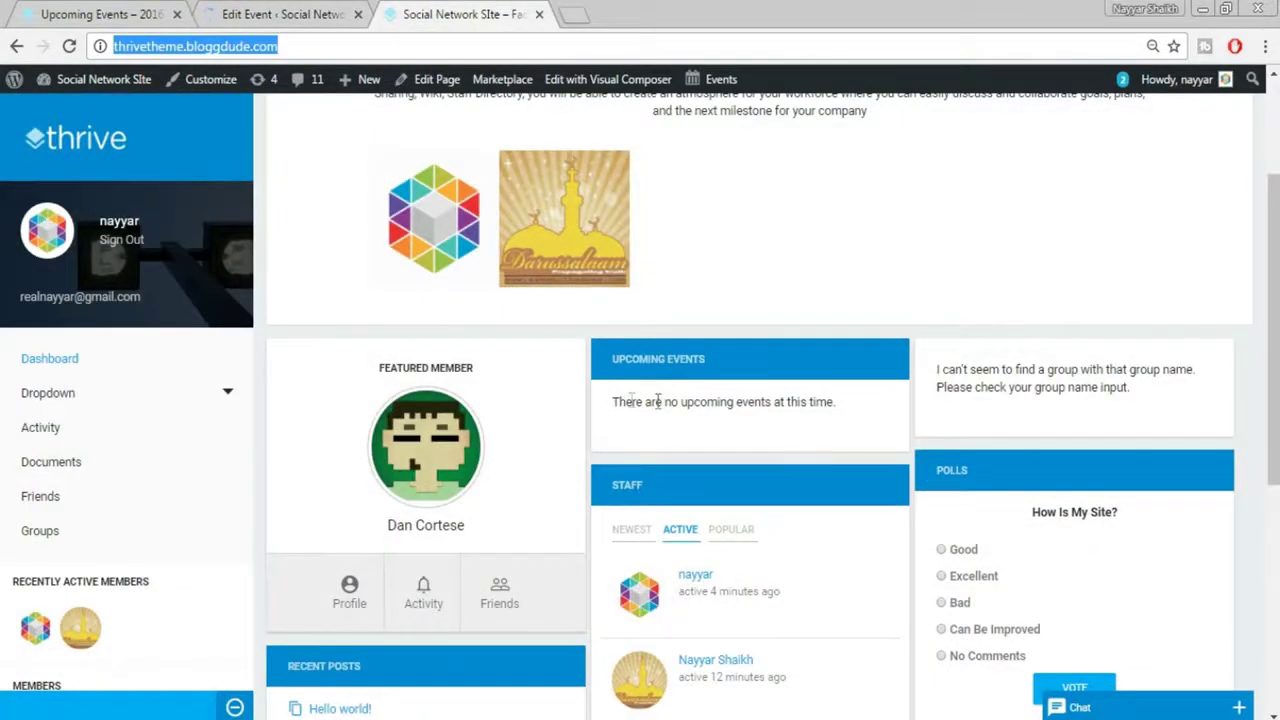
left_click_drag(614, 399, 862, 401)
left_click(469, 44)
key("Return")
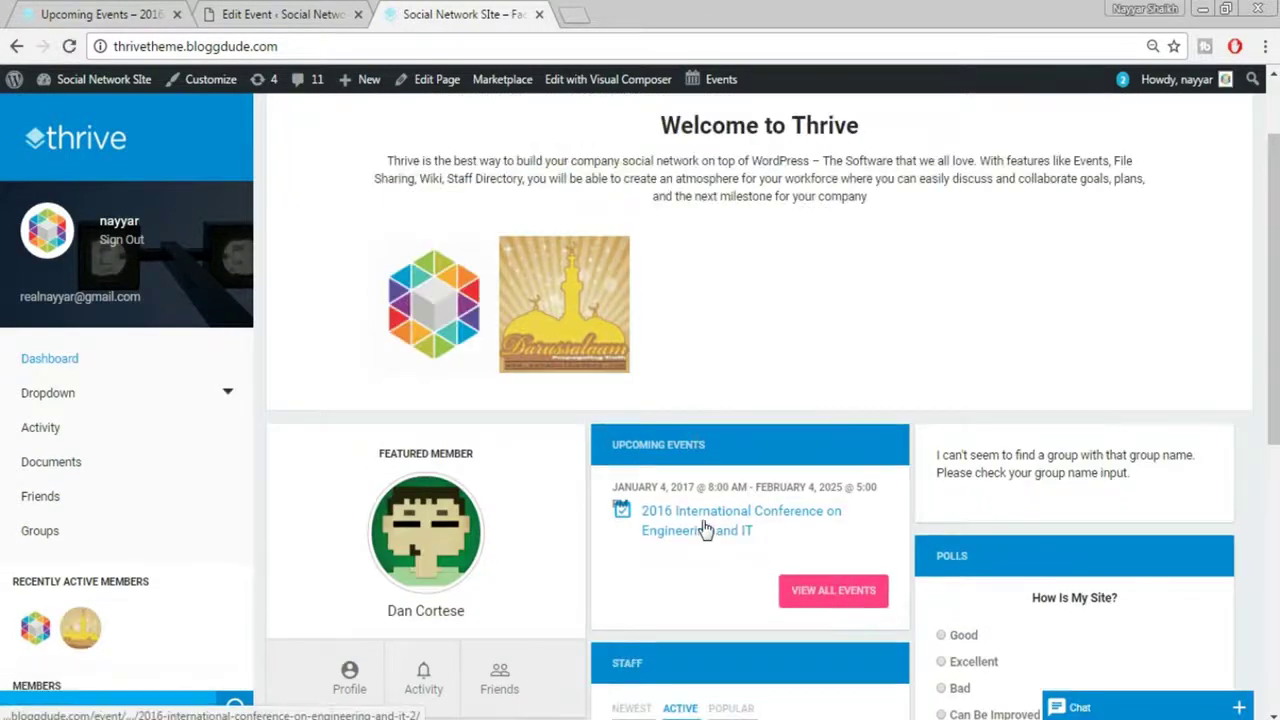
left_click(705, 530)
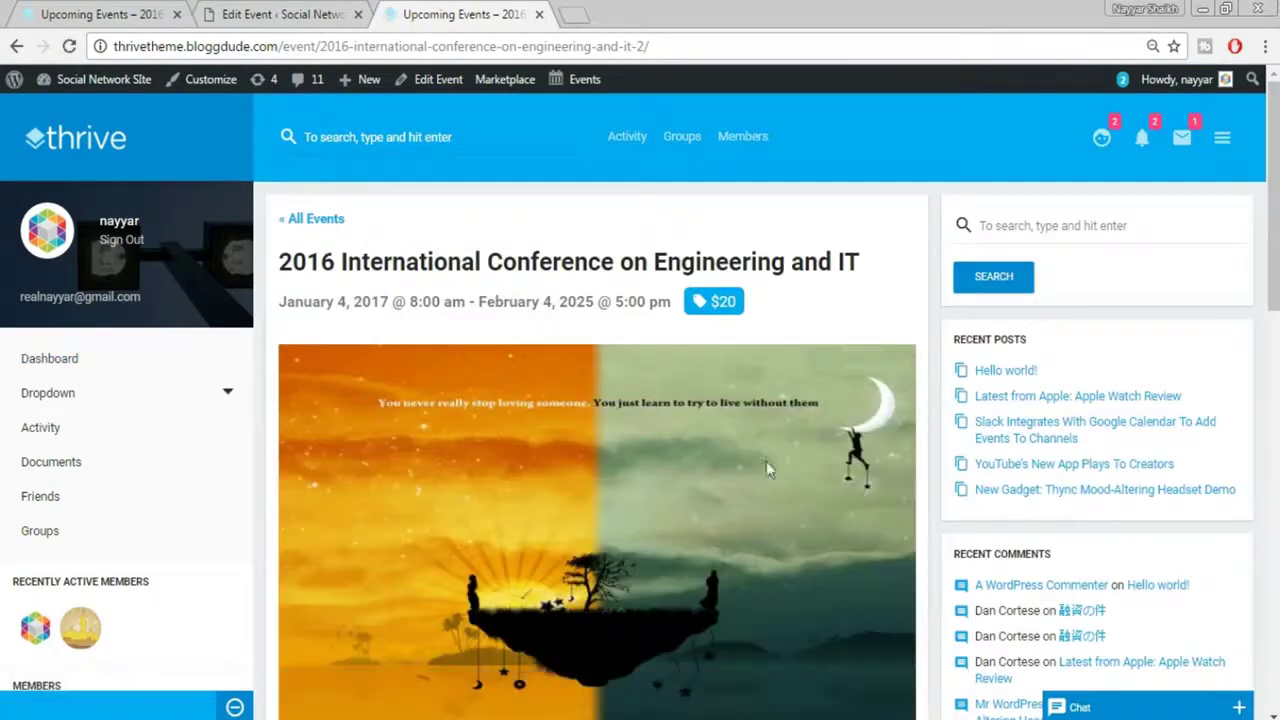
Check the live event's $20 cost and banner, then return to Edit Event
scroll(695, 425, "down", 1)
scroll(695, 425, "down", 5)
scroll(694, 477, "up", 2)
scroll(696, 474, "down", 2)
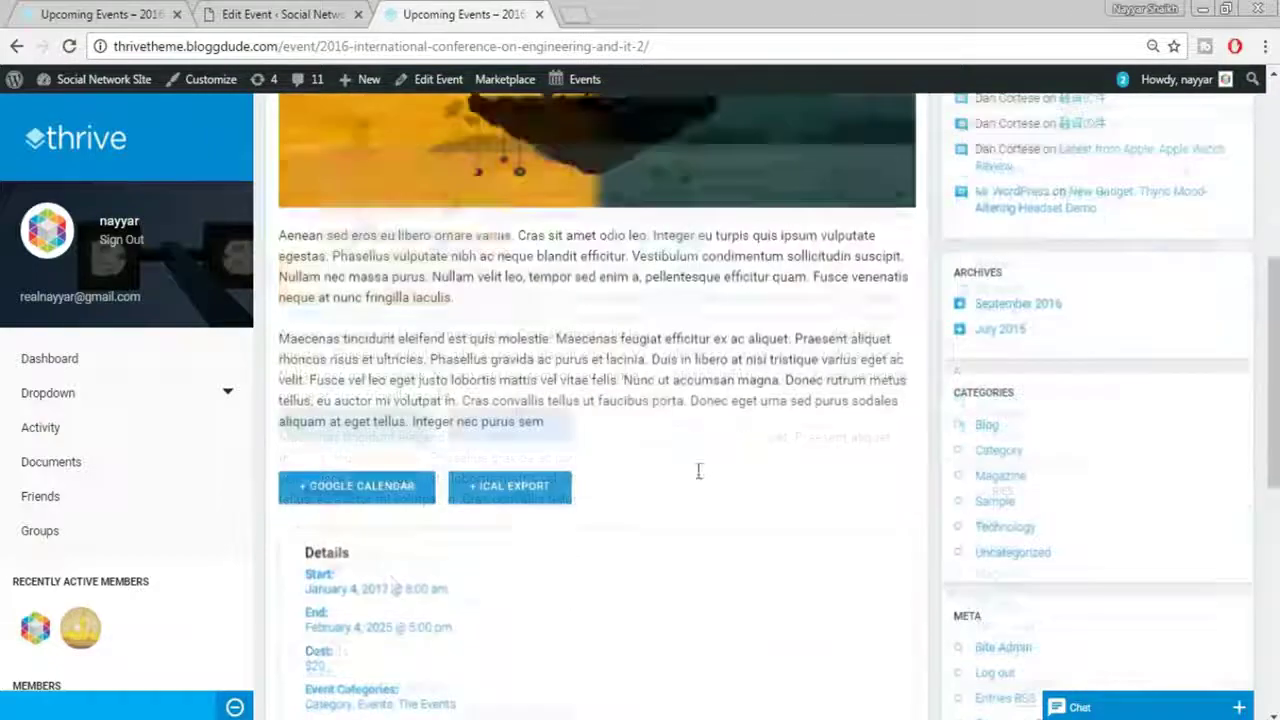
scroll(641, 407, "up", 7)
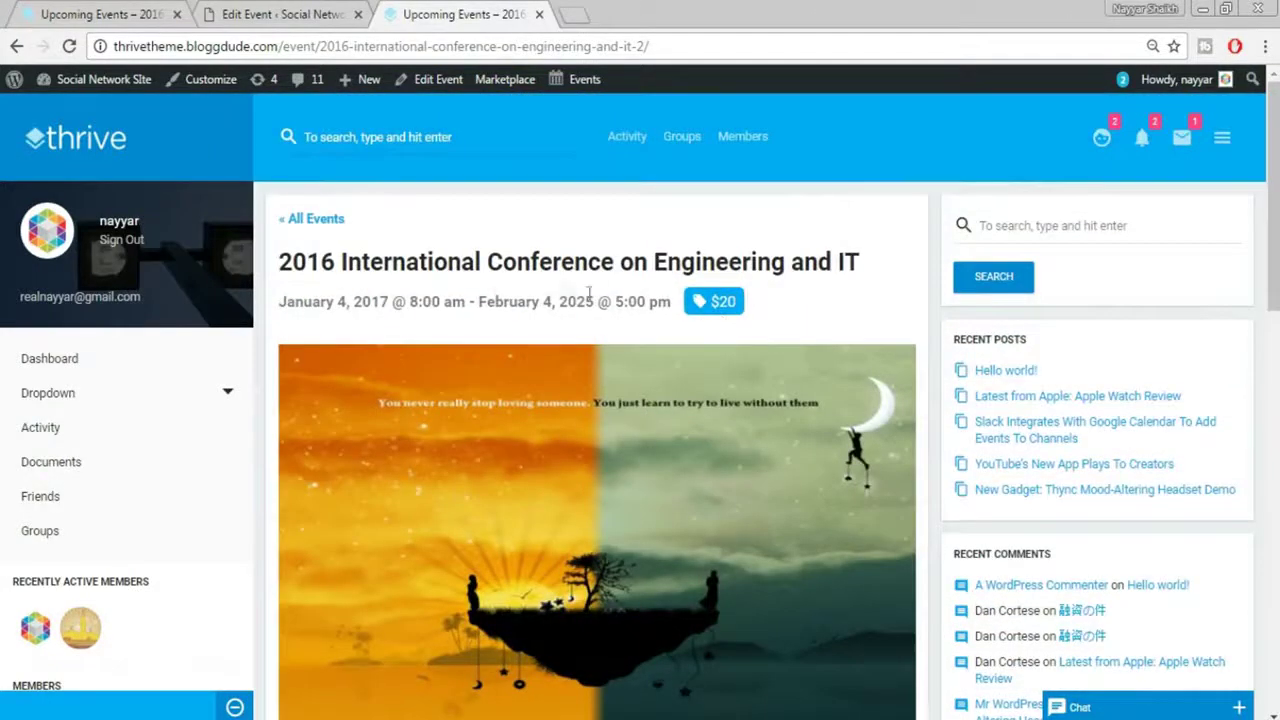
left_click(268, 13)
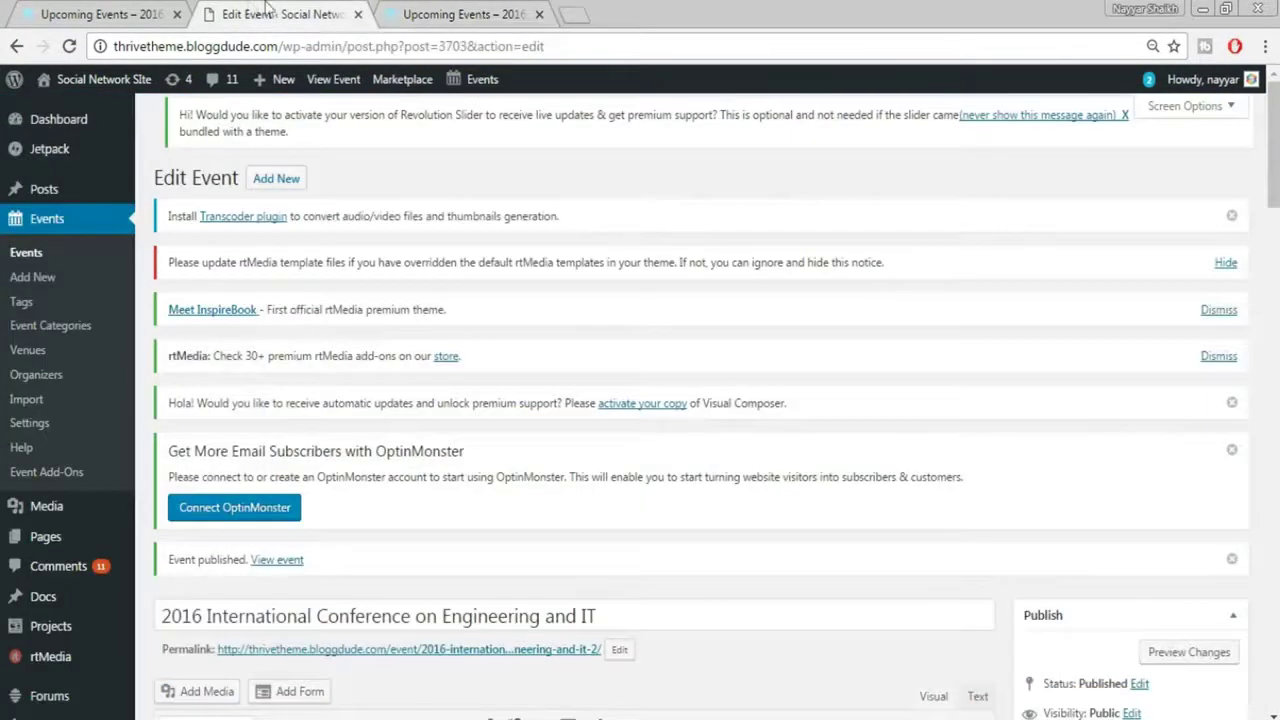
left_click(424, 13)
left_click(94, 143)
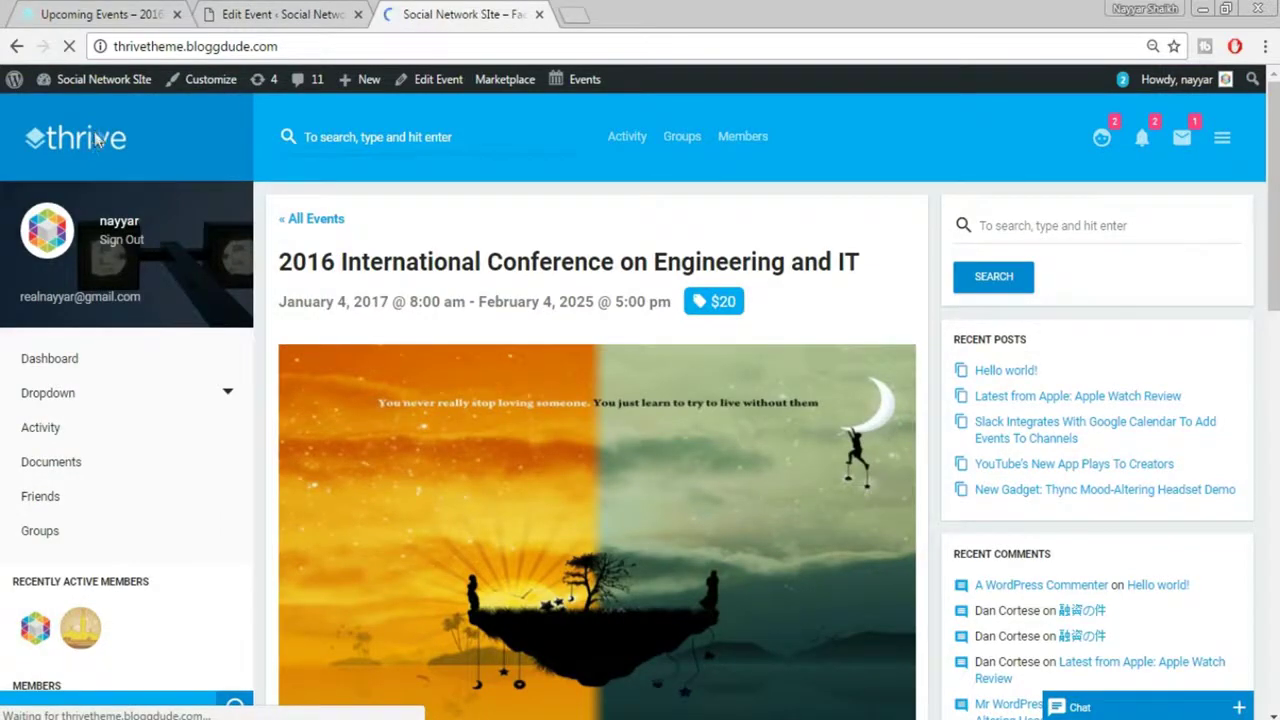
scroll(600, 403, "down", 4)
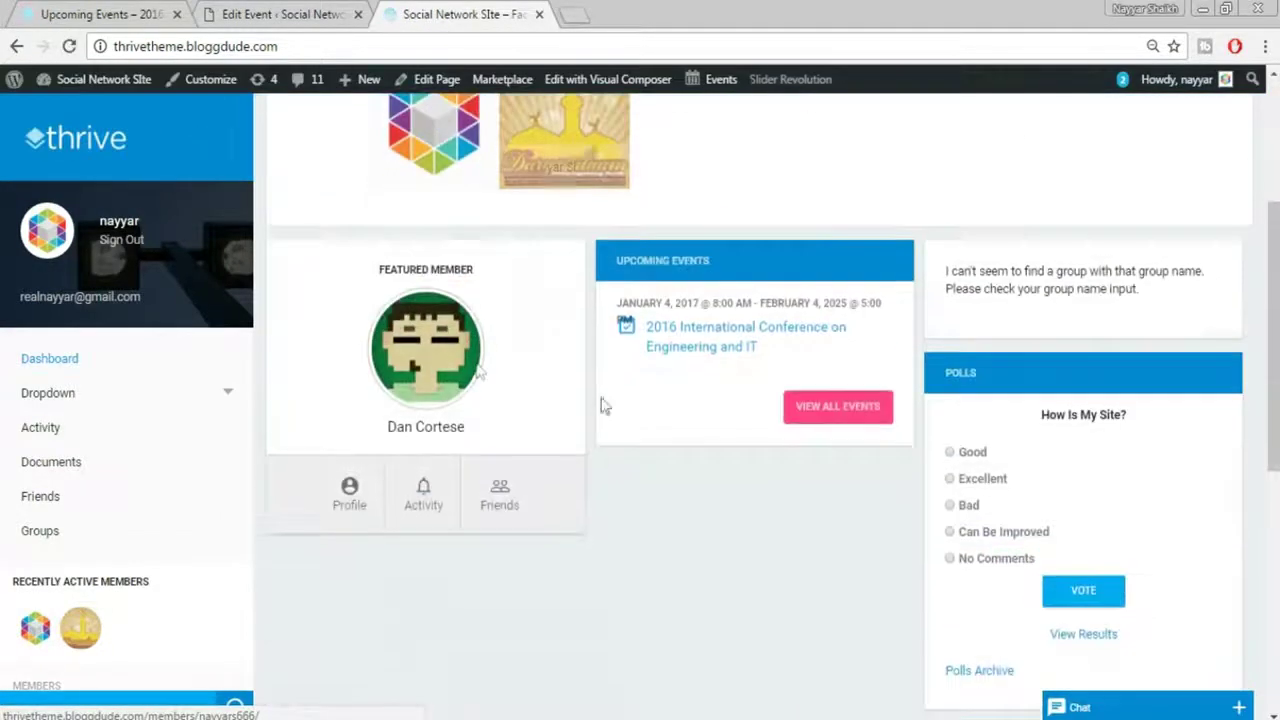
scroll(495, 437, "up", 3)
scroll(883, 440, "down", 2)
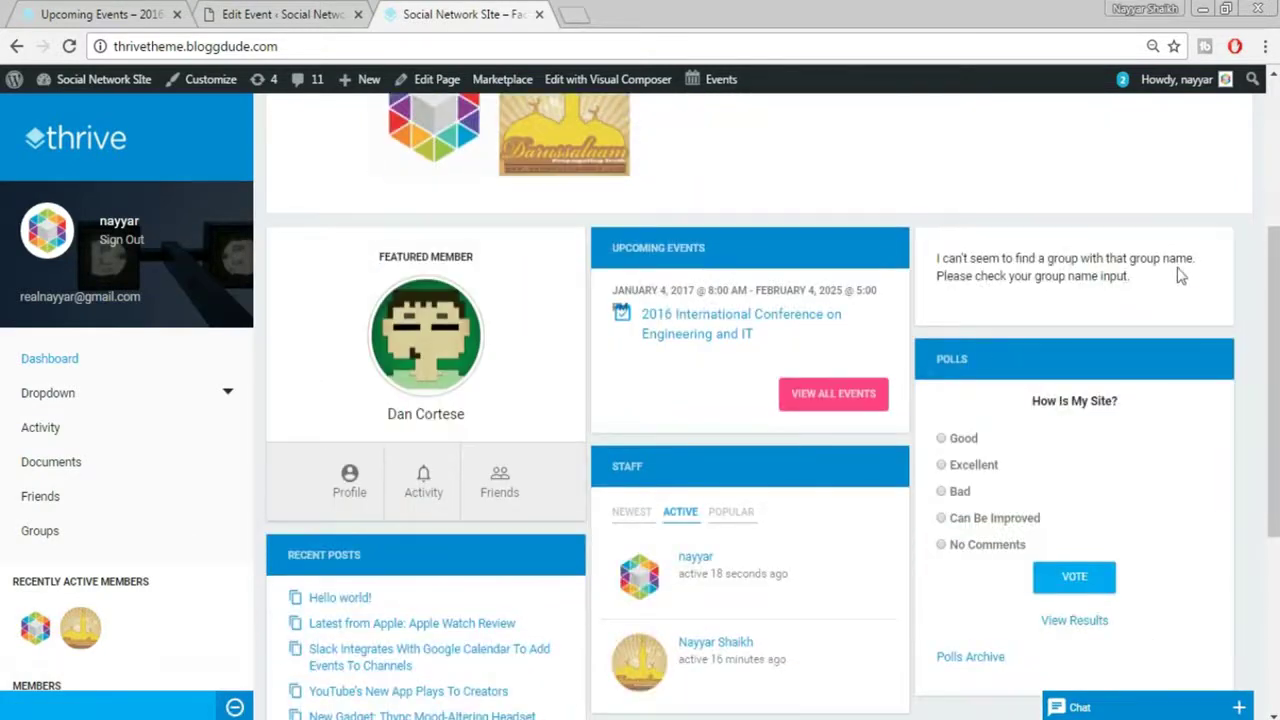
left_click_drag(929, 261, 1176, 276)
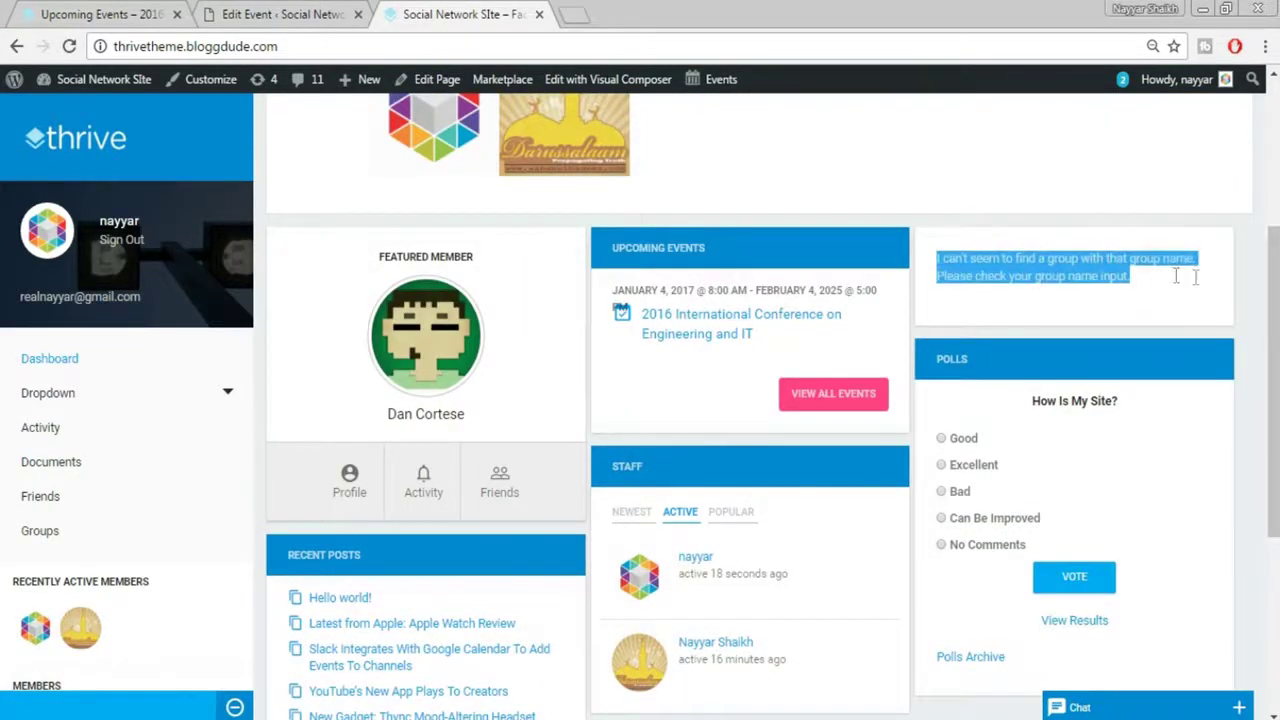
left_click(1172, 293)
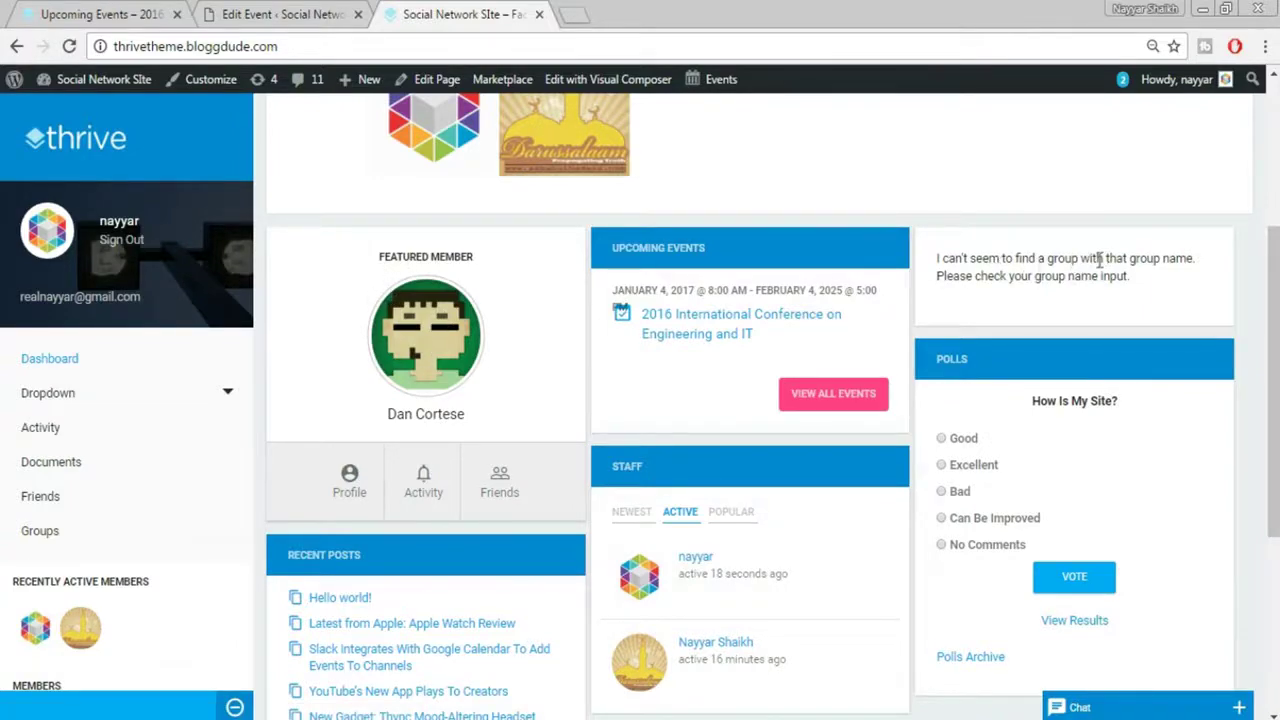
scroll(1100, 262, "down", 1)
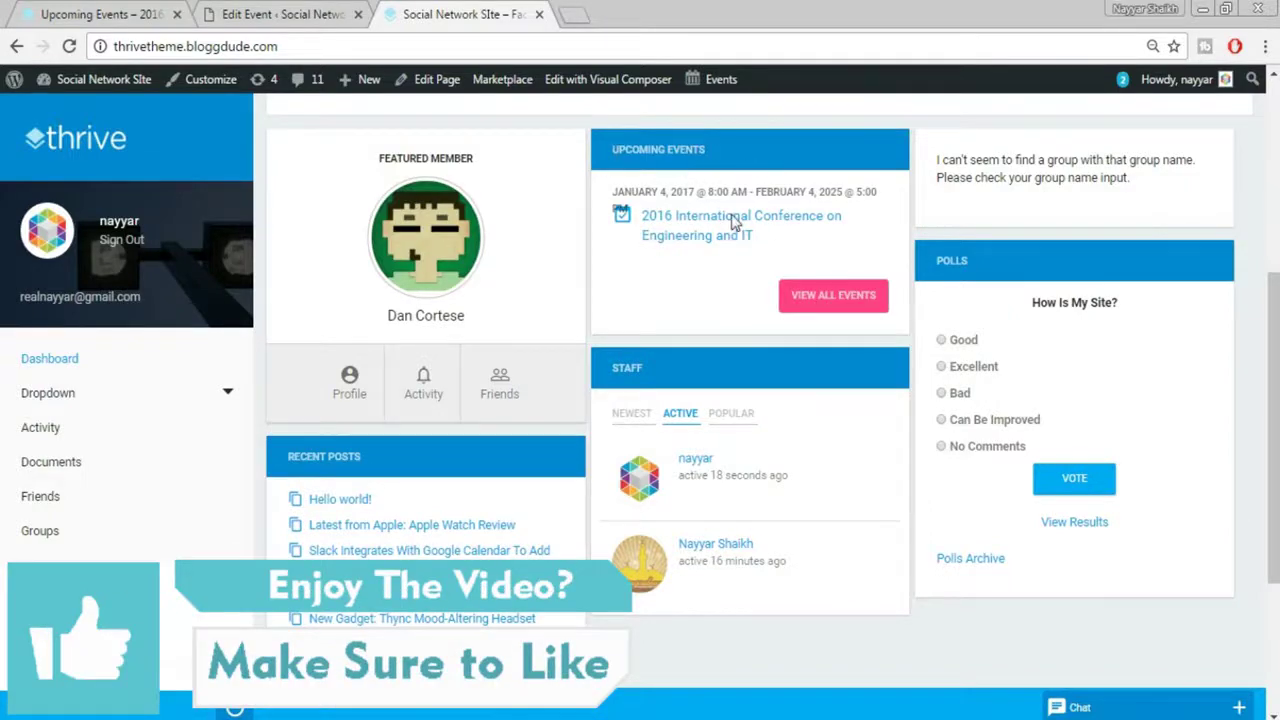
scroll(560, 300, "up", 4)
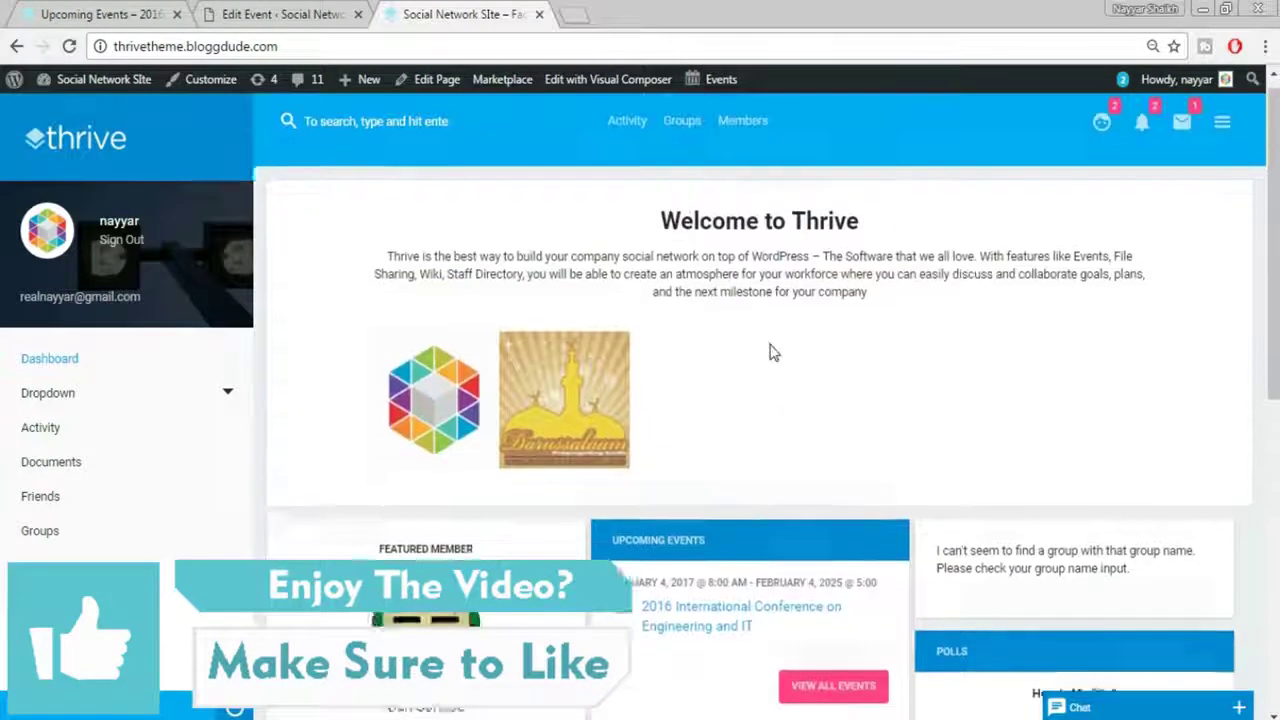
scroll(772, 352, "down", 6)
scroll(808, 374, "up", 4)
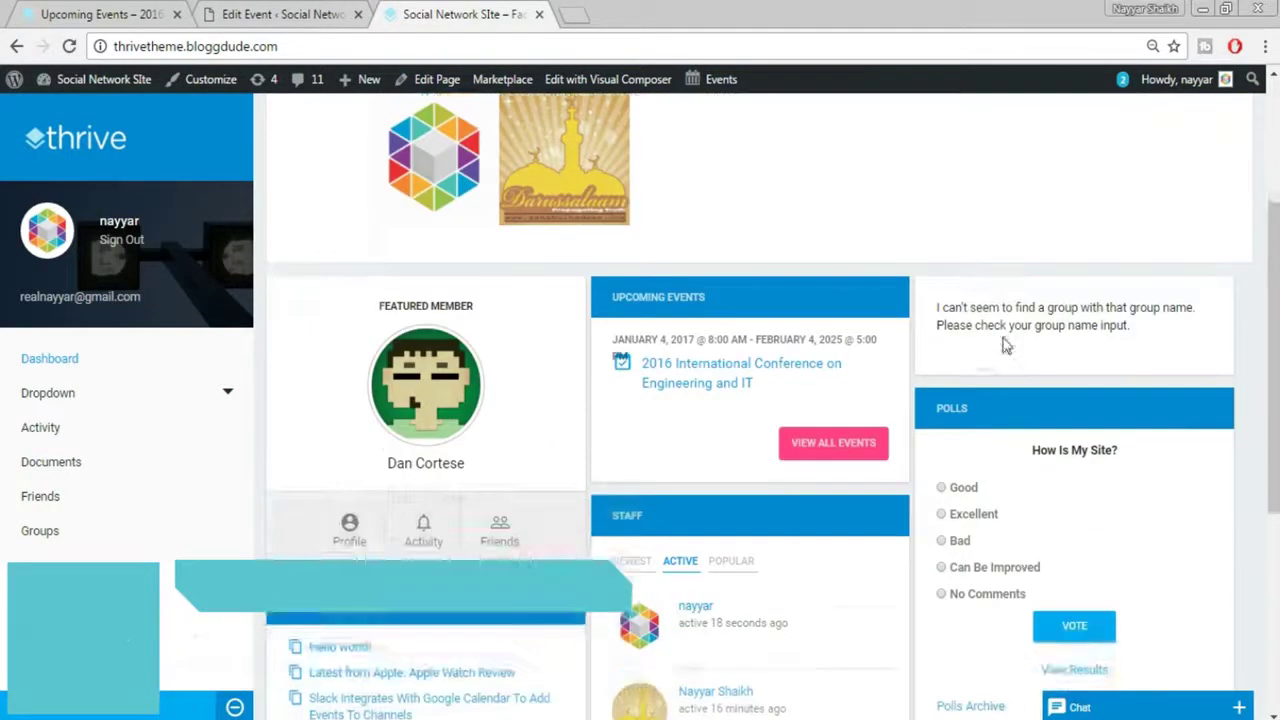
scroll(1191, 336, "down", 3)
scroll(1191, 336, "up", 1)
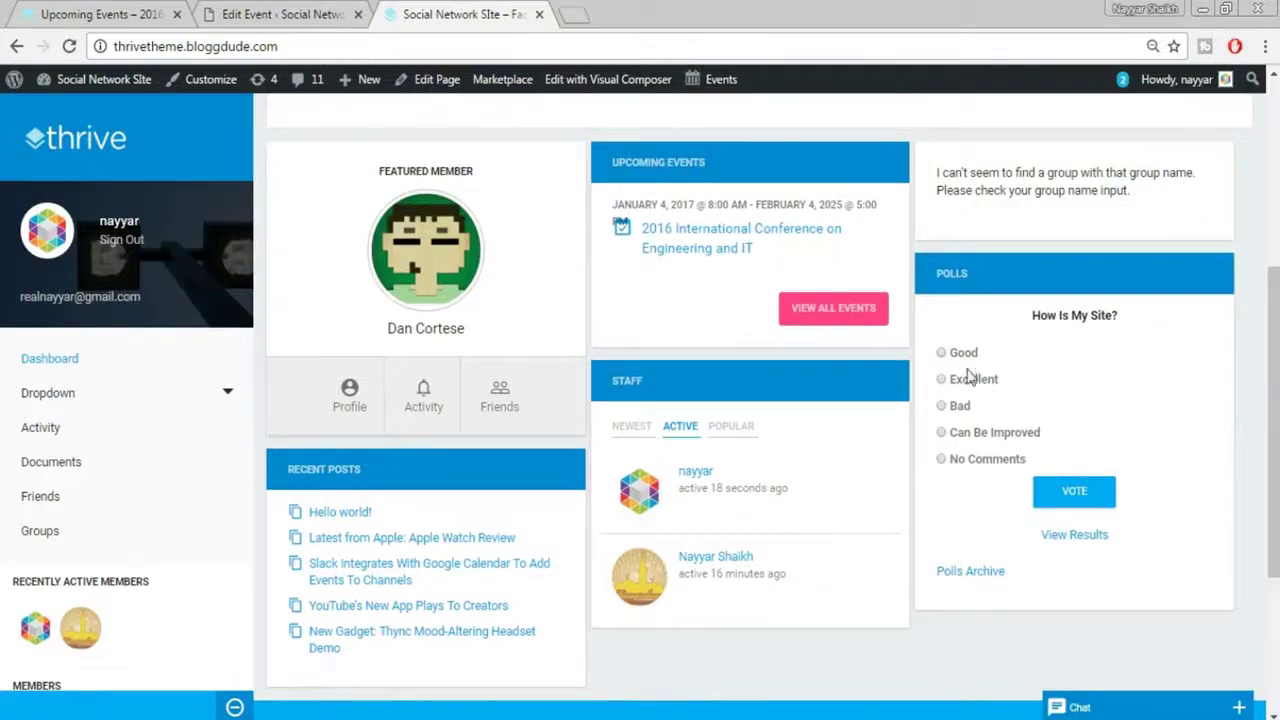
left_click(297, 8)
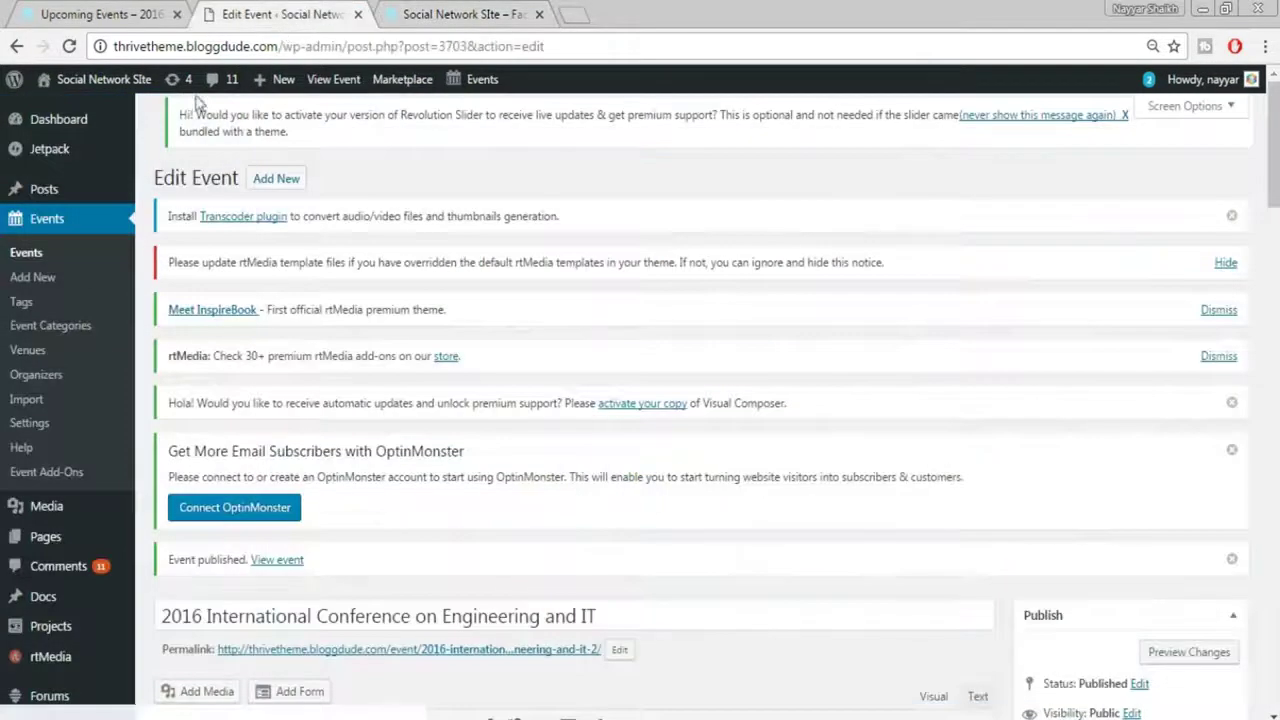
Open the Polls > Add Poll form
scroll(74, 423, "down", 3)
scroll(74, 430, "down", 8)
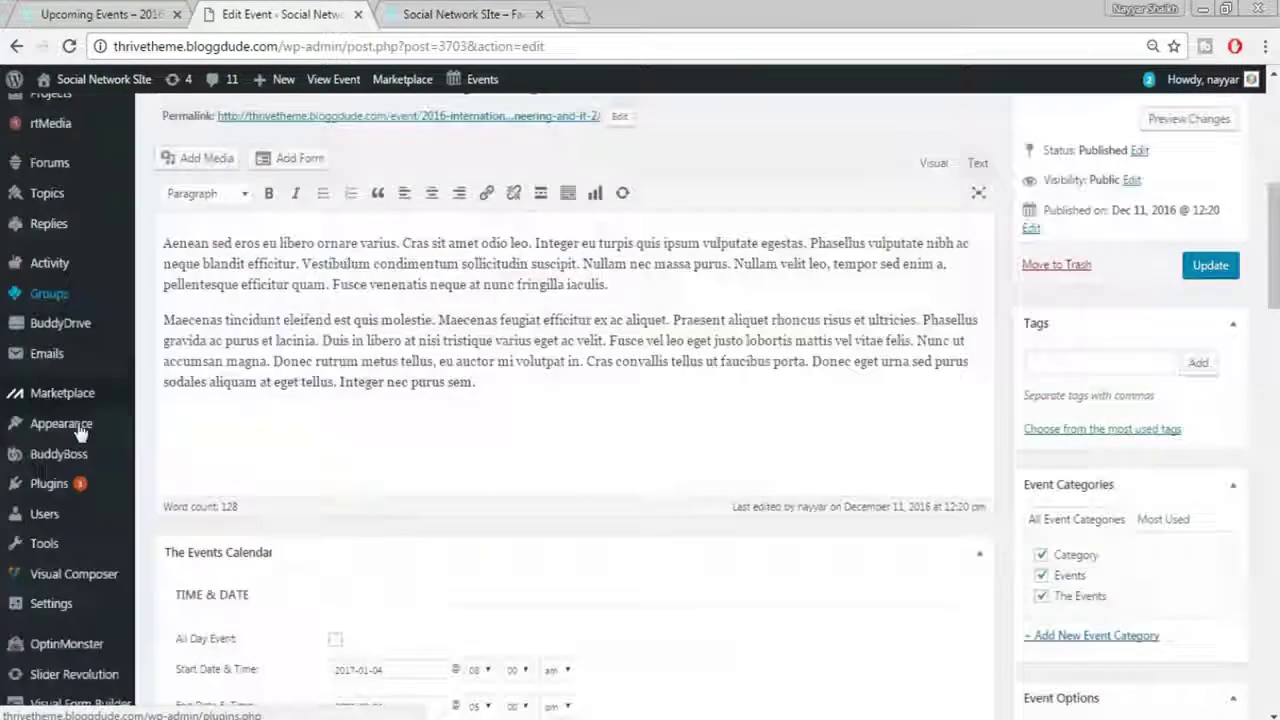
mouse_move(58, 680)
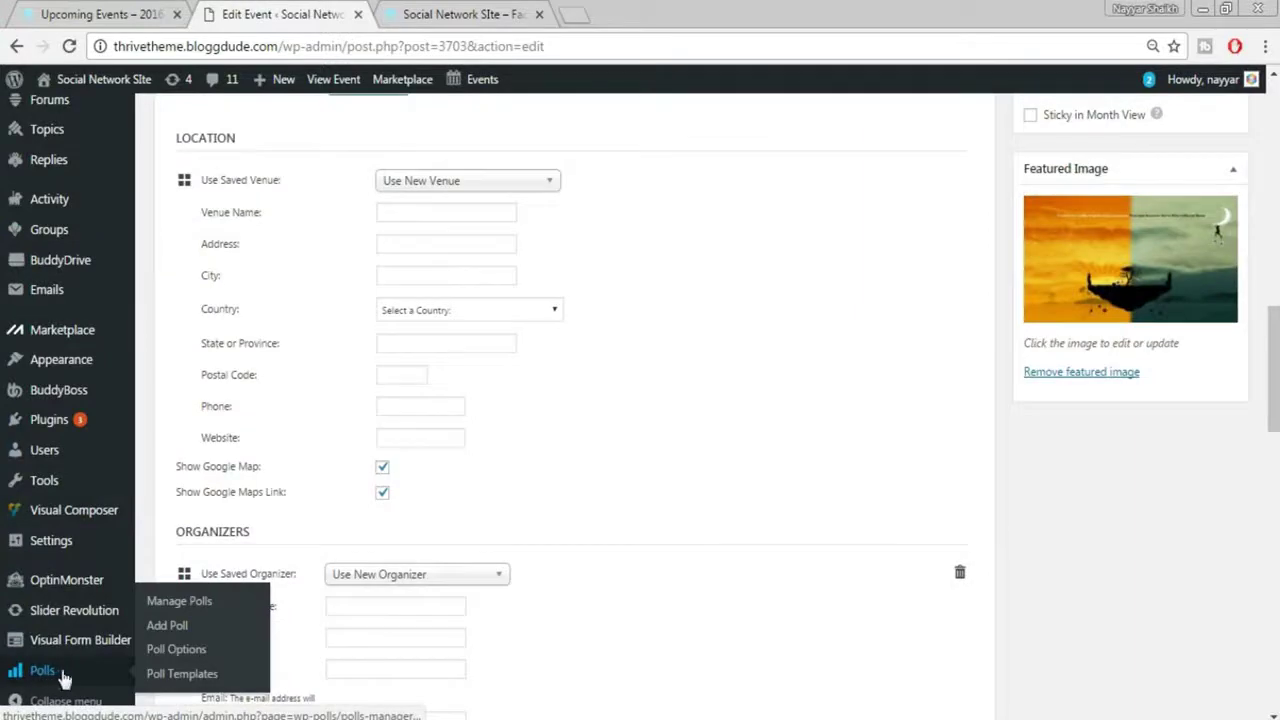
left_click(194, 630)
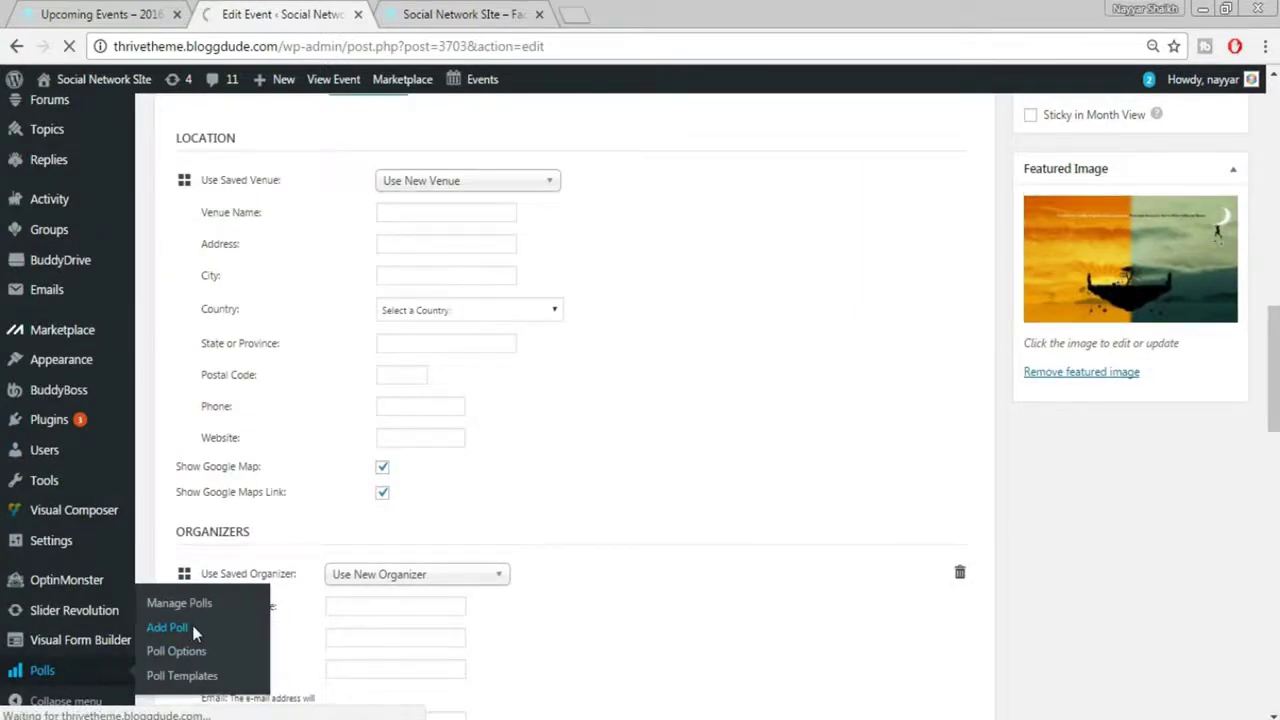
scroll(434, 571, "down", 2)
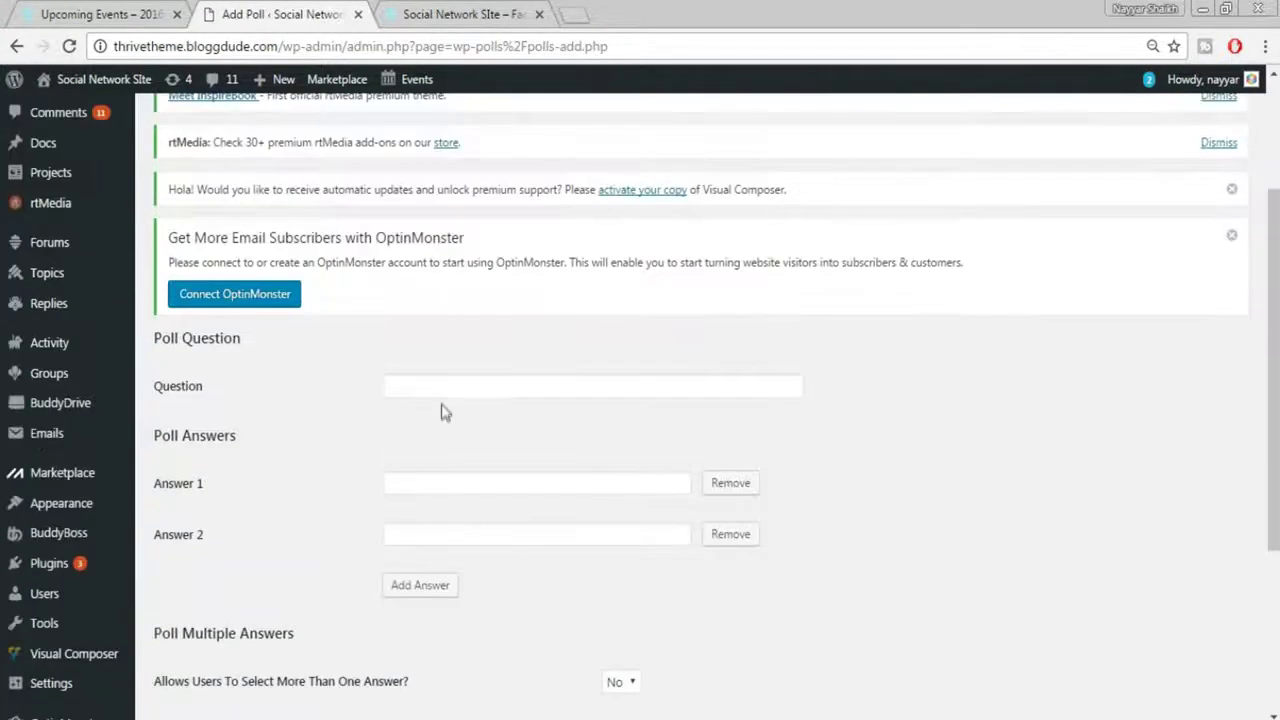
left_click(452, 389)
Copy 'How Is My Site?' from the front page into the poll question
left_click(463, 14)
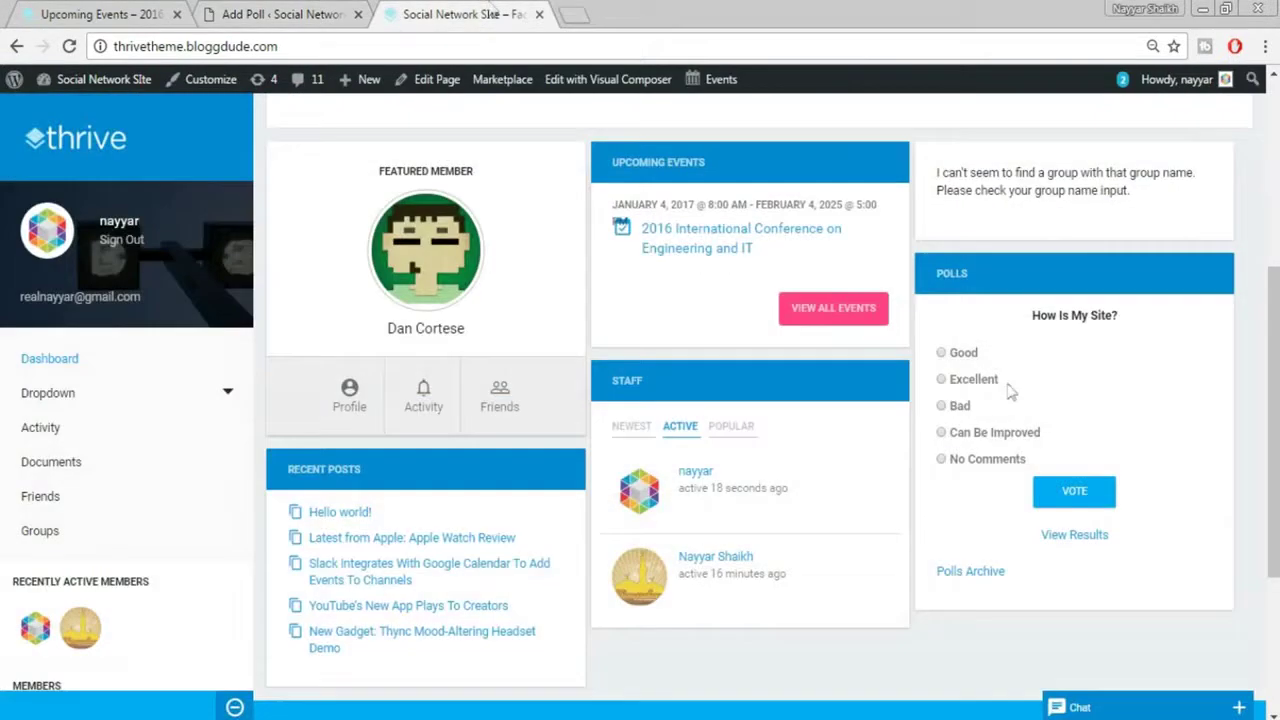
left_click_drag(1122, 316, 1030, 316)
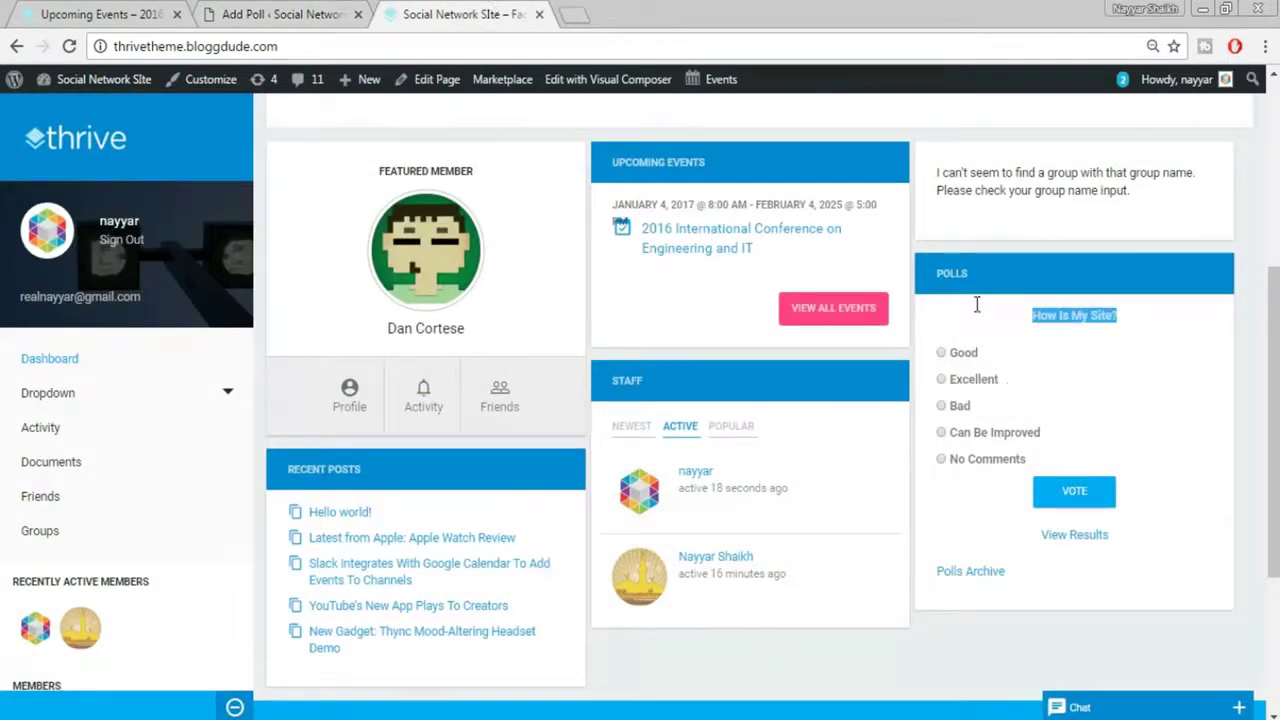
right_click(1110, 316)
left_click(1065, 332)
left_click(280, 14)
left_click(566, 388)
right_click(566, 388)
left_click(640, 497)
Enter answers Yes and No, keep single-answer and never-expire settings, and save the poll
left_click(417, 480)
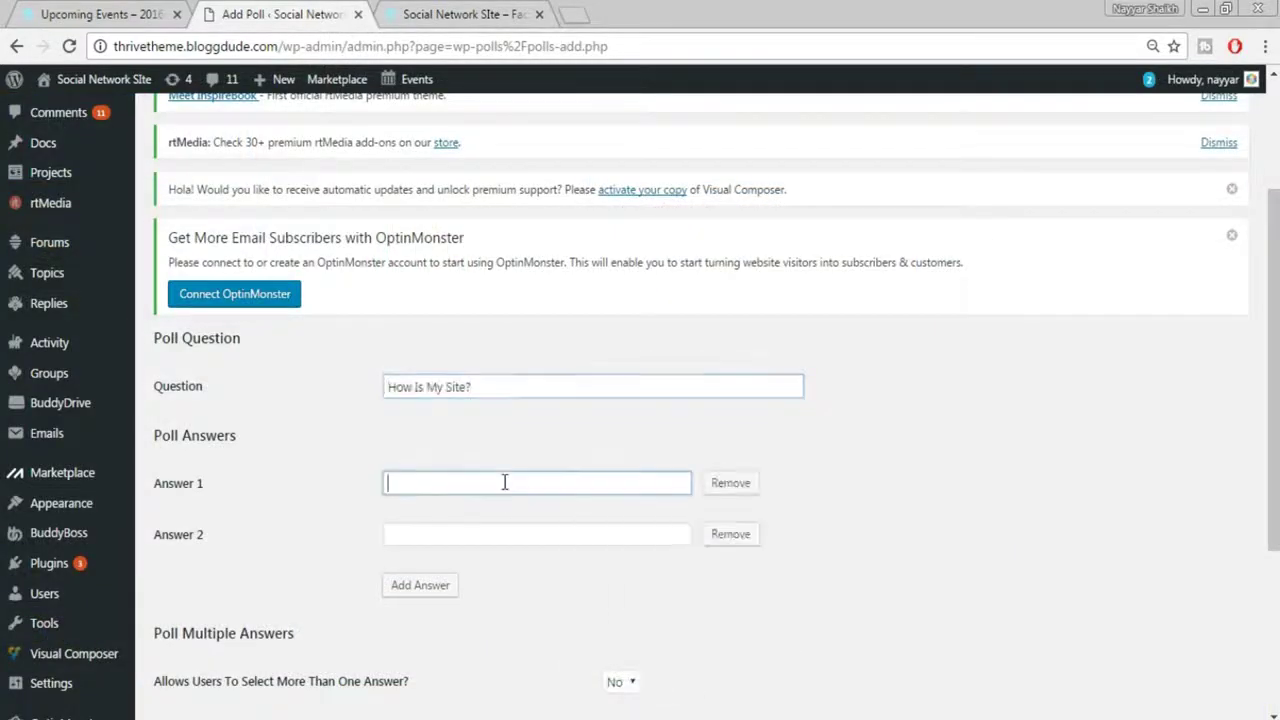
scroll(225, 512, "down", 1)
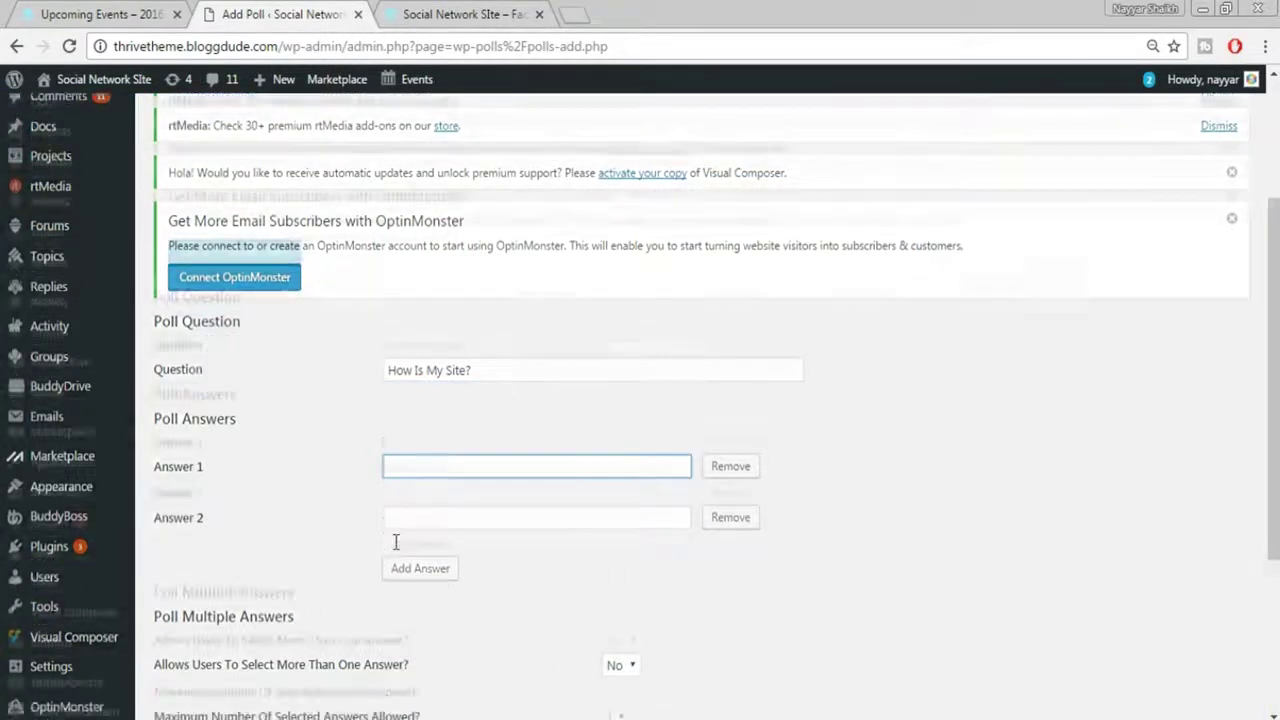
type("Yes")
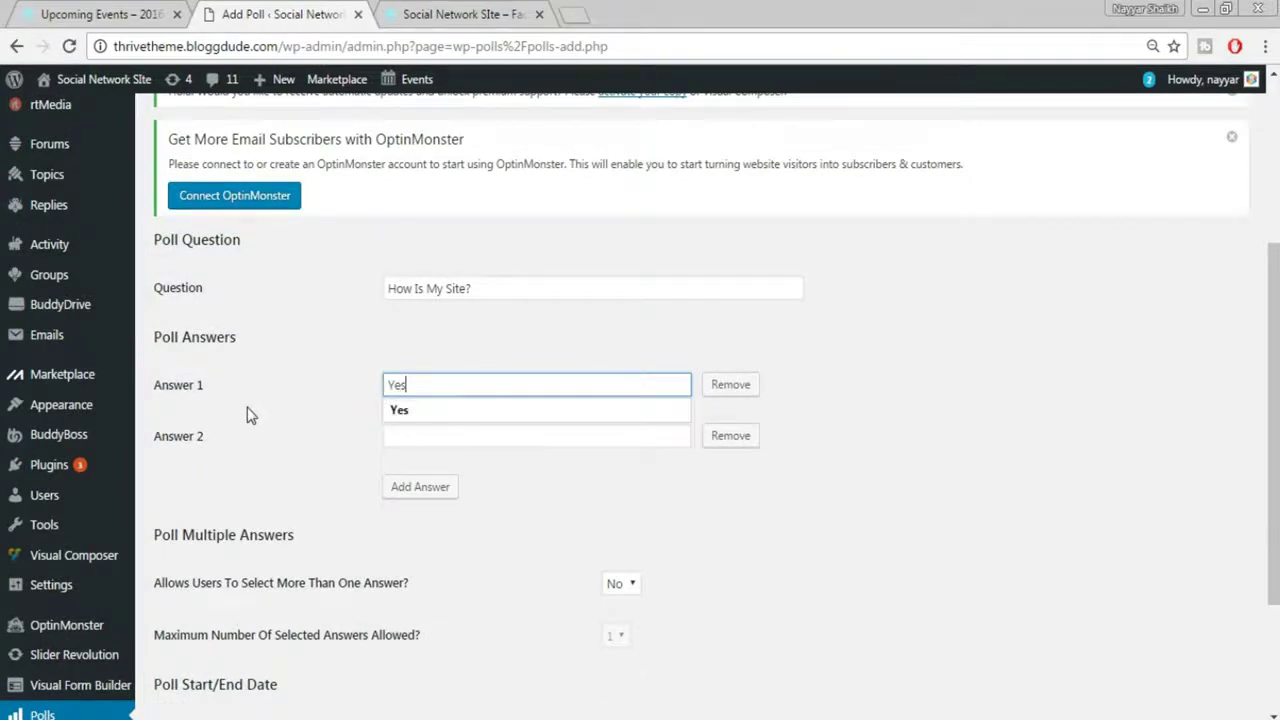
key("Tab")
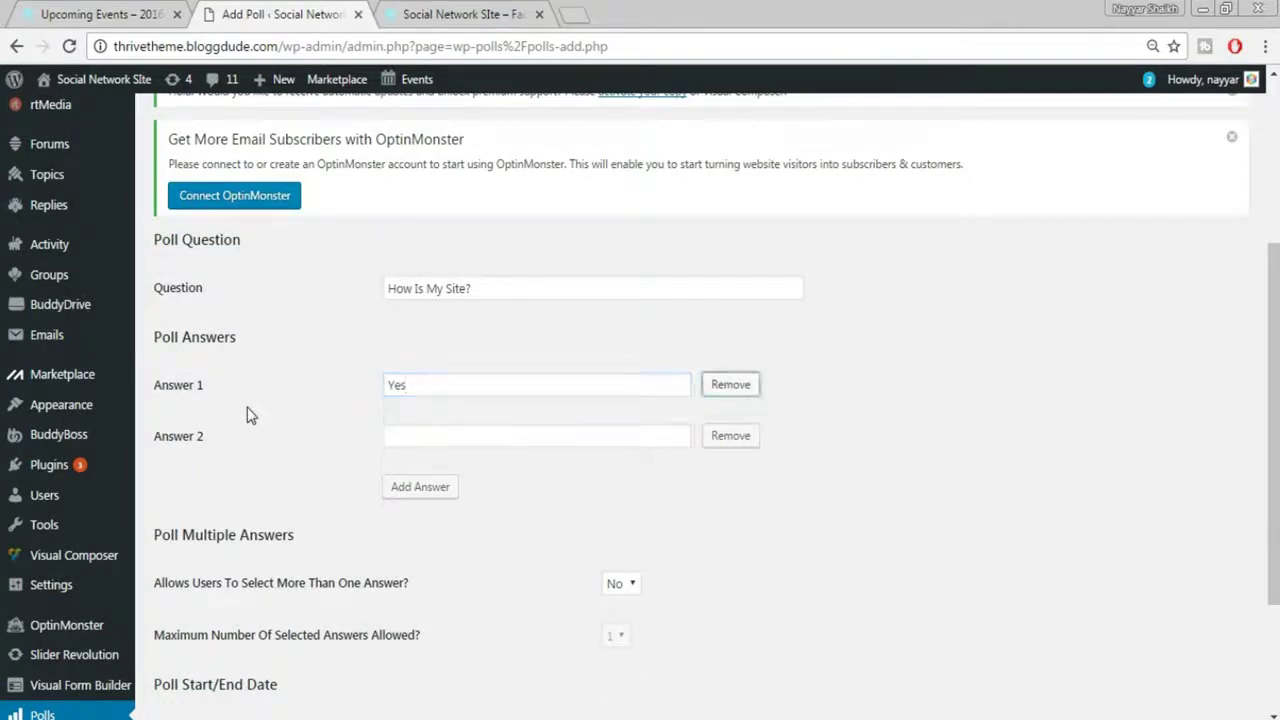
left_click(531, 429)
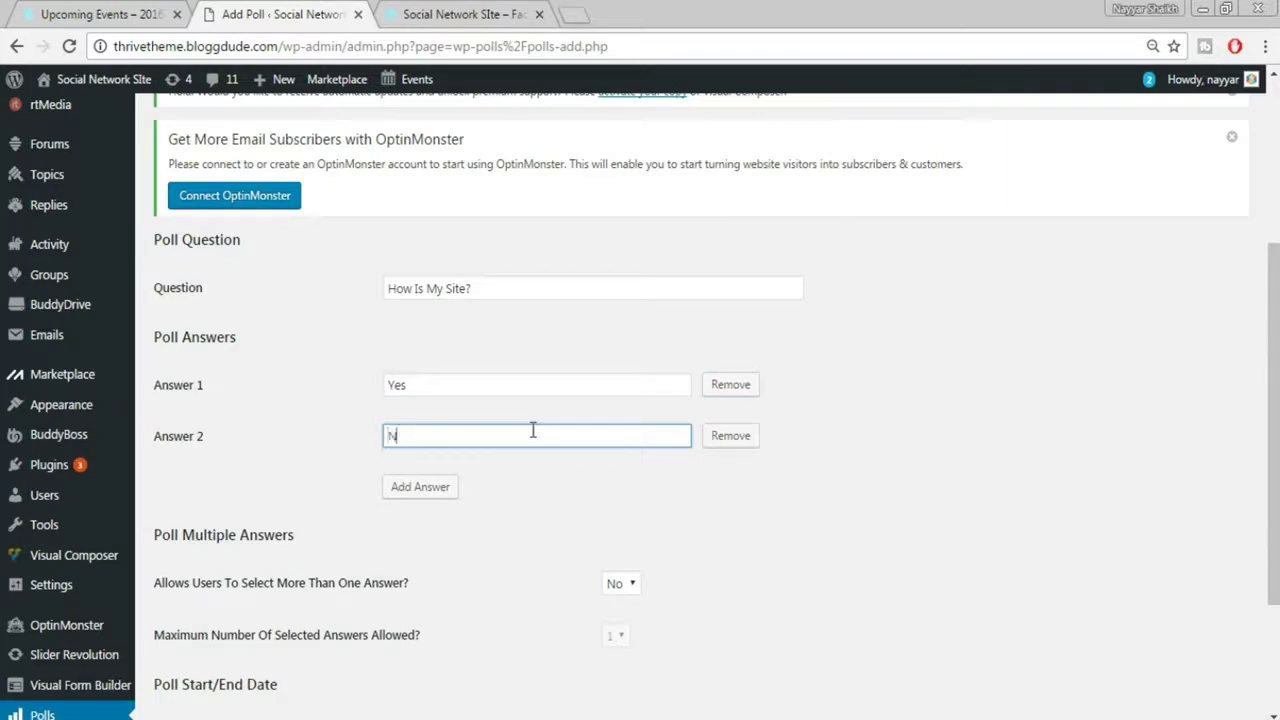
scroll(643, 486, "down", 1)
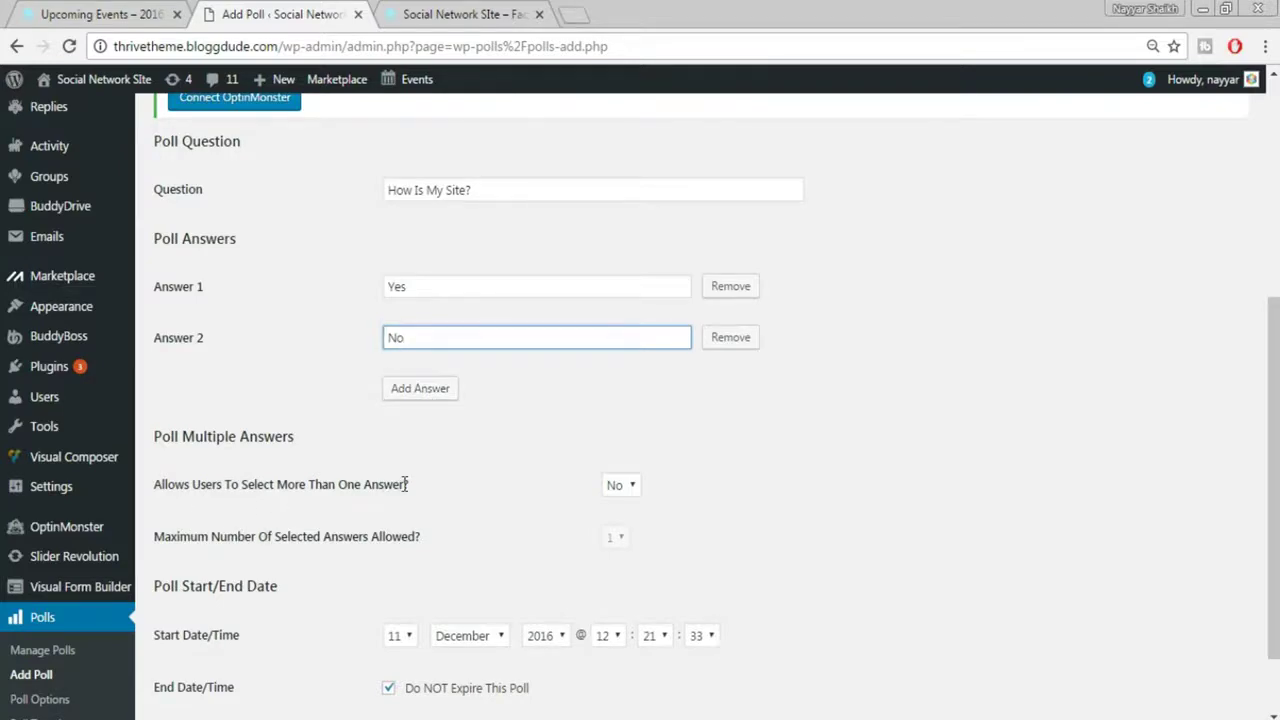
left_click(631, 487)
left_click(620, 503)
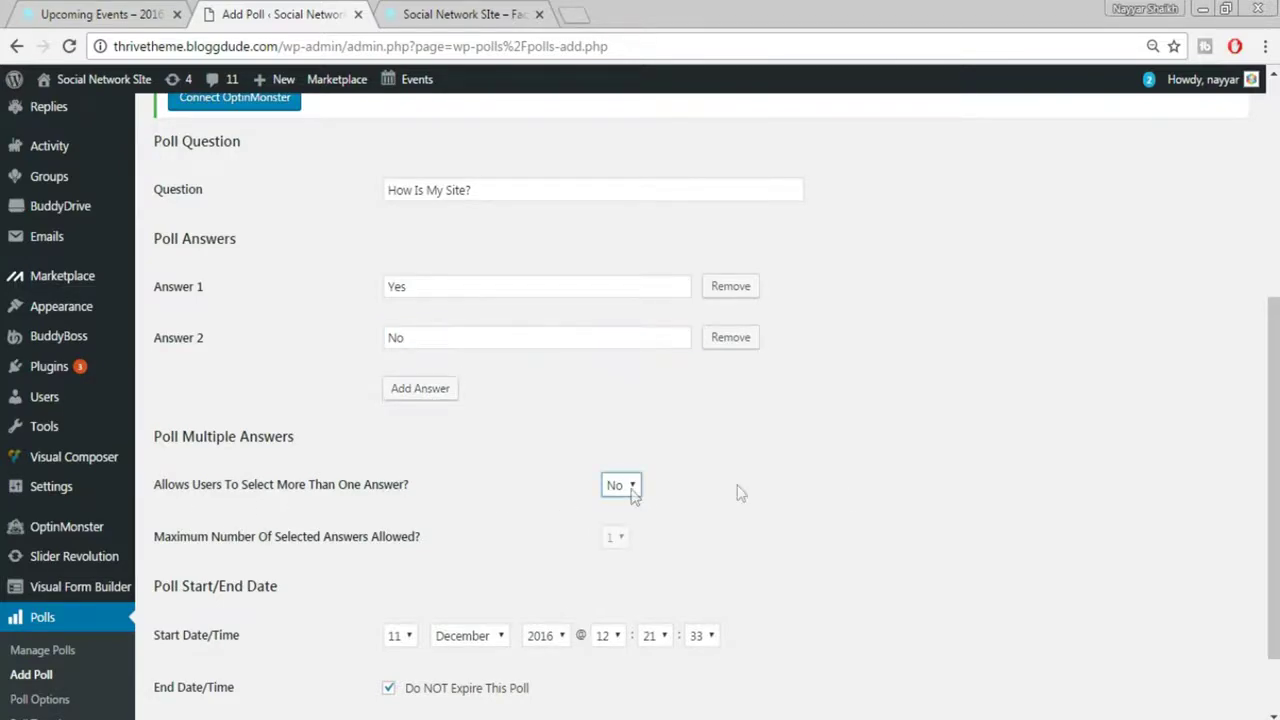
scroll(852, 508, "down", 1)
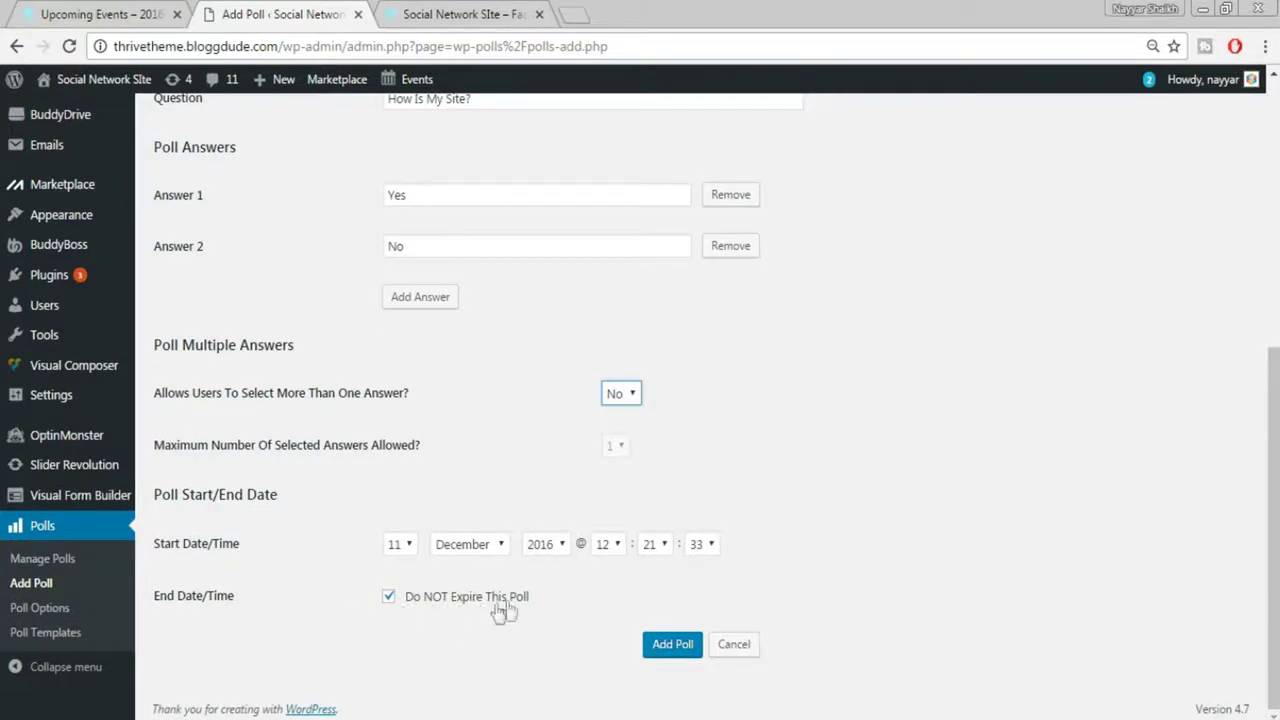
left_click(435, 598)
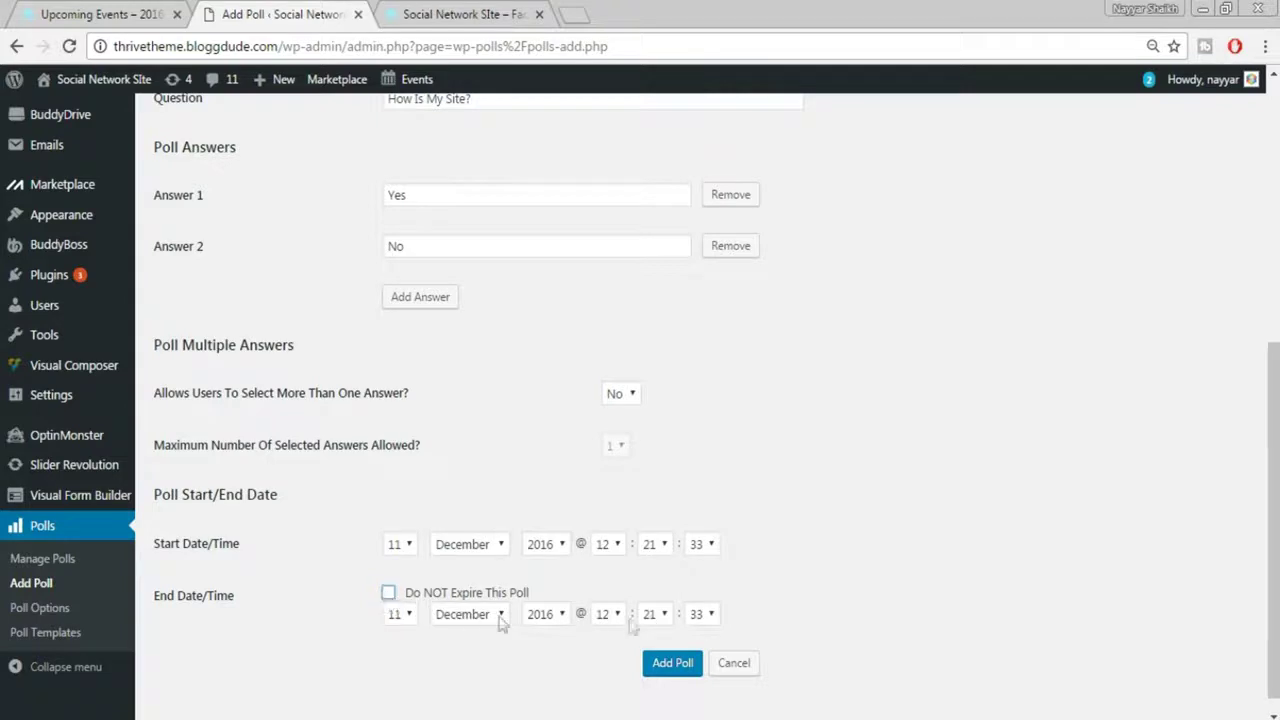
left_click(389, 597)
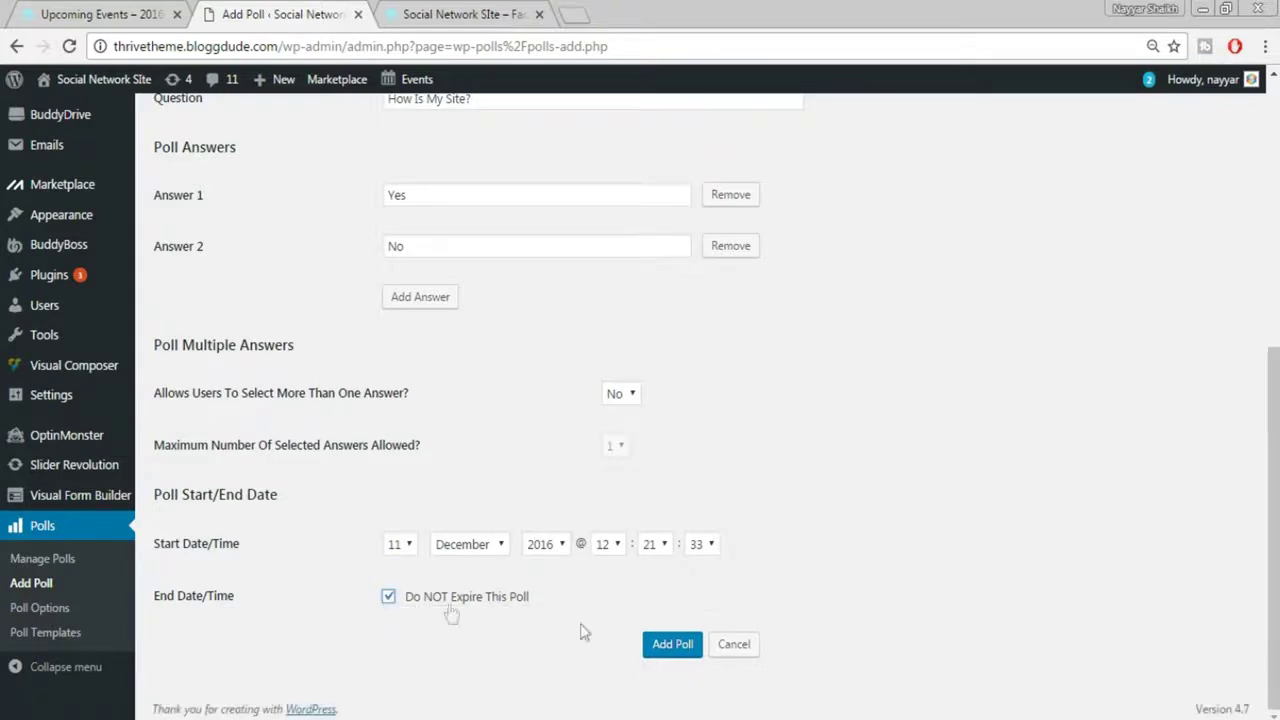
left_click(676, 646)
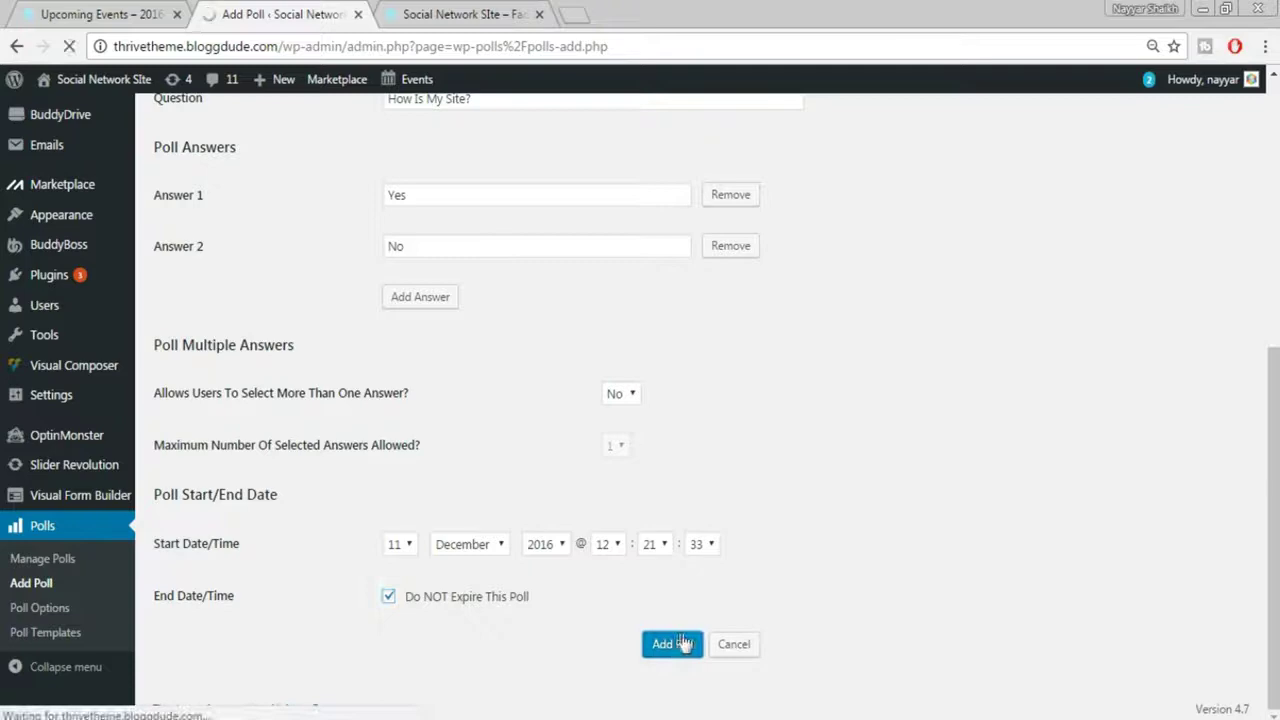
left_click(462, 14)
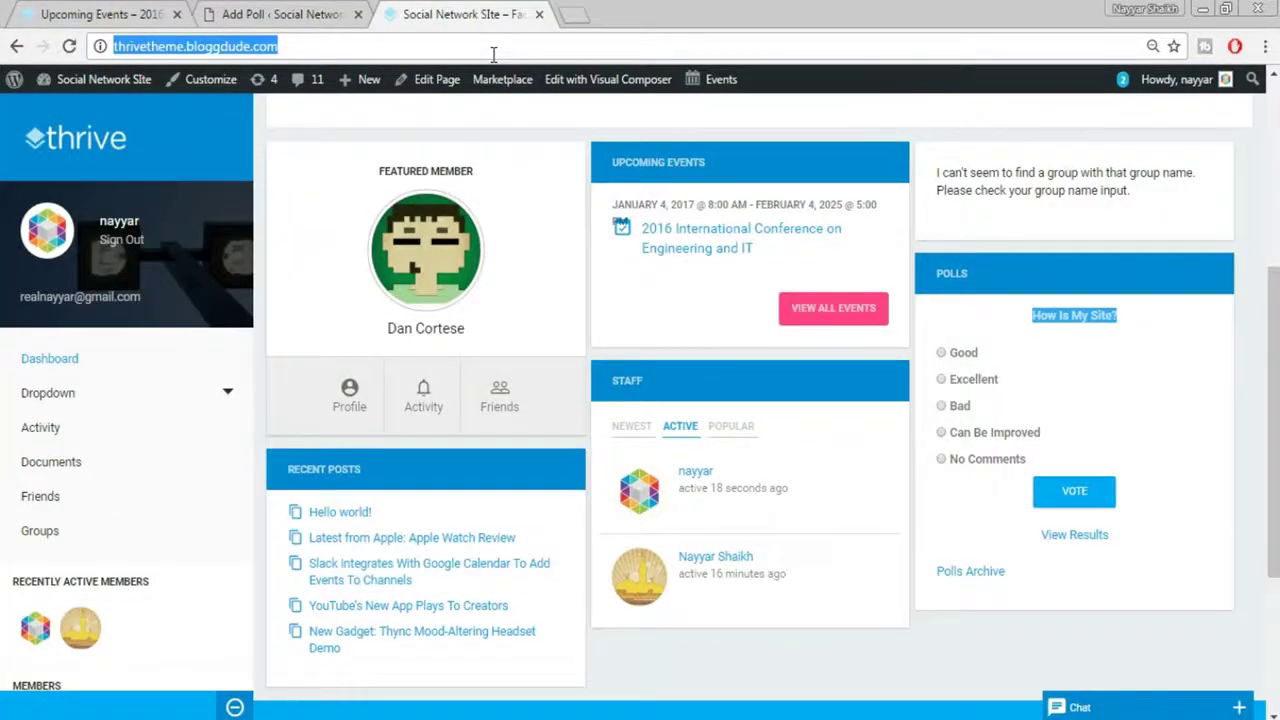
Reload the front page and check the Polls widget
key("Return")
scroll(1256, 510, "down", 4)
scroll(1114, 463, "up", 2)
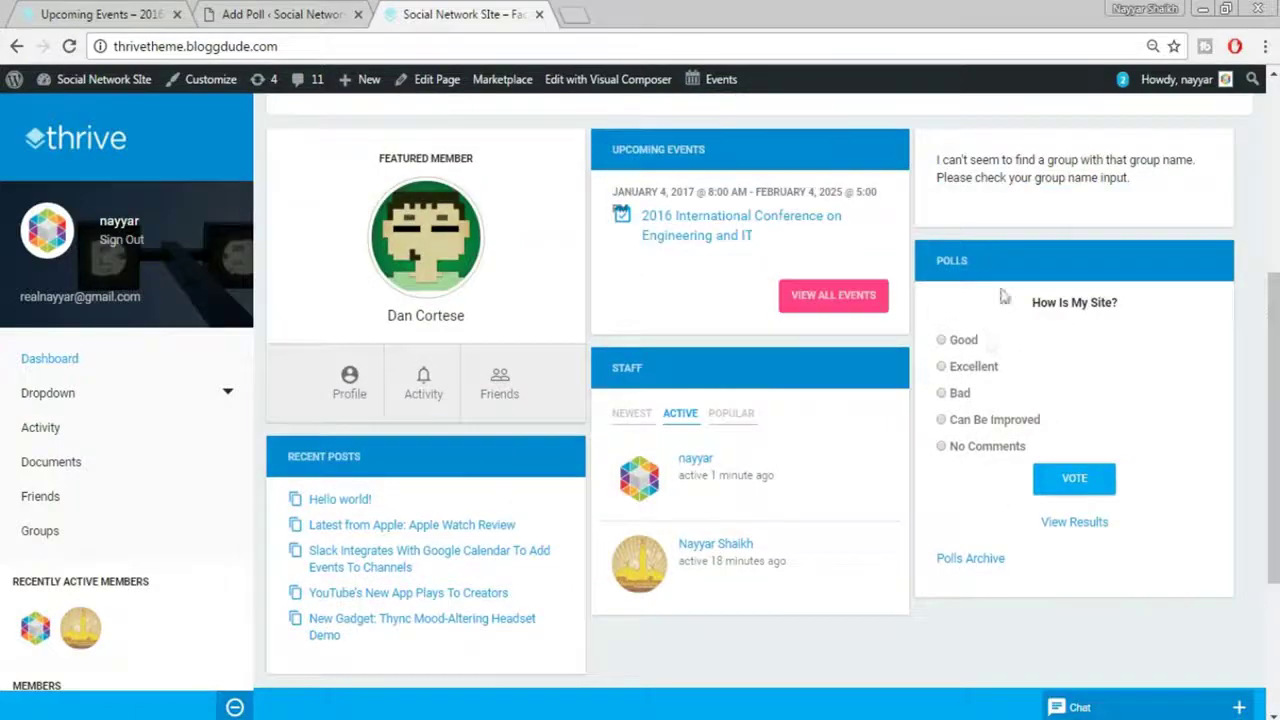
left_click(1117, 478)
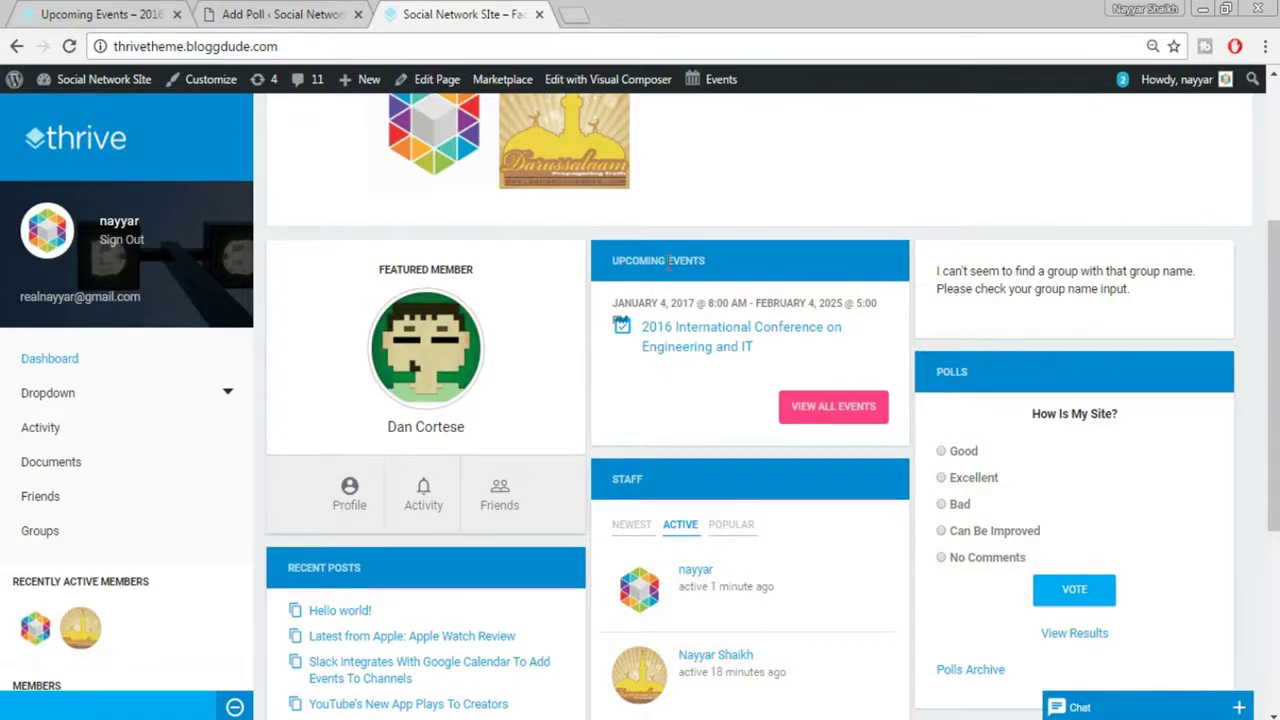
key("F5")
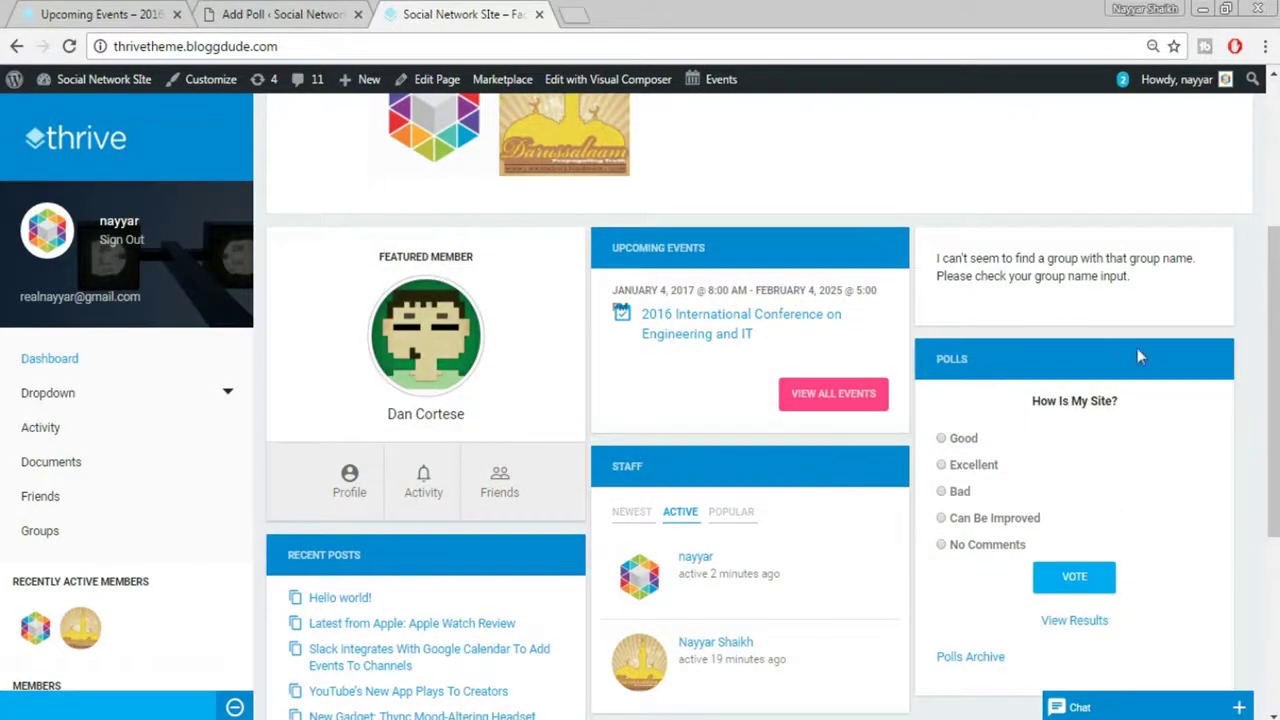
scroll(1023, 323, "down", 1)
scroll(1023, 323, "up", 1)
Return to the admin page showing poll ID 2 added, and bring up widgets link options
left_click(277, 12)
scroll(175, 380, "down", 1)
scroll(175, 380, "up", 1)
scroll(175, 380, "down", 3)
mouse_move(60, 412)
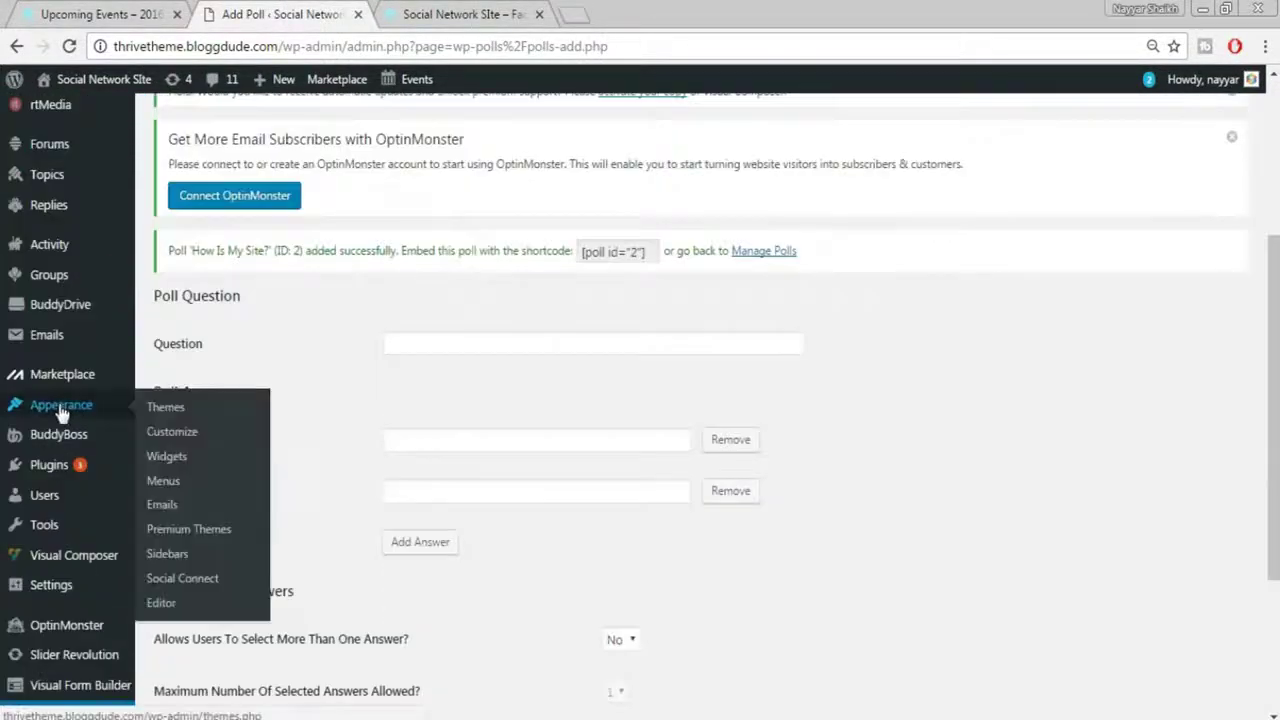
right_click(178, 468)
Open the Widgets page in a new tab and expand the Dashboard's Featured Member widget
left_click(215, 474)
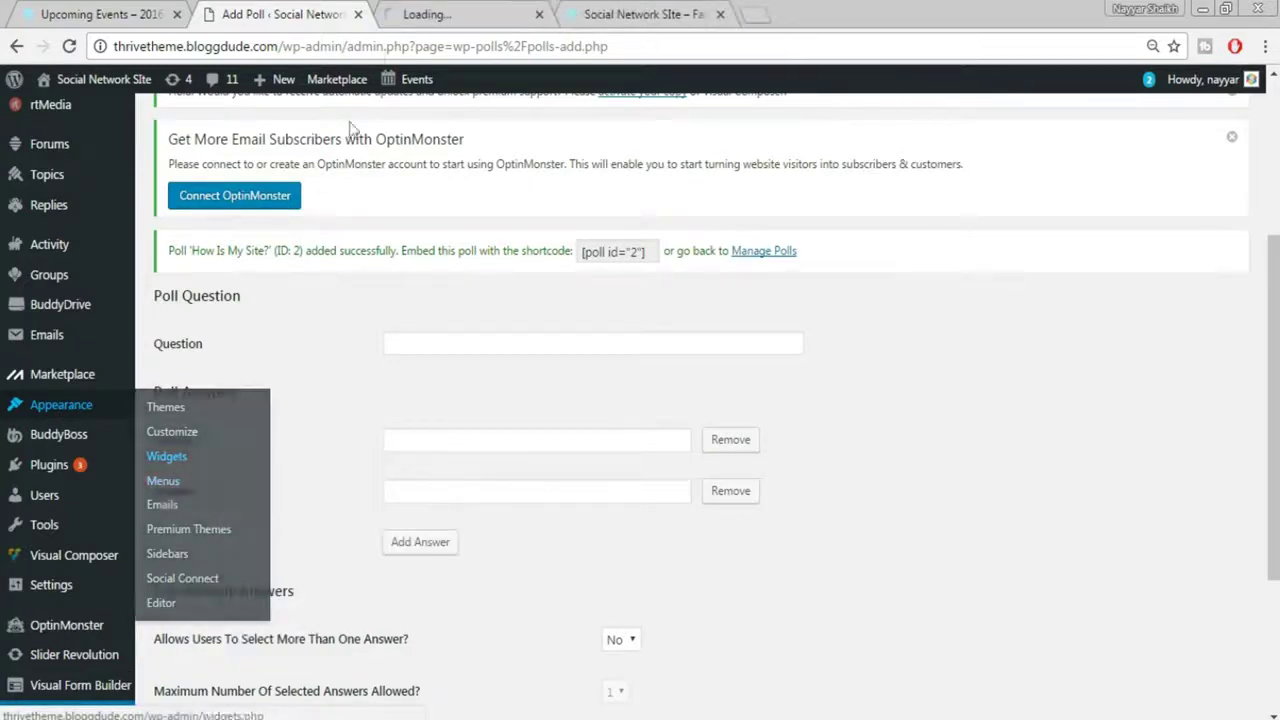
left_click(443, 16)
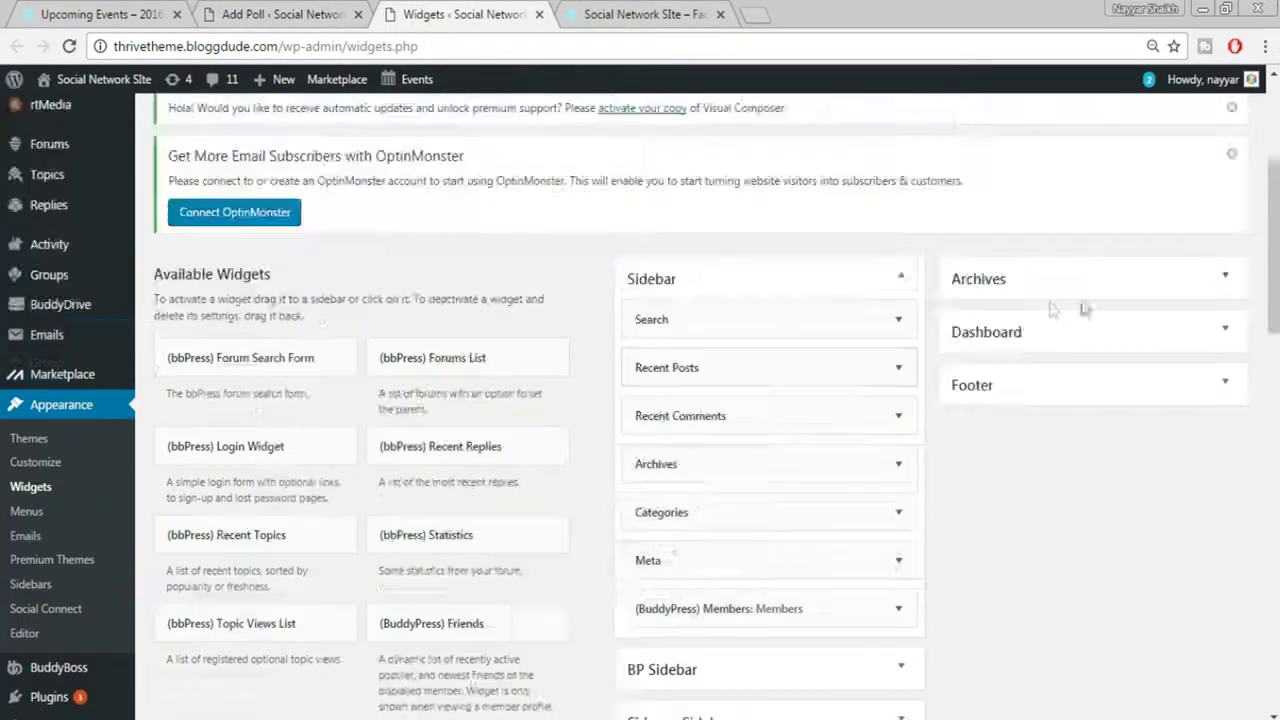
left_click(1226, 334)
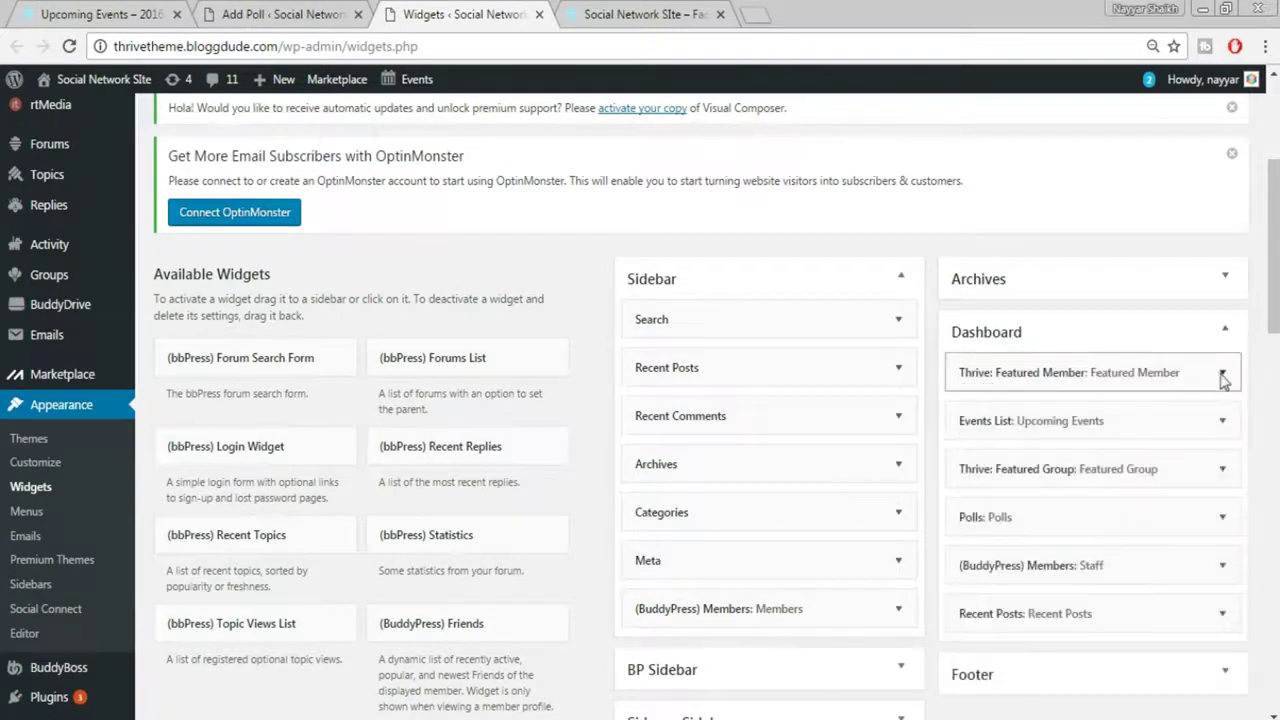
left_click(1222, 374)
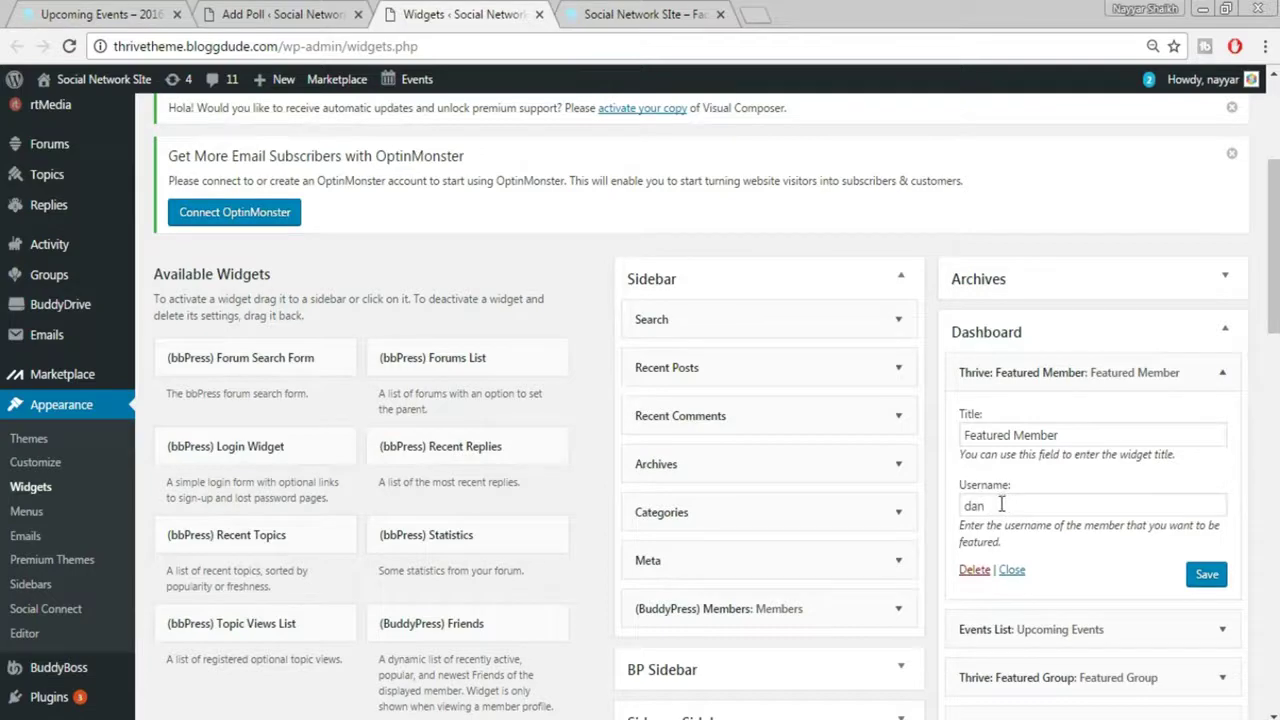
Compare the featured member's username with the front page and save the Featured Member widget
left_click(630, 14)
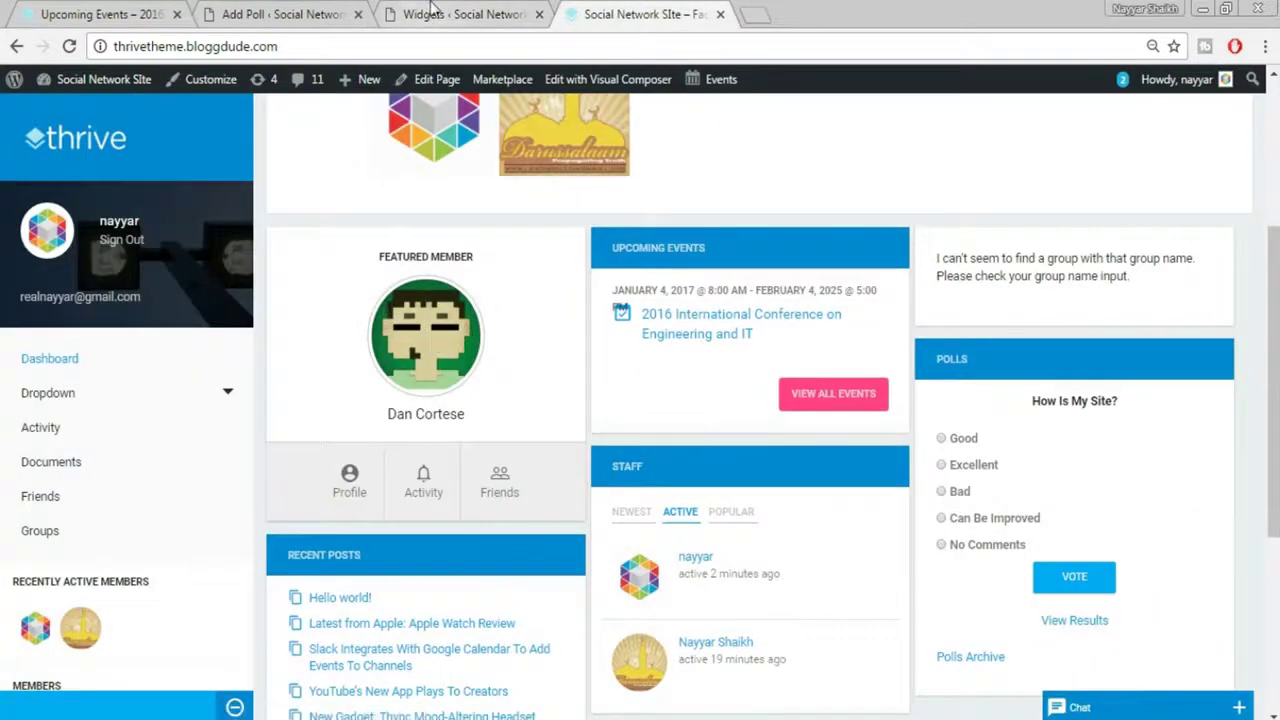
left_click(430, 14)
left_click_drag(1003, 507, 951, 513)
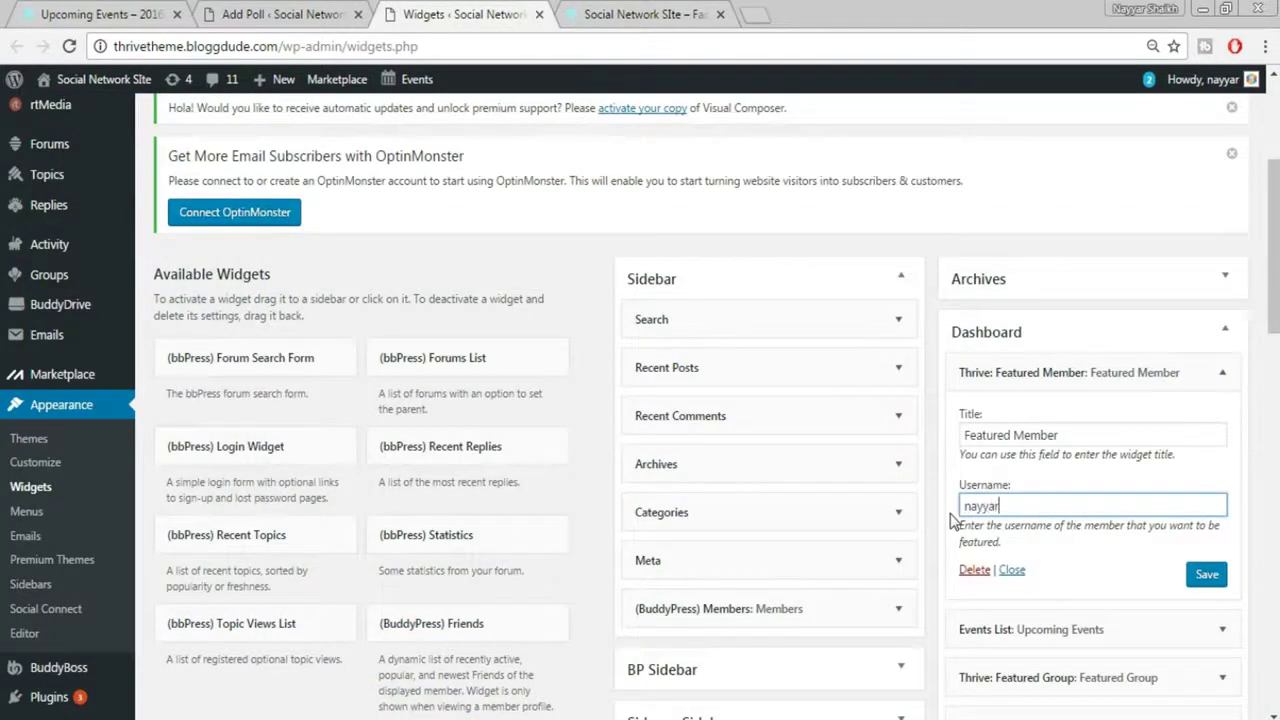
left_click(1203, 575)
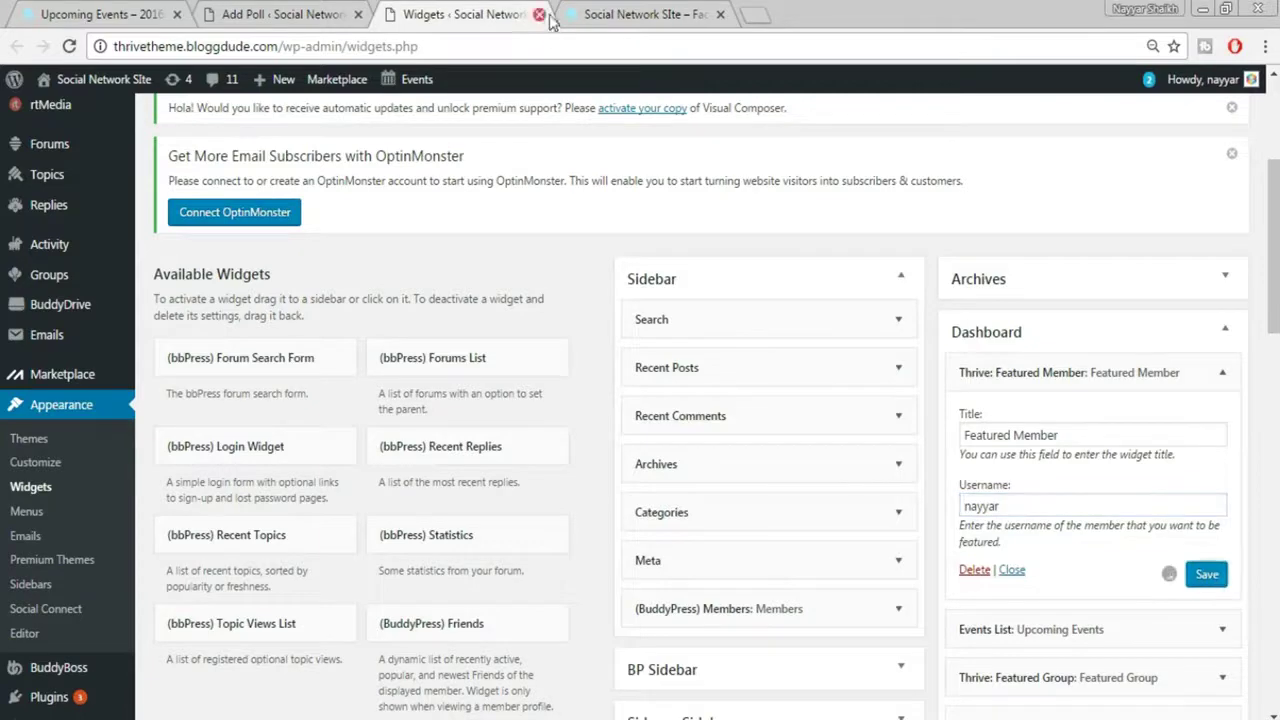
left_click(625, 14)
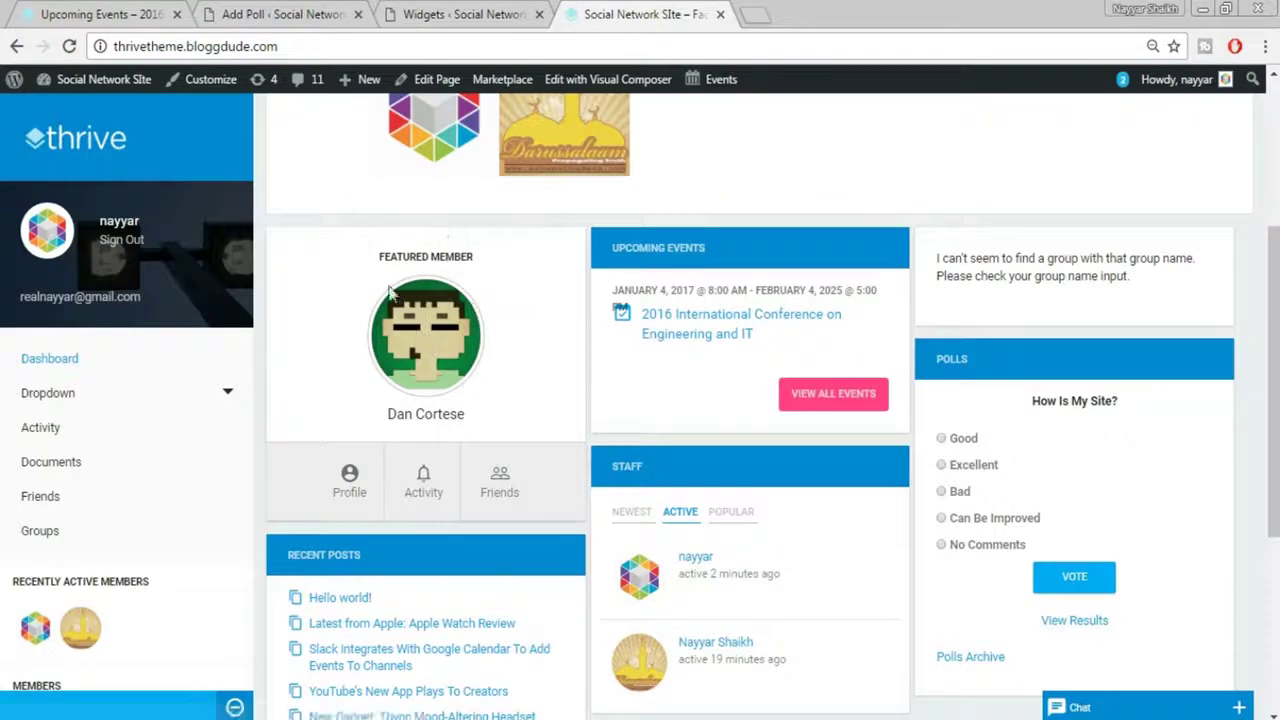
left_click(462, 14)
Review the Events List widget, leaving its event count at 5
scroll(993, 387, "down", 1)
scroll(993, 387, "down", 2)
left_click(1222, 177)
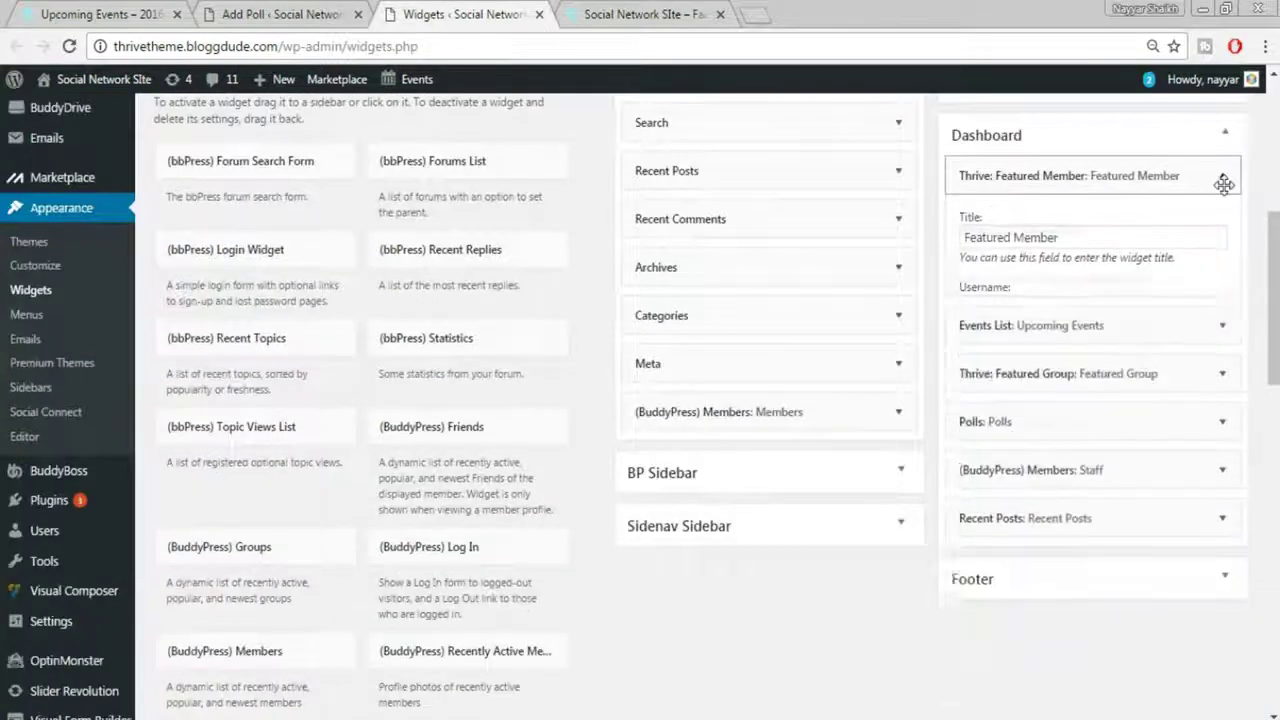
left_click(1228, 230)
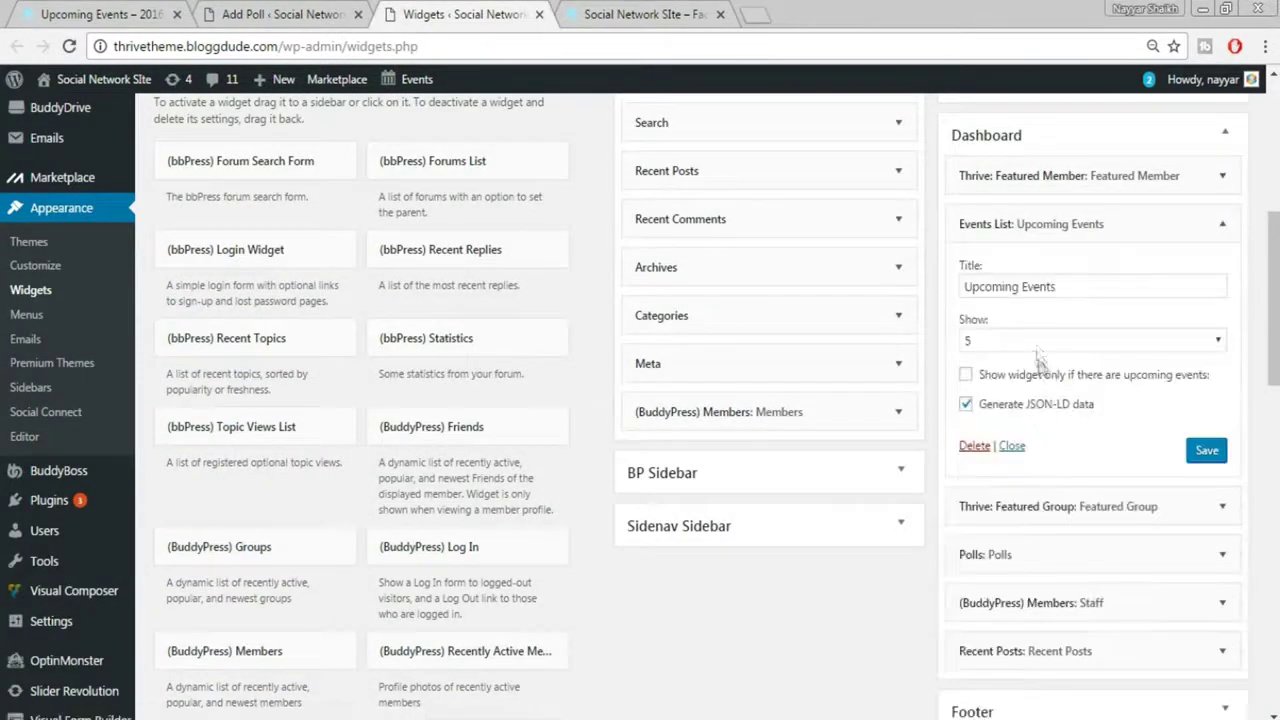
left_click(1040, 342)
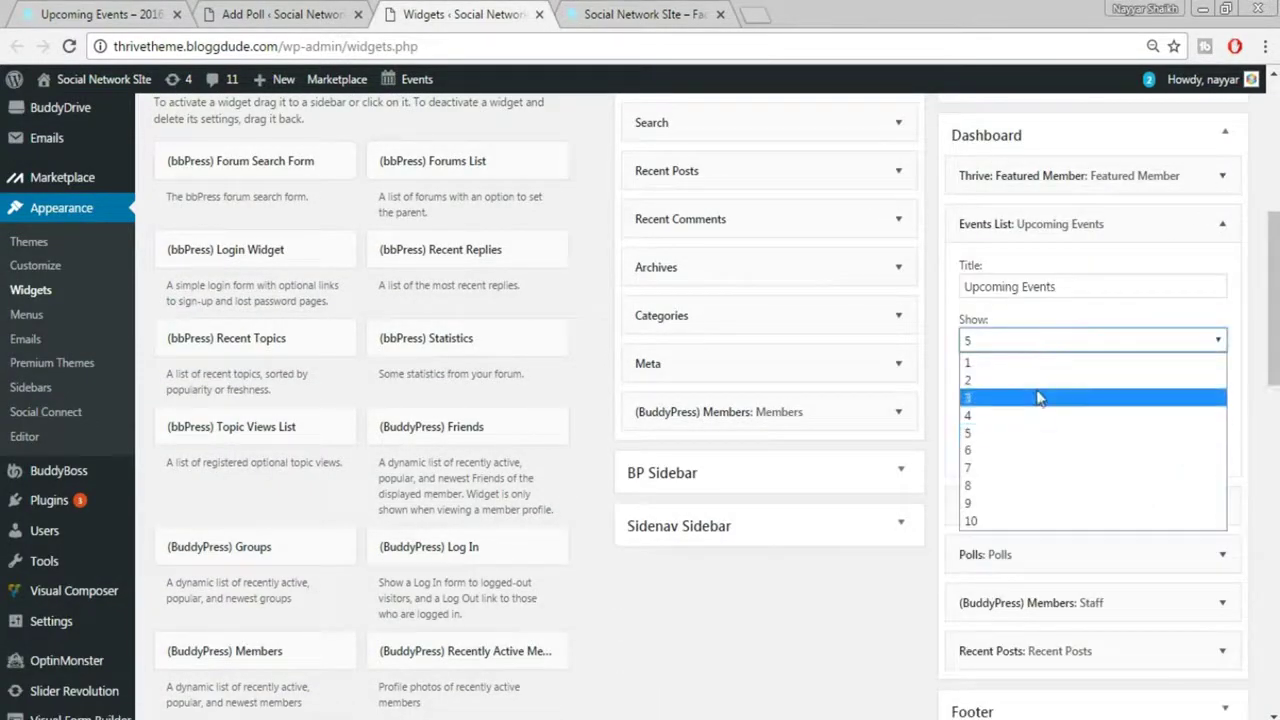
left_click(1089, 320)
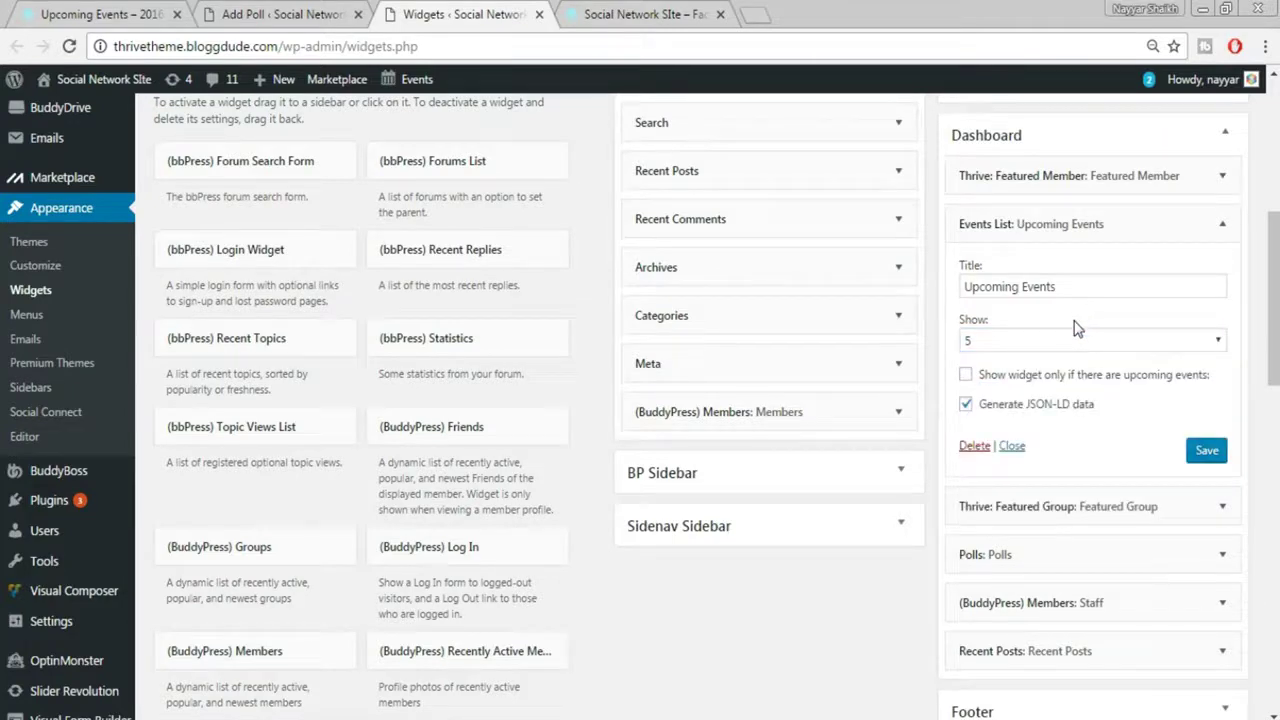
left_click(1190, 225)
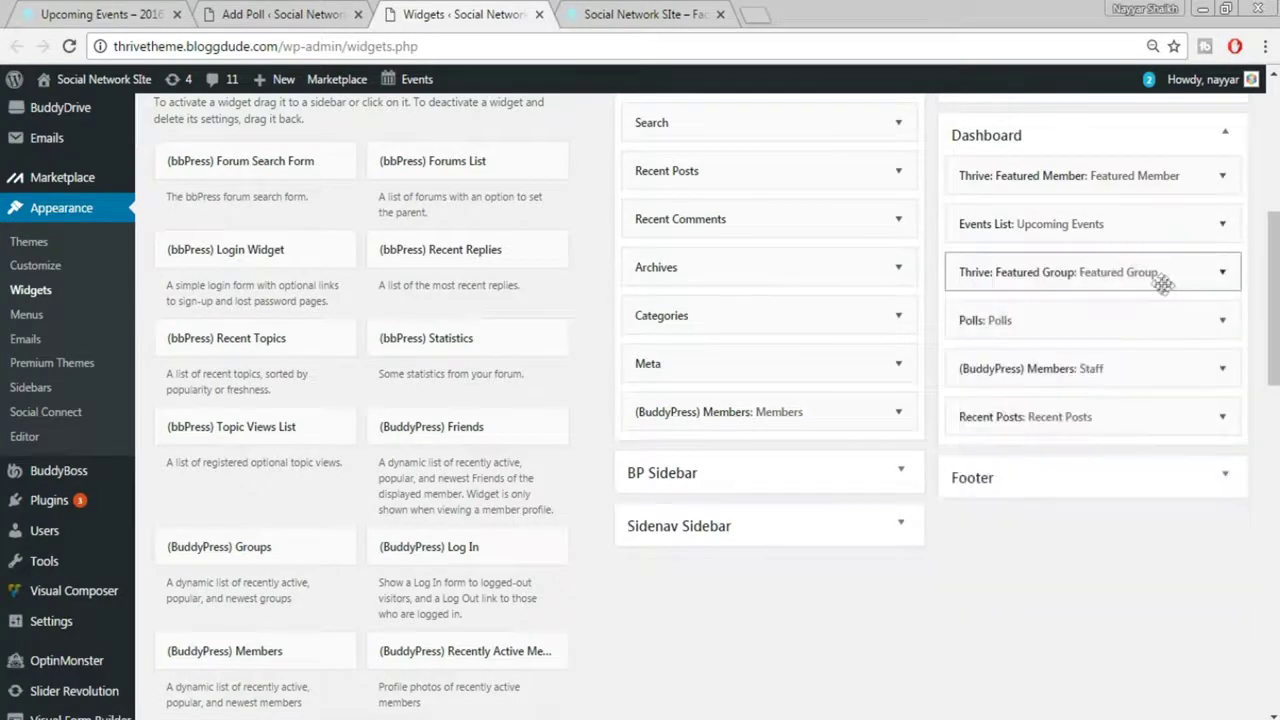
Replace the Featured Group name Pulp-Fiction with 'name' and save the widget
left_click(1210, 272)
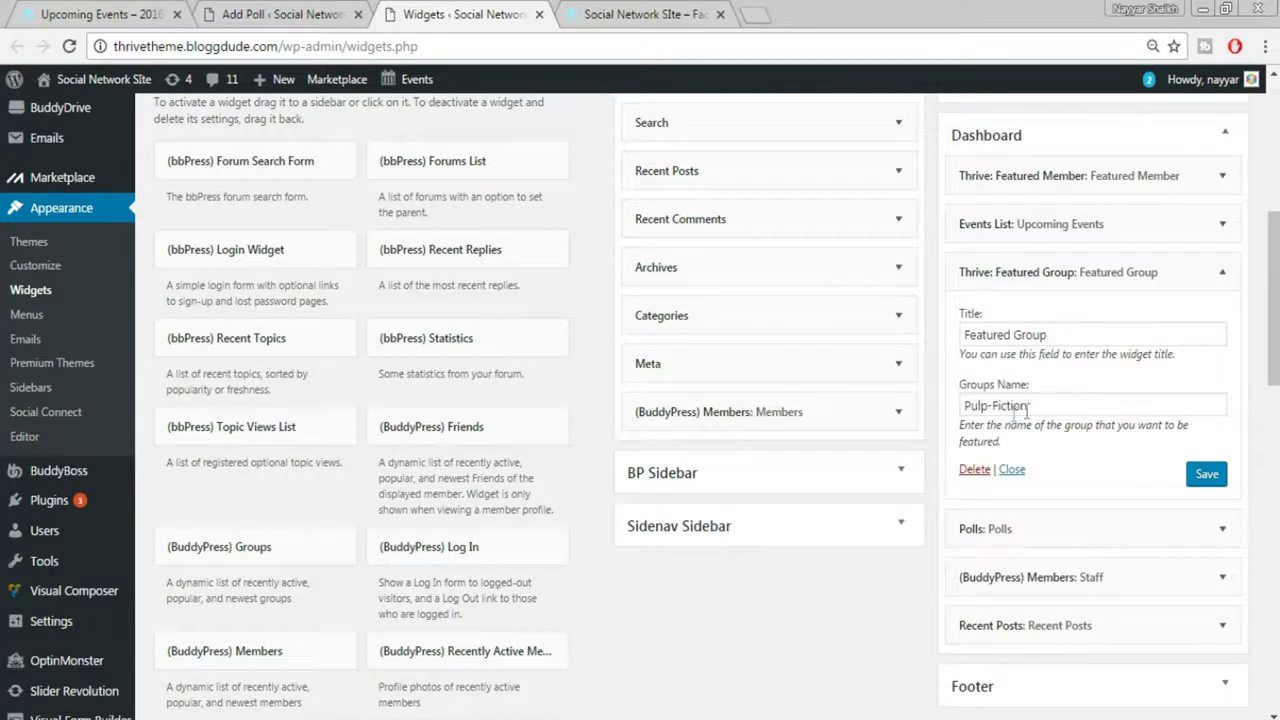
left_click_drag(1034, 407, 942, 422)
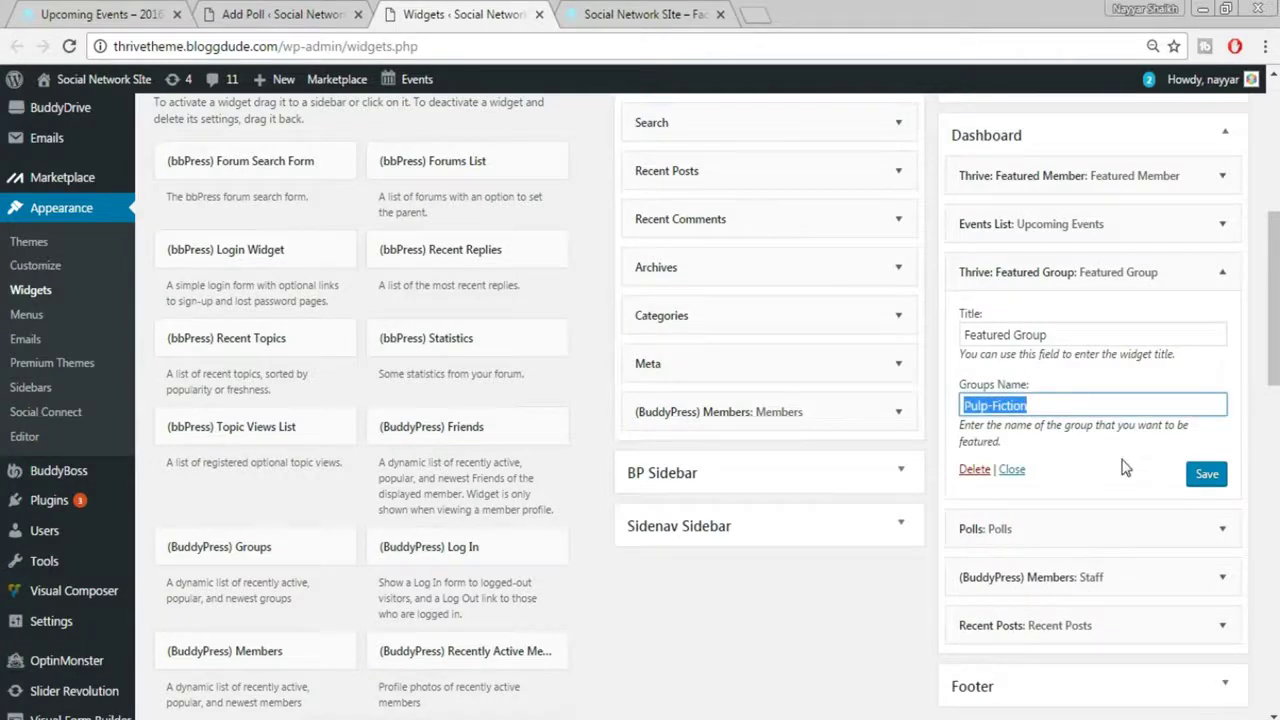
key("BackSpace")
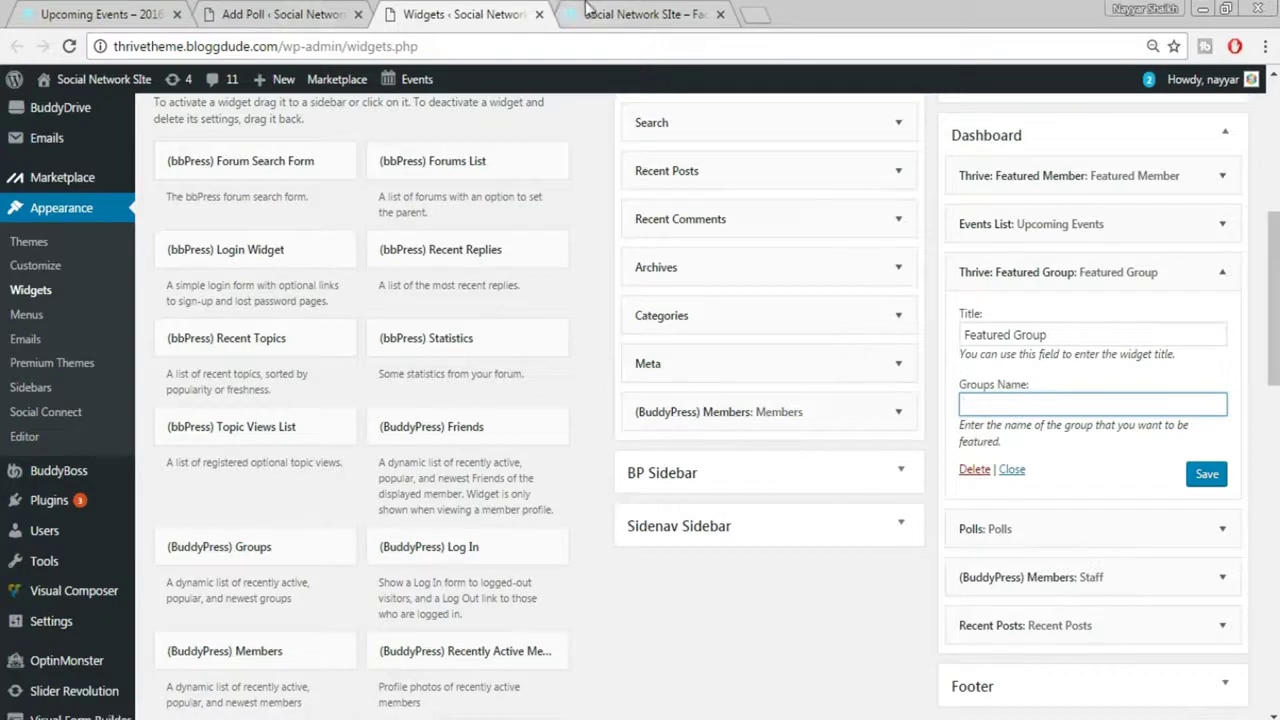
left_click(630, 14)
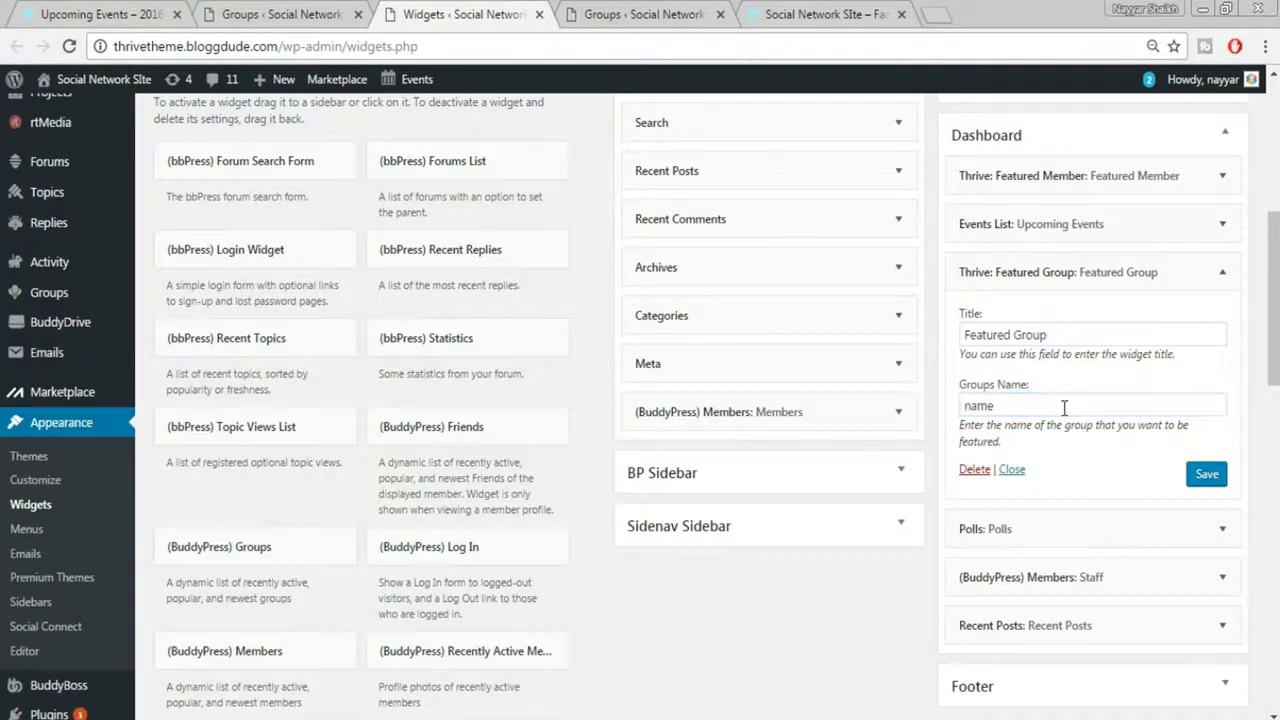
double_click(1066, 404)
key("BackSpace")
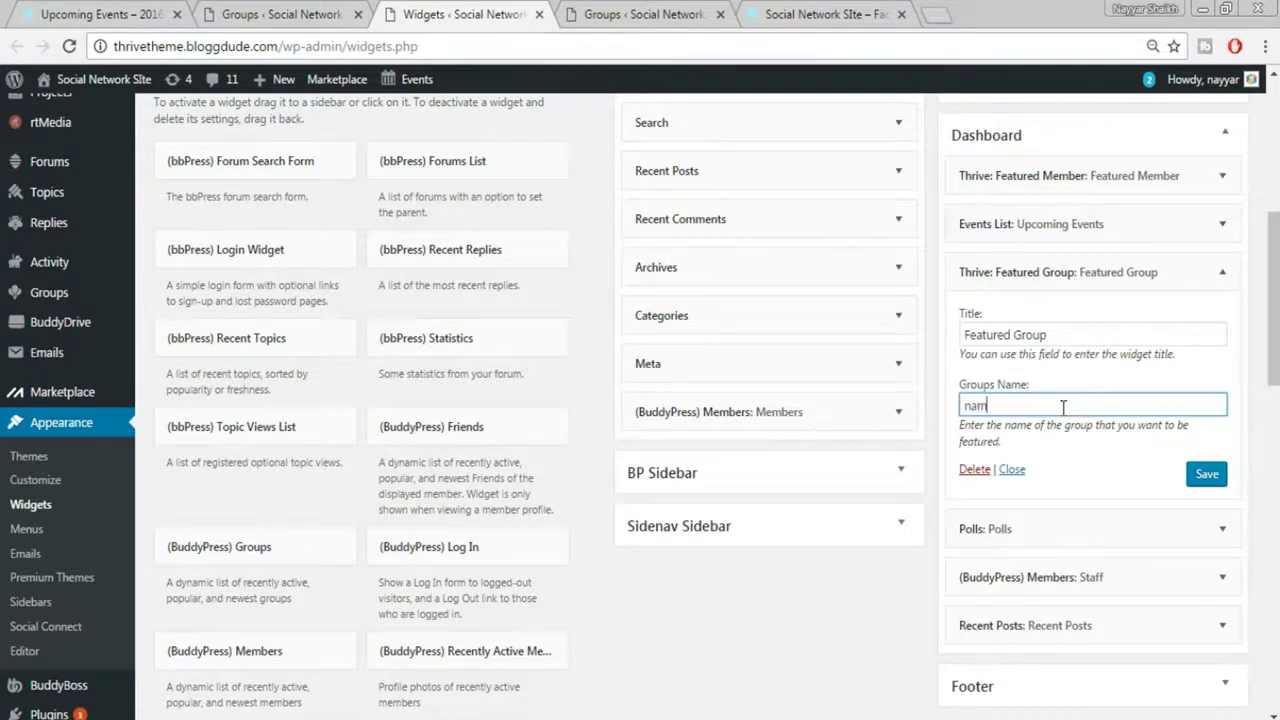
left_click(1207, 482)
Collapse the Featured Group widget and check the featured group on the live front page
left_click(1214, 276)
left_click(822, 14)
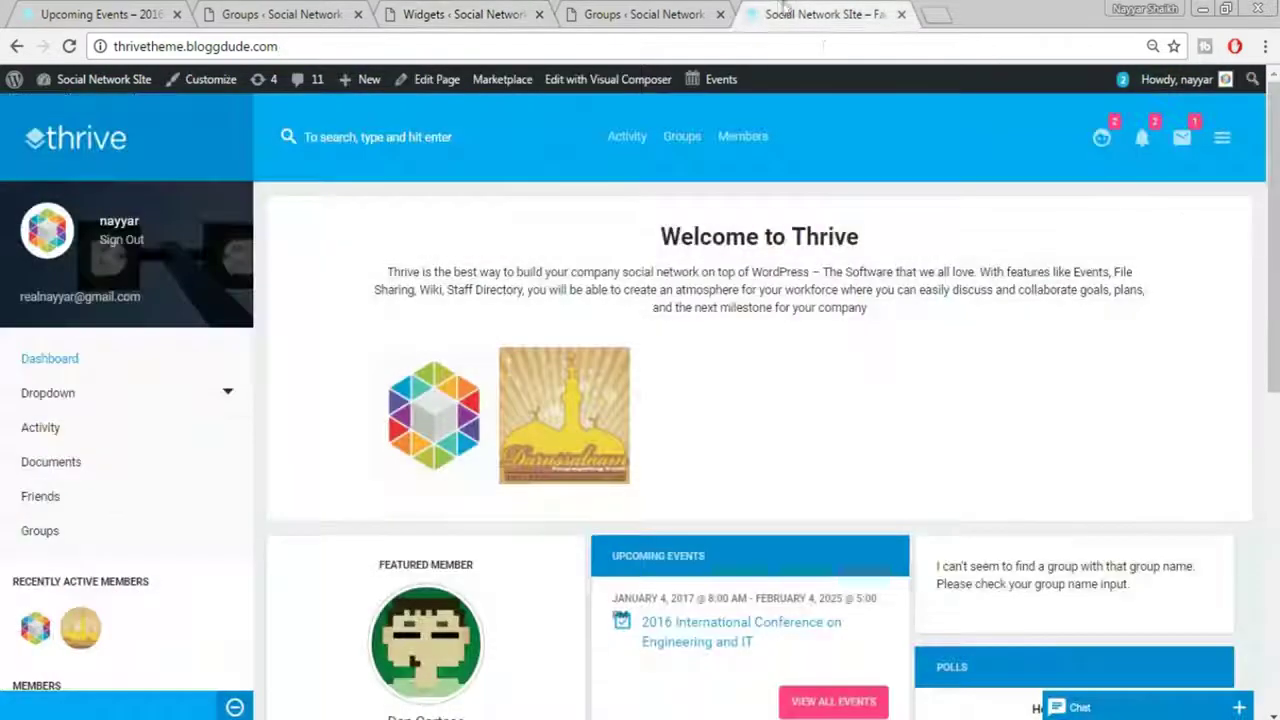
scroll(977, 186, "down", 4)
scroll(549, 487, "down", 3)
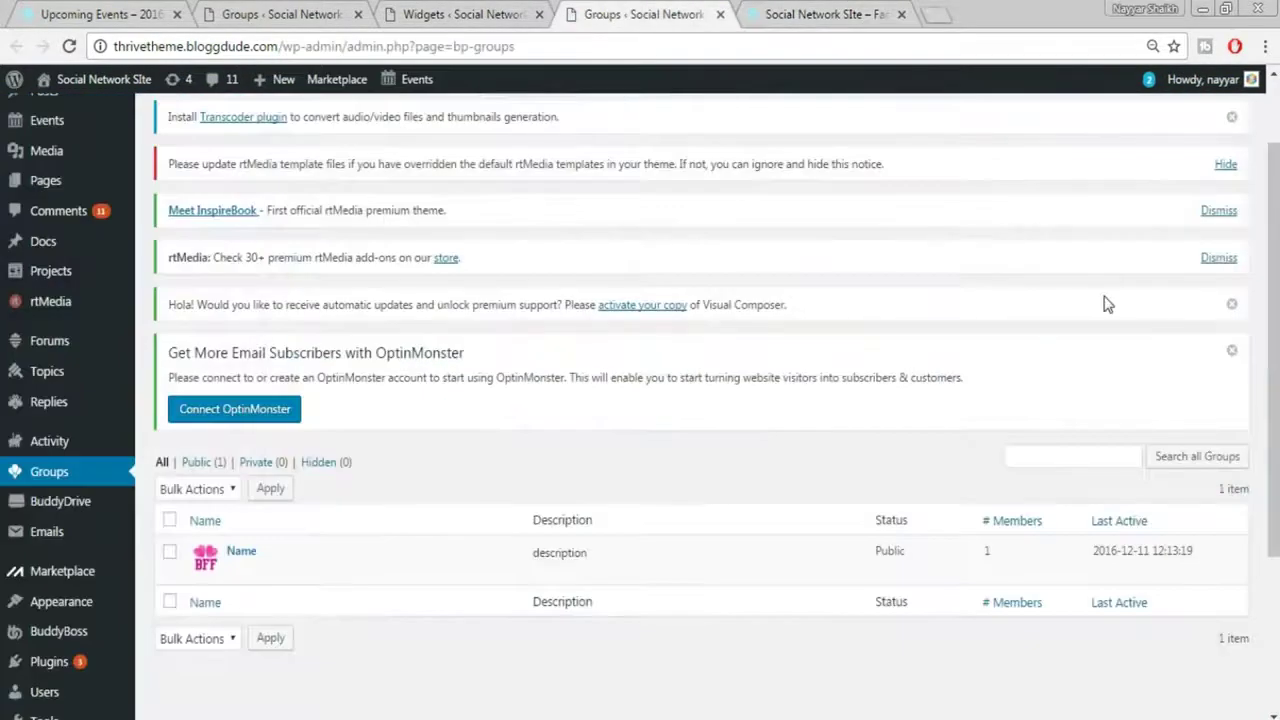
scroll(1107, 304, "down", 3)
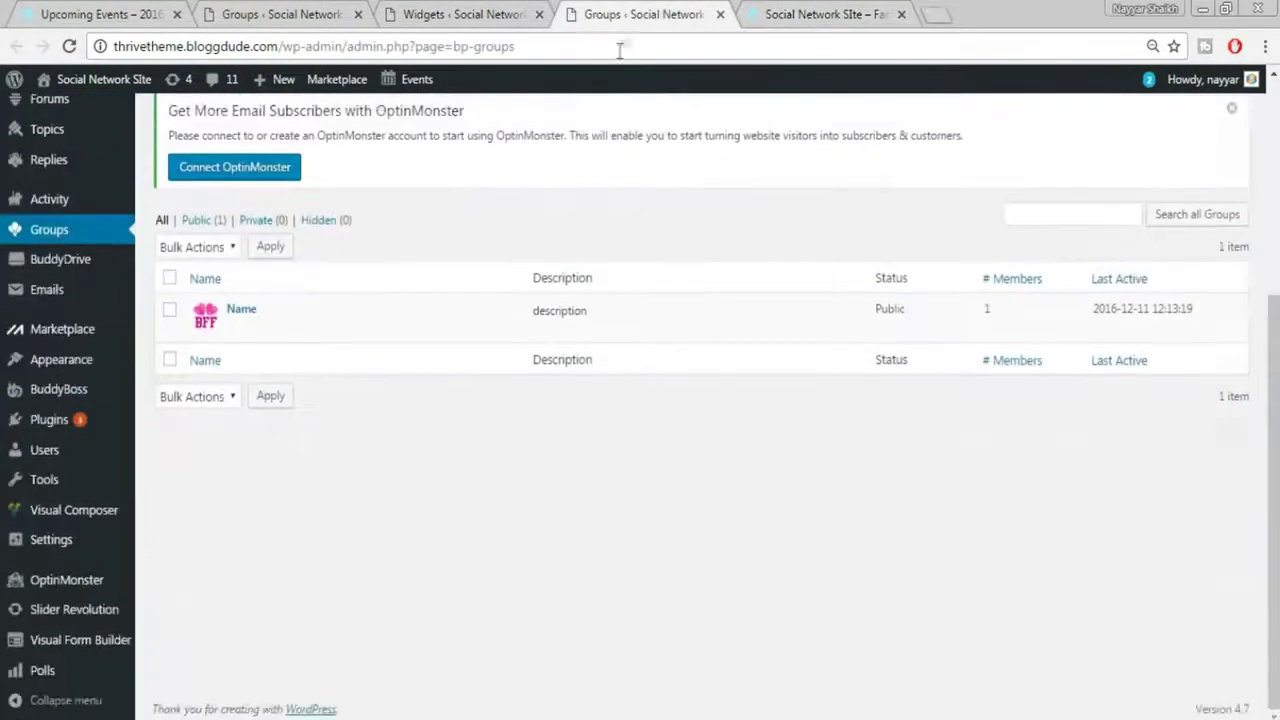
Close the extra Groups tab and expand the Polls widget on the Widgets page
left_click(720, 14)
left_click(463, 14)
scroll(1116, 212, "down", 1)
scroll(1214, 223, "up", 1)
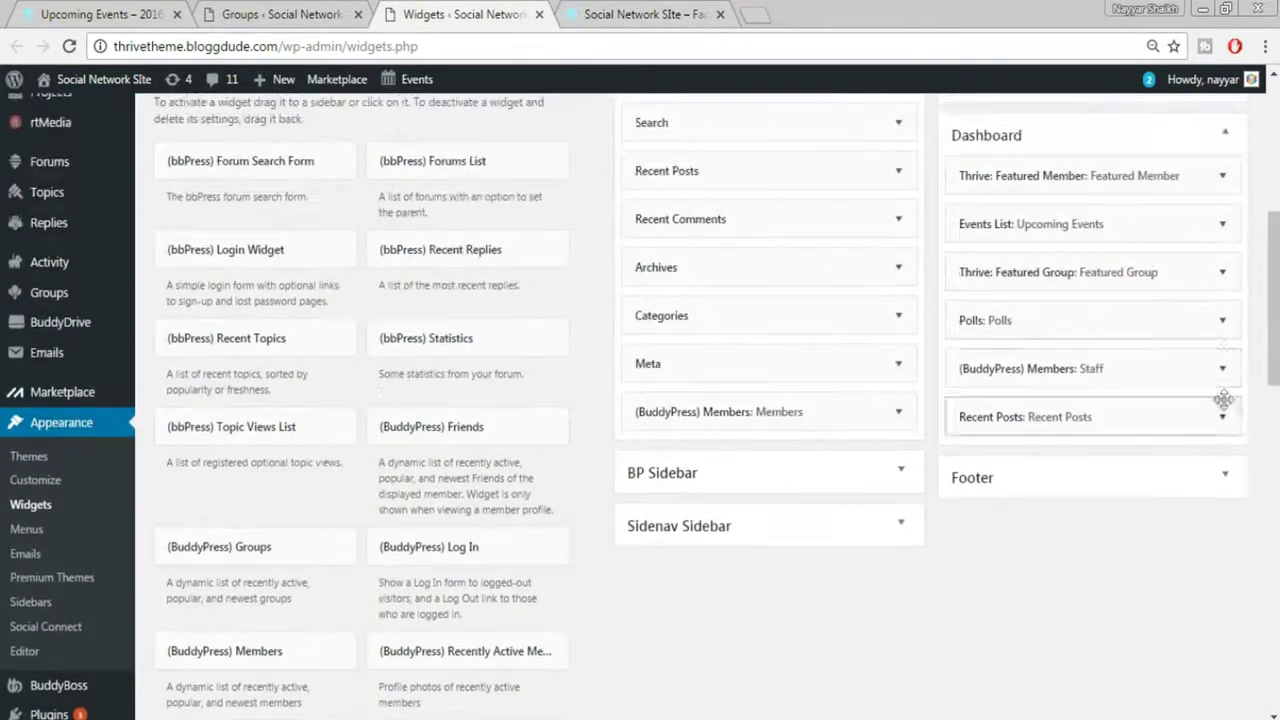
left_click(1218, 322)
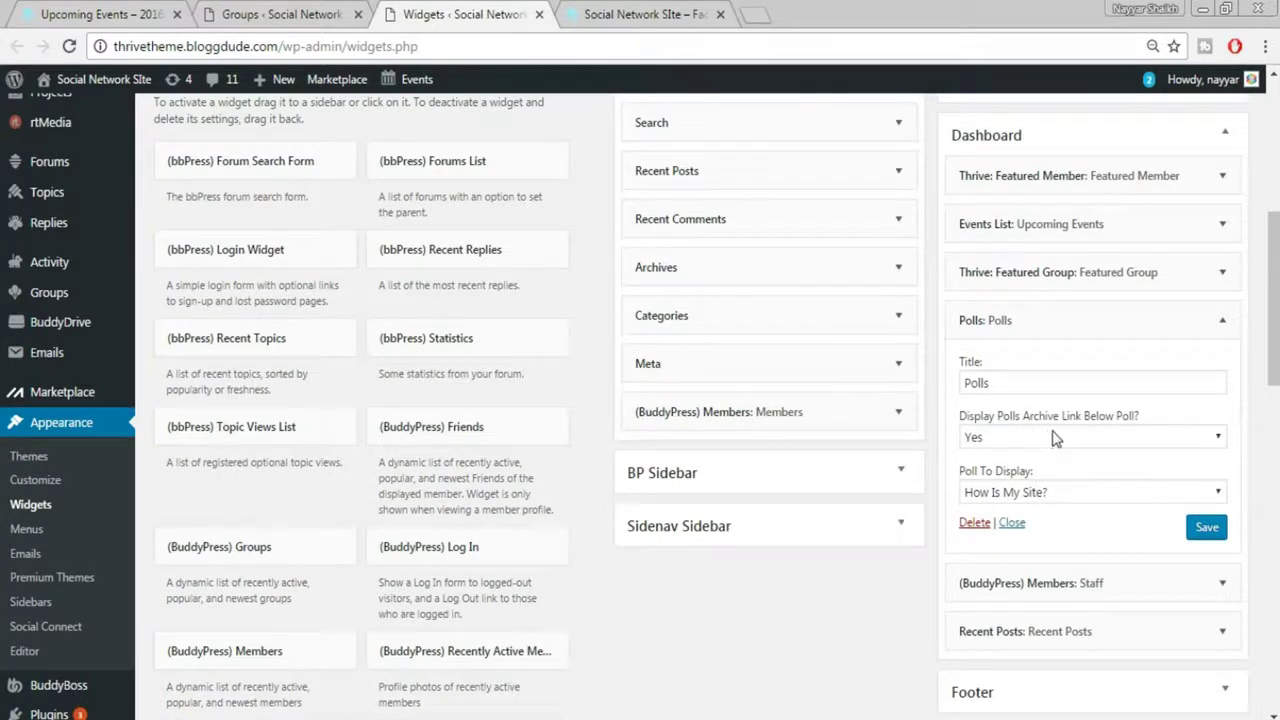
left_click(1080, 495)
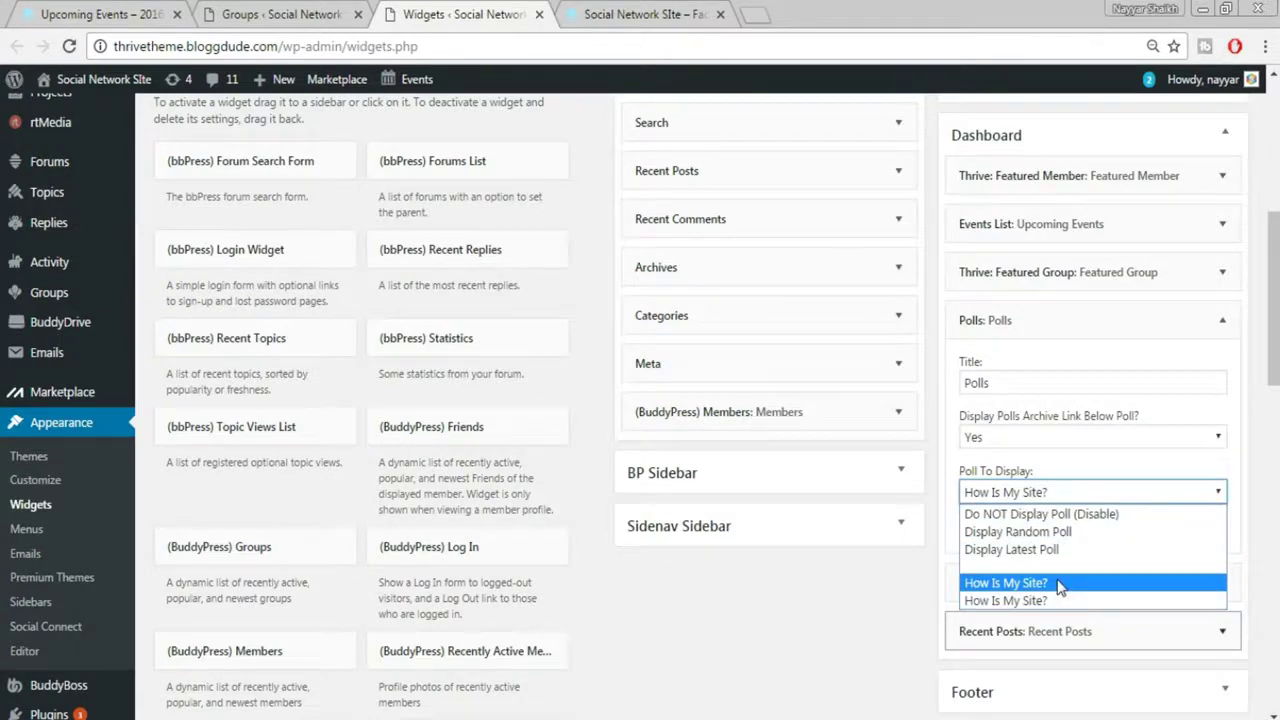
left_click(1090, 492)
left_click(1090, 492)
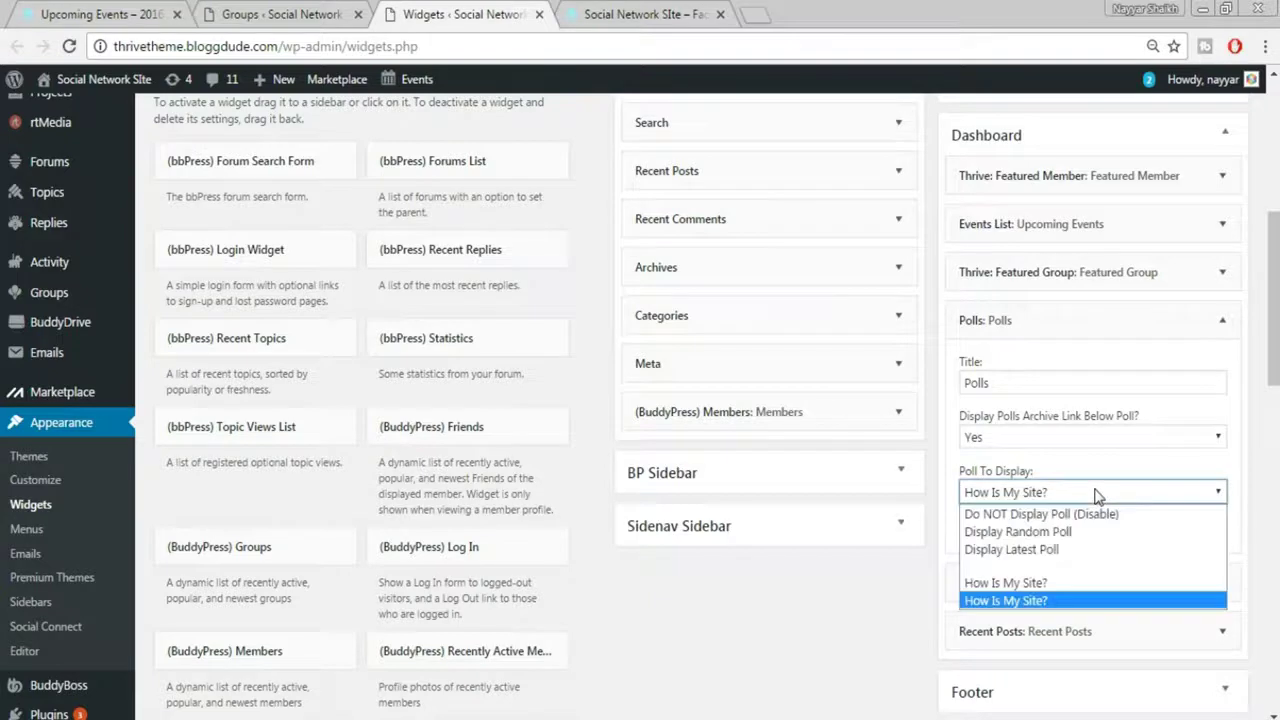
left_click(1028, 588)
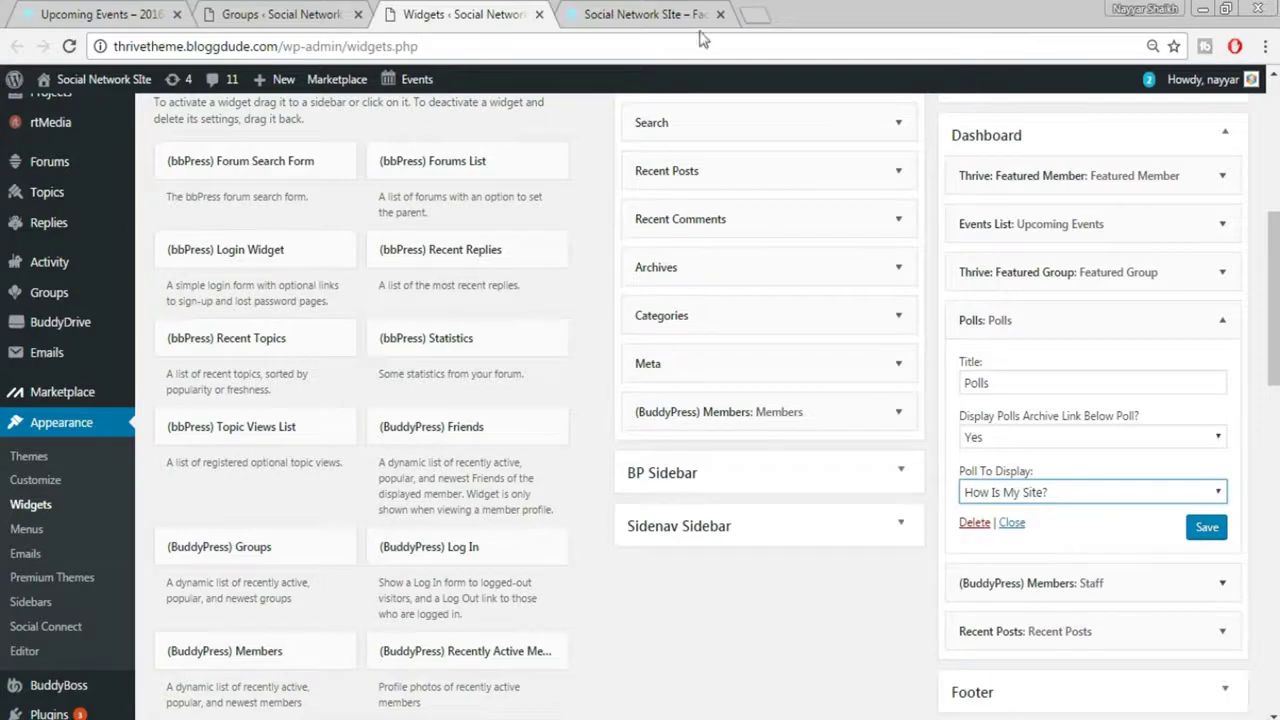
left_click(698, 16)
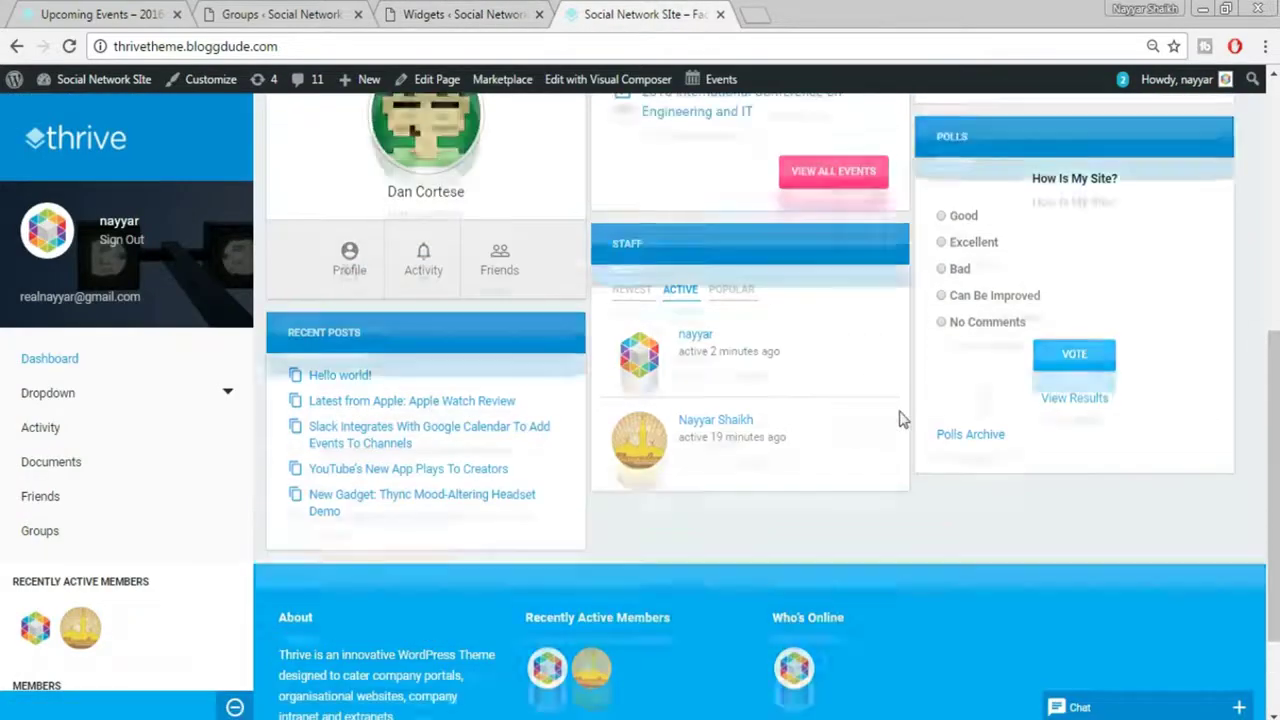
scroll(900, 420, "up", 2)
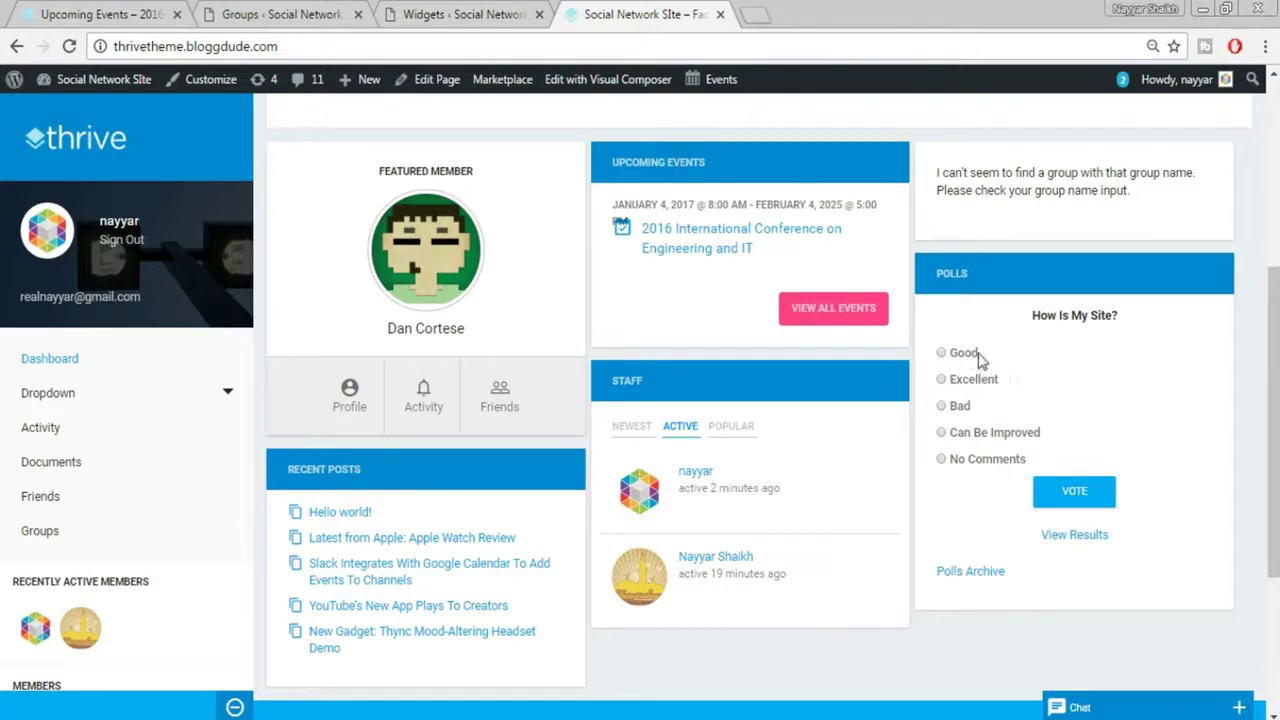
left_click(470, 14)
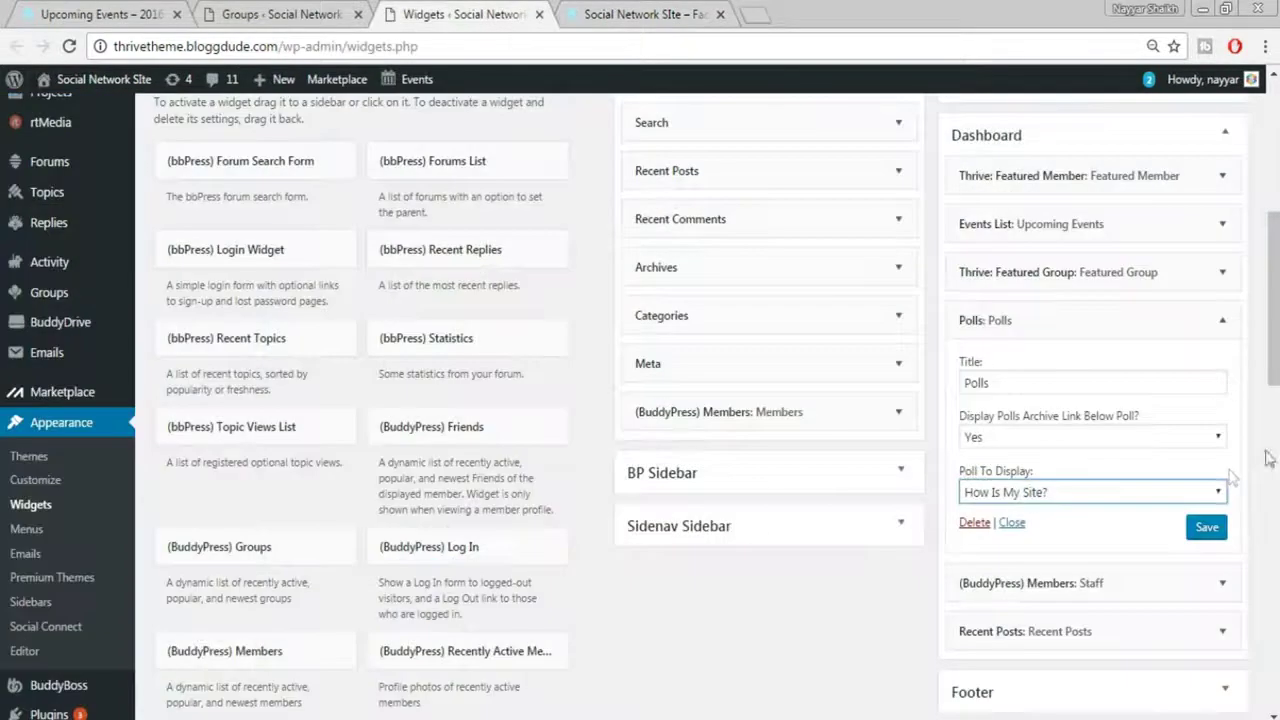
Save and collapse the Polls widget, then open the Staff members widget
left_click(1210, 530)
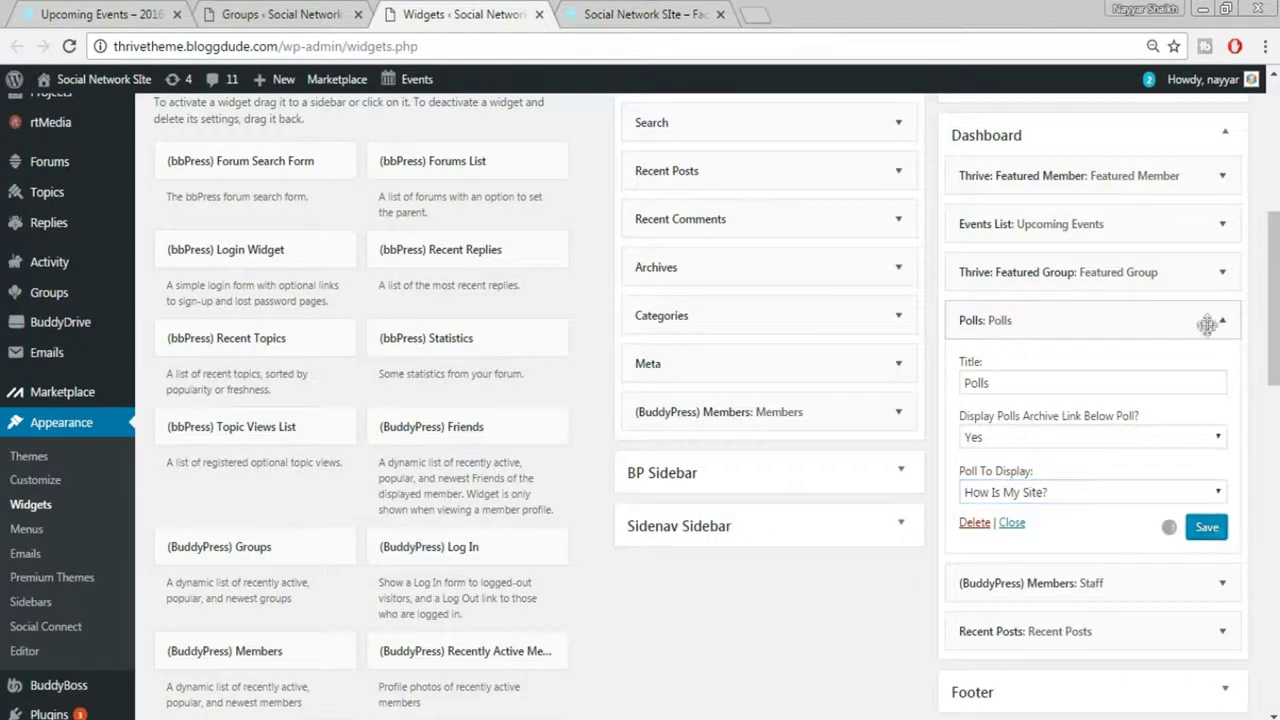
left_click(1218, 322)
left_click(1218, 369)
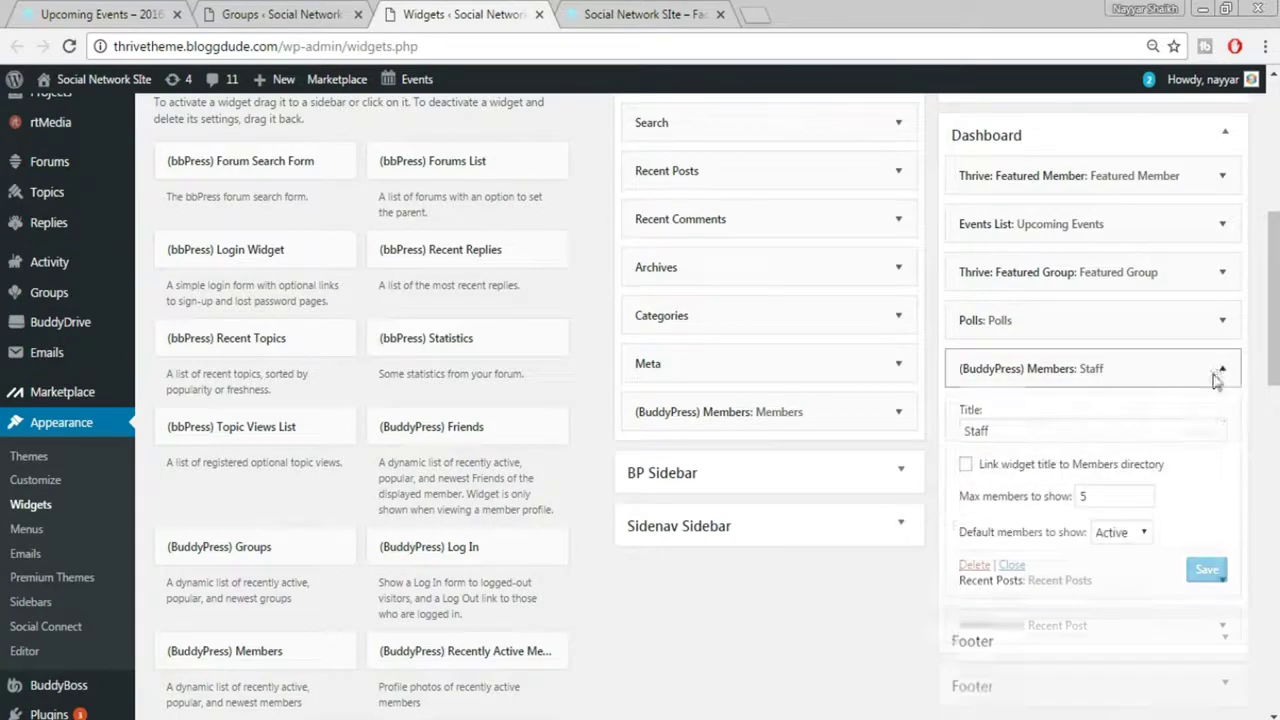
left_click(655, 14)
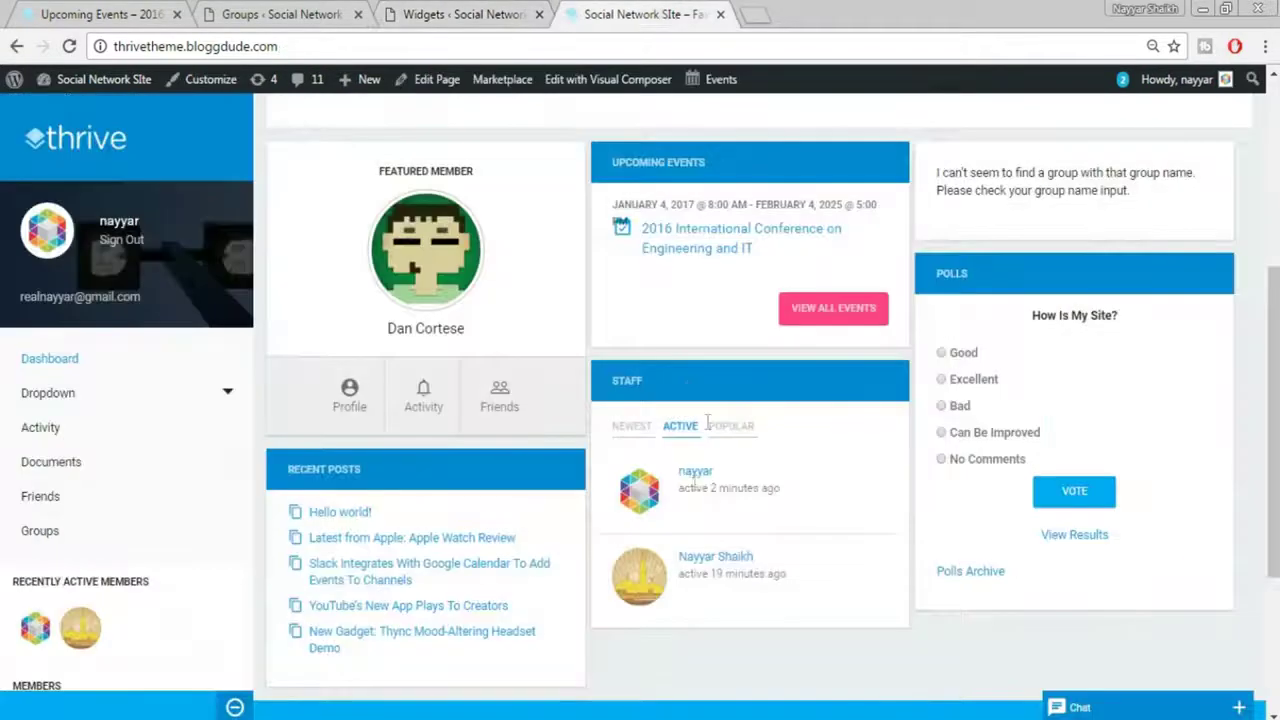
key("ctrl+shift+Tab")
Retitle the Staff members widget to 'Members', save it, and expand Recent Posts
left_click(1000, 429)
double_click(1000, 429)
left_click(632, 14)
left_click(520, 13)
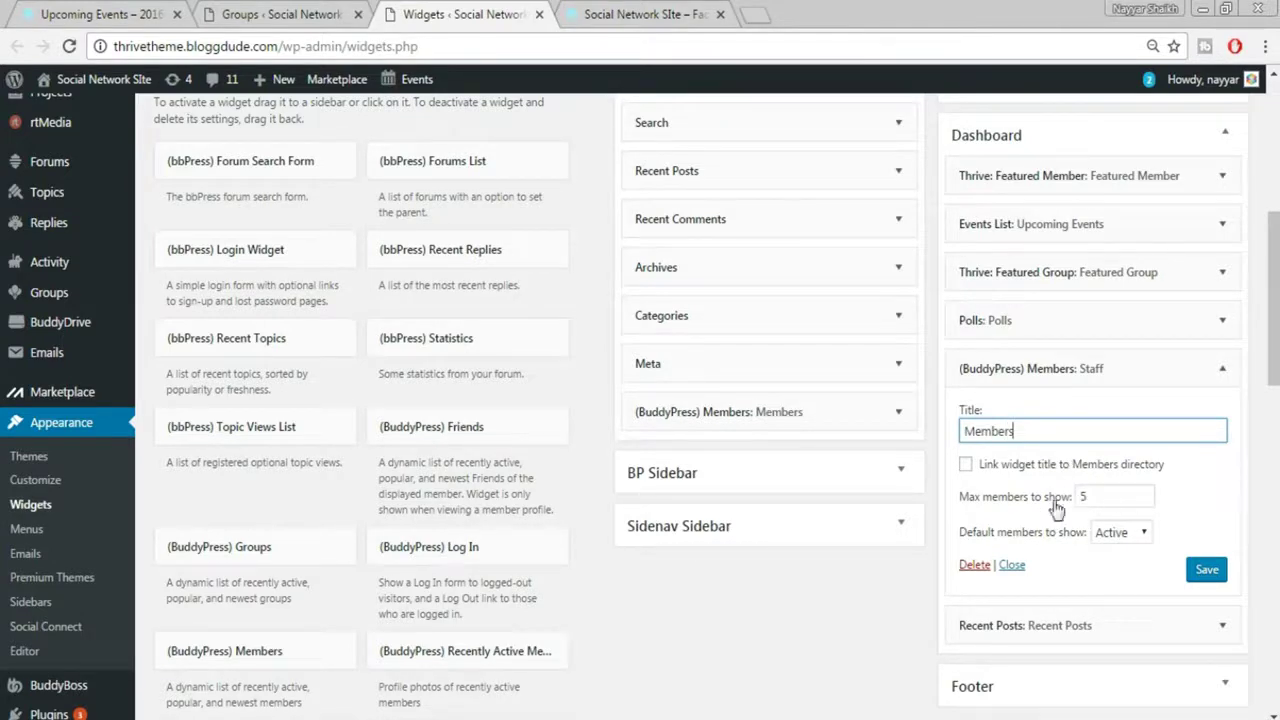
scroll(1160, 512, "down", 2)
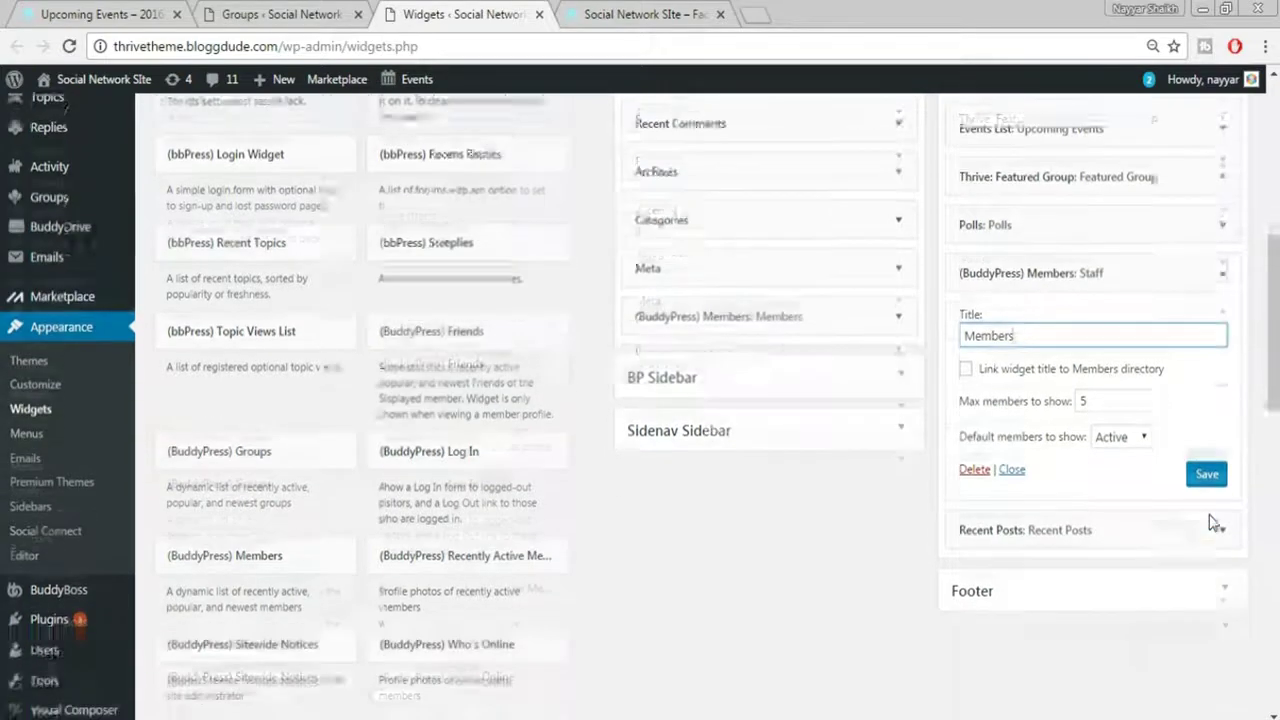
left_click(1207, 372)
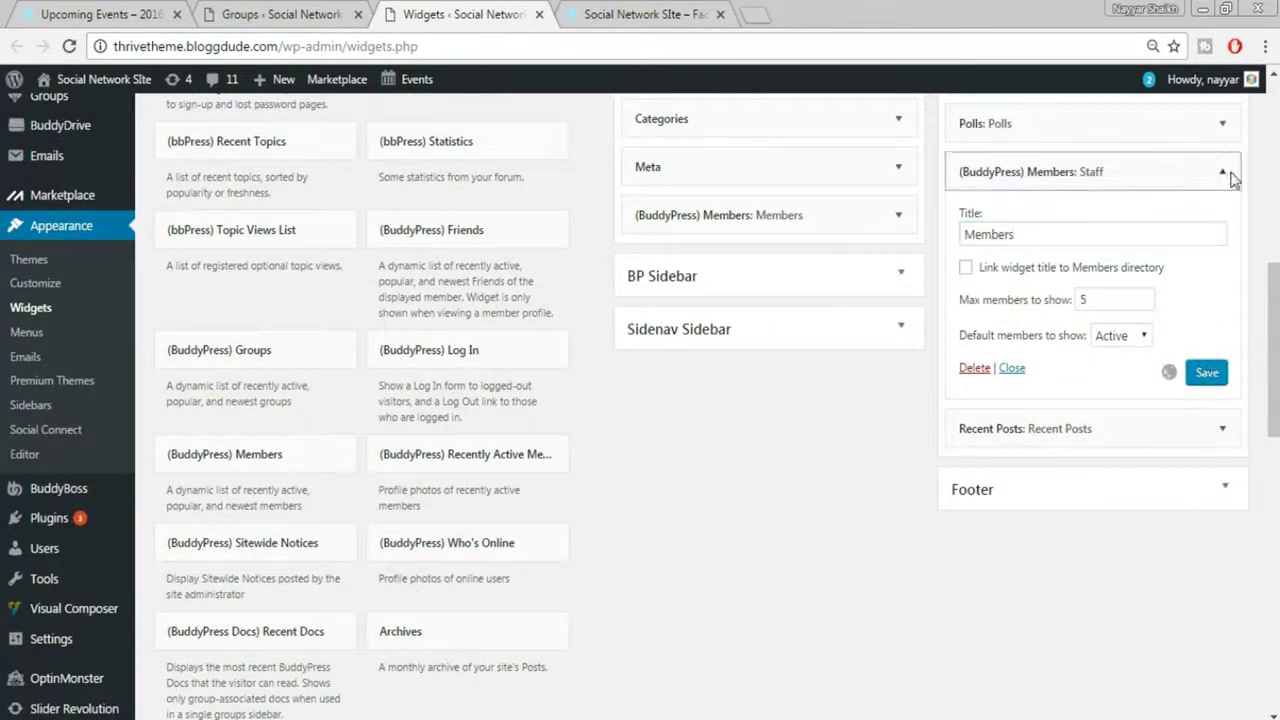
left_click(1200, 171)
left_click(1108, 220)
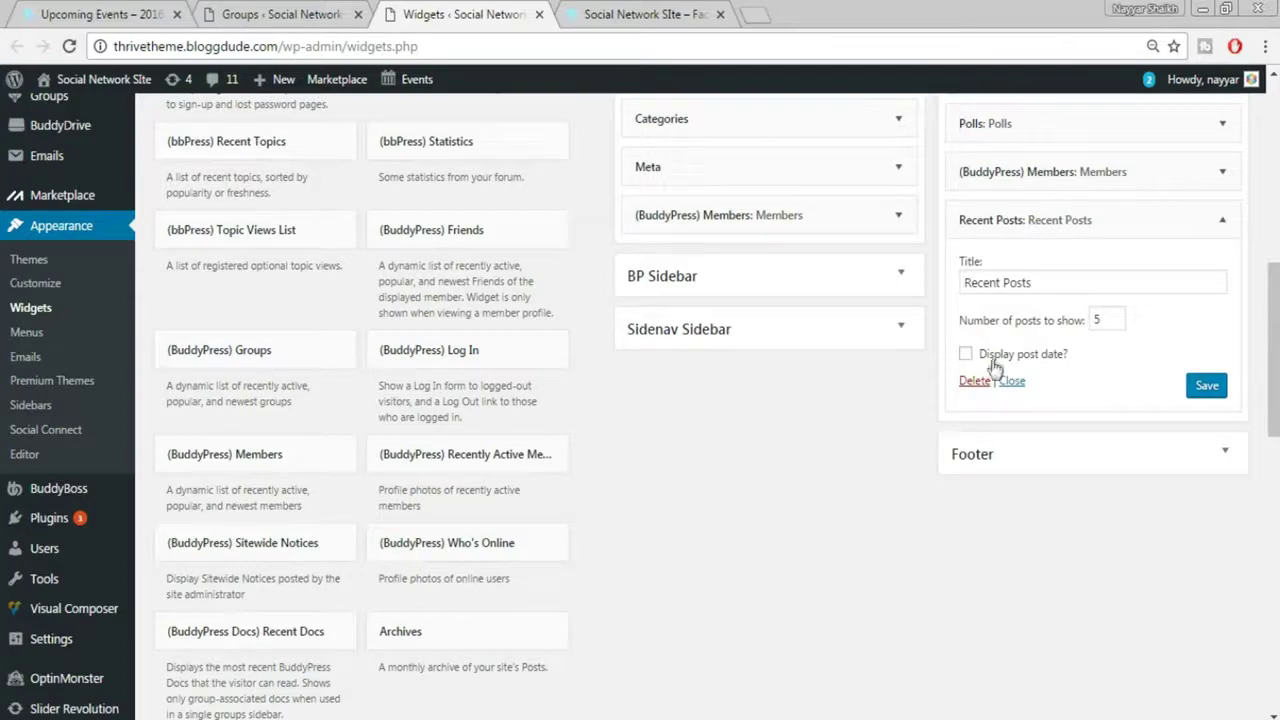
Check the live site, then delete the Recent Posts widget from the Dashboard sidebar
left_click(650, 14)
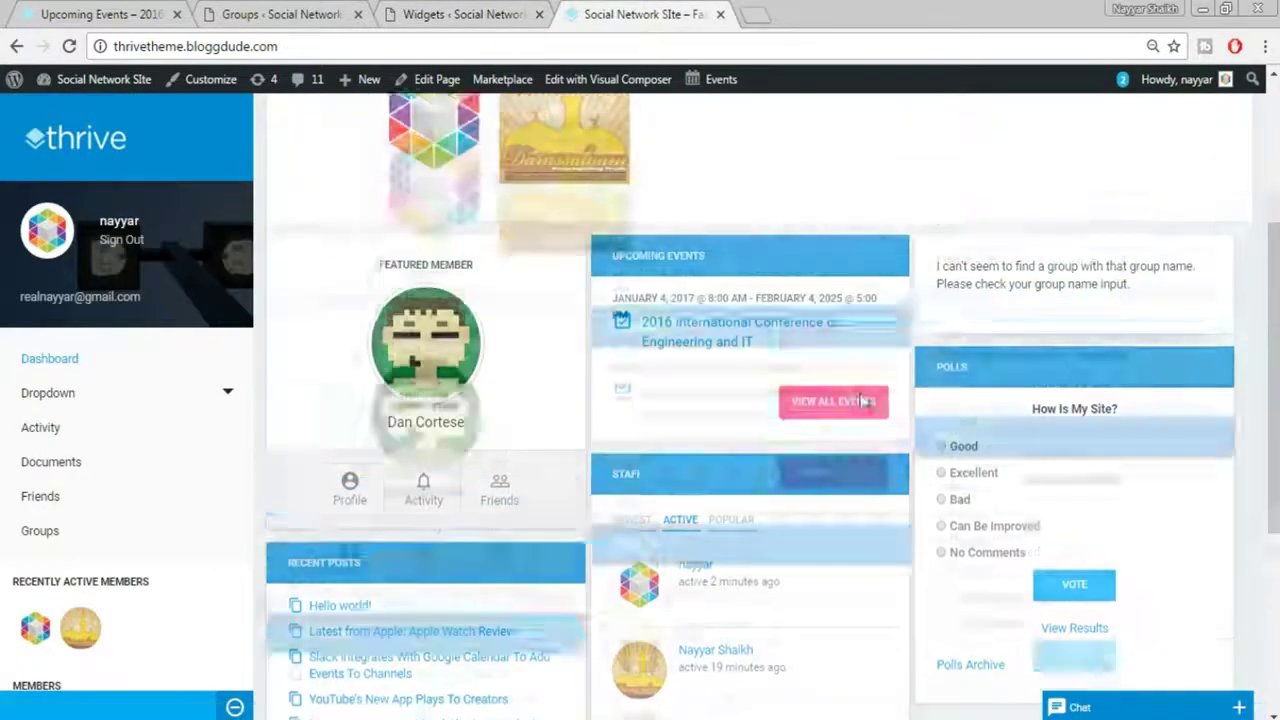
scroll(717, 363, "down", 1)
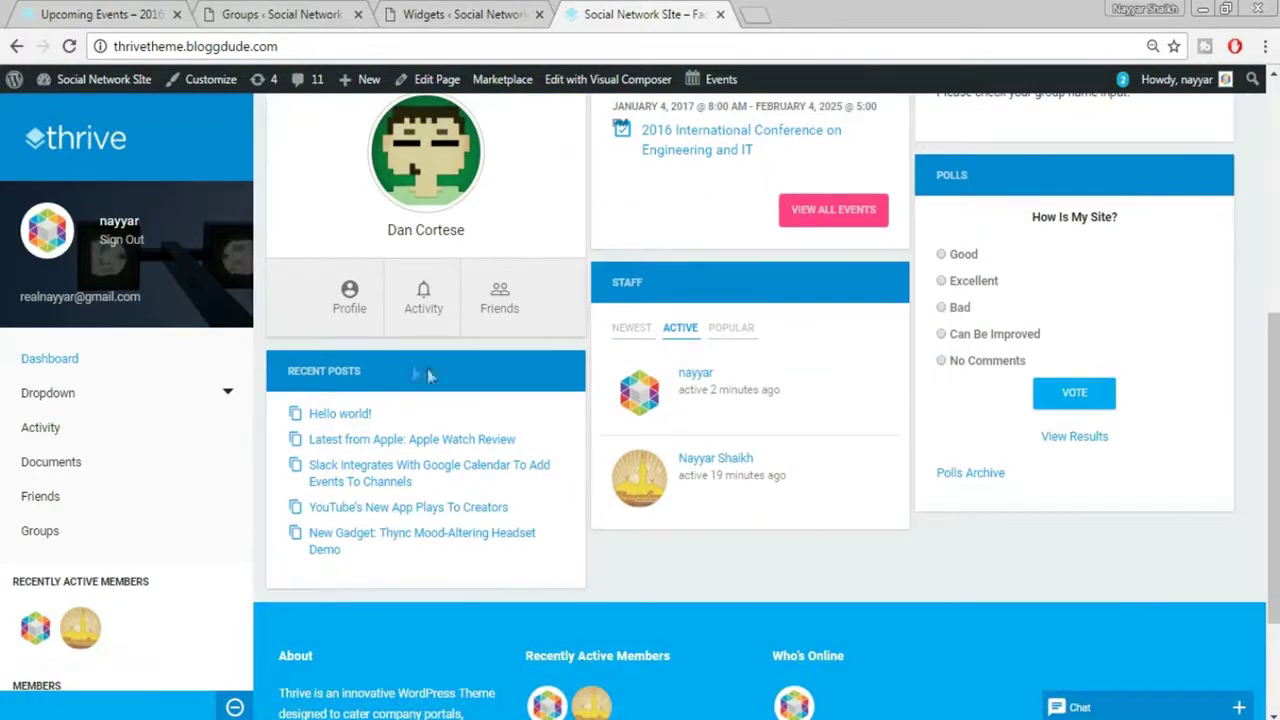
key("ctrl+shift+Tab")
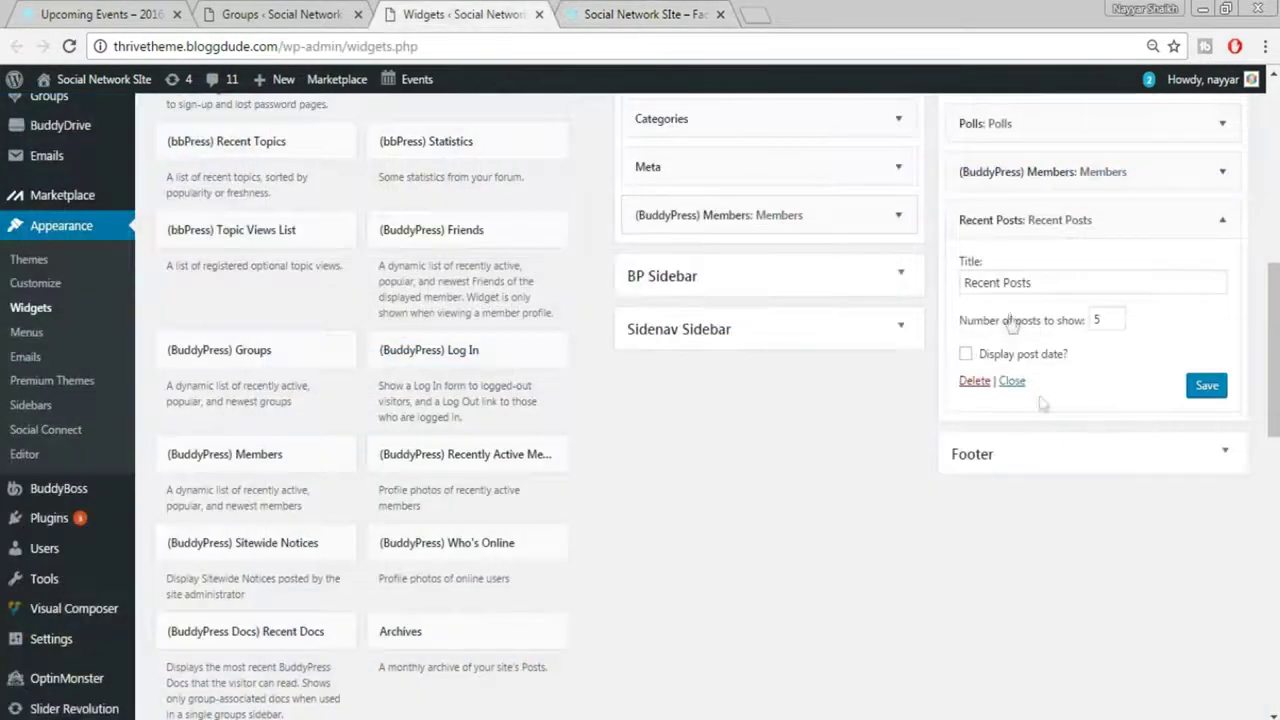
left_click(974, 381)
scroll(1180, 397, "up", 4)
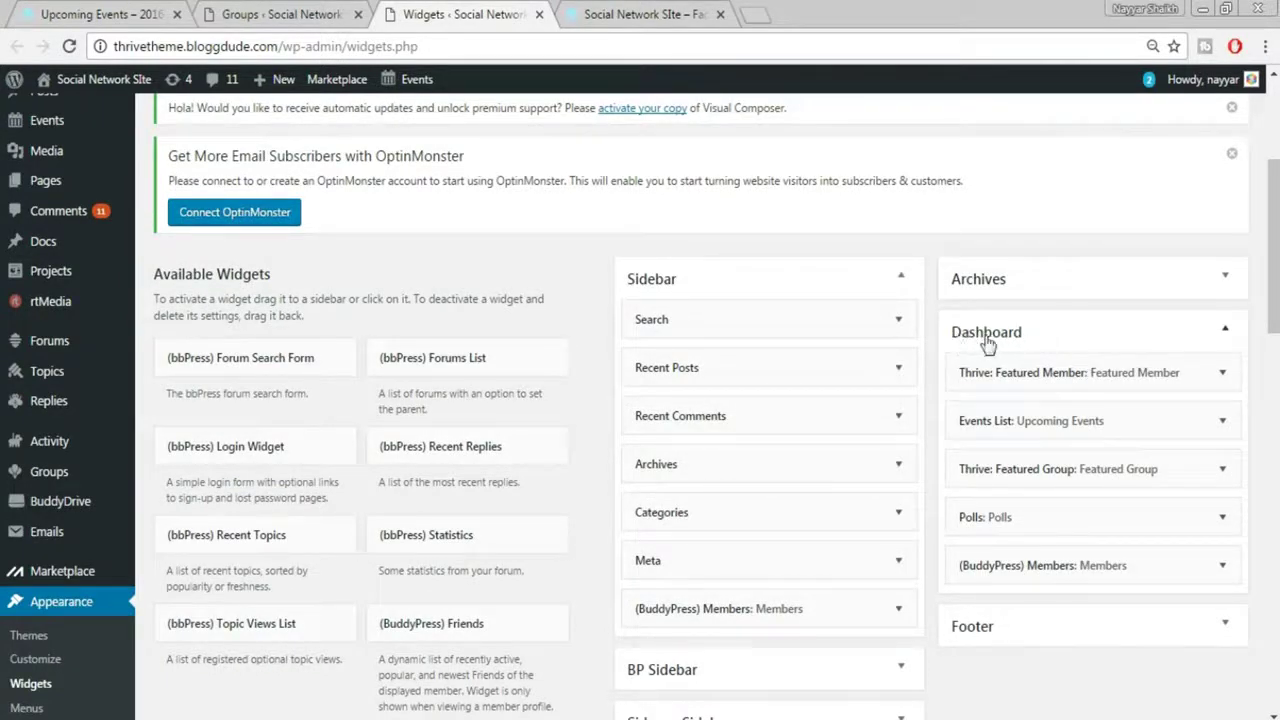
Confirm on the front page that Recent Posts no longer appears in the sidebar
left_click(700, 15)
scroll(724, 520, "up", 5)
scroll(724, 470, "down", 5)
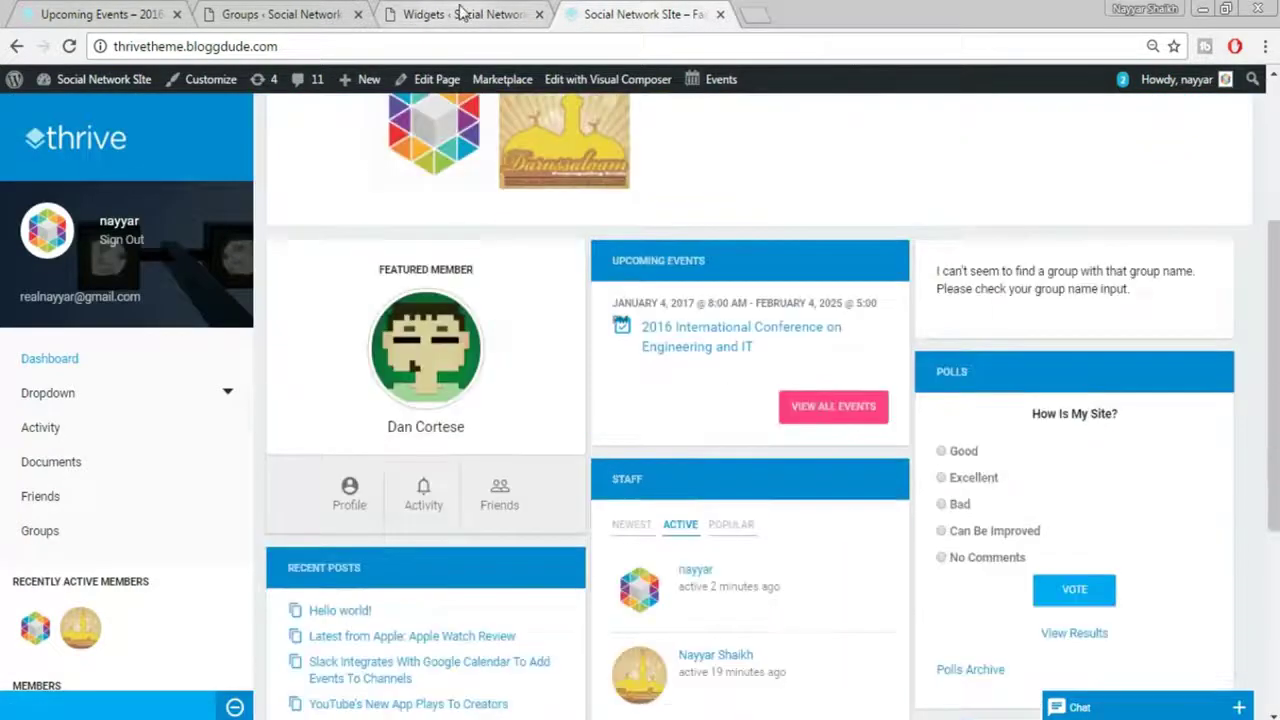
left_click(458, 14)
scroll(1110, 532, "up", 3)
left_click(650, 14)
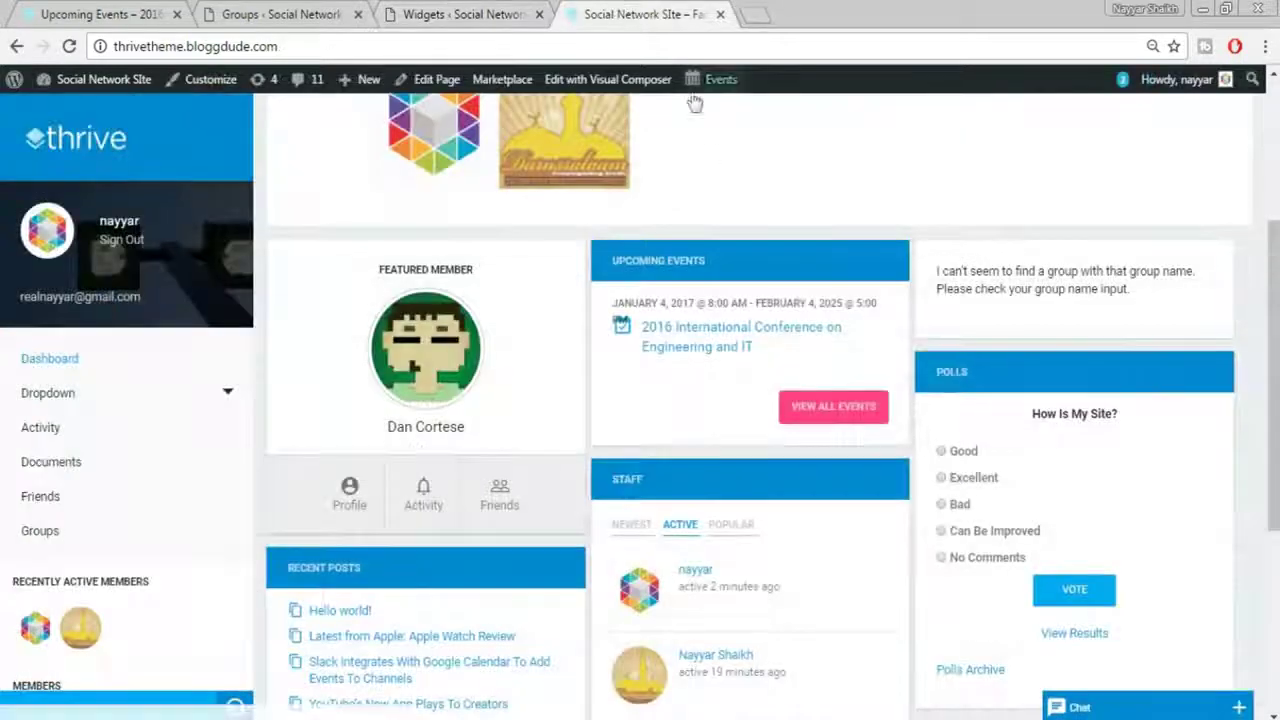
scroll(545, 237, "down", 1)
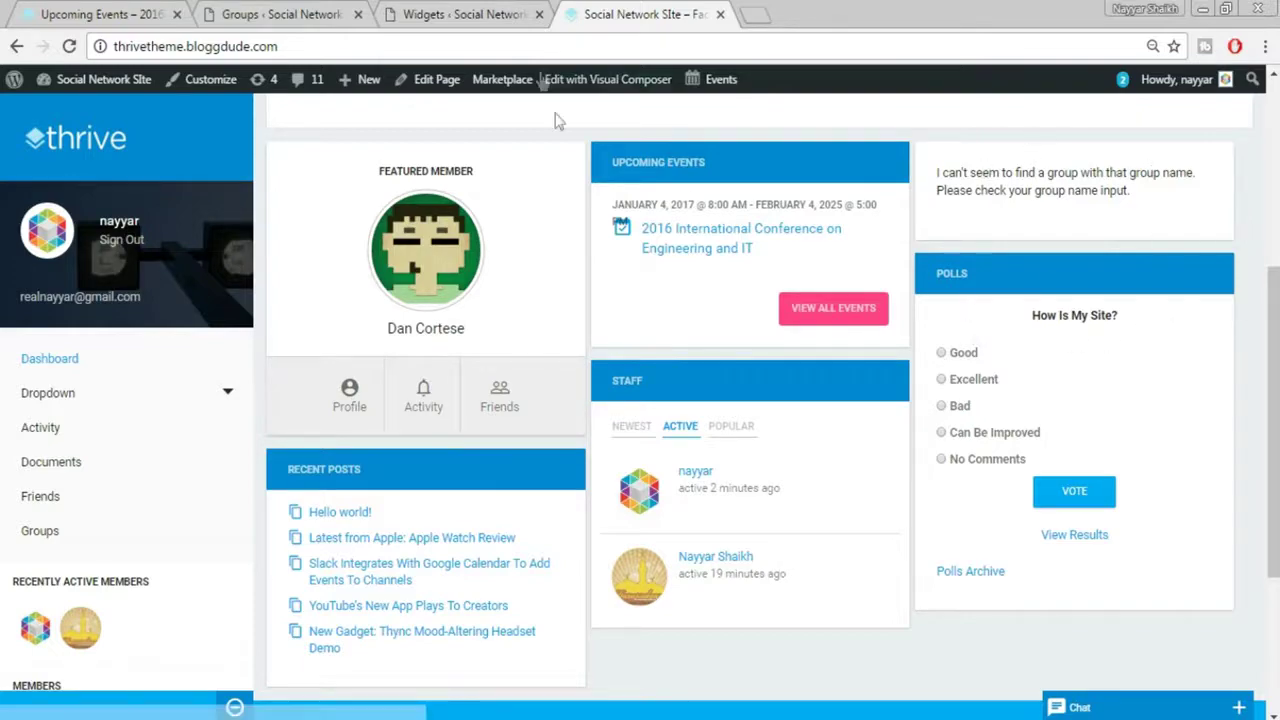
left_click(492, 20)
scroll(1135, 517, "down", 2)
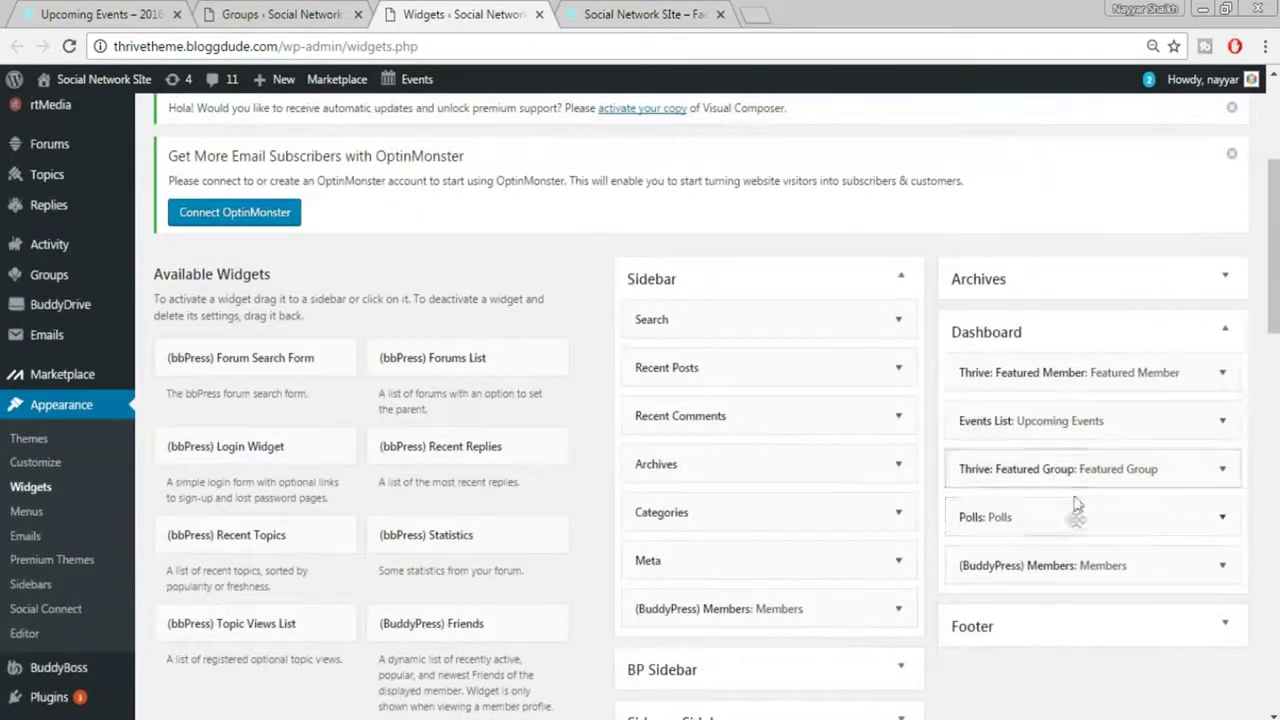
Reload the front page, scroll through the updated widgets, and open the member's profile from the avatar
left_click(640, 14)
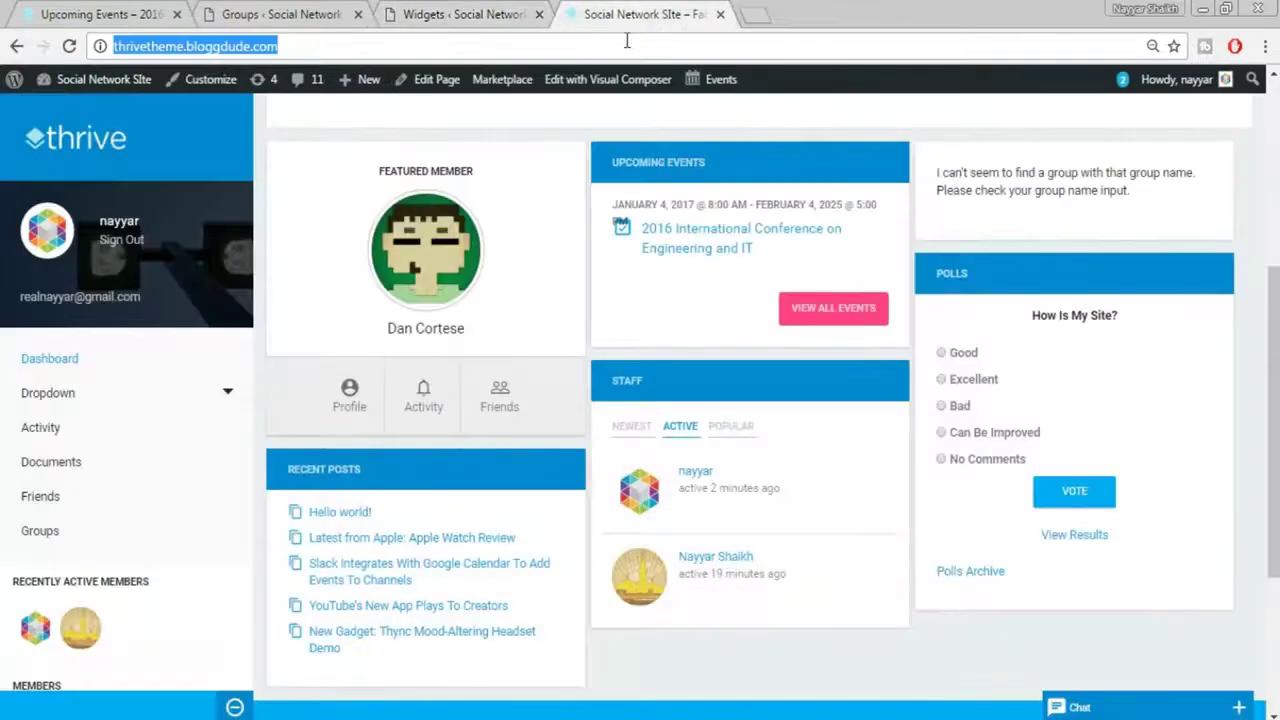
key("Return")
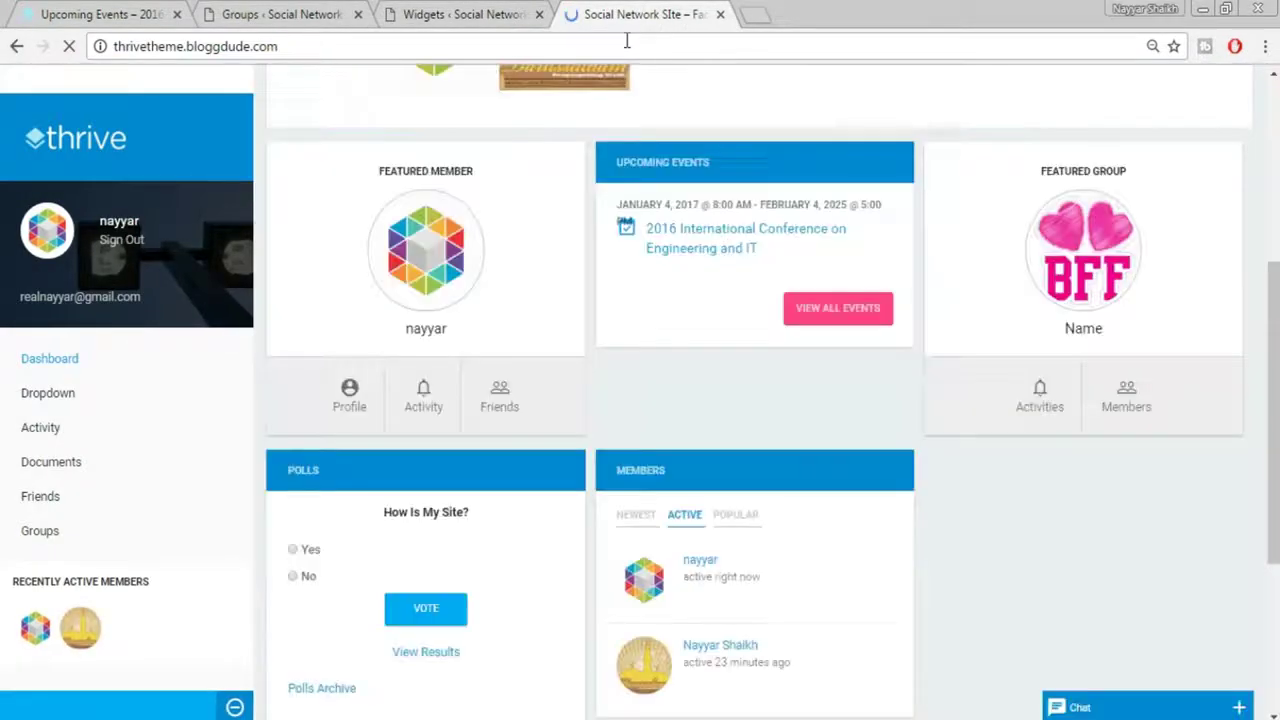
scroll(851, 411, "up", 3)
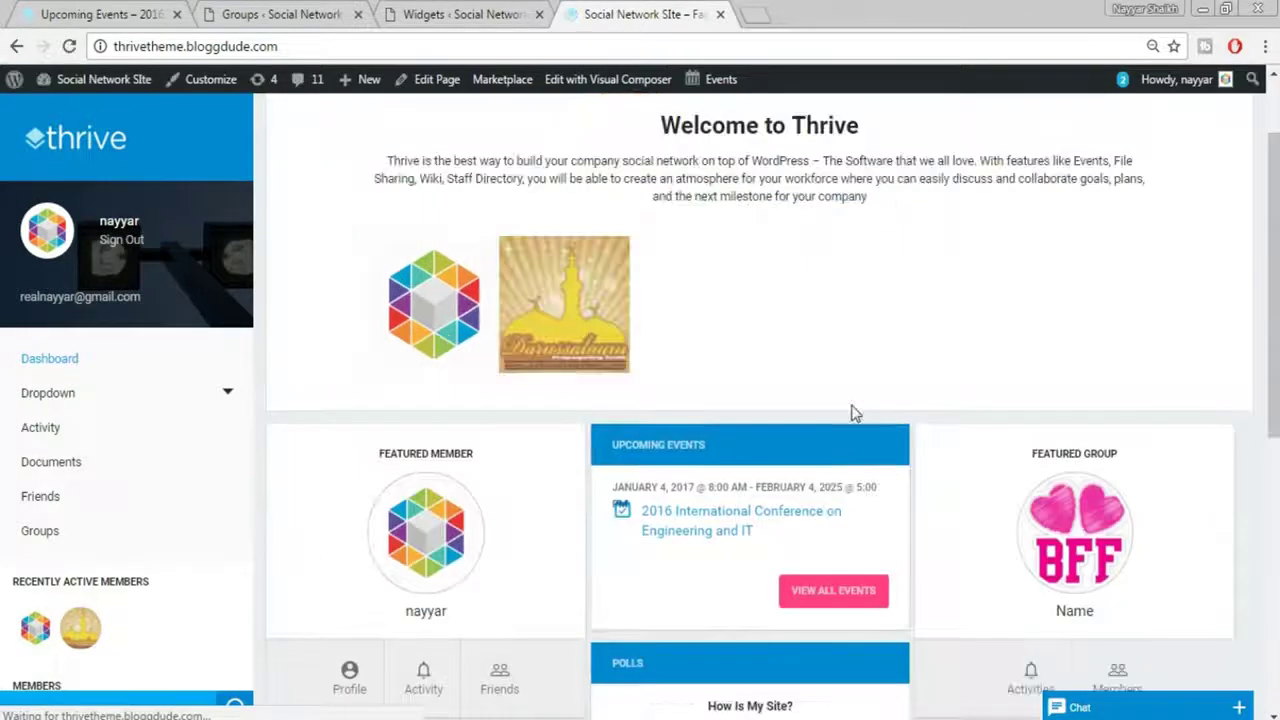
scroll(883, 413, "down", 3)
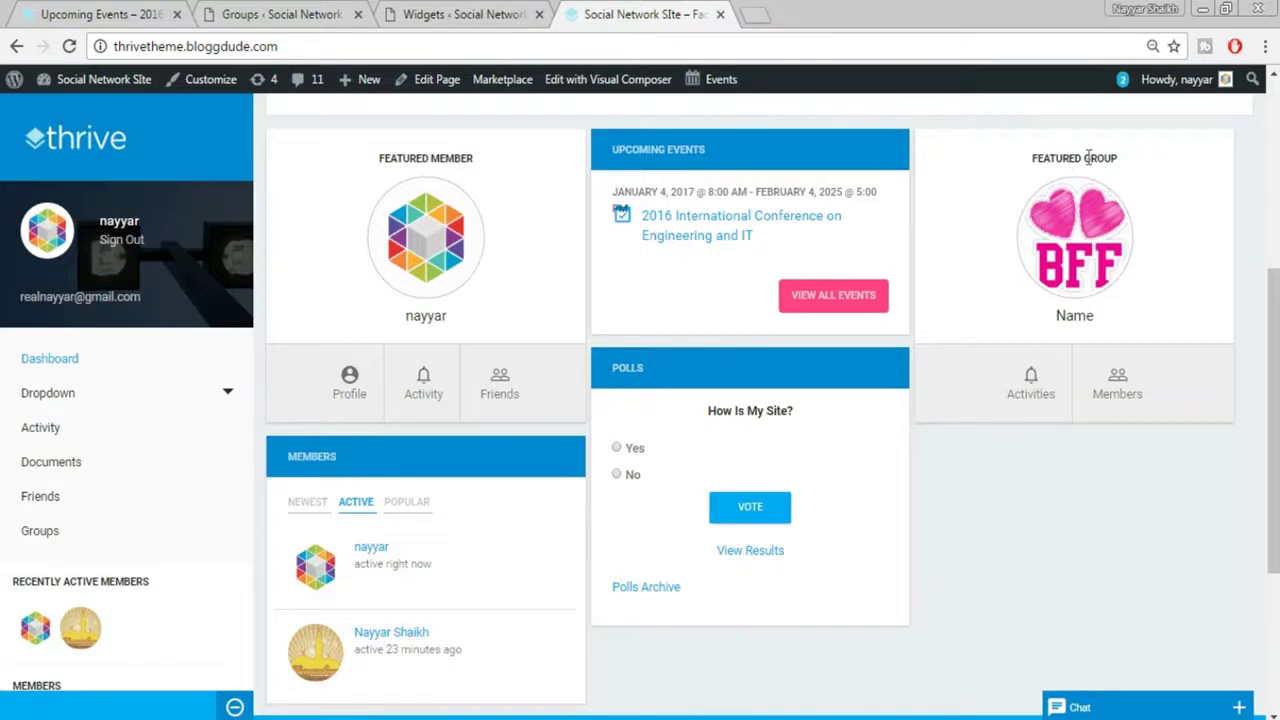
scroll(1154, 291, "down", 1)
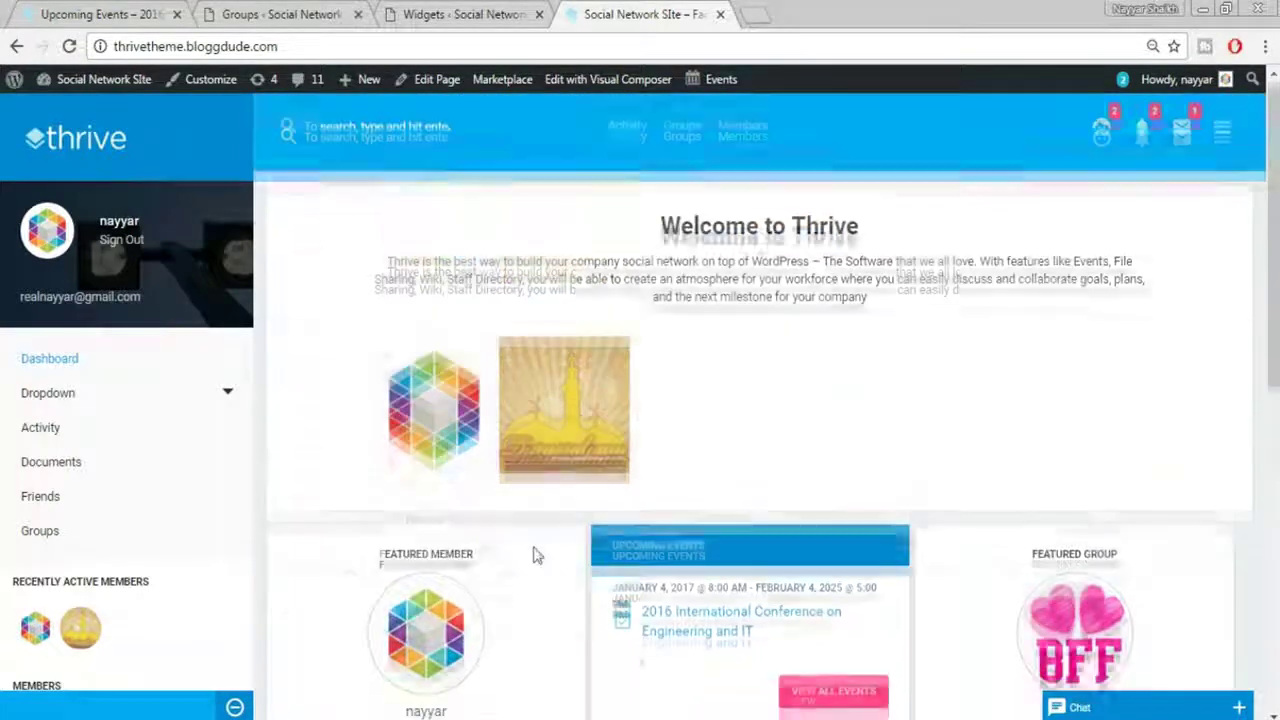
scroll(750, 300, "down", 1)
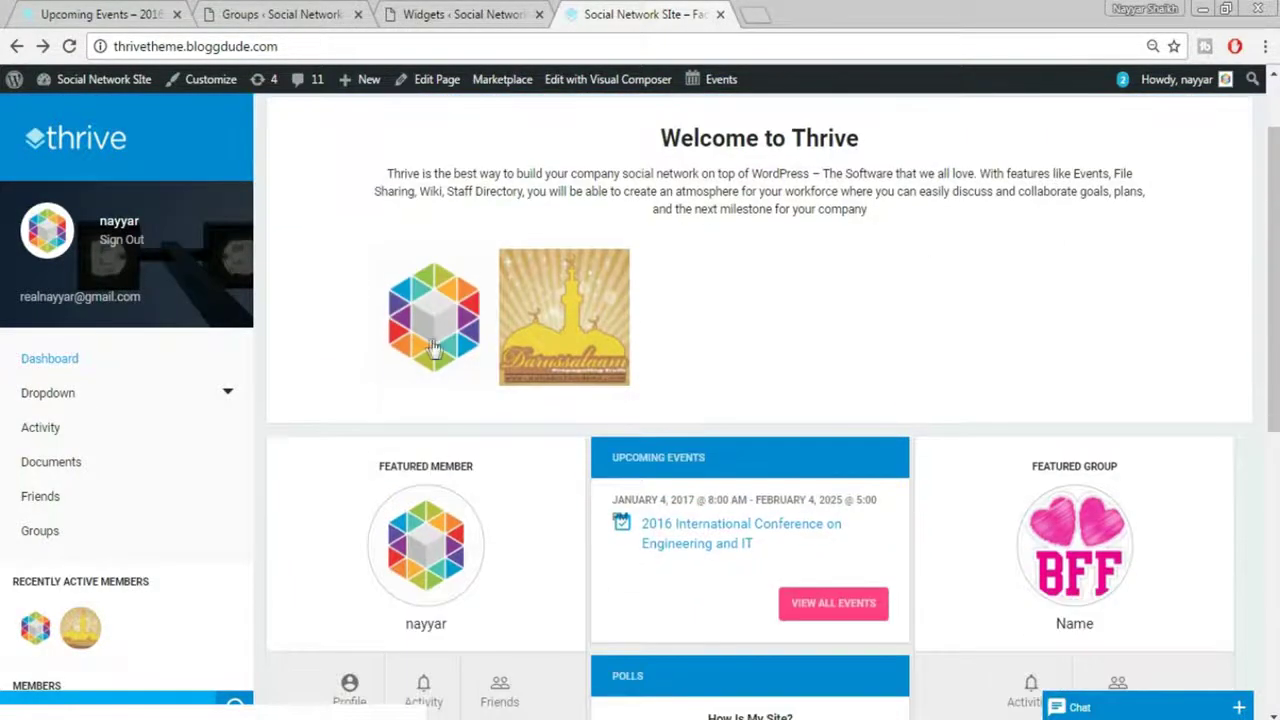
left_click(443, 316)
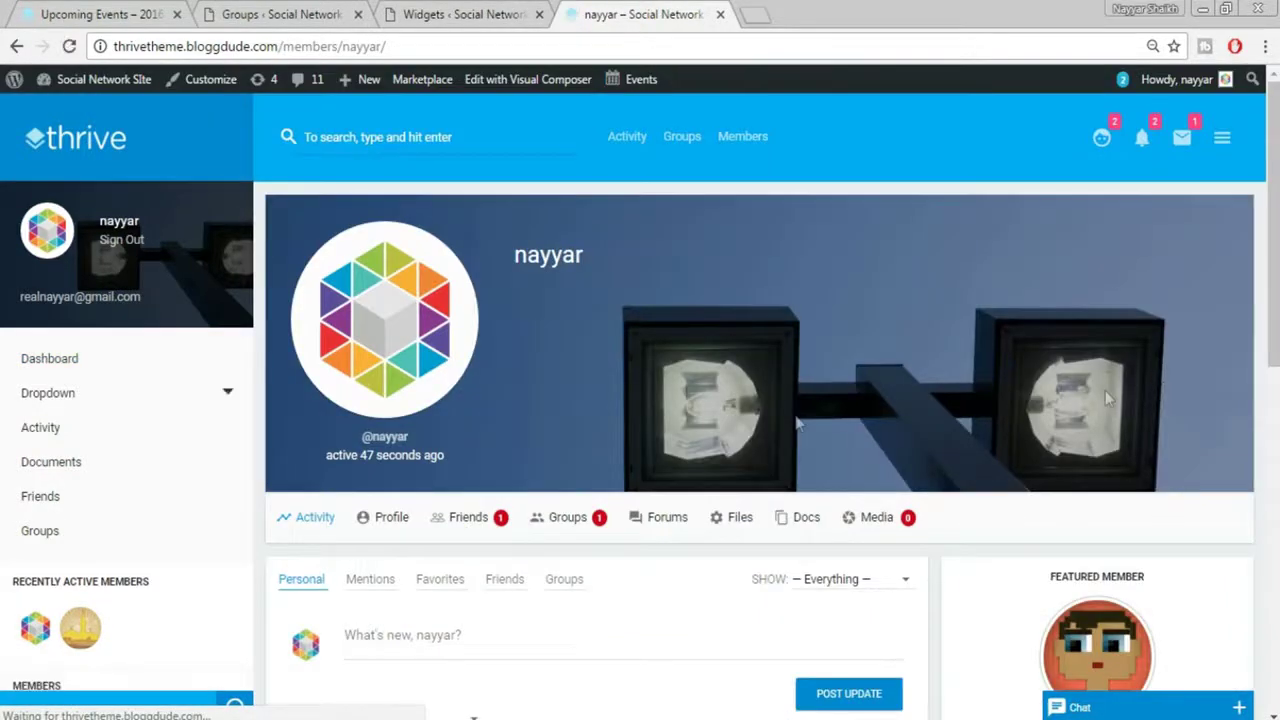
Scroll through the member profile's sidebar and footer widgets, then go back to the Widgets page
scroll(1105, 390, "down", 3)
scroll(1150, 363, "down", 2)
scroll(1155, 407, "down", 3)
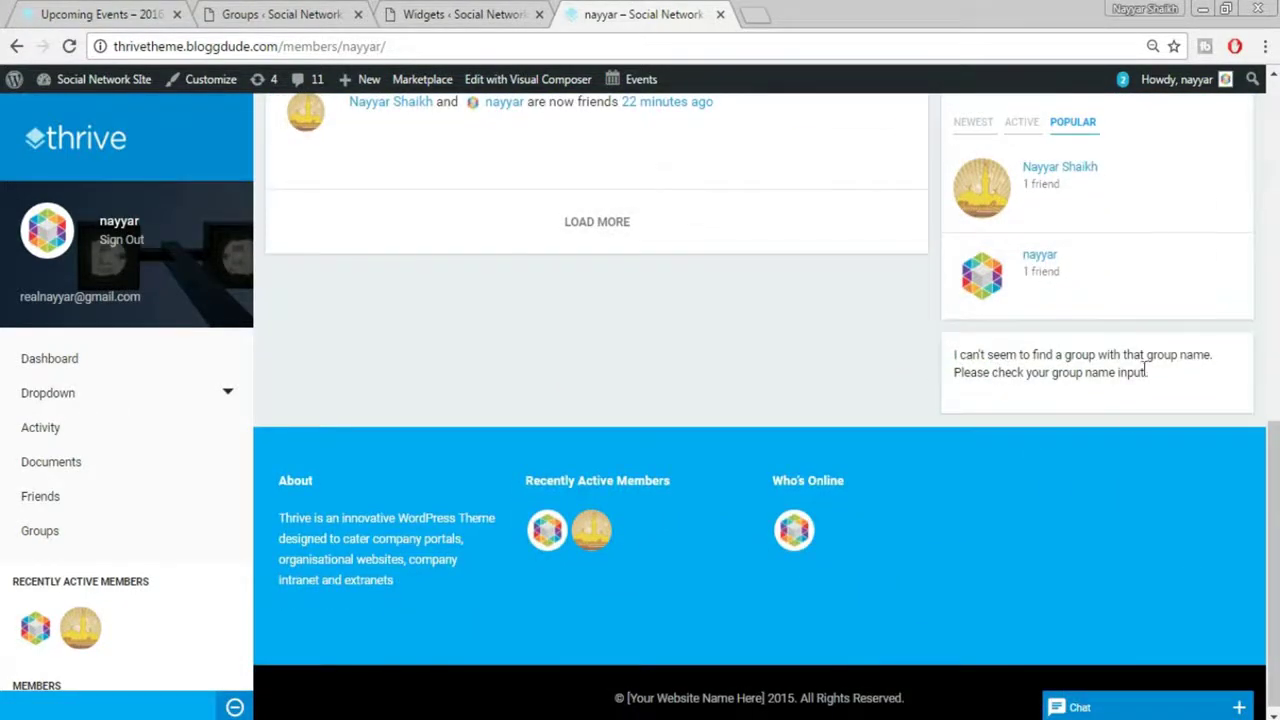
scroll(1185, 491, "up", 5)
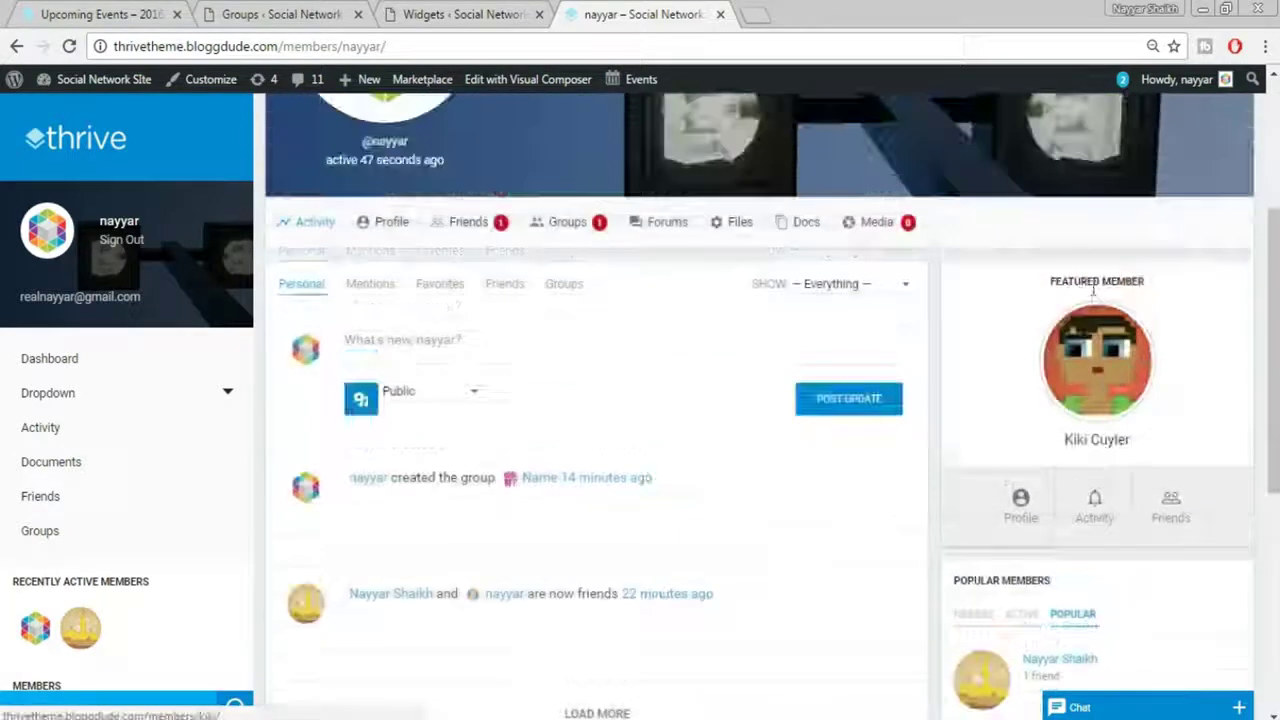
scroll(1110, 510, "down", 4)
left_click(443, 12)
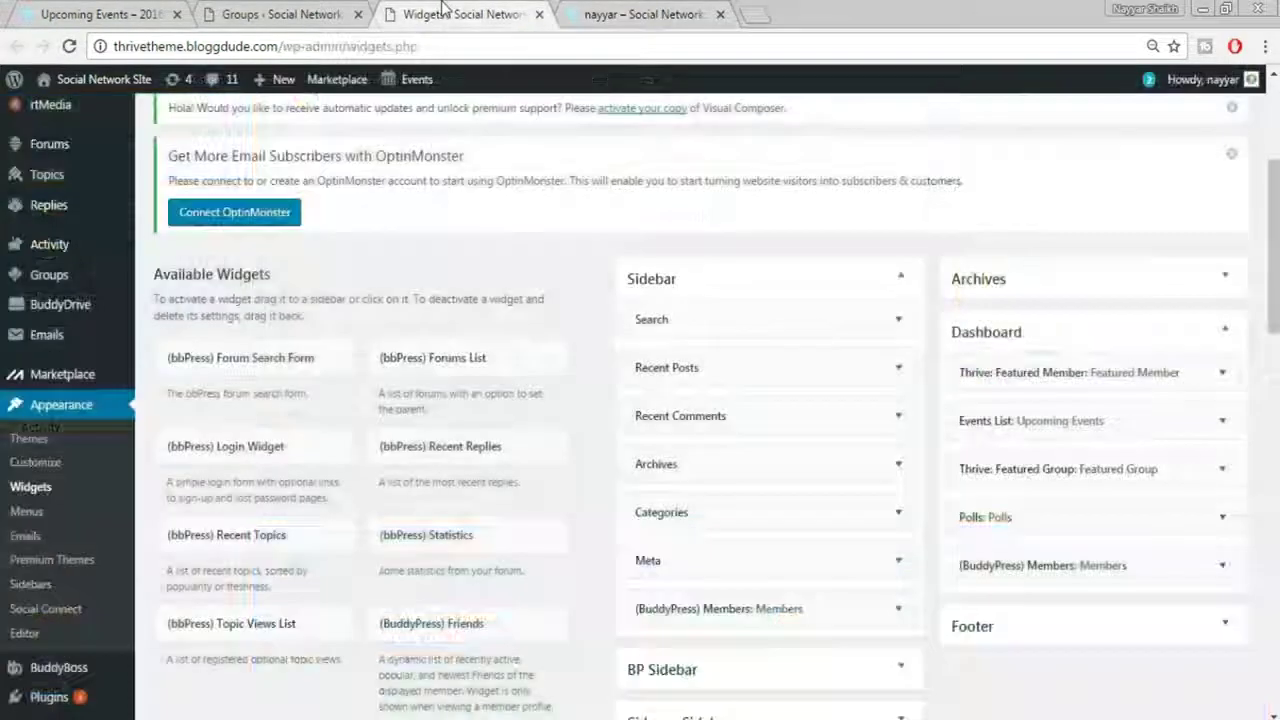
In the BP Sidebar, enter a different username in the Featured Member widget and save it
scroll(898, 300, "down", 2)
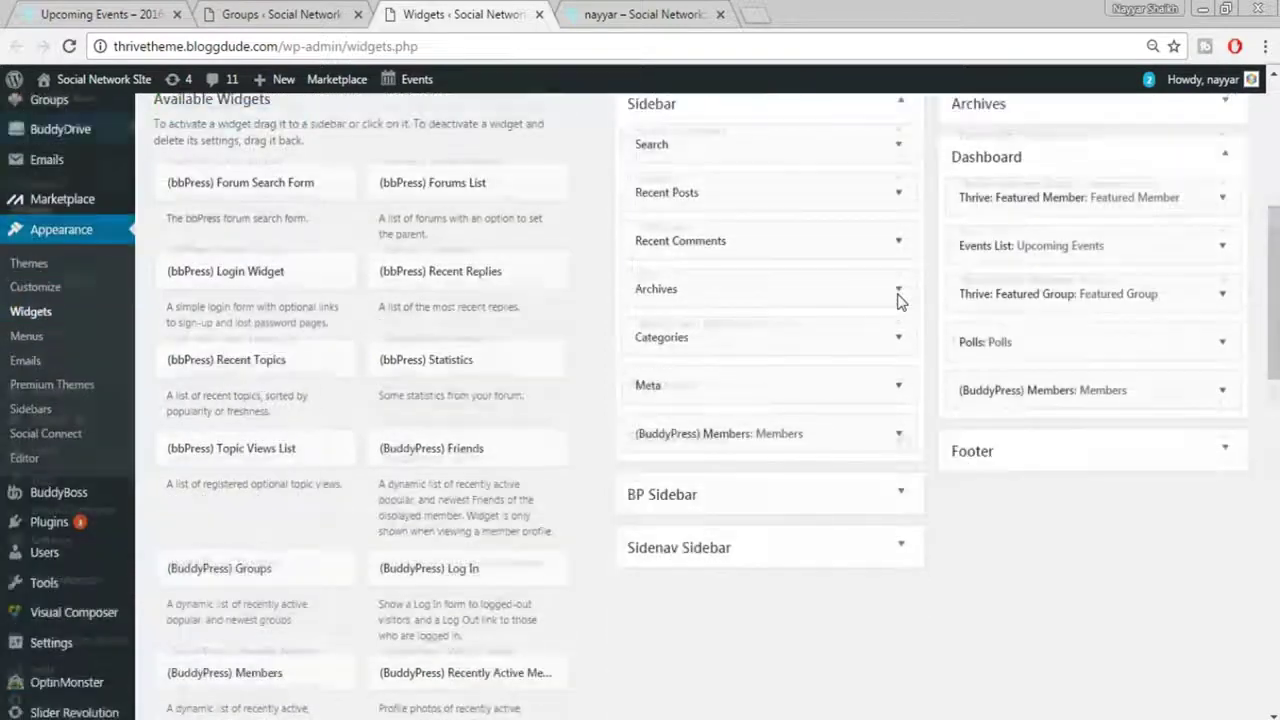
scroll(898, 300, "down", 1)
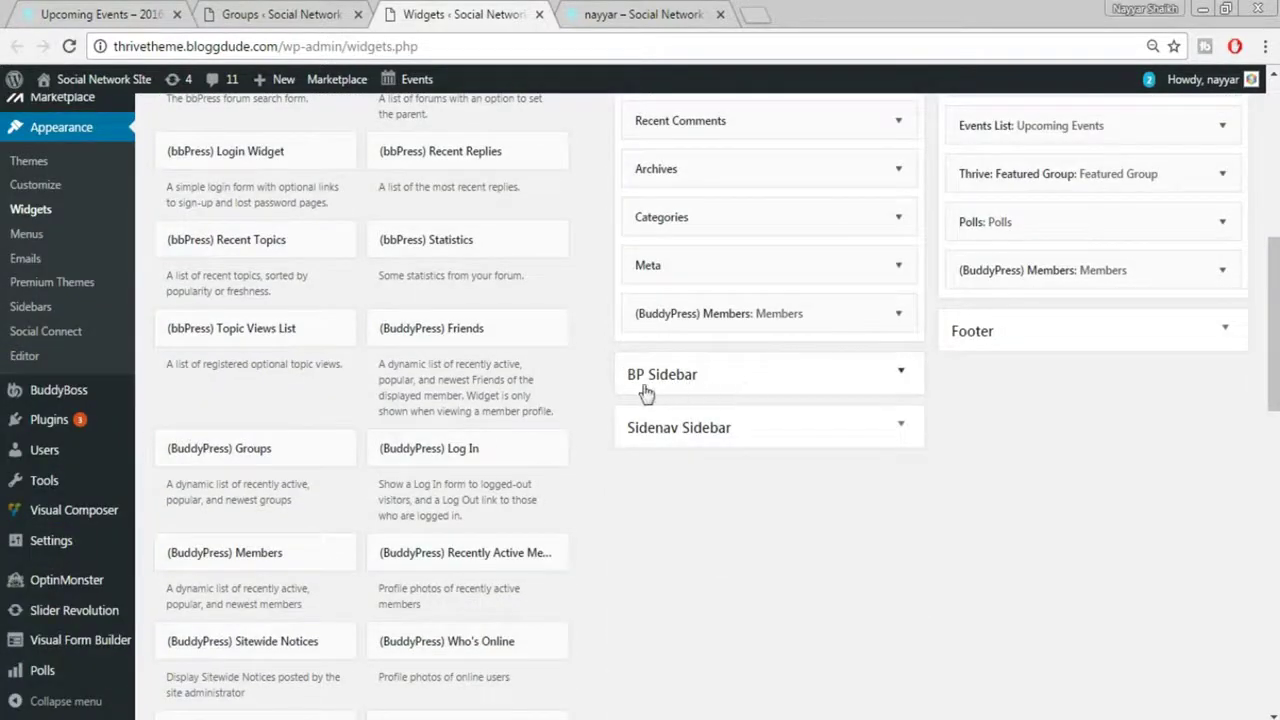
left_click(900, 376)
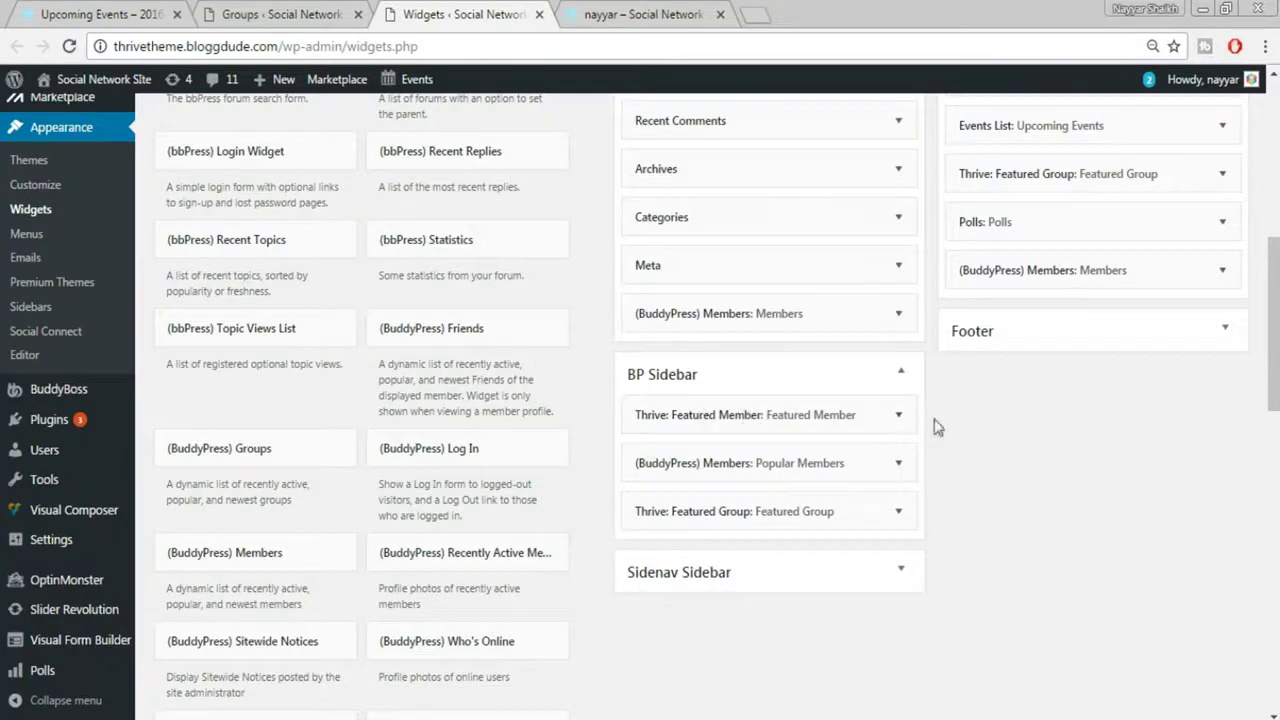
left_click(899, 415)
double_click(694, 550)
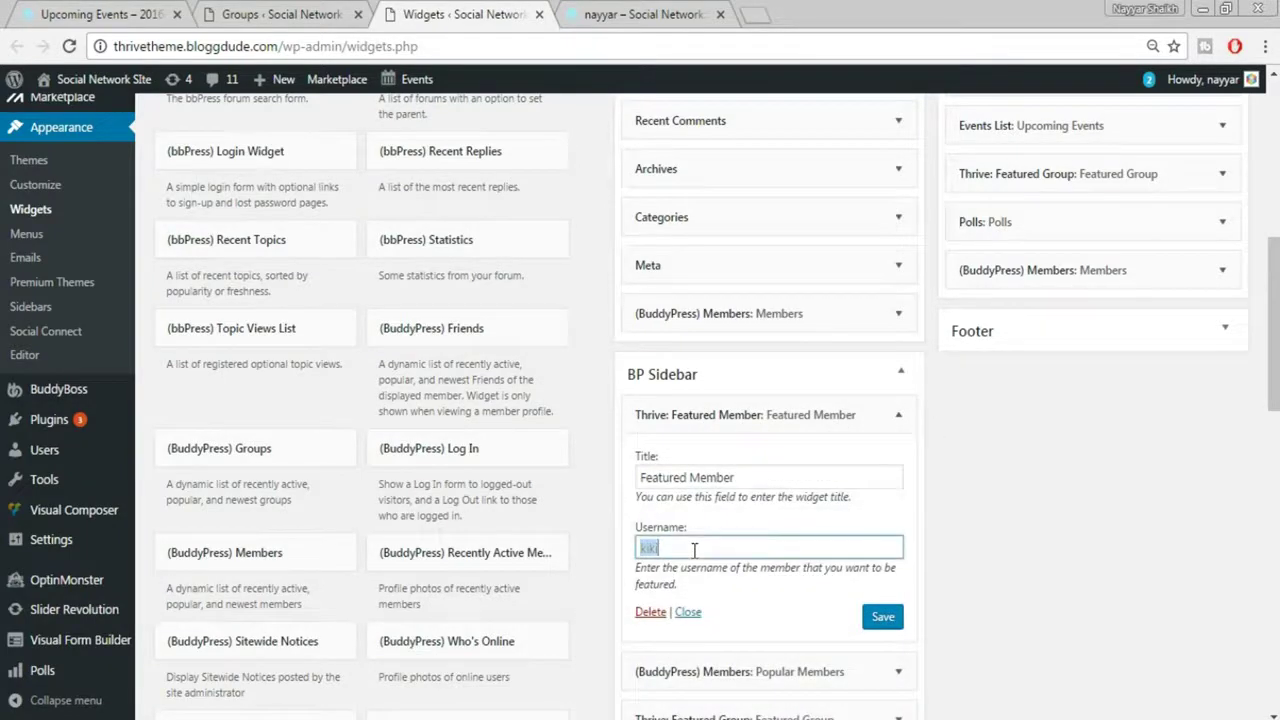
left_click(566, 12)
scroll(786, 120, "up", 10)
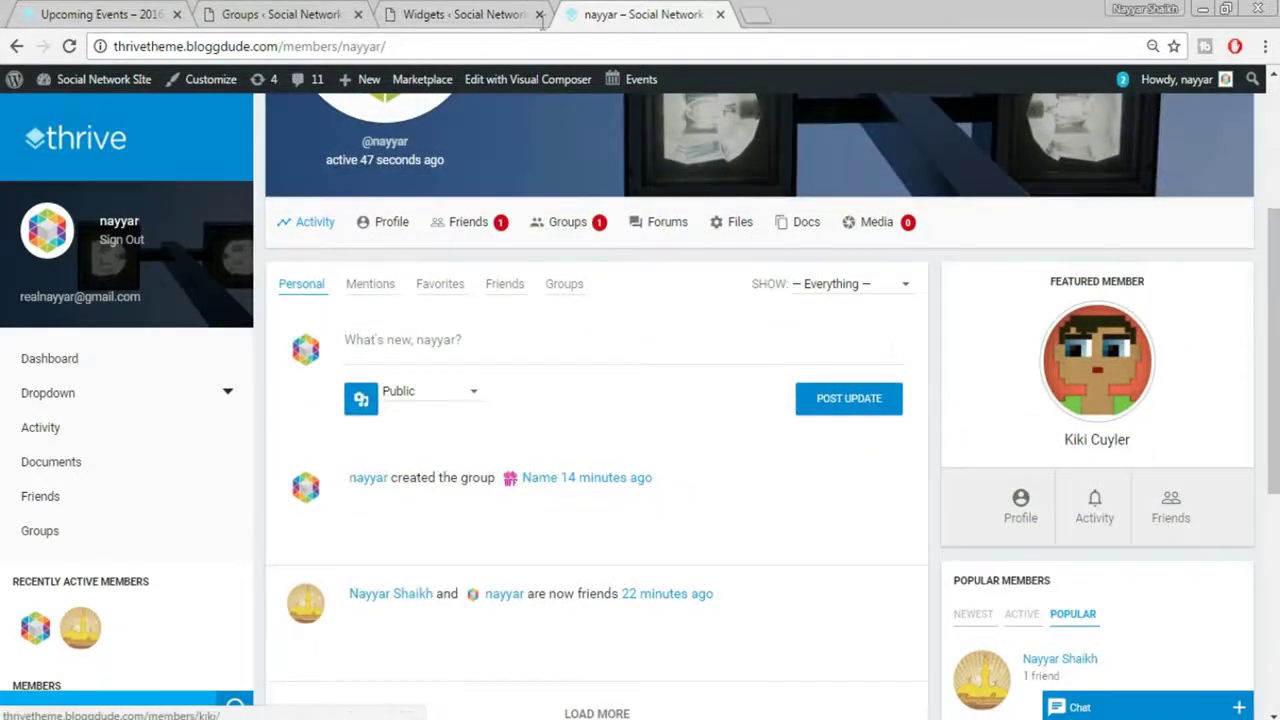
left_click(455, 12)
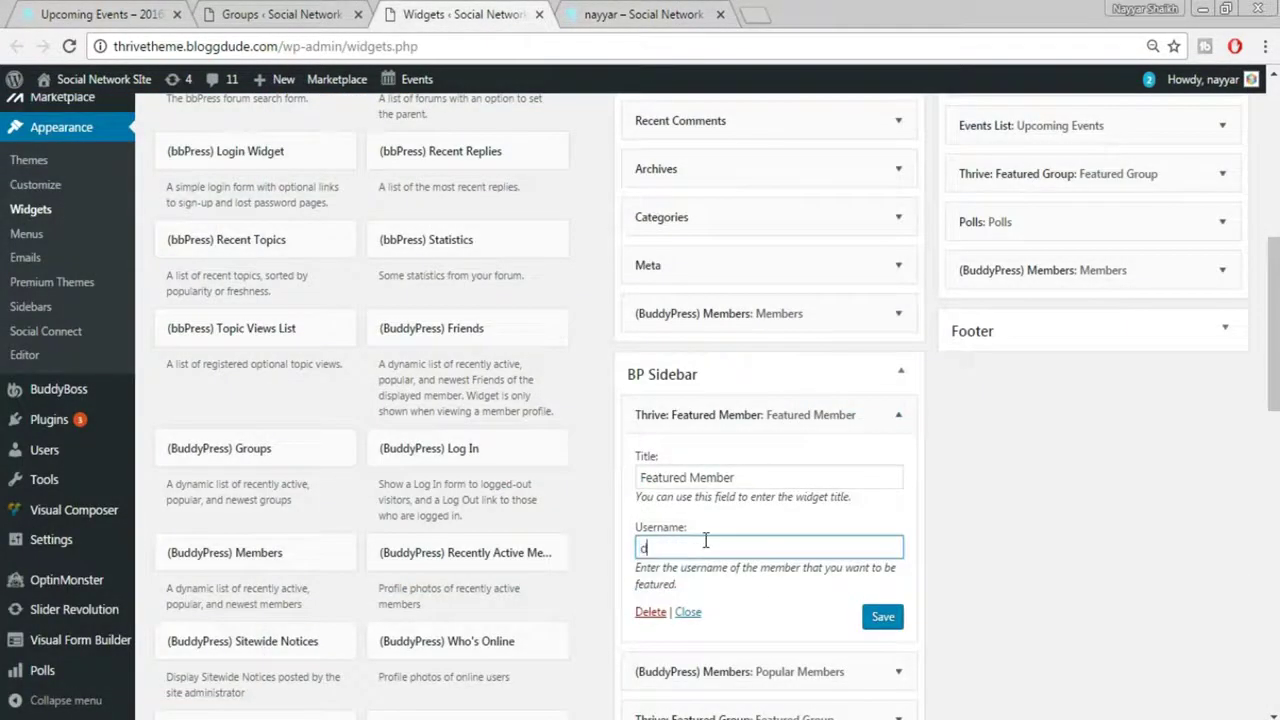
left_click(884, 618)
left_click_drag(692, 546, 637, 541)
Open the Popular Members widget and compare it with the profile page's sidebar
left_click(897, 414)
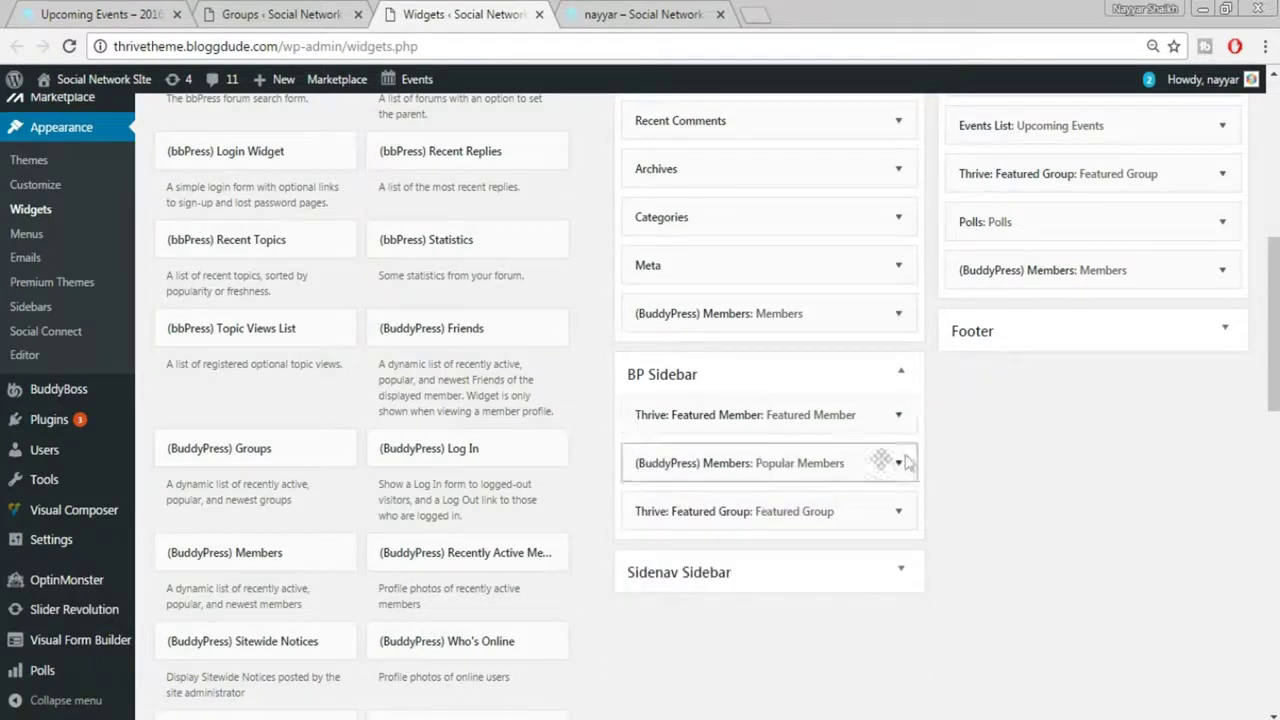
left_click(895, 468)
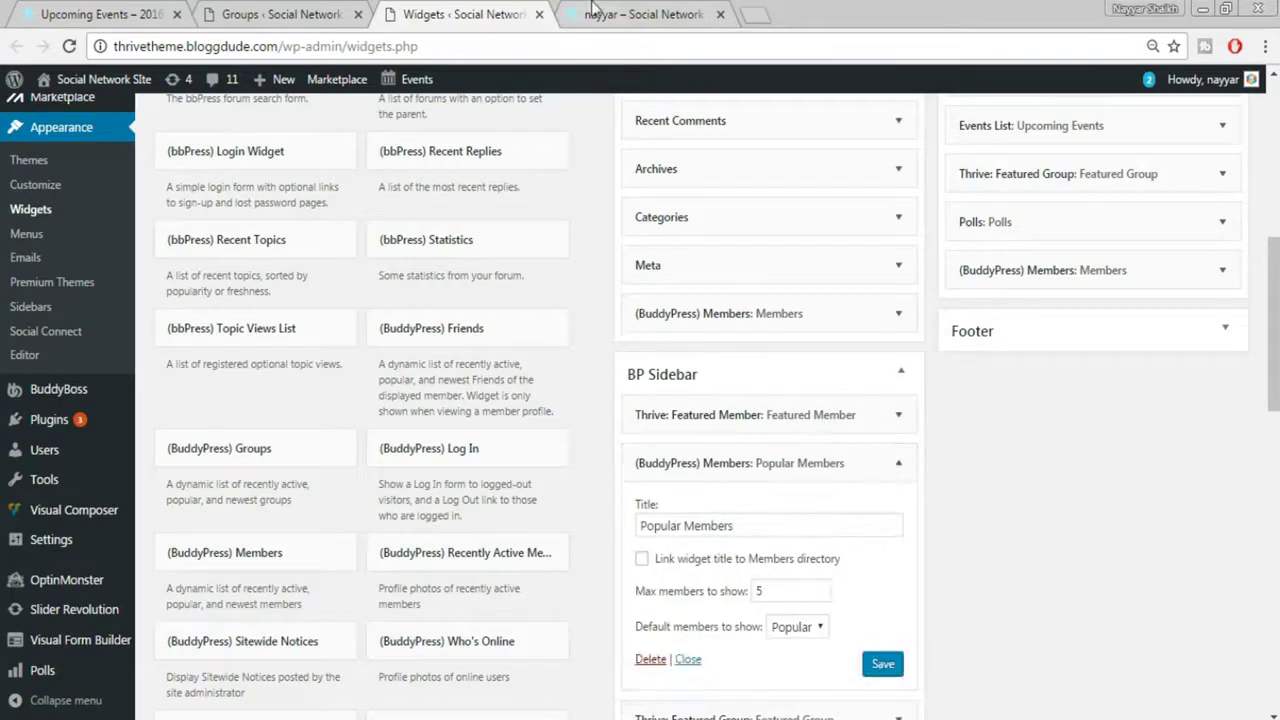
left_click(597, 13)
scroll(1141, 432, "down", 3)
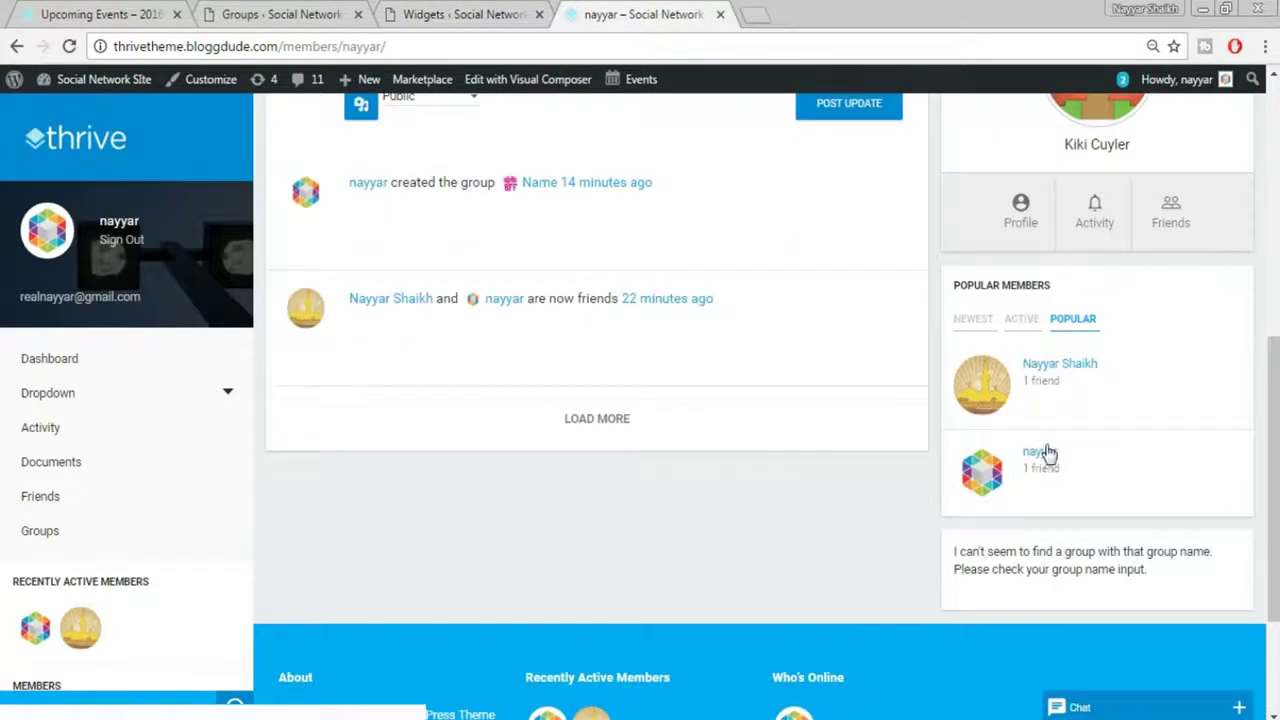
left_click(479, 12)
scroll(740, 332, "down", 2)
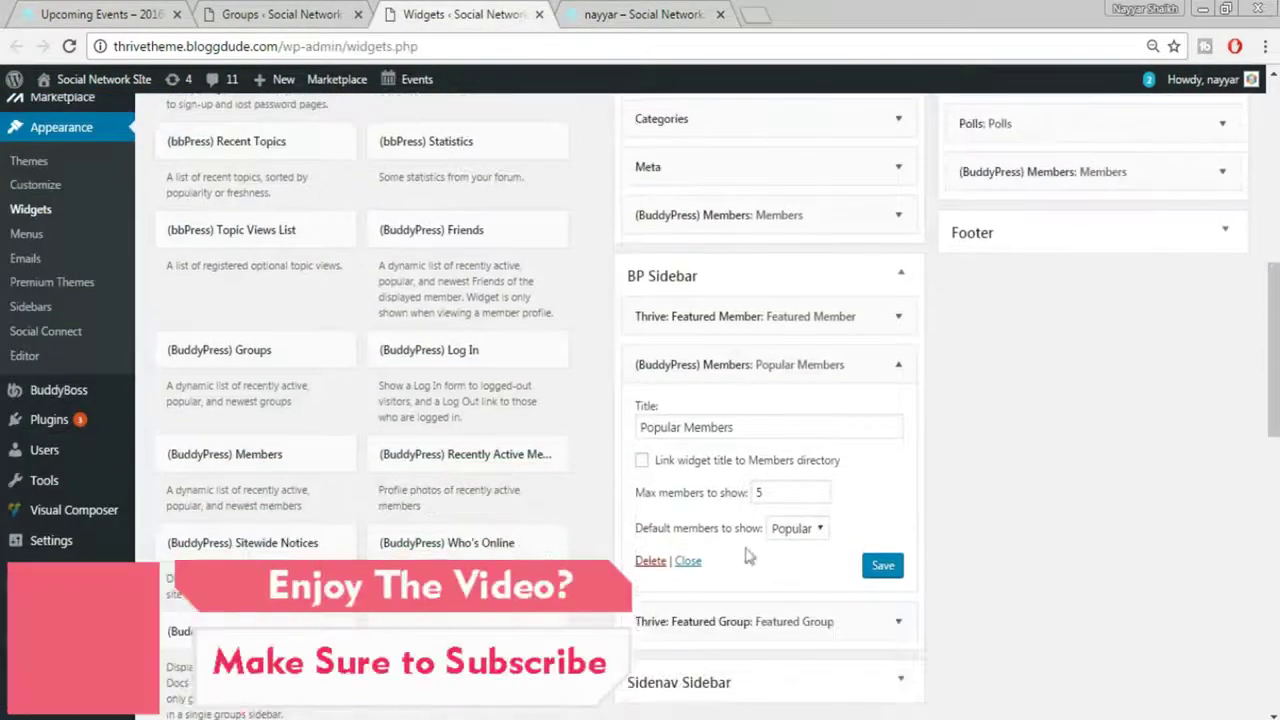
Delete the Popular Members widget and save 'name' as the Featured Group's group name
left_click(650, 562)
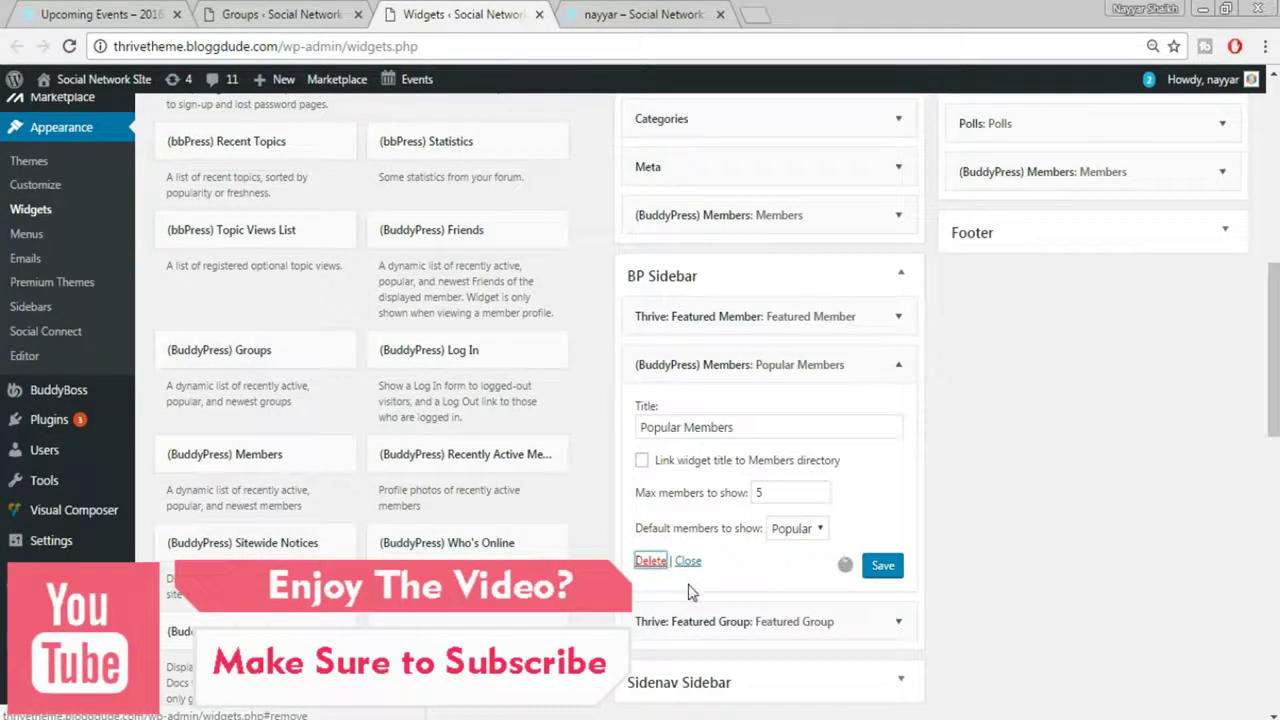
left_click(899, 365)
left_click(684, 496)
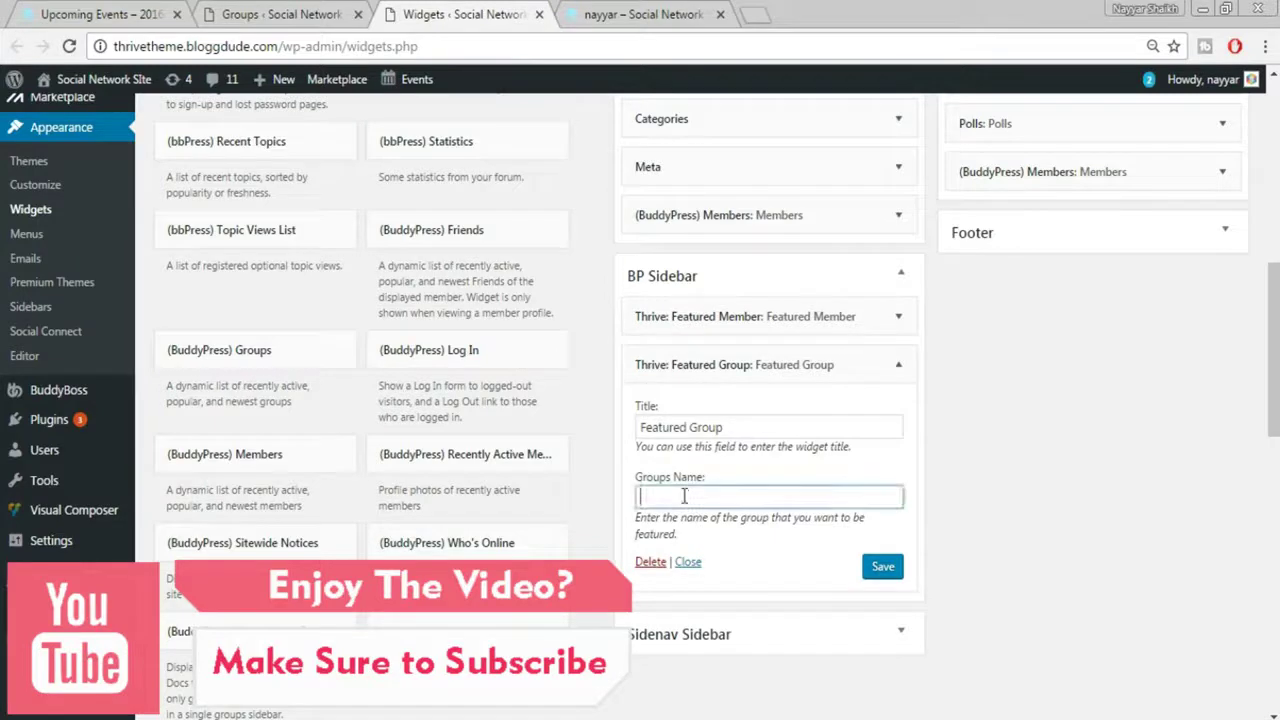
type("name")
left_click(880, 576)
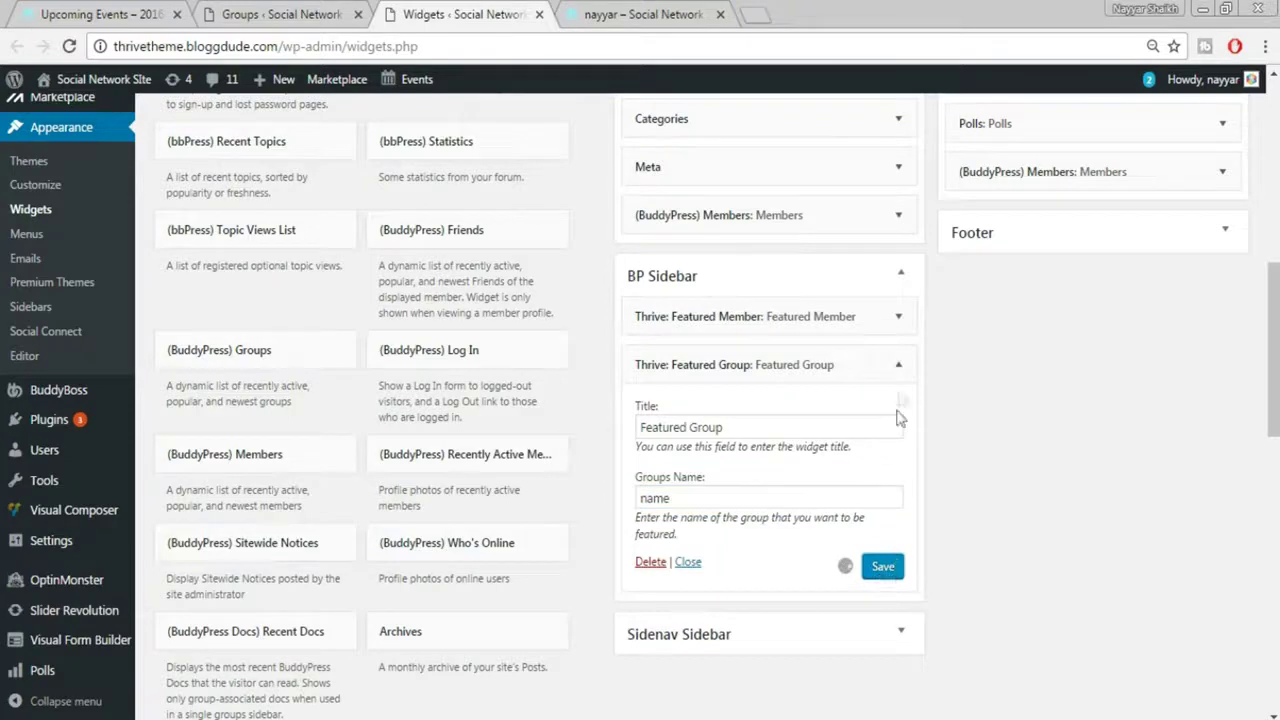
left_click(901, 366)
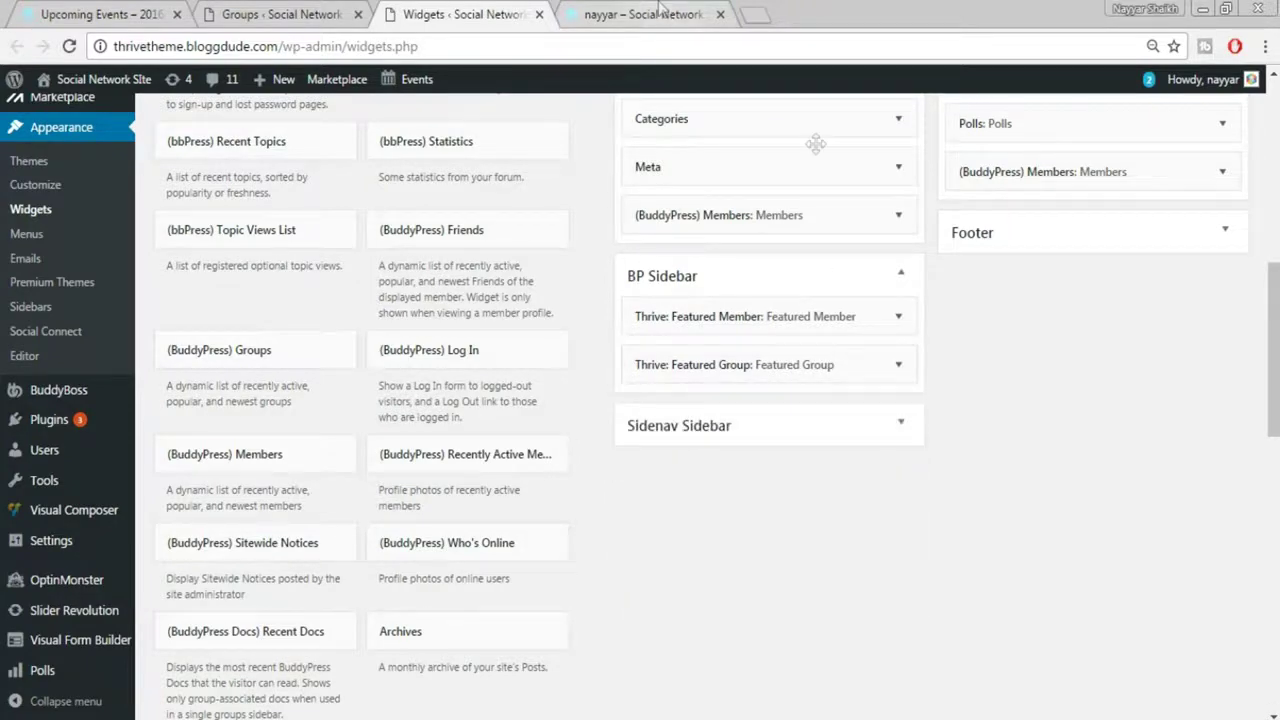
Check the profile page sidebar, then review the BP Sidebar widgets on the Widgets page
left_click(617, 8)
scroll(1100, 480, "up", 5)
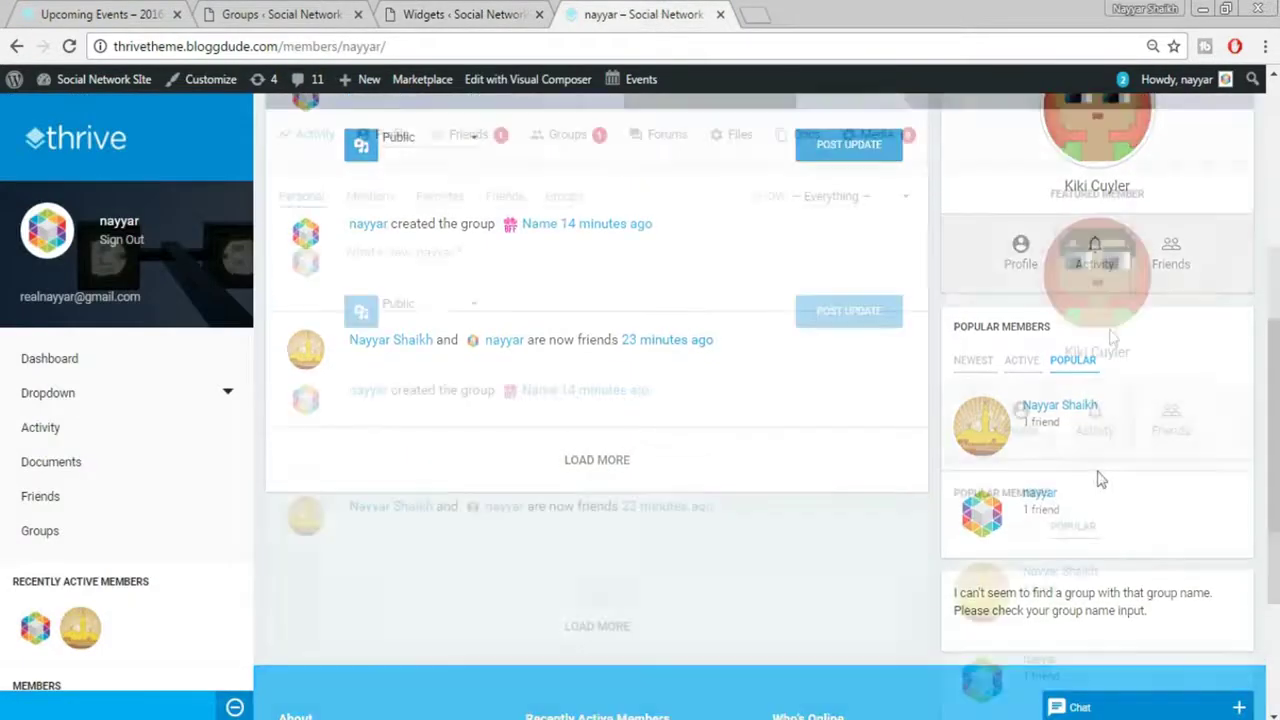
scroll(1133, 625, "down", 5)
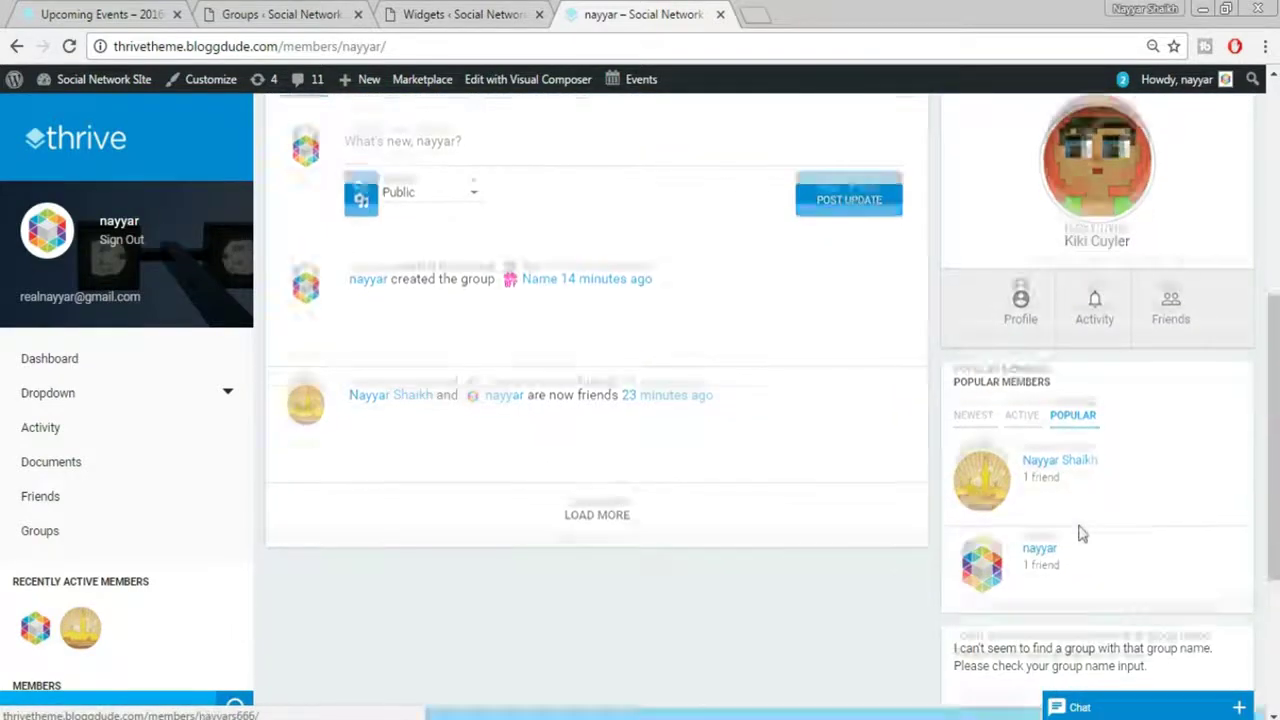
left_click(384, 8)
scroll(475, 477, "up", 2)
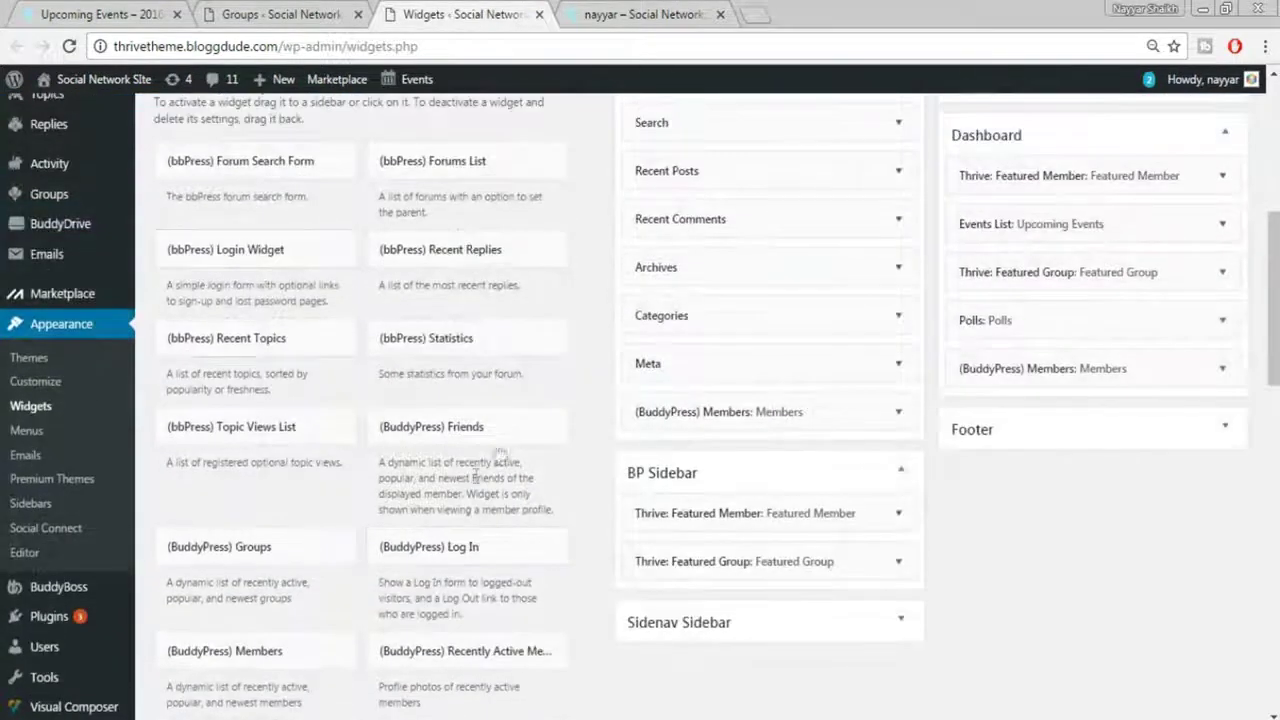
scroll(468, 325, "down", 2)
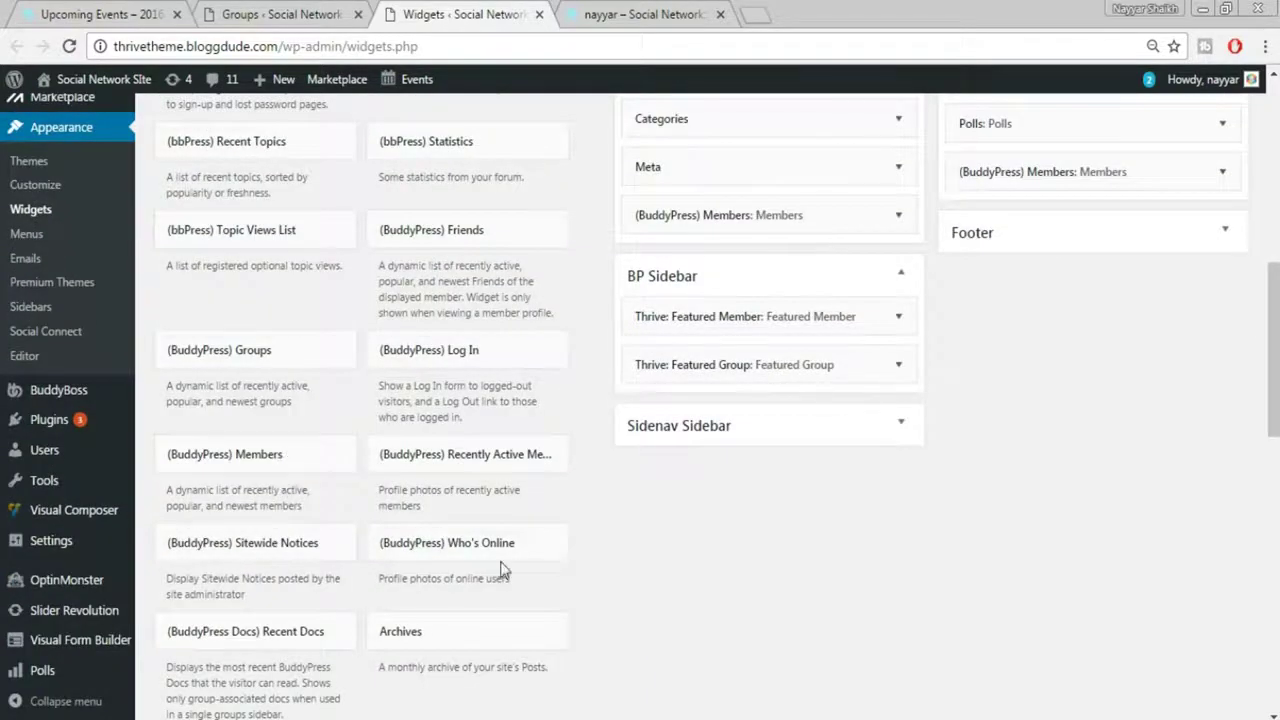
scroll(590, 550, "down", 1)
Add the Who's Online widget to the BP Sidebar with up to 15 members and save it
left_click(480, 450)
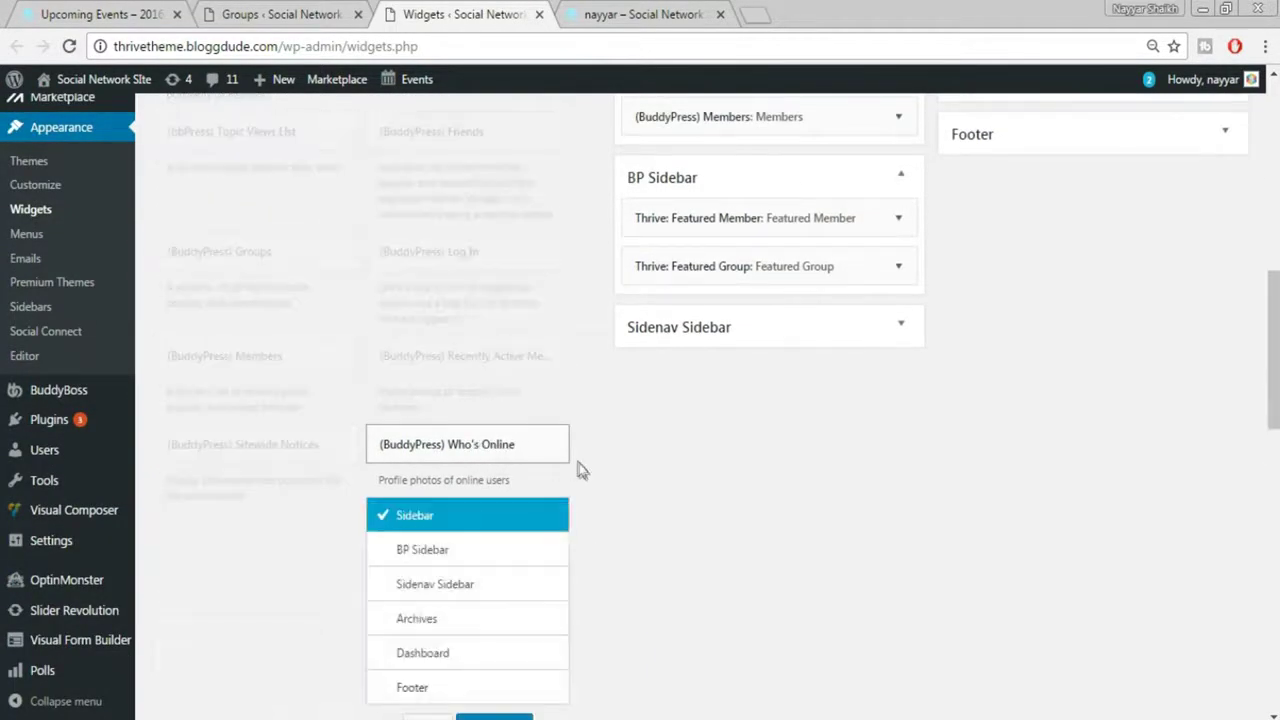
scroll(603, 497, "up", 1)
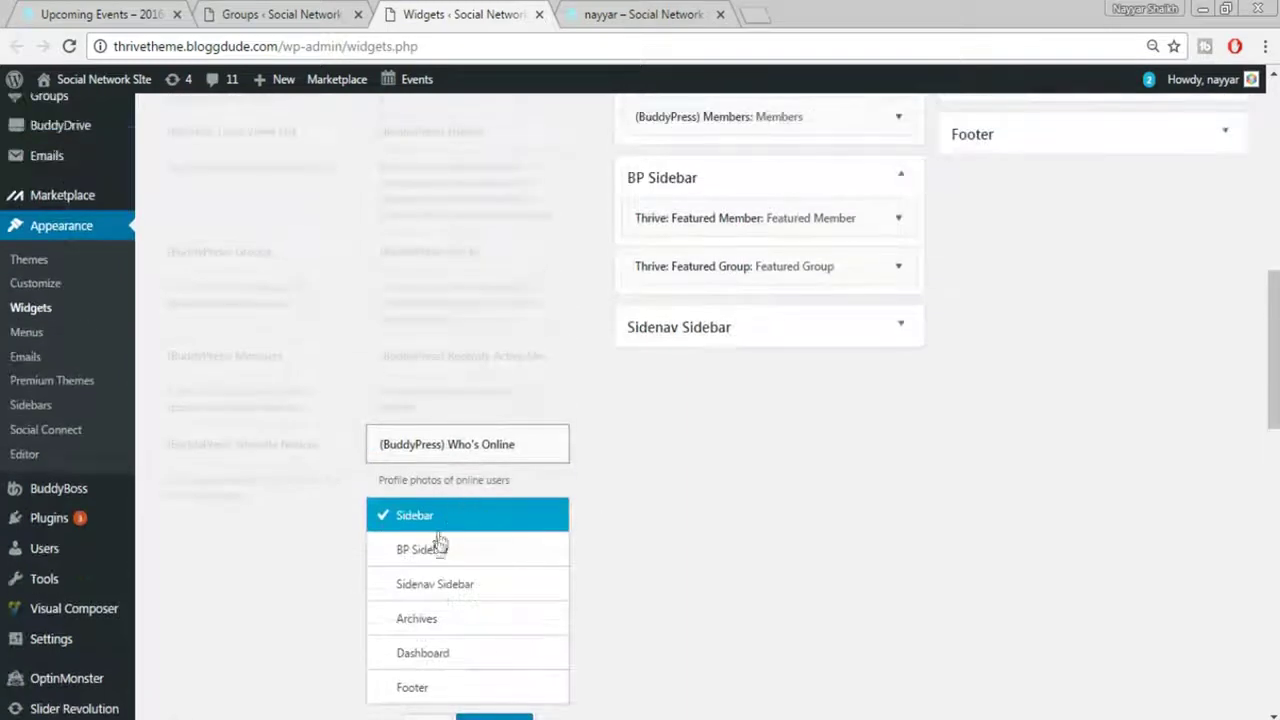
left_click(443, 560)
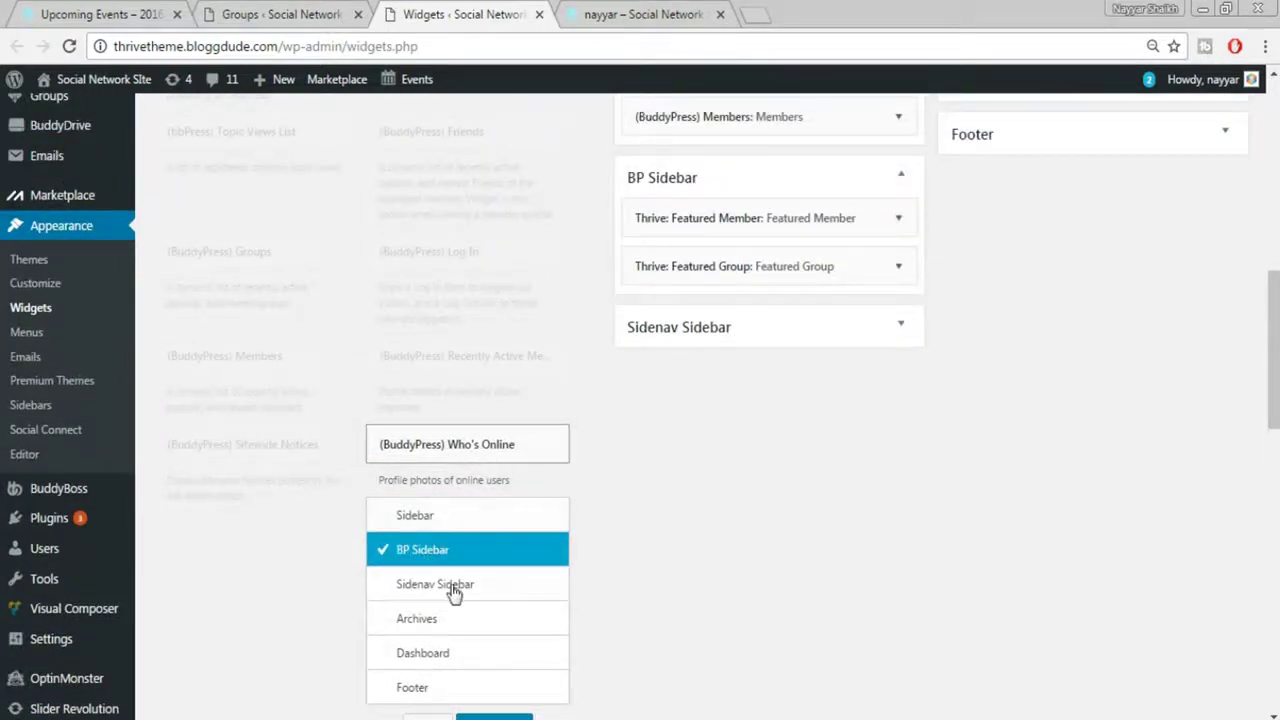
scroll(515, 545, "down", 2)
key("ctrl+Tab")
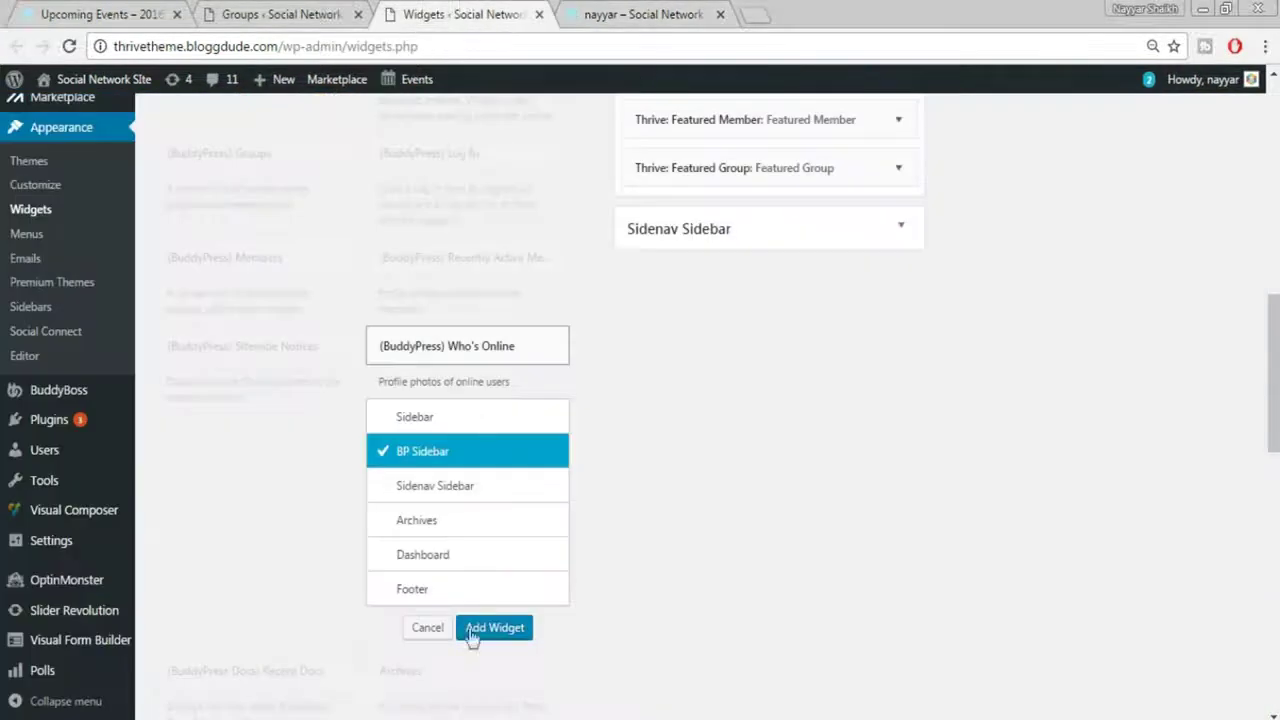
left_click(494, 628)
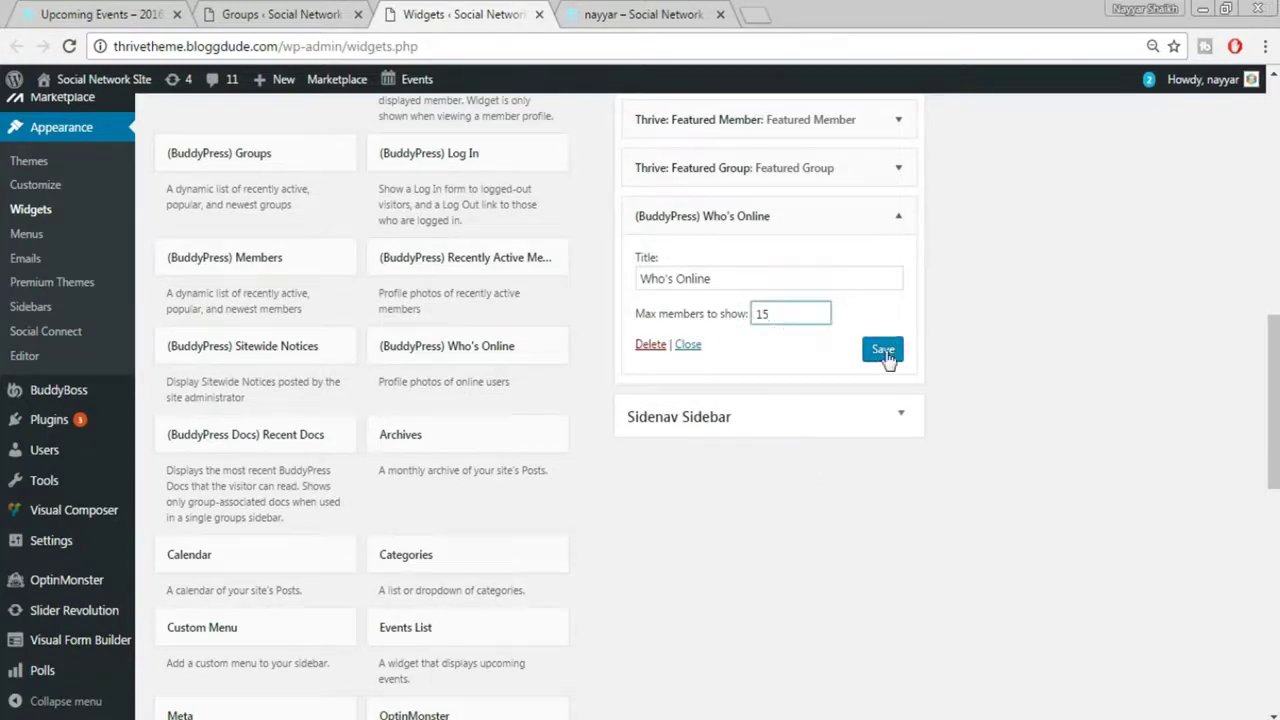
Reload the member profile page from the address bar
left_click(636, 12)
left_click(670, 43)
key("Return")
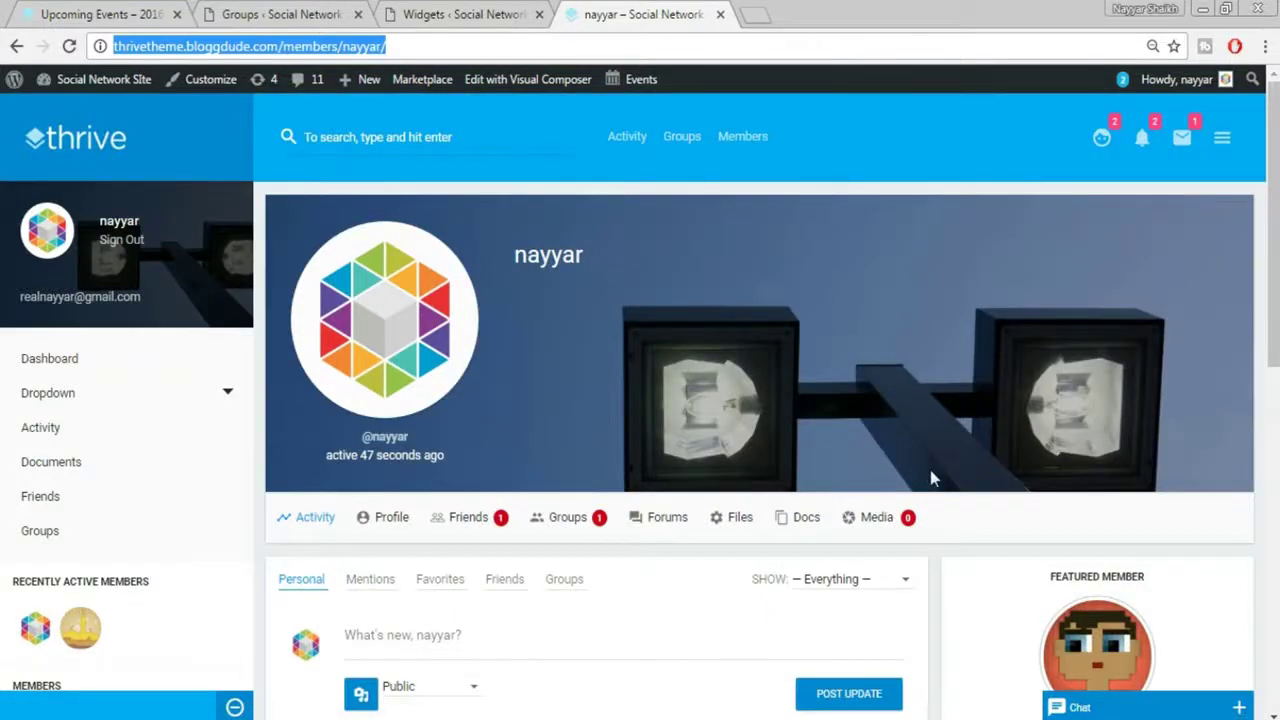
Reload the profile page and scroll to verify the Who's Online widget in the sidebar
scroll(930, 478, "down", 5)
left_click(1275, 320)
left_click_drag(1275, 320, 1275, 382)
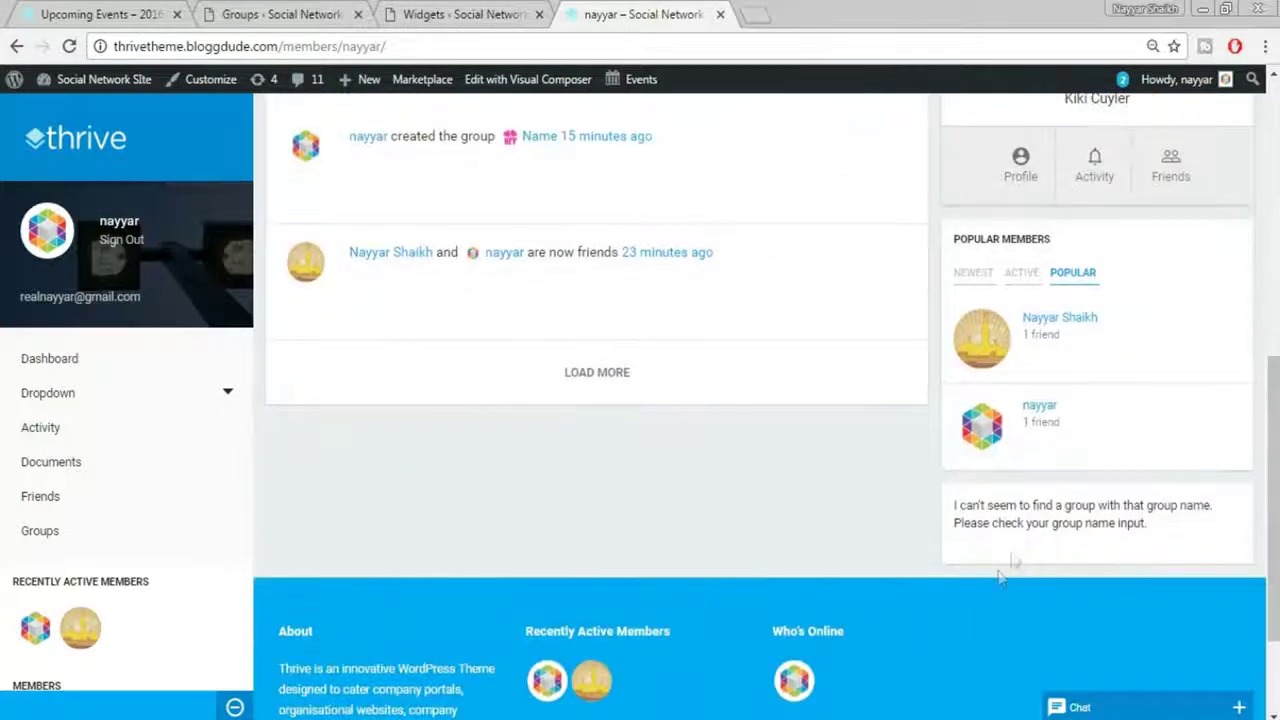
left_click(667, 43)
key("Return")
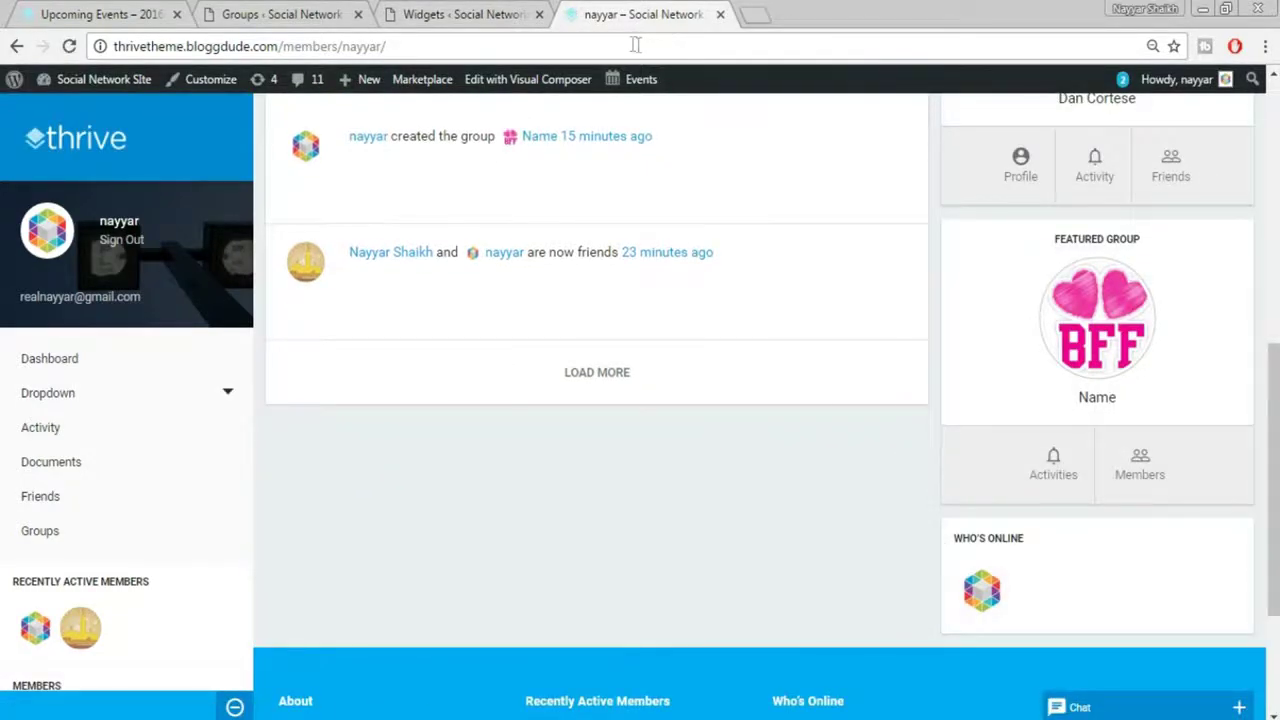
scroll(597, 400, "up", 4)
scroll(597, 400, "down", 1)
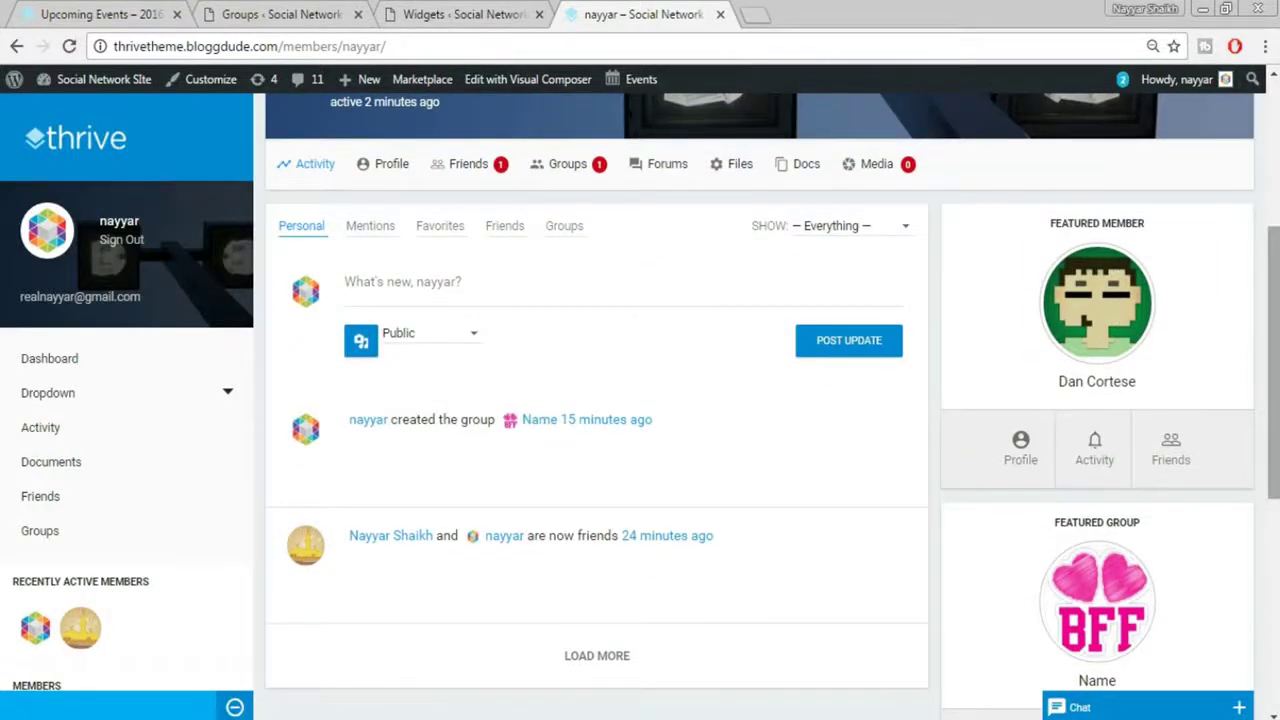
scroll(1138, 388, "down", 3)
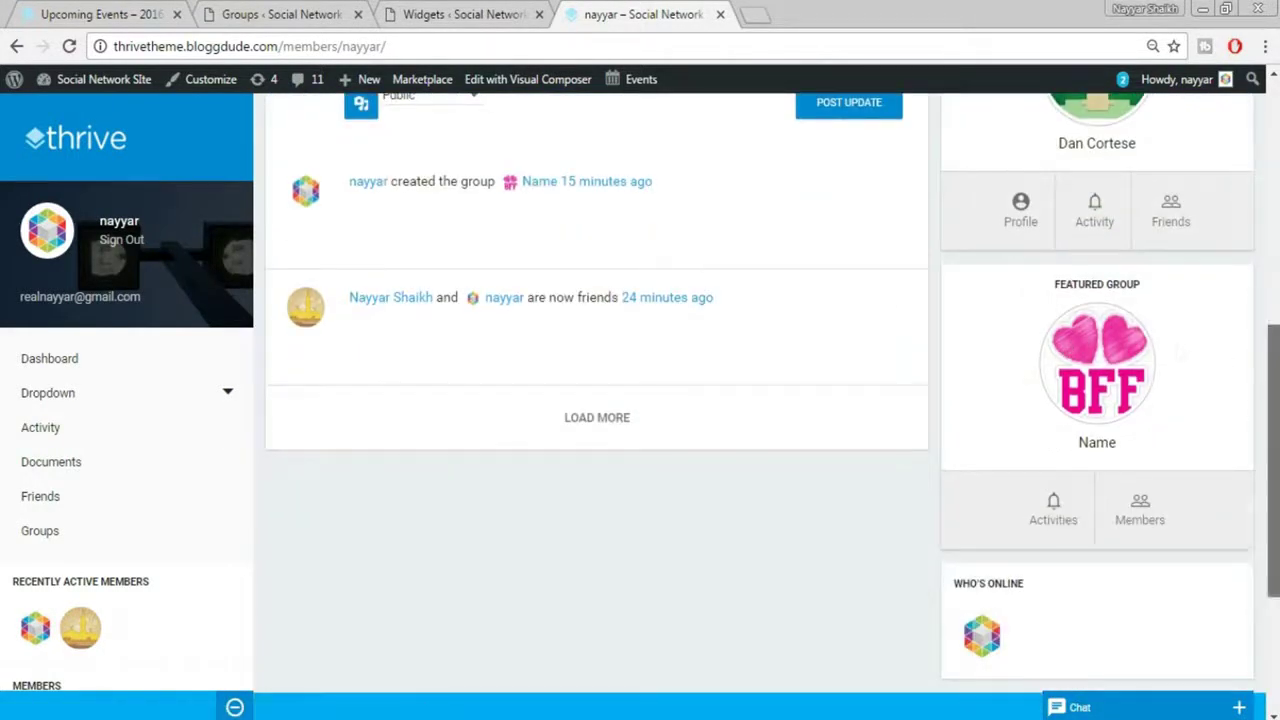
scroll(974, 534, "down", 3)
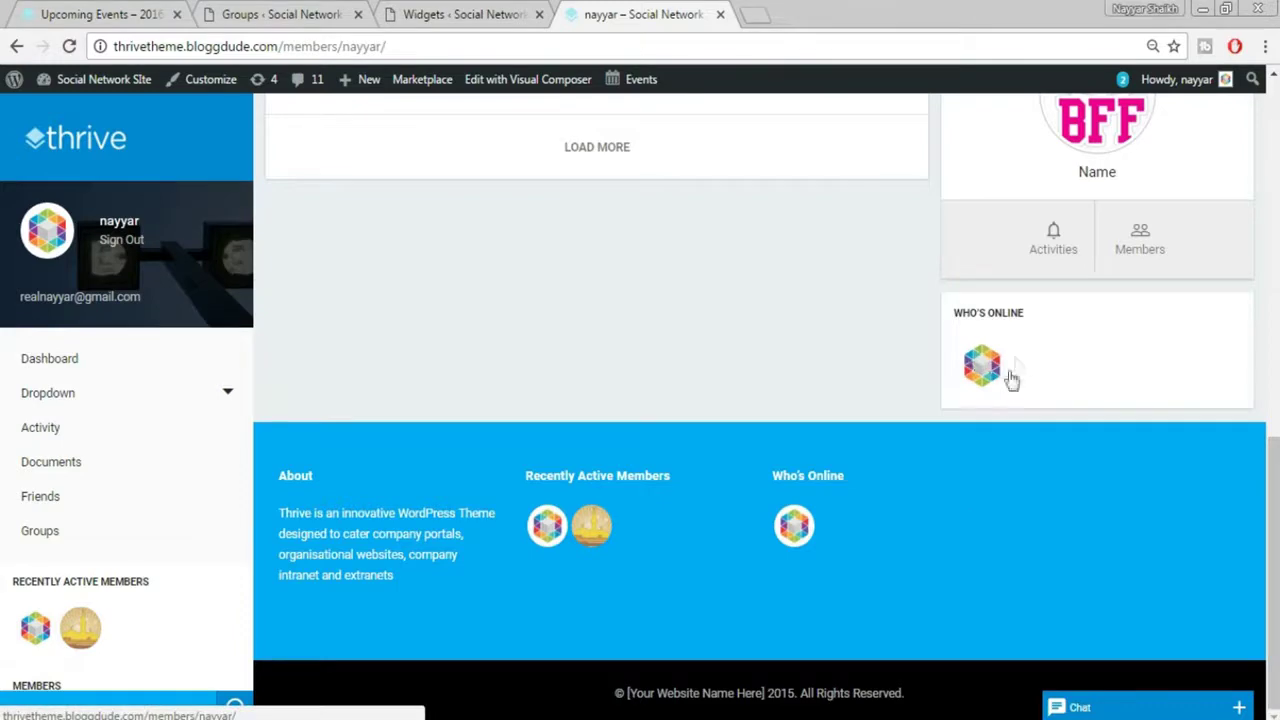
Go back to the site's Welcome to Thrive home page via the thrive logo
left_click(410, 10)
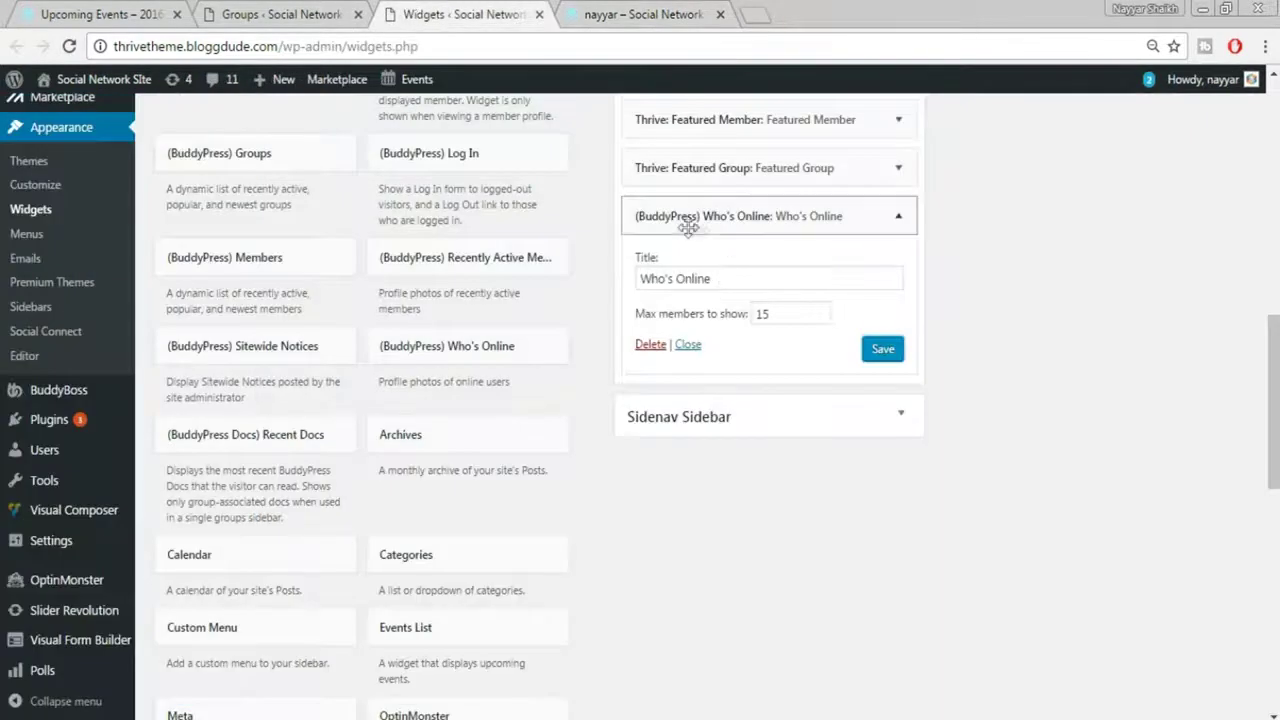
left_click(700, 10)
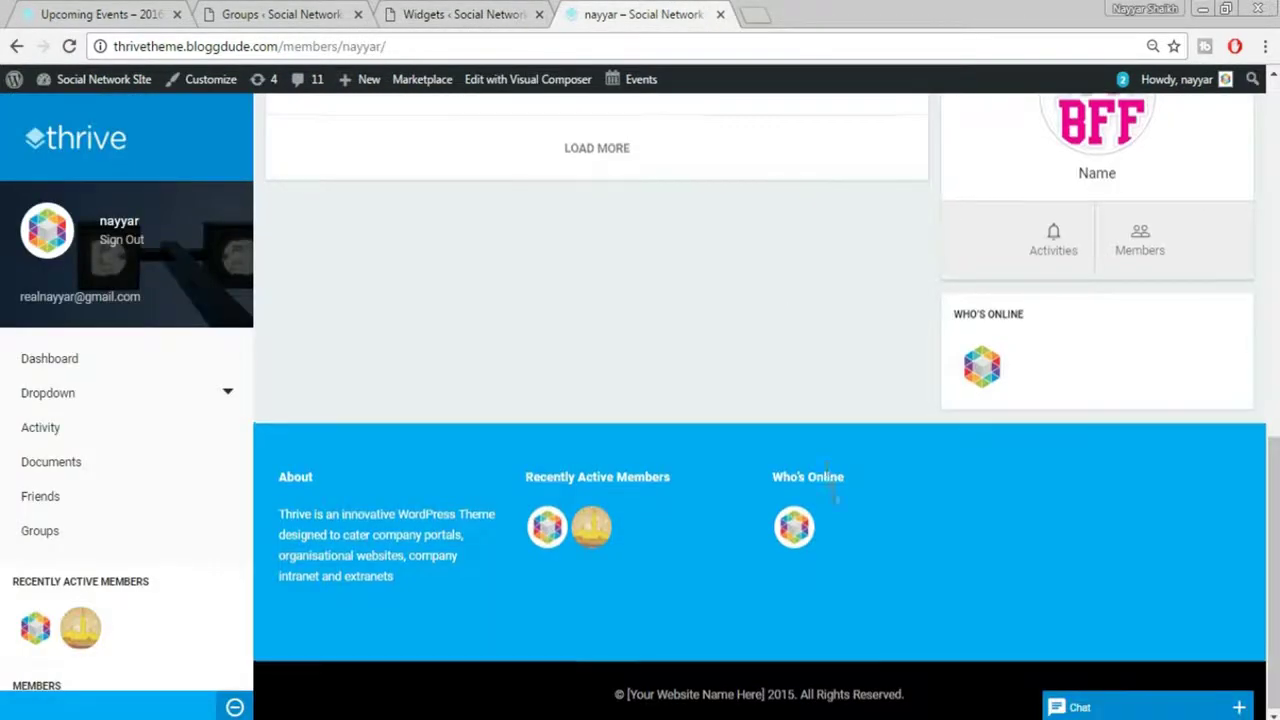
scroll(843, 514, "up", 6)
scroll(1007, 505, "up", 3)
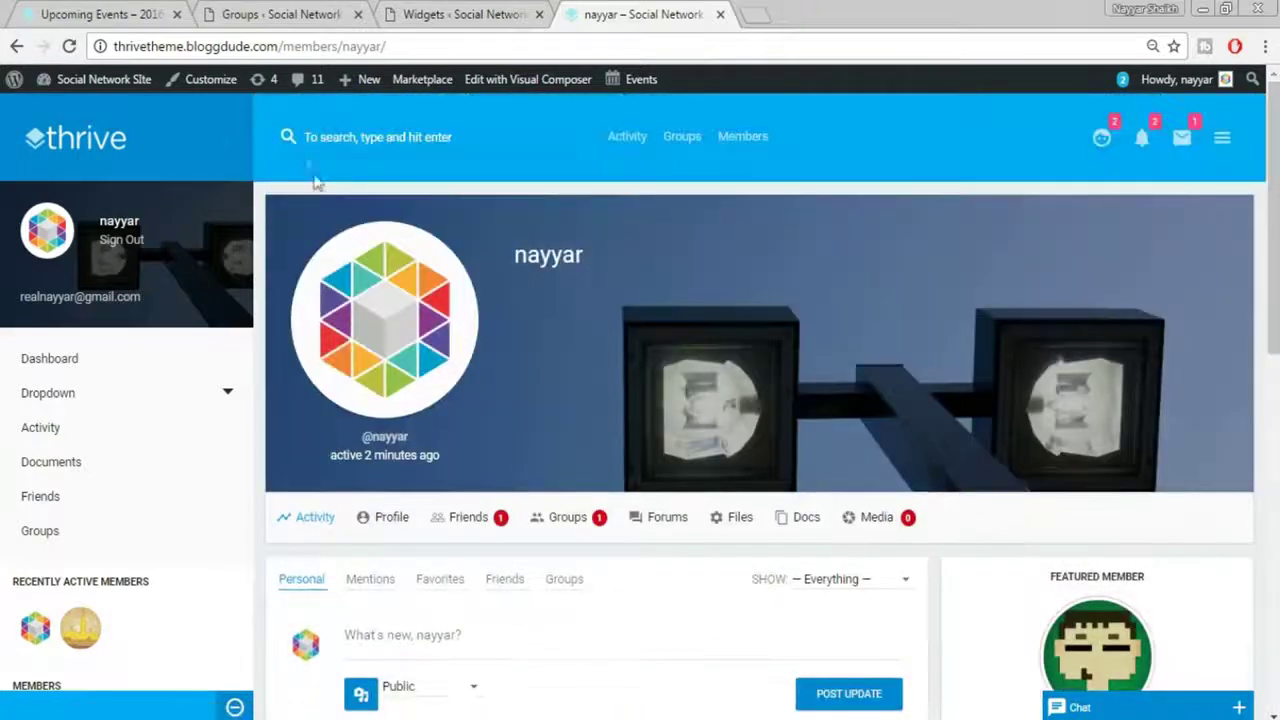
left_click(47, 140)
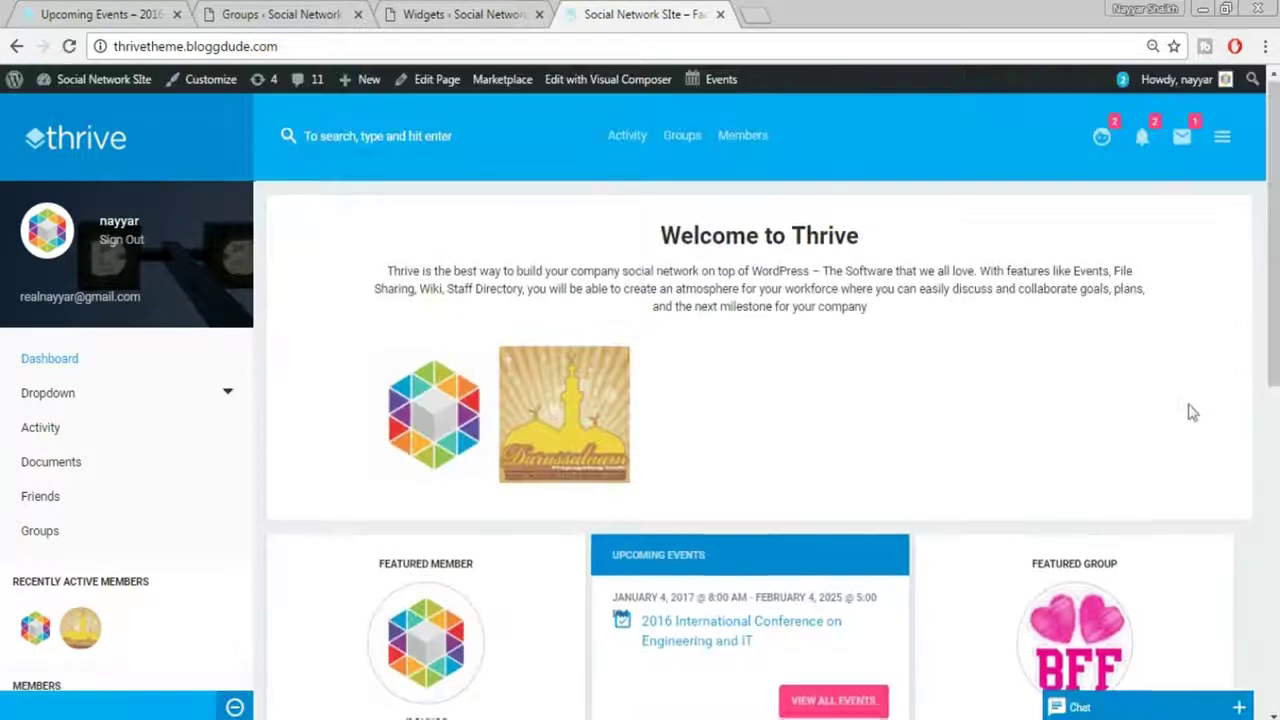
Scroll through the homepage's left sidebar to review its Members and Info widgets
scroll(1192, 412, "down", 1)
scroll(316, 250, "up", 1)
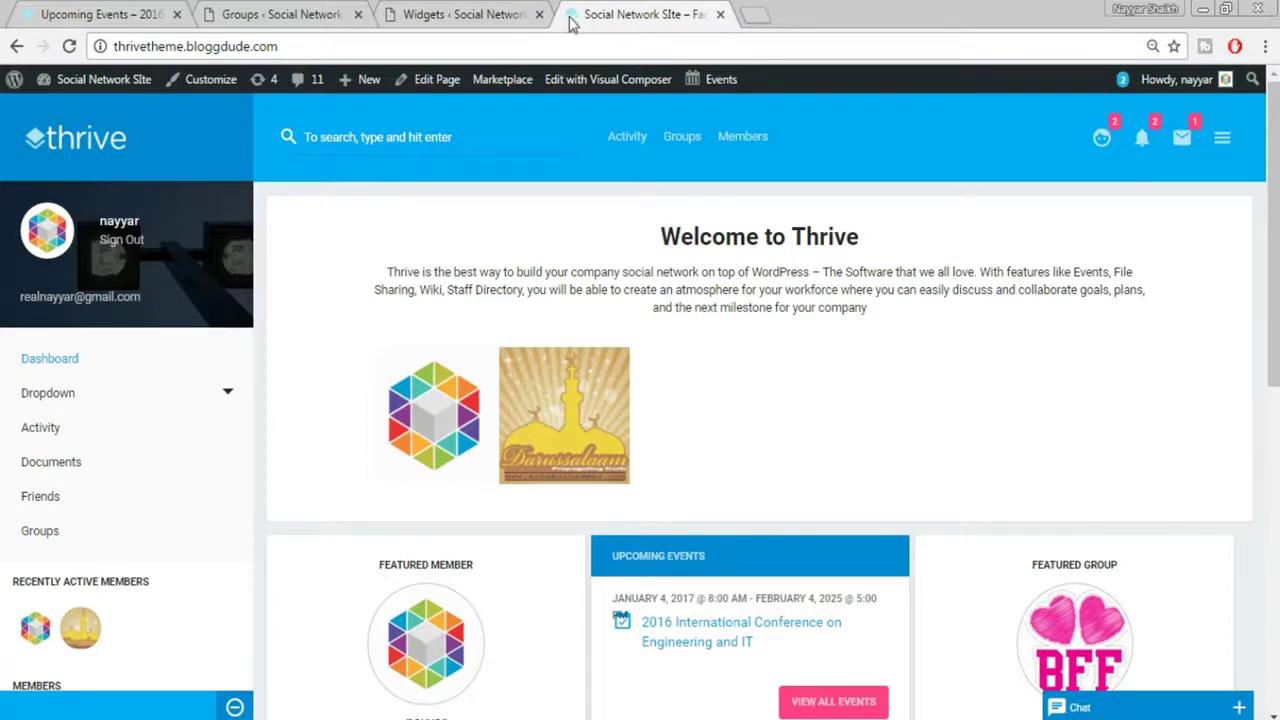
scroll(199, 252, "down", 3)
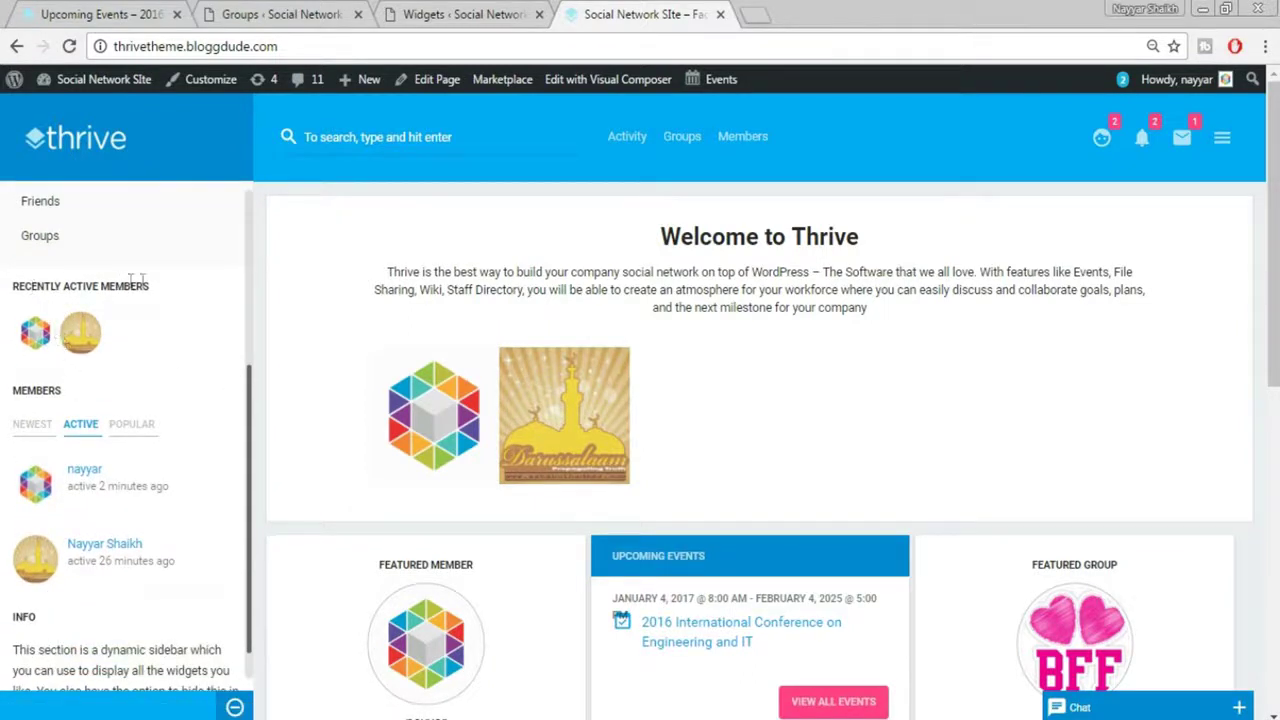
scroll(140, 332, "down", 1)
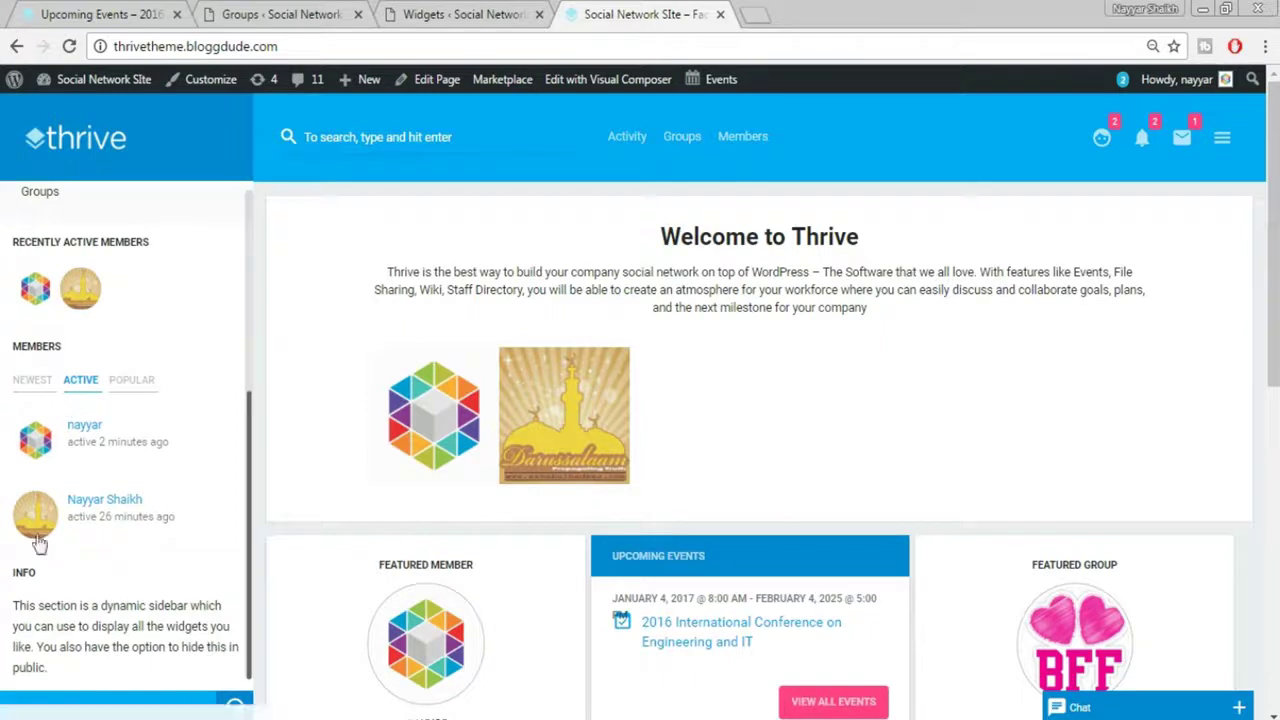
left_click_drag(16, 572, 55, 670)
left_click(83, 650)
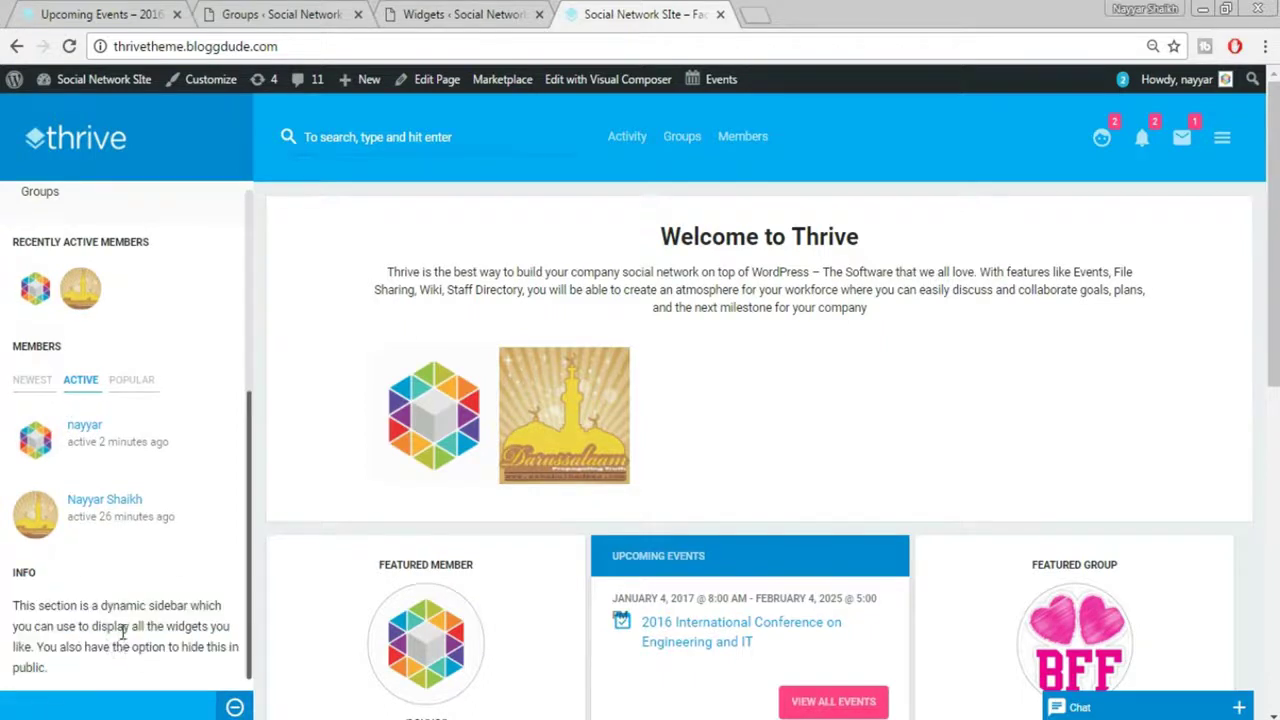
scroll(130, 632, "up", 4)
scroll(115, 495, "down", 2)
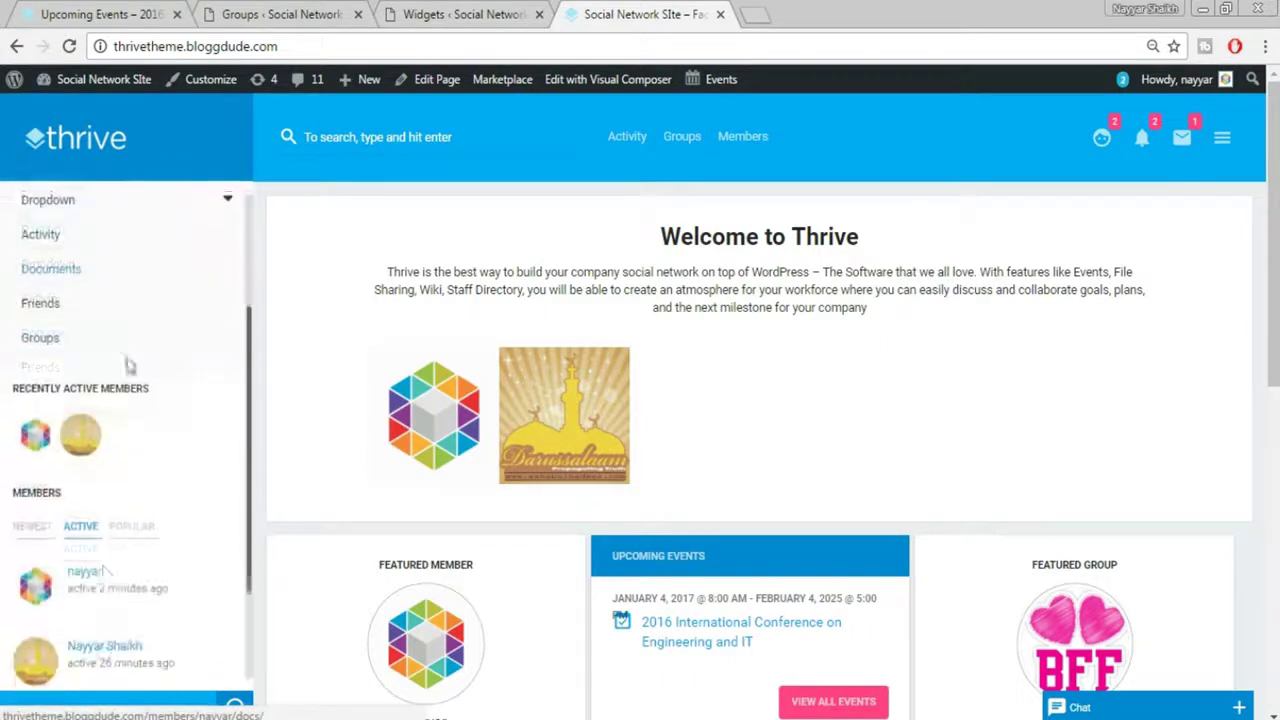
scroll(100, 523, "down", 2)
Return to the Widgets admin page and scroll its widget areas
left_click(463, 14)
scroll(651, 424, "up", 5)
scroll(871, 351, "down", 3)
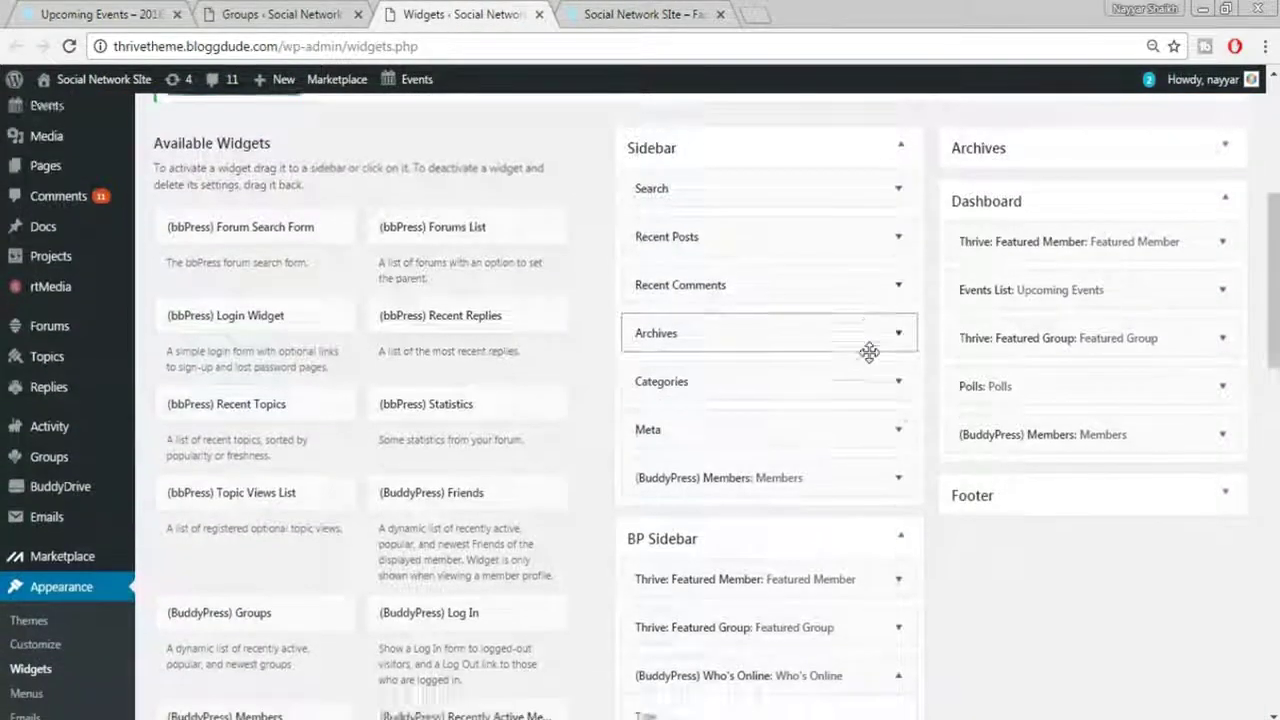
Collapse BP Sidebar, expand Sidenav Sidebar, and compare its widgets with the front-page sidebar
scroll(913, 450, "up", 1)
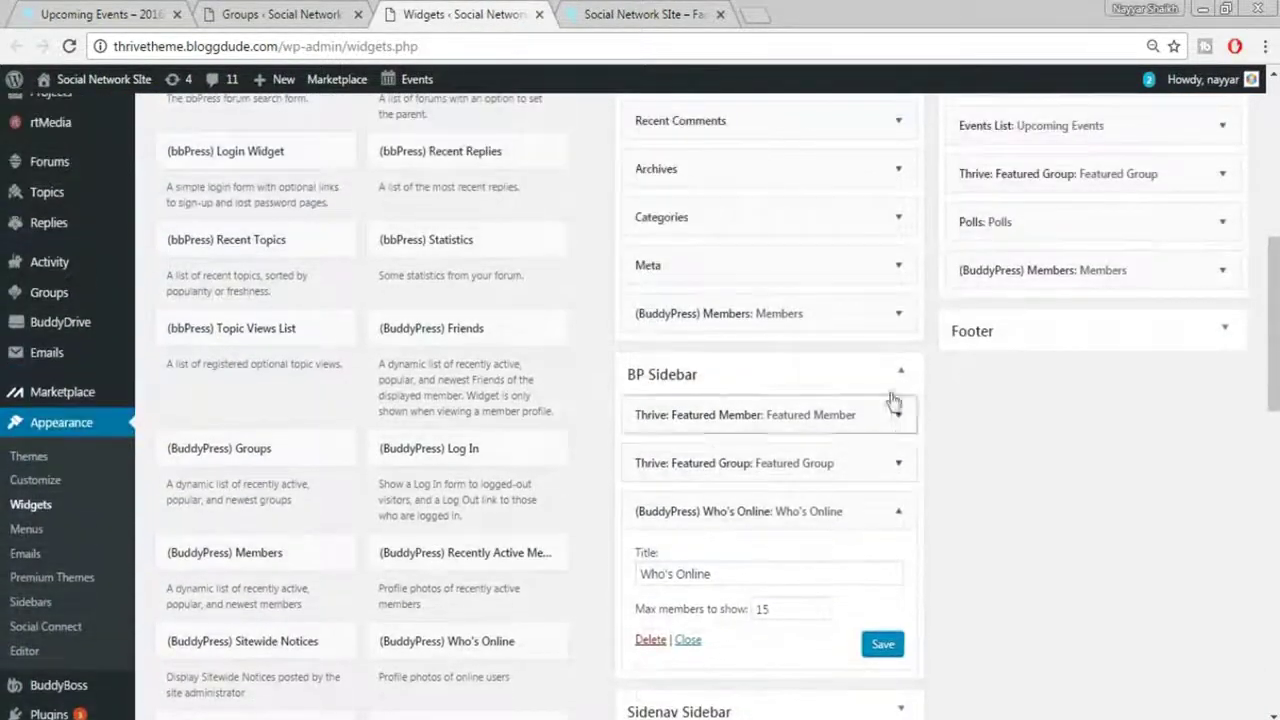
left_click(897, 376)
scroll(815, 427, "down", 1)
scroll(815, 427, "down", 1)
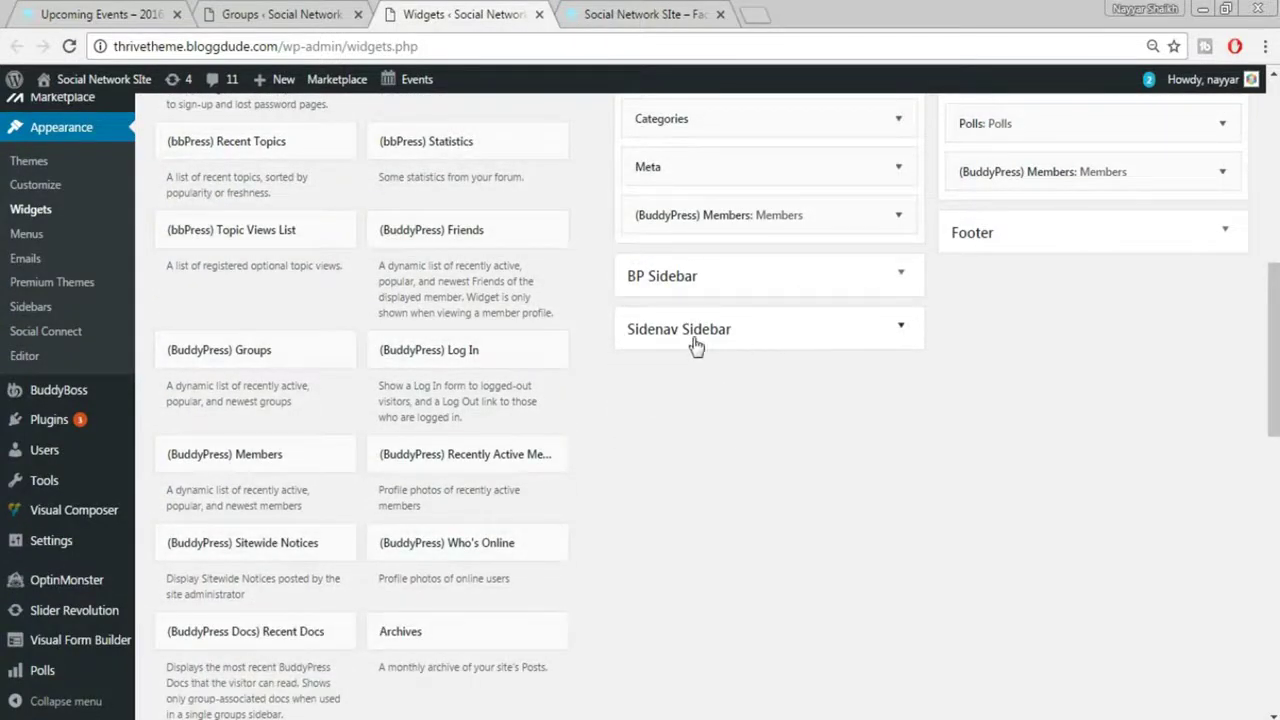
left_click(895, 340)
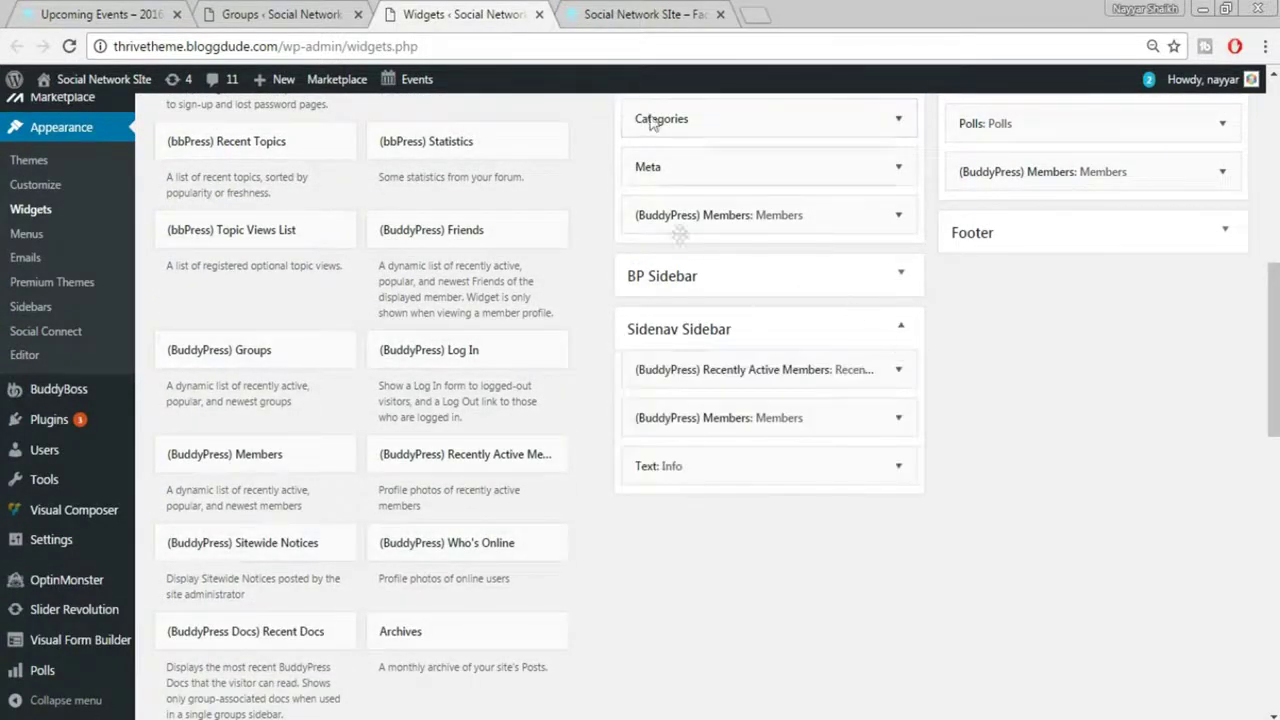
left_click(645, 10)
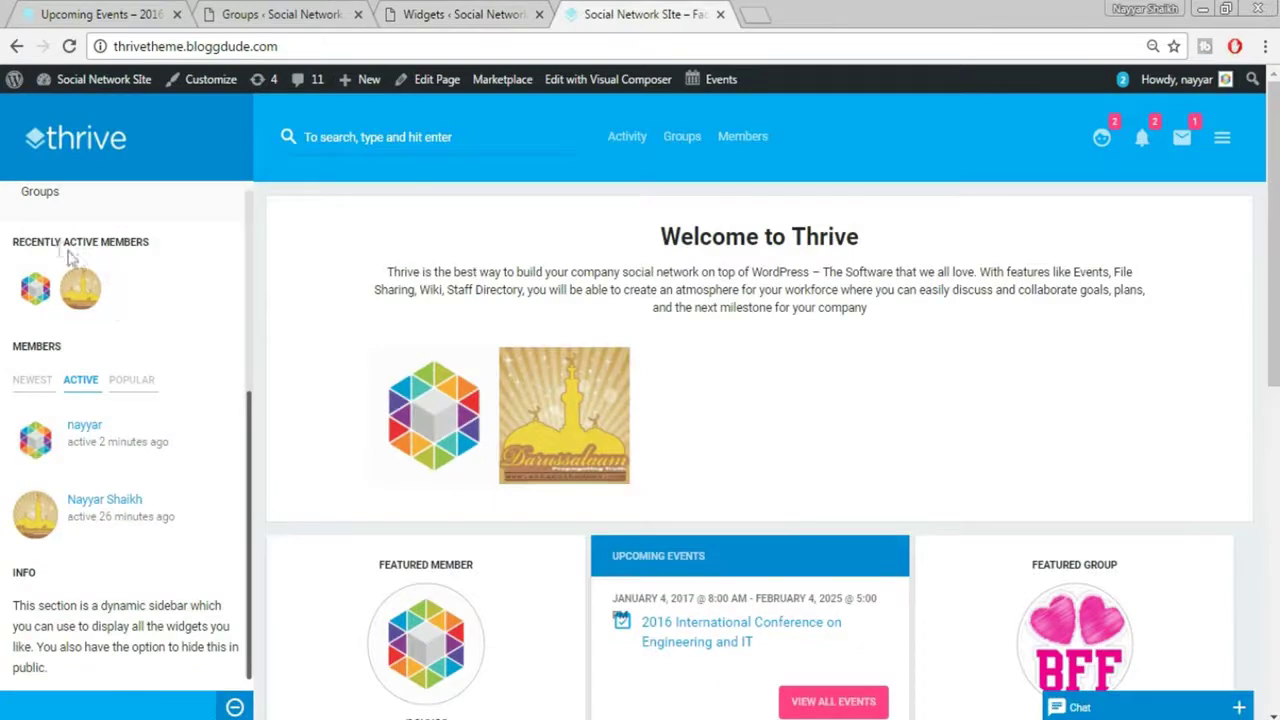
left_click_drag(71, 246, 166, 247)
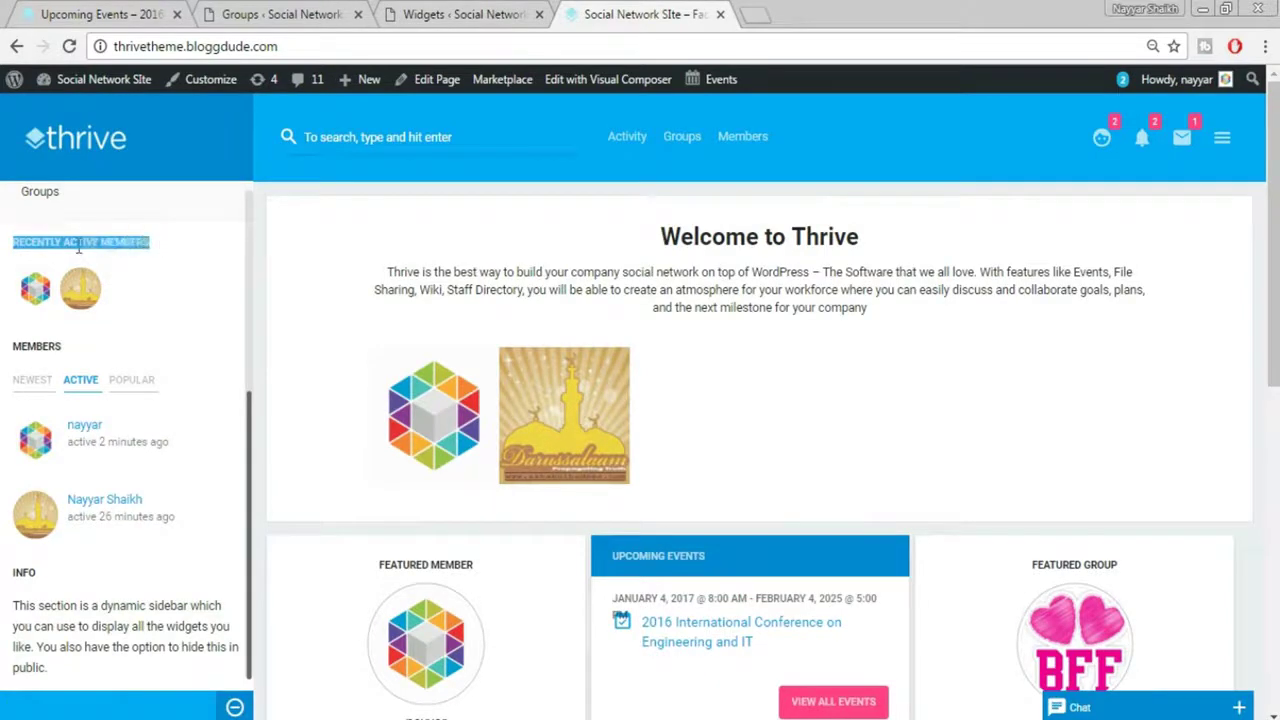
left_click(385, 18)
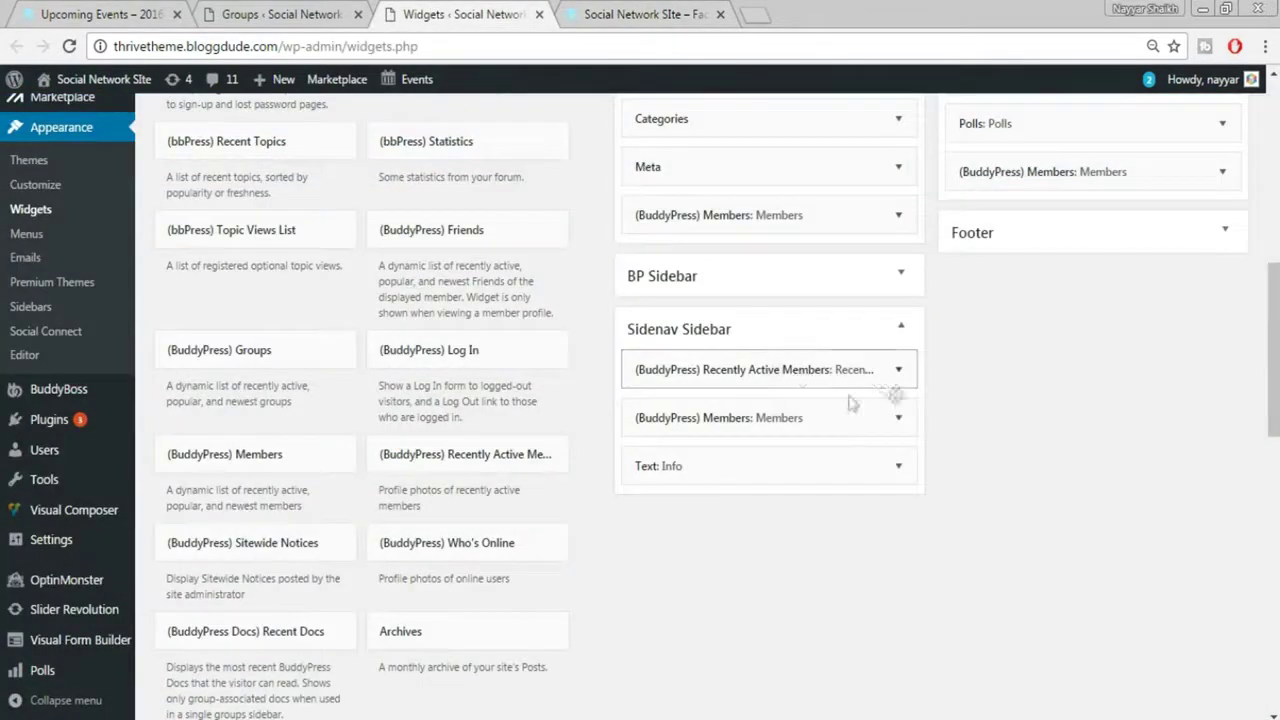
Delete the Recently Active Members widget from the Sidenav Sidebar
left_click(899, 371)
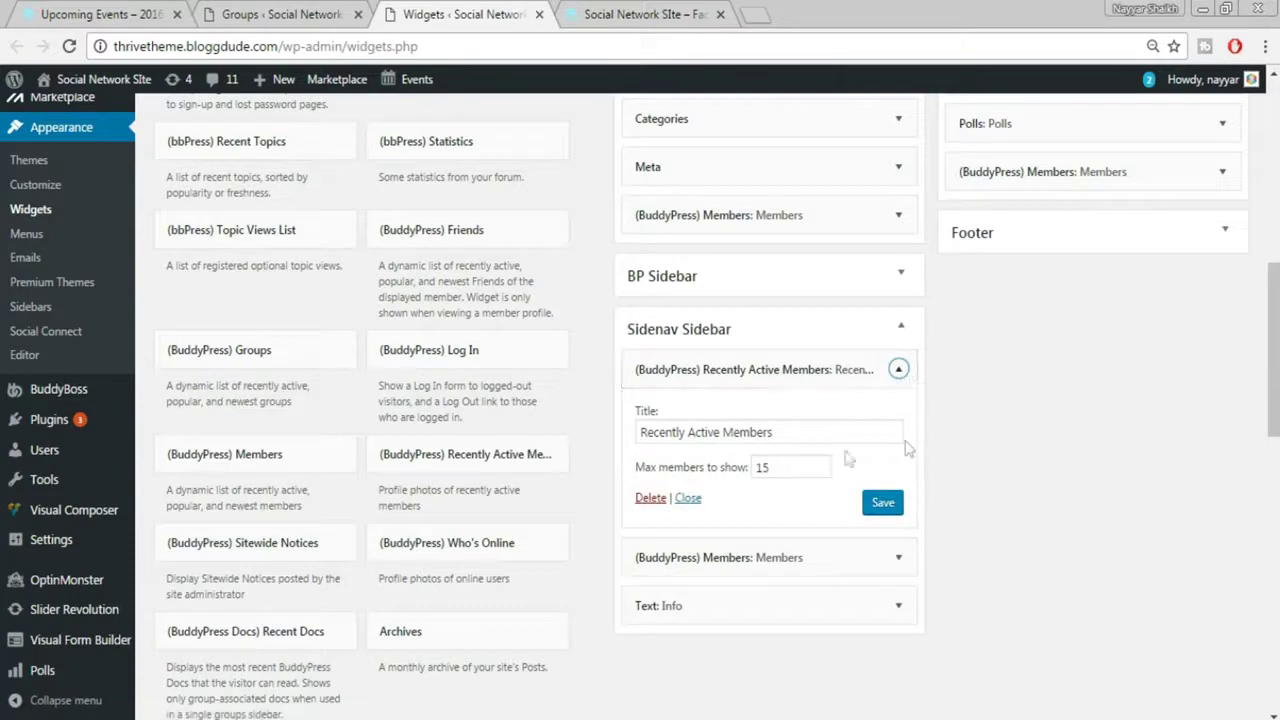
left_click(650, 14)
scroll(94, 323, "up", 2)
left_click(505, 14)
left_click(643, 499)
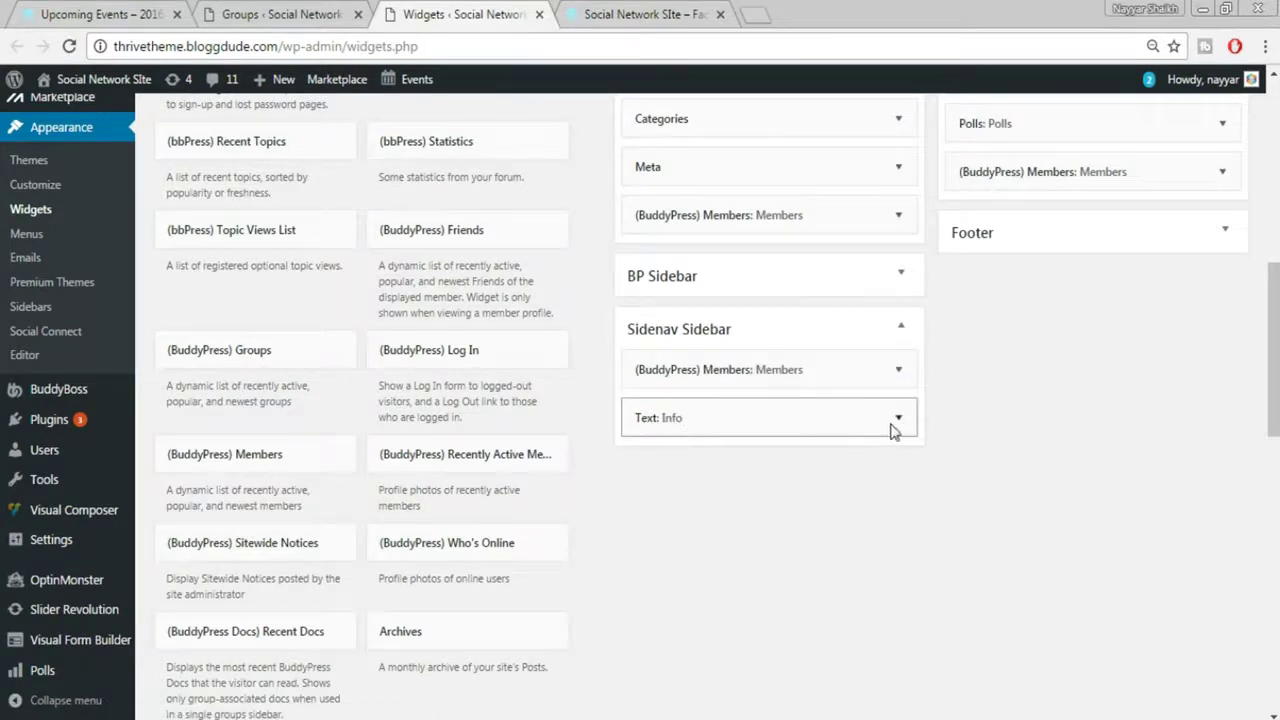
Delete the Info text widget from the Sidenav Sidebar
left_click(897, 420)
left_click(892, 422)
left_click(897, 420)
scroll(808, 471, "down", 4)
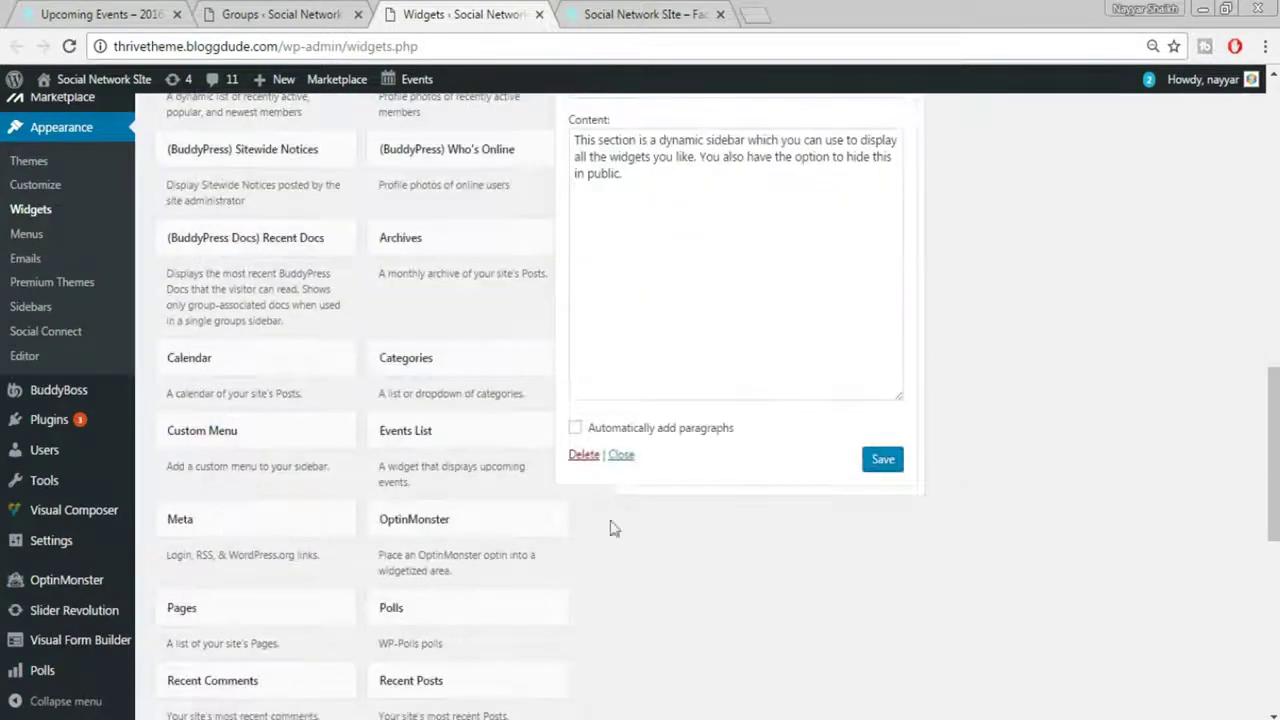
left_click(584, 458)
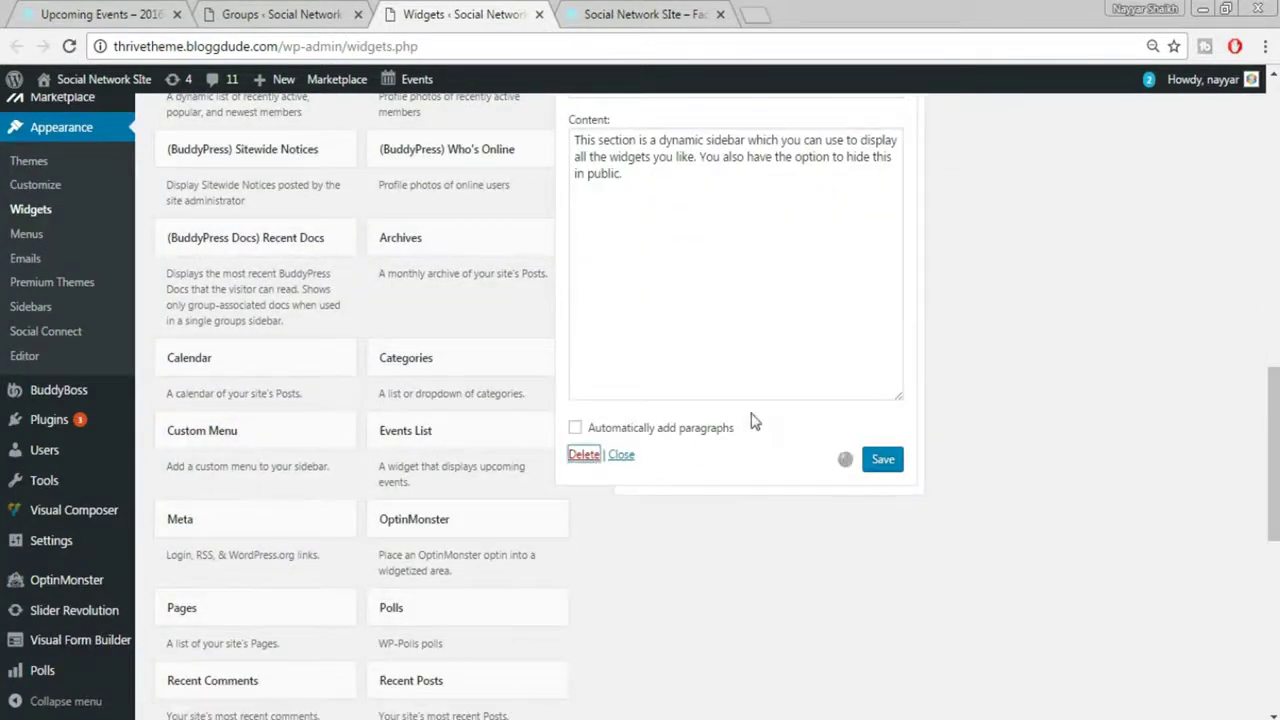
Review the remaining widgets, then view the site's front page
scroll(793, 452, "up", 4)
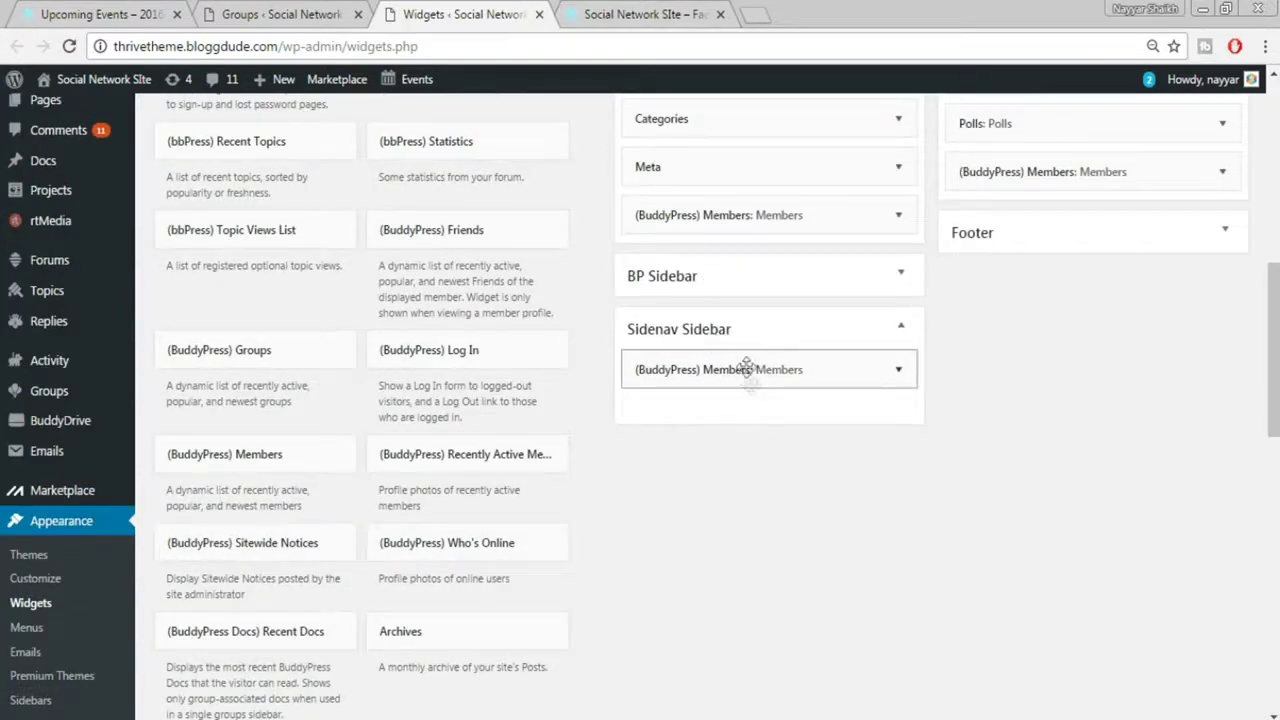
scroll(748, 380, "up", 2)
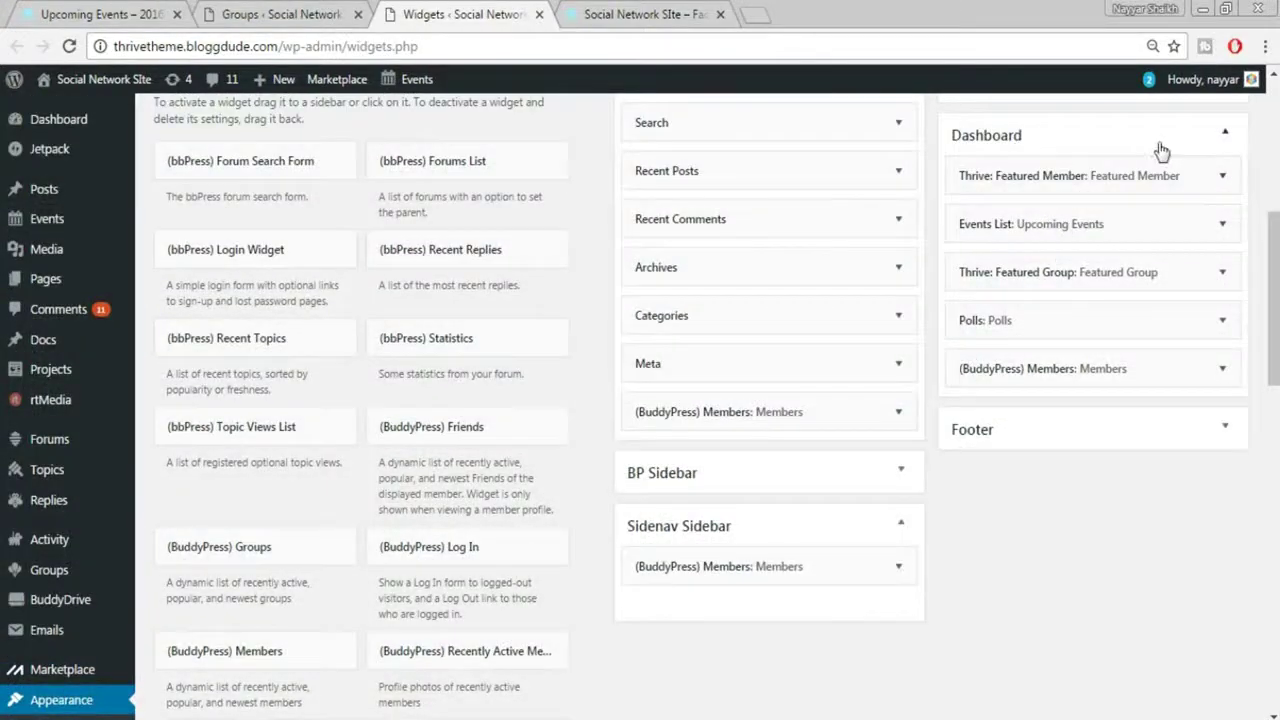
scroll(1000, 230, "up", 2)
scroll(852, 312, "down", 3)
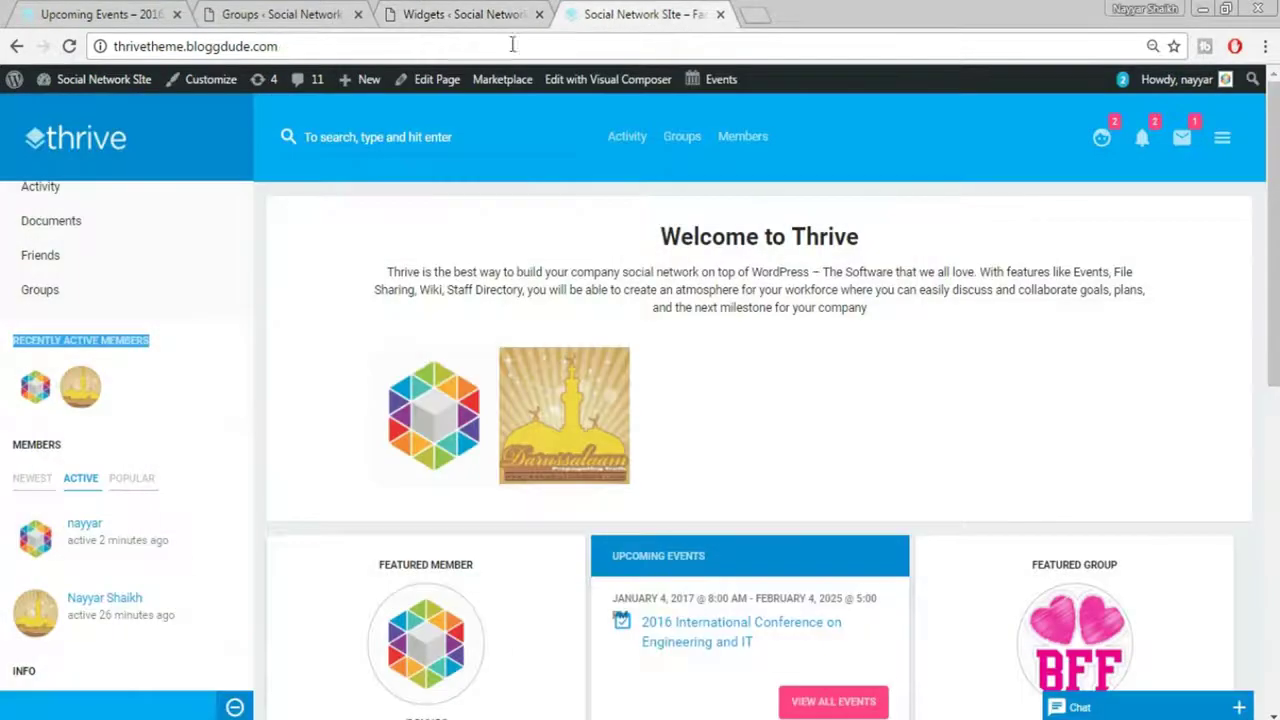
left_click(600, 14)
scroll(129, 406, "down", 1)
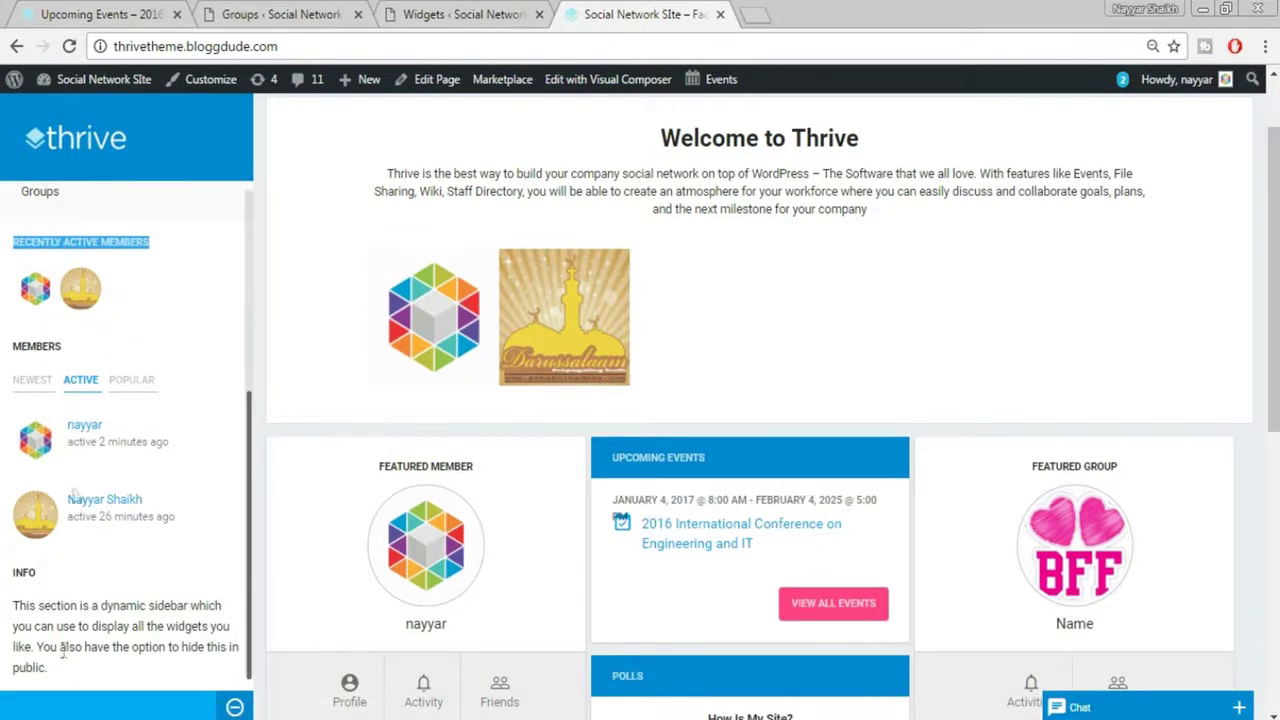
left_click(312, 37)
key("Return")
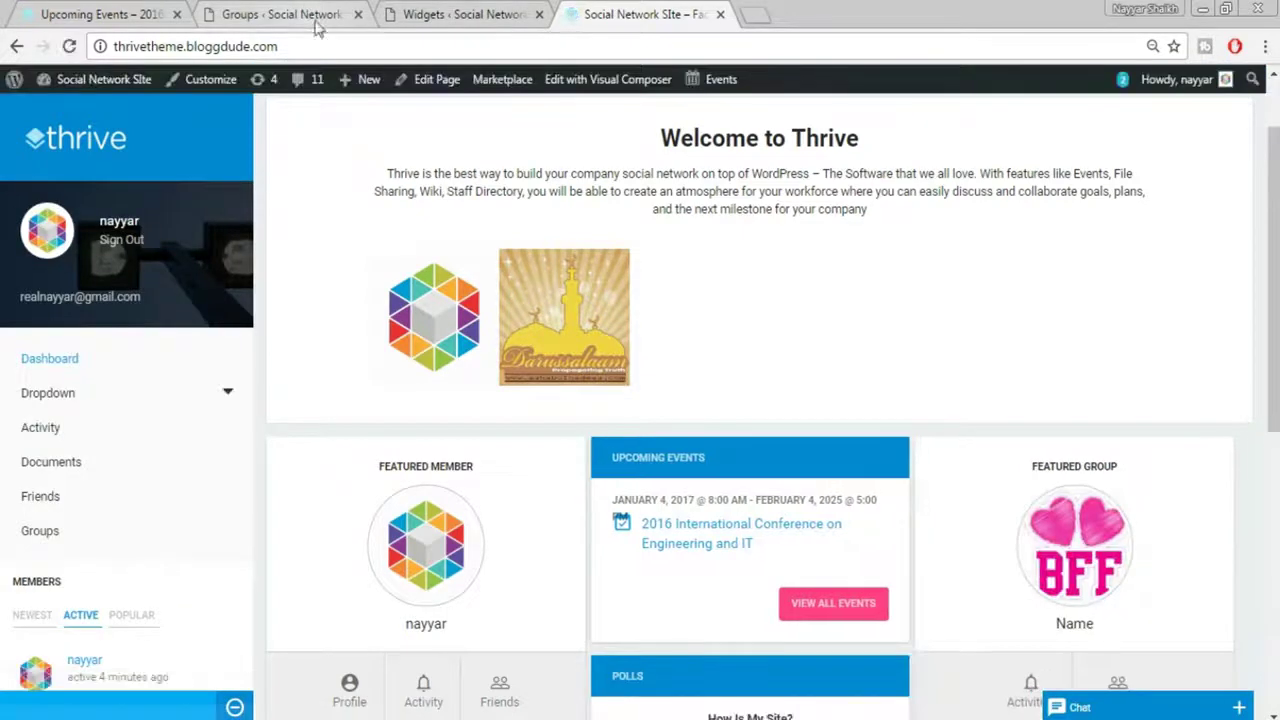
scroll(171, 334, "down", 3)
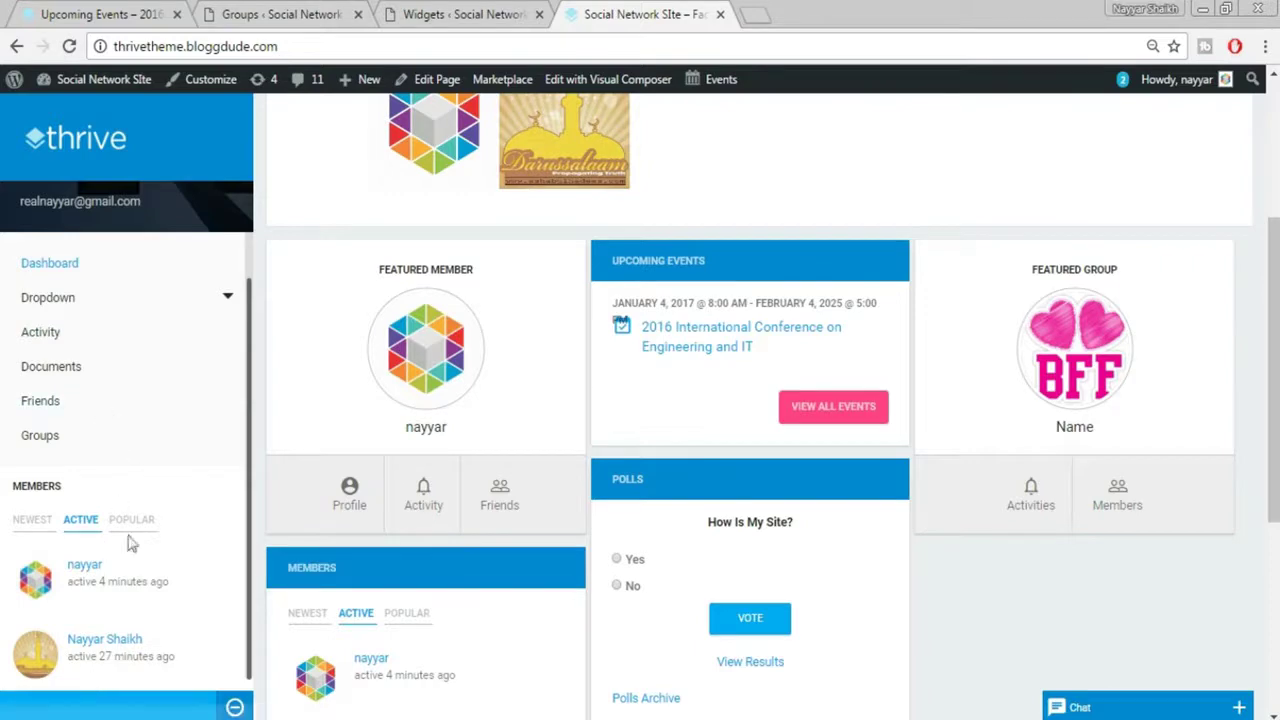
scroll(110, 480, "up", 5)
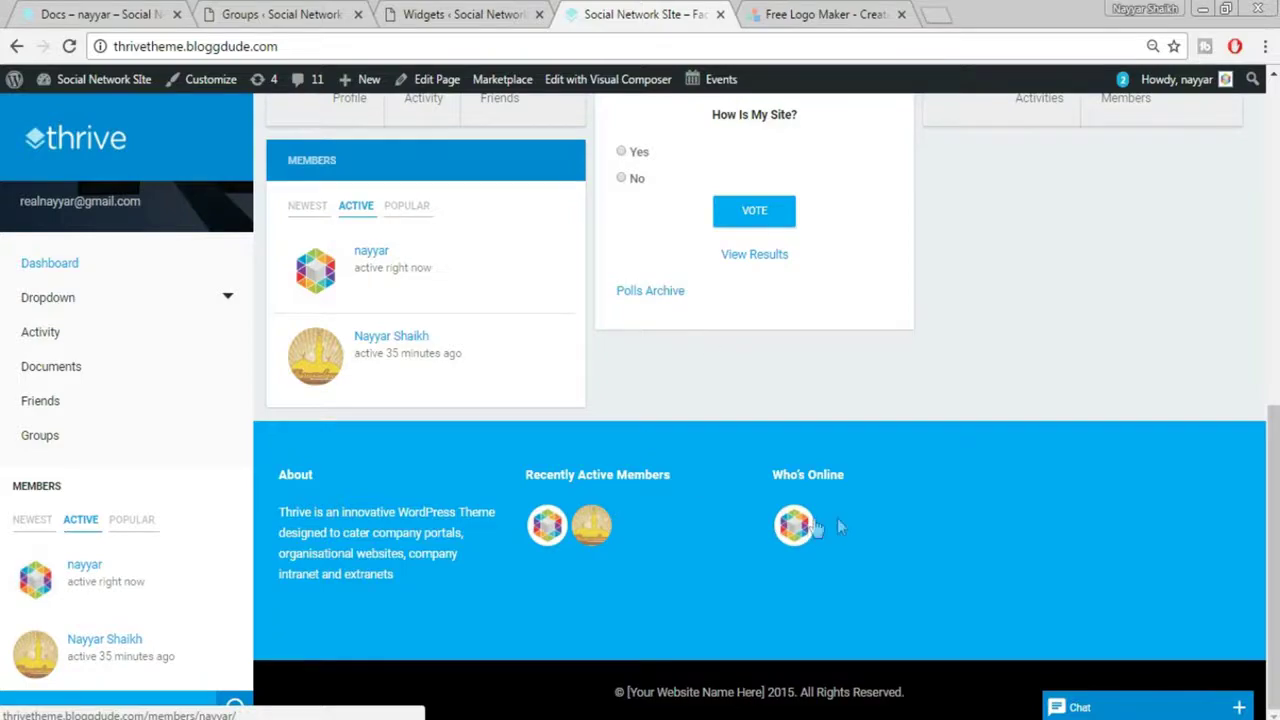
Go back to the Widgets admin page and expand the Footer widget area
left_click(465, 14)
scroll(1028, 316, "up", 1)
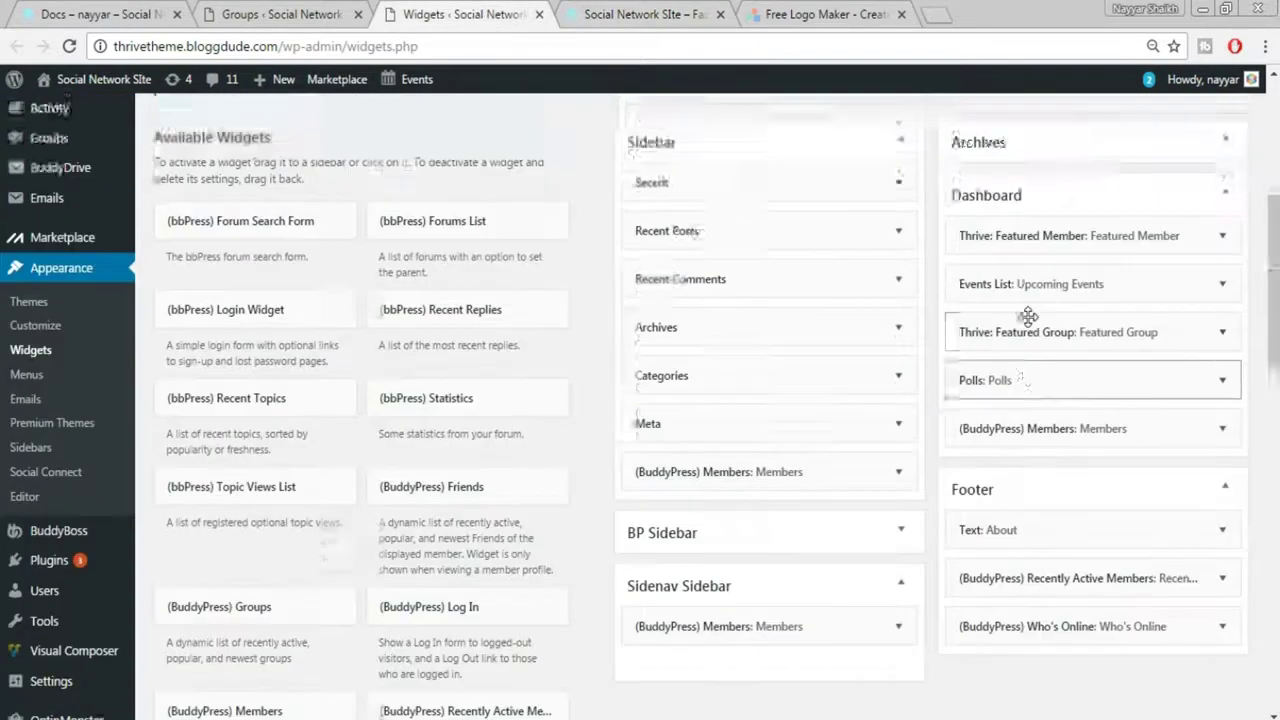
scroll(1050, 350, "down", 2)
left_click(1035, 333)
left_click(1035, 333)
Open the Text: About widget, select all its content, and collapse it
left_click(963, 373)
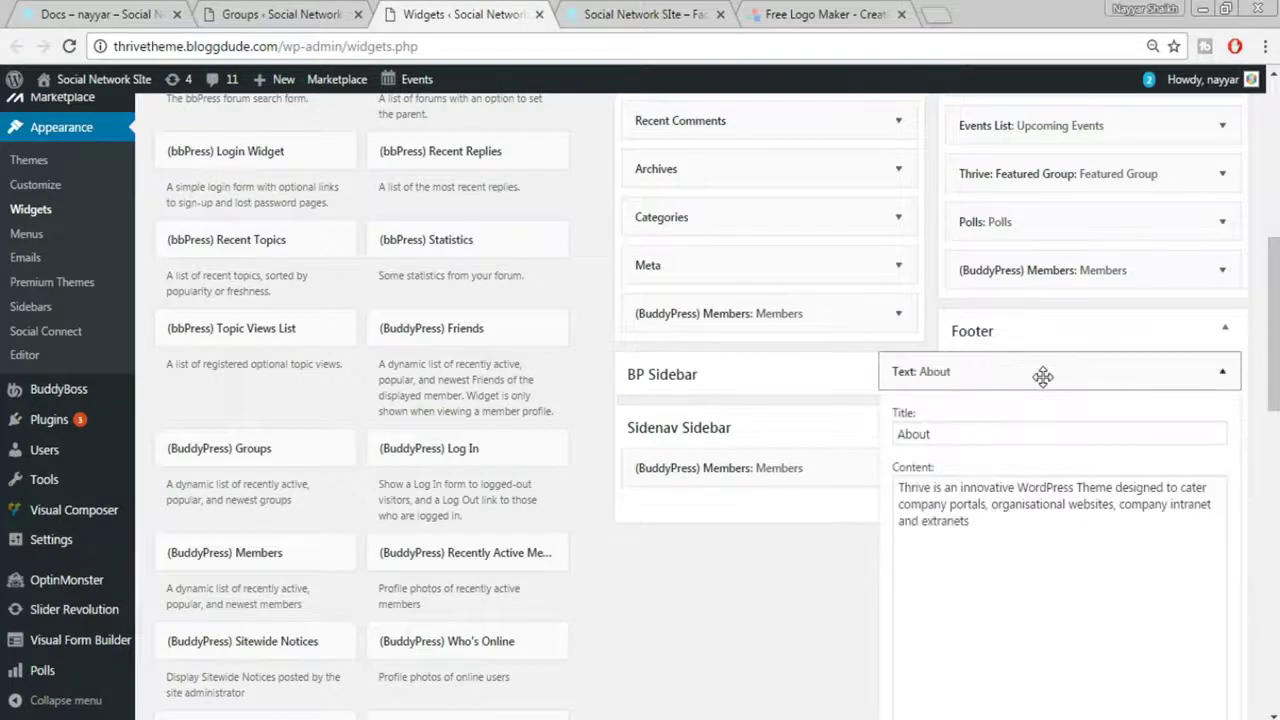
left_click(950, 372)
left_click(943, 370)
left_click(972, 520)
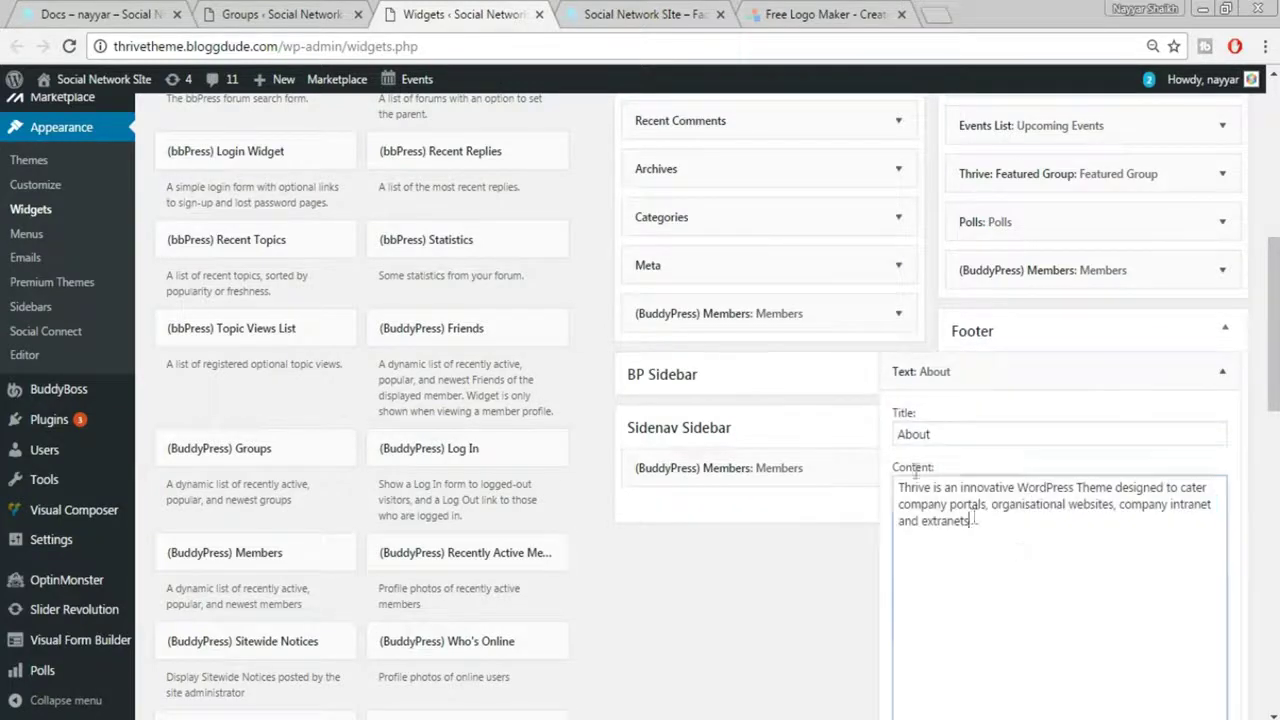
key("ctrl+a")
left_click(1220, 373)
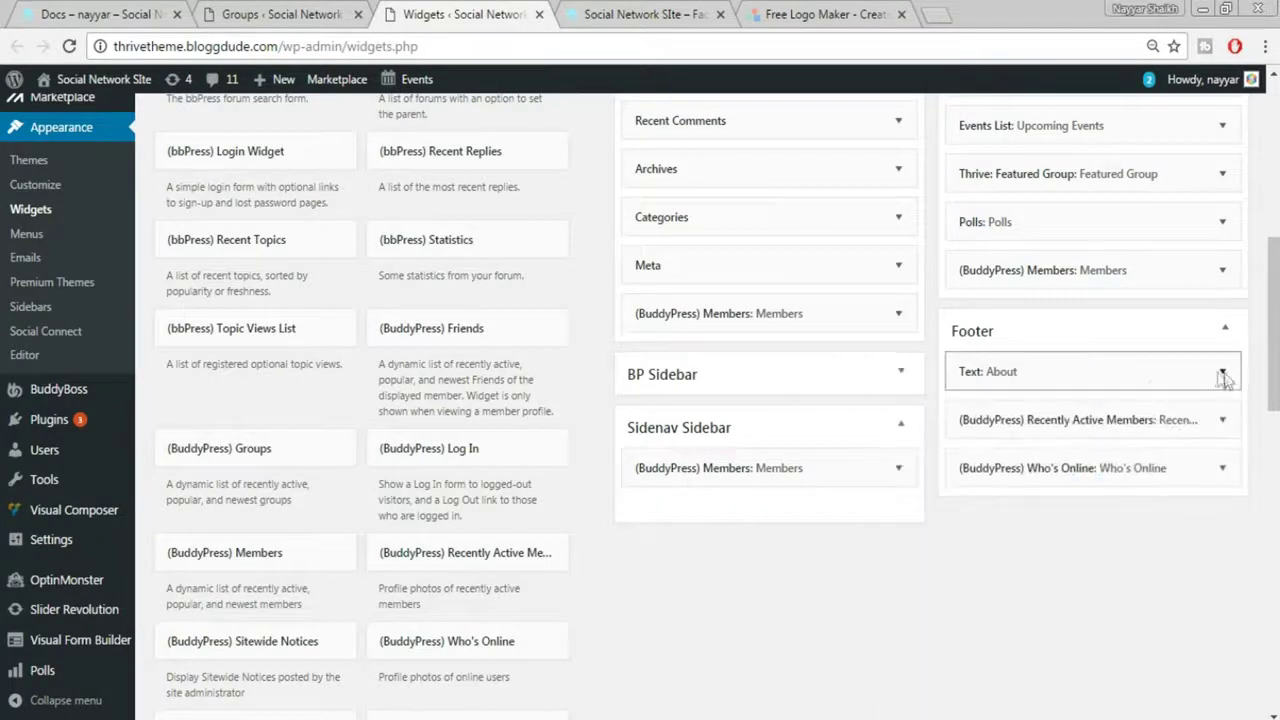
Scroll through the Available Widgets list, briefly checking the front-end site tab
scroll(506, 450, "down", 4)
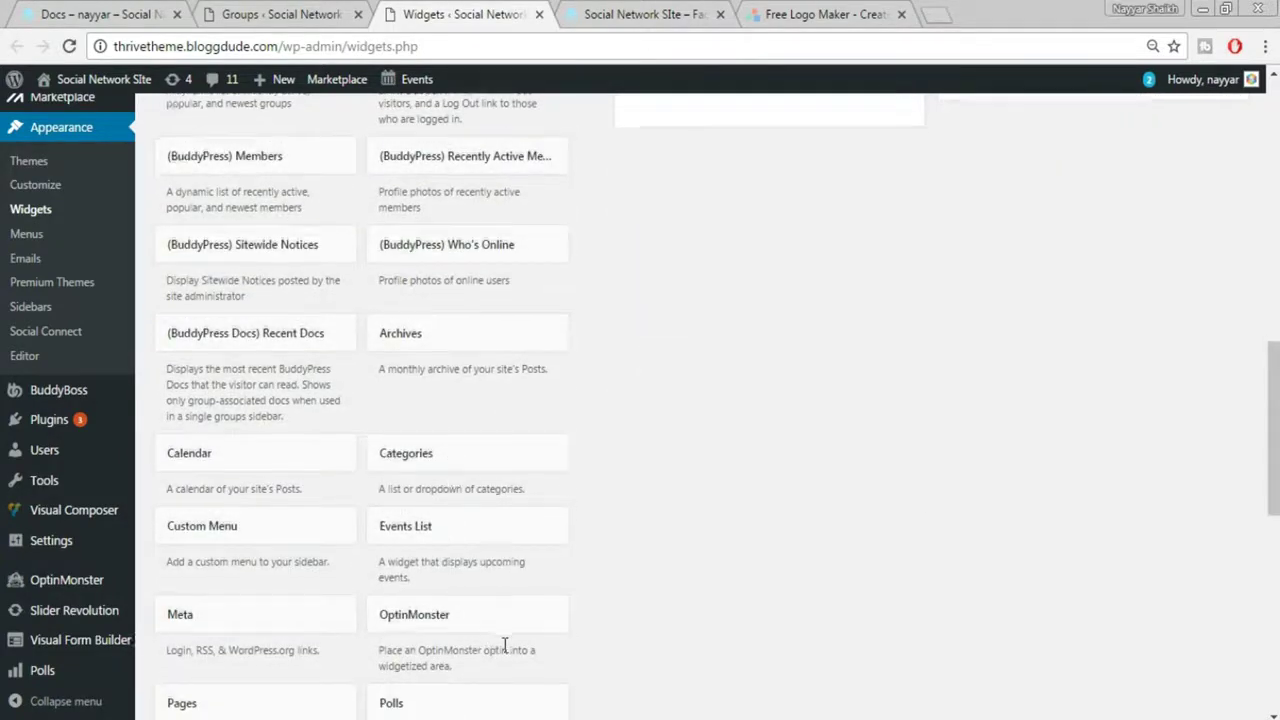
scroll(480, 640, "down", 2)
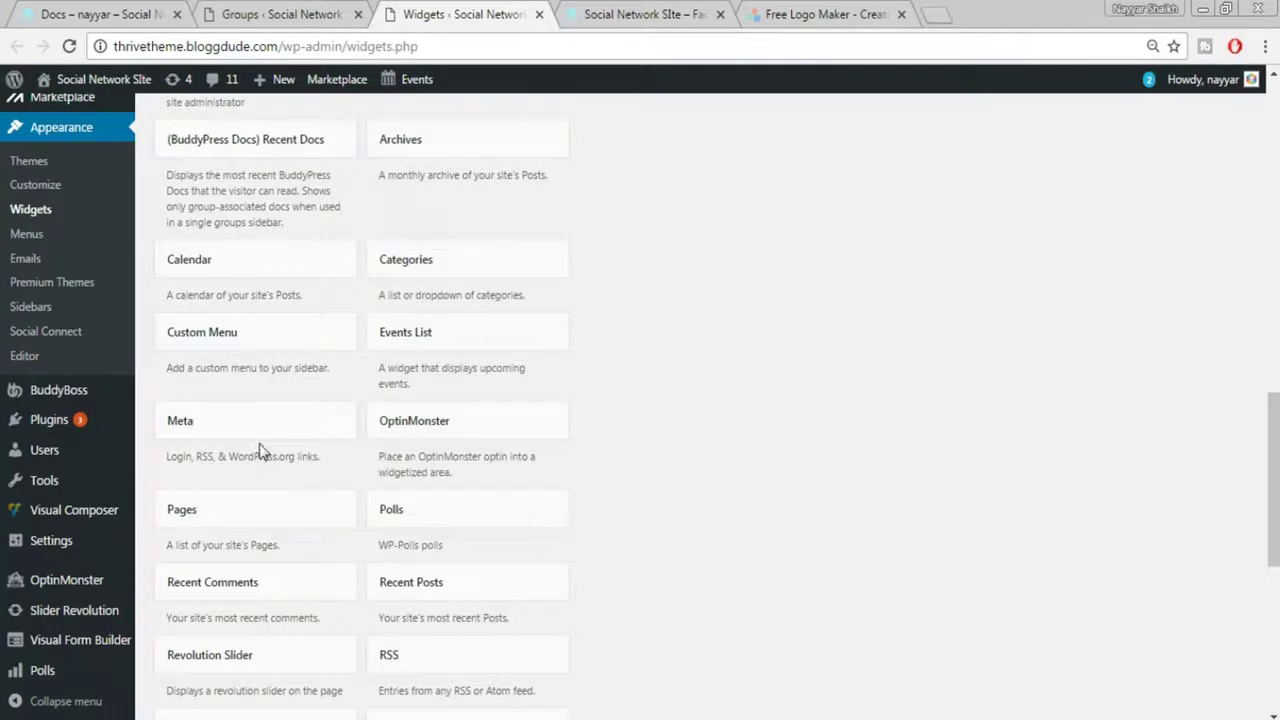
left_click(697, 10)
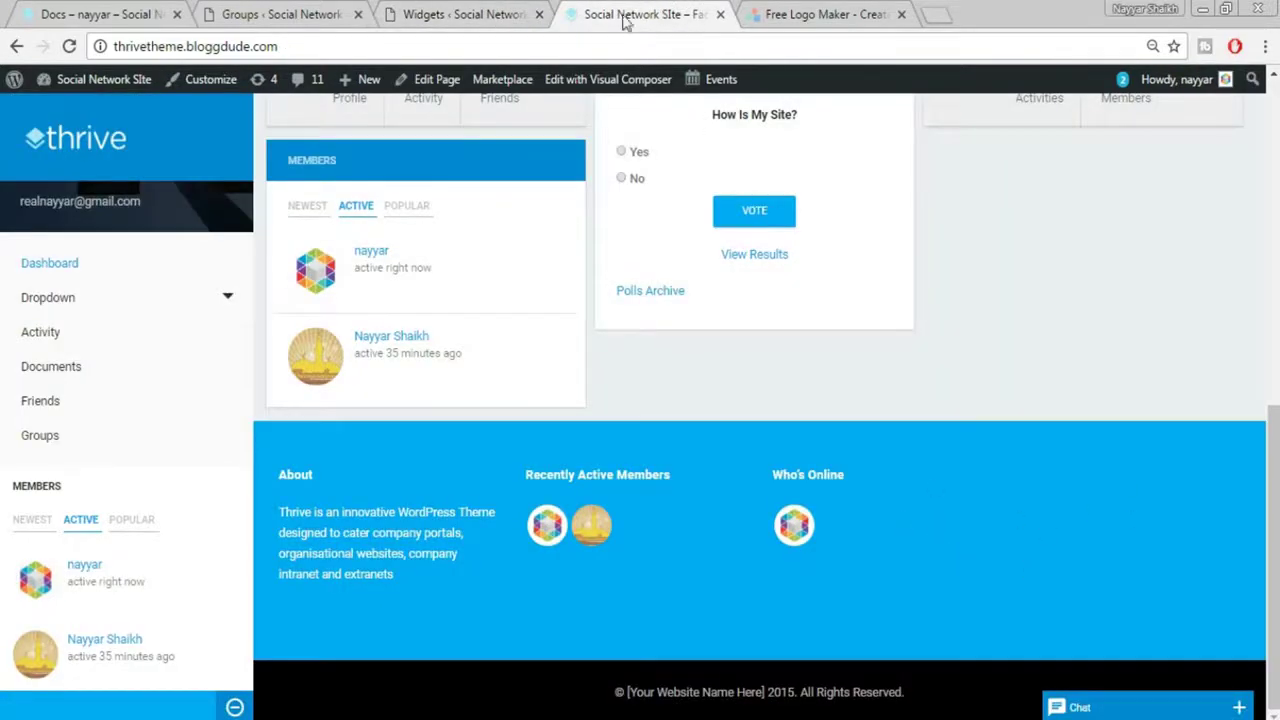
left_click(502, 14)
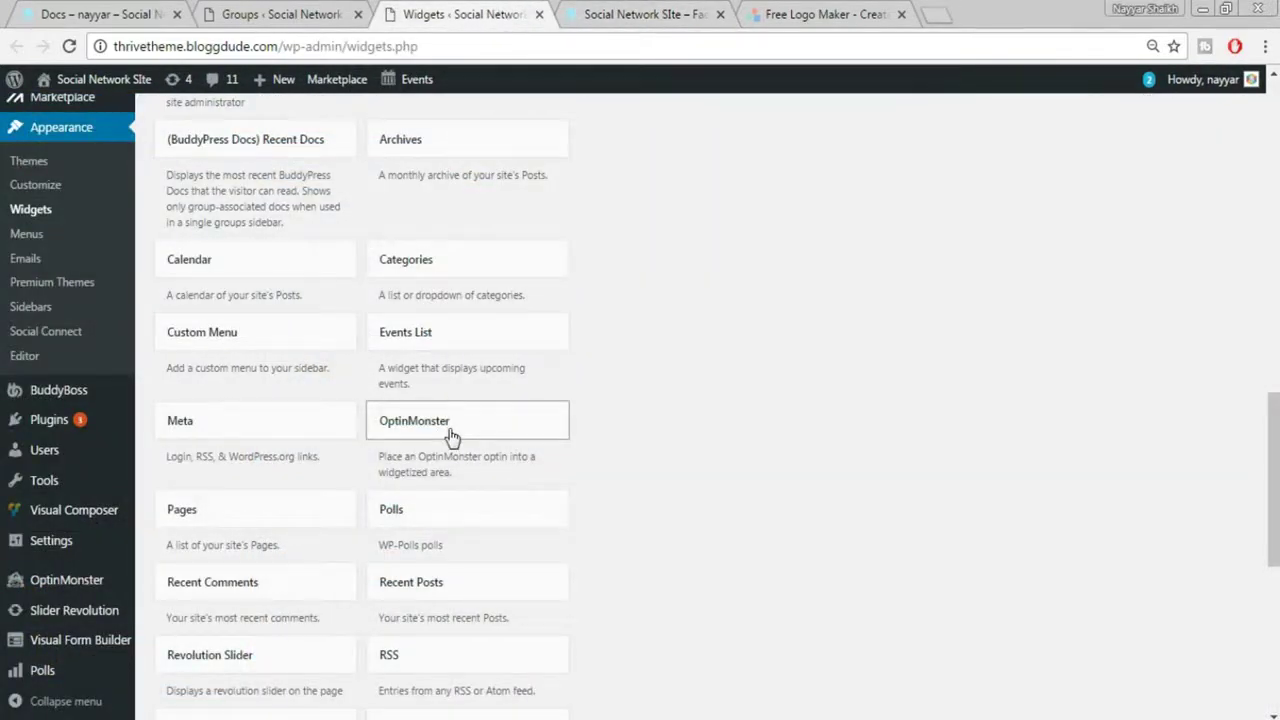
scroll(1140, 537, "up", 4)
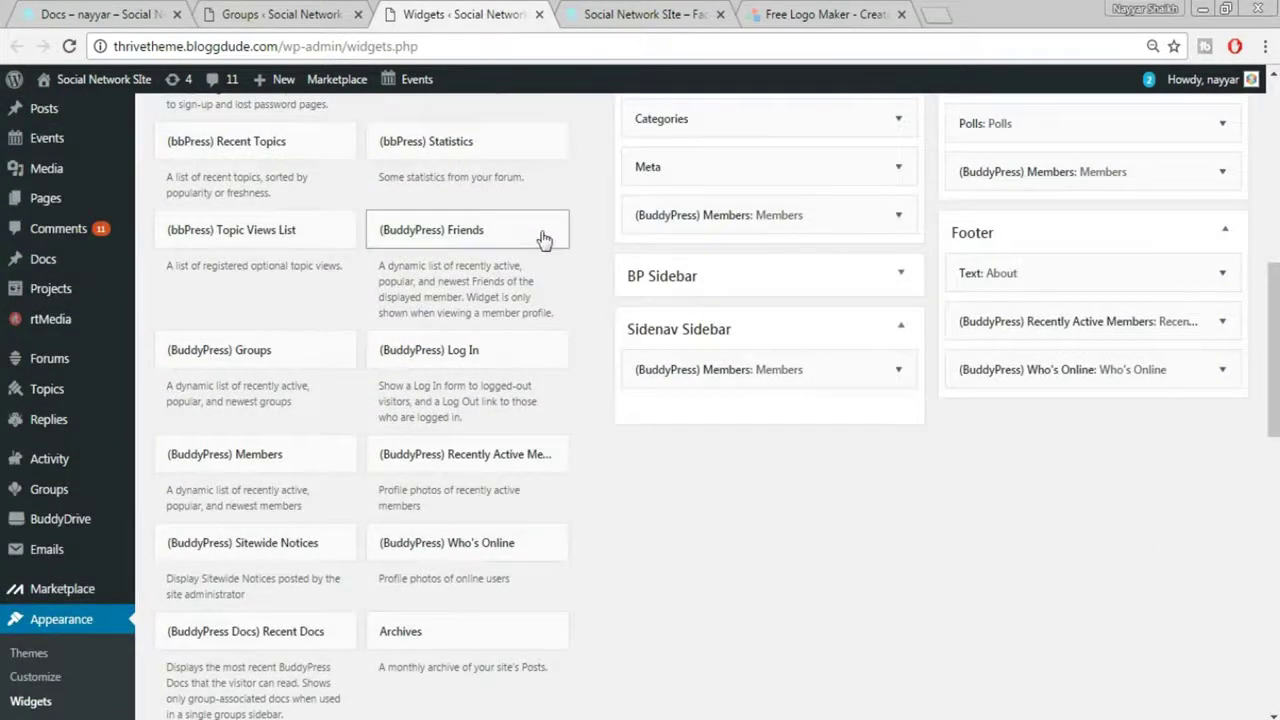
Add the (BuddyPress) Groups widget to the Footer area and save it
left_click(298, 364)
scroll(257, 455, "down", 2)
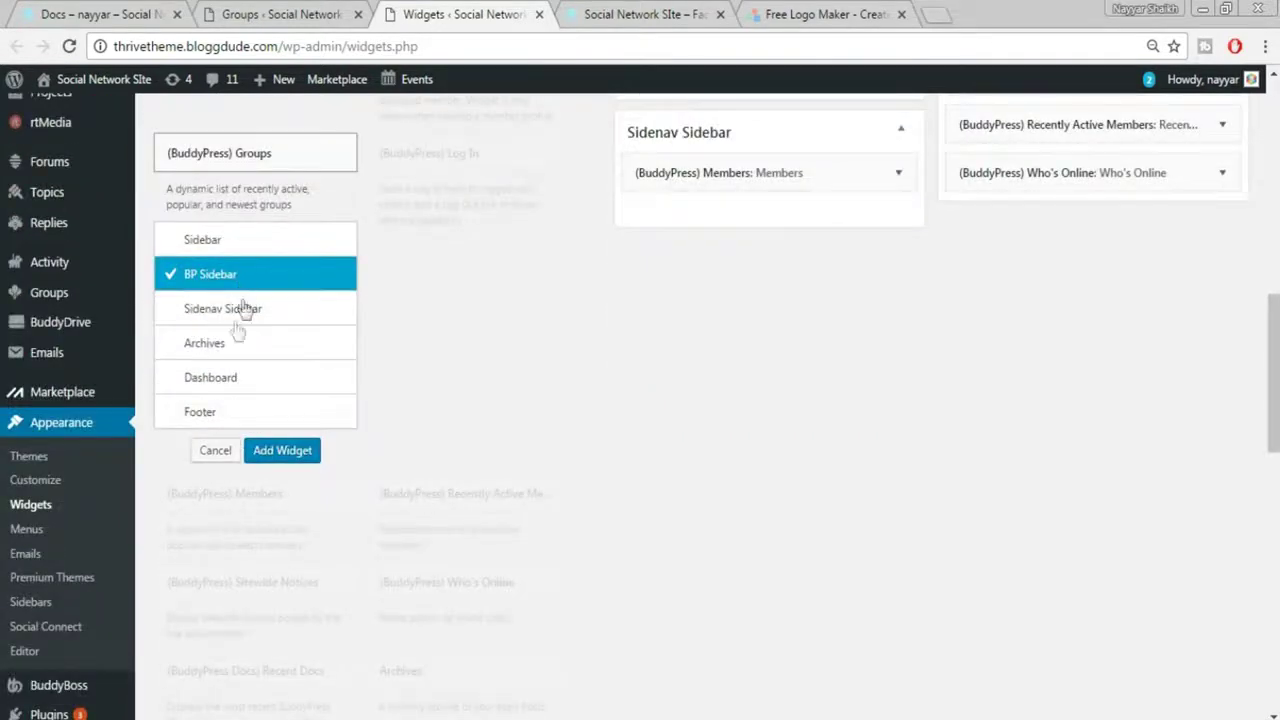
left_click(235, 416)
left_click(304, 463)
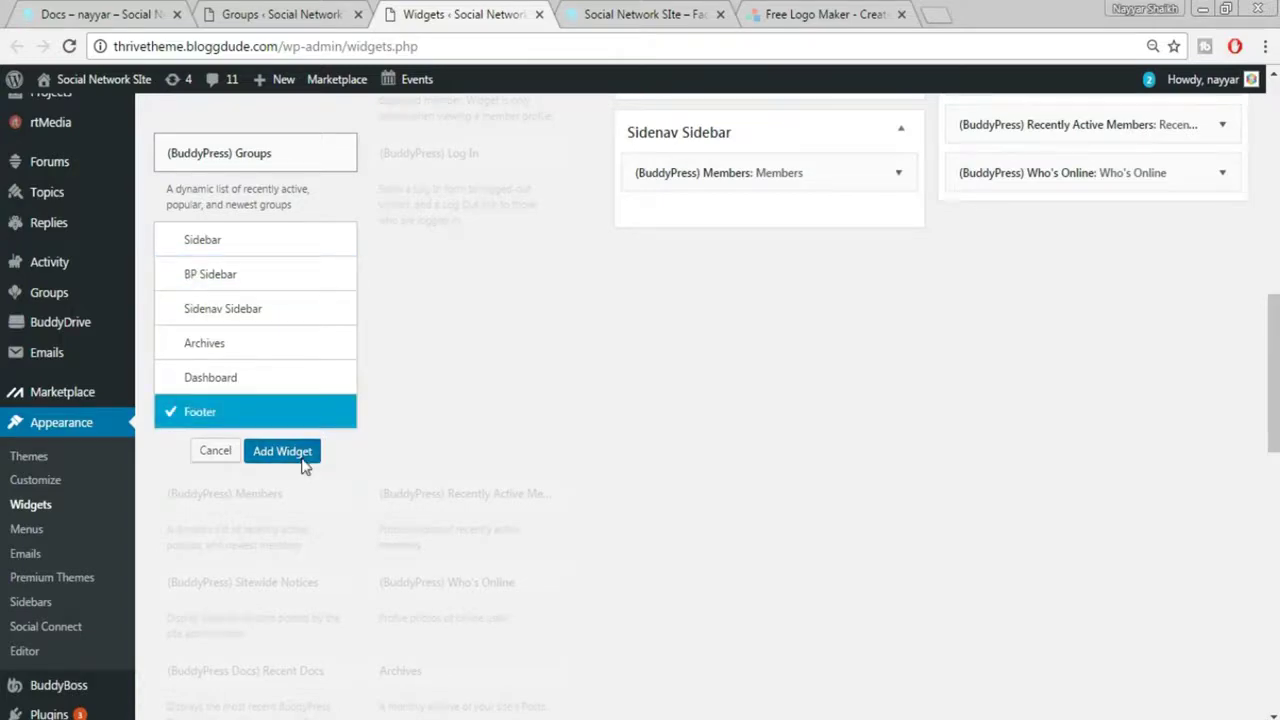
left_click(1219, 434)
left_click(620, 14)
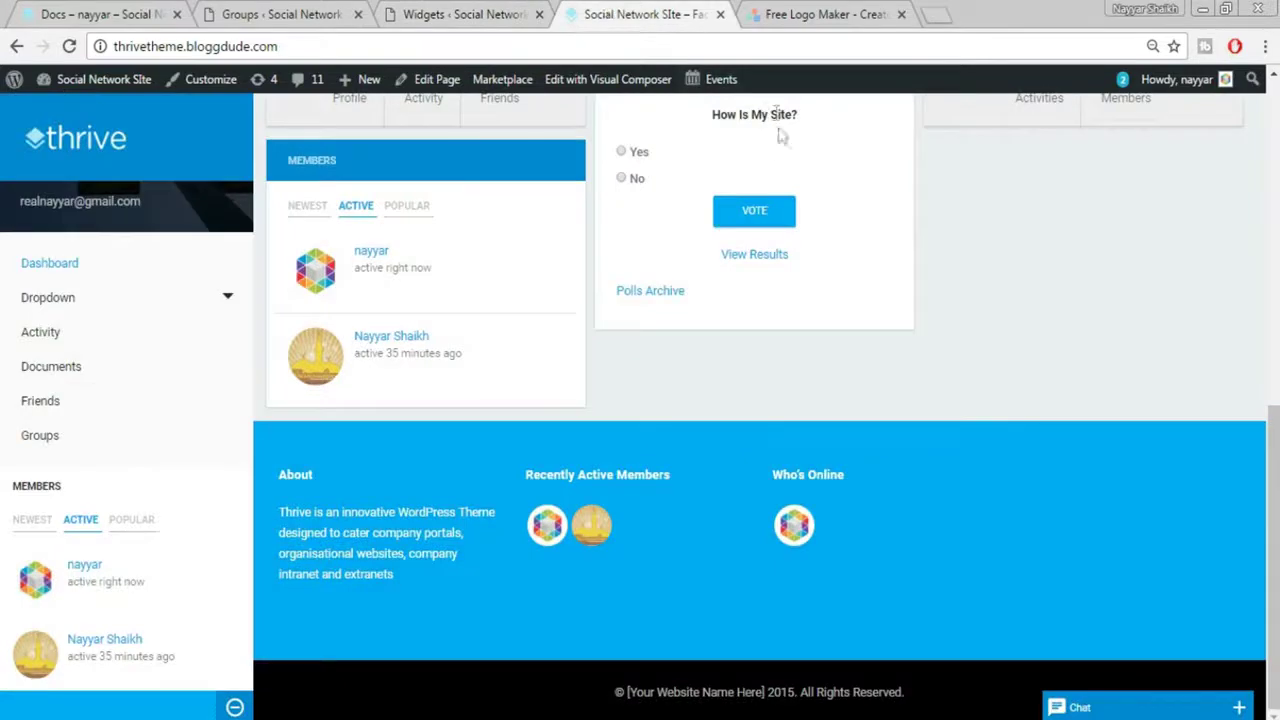
left_click(733, 50)
Reload the front page, check the sidebar Dropdown menu, and open the Customizer
key("Return")
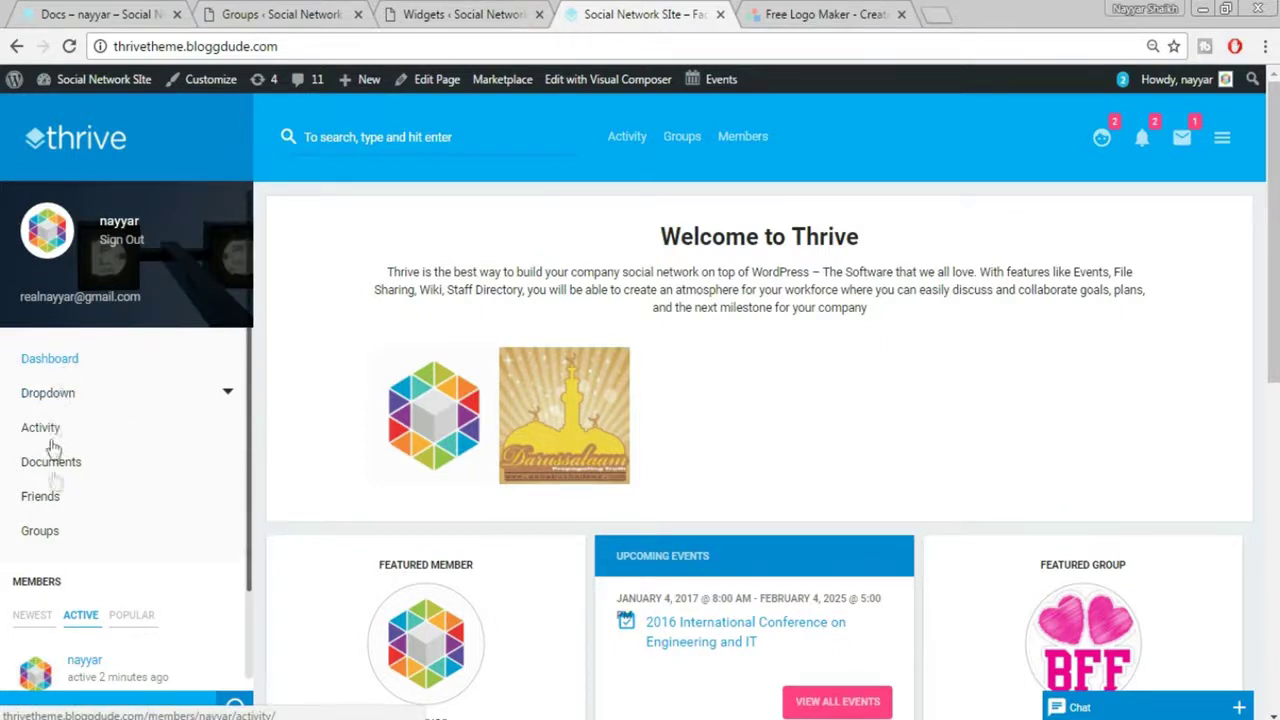
left_click(229, 396)
left_click(229, 396)
scroll(80, 452, "down", 1)
scroll(60, 400, "up", 1)
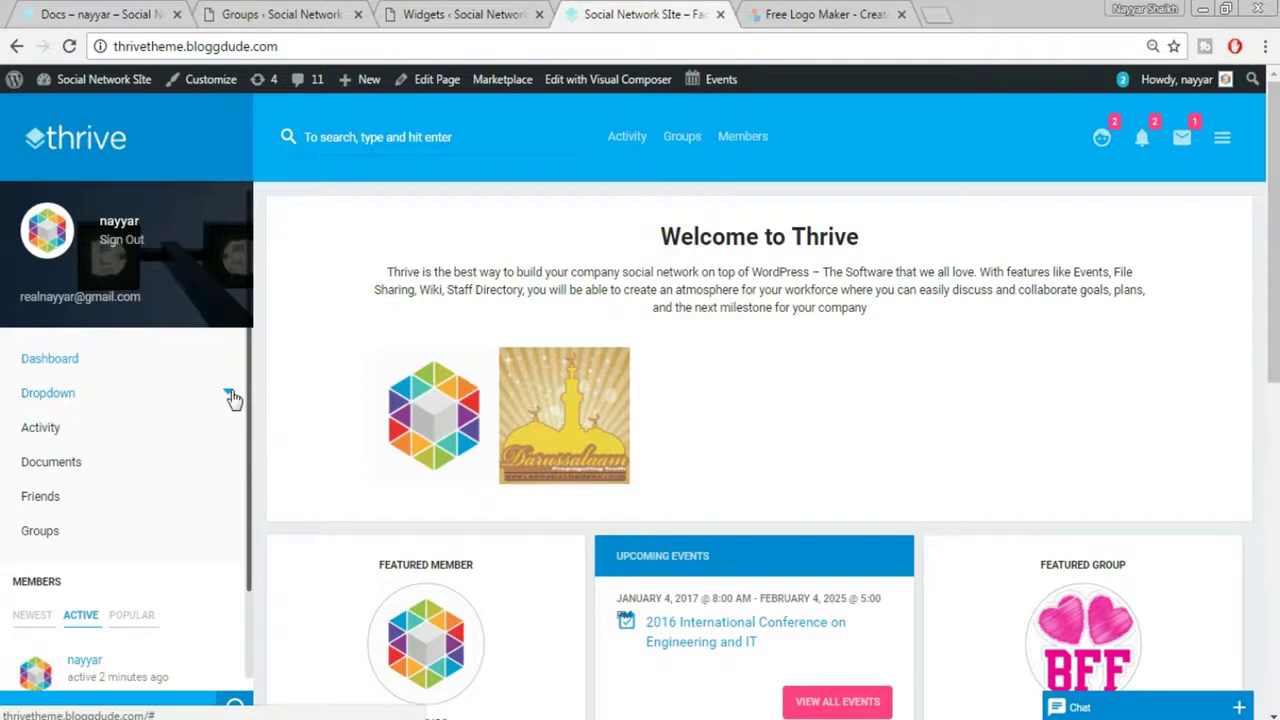
left_click(215, 82)
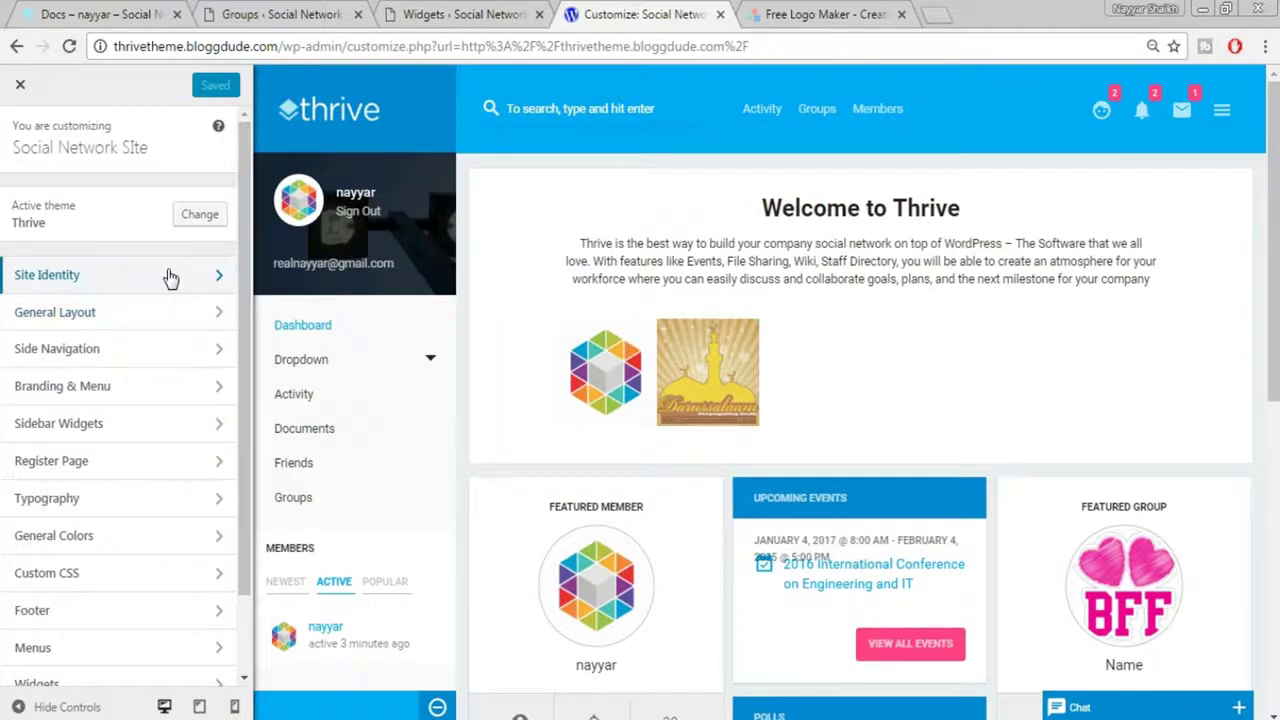
Set the site icon to cropped-Logomakr_3VQ5Kv.png, the 512 × 512 WordPress logo, from the Media Library
left_click(170, 277)
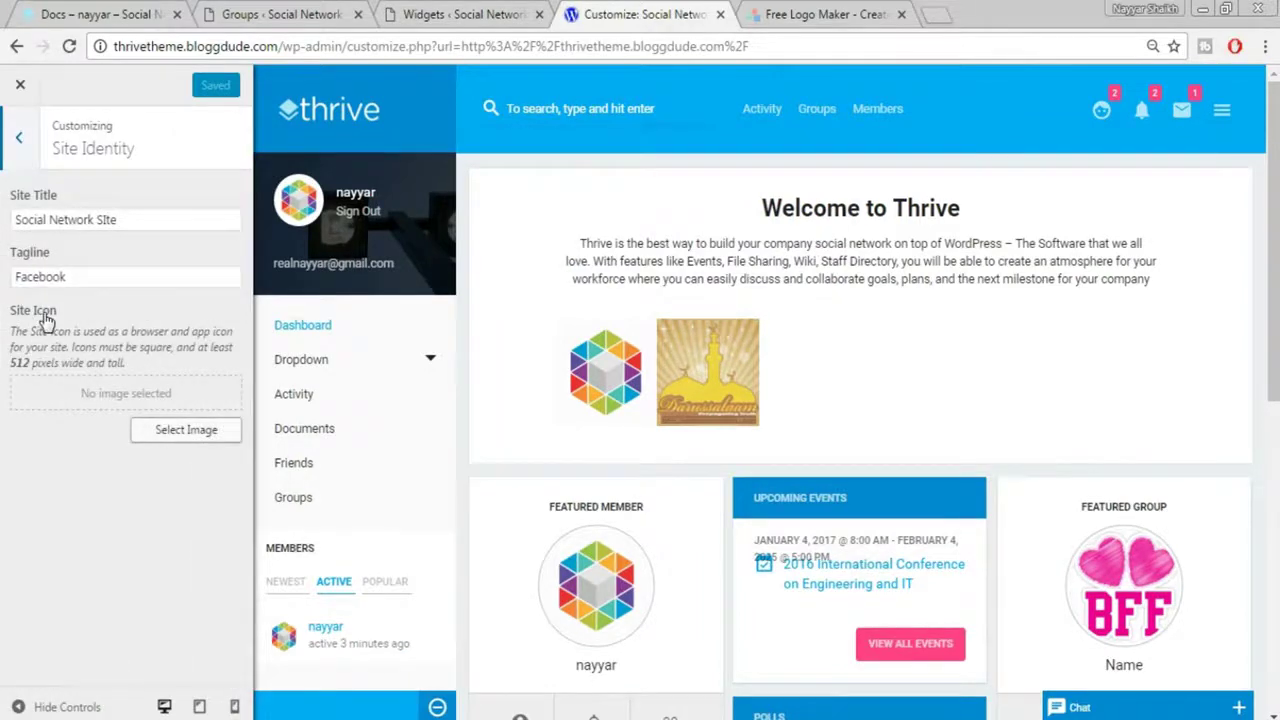
left_click(218, 436)
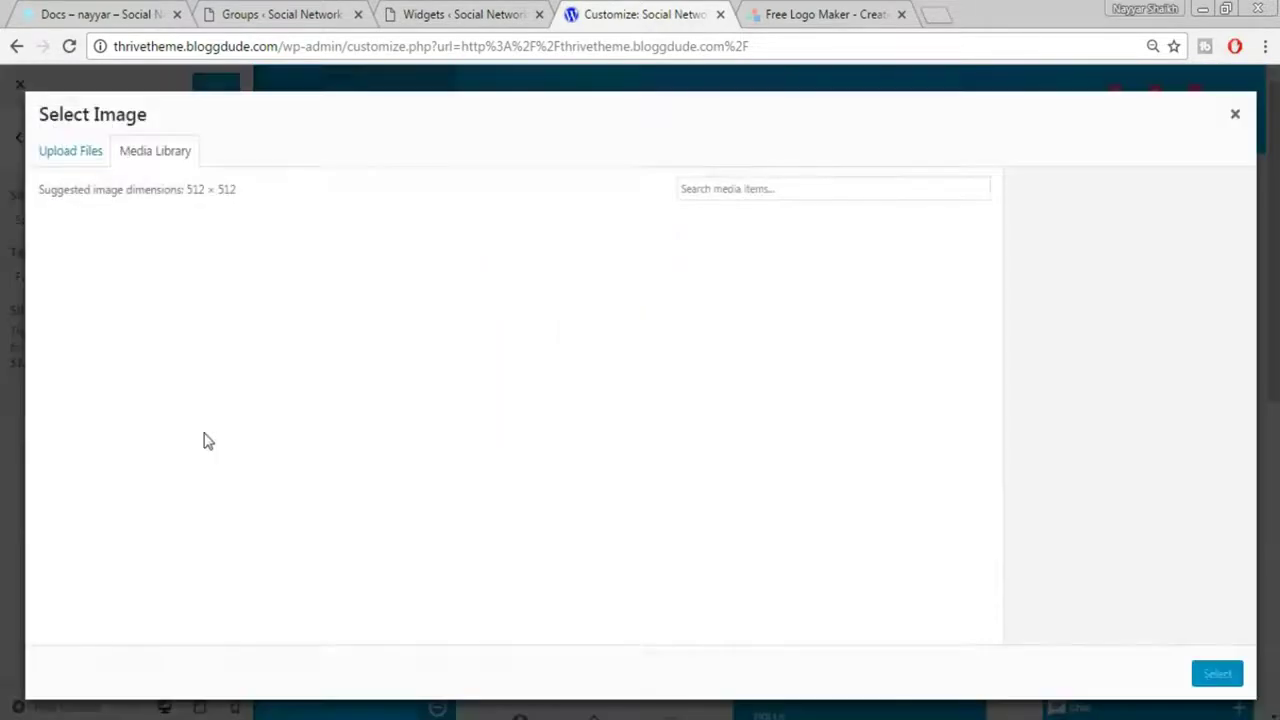
left_click(69, 162)
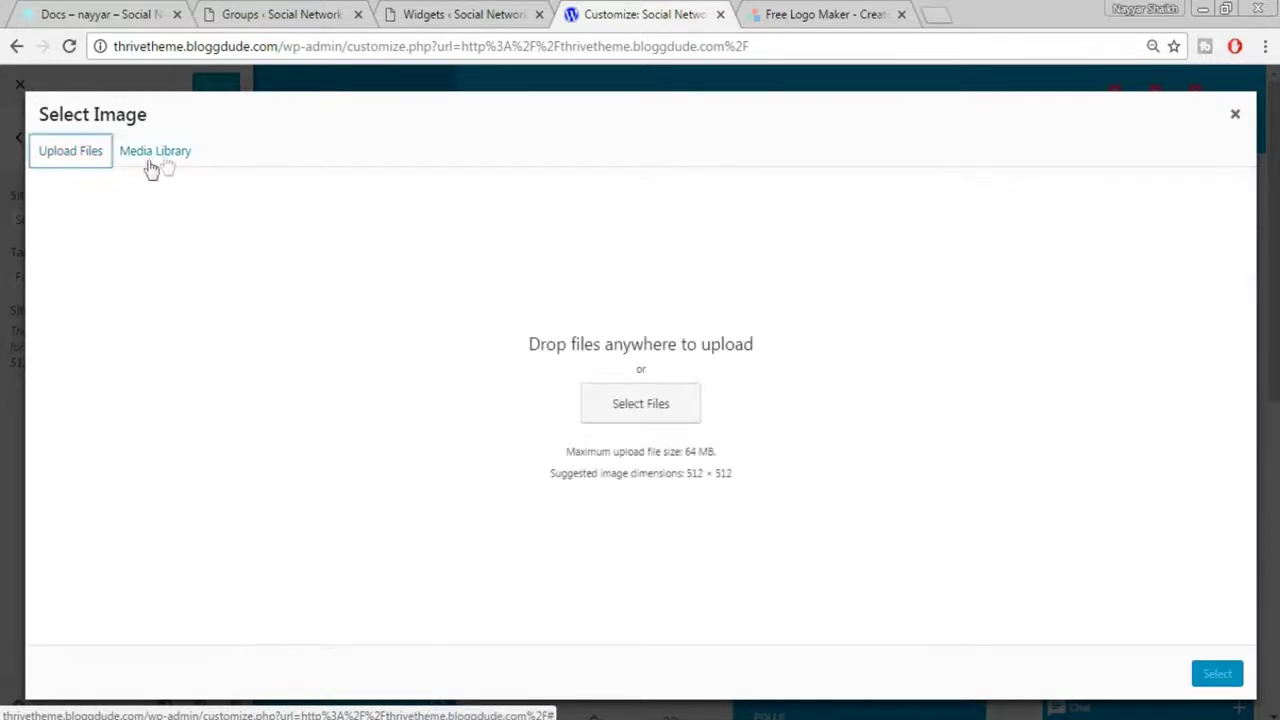
left_click(150, 160)
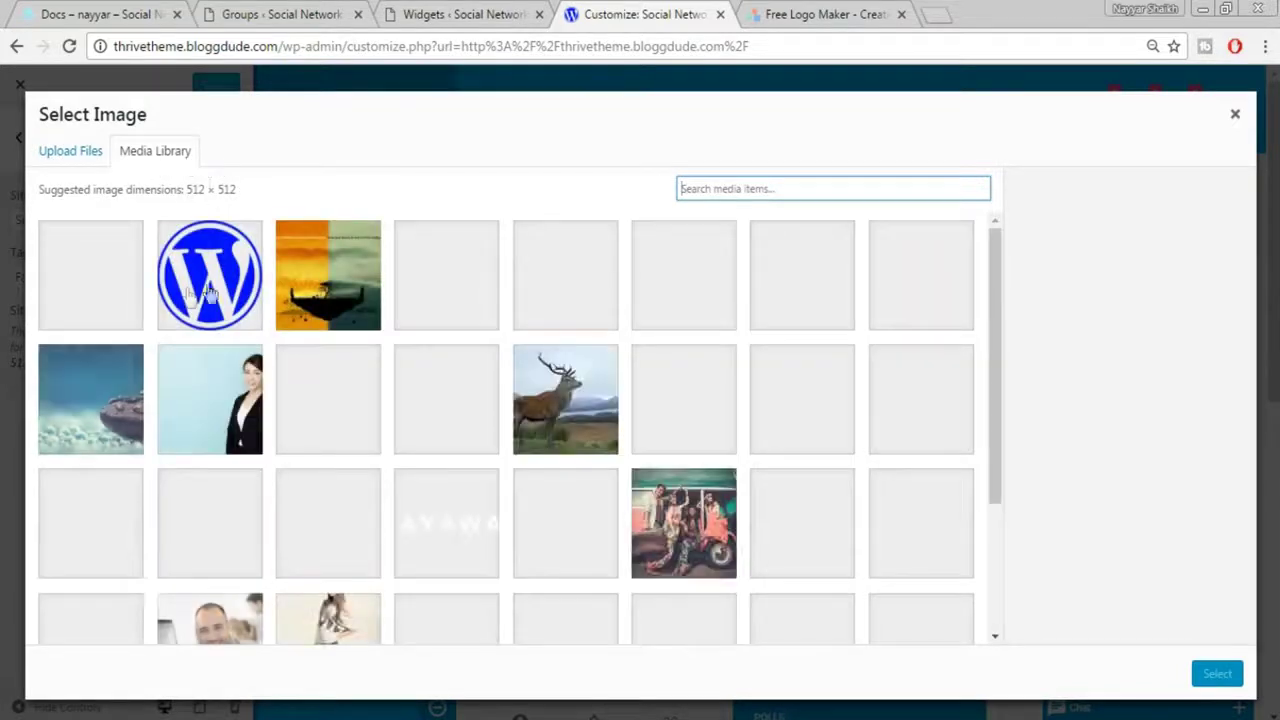
left_click(202, 289)
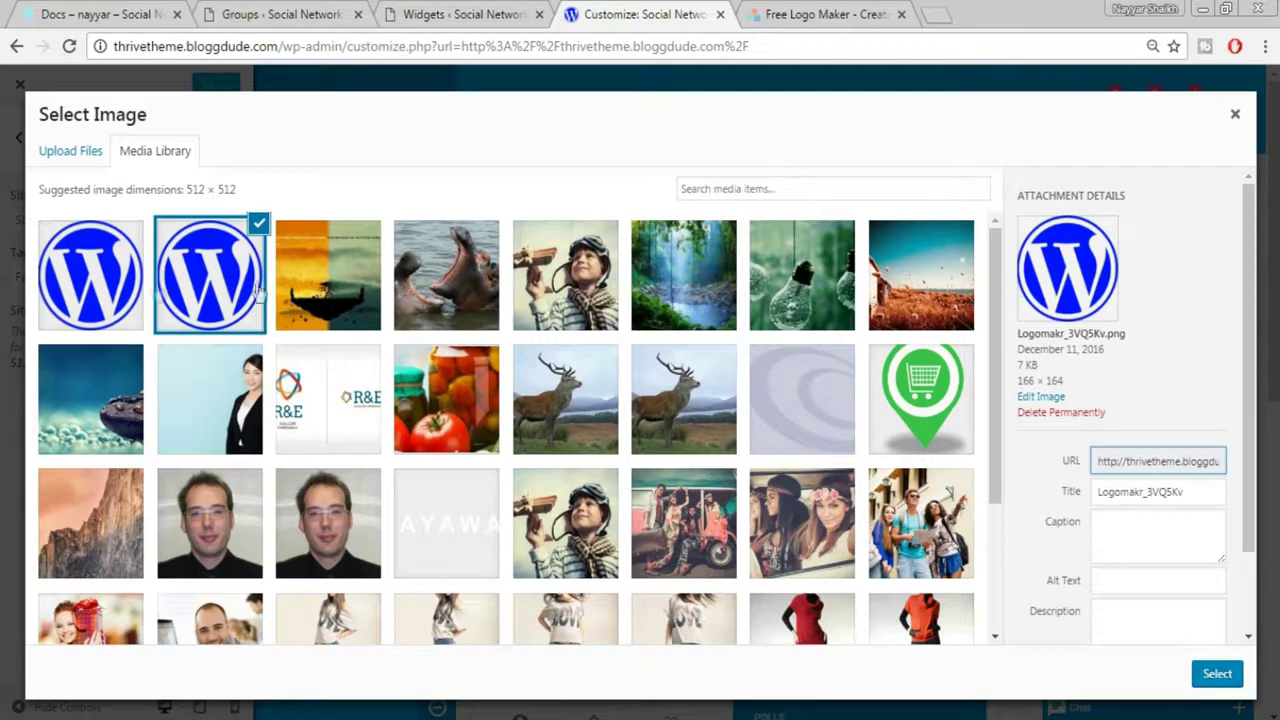
left_click(77, 283)
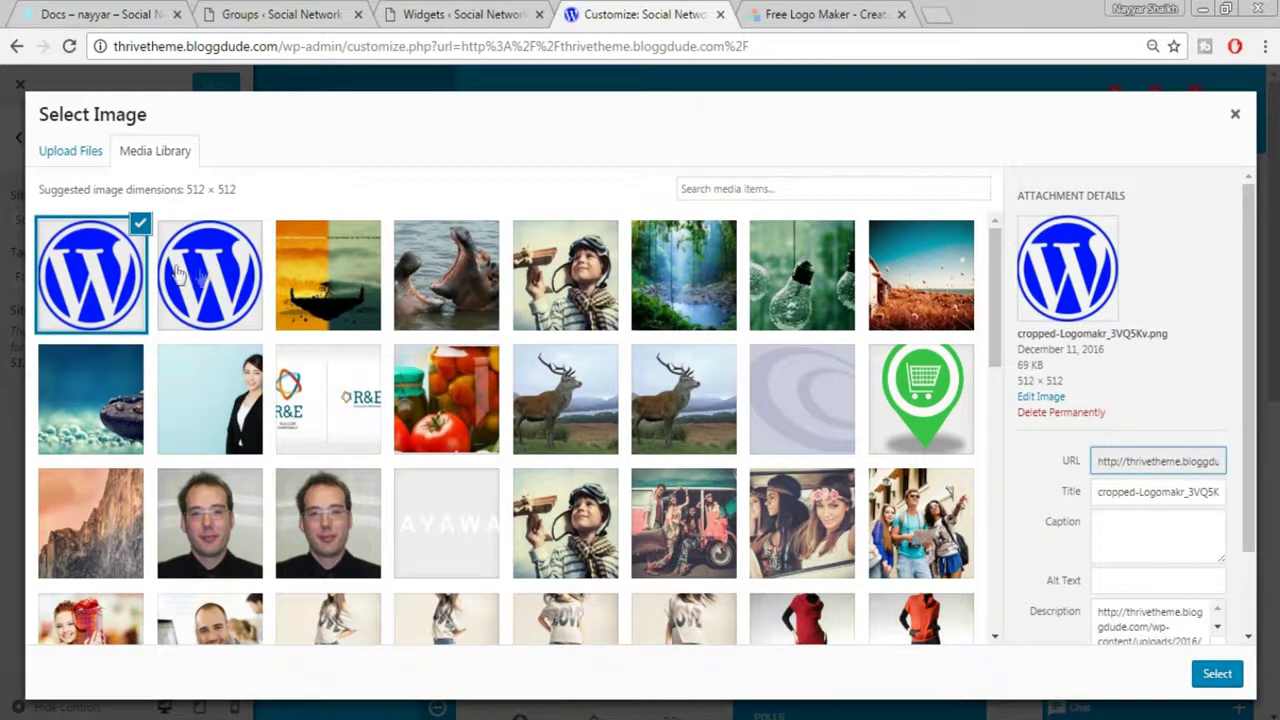
left_click_drag(1051, 381, 1007, 390)
left_click(1047, 383)
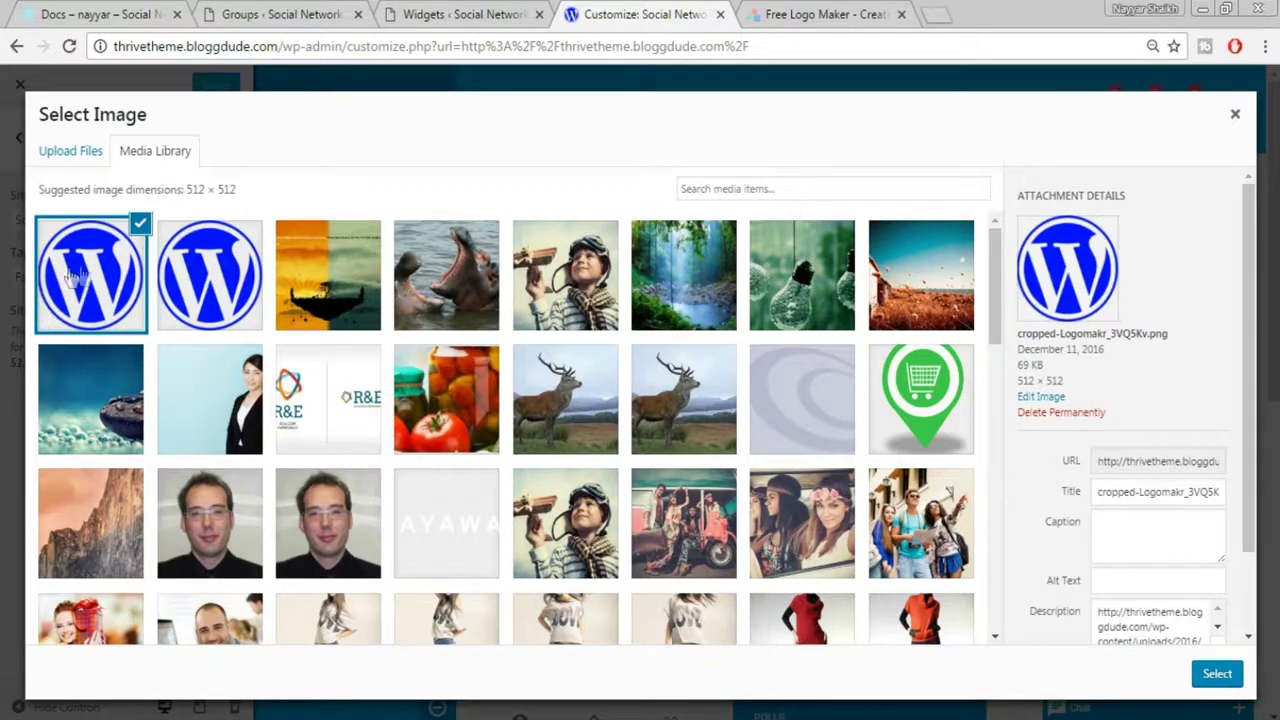
left_click(1220, 680)
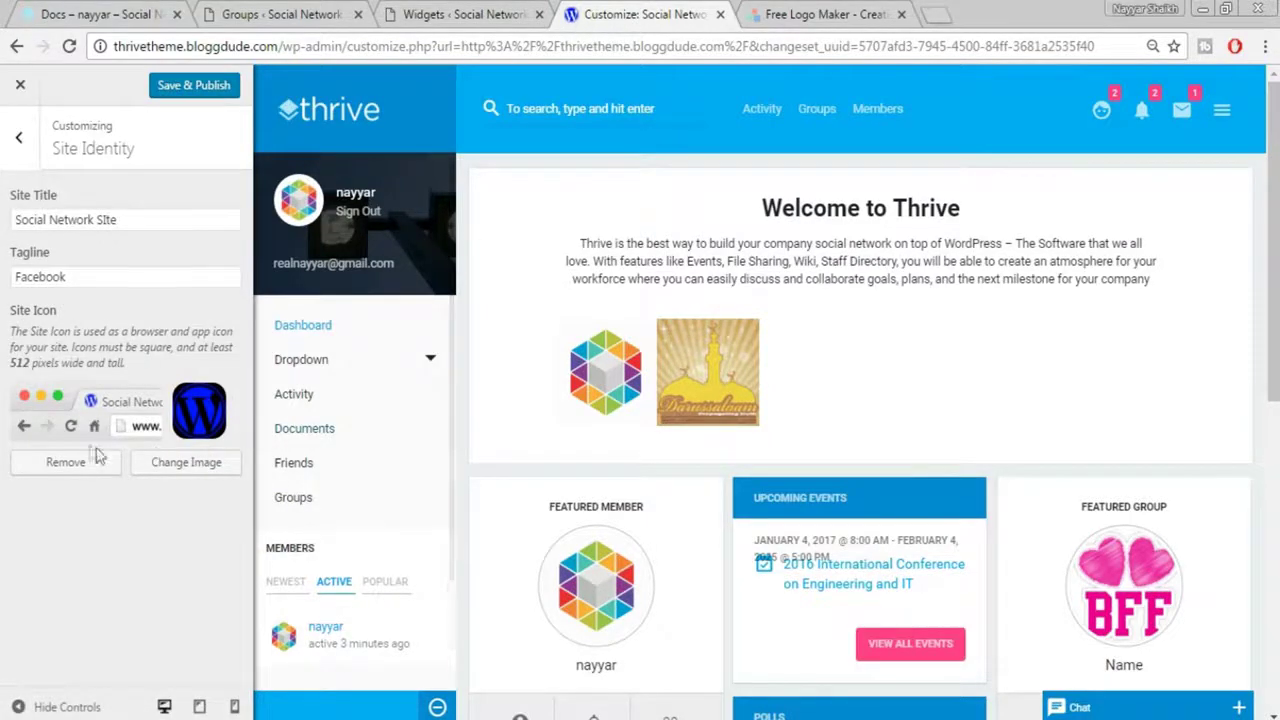
left_click(18, 137)
left_click(70, 290)
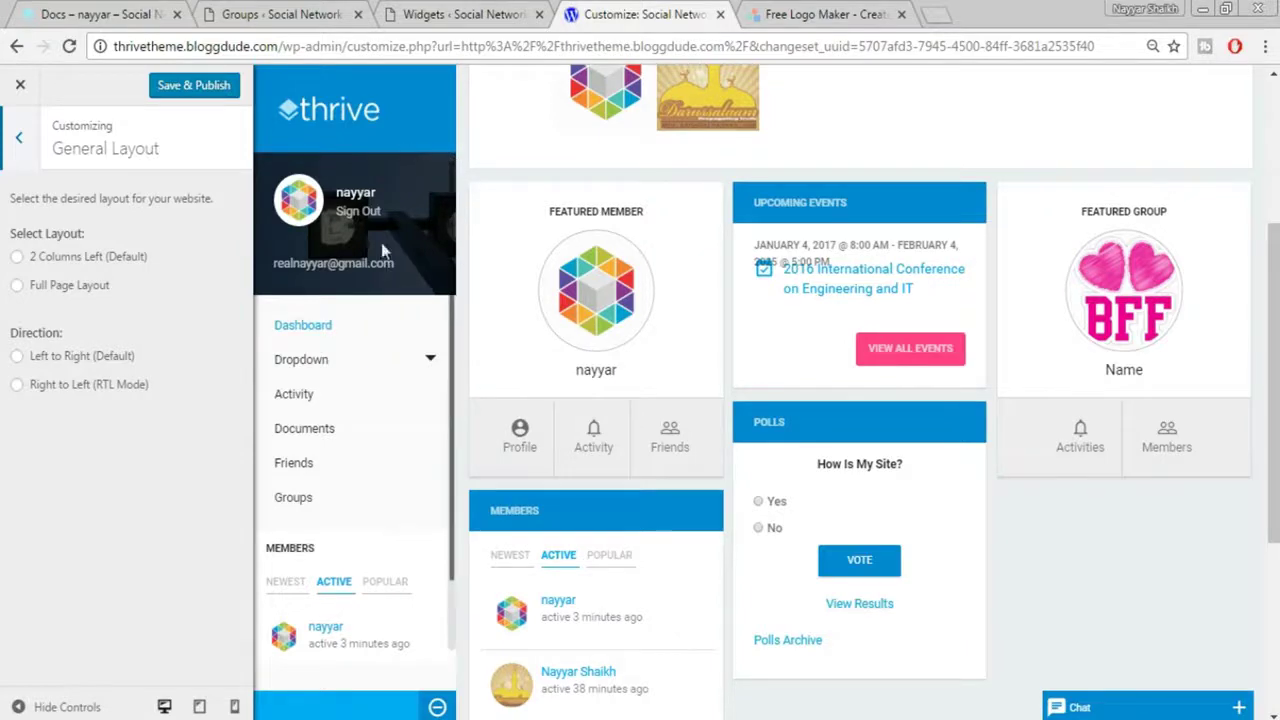
Try Full Page Layout, then settle on 2 Columns Left (Default) for the general layout
scroll(600, 240, "up", 3)
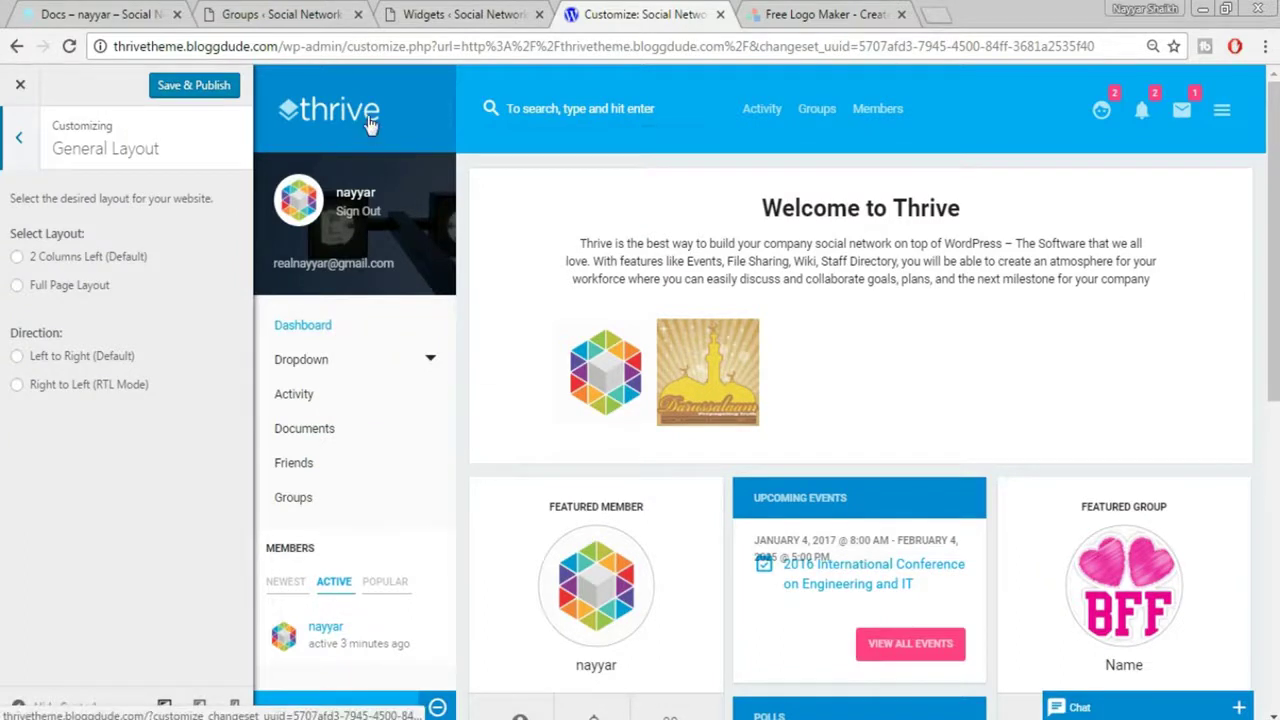
left_click(64, 297)
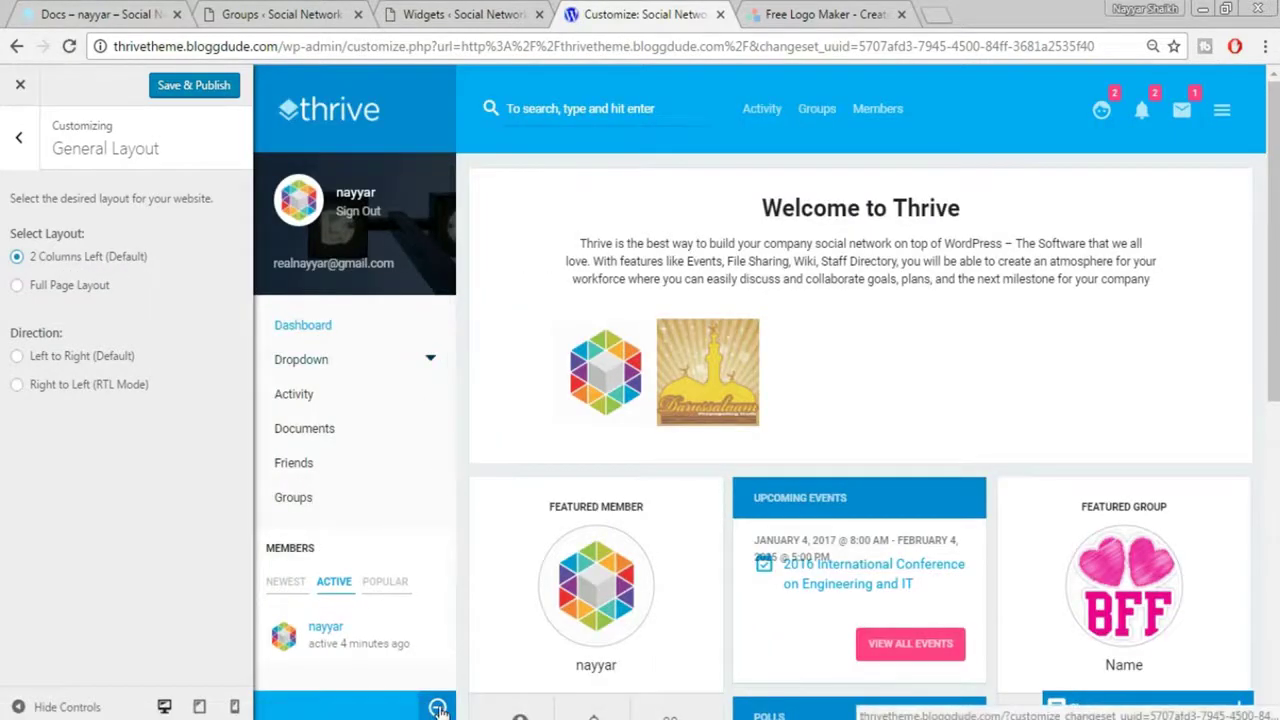
left_click(438, 708)
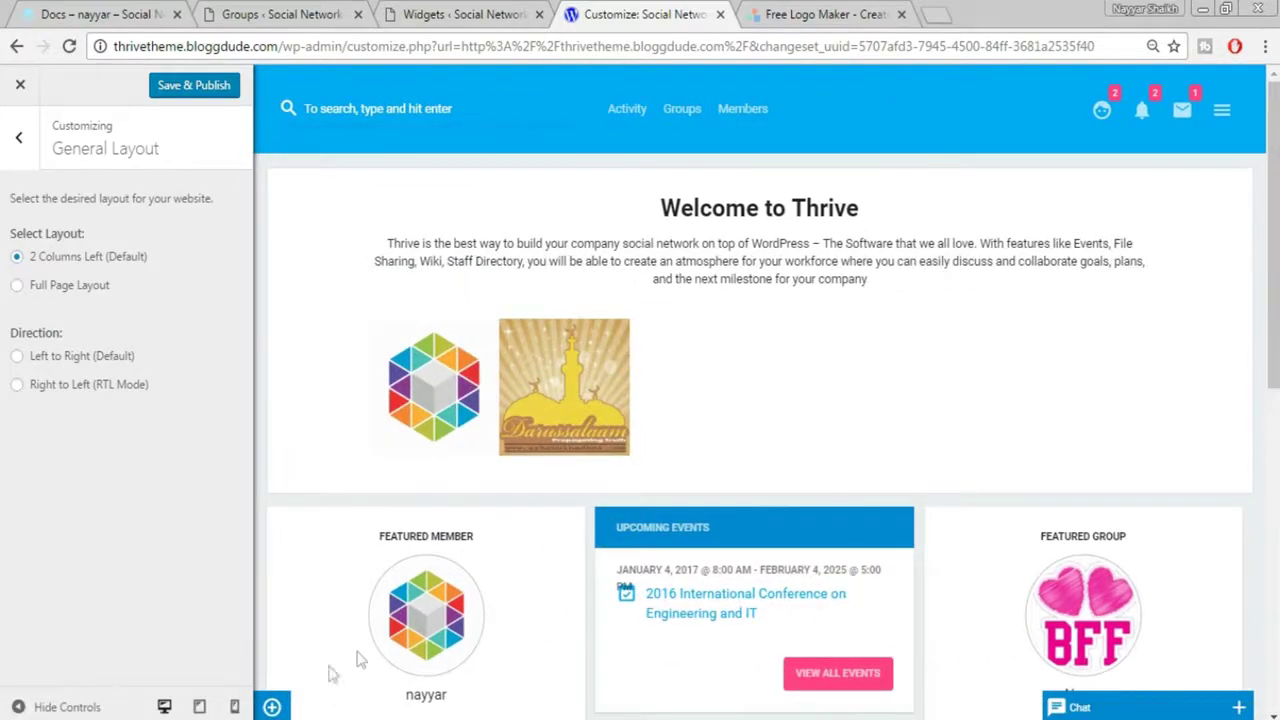
left_click(271, 707)
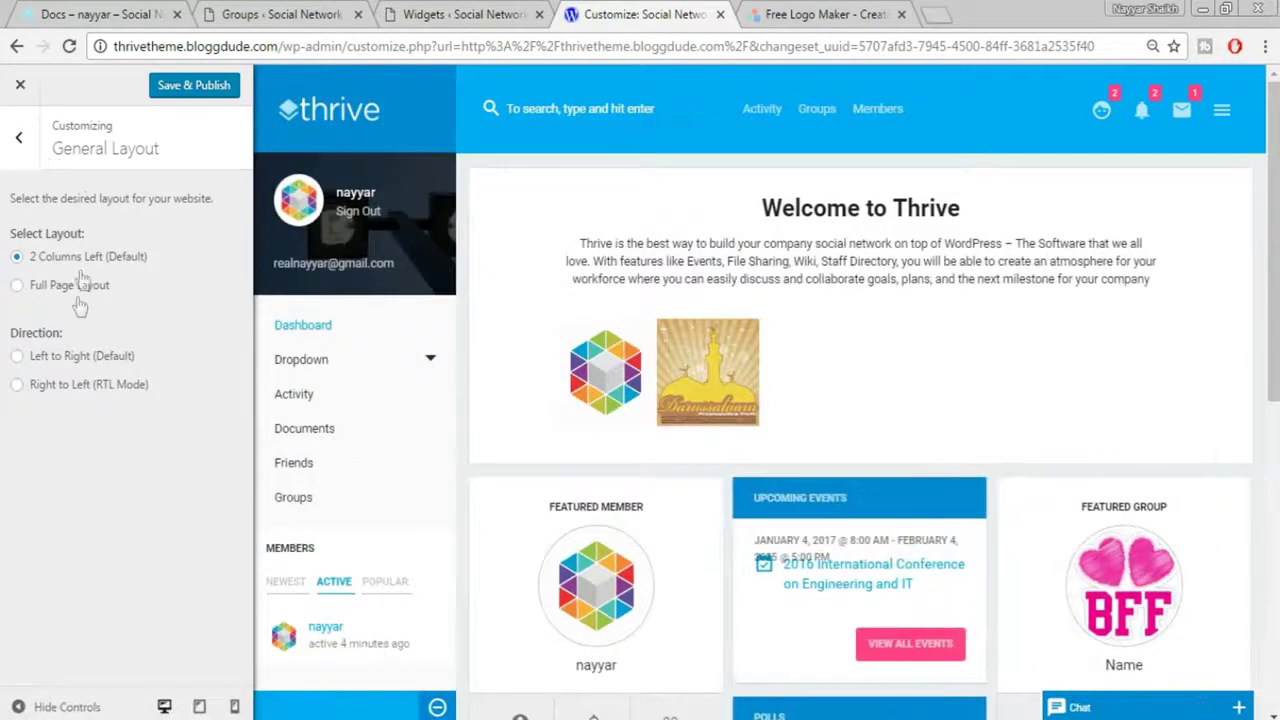
left_click(18, 137)
Look over the Side Navigation settings and return to the section list
left_click(141, 359)
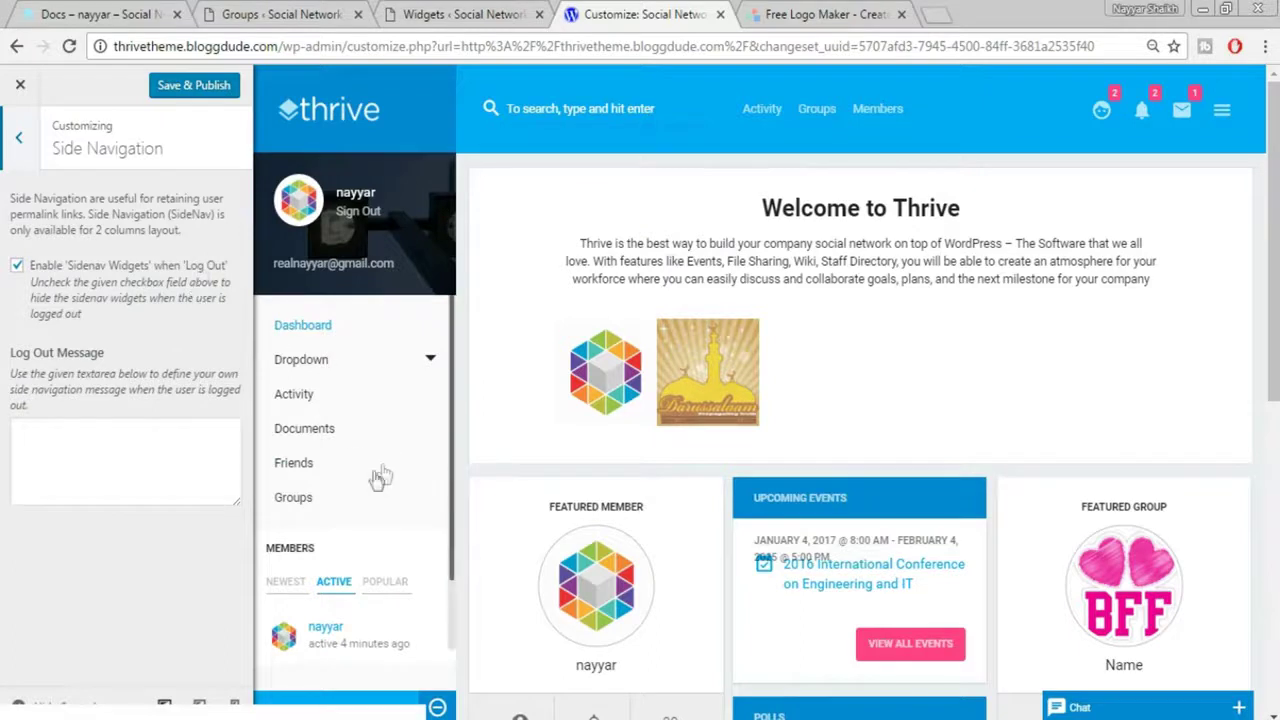
scroll(365, 508, "down", 1)
scroll(337, 477, "up", 1)
left_click(17, 145)
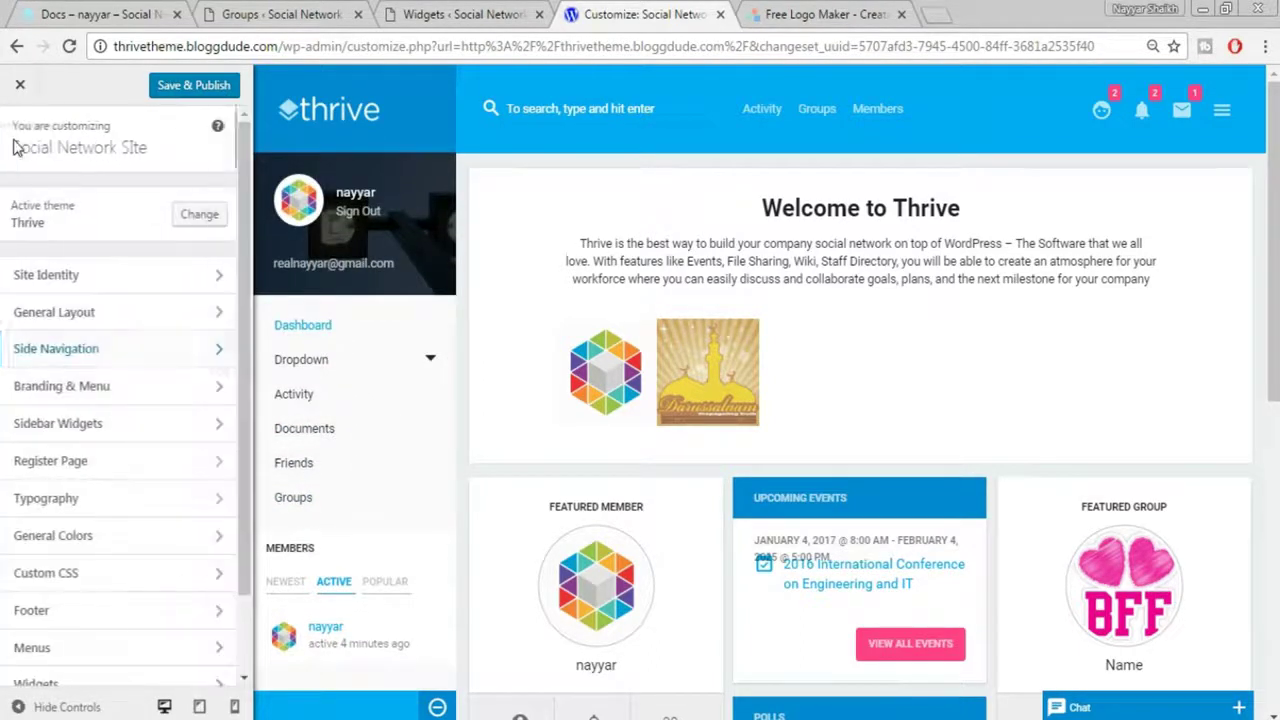
Remove the current Thrive logo under Branding & Menu > Branding
left_click(128, 398)
left_click(140, 205)
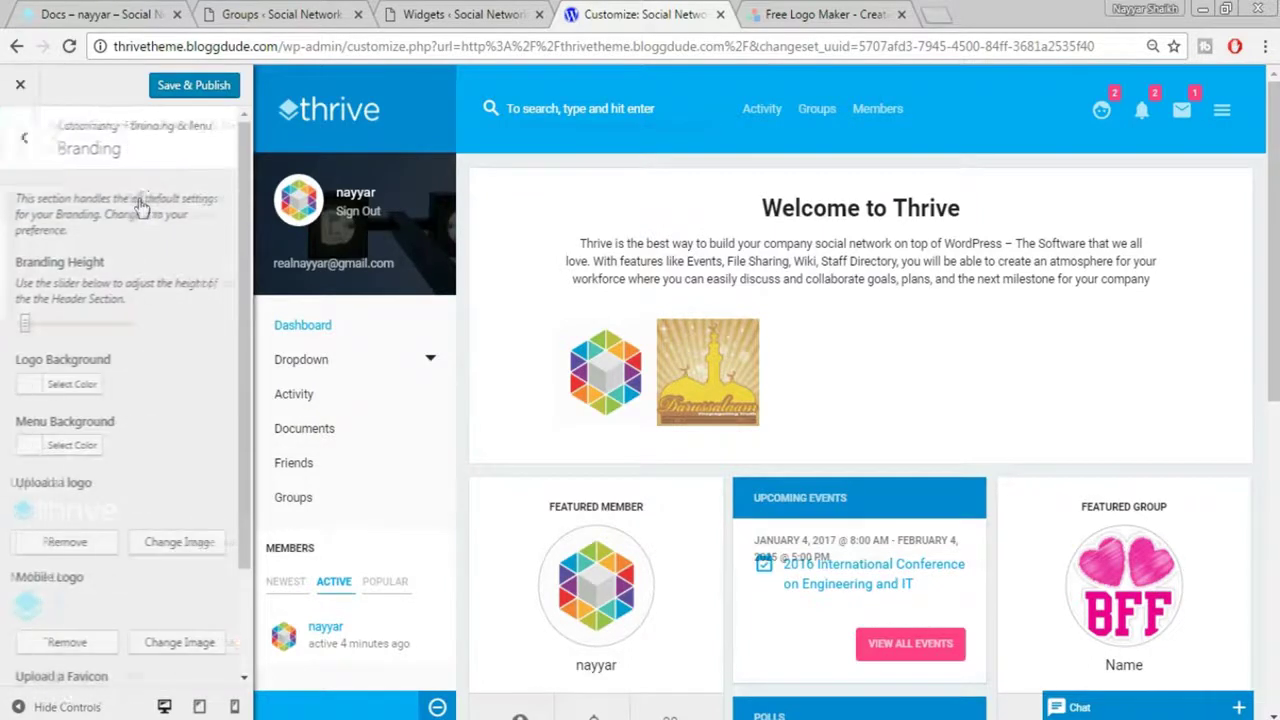
scroll(205, 363, "down", 1)
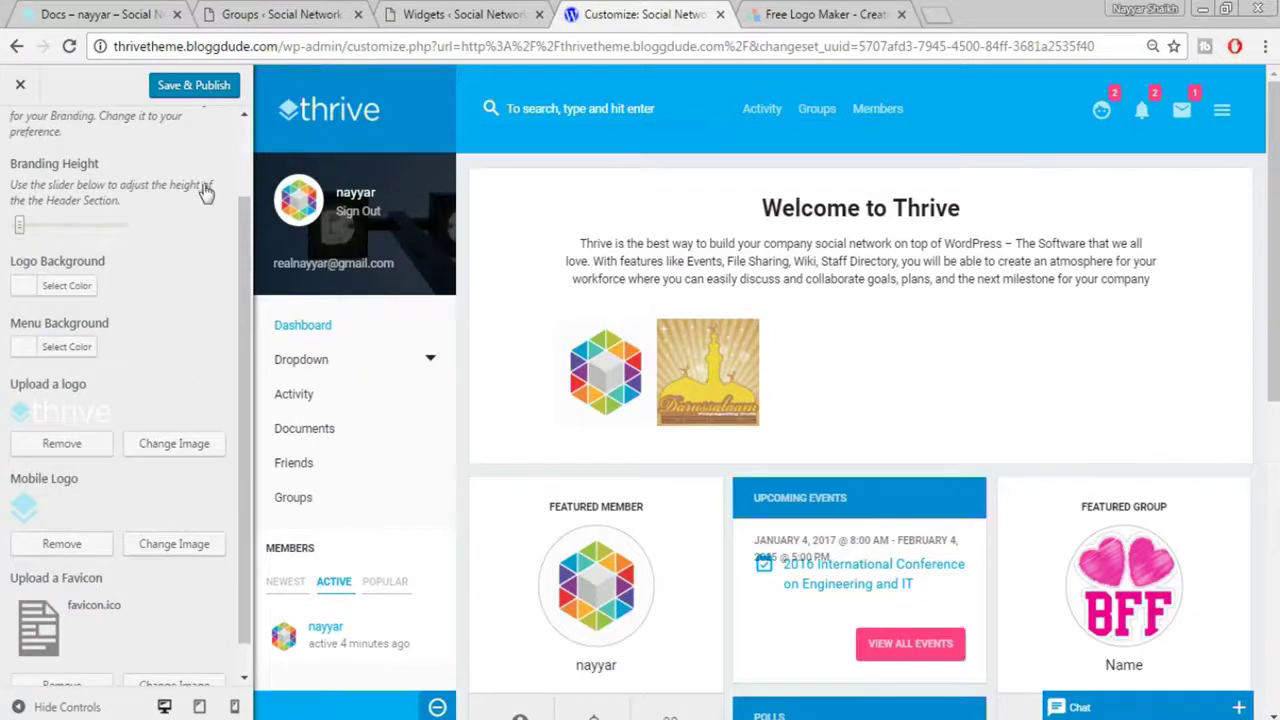
left_click(73, 452)
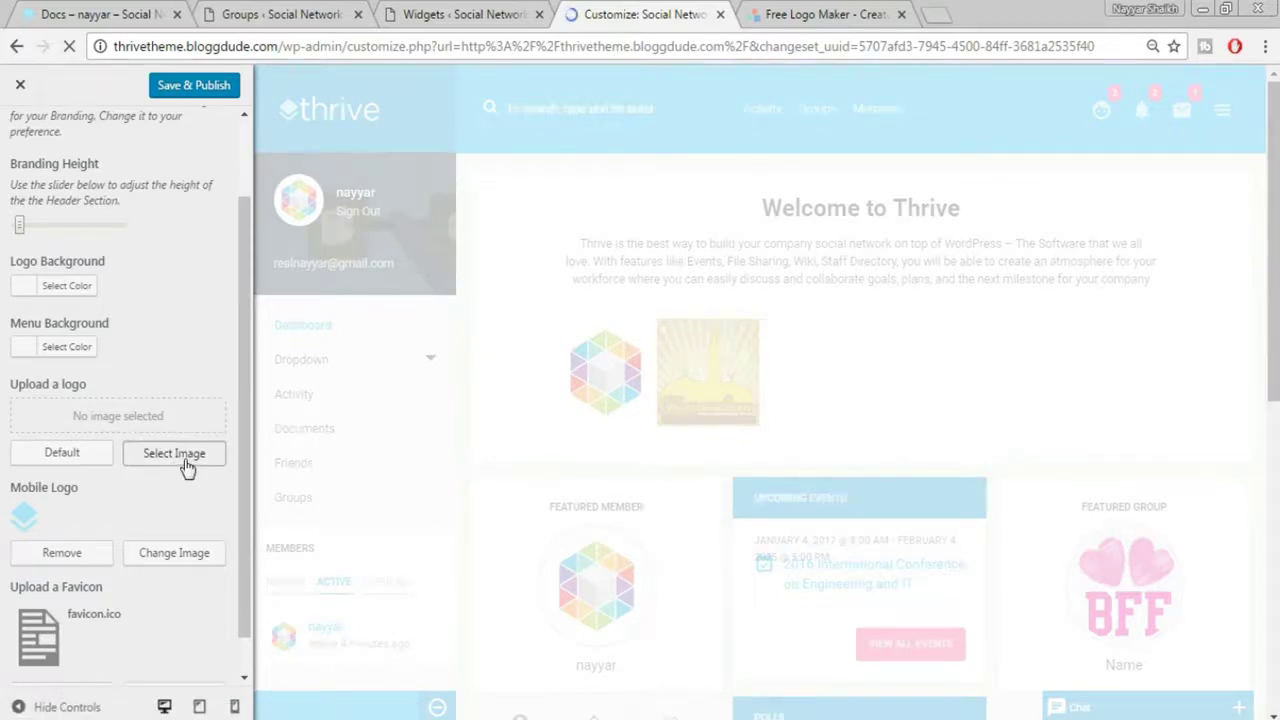
Upload Logomakr_1Yenud and set it as the site's branding logo
left_click(174, 454)
left_click(88, 155)
left_click(617, 417)
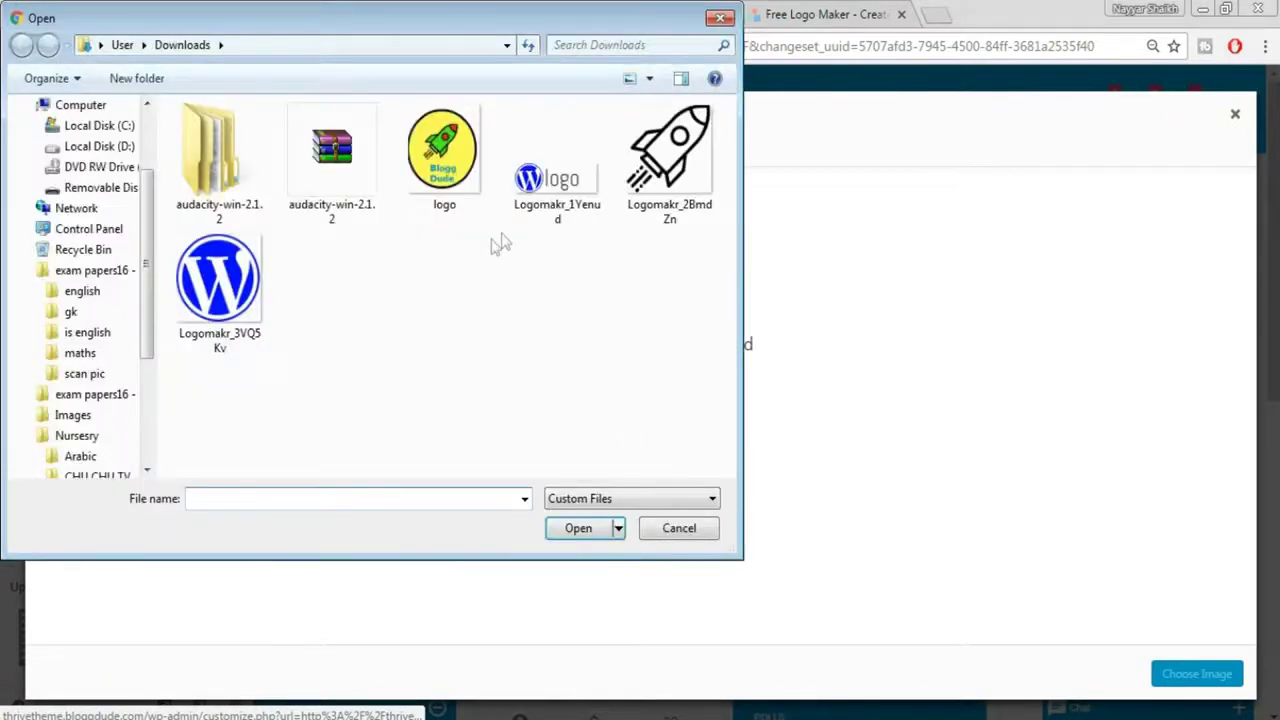
left_click(563, 215)
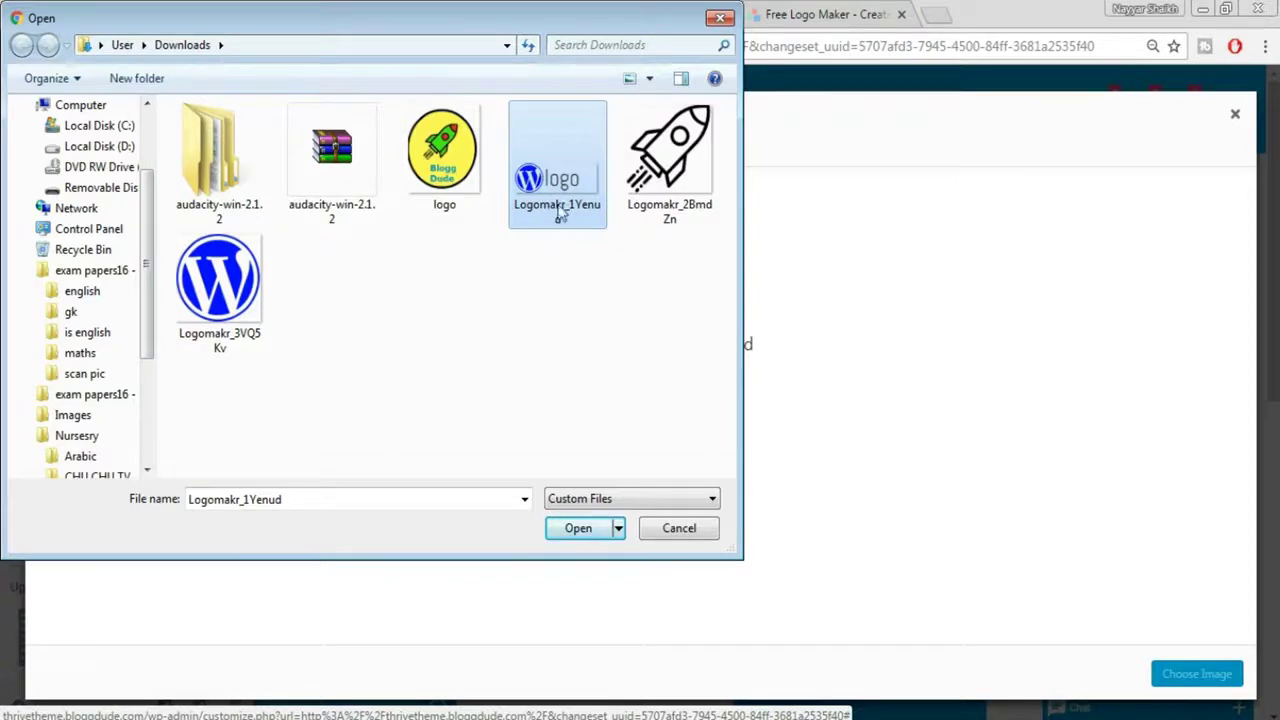
left_click(580, 528)
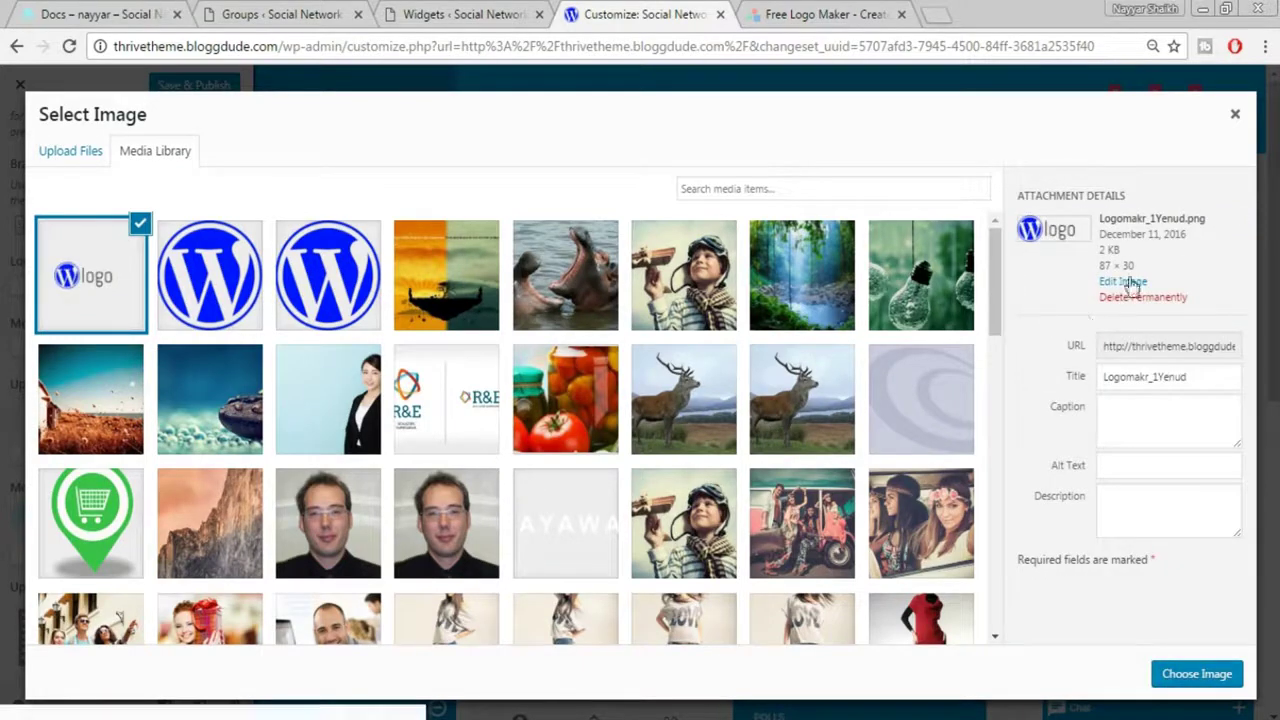
left_click_drag(1097, 272, 1127, 266)
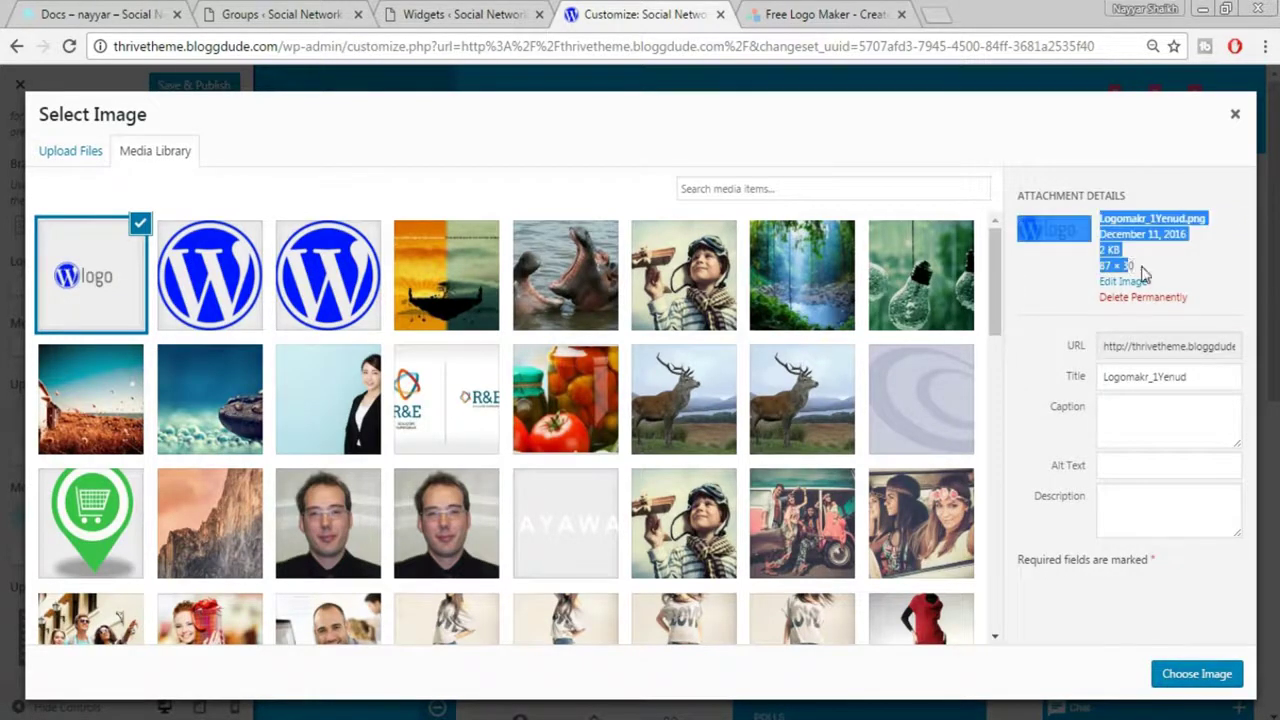
left_click(1135, 265)
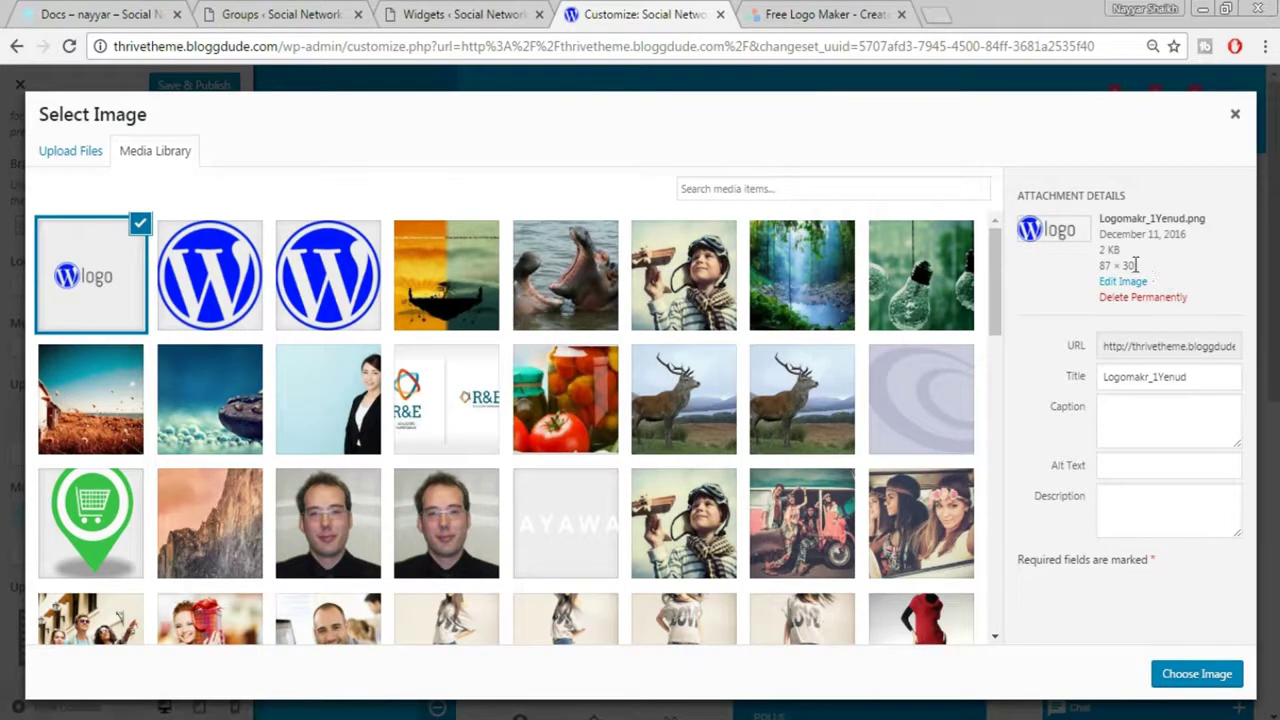
left_click(1196, 675)
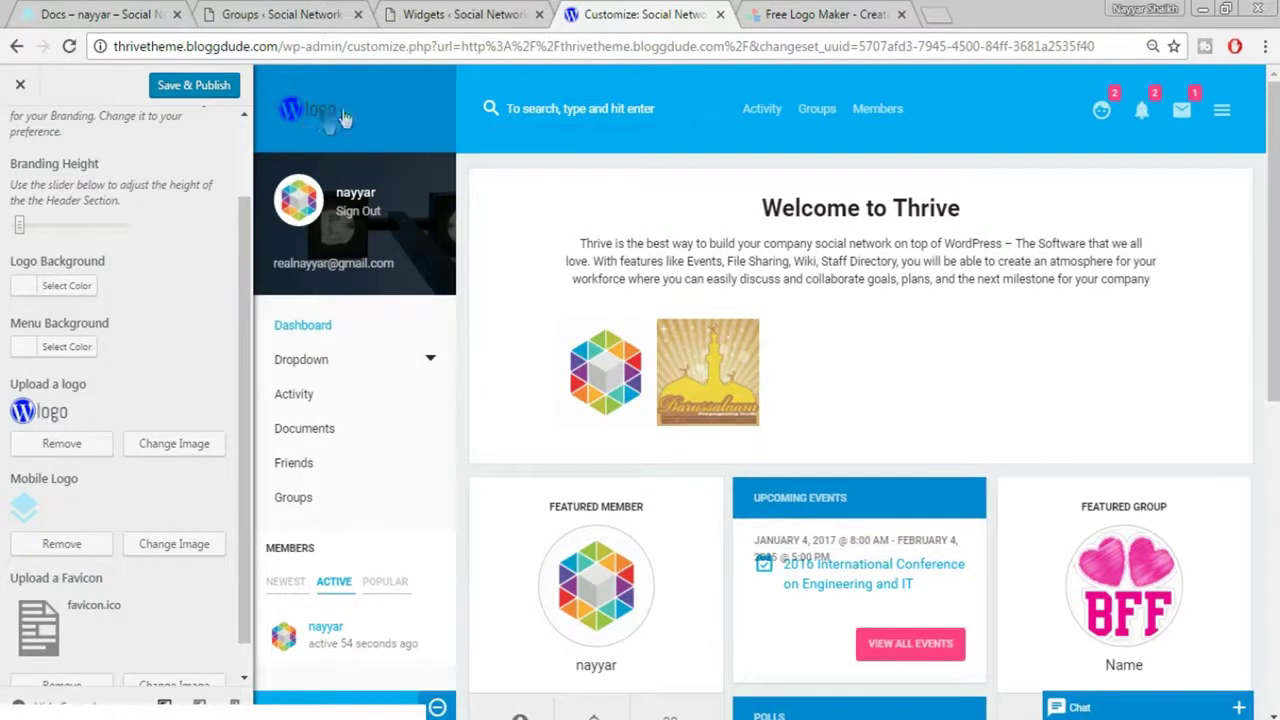
scroll(166, 443, "down", 1)
scroll(110, 300, "up", 3)
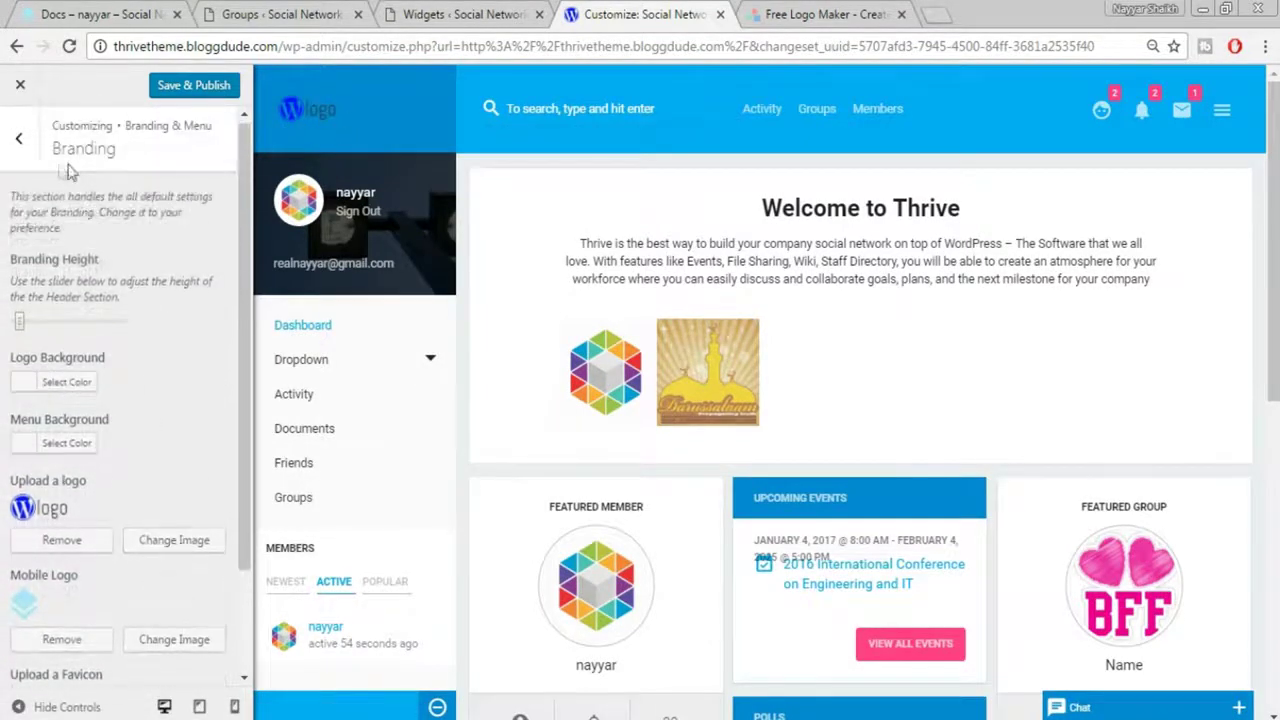
left_click(18, 138)
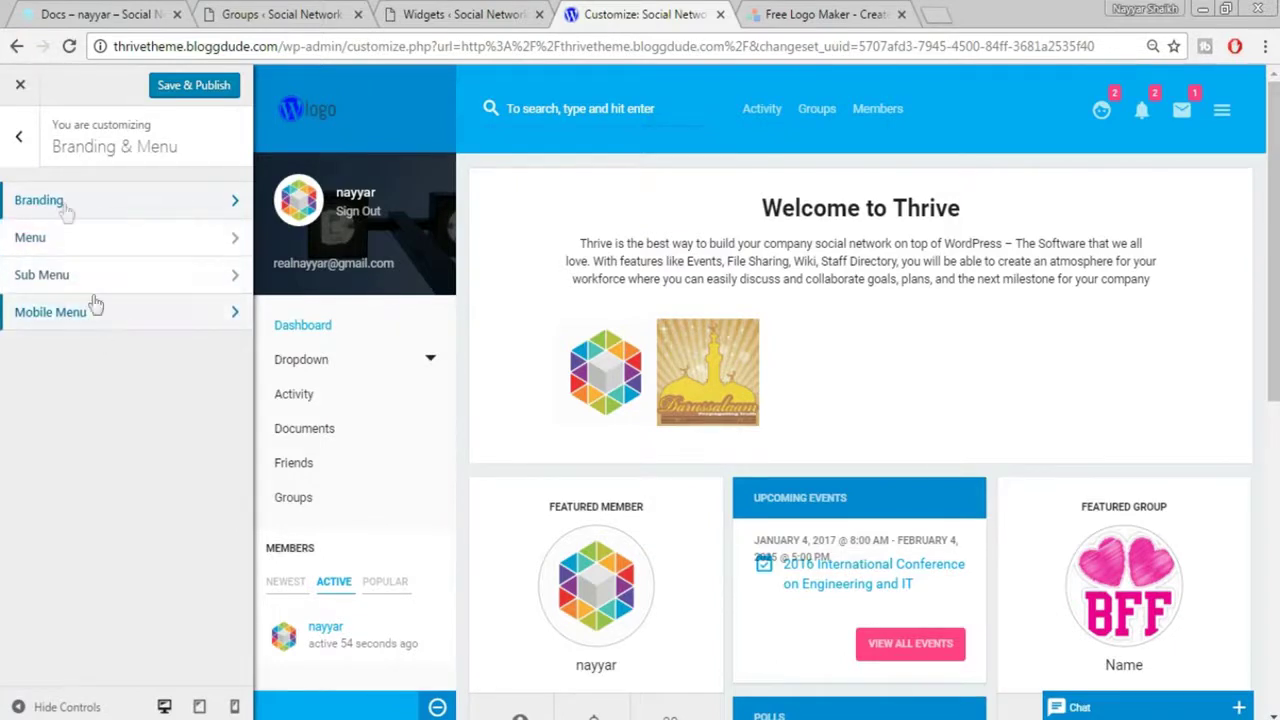
Navigate through the customizer sections to the Footer settings
left_click(18, 145)
scroll(160, 390, "down", 2)
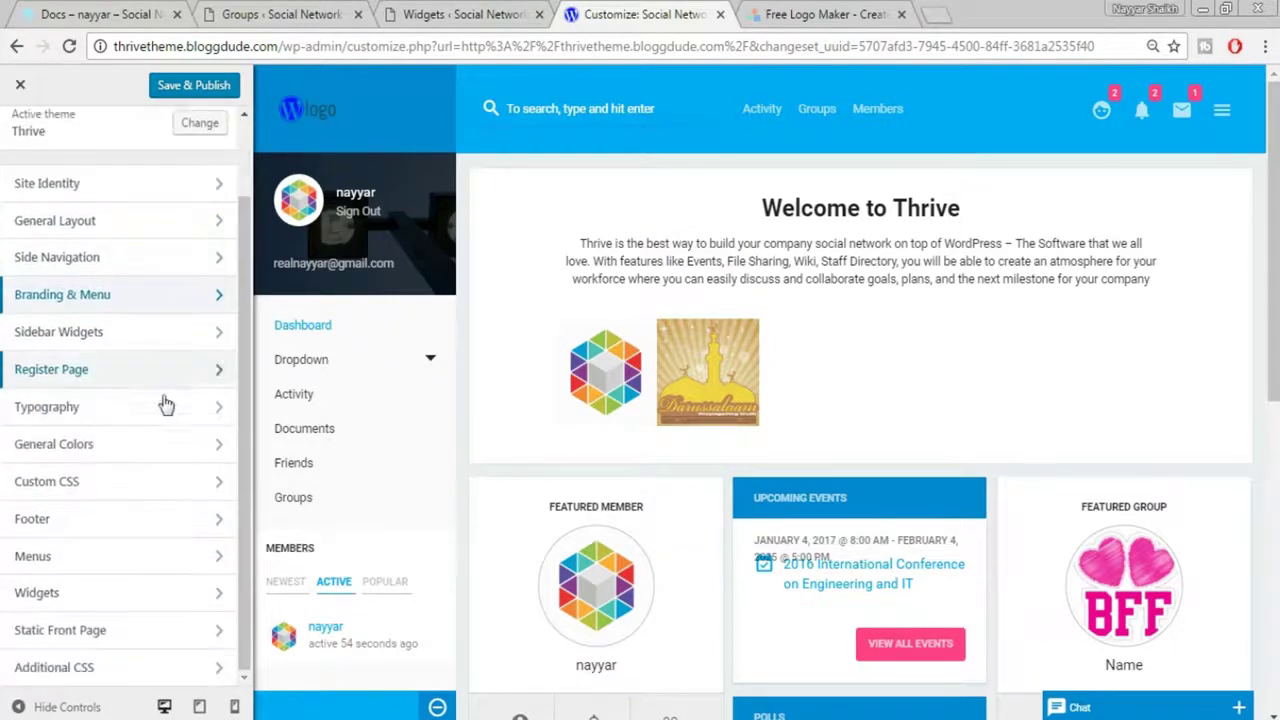
left_click(150, 372)
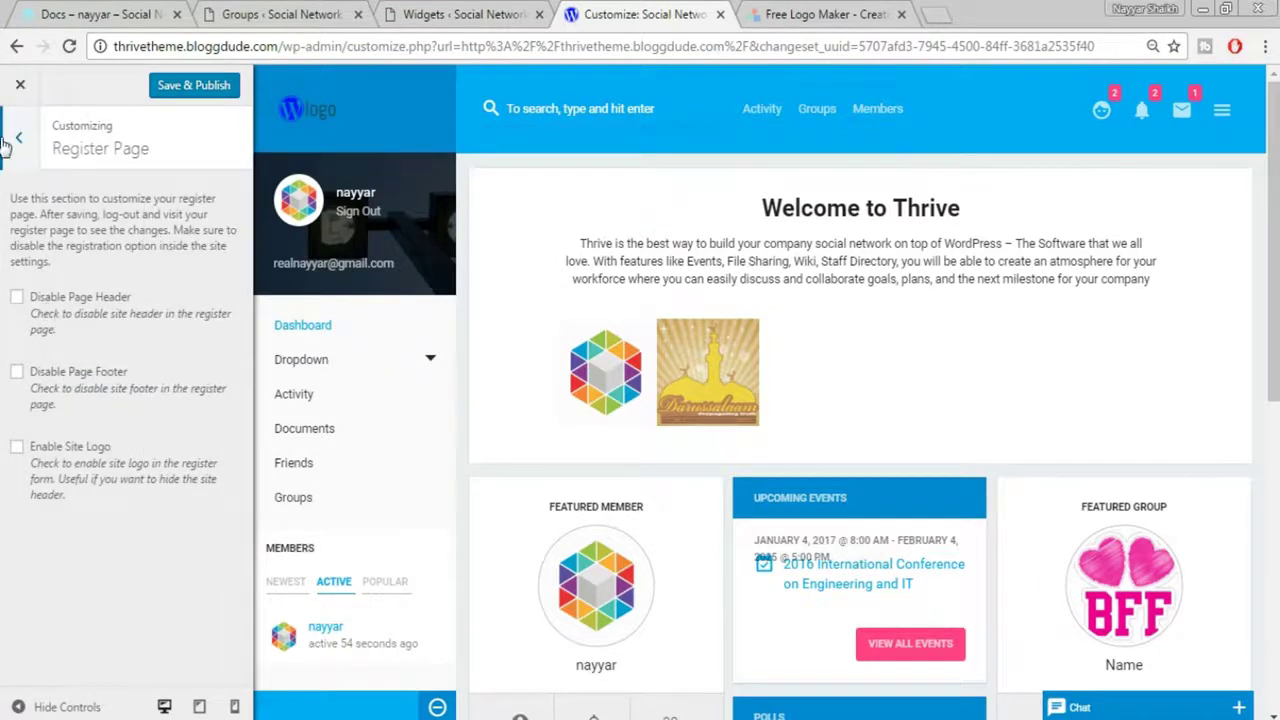
left_click(8, 143)
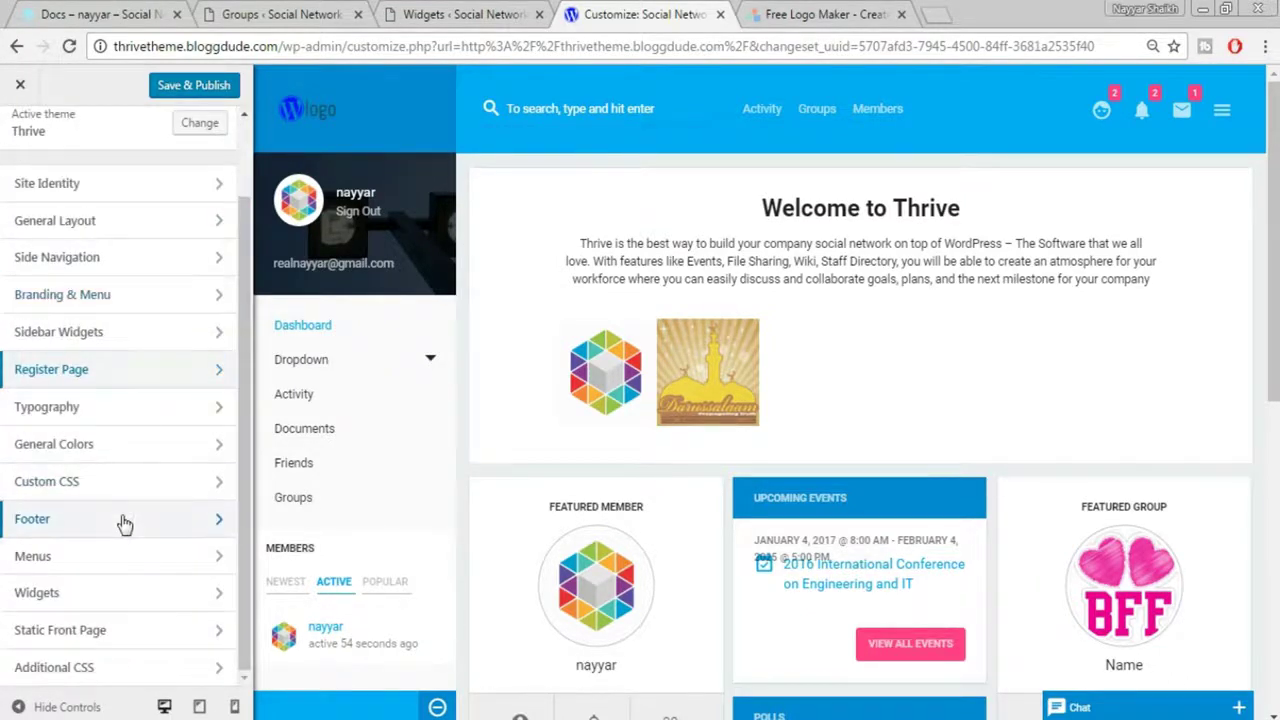
left_click(124, 520)
scroll(725, 494, "down", 5)
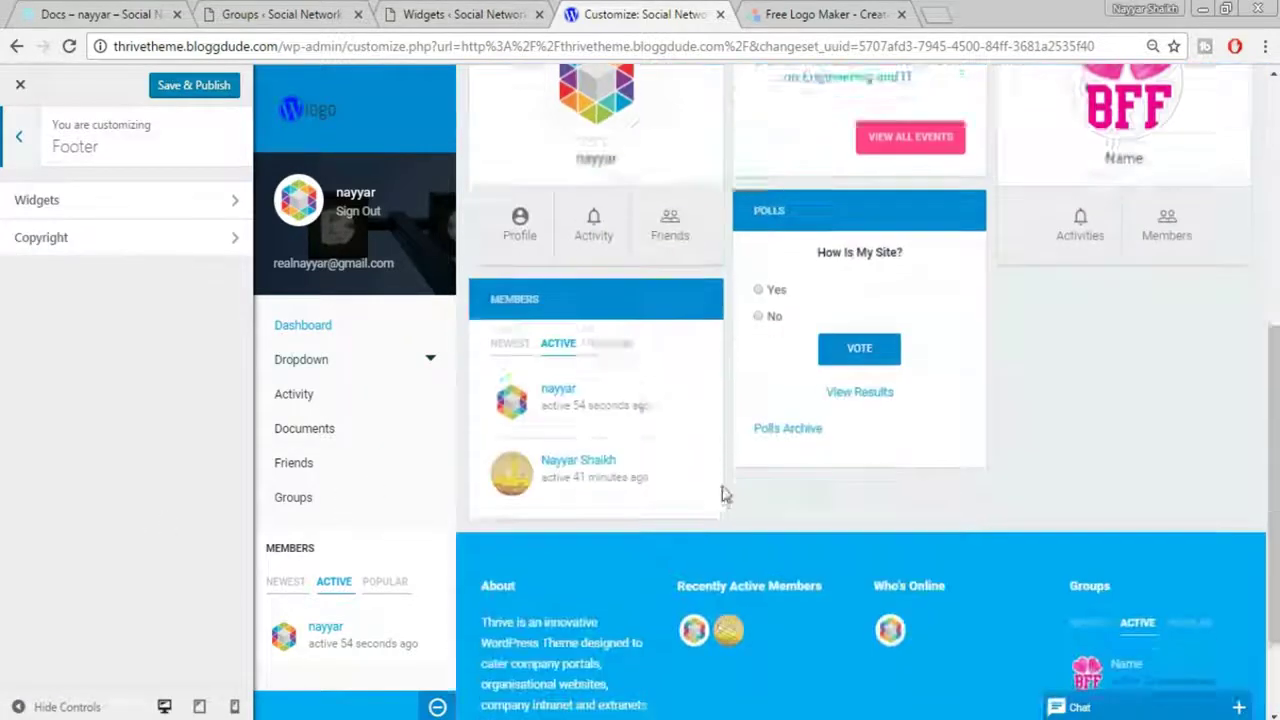
scroll(725, 494, "down", 2)
left_click_drag(729, 692, 838, 689)
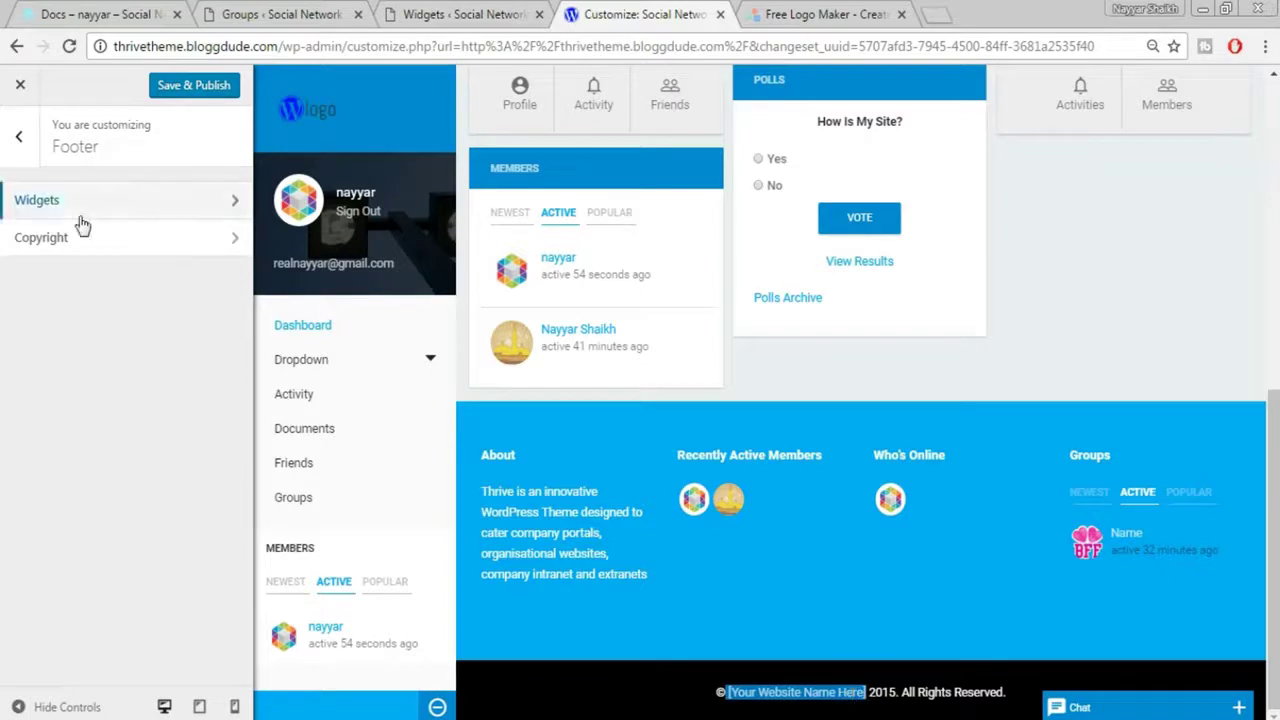
Change the copyright text to '© Bloggdude 2017. All Rights Reserved.'
left_click(94, 254)
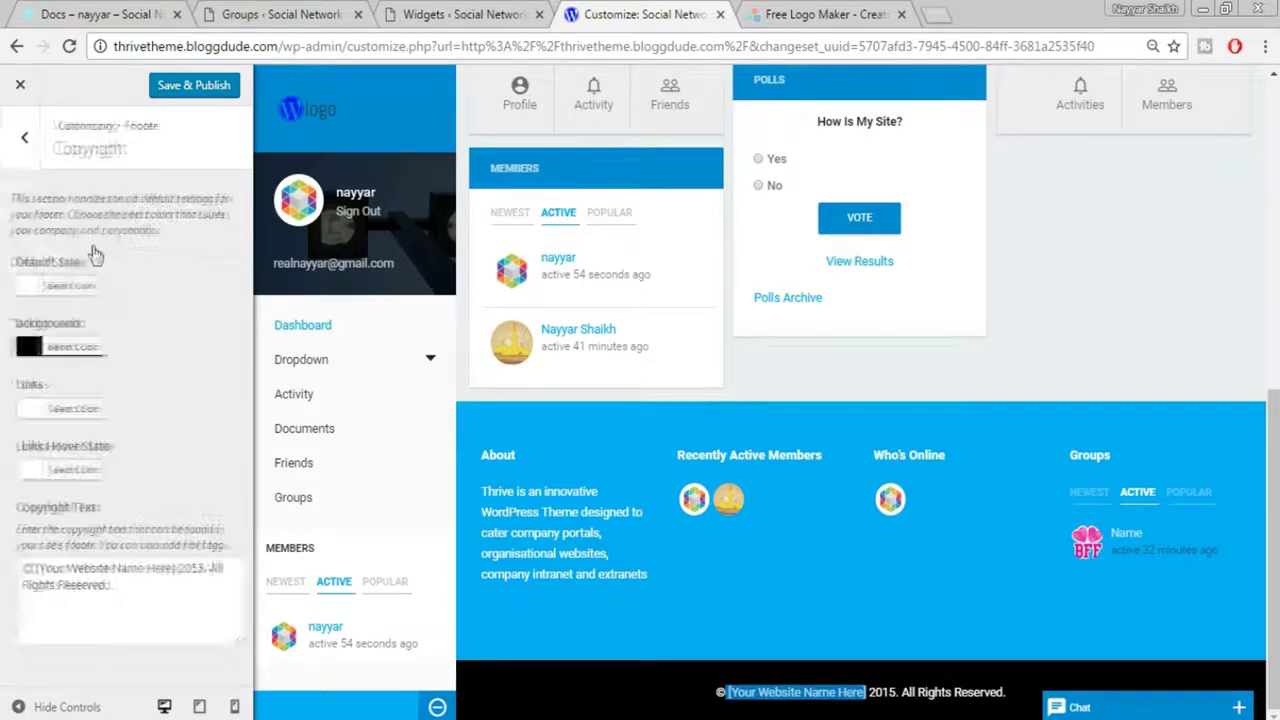
left_click_drag(29, 569, 168, 563)
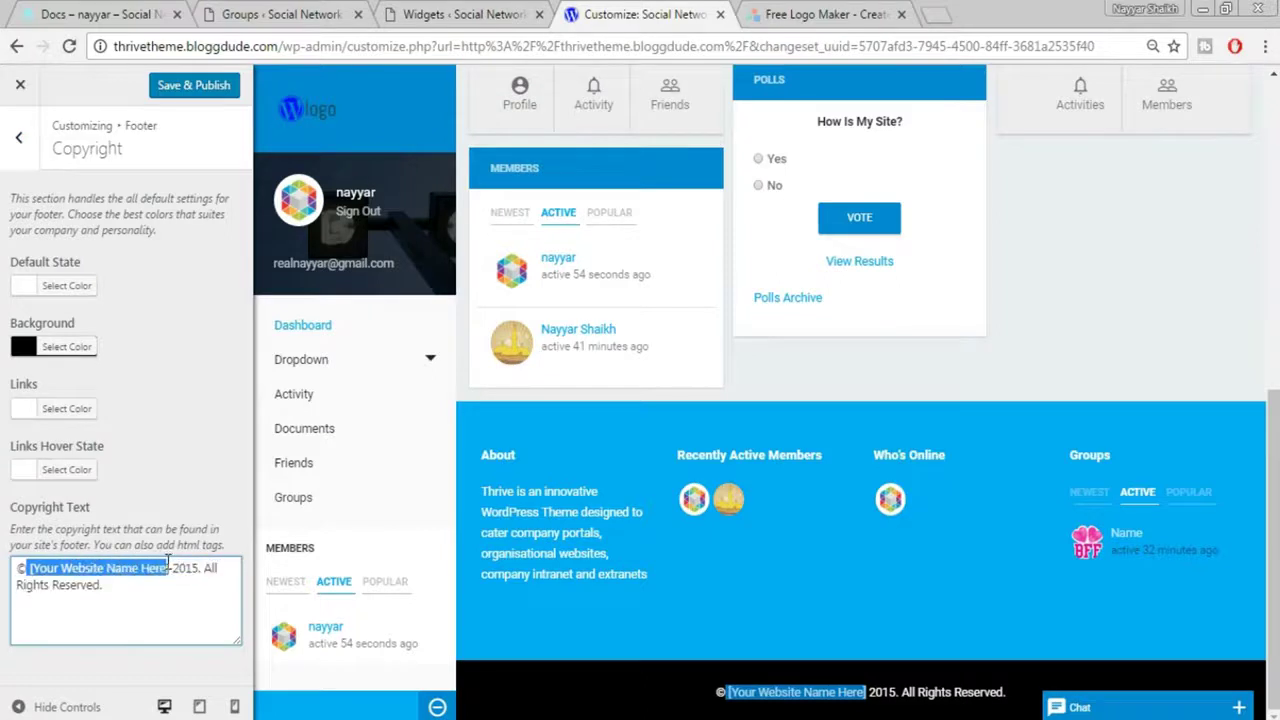
key("BackSpace")
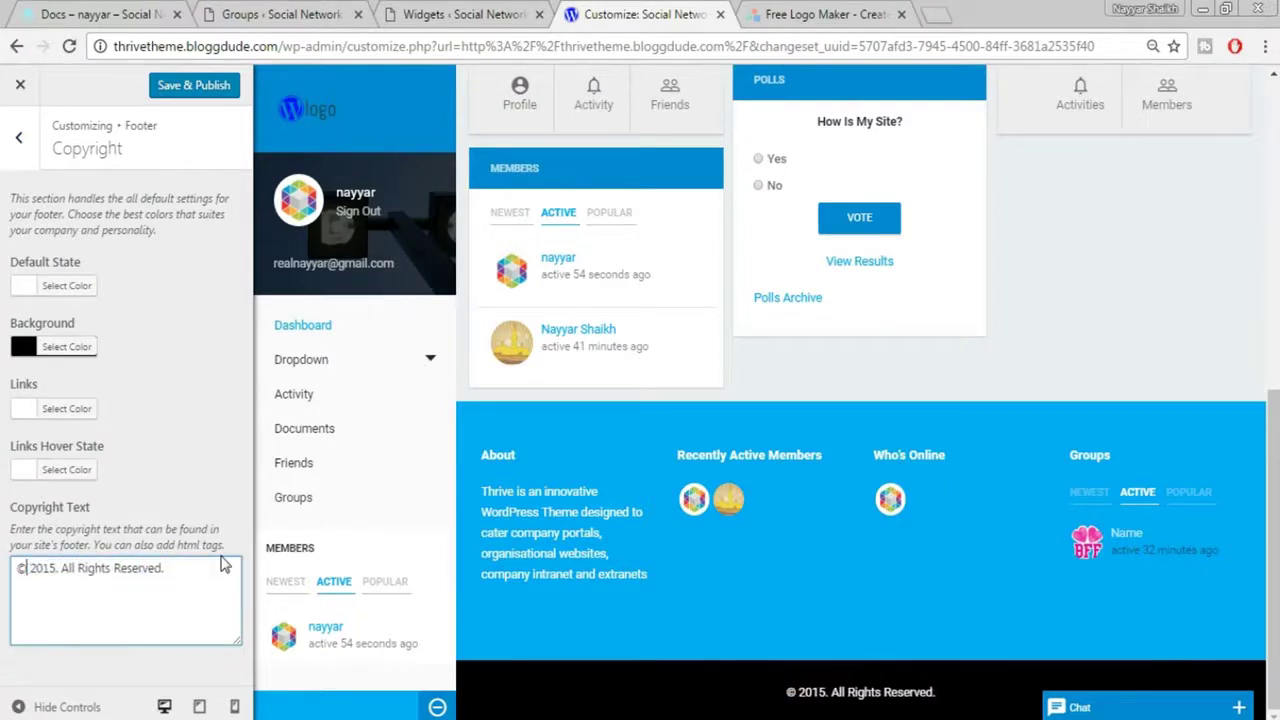
type("Bloggdude")
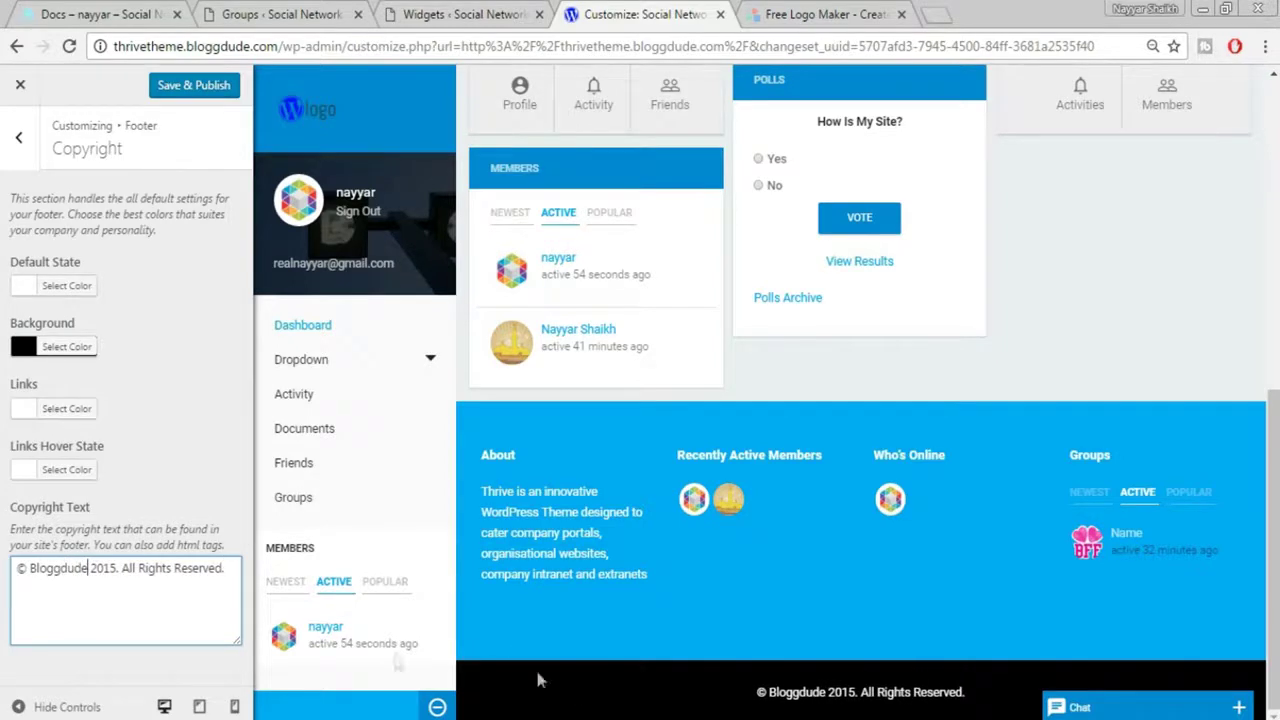
left_click(115, 570)
key("BackSpace")
type("6")
key("BackSpace")
type("7")
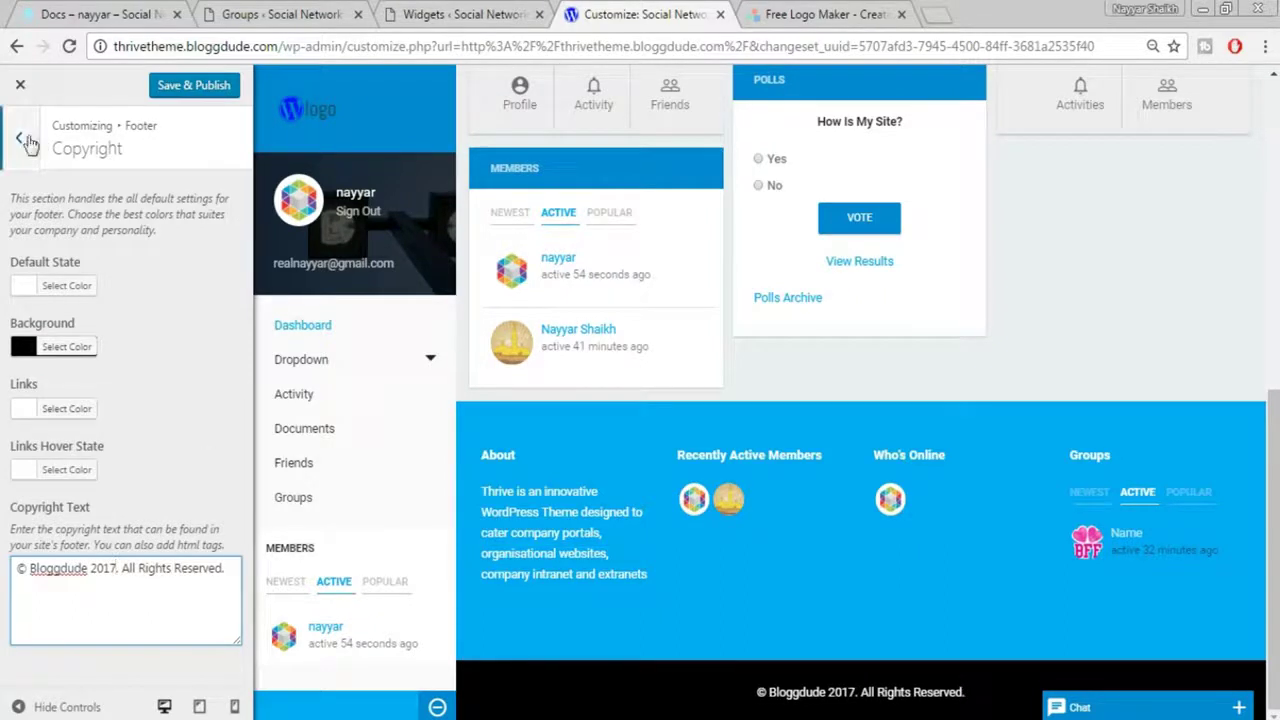
left_click(18, 137)
left_click(18, 137)
scroll(128, 400, "up", 1)
scroll(132, 570, "down", 1)
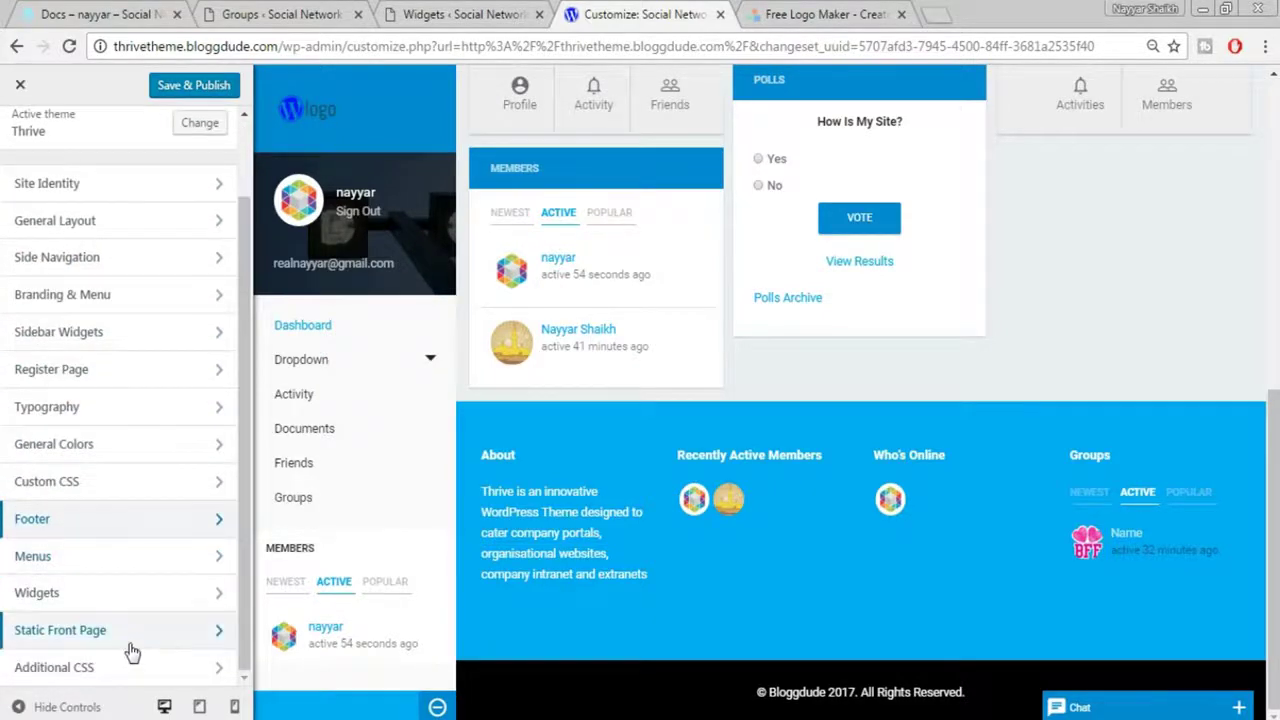
Open the Static Front Page settings and preview the Activity page
left_click(128, 638)
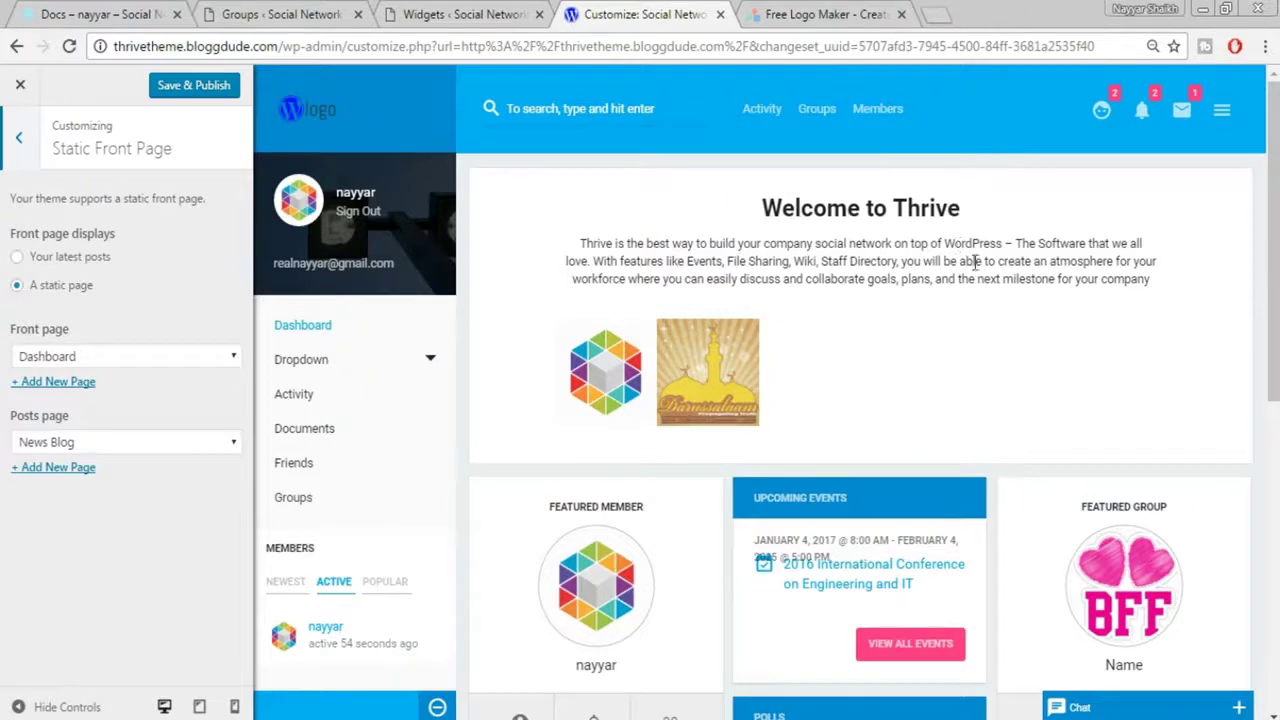
left_click(762, 112)
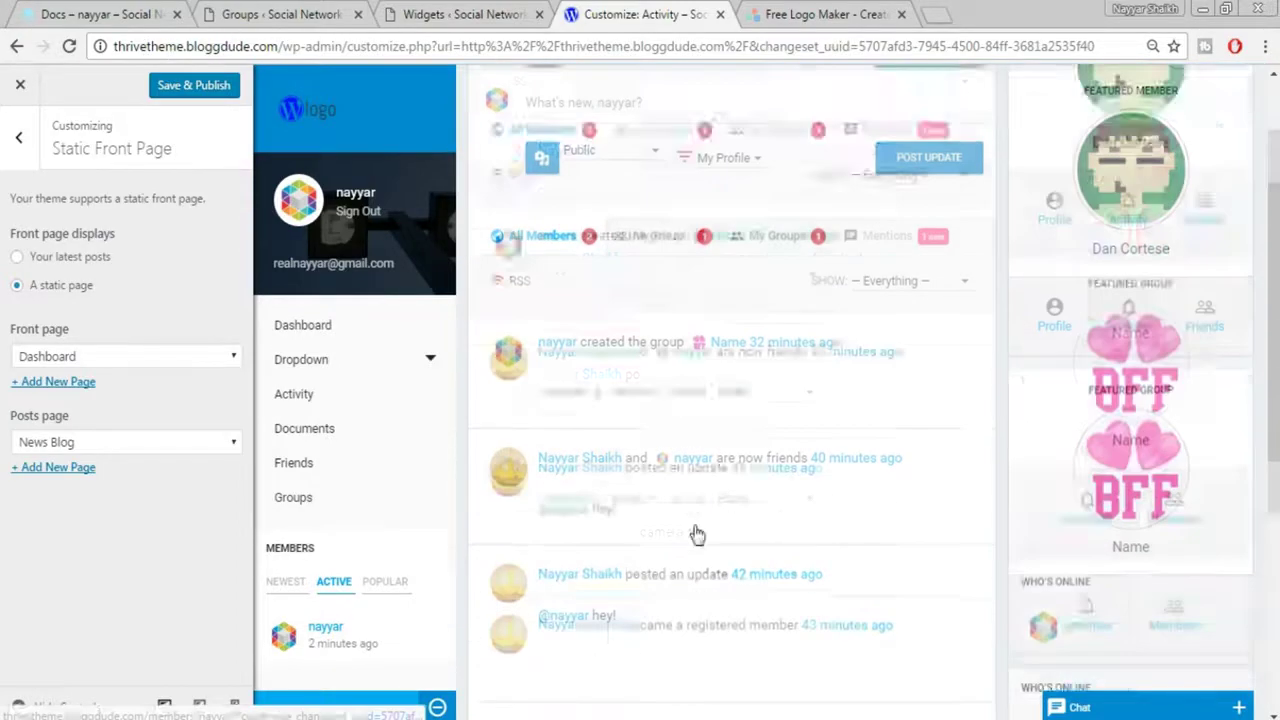
scroll(693, 530, "down", 6)
scroll(700, 550, "up", 6)
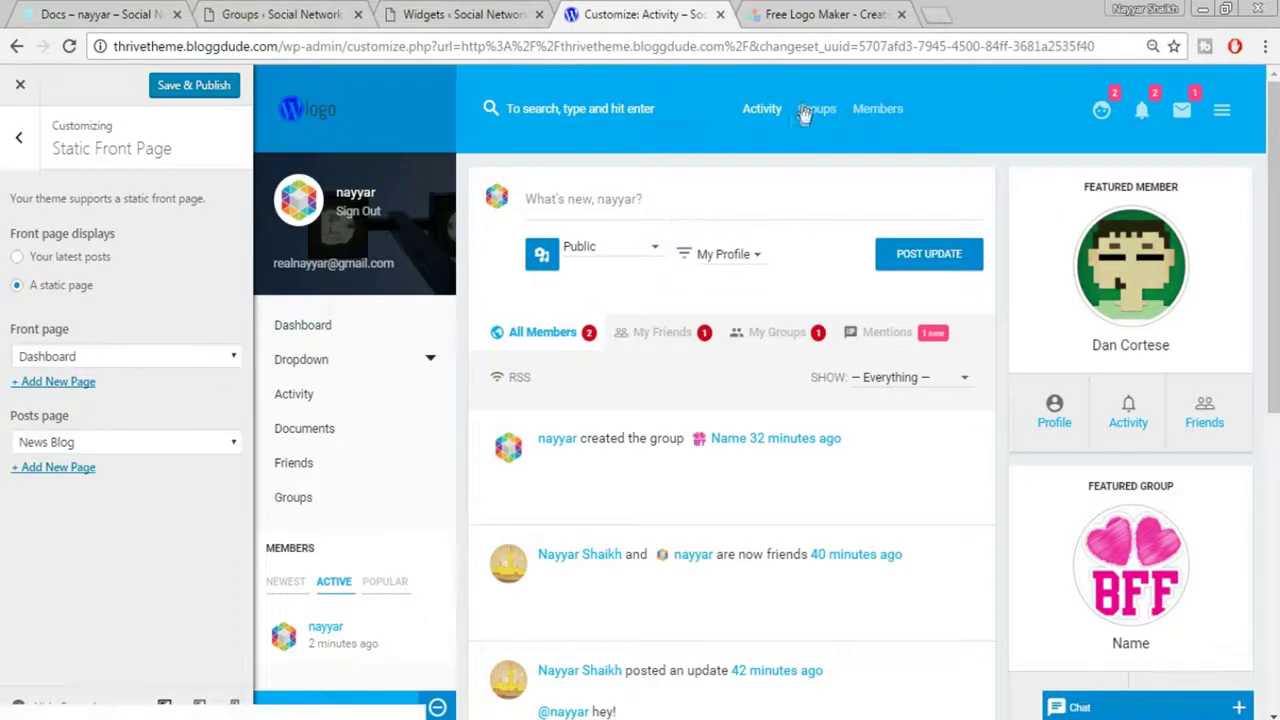
Keep Dashboard as the static front page, with News Blog as the posts page
left_click(155, 358)
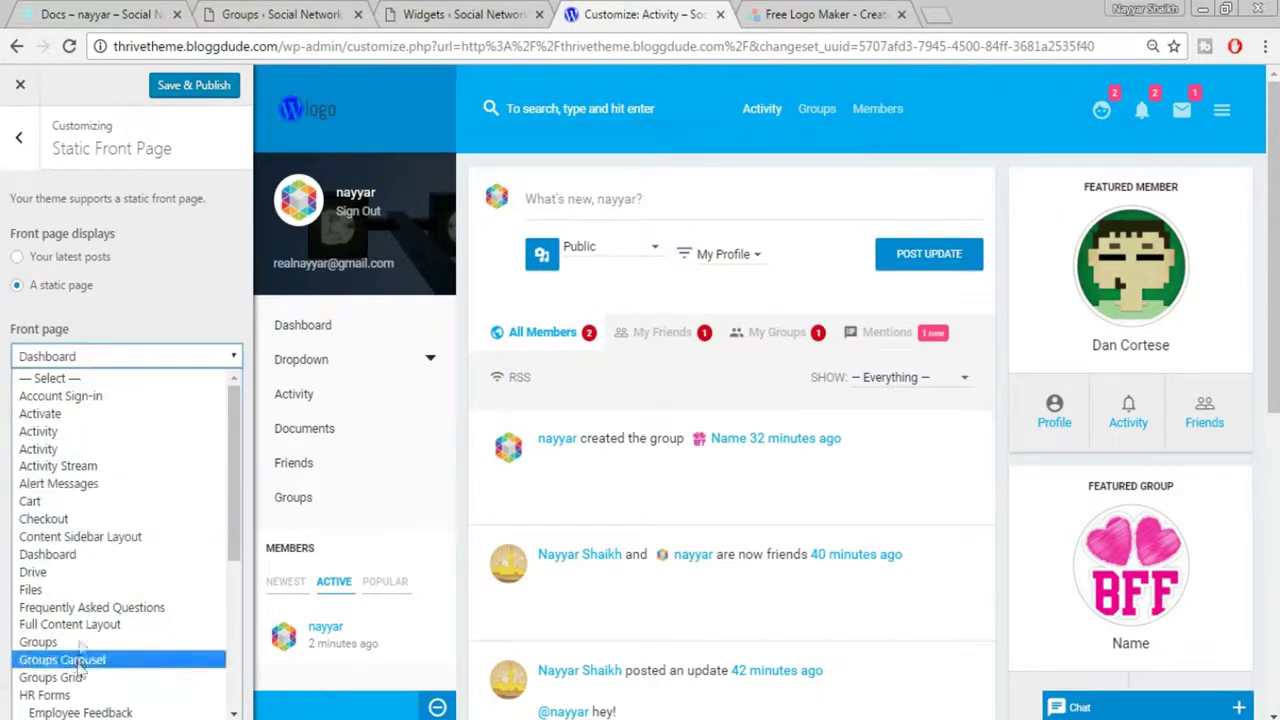
left_click(86, 286)
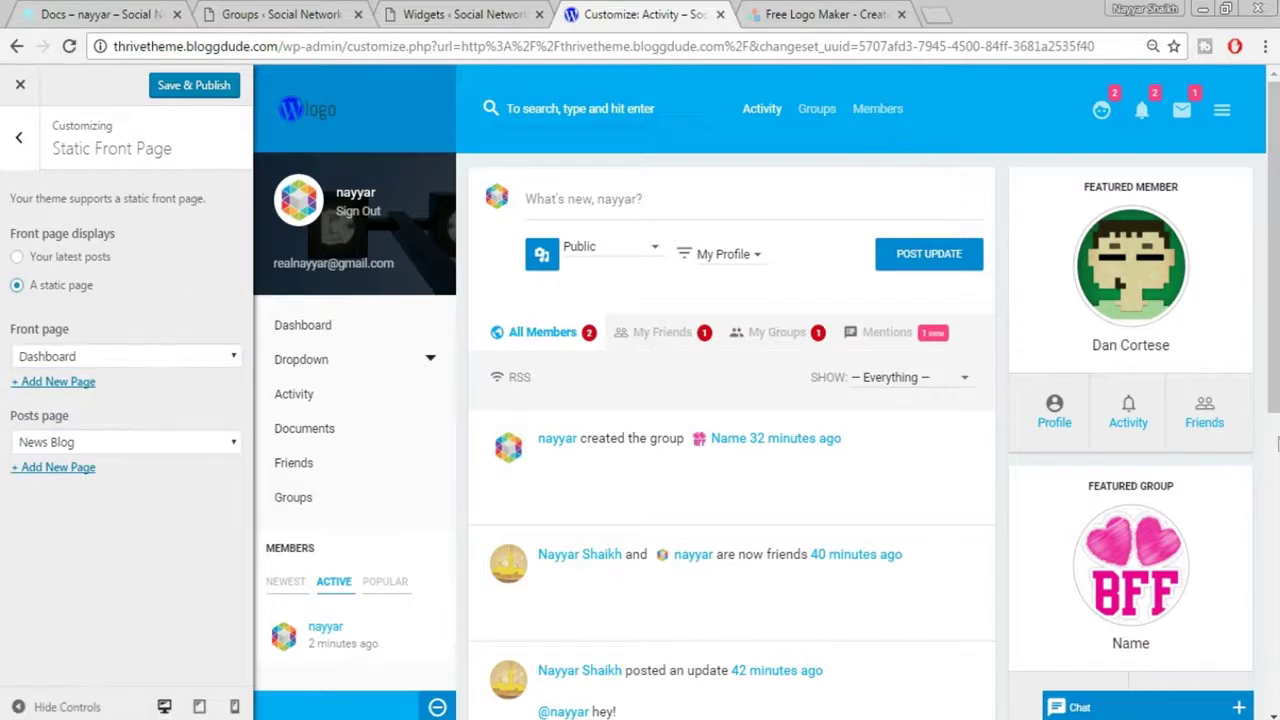
left_click(110, 358)
left_click(110, 358)
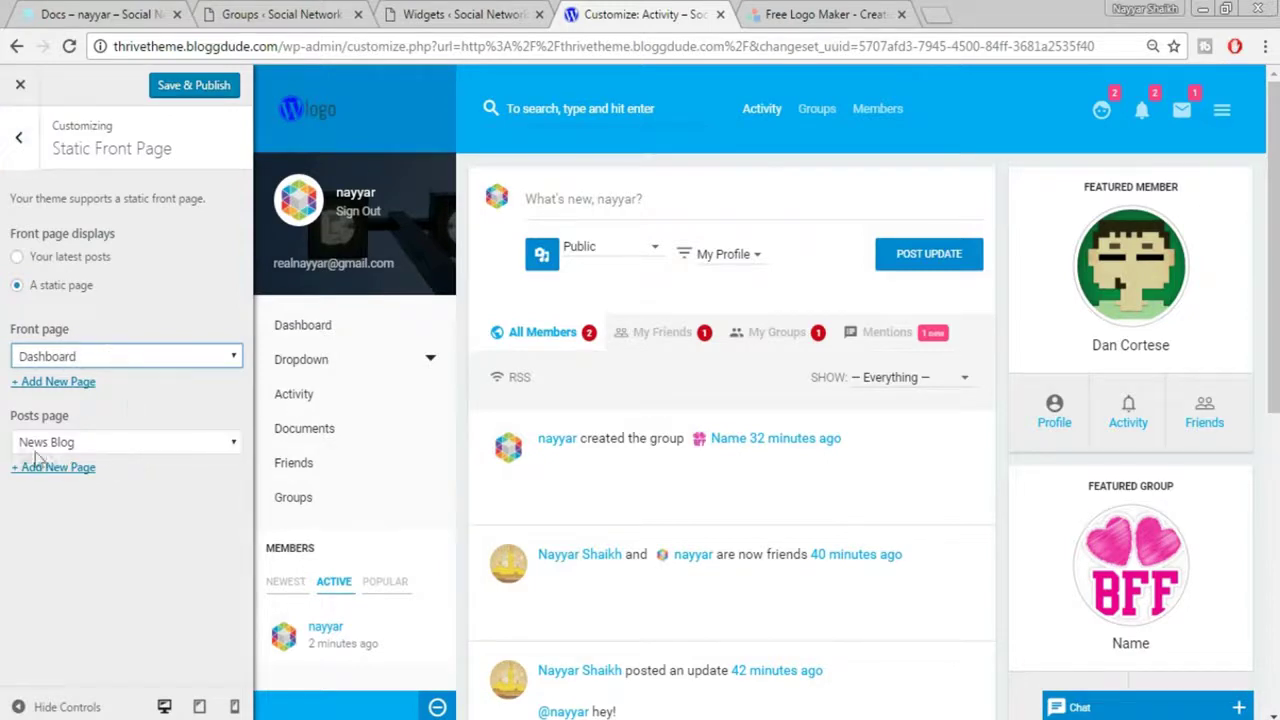
left_click(18, 142)
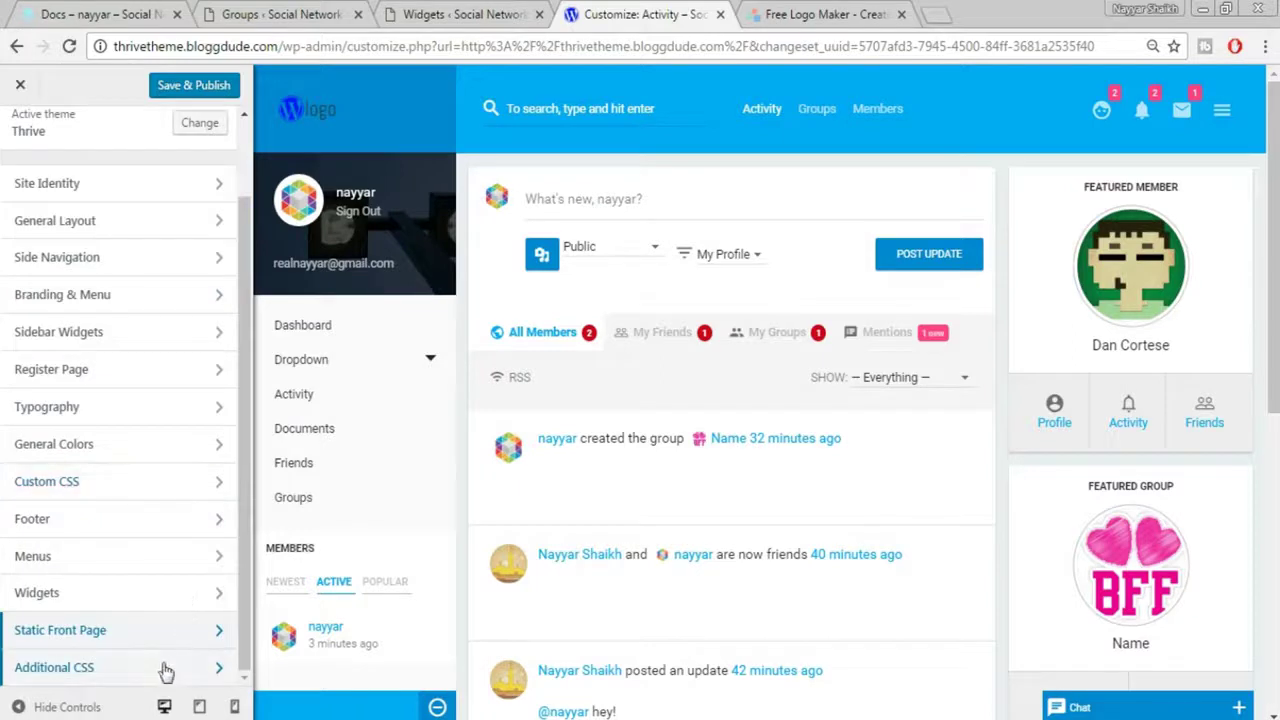
scroll(170, 554, "up", 1)
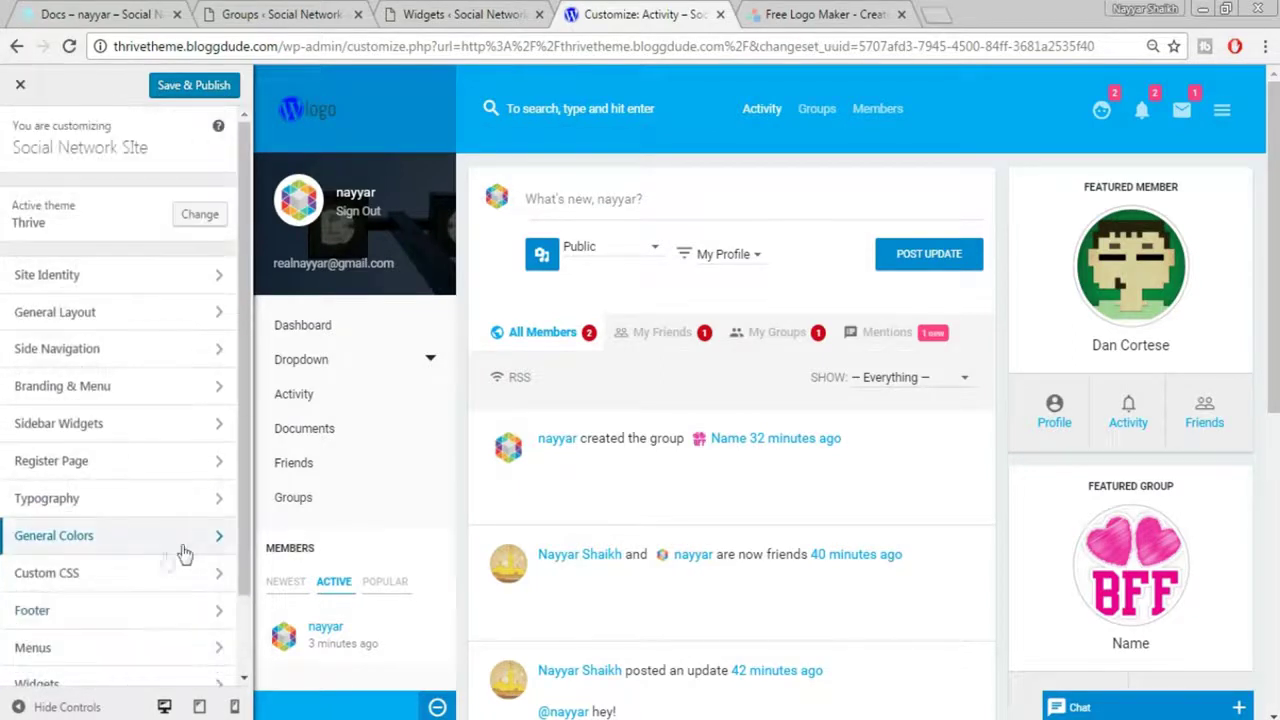
Publish the customization changes and load the site's homepage from the bare domain
left_click(177, 90)
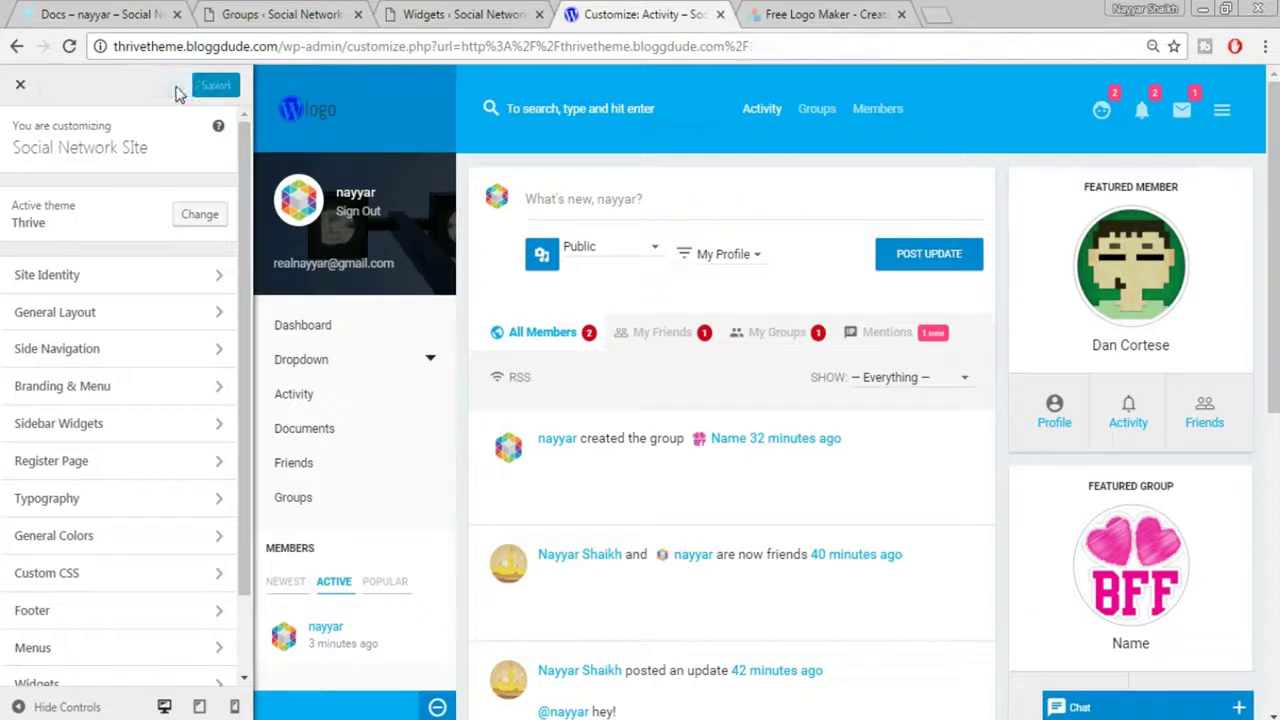
left_click_drag(278, 46, 750, 46)
key("BackSpace")
key("Return")
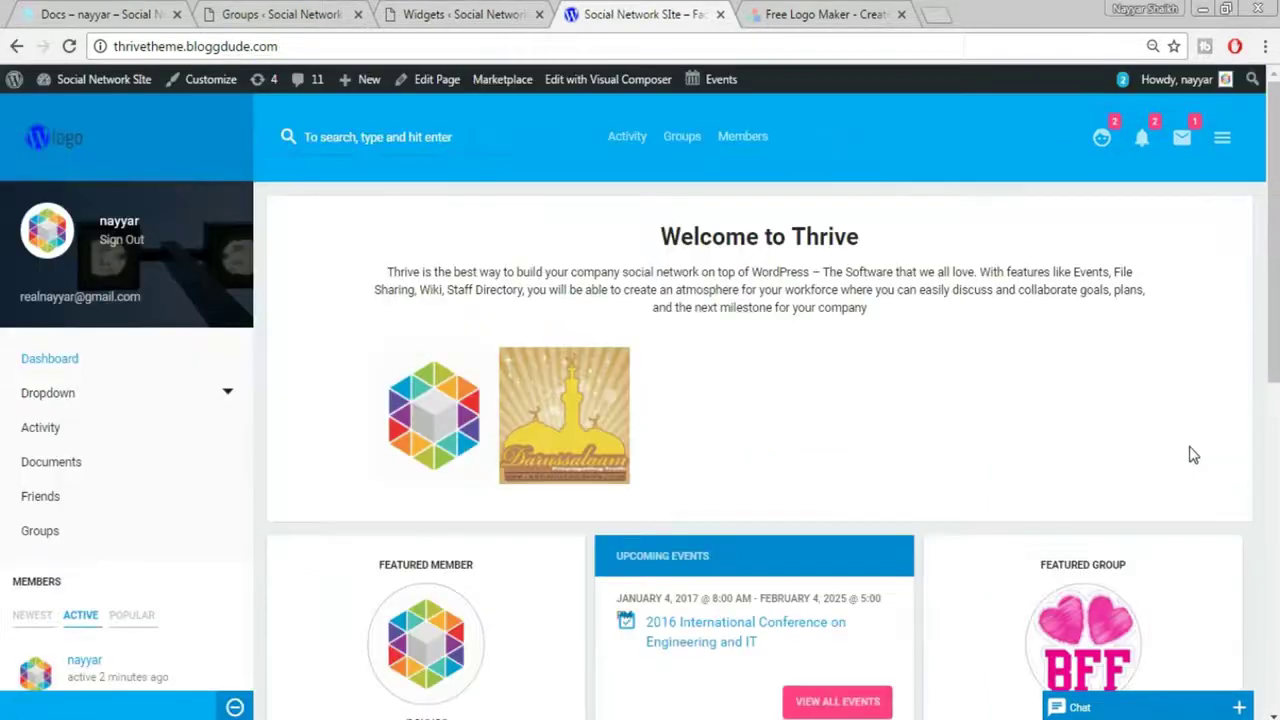
Review the Welcome to Thrive heading and intro paragraph on the live front page
scroll(1150, 380, "down", 8)
scroll(1150, 500, "up", 8)
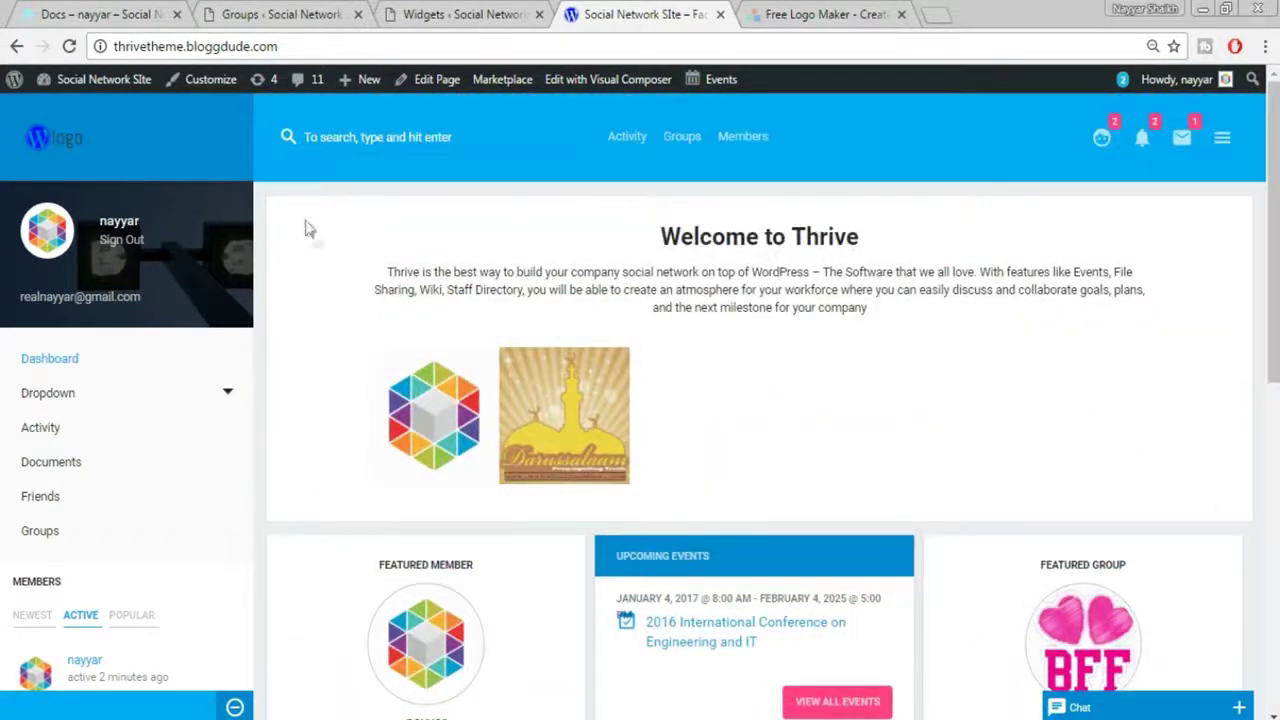
left_click_drag(662, 240, 1214, 420)
left_click(667, 248)
left_click_drag(651, 246, 877, 289)
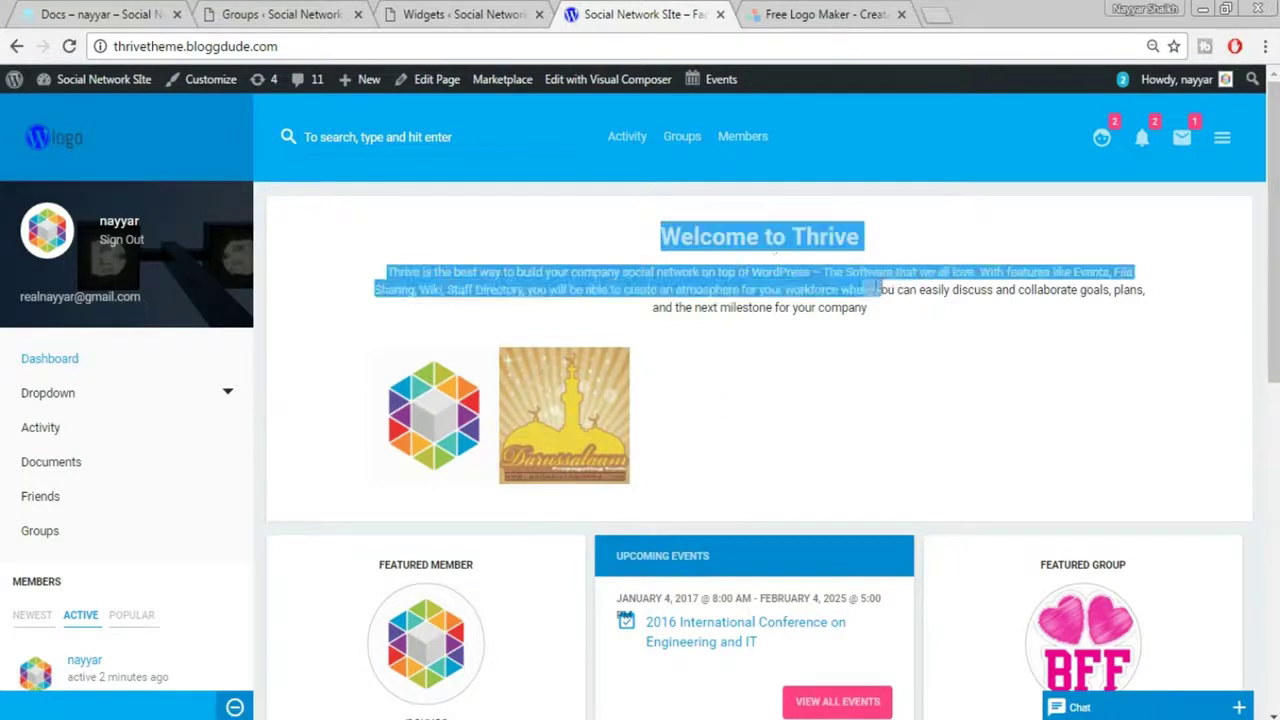
left_click(899, 310)
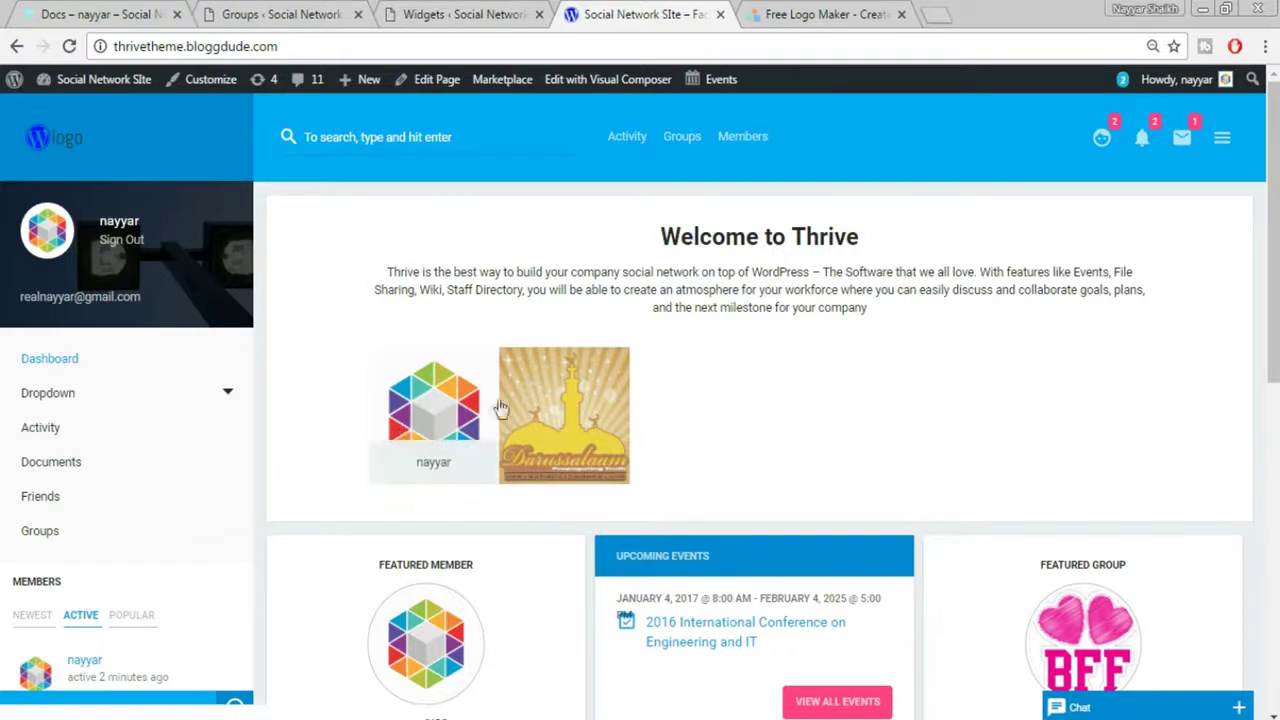
scroll(500, 430, "down", 3)
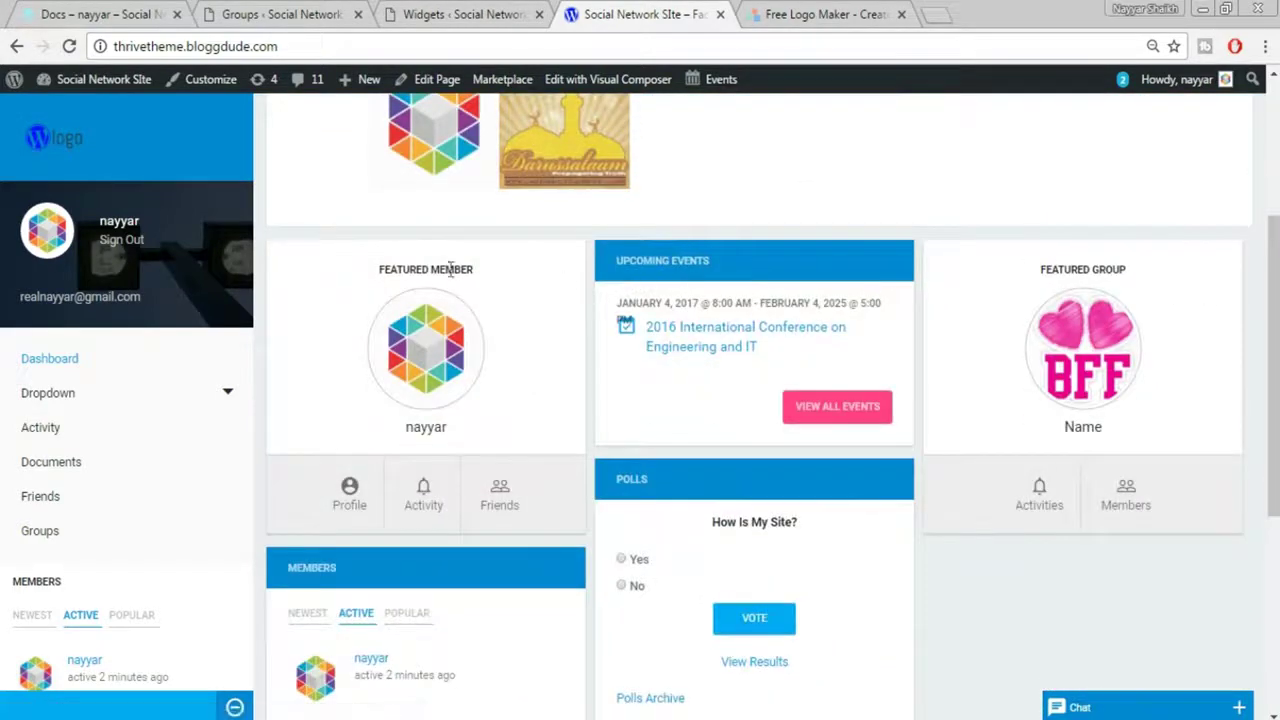
scroll(425, 280, "up", 3)
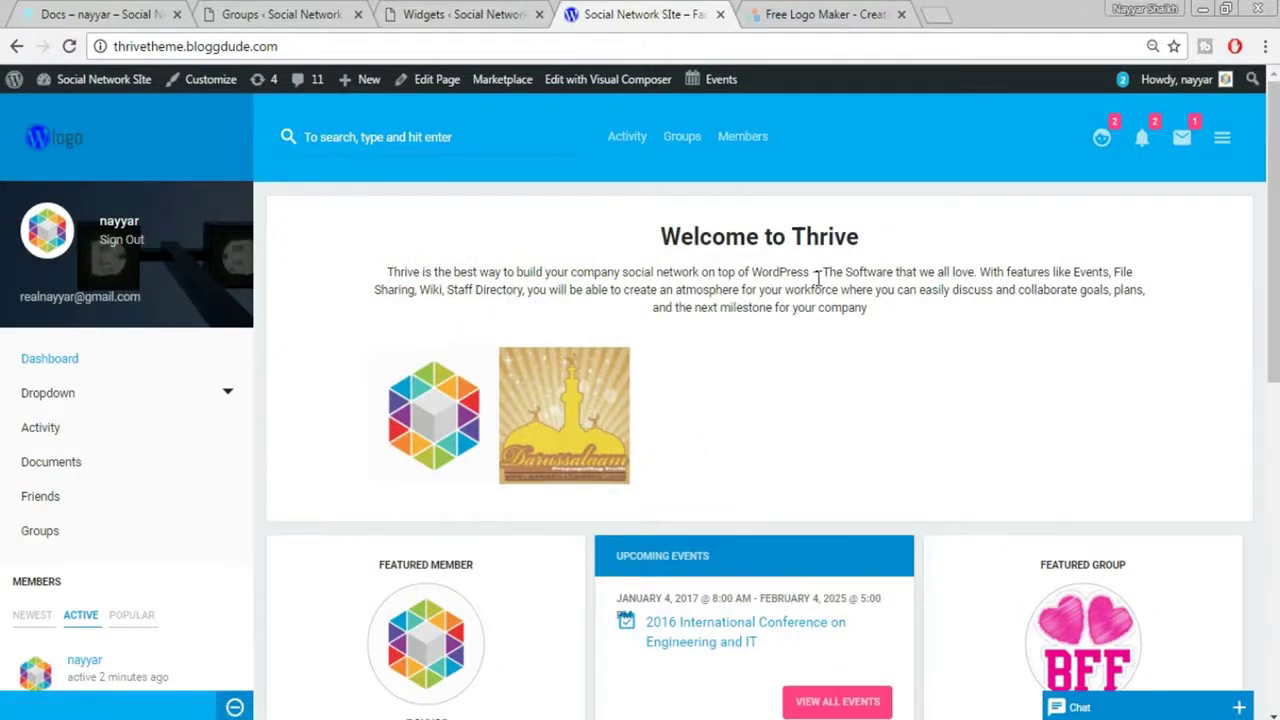
In Visual Composer, replace 'Thrive' with 'BolggDude' in the welcome text block and save it
left_click(590, 92)
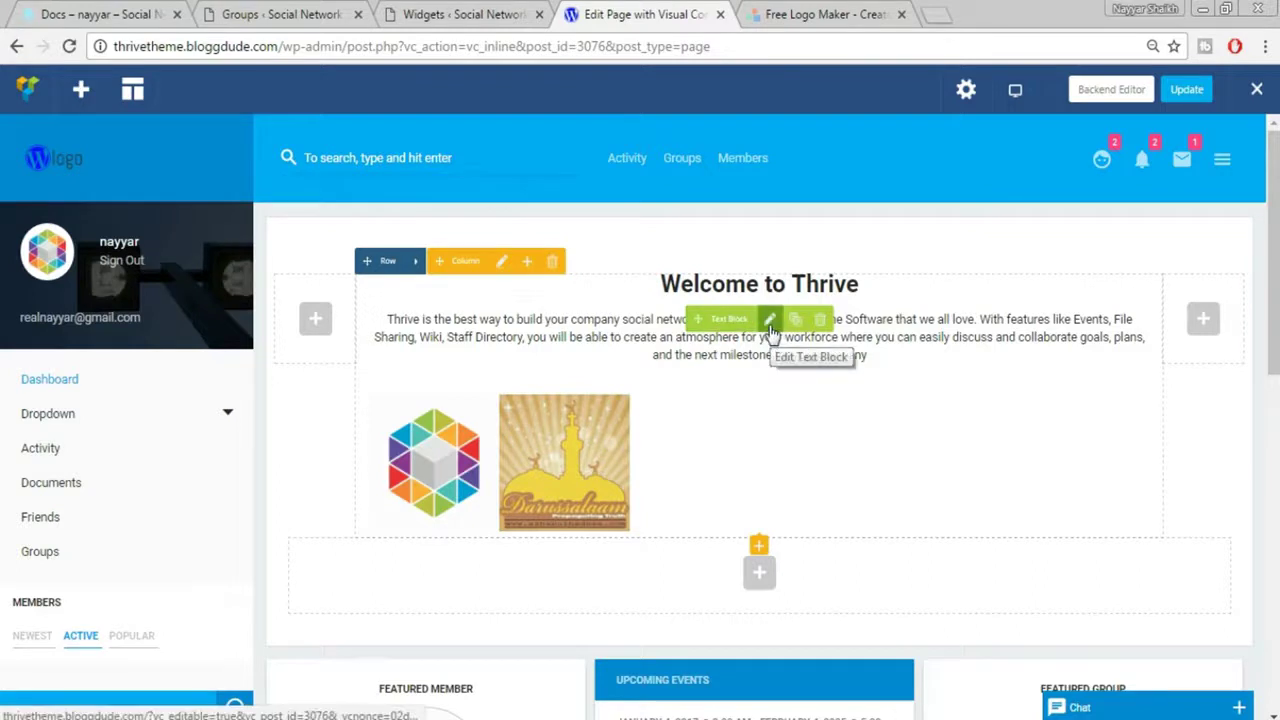
left_click(770, 322)
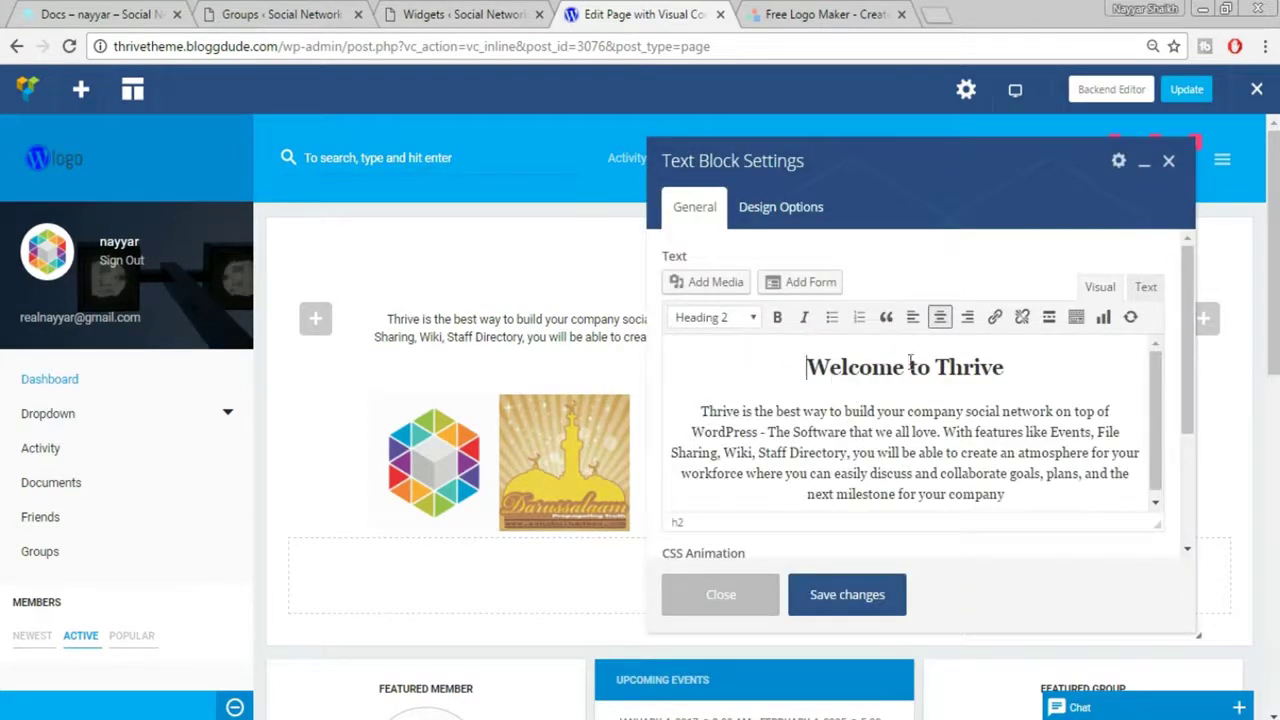
left_click_drag(937, 367, 1007, 367)
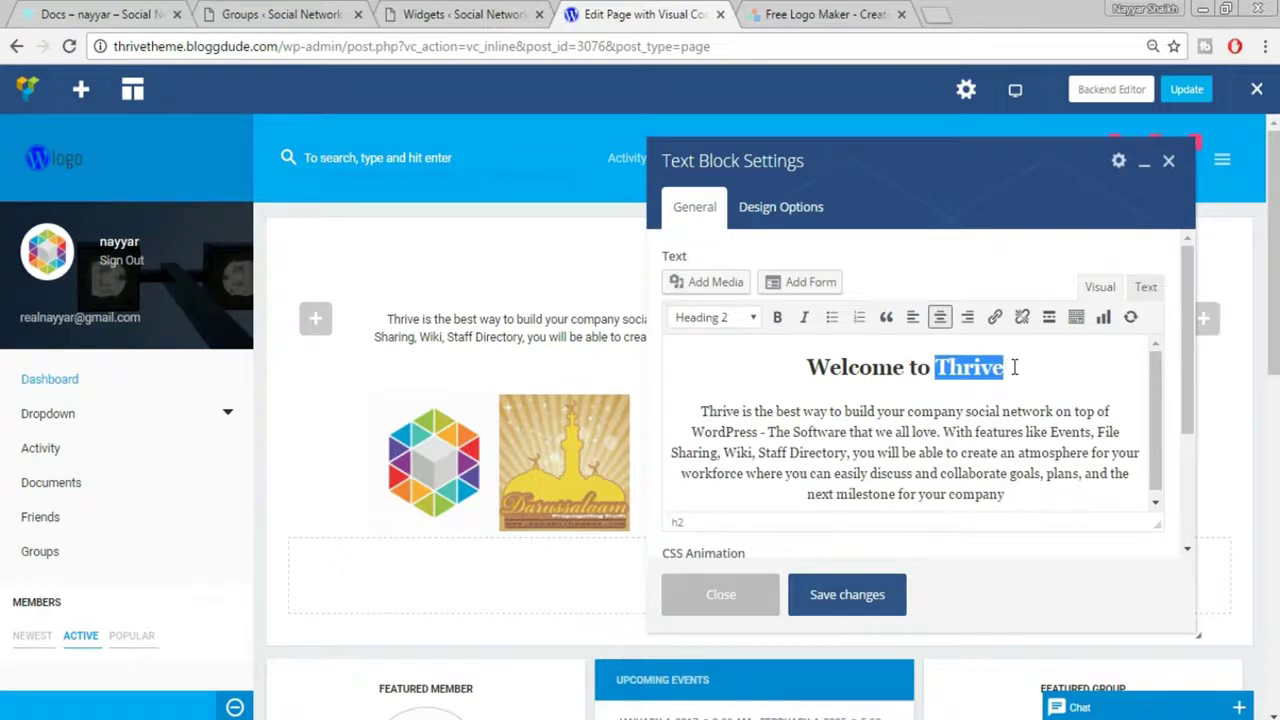
type("Bol")
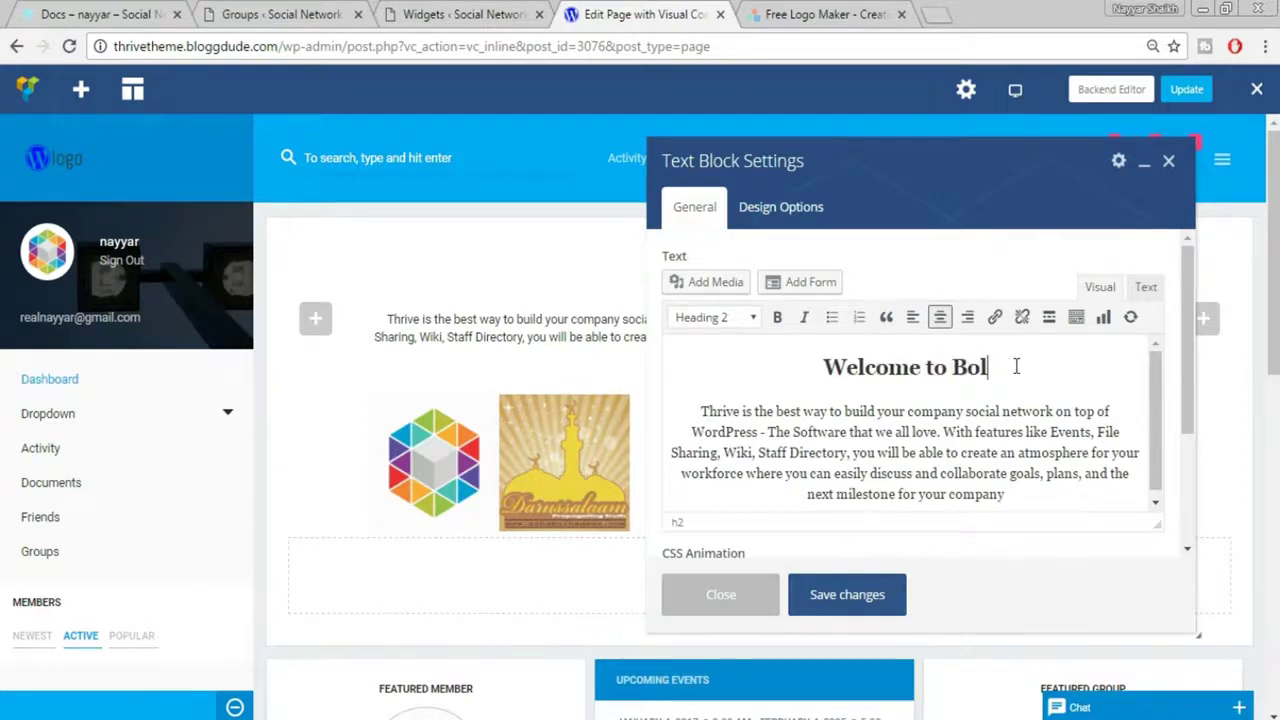
type("ggDude")
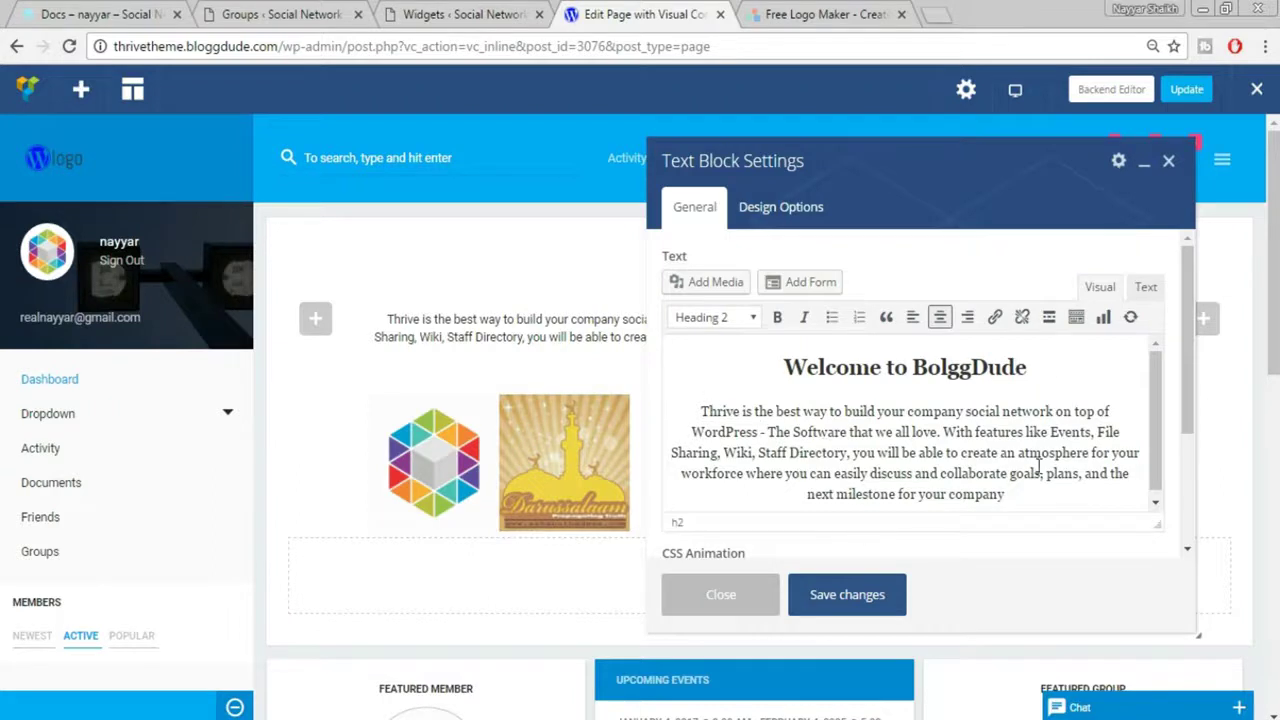
left_click(852, 600)
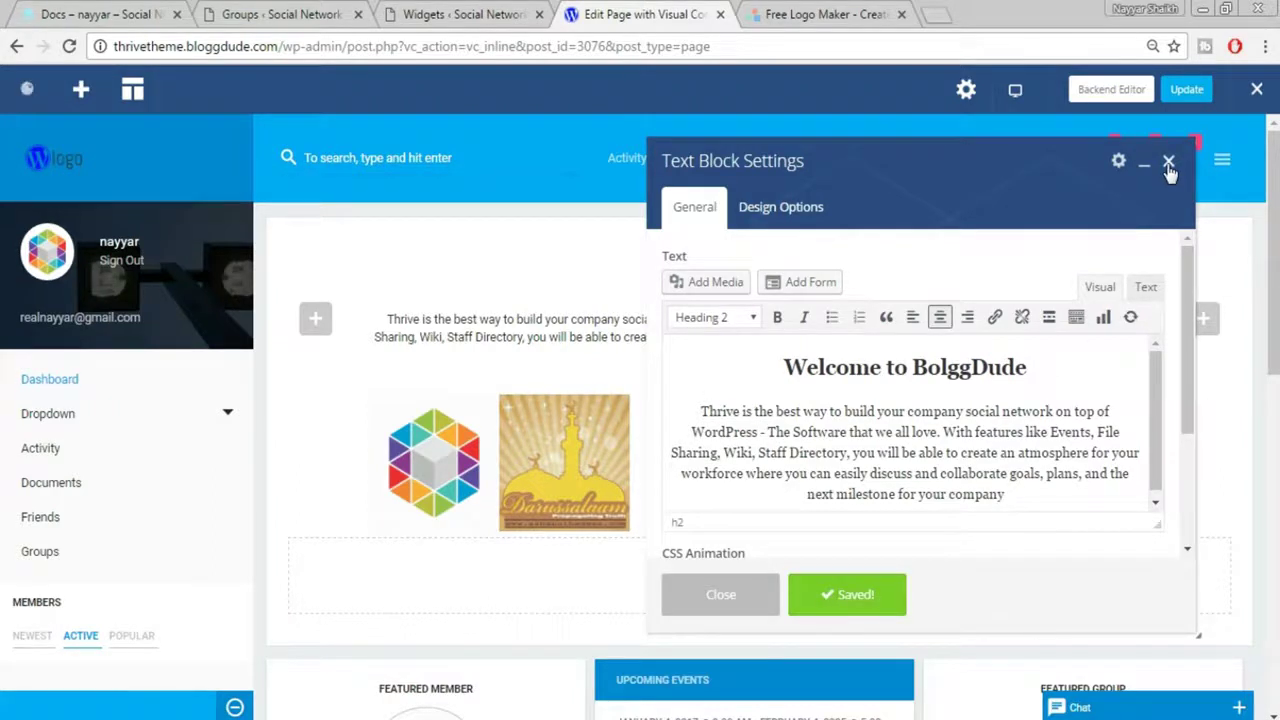
left_click(1168, 163)
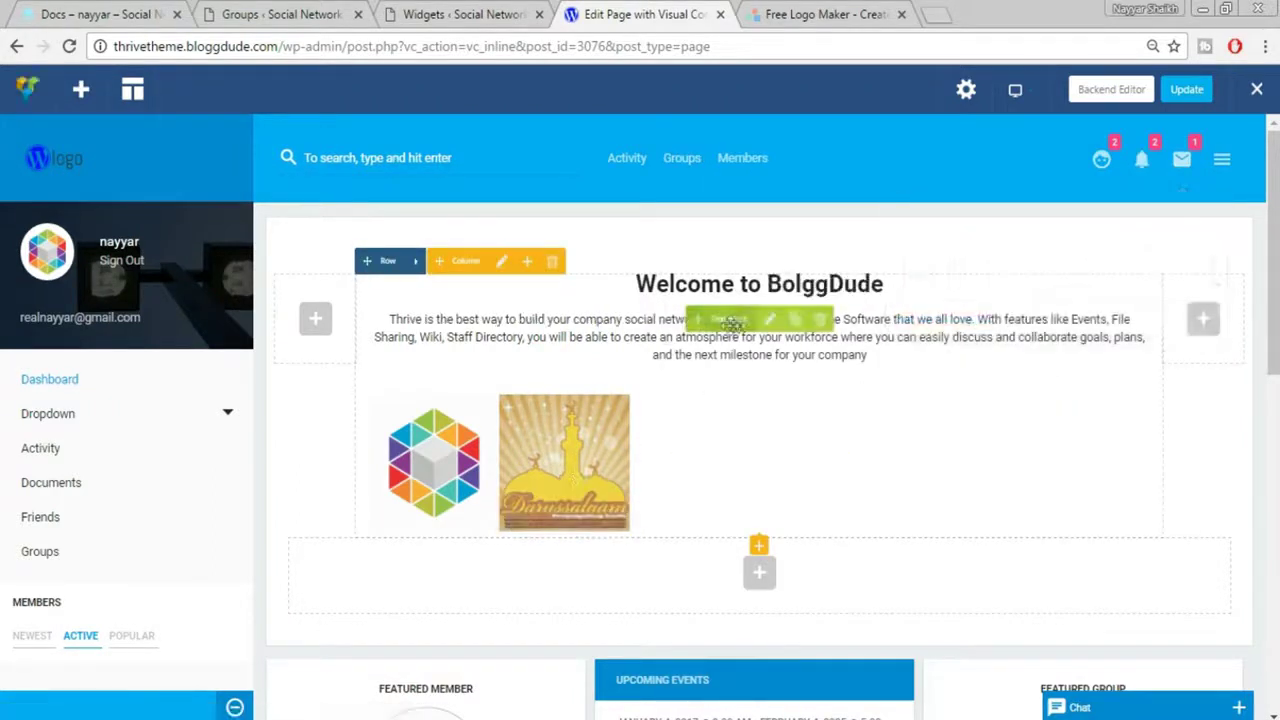
mouse_move(843, 478)
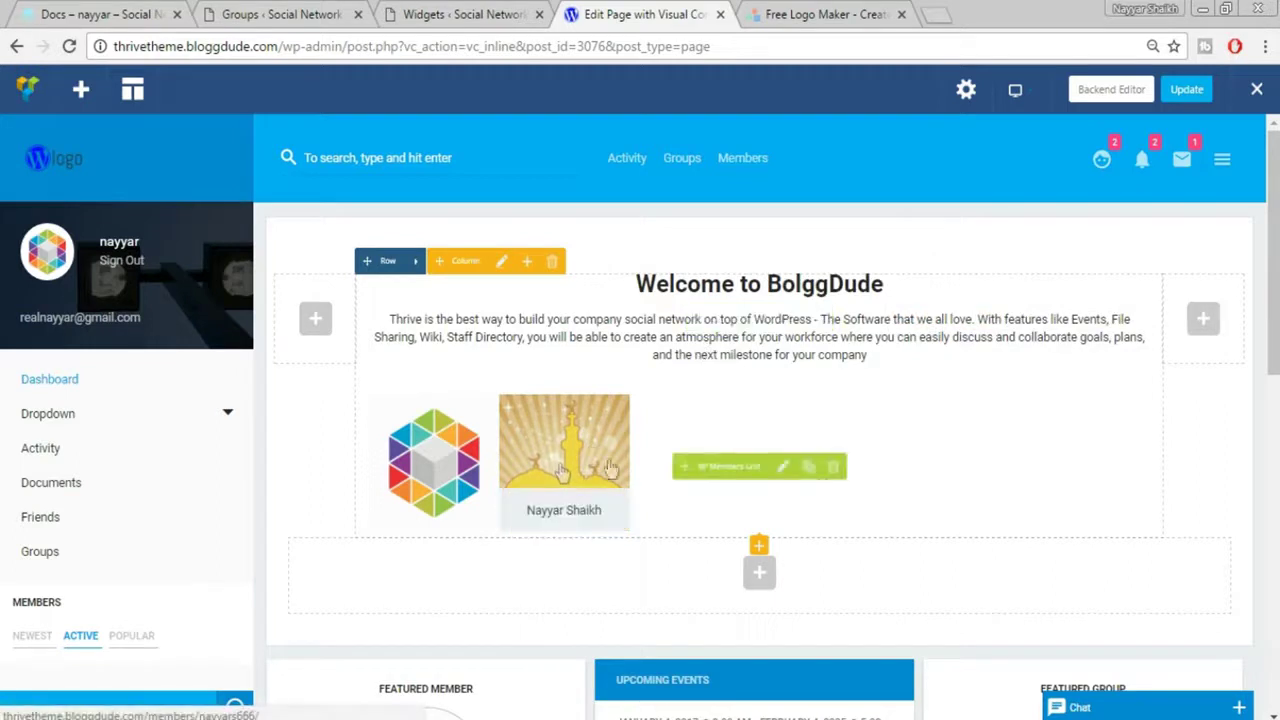
Delete the BP Members Grid element from the welcome section
left_click(836, 472)
left_click(723, 161)
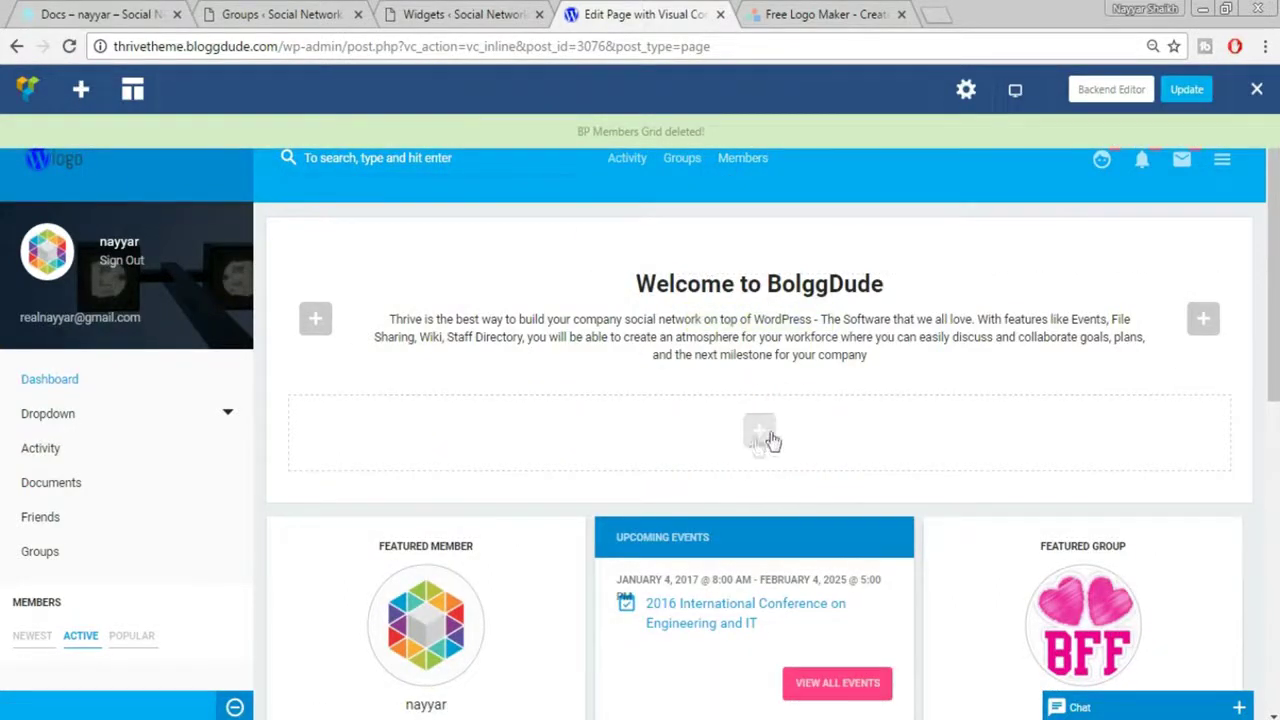
scroll(903, 480, "down", 3)
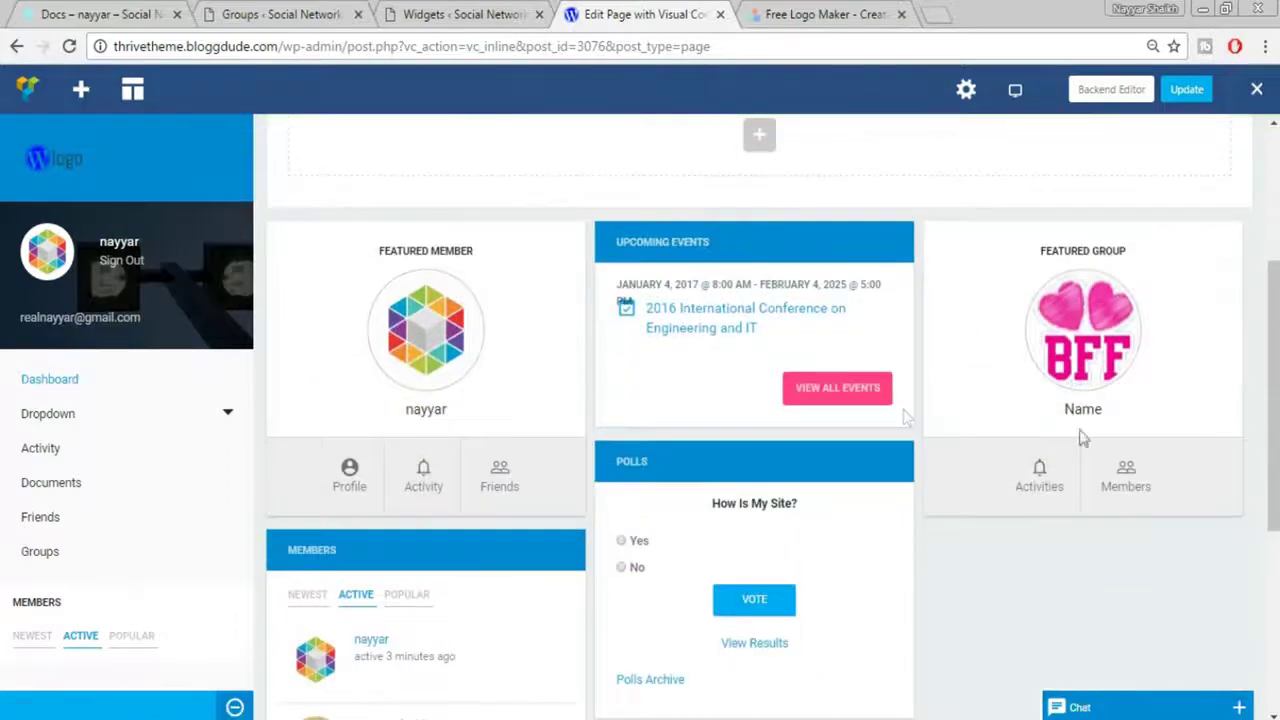
scroll(954, 511, "up", 3)
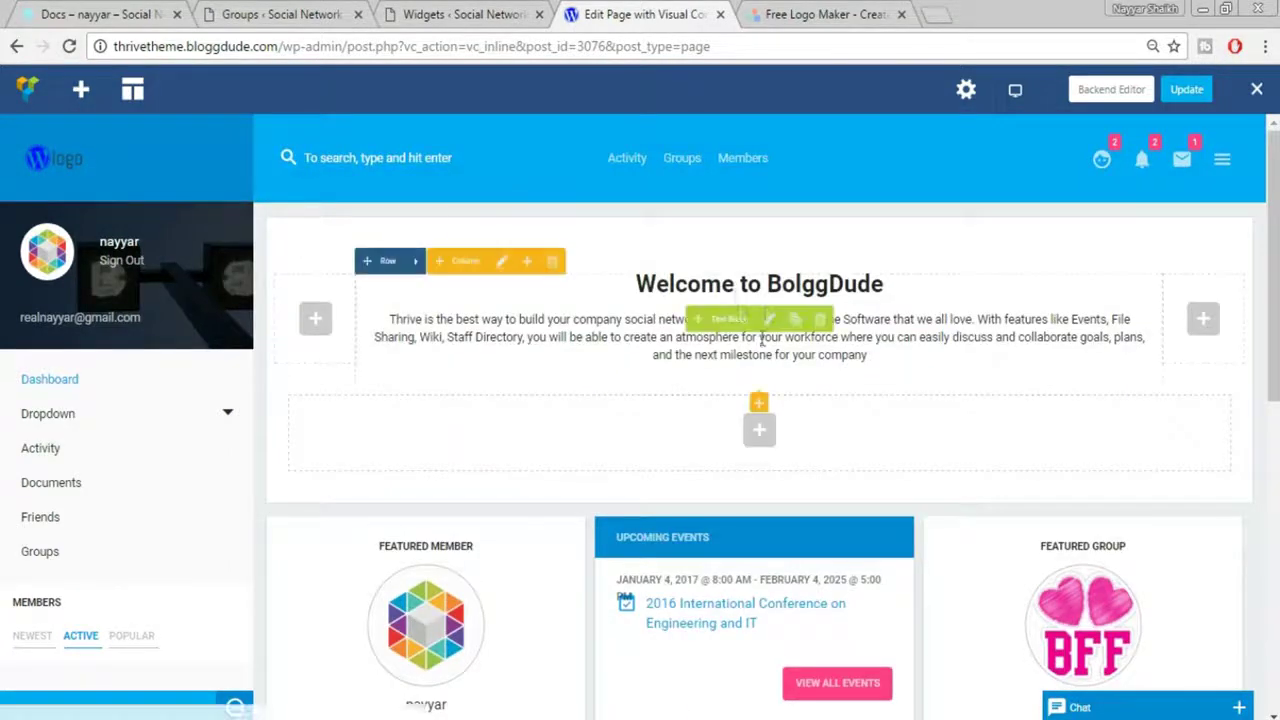
Browse the Add Element list for the empty row, then close it without adding anything
left_click(762, 434)
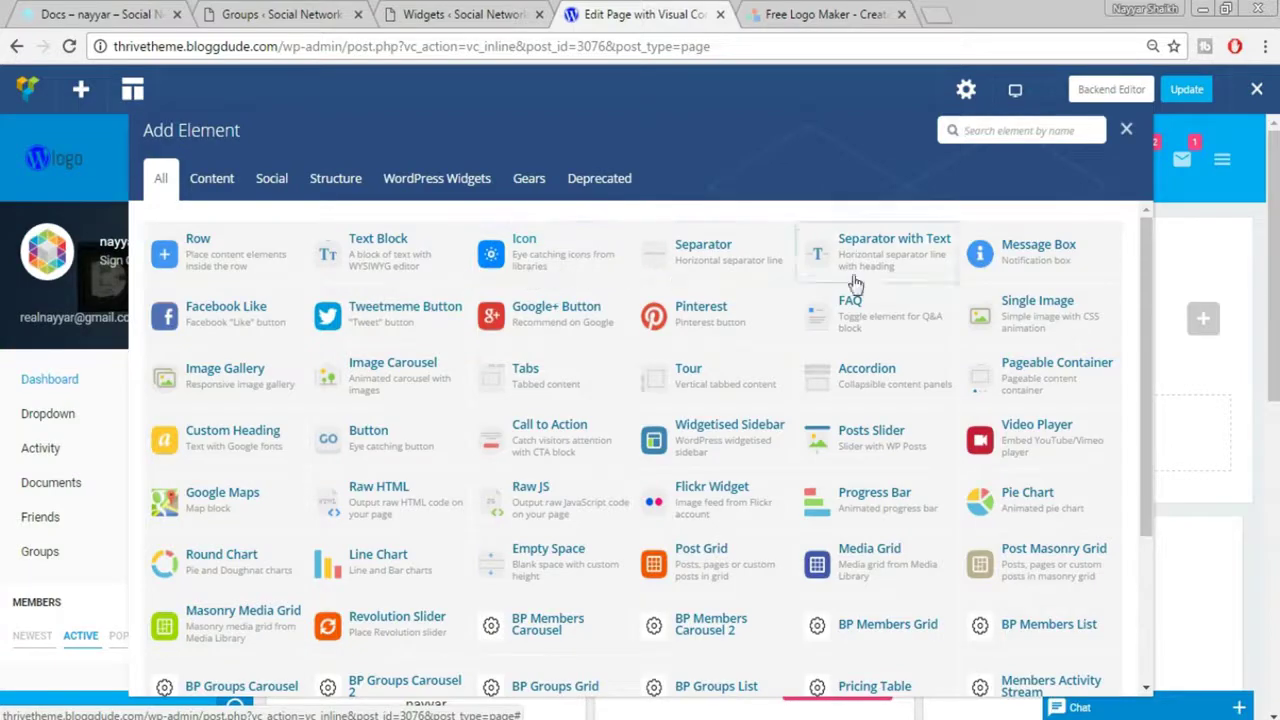
scroll(823, 290, "down", 3)
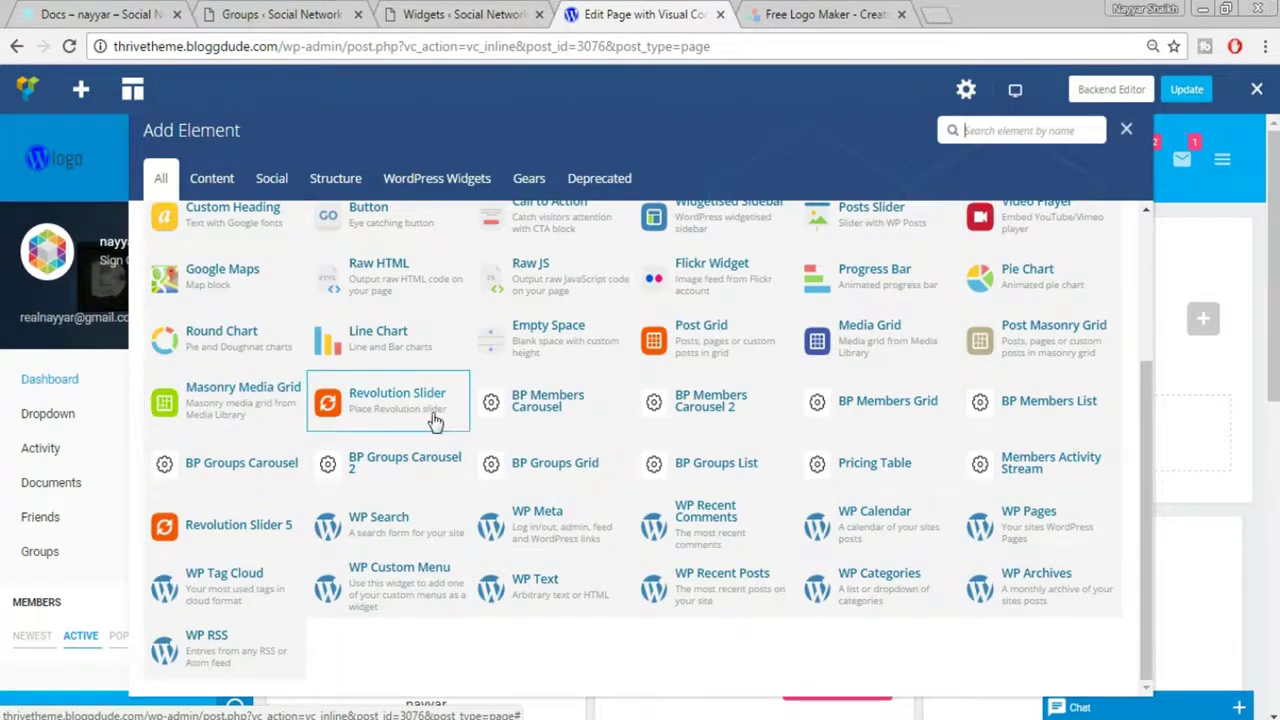
scroll(460, 455, "up", 3)
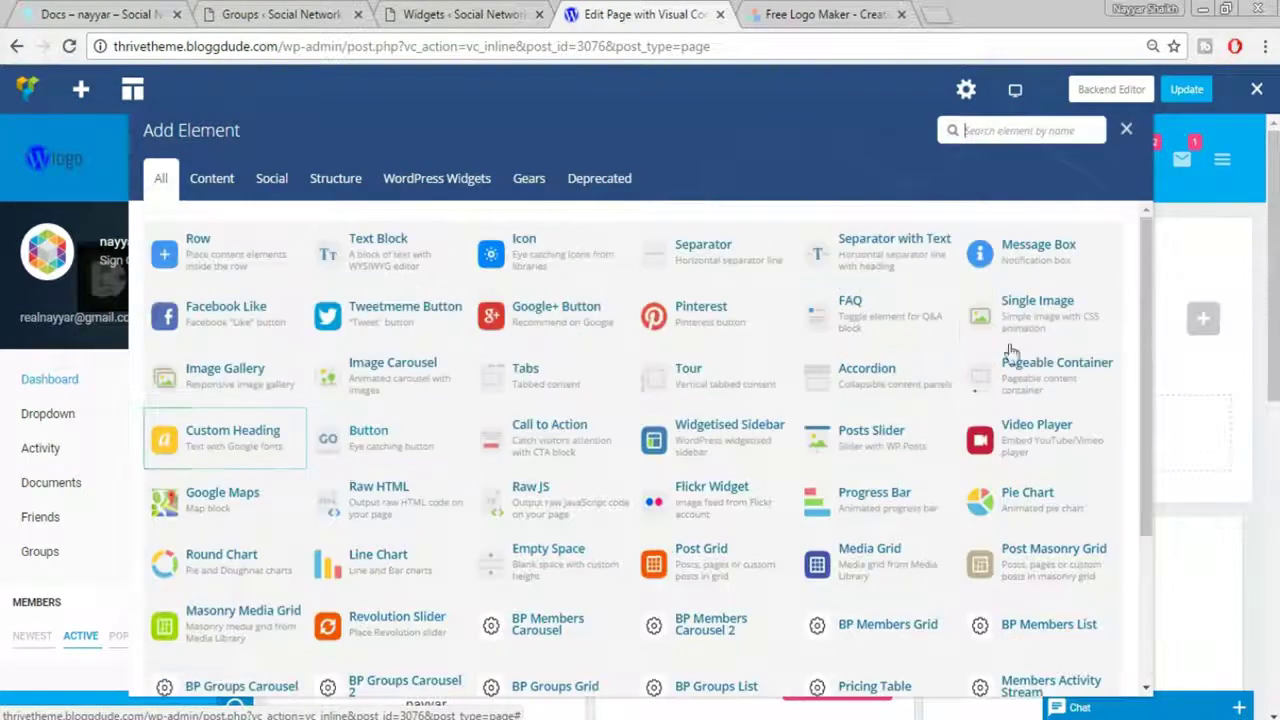
left_click(1126, 129)
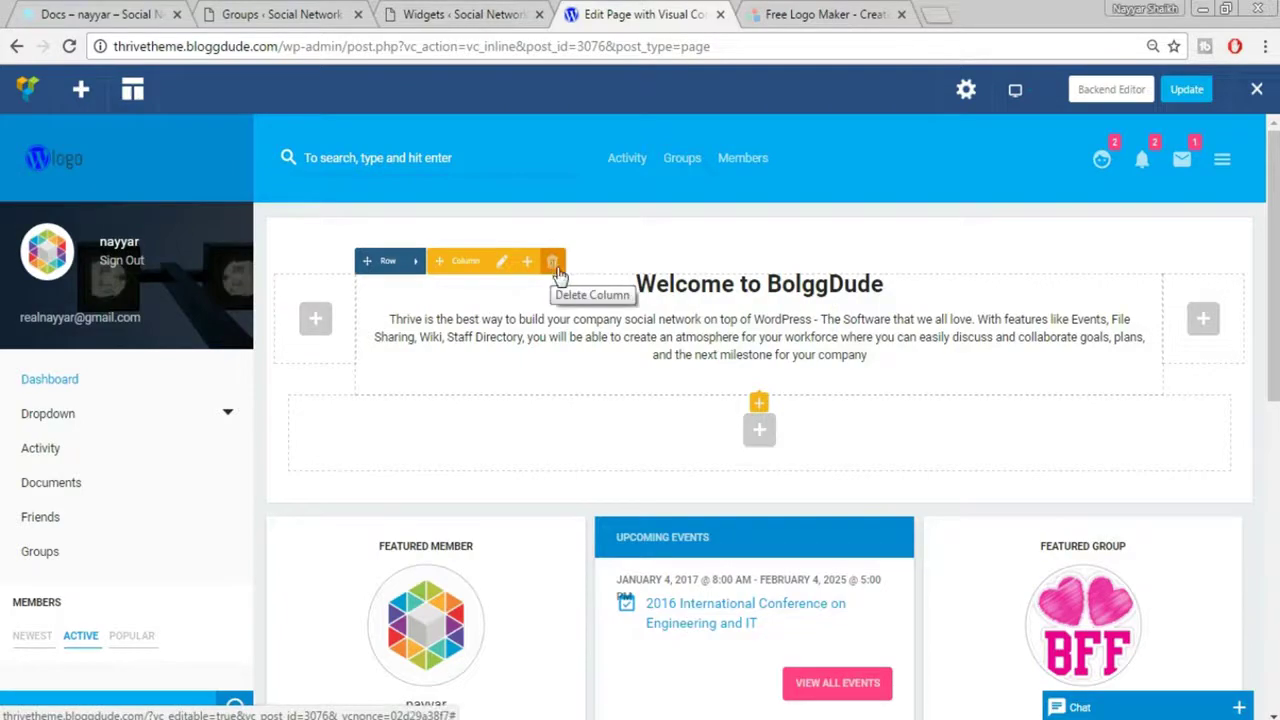
scroll(1063, 400, "down", 8)
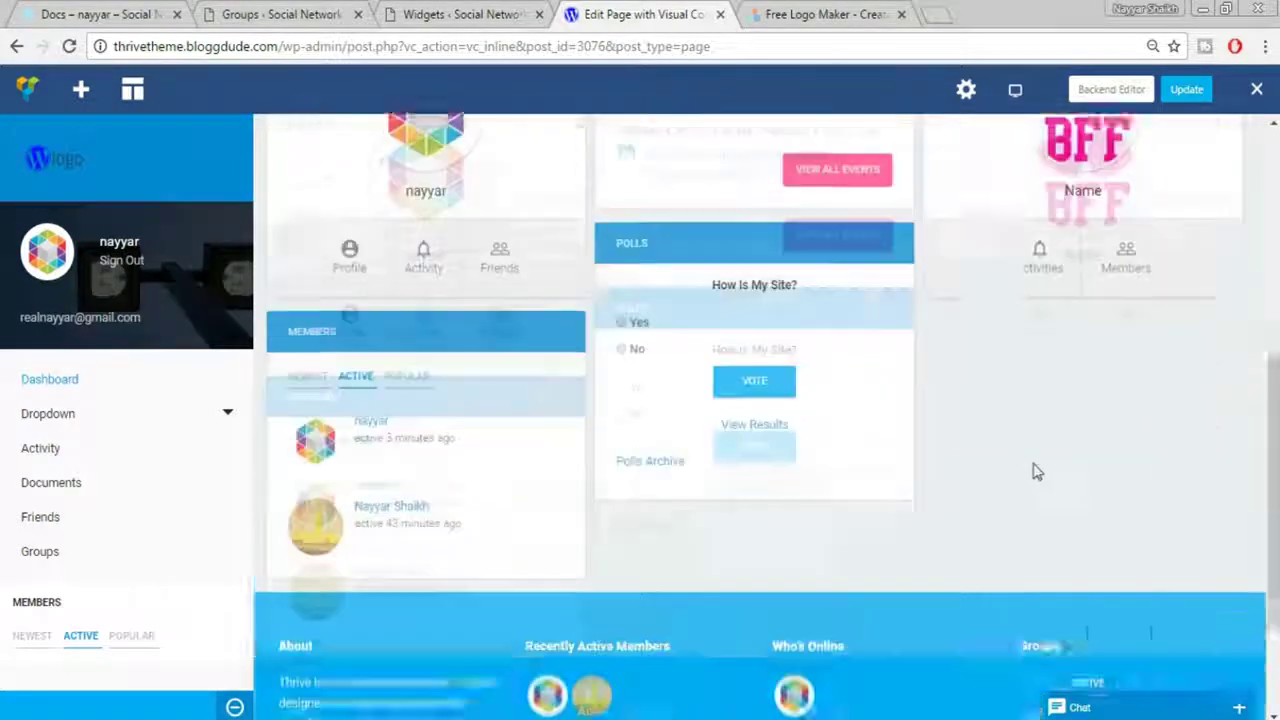
scroll(1034, 545, "up", 10)
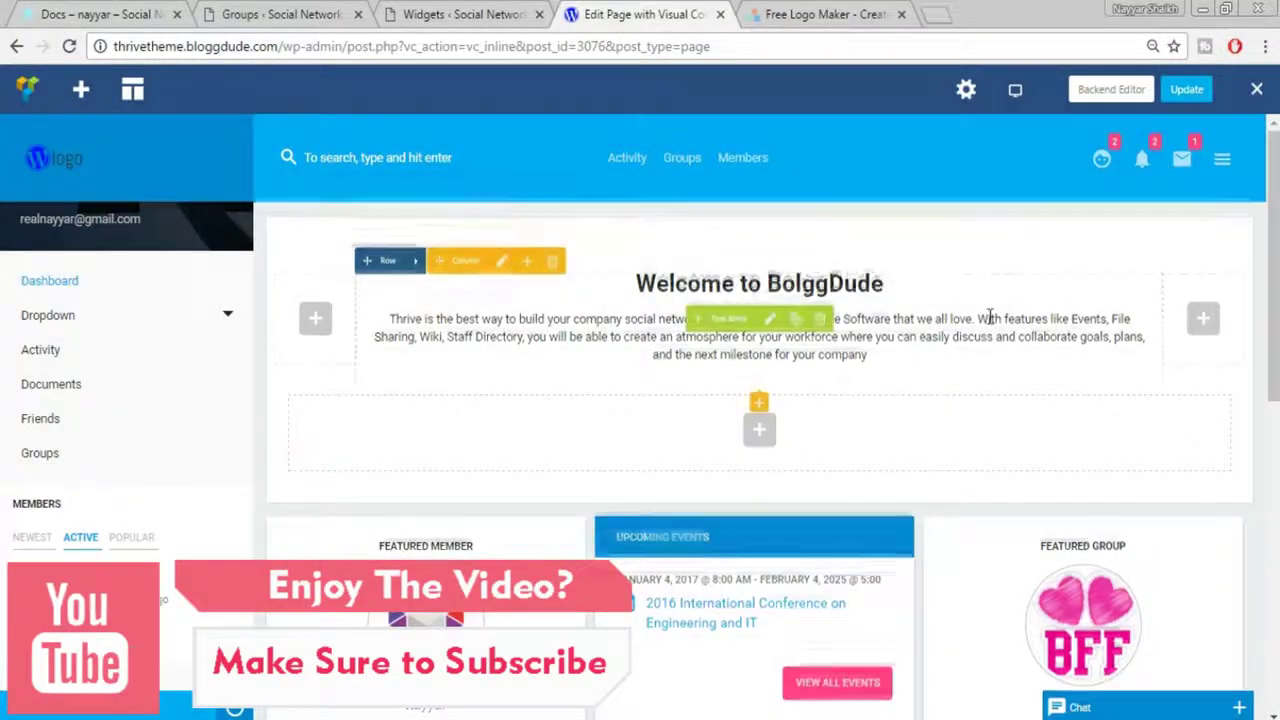
scroll(970, 380, "down", 5)
scroll(949, 446, "up", 5)
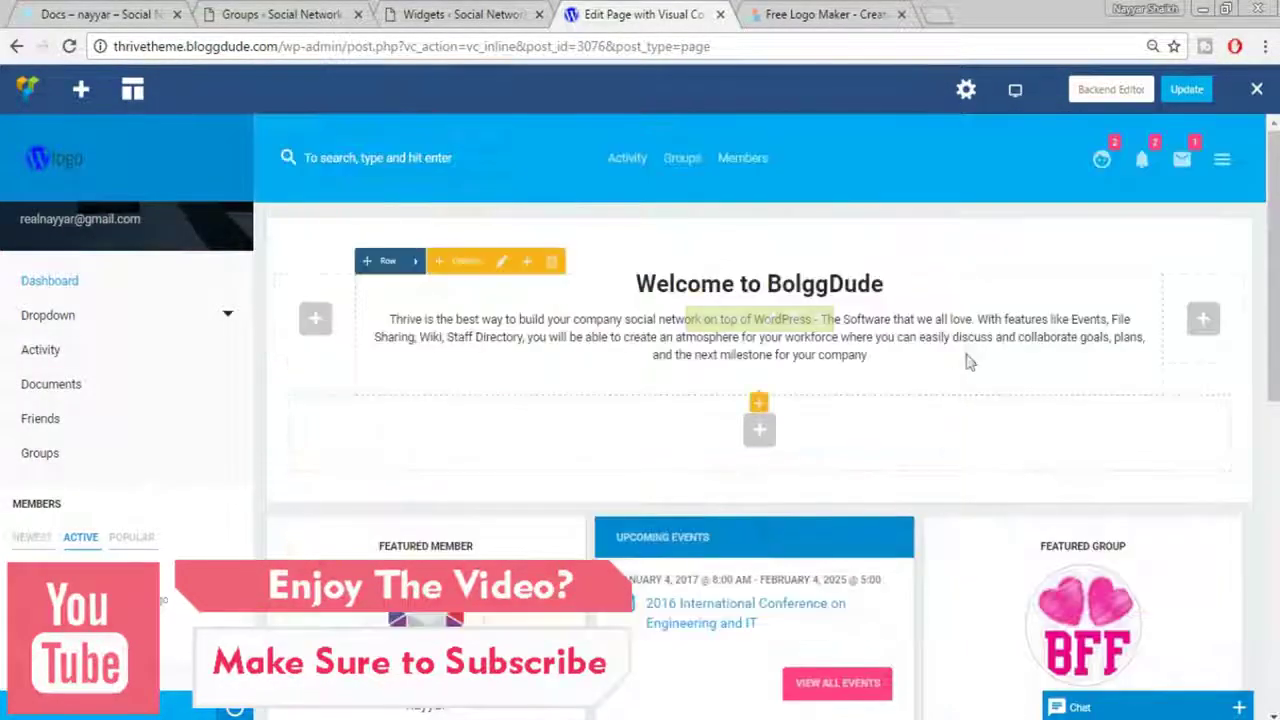